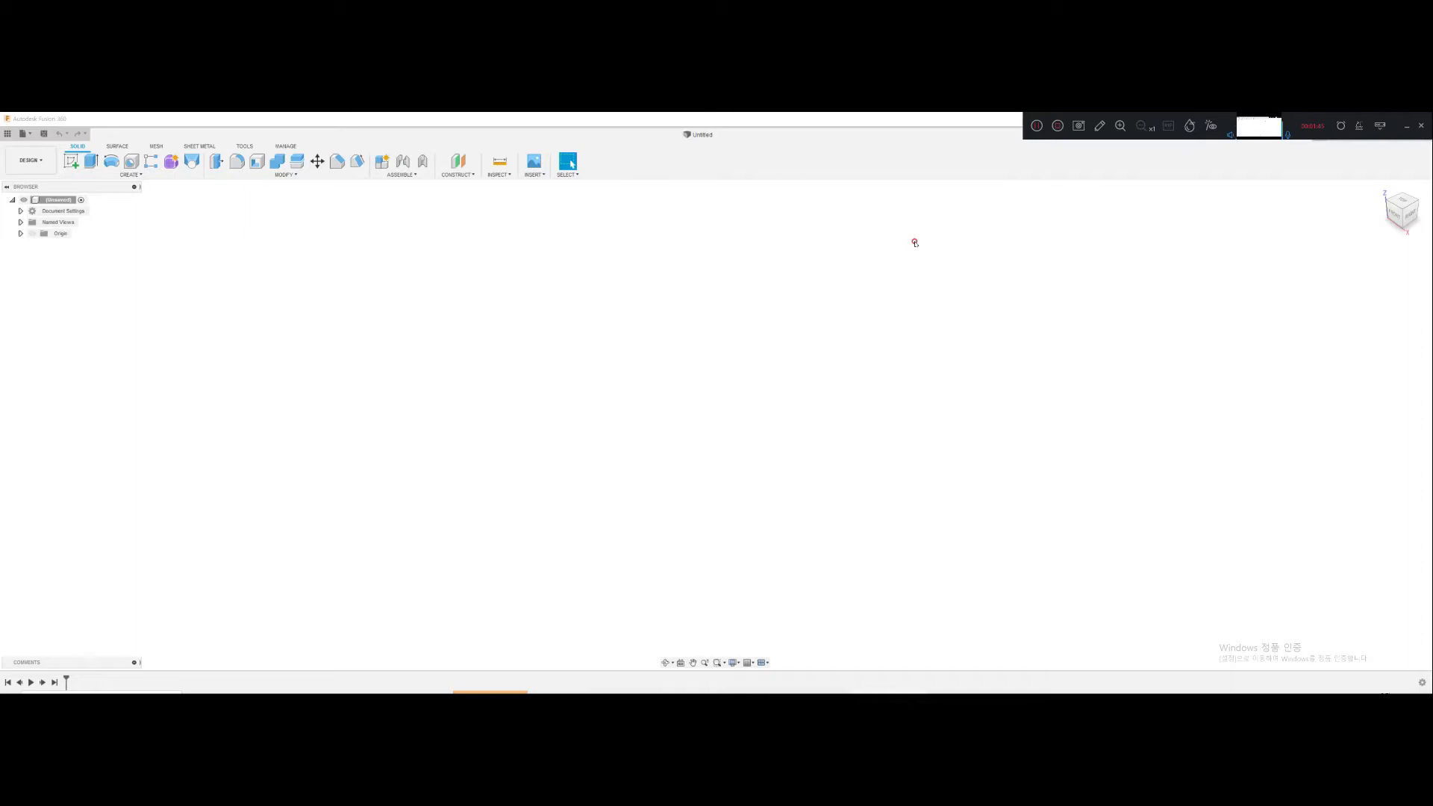
Step: Set the default drawing projection angle to Third Angle in the preferences and accept the settings
{"action": "left_click_drag", "start_coordinate": [1301, 116], "coordinate": [1091, 114]}
{"action": "left_click", "coordinate": [1417, 133]}
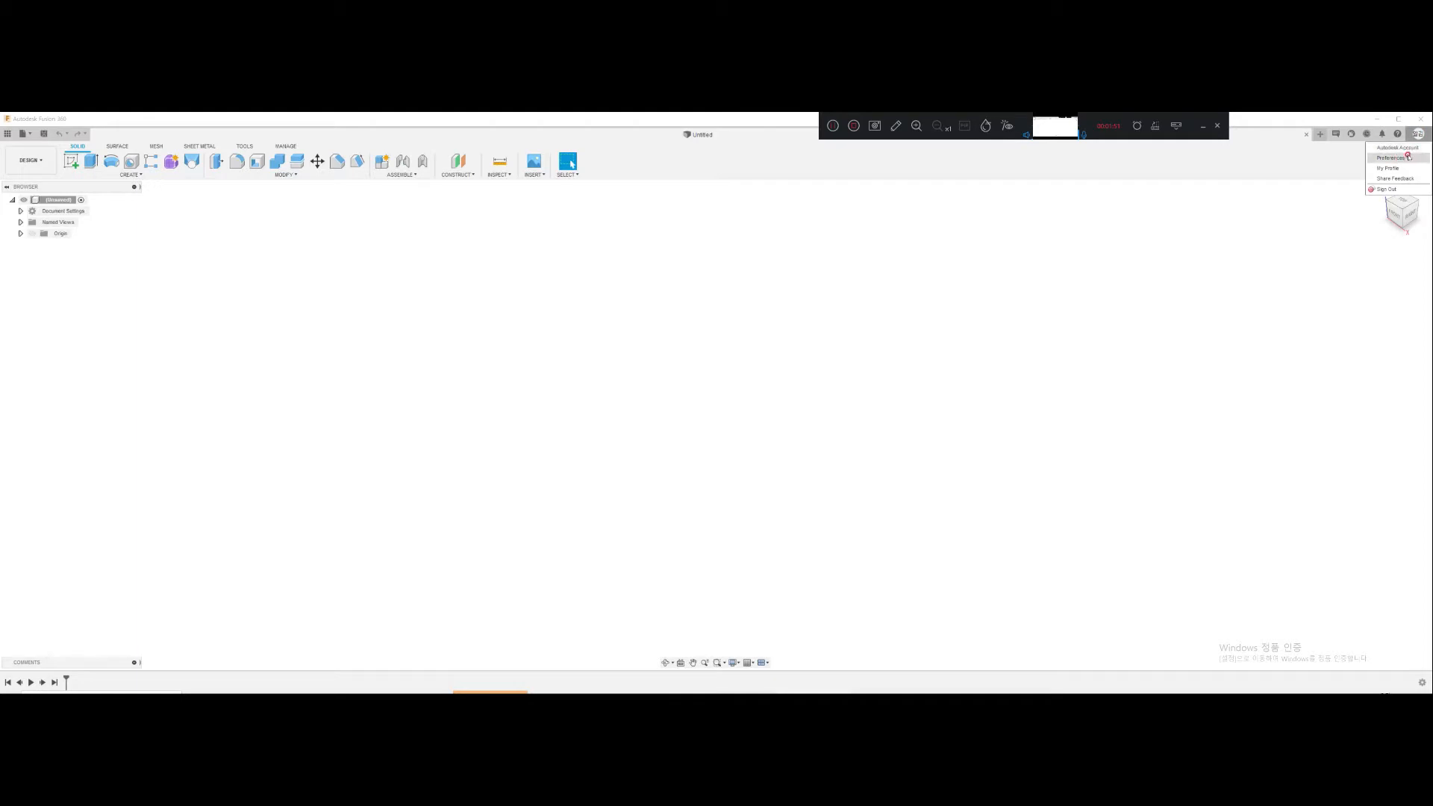
{"action": "left_click", "coordinate": [1390, 158]}
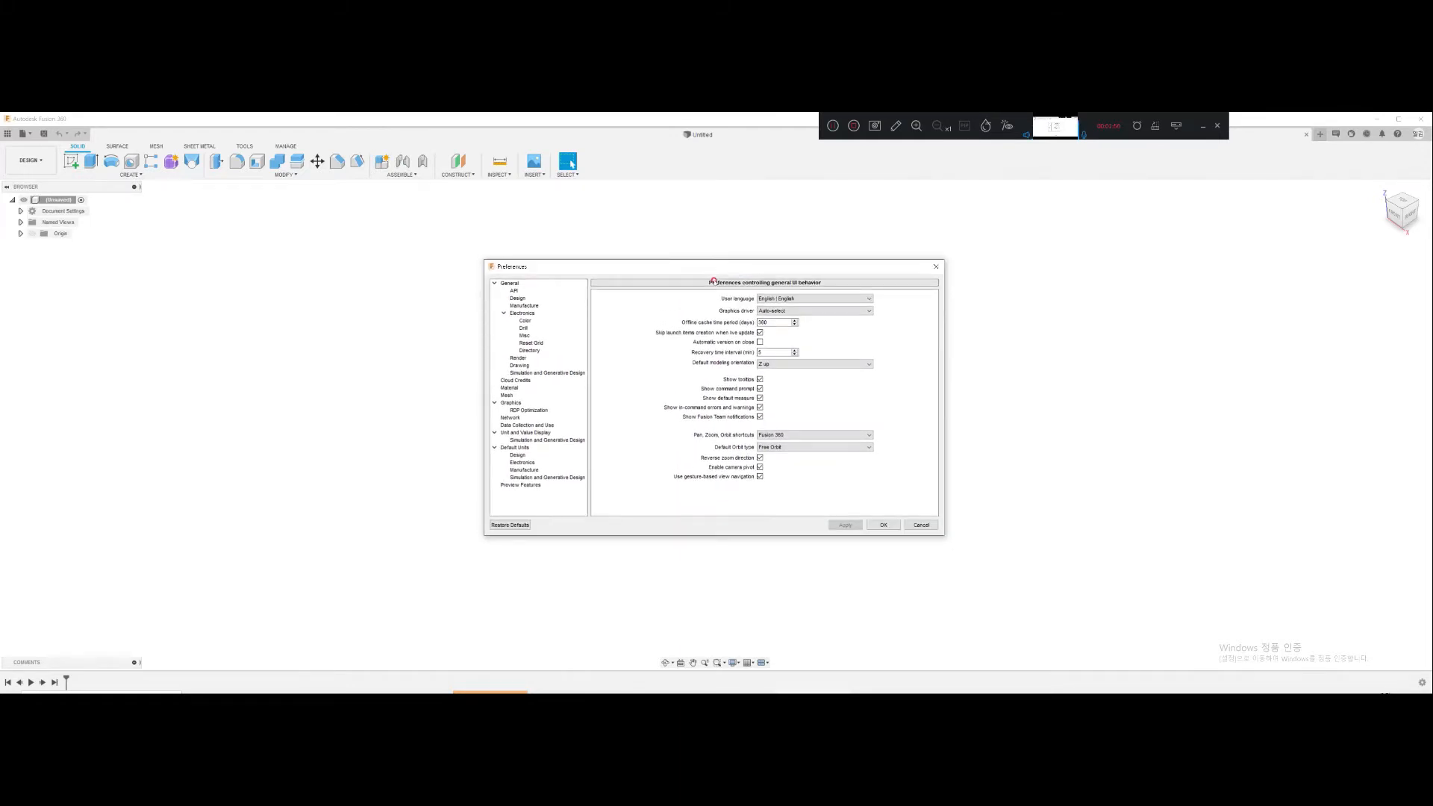
{"action": "left_click", "coordinate": [519, 366]}
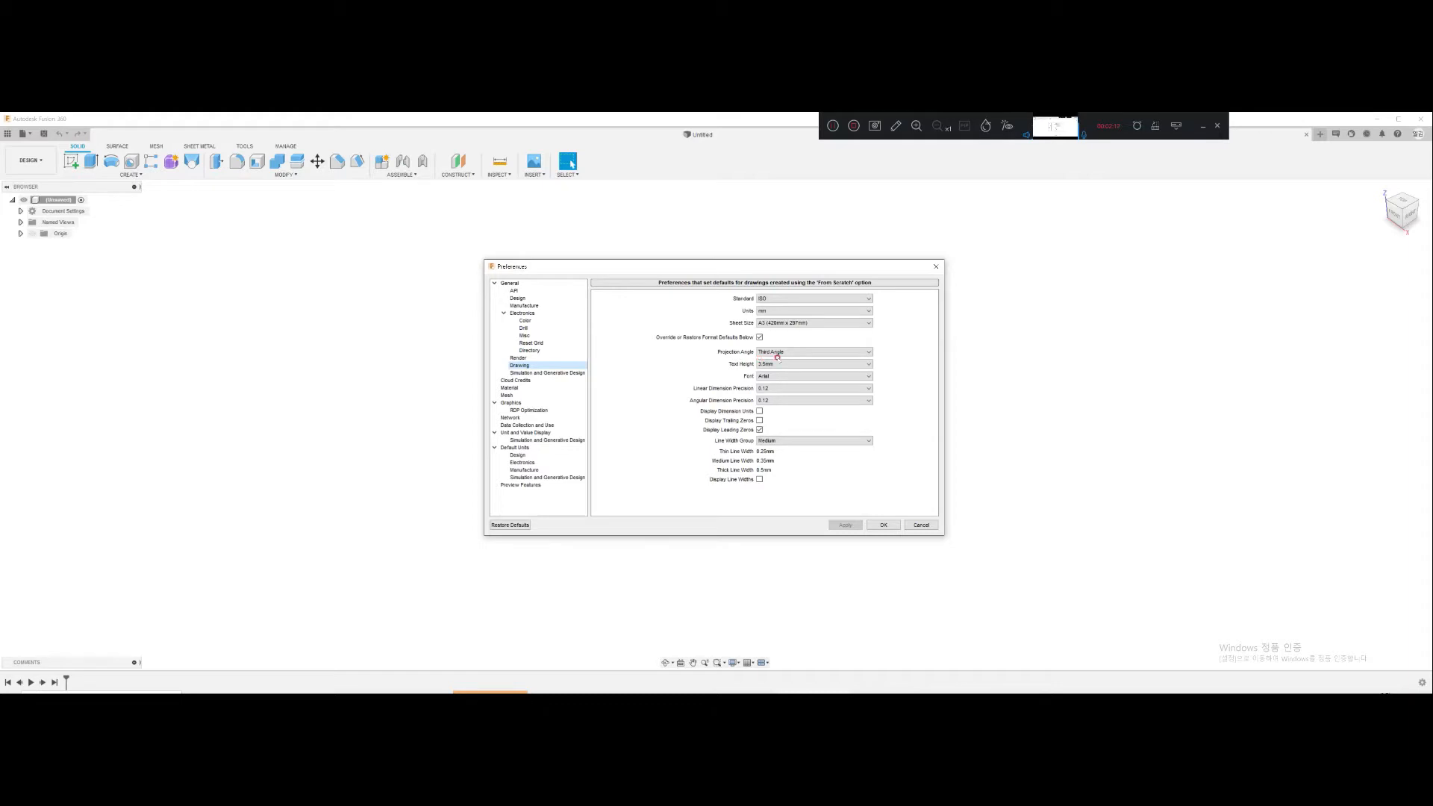
{"action": "left_click", "coordinate": [779, 353]}
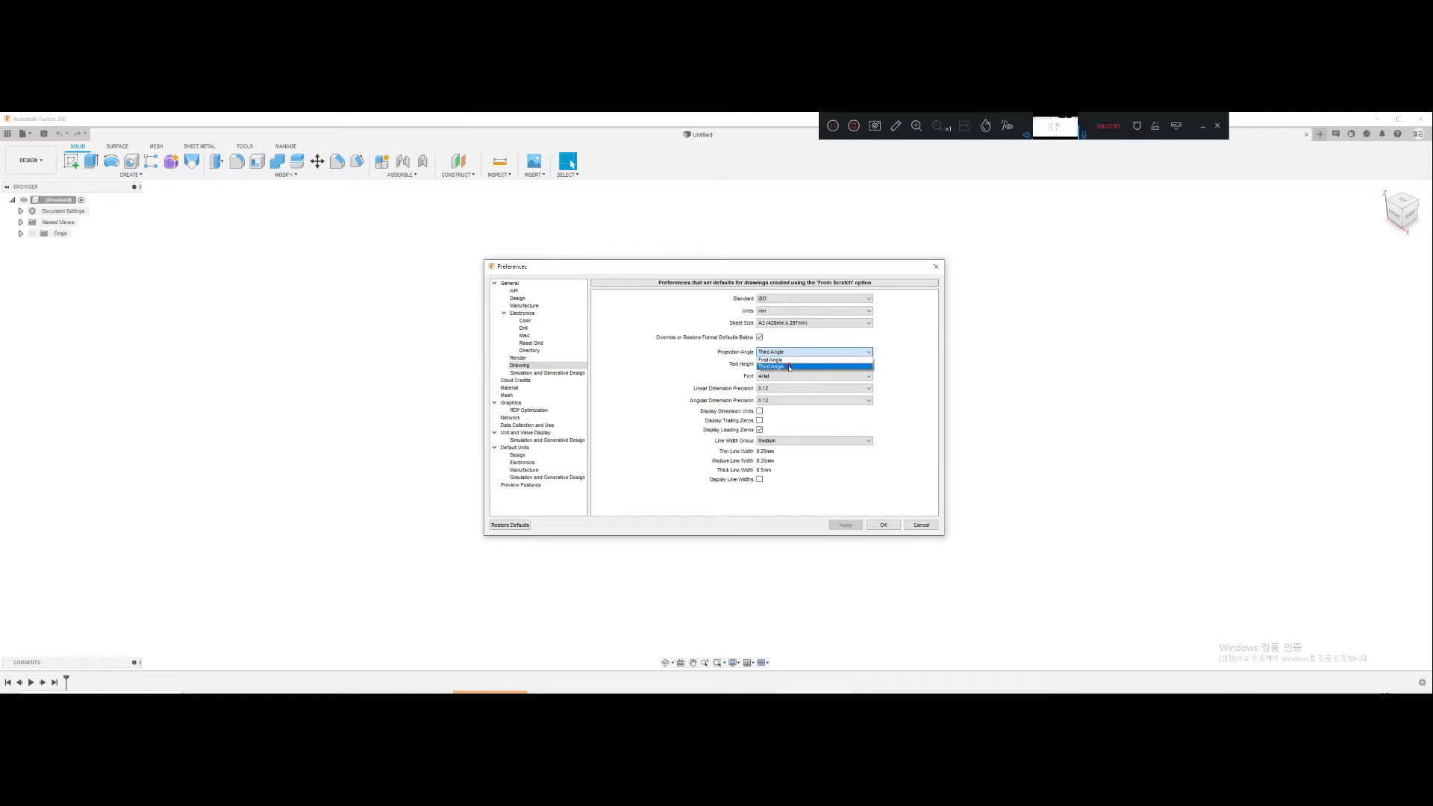
{"action": "left_click", "coordinate": [789, 367]}
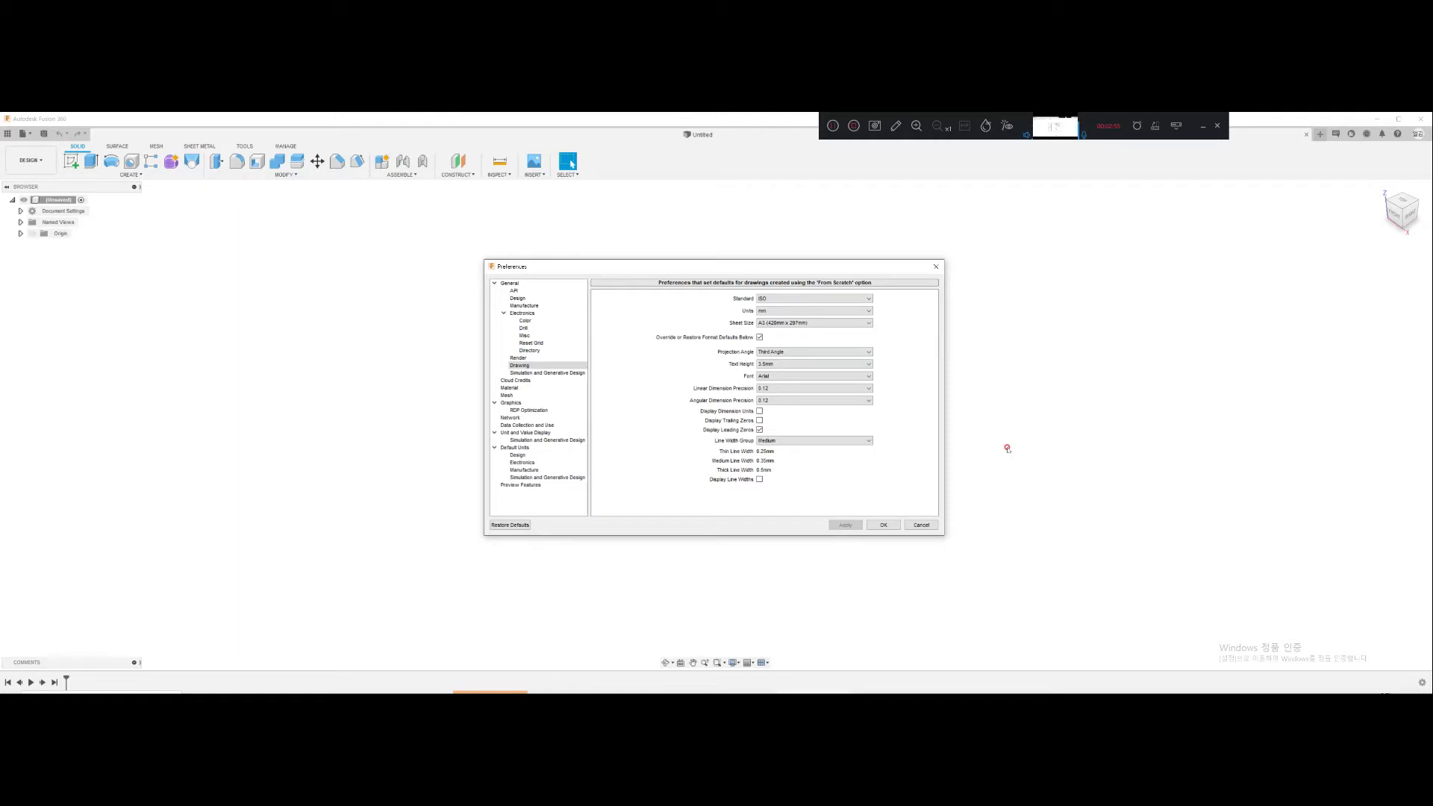
{"action": "left_click", "coordinate": [883, 525]}
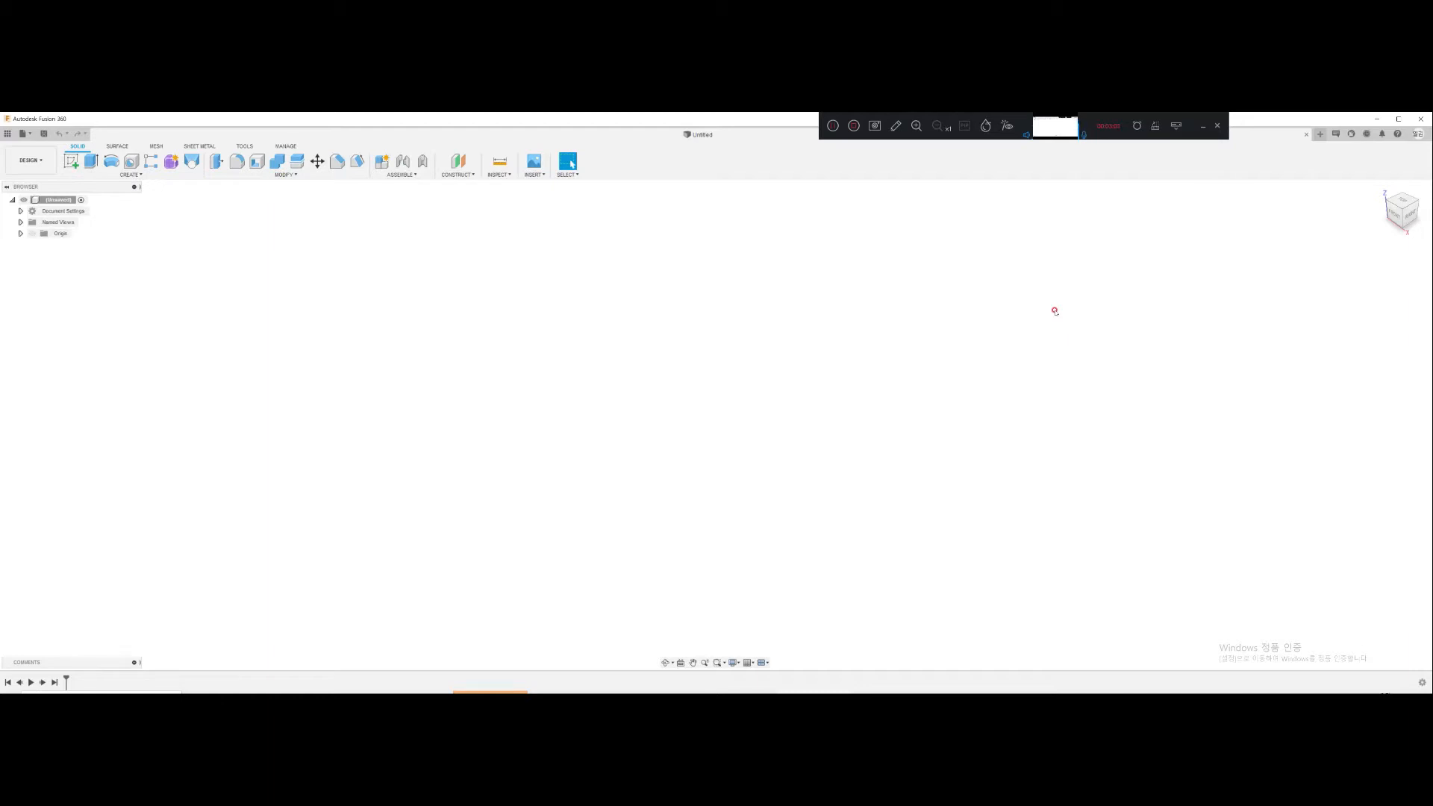
Step: Start a new sketch on the horizontal origin plane
{"action": "left_click_drag", "start_coordinate": [1110, 118], "coordinate": [1178, 113]}
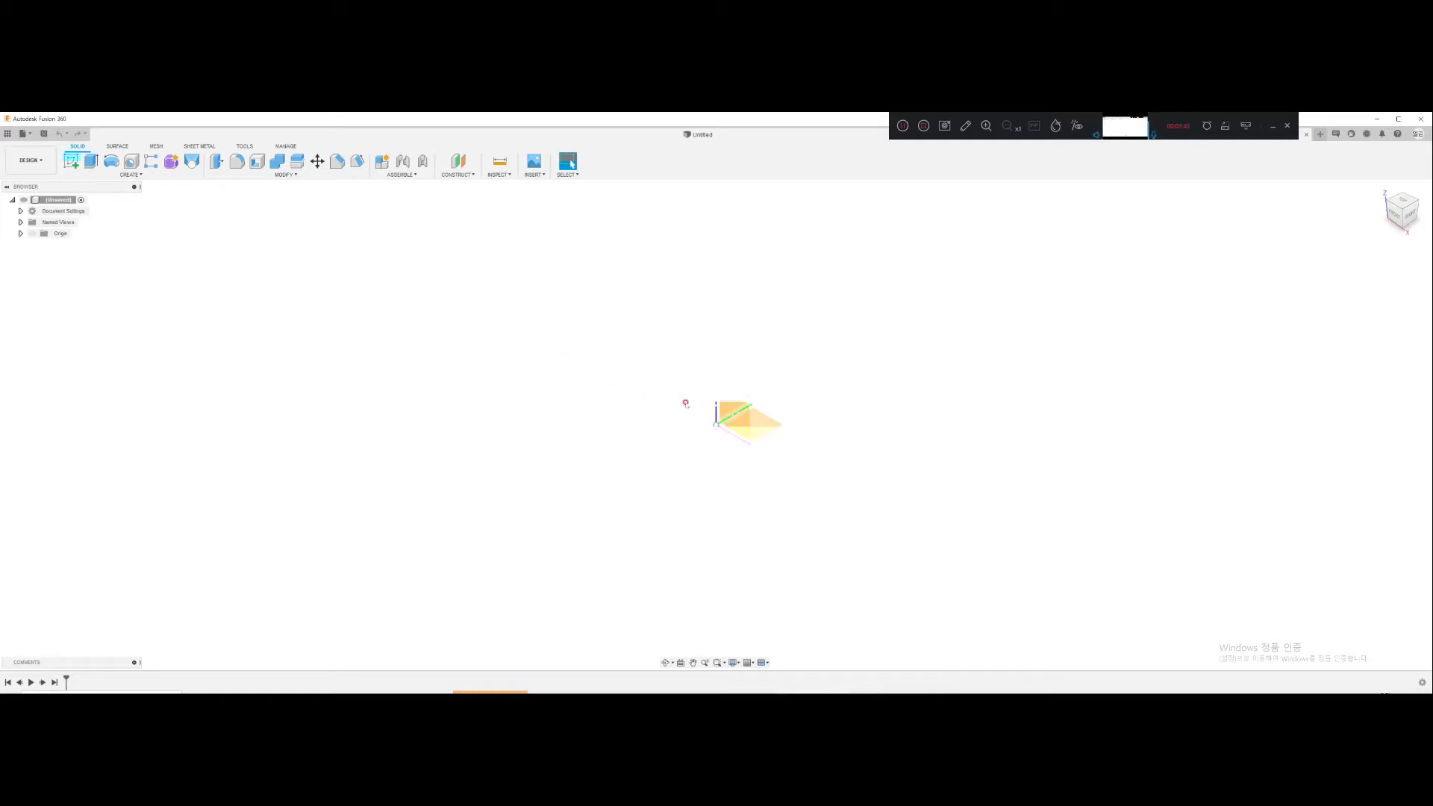
{"action": "left_click", "coordinate": [764, 421]}
Step: Try a 7000 by 4000 mm center rectangle on the origin and undo it
{"action": "key", "text": "r"}
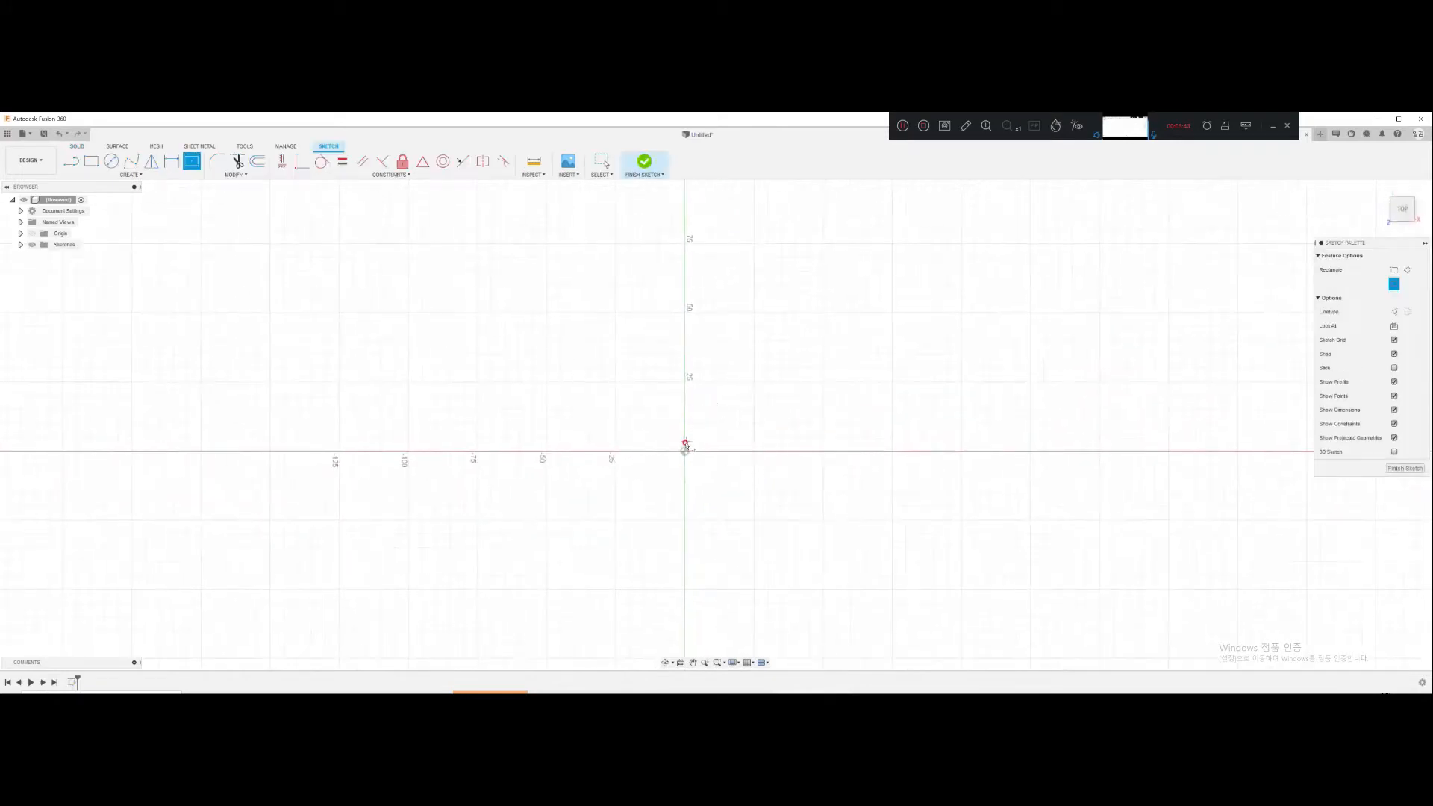
{"action": "left_click", "coordinate": [684, 451]}
{"action": "key", "text": "Tab"}
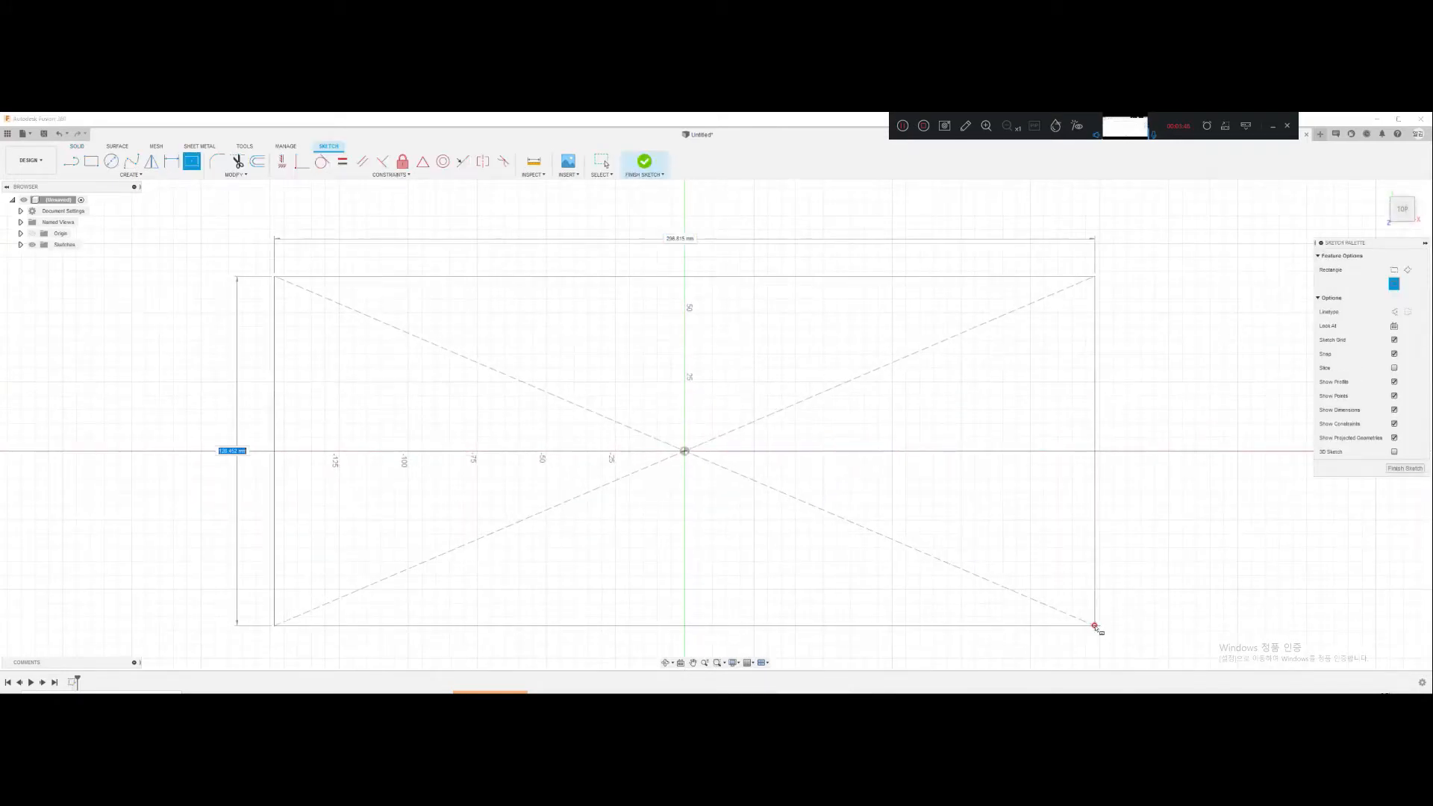
{"action": "key", "text": "Tab"}
{"action": "type", "text": "1000"}
{"action": "key", "text": "Tab"}
{"action": "type", "text": "6"}
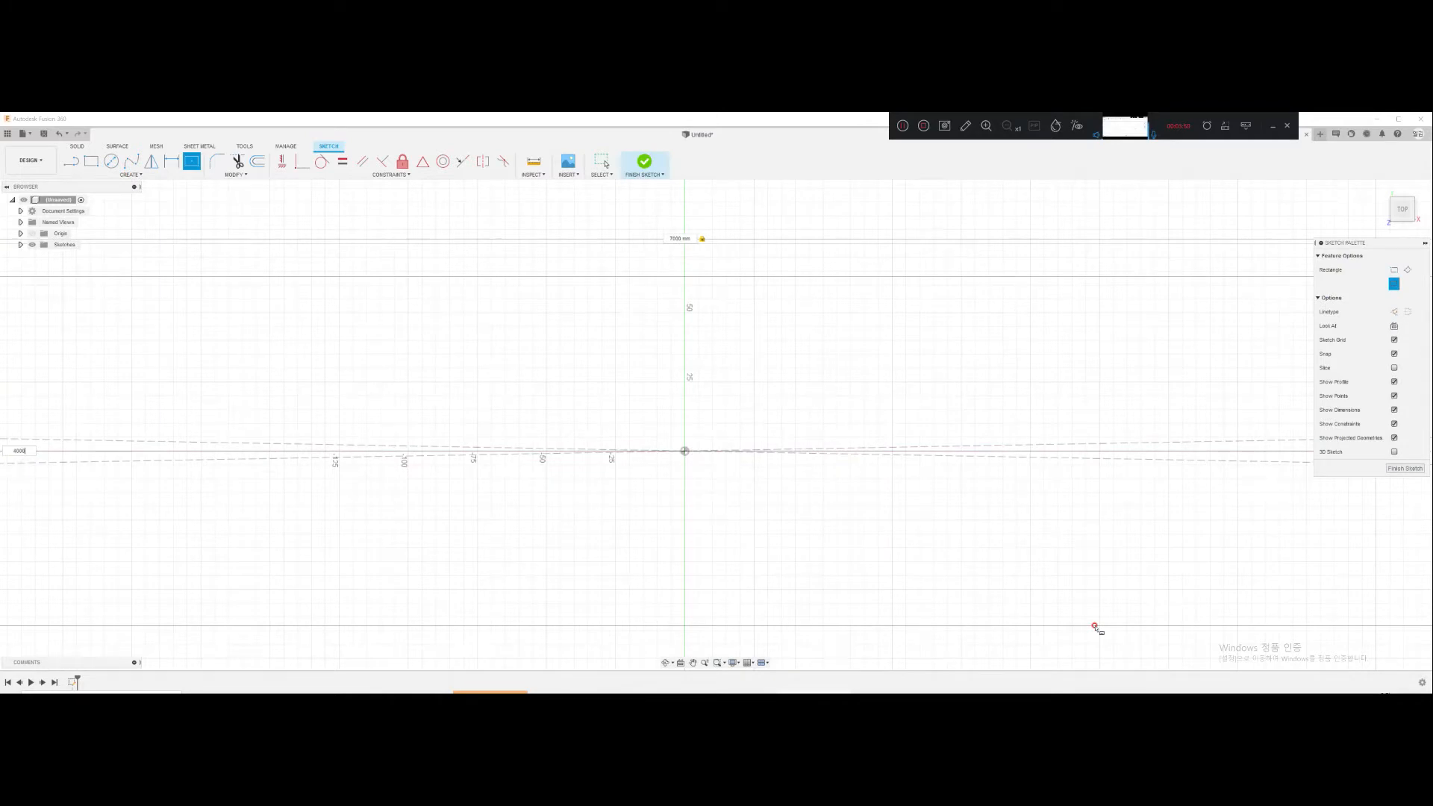
{"action": "key", "text": "Return"}
{"action": "scroll", "coordinate": [805, 387], "scroll_direction": "down", "scroll_amount": 8}
{"action": "scroll", "coordinate": [808, 391], "scroll_direction": "down", "scroll_amount": 5}
{"action": "middle_click_drag", "start_coordinate": [831, 464], "coordinate": [786, 461], "text": "shift"}
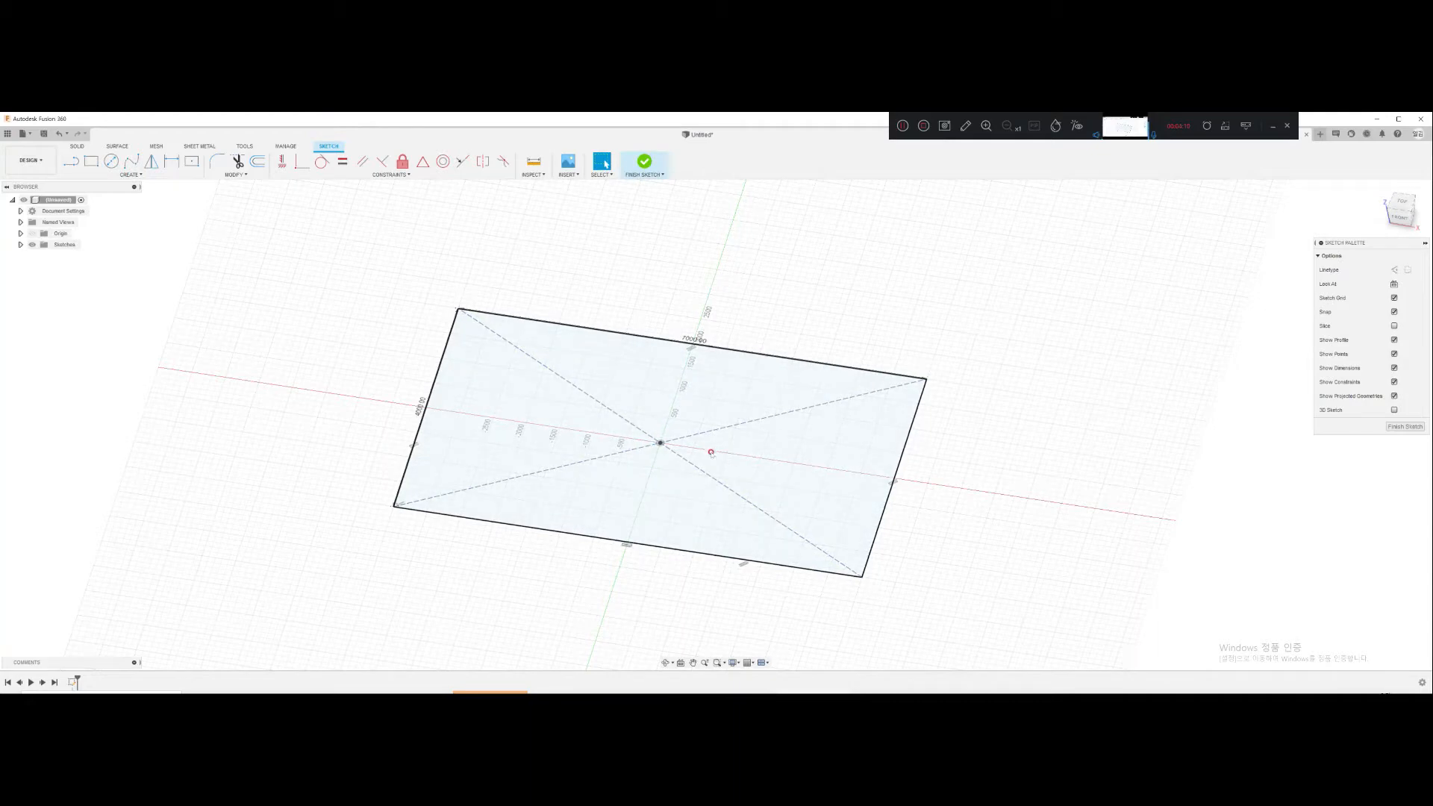
{"action": "key", "text": "ctrl+z"}
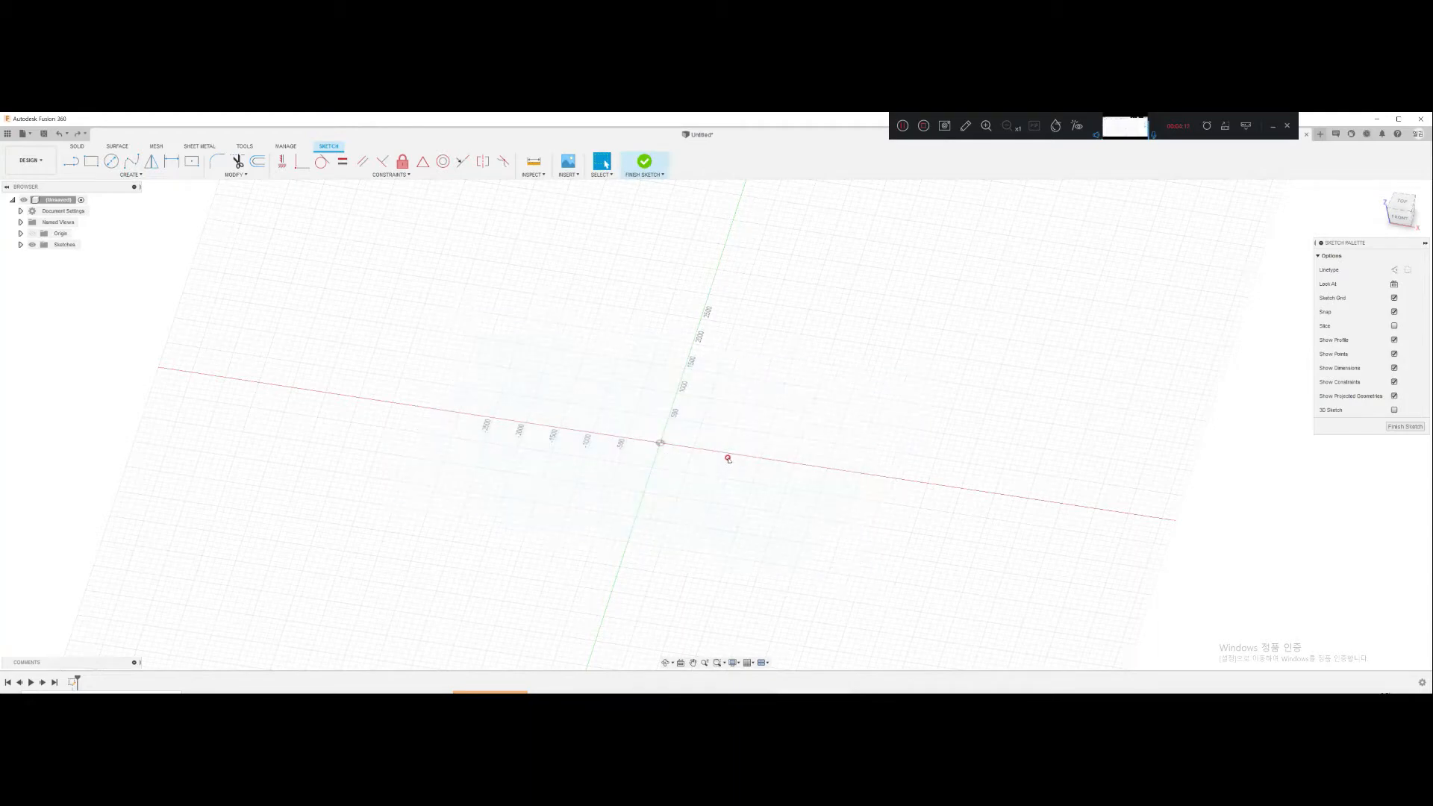
Step: Draw a 7000 by 4000 mm two-point rectangle with its lower-left corner on the origin
{"action": "key", "text": "r"}
{"action": "left_click", "coordinate": [661, 444]}
{"action": "type", "text": "1000"}
{"action": "key", "text": "Tab"}
{"action": "type", "text": "400"}
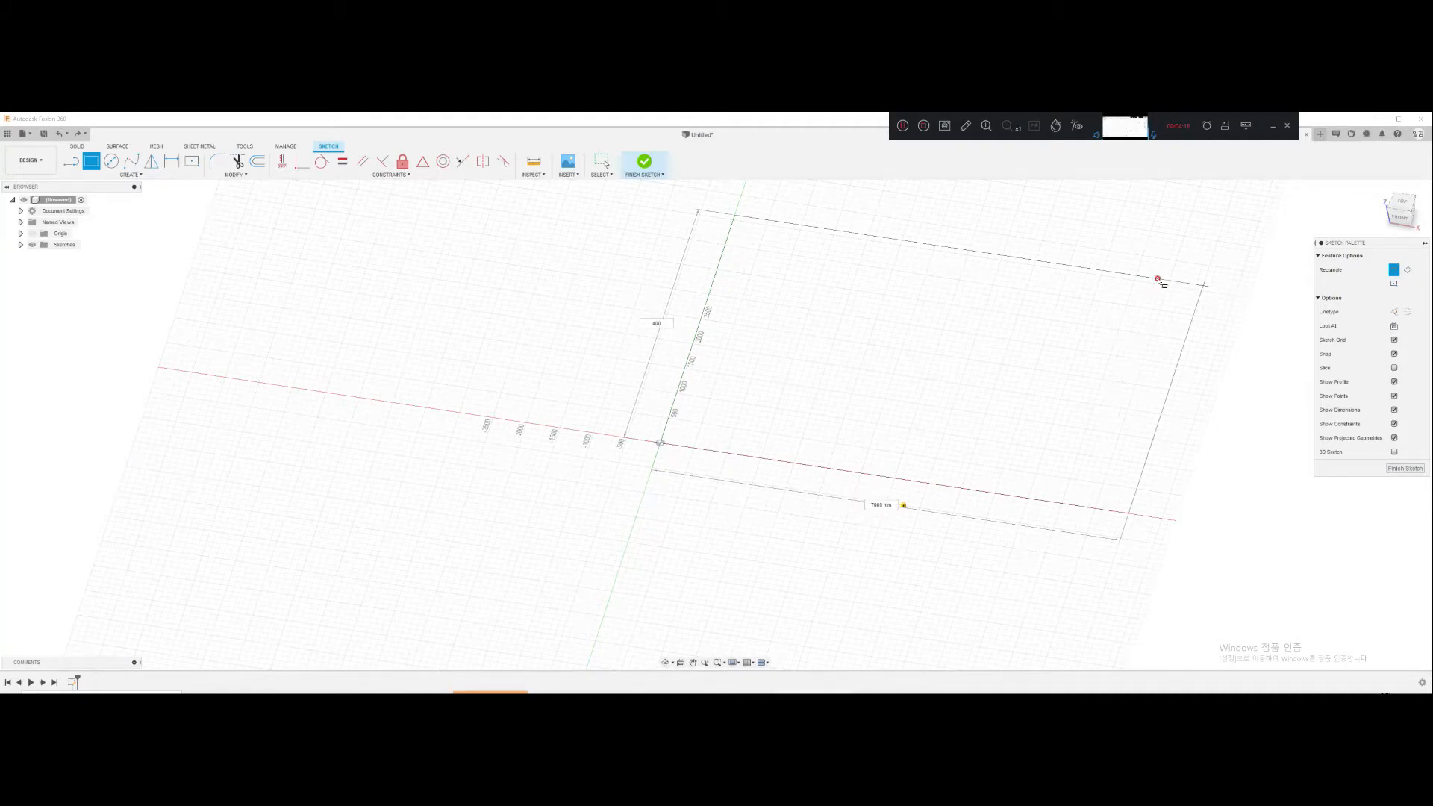
{"action": "type", "text": "0"}
{"action": "key", "text": "Return"}
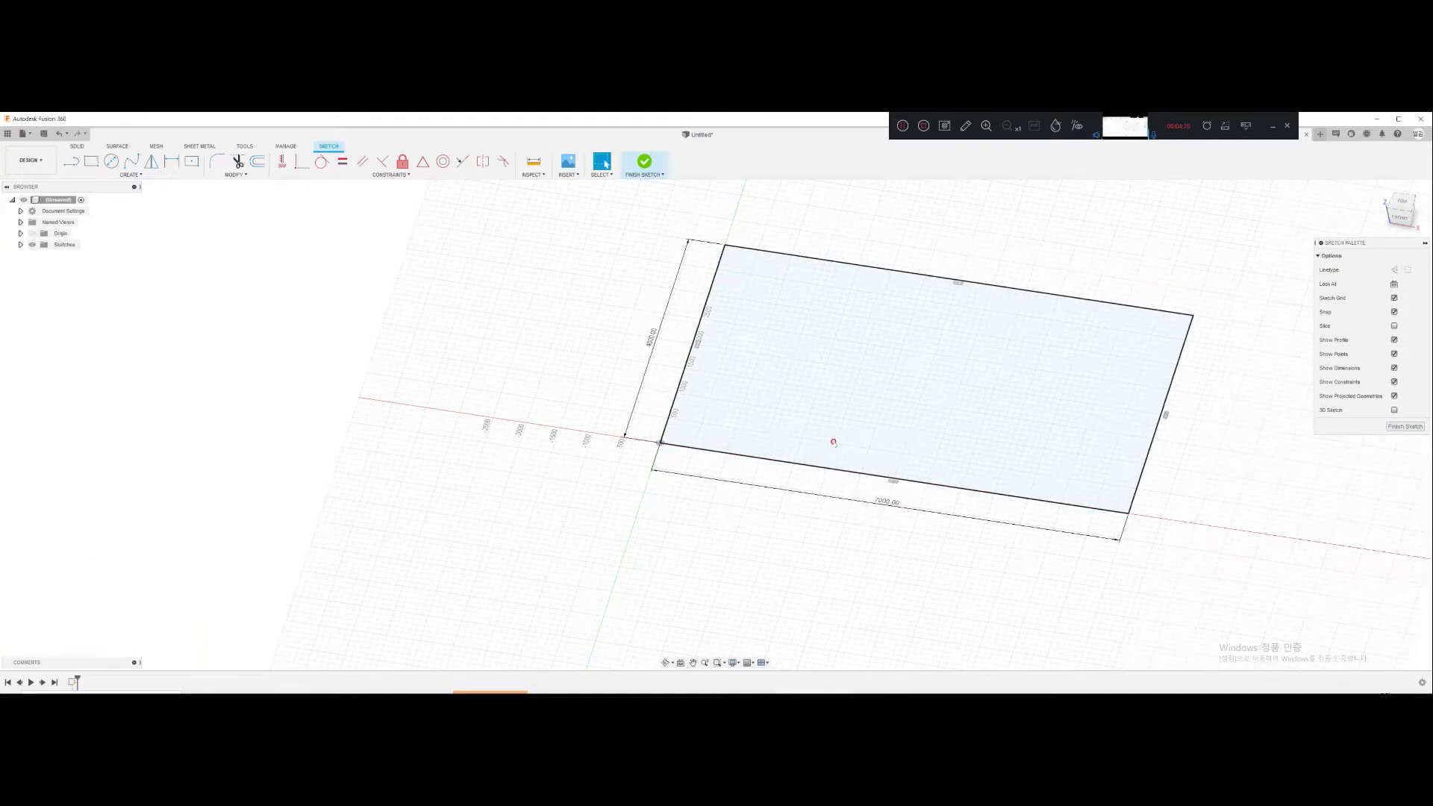
{"action": "middle_click_drag", "start_coordinate": [828, 433], "coordinate": [687, 454]}
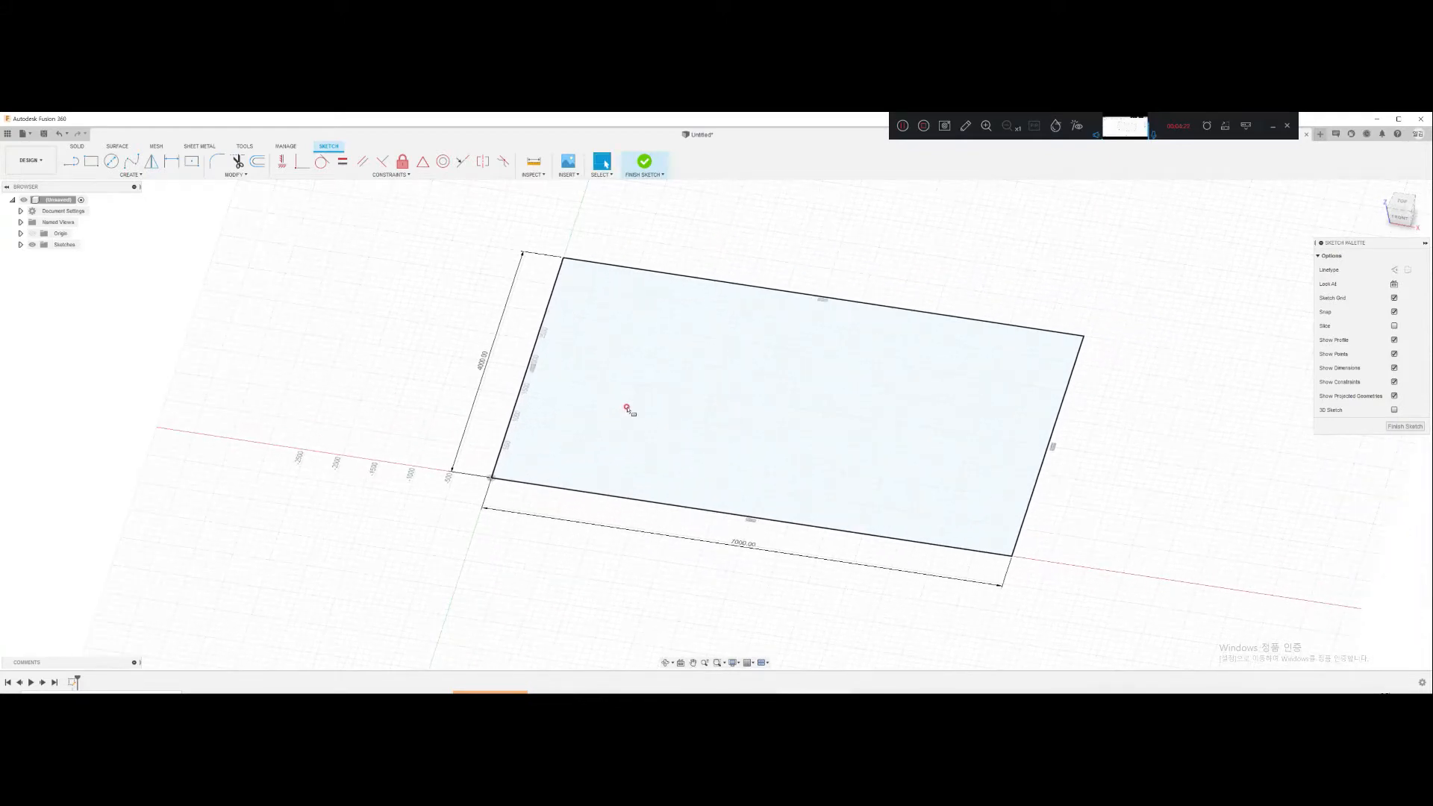
Step: Draw a 200 mm wide rectangle inside the left edge of the large rectangle, spanning its full height
{"action": "key", "text": "r"}
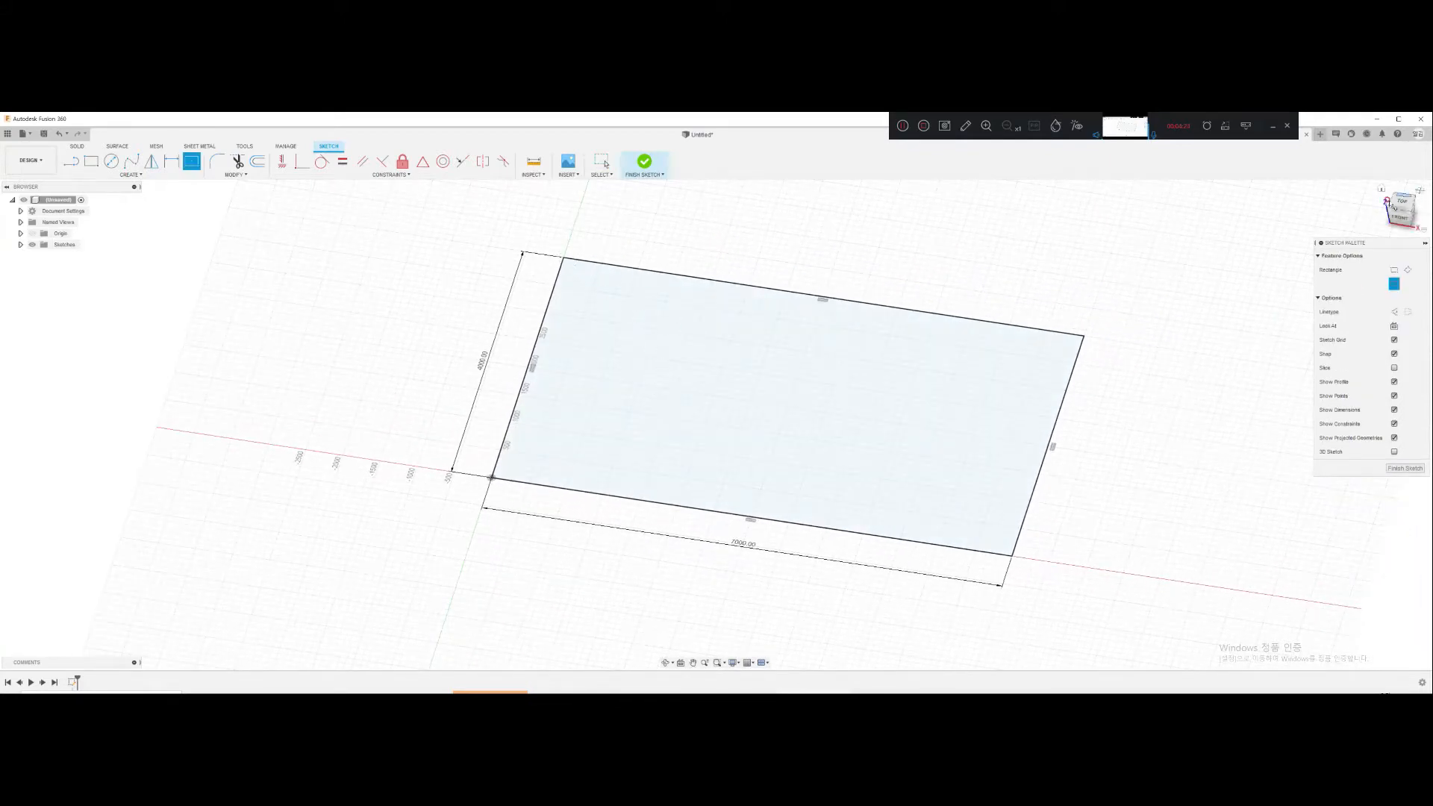
{"action": "left_click", "coordinate": [1400, 203]}
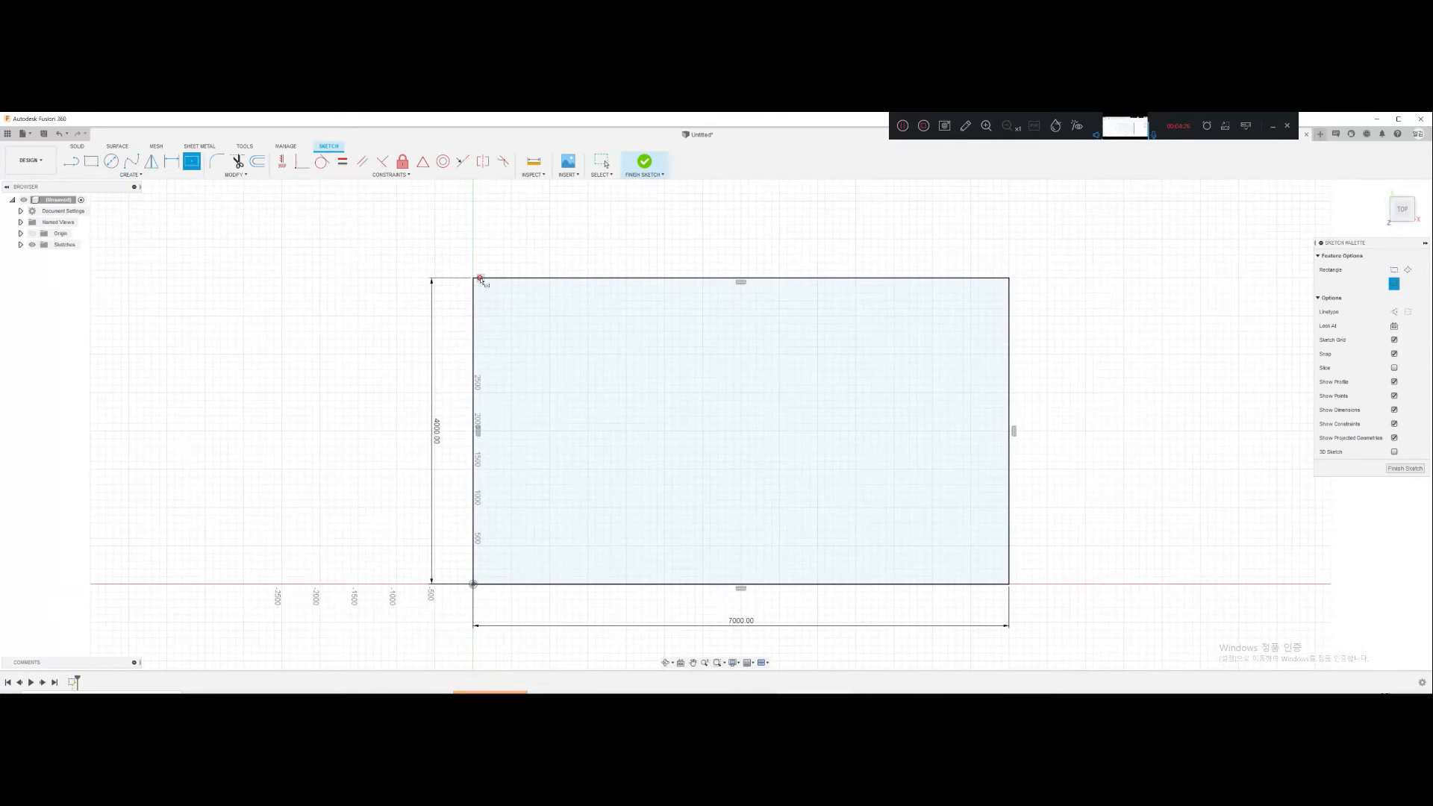
{"action": "key", "text": "r"}
{"action": "left_click", "coordinate": [472, 279]}
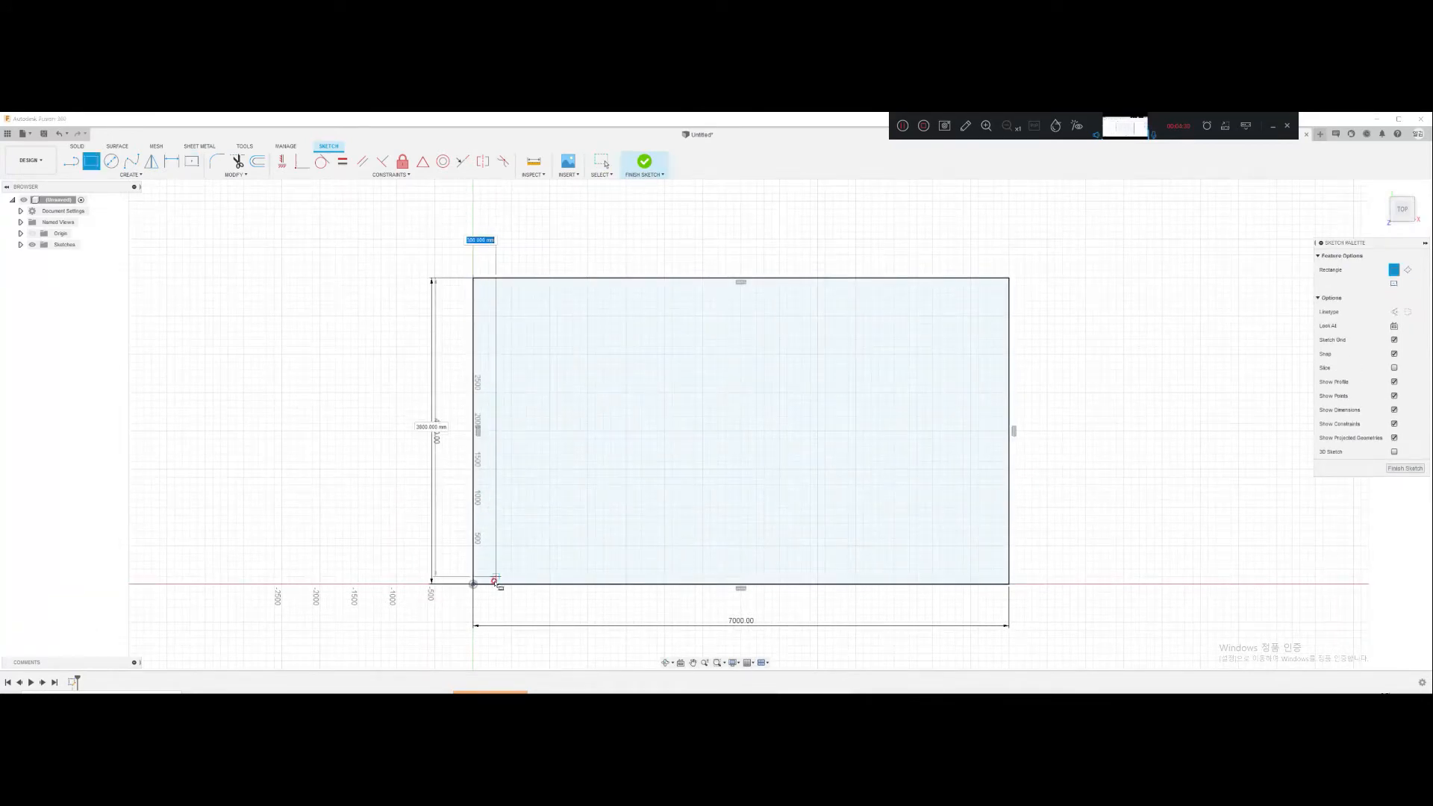
{"action": "key", "text": "Tab"}
{"action": "key", "text": "Tab"}
{"action": "type", "text": "300"}
{"action": "key", "text": "Return"}
Step: Draw a matching 200 mm wide full-height rectangle inside the right edge of the large rectangle
{"action": "key", "text": "r"}
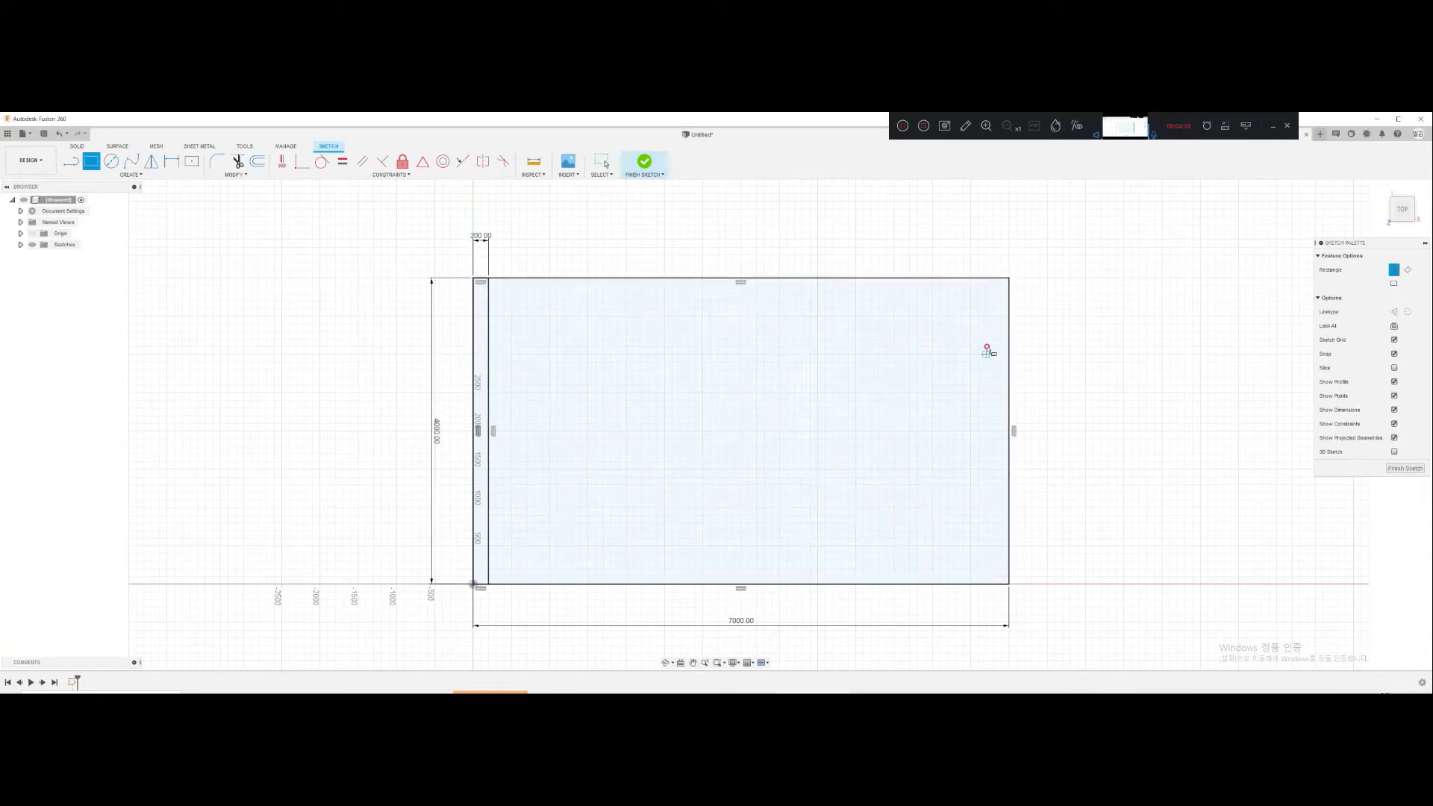
{"action": "left_click", "coordinate": [1003, 279]}
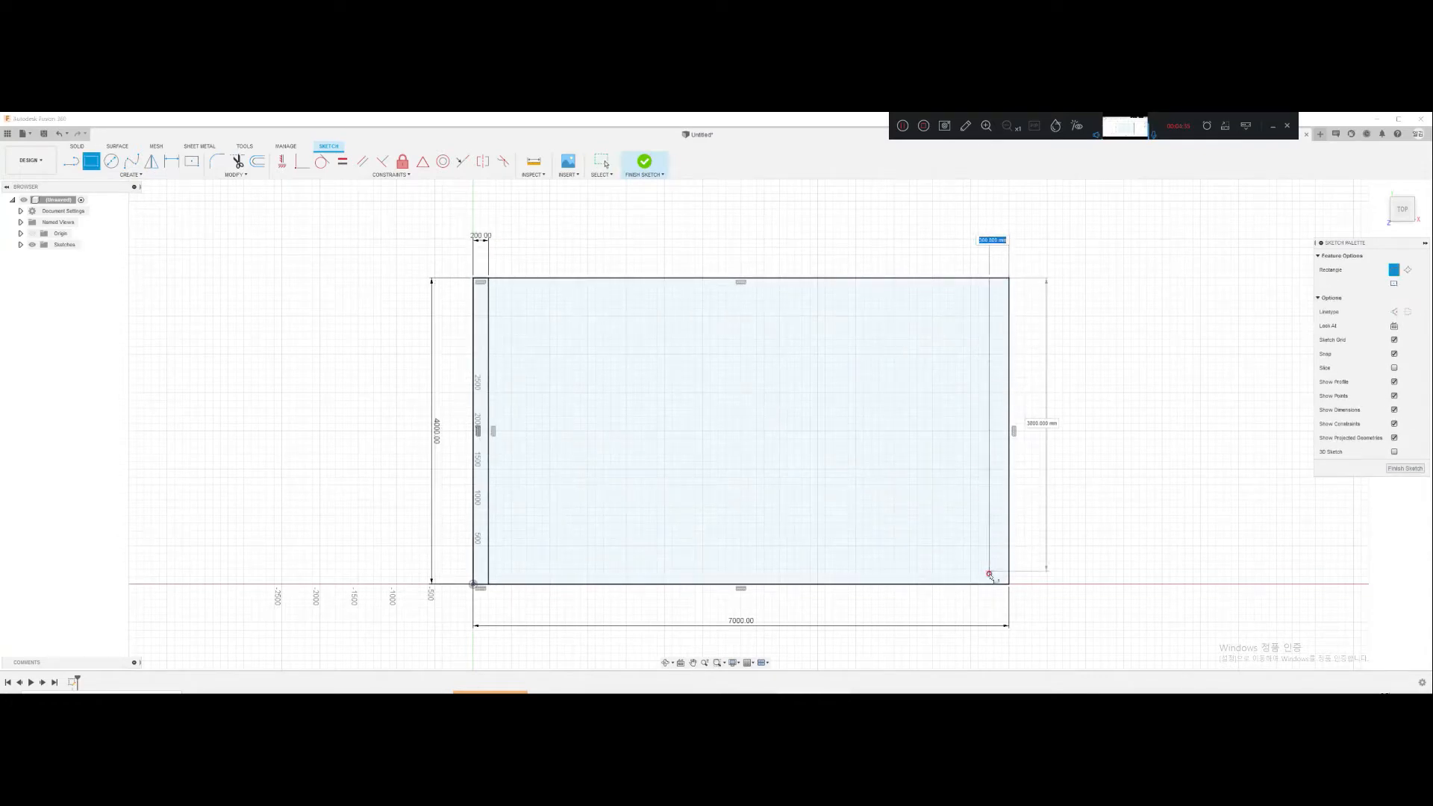
{"action": "key", "text": "Return"}
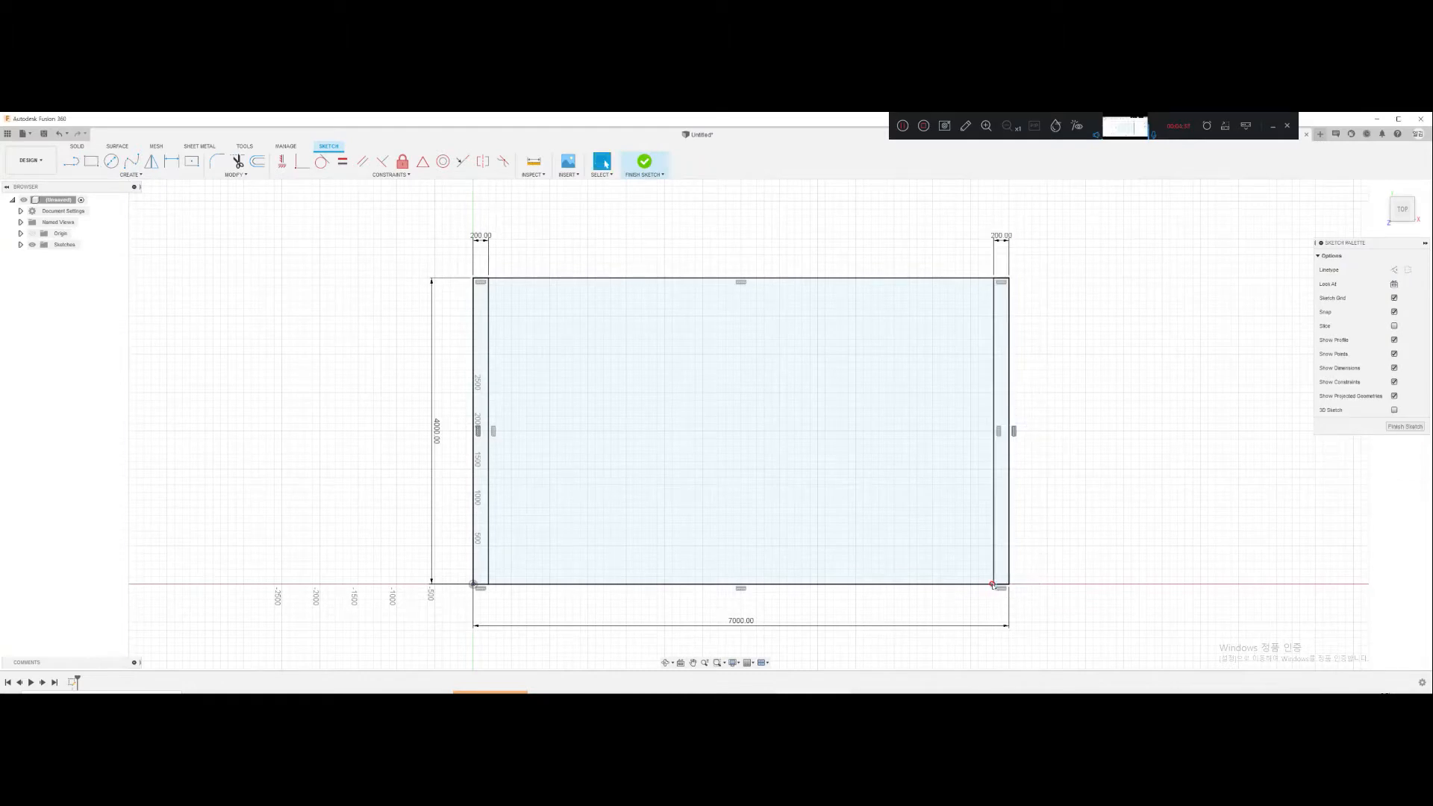
Step: Draw 200 mm high rectangles along the upper and lower edges, spanning between the two side strips
{"action": "left_click", "coordinate": [489, 279]}
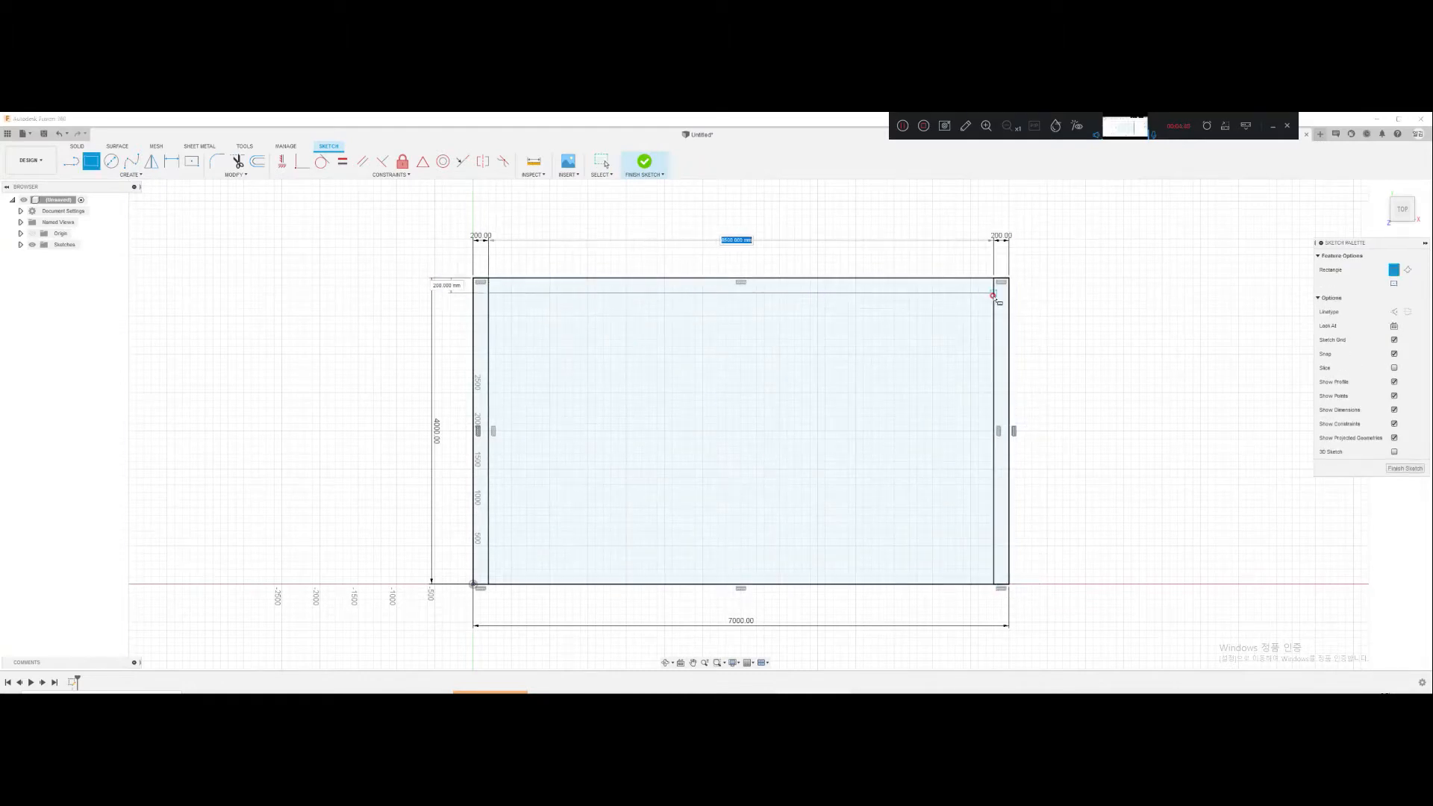
{"action": "key", "text": "Return"}
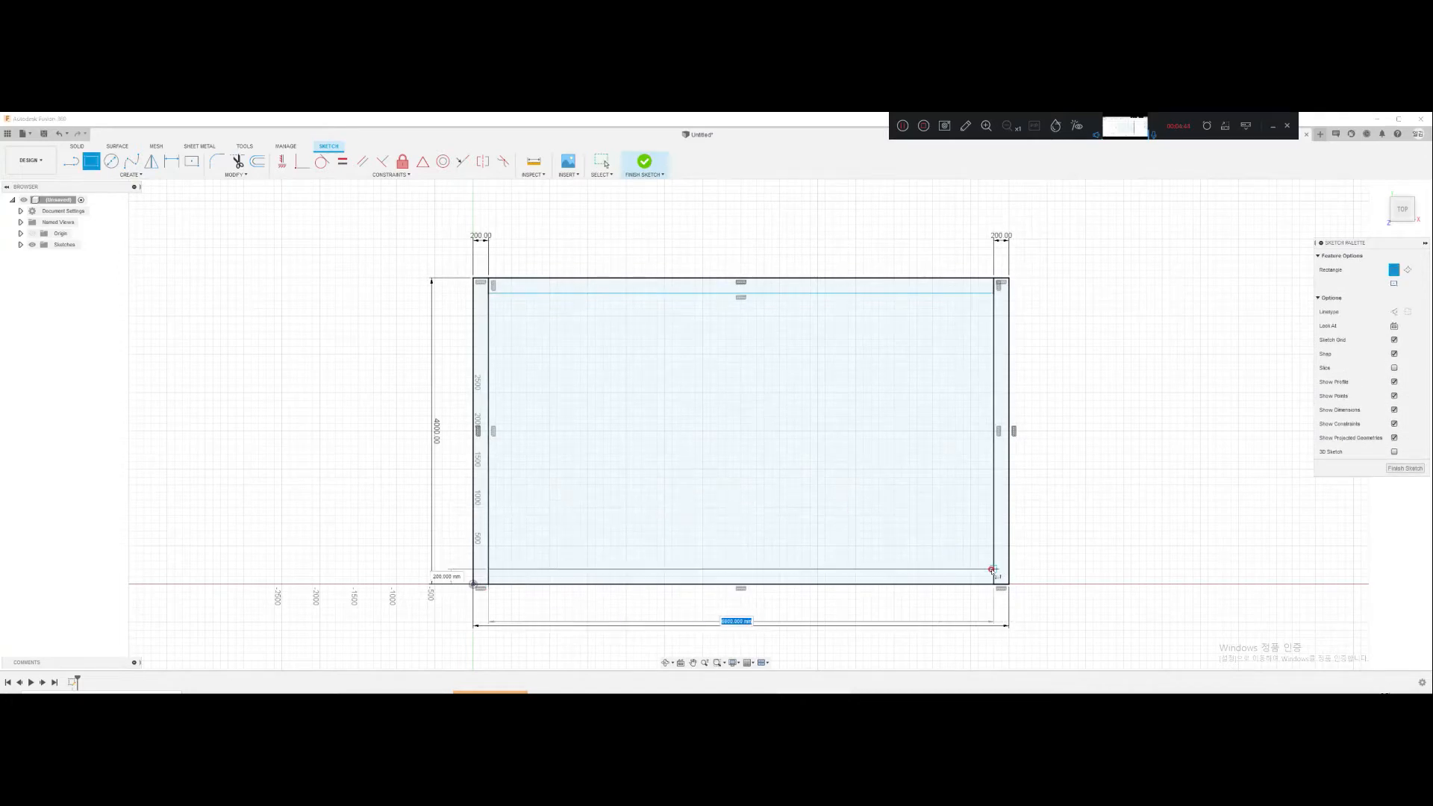
{"action": "key", "text": "Return"}
Step: Extrude all five sketch profiles by -200 mm as a new body to form the floor slab
{"action": "key", "text": "e"}
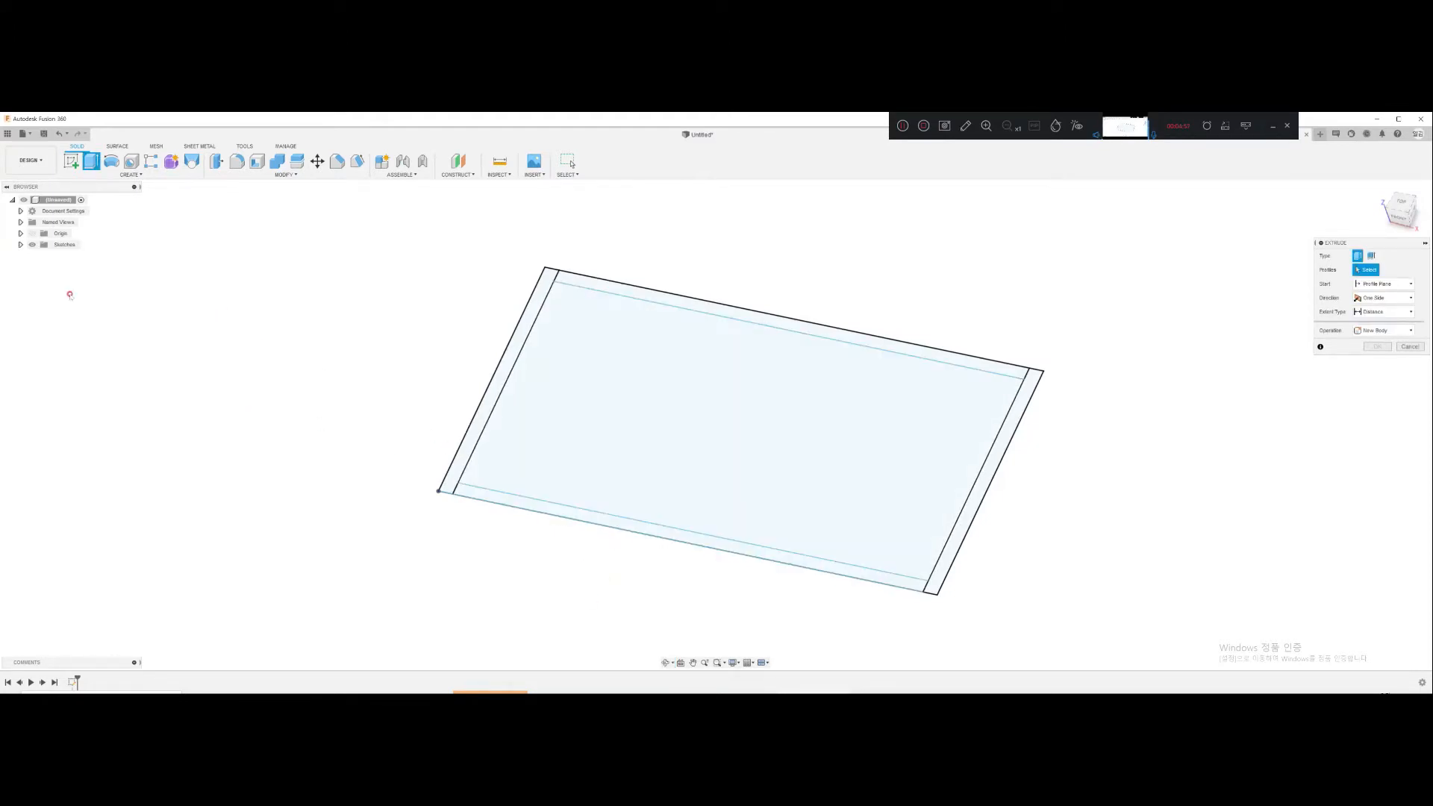
{"action": "scroll", "coordinate": [427, 500], "scroll_direction": "up", "scroll_amount": 3}
{"action": "scroll", "coordinate": [444, 476], "scroll_direction": "up", "scroll_amount": 2}
{"action": "scroll", "coordinate": [461, 464], "scroll_direction": "down", "scroll_amount": 5}
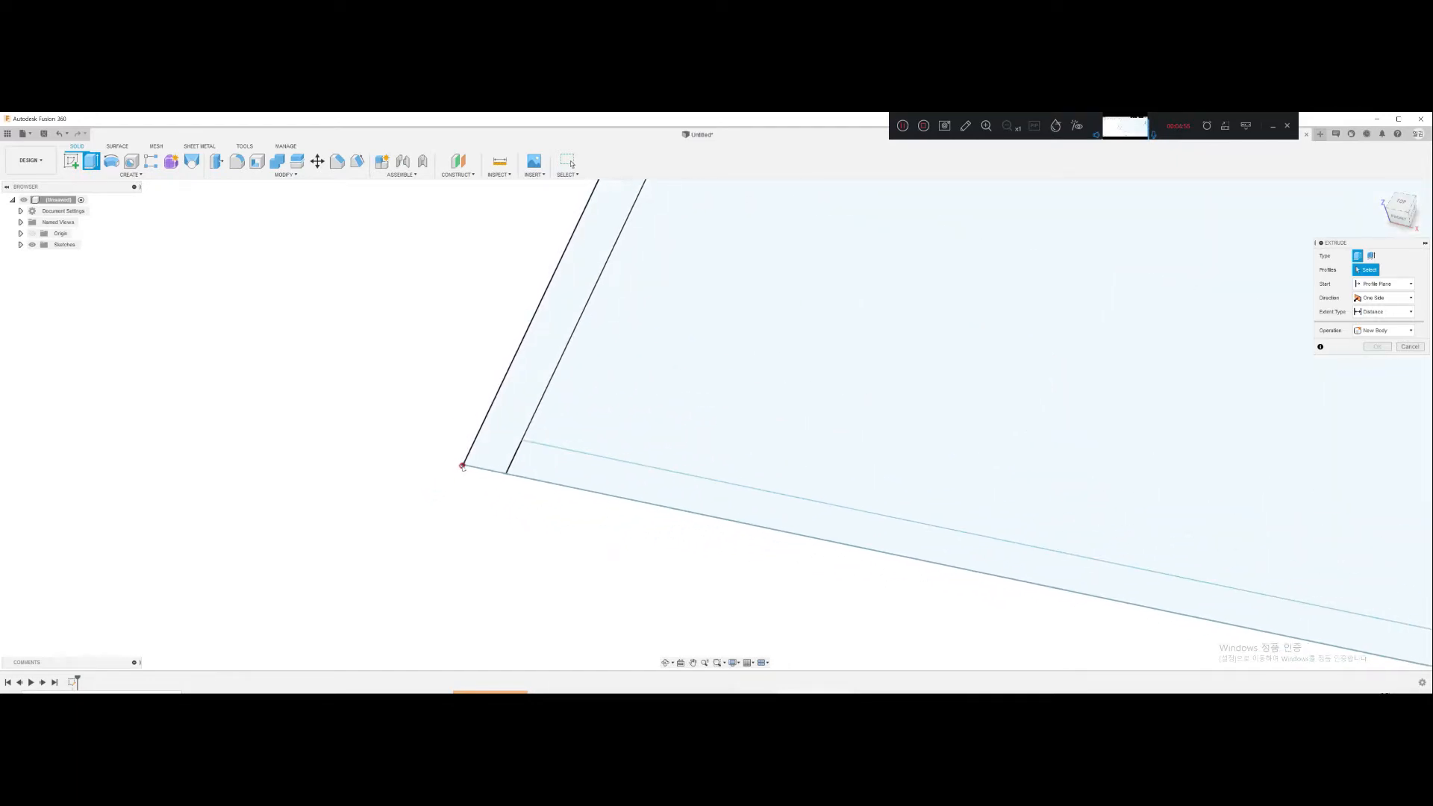
{"action": "middle_click_drag", "start_coordinate": [614, 459], "coordinate": [538, 461]}
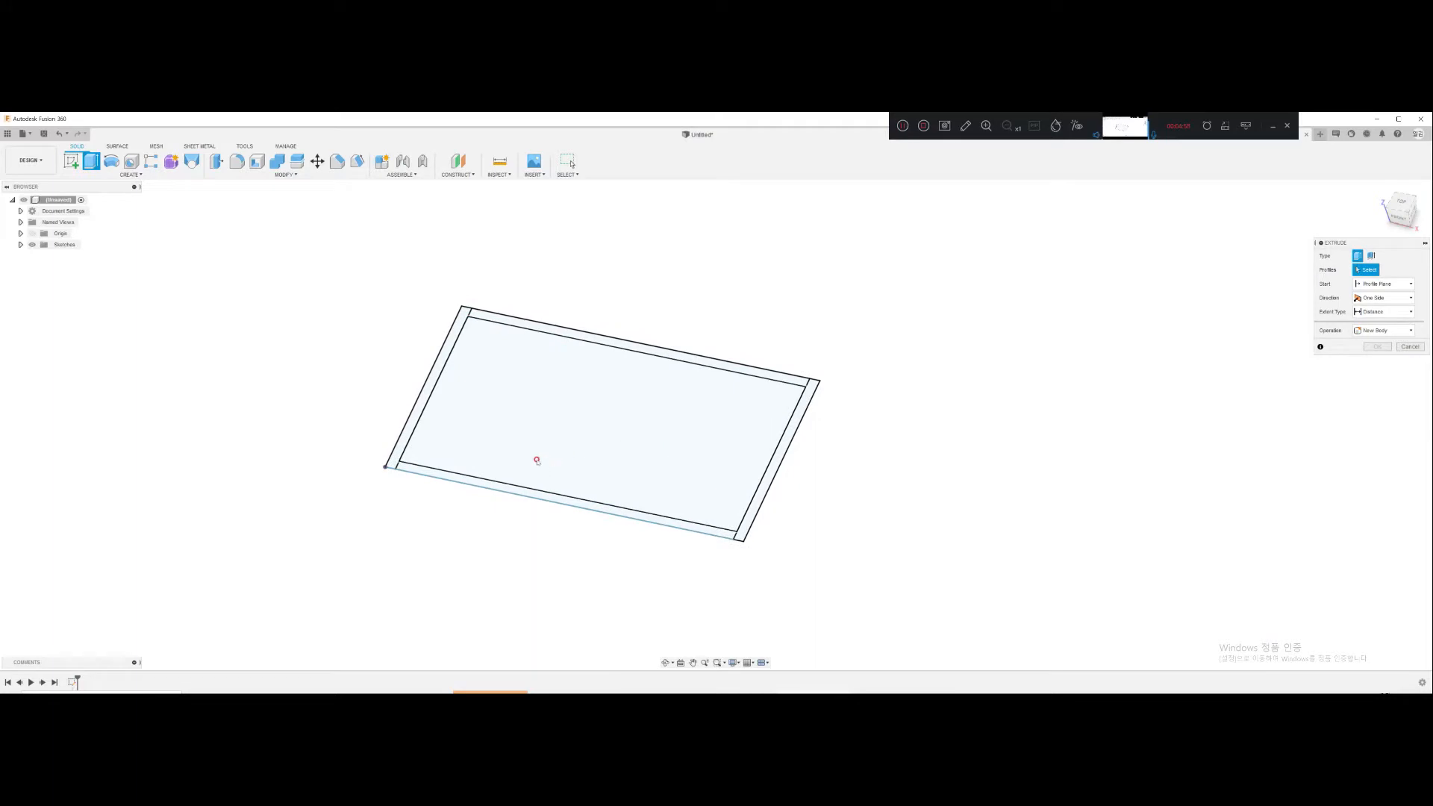
{"action": "left_click", "coordinate": [426, 400]}
{"action": "left_click", "coordinate": [448, 403]}
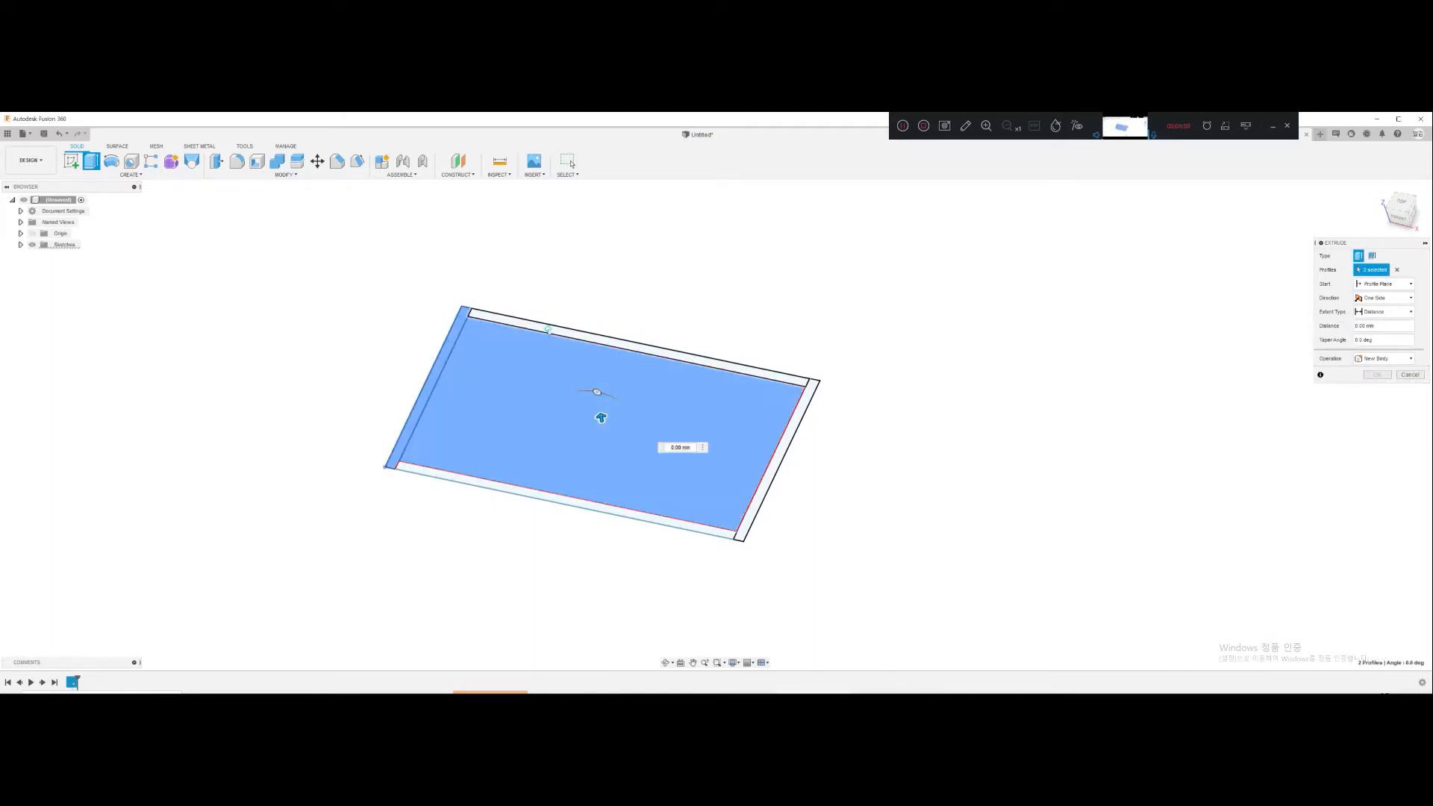
{"action": "left_click", "coordinate": [548, 329]}
{"action": "left_click", "coordinate": [494, 482]}
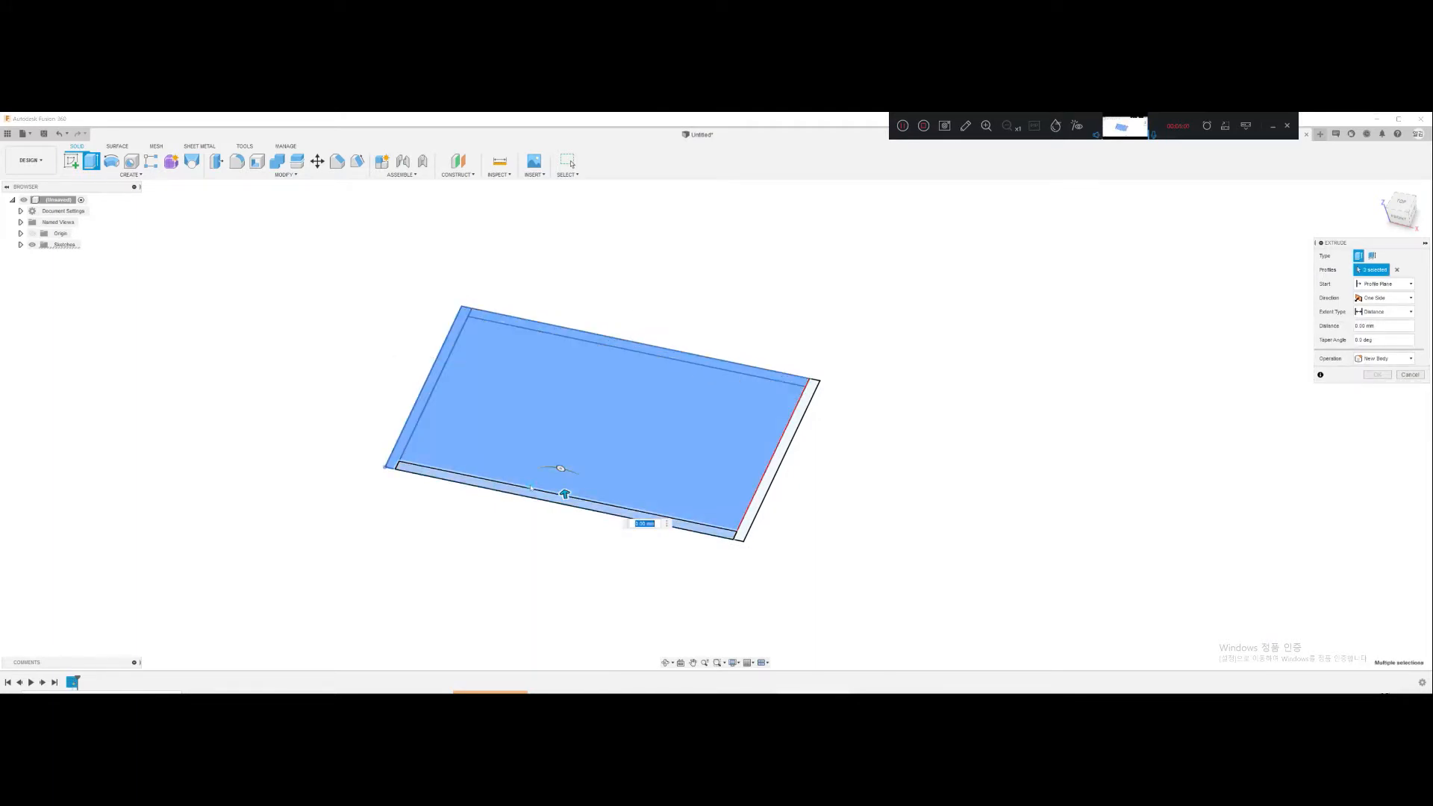
{"action": "left_click", "coordinate": [776, 487]}
{"action": "type", "text": "-200"}
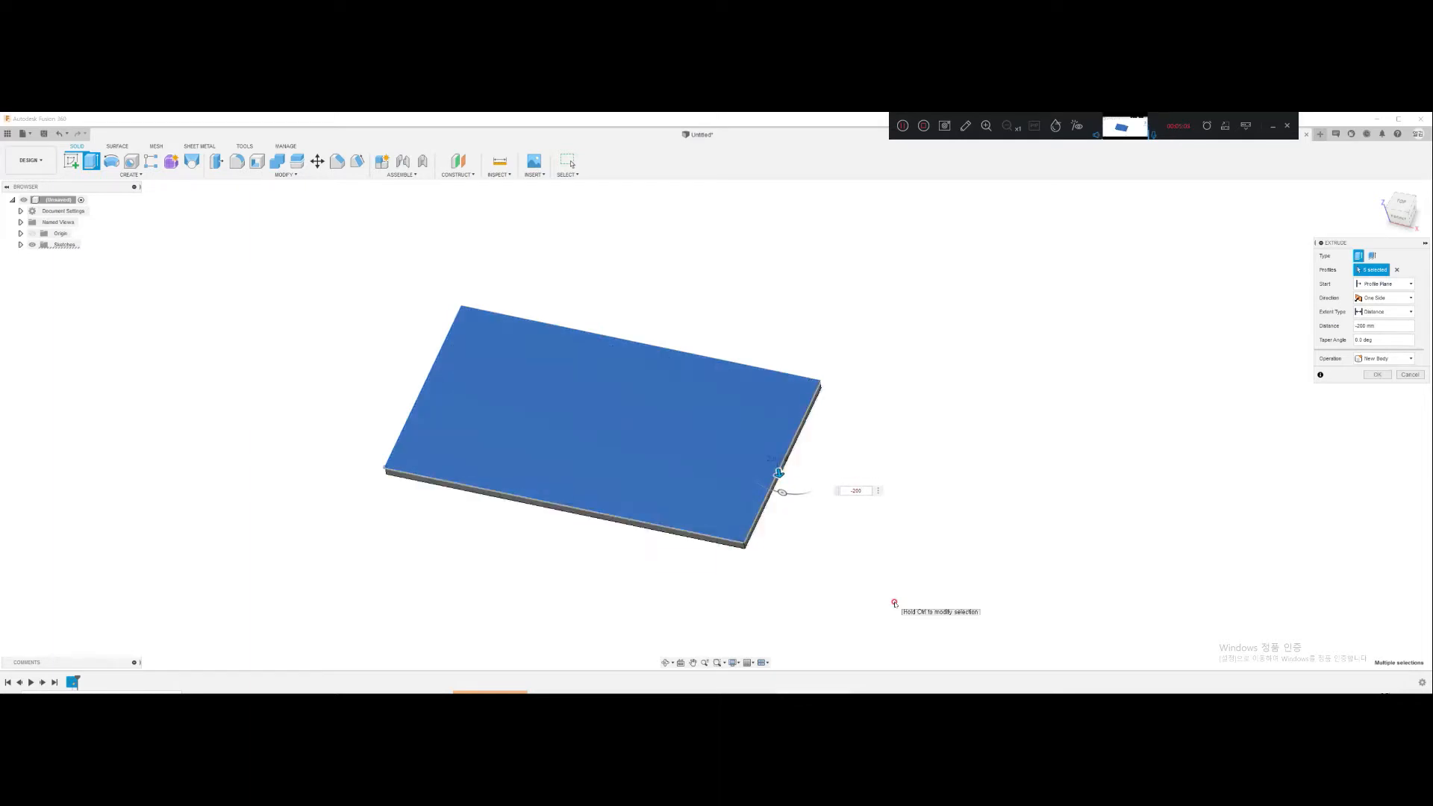
{"action": "left_click", "coordinate": [1377, 374]}
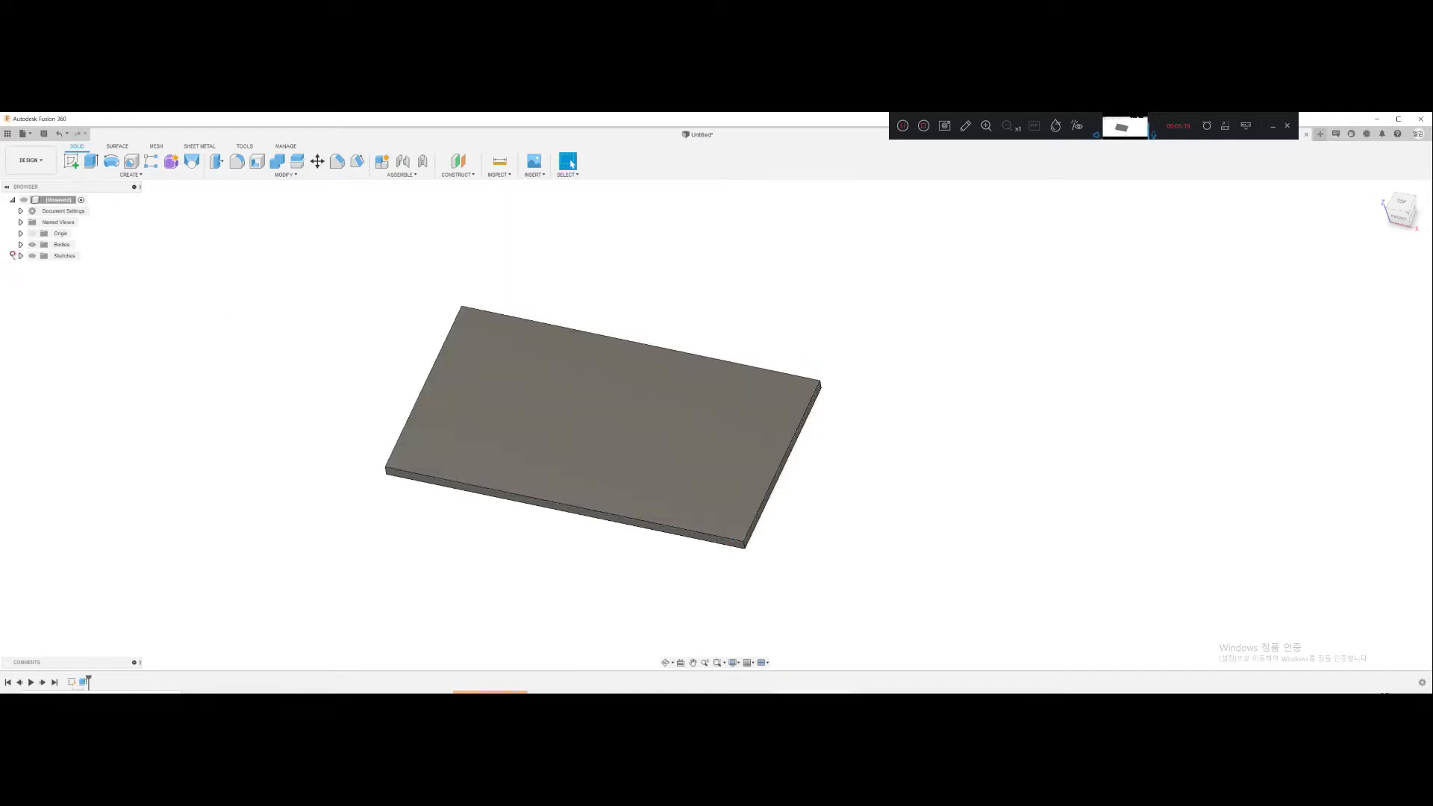
Step: Make the existing floor-plan sketch visible so its strip profiles can be reused
{"action": "left_click", "coordinate": [20, 256]}
{"action": "left_click", "coordinate": [41, 267]}
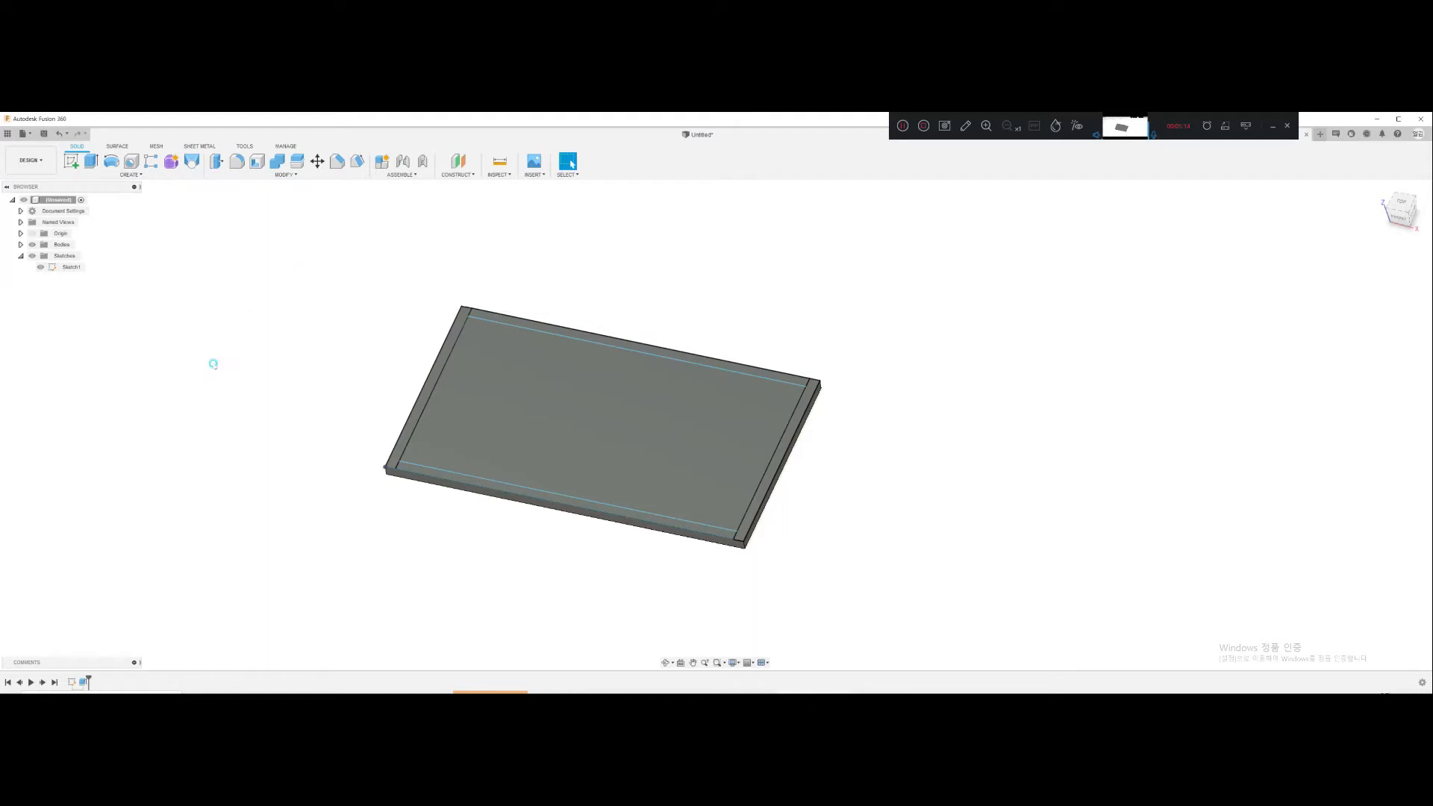
{"action": "left_click", "coordinate": [452, 389]}
{"action": "key", "text": "e"}
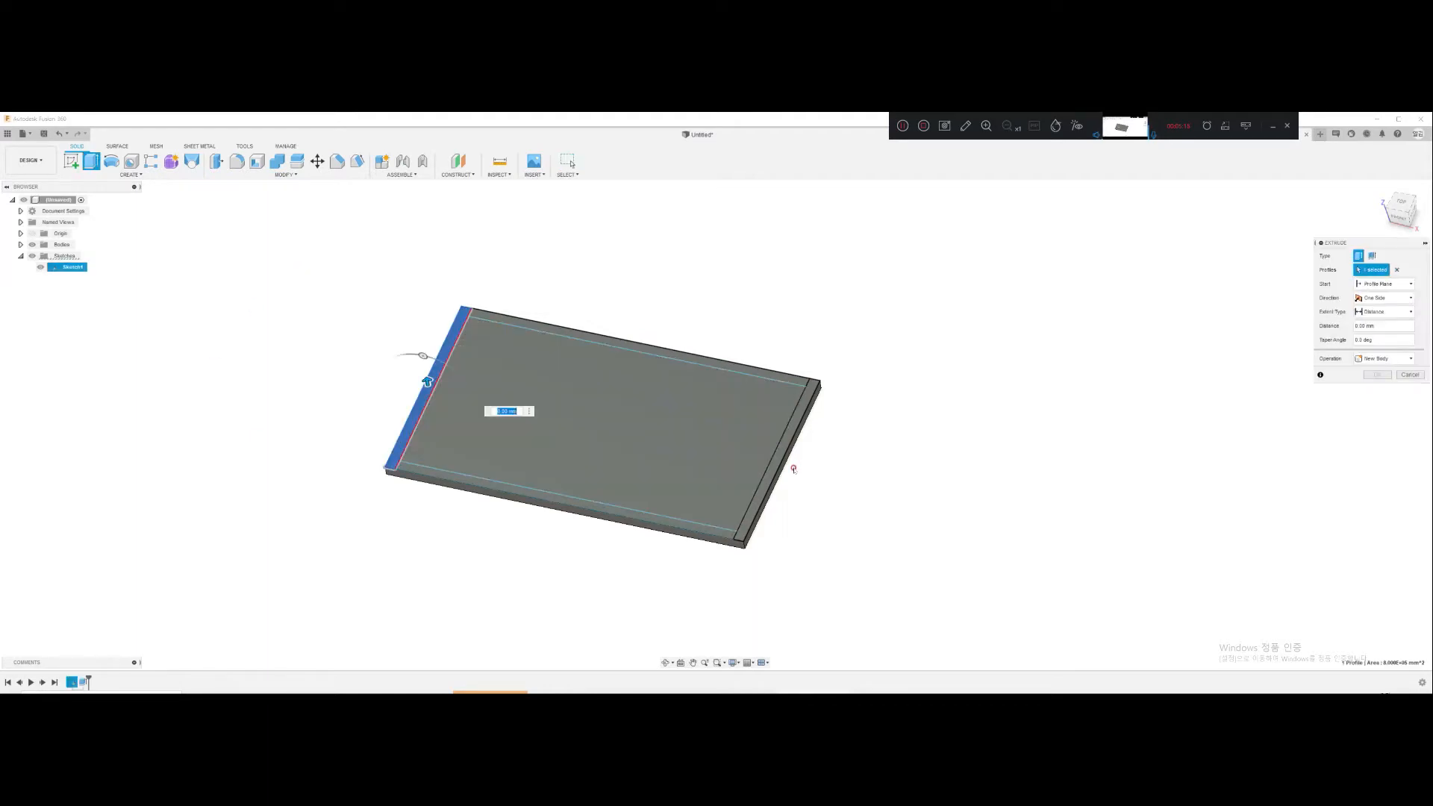
{"action": "left_click", "coordinate": [778, 456]}
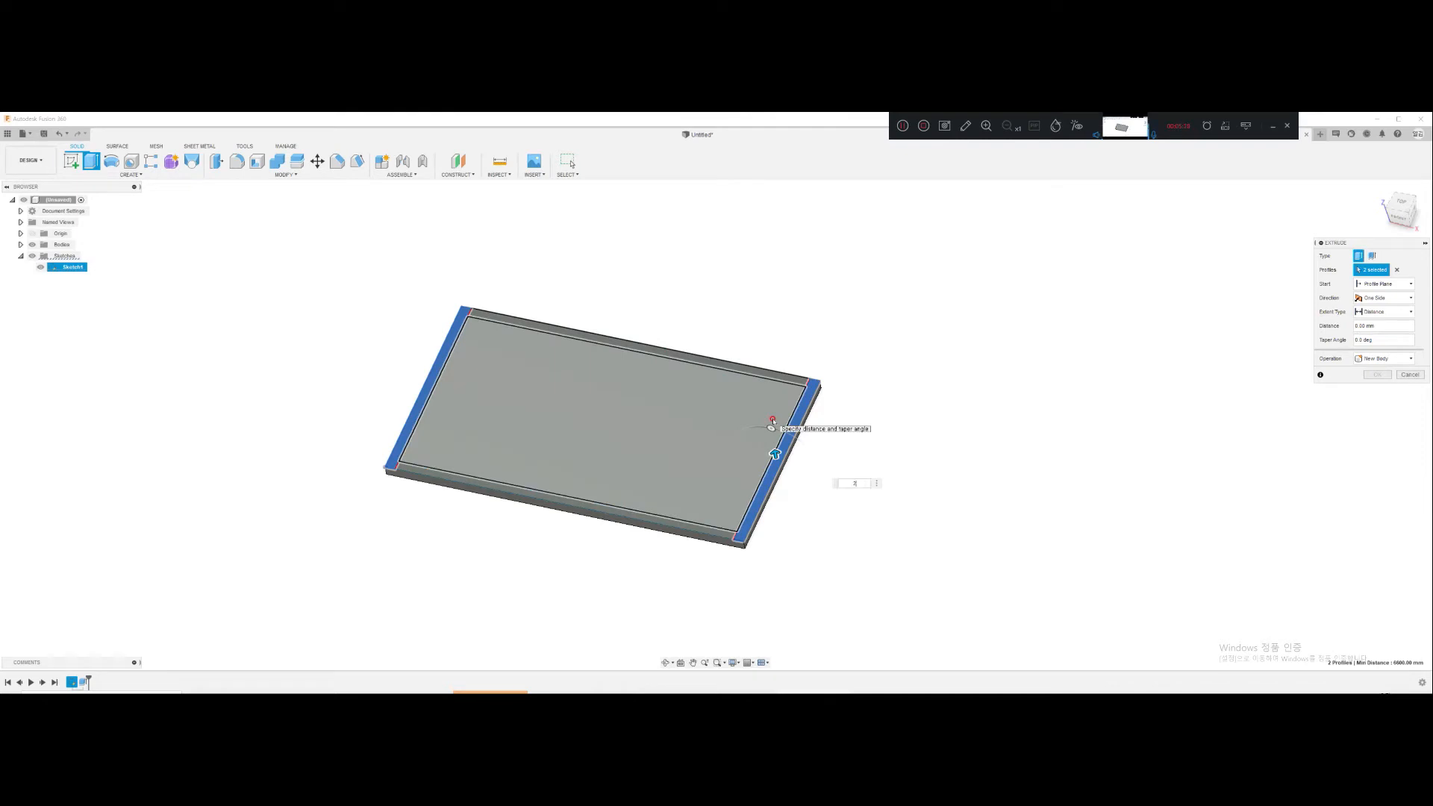
{"action": "type", "text": "2700"}
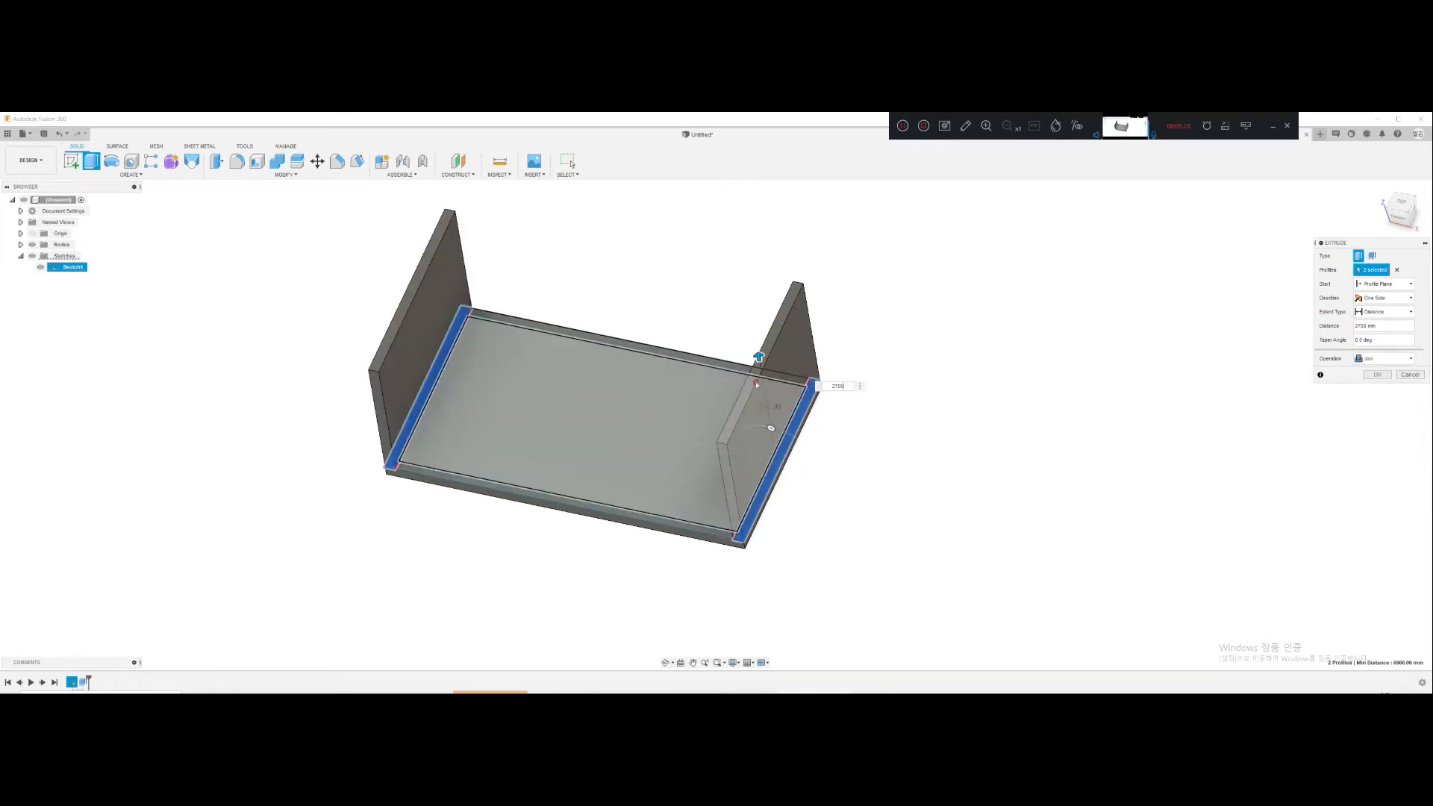
{"action": "left_click", "coordinate": [1373, 359]}
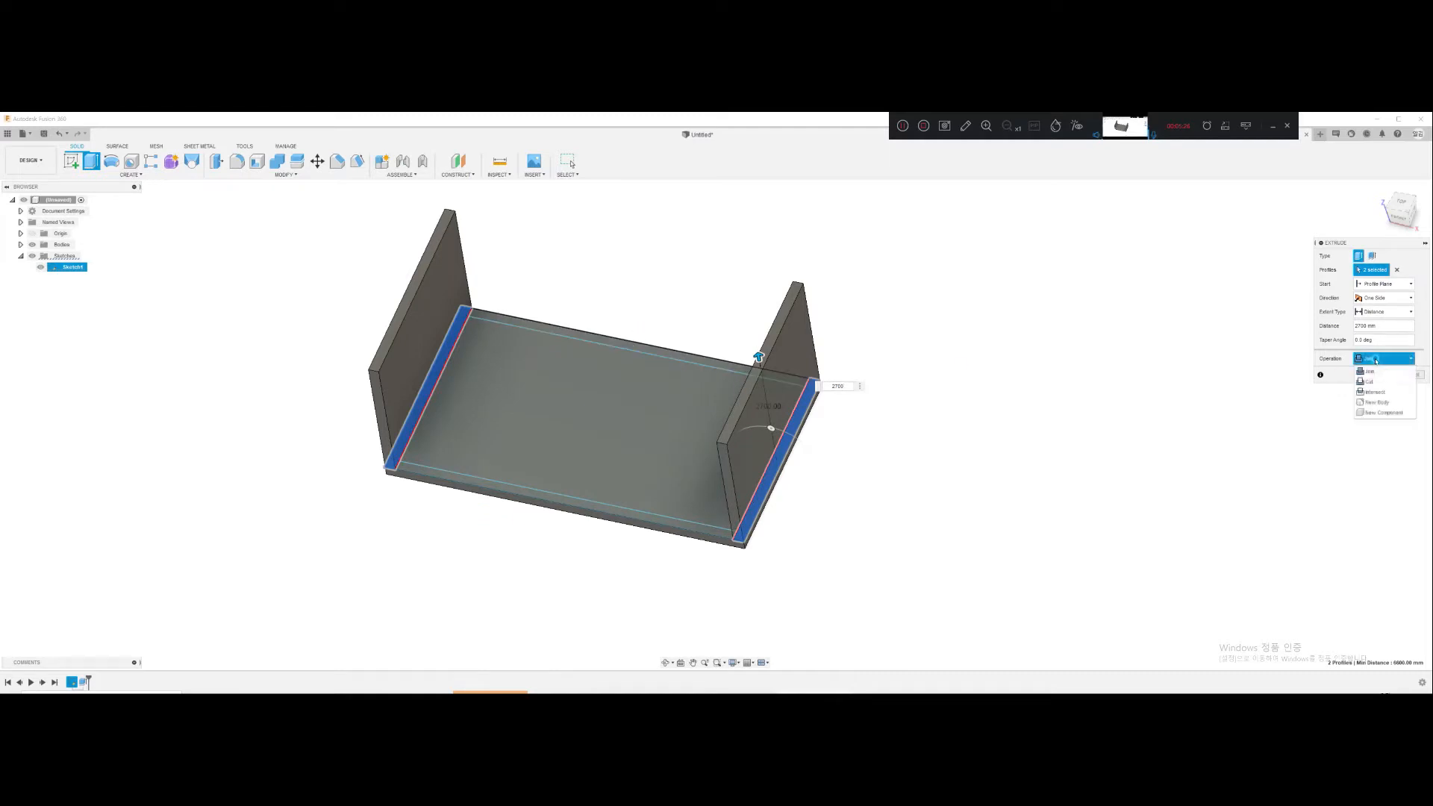
{"action": "left_click", "coordinate": [1377, 402]}
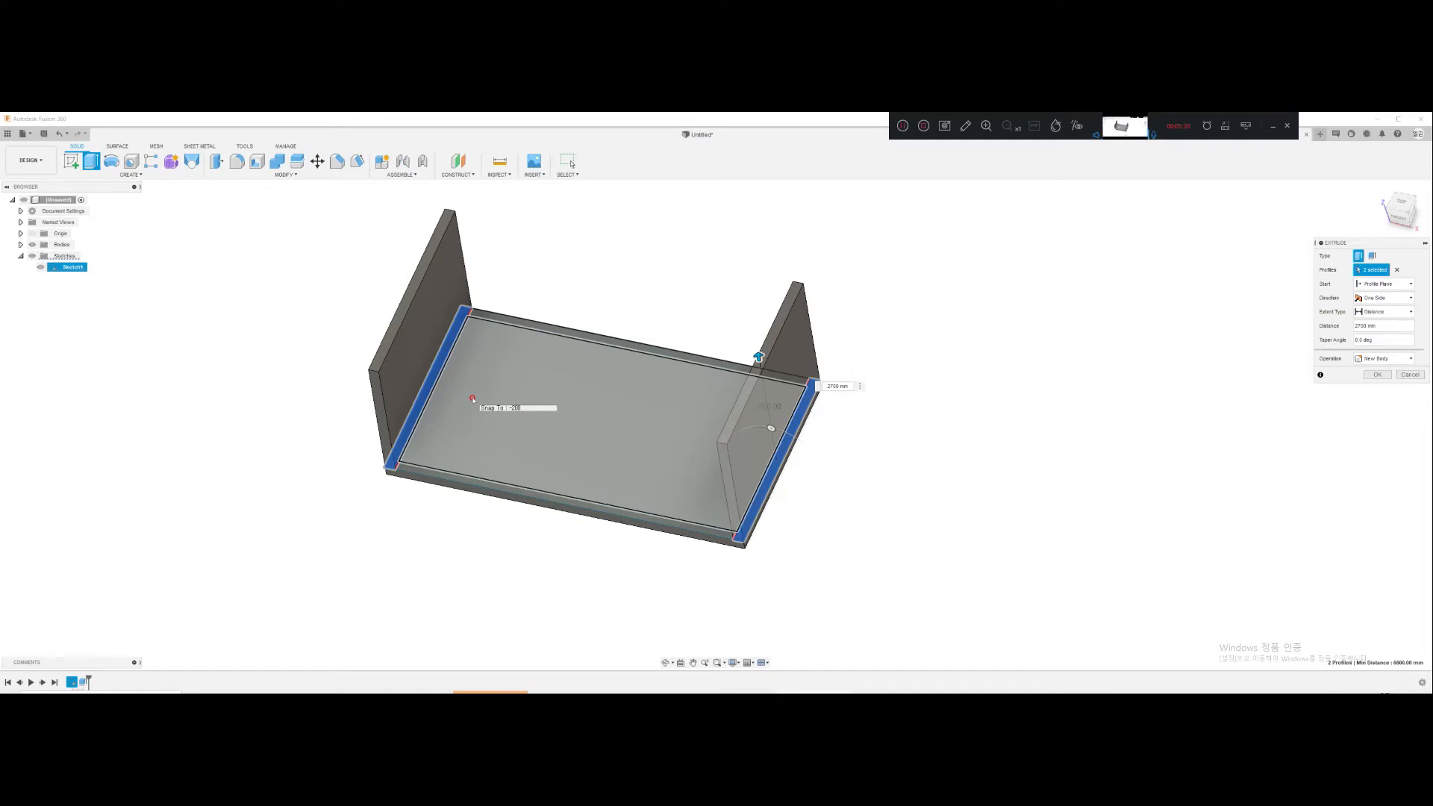
{"action": "left_click", "coordinate": [562, 336]}
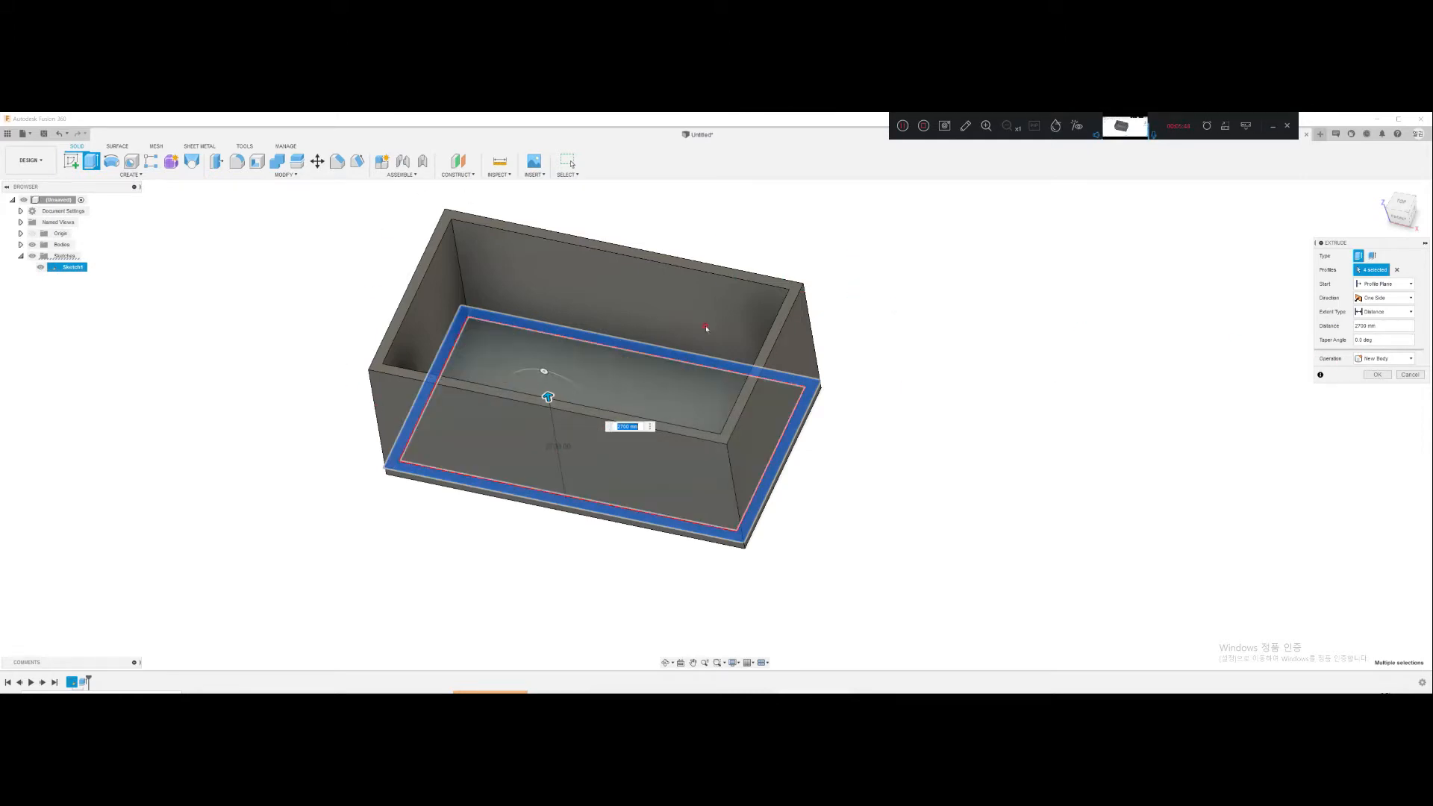
{"action": "key", "text": "Escape"}
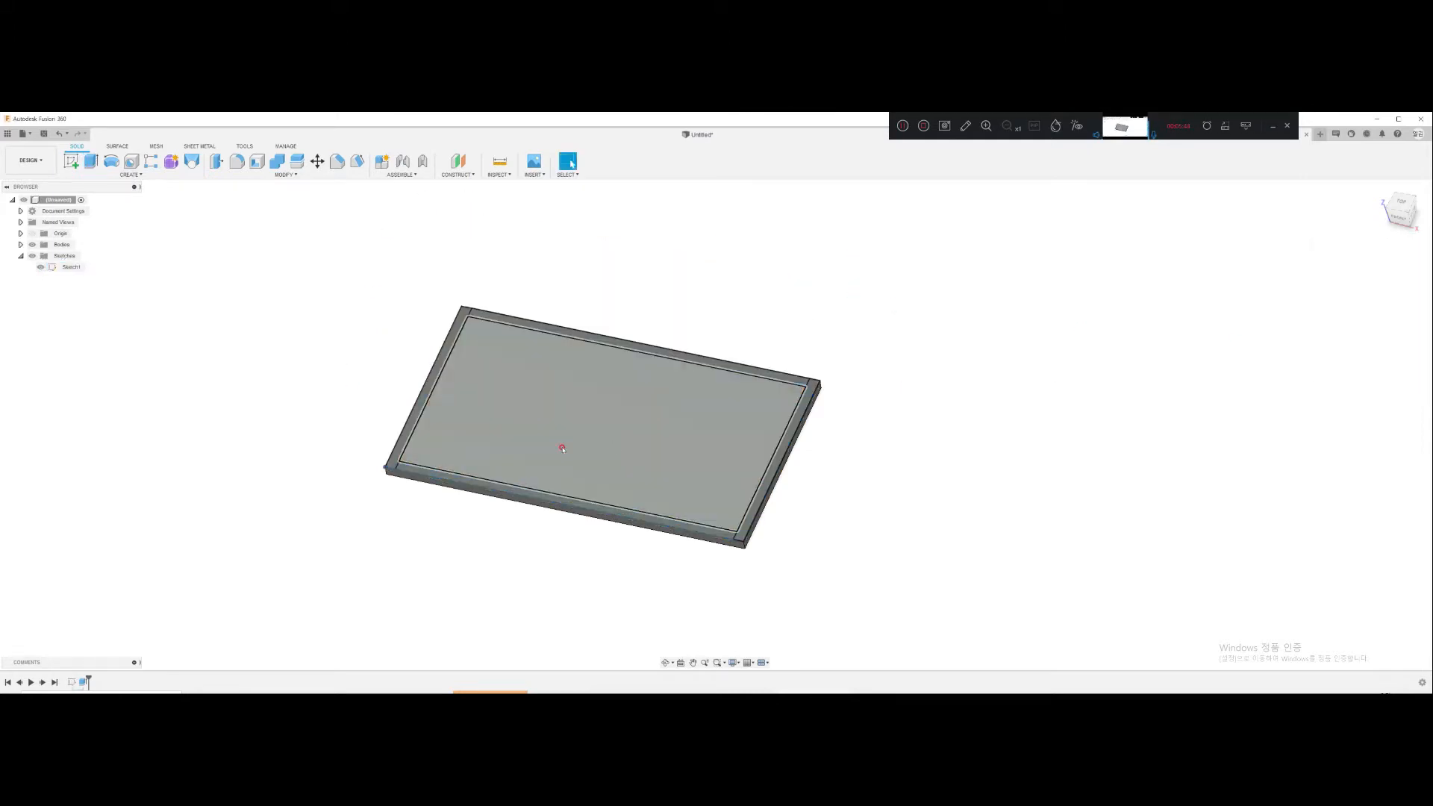
Step: Extrude the two short side strips upward 2700 mm as new bodies to form the side walls
{"action": "left_click", "coordinate": [430, 391]}
{"action": "key", "text": "e"}
{"action": "left_click", "coordinate": [786, 448]}
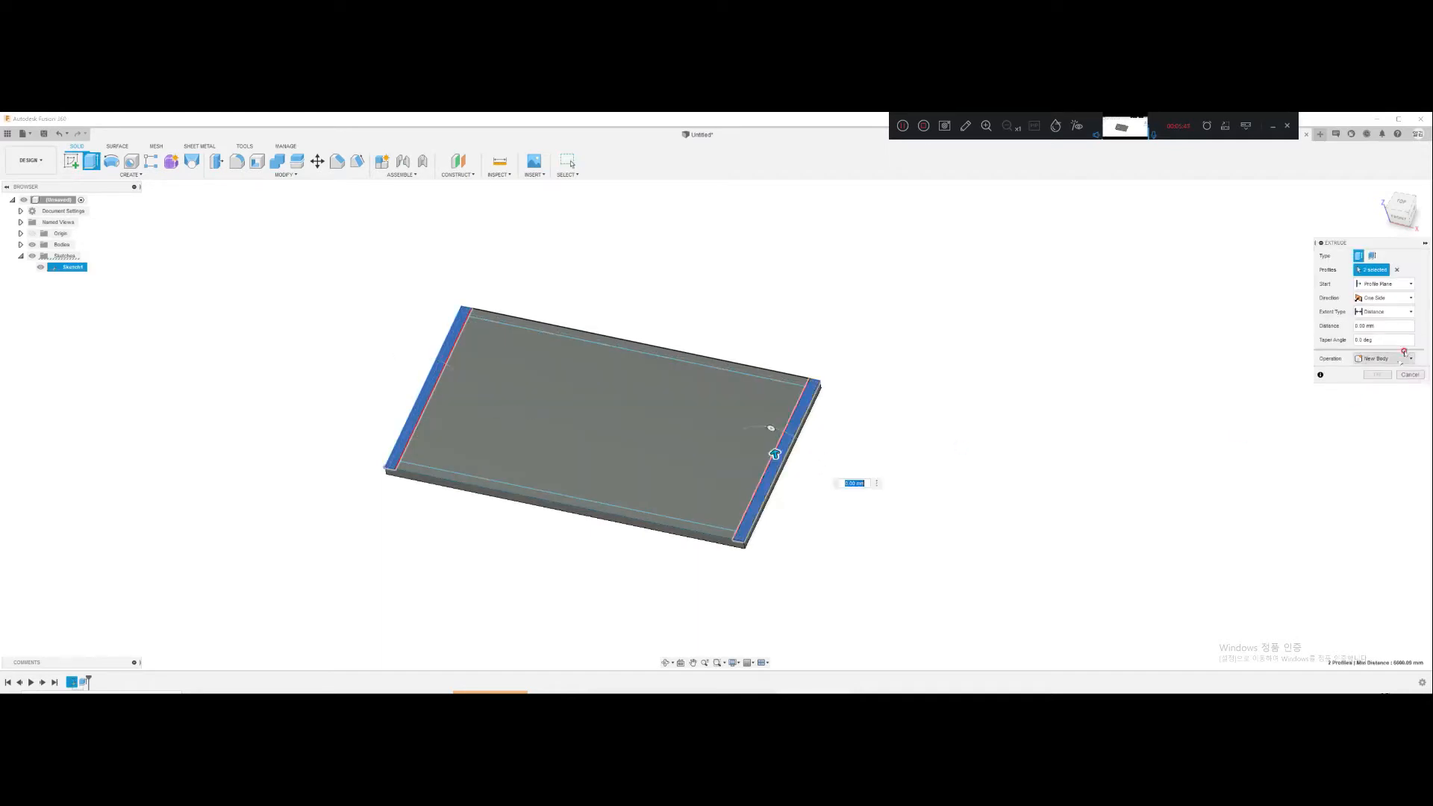
{"action": "type", "text": "270"}
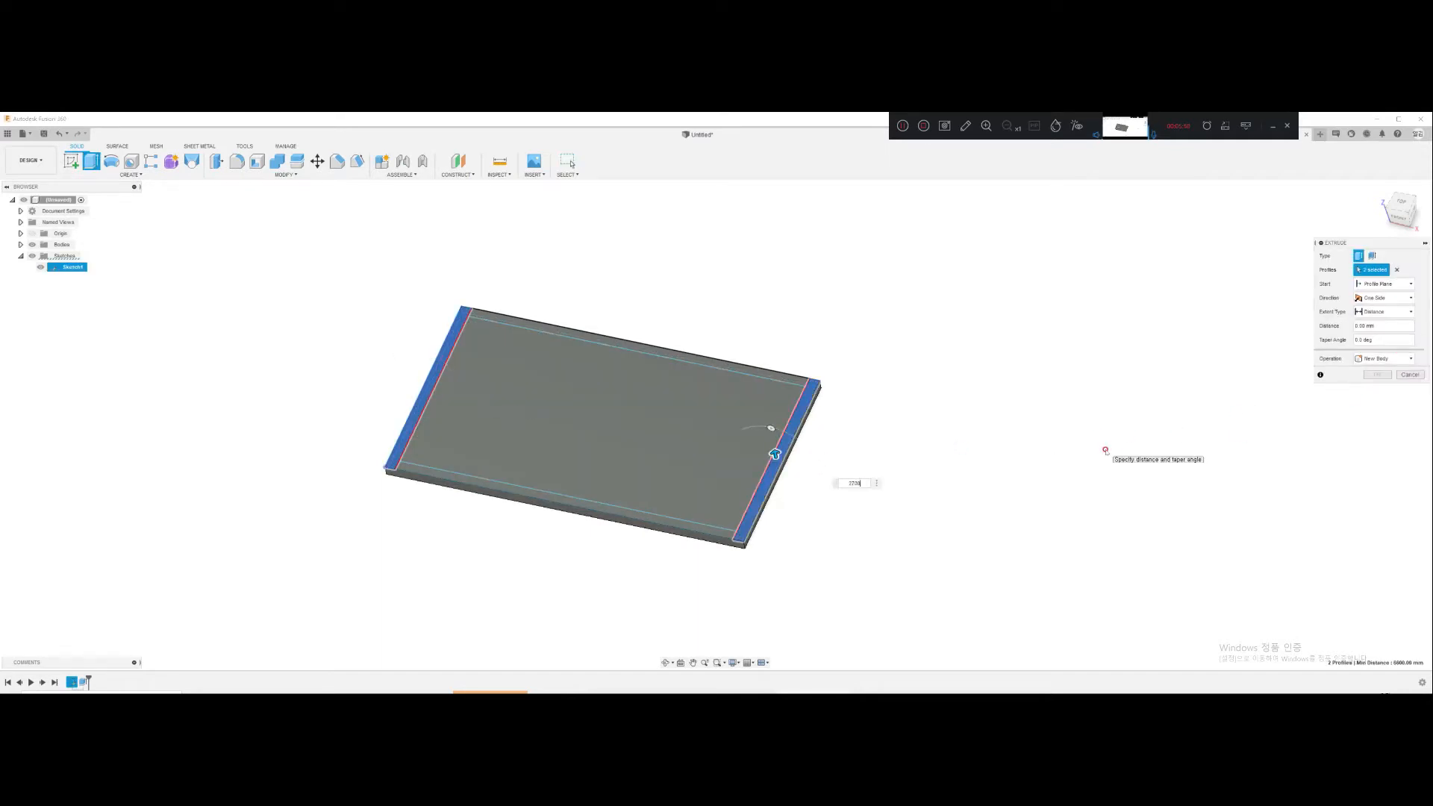
{"action": "type", "text": "0"}
{"action": "left_click", "coordinate": [1382, 359]}
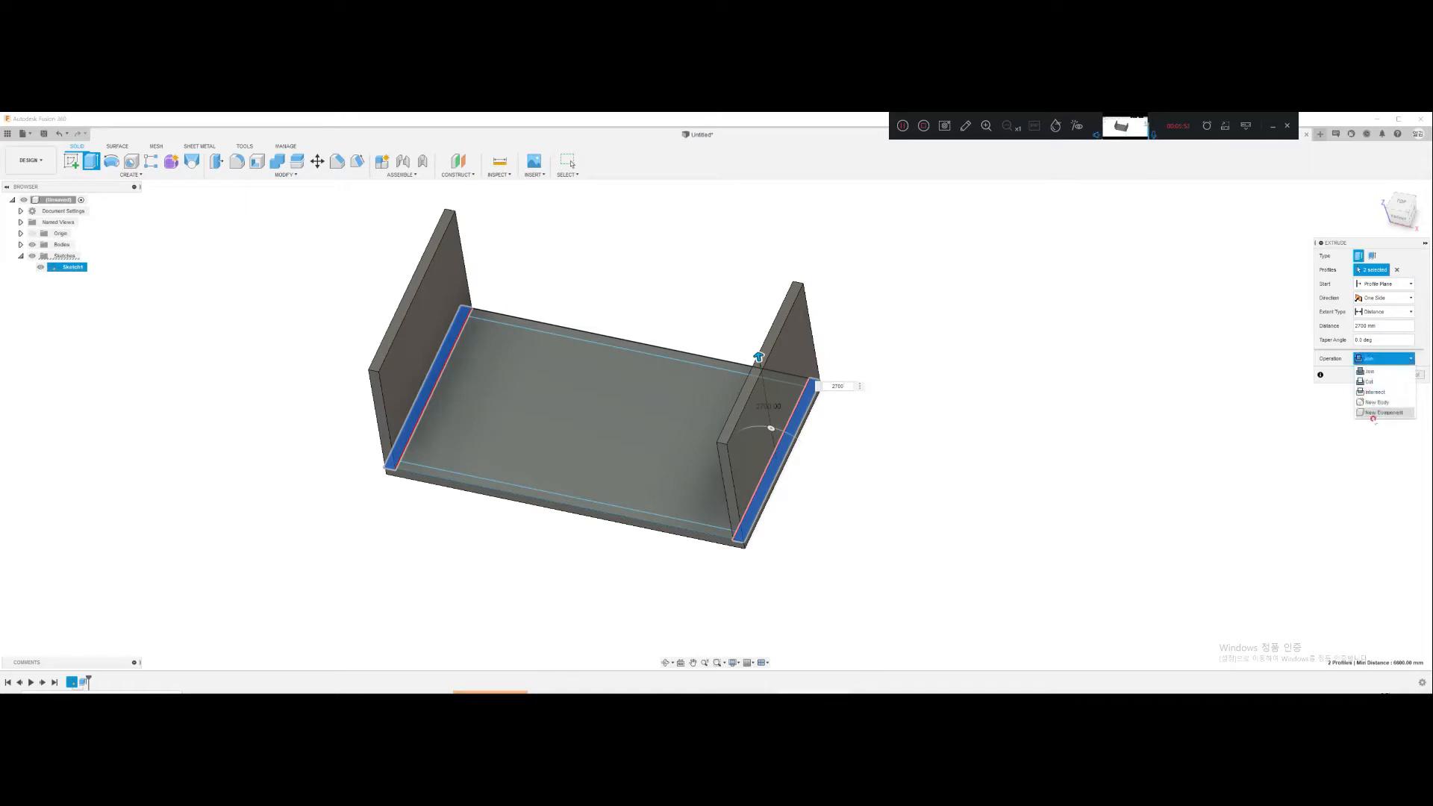
{"action": "left_click", "coordinate": [1380, 402]}
{"action": "key", "text": "Return"}
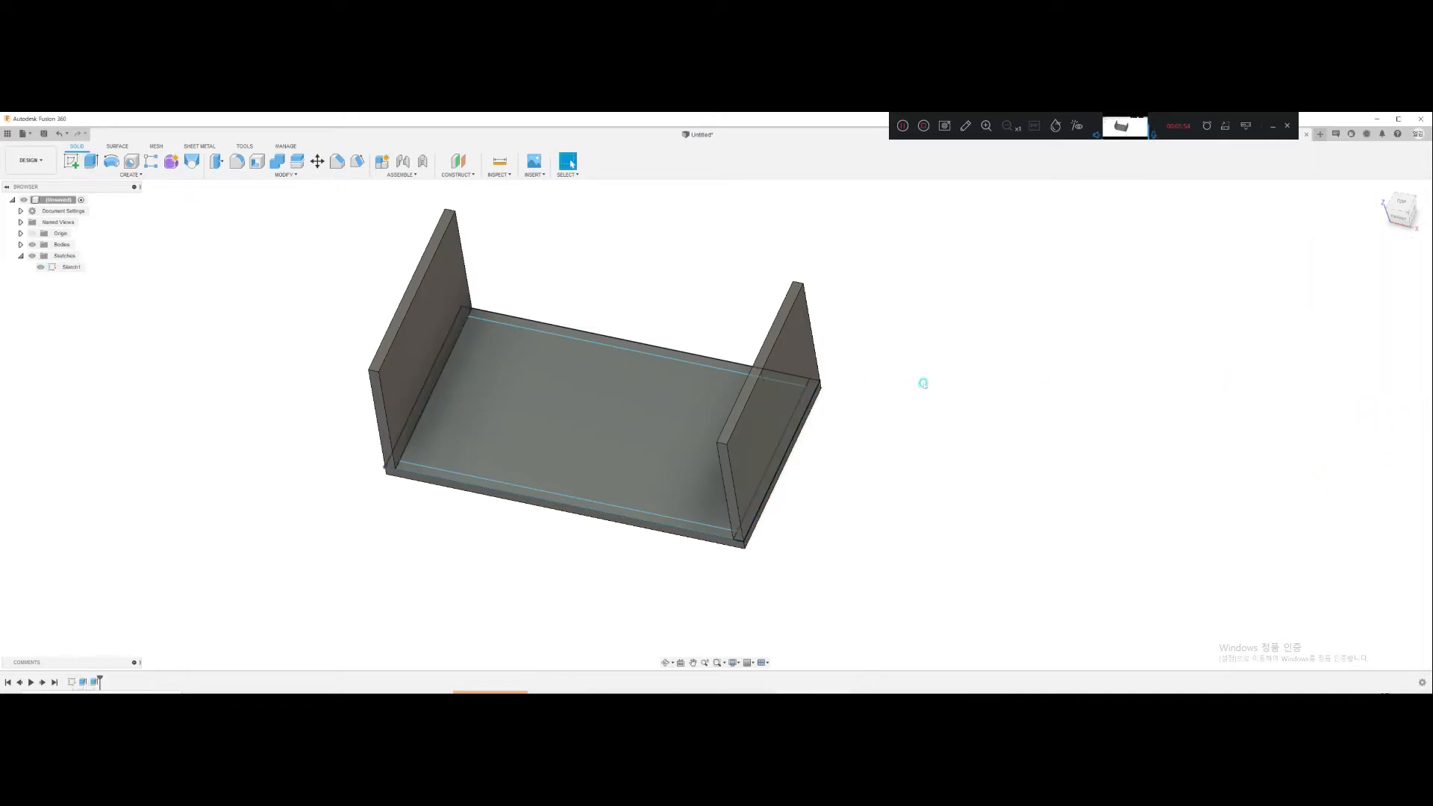
Step: Extrude the front and back strips between the side walls upward 2700 mm as new bodies
{"action": "left_click", "coordinate": [631, 339]}
{"action": "key", "text": "e"}
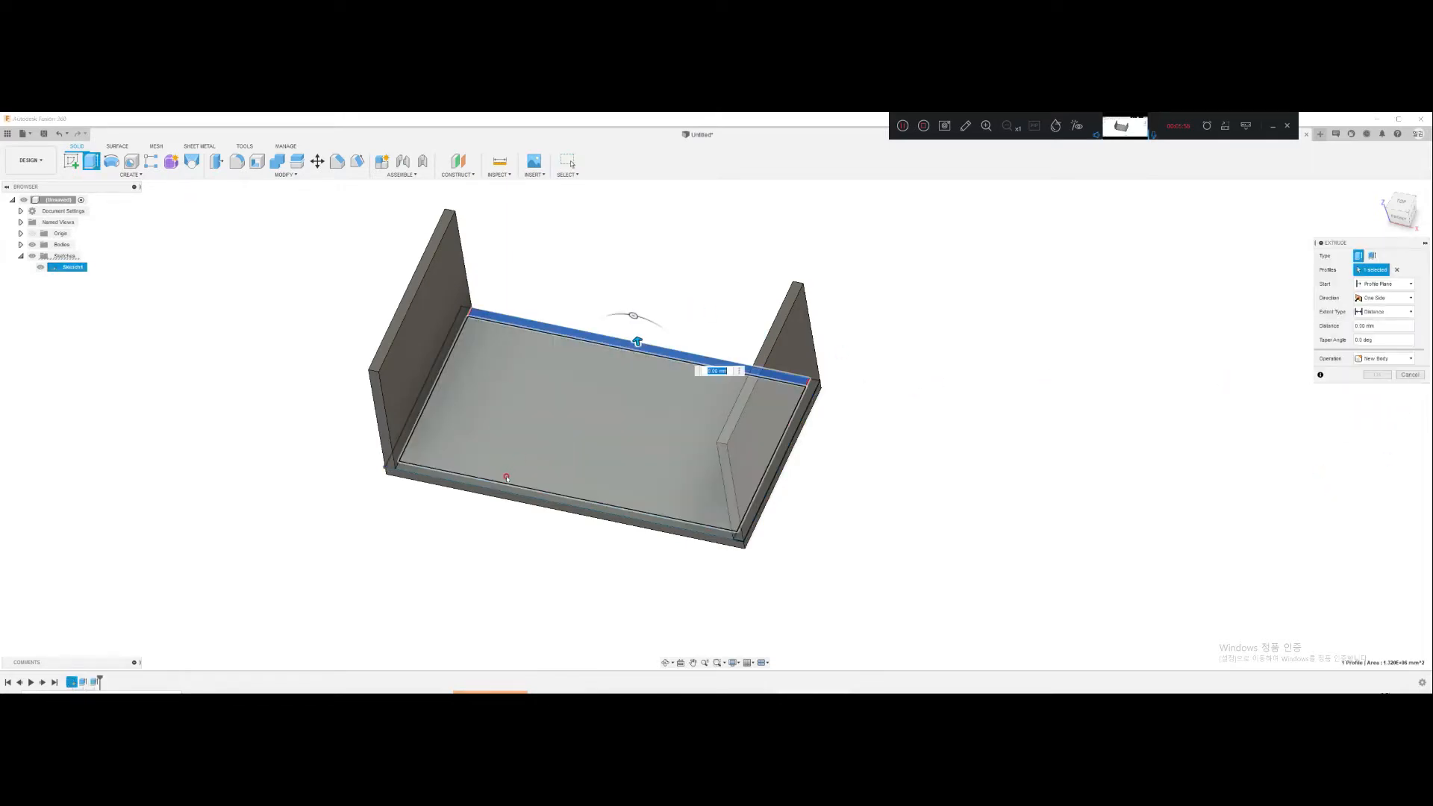
{"action": "left_click", "coordinate": [505, 489]}
{"action": "type", "text": "3"}
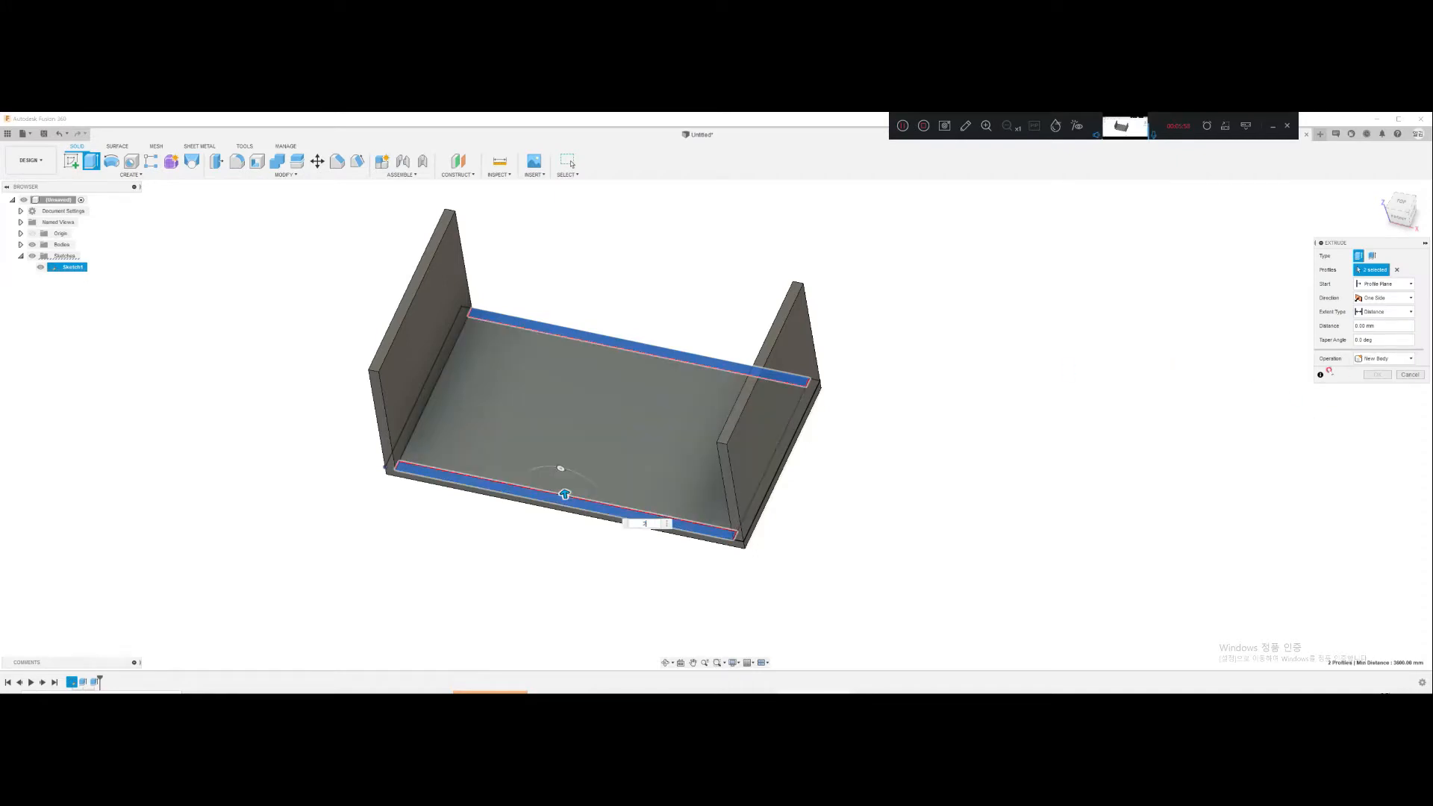
{"action": "type", "text": "700"}
{"action": "left_click", "coordinate": [1384, 358]}
{"action": "left_click", "coordinate": [1382, 403]}
{"action": "left_click", "coordinate": [1379, 375]}
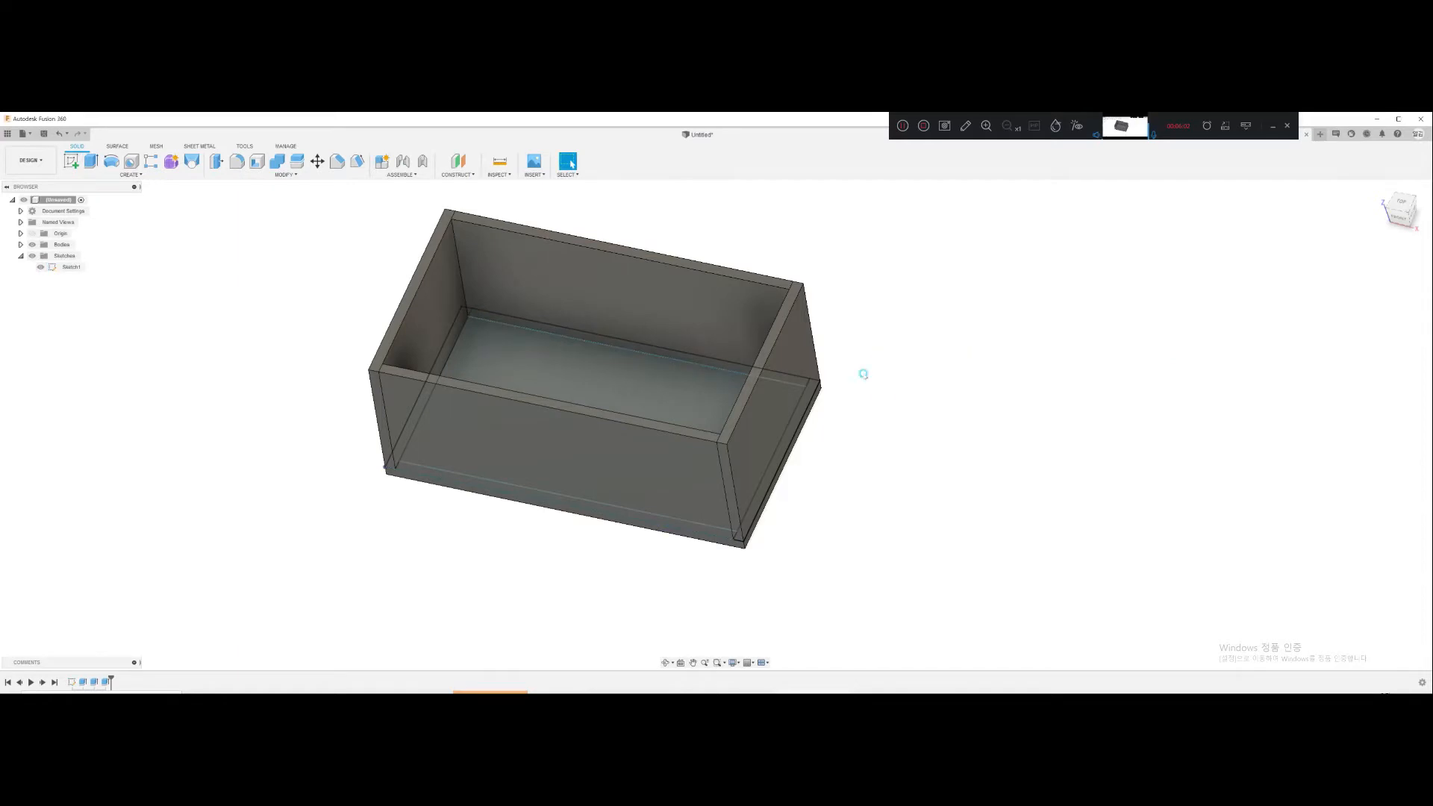
Step: Hide the floor-plan sketch and return the room model to the home view
{"action": "middle_click_drag", "start_coordinate": [753, 450], "coordinate": [813, 495]}
{"action": "left_click", "coordinate": [31, 256]}
{"action": "mouse_move", "coordinate": [771, 409]}
{"action": "middle_mouse_down", "text": "shift"}
{"action": "mouse_move", "coordinate": [745, 418]}
{"action": "mouse_move", "coordinate": [780, 396]}
{"action": "middle_mouse_up", "text": "shift"}
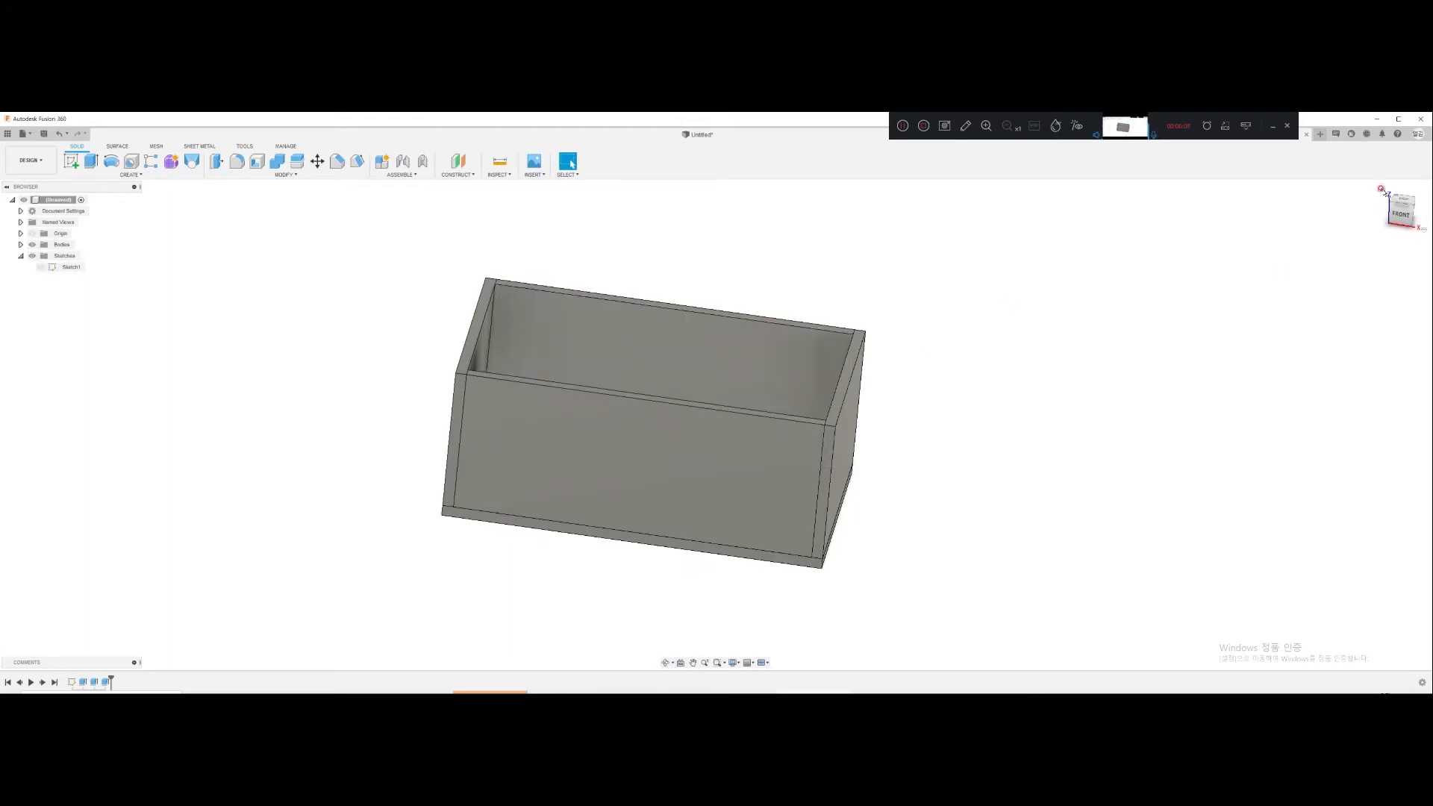
{"action": "left_click", "coordinate": [1380, 191]}
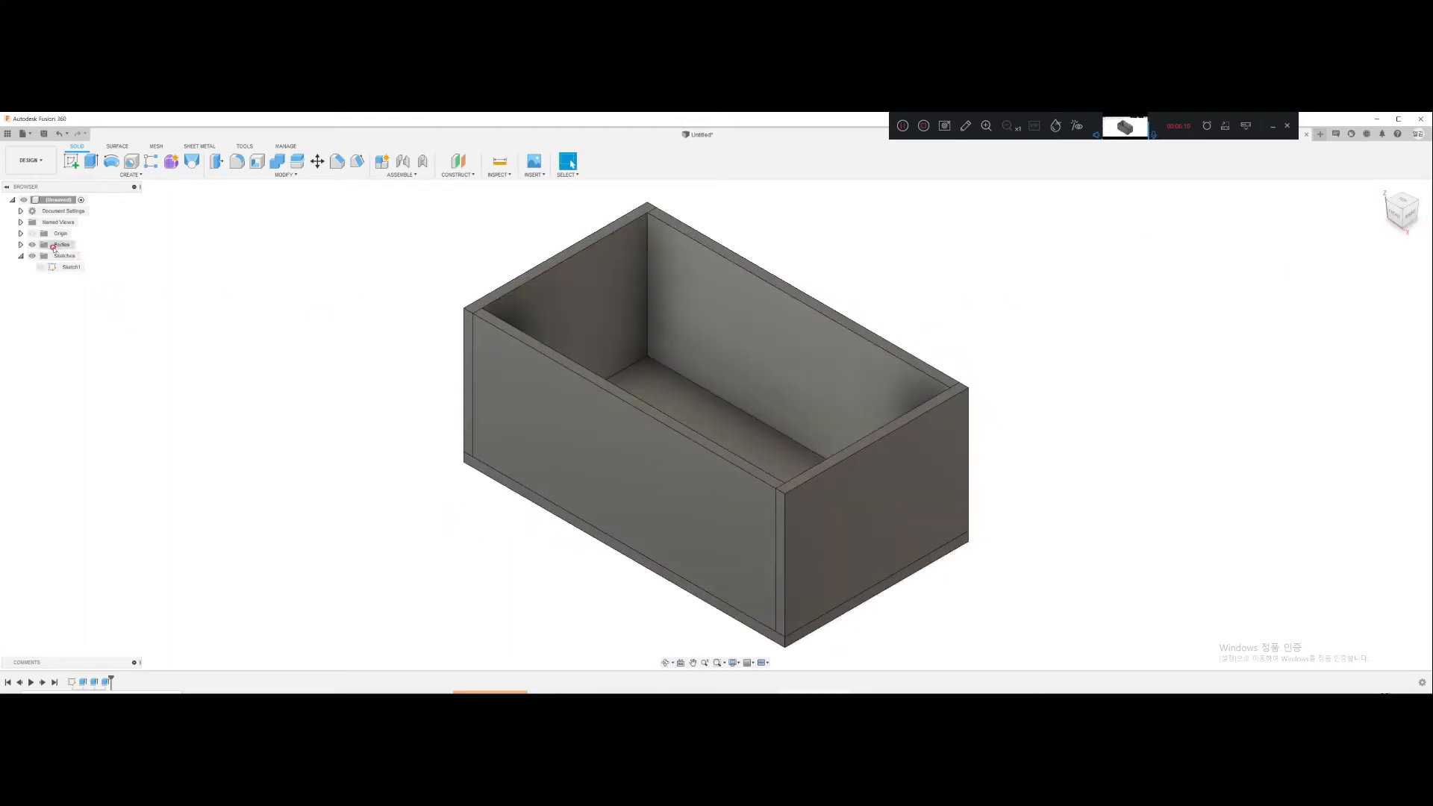
Step: Show the origin planes, examine their position at the room's corner, and hide them again
{"action": "left_click", "coordinate": [32, 233]}
{"action": "scroll", "coordinate": [440, 431], "scroll_direction": "up", "scroll_amount": 5}
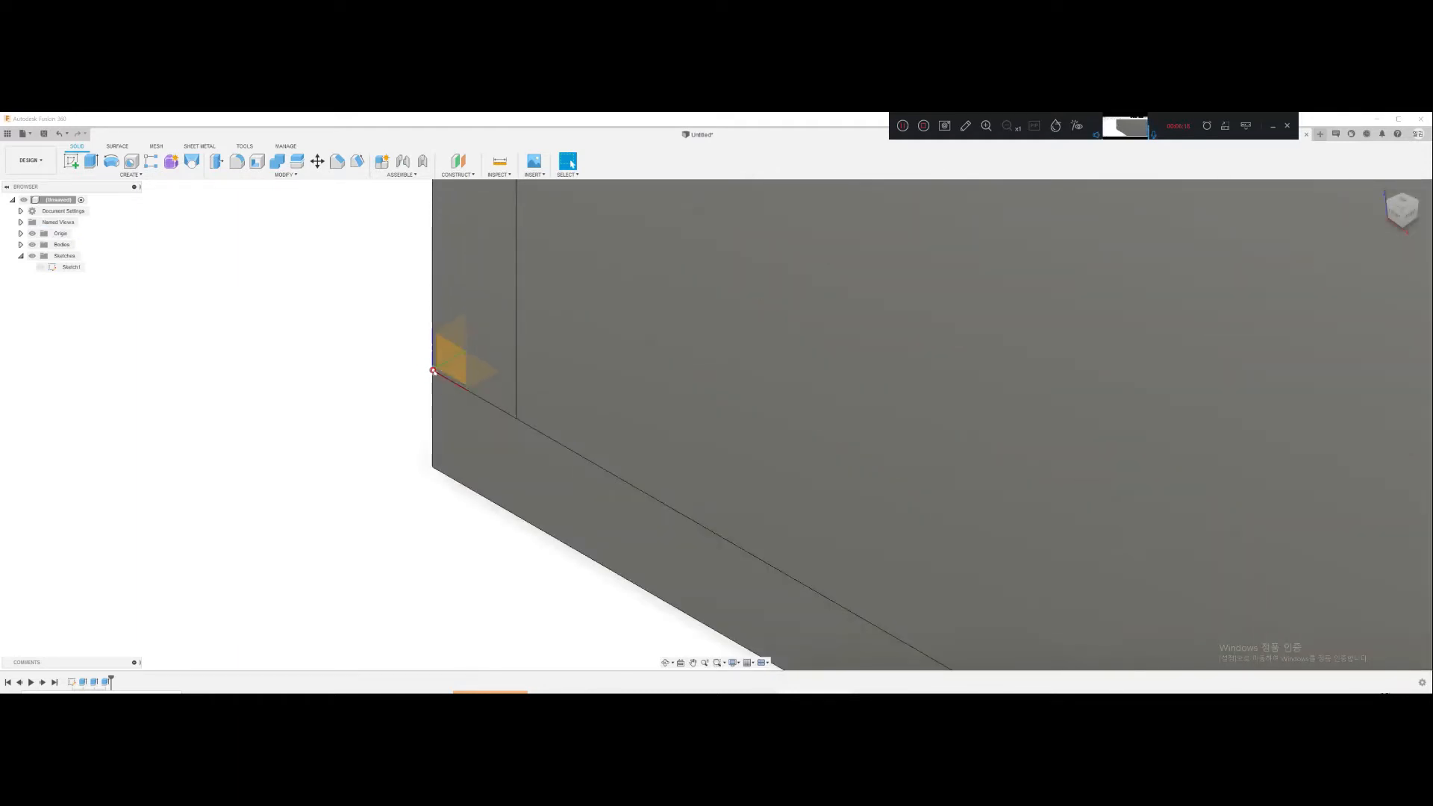
{"action": "scroll", "coordinate": [412, 465], "scroll_direction": "down", "scroll_amount": 8}
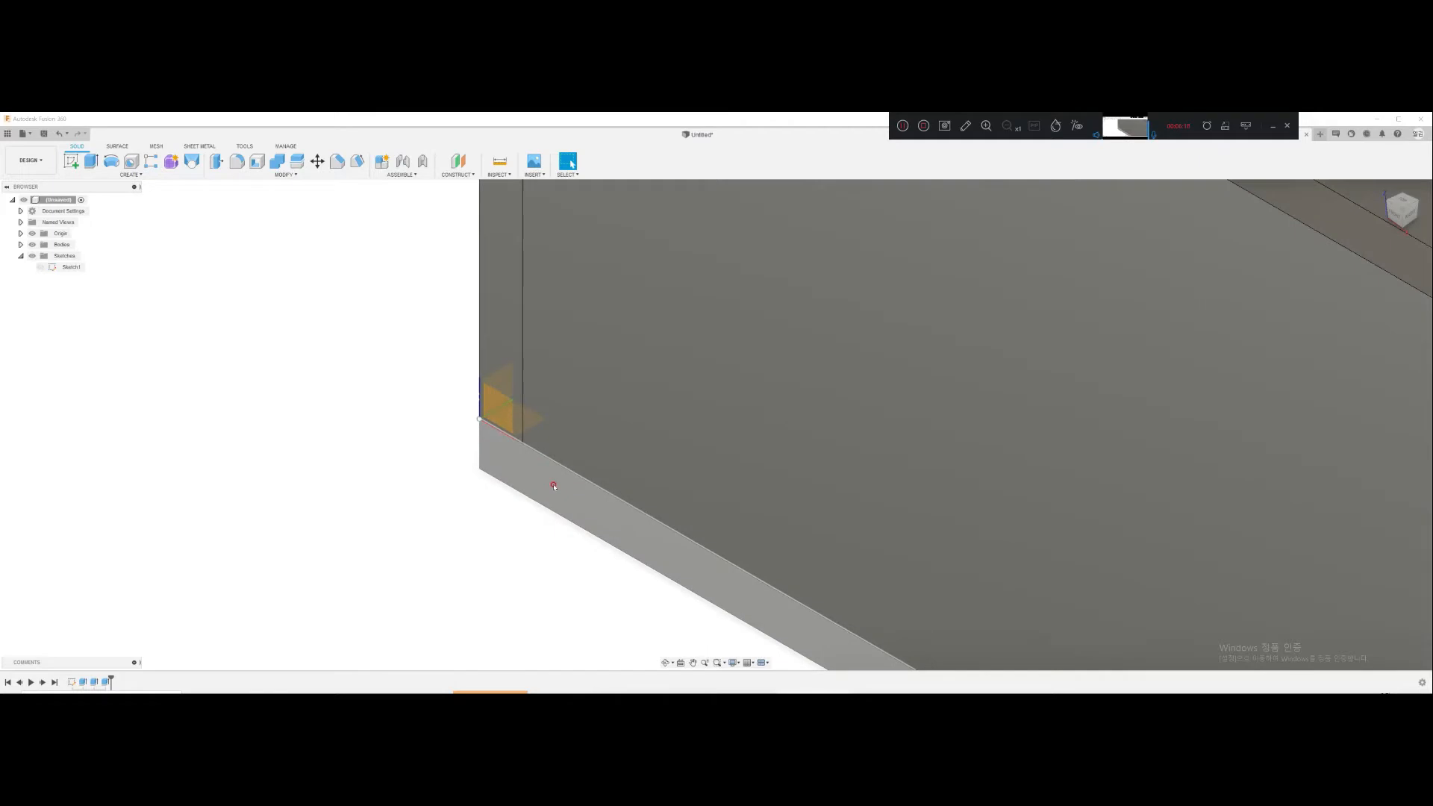
{"action": "middle_click_drag", "start_coordinate": [503, 381], "coordinate": [506, 439], "text": "shift"}
{"action": "left_click", "coordinate": [32, 232]}
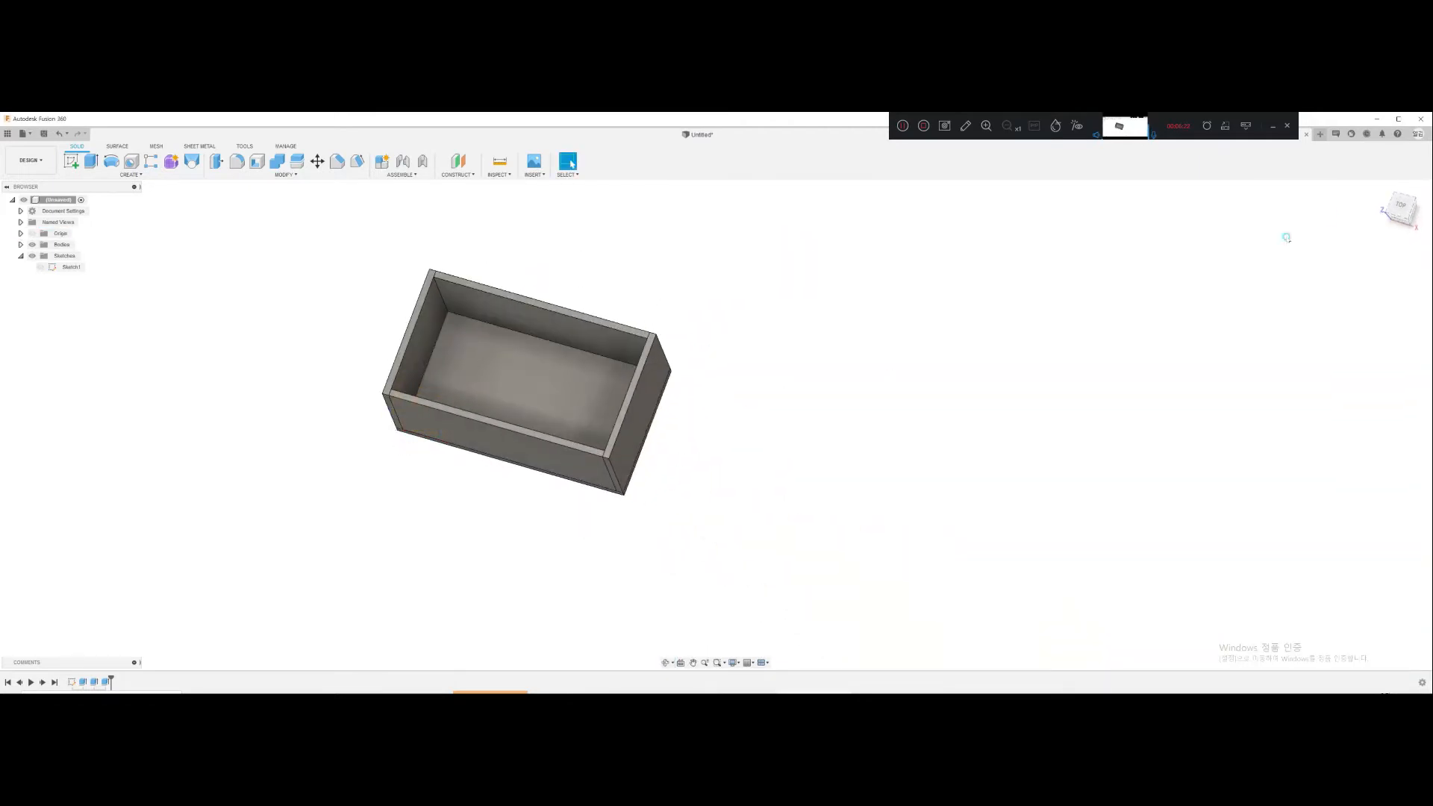
{"action": "left_click", "coordinate": [1382, 177]}
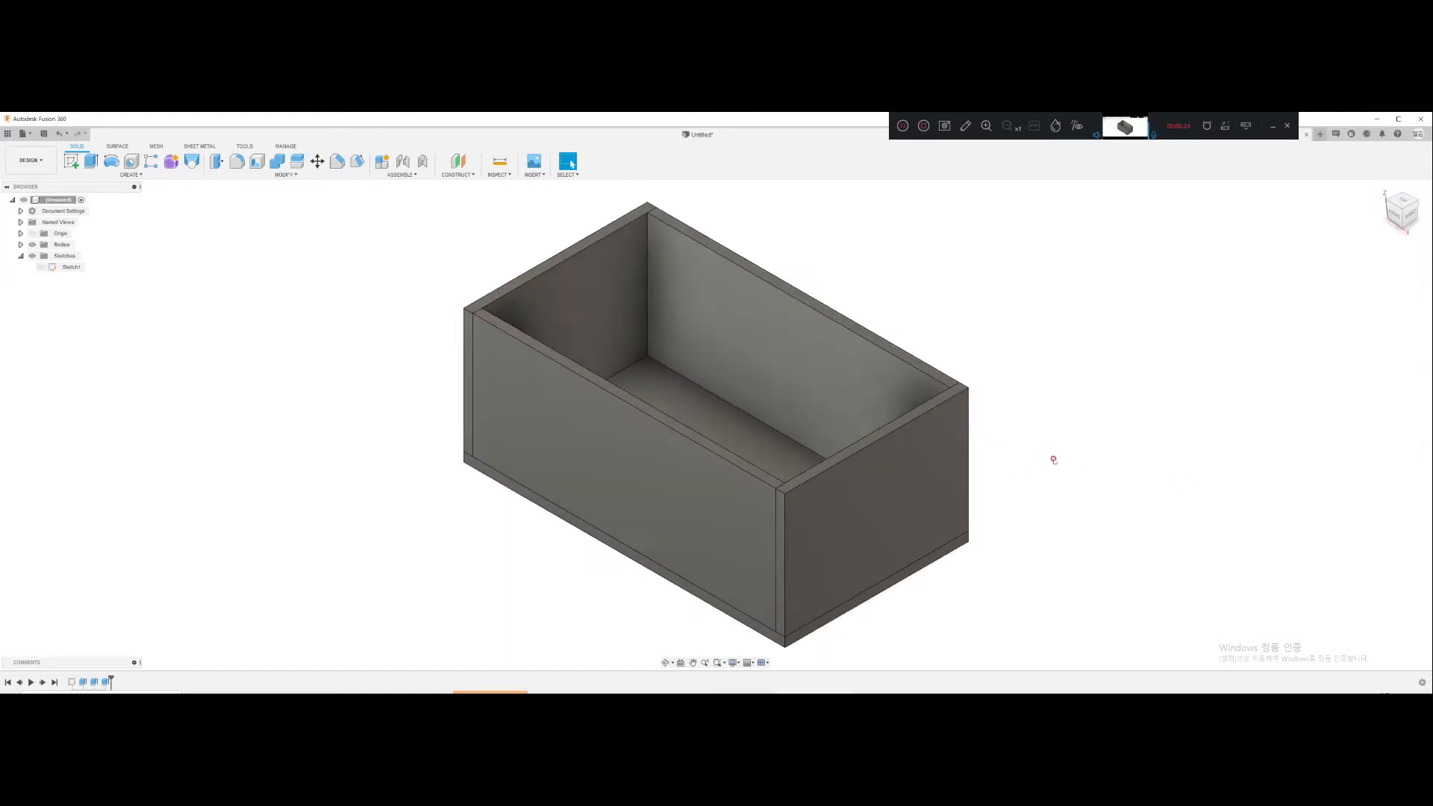
{"action": "middle_click_drag", "start_coordinate": [1079, 464], "coordinate": [998, 419]}
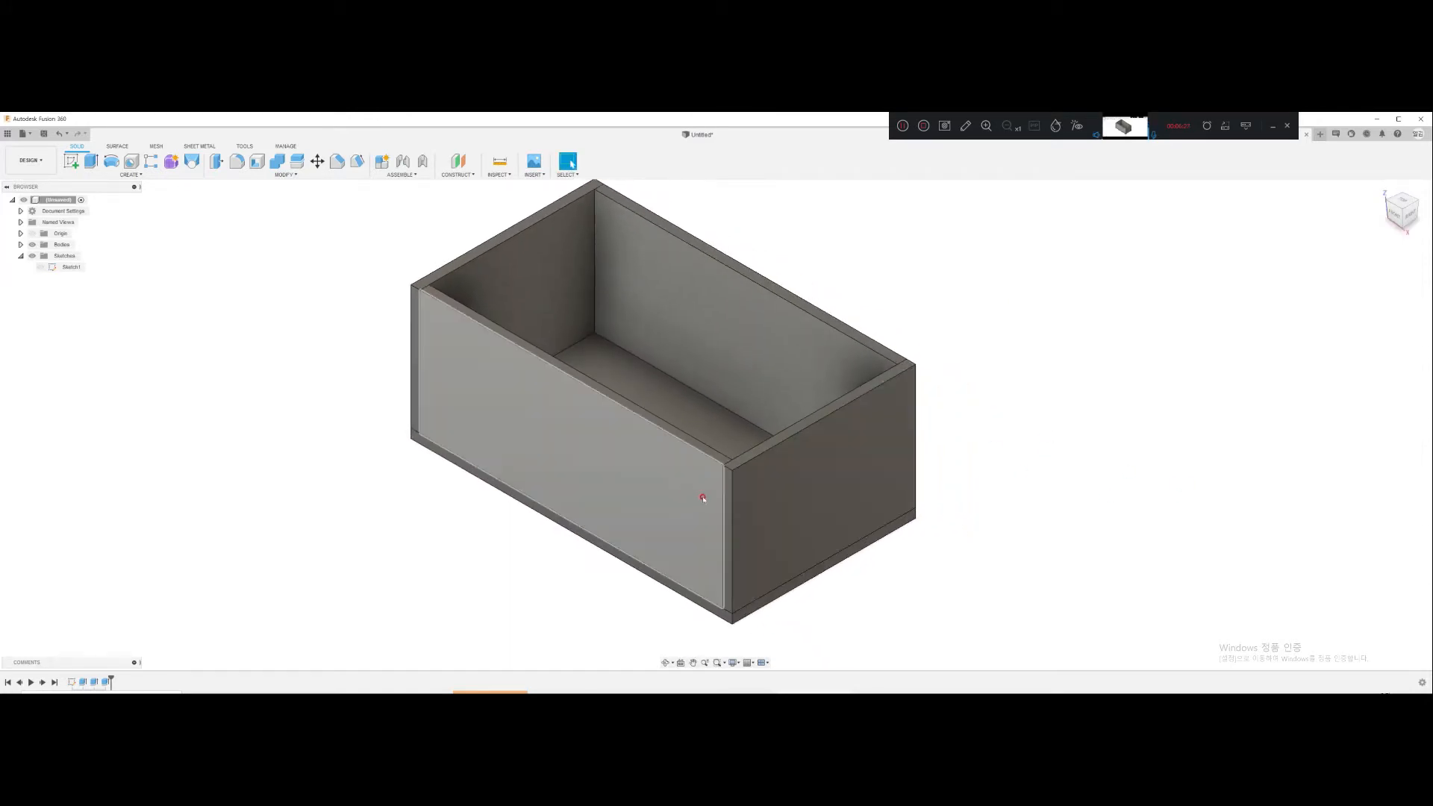
Step: Start a sketch on the front wall's outer face and draw a 300 mm horizontal guide line inward from its lower right corner
{"action": "left_click", "coordinate": [632, 489]}
{"action": "key", "text": "r"}
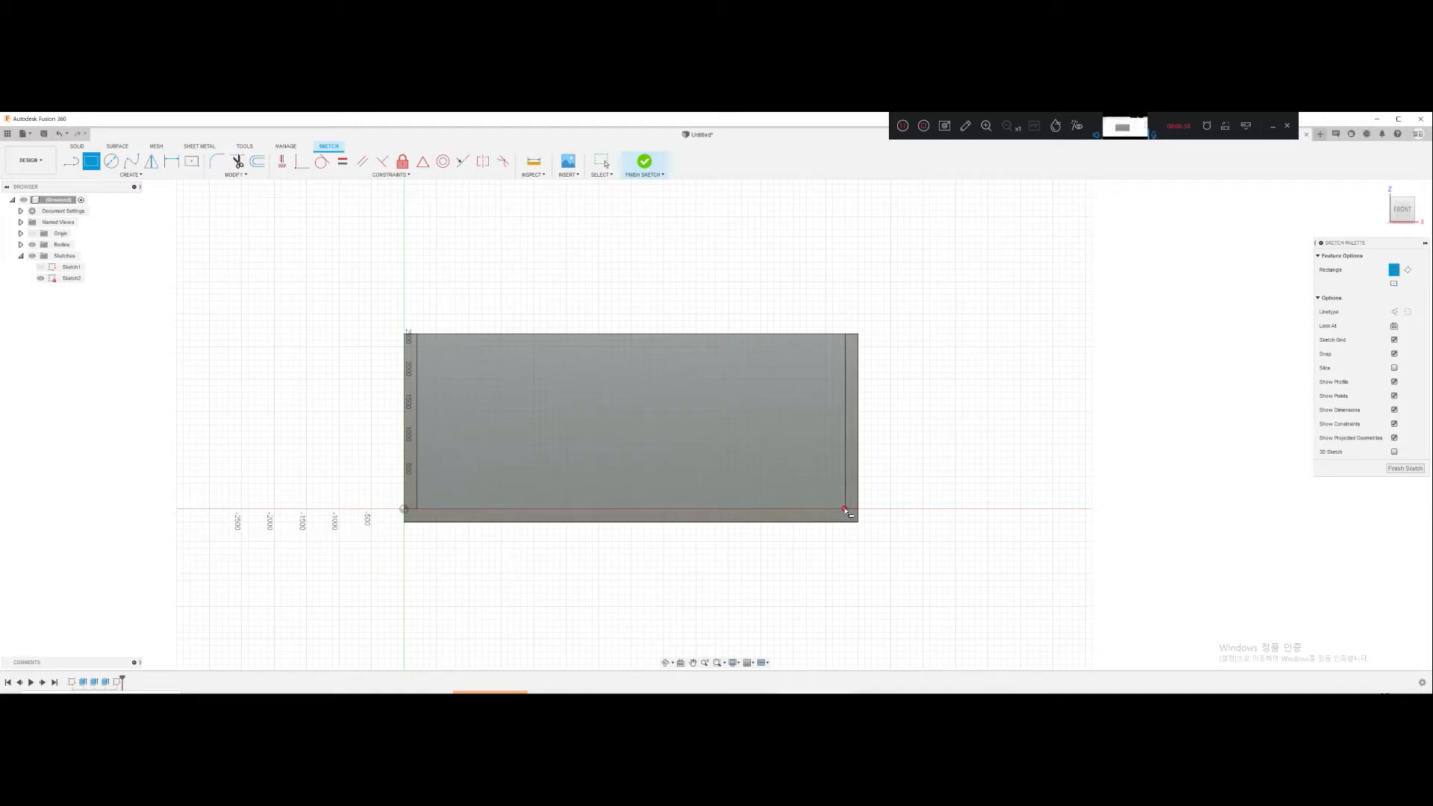
{"action": "left_click", "coordinate": [842, 500]}
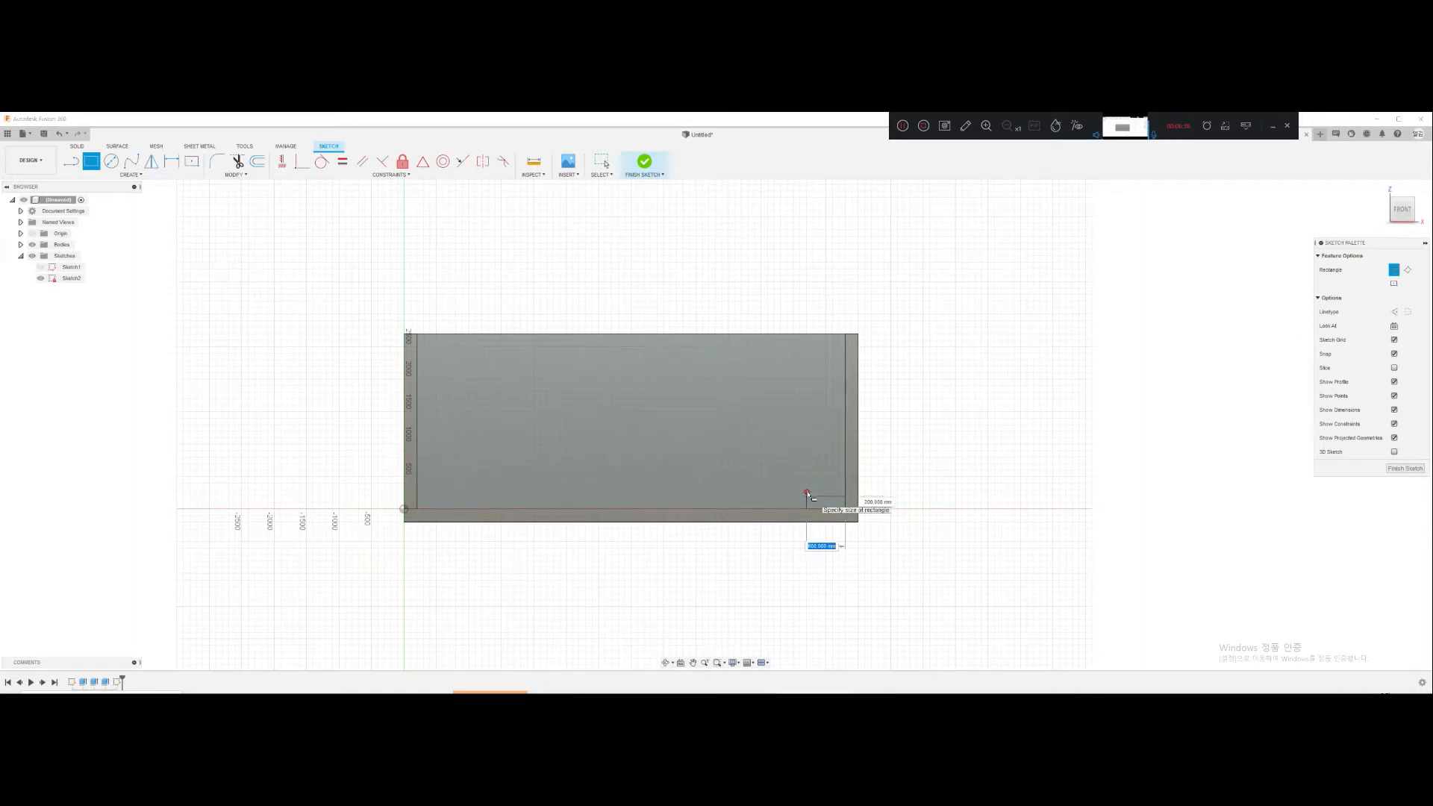
{"action": "type", "text": "300"}
{"action": "key", "text": "Return"}
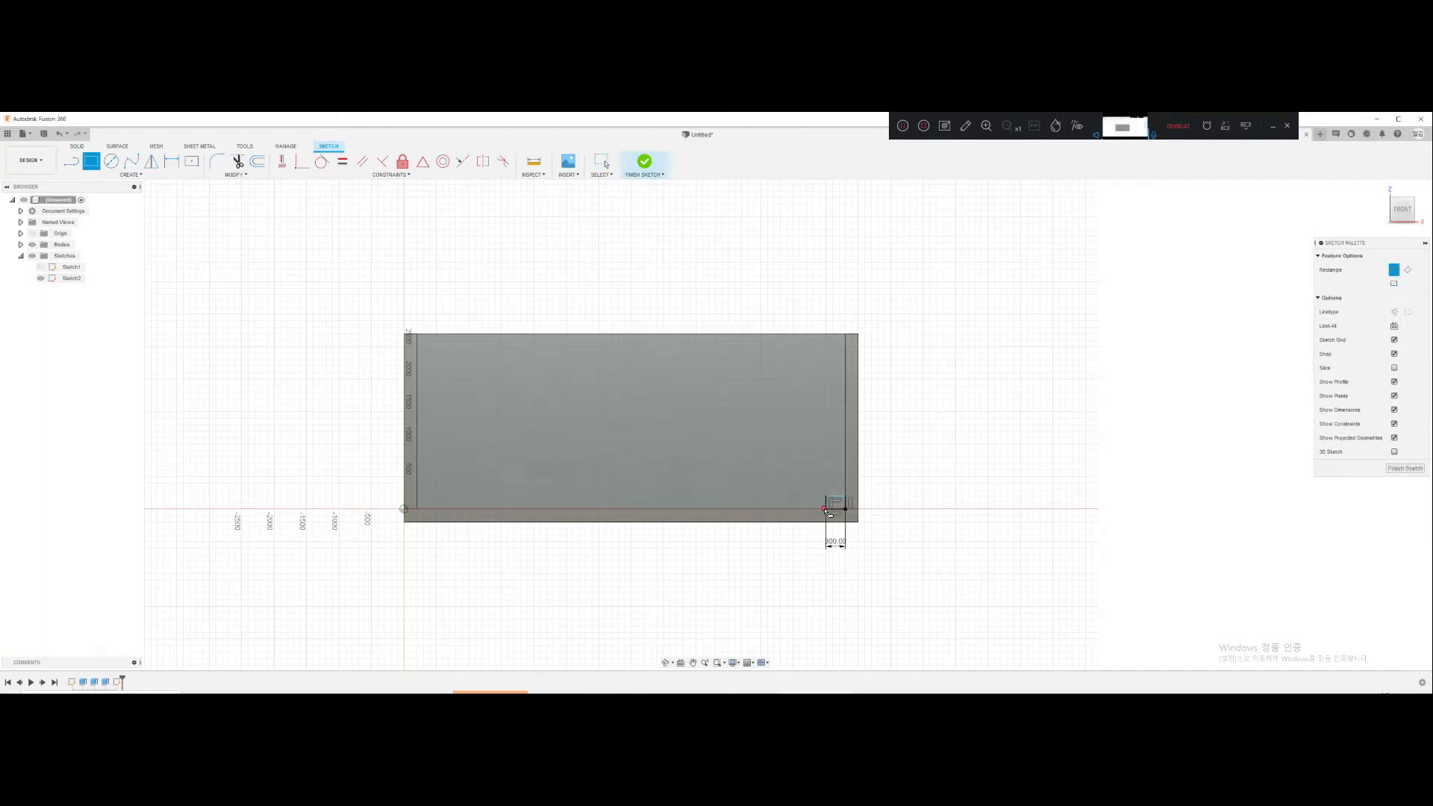
Step: Draw a 900 by 2100 mm door rectangle from the guide line's inner end and delete the guide line
{"action": "left_click", "coordinate": [825, 509]}
{"action": "type", "text": "800"}
{"action": "key", "text": "Tab"}
{"action": "type", "text": "2"}
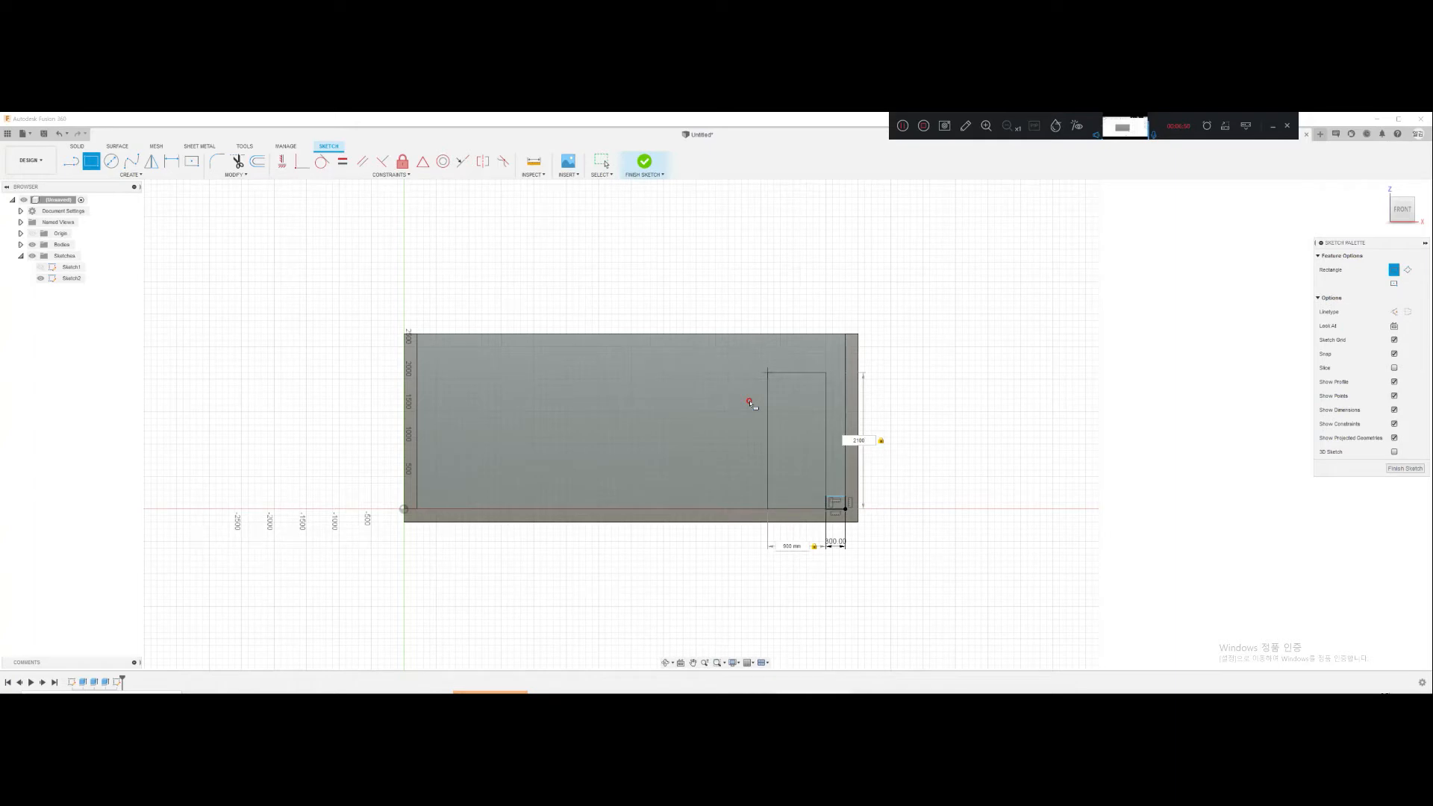
{"action": "key", "text": "Return"}
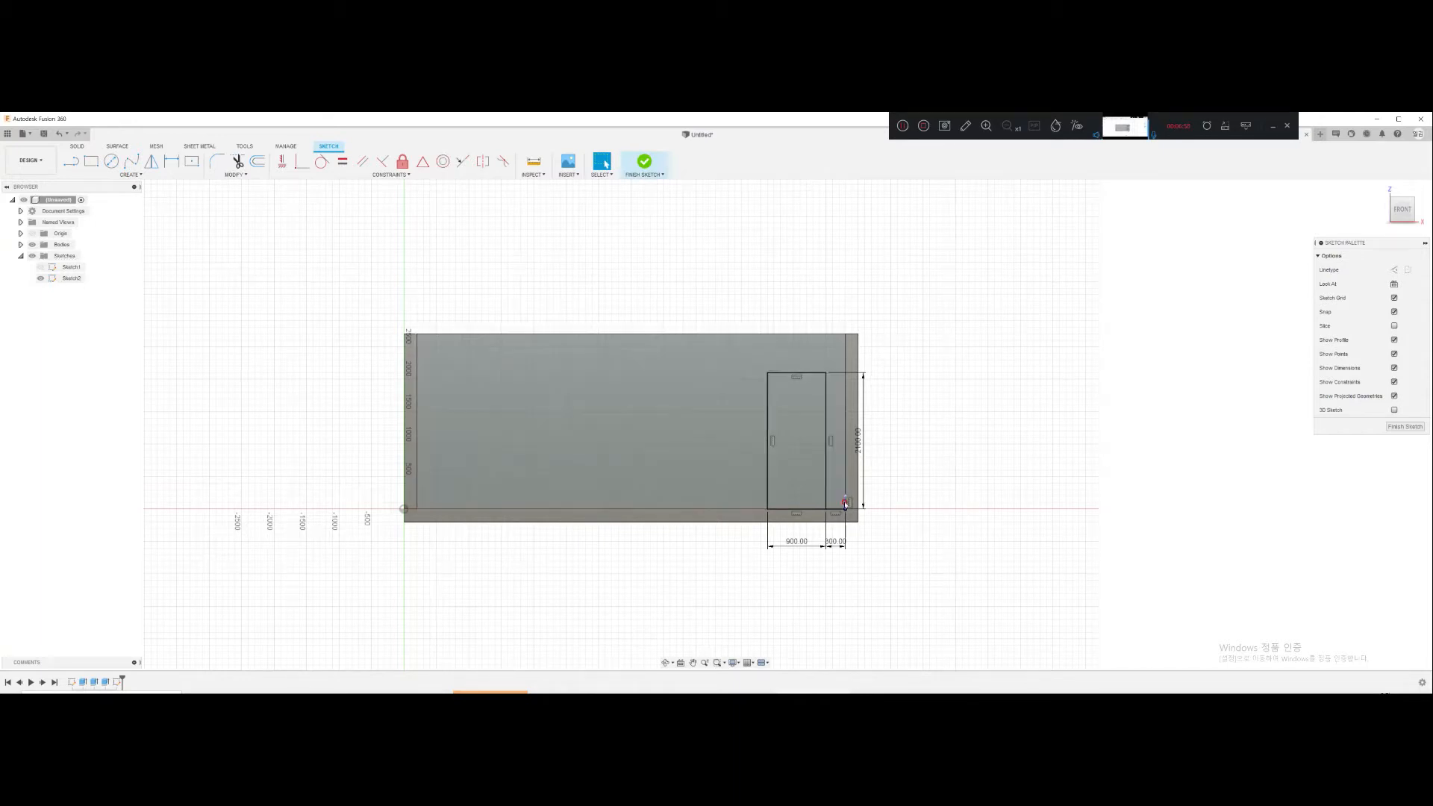
{"action": "left_click", "coordinate": [836, 509]}
{"action": "key", "text": "Delete"}
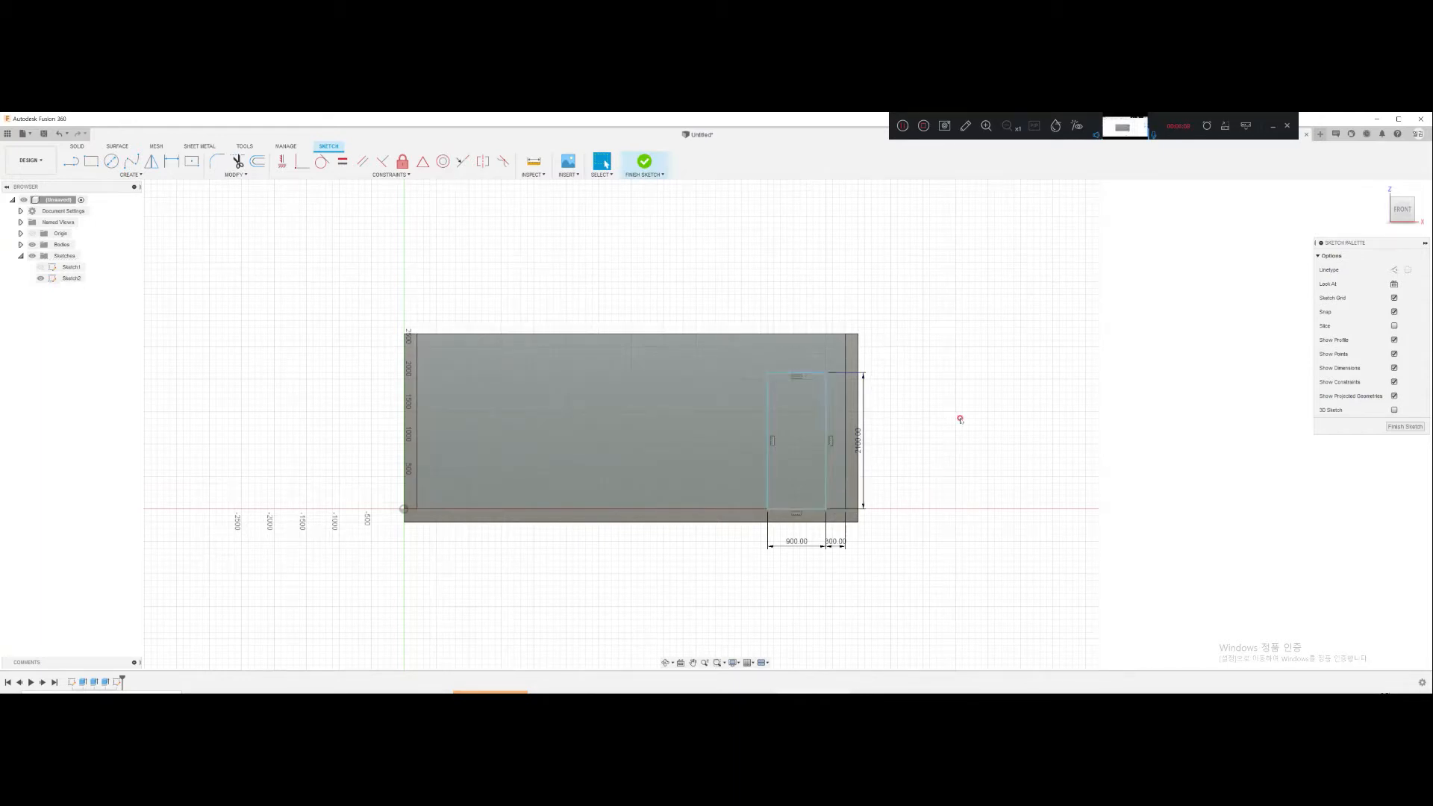
Step: Extrude the door profile by -1000 mm through the front wall to cut the door opening
{"action": "middle_click_drag", "start_coordinate": [837, 446], "coordinate": [810, 476], "text": "shift"}
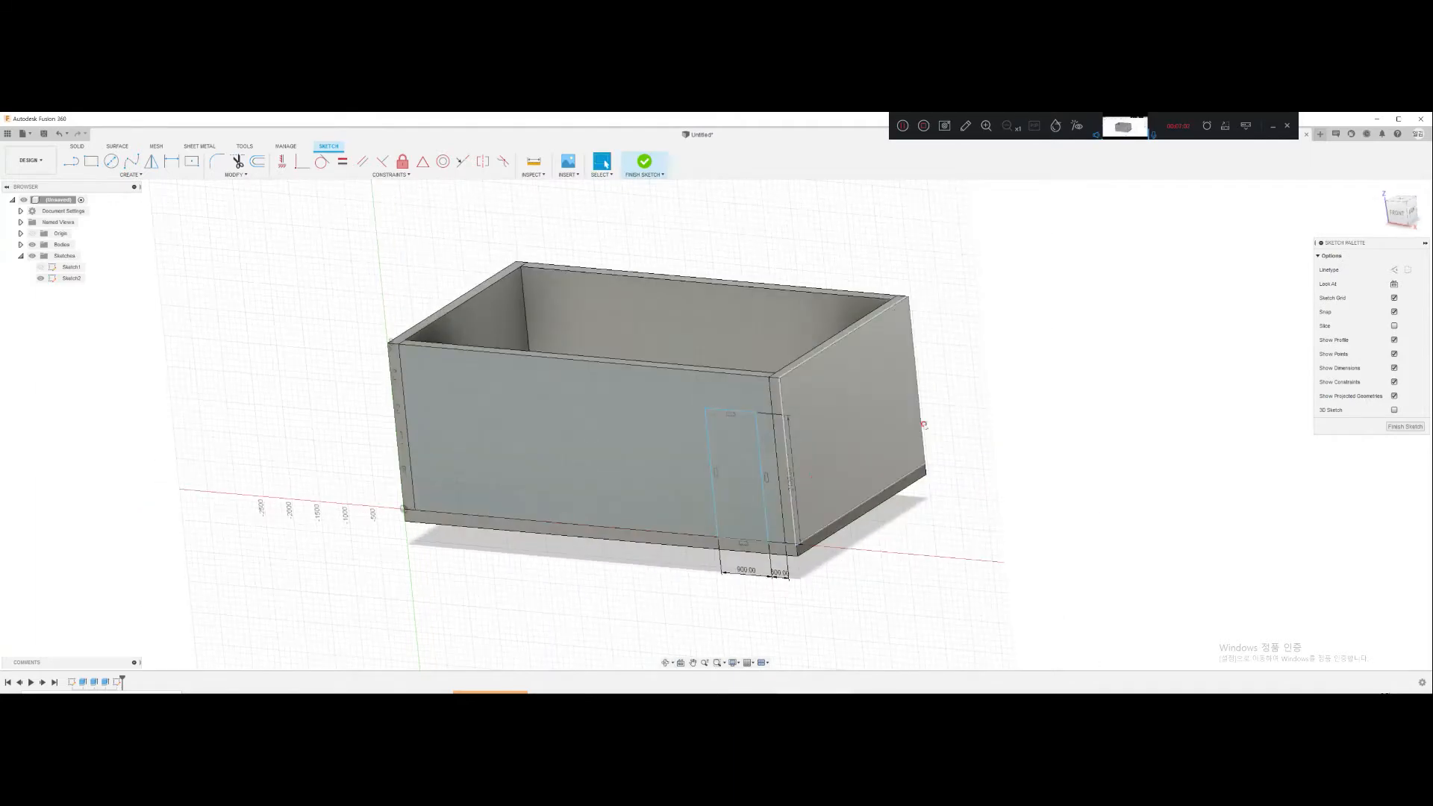
{"action": "left_click", "coordinate": [736, 478]}
{"action": "key", "text": "e"}
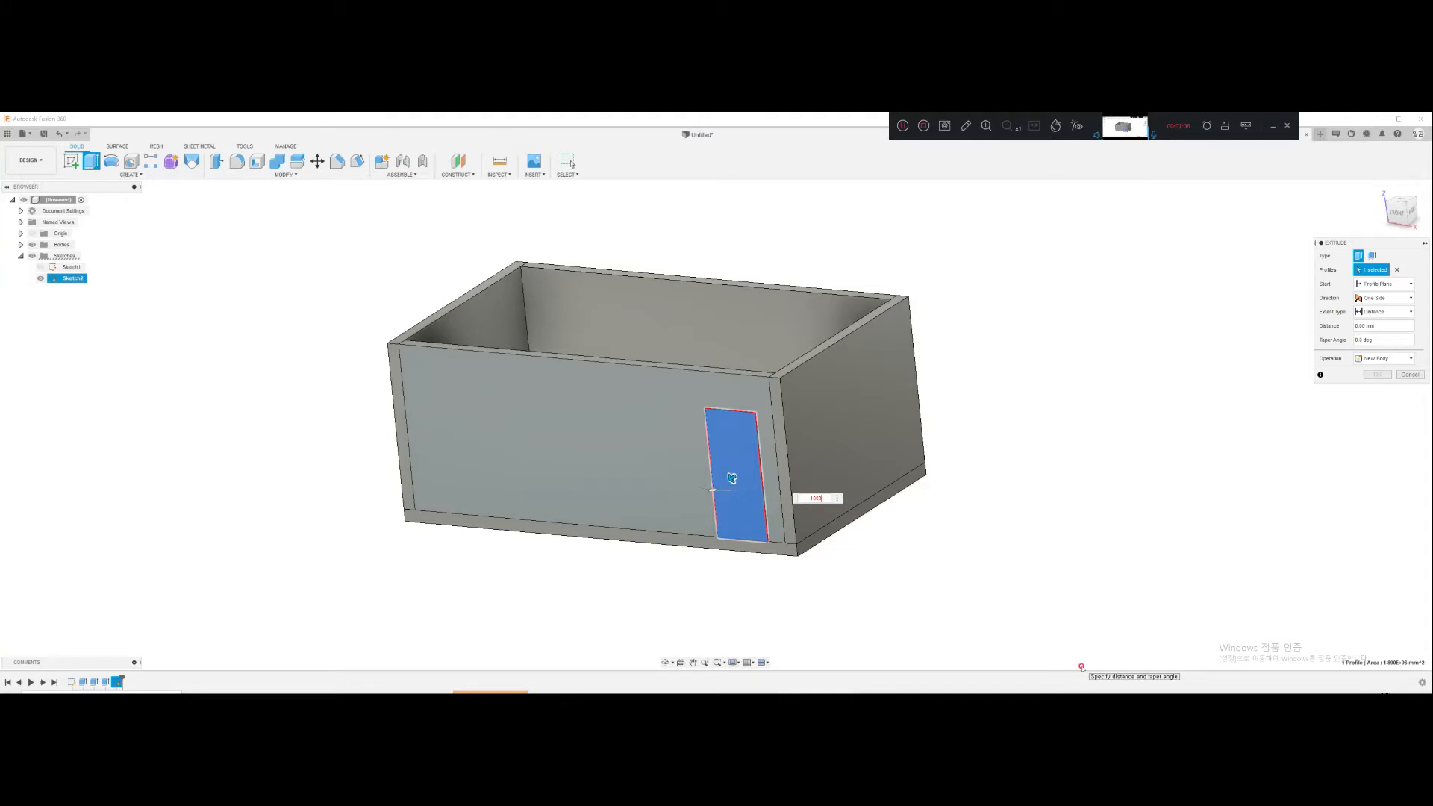
{"action": "type", "text": "-1000"}
{"action": "key", "text": "Return"}
Step: Start a sketch on the back wall's outer face and draw a 900 mm vertical guide line up from its lower edge's midpoint
{"action": "mouse_move", "coordinate": [822, 554]}
{"action": "middle_mouse_down", "text": "shift"}
{"action": "mouse_move", "coordinate": [830, 589]}
{"action": "mouse_move", "coordinate": [823, 560]}
{"action": "middle_mouse_up", "text": "shift"}
{"action": "middle_click_drag", "start_coordinate": [904, 475], "coordinate": [713, 406], "text": "shift"}
{"action": "key", "text": "r"}
{"action": "left_click", "coordinate": [723, 399]}
{"action": "key", "text": "Escape"}
{"action": "key", "text": "l"}
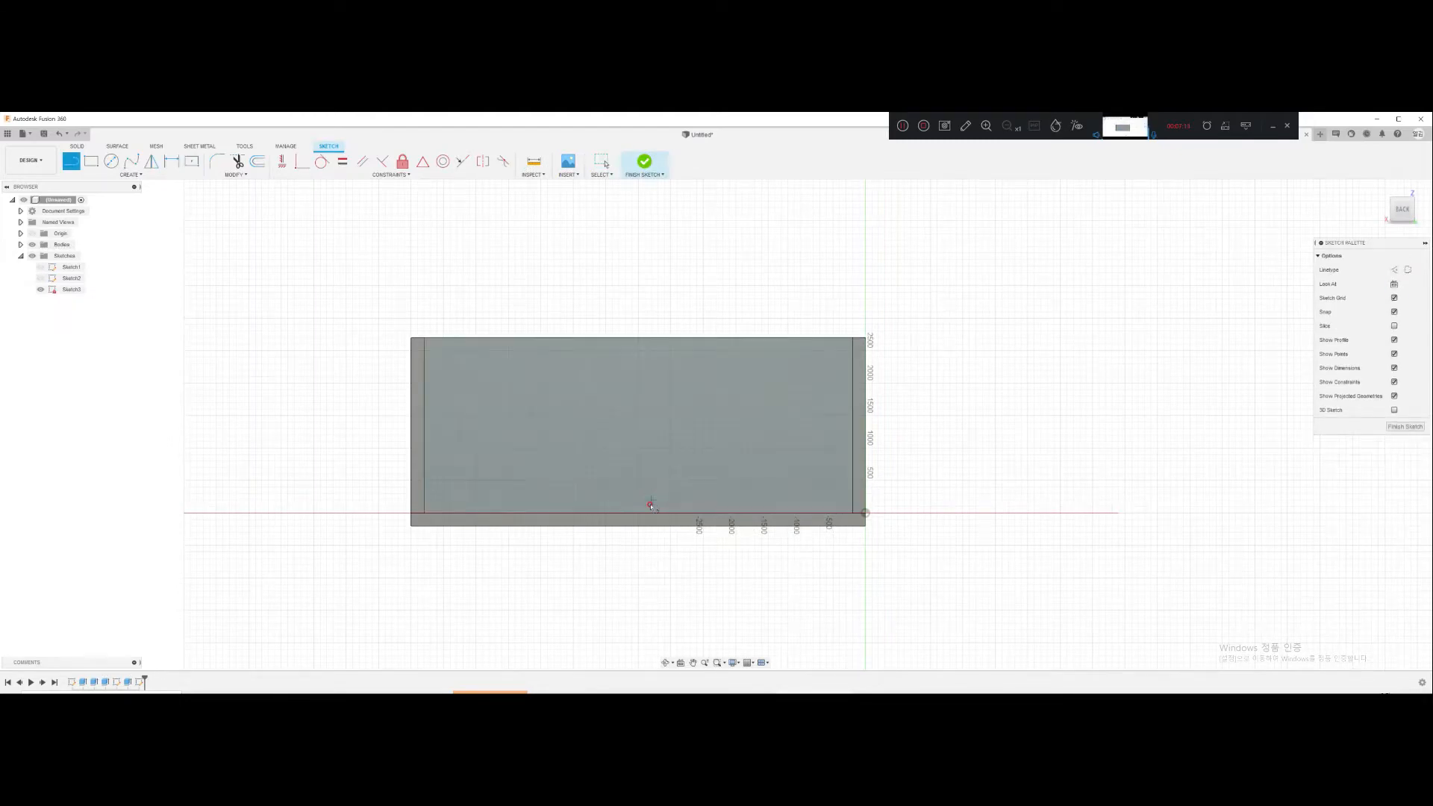
{"action": "left_click", "coordinate": [636, 512]}
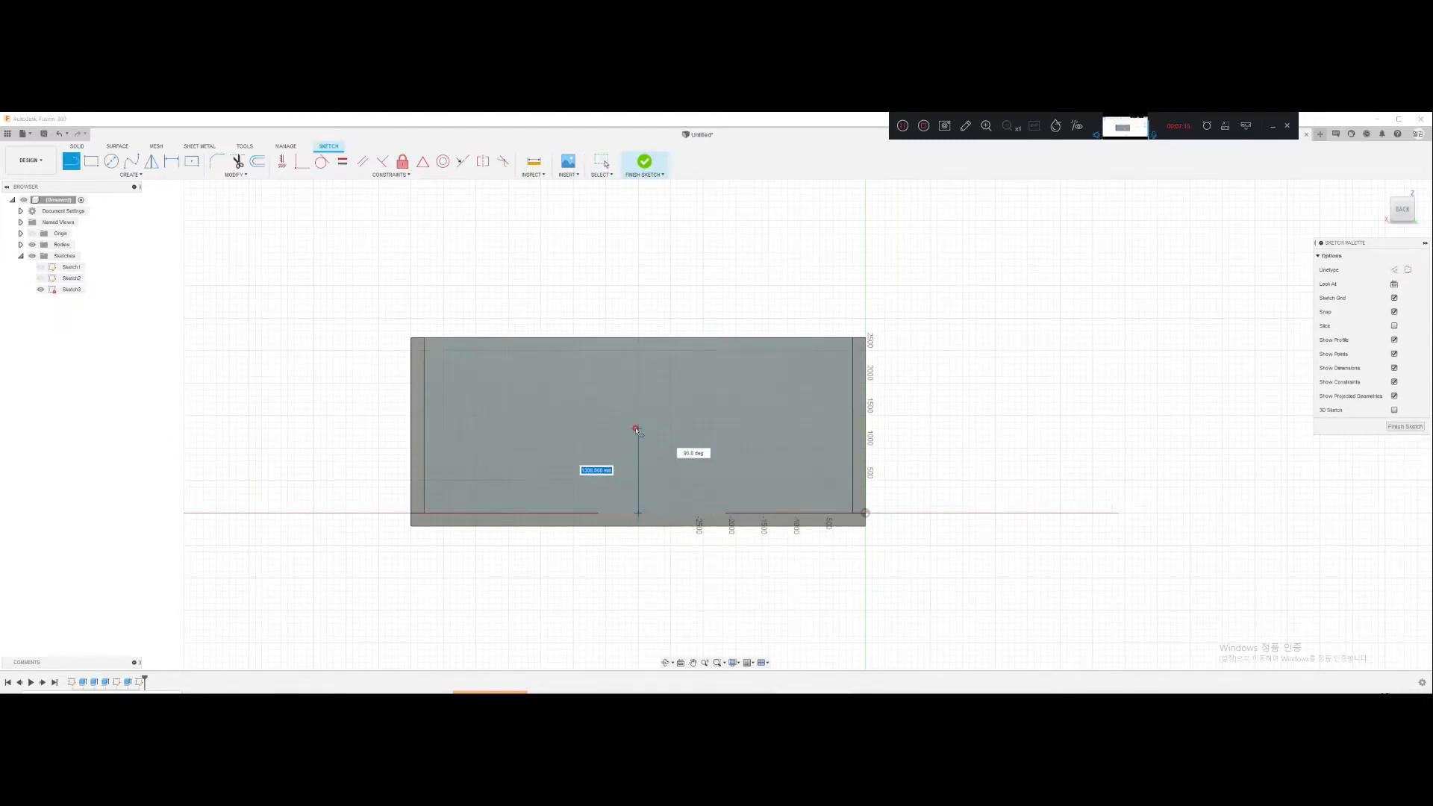
{"action": "type", "text": "900"}
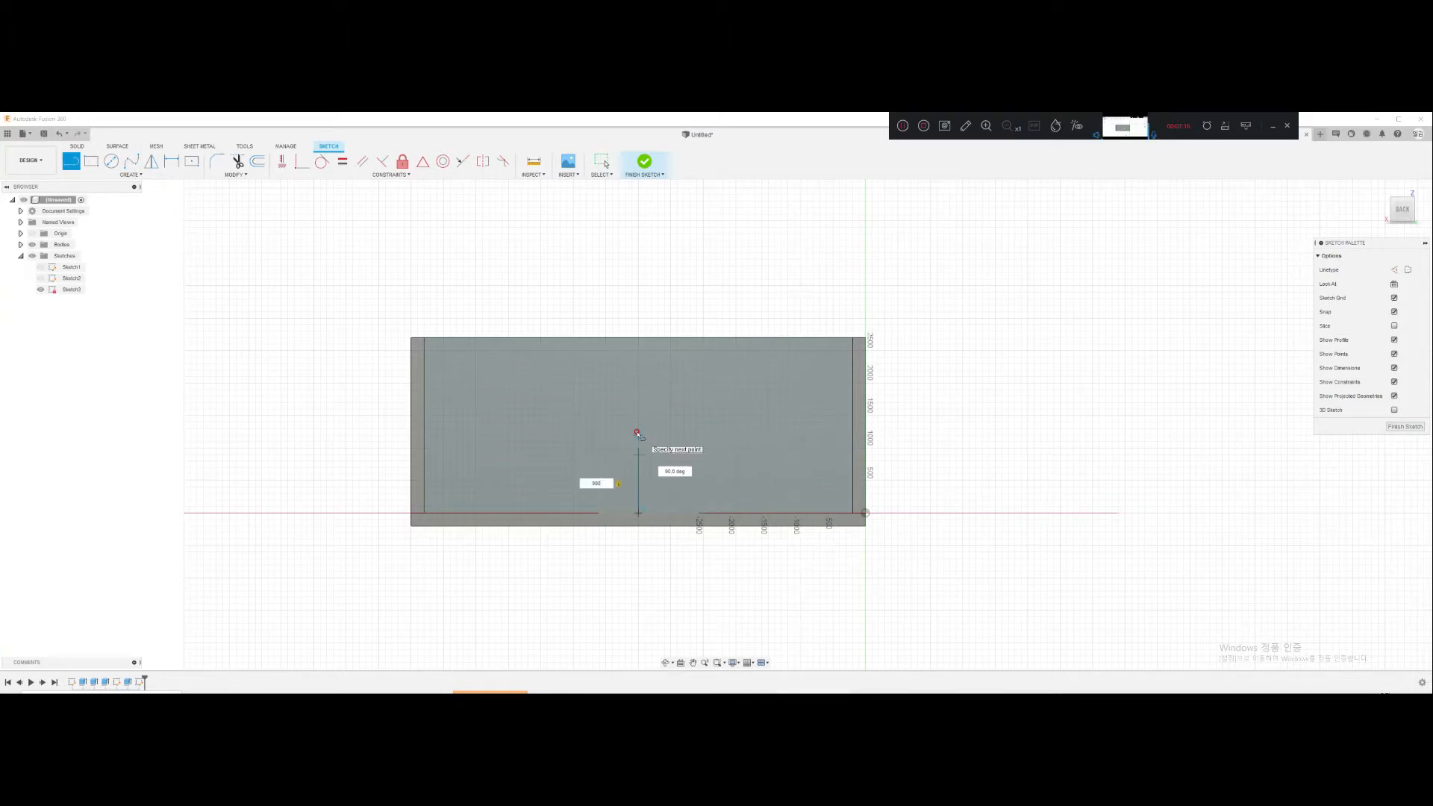
{"action": "key", "text": "Return"}
{"action": "key", "text": "Escape"}
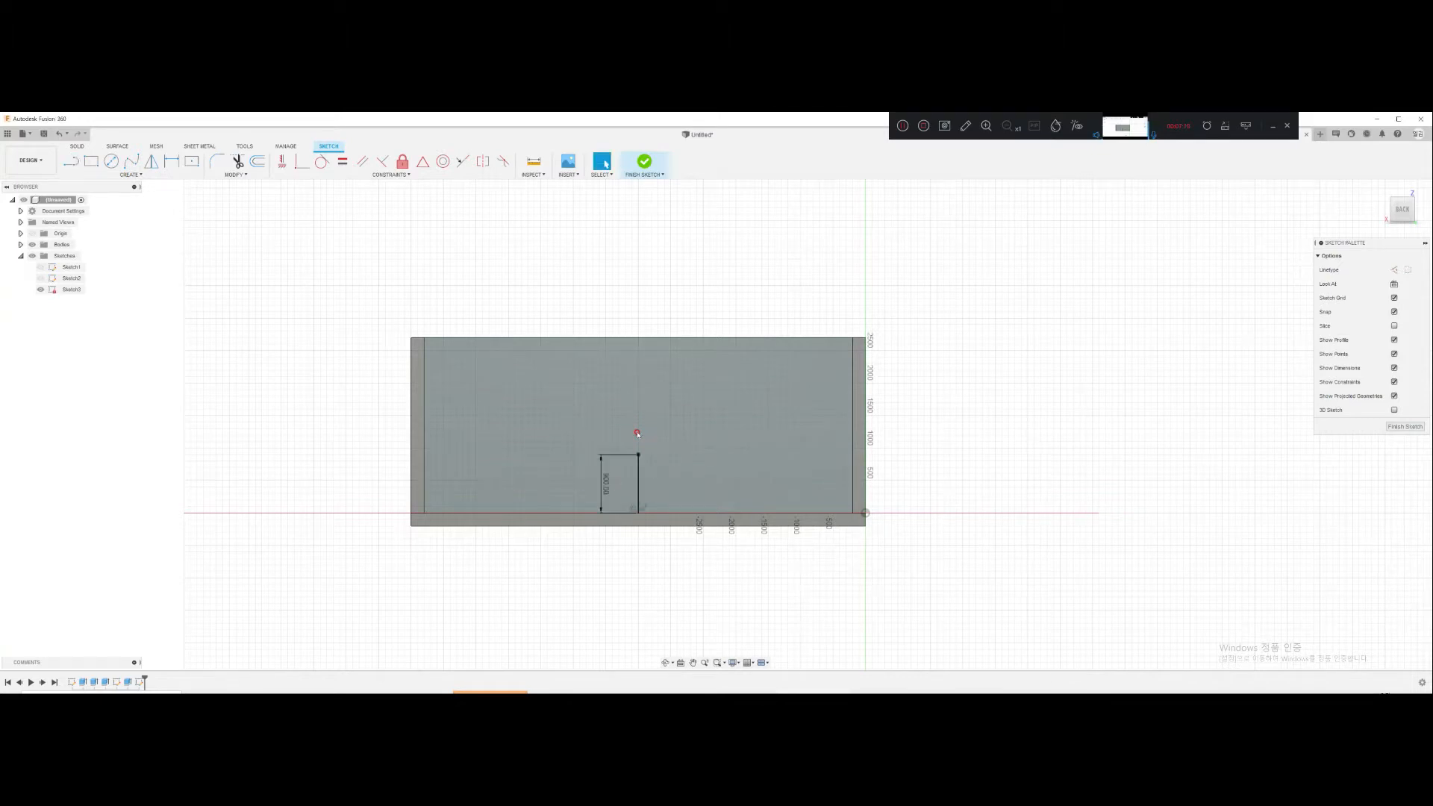
Step: Draw a 1000 by 1200 mm rectangle up and to the right from the guide line's upper end on the back wall
{"action": "key", "text": "r"}
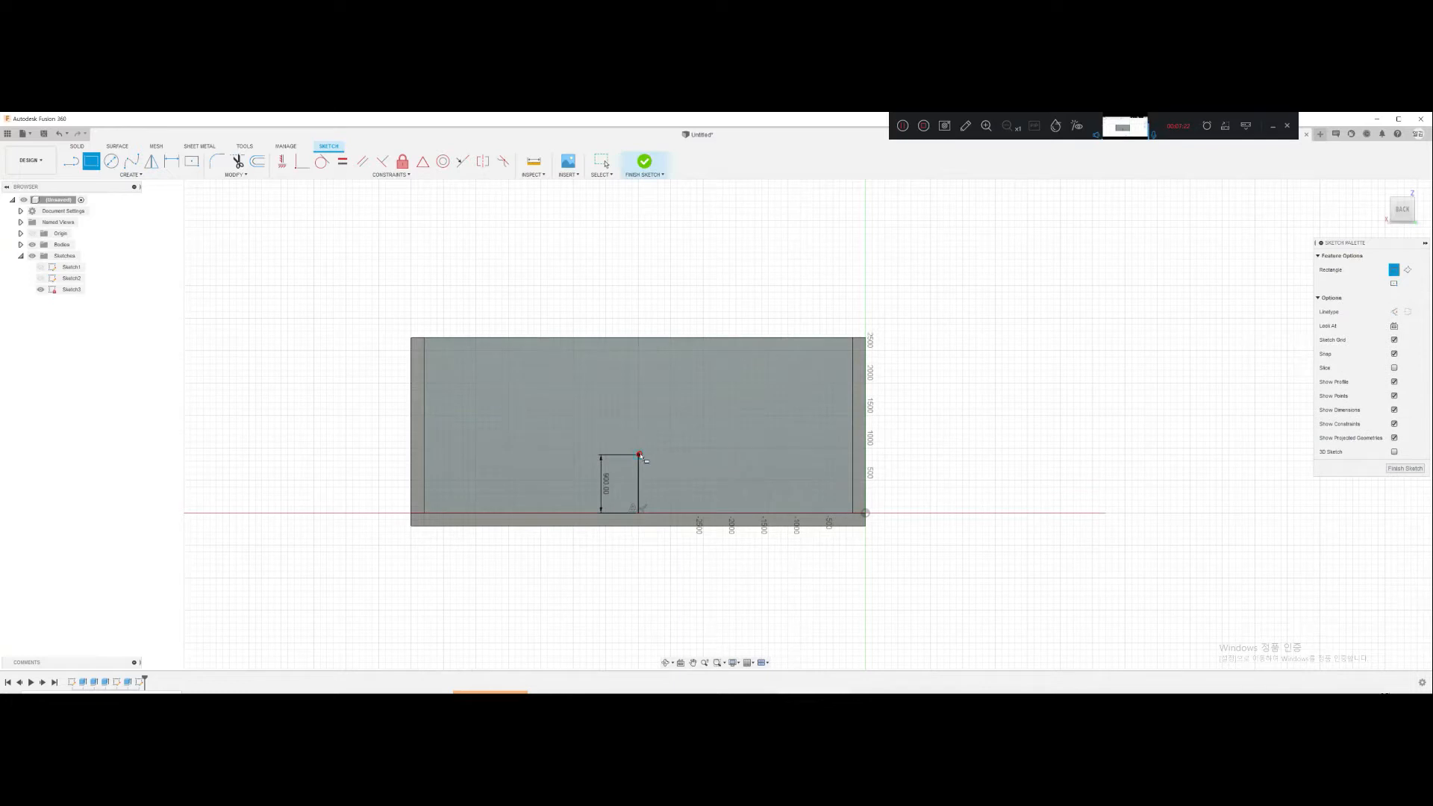
{"action": "left_click", "coordinate": [638, 454]}
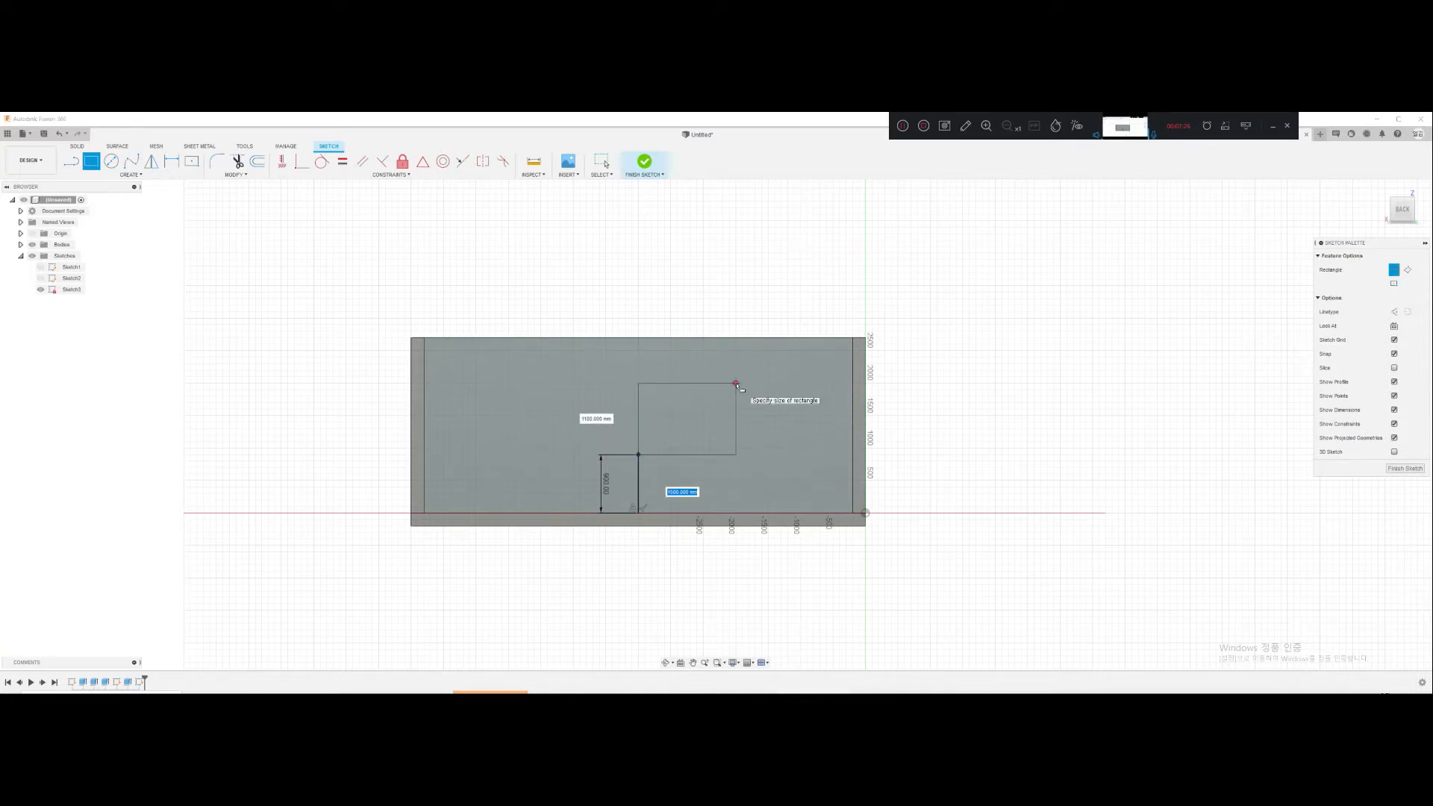
{"action": "type", "text": "1000"}
{"action": "key", "text": "Tab"}
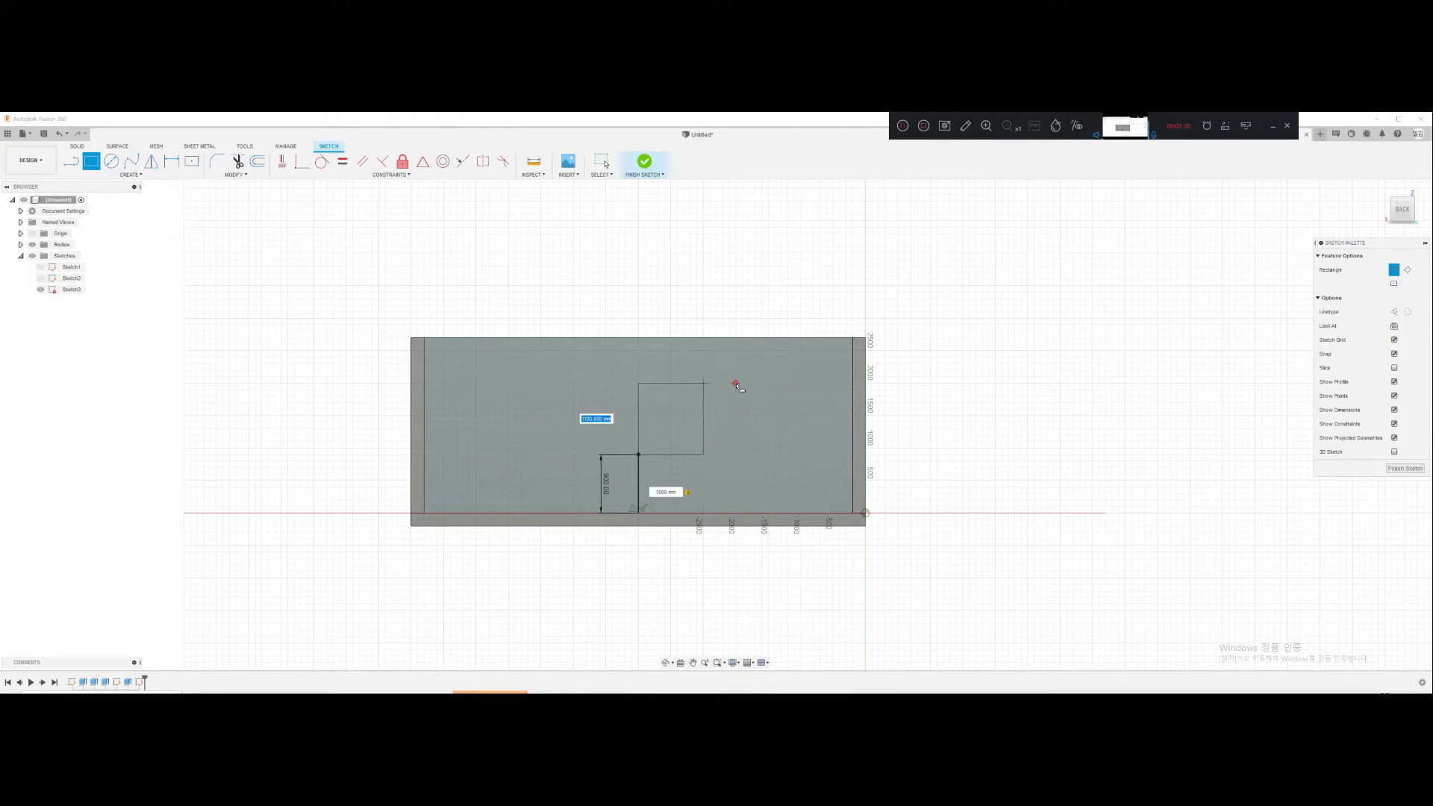
{"action": "type", "text": "1200"}
{"action": "key", "text": "Tab"}
{"action": "key", "text": "Return"}
Step: Draw a matching 1000 by 1200 mm rectangle on the other side of the guide line and delete the guide line
{"action": "left_click", "coordinate": [639, 455]}
{"action": "type", "text": "15"}
{"action": "key", "text": "Tab"}
{"action": "key", "text": "Tab"}
{"action": "type", "text": "0000"}
{"action": "key", "text": "Tab"}
{"action": "type", "text": "12"}
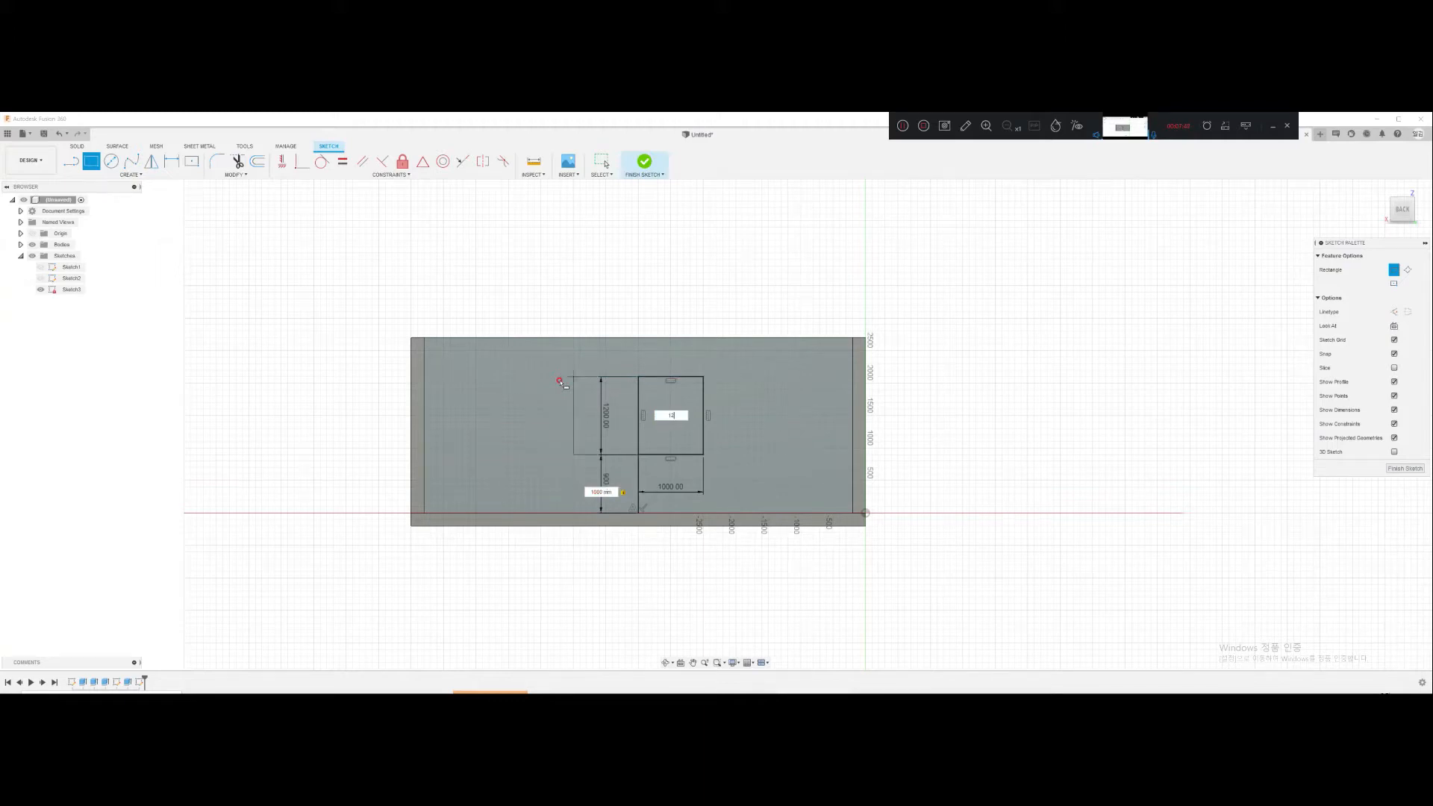
{"action": "key", "text": "Return"}
{"action": "key", "text": "Escape"}
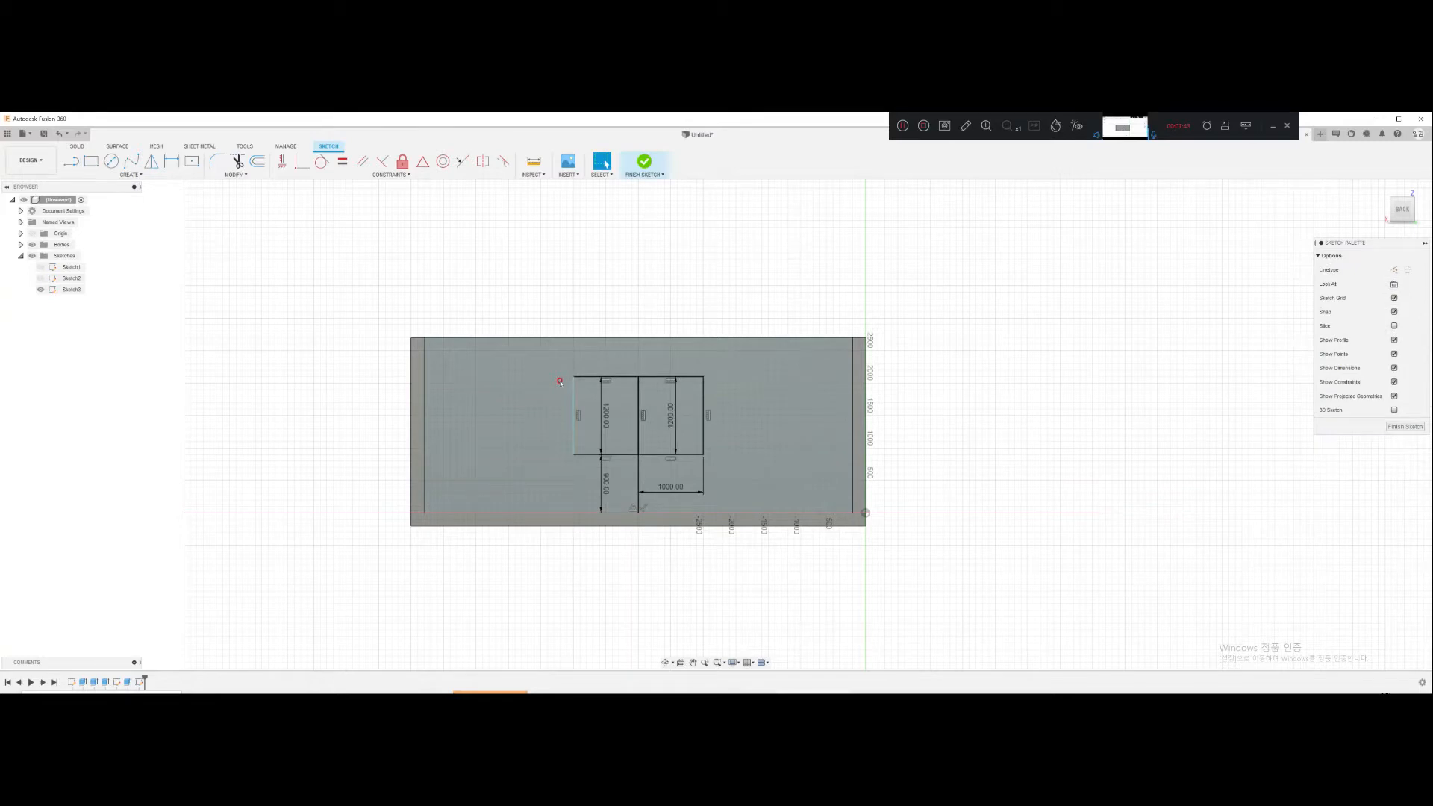
{"action": "left_click", "coordinate": [640, 475]}
{"action": "key", "text": "Delete"}
Step: Extrude both adjoining rectangle profiles through the back wall to cut the window opening
{"action": "left_click", "coordinate": [619, 428]}
{"action": "key", "text": "e"}
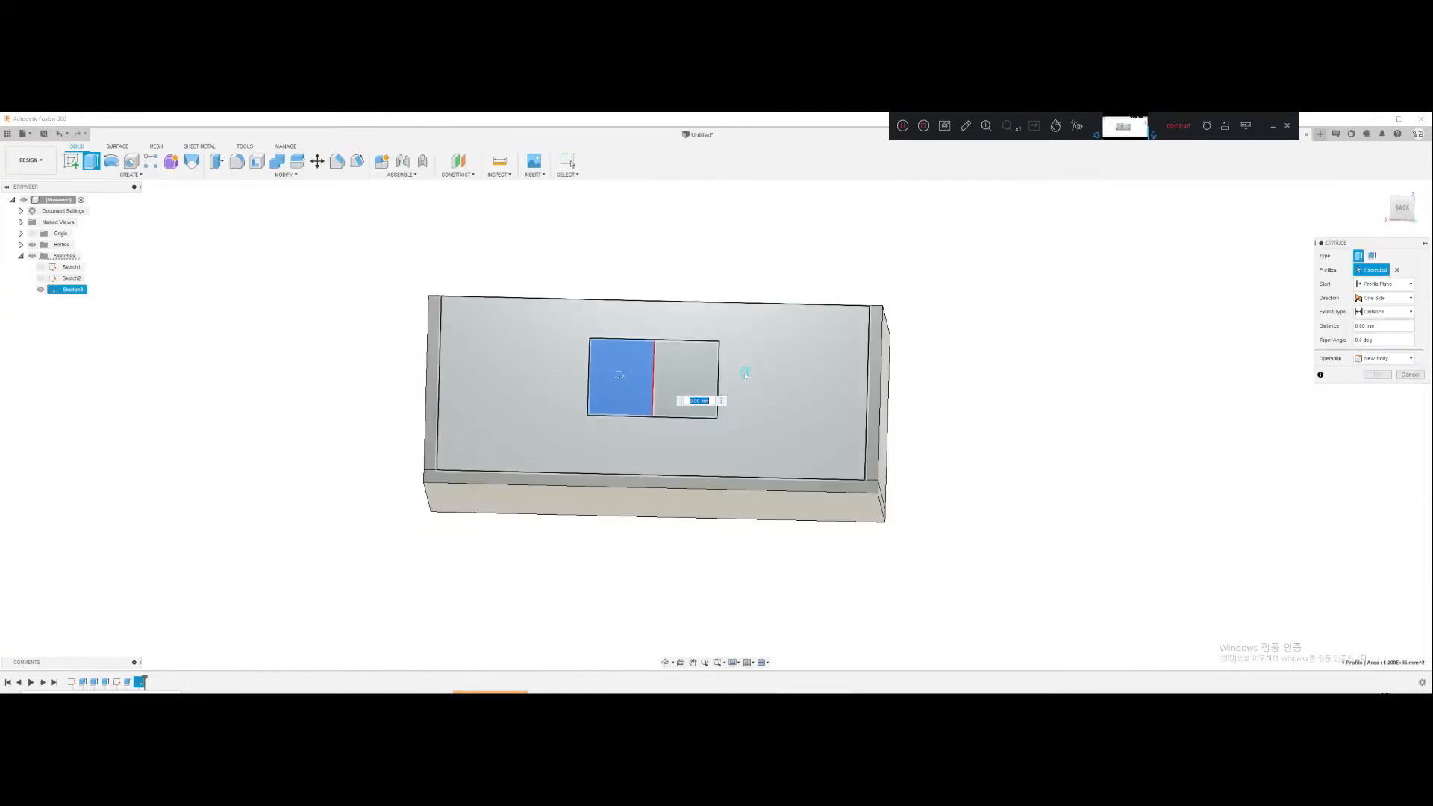
{"action": "left_click", "coordinate": [680, 394]}
{"action": "key", "text": "BackSpace"}
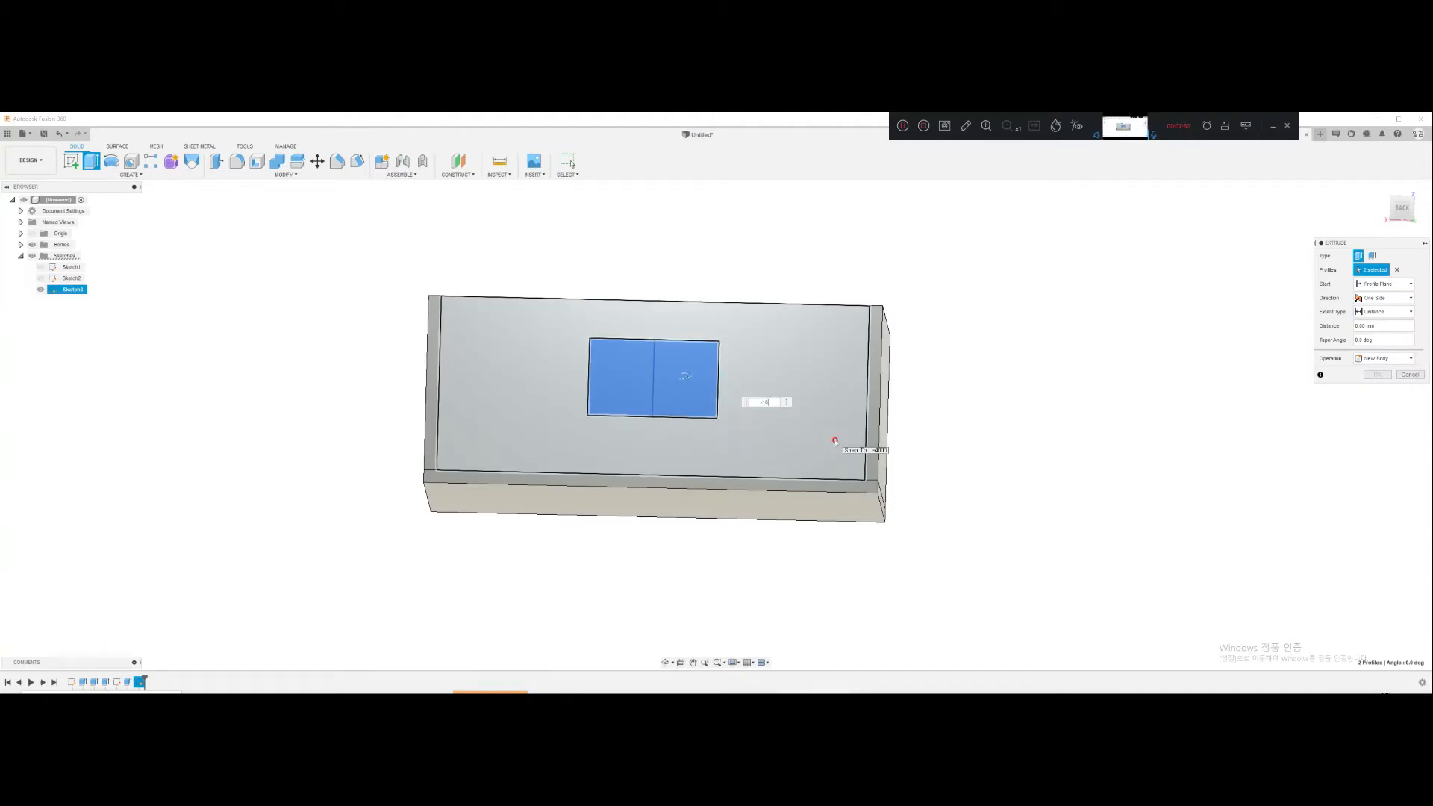
{"action": "key", "text": "Return"}
{"action": "middle_click_drag", "start_coordinate": [588, 391], "coordinate": [701, 489], "text": "shift"}
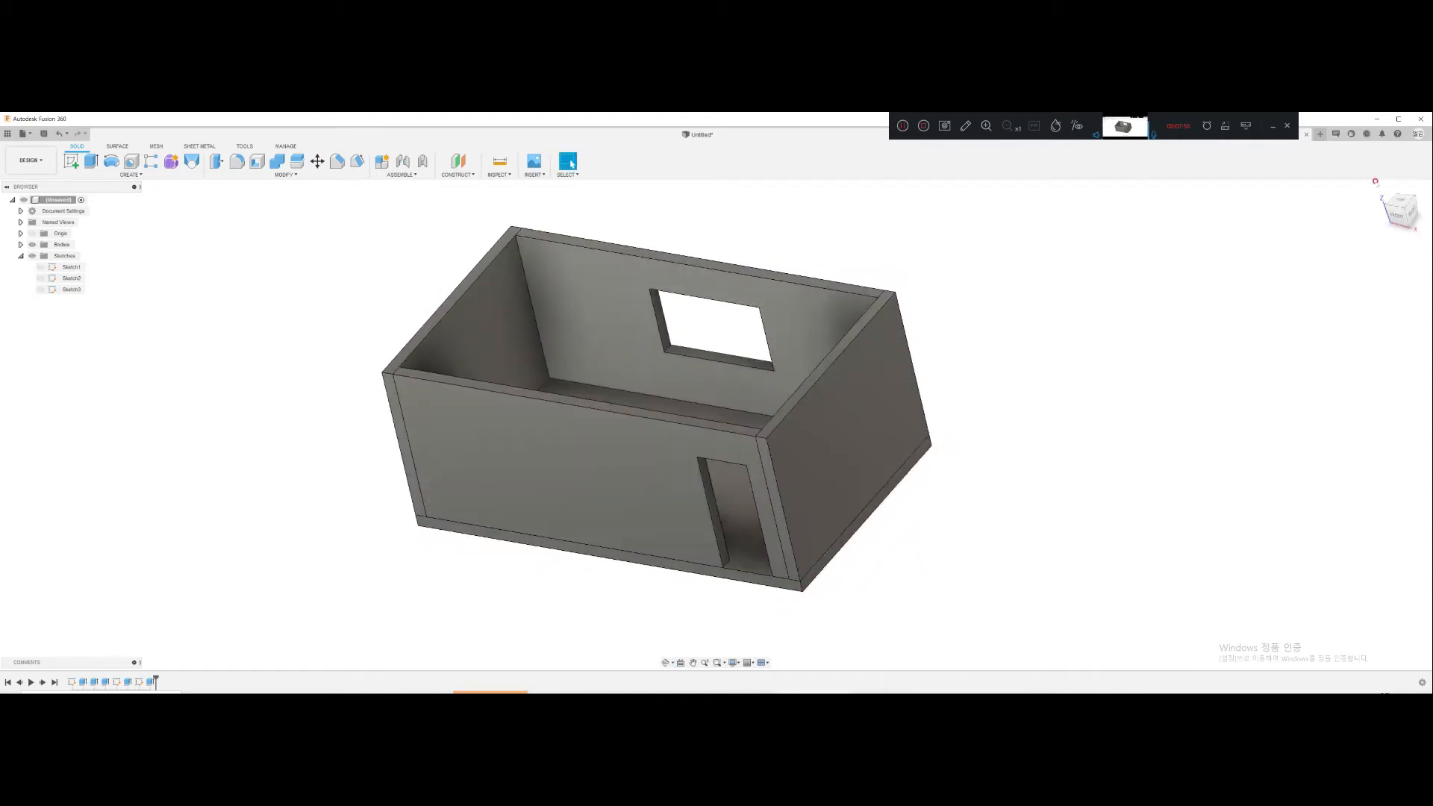
{"action": "left_click", "coordinate": [1381, 189]}
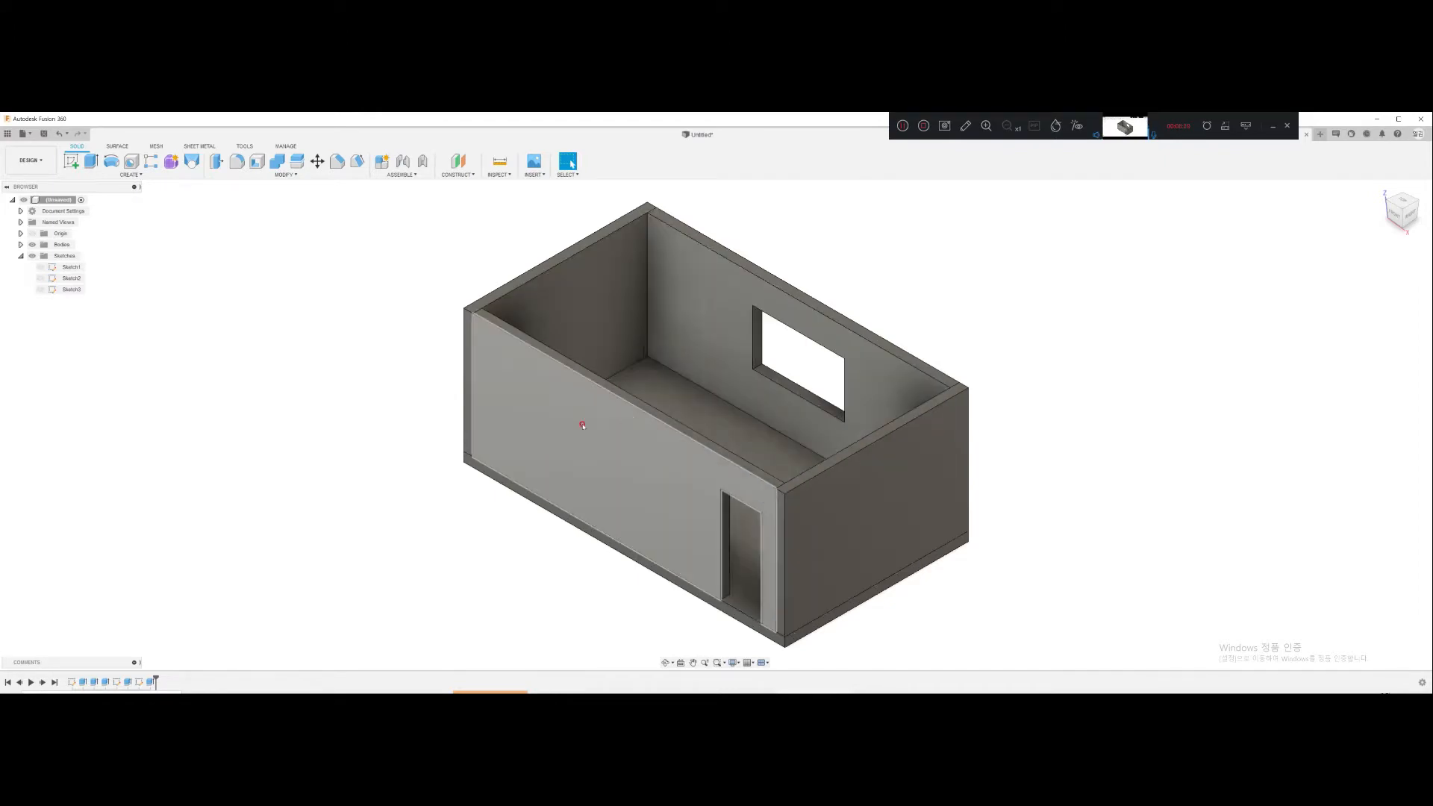
Step: List the model's bodies, check which part each one is, and rename the slab body as floor
{"action": "left_click", "coordinate": [21, 255]}
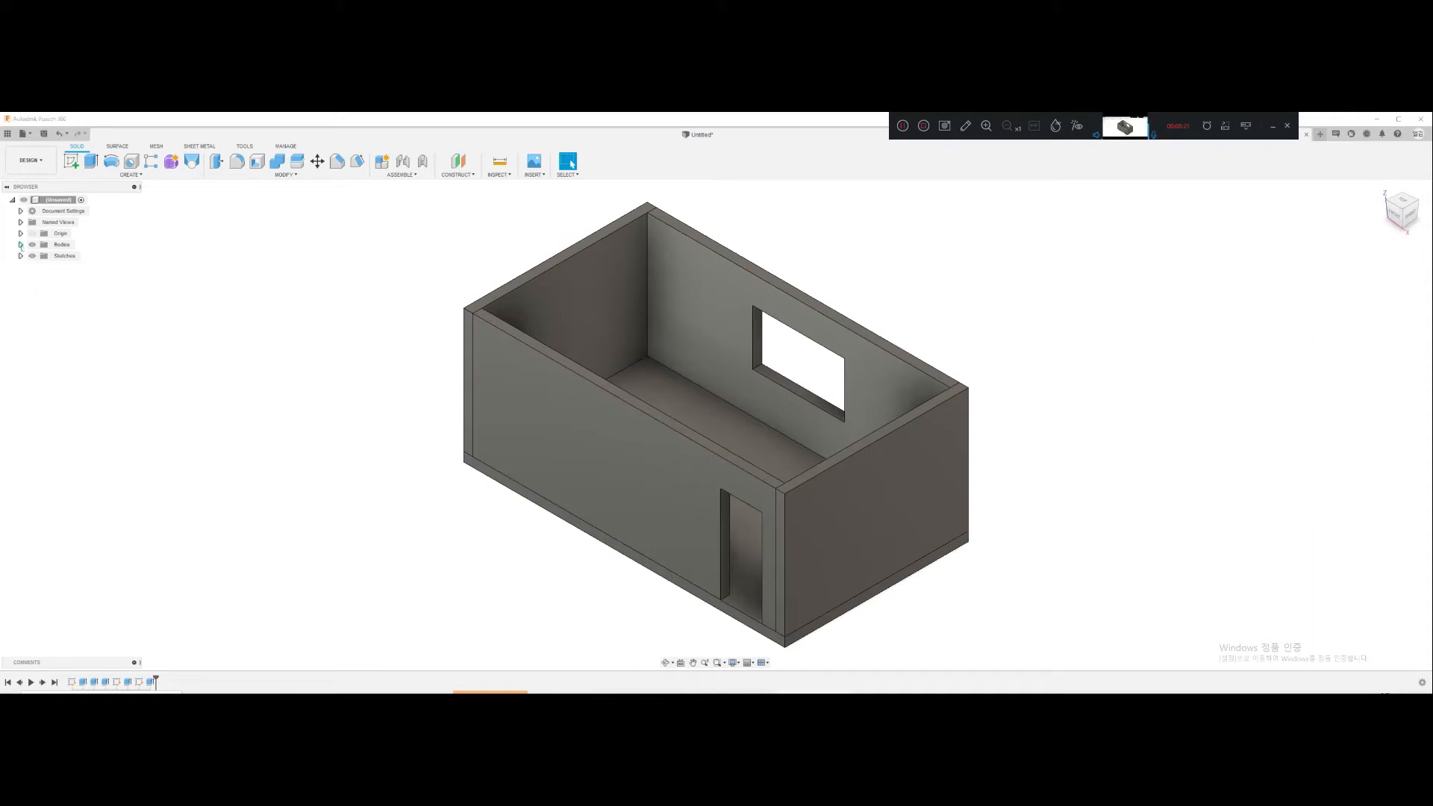
{"action": "left_click", "coordinate": [20, 244]}
{"action": "left_click", "coordinate": [70, 256]}
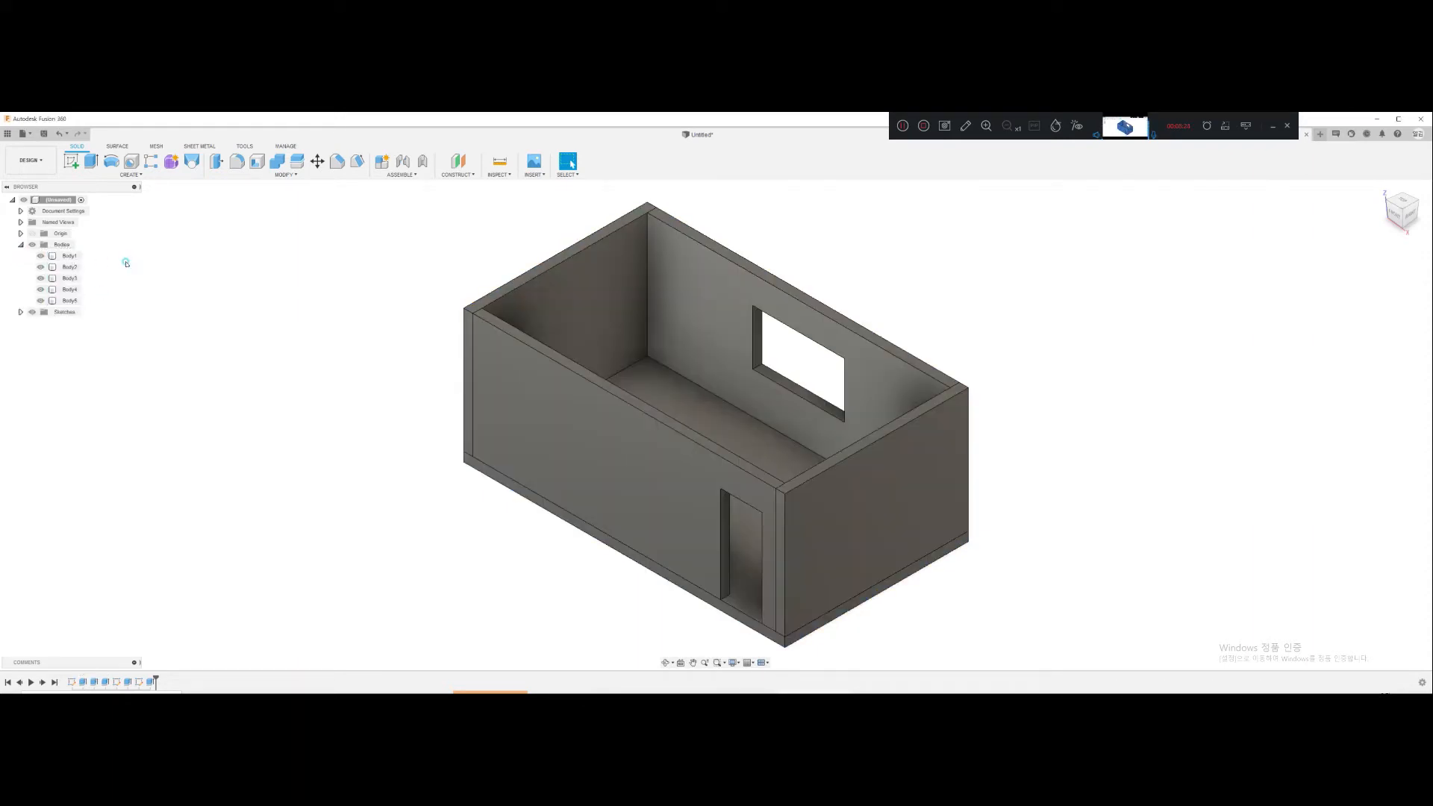
{"action": "left_click", "coordinate": [69, 266]}
{"action": "left_click", "coordinate": [69, 278]}
{"action": "left_click", "coordinate": [70, 289]}
{"action": "left_click", "coordinate": [282, 364]}
{"action": "double_click", "coordinate": [64, 256]}
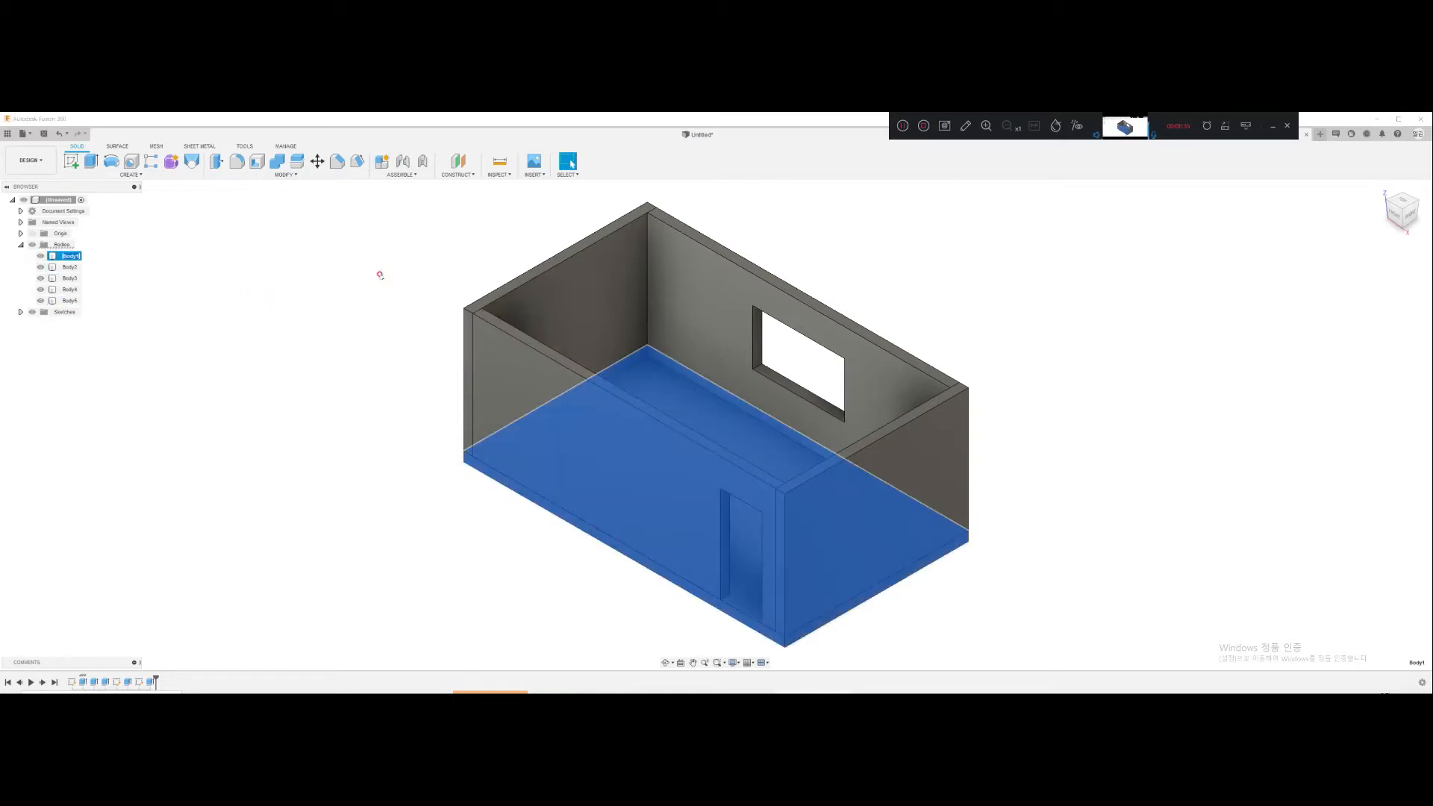
{"action": "key", "text": "Return"}
{"action": "left_click", "coordinate": [414, 247]}
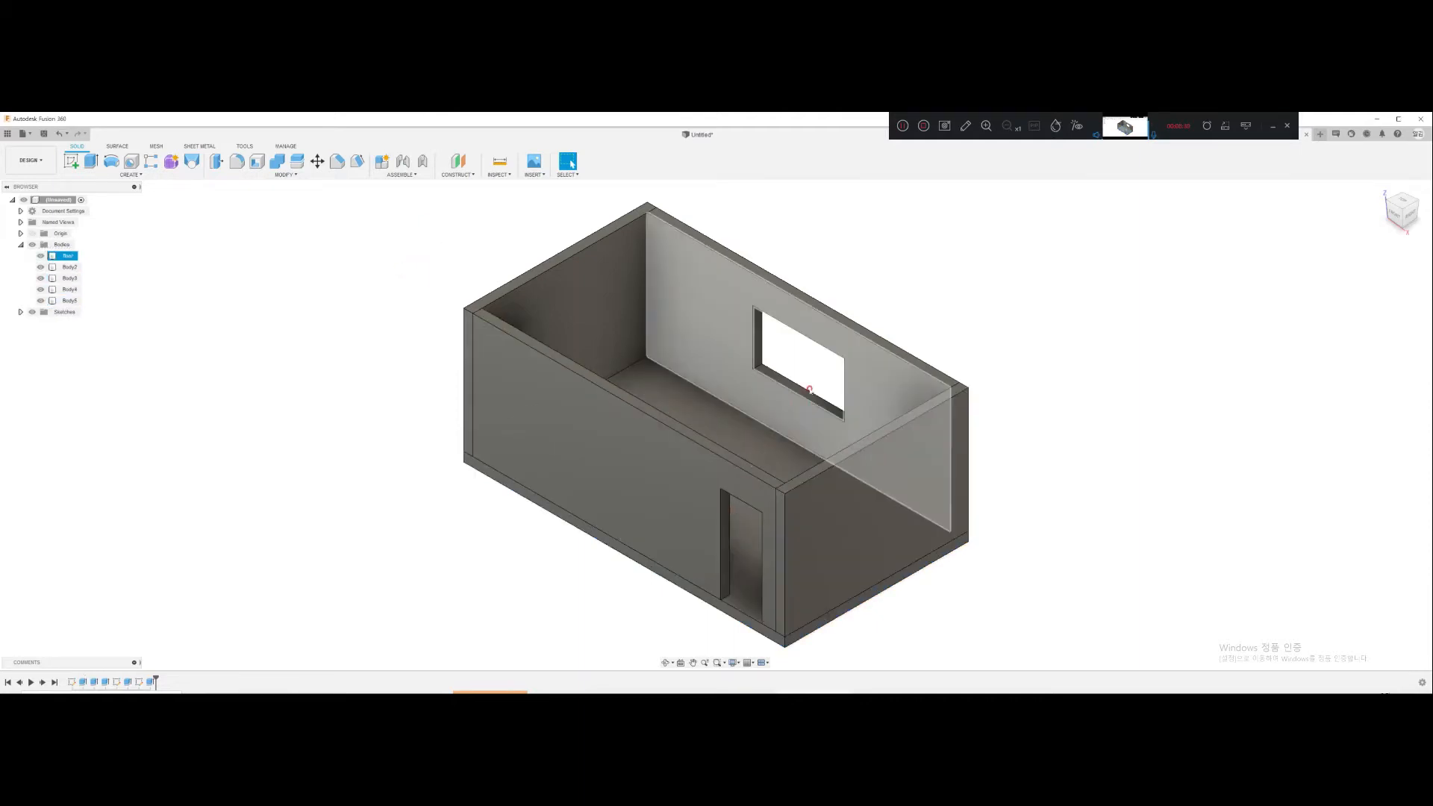
Step: Rename the body of the long wall with the door opening as left
{"action": "left_click", "coordinate": [635, 459]}
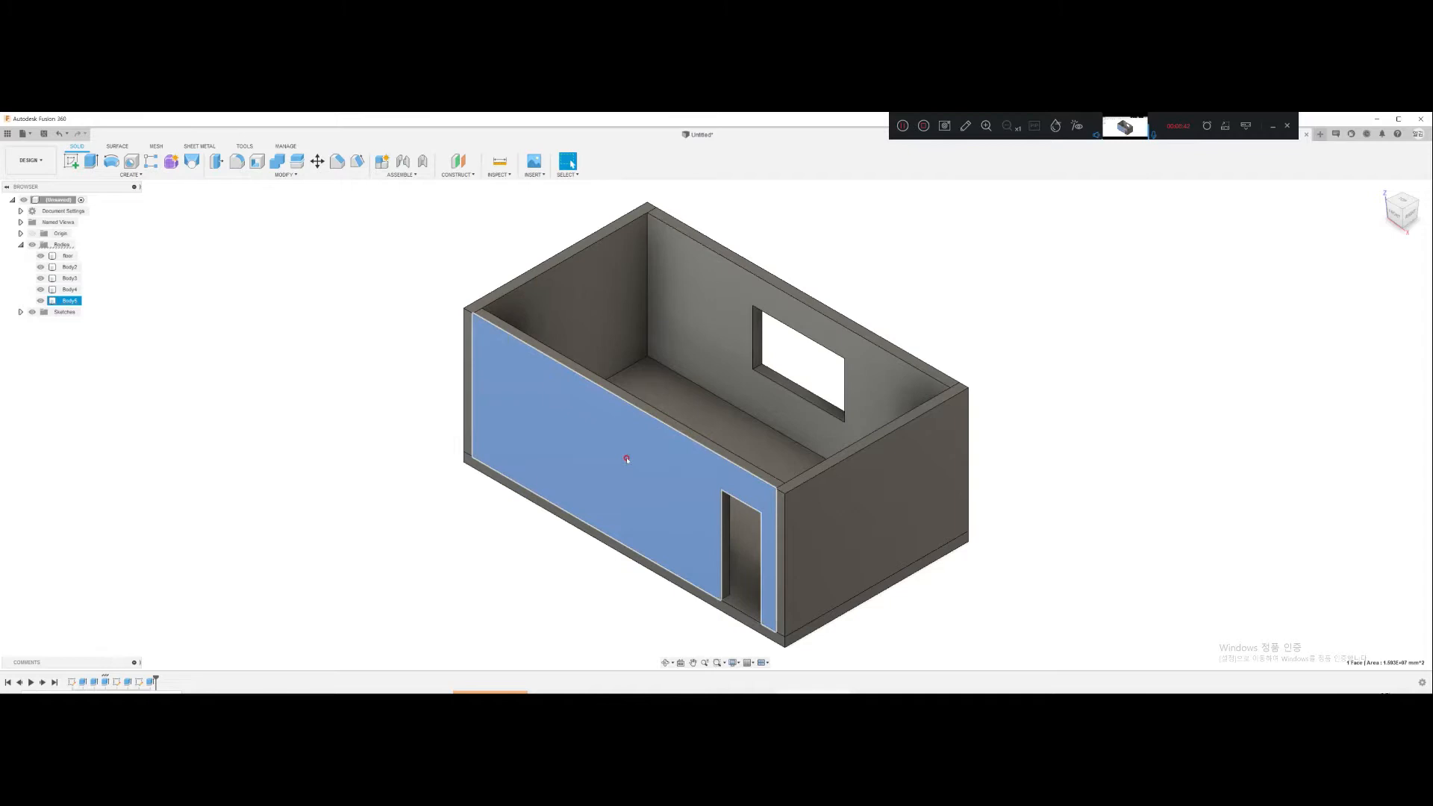
{"action": "double_click", "coordinate": [69, 300]}
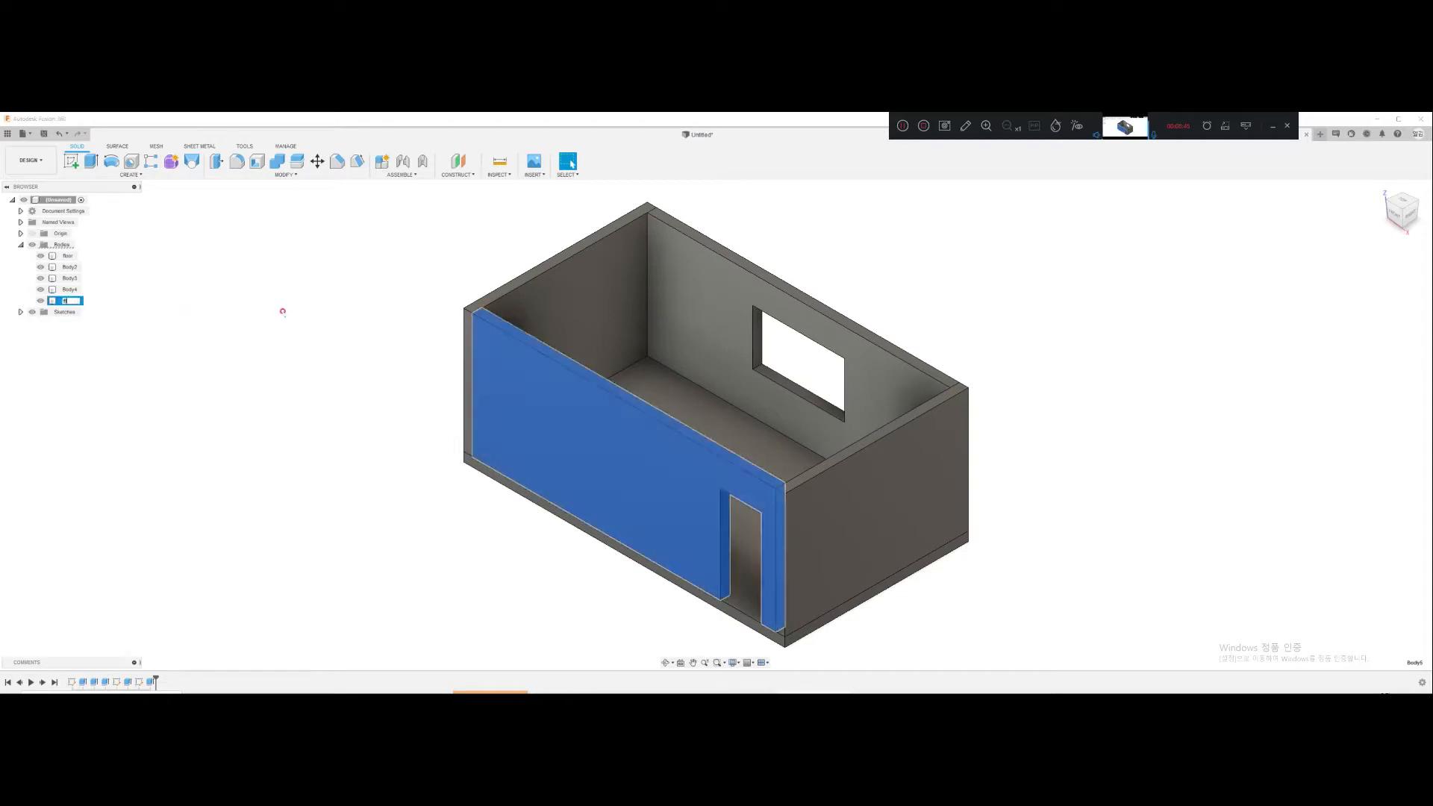
{"action": "type", "text": "left"}
{"action": "key", "text": "Return"}
Step: Rename the body of the long wall with the window opening as right
{"action": "left_click", "coordinate": [716, 308]}
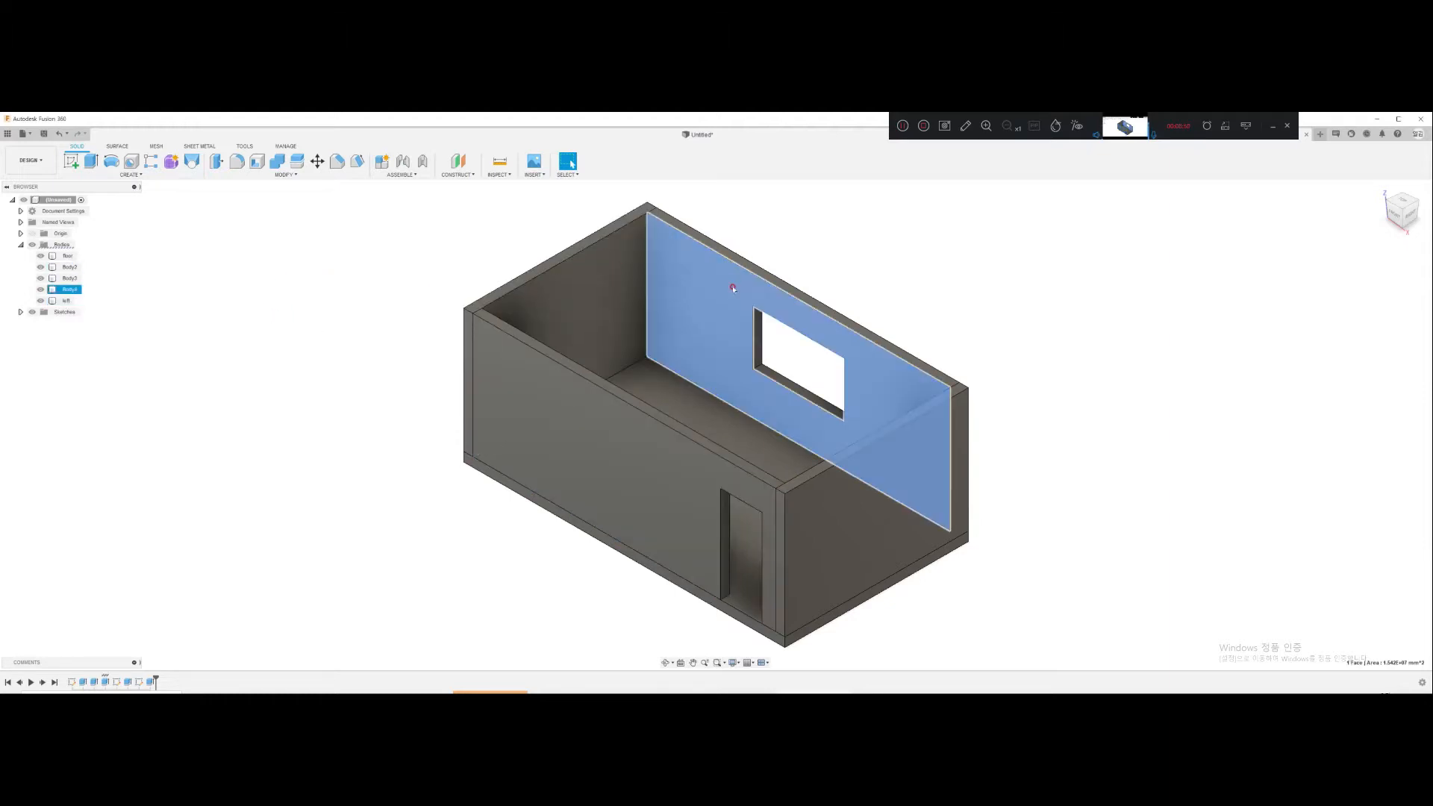
{"action": "left_click", "coordinate": [320, 271]}
{"action": "left_click", "coordinate": [66, 290]}
{"action": "double_click", "coordinate": [66, 291]}
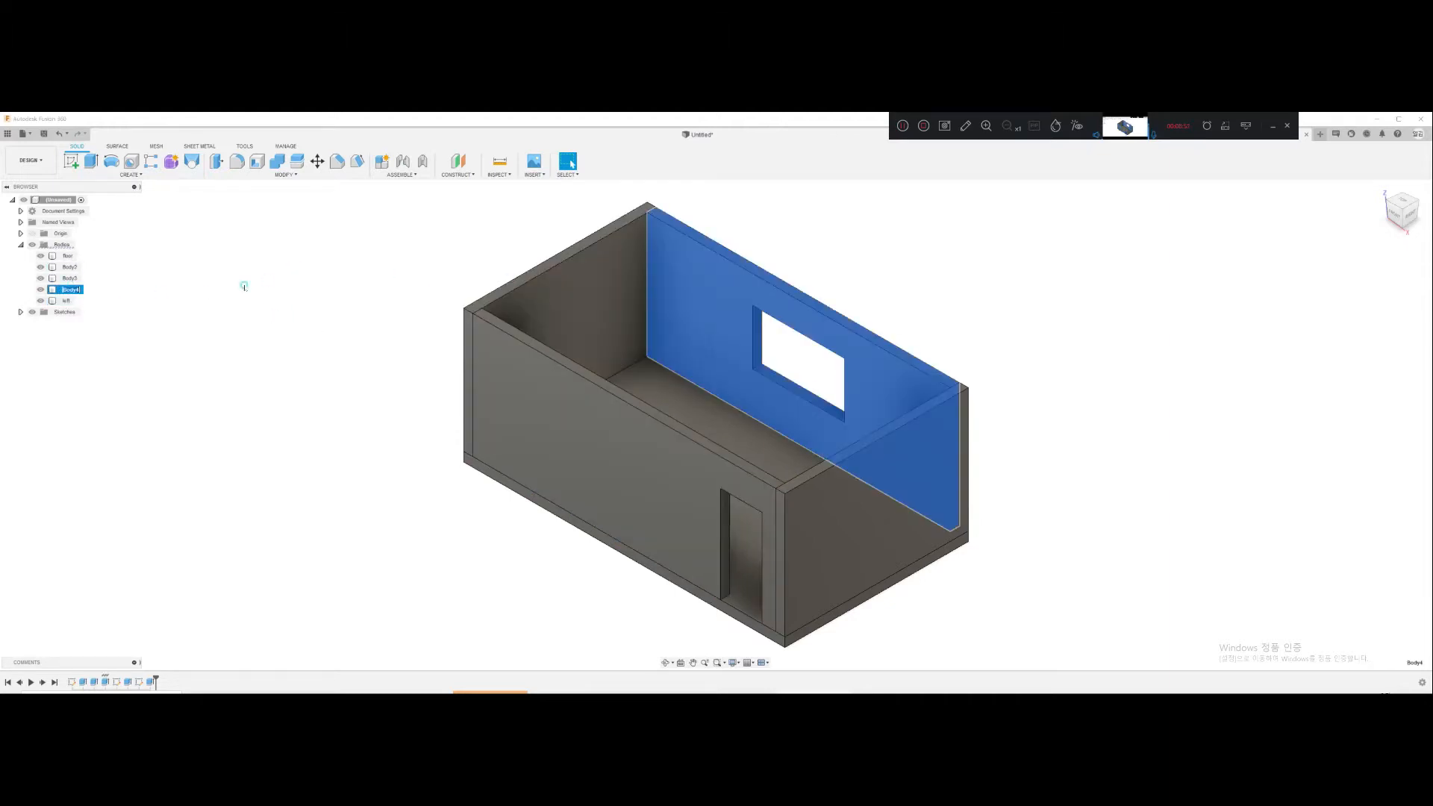
{"action": "type", "text": "right"}
{"action": "key", "text": "Return"}
Step: Rename the body of the short wall farthest from the door opening as front
{"action": "left_click", "coordinate": [592, 316]}
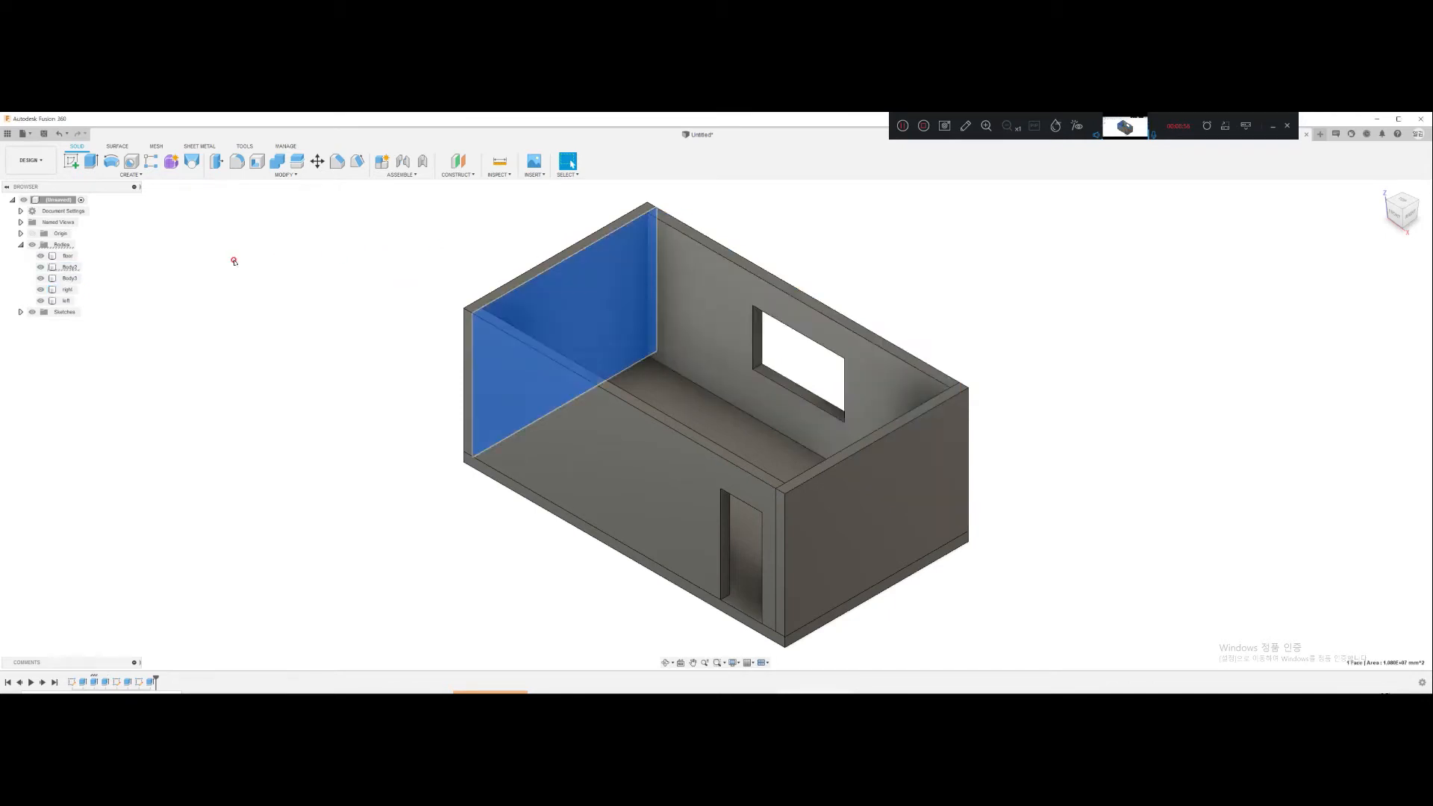
{"action": "left_click", "coordinate": [249, 288]}
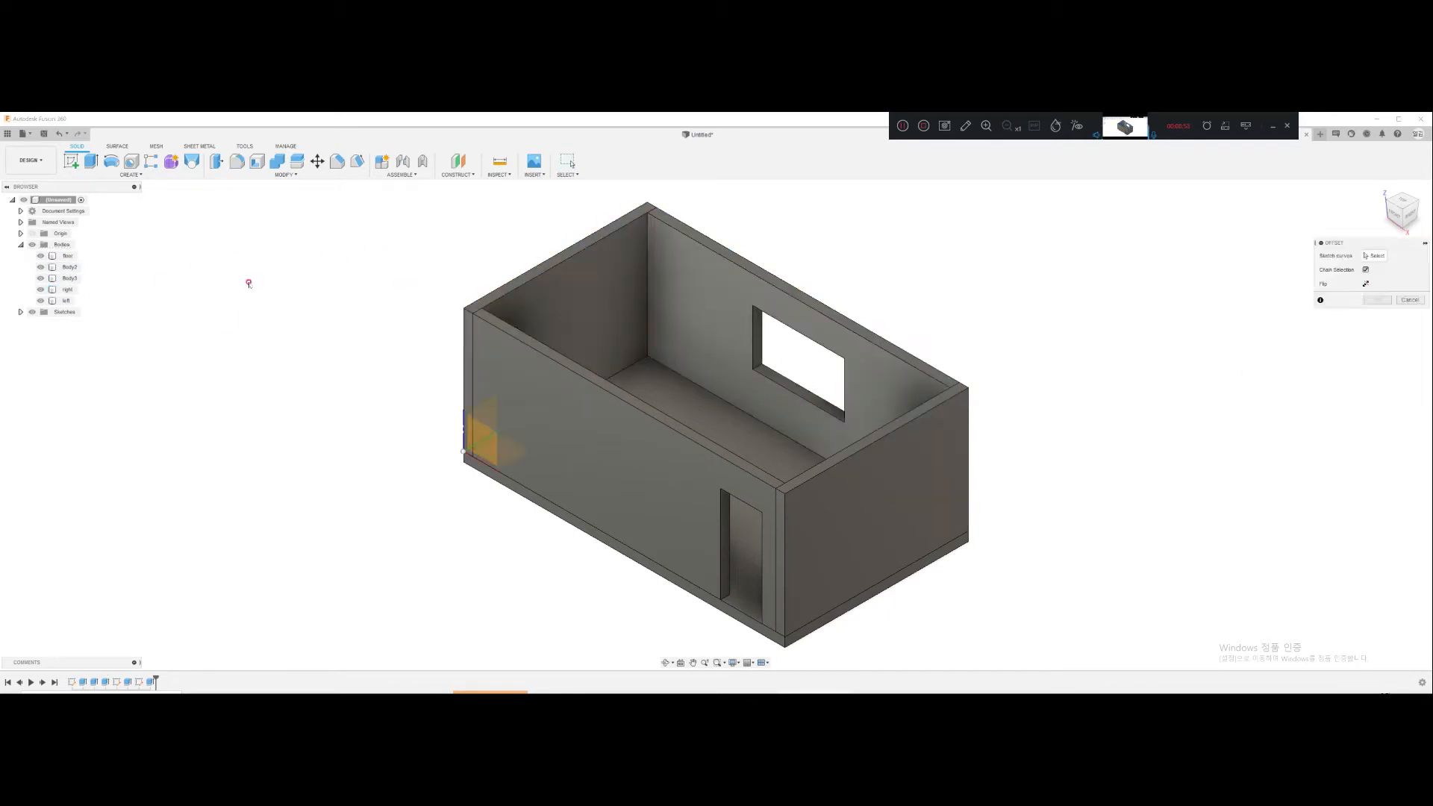
{"action": "double_click", "coordinate": [70, 267]}
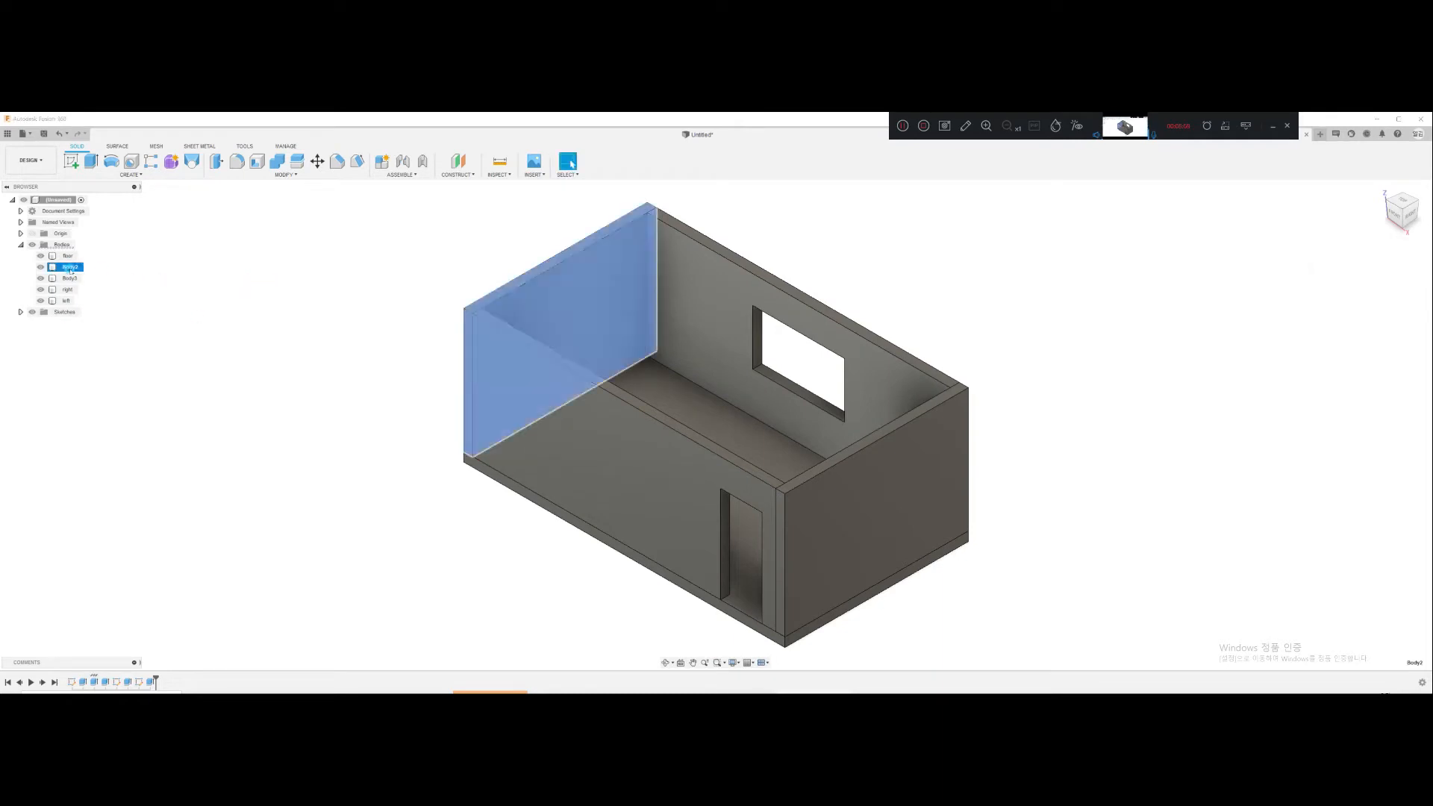
{"action": "type", "text": "front"}
{"action": "left_click", "coordinate": [268, 278]}
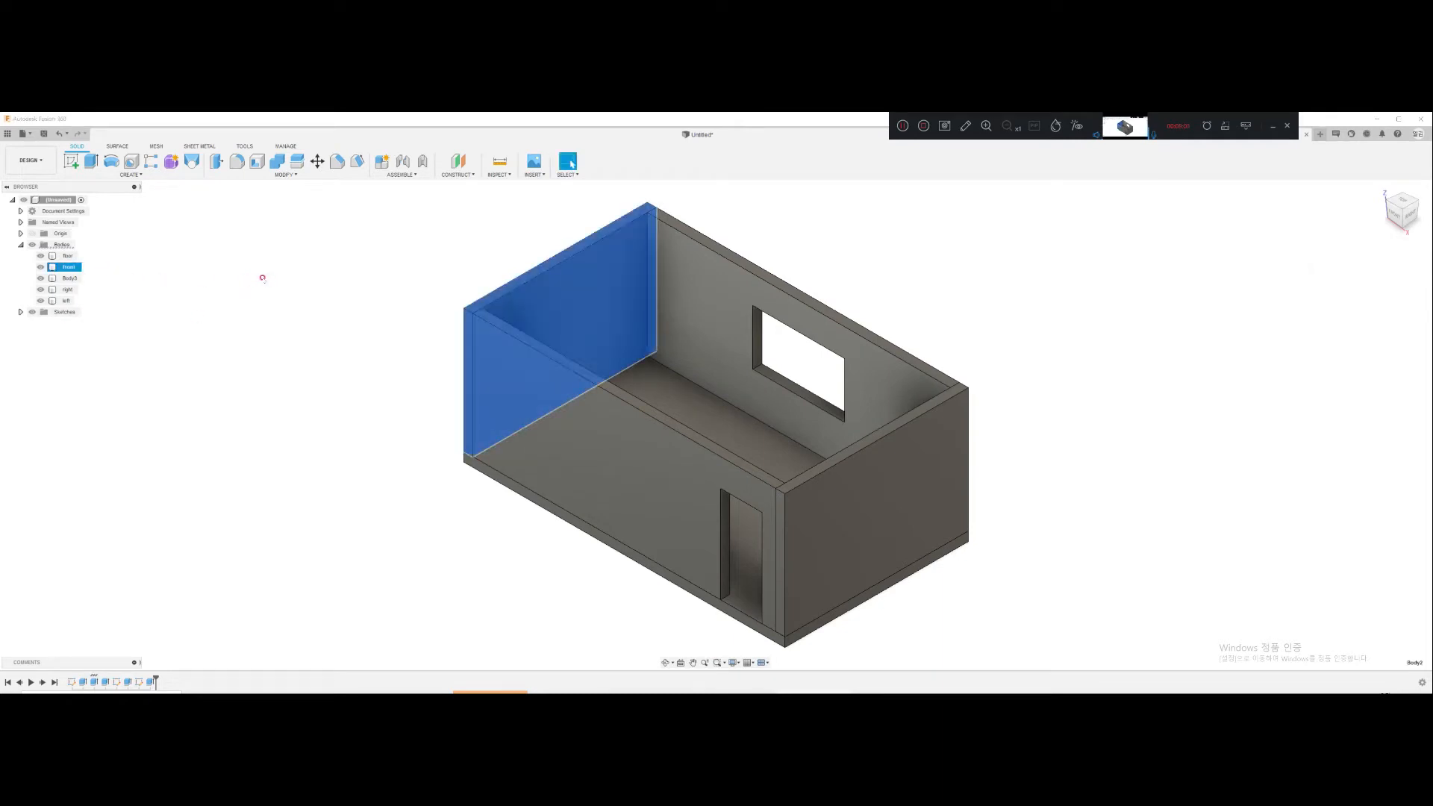
Step: Rename the body of the short wall nearest the door opening as rear
{"action": "left_click", "coordinate": [816, 496]}
{"action": "left_click", "coordinate": [150, 286]}
{"action": "double_click", "coordinate": [70, 277]}
{"action": "type", "text": "rear"}
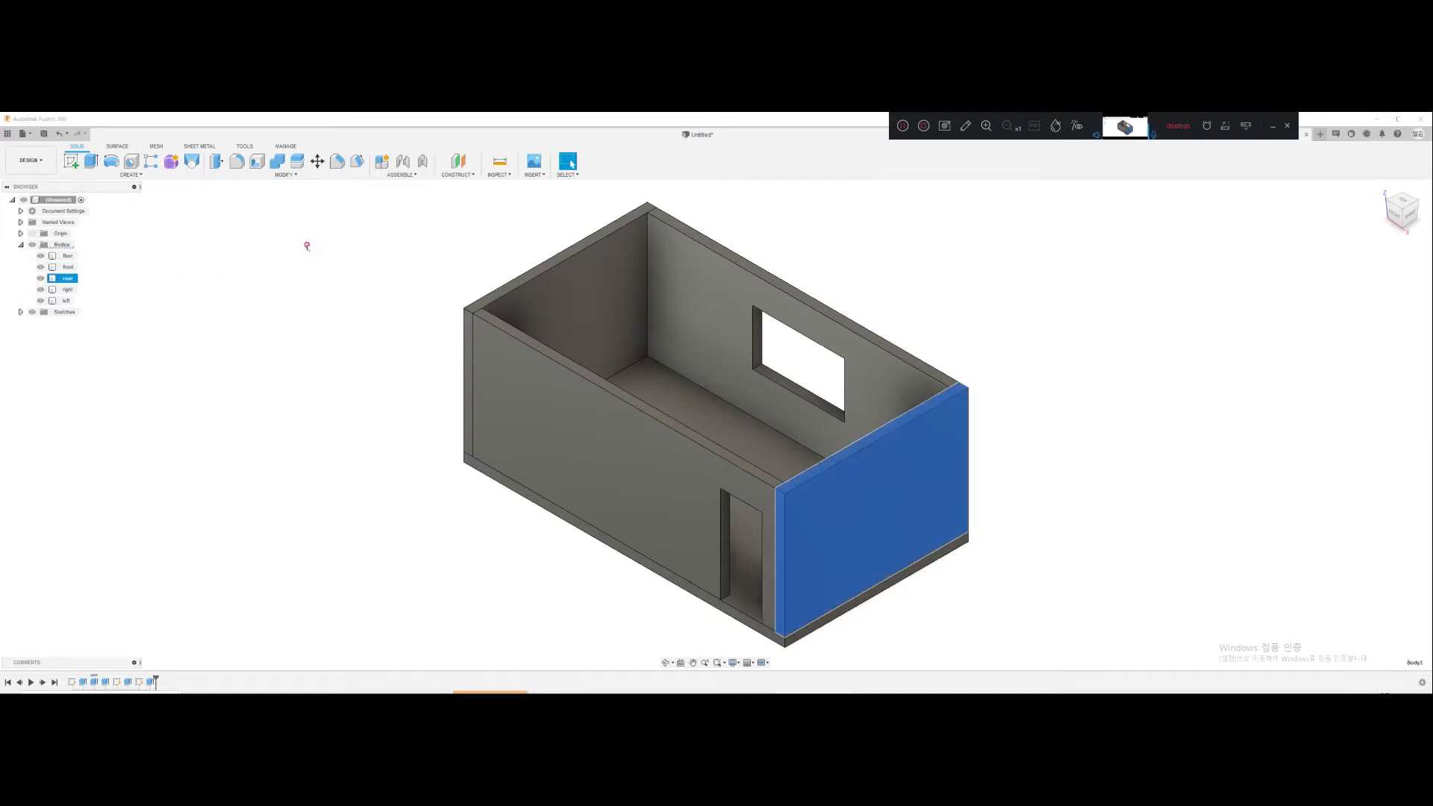
{"action": "left_click", "coordinate": [312, 276]}
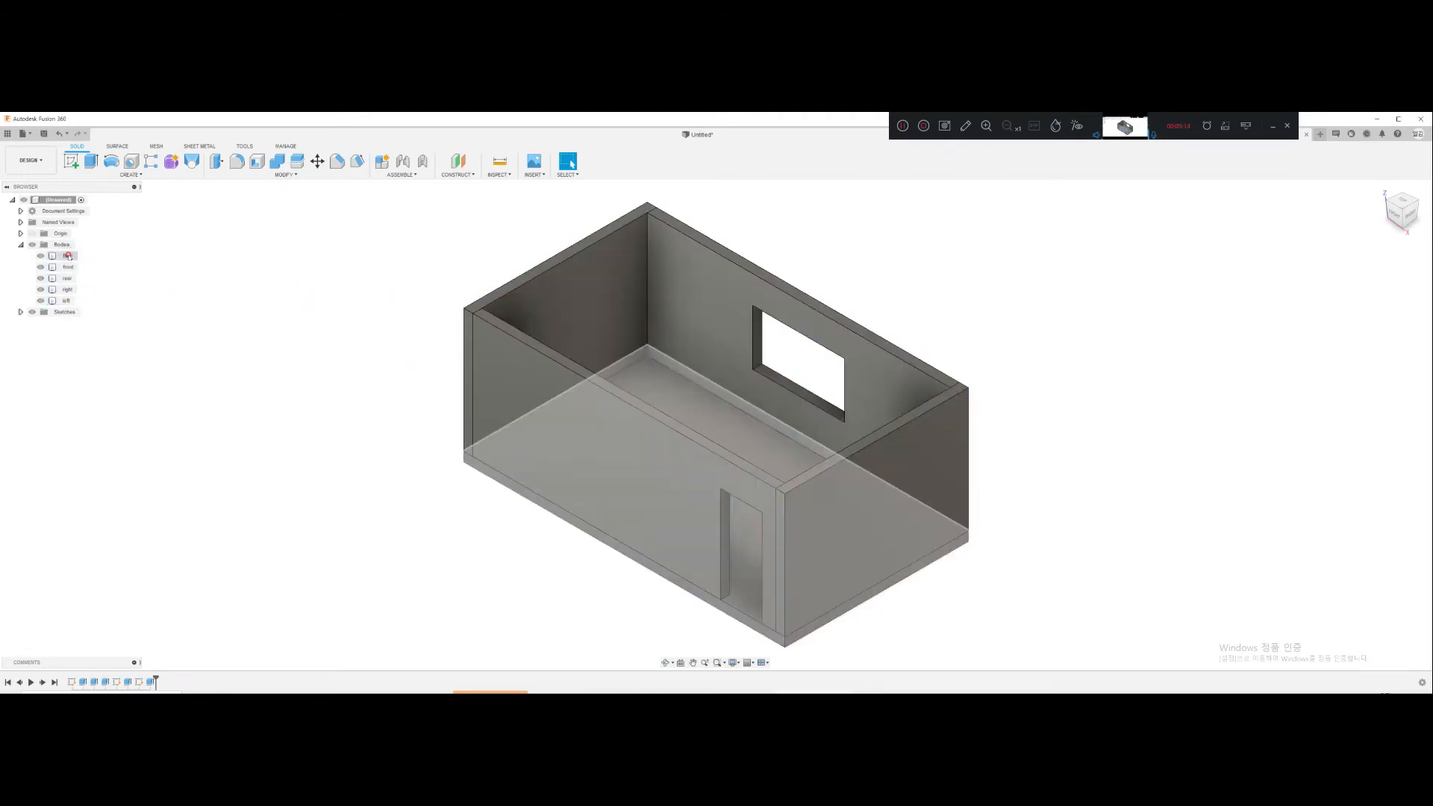
Step: Create components from all five bodies, the floor and the four walls
{"action": "left_click", "coordinate": [69, 256]}
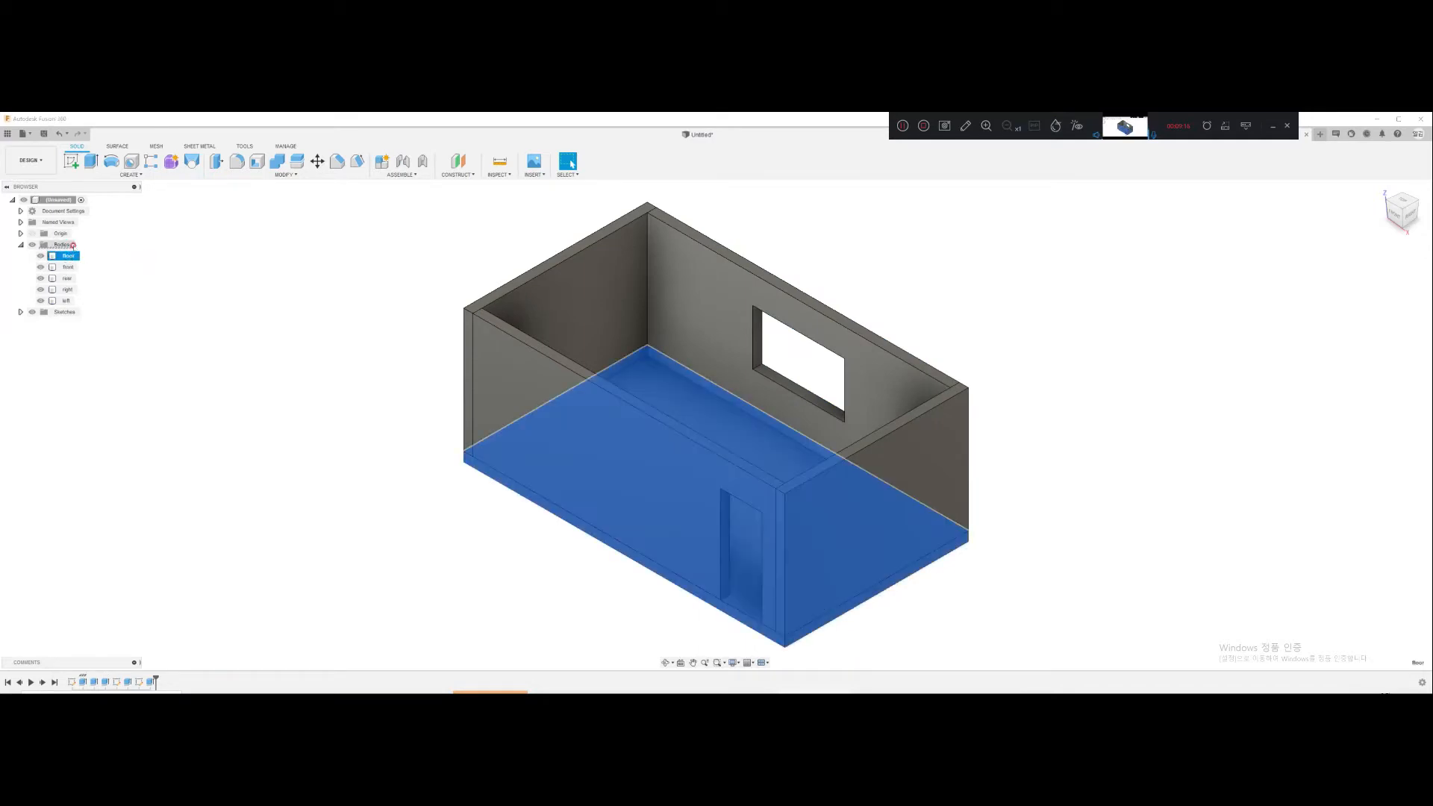
{"action": "left_click", "coordinate": [75, 300], "text": "shift"}
{"action": "right_click", "coordinate": [72, 258]}
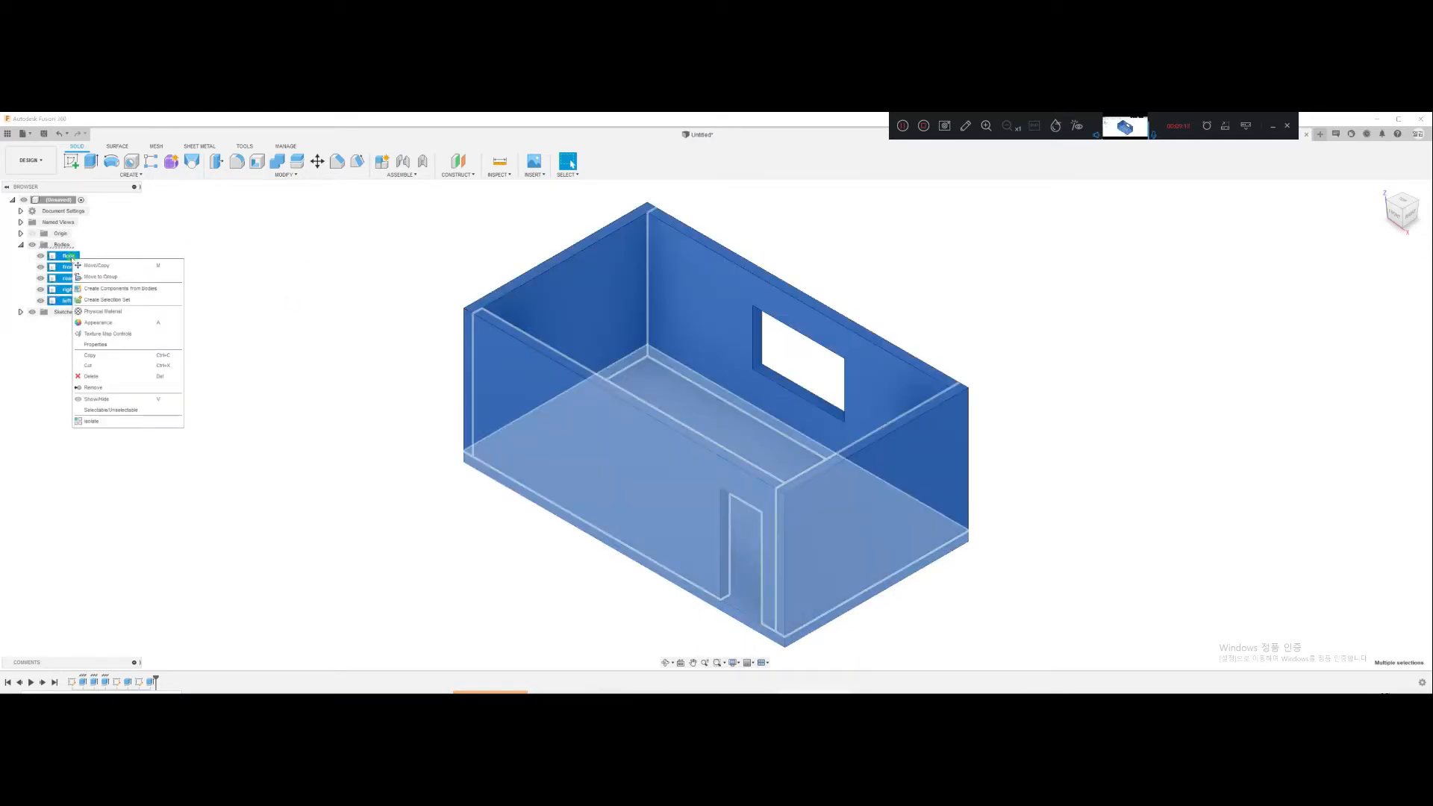
{"action": "left_click", "coordinate": [139, 289]}
Step: Check which part of the room each new component represents by selecting them one at a time
{"action": "left_click", "coordinate": [61, 256]}
{"action": "left_click", "coordinate": [63, 267]}
{"action": "left_click", "coordinate": [61, 278]}
{"action": "left_click", "coordinate": [62, 290]}
{"action": "left_click", "coordinate": [59, 301]}
{"action": "left_click", "coordinate": [211, 351]}
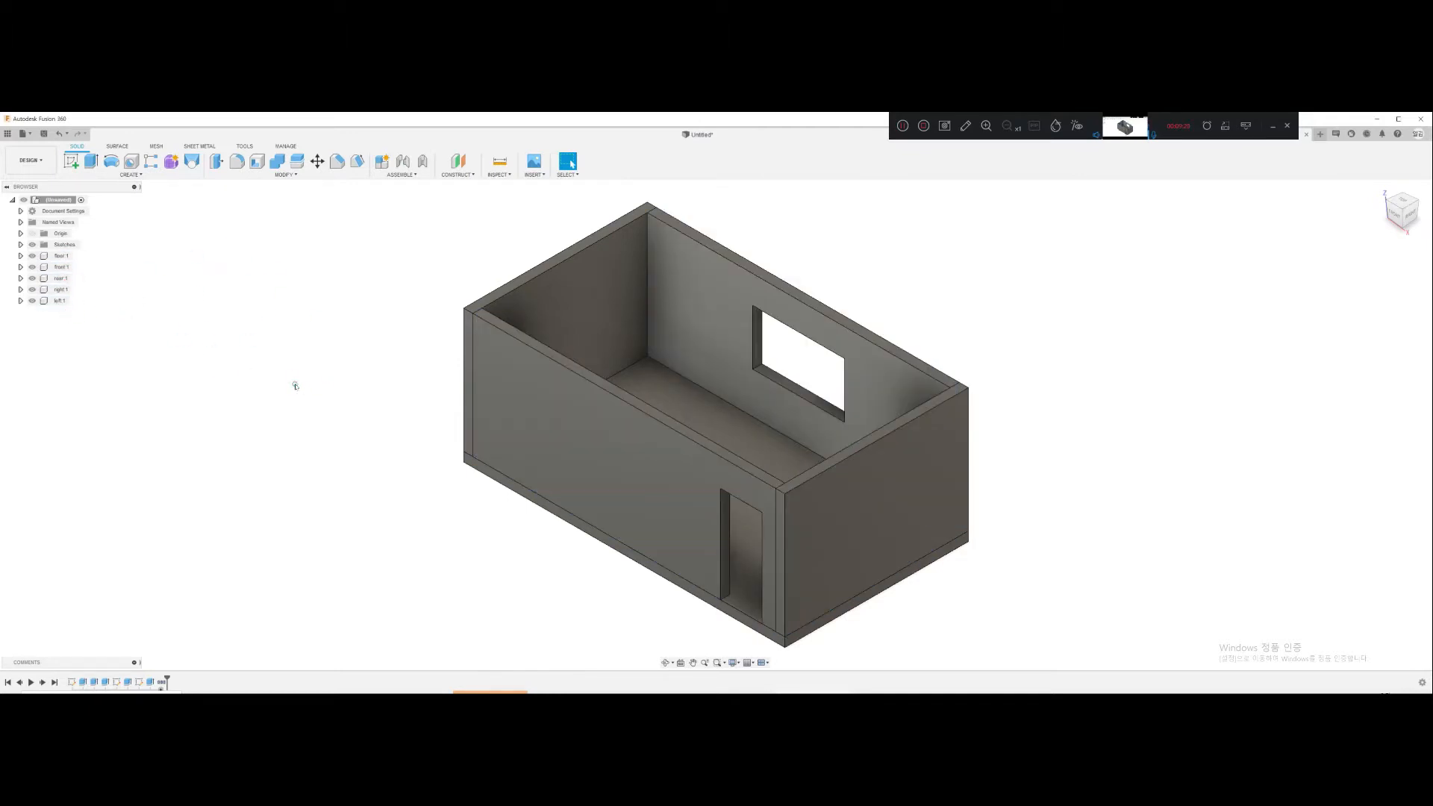
{"action": "left_click", "coordinate": [62, 256]}
{"action": "left_click", "coordinate": [63, 267]}
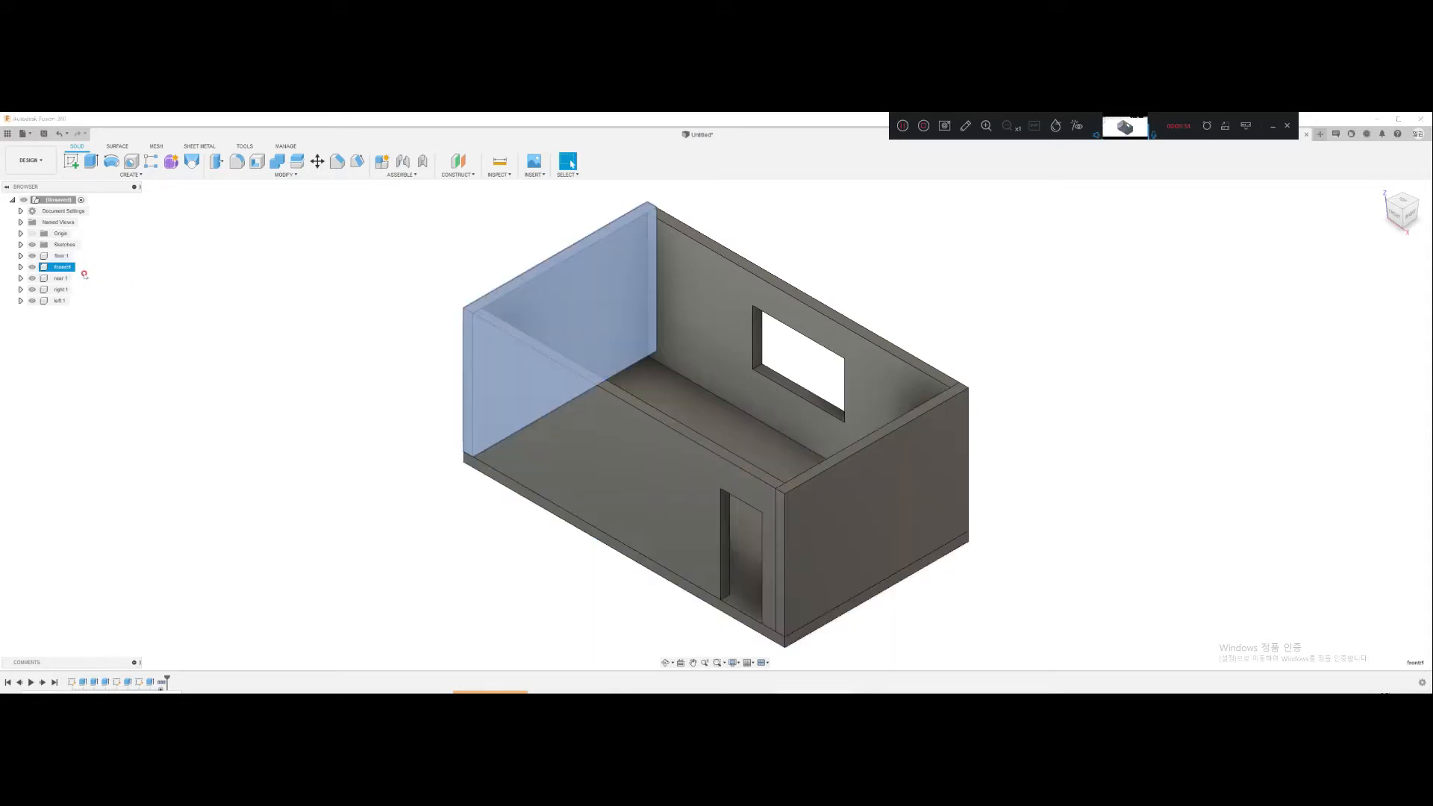
{"action": "left_click", "coordinate": [61, 278]}
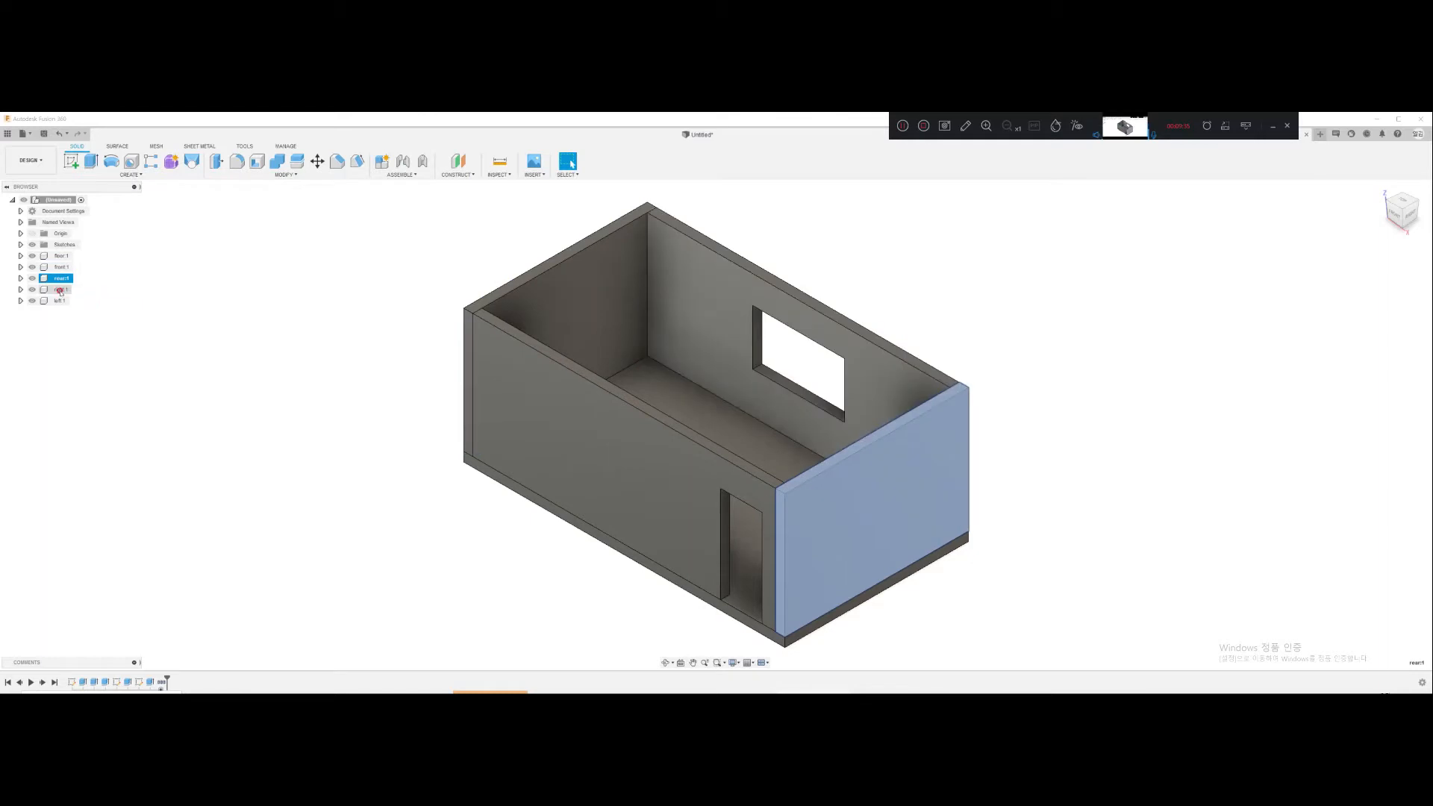
{"action": "left_click", "coordinate": [62, 289]}
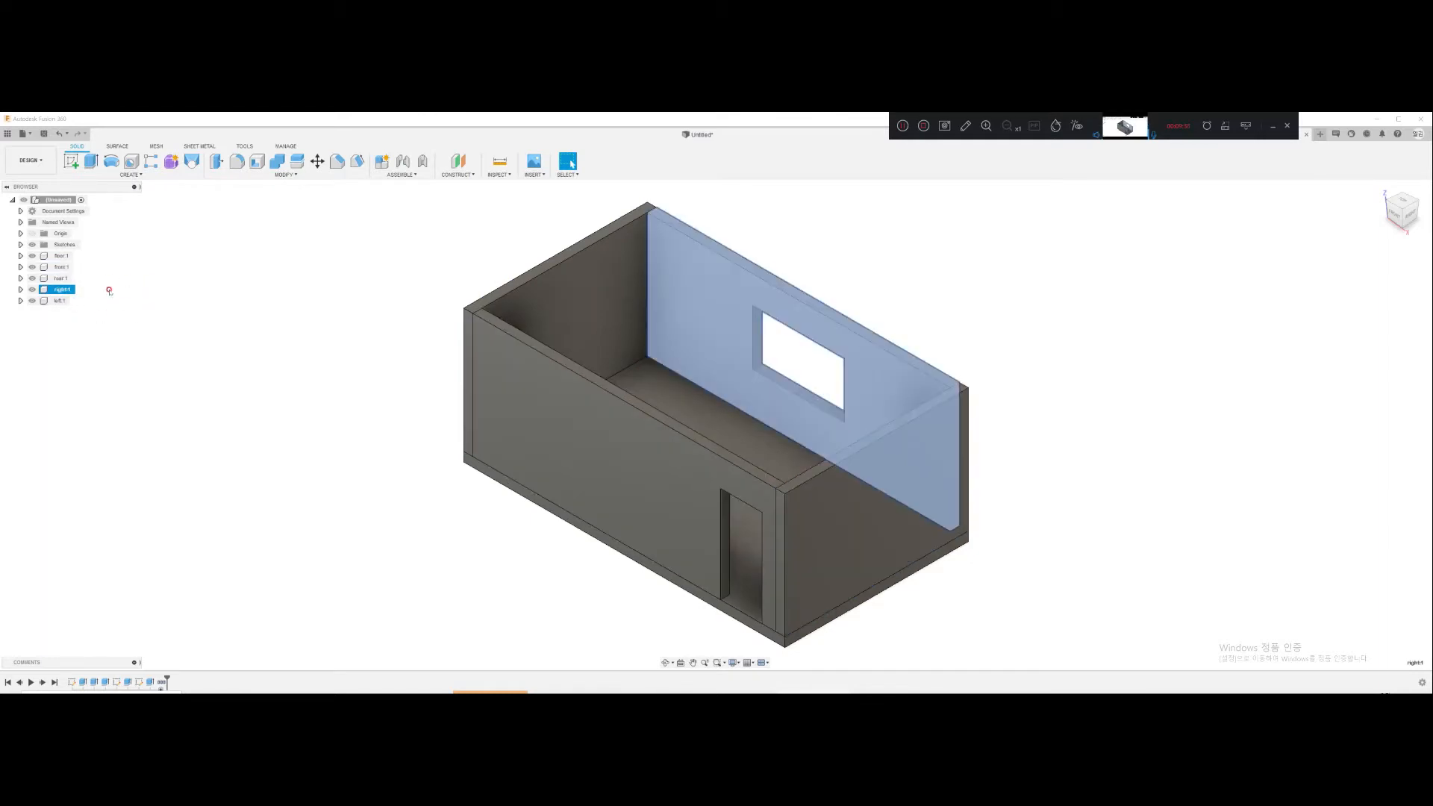
{"action": "left_click", "coordinate": [177, 305]}
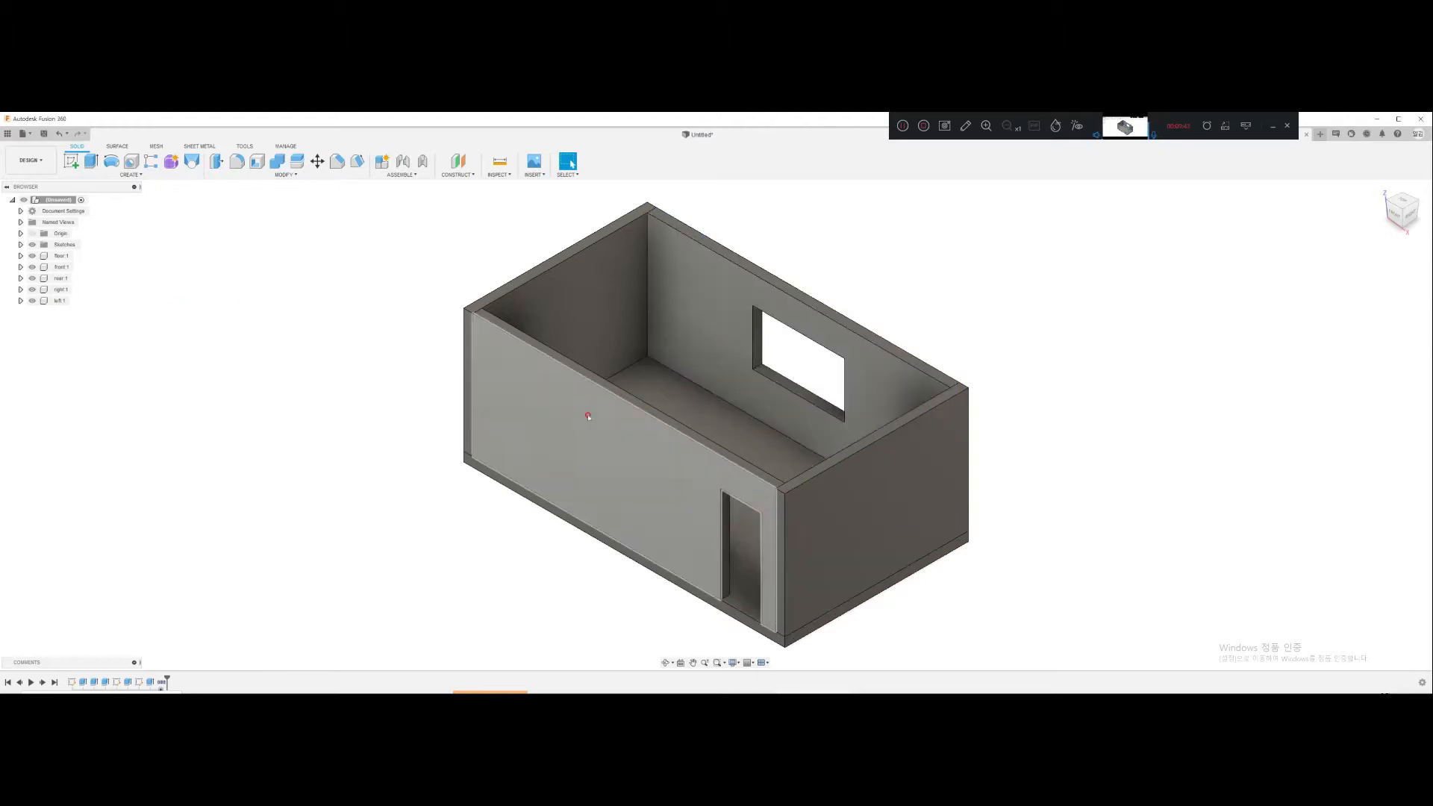
{"action": "scroll", "coordinate": [653, 423], "scroll_direction": "down", "scroll_amount": 1}
{"action": "middle_click_drag", "start_coordinate": [700, 429], "coordinate": [668, 464]}
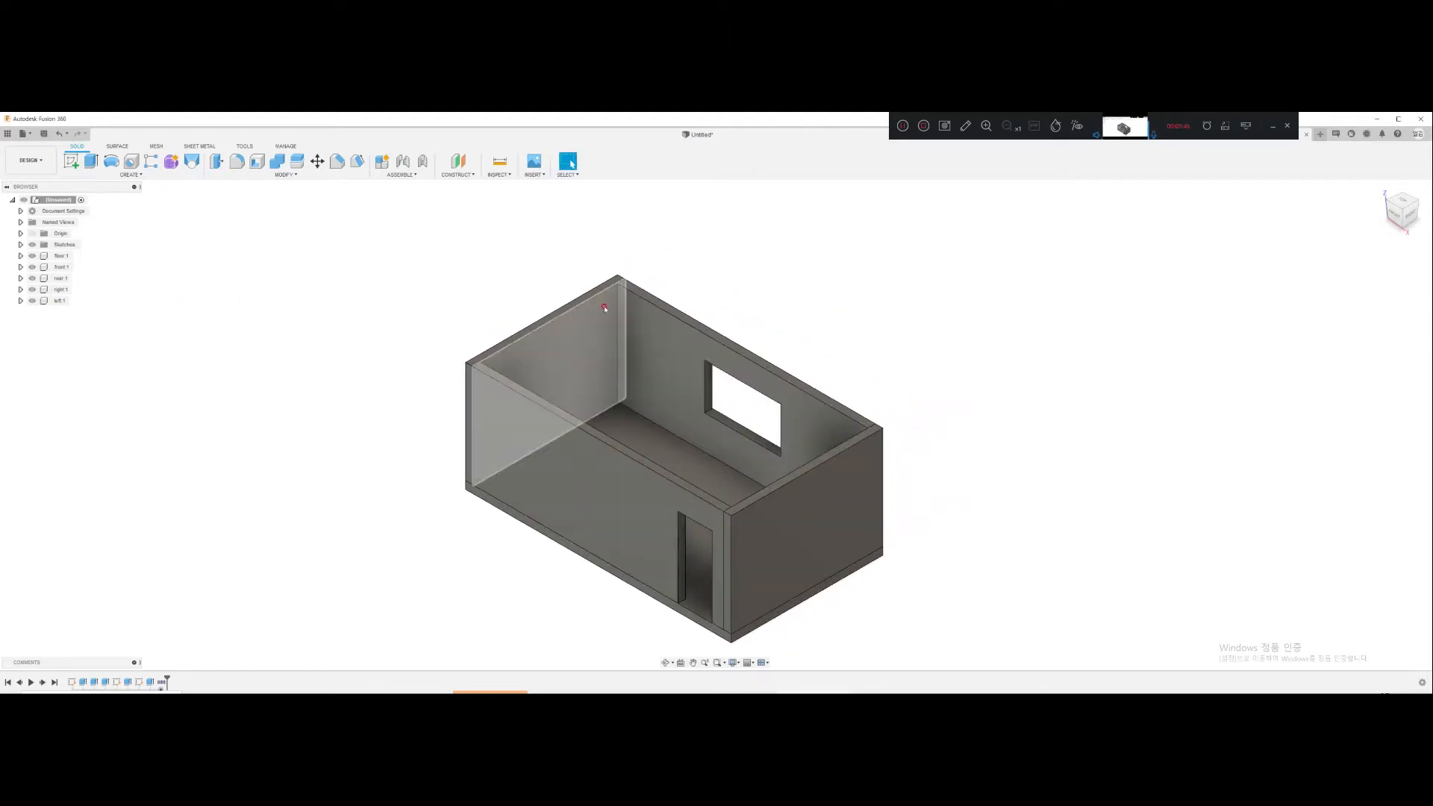
{"action": "left_click", "coordinate": [965, 125]}
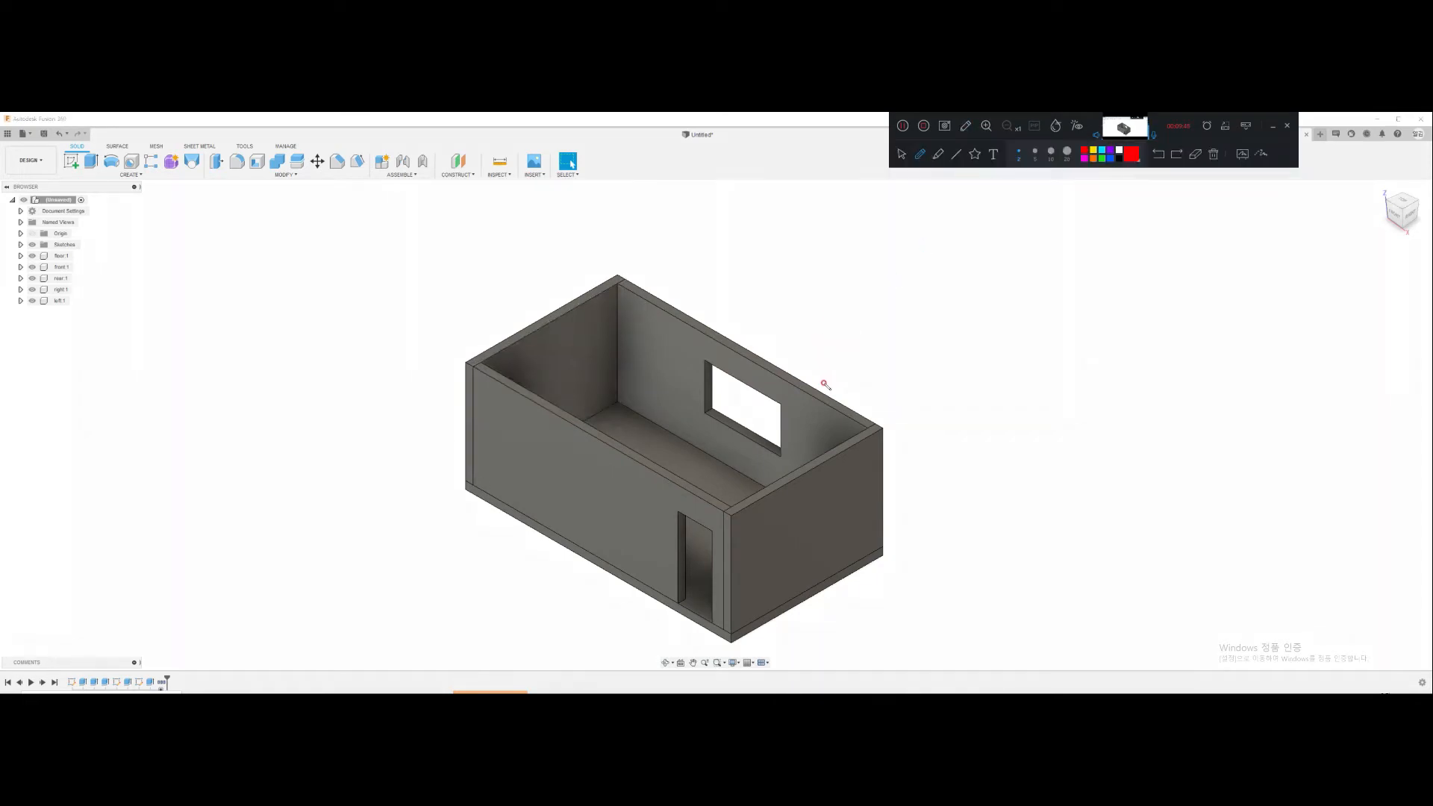
{"action": "mouse_move", "coordinate": [819, 434]}
{"action": "left_mouse_down"}
{"action": "mouse_move", "coordinate": [517, 332]}
{"action": "mouse_move", "coordinate": [851, 269]}
{"action": "mouse_move", "coordinate": [811, 435]}
{"action": "left_mouse_up"}
{"action": "mouse_move", "coordinate": [749, 616]}
{"action": "left_mouse_down"}
{"action": "mouse_move", "coordinate": [586, 611]}
{"action": "mouse_move", "coordinate": [712, 430]}
{"action": "mouse_move", "coordinate": [725, 632]}
{"action": "left_mouse_up"}
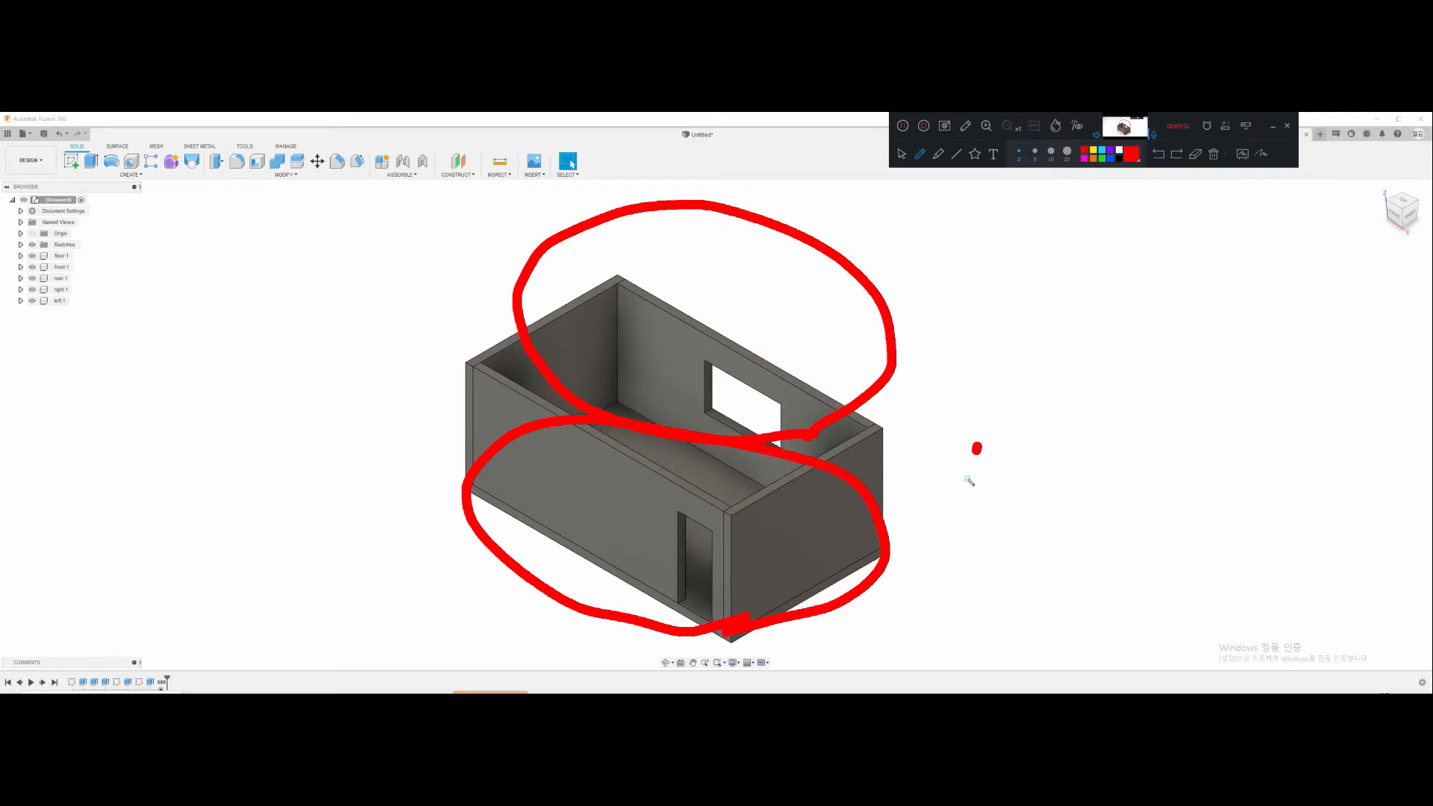
{"action": "left_click_drag", "start_coordinate": [977, 446], "coordinate": [930, 575]}
{"action": "mouse_move", "coordinate": [939, 285]}
{"action": "left_mouse_down"}
{"action": "mouse_move", "coordinate": [996, 356]}
{"action": "mouse_move", "coordinate": [1062, 371]}
{"action": "left_mouse_up"}
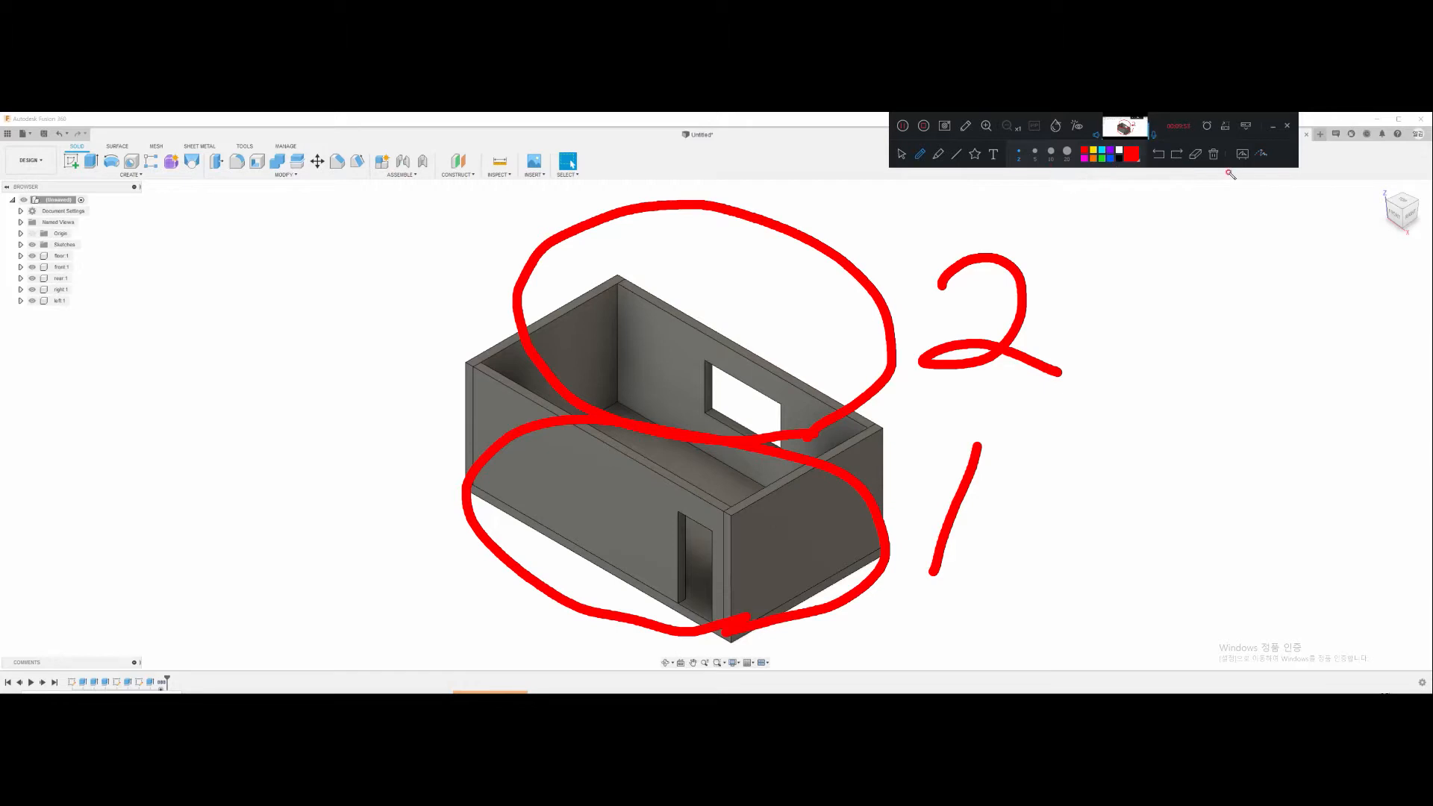
{"action": "left_click", "coordinate": [1213, 155]}
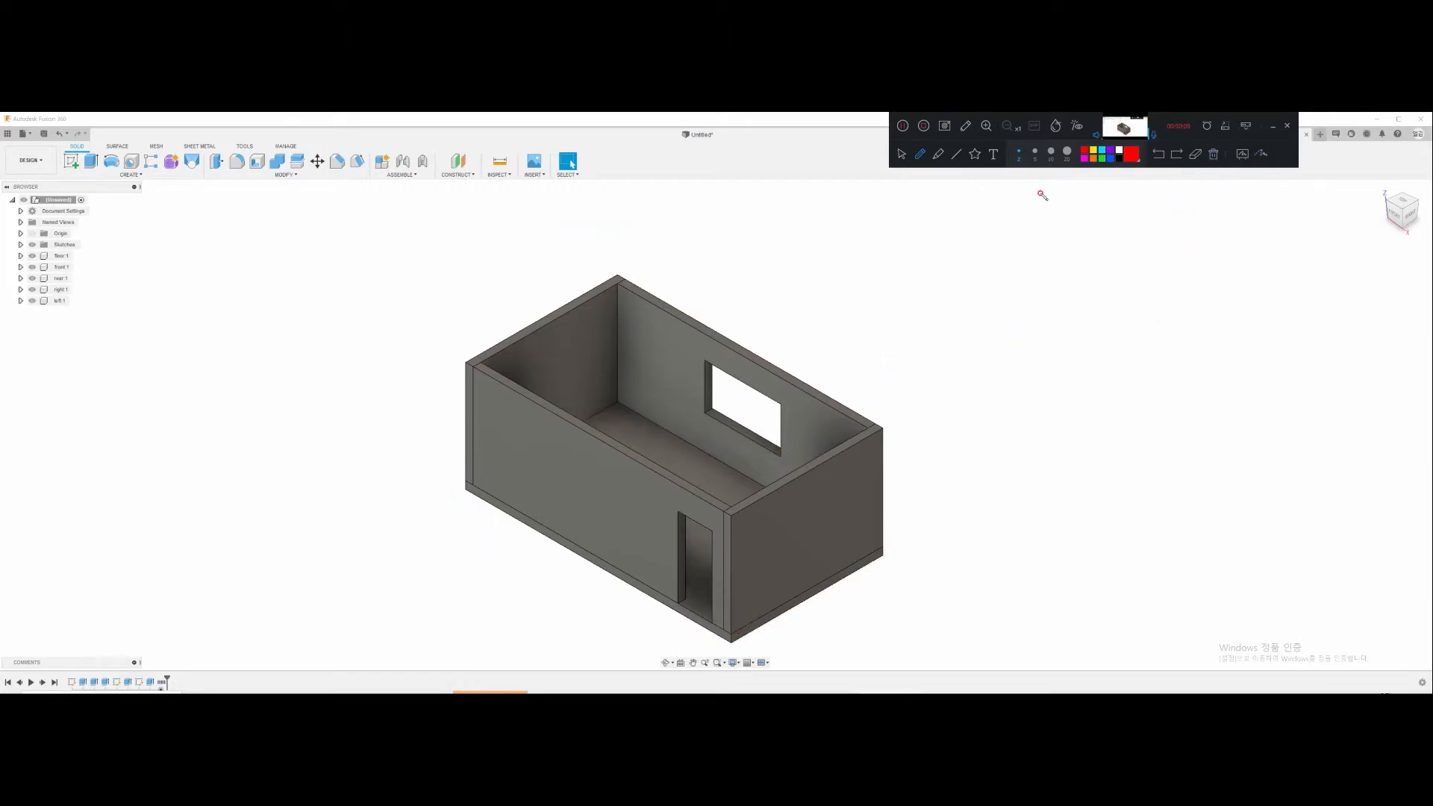
Step: Create an empty, active internal standard component under the root of the design
{"action": "left_click", "coordinate": [901, 158]}
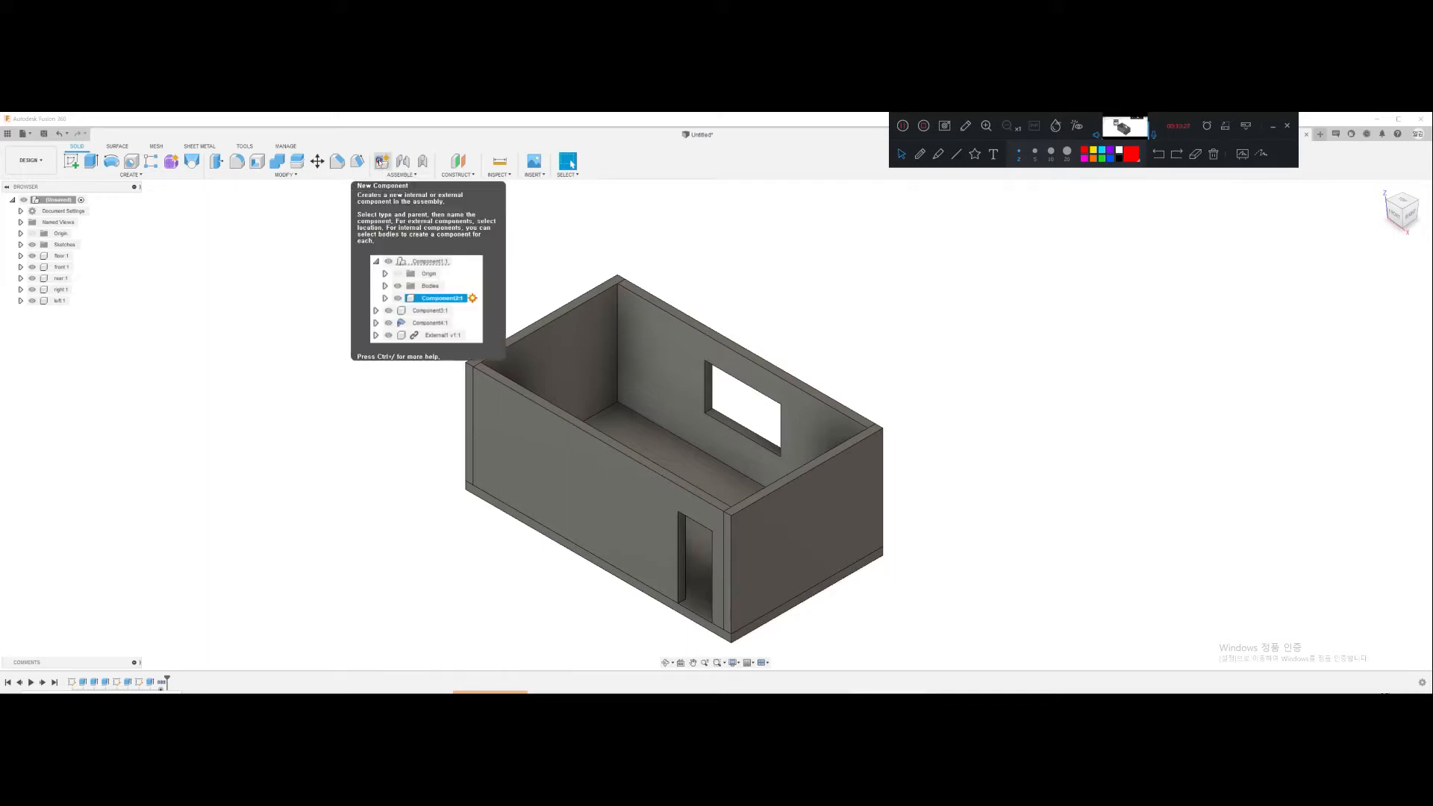
{"action": "left_click", "coordinate": [381, 162]}
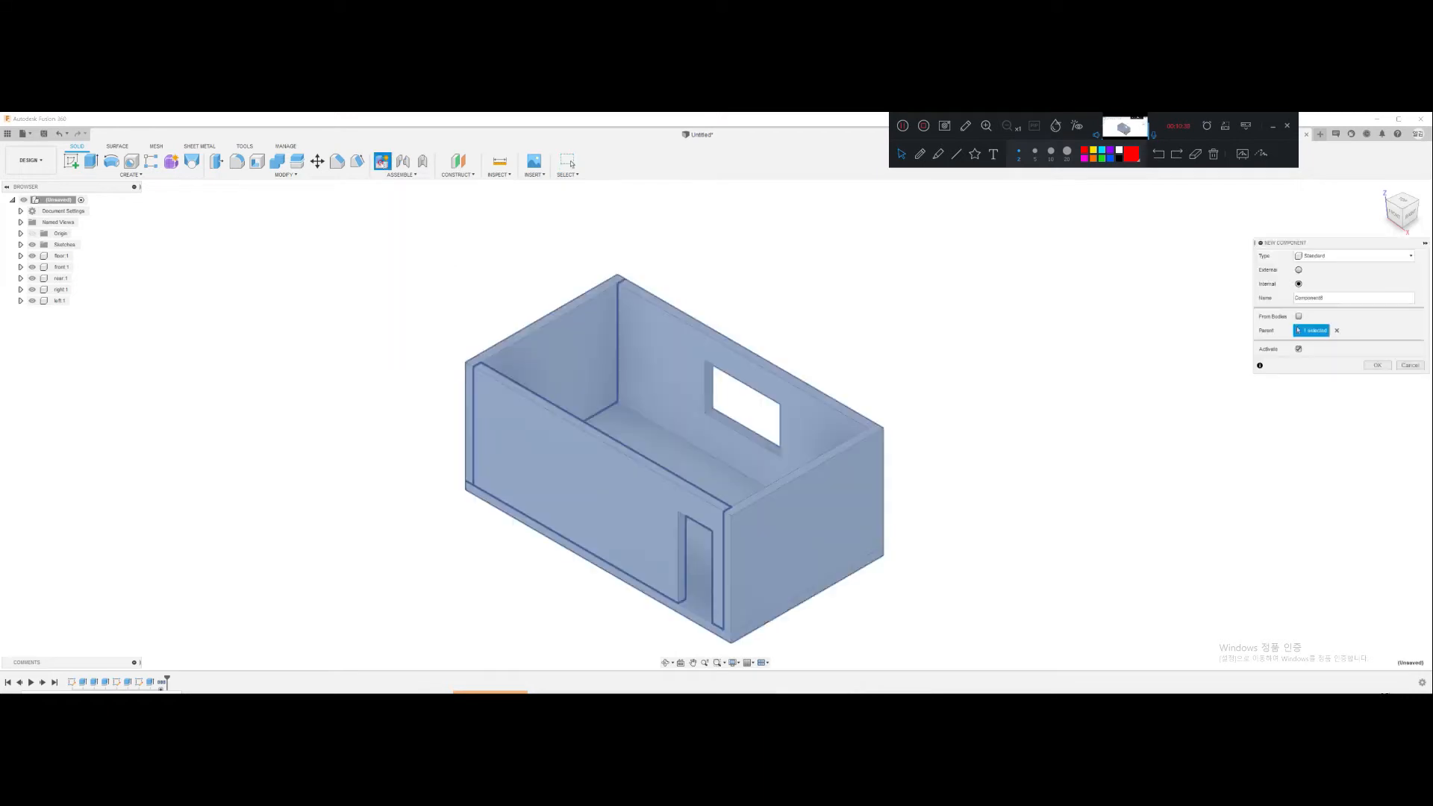
{"action": "left_click_drag", "start_coordinate": [1347, 242], "coordinate": [1314, 257]}
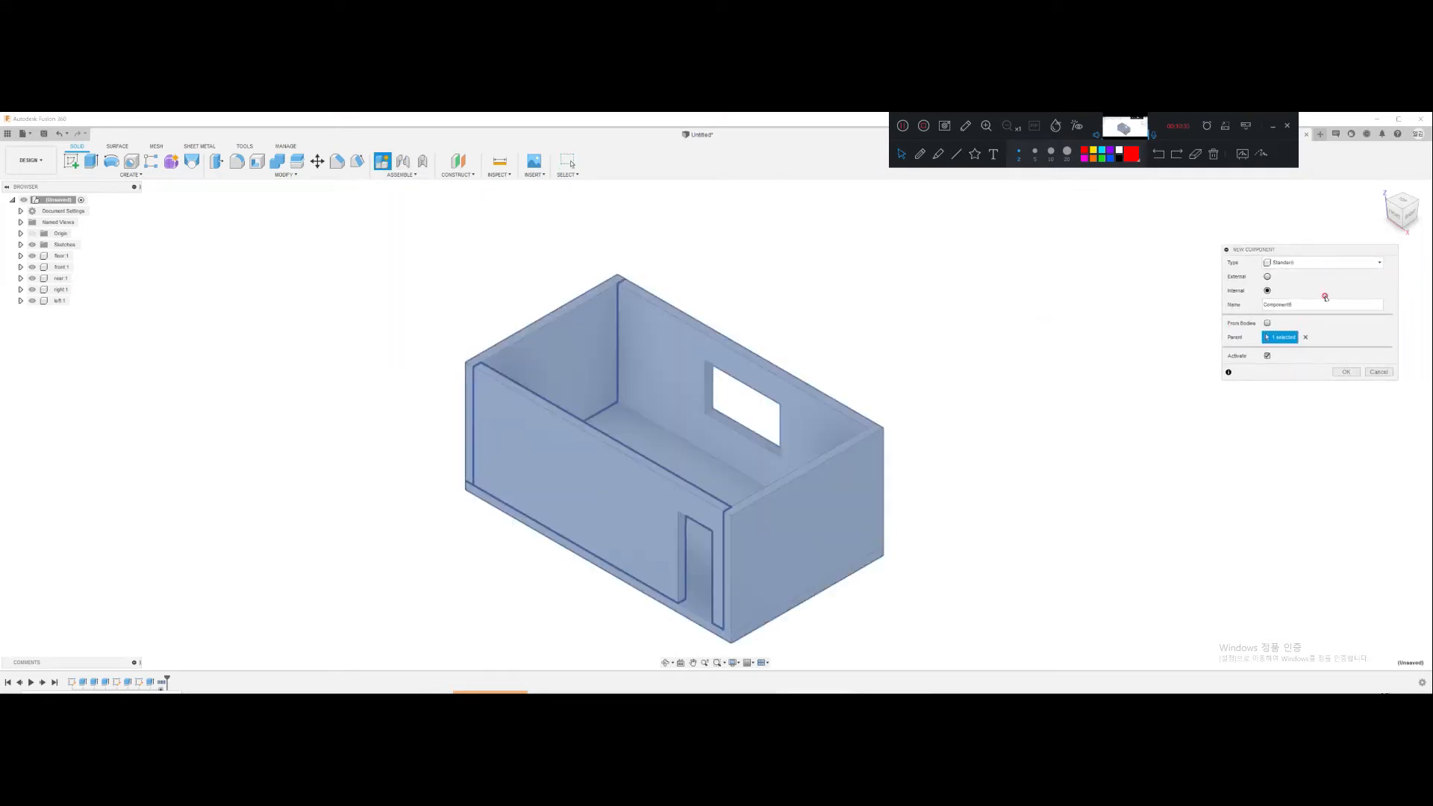
{"action": "left_click", "coordinate": [1346, 372]}
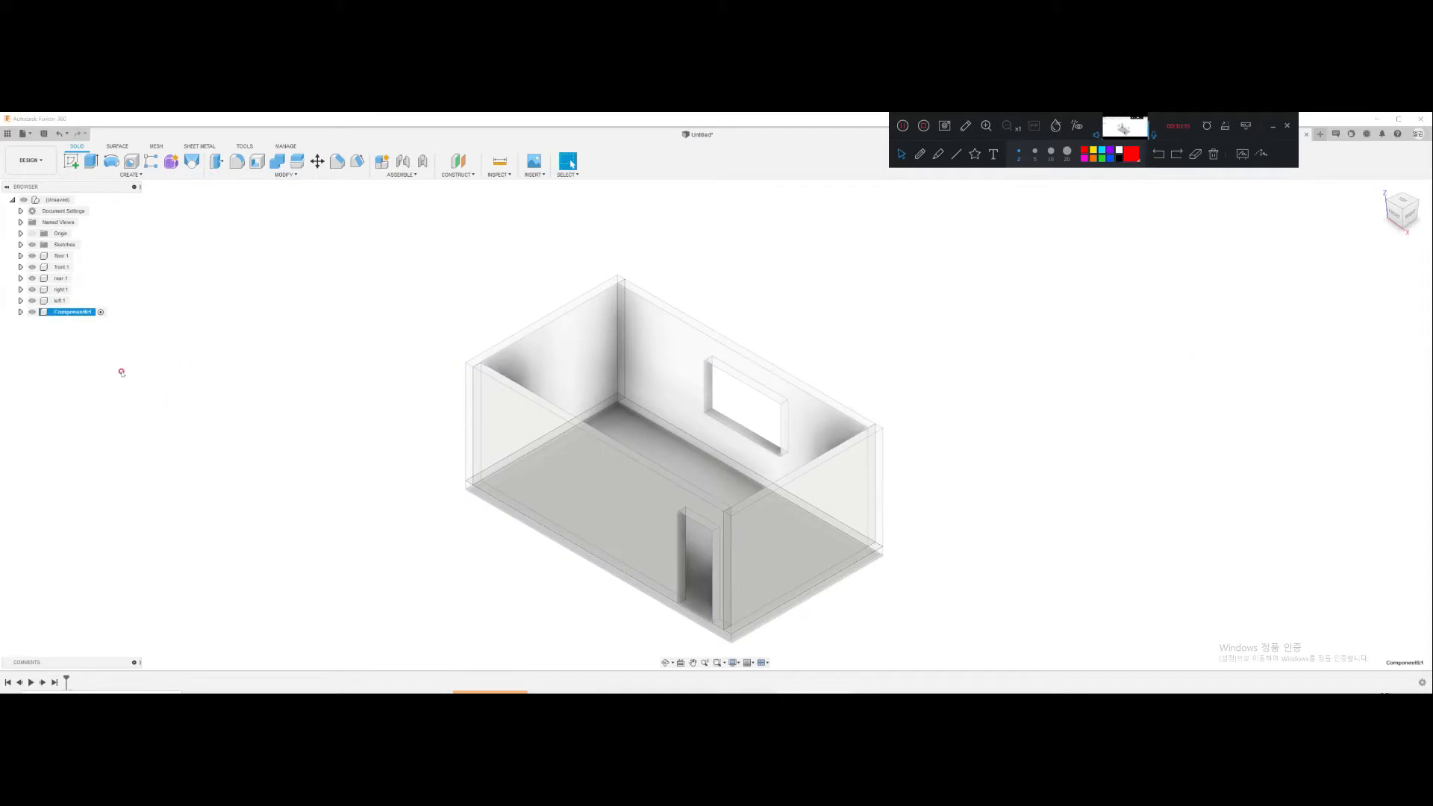
Step: Move the floor, front, rear, right and left components into the new empty component
{"action": "left_click", "coordinate": [113, 260]}
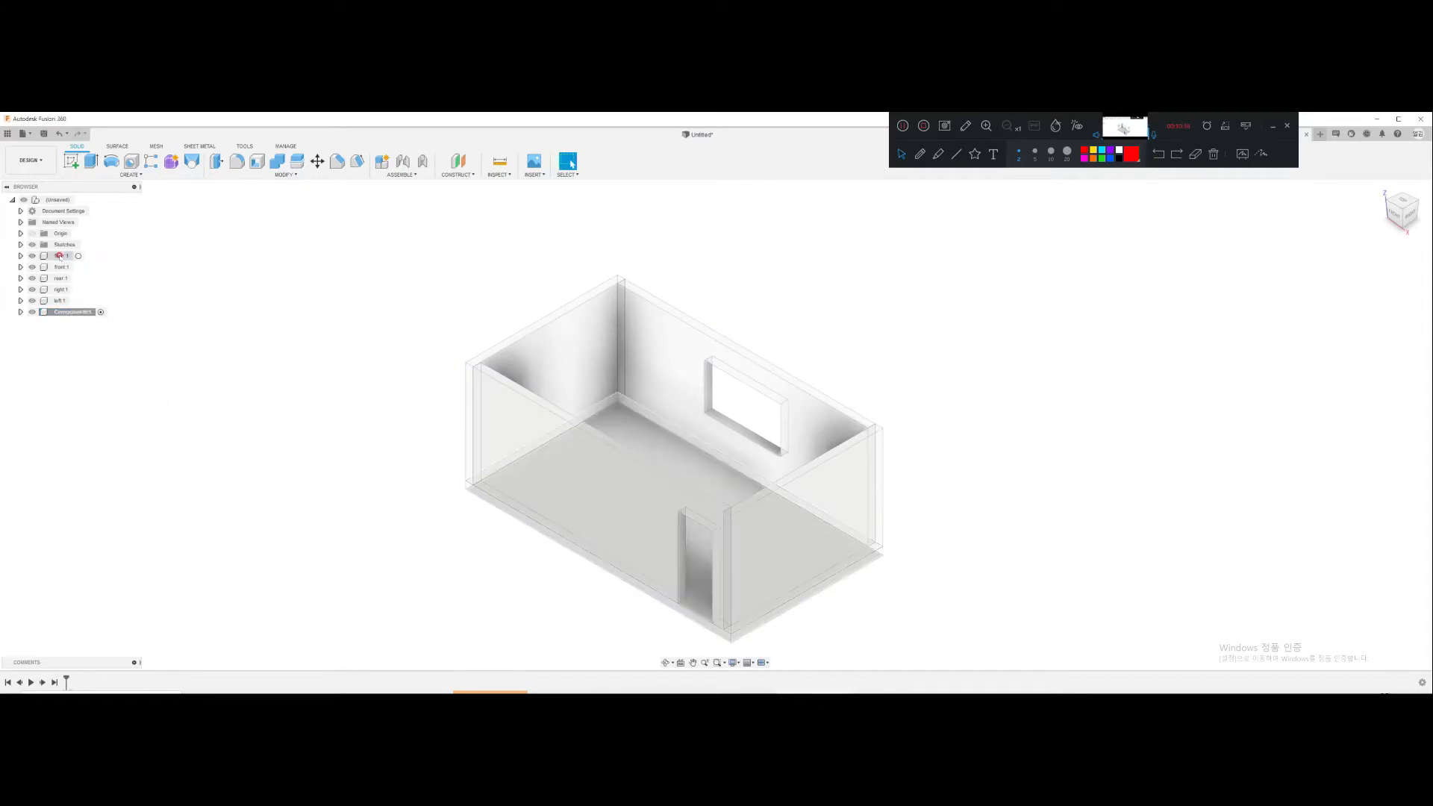
{"action": "left_click", "coordinate": [60, 300]}
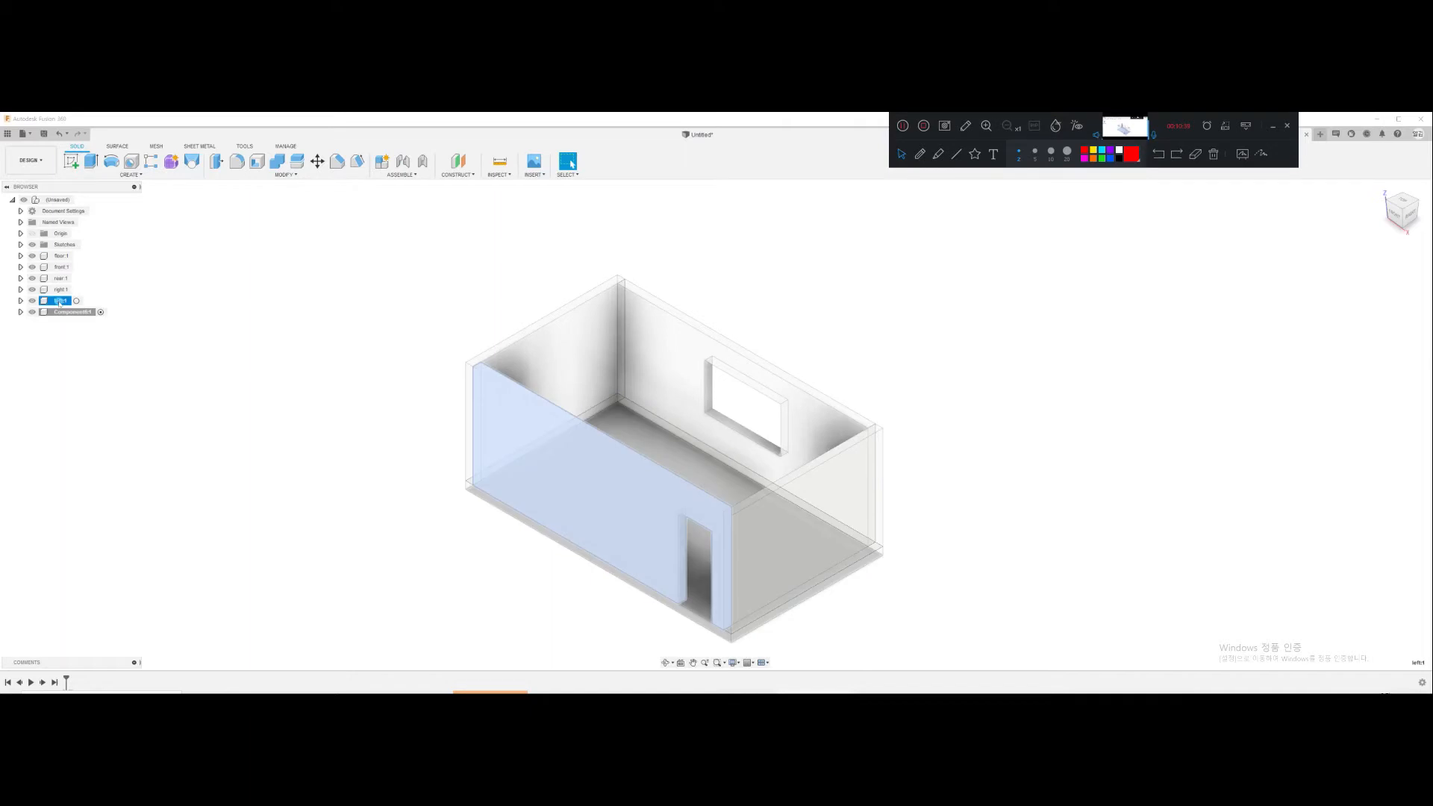
{"action": "left_click", "coordinate": [63, 257]}
{"action": "left_click", "coordinate": [60, 301], "text": "shift"}
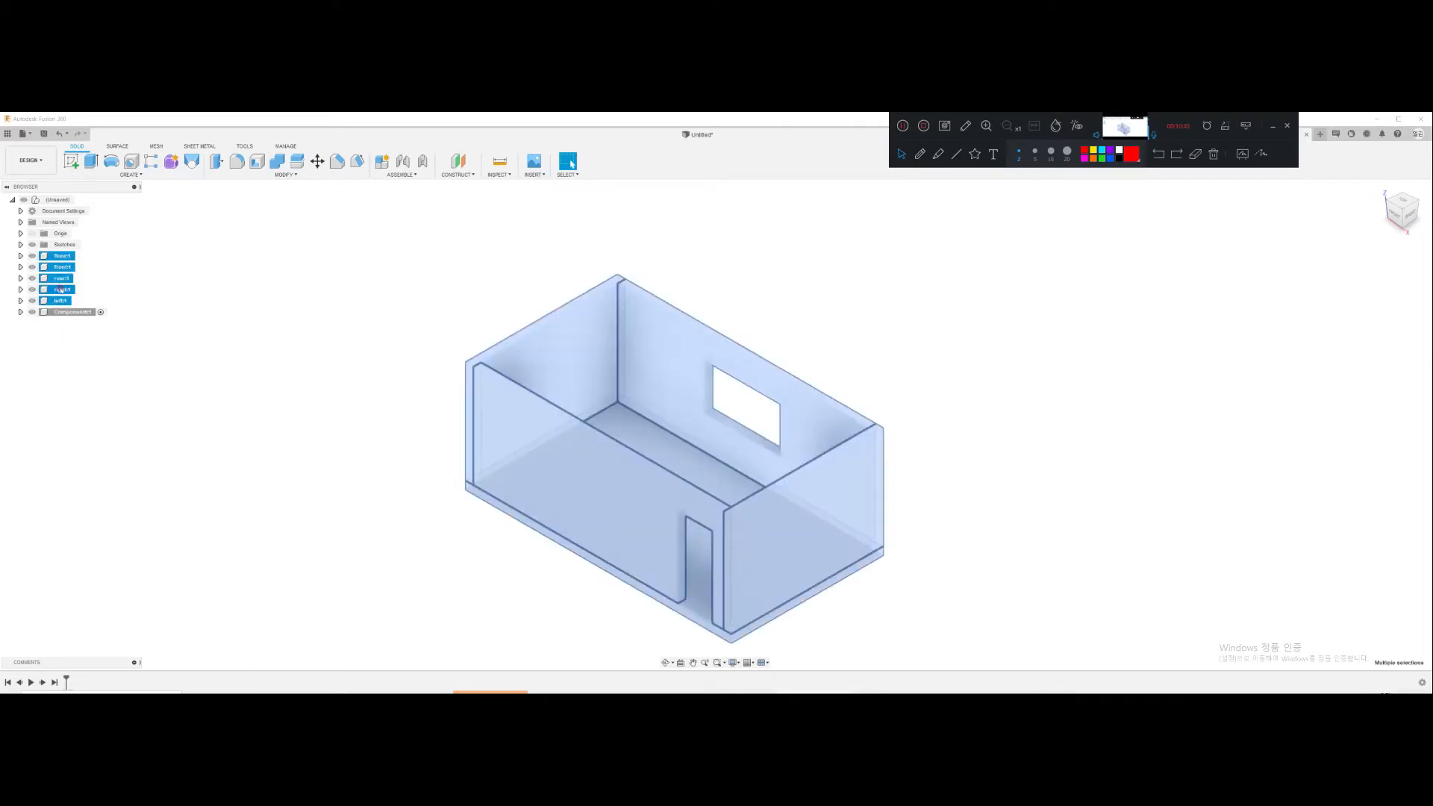
{"action": "mouse_move", "coordinate": [56, 301]}
{"action": "left_mouse_down"}
{"action": "mouse_move", "coordinate": [114, 310]}
{"action": "mouse_move", "coordinate": [67, 314]}
{"action": "left_mouse_up"}
Step: Rename the parent component that contains the floor and walls as 1
{"action": "left_click", "coordinate": [75, 257]}
{"action": "left_click", "coordinate": [75, 256]}
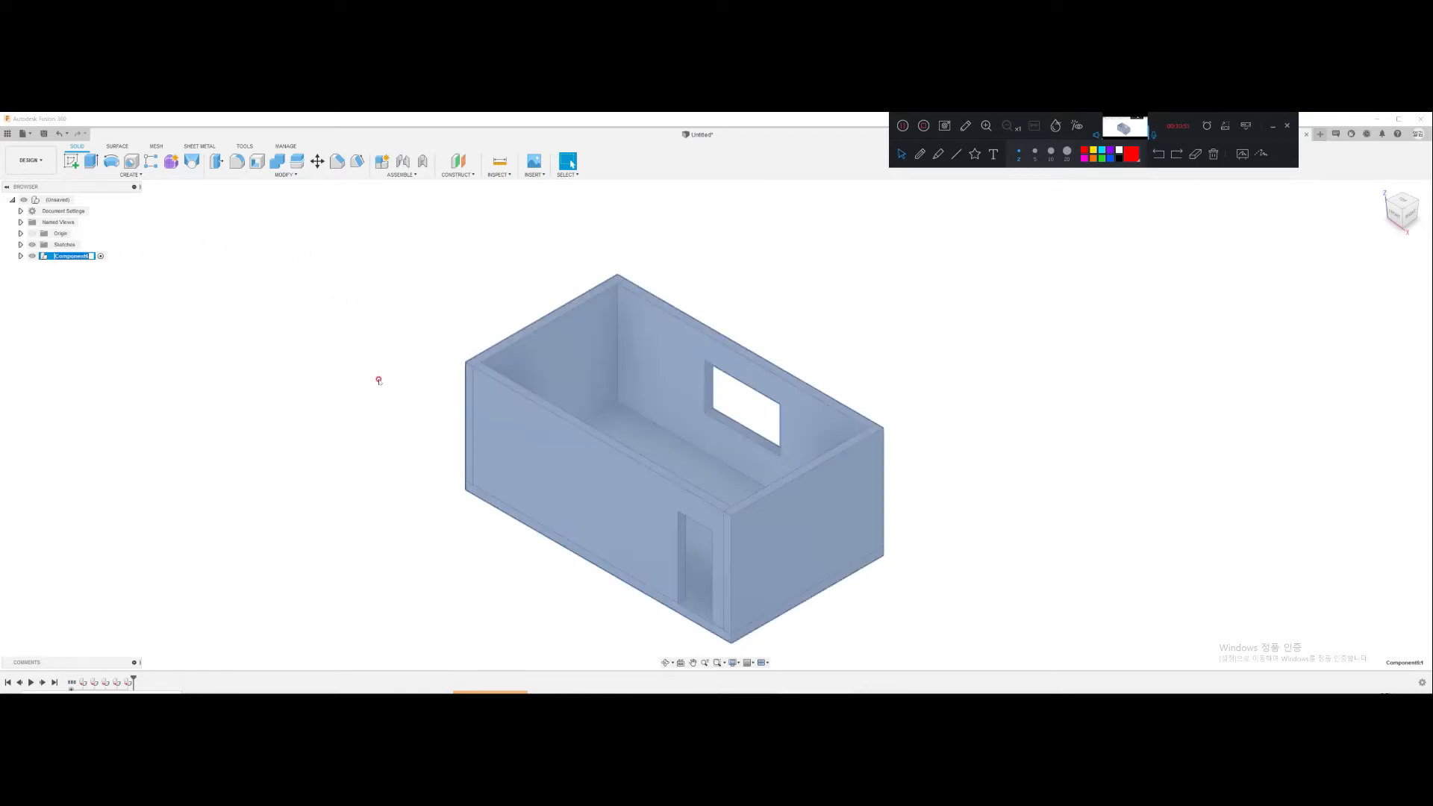
{"action": "type", "text": "1"}
{"action": "key", "text": "Return"}
{"action": "left_click", "coordinate": [175, 267]}
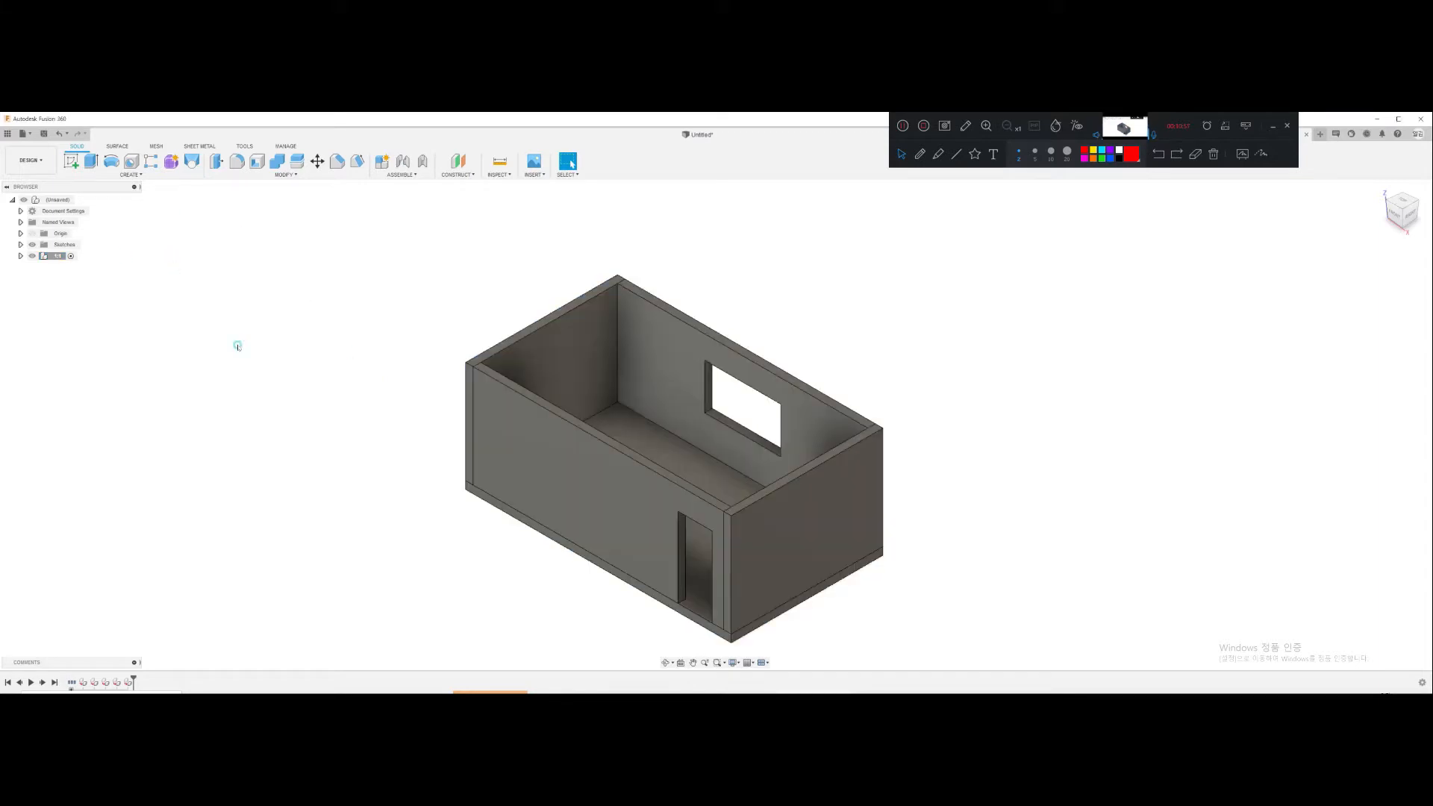
Step: Check the floor and wall components nested inside the renamed parent component
{"action": "left_click", "coordinate": [20, 255]}
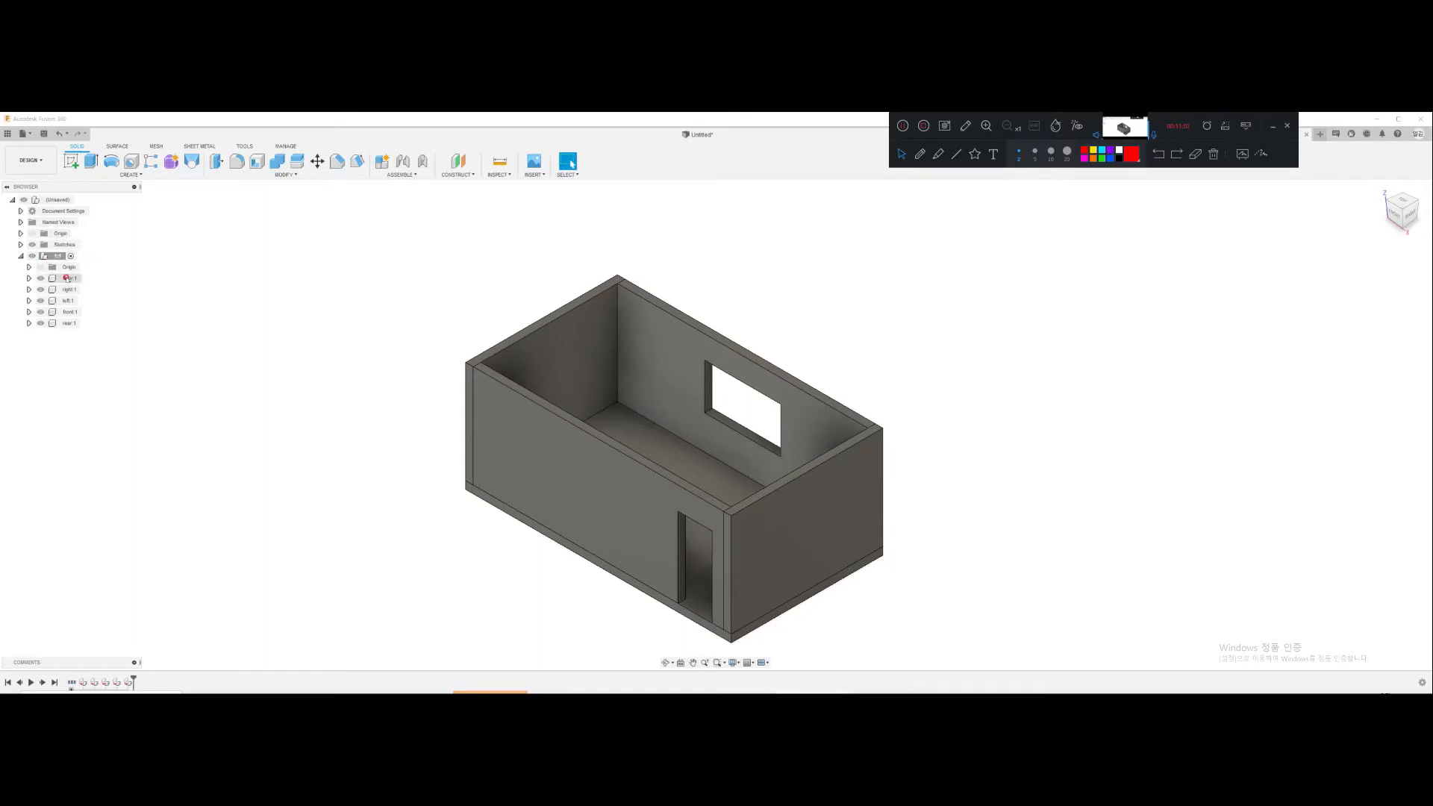
{"action": "left_click", "coordinate": [69, 312]}
{"action": "left_click", "coordinate": [65, 324]}
{"action": "left_click", "coordinate": [154, 288]}
{"action": "left_click", "coordinate": [20, 256]}
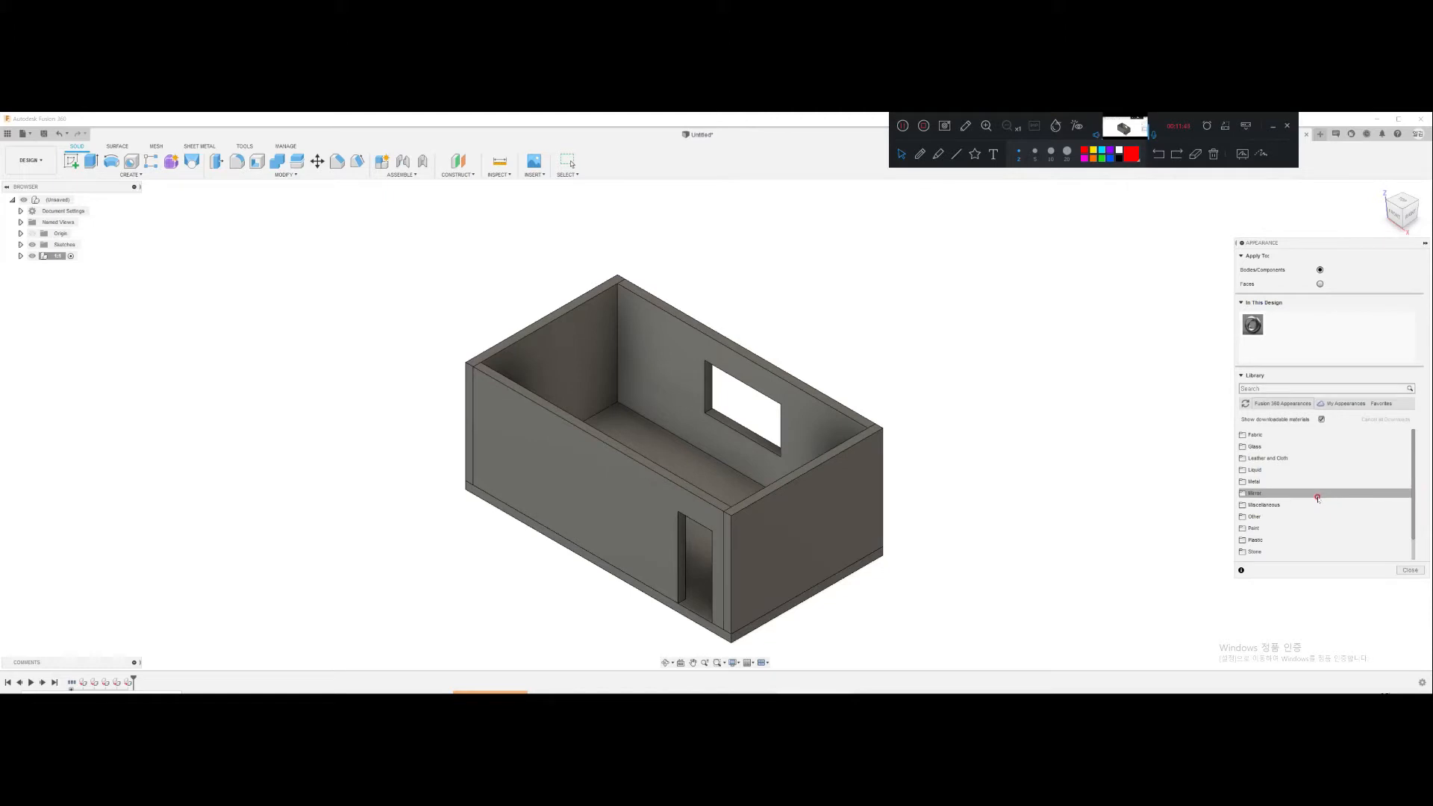
Step: Apply the Granite - Blue Pearl stone appearance to the floor slab
{"action": "scroll", "coordinate": [1290, 514], "scroll_direction": "down", "scroll_amount": 1}
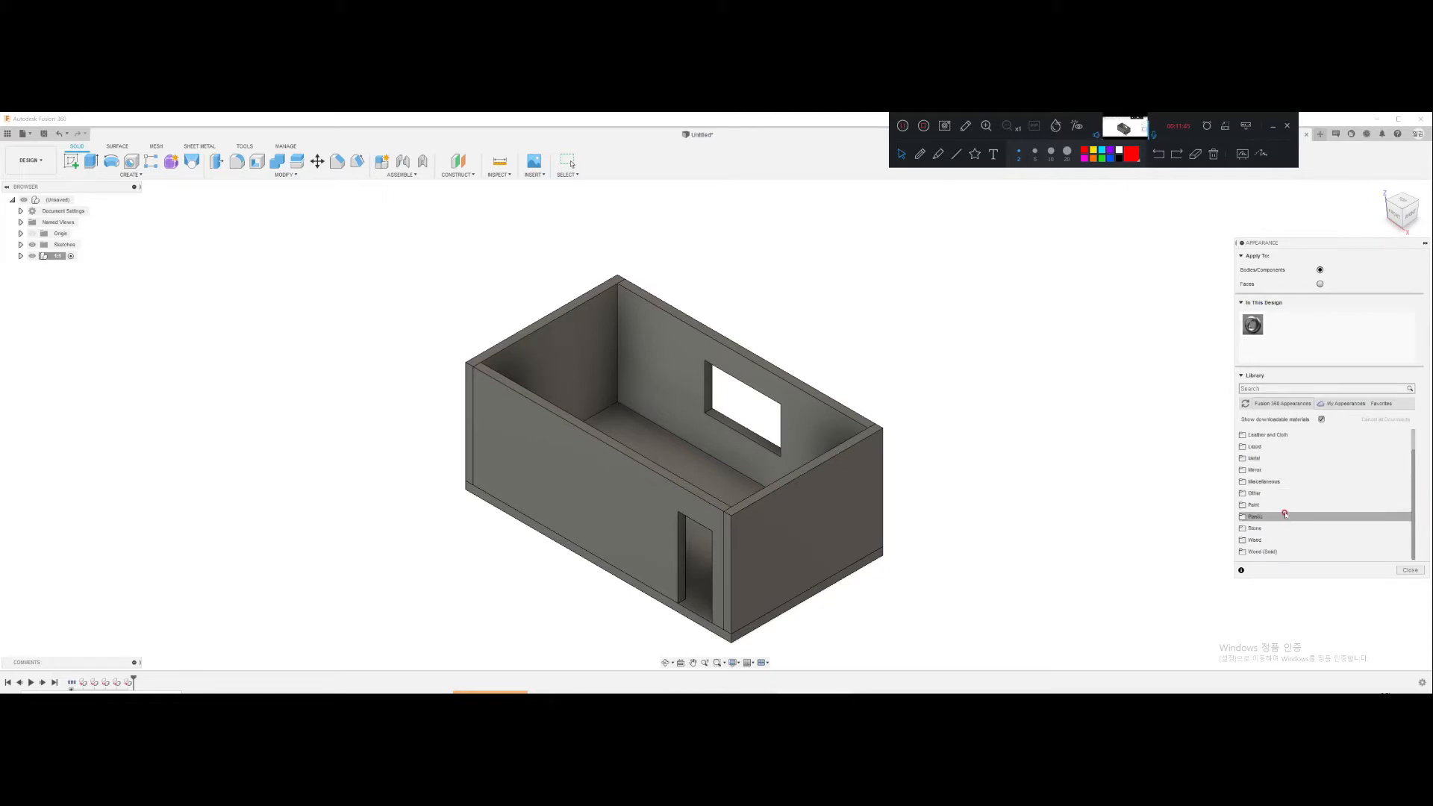
{"action": "left_click", "coordinate": [1252, 531]}
{"action": "scroll", "coordinate": [1286, 511], "scroll_direction": "down", "scroll_amount": 1}
{"action": "left_click", "coordinate": [1256, 528]}
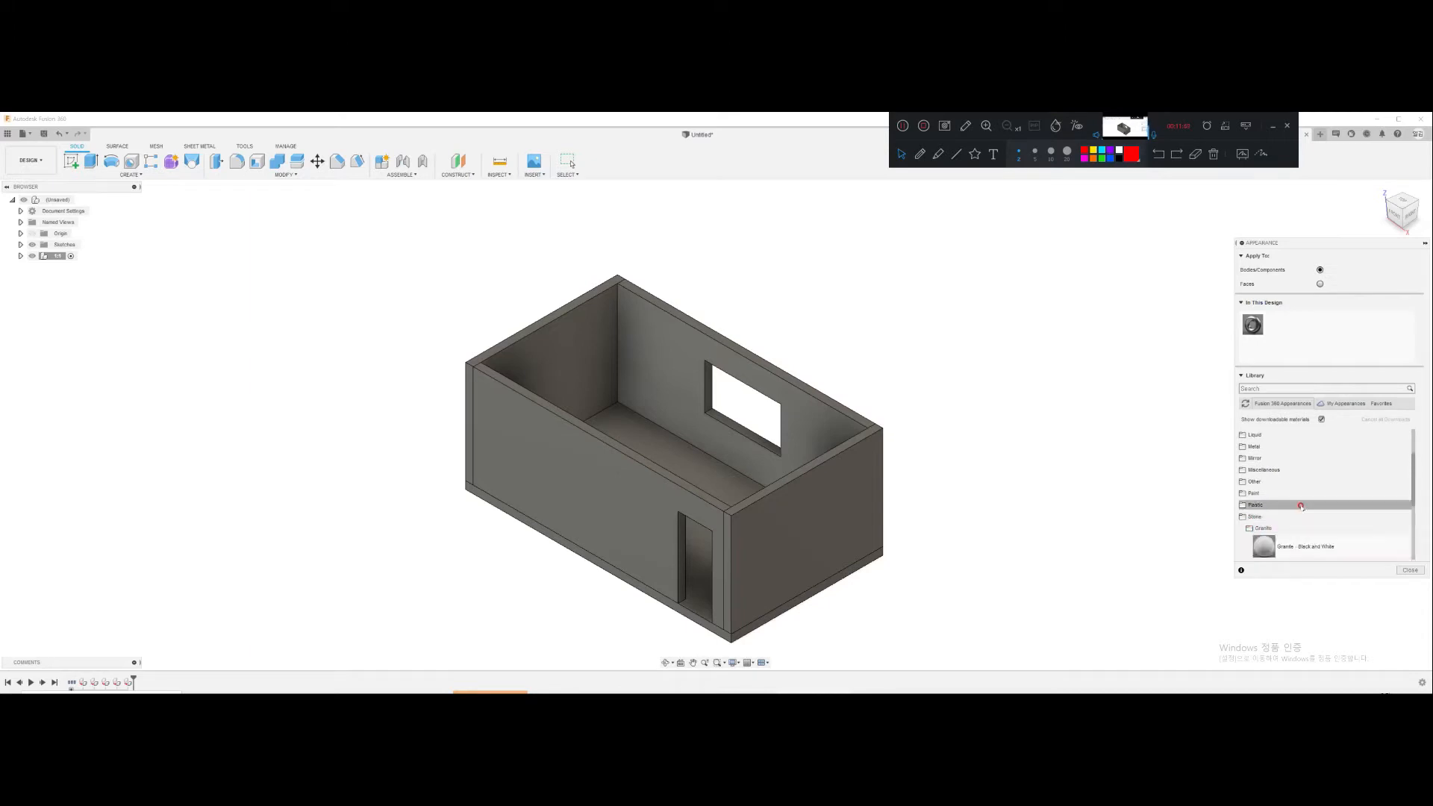
{"action": "scroll", "coordinate": [1302, 505], "scroll_direction": "down", "scroll_amount": 3}
{"action": "left_click_drag", "start_coordinate": [1291, 487], "coordinate": [668, 448]}
{"action": "middle_click_drag", "start_coordinate": [821, 474], "coordinate": [771, 470], "text": "shift"}
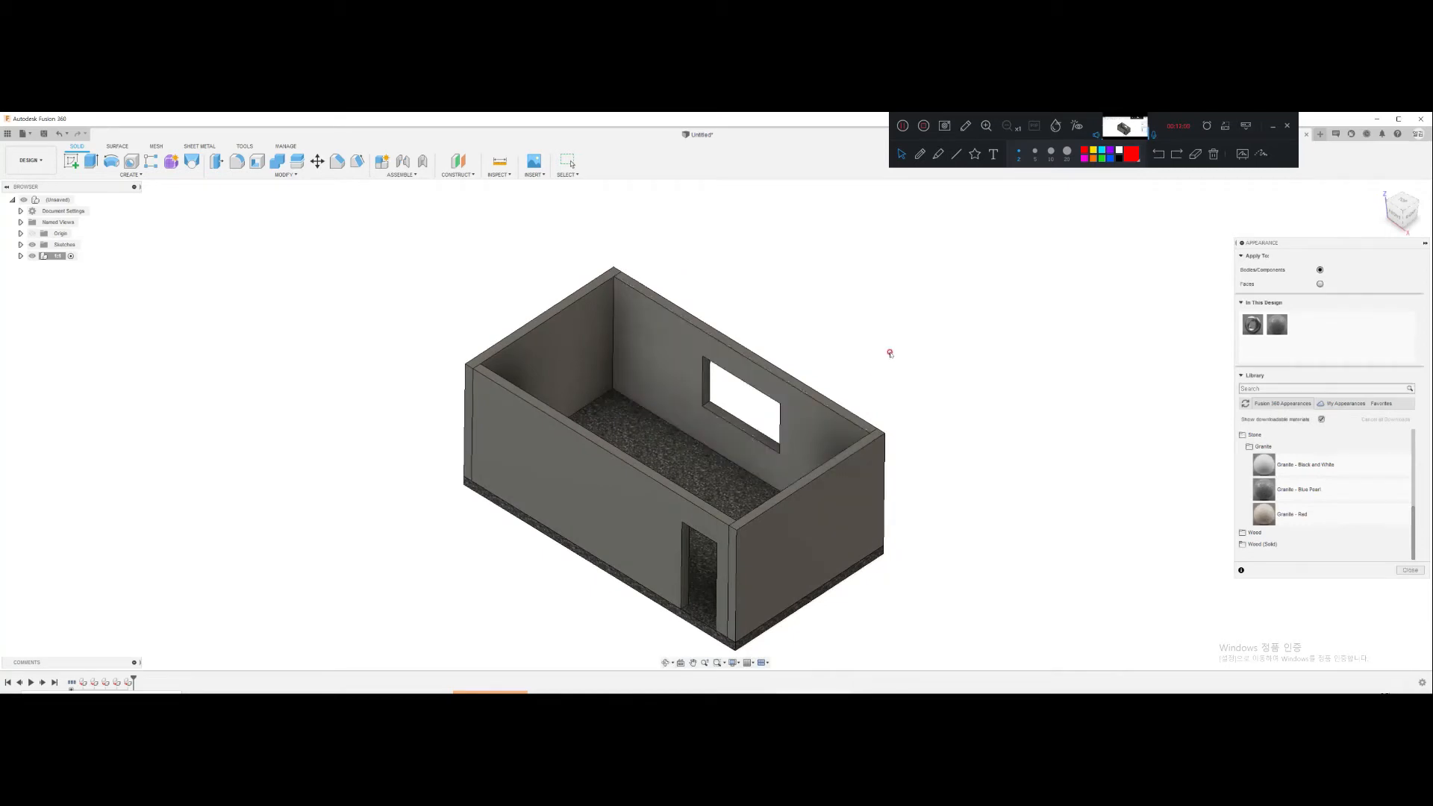
{"action": "left_click", "coordinate": [1319, 490]}
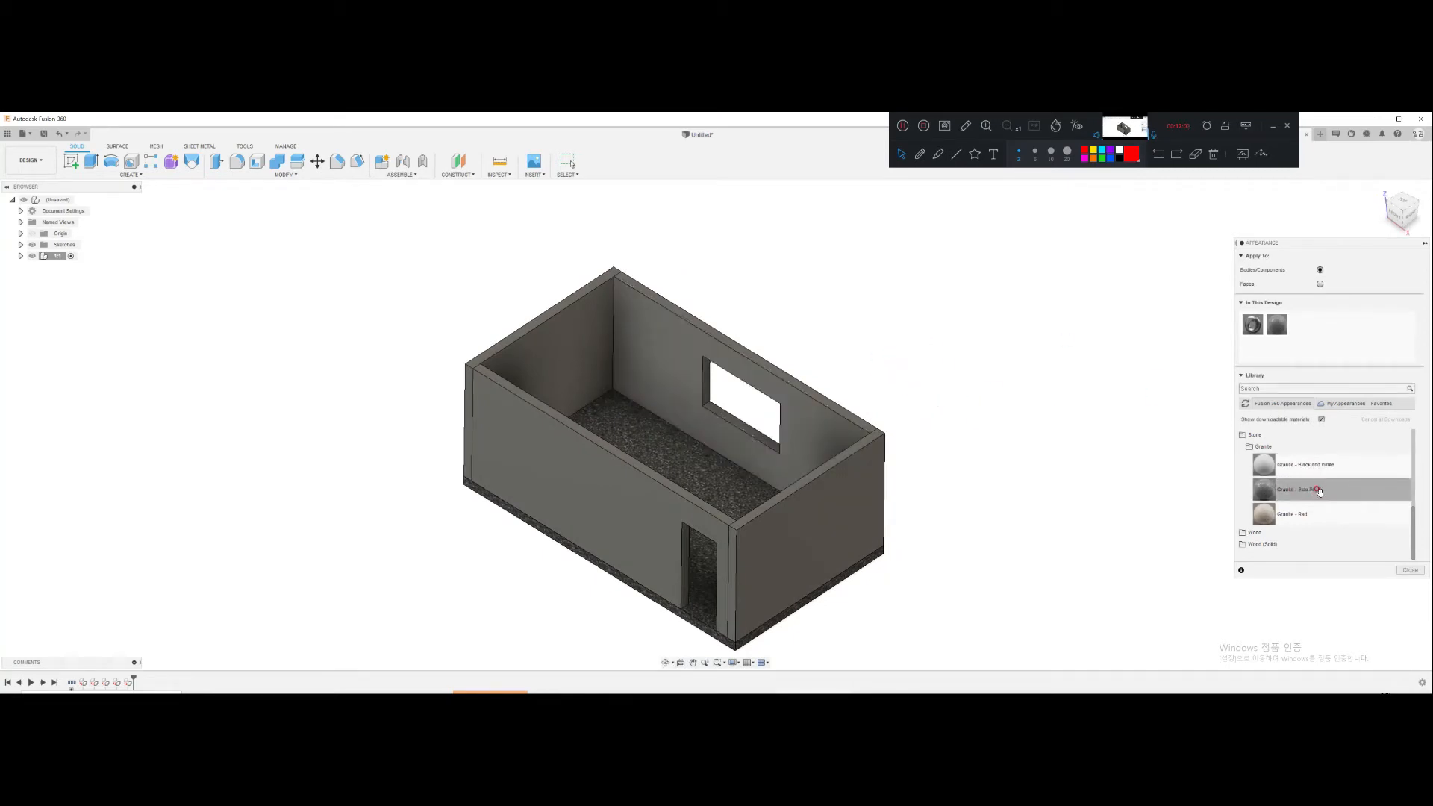
Step: Apply the Powder Coat - Rough (Grey) paint appearance to both short walls
{"action": "scroll", "coordinate": [1315, 485], "scroll_direction": "up", "scroll_amount": 3}
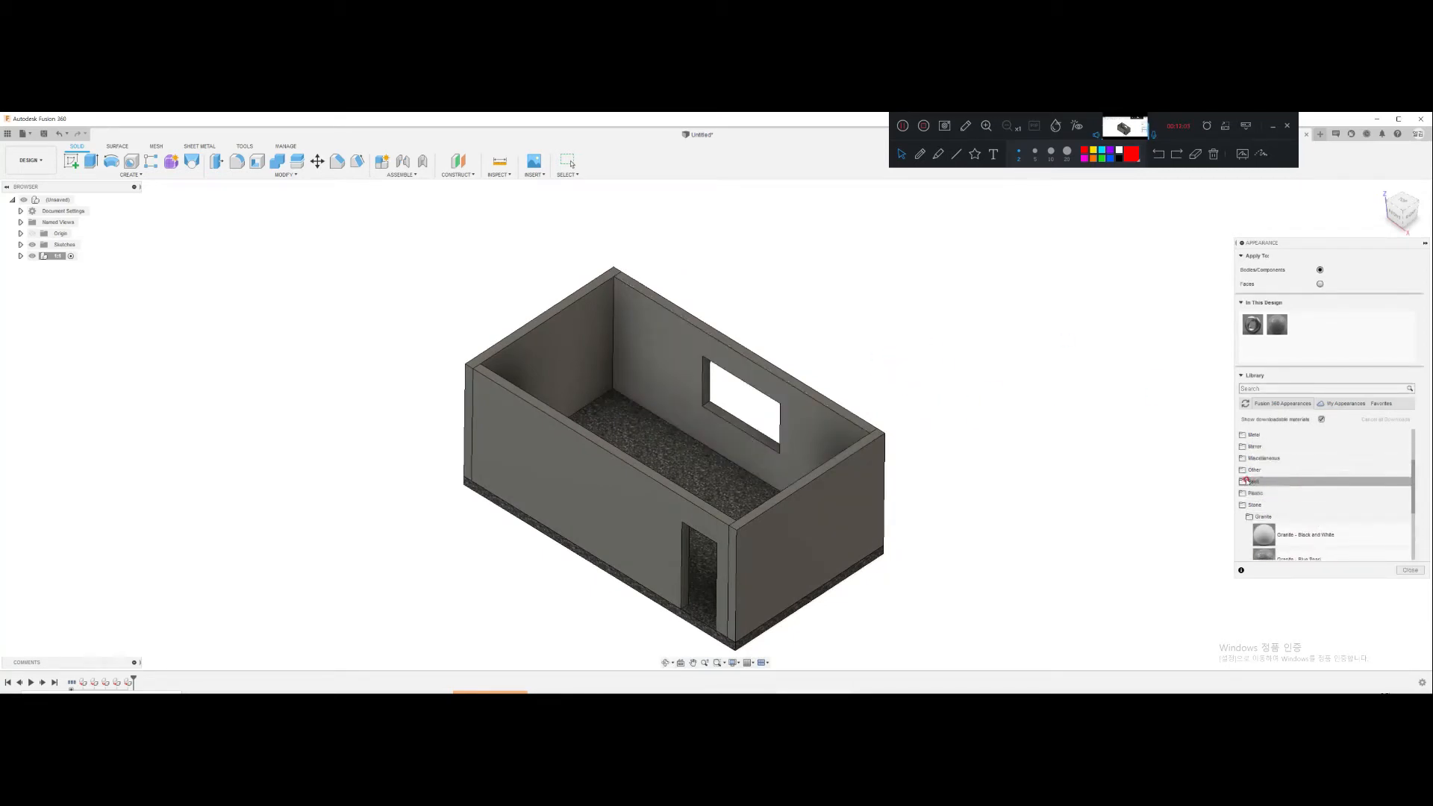
{"action": "left_click", "coordinate": [1246, 482]}
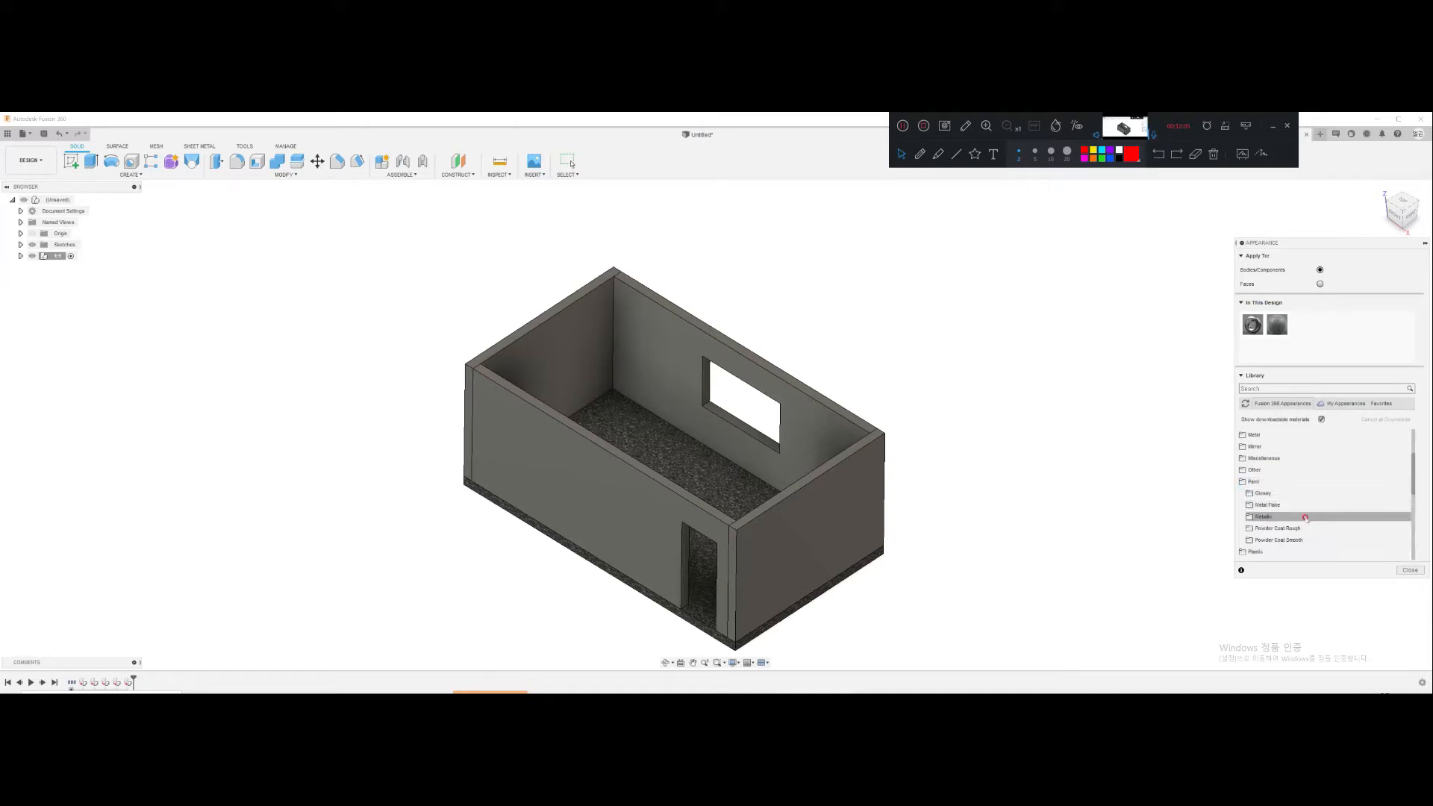
{"action": "left_click", "coordinate": [1255, 493]}
{"action": "scroll", "coordinate": [1252, 478], "scroll_direction": "down", "scroll_amount": 1}
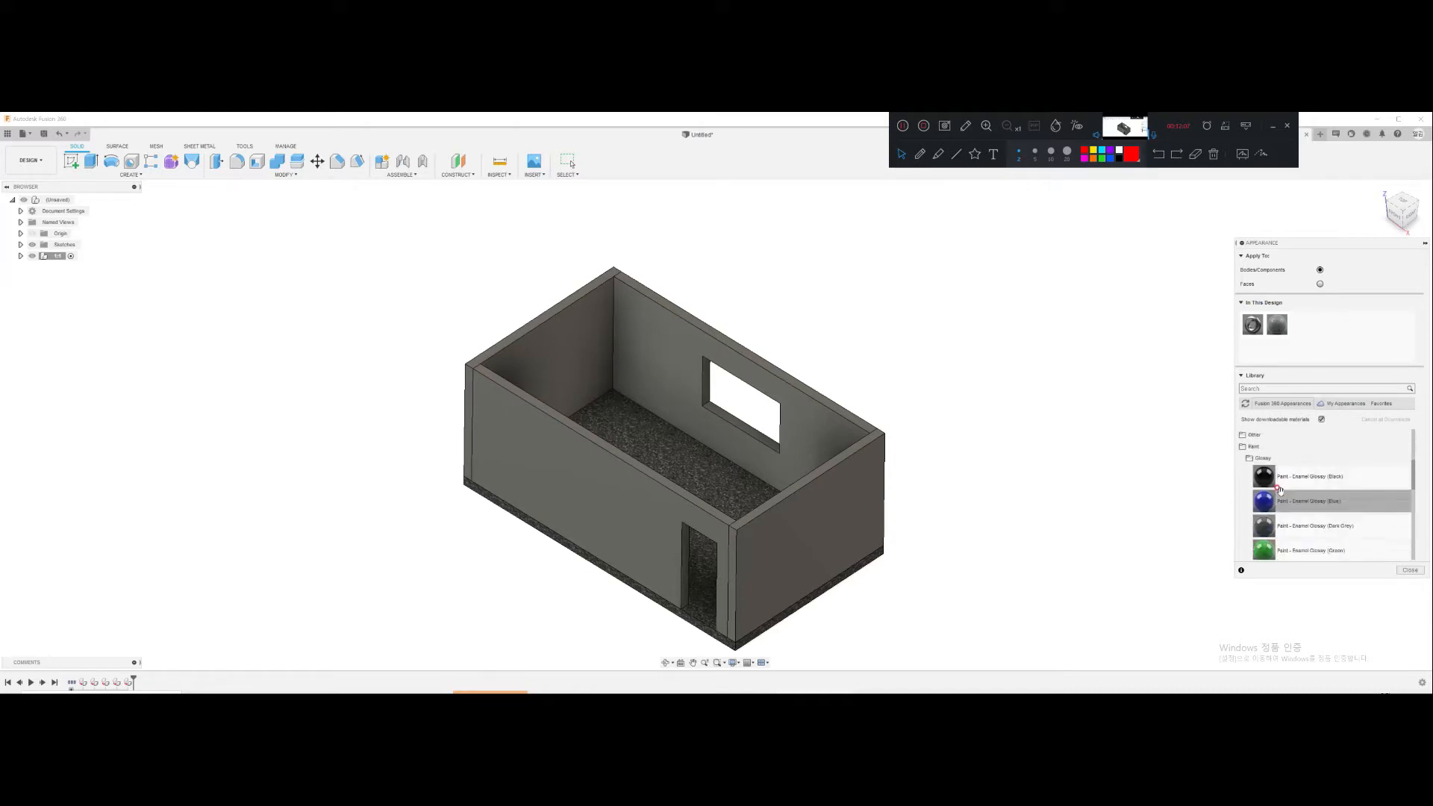
{"action": "left_click", "coordinate": [1249, 460]}
{"action": "scroll", "coordinate": [1358, 497], "scroll_direction": "up", "scroll_amount": 1}
{"action": "scroll", "coordinate": [1344, 512], "scroll_direction": "down", "scroll_amount": 2}
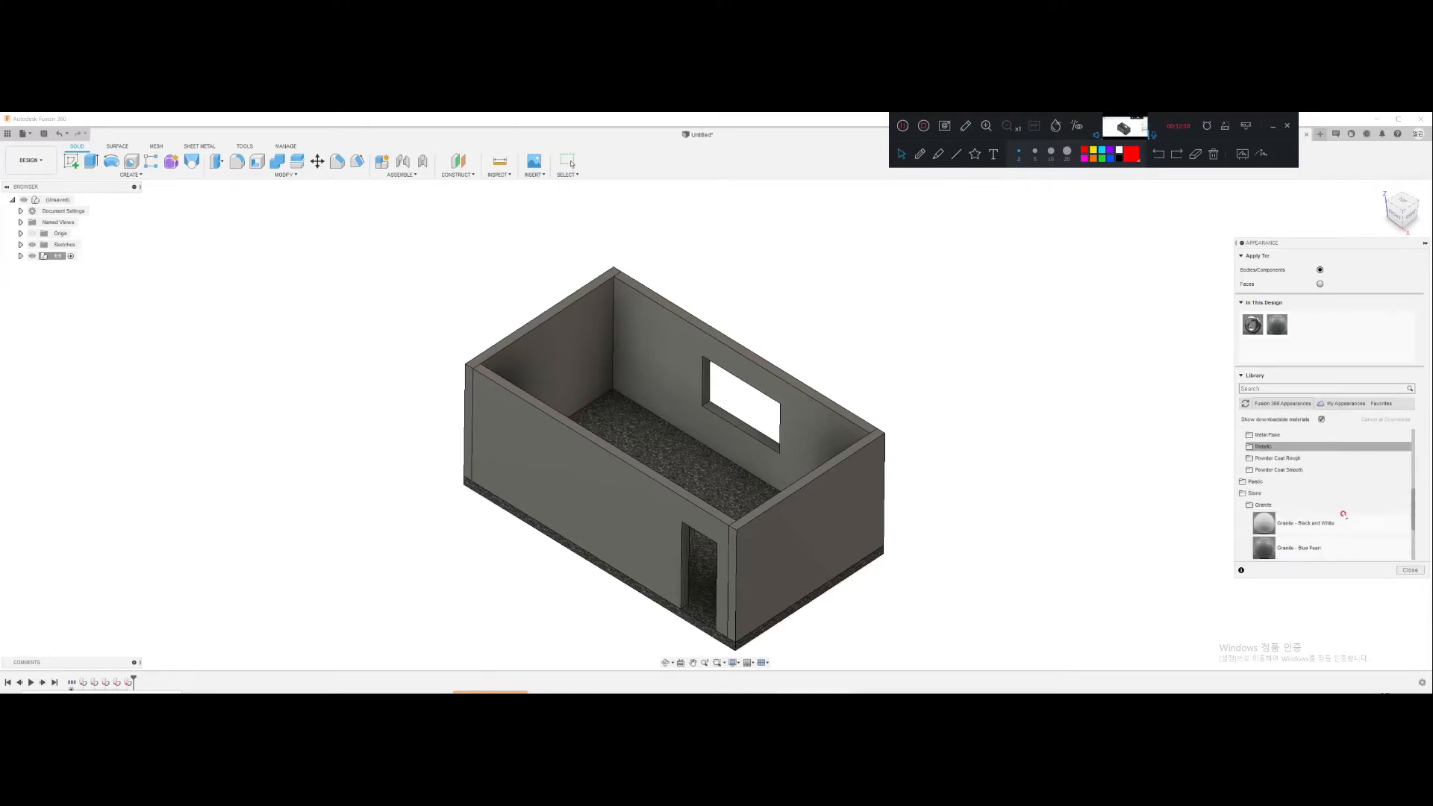
{"action": "scroll", "coordinate": [1343, 511], "scroll_direction": "up", "scroll_amount": 1}
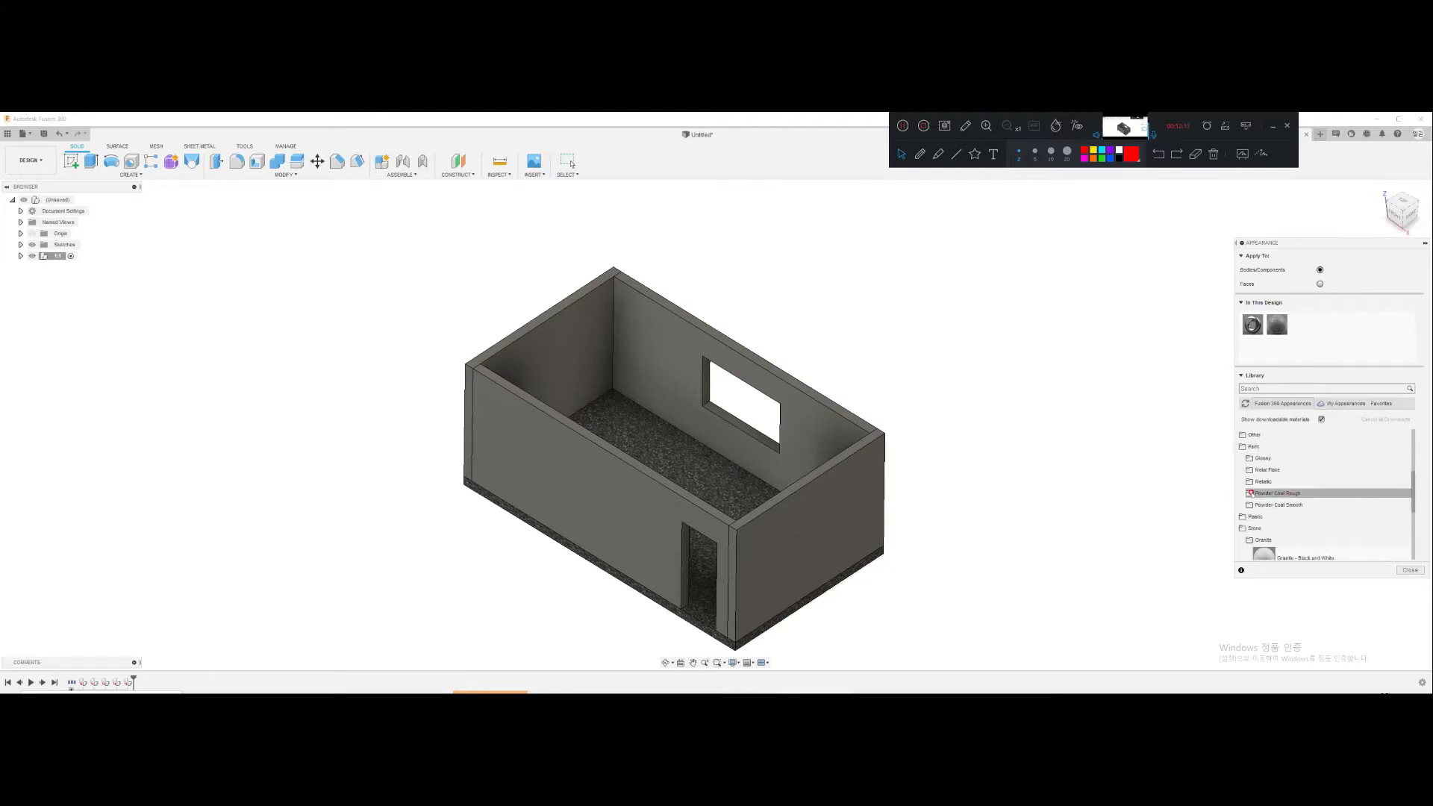
{"action": "left_click", "coordinate": [1250, 493]}
{"action": "scroll", "coordinate": [1310, 499], "scroll_direction": "down", "scroll_amount": 4}
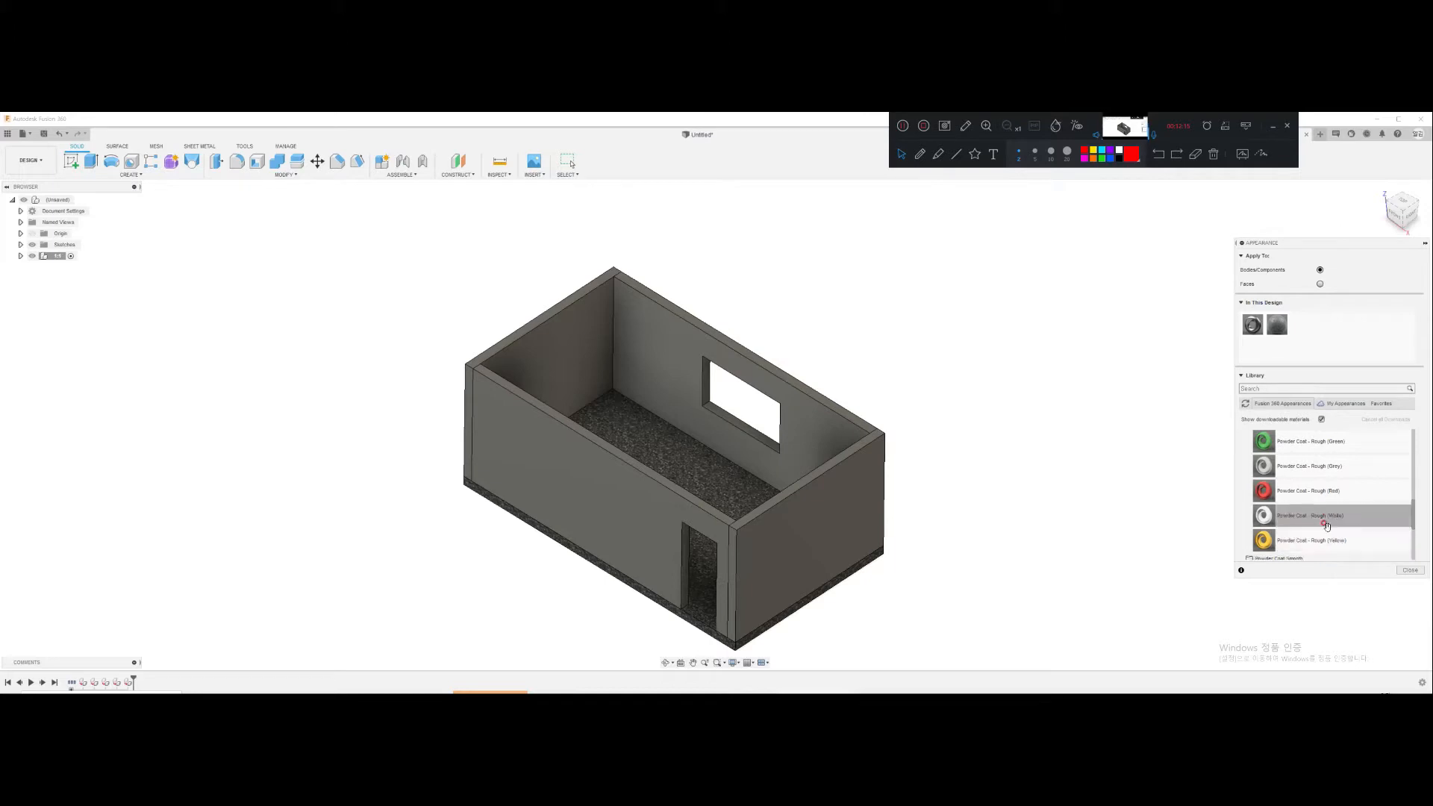
{"action": "left_click_drag", "start_coordinate": [1325, 444], "coordinate": [575, 269]}
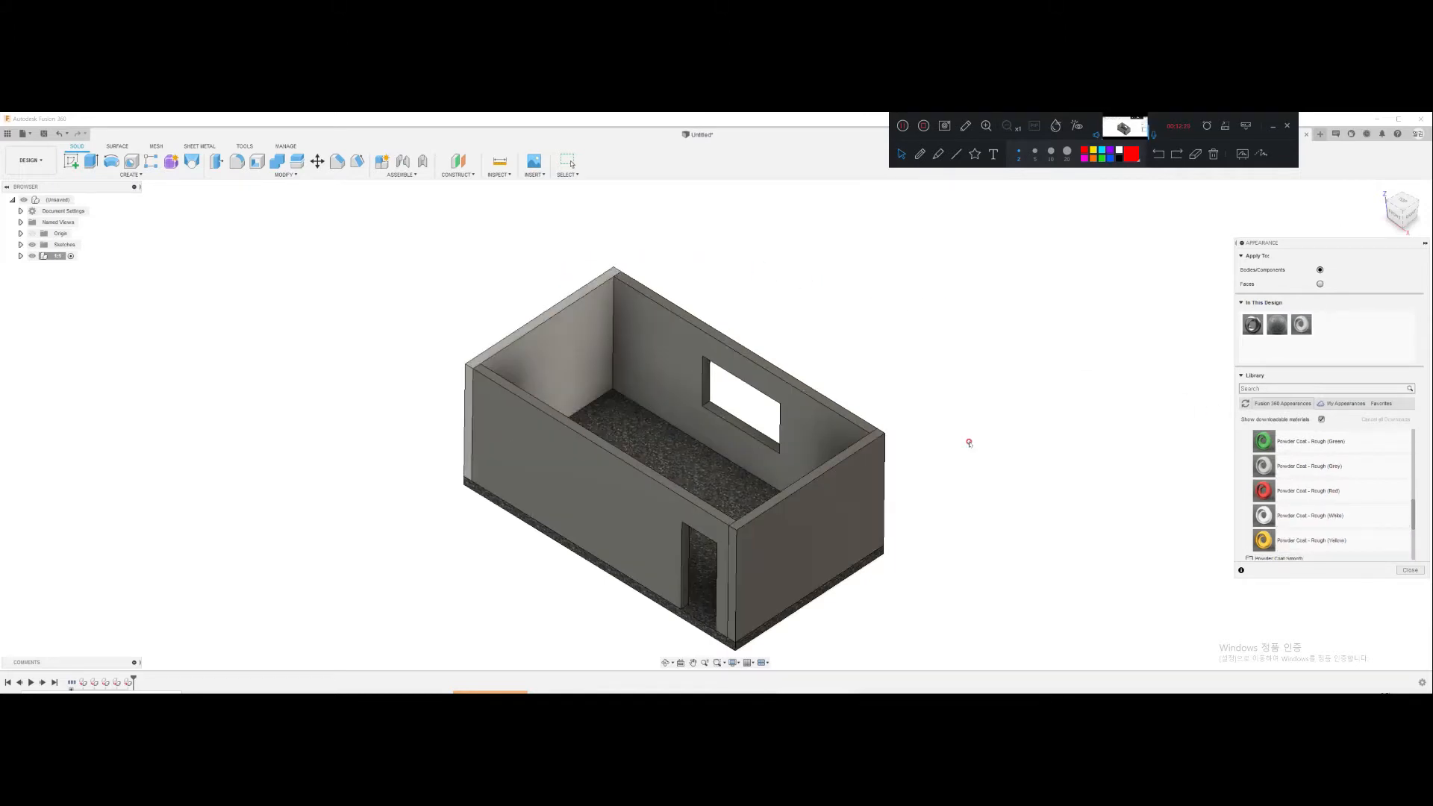
{"action": "left_click_drag", "start_coordinate": [1304, 472], "coordinate": [806, 541]}
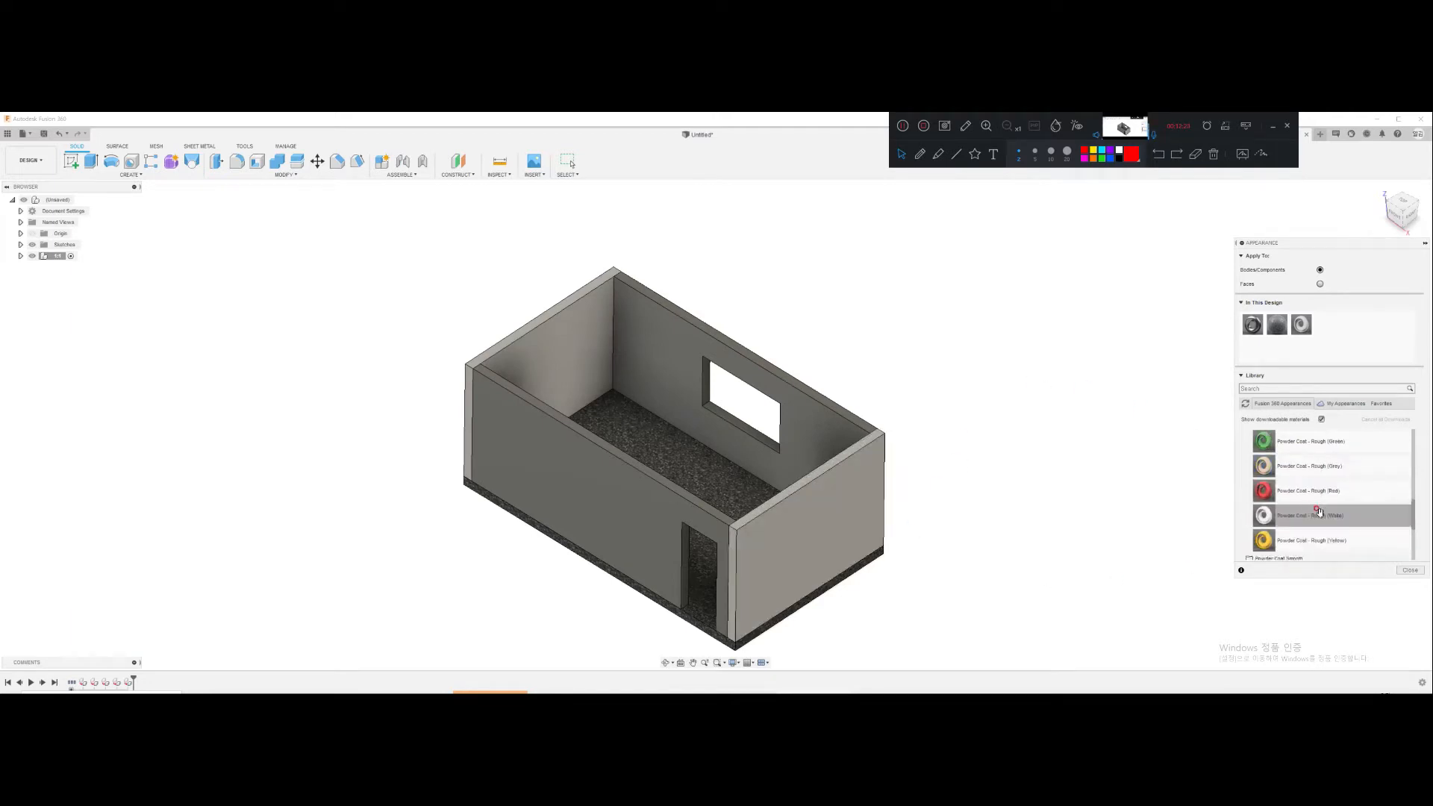
Step: Apply the Powder Coat - Rough (White) appearance to both long walls and recolour that appearance dark olive green
{"action": "left_click_drag", "start_coordinate": [1331, 517], "coordinate": [593, 466]}
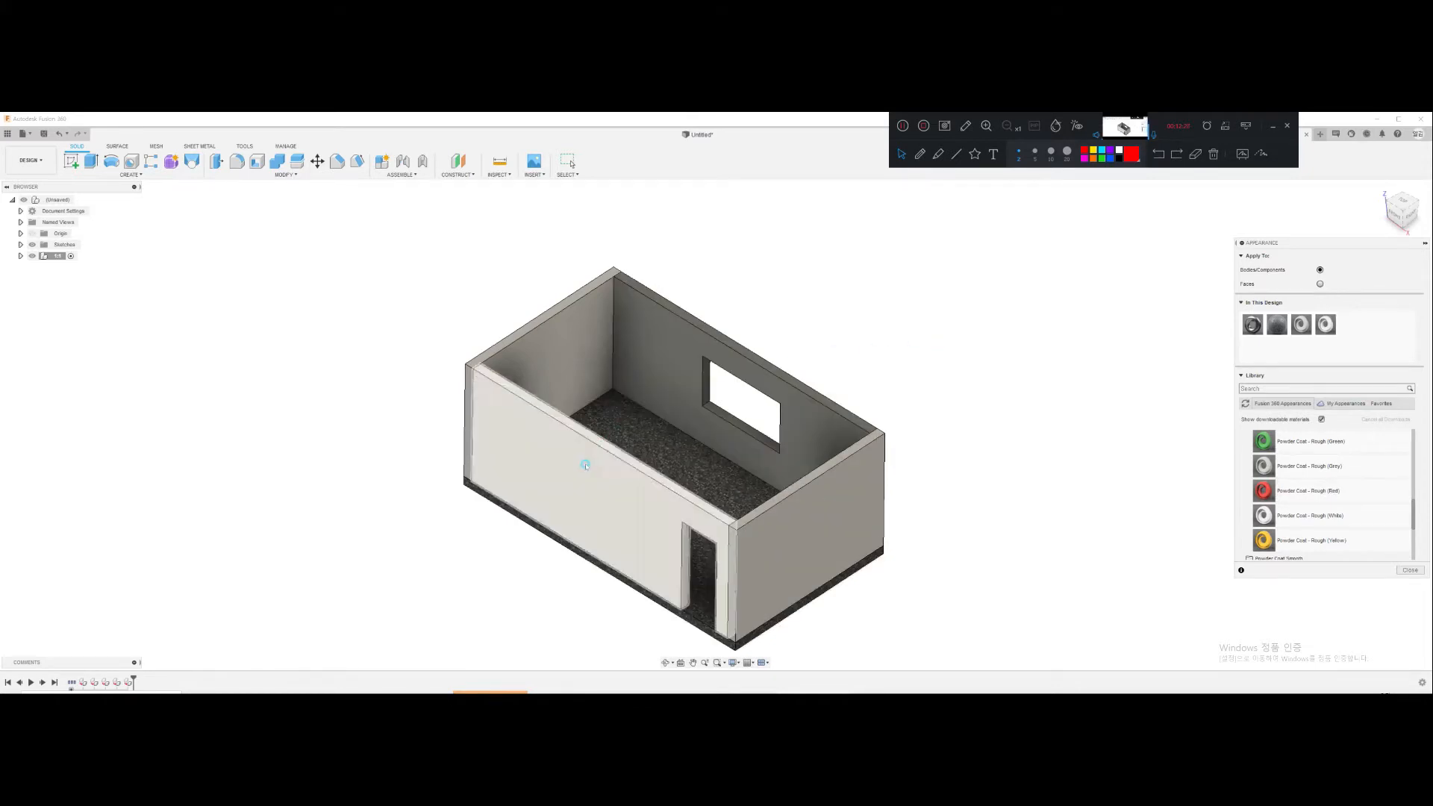
{"action": "left_click_drag", "start_coordinate": [1311, 519], "coordinate": [715, 328]}
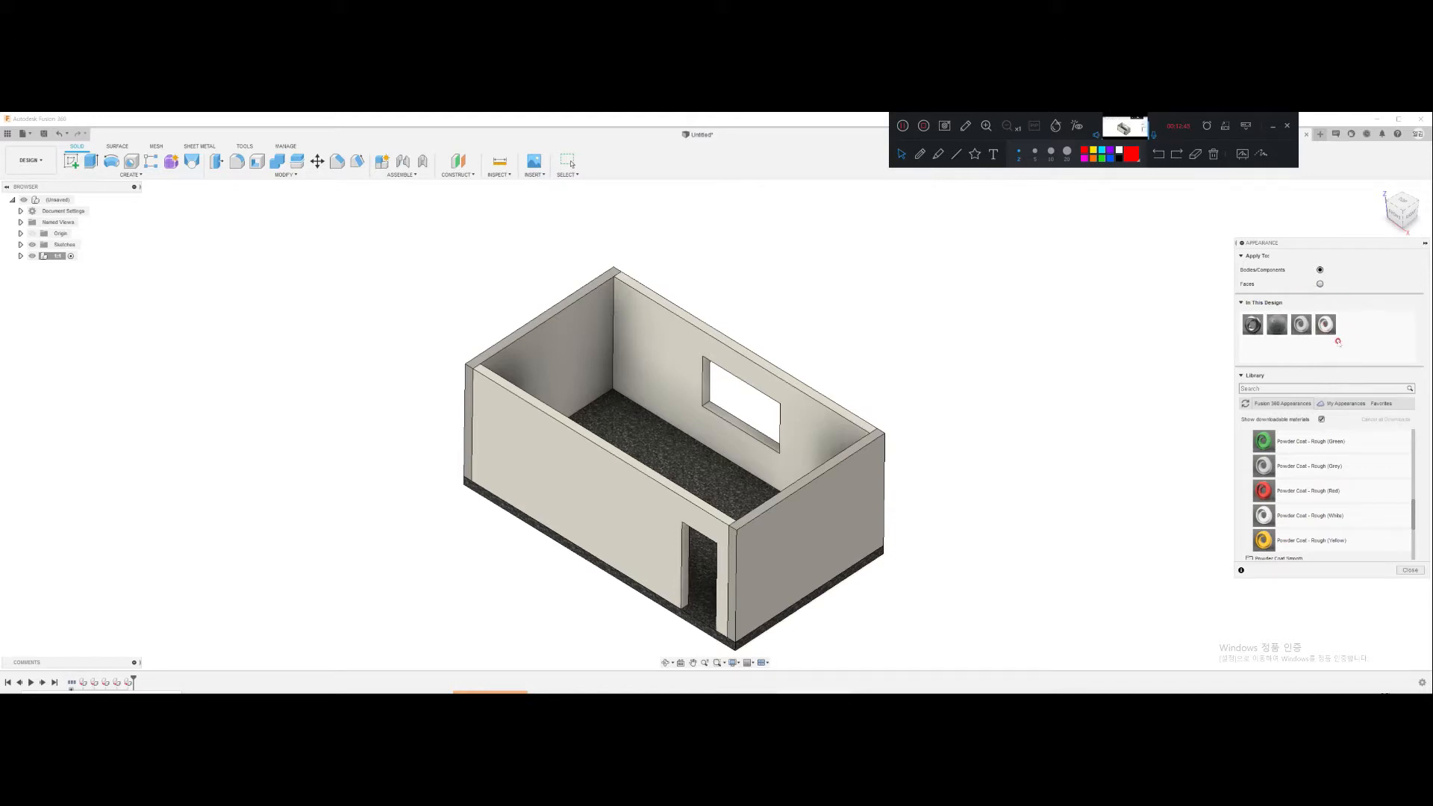
{"action": "double_click", "coordinate": [1326, 323]}
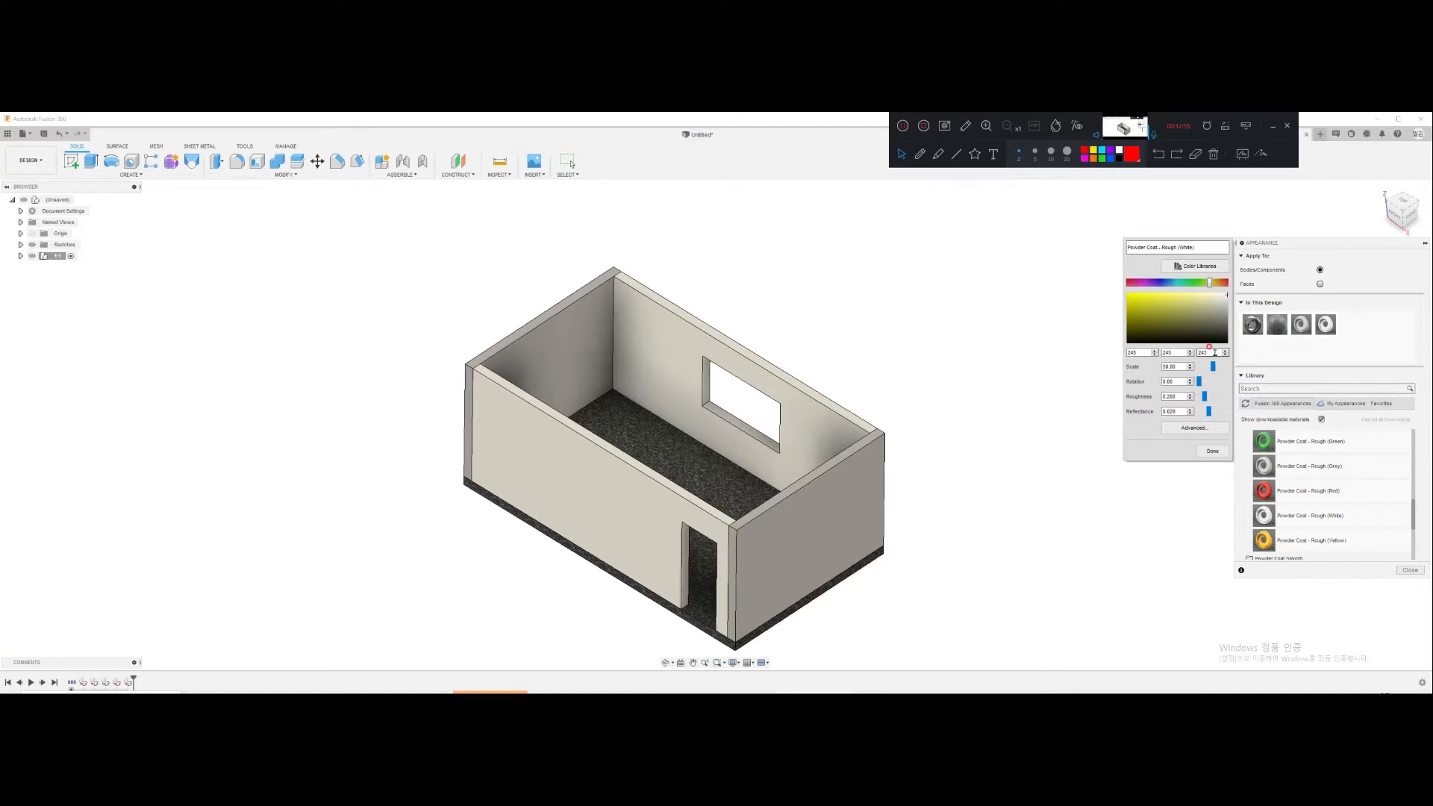
{"action": "left_click", "coordinate": [1171, 317]}
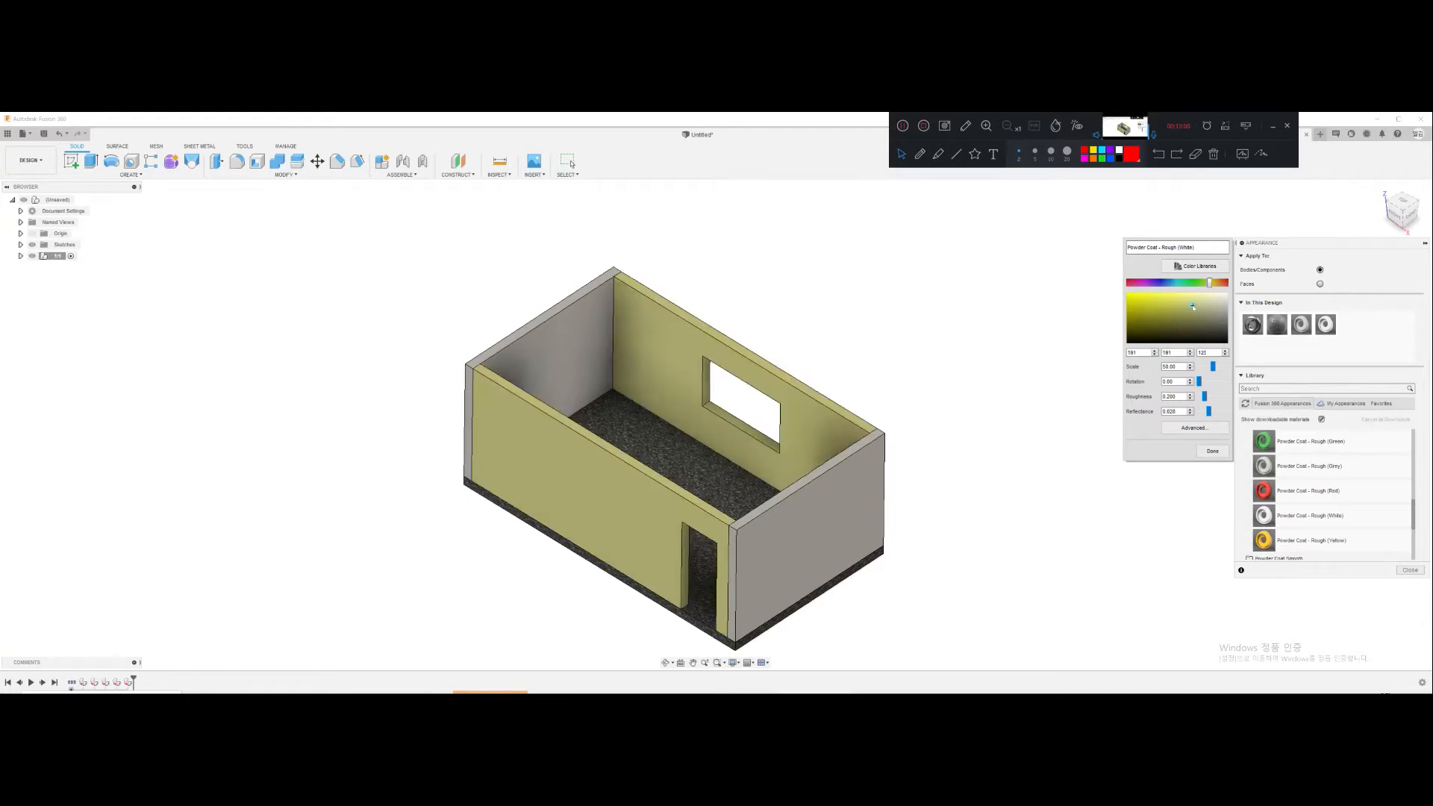
{"action": "left_click", "coordinate": [1157, 326]}
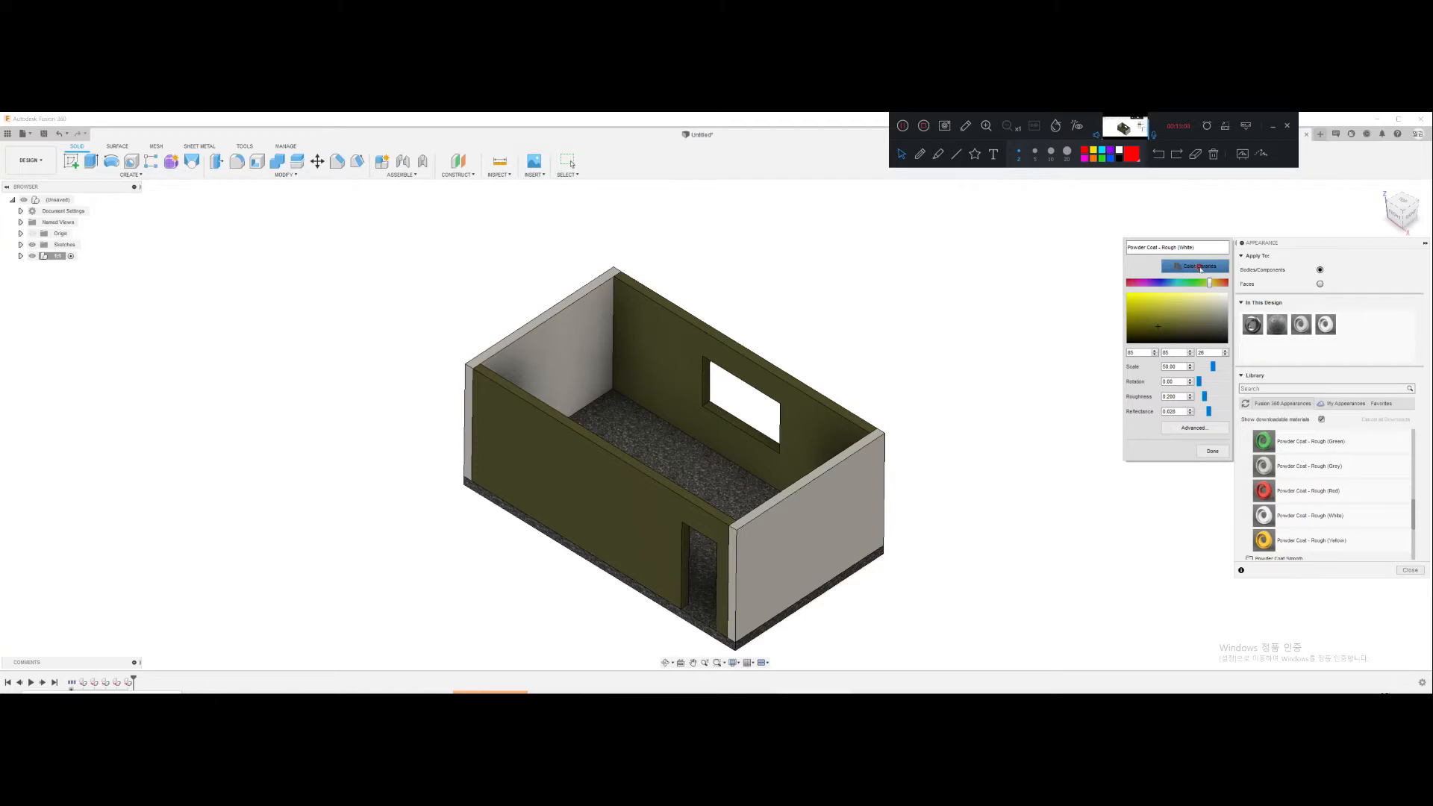
Step: Try to replace the long walls' olive colour with a near-white PANTONE TCX shade from the color libraries
{"action": "left_click", "coordinate": [1199, 267]}
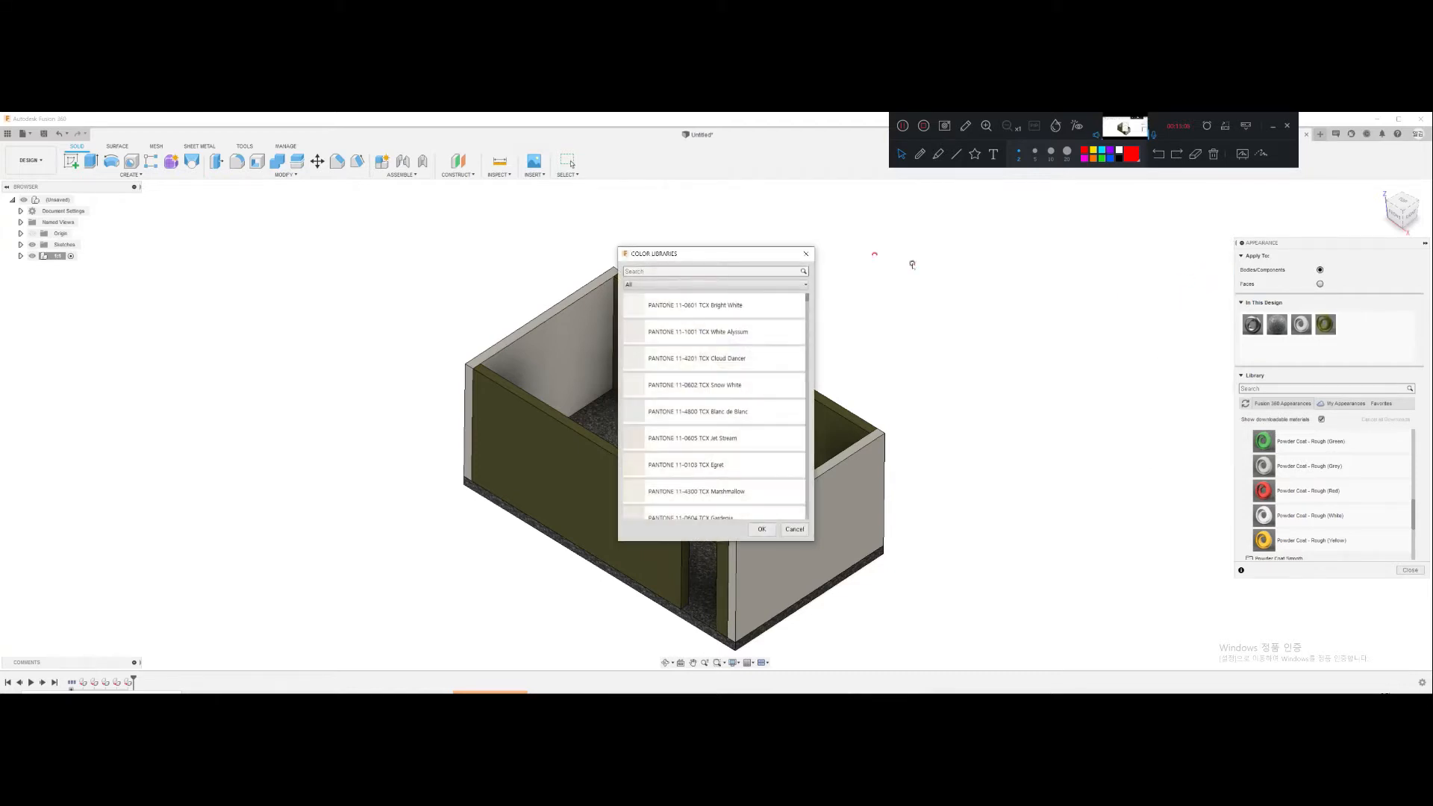
{"action": "left_click_drag", "start_coordinate": [753, 251], "coordinate": [1013, 245]}
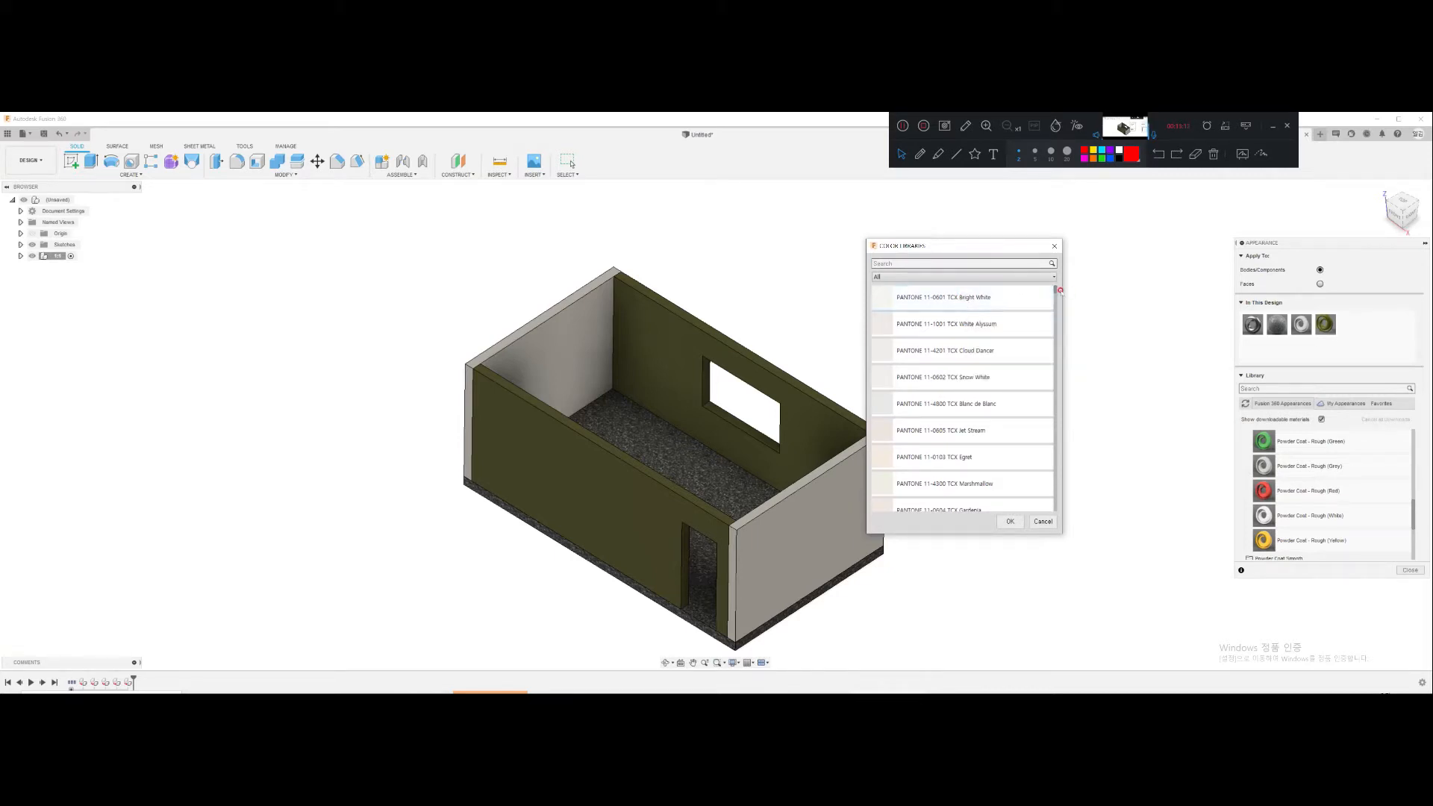
{"action": "mouse_move", "coordinate": [1055, 289]}
{"action": "left_mouse_down"}
{"action": "mouse_move", "coordinate": [1057, 462]}
{"action": "mouse_move", "coordinate": [1055, 288]}
{"action": "left_mouse_up"}
{"action": "left_click", "coordinate": [971, 342]}
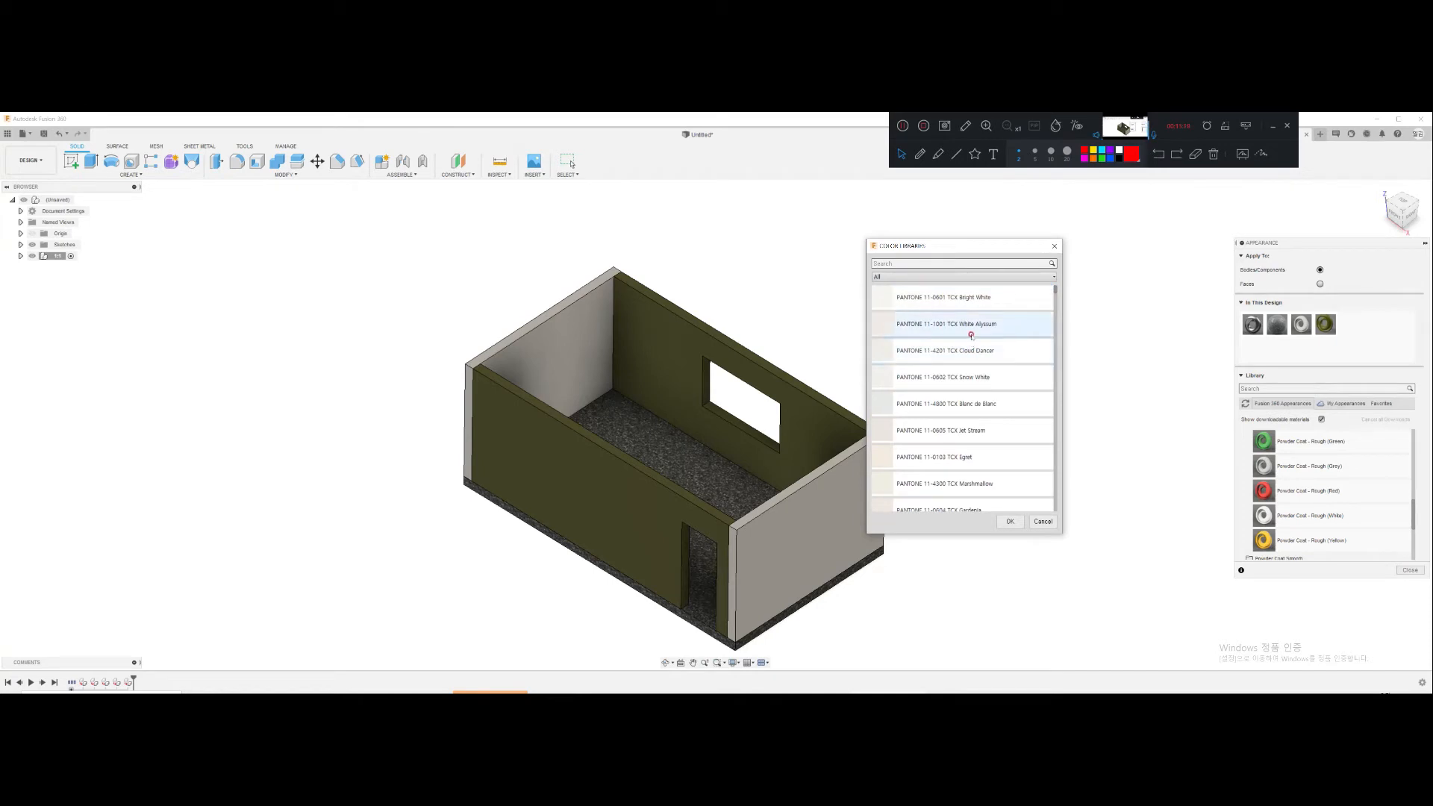
{"action": "scroll", "coordinate": [986, 355], "scroll_direction": "down", "scroll_amount": 1}
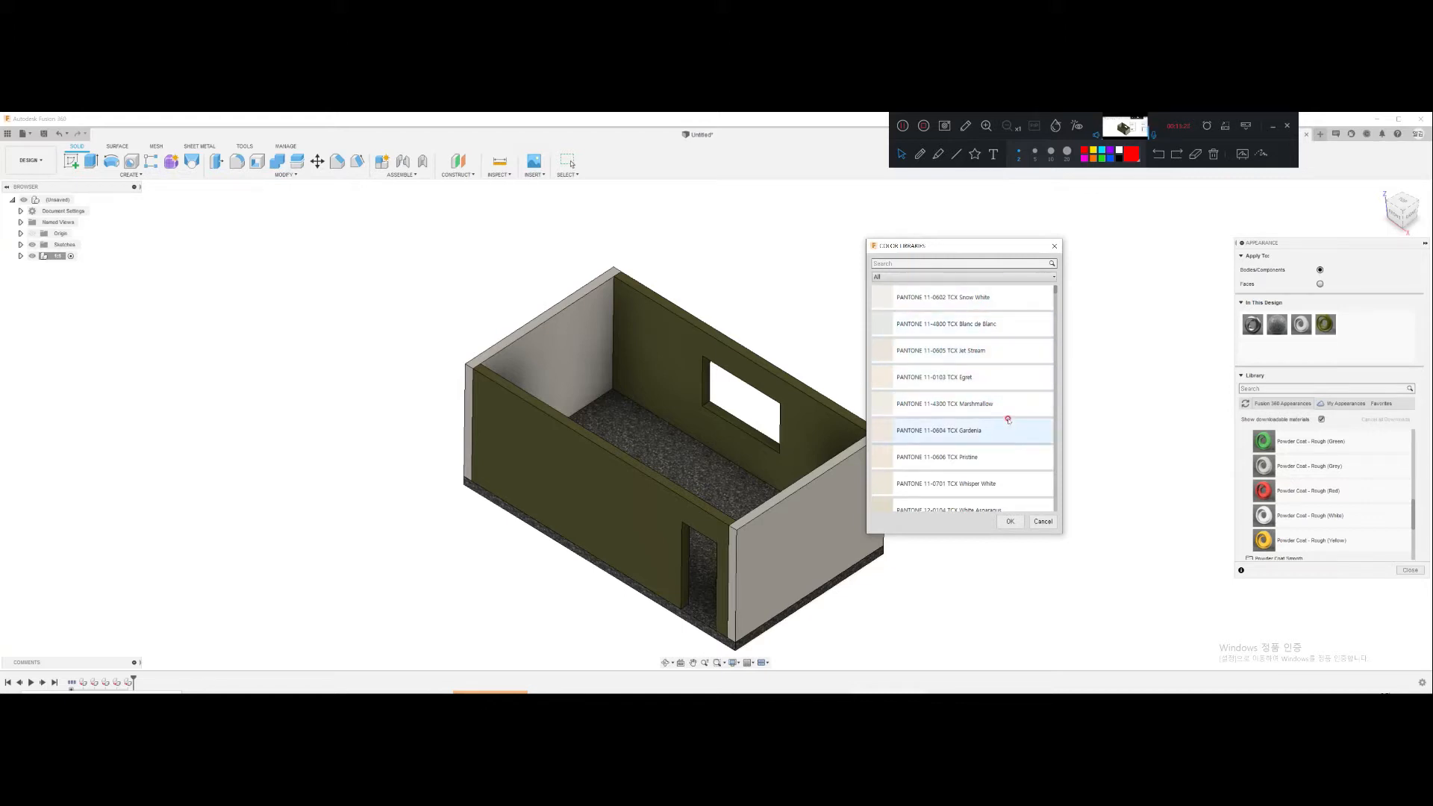
{"action": "scroll", "coordinate": [980, 409], "scroll_direction": "up", "scroll_amount": 1}
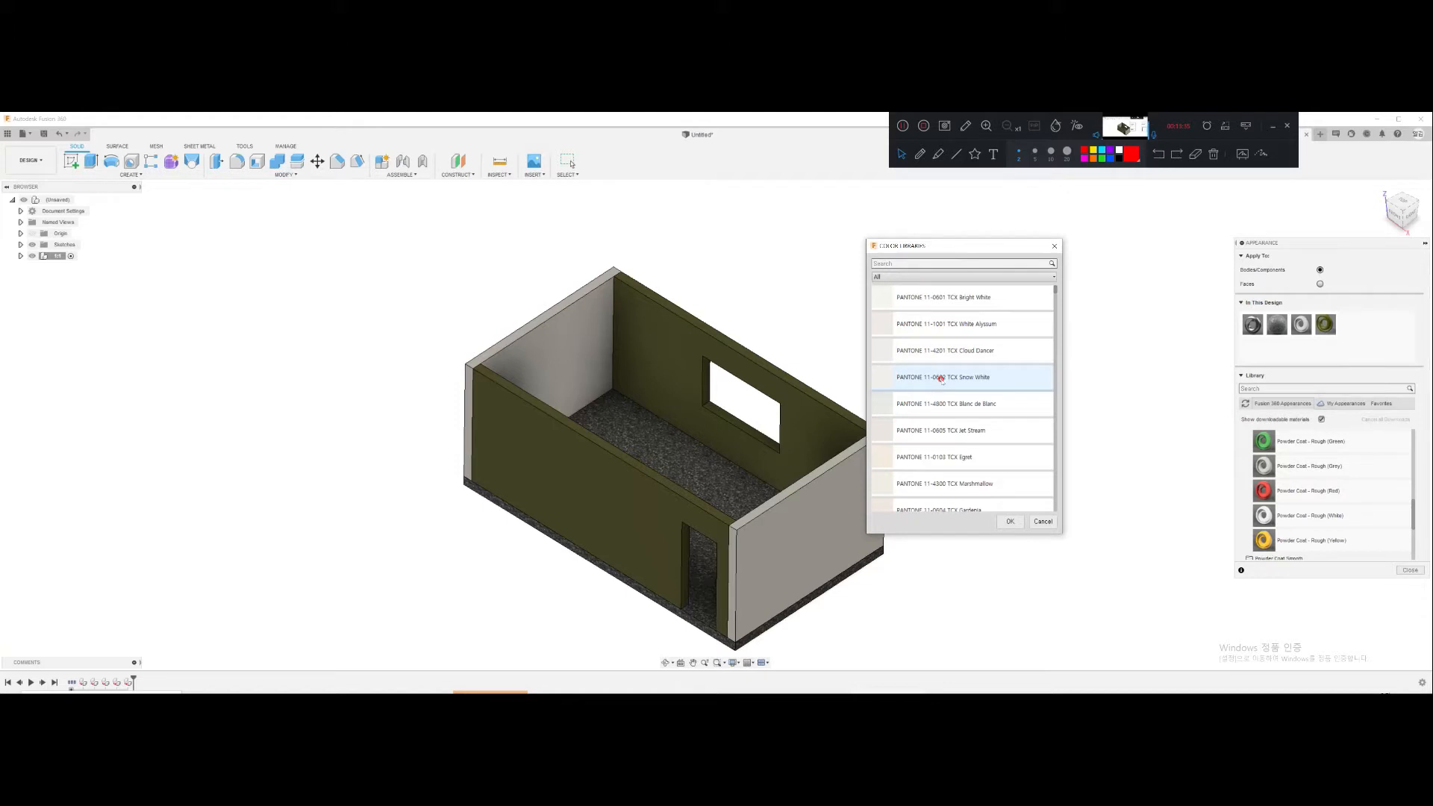
{"action": "left_click", "coordinate": [1010, 522]}
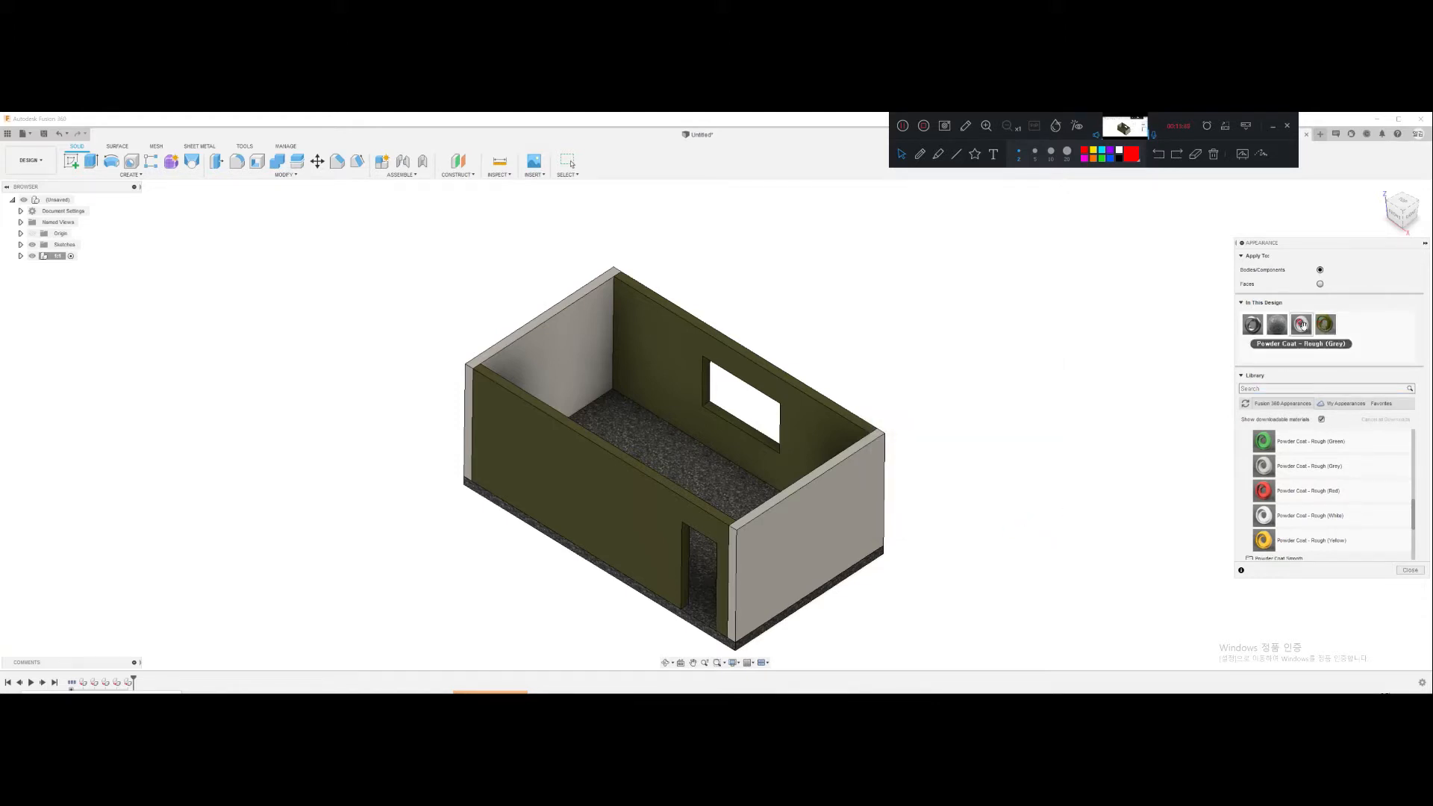
Step: Recolour the long walls' Powder Coat - Rough (White) appearance to a light cream shade from the color libraries
{"action": "double_click", "coordinate": [1325, 326]}
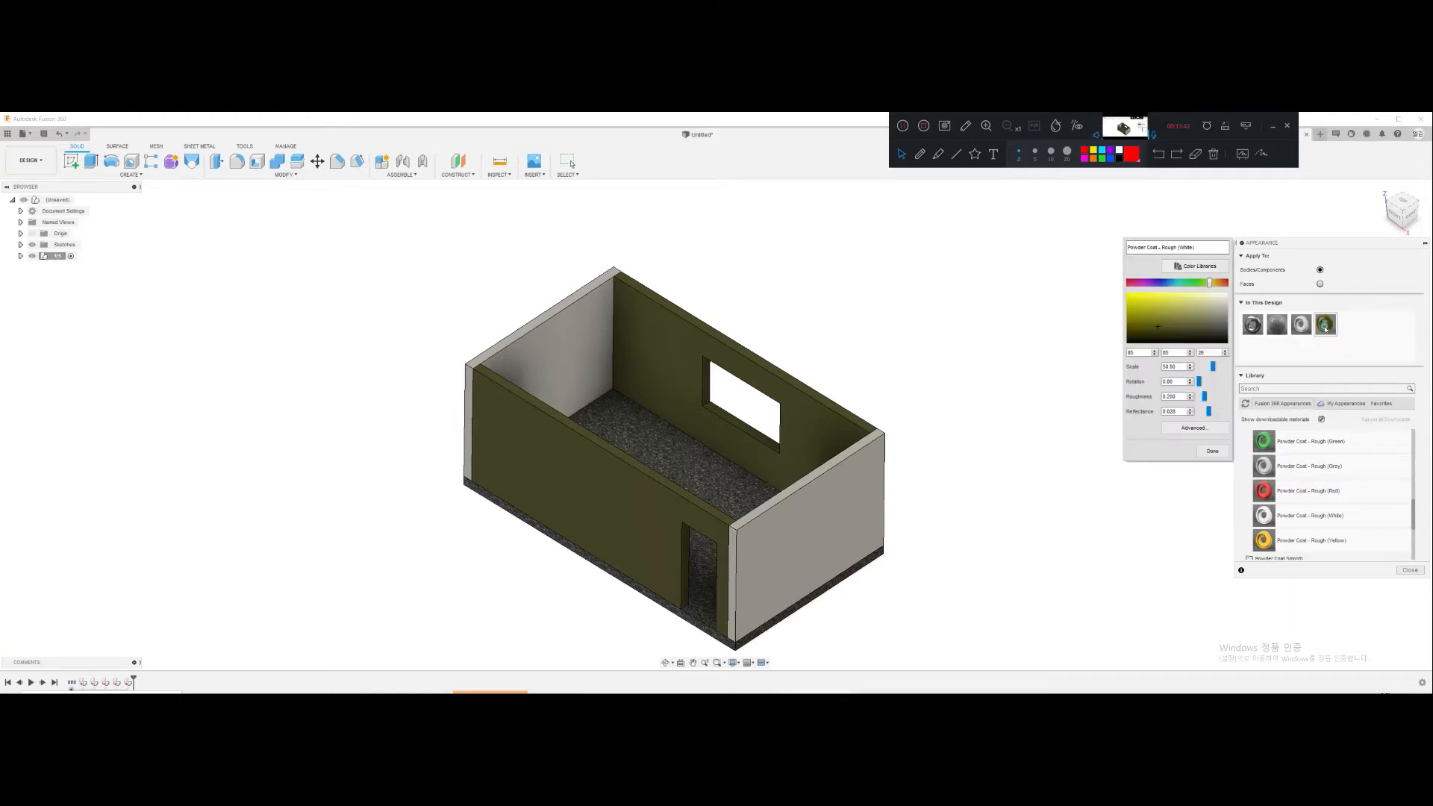
{"action": "left_click", "coordinate": [1199, 267]}
{"action": "left_click", "coordinate": [1009, 520]}
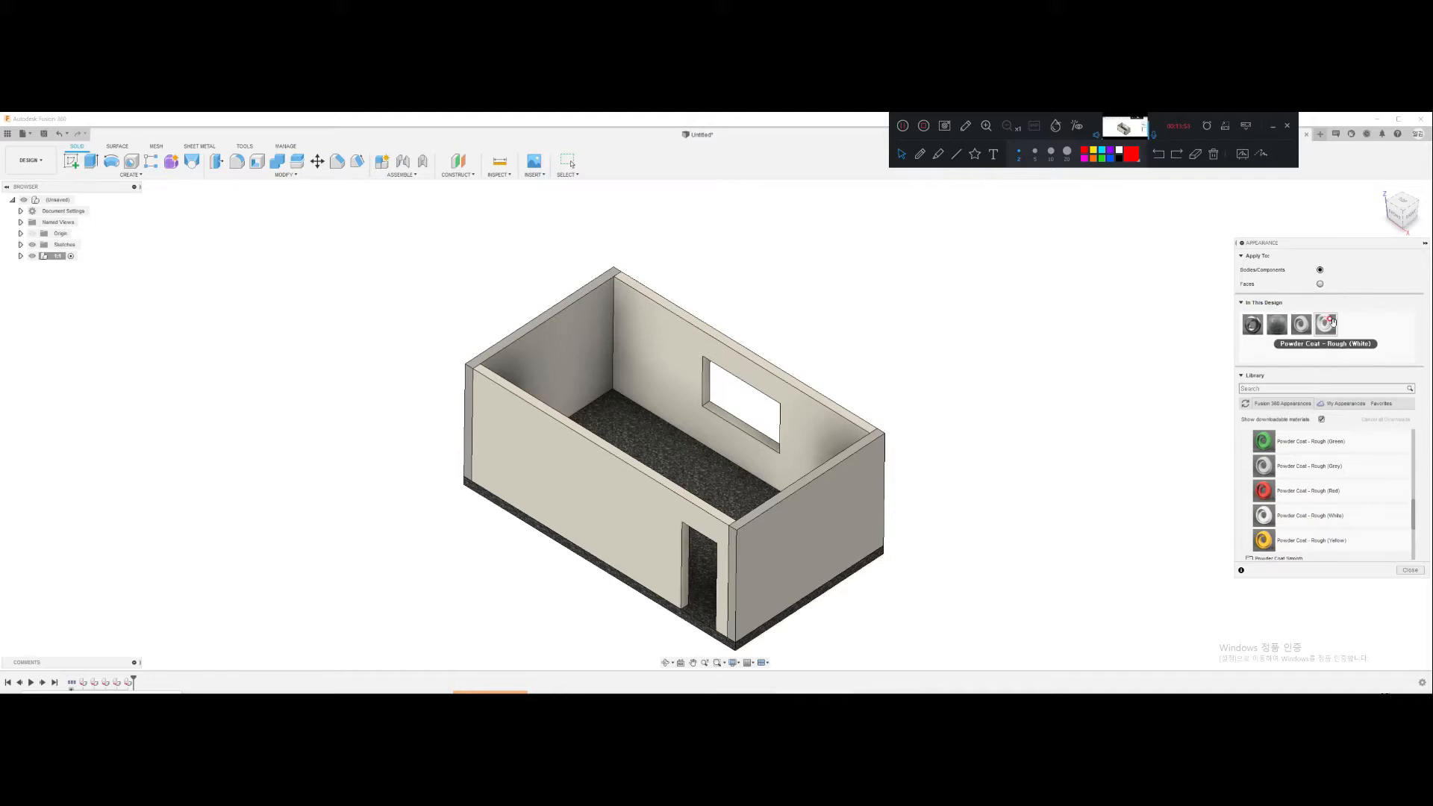
{"action": "left_click_drag", "start_coordinate": [1331, 320], "coordinate": [685, 345]}
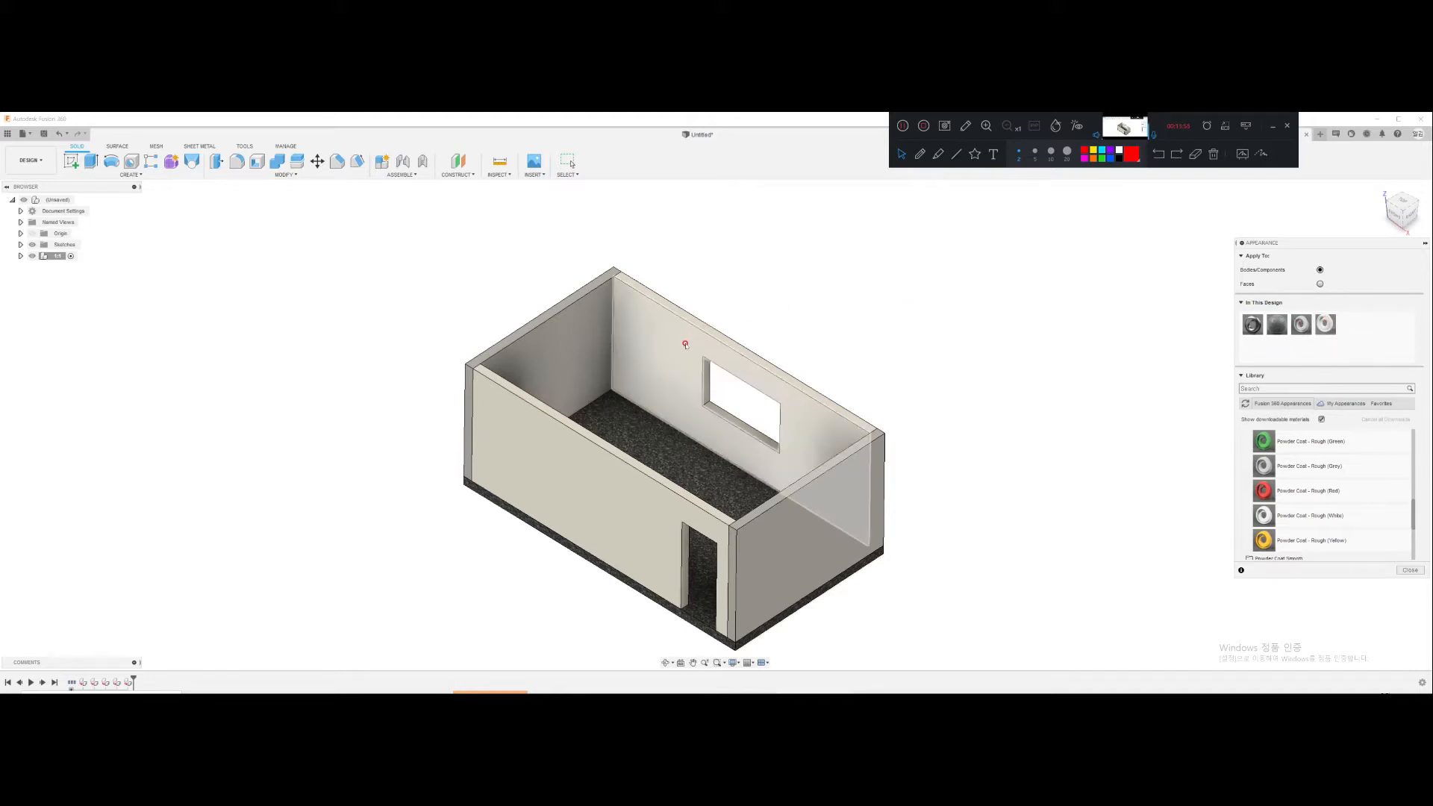
{"action": "left_click_drag", "start_coordinate": [790, 433], "coordinate": [903, 385]}
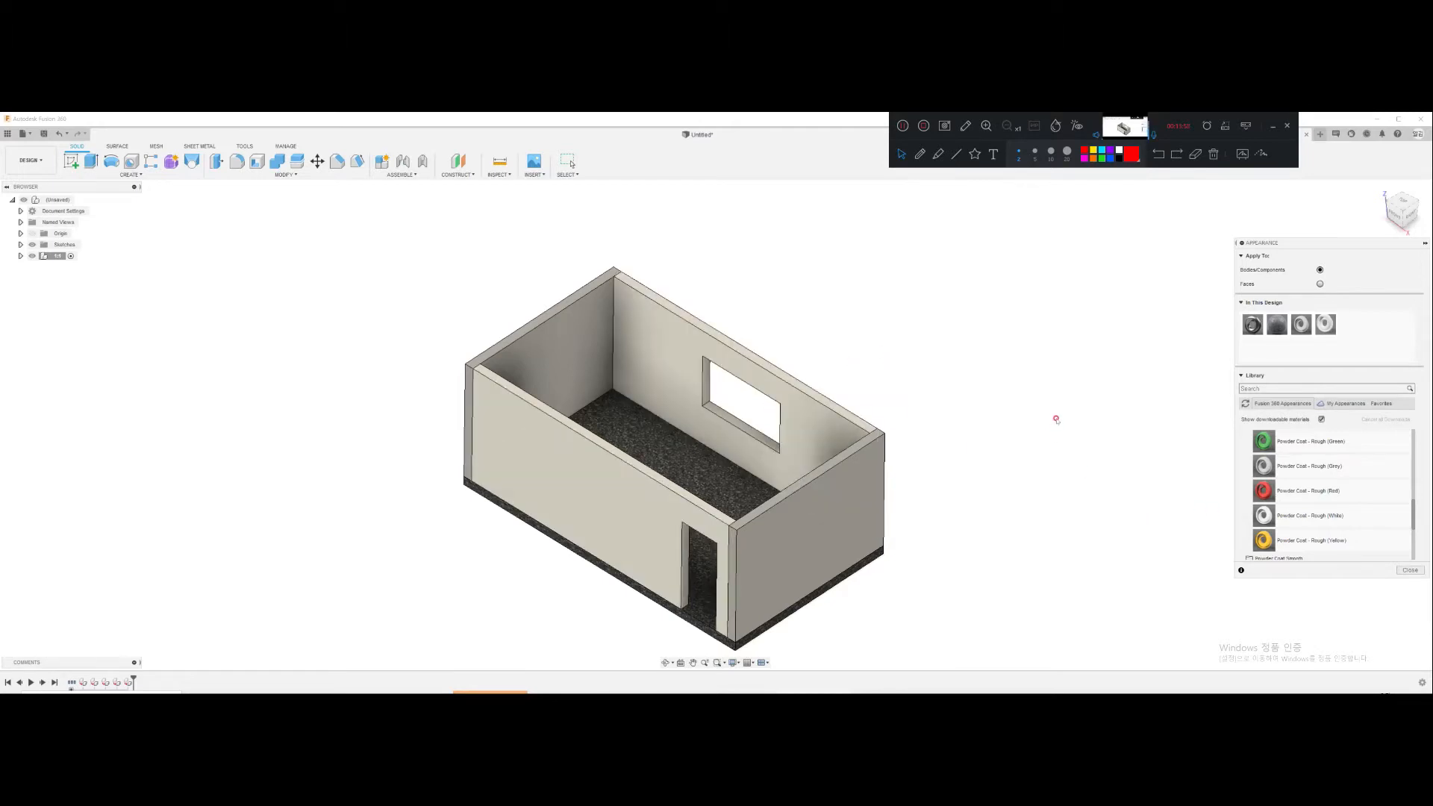
{"action": "left_click_drag", "start_coordinate": [935, 470], "coordinate": [798, 506]}
Step: Apply the Powder Coat - Rough (Blue) appearance only to the inner face of the far short wall, using face-level assignment
{"action": "scroll", "coordinate": [1317, 515], "scroll_direction": "up", "scroll_amount": 1}
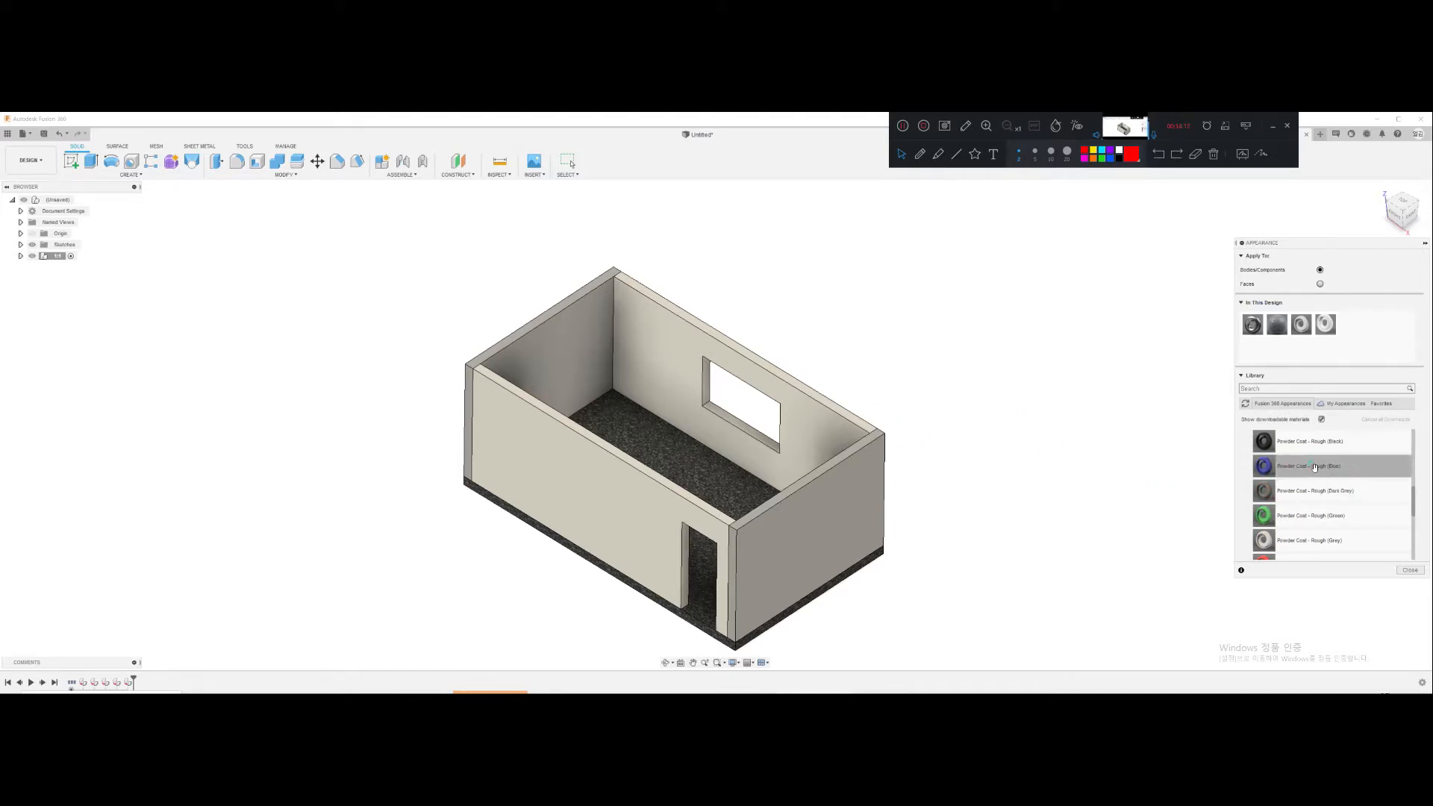
{"action": "left_click_drag", "start_coordinate": [1323, 468], "coordinate": [559, 333]}
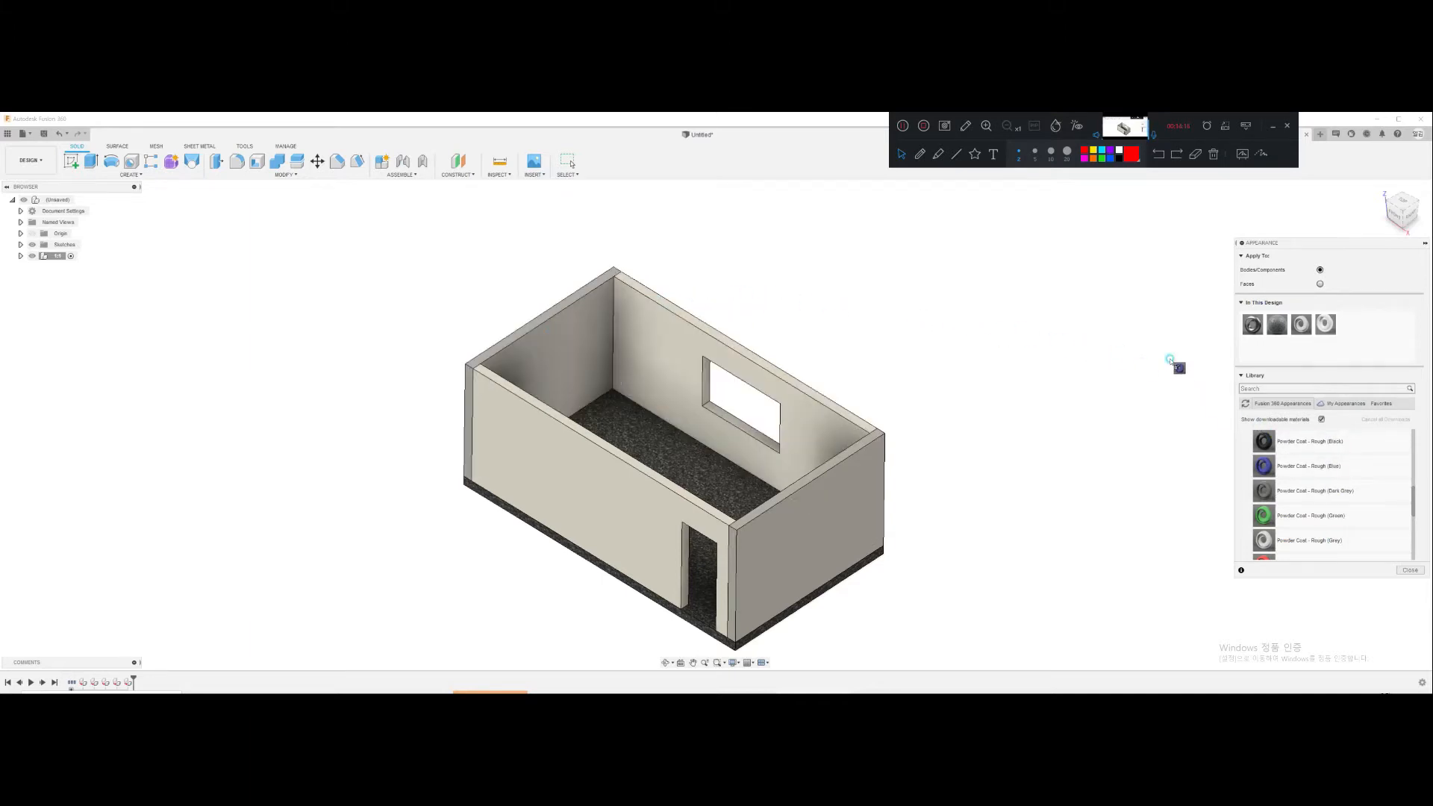
{"action": "left_click", "coordinate": [1353, 347]}
{"action": "left_click_drag", "start_coordinate": [1354, 324], "coordinate": [549, 367]}
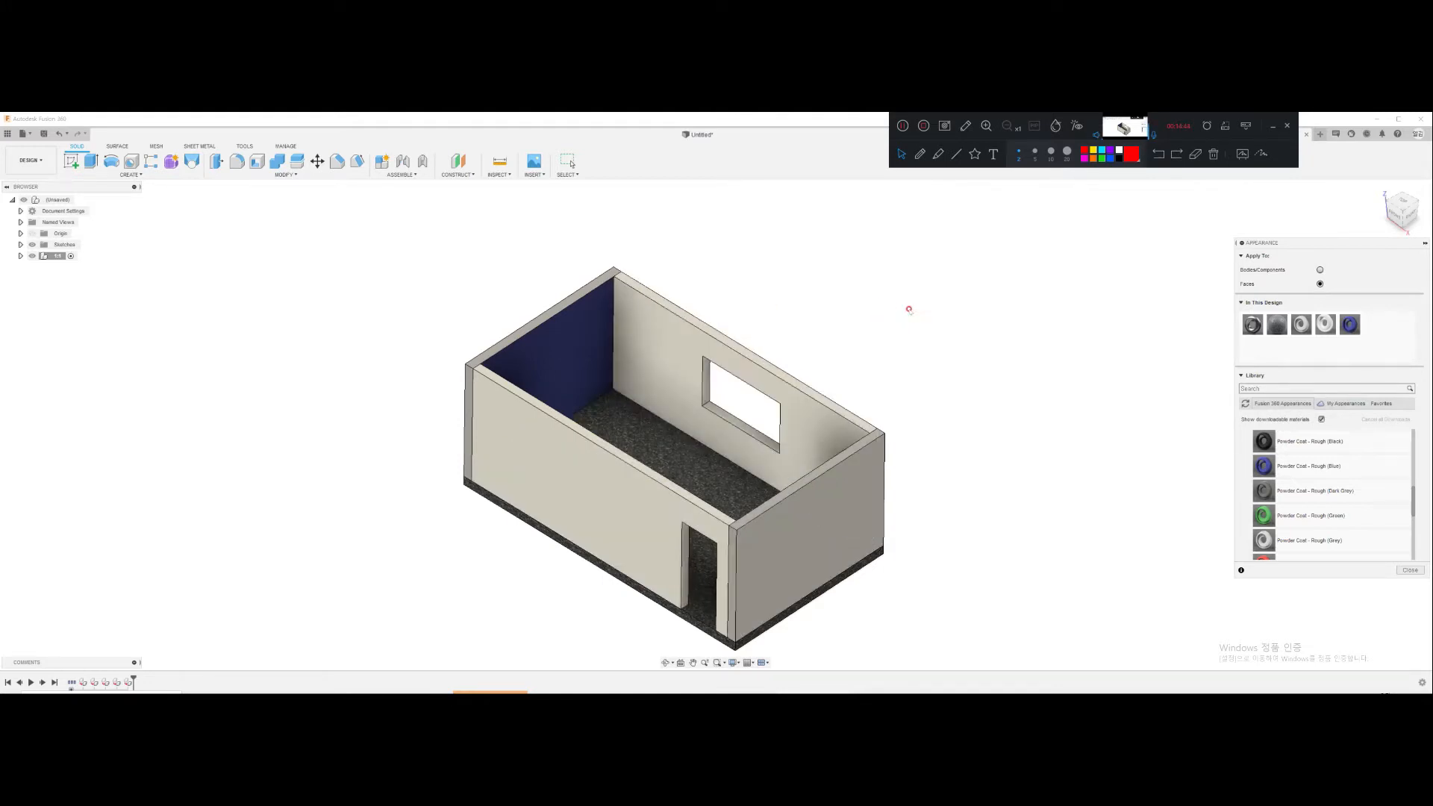
{"action": "key", "text": "Escape"}
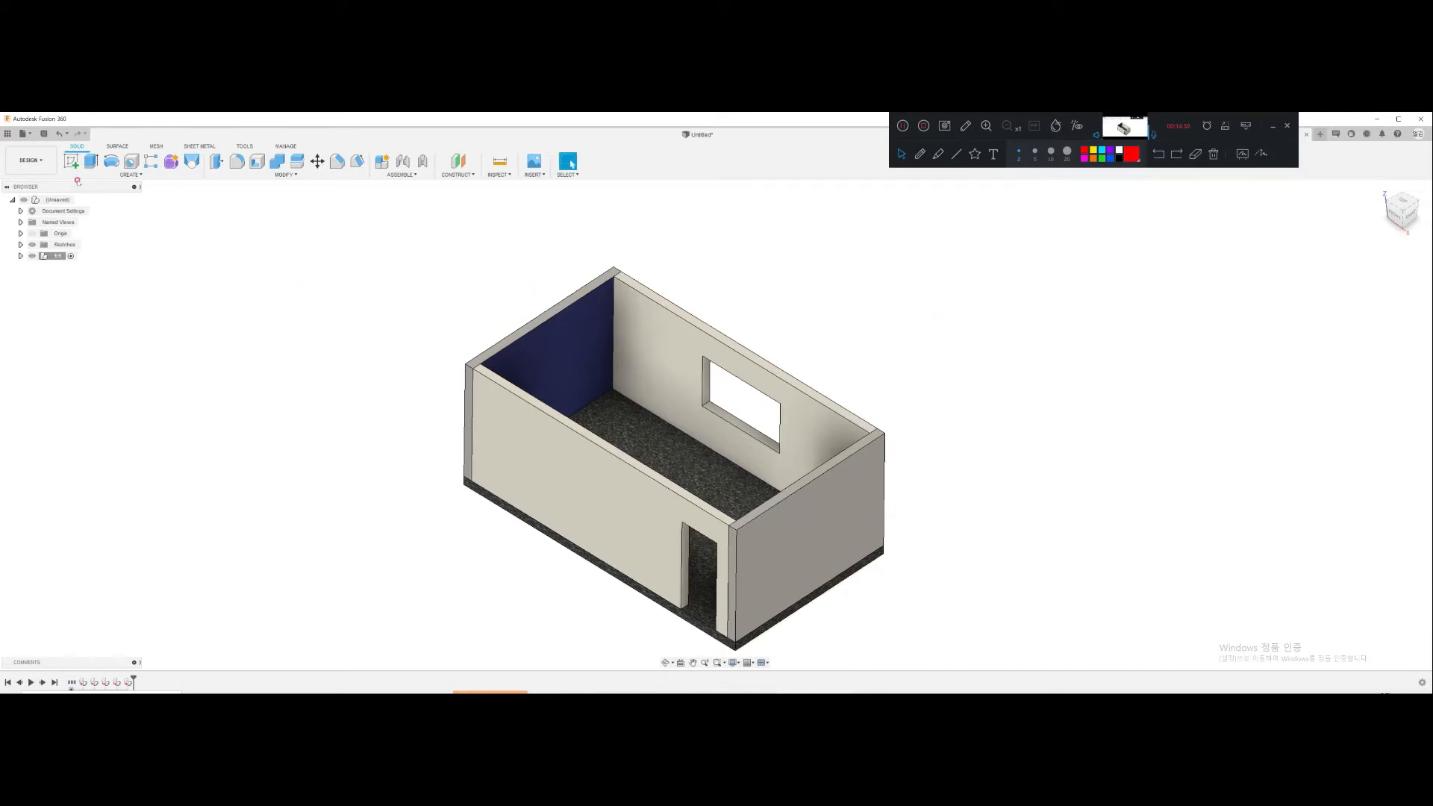
Step: Save the room design under the name house
{"action": "left_click", "coordinate": [44, 135]}
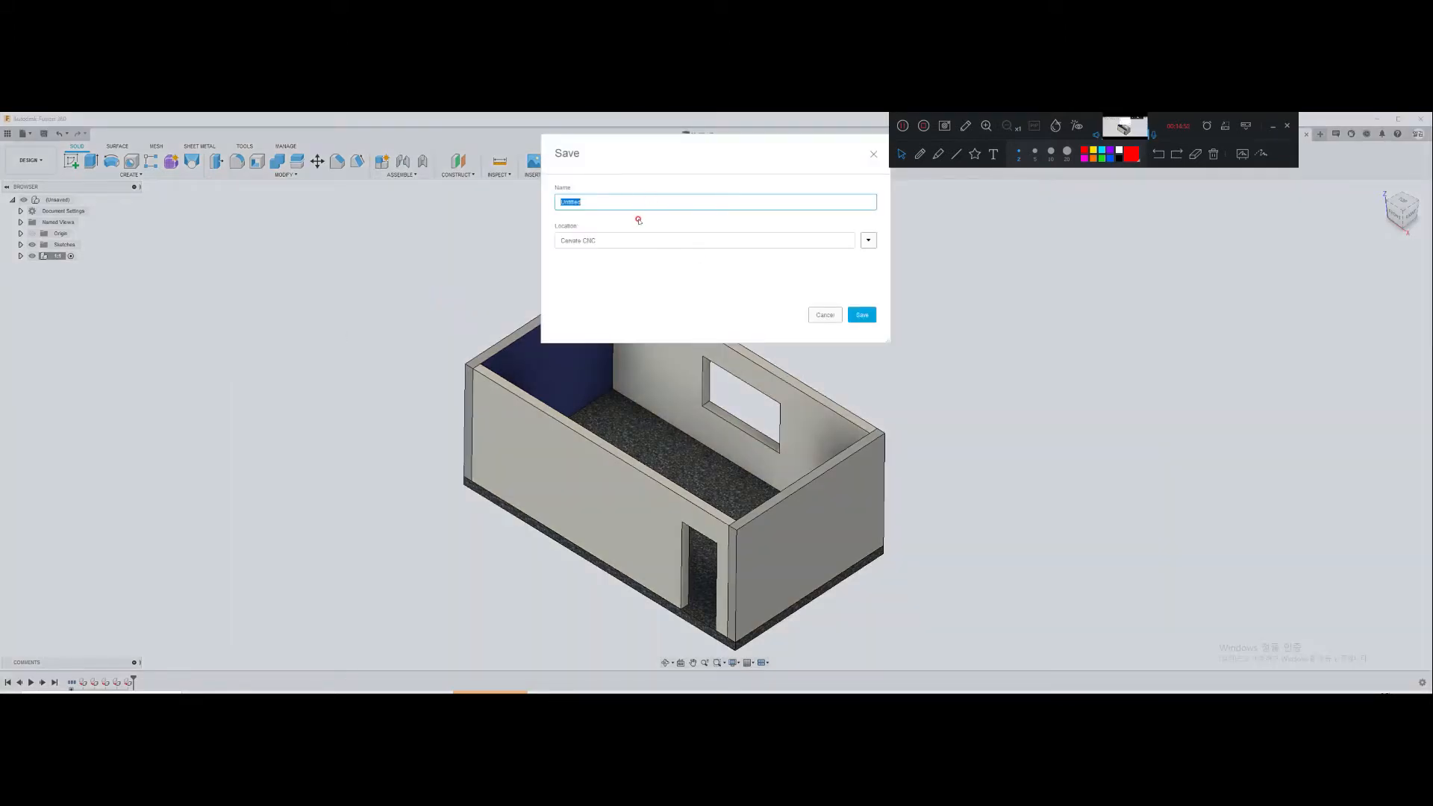
{"action": "type", "text": "house"}
{"action": "key", "text": "Return"}
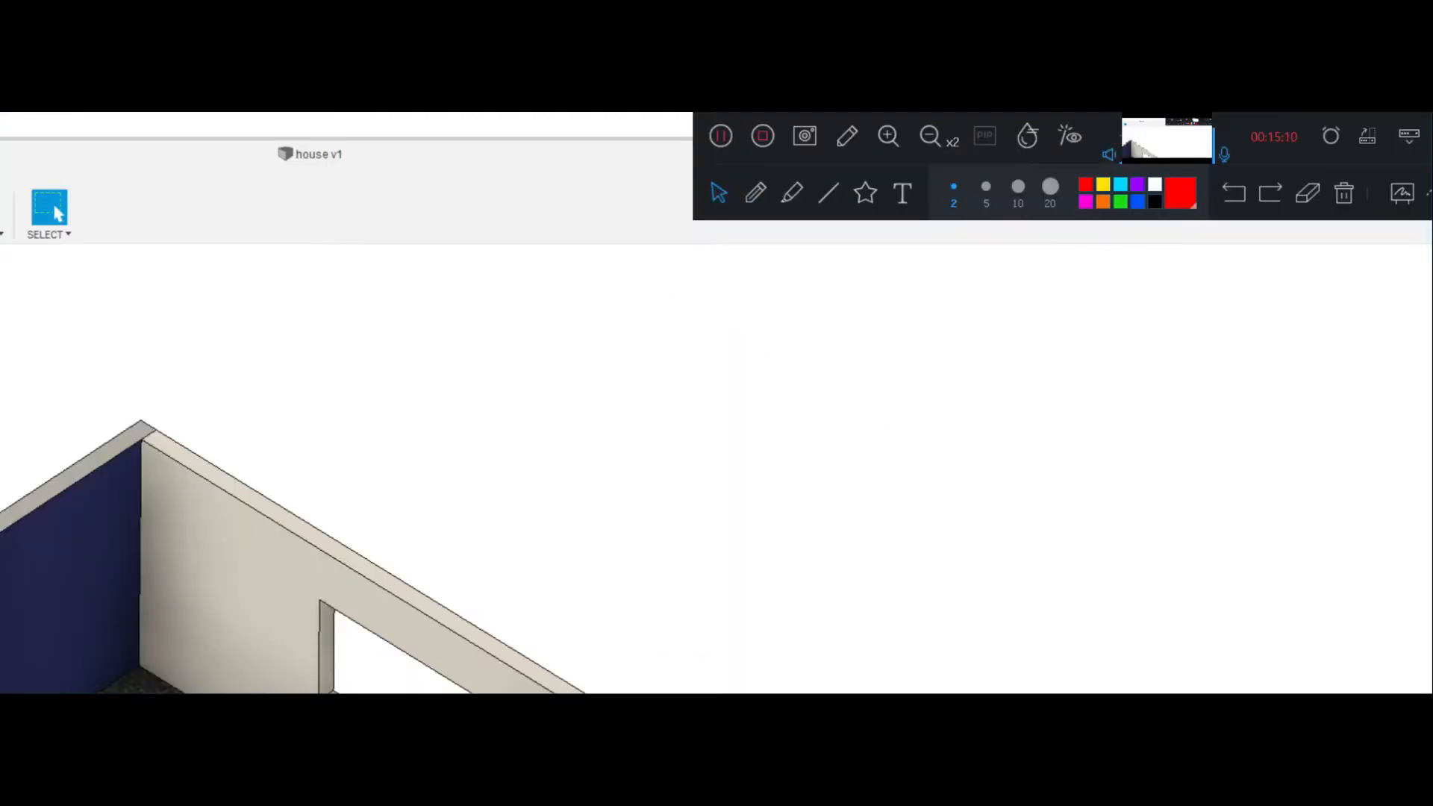
{"action": "left_click", "coordinate": [921, 136]}
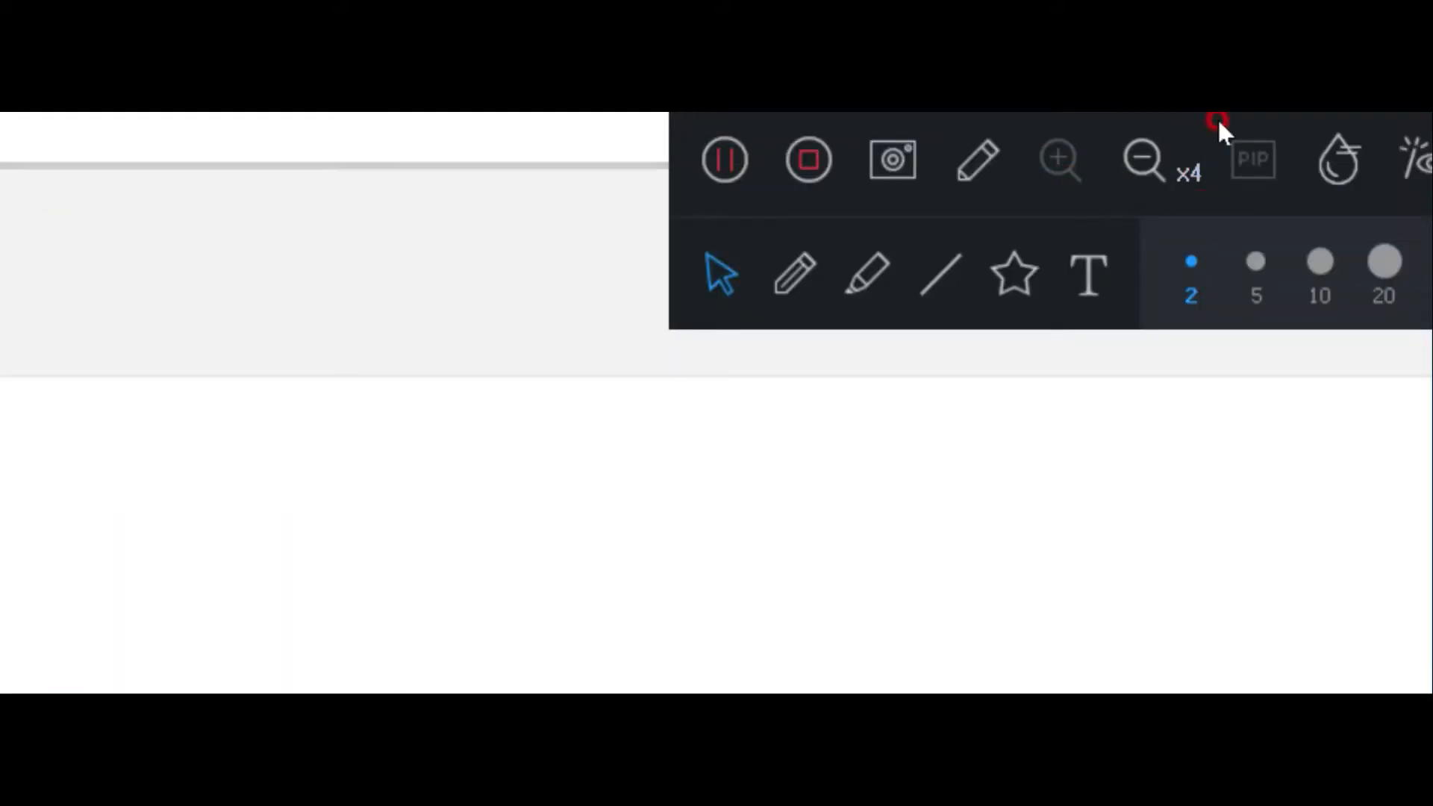
{"action": "left_click", "coordinate": [1143, 163]}
{"action": "left_click", "coordinate": [929, 136]}
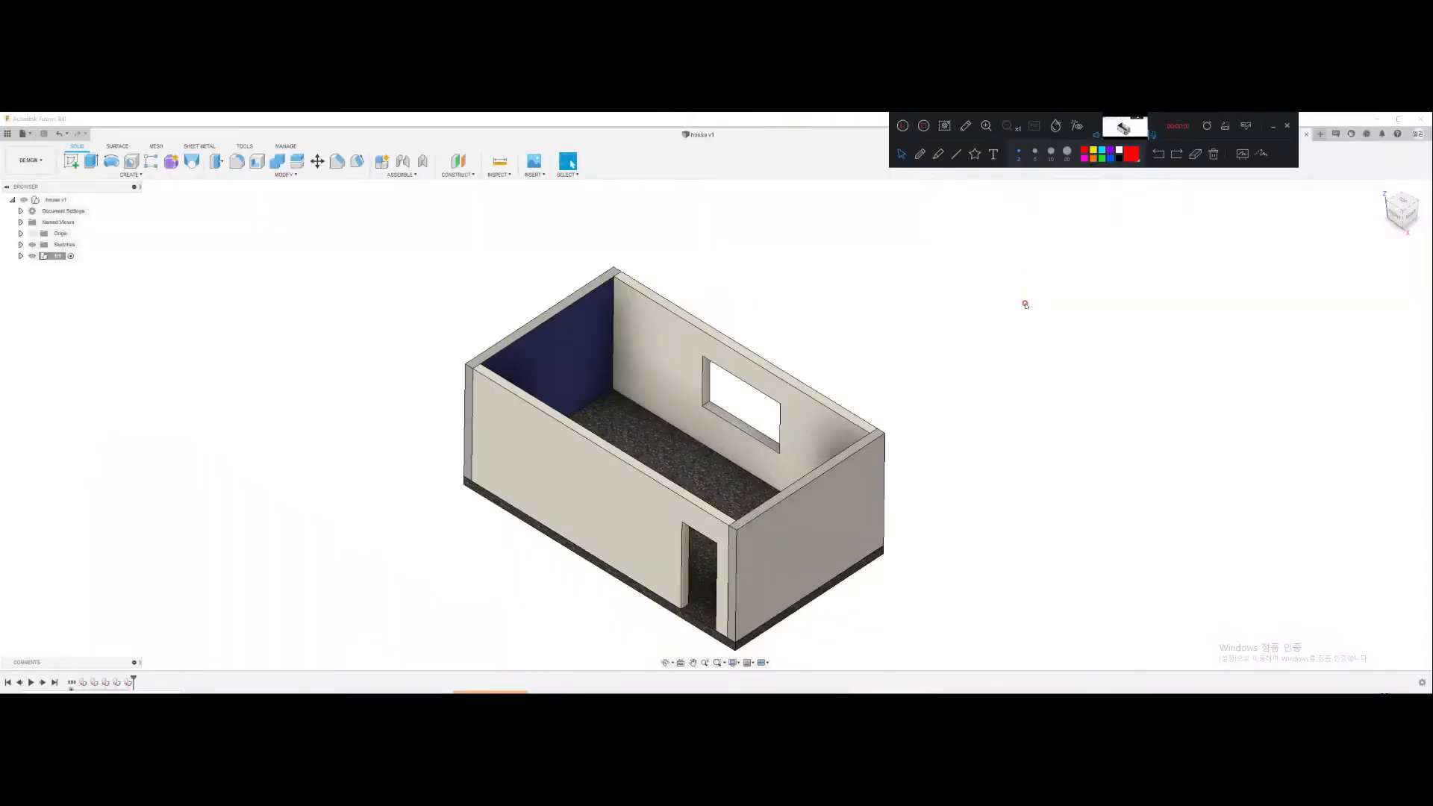
{"action": "left_click_drag", "start_coordinate": [1190, 117], "coordinate": [1265, 148]}
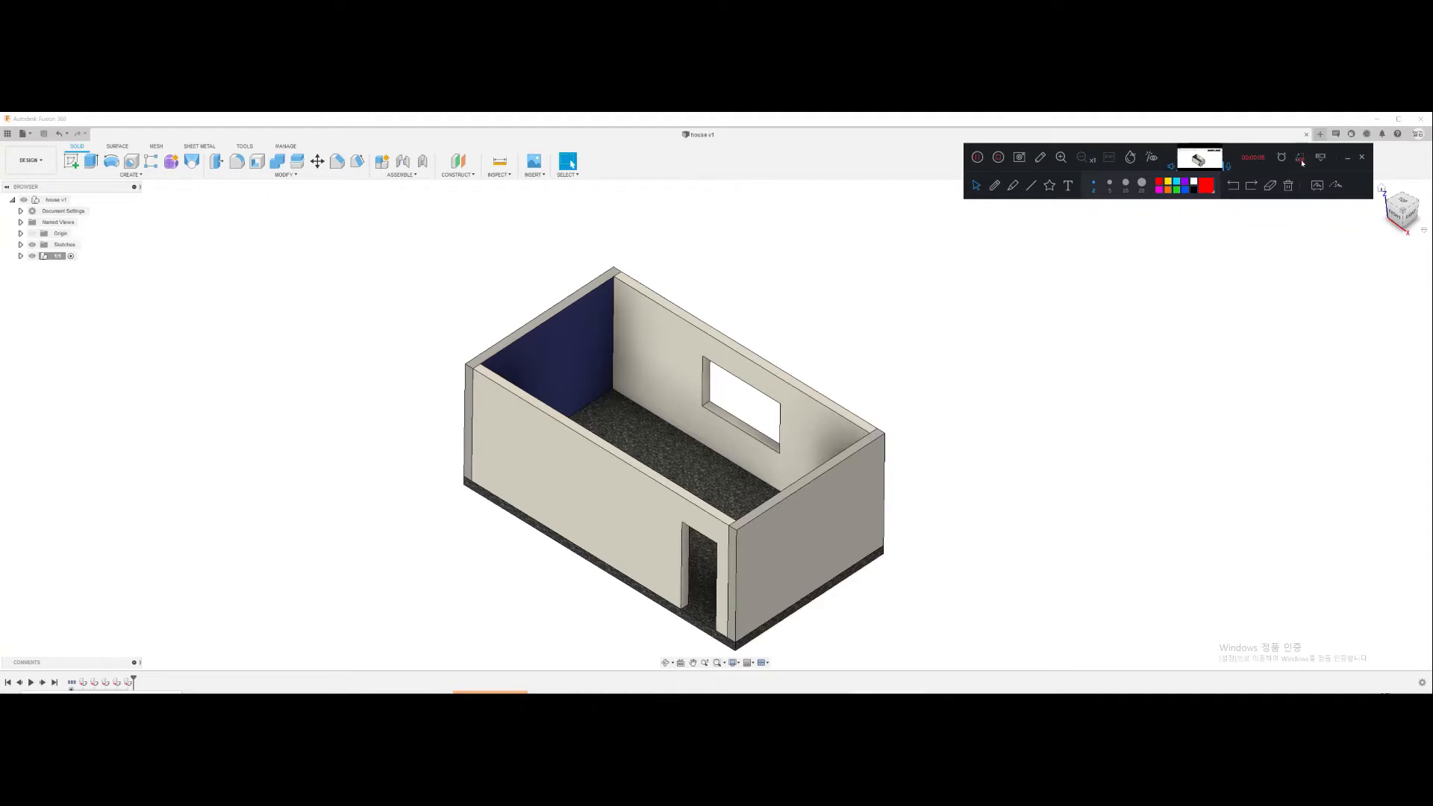
Step: In a new design, sketch a 1500 mm wide centre rectangle about the origin on the horizontal plane
{"action": "left_click", "coordinate": [1320, 135]}
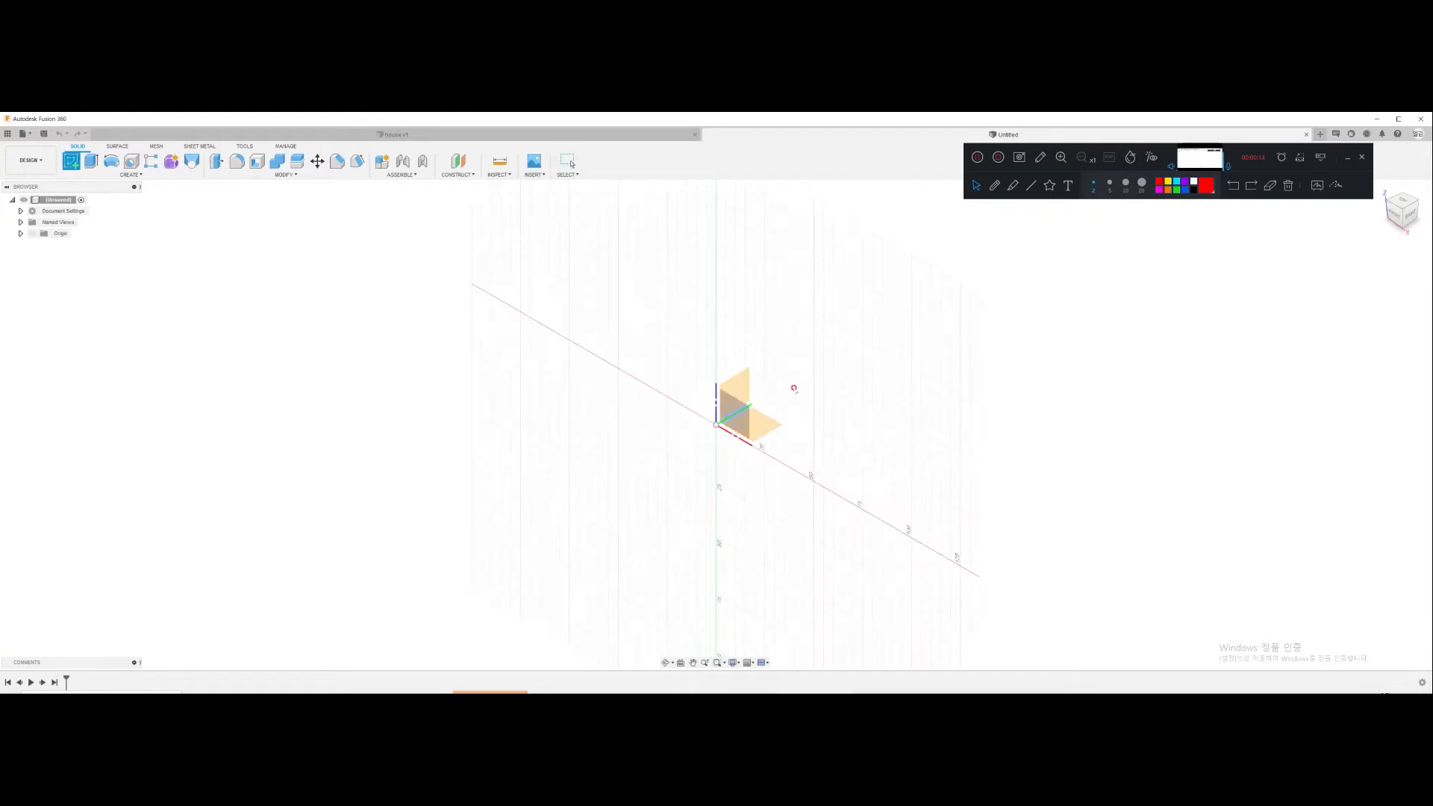
{"action": "left_click", "coordinate": [753, 411]}
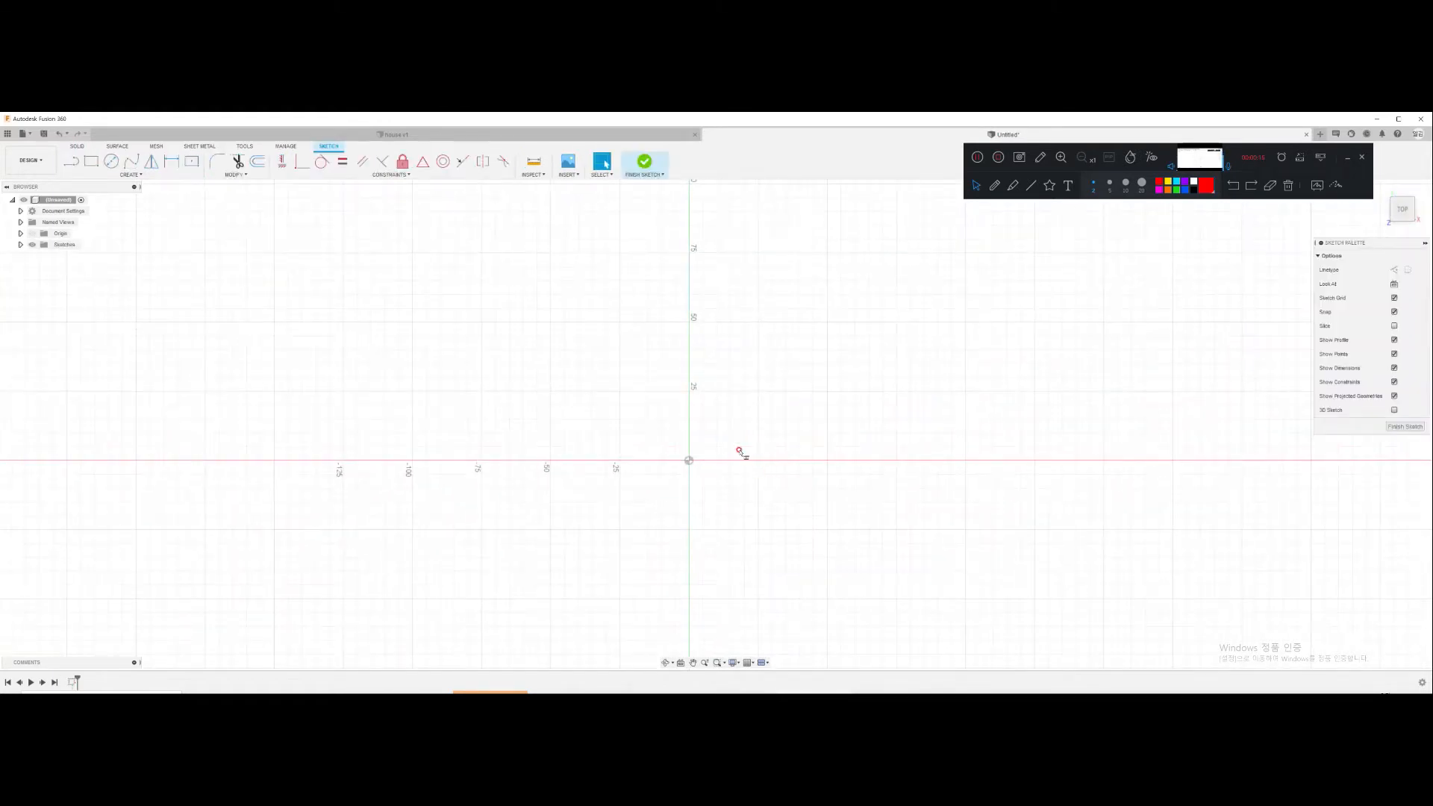
{"action": "key", "text": "r"}
{"action": "left_click", "coordinate": [688, 461]}
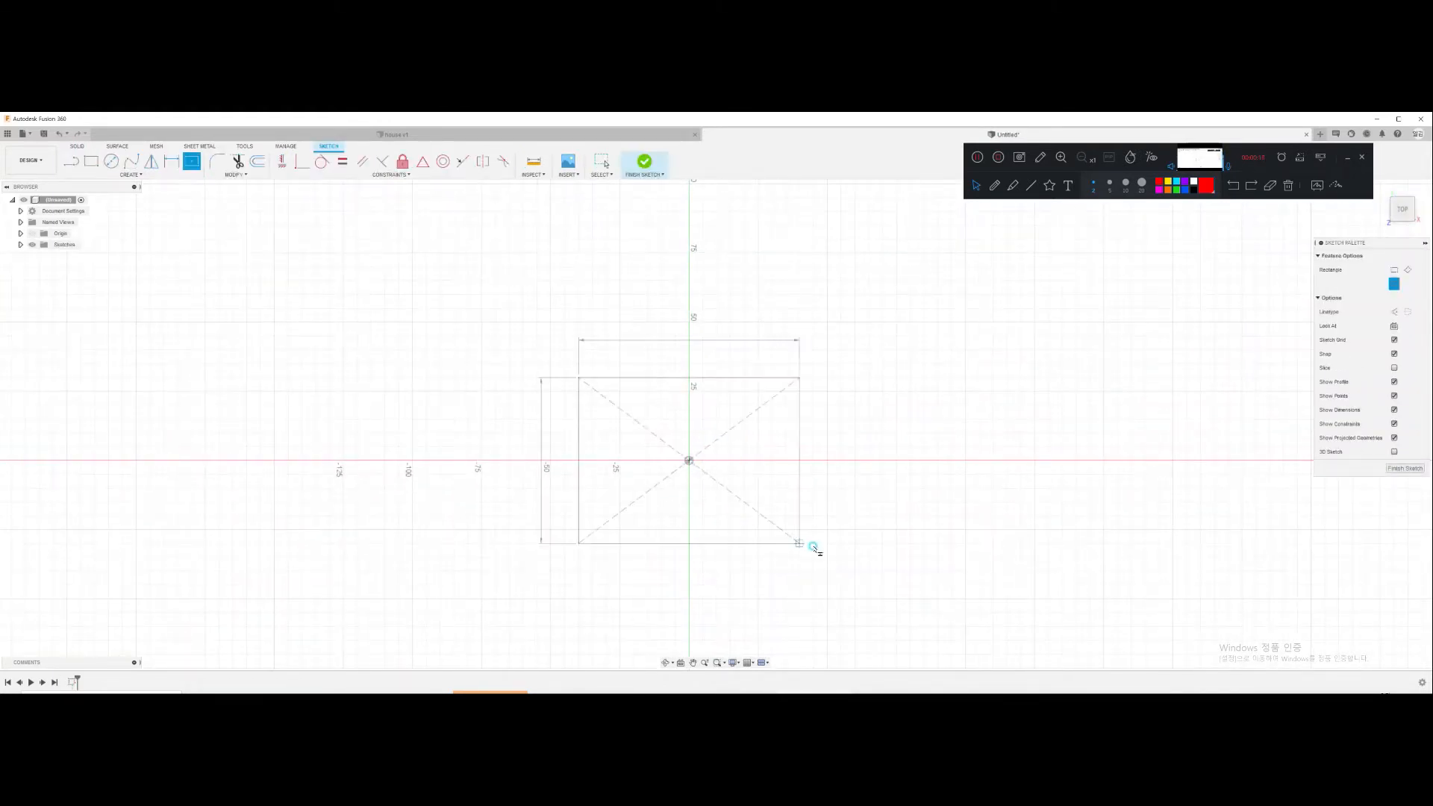
{"action": "type", "text": "15"}
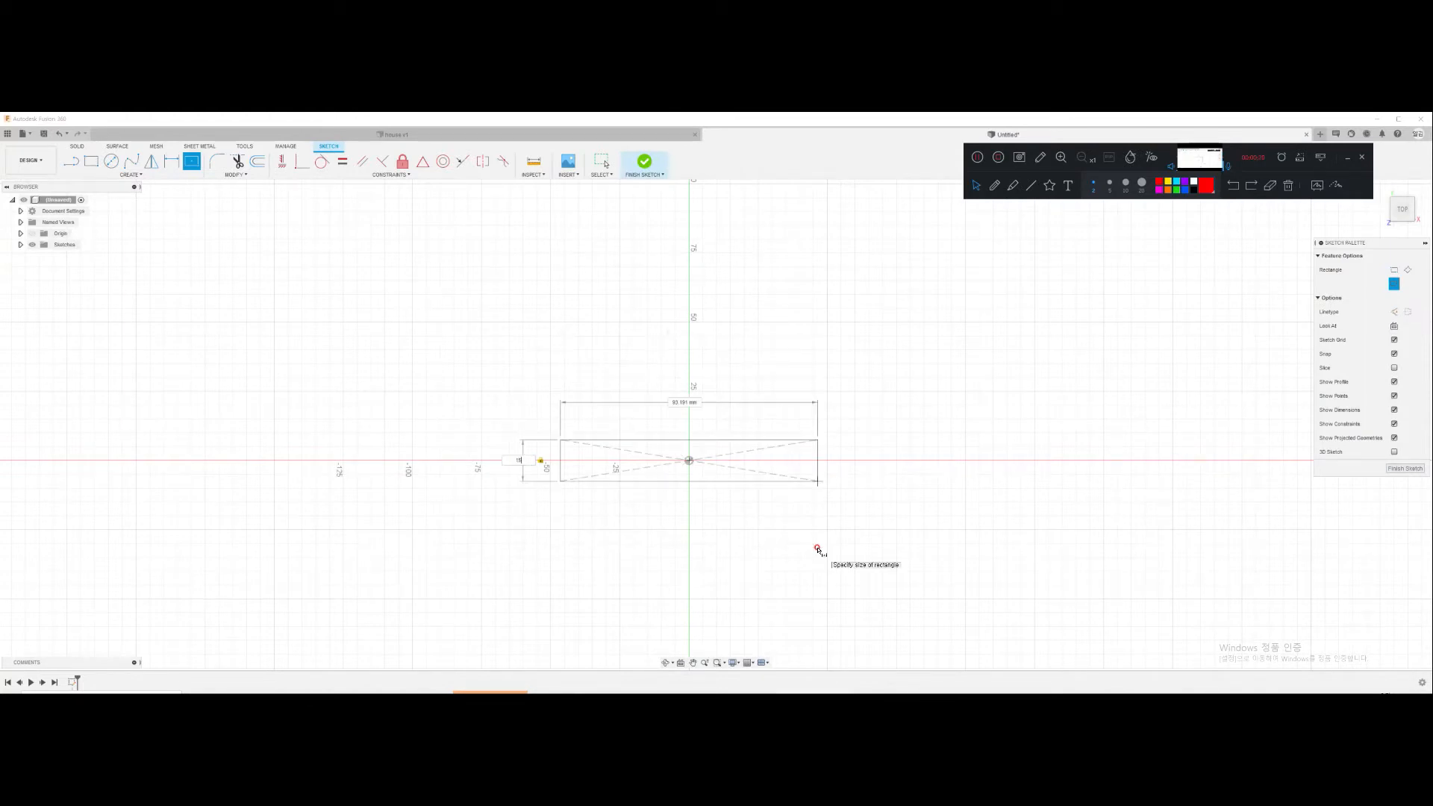
{"action": "type", "text": "00"}
{"action": "key", "text": "Tab"}
{"action": "type", "text": "1500"}
{"action": "key", "text": "Return"}
Step: Extrude the rectangle 30 mm to form the tabletop
{"action": "scroll", "coordinate": [915, 441], "scroll_direction": "down", "scroll_amount": 6}
{"action": "middle_click_drag", "start_coordinate": [666, 421], "coordinate": [585, 382]}
{"action": "key", "text": "e"}
{"action": "middle_click_drag", "start_coordinate": [630, 445], "coordinate": [649, 428], "text": "shift"}
{"action": "type", "text": "30"}
{"action": "key", "text": "Return"}
Step: Fillet the upper and lower edges along both long sides of the tabletop with a 15 mm radius
{"action": "scroll", "coordinate": [650, 426], "scroll_direction": "up", "scroll_amount": 6}
{"action": "middle_click_drag", "start_coordinate": [842, 481], "coordinate": [558, 537]}
{"action": "scroll", "coordinate": [670, 510], "scroll_direction": "up", "scroll_amount": 3}
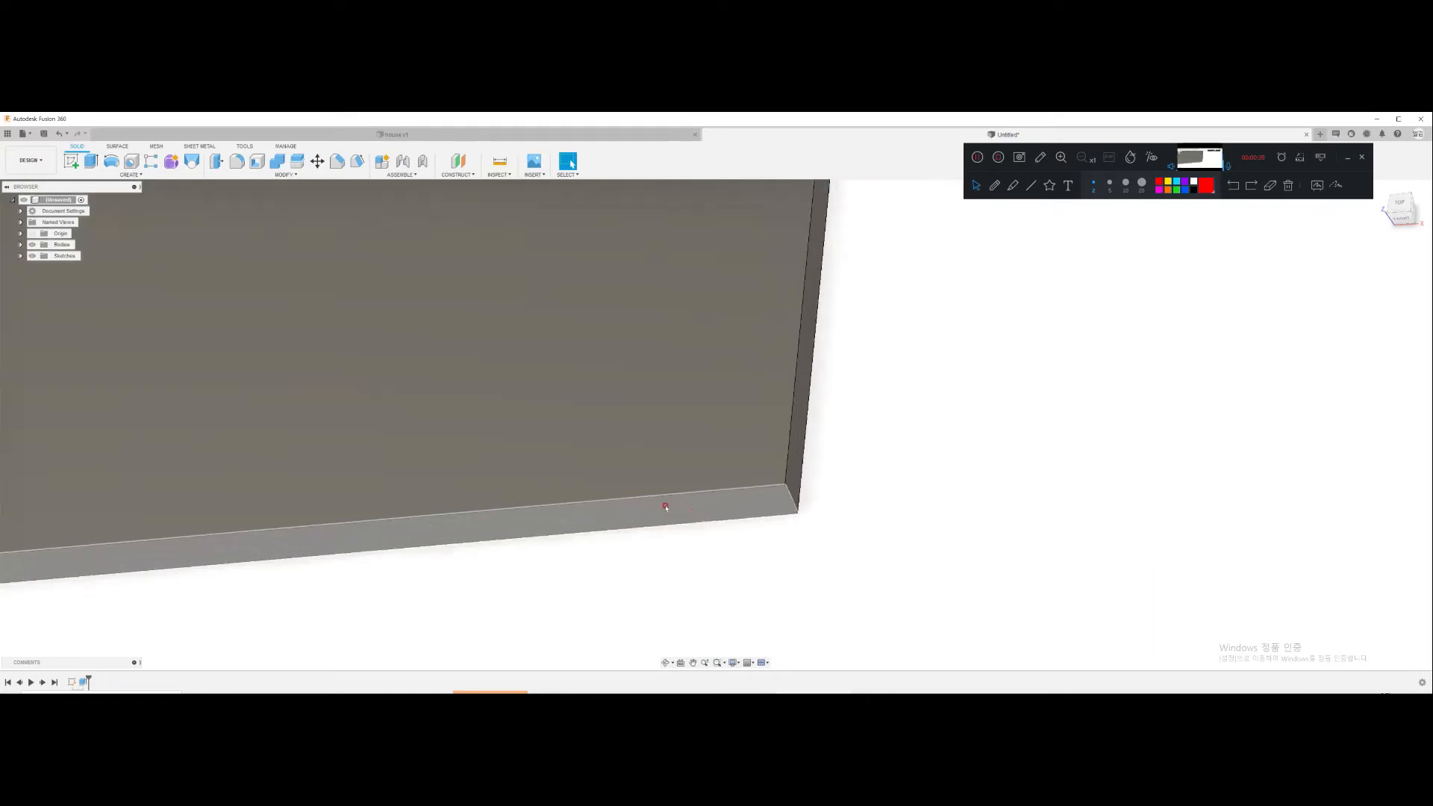
{"action": "key", "text": "f"}
{"action": "left_click", "coordinate": [739, 490]}
{"action": "left_click", "coordinate": [742, 518]}
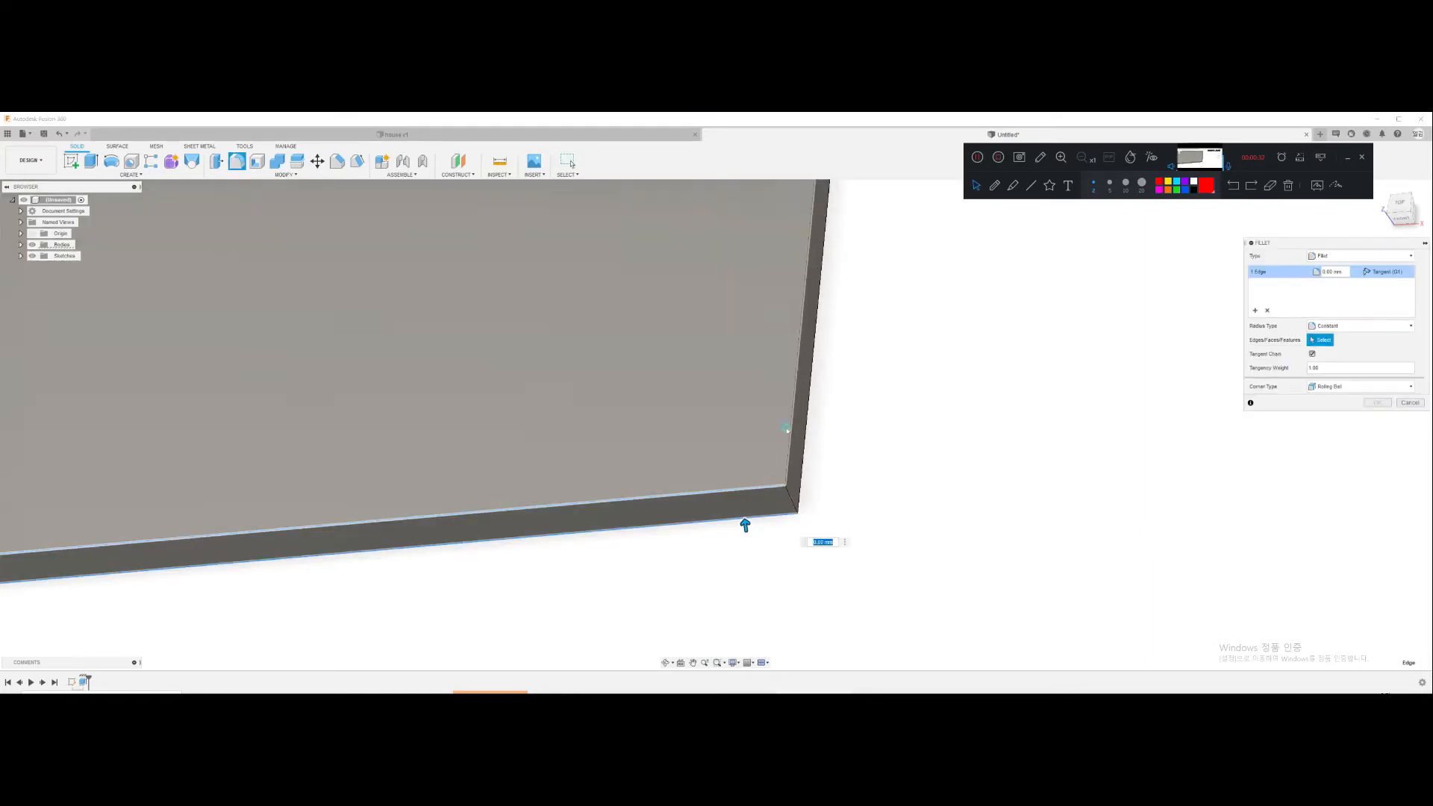
{"action": "middle_click_drag", "start_coordinate": [761, 247], "coordinate": [566, 530]}
{"action": "middle_click_drag", "start_coordinate": [640, 296], "coordinate": [607, 477]}
{"action": "middle_click_drag", "start_coordinate": [640, 224], "coordinate": [647, 351]}
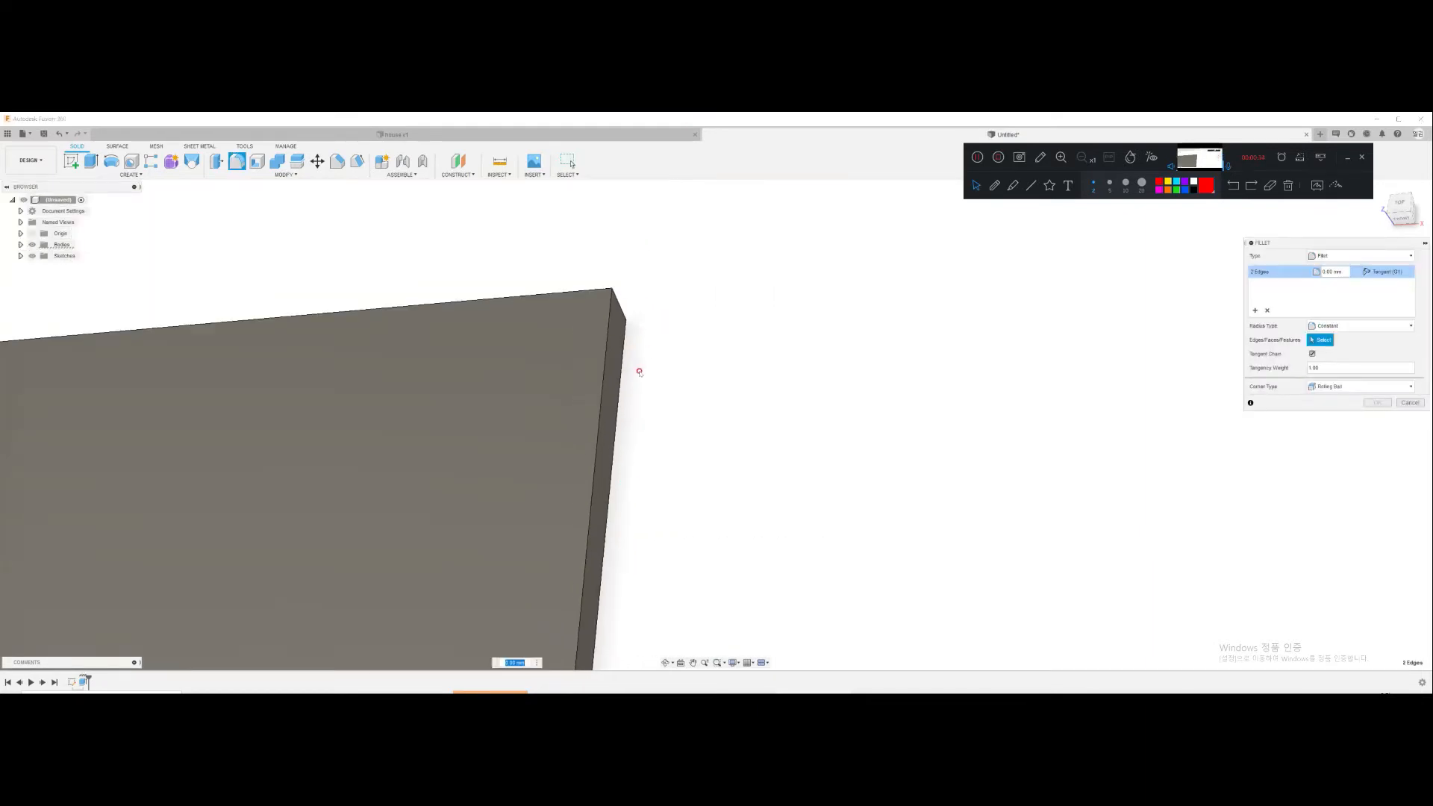
{"action": "left_click", "coordinate": [588, 293]}
{"action": "middle_click_drag", "start_coordinate": [590, 295], "coordinate": [601, 308], "text": "shift"}
{"action": "left_click", "coordinate": [608, 267]}
{"action": "type", "text": "15"}
{"action": "key", "text": "Return"}
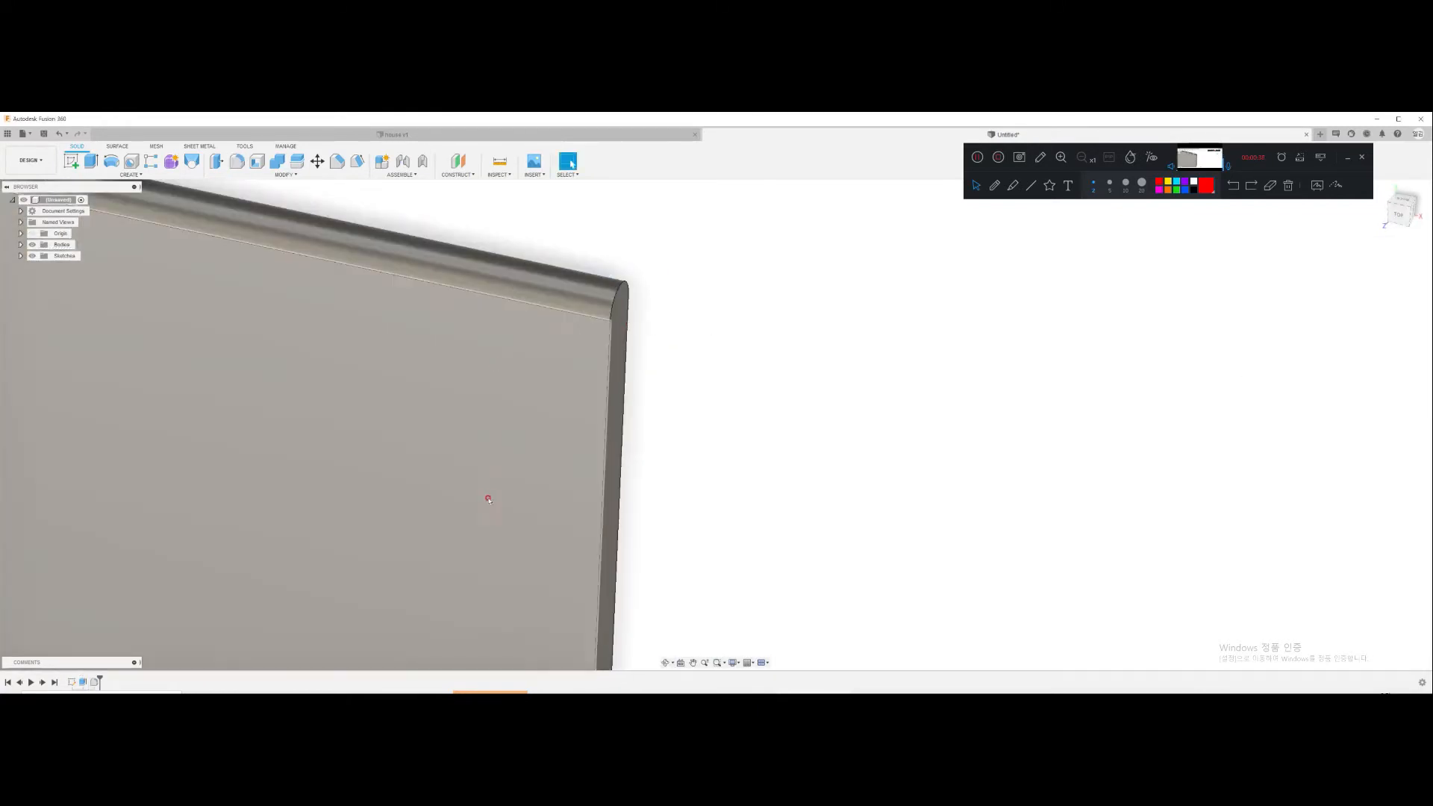
Step: Sketch a 1400 by 800 mm centre rectangle on the tabletop's underside, centred on the origin
{"action": "scroll", "coordinate": [481, 477], "scroll_direction": "down", "scroll_amount": 5}
{"action": "mouse_move", "coordinate": [485, 444]}
{"action": "middle_mouse_down", "text": "shift"}
{"action": "mouse_move", "coordinate": [492, 393]}
{"action": "mouse_move", "coordinate": [473, 409]}
{"action": "middle_mouse_up", "text": "shift"}
{"action": "left_click", "coordinate": [473, 409]}
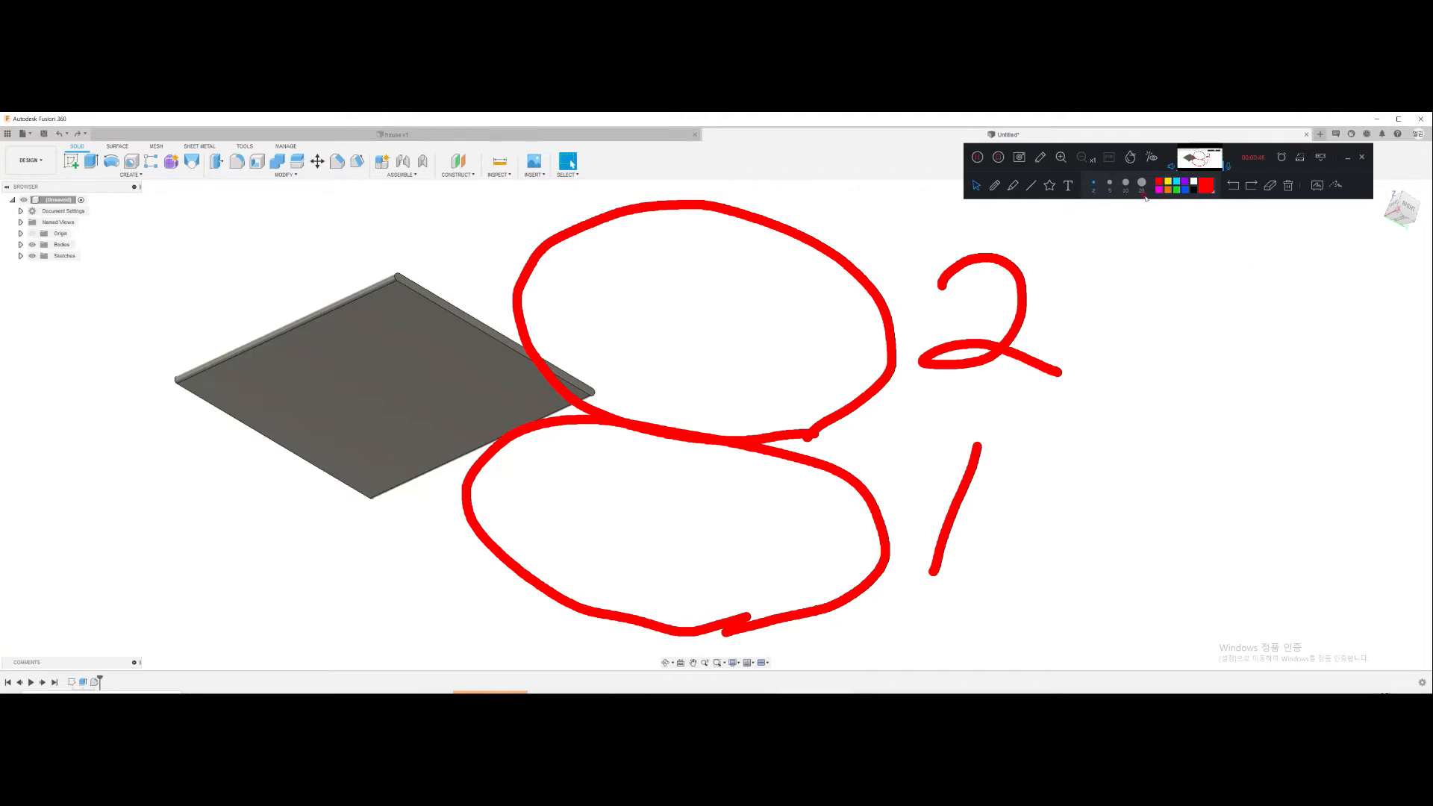
{"action": "left_click", "coordinate": [1289, 187]}
{"action": "left_click", "coordinate": [400, 372]}
{"action": "key", "text": "r"}
{"action": "left_click", "coordinate": [649, 339]}
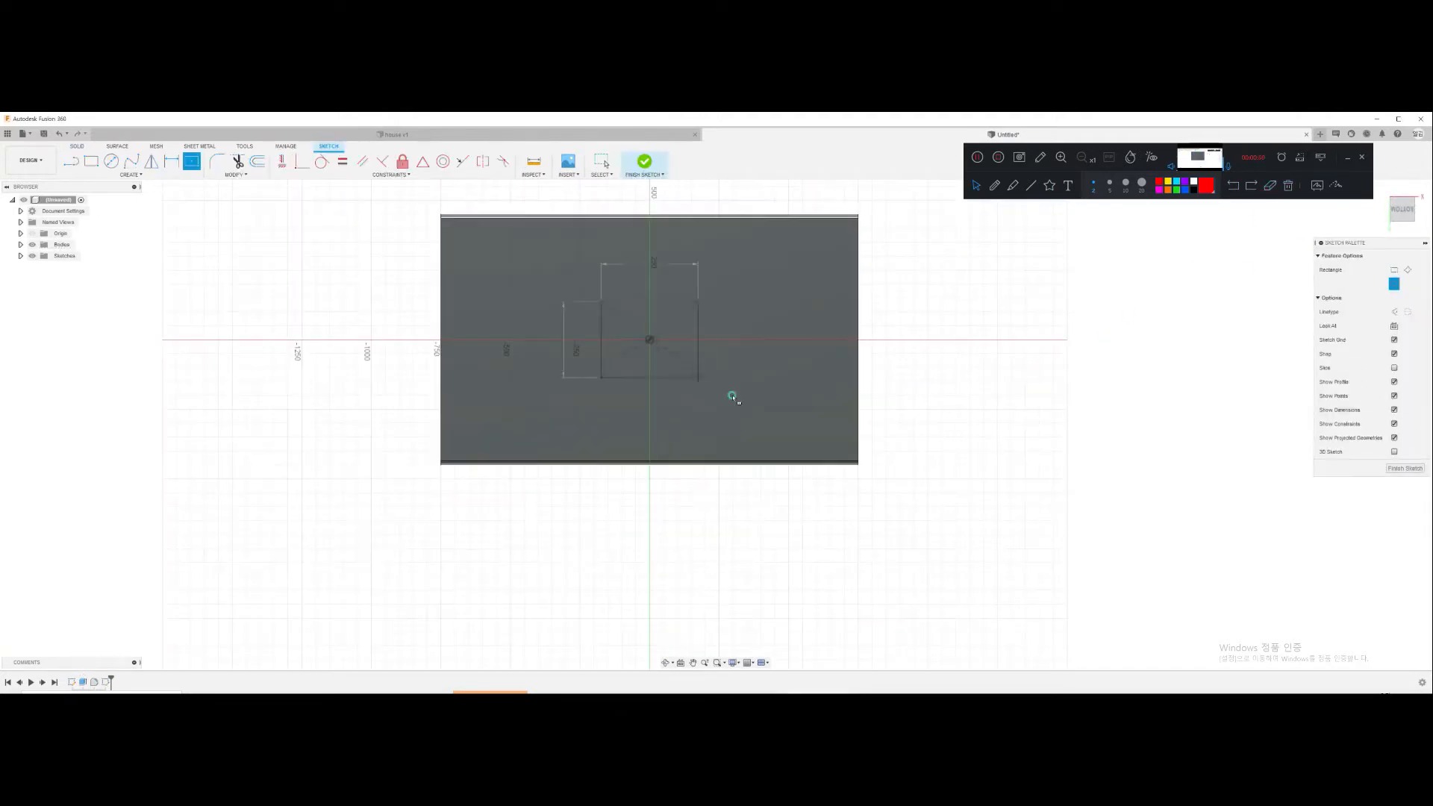
{"action": "key", "text": "Tab"}
{"action": "type", "text": "1400"}
{"action": "key", "text": "Tab"}
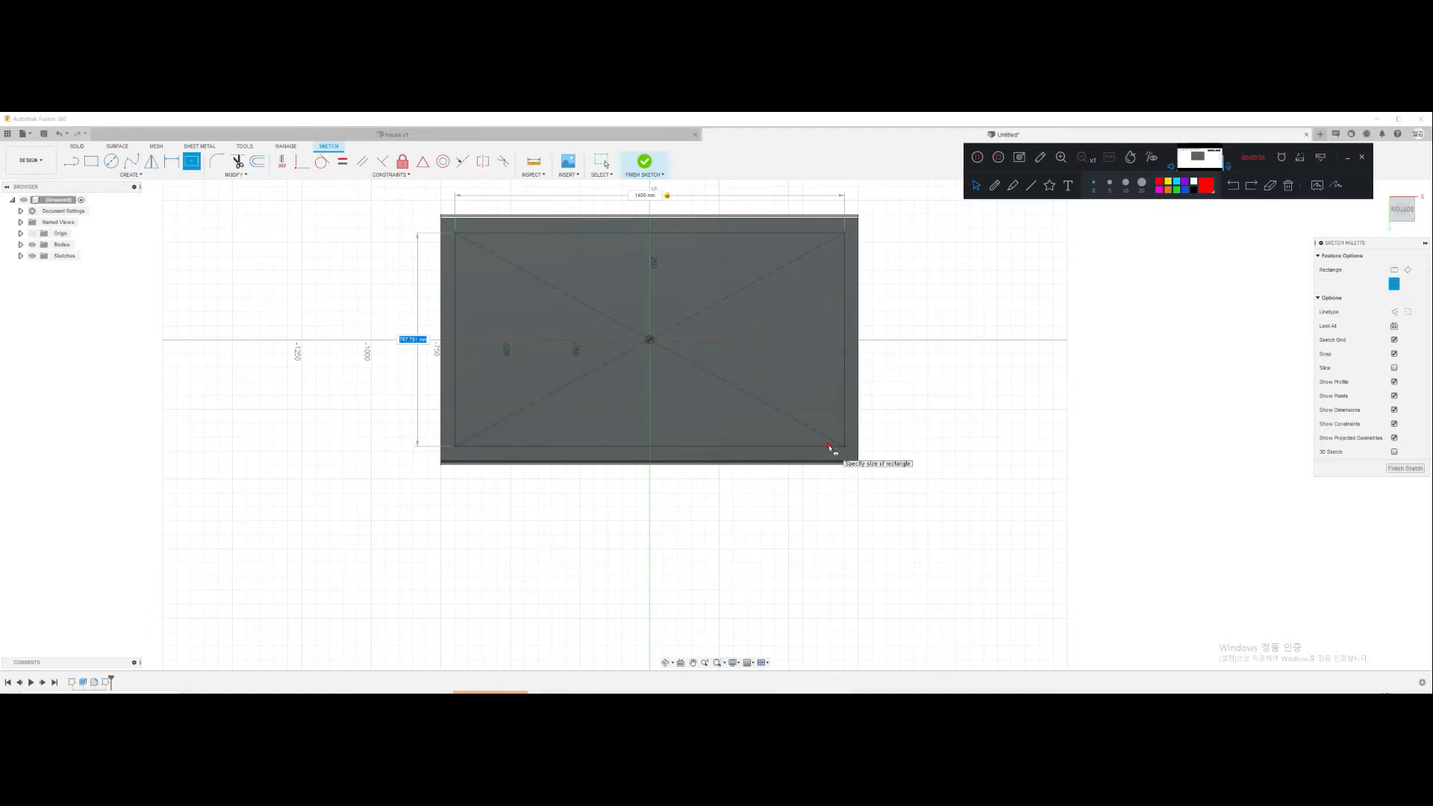
{"action": "type", "text": "800"}
{"action": "key", "text": "Return"}
{"action": "key", "text": "Escape"}
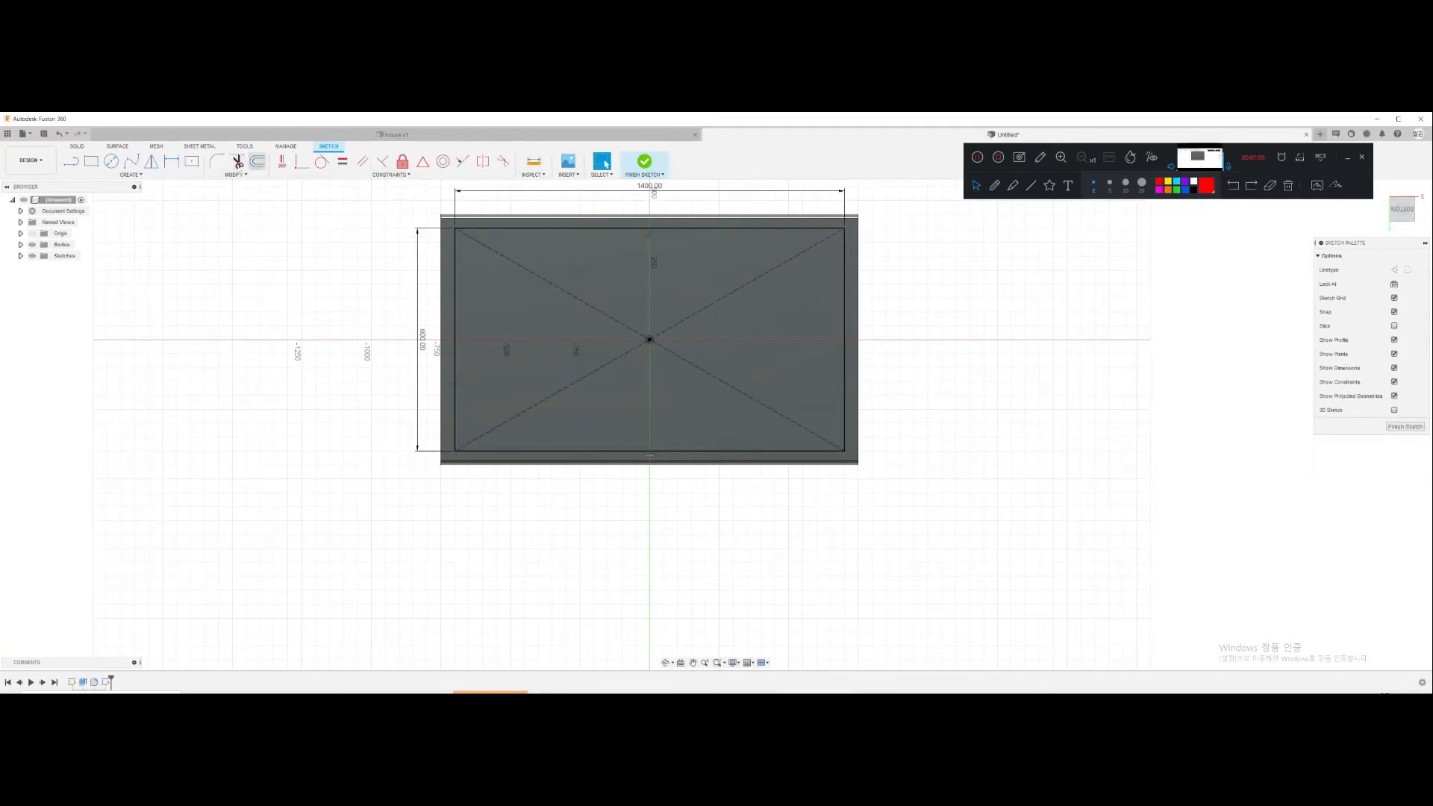
Step: Offset the underside rectangle inward by 30 mm to outline the table frame
{"action": "left_click", "coordinate": [257, 161]}
{"action": "left_click", "coordinate": [513, 229]}
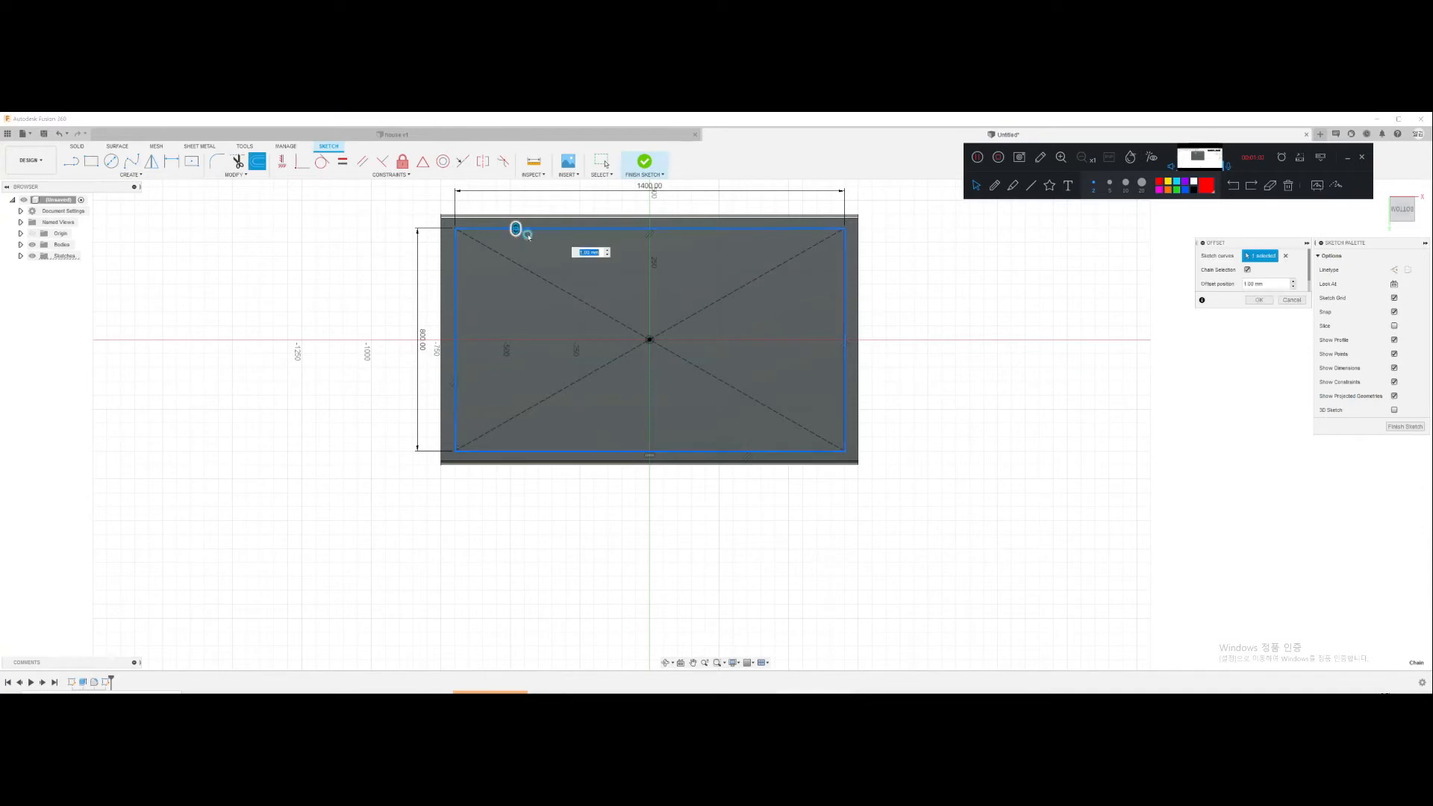
{"action": "type", "text": "30"}
{"action": "key", "text": "Return"}
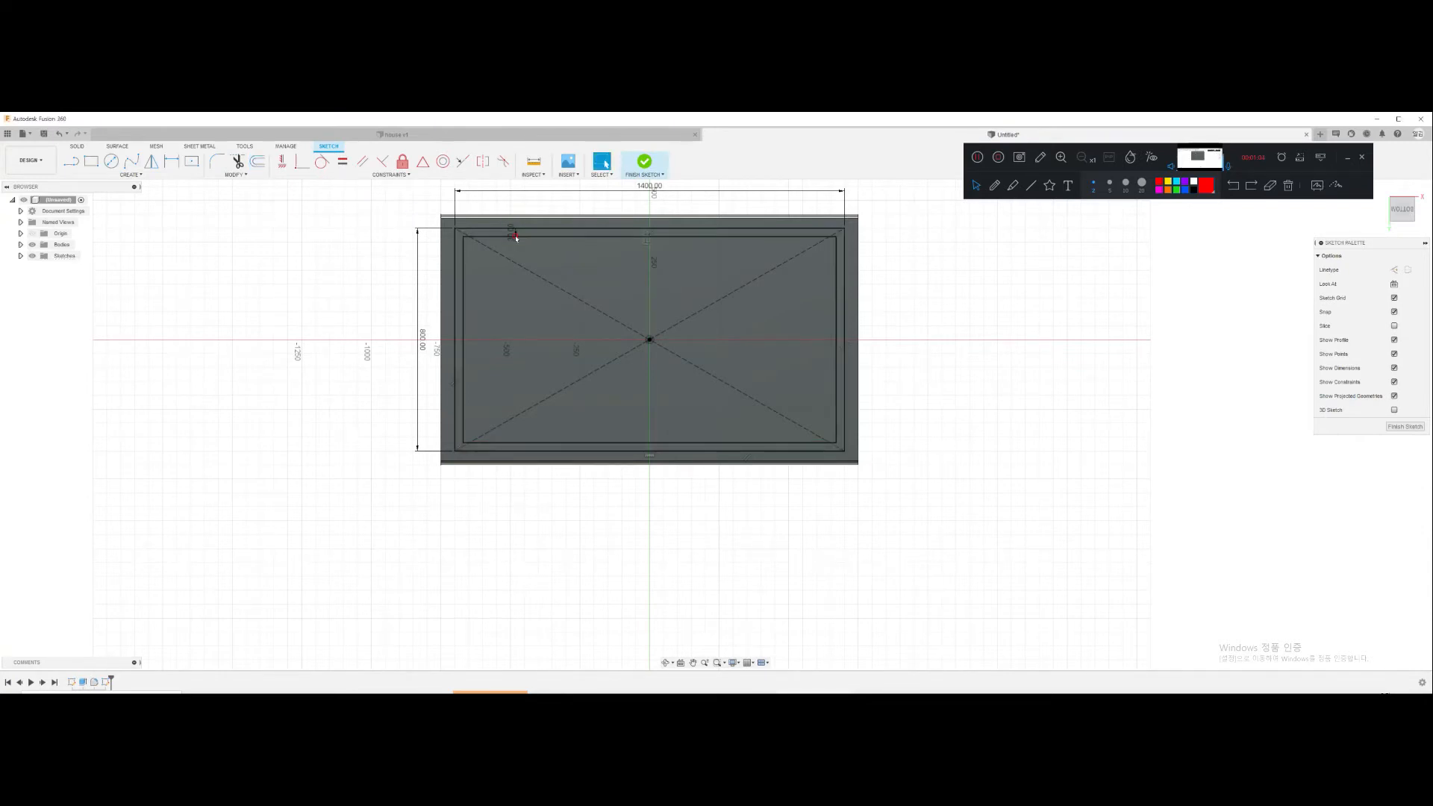
Step: Extrude the band between the two rectangles 30 mm from the underside to form the frame
{"action": "key", "text": "e"}
{"action": "scroll", "coordinate": [382, 306], "scroll_direction": "up", "scroll_amount": 3}
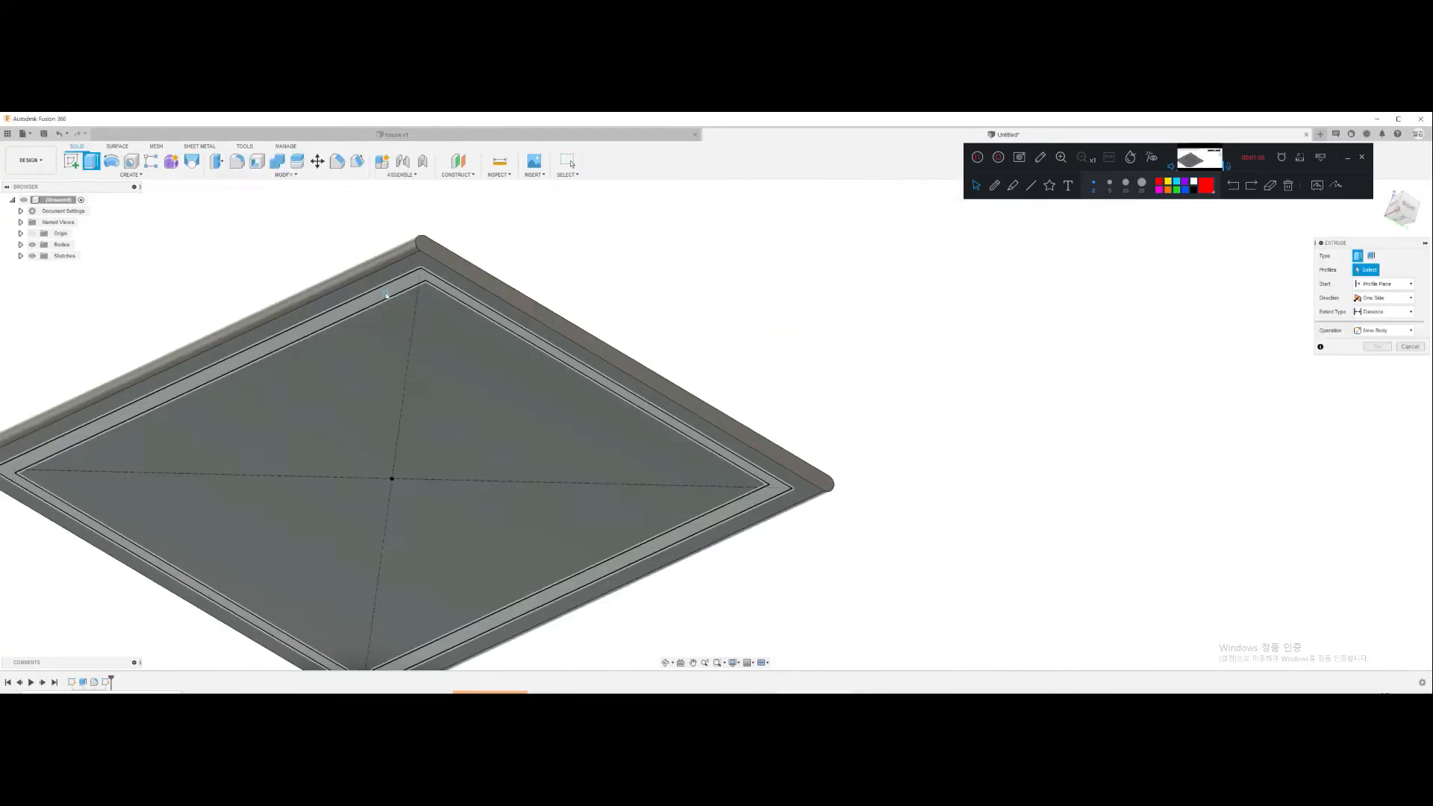
{"action": "left_click", "coordinate": [385, 296]}
{"action": "type", "text": "30"}
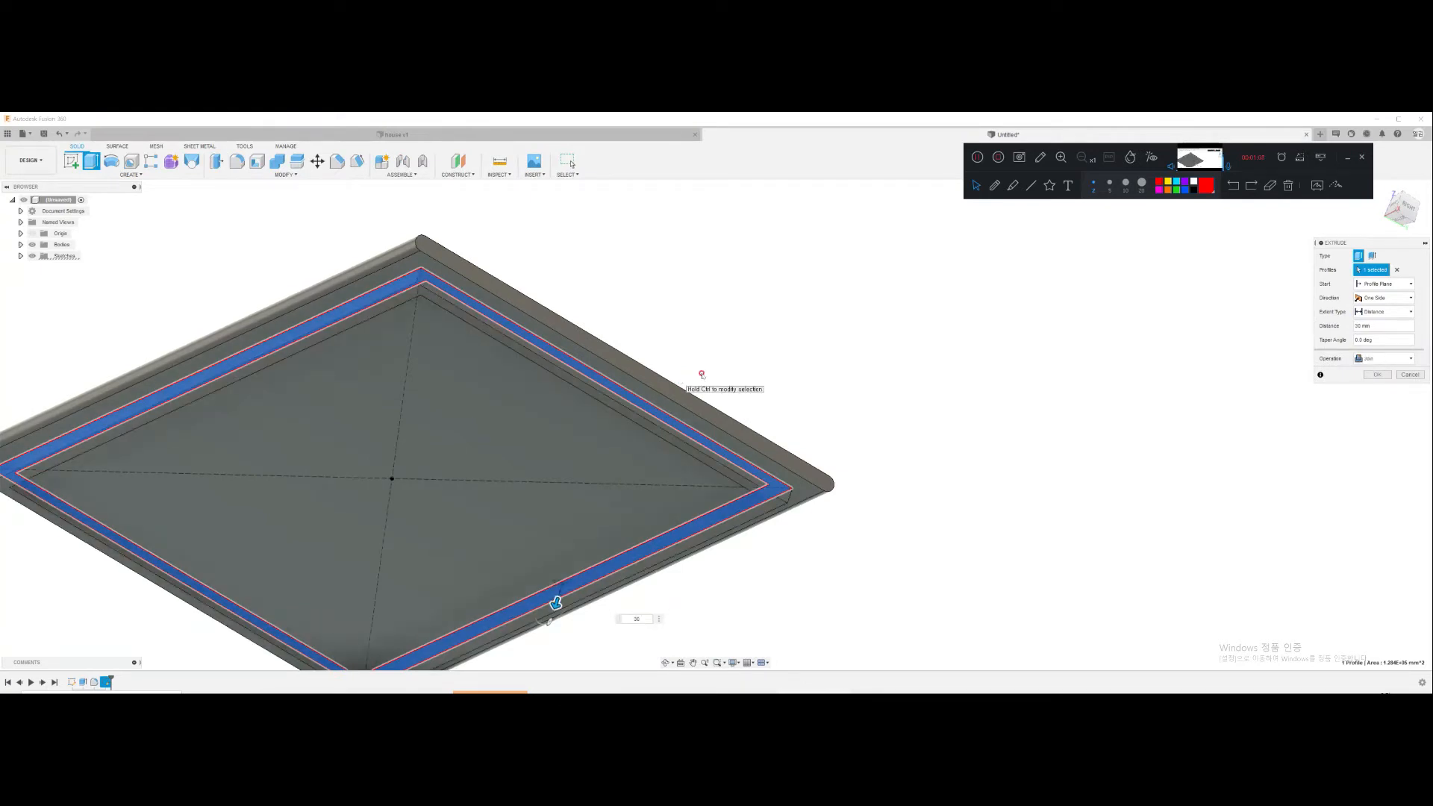
{"action": "left_click", "coordinate": [1379, 359]}
{"action": "left_click", "coordinate": [1378, 403]}
{"action": "left_click", "coordinate": [1377, 375]}
Step: Start a sketch on the table's underside and draw a 40 mm diameter circle at one inner corner of the frame
{"action": "middle_click_drag", "start_coordinate": [780, 444], "coordinate": [823, 336], "text": "shift"}
{"action": "scroll", "coordinate": [696, 456], "scroll_direction": "down", "scroll_amount": 4}
{"action": "middle_click_drag", "start_coordinate": [582, 448], "coordinate": [749, 441]}
{"action": "left_click", "coordinate": [512, 440]}
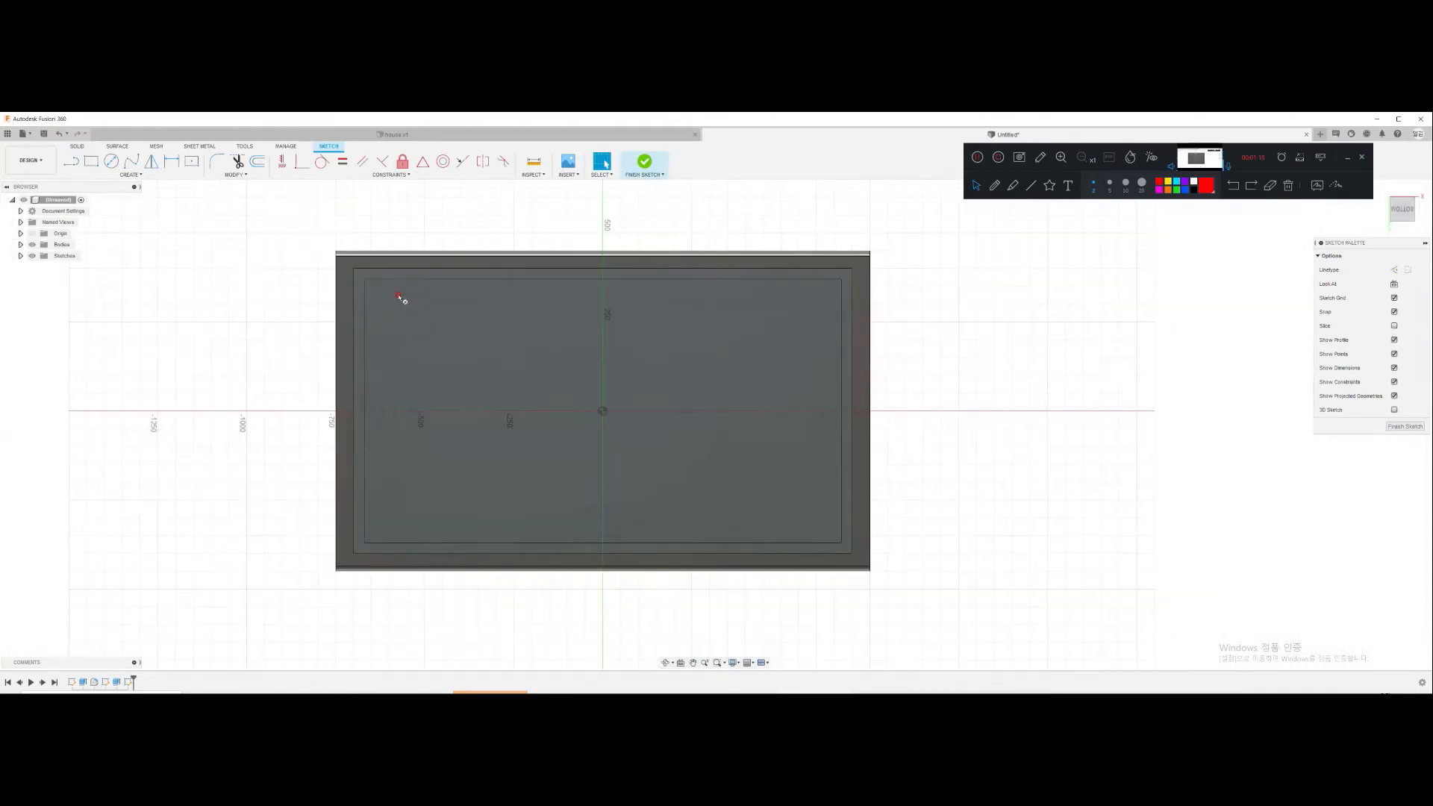
{"action": "key", "text": "c"}
{"action": "left_click", "coordinate": [369, 286]}
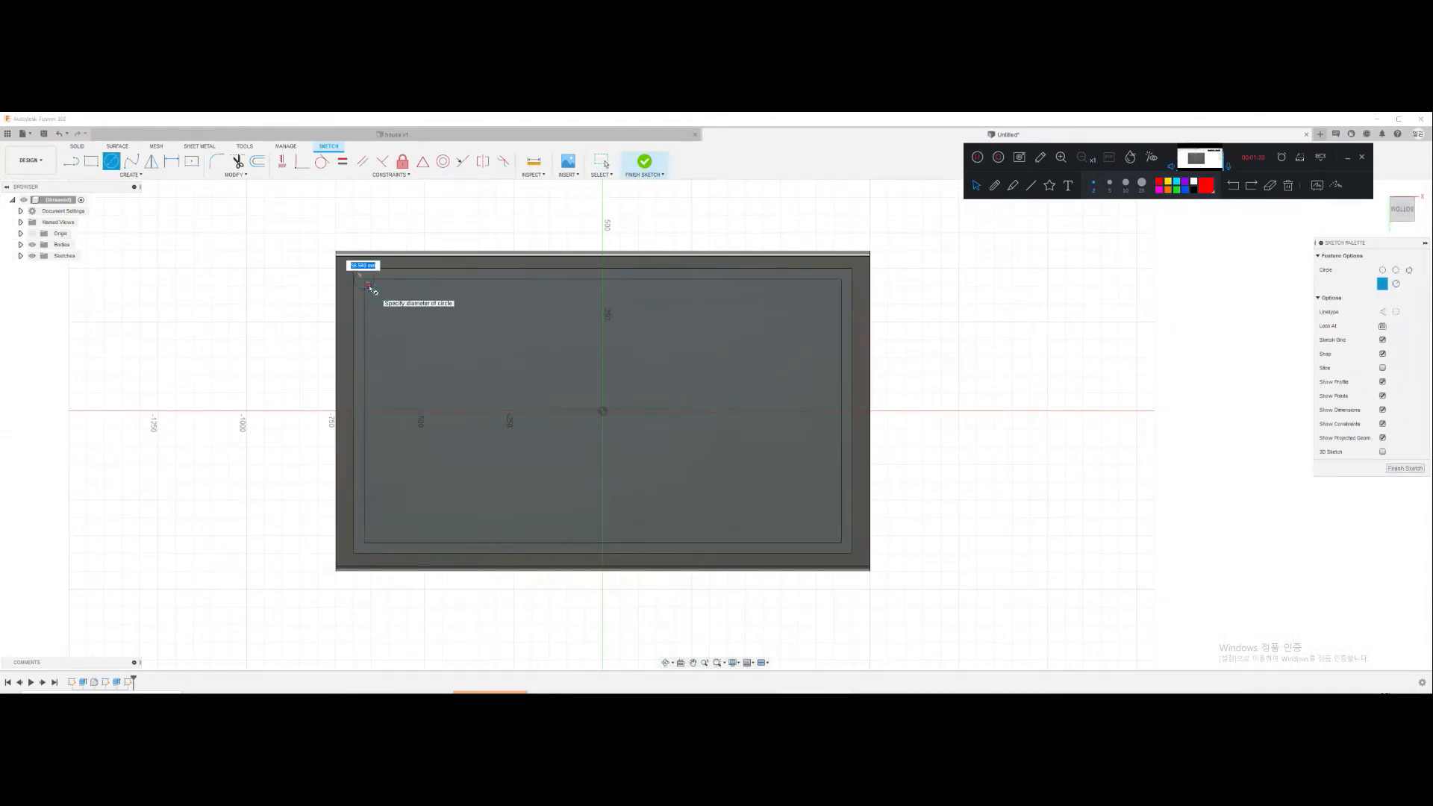
{"action": "type", "text": "40"}
{"action": "key", "text": "Return"}
Step: Add 40 mm diameter circles at the other three inner corners of the frame
{"action": "left_click", "coordinate": [835, 290]}
{"action": "type", "text": "40"}
{"action": "key", "text": "Return"}
{"action": "left_click", "coordinate": [365, 542]}
{"action": "type", "text": "40"}
{"action": "key", "text": "Return"}
{"action": "key", "text": "Escape"}
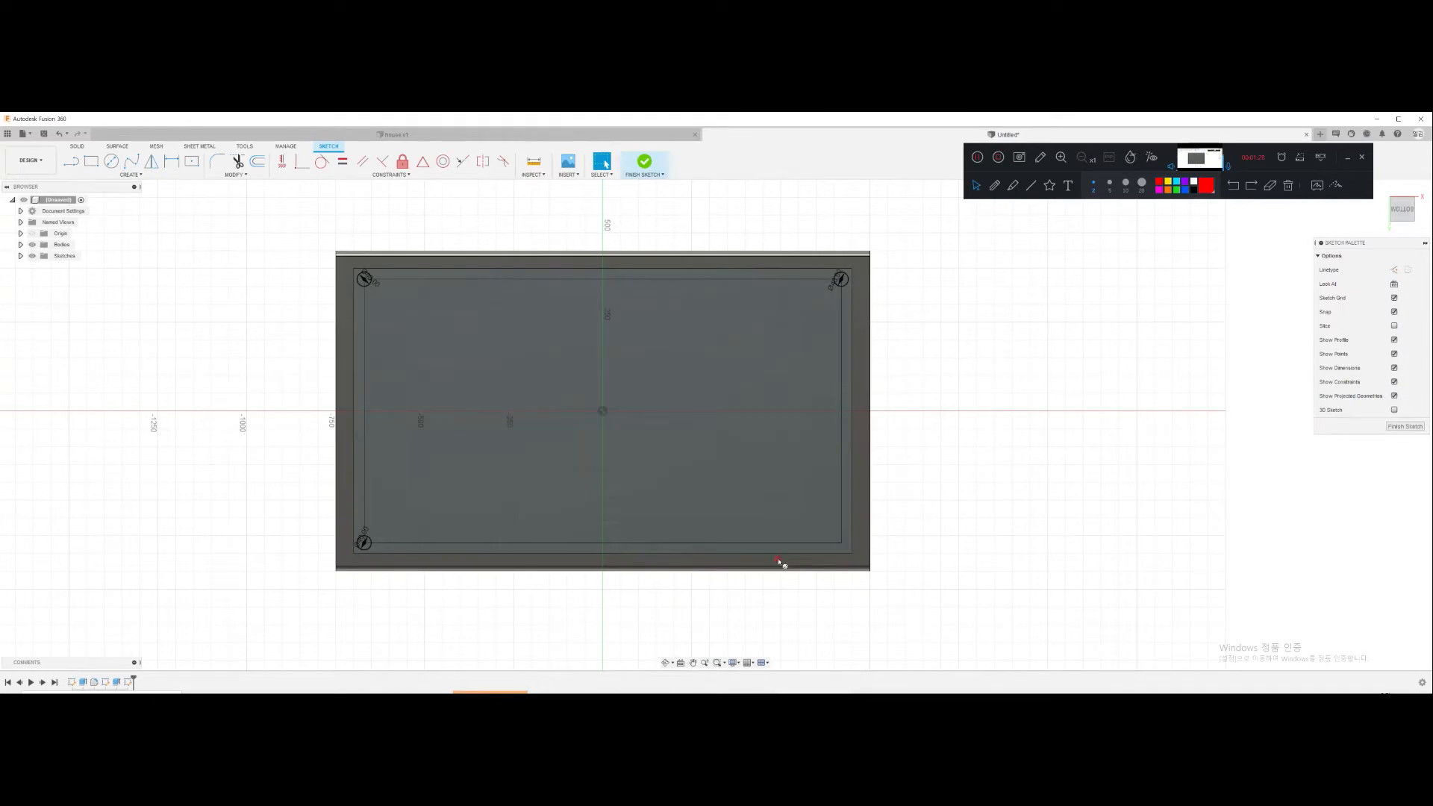
{"action": "key", "text": "c"}
{"action": "left_click", "coordinate": [836, 534]}
{"action": "type", "text": "40"}
{"action": "key", "text": "Return"}
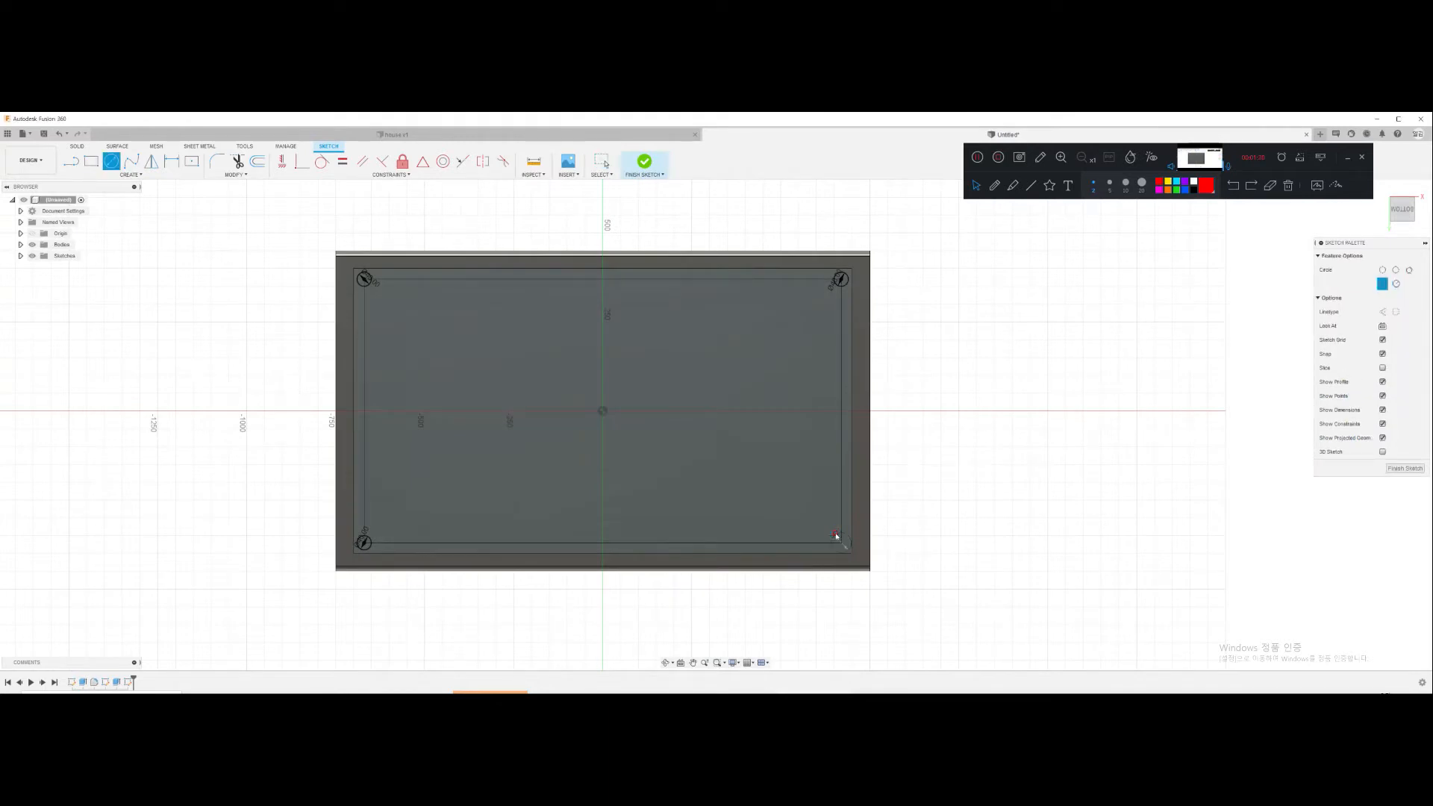
{"action": "key", "text": "Escape"}
Step: Extrude the four corner circles 690 mm down from the table's underside as new bodies to form the legs
{"action": "scroll", "coordinate": [483, 309], "scroll_direction": "up", "scroll_amount": 3}
{"action": "key", "text": "e"}
{"action": "left_click", "coordinate": [261, 250]}
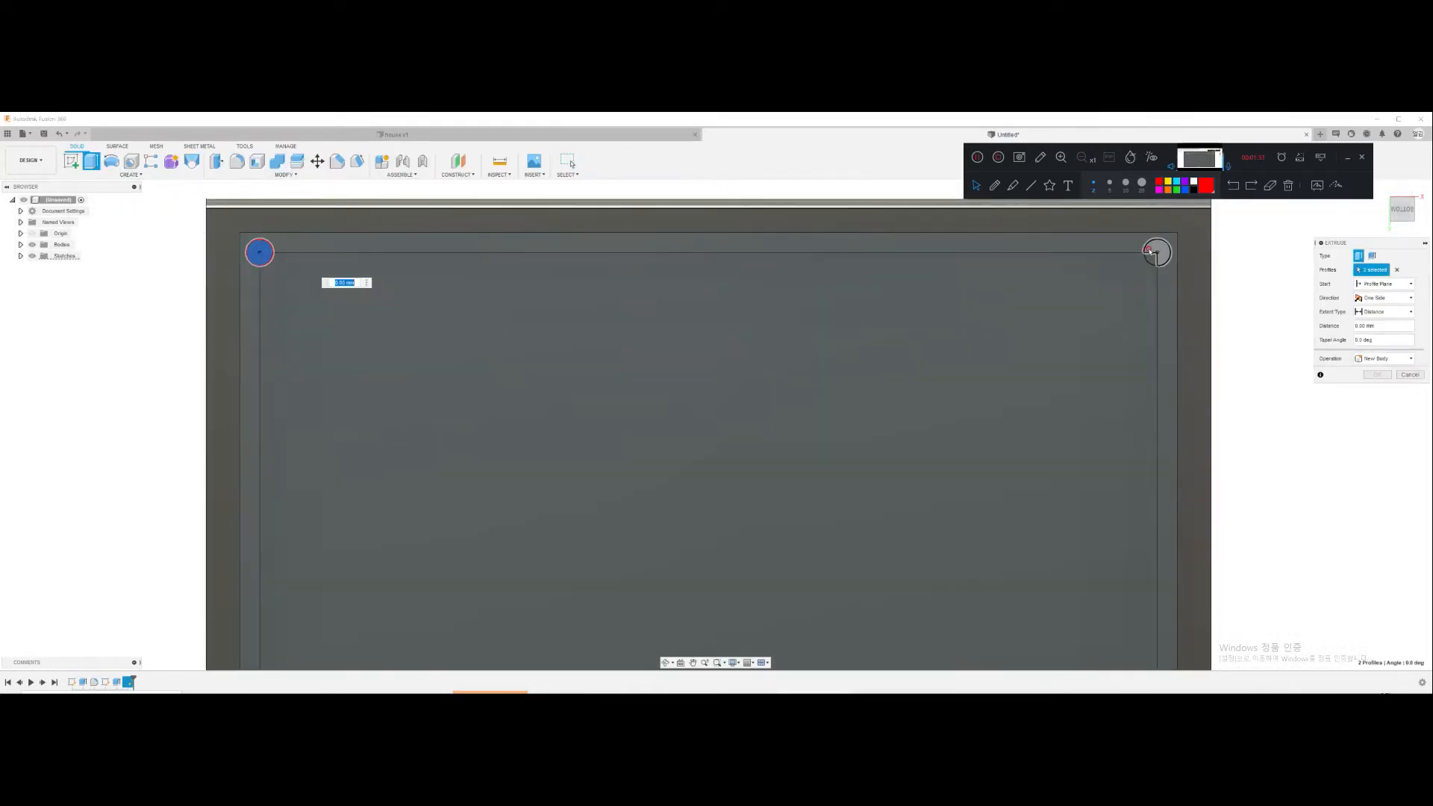
{"action": "left_click", "coordinate": [1149, 258]}
{"action": "left_click", "coordinate": [1149, 260]}
{"action": "mouse_move", "coordinate": [921, 508]}
{"action": "middle_mouse_down"}
{"action": "mouse_move", "coordinate": [806, 361]}
{"action": "mouse_move", "coordinate": [774, 241]}
{"action": "middle_mouse_up"}
{"action": "left_click", "coordinate": [1007, 456]}
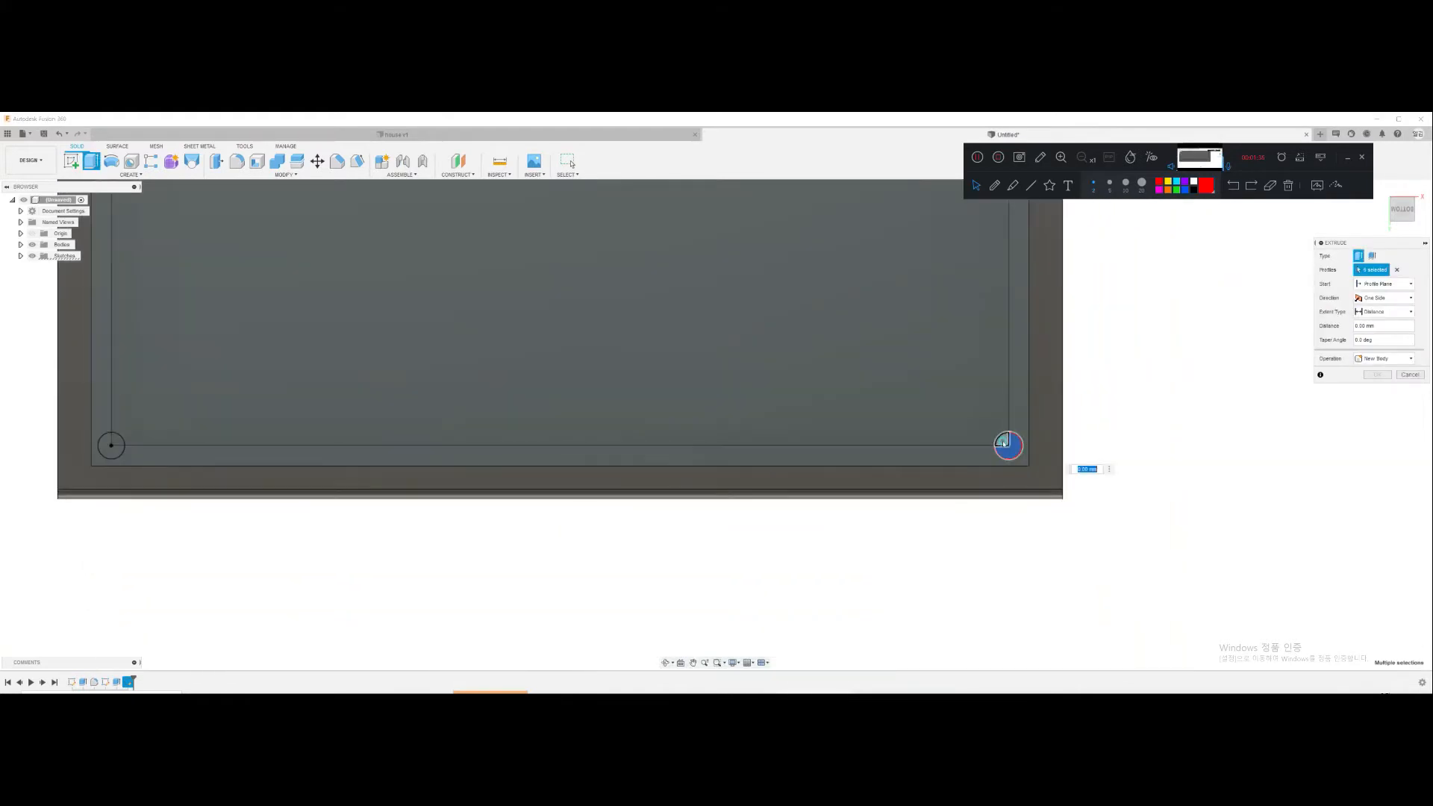
{"action": "left_click", "coordinate": [1002, 439]}
{"action": "middle_click_drag", "start_coordinate": [100, 417], "coordinate": [448, 394]}
{"action": "scroll", "coordinate": [448, 394], "scroll_direction": "up", "scroll_amount": 1}
{"action": "left_click", "coordinate": [461, 428]}
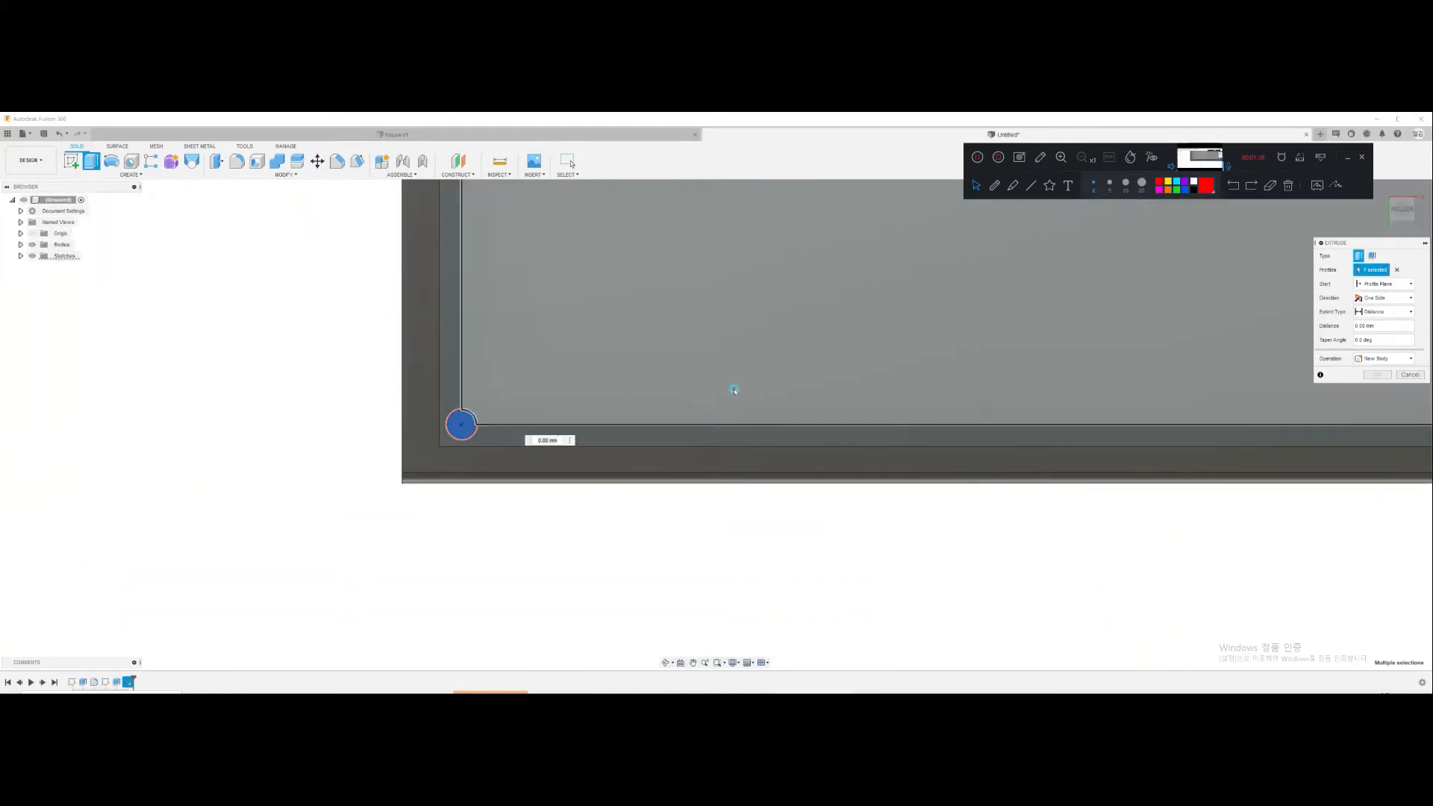
{"action": "scroll", "coordinate": [908, 335], "scroll_direction": "down", "scroll_amount": 5}
{"action": "middle_click_drag", "start_coordinate": [908, 336], "coordinate": [561, 439]}
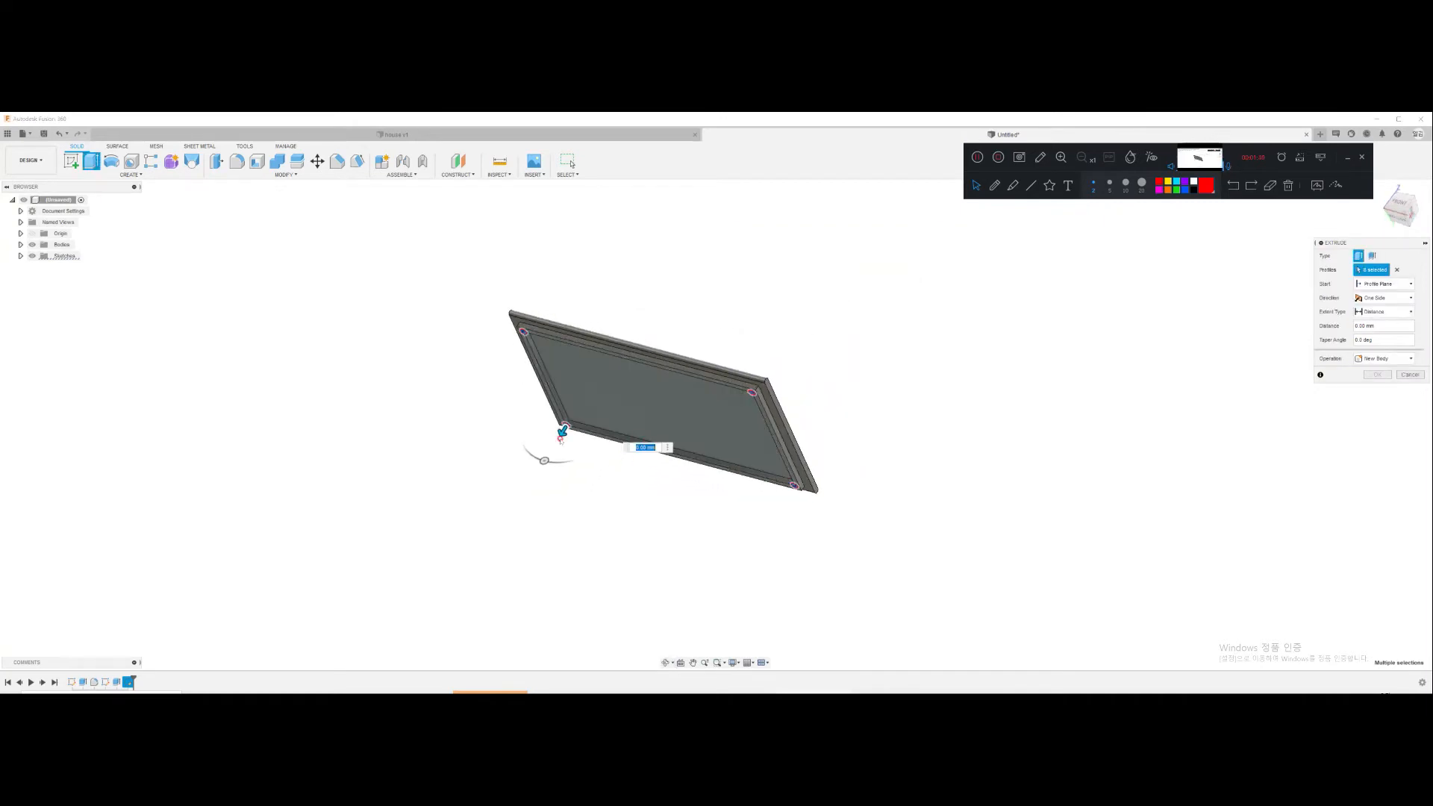
{"action": "left_click_drag", "start_coordinate": [561, 431], "coordinate": [543, 461]}
{"action": "left_click", "coordinate": [1384, 359]}
{"action": "left_click", "coordinate": [1385, 403]}
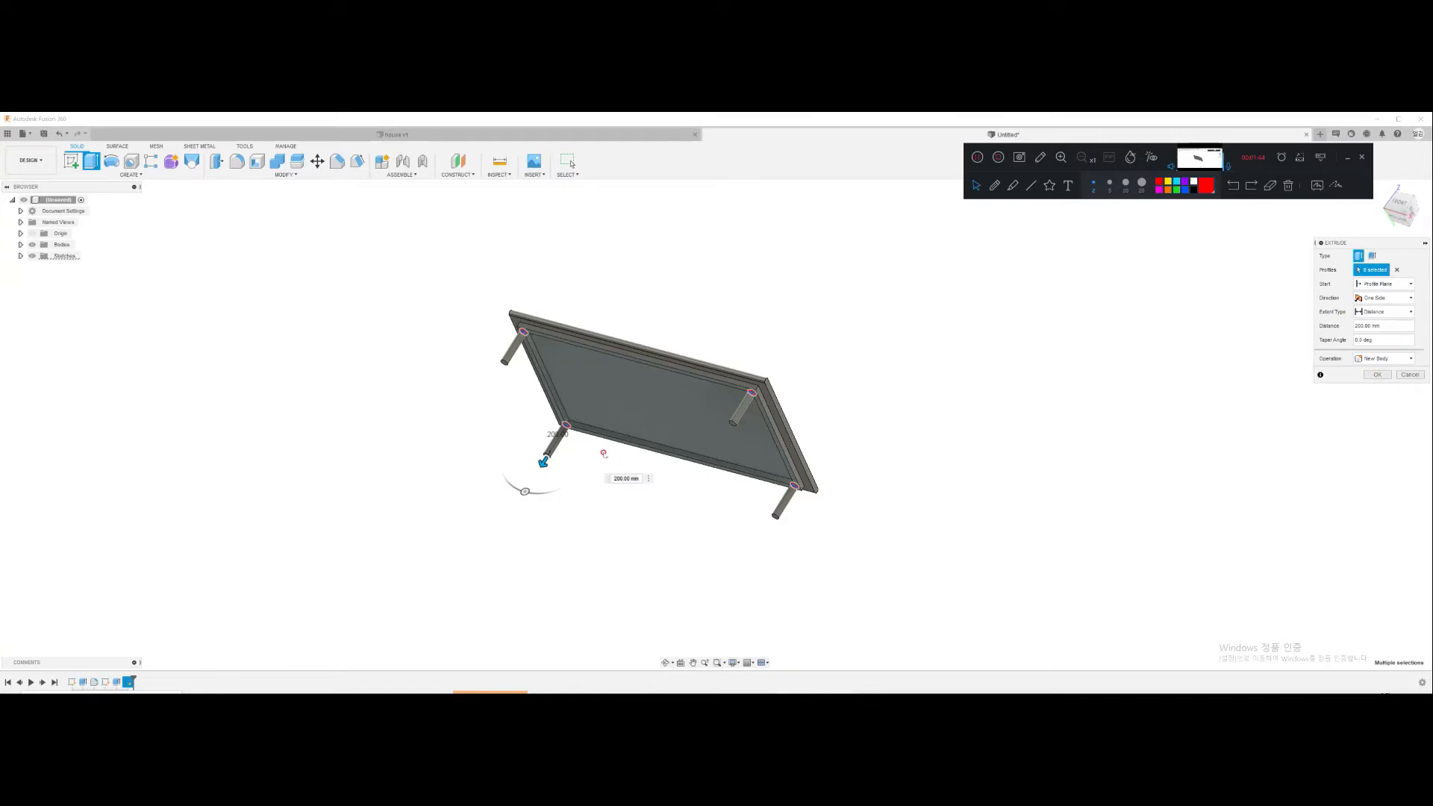
{"action": "type", "text": "4"}
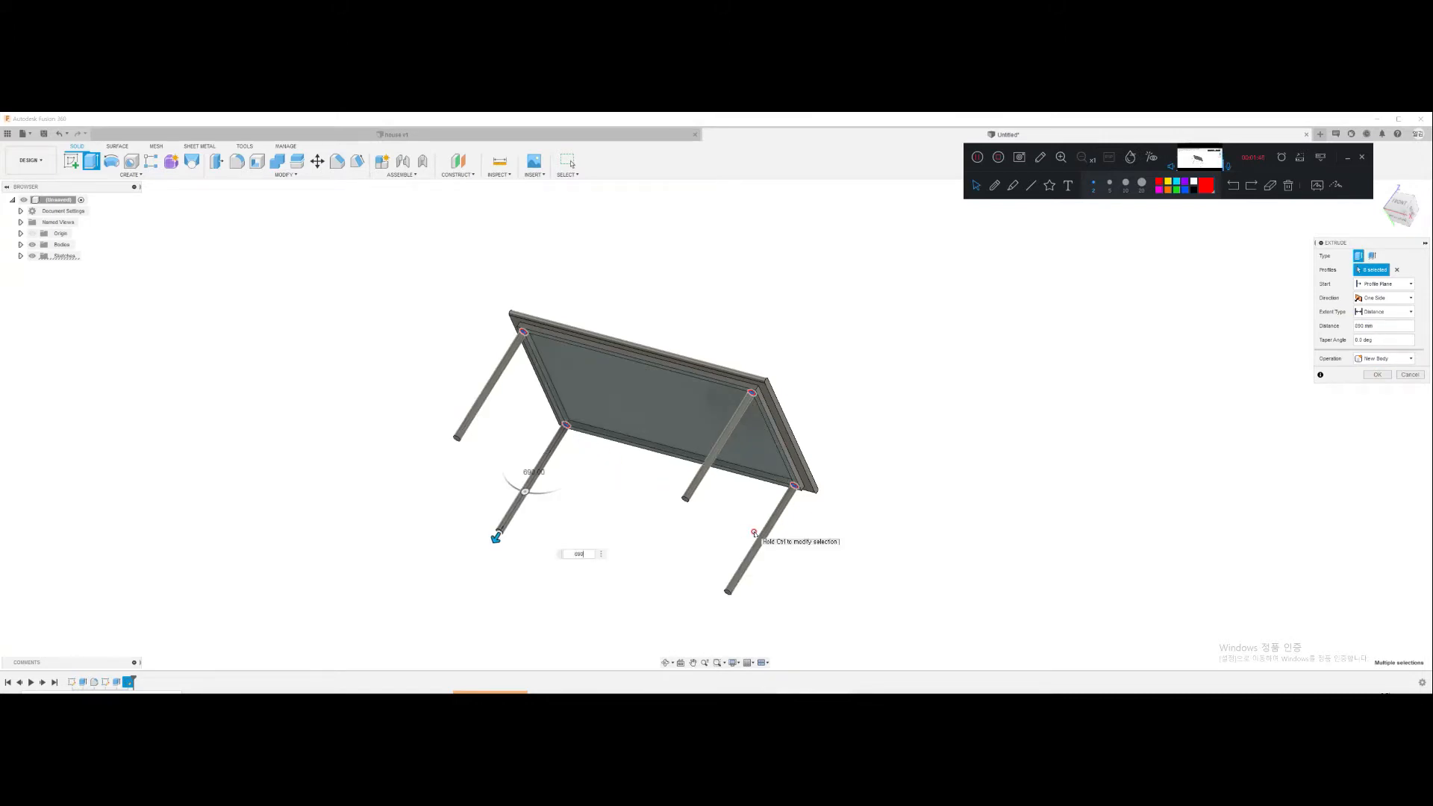
{"action": "key", "text": "Return"}
Step: Extrude the end faces of all four legs a short distance as new bodies to form the feet
{"action": "middle_click_drag", "start_coordinate": [746, 521], "coordinate": [761, 482], "text": "shift"}
{"action": "scroll", "coordinate": [475, 424], "scroll_direction": "up", "scroll_amount": 4}
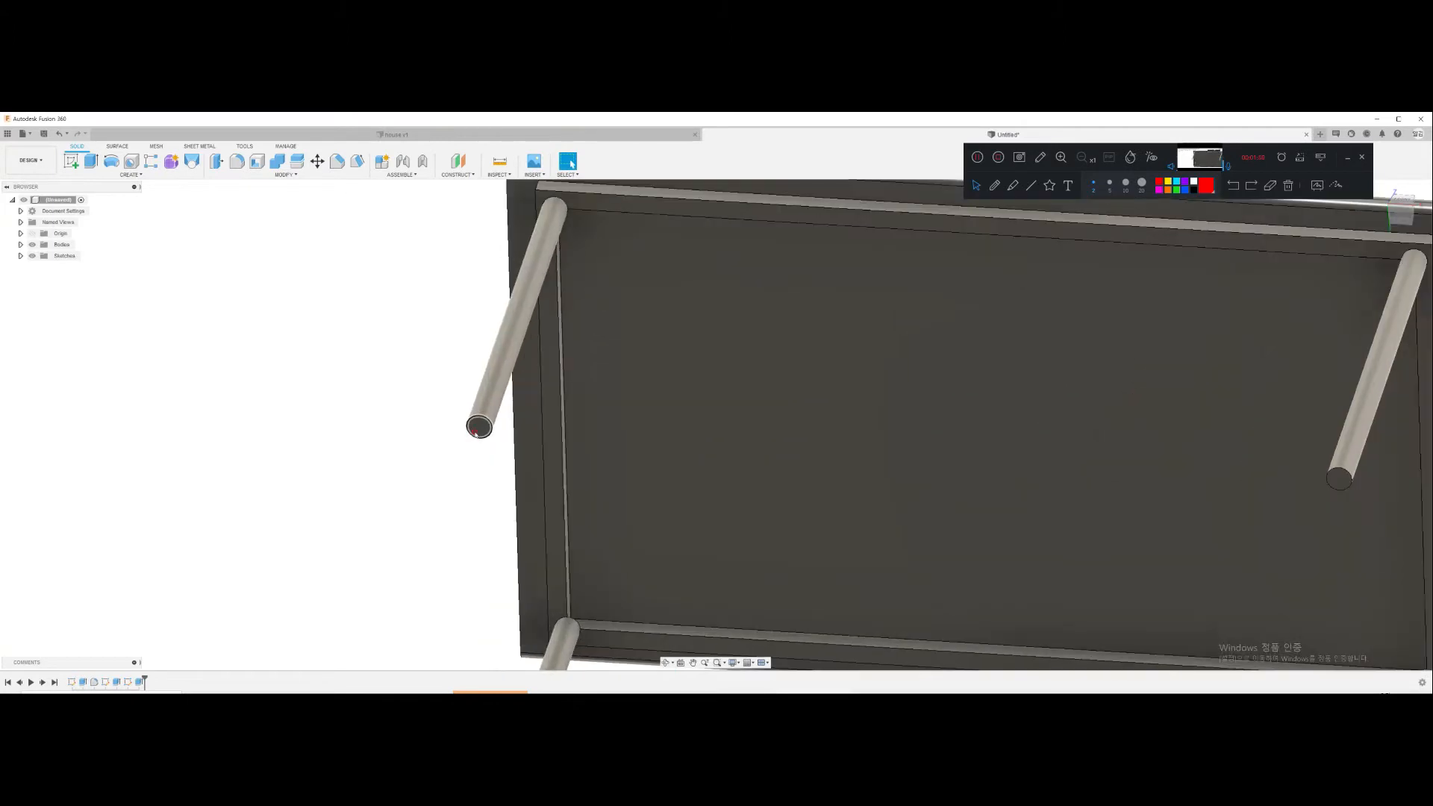
{"action": "left_click", "coordinate": [476, 429]}
{"action": "key", "text": "e"}
{"action": "scroll", "coordinate": [936, 526], "scroll_direction": "down", "scroll_amount": 4}
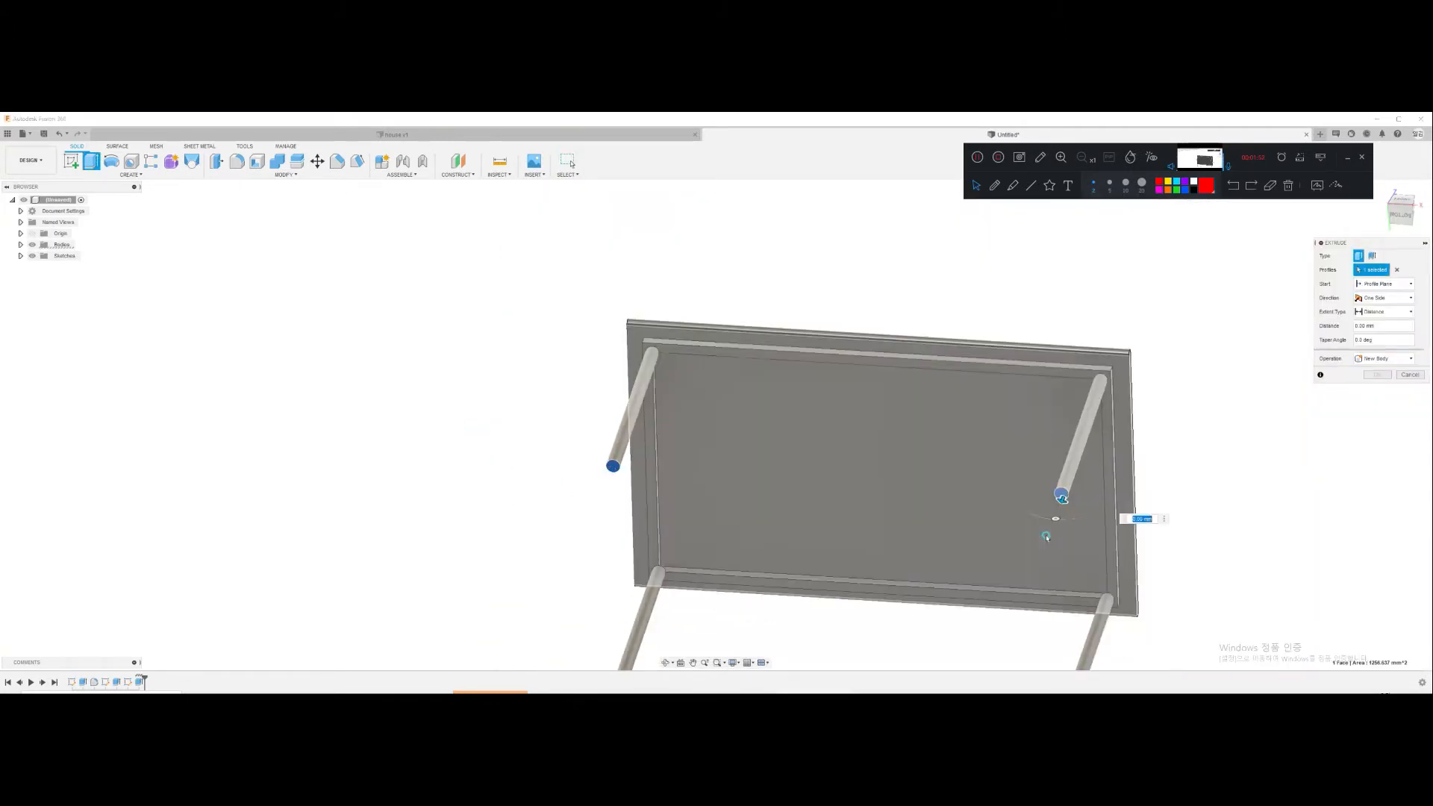
{"action": "middle_click_drag", "start_coordinate": [824, 638], "coordinate": [748, 460]}
{"action": "left_click", "coordinate": [543, 508]}
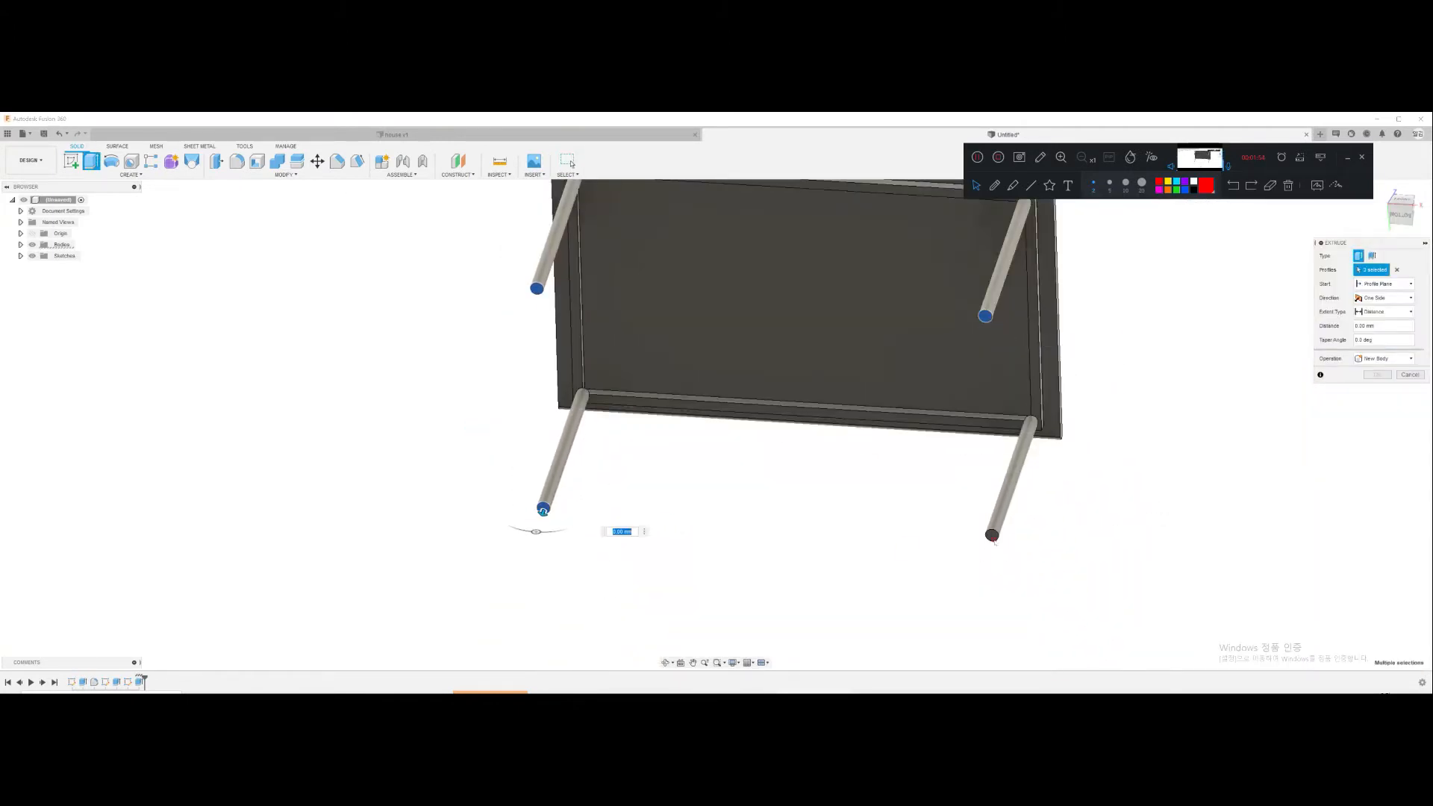
{"action": "left_click", "coordinate": [992, 535]}
{"action": "scroll", "coordinate": [748, 486], "scroll_direction": "down", "scroll_amount": 3}
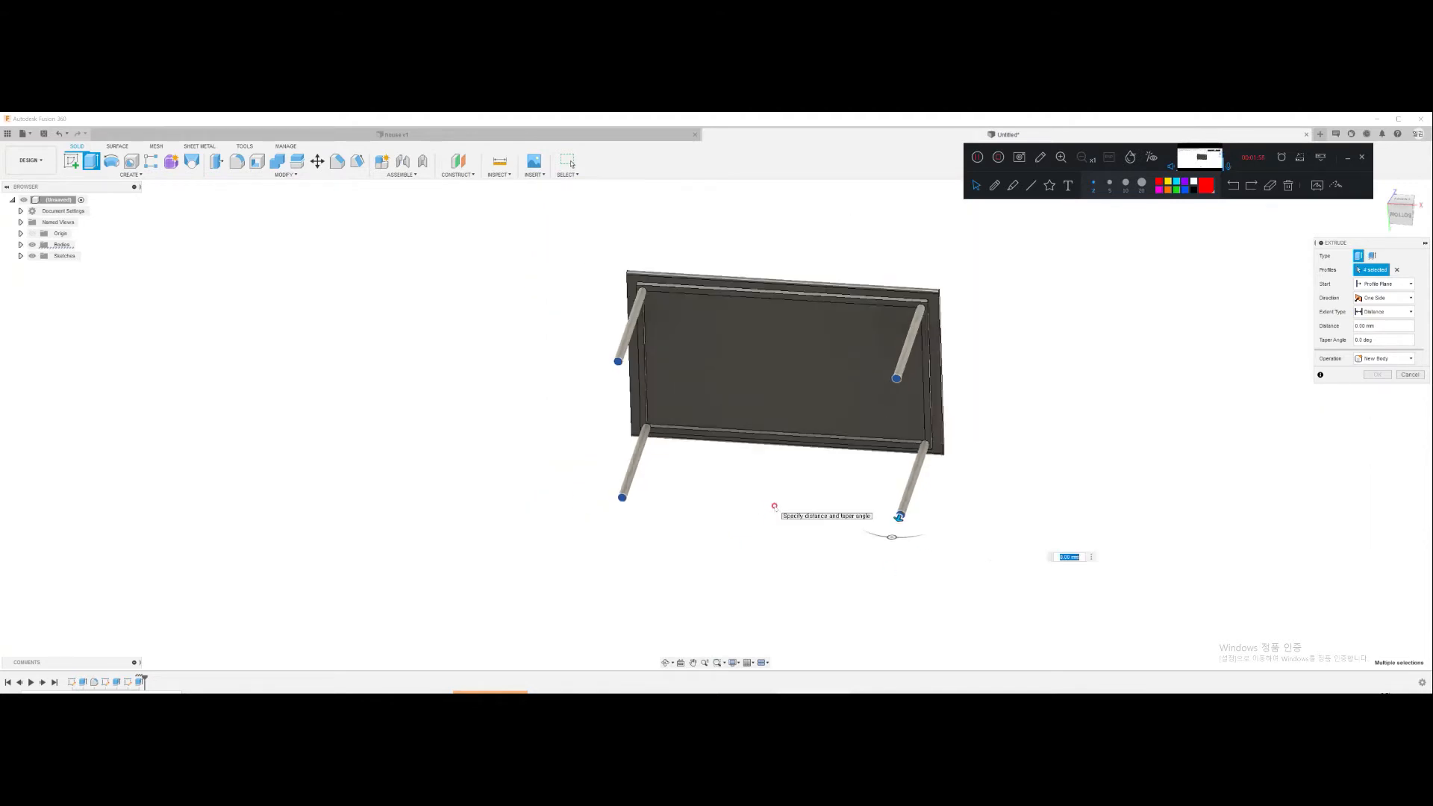
{"action": "left_click", "coordinate": [1392, 359]}
{"action": "left_click", "coordinate": [1379, 402]}
{"action": "left_click", "coordinate": [1381, 373]}
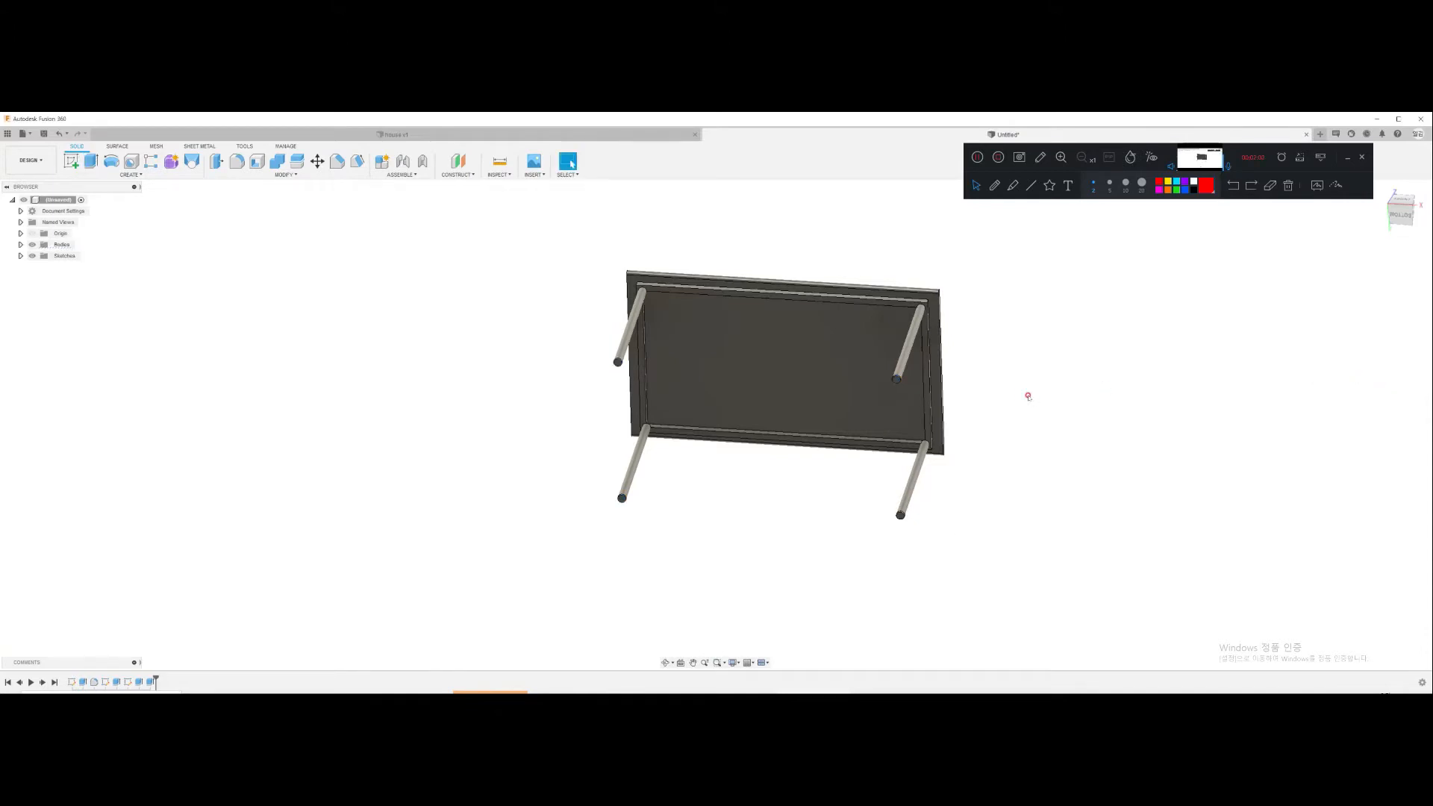
Step: Examine the modelled table from underneath and in the home view
{"action": "middle_click_drag", "start_coordinate": [1027, 393], "coordinate": [917, 459], "text": "shift"}
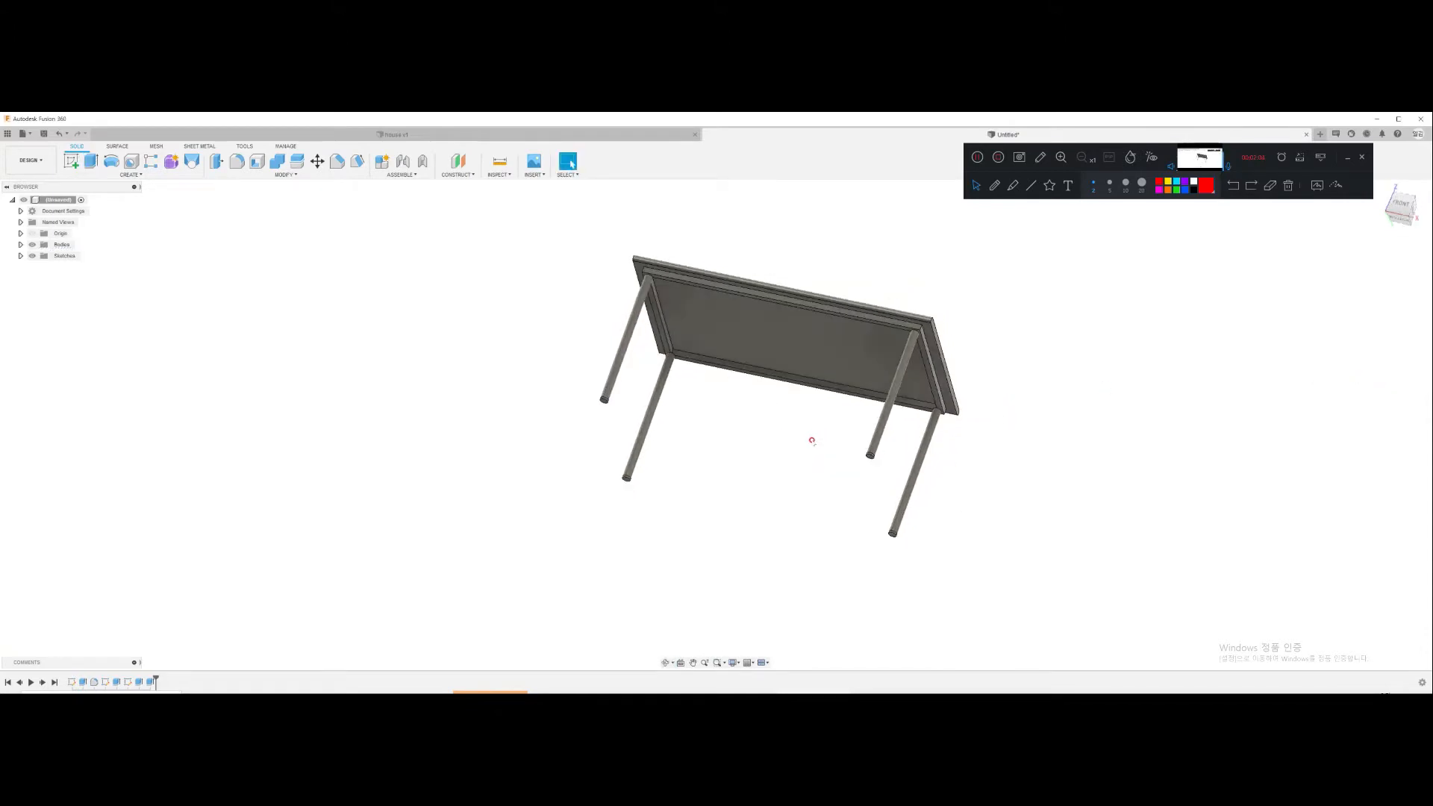
{"action": "scroll", "coordinate": [675, 379], "scroll_direction": "up", "scroll_amount": 4}
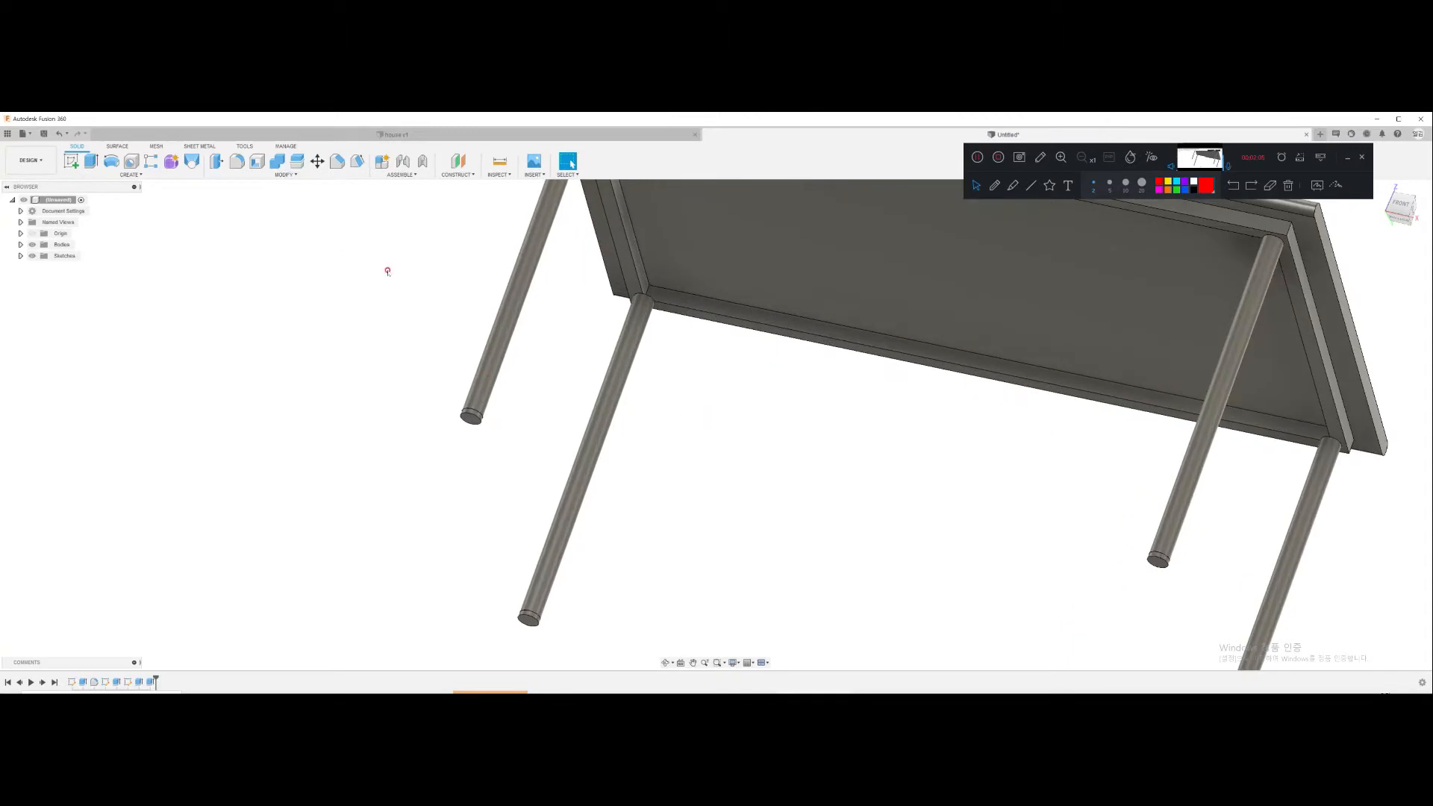
{"action": "left_click", "coordinate": [1382, 188]}
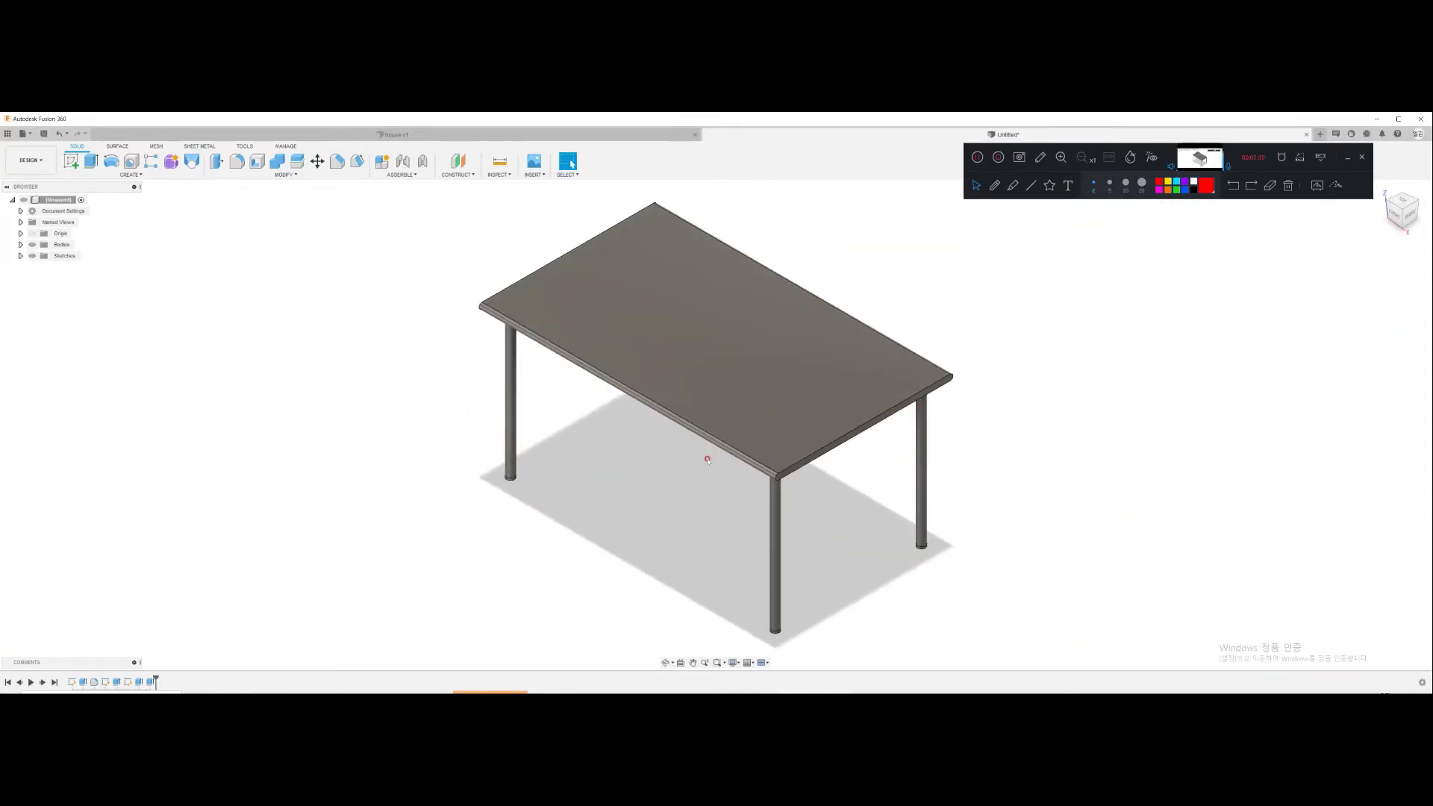
{"action": "scroll", "coordinate": [776, 440], "scroll_direction": "up", "scroll_amount": 3}
{"action": "scroll", "coordinate": [771, 450], "scroll_direction": "down", "scroll_amount": 2}
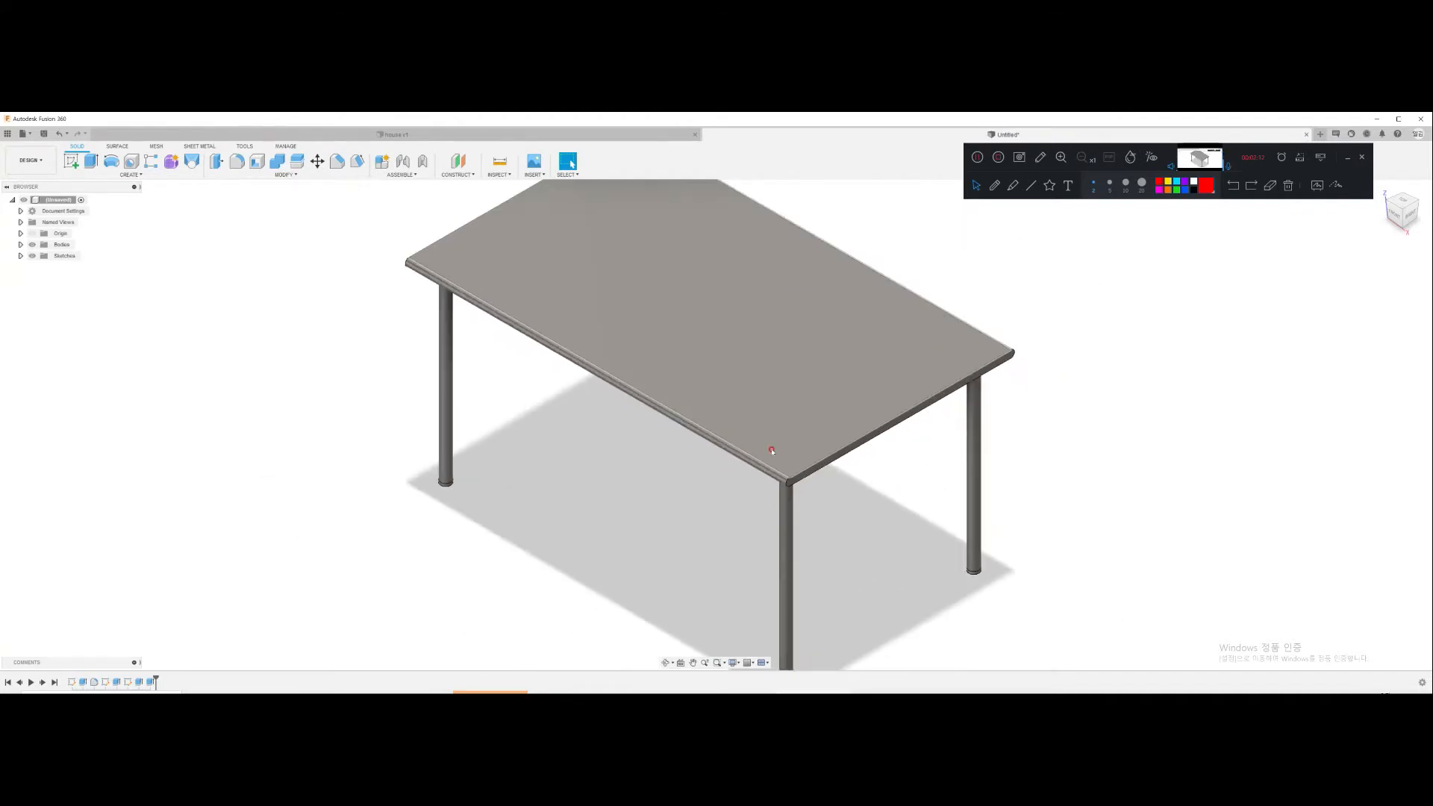
{"action": "middle_click_drag", "start_coordinate": [776, 485], "coordinate": [656, 377]}
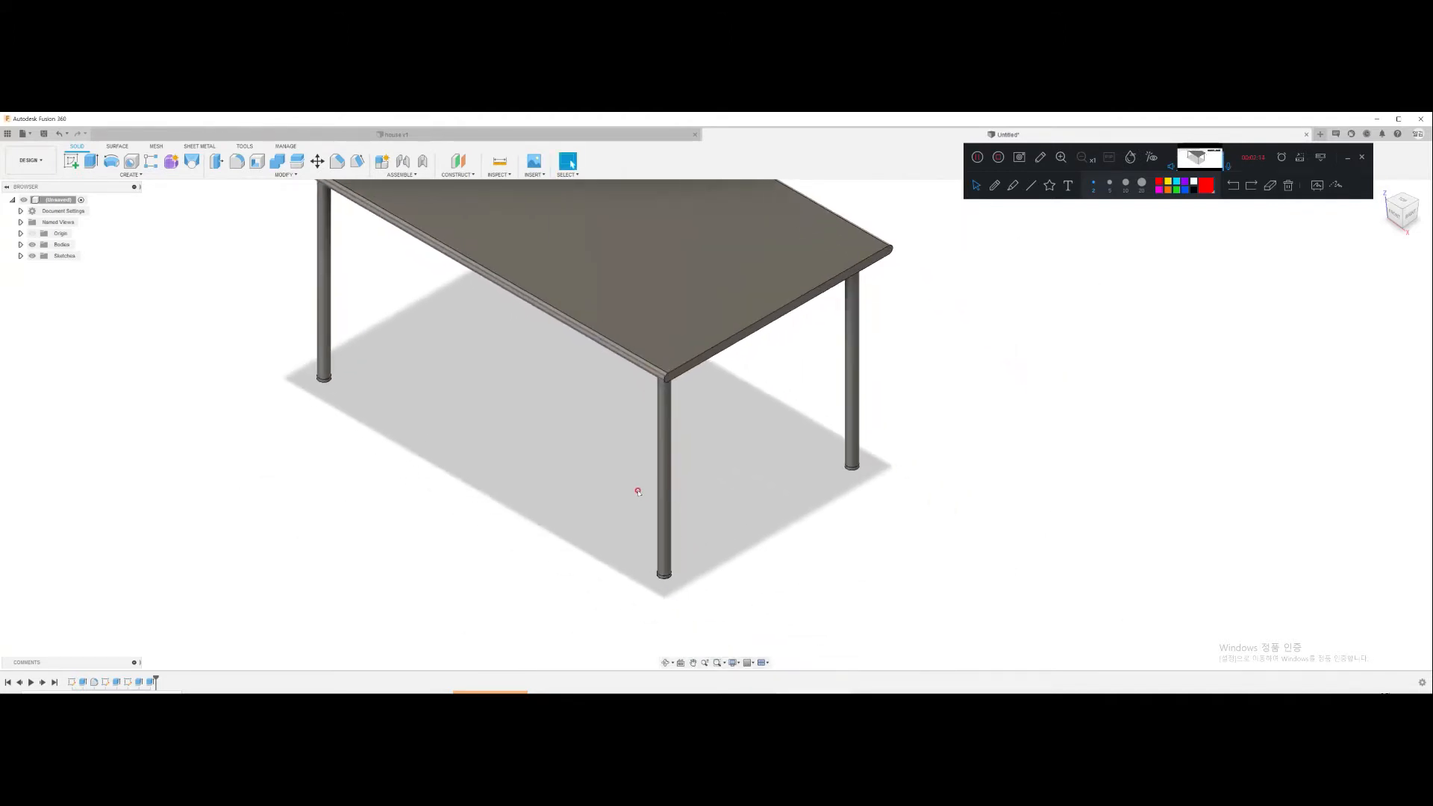
{"action": "scroll", "coordinate": [609, 470], "scroll_direction": "down", "scroll_amount": 3}
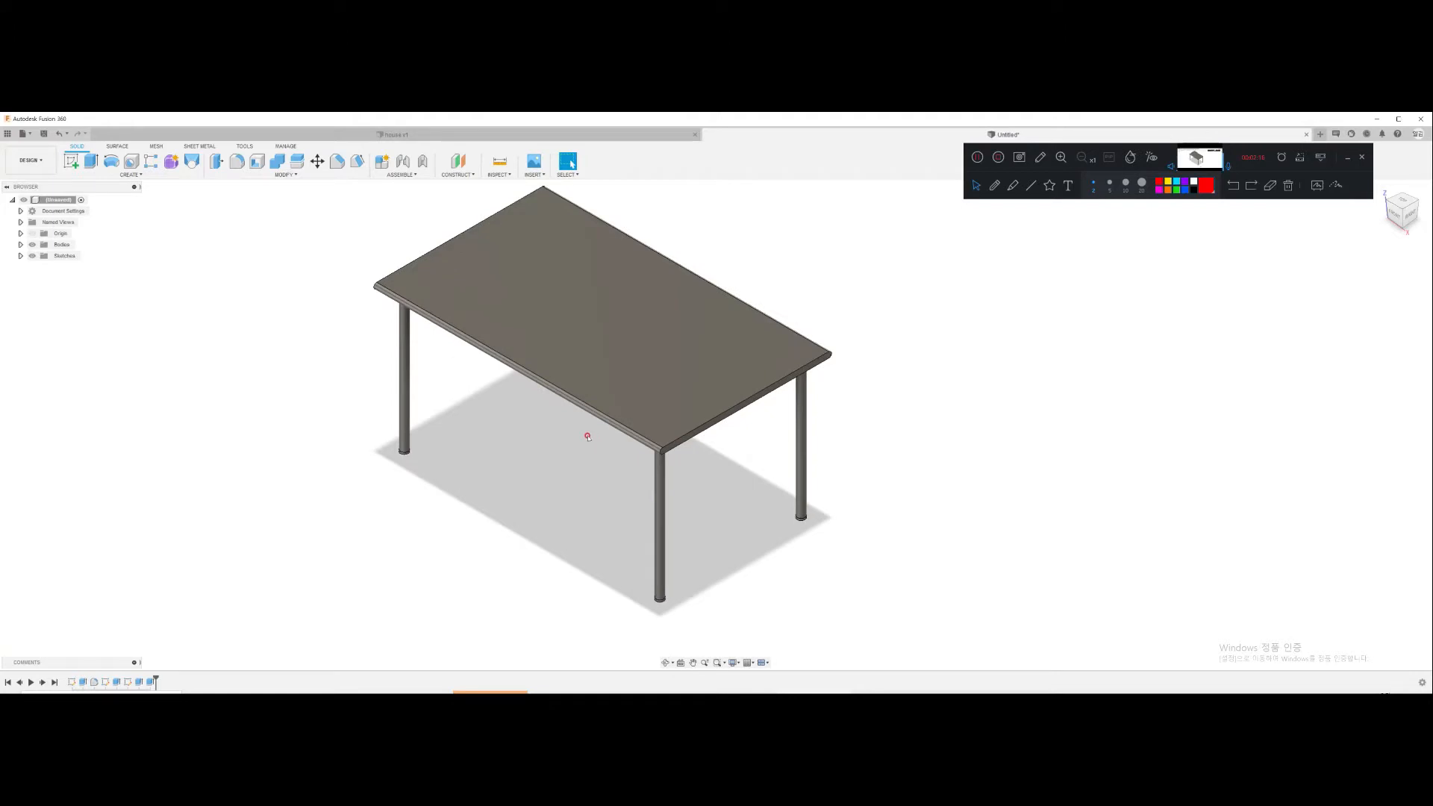
Step: Apply the finished solid-wood appearance 3D Ash - Glossy to the tabletop body
{"action": "key", "text": "a"}
{"action": "scroll", "coordinate": [1276, 552], "scroll_direction": "down", "scroll_amount": 3}
{"action": "left_click", "coordinate": [1269, 544]}
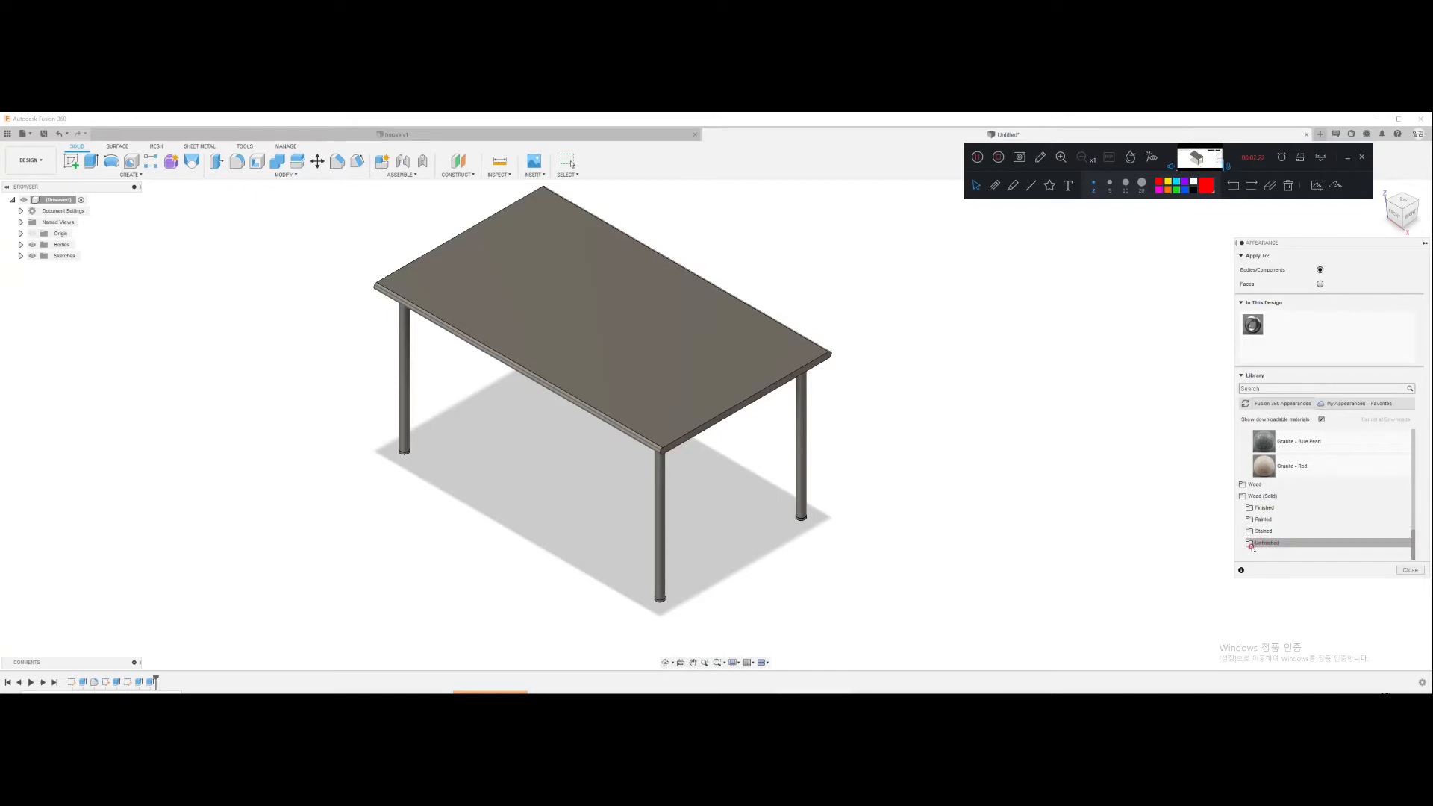
{"action": "left_click", "coordinate": [1273, 508]}
{"action": "scroll", "coordinate": [1313, 514], "scroll_direction": "down", "scroll_amount": 3}
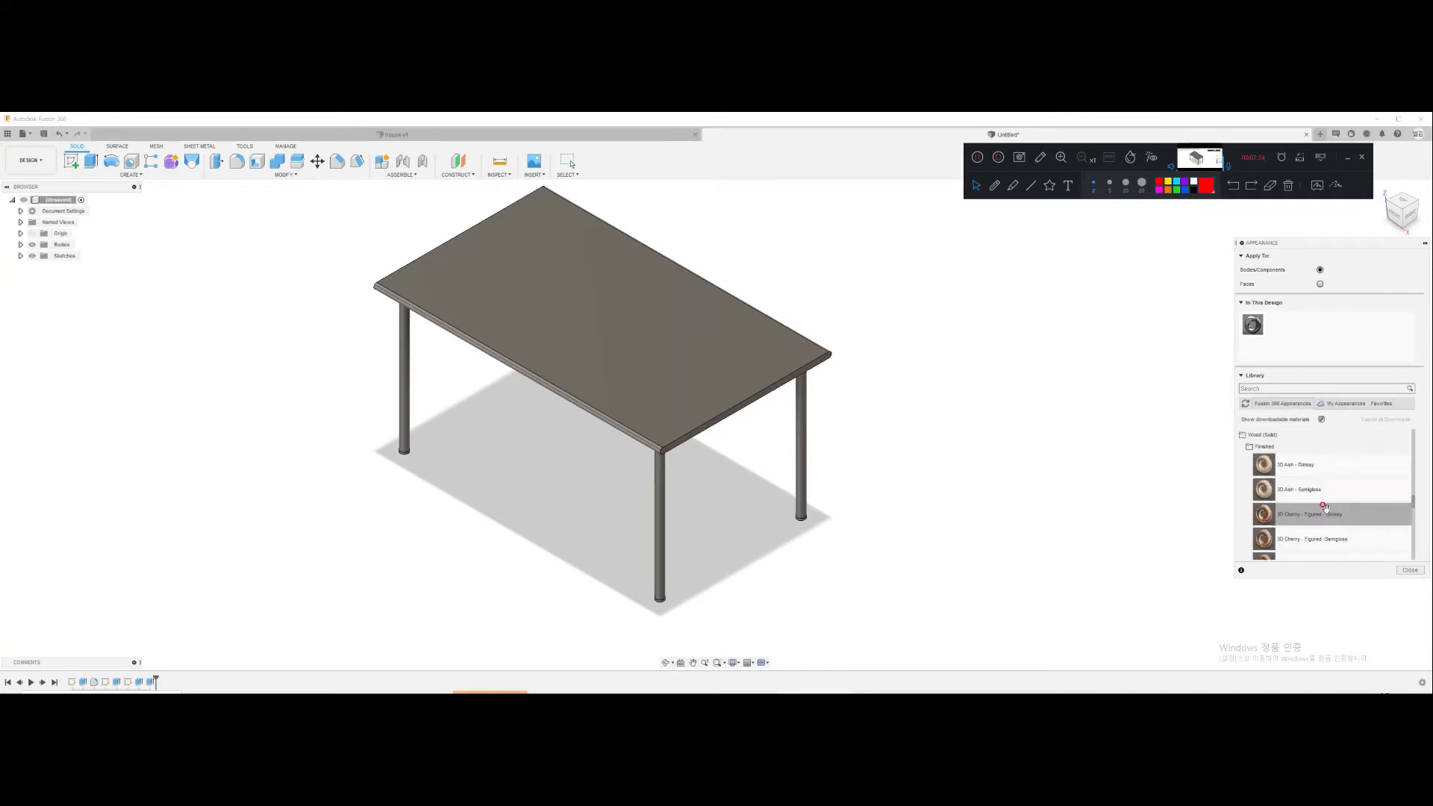
{"action": "left_click_drag", "start_coordinate": [1319, 472], "coordinate": [785, 484]}
Step: Apply the Powder Coat - Rough (Black) appearance to the frame under the tabletop
{"action": "middle_click_drag", "start_coordinate": [690, 446], "coordinate": [694, 408], "text": "shift"}
{"action": "scroll", "coordinate": [1322, 478], "scroll_direction": "up", "scroll_amount": 10}
{"action": "left_click_drag", "start_coordinate": [1322, 478], "coordinate": [792, 298]}
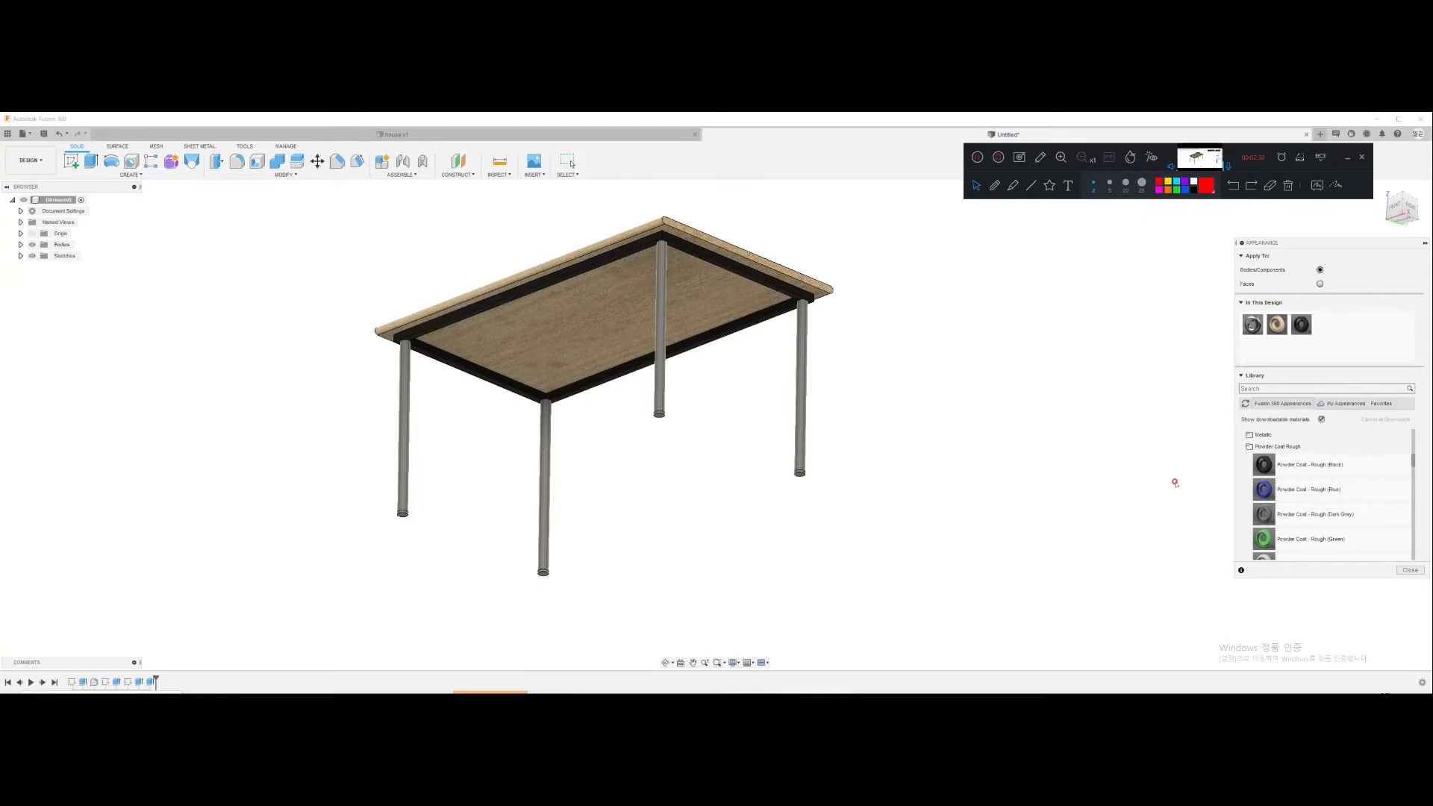
Step: Apply the Steel - Cast metal appearance to all four table legs
{"action": "scroll", "coordinate": [1313, 508], "scroll_direction": "up", "scroll_amount": 3}
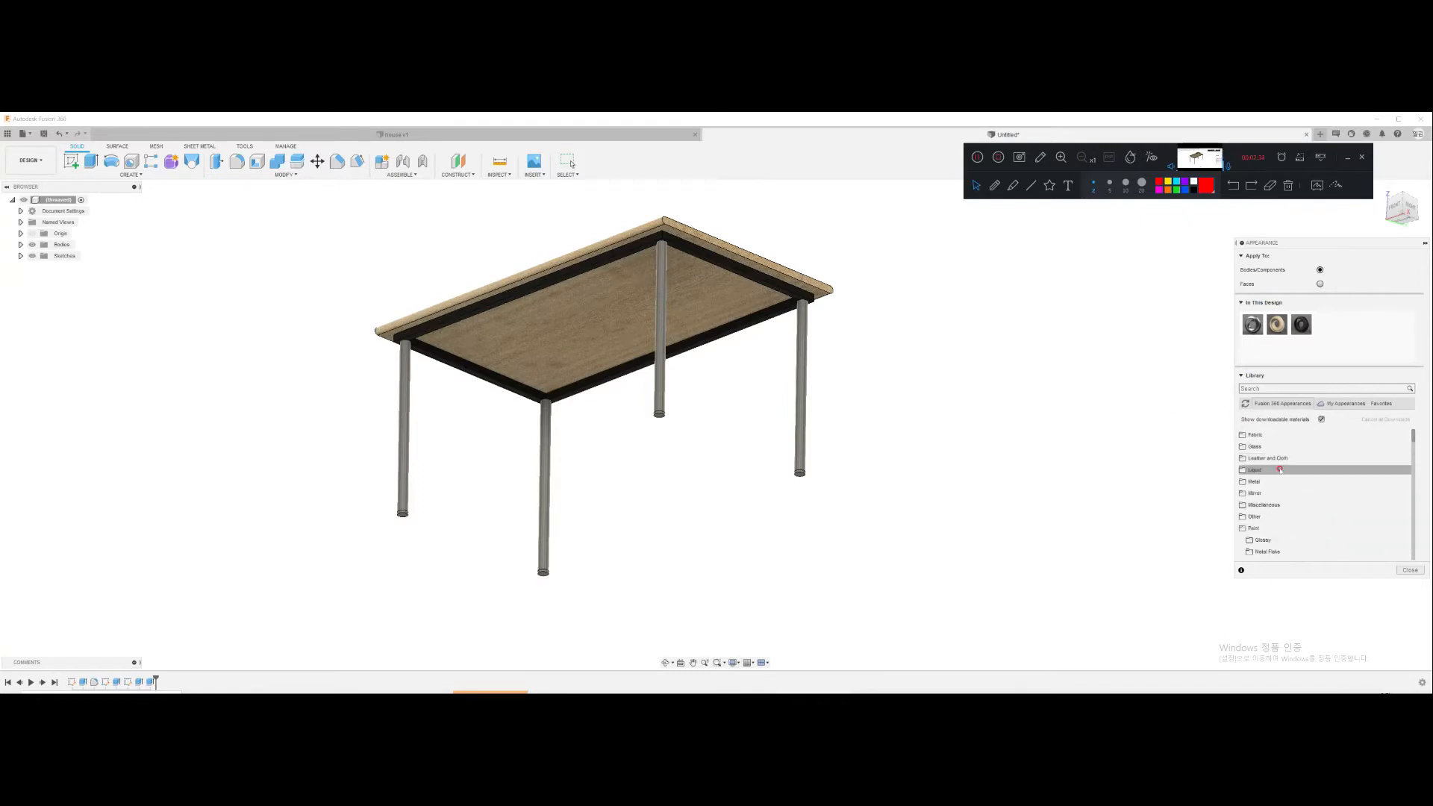
{"action": "left_click", "coordinate": [1253, 483]}
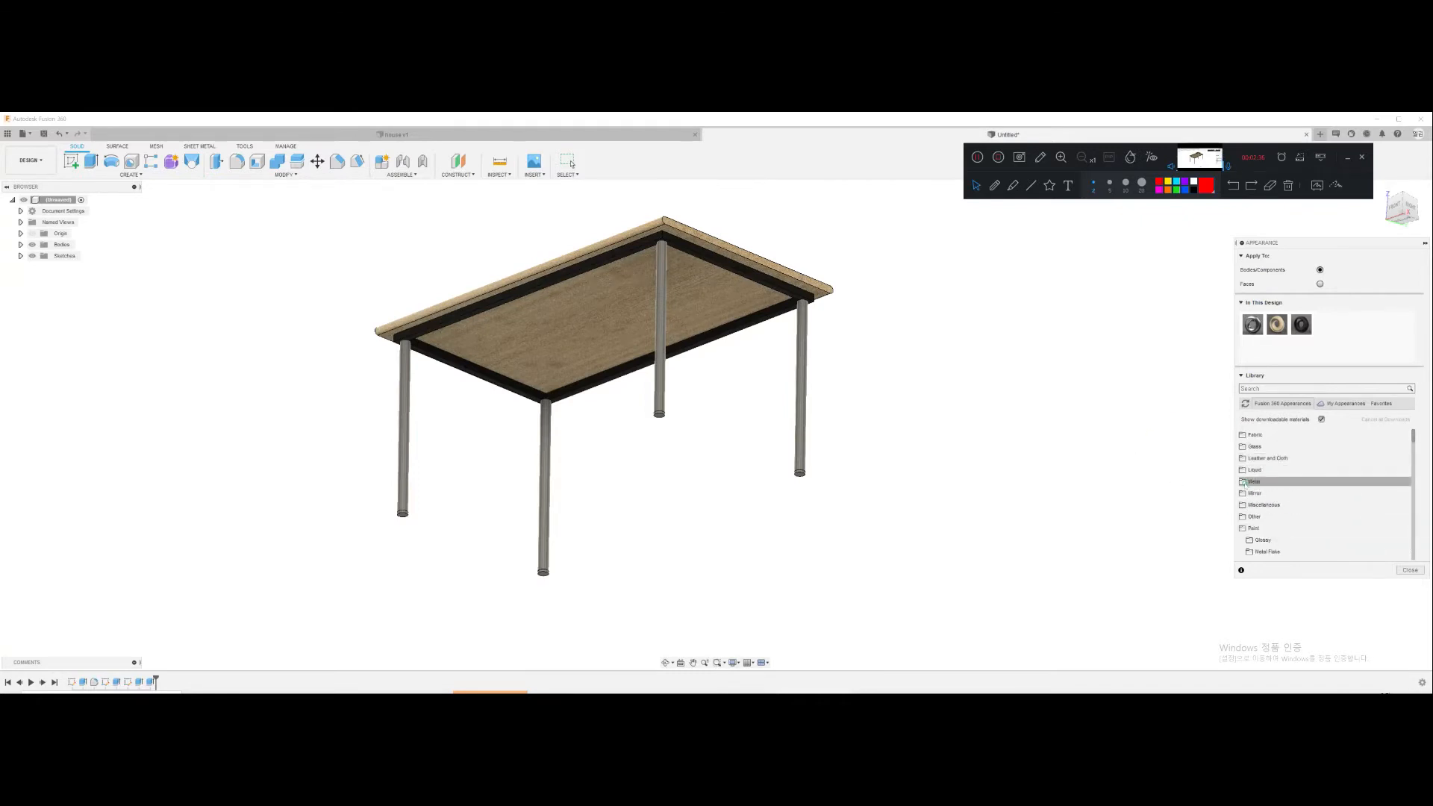
{"action": "scroll", "coordinate": [1260, 526], "scroll_direction": "down", "scroll_amount": 1}
{"action": "scroll", "coordinate": [1265, 530], "scroll_direction": "down", "scroll_amount": 1}
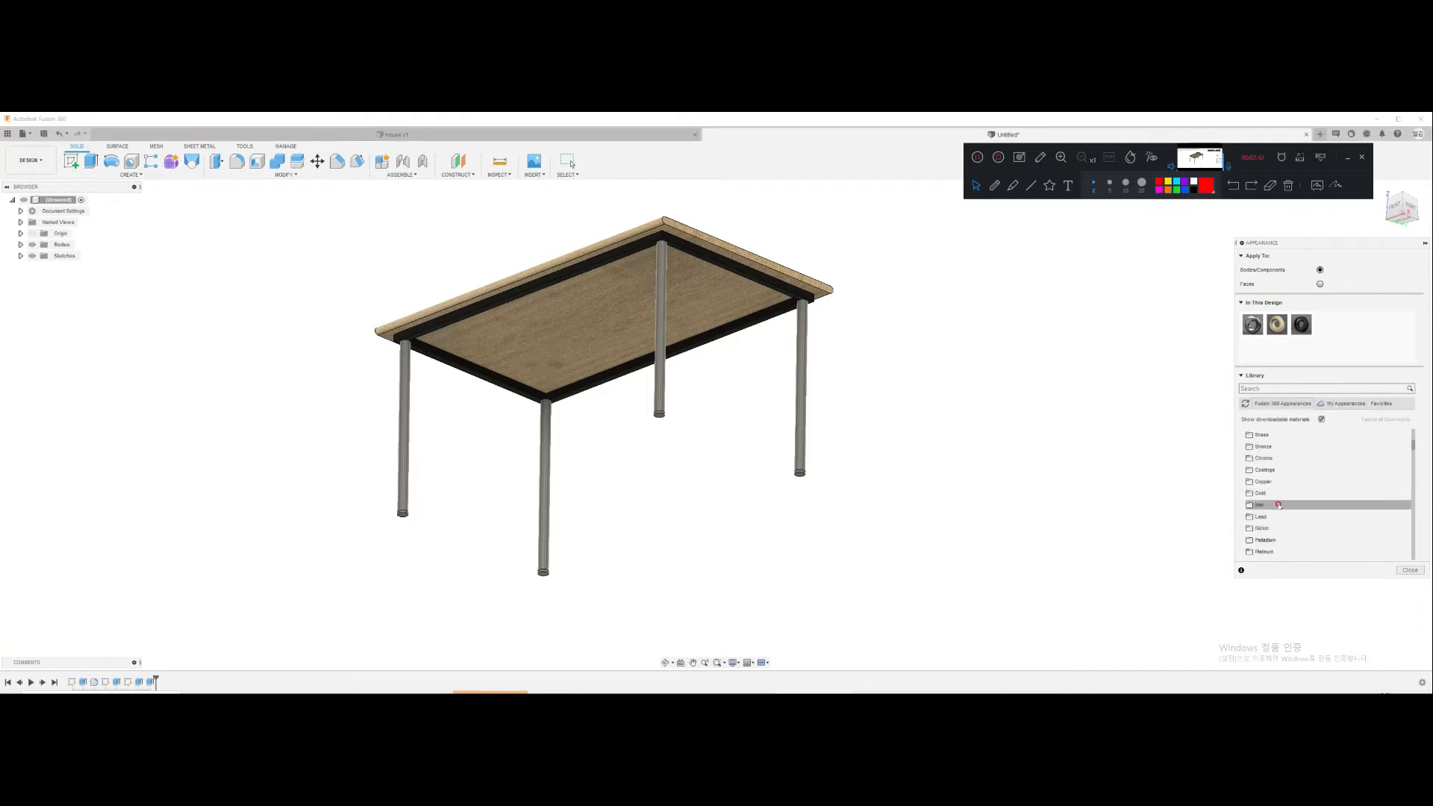
{"action": "scroll", "coordinate": [1276, 513], "scroll_direction": "down", "scroll_amount": 2}
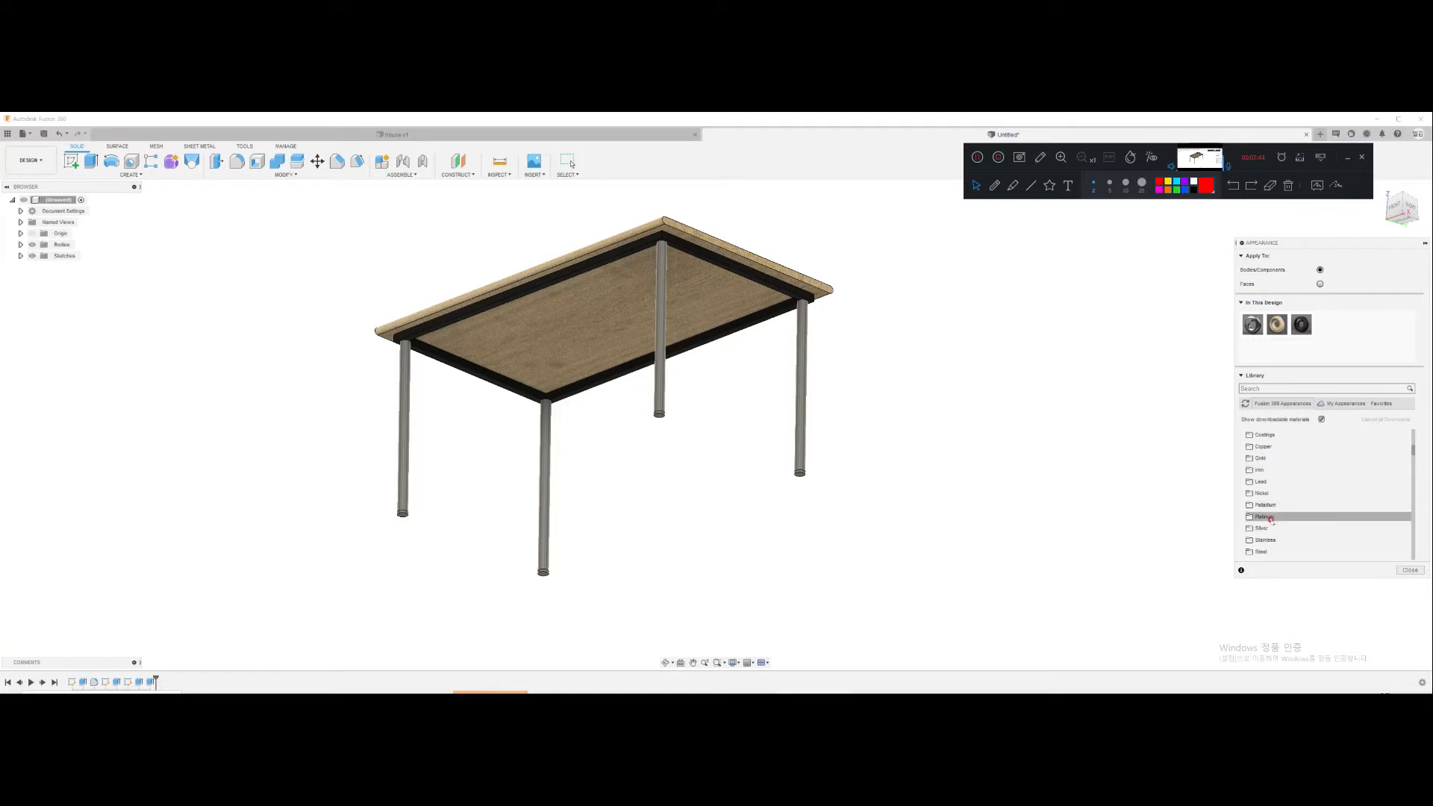
{"action": "left_click", "coordinate": [1251, 517]}
{"action": "scroll", "coordinate": [1294, 511], "scroll_direction": "down", "scroll_amount": 3}
{"action": "scroll", "coordinate": [1294, 510], "scroll_direction": "down", "scroll_amount": 2}
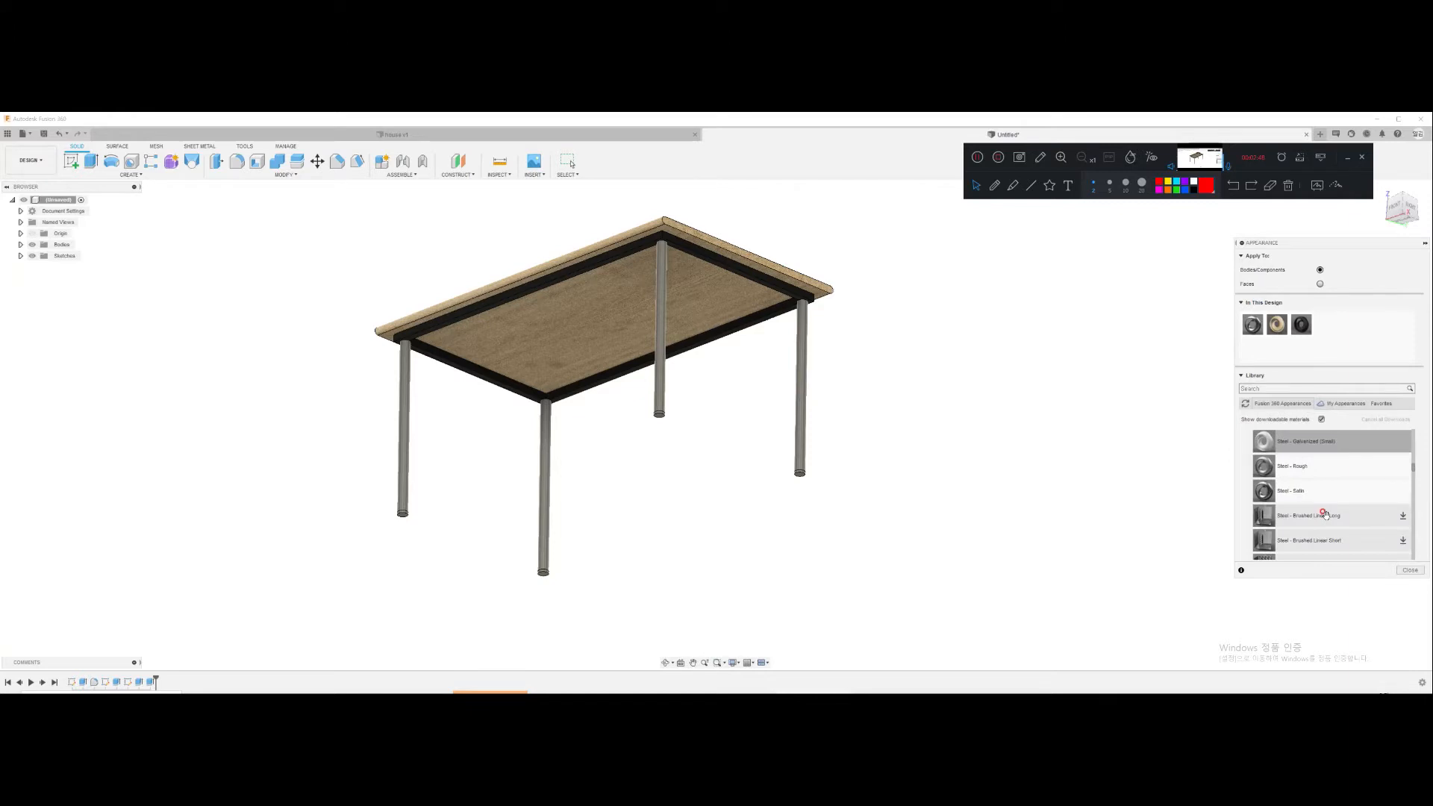
{"action": "scroll", "coordinate": [1289, 478], "scroll_direction": "up", "scroll_amount": 2}
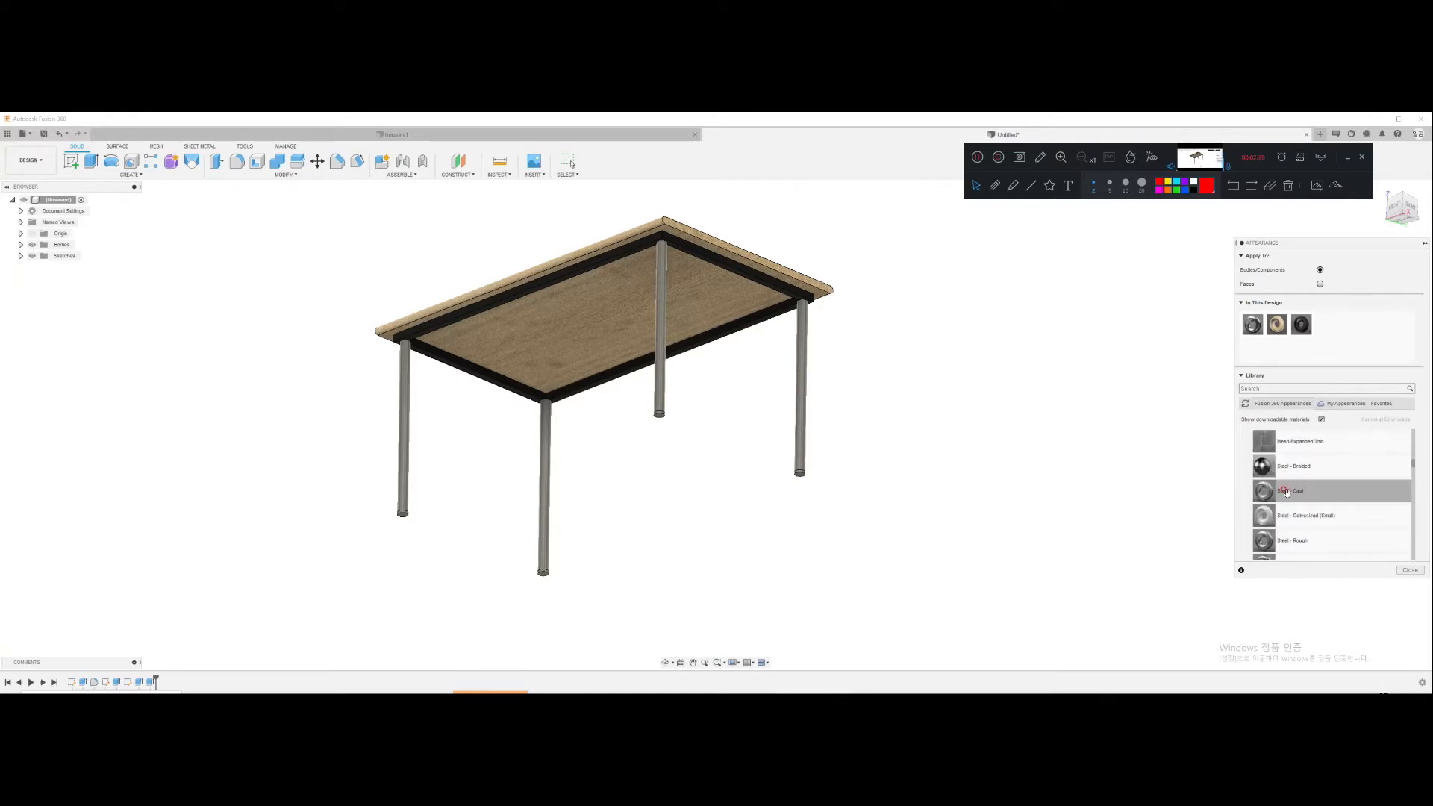
{"action": "left_click_drag", "start_coordinate": [1264, 489], "coordinate": [804, 412]}
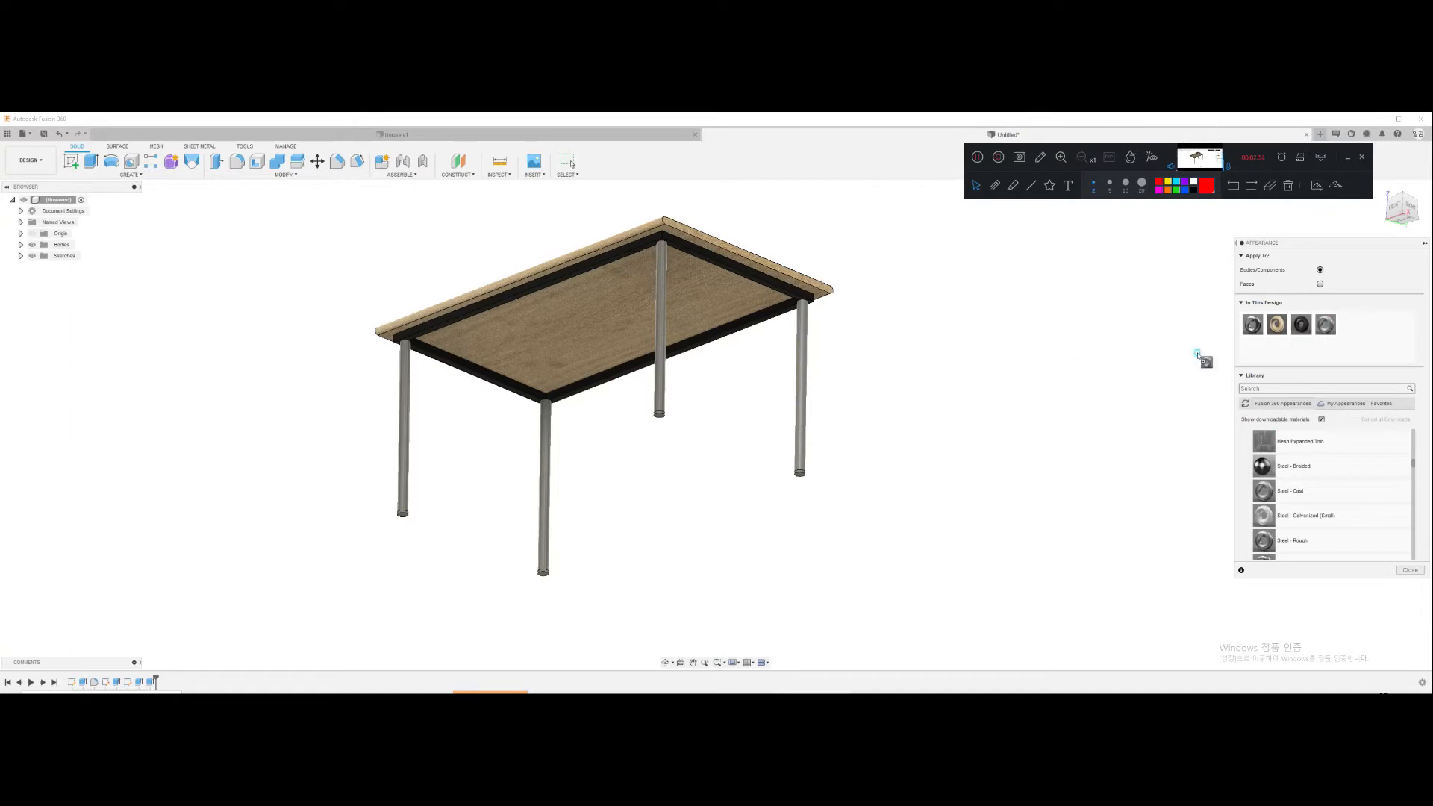
{"action": "left_click_drag", "start_coordinate": [1325, 322], "coordinate": [679, 385]}
{"action": "left_click_drag", "start_coordinate": [1326, 325], "coordinate": [551, 507]}
{"action": "left_click_drag", "start_coordinate": [1327, 326], "coordinate": [416, 485]}
Step: Apply the Powder Coat - Rough (Black) appearance to the feet at the leg ends and finish the appearance editing
{"action": "scroll", "coordinate": [1303, 478], "scroll_direction": "down", "scroll_amount": 3}
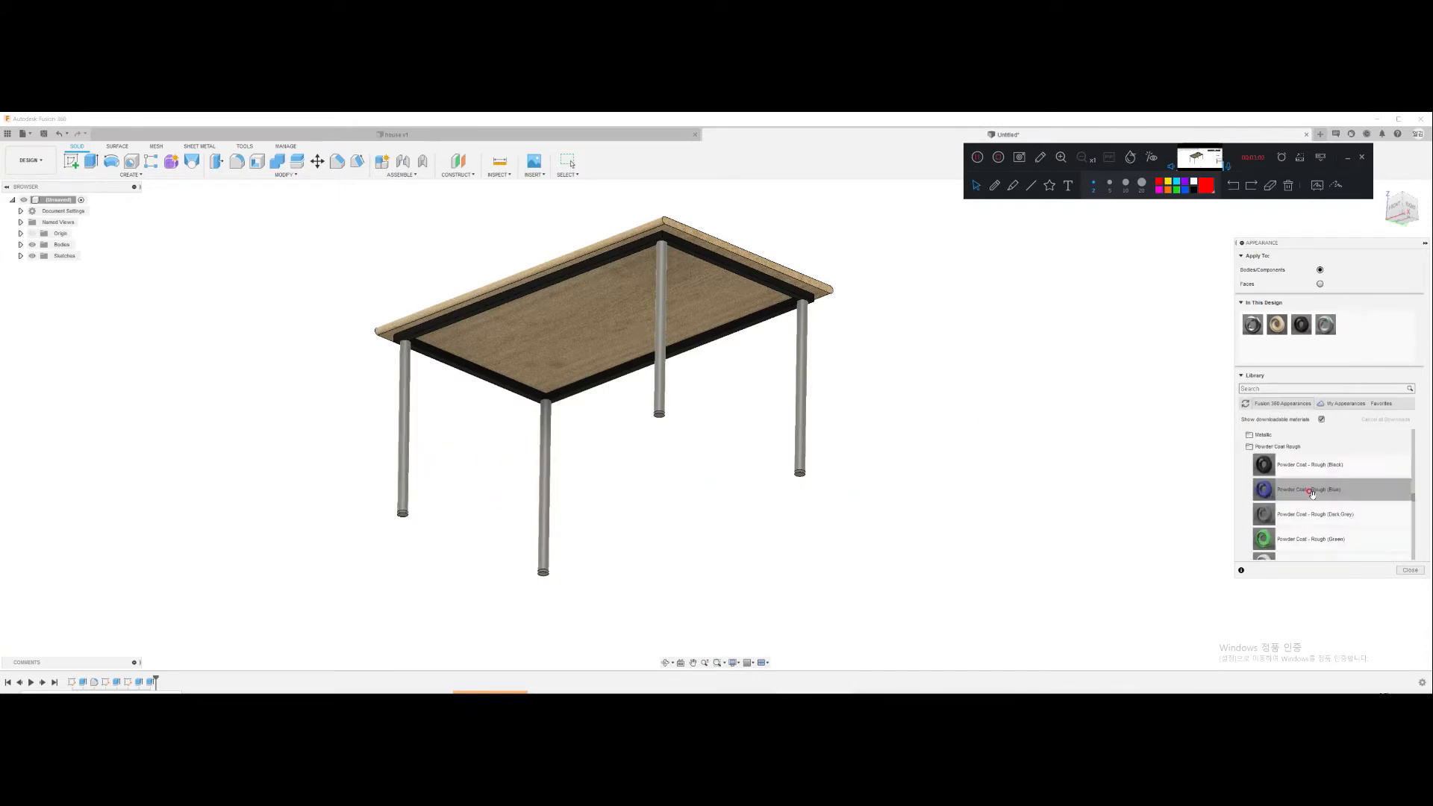
{"action": "left_click_drag", "start_coordinate": [1307, 465], "coordinate": [660, 422]}
{"action": "left_click_drag", "start_coordinate": [1310, 466], "coordinate": [549, 571]}
{"action": "left_click_drag", "start_coordinate": [1326, 481], "coordinate": [403, 517]}
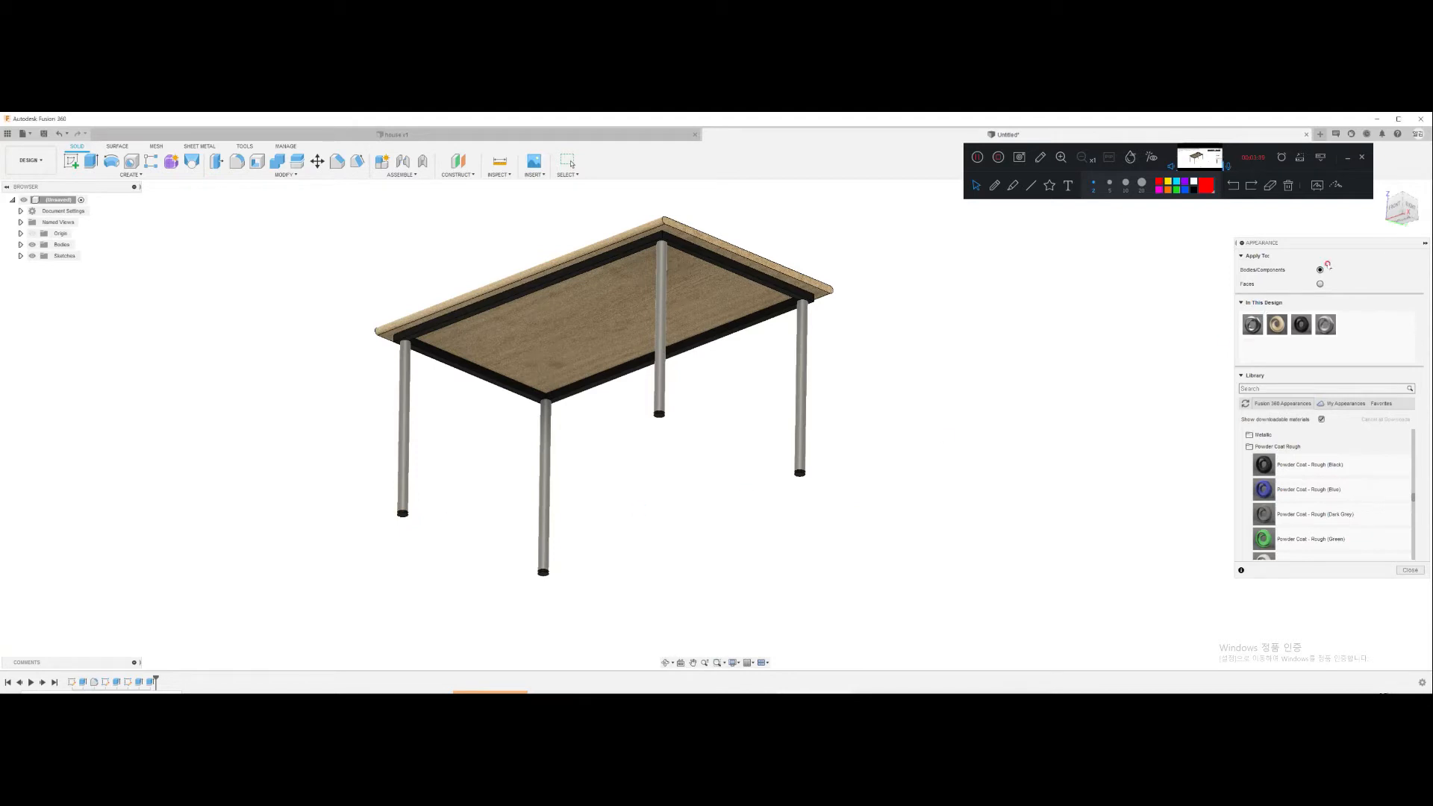
{"action": "left_click", "coordinate": [1384, 189]}
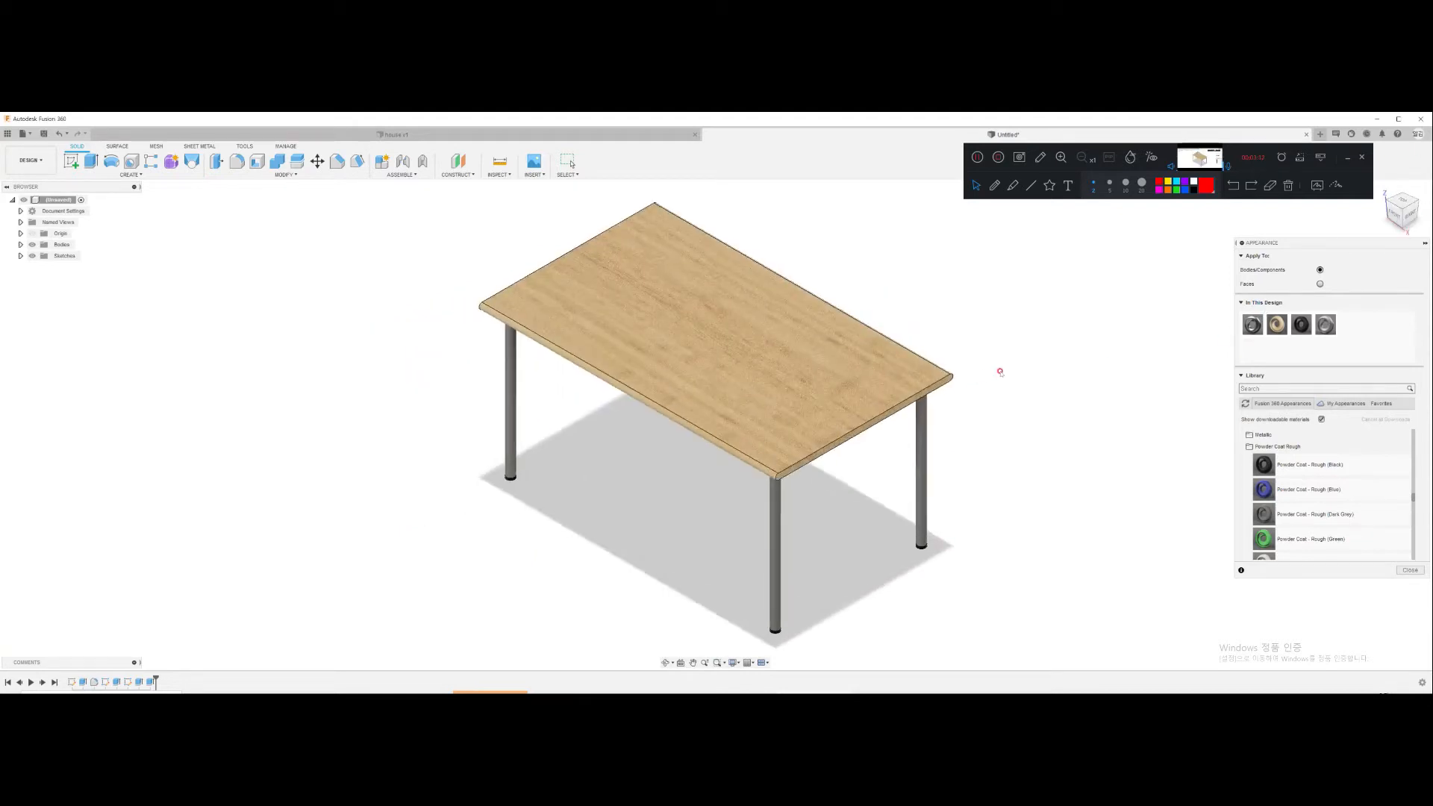
{"action": "key", "text": "Escape"}
{"action": "scroll", "coordinate": [971, 376], "scroll_direction": "down", "scroll_amount": 2}
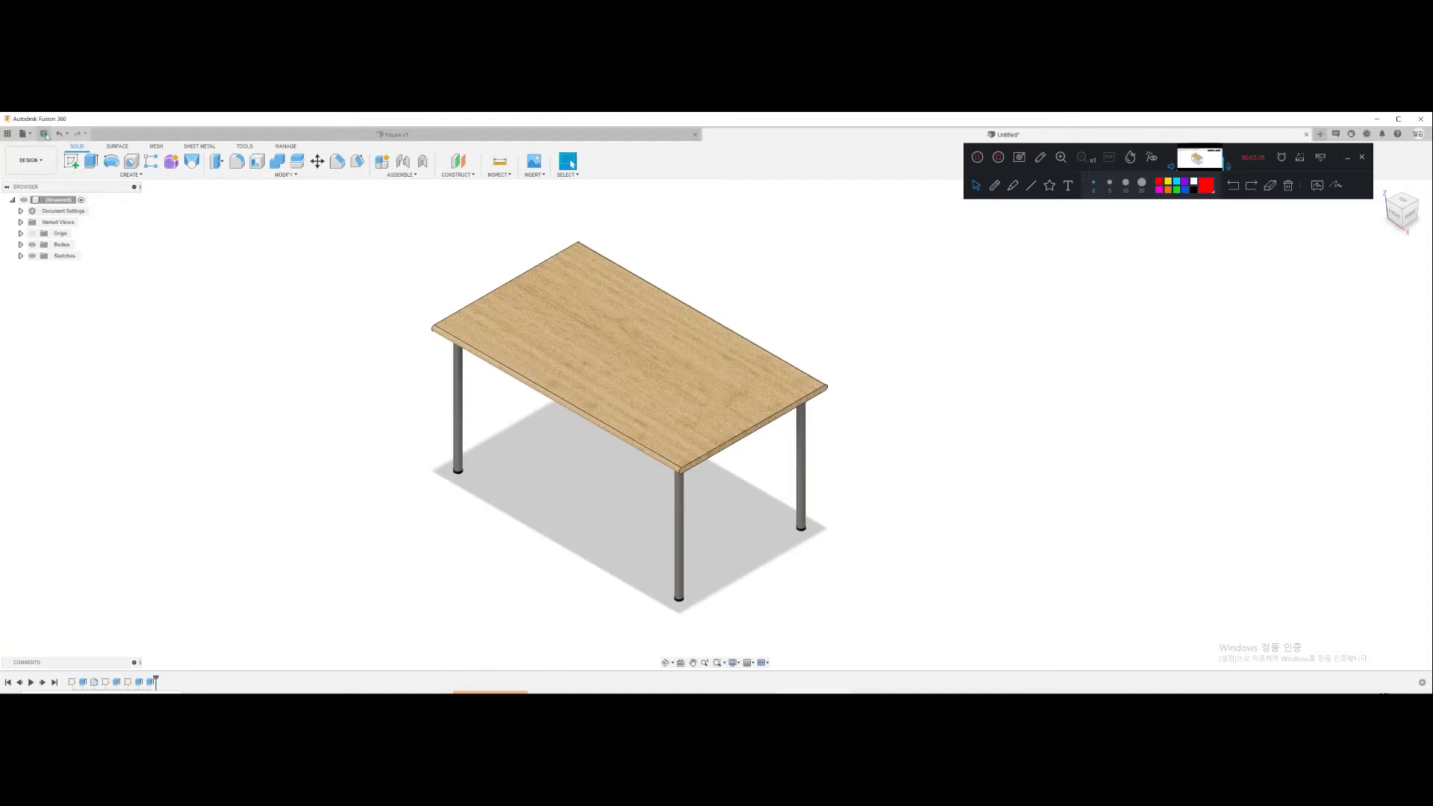
Step: Save the table design under the name "desk"
{"action": "left_click", "coordinate": [43, 134]}
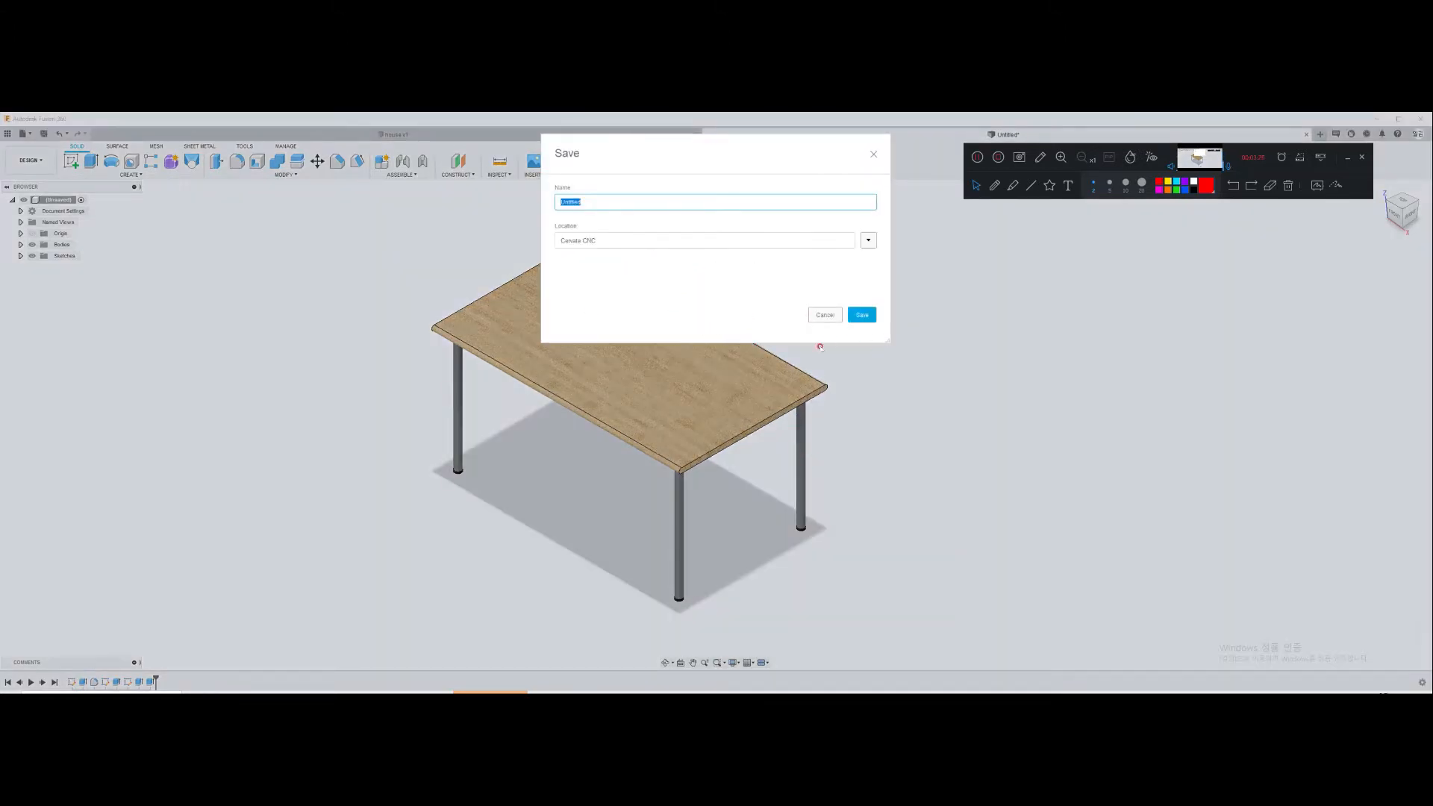
{"action": "type", "text": "desk"}
{"action": "key", "text": "Return"}
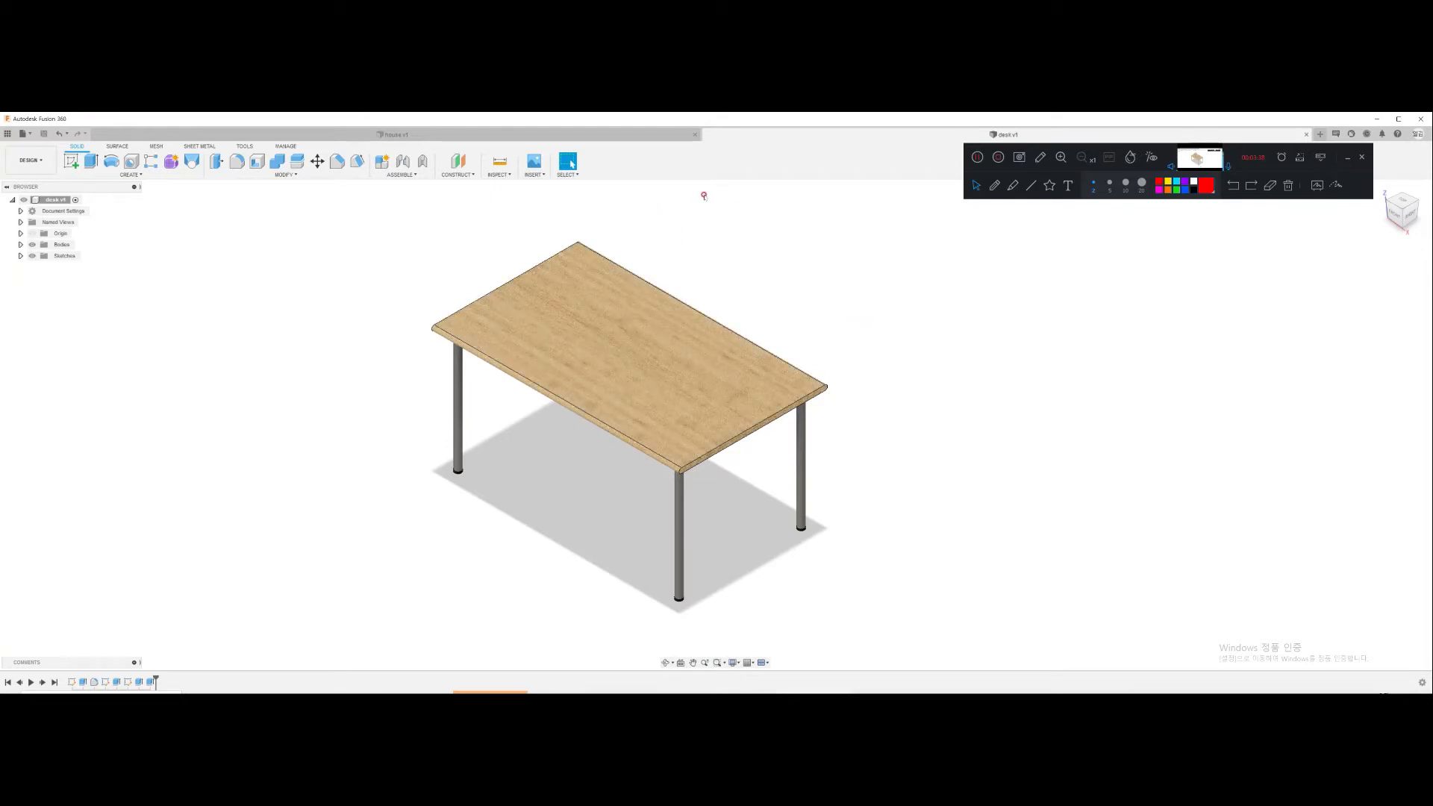
Step: Create a new design and sketch a 900 by 2100 mm upright rectangle from the origin on the front plane
{"action": "left_click", "coordinate": [1318, 133]}
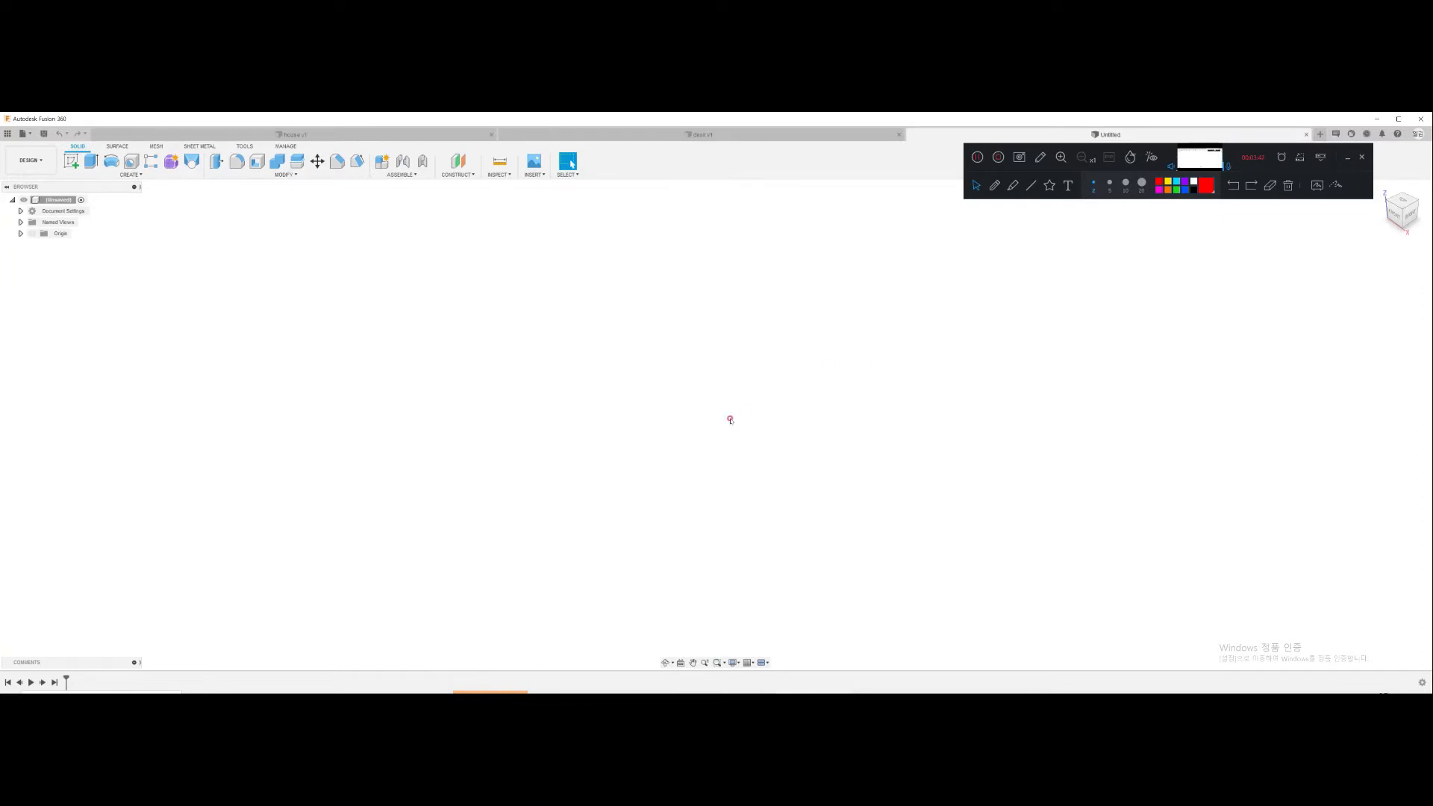
{"action": "left_click", "coordinate": [736, 412]}
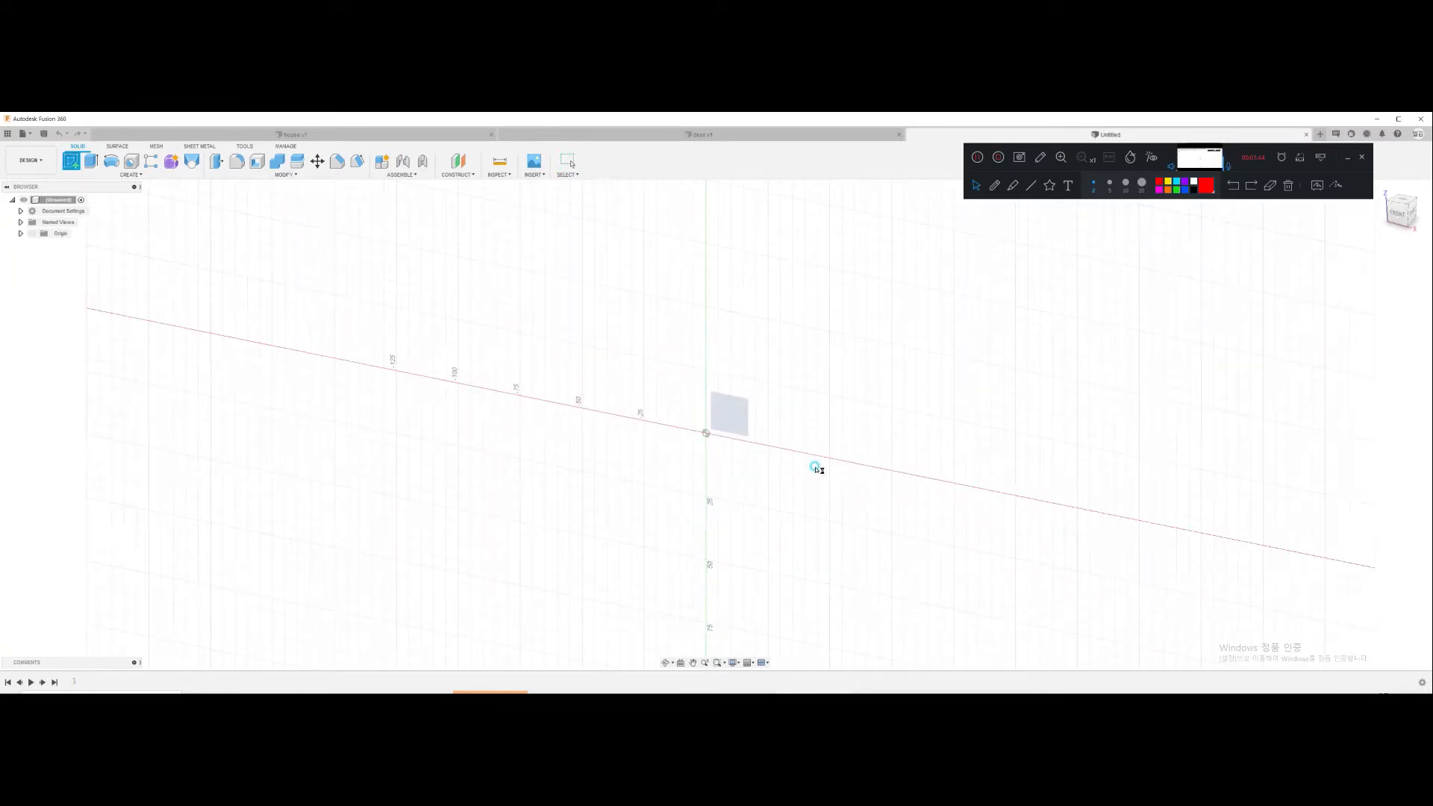
{"action": "key", "text": "r"}
{"action": "left_click", "coordinate": [588, 510]}
{"action": "key", "text": "Tab"}
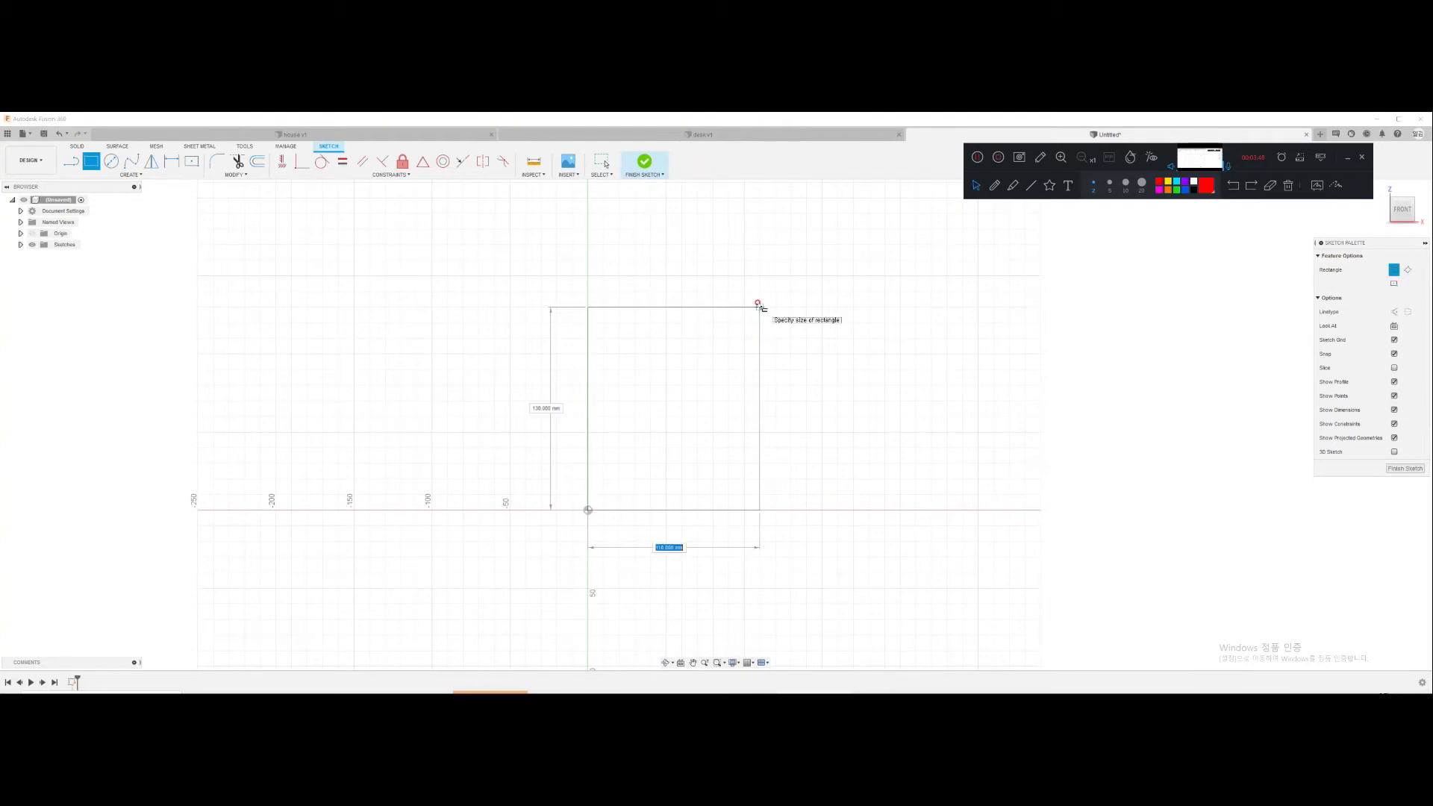
{"action": "type", "text": "900"}
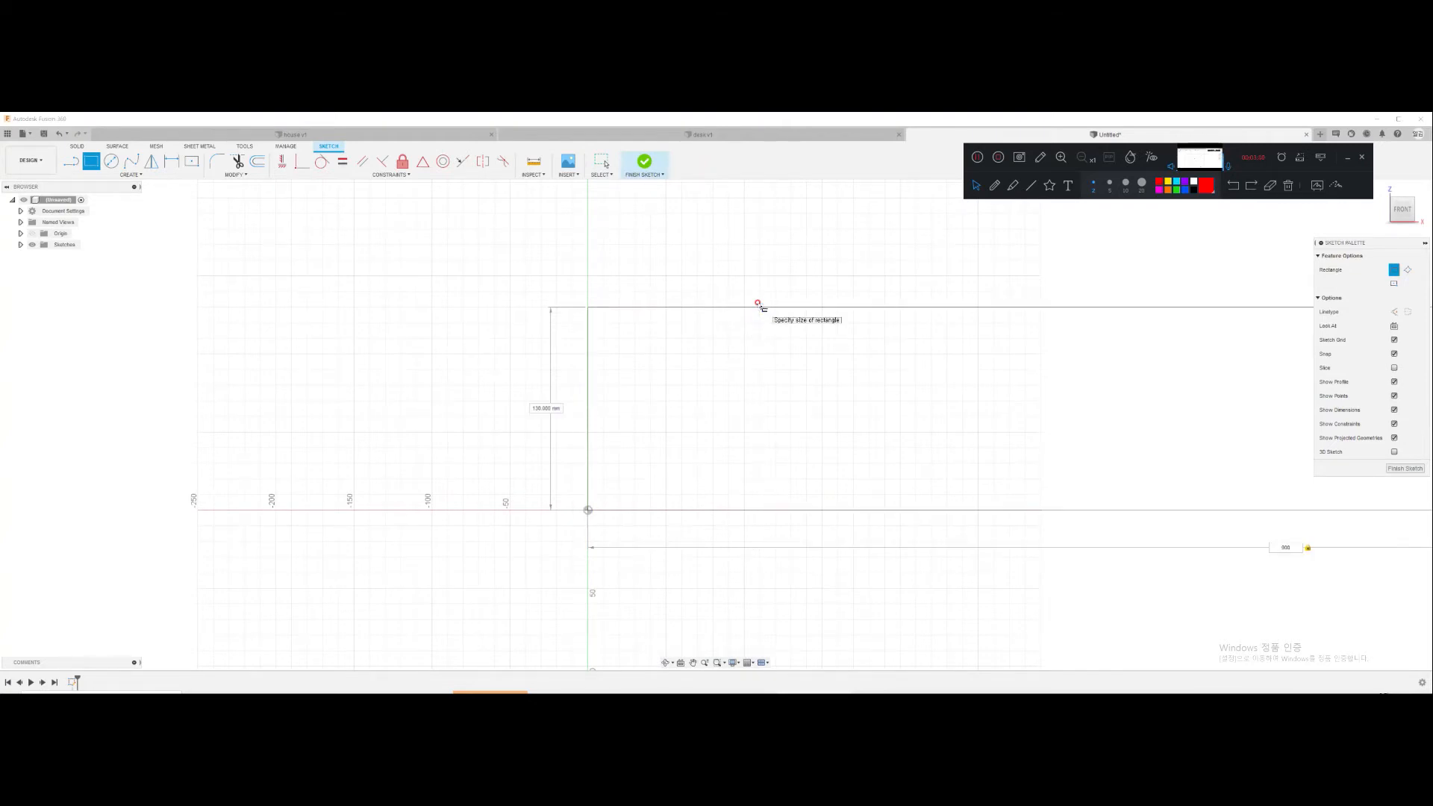
{"action": "key", "text": "Tab"}
{"action": "key", "text": "Return"}
{"action": "scroll", "coordinate": [806, 313], "scroll_direction": "down", "scroll_amount": 8}
{"action": "mouse_move", "coordinate": [776, 330]}
{"action": "middle_mouse_down"}
{"action": "mouse_move", "coordinate": [808, 341]}
{"action": "mouse_move", "coordinate": [599, 511]}
{"action": "middle_mouse_up"}
{"action": "middle_click_drag", "start_coordinate": [658, 365], "coordinate": [584, 413]}
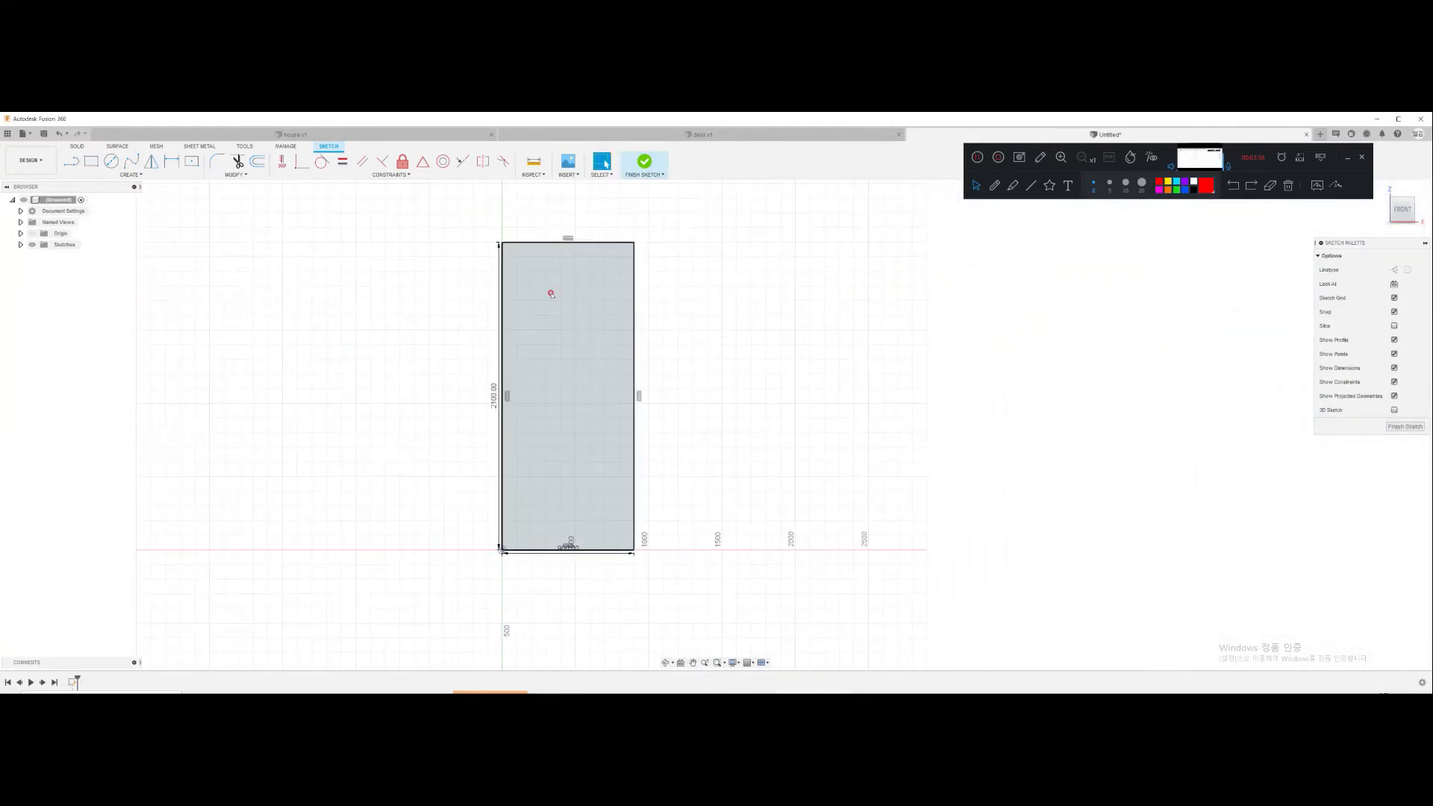
Step: Offset the rectangle's outline inward by 20 mm to form a thin border
{"action": "left_click", "coordinate": [257, 161]}
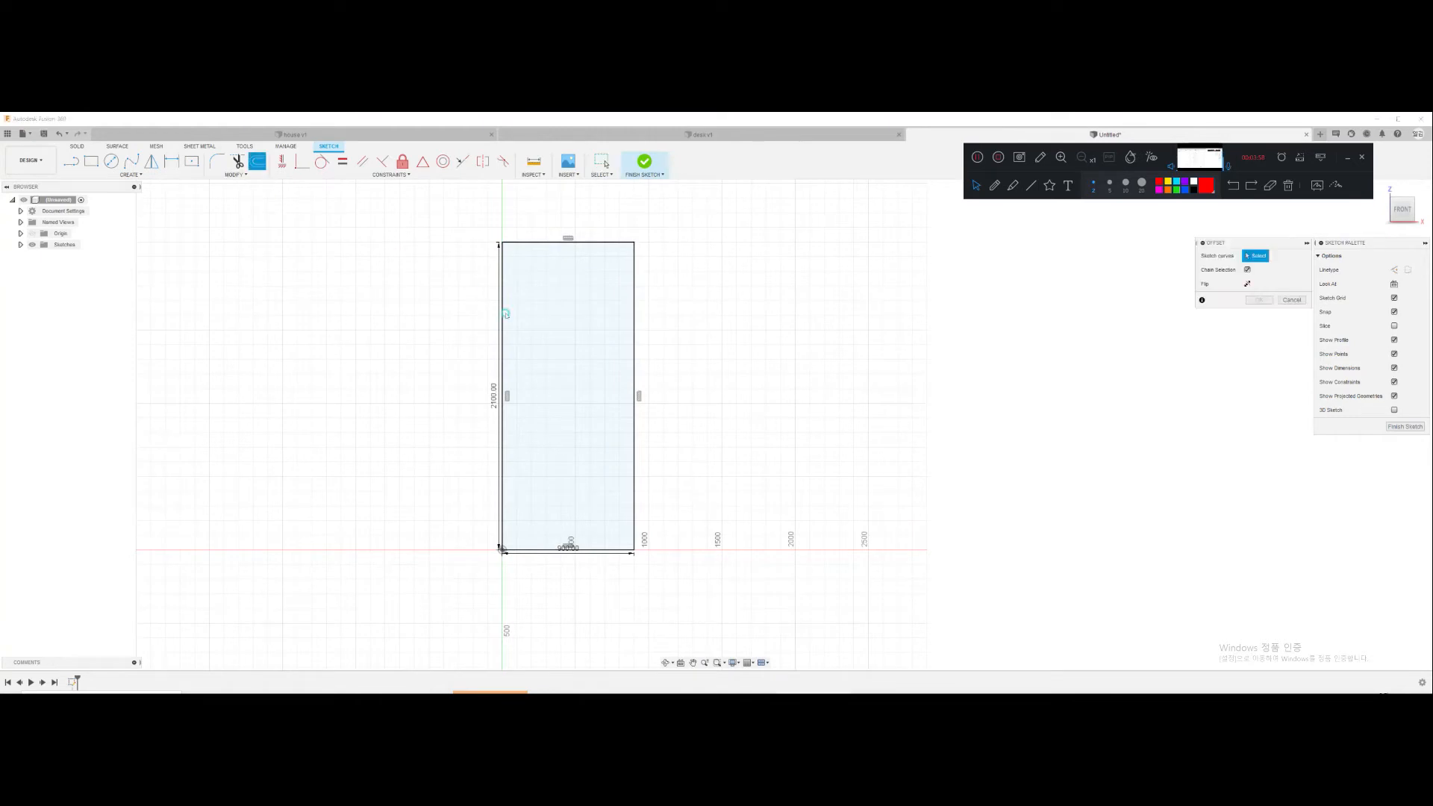
{"action": "left_click", "coordinate": [635, 334]}
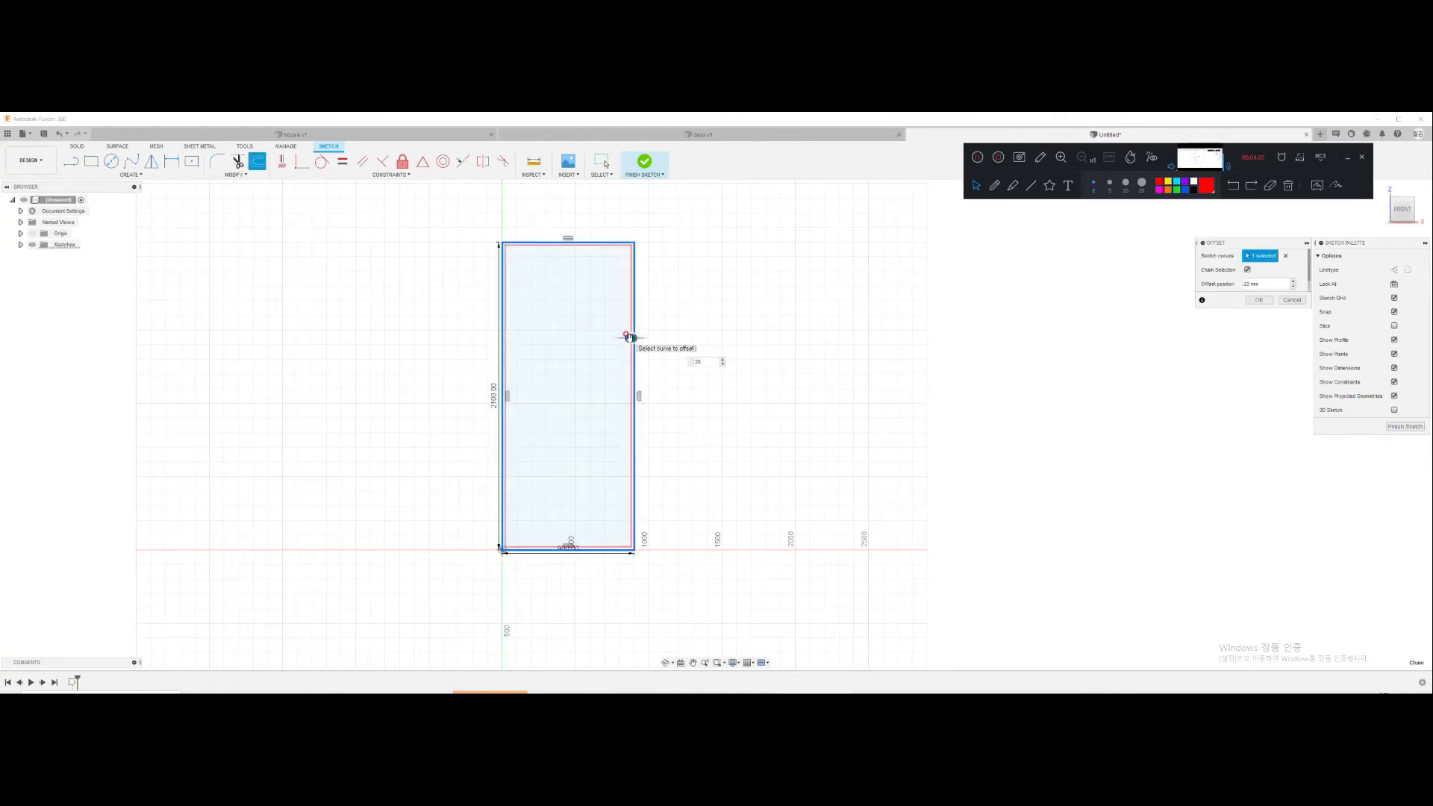
{"action": "key", "text": "Return"}
{"action": "scroll", "coordinate": [621, 350], "scroll_direction": "up", "scroll_amount": 8}
{"action": "scroll", "coordinate": [715, 448], "scroll_direction": "down", "scroll_amount": 8}
Step: Extrude only the narrow border between the two rectangles as a new body to form the frame
{"action": "key", "text": "e"}
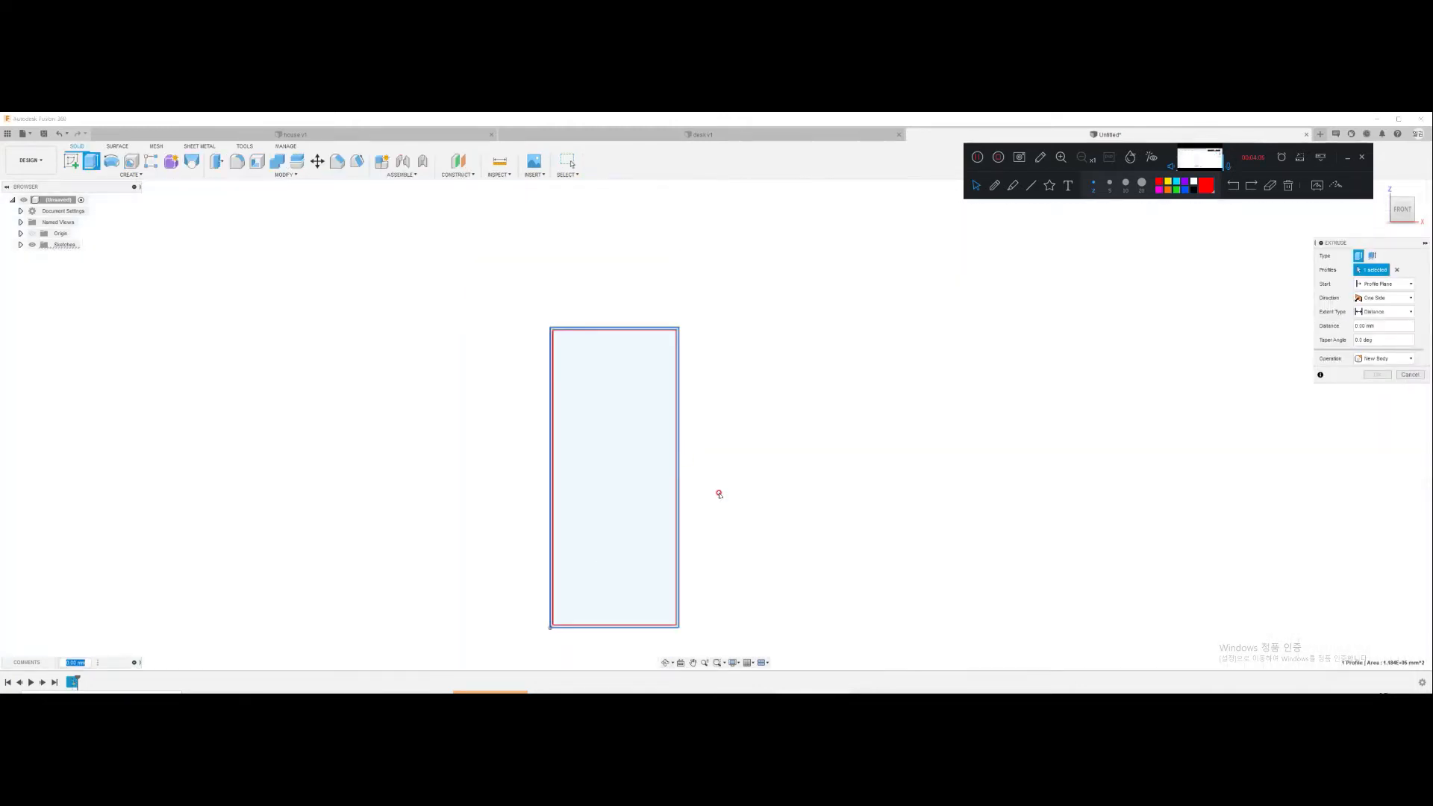
{"action": "scroll", "coordinate": [674, 417], "scroll_direction": "up", "scroll_amount": 6}
{"action": "left_click", "coordinate": [698, 422]}
{"action": "scroll", "coordinate": [761, 463], "scroll_direction": "down", "scroll_amount": 3}
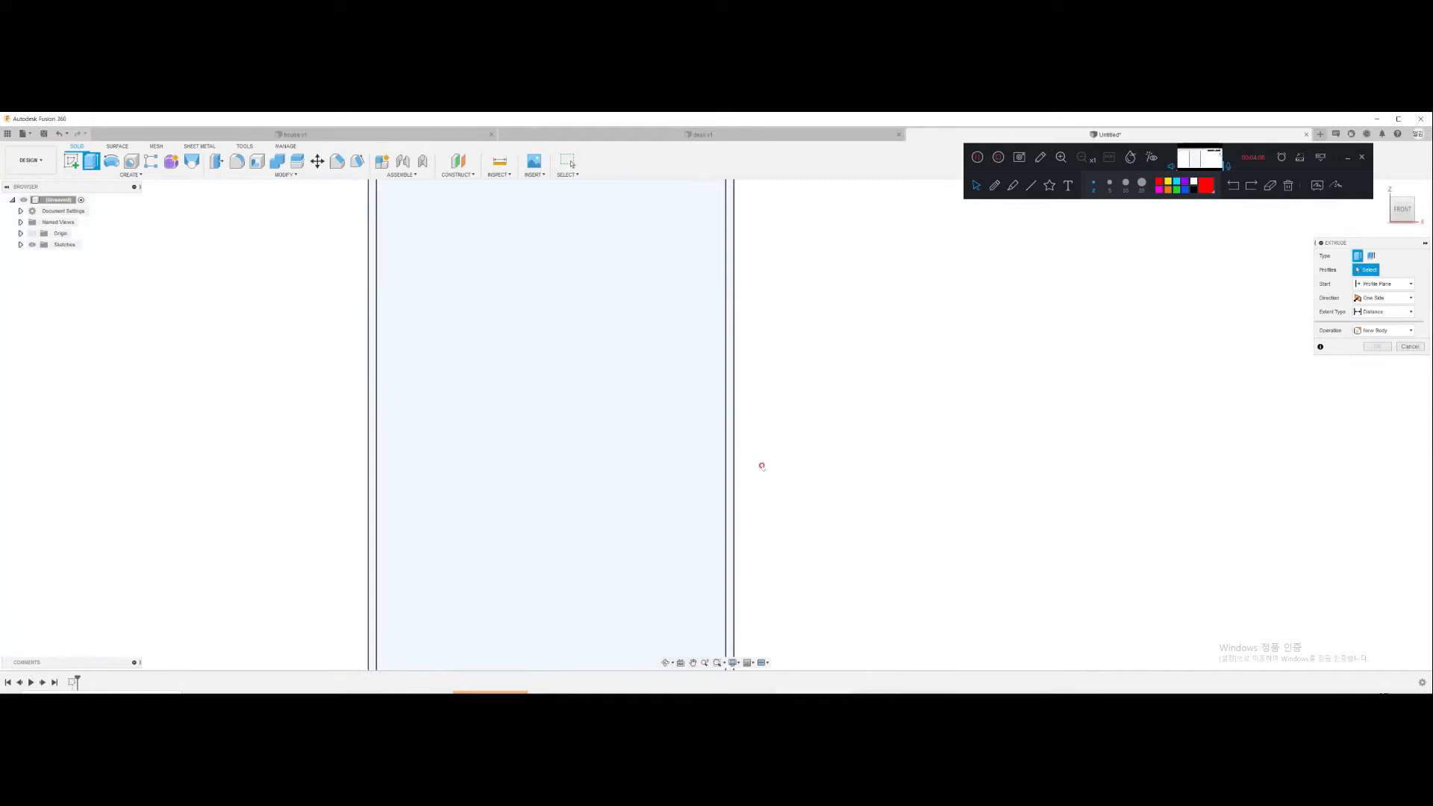
{"action": "left_click", "coordinate": [731, 447]}
{"action": "scroll", "coordinate": [774, 450], "scroll_direction": "down", "scroll_amount": 3}
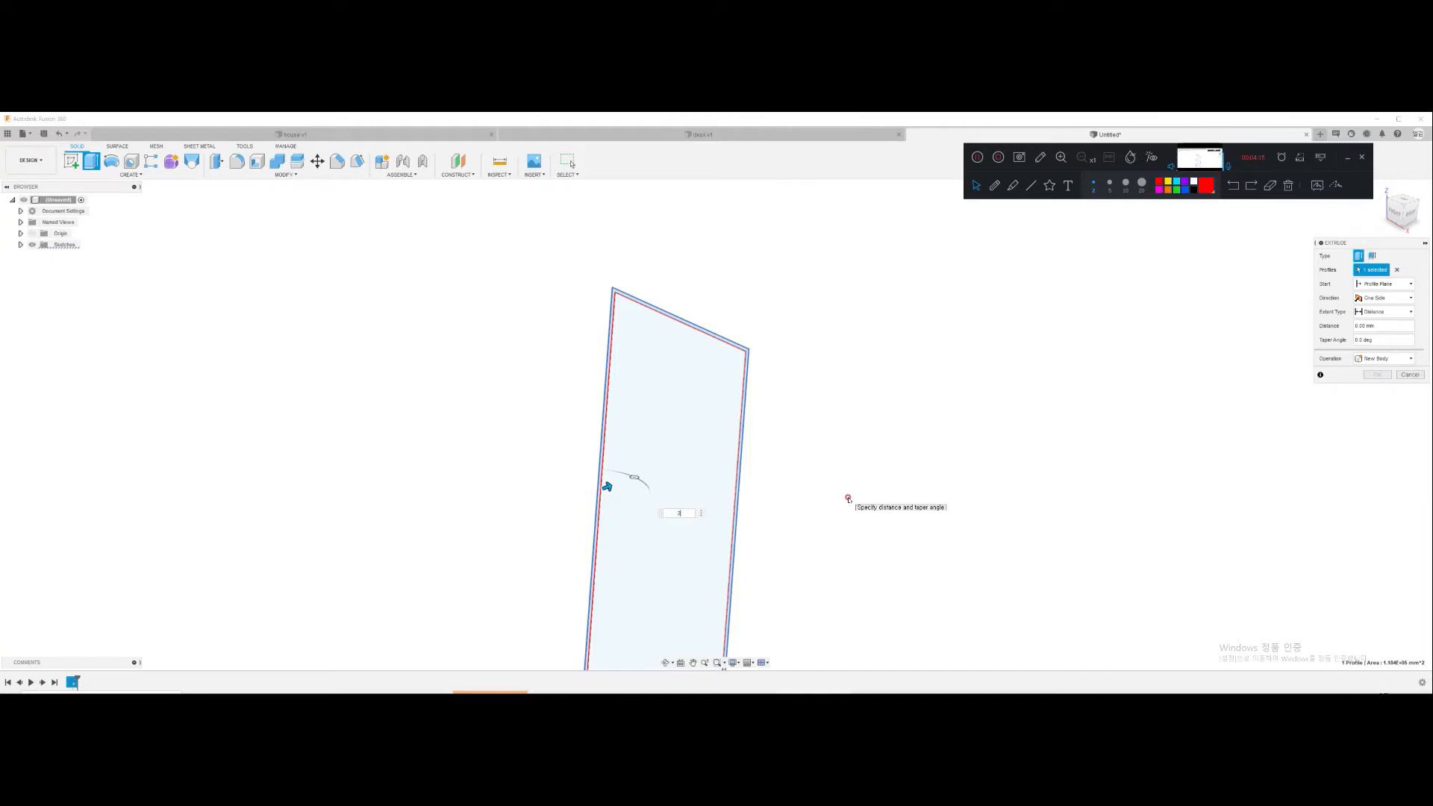
{"action": "key", "text": "Return"}
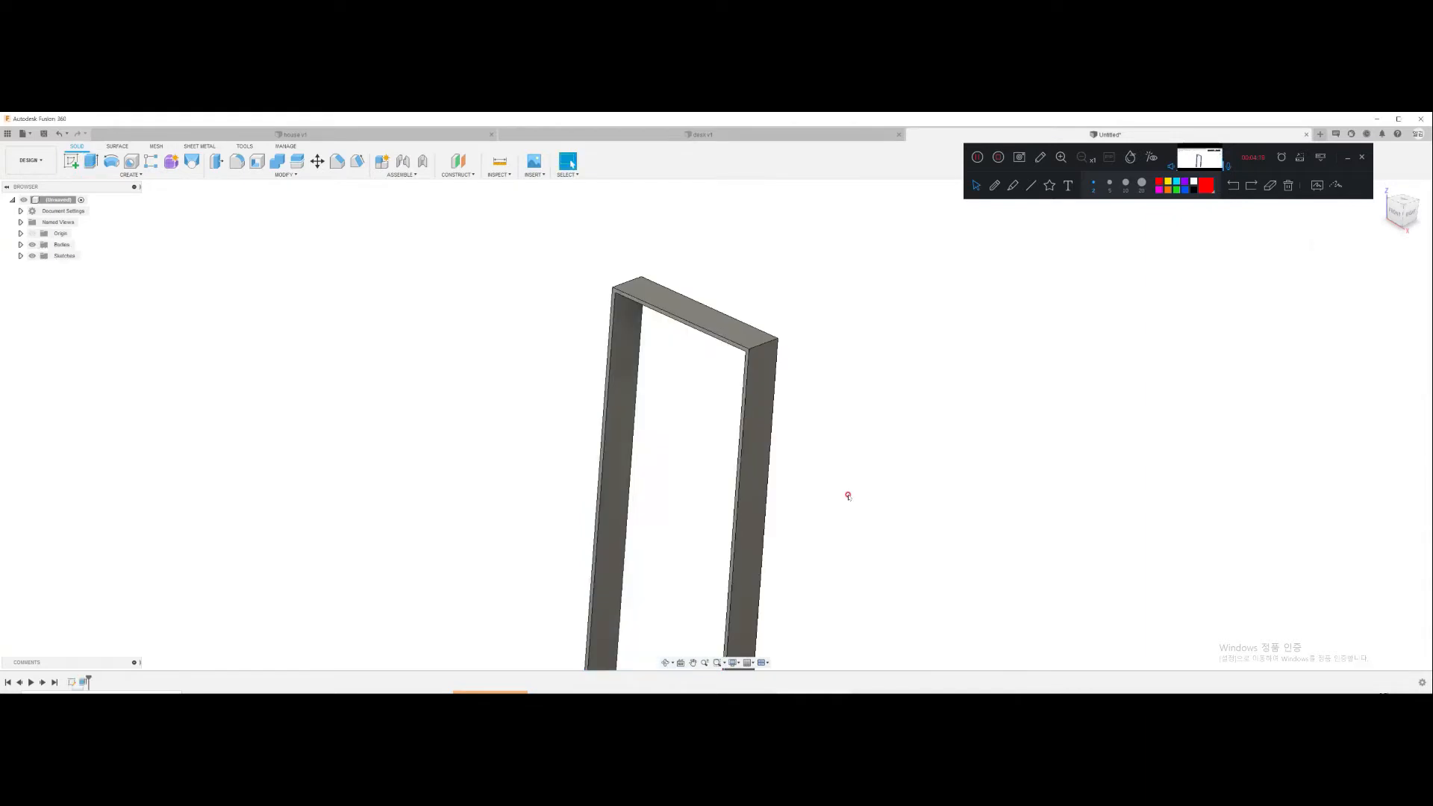
Step: Show the rectangle sketch again and extrude its inner profile 50 mm as a new body for the panel
{"action": "left_click", "coordinate": [20, 255]}
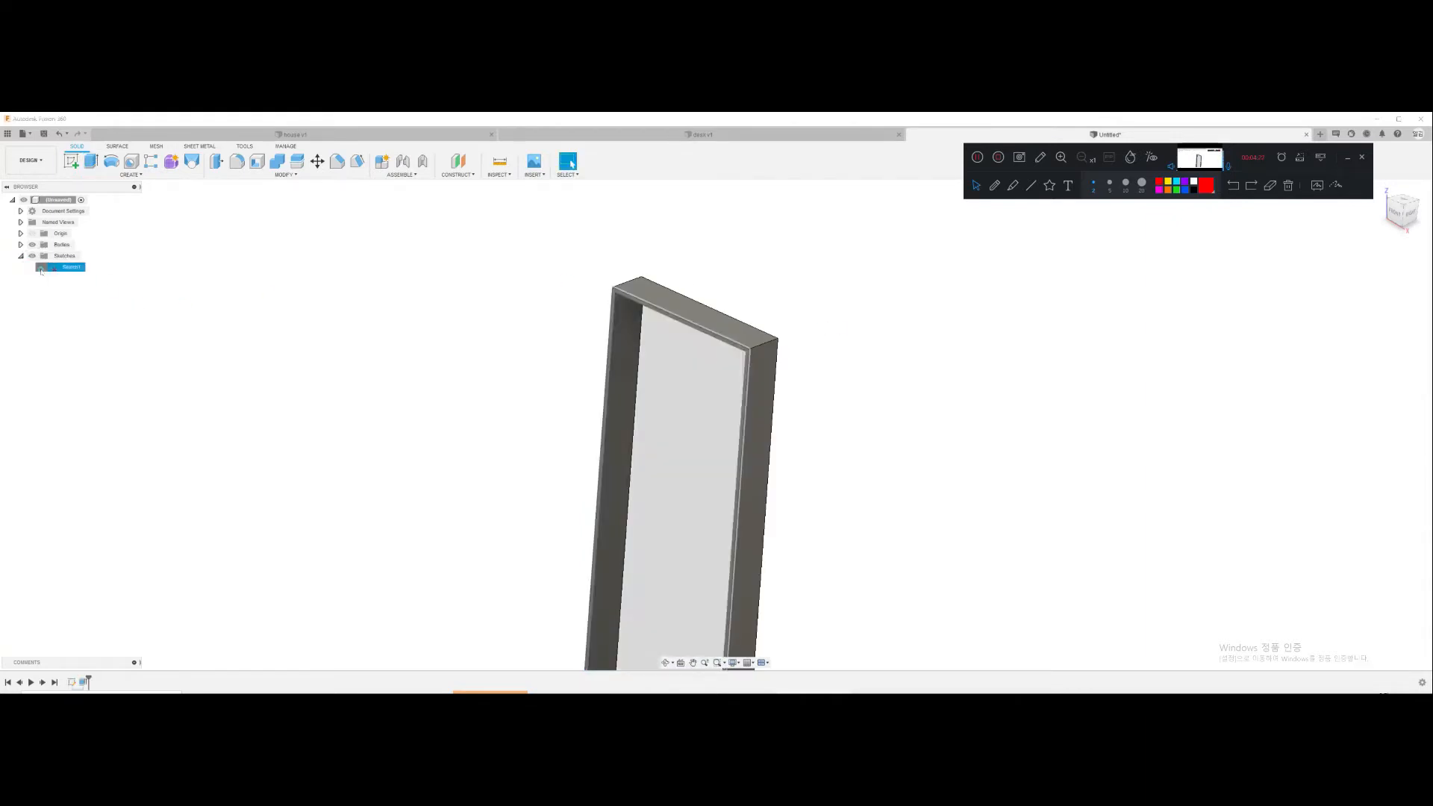
{"action": "left_click", "coordinate": [697, 435]}
{"action": "type", "text": "e"}
{"action": "type", "text": "5"}
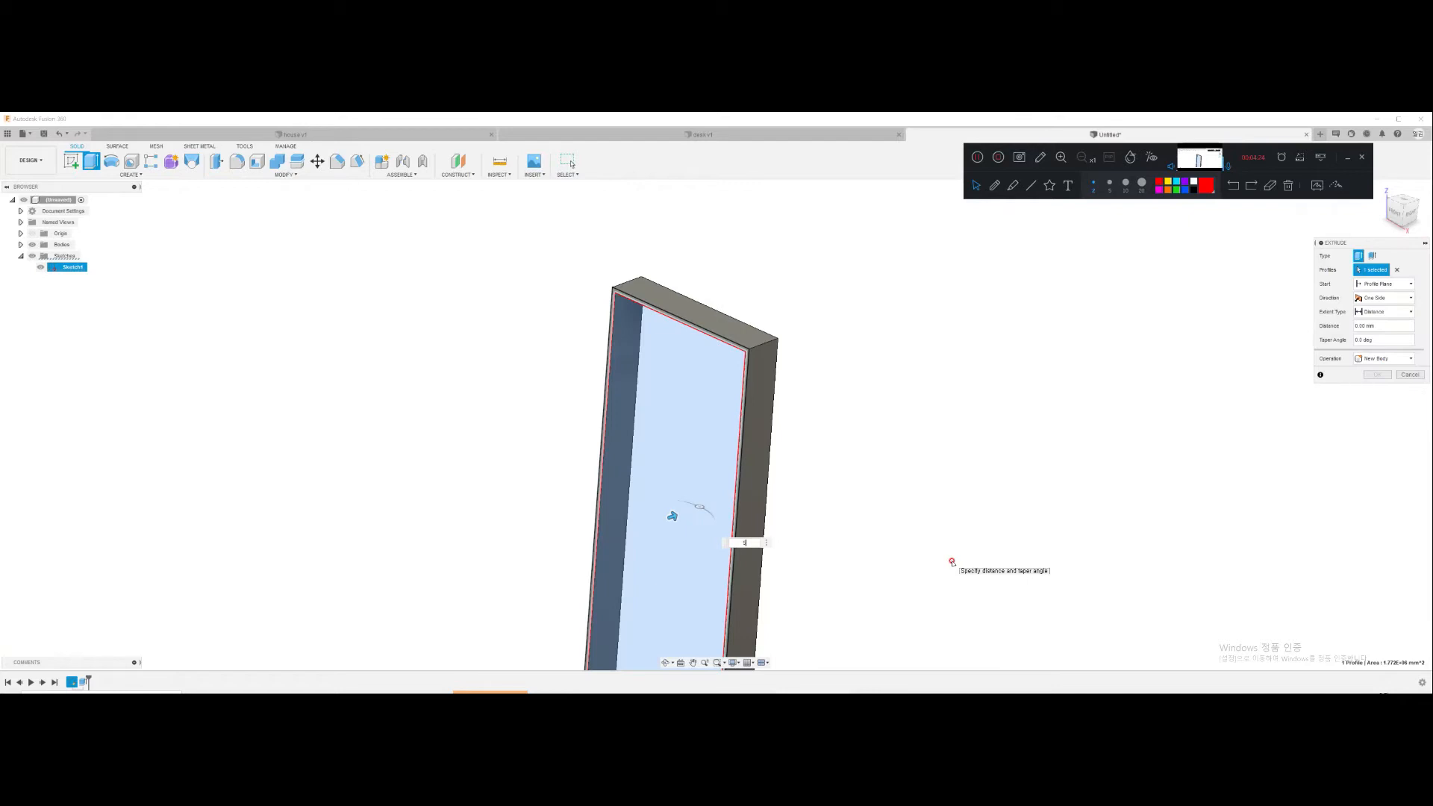
{"action": "type", "text": "0"}
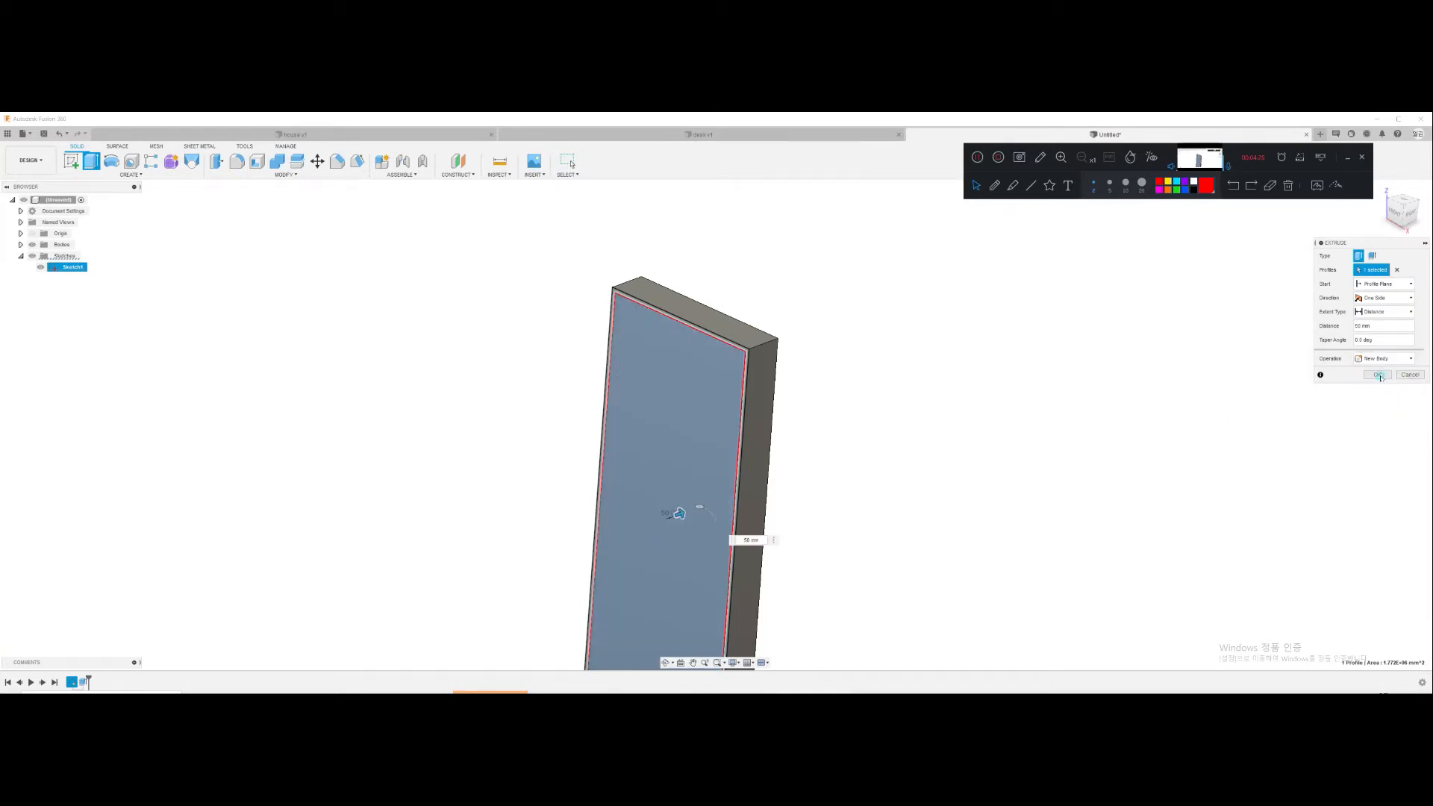
{"action": "left_click", "coordinate": [1380, 379]}
Step: Move the panel body along the frame's depth so it sits back from the front edge
{"action": "key", "text": "m"}
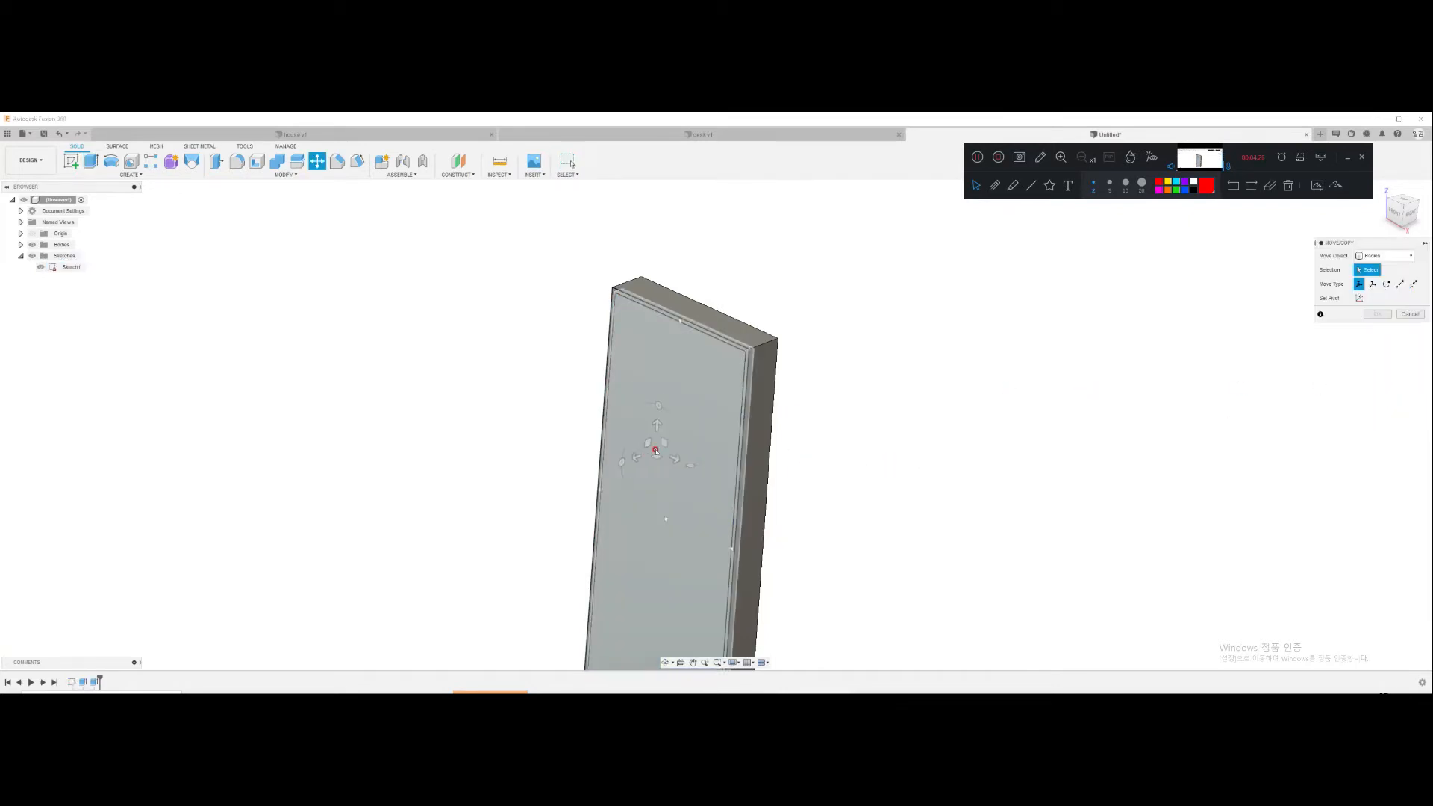
{"action": "left_click", "coordinate": [660, 484]}
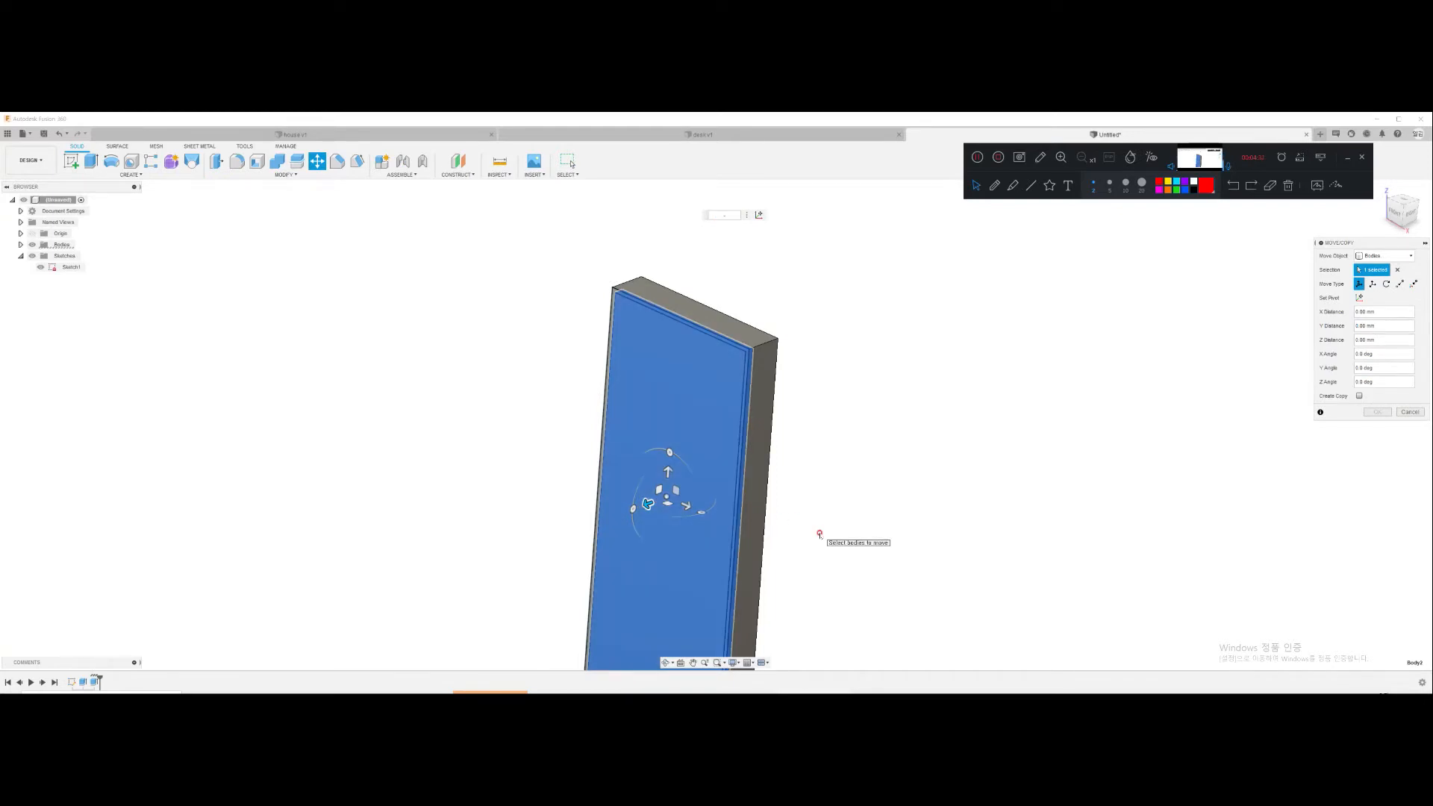
{"action": "key", "text": "Return"}
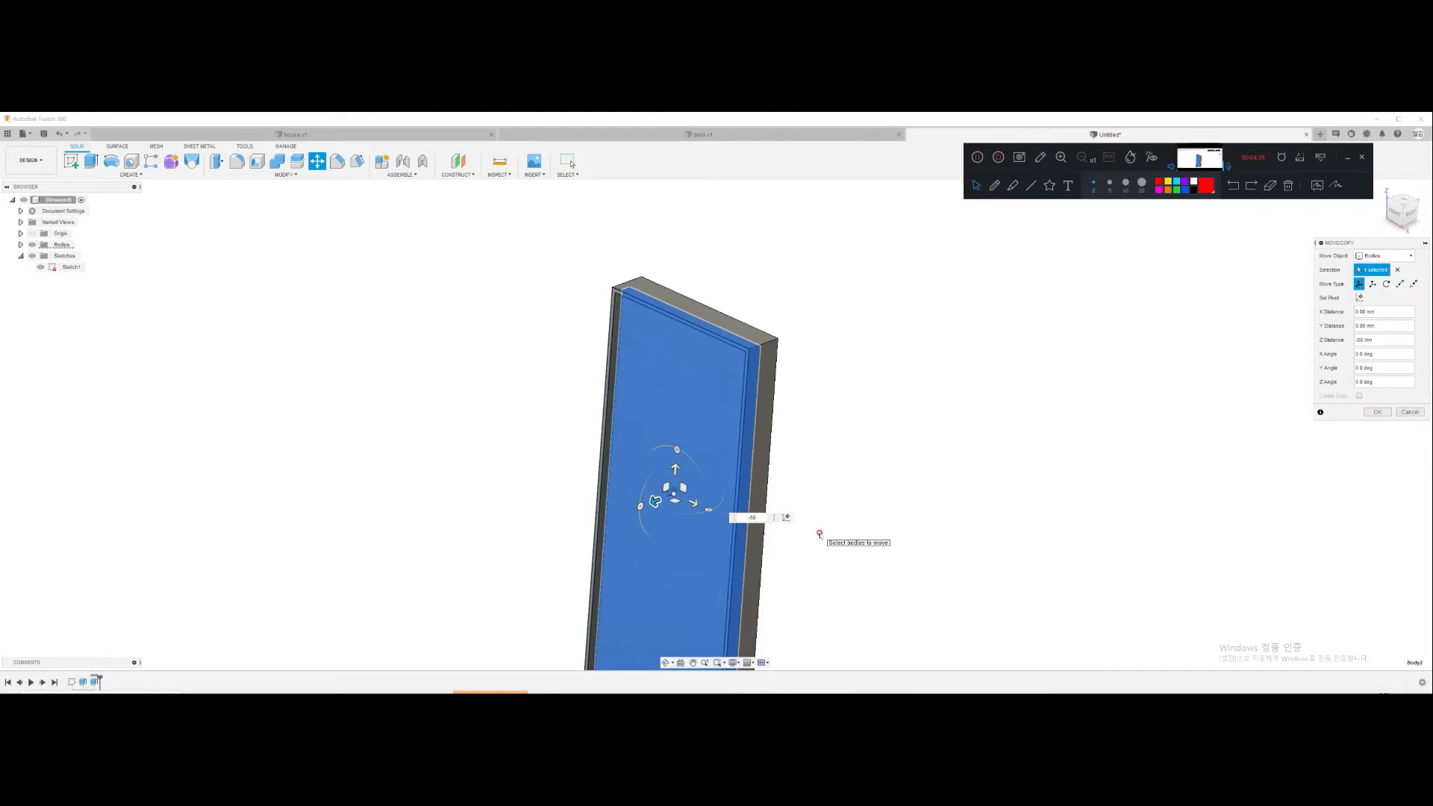
{"action": "key", "text": "Return"}
Step: Sketch a 400 mm horizontal line from the panel face's centre towards its side and a 50 mm circle at its end
{"action": "scroll", "coordinate": [843, 500], "scroll_direction": "down", "scroll_amount": 3}
{"action": "middle_click_drag", "start_coordinate": [802, 574], "coordinate": [715, 464]}
{"action": "double_click", "coordinate": [620, 389]}
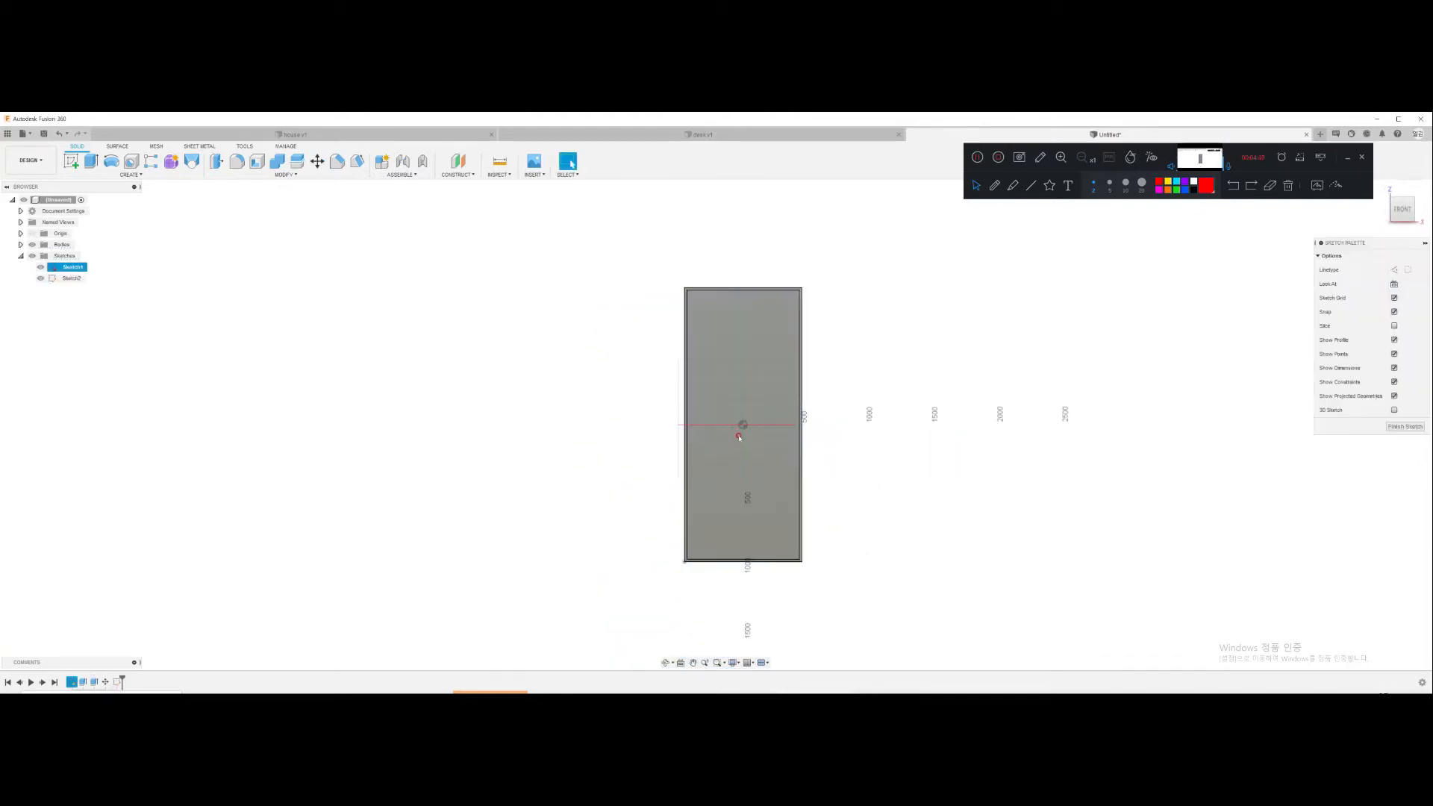
{"action": "left_click", "coordinate": [766, 420]}
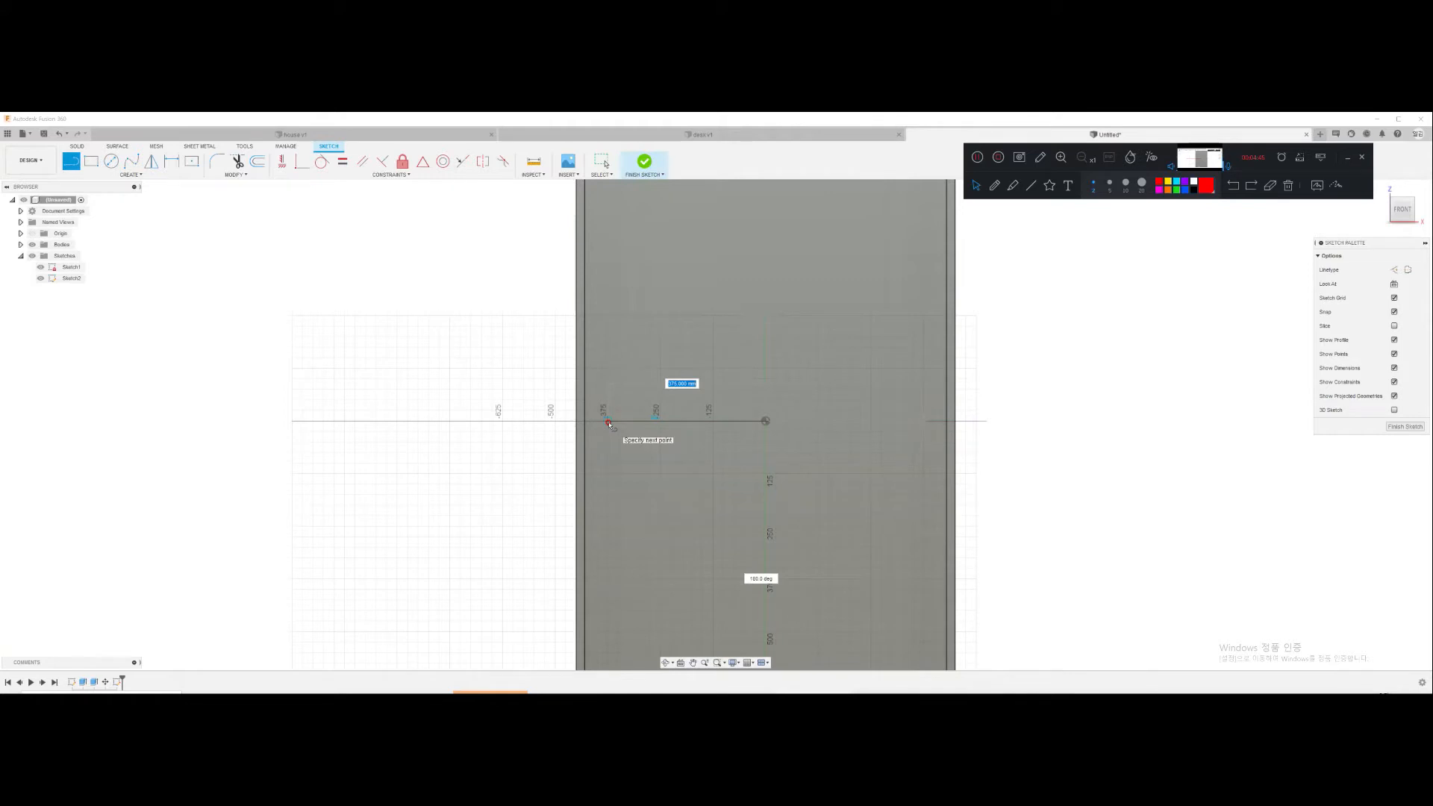
{"action": "key", "text": "Return"}
{"action": "key", "text": "c"}
{"action": "scroll", "coordinate": [608, 423], "scroll_direction": "up", "scroll_amount": 2}
{"action": "left_click", "coordinate": [584, 427]}
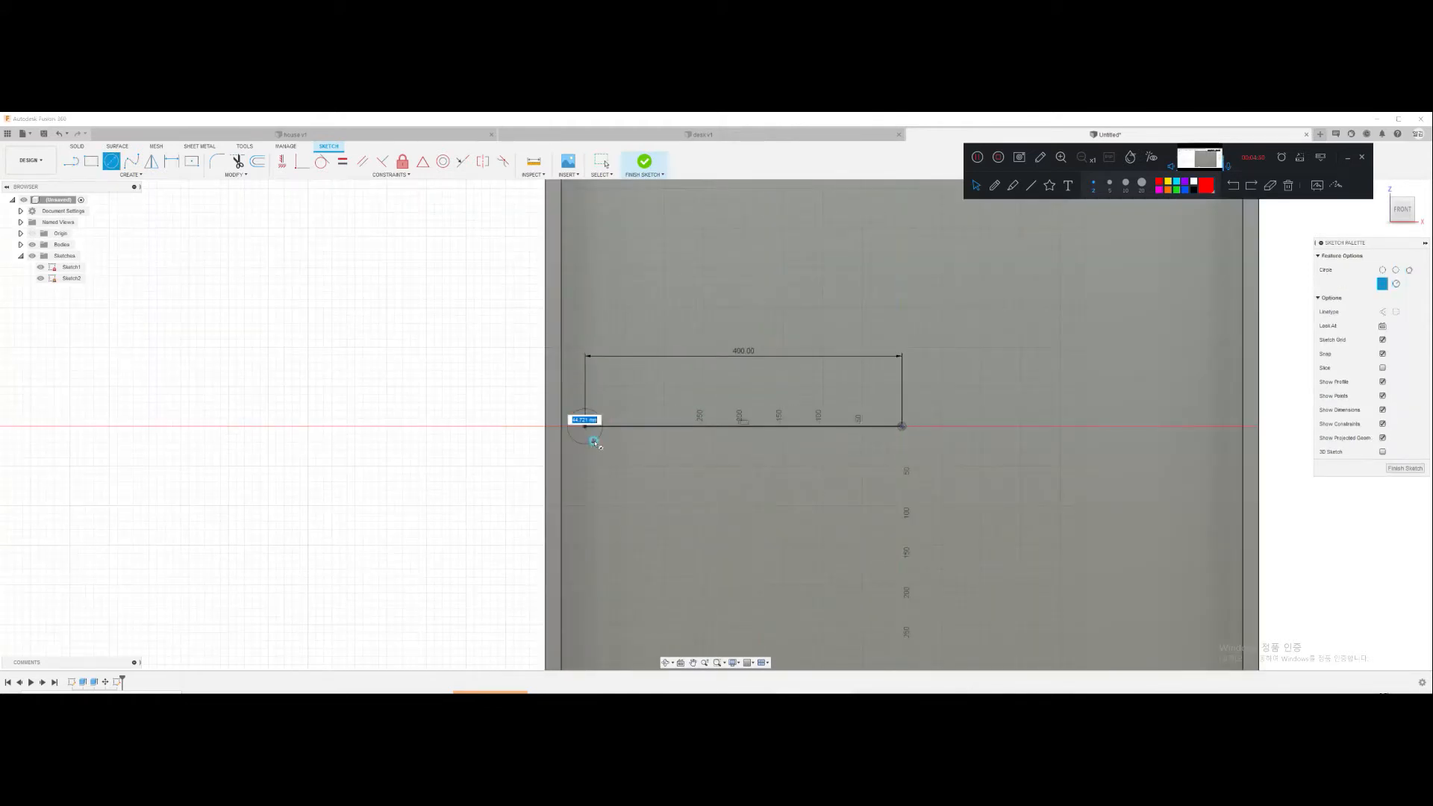
{"action": "type", "text": "50"}
{"action": "key", "text": "Return"}
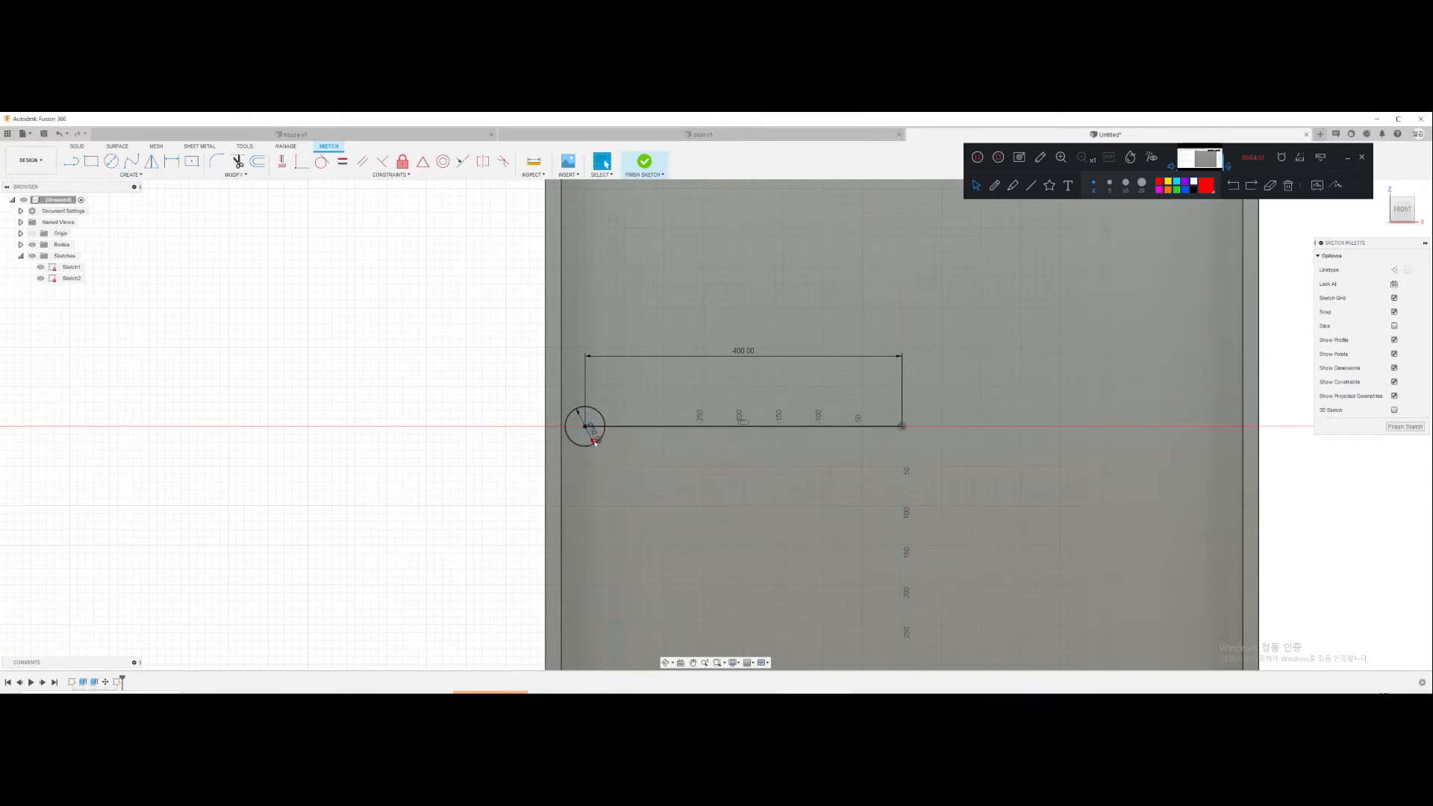
Step: Cancel the circle's extrusion, undo the circle, line and sketch, and clear the red screen markings
{"action": "key", "text": "e"}
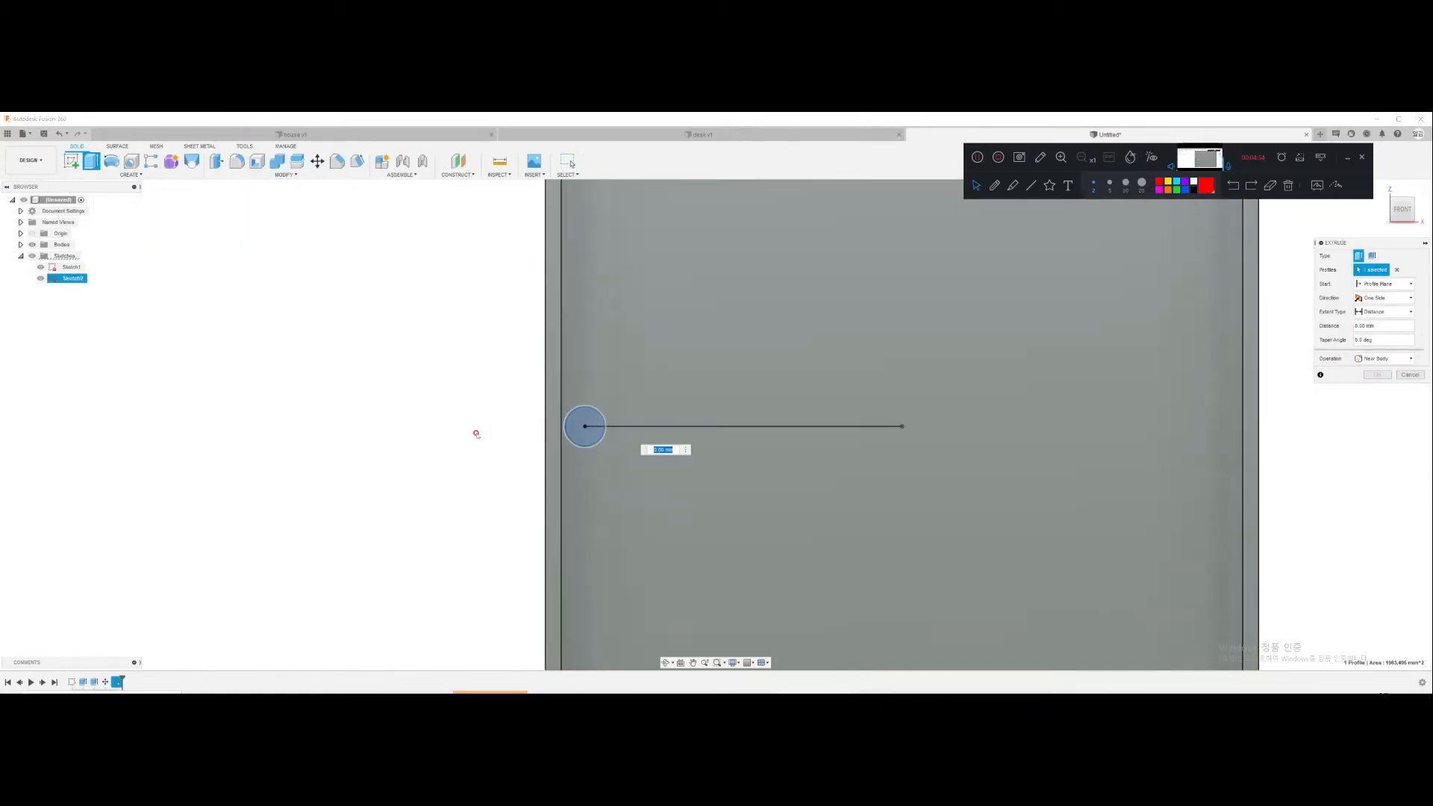
{"action": "key", "text": "Escape"}
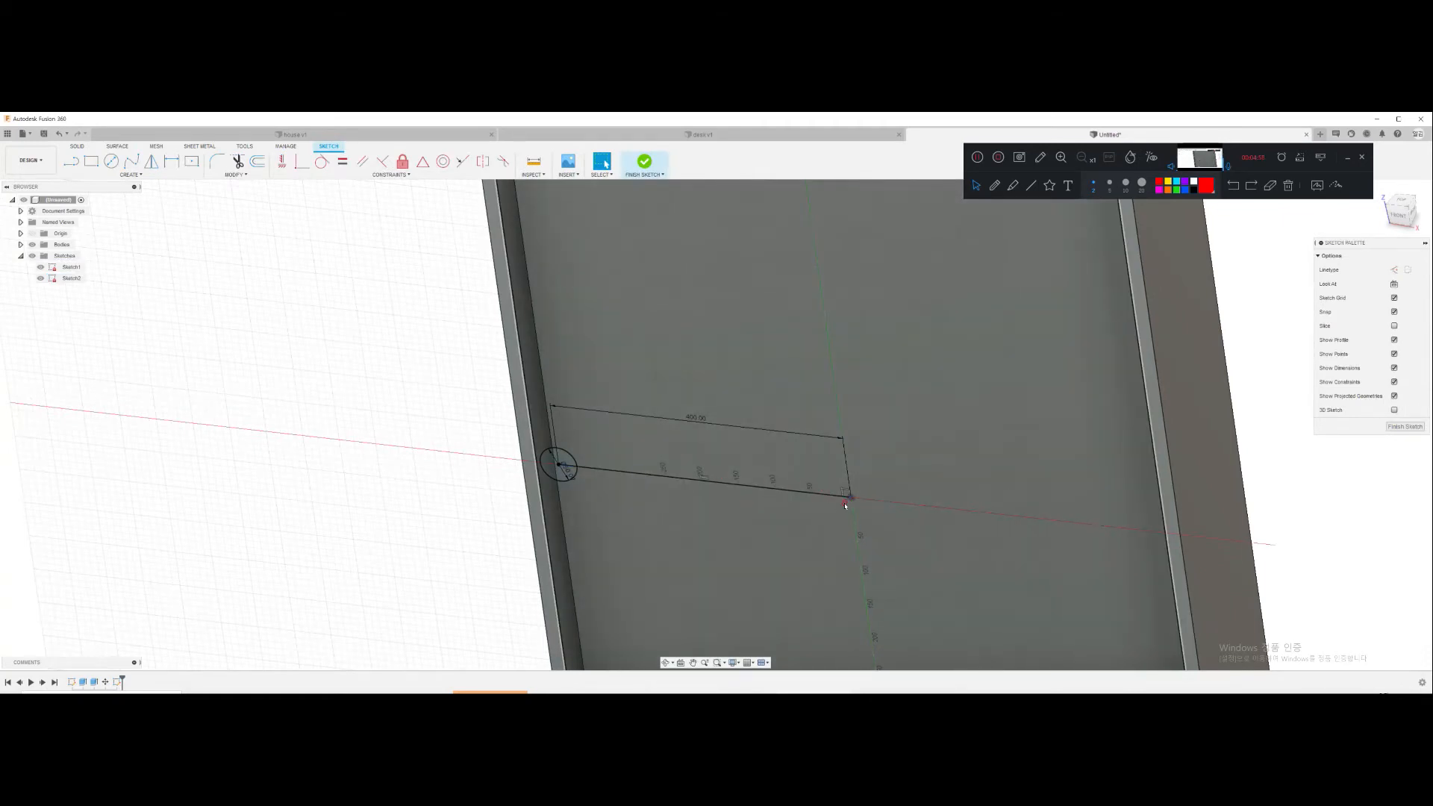
{"action": "key", "text": "ctrl+z"}
{"action": "key", "text": "ctrl+z"}
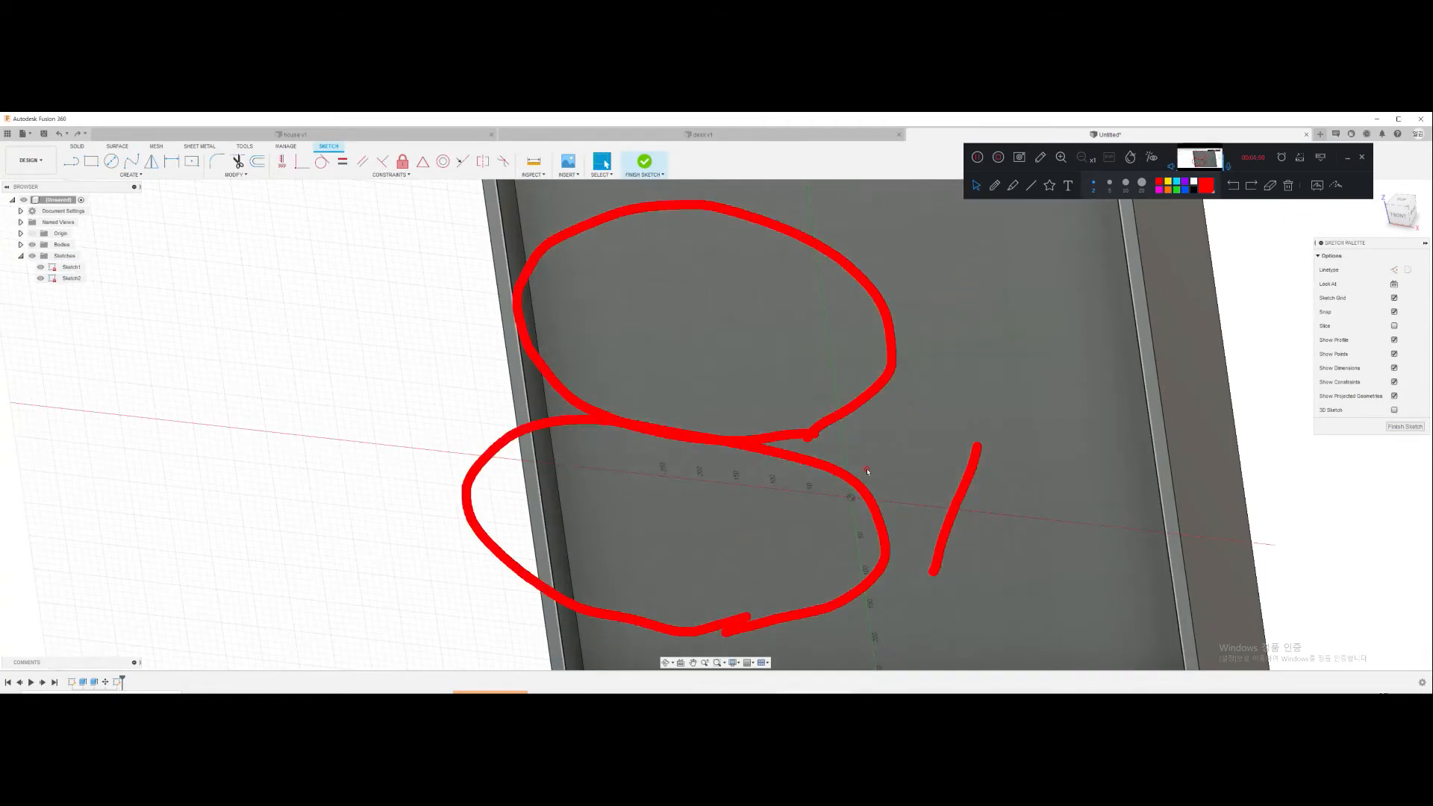
{"action": "key", "text": "ctrl+z"}
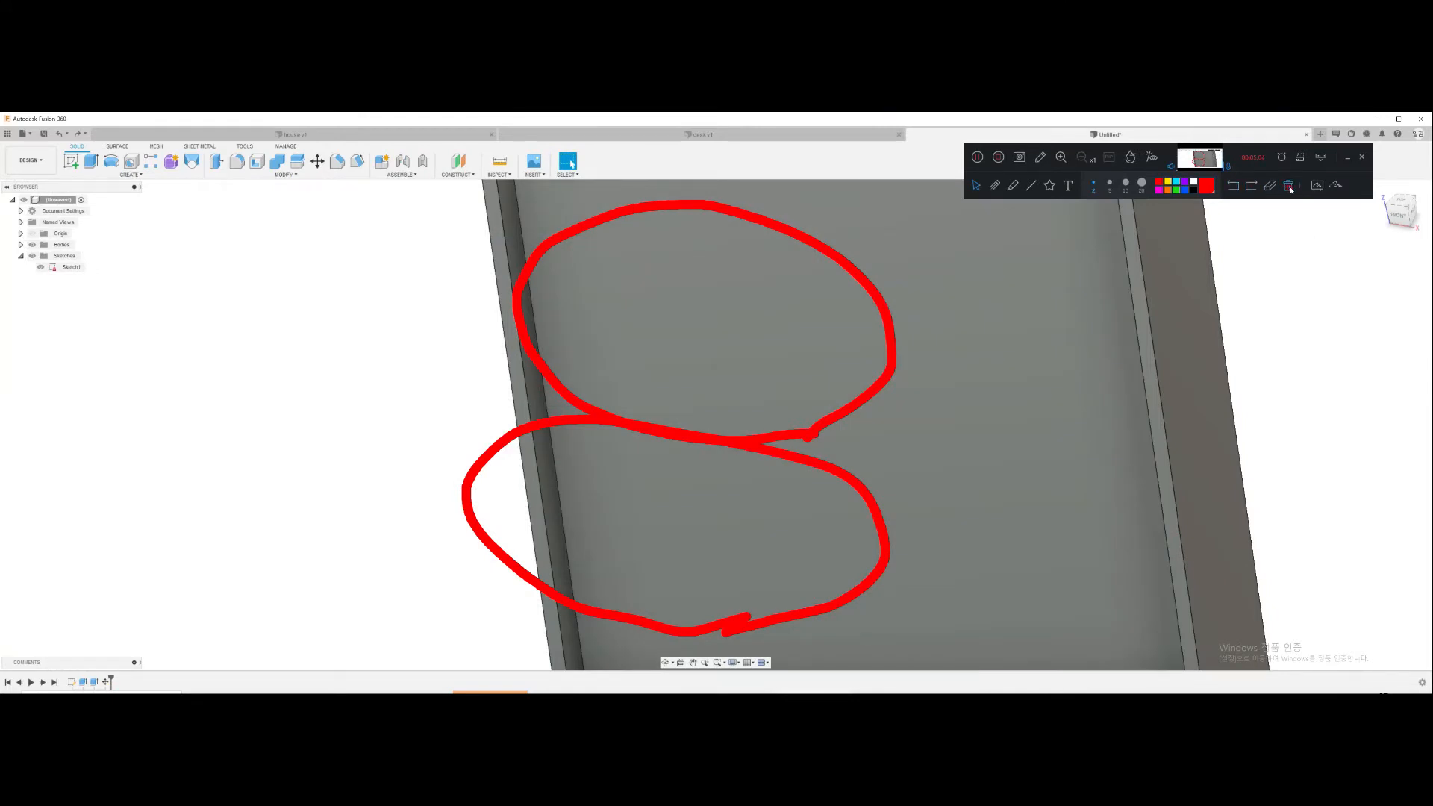
{"action": "left_click", "coordinate": [1290, 187]}
Step: Sketch a new 400 mm horizontal line from the panel face's centre and a 40 mm circle at its end
{"action": "left_click", "coordinate": [862, 382]}
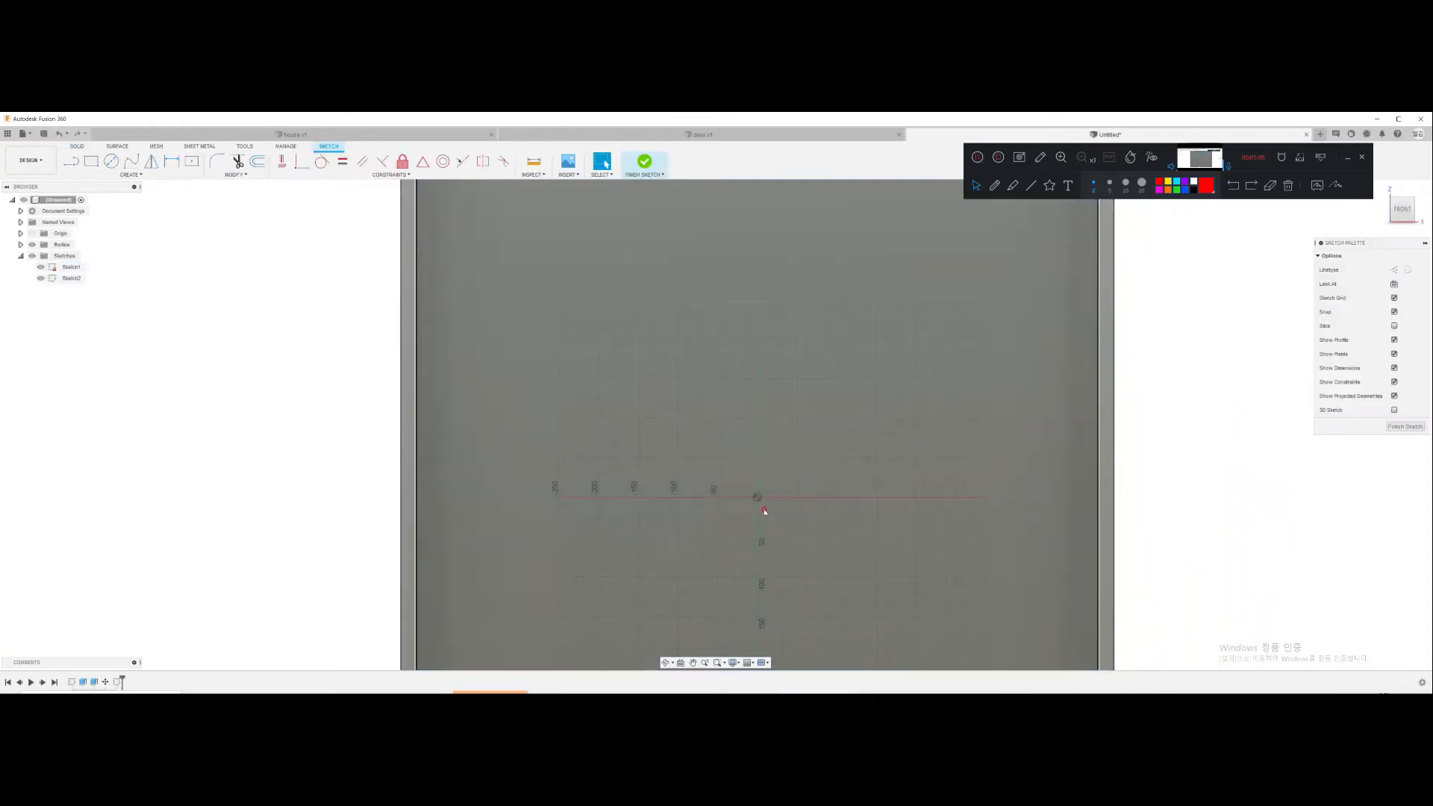
{"action": "key", "text": "l"}
{"action": "left_click", "coordinate": [756, 497]}
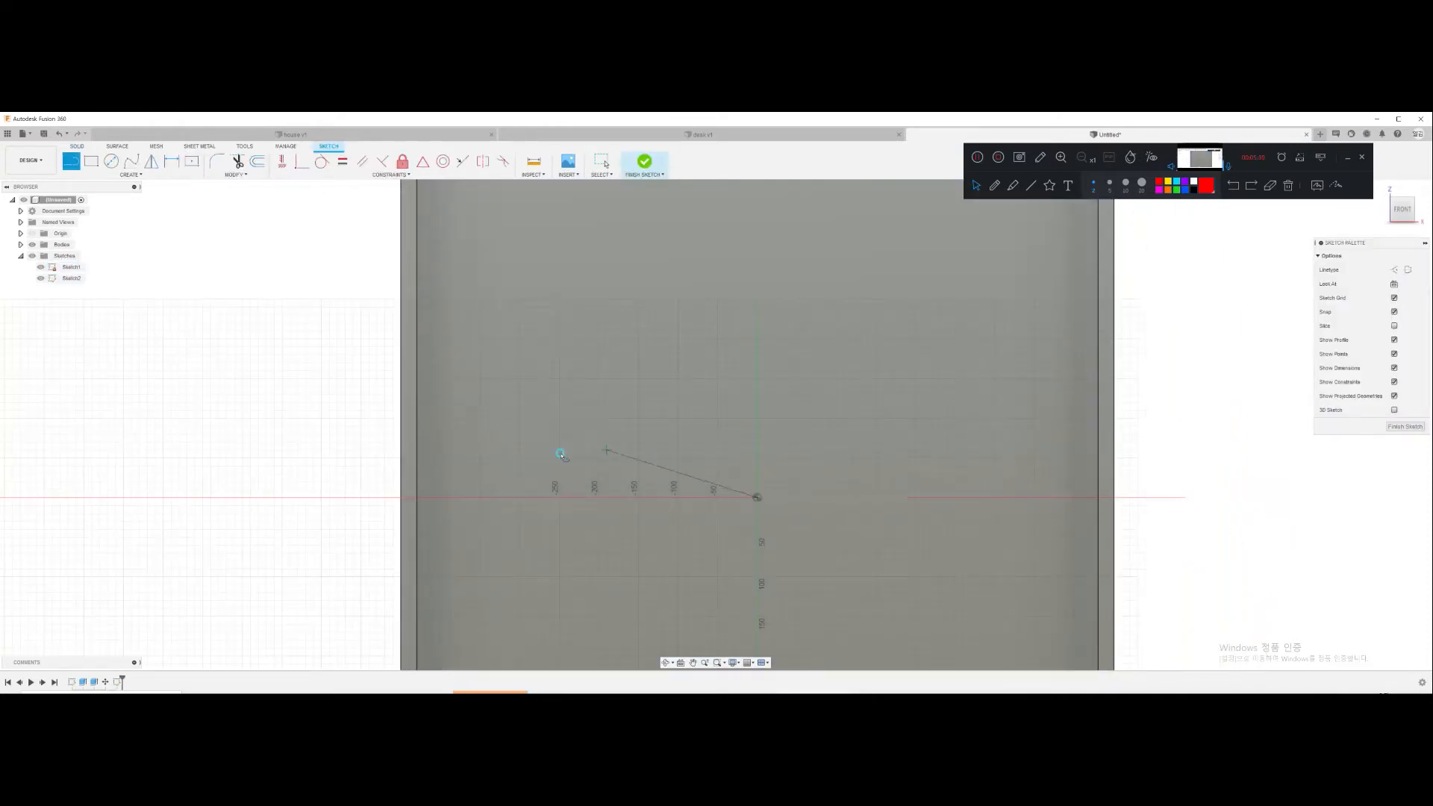
{"action": "type", "text": "400"}
{"action": "key", "text": "Return"}
{"action": "key", "text": "c"}
{"action": "left_click", "coordinate": [440, 498]}
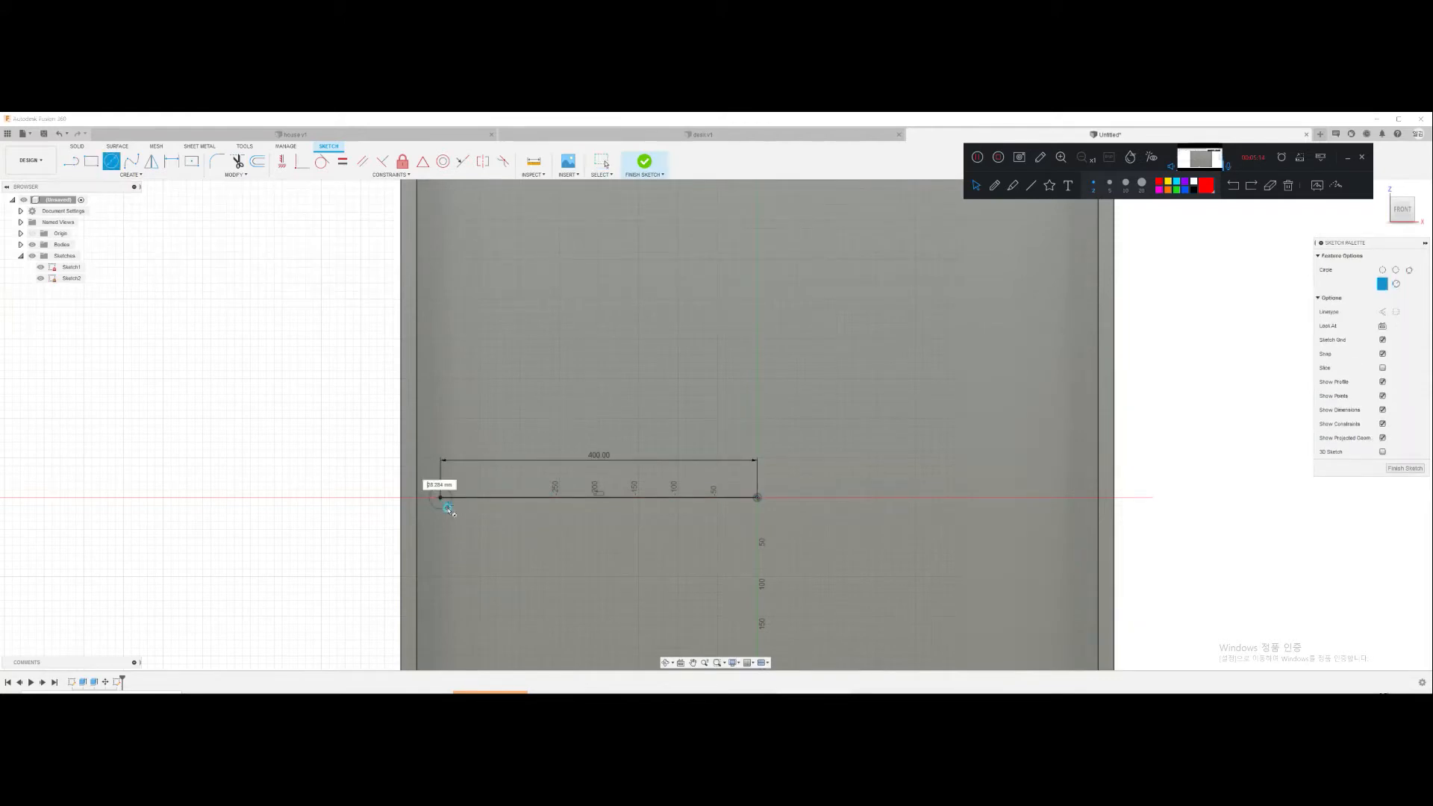
{"action": "type", "text": "40"}
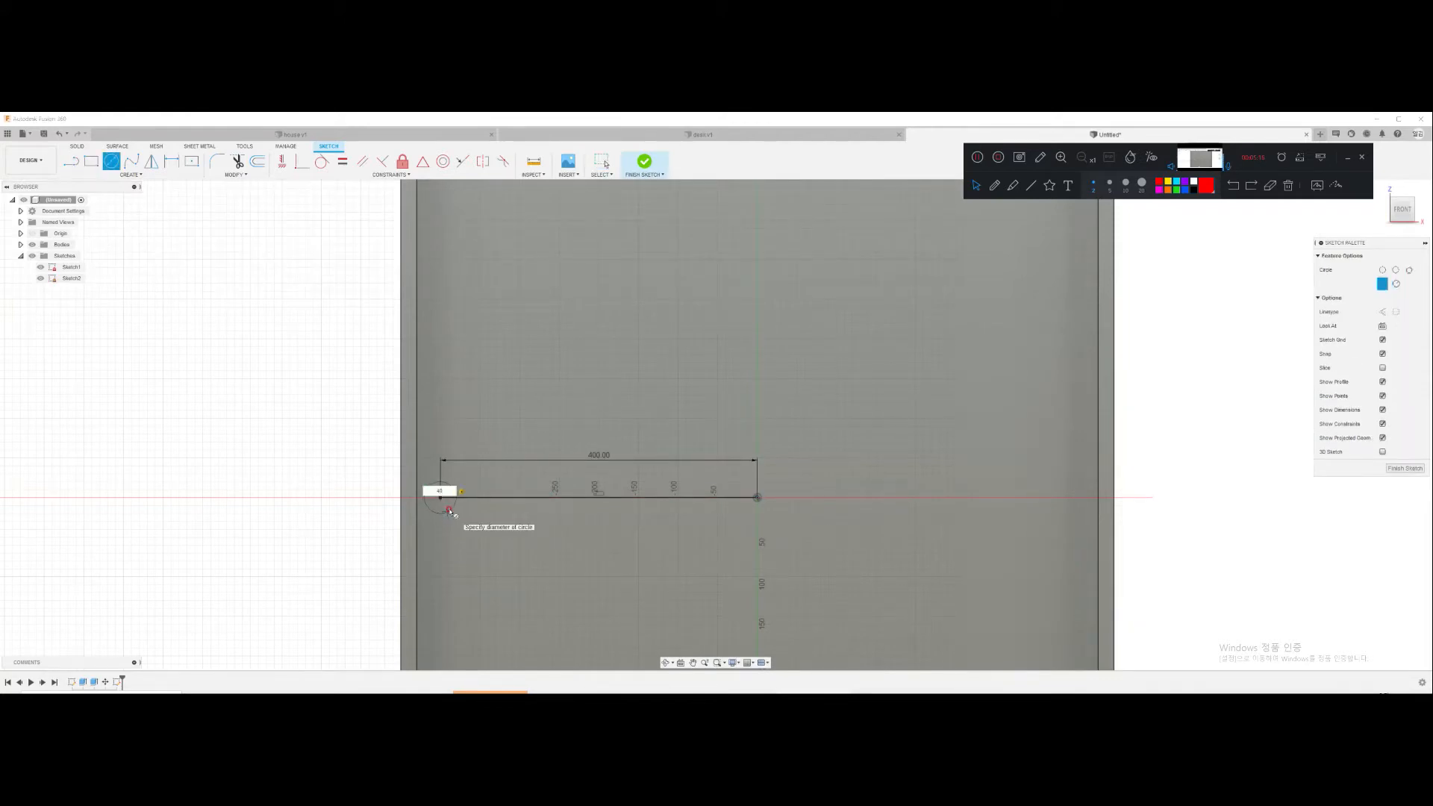
{"action": "key", "text": "Return"}
Step: Leave the extrusion, undo the 40 mm circle and its line, clear the red markings and close the sketch
{"action": "key", "text": "e"}
{"action": "middle_click_drag", "start_coordinate": [855, 374], "coordinate": [848, 480], "text": "shift"}
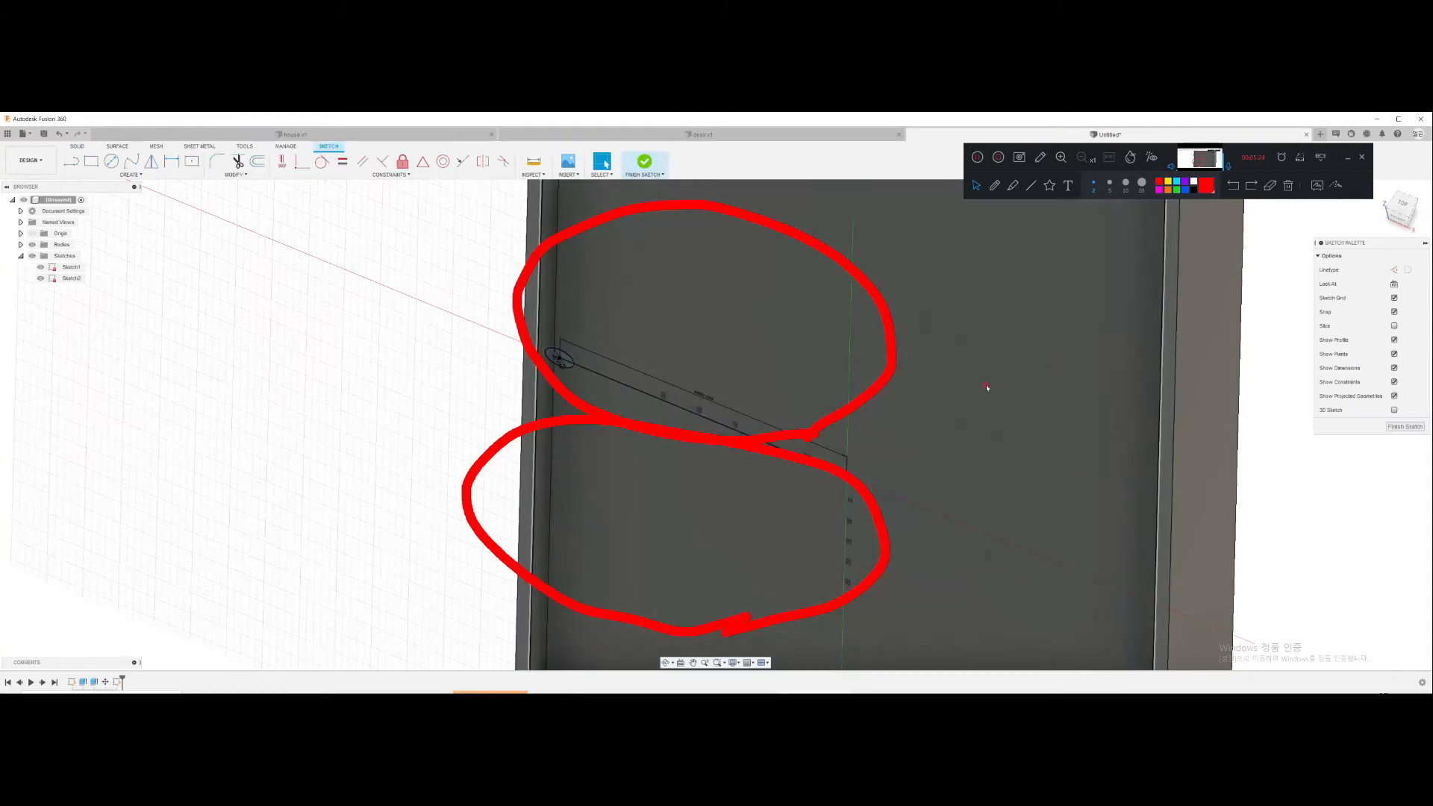
{"action": "key", "text": "ctrl+z"}
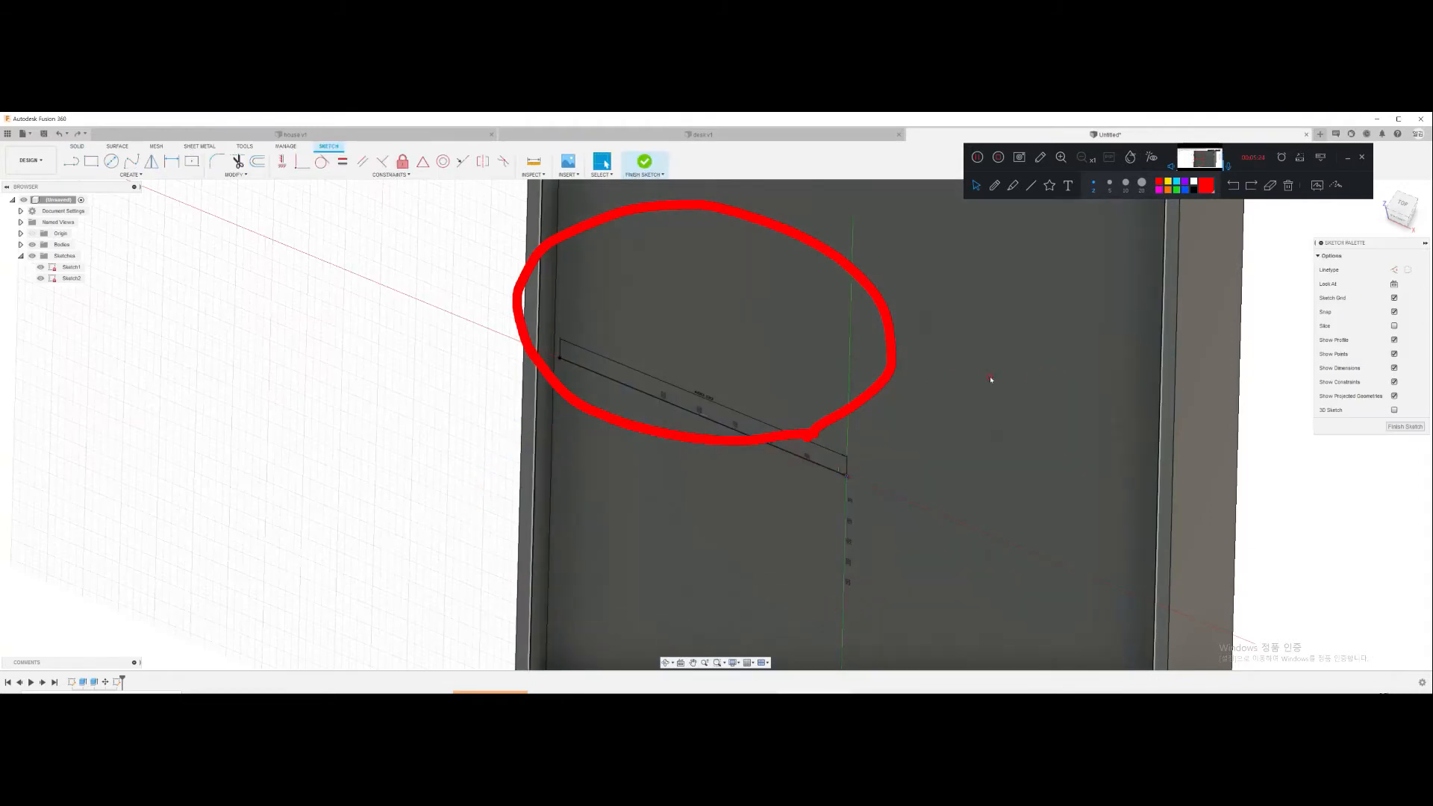
{"action": "left_click", "coordinate": [1293, 188]}
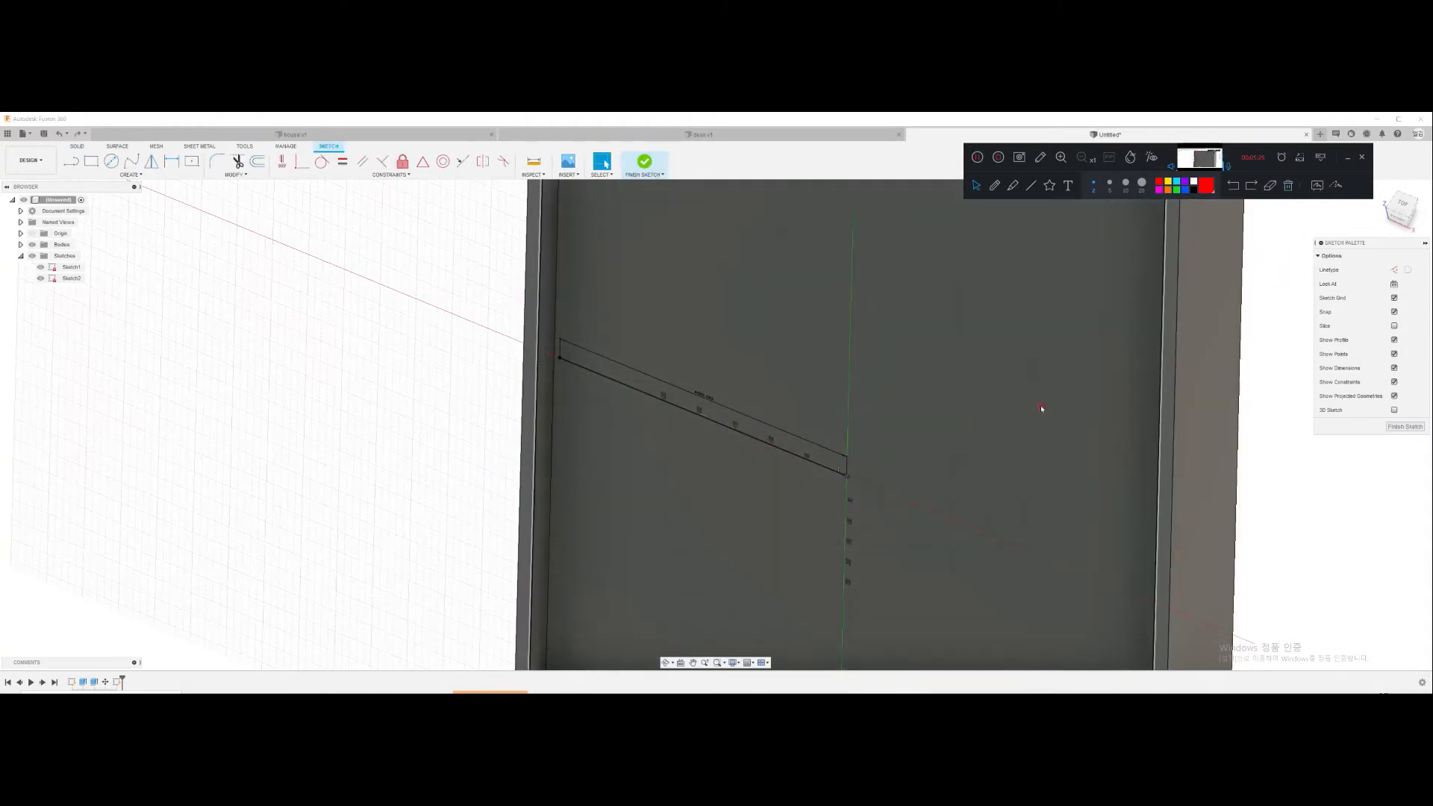
{"action": "left_click", "coordinate": [41, 268]}
{"action": "left_click", "coordinate": [644, 163]}
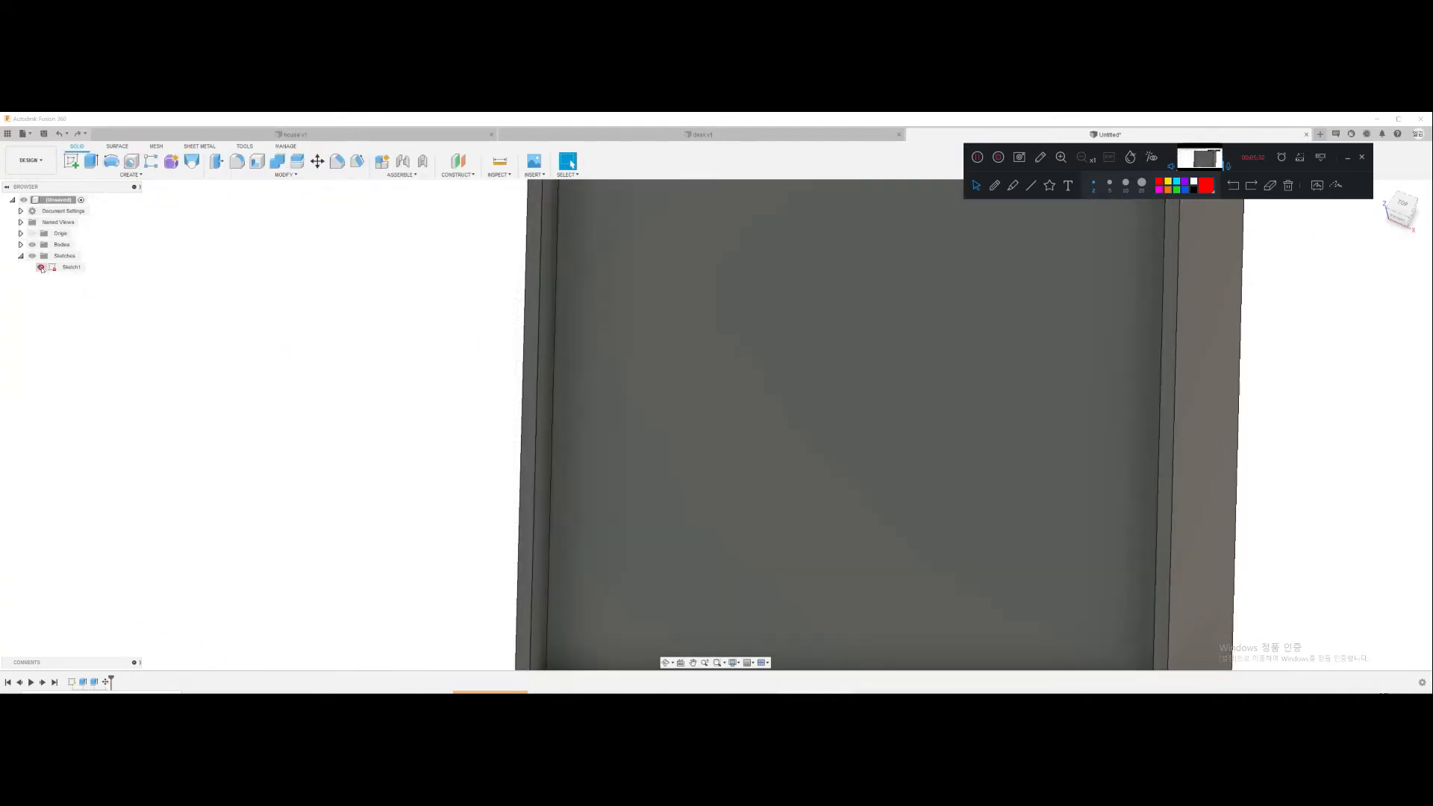
Step: Hide the first sketch and sketch a 400 mm horizontal line on the door panel's face, from its centre towards the handle side
{"action": "left_click", "coordinate": [41, 267]}
{"action": "left_click", "coordinate": [833, 413]}
{"action": "middle_click_drag", "start_coordinate": [832, 413], "coordinate": [746, 365]}
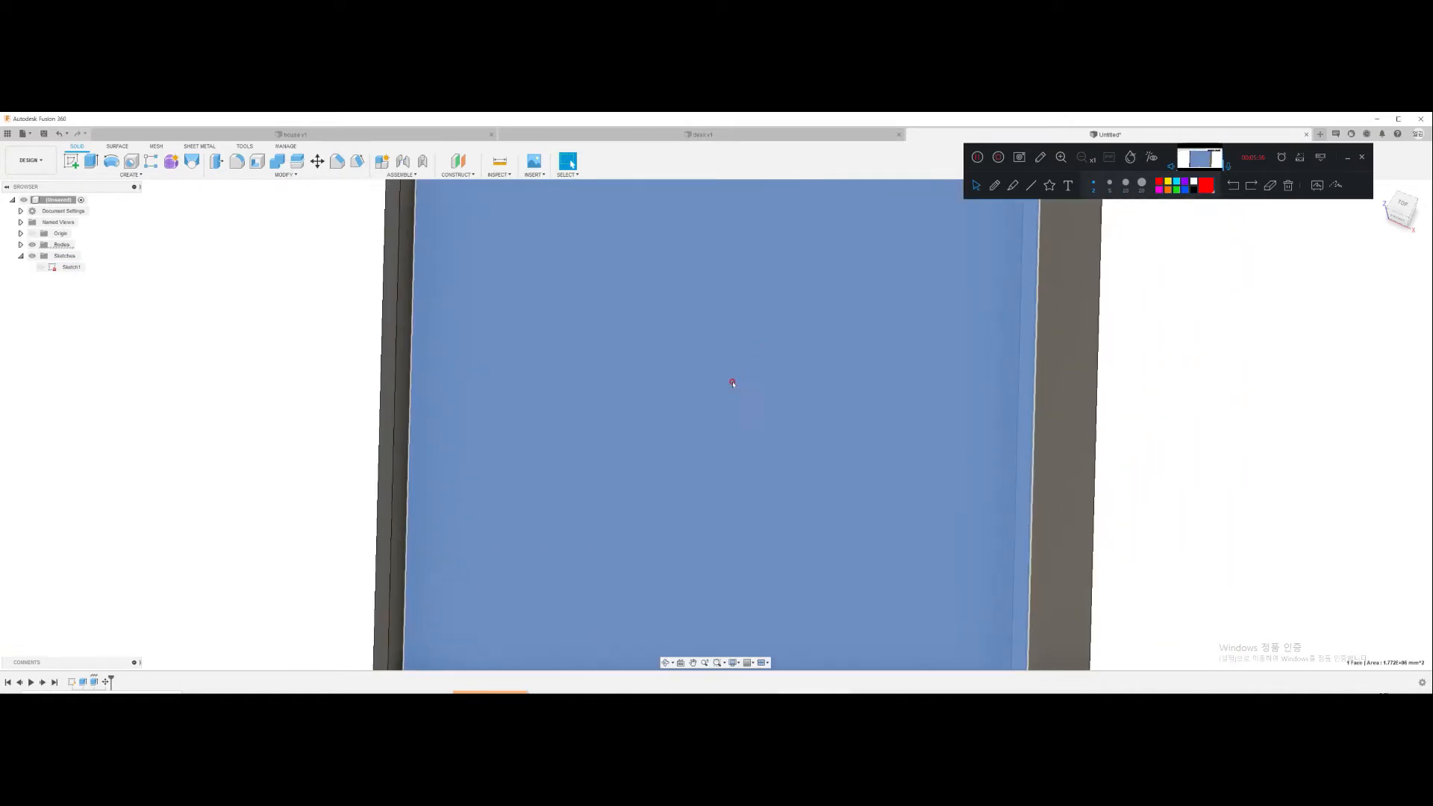
{"action": "left_click", "coordinate": [739, 376]}
{"action": "scroll", "coordinate": [771, 470], "scroll_direction": "down", "scroll_amount": 5}
{"action": "middle_click_drag", "start_coordinate": [776, 472], "coordinate": [750, 326]}
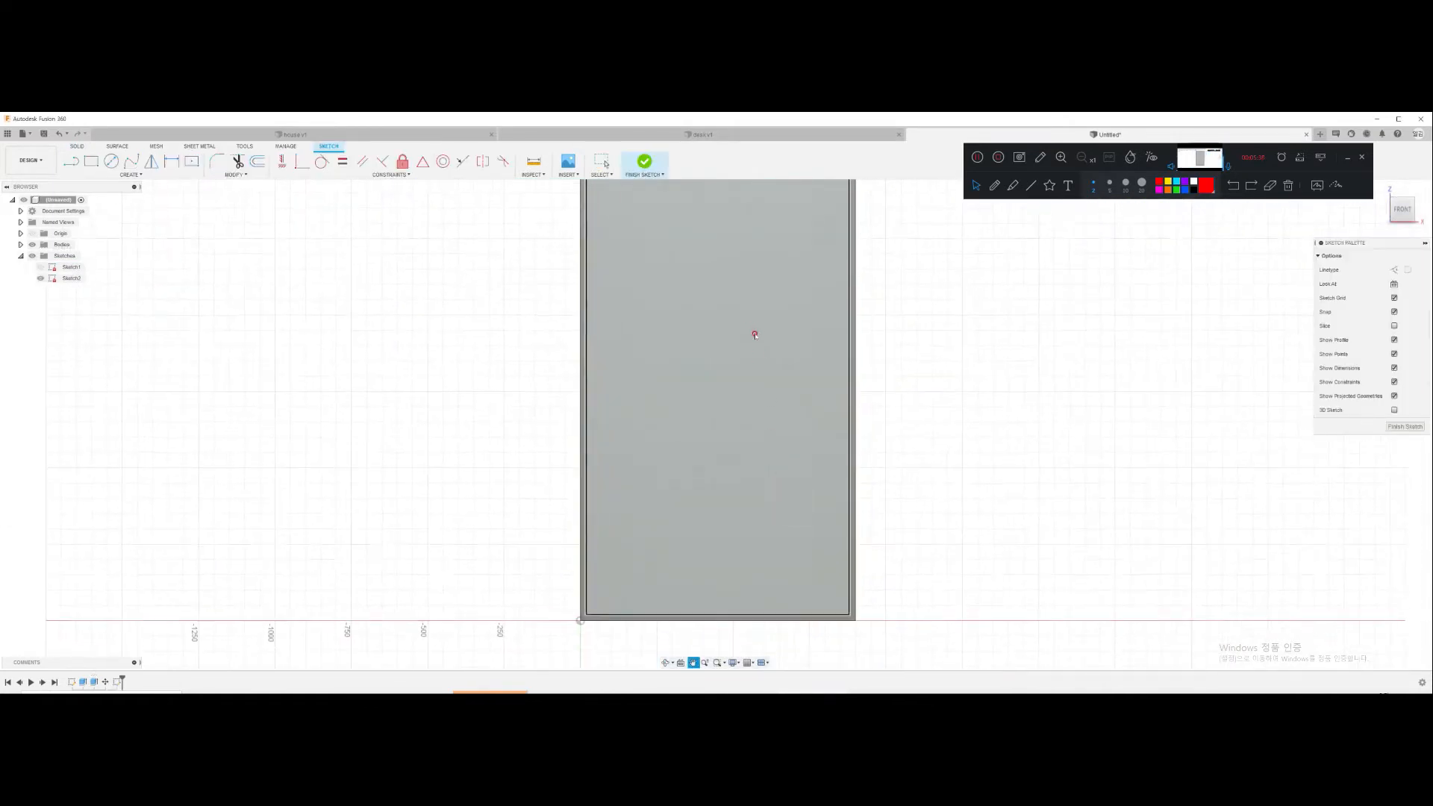
{"action": "scroll", "coordinate": [743, 383], "scroll_direction": "up", "scroll_amount": 3}
{"action": "key", "text": "l"}
{"action": "scroll", "coordinate": [731, 389], "scroll_direction": "down", "scroll_amount": 2}
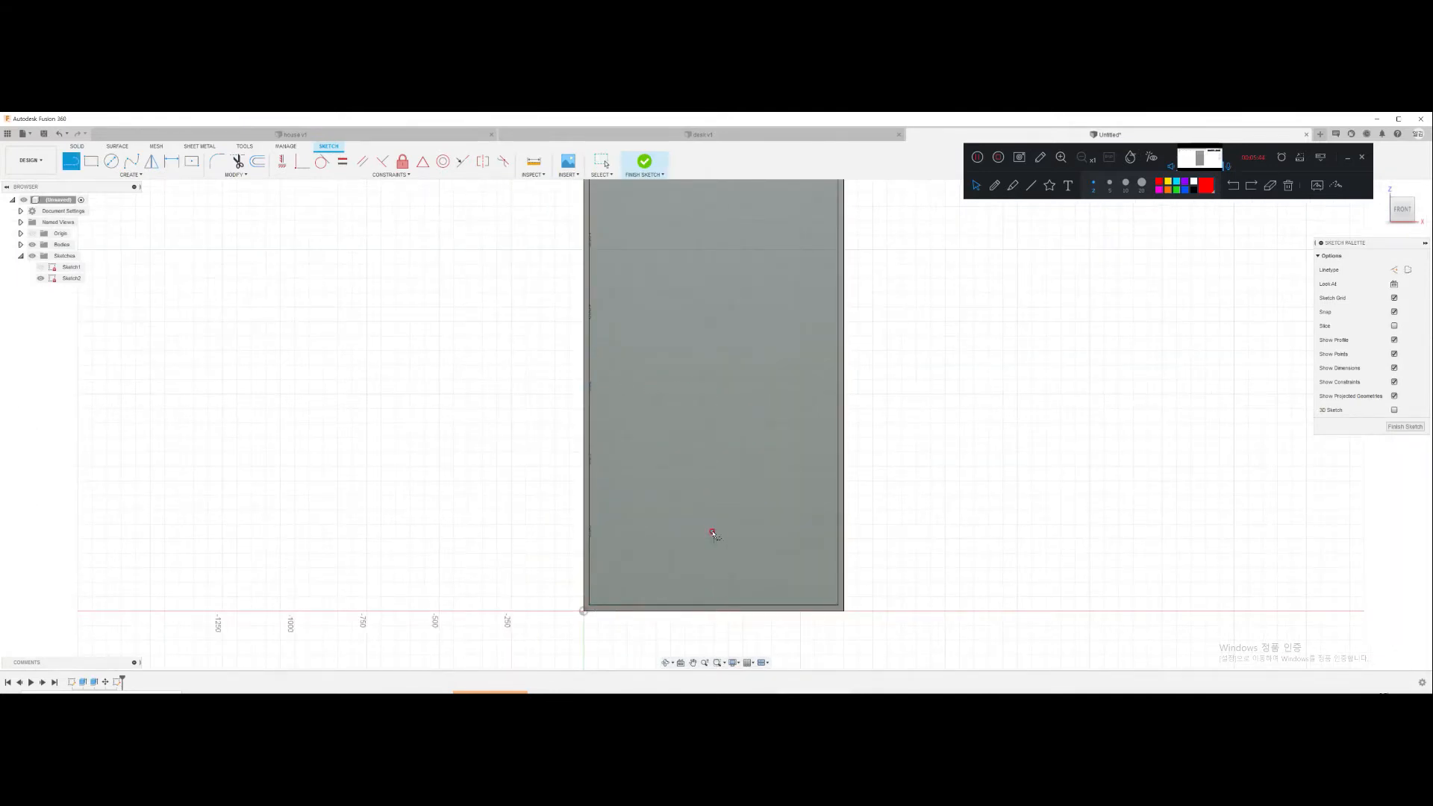
{"action": "left_click", "coordinate": [713, 387]}
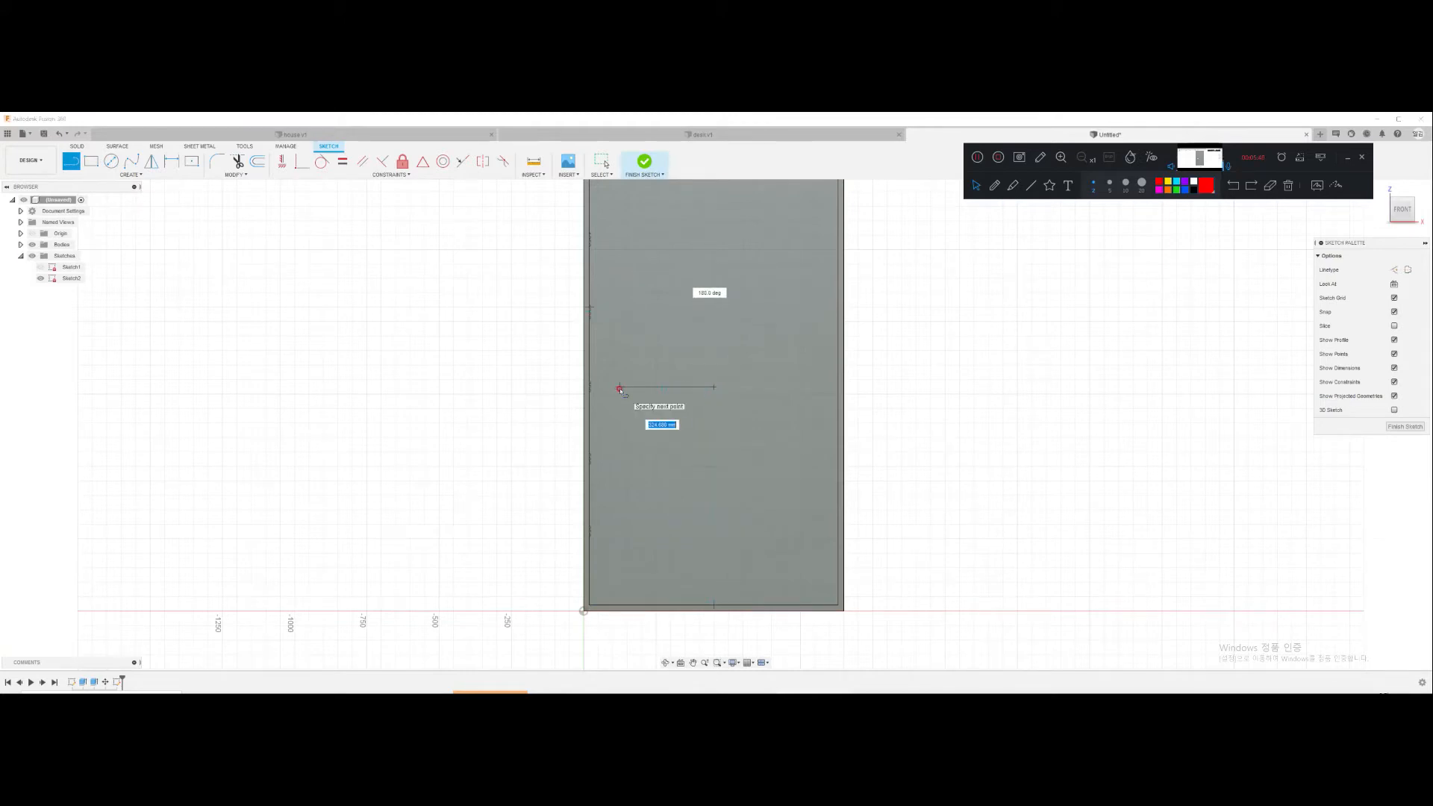
{"action": "type", "text": "400"}
{"action": "key", "text": "Return"}
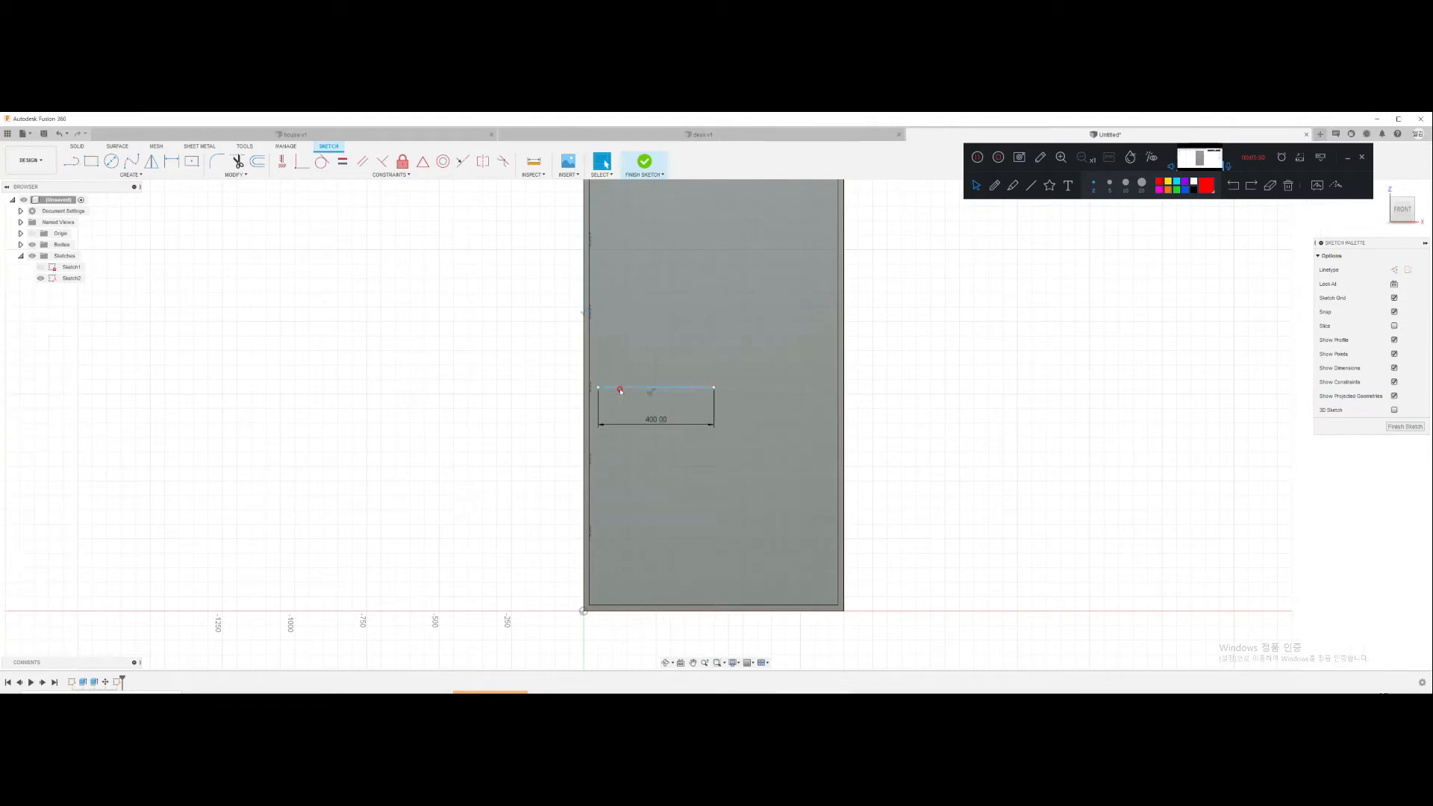
Step: Draw a 40 mm circle at the line's outer end and extrude it 10 mm outward as a new body
{"action": "key", "text": "c"}
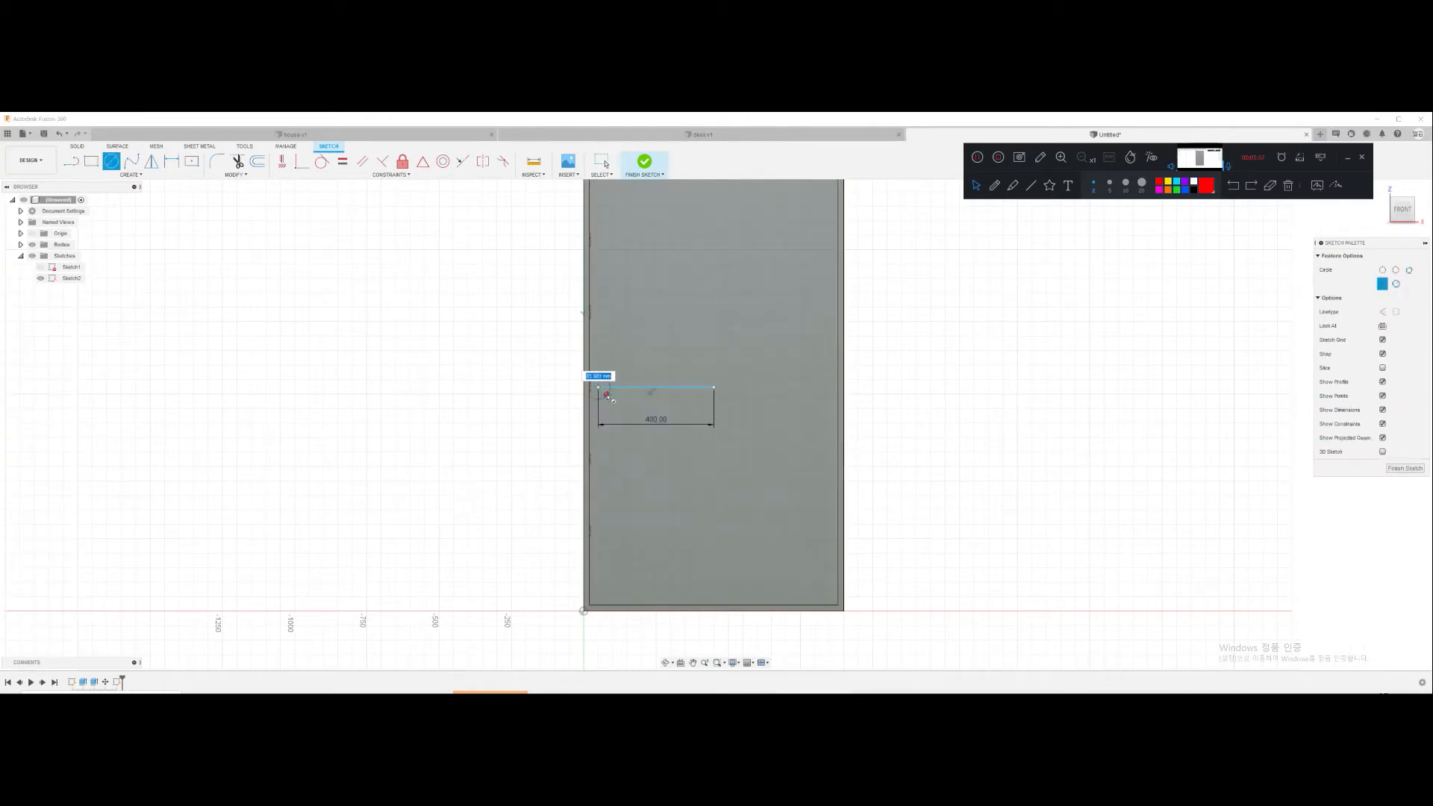
{"action": "key", "text": "Escape"}
{"action": "scroll", "coordinate": [608, 395], "scroll_direction": "up", "scroll_amount": 8}
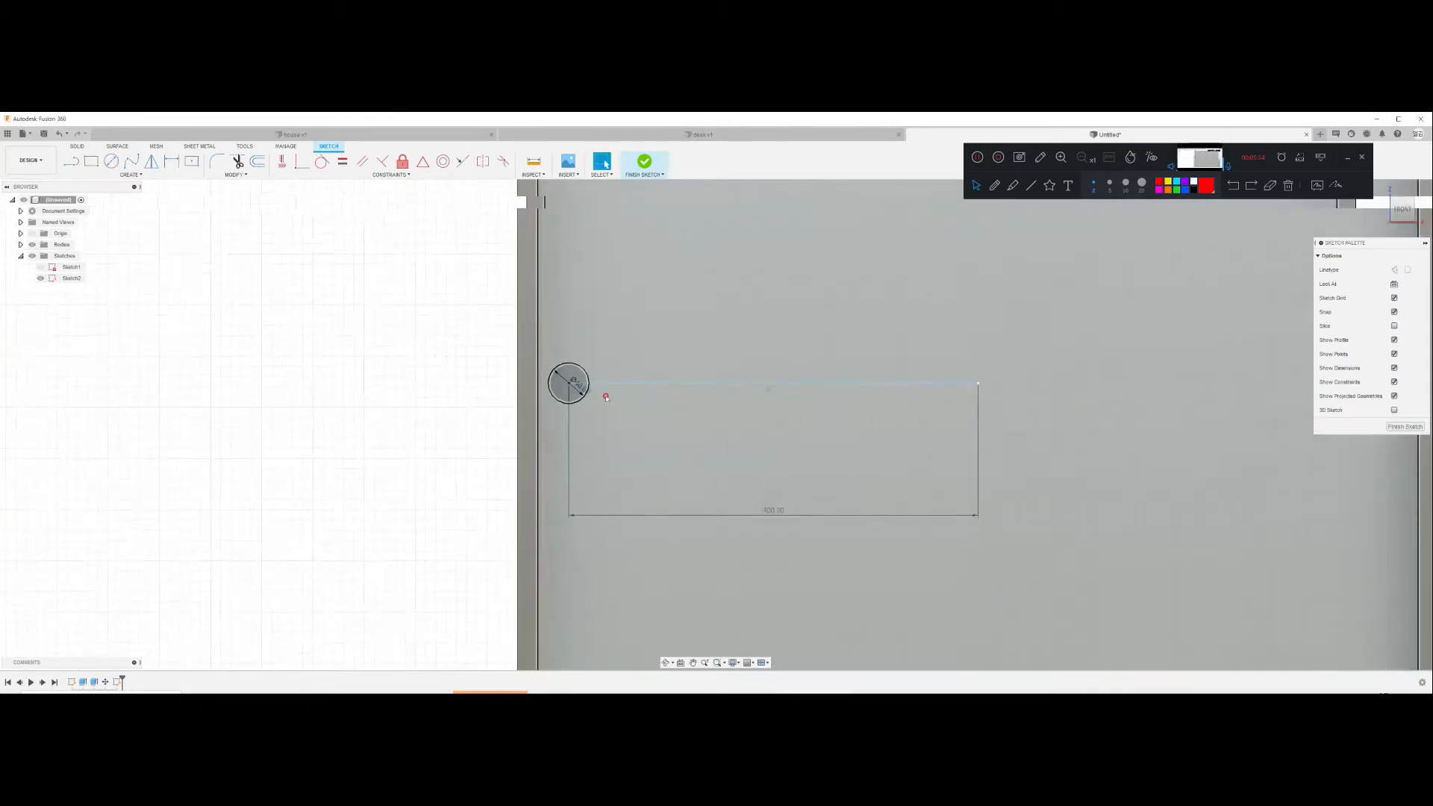
{"action": "key", "text": "e"}
{"action": "left_click", "coordinate": [561, 377]}
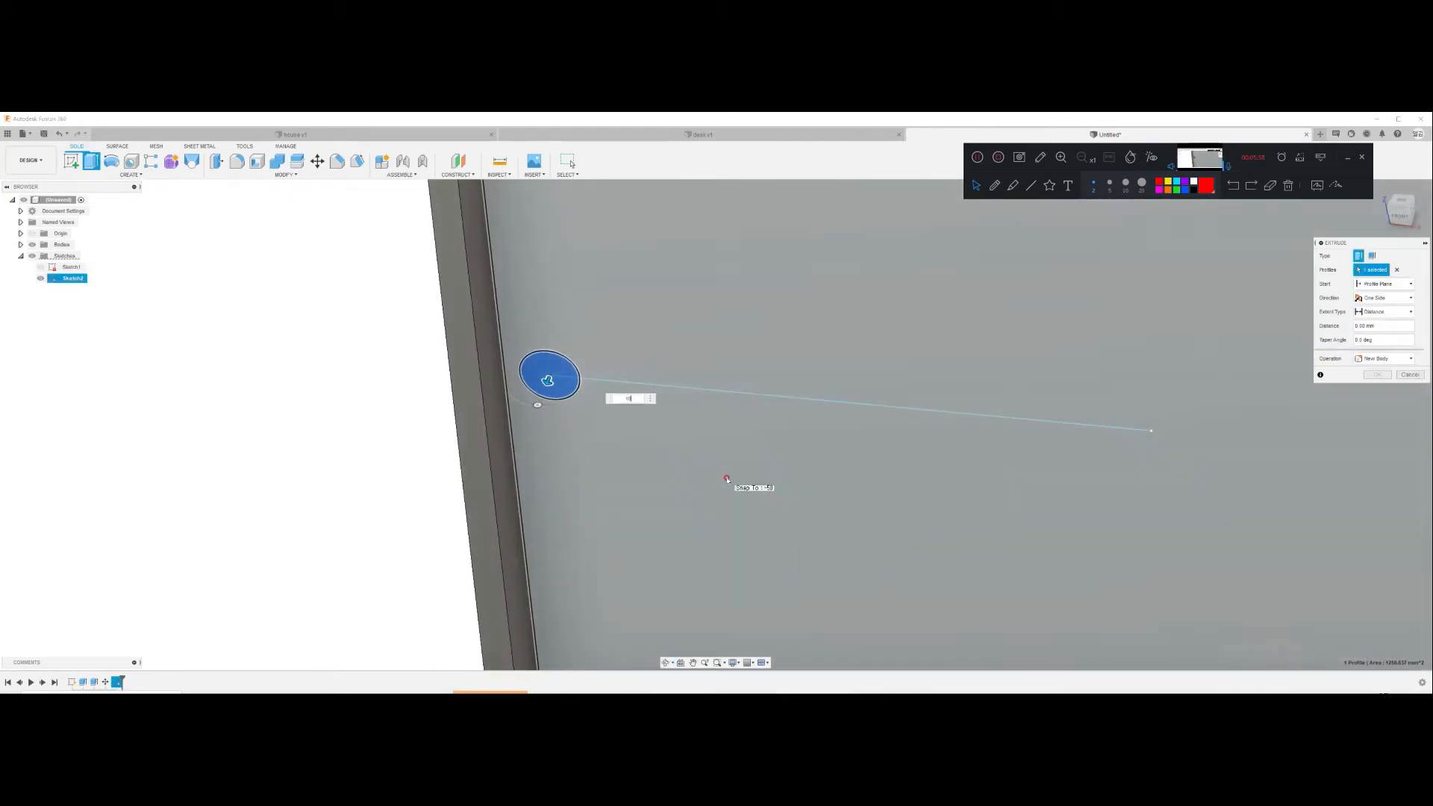
{"action": "left_click", "coordinate": [1381, 358]}
{"action": "left_click", "coordinate": [1379, 402]}
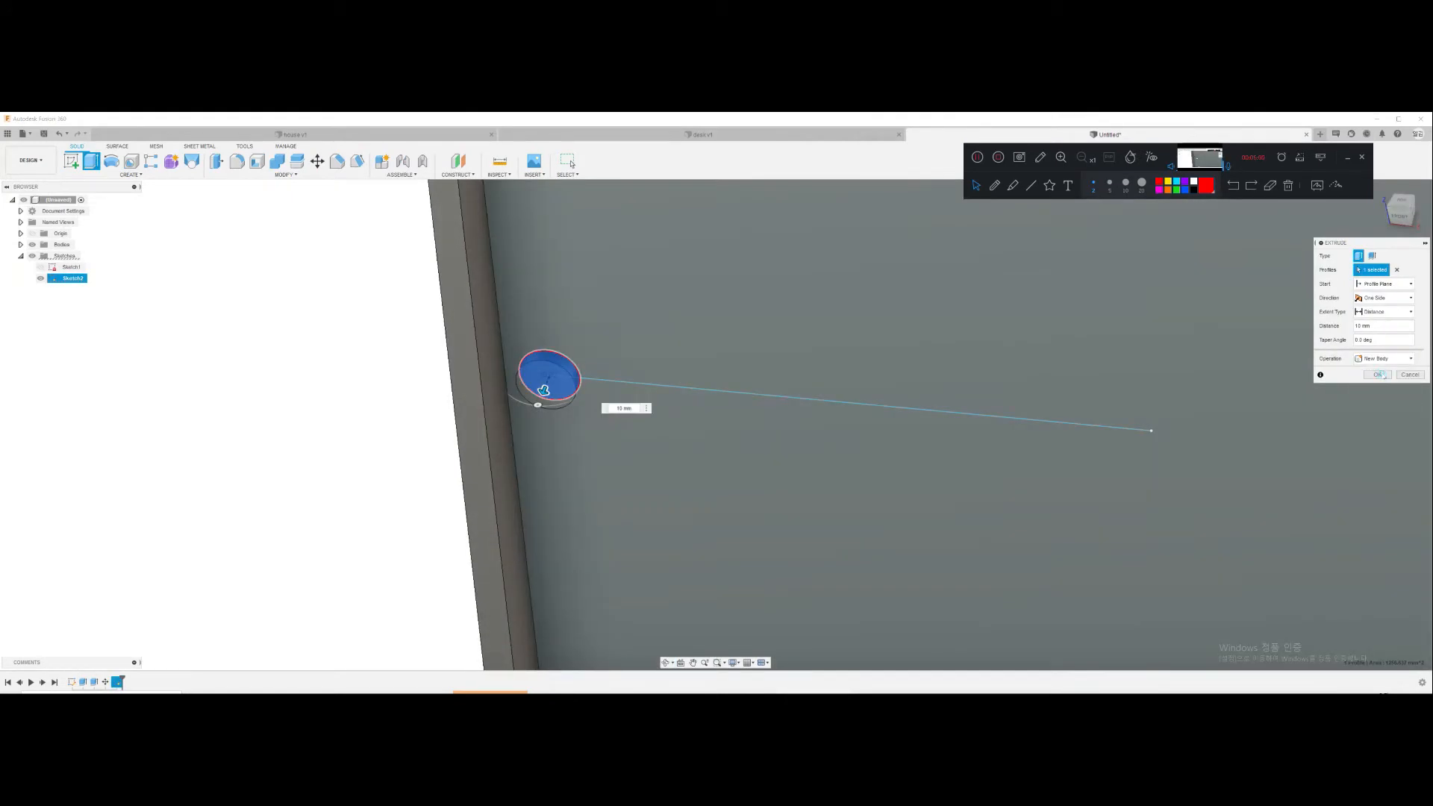
{"action": "left_click", "coordinate": [1379, 375]}
Step: Sketch two stacked rectangles on the disc's face from its centre, each about 40 mm wide and 5 mm high
{"action": "key", "text": "r"}
{"action": "left_click", "coordinate": [546, 382]}
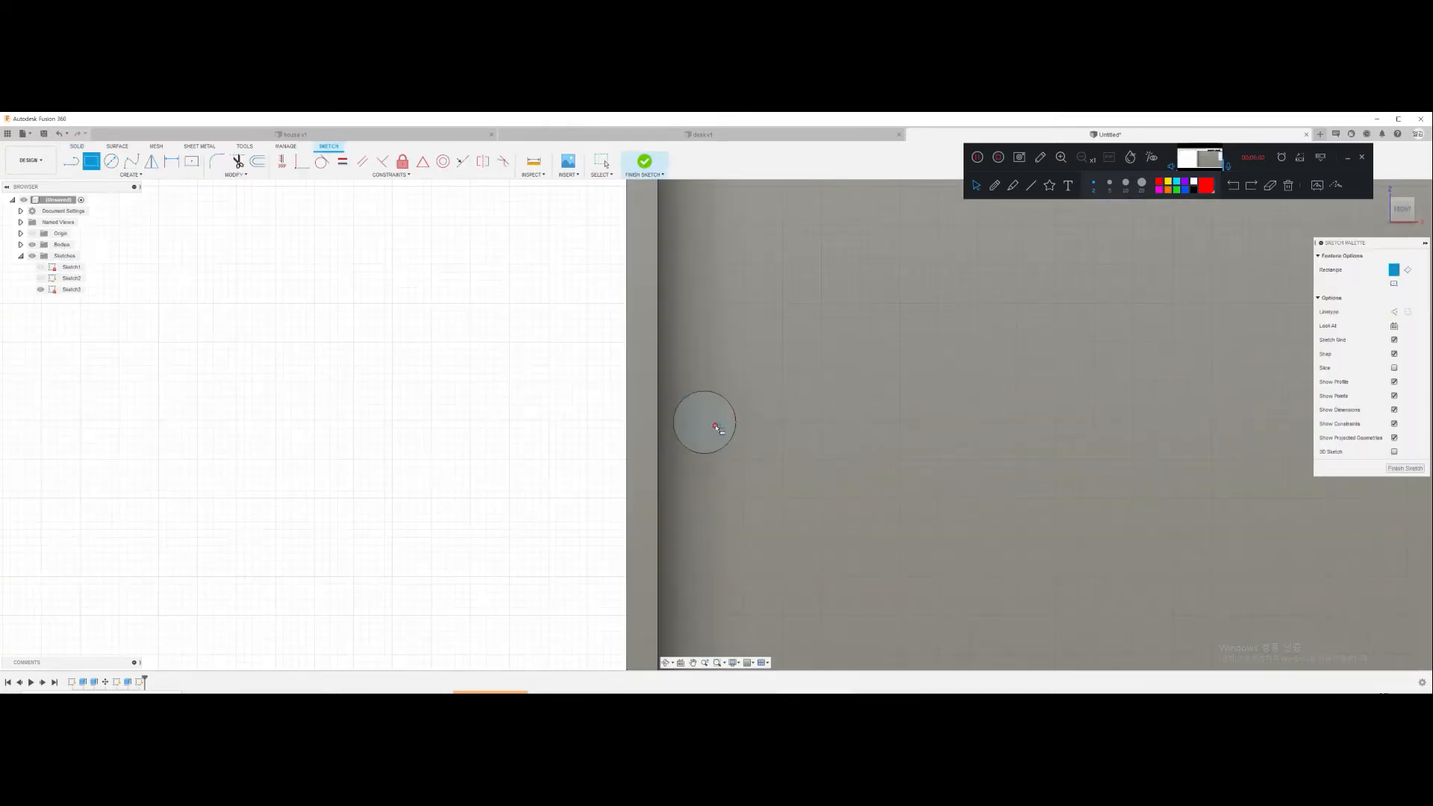
{"action": "left_click", "coordinate": [704, 418]}
{"action": "key", "text": "Tab"}
{"action": "key", "text": "Tab"}
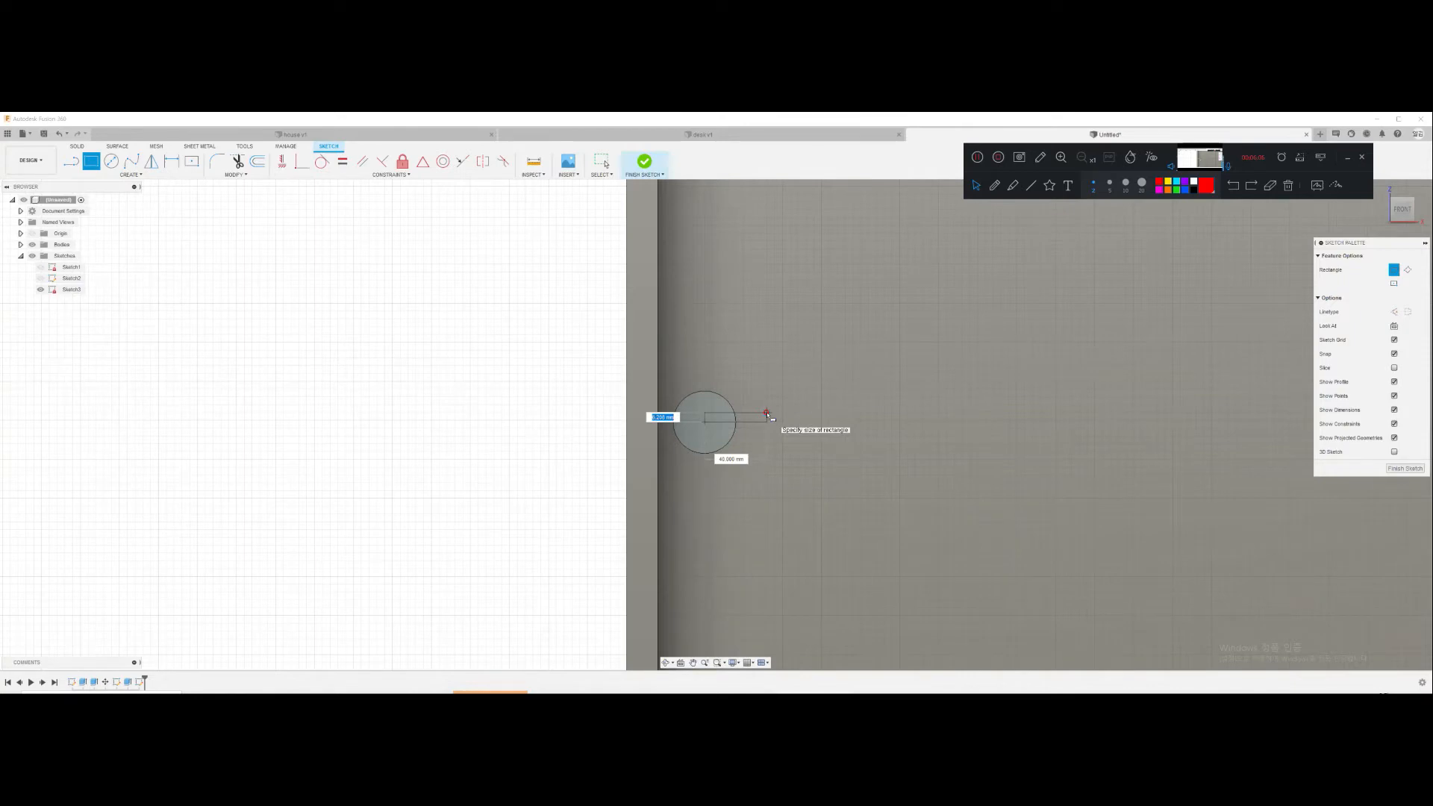
{"action": "type", "text": "10"}
{"action": "key", "text": "Return"}
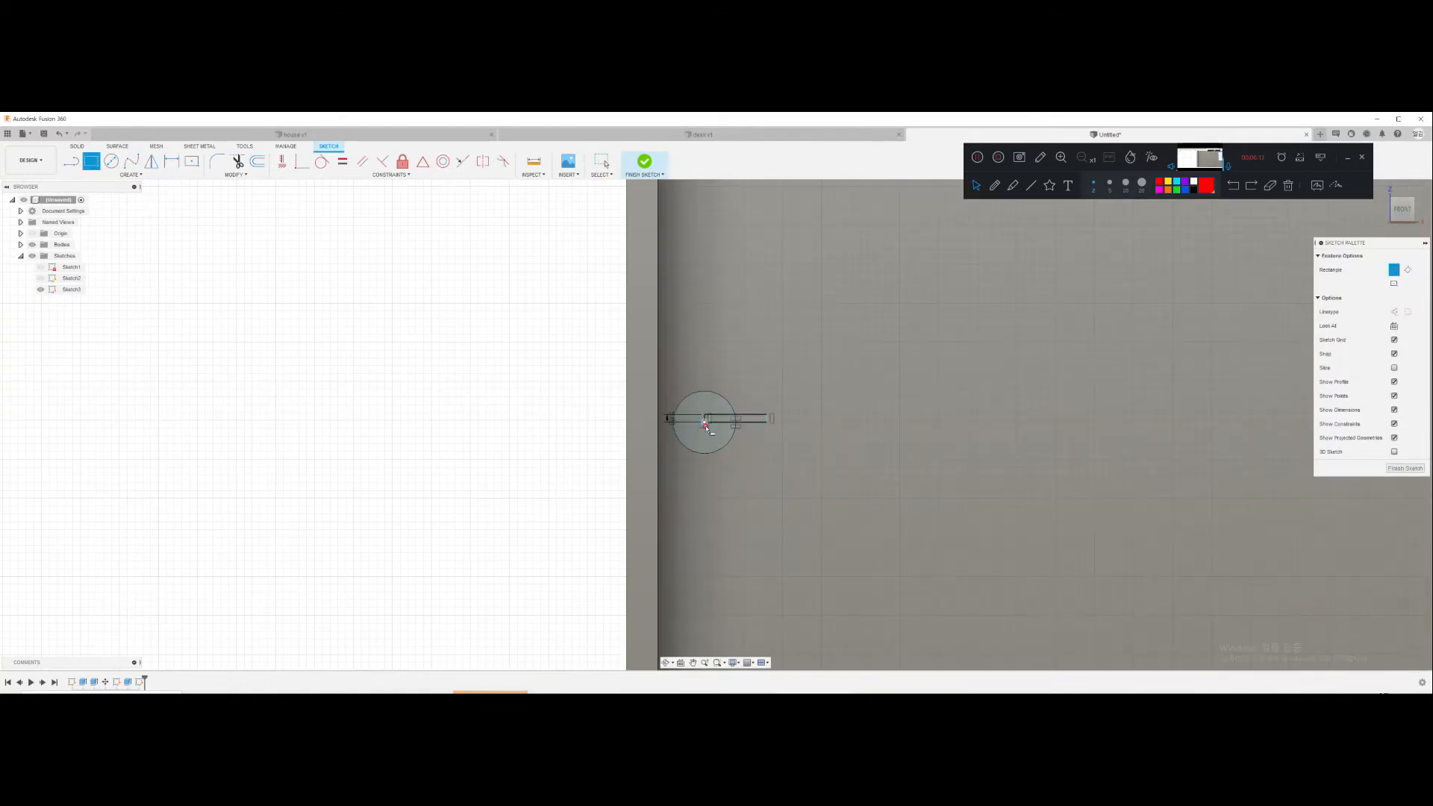
{"action": "left_click", "coordinate": [705, 422]}
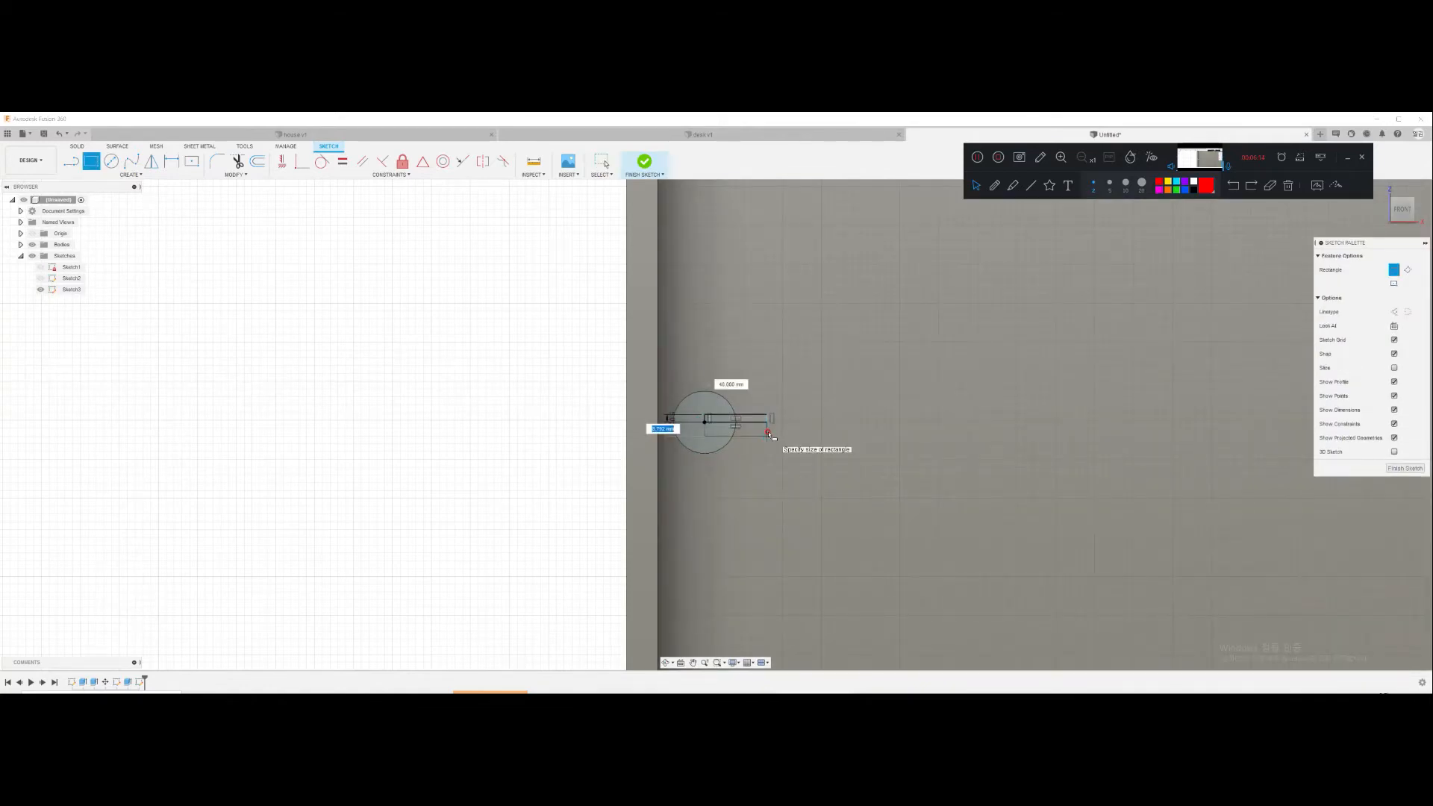
{"action": "type", "text": "4"}
{"action": "key", "text": "BackSpace"}
{"action": "type", "text": "5"}
{"action": "key", "text": "Return"}
{"action": "key", "text": "Escape"}
Step: Extrude both rectangles 10 mm outward with the Join operation to form the handle's bar
{"action": "middle_click_drag", "start_coordinate": [768, 430], "coordinate": [687, 403], "text": "shift"}
{"action": "scroll", "coordinate": [668, 403], "scroll_direction": "up", "scroll_amount": 3}
{"action": "key", "text": "e"}
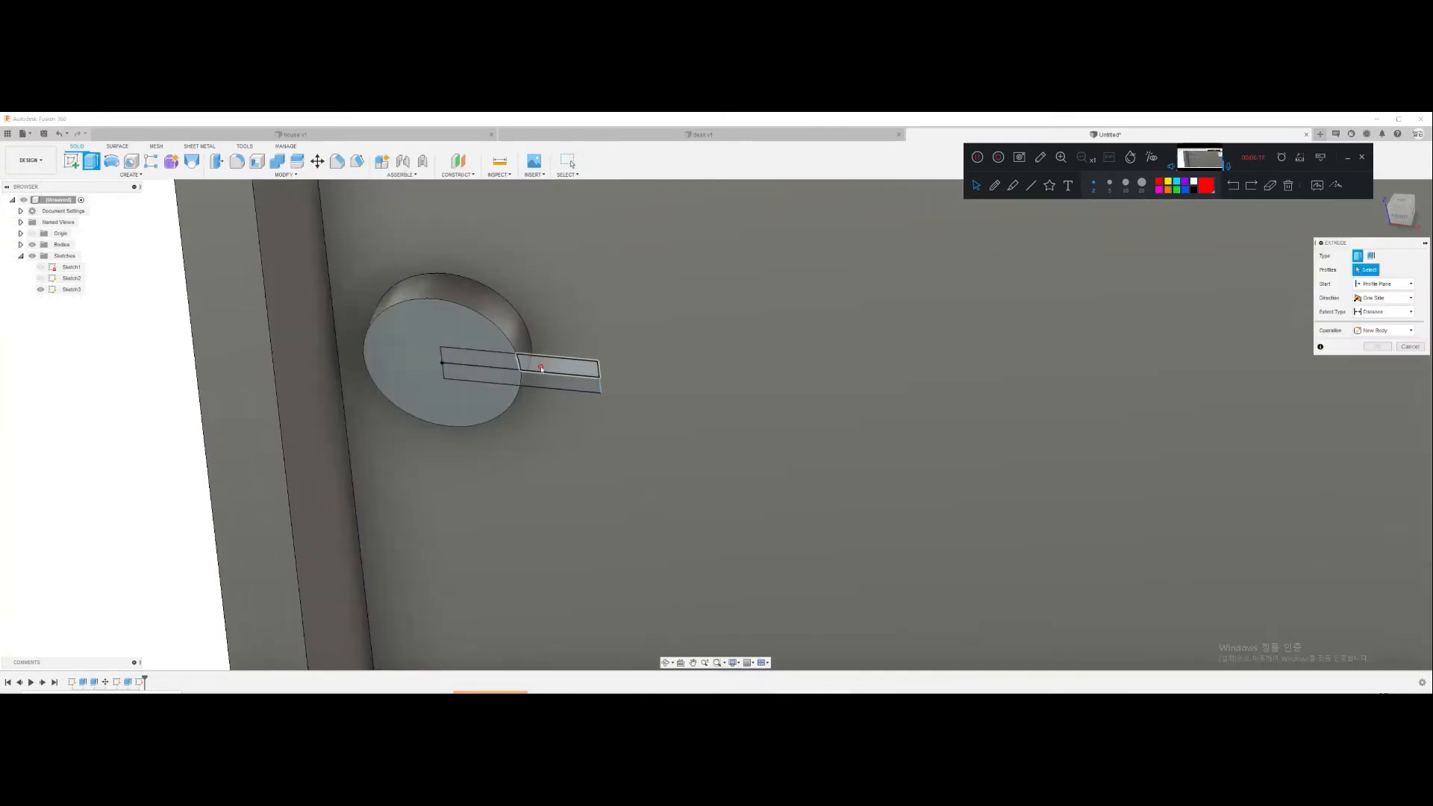
{"action": "left_click", "coordinate": [551, 377]}
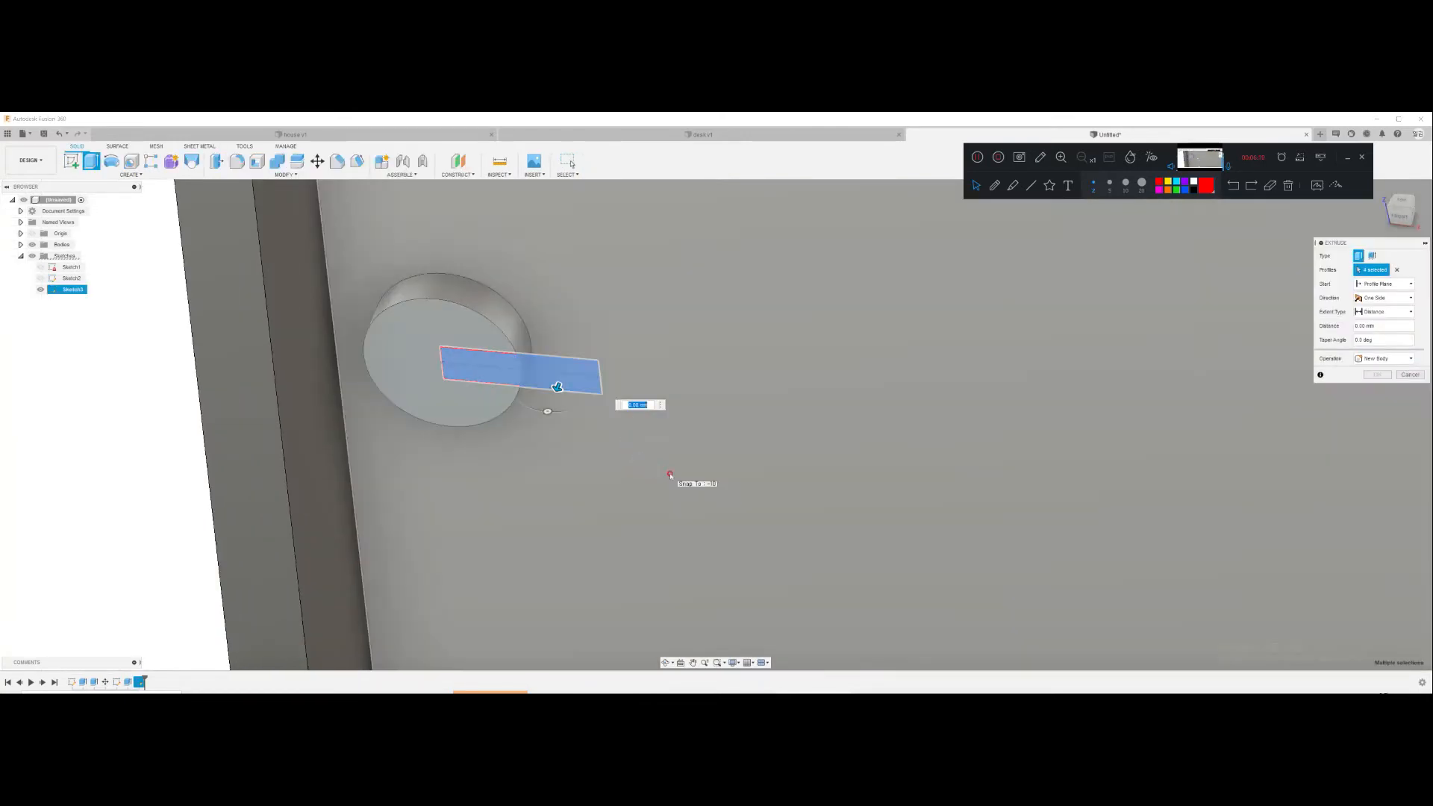
{"action": "type", "text": "10"}
{"action": "key", "text": "Return"}
{"action": "left_click", "coordinate": [1384, 358]}
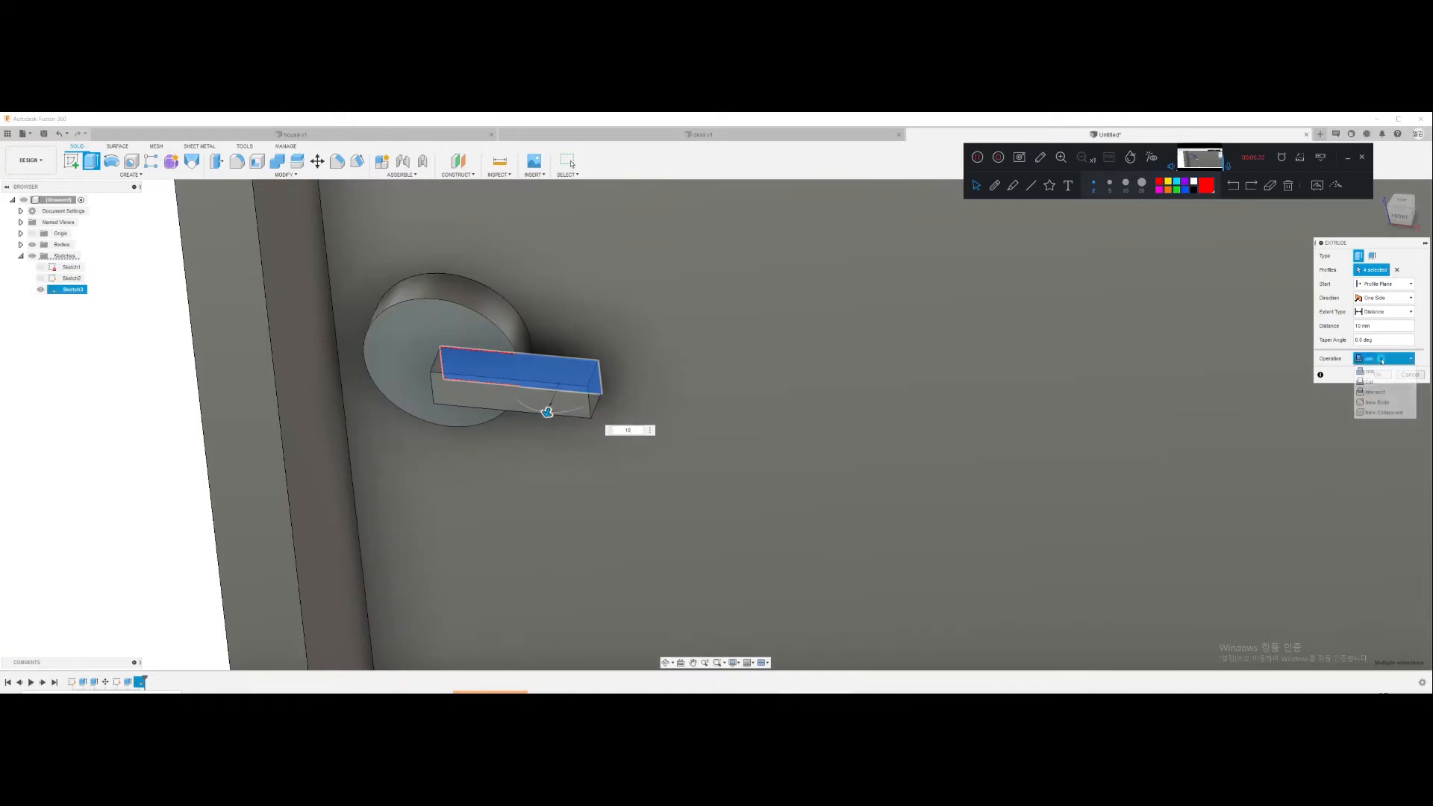
{"action": "left_click", "coordinate": [1377, 402]}
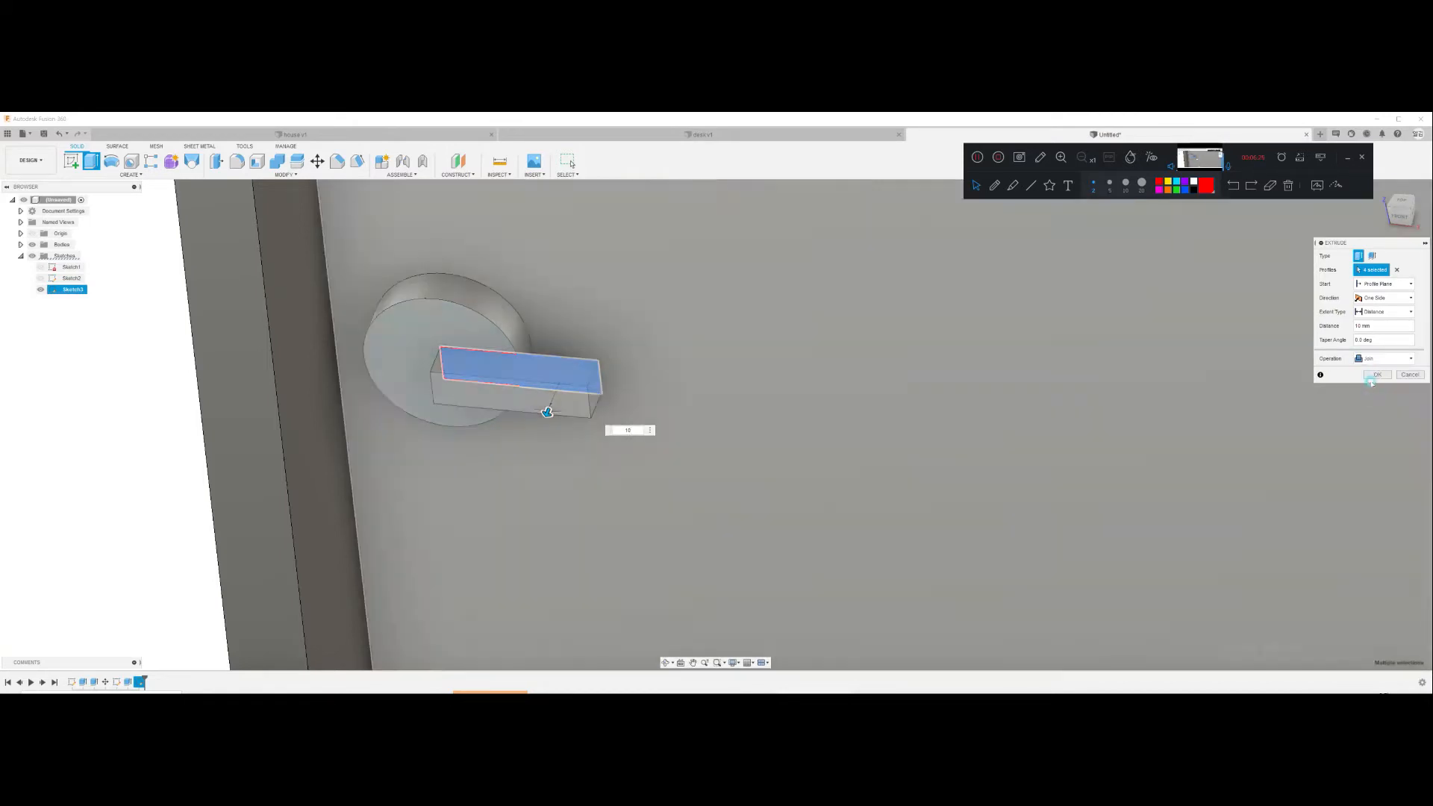
{"action": "left_click", "coordinate": [1397, 374]}
Step: Fillet the four long edges of the handle's bar with a 5 mm radius
{"action": "key", "text": "f"}
{"action": "left_click", "coordinate": [558, 384]}
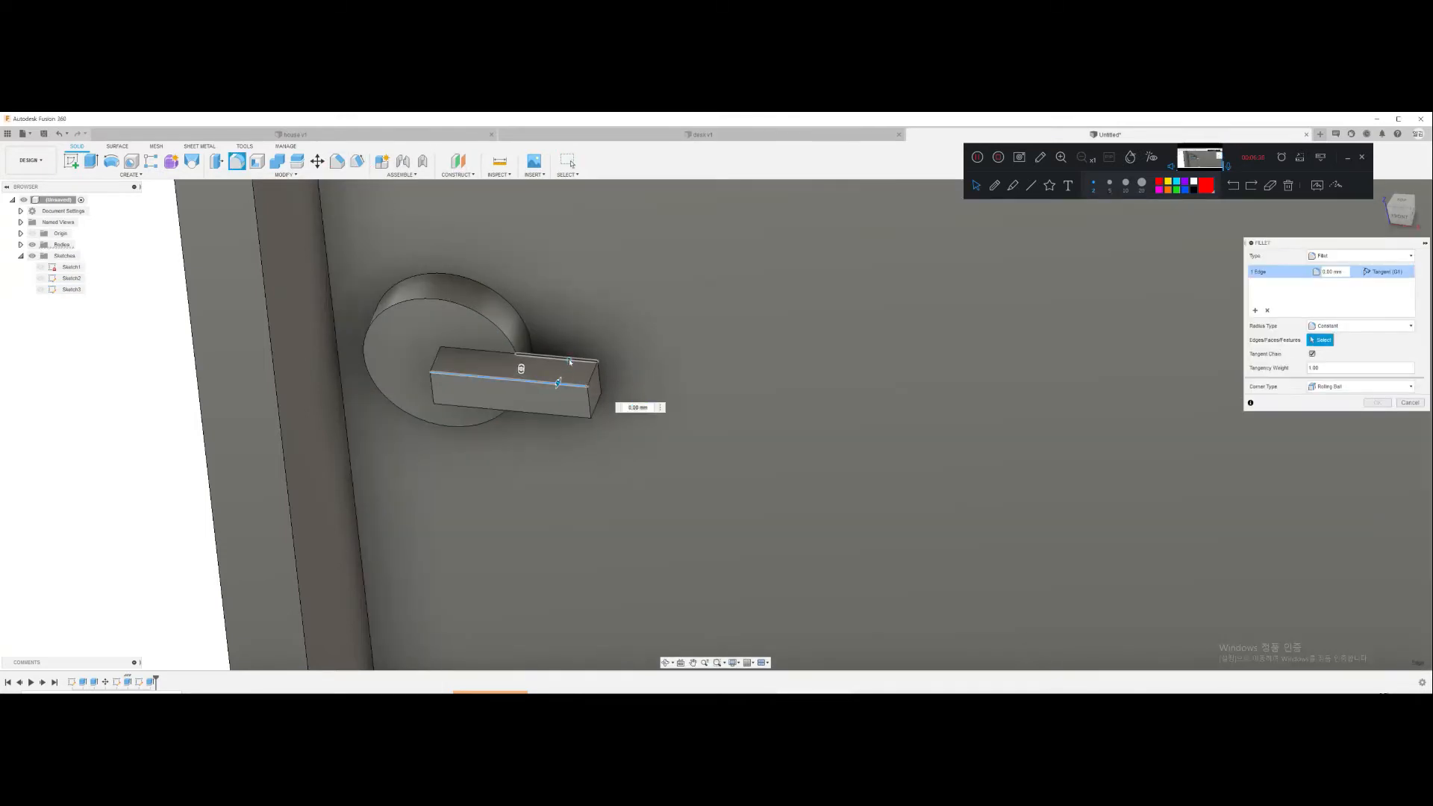
{"action": "left_click", "coordinate": [569, 359]}
{"action": "left_click", "coordinate": [561, 417]}
{"action": "middle_click_drag", "start_coordinate": [561, 417], "coordinate": [671, 395], "text": "shift"}
{"action": "type", "text": "5"}
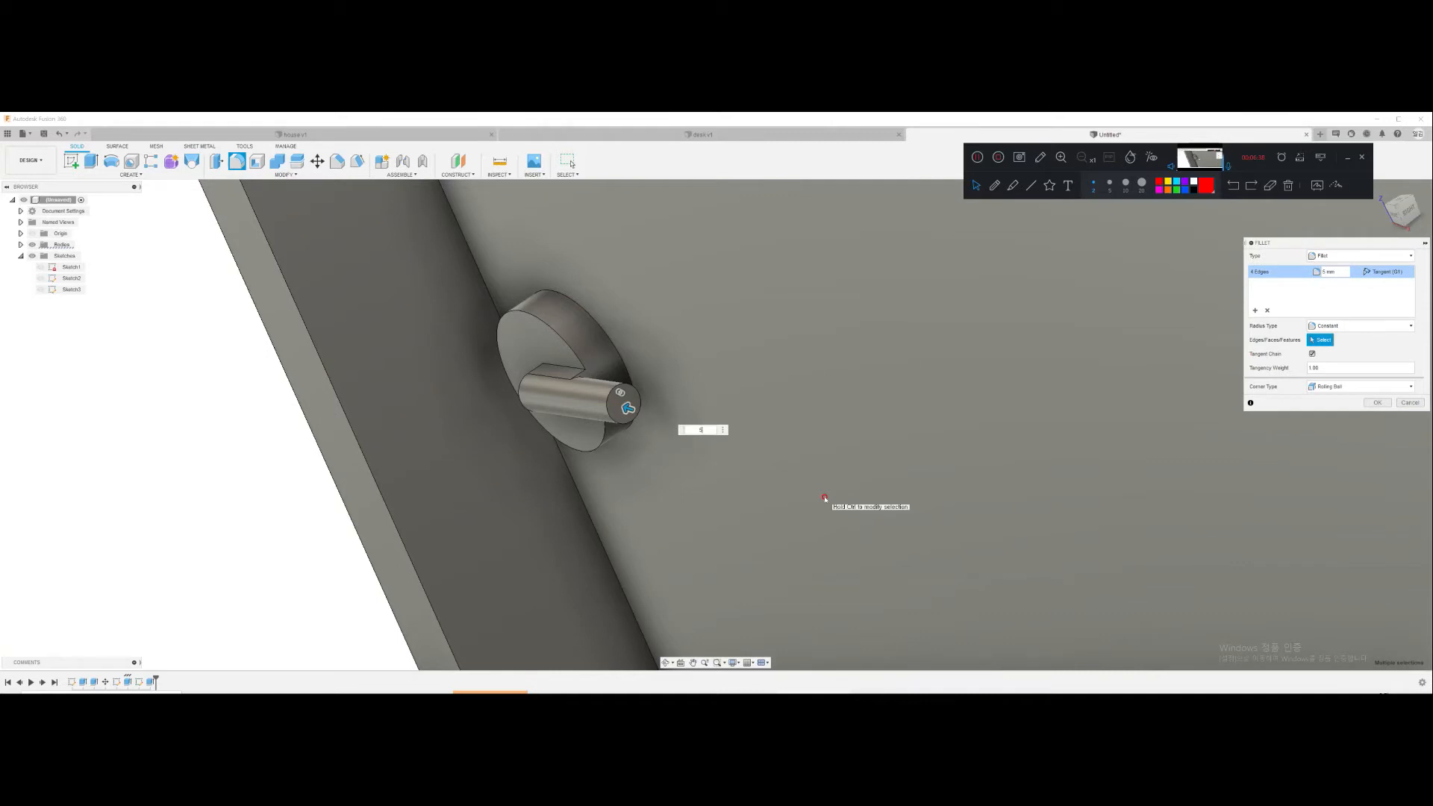
{"action": "key", "text": "Return"}
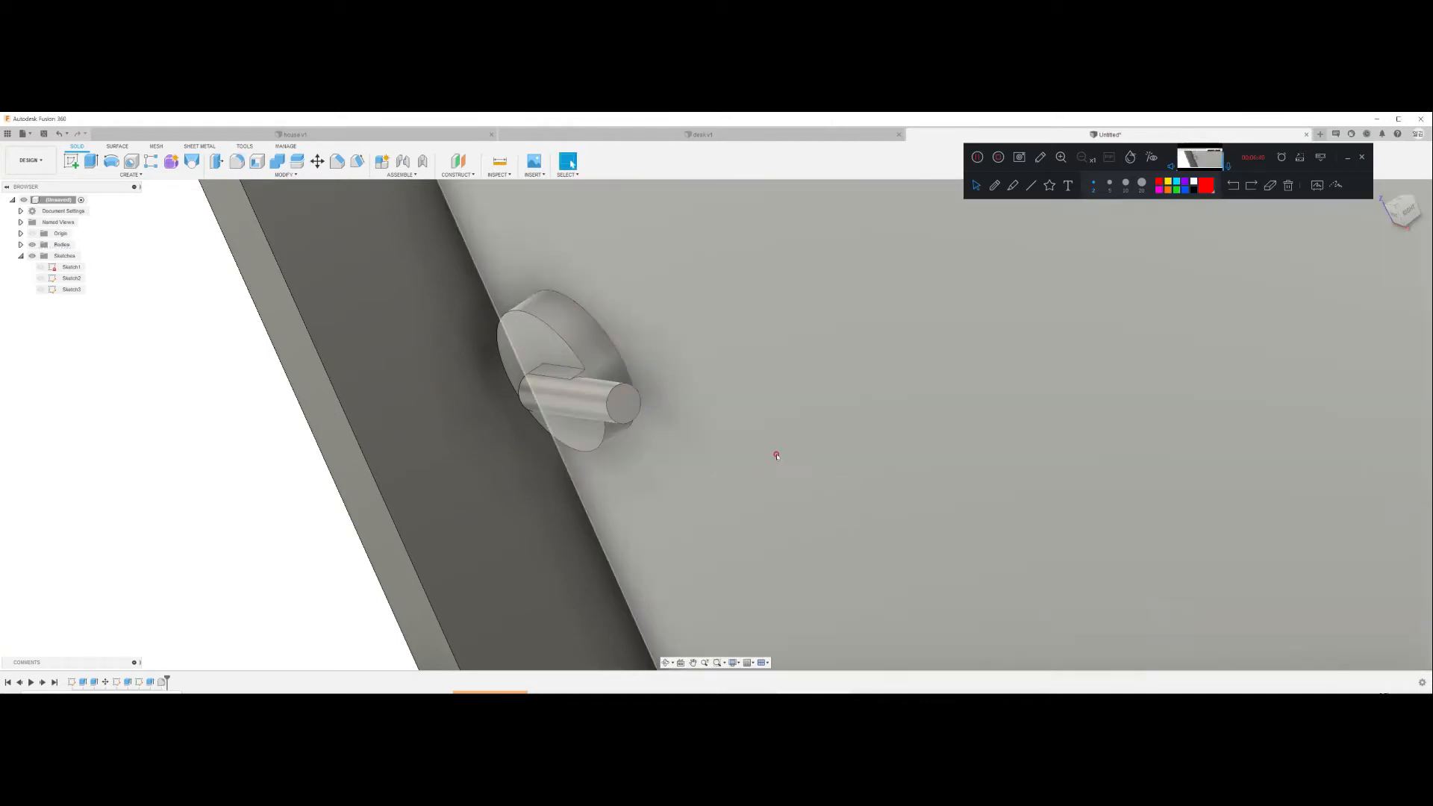
Step: Extrude the round end face of the handle's bar by 50 mm, joining it to the handle
{"action": "scroll", "coordinate": [859, 428], "scroll_direction": "down", "scroll_amount": 3}
{"action": "middle_click_drag", "start_coordinate": [844, 396], "coordinate": [704, 378]}
{"action": "scroll", "coordinate": [601, 431], "scroll_direction": "down", "scroll_amount": 4}
{"action": "scroll", "coordinate": [697, 410], "scroll_direction": "down", "scroll_amount": 5}
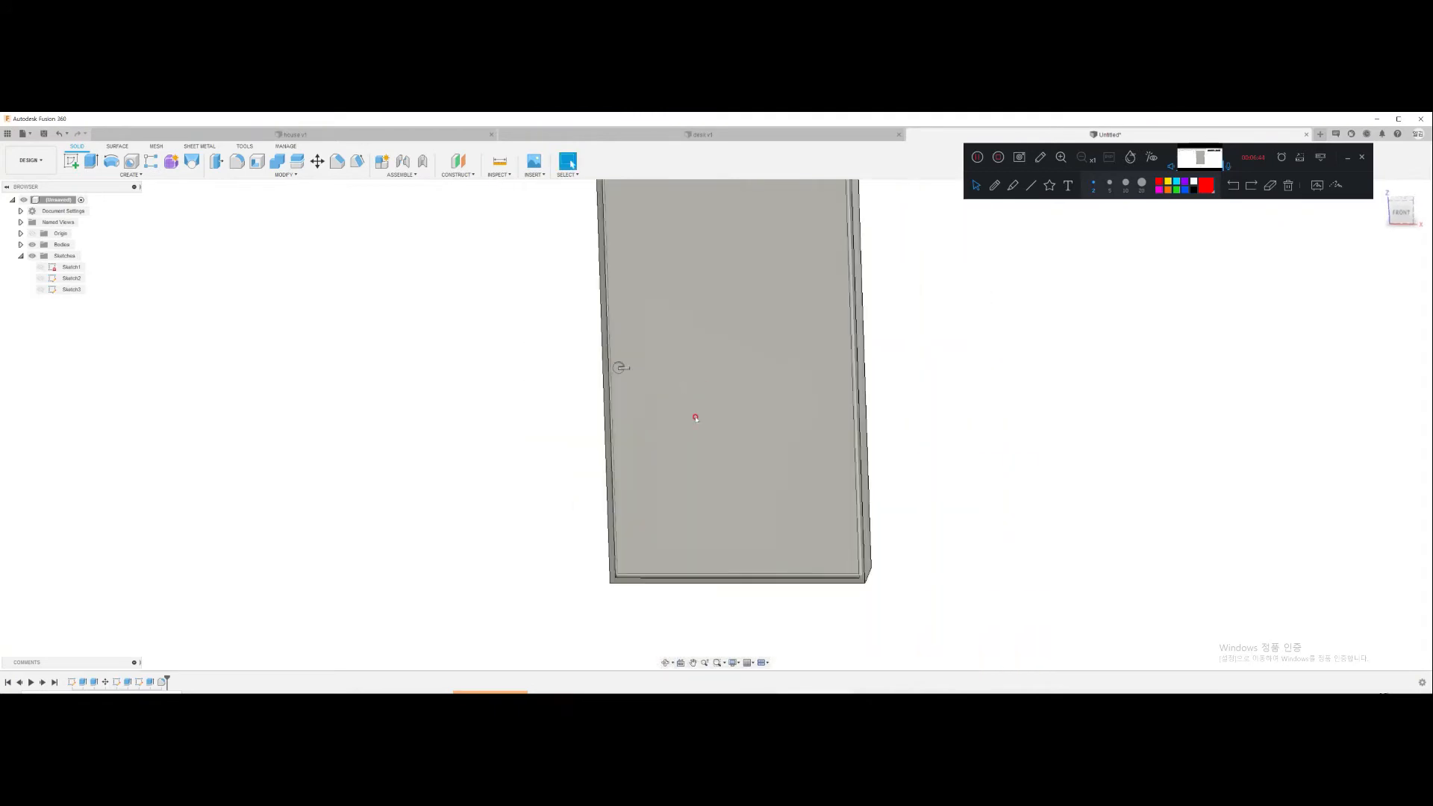
{"action": "scroll", "coordinate": [686, 377], "scroll_direction": "up", "scroll_amount": 8}
{"action": "mouse_move", "coordinate": [624, 358]}
{"action": "middle_mouse_down", "text": "shift"}
{"action": "mouse_move", "coordinate": [607, 371]}
{"action": "mouse_move", "coordinate": [596, 357]}
{"action": "middle_mouse_up", "text": "shift"}
{"action": "left_click", "coordinate": [596, 357]}
{"action": "key", "text": "e"}
{"action": "type", "text": "50"}
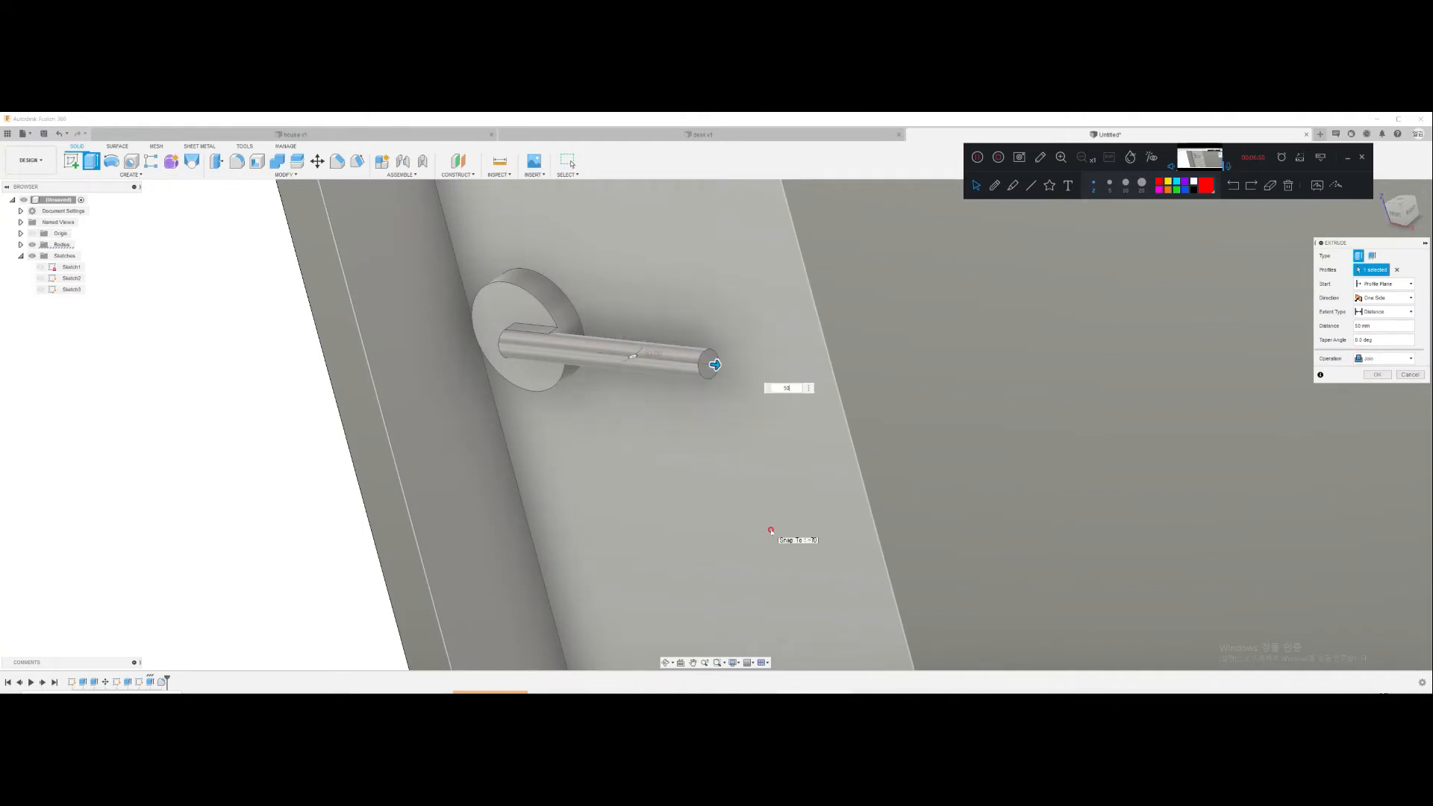
{"action": "key", "text": "Return"}
Step: Apply a white glossy enamel paint appearance to the door's frame and panel
{"action": "scroll", "coordinate": [771, 530], "scroll_direction": "down", "scroll_amount": 10}
{"action": "scroll", "coordinate": [758, 490], "scroll_direction": "down", "scroll_amount": 3}
{"action": "middle_click_drag", "start_coordinate": [761, 486], "coordinate": [796, 470], "text": "shift"}
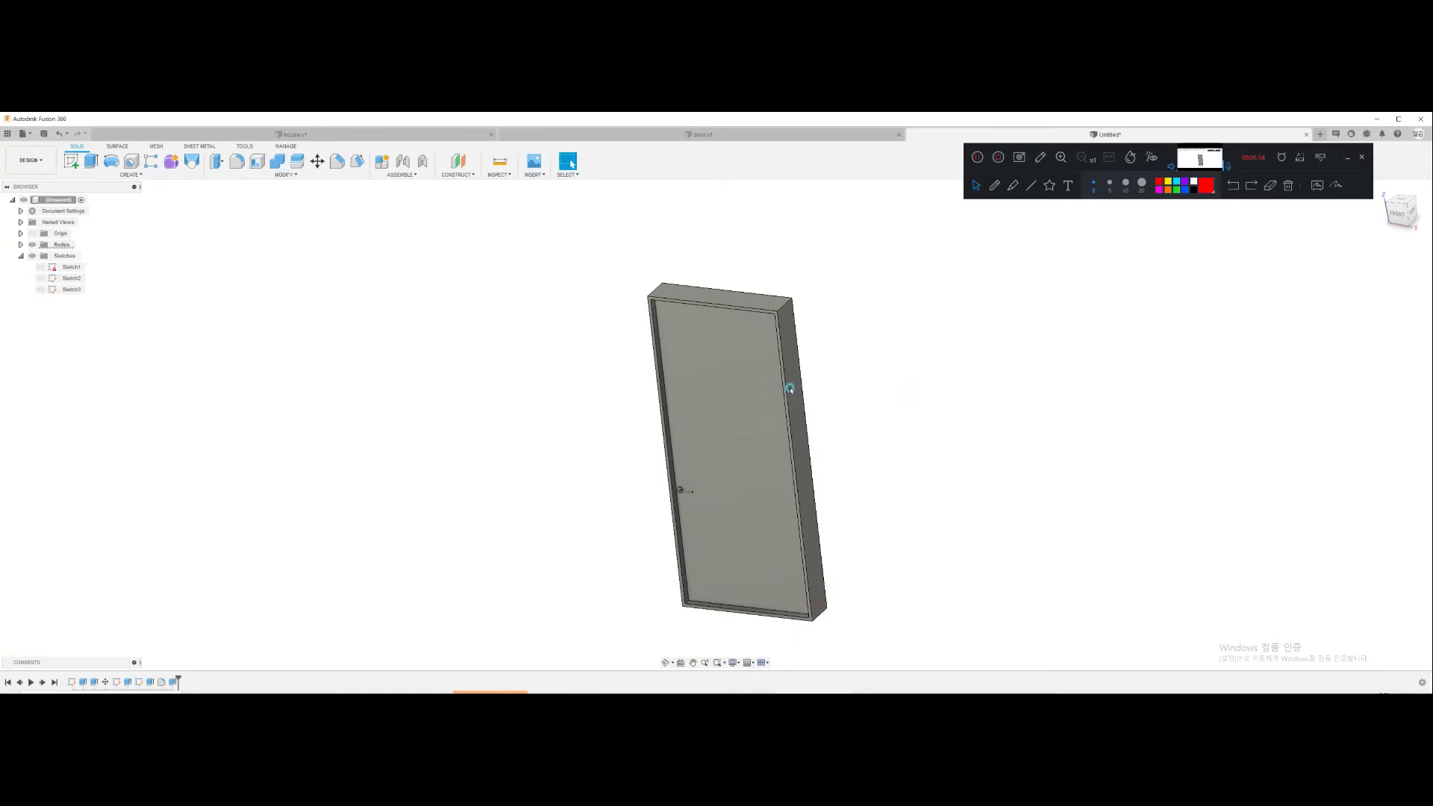
{"action": "key", "text": "a"}
{"action": "scroll", "coordinate": [1318, 508], "scroll_direction": "down", "scroll_amount": 6}
{"action": "scroll", "coordinate": [1317, 520], "scroll_direction": "down", "scroll_amount": 3}
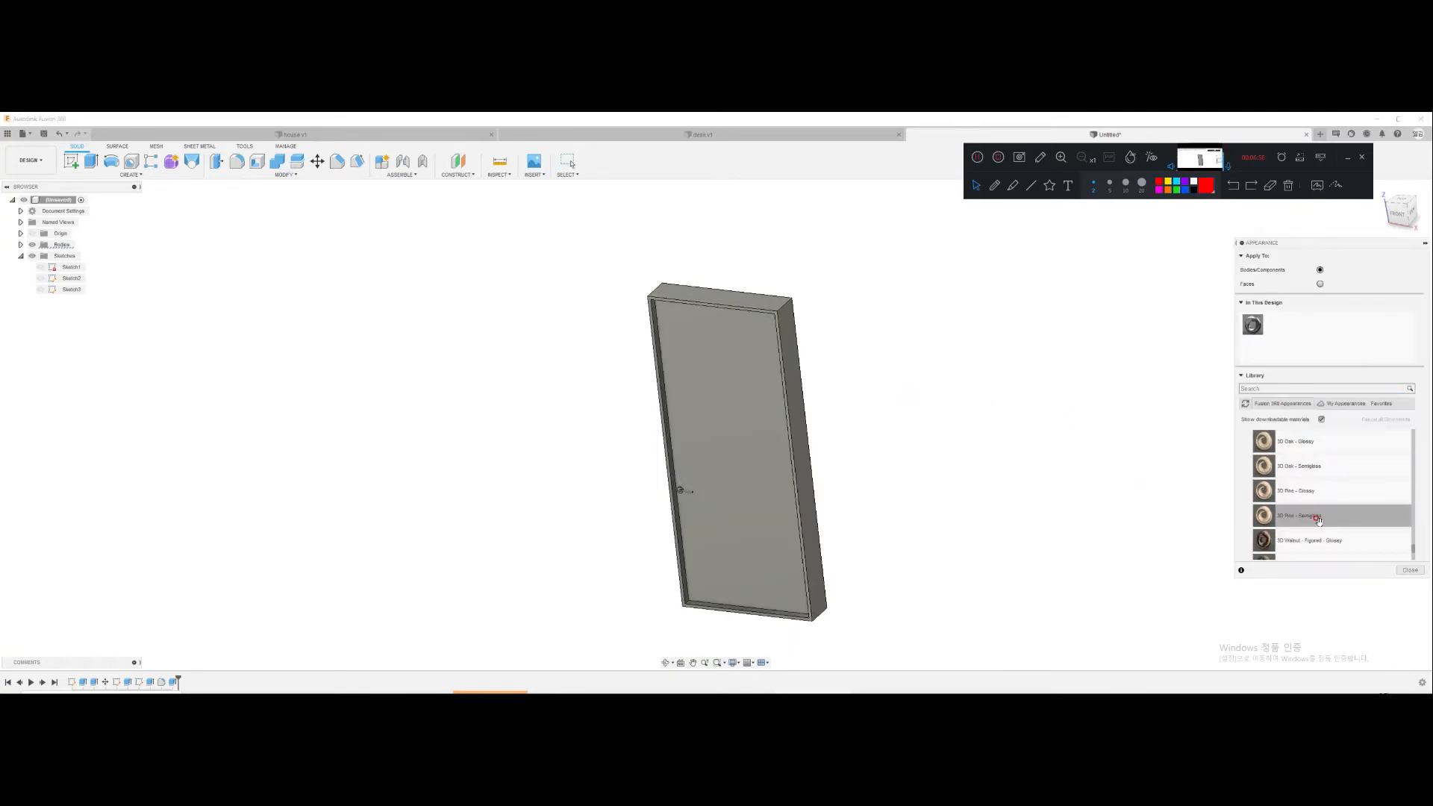
{"action": "scroll", "coordinate": [1317, 521], "scroll_direction": "up", "scroll_amount": 5}
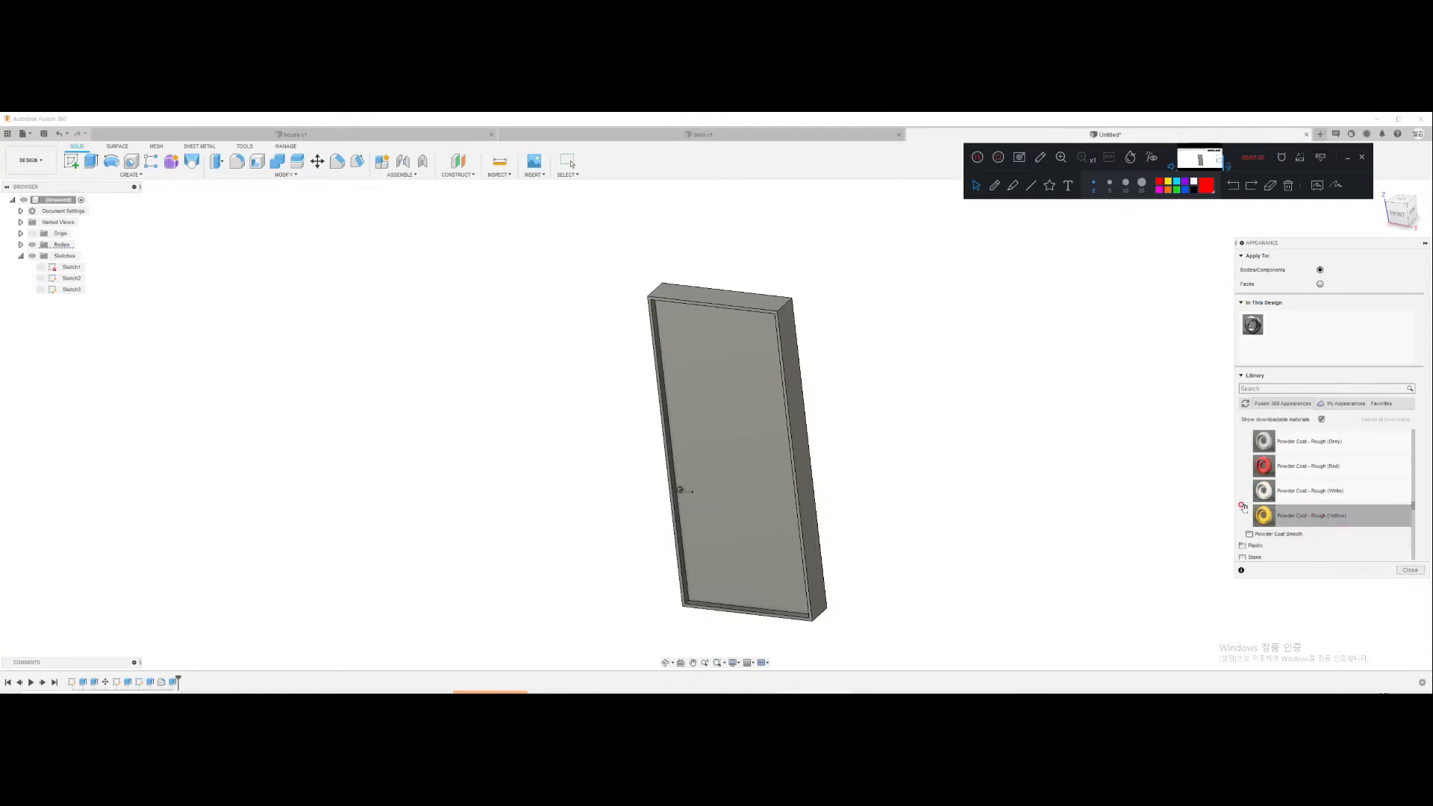
{"action": "scroll", "coordinate": [1314, 507], "scroll_direction": "up", "scroll_amount": 5}
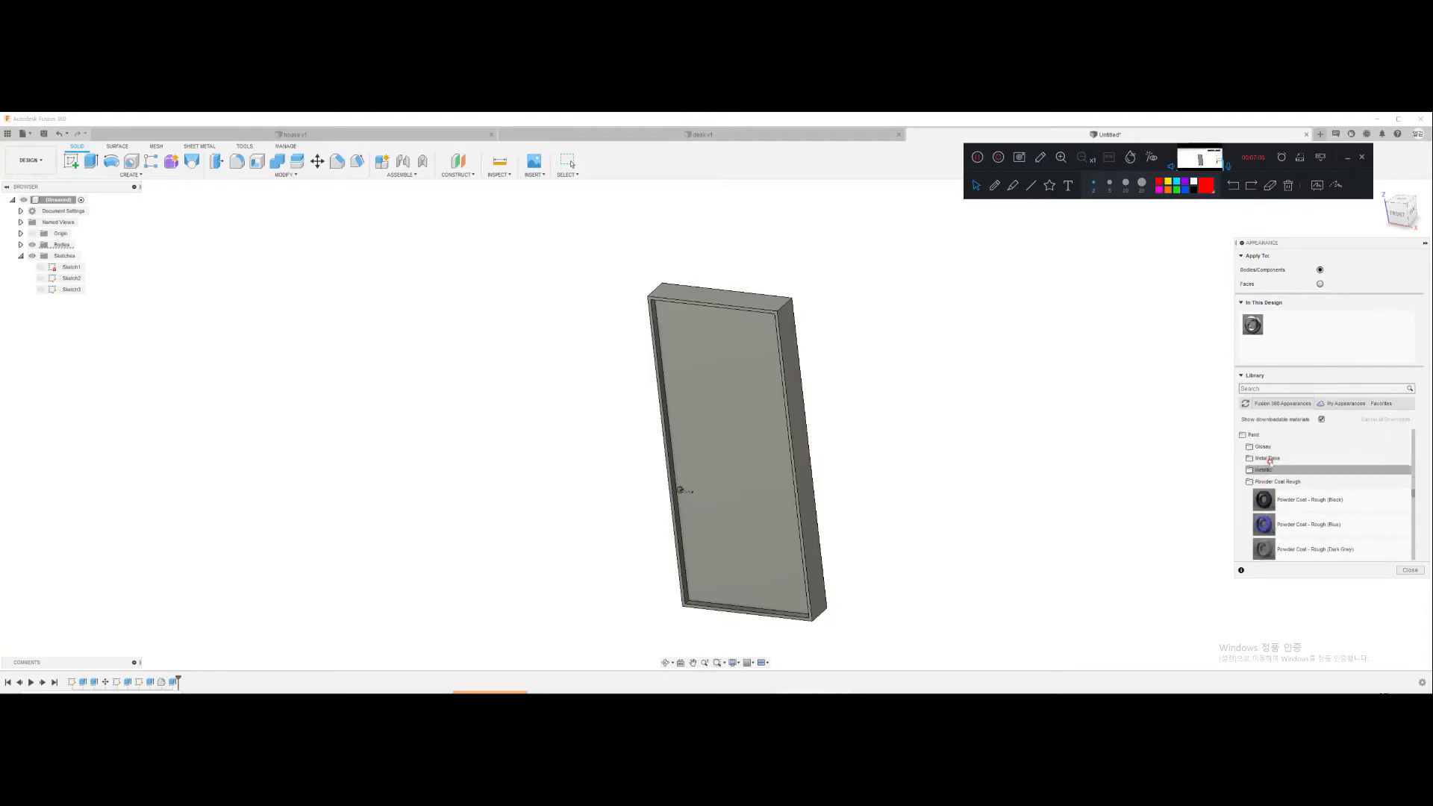
{"action": "left_click", "coordinate": [1262, 447]}
{"action": "scroll", "coordinate": [1329, 500], "scroll_direction": "down", "scroll_amount": 5}
{"action": "mouse_move", "coordinate": [1328, 500]}
{"action": "left_mouse_down"}
{"action": "mouse_move", "coordinate": [1323, 481]}
{"action": "mouse_move", "coordinate": [1072, 415]}
{"action": "mouse_move", "coordinate": [800, 407]}
{"action": "left_mouse_up"}
{"action": "left_click_drag", "start_coordinate": [1306, 492], "coordinate": [744, 402]}
Step: Apply the Silver - Polished metal appearance to the door handle
{"action": "scroll", "coordinate": [1306, 493], "scroll_direction": "up", "scroll_amount": 3}
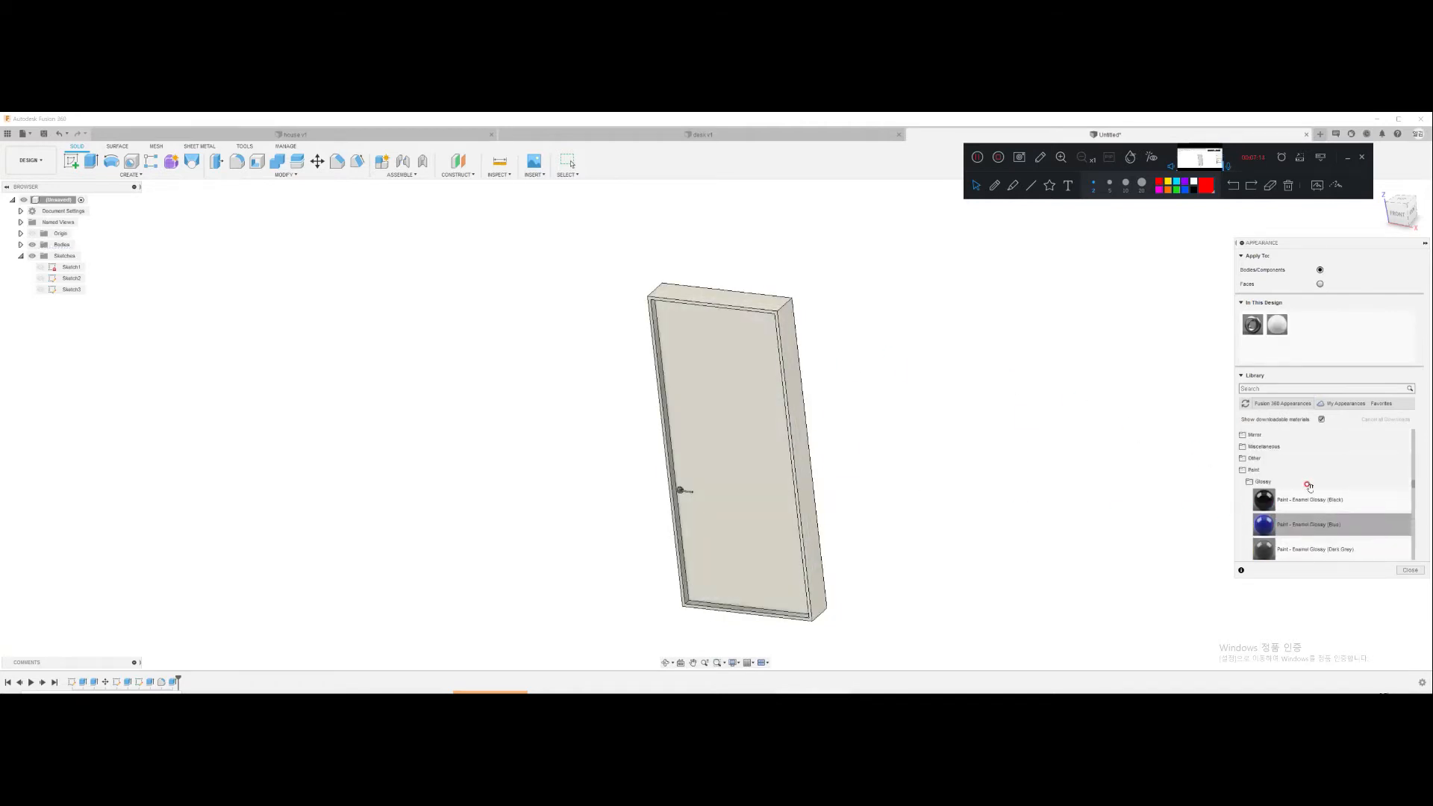
{"action": "scroll", "coordinate": [1308, 486], "scroll_direction": "up", "scroll_amount": 10}
{"action": "scroll", "coordinate": [1306, 523], "scroll_direction": "up", "scroll_amount": 5}
{"action": "left_click", "coordinate": [1261, 528]}
{"action": "scroll", "coordinate": [1291, 522], "scroll_direction": "down", "scroll_amount": 1}
{"action": "left_click_drag", "start_coordinate": [1293, 515], "coordinate": [696, 491]}
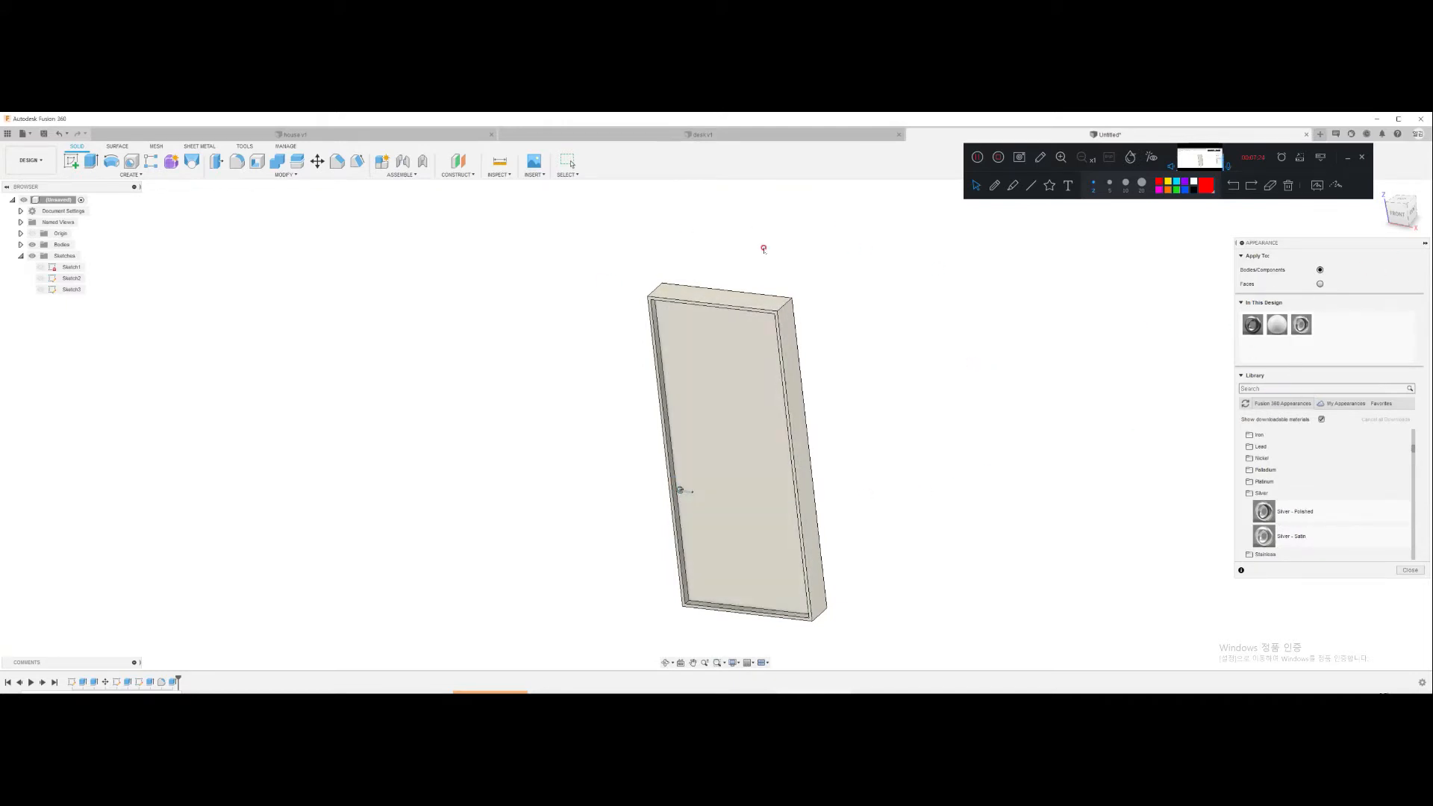
Step: Save the design as "door" and open a new blank design
{"action": "left_click", "coordinate": [43, 133]}
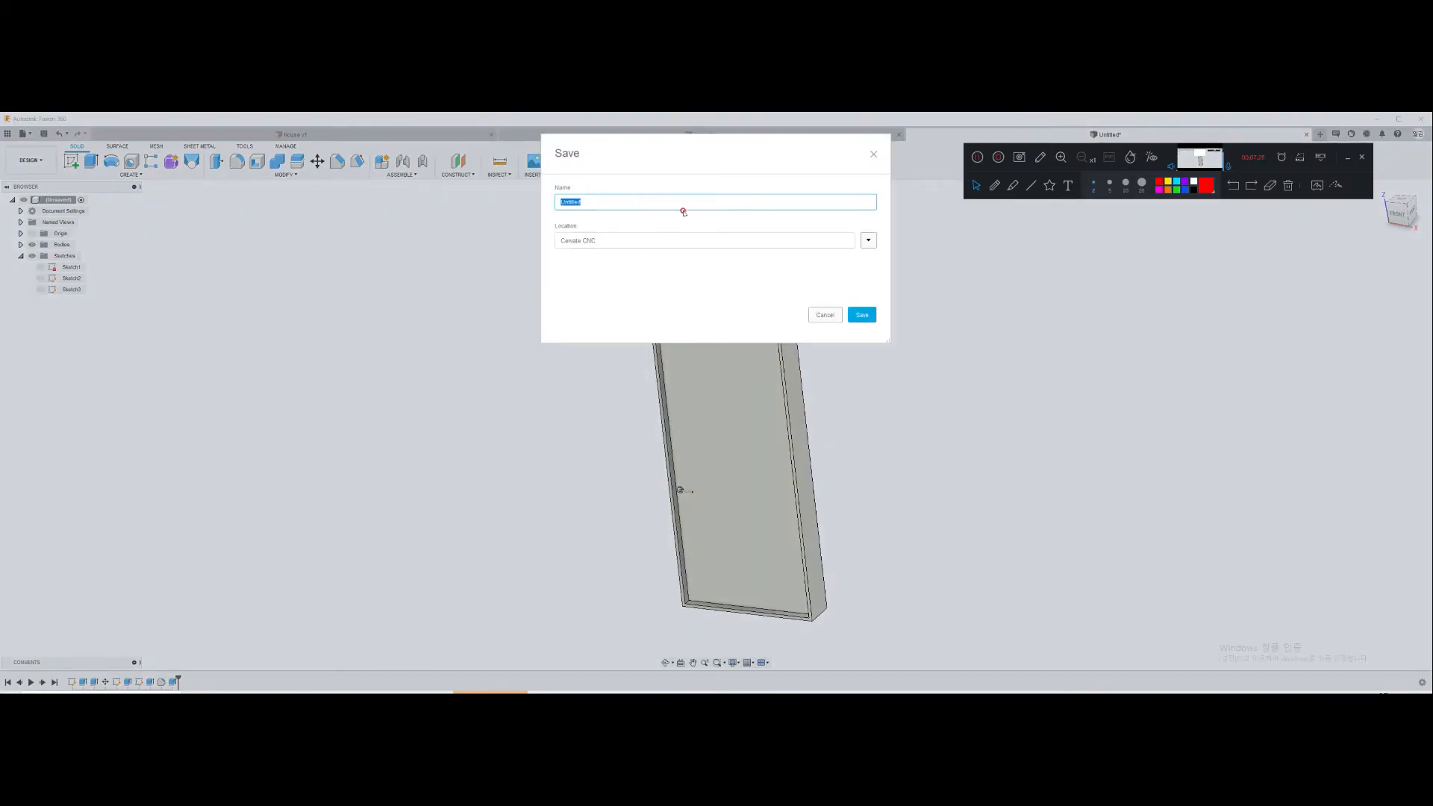
{"action": "type", "text": "door"}
{"action": "key", "text": "Return"}
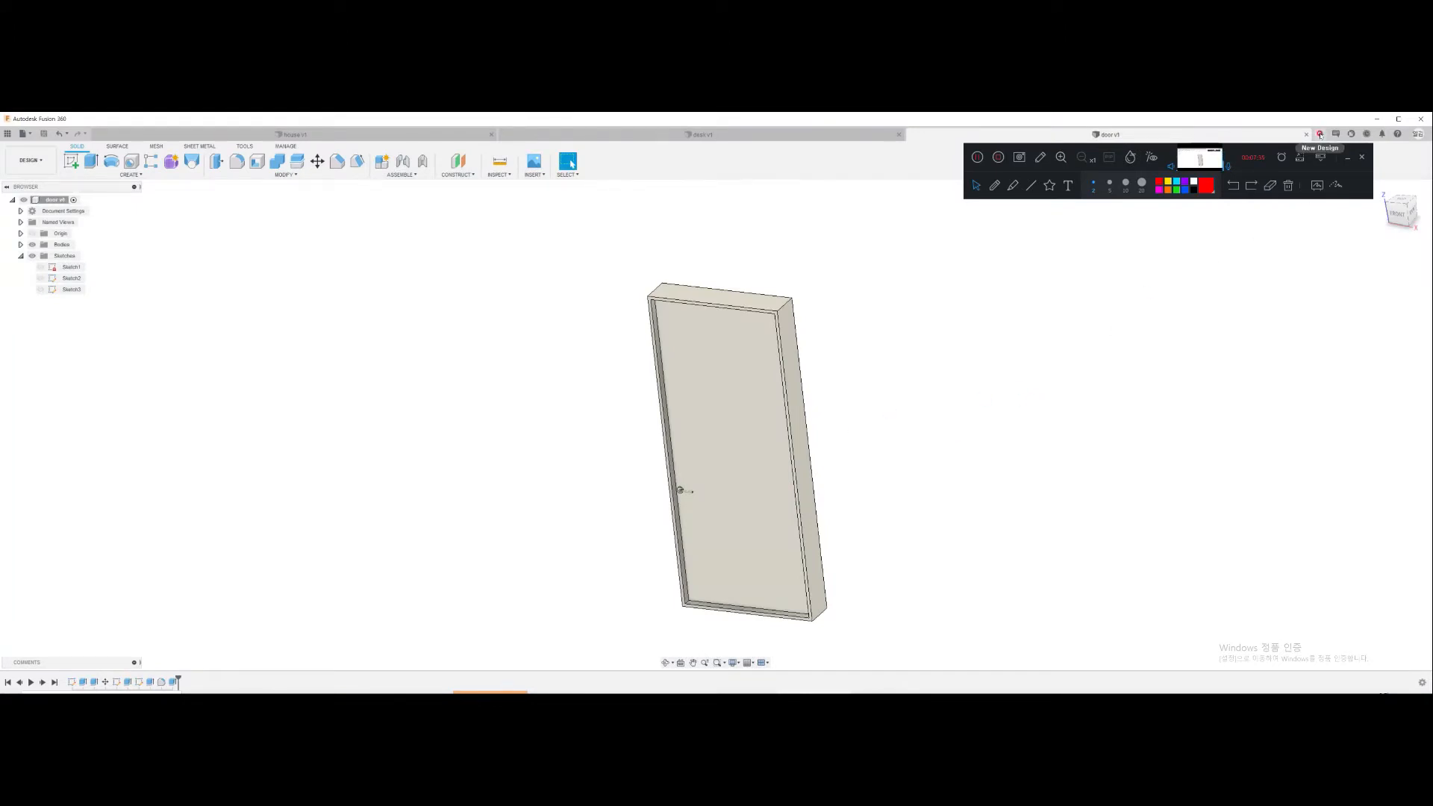
{"action": "left_click", "coordinate": [1319, 135]}
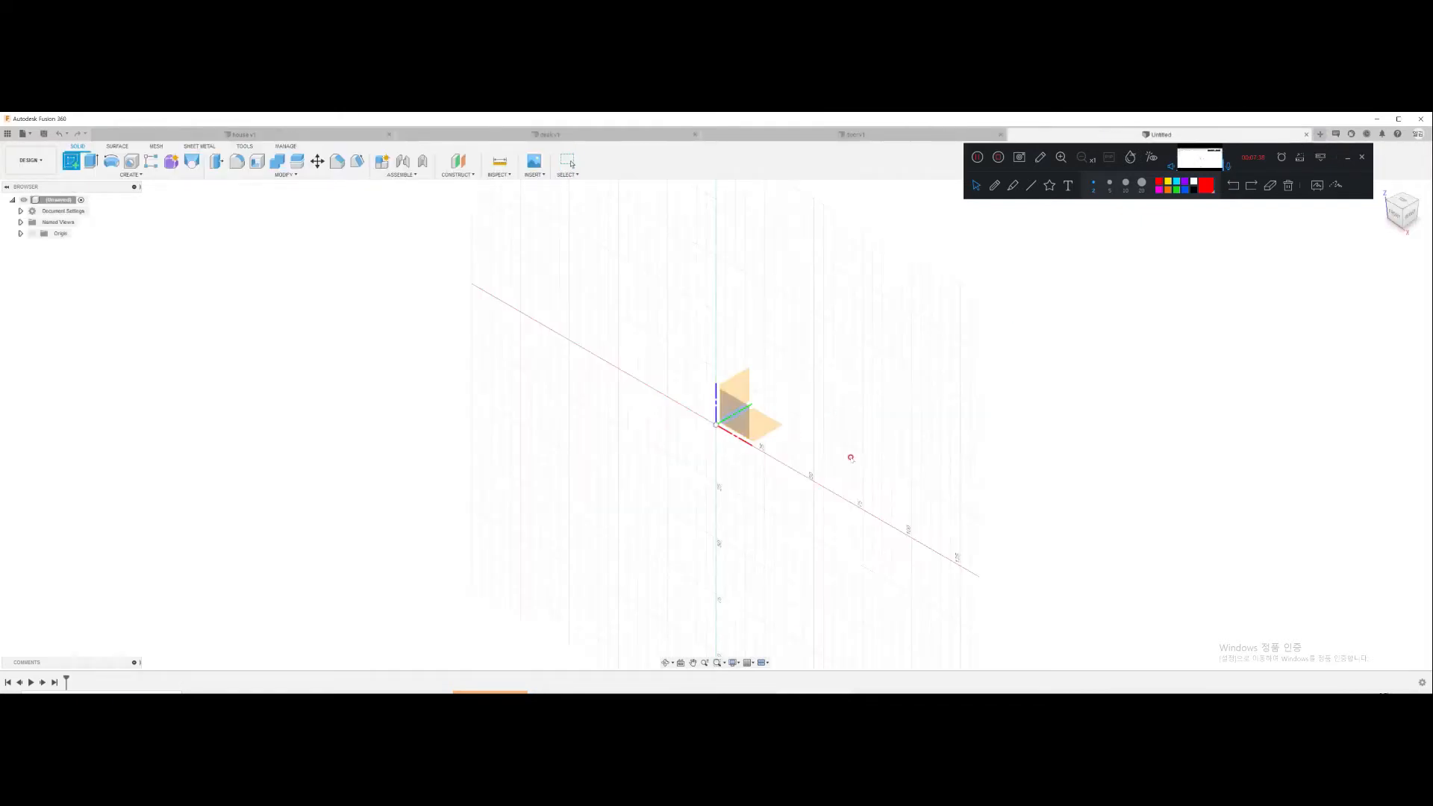
Step: Start a sketch on the front plane, undo it, and clear the red screen marking
{"action": "left_click", "coordinate": [742, 412]}
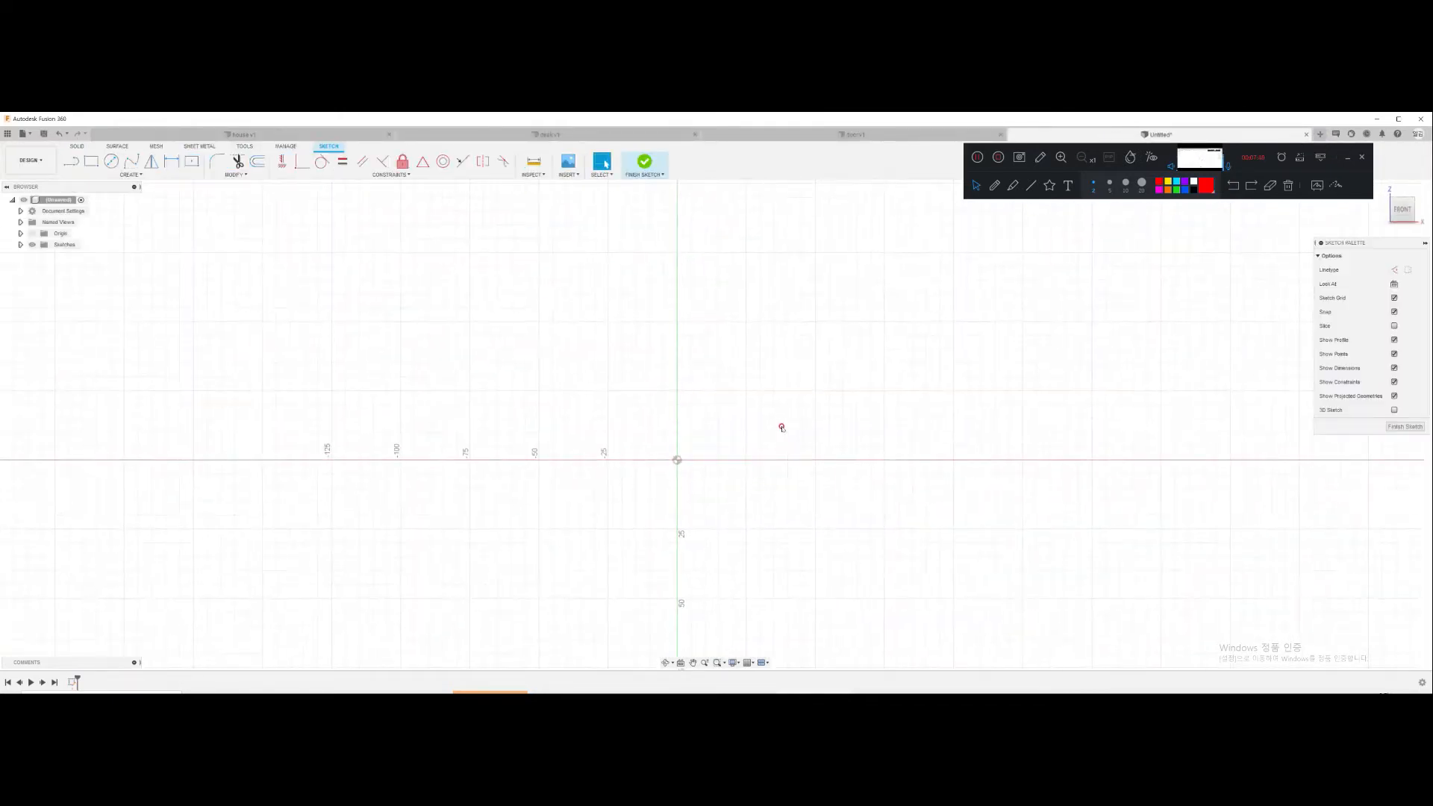
{"action": "key", "text": "ctrl+z"}
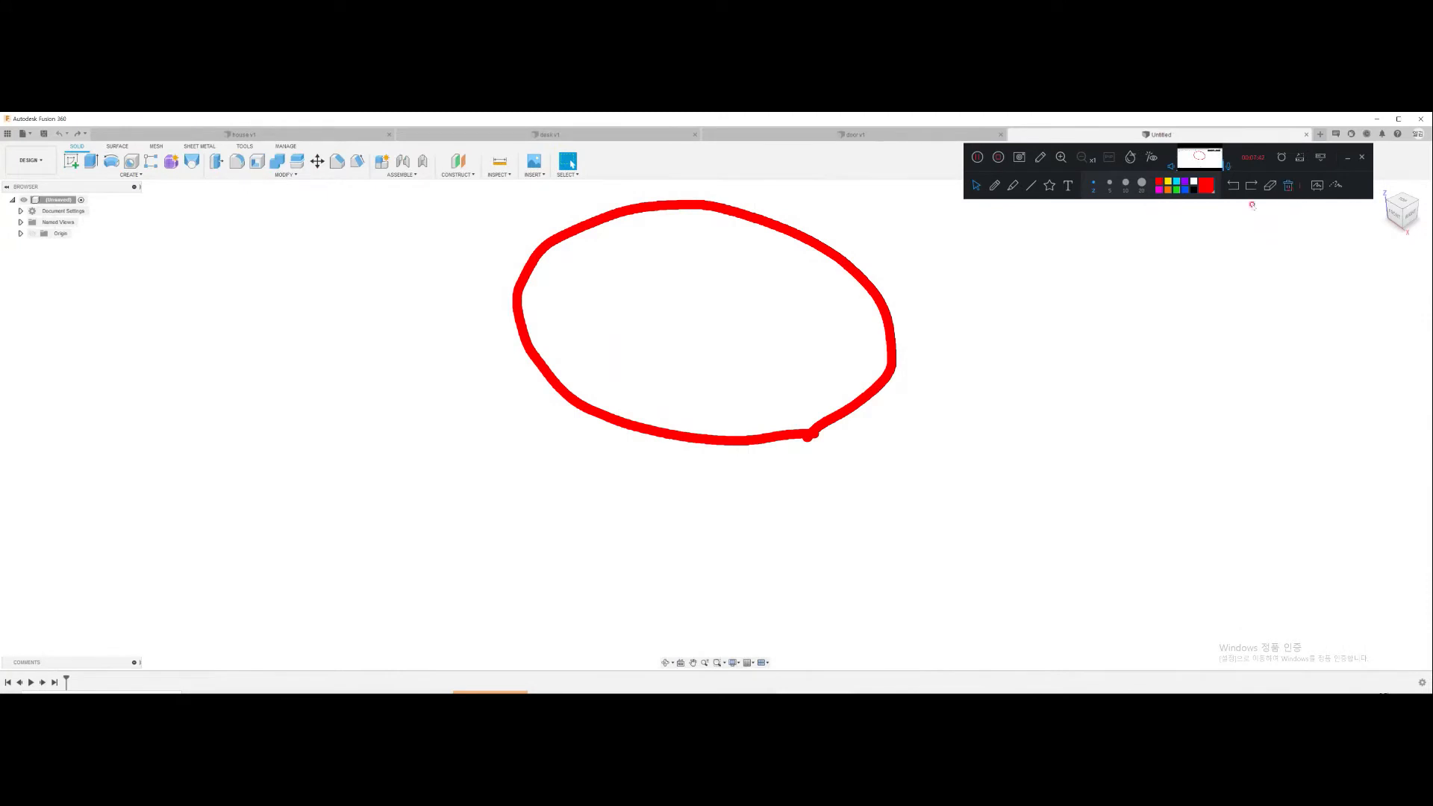
{"action": "left_click", "coordinate": [1288, 187]}
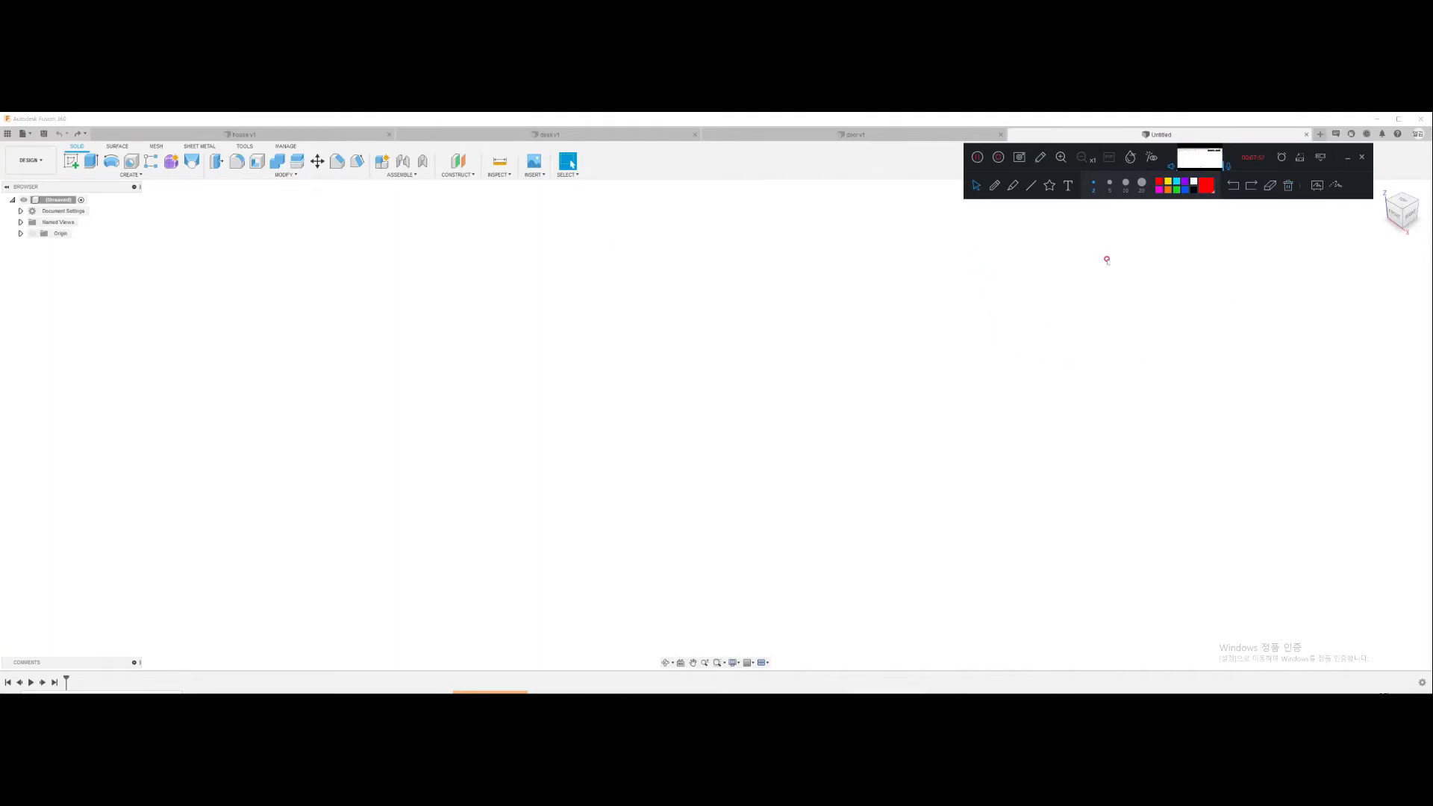
{"action": "left_click", "coordinate": [1043, 157]}
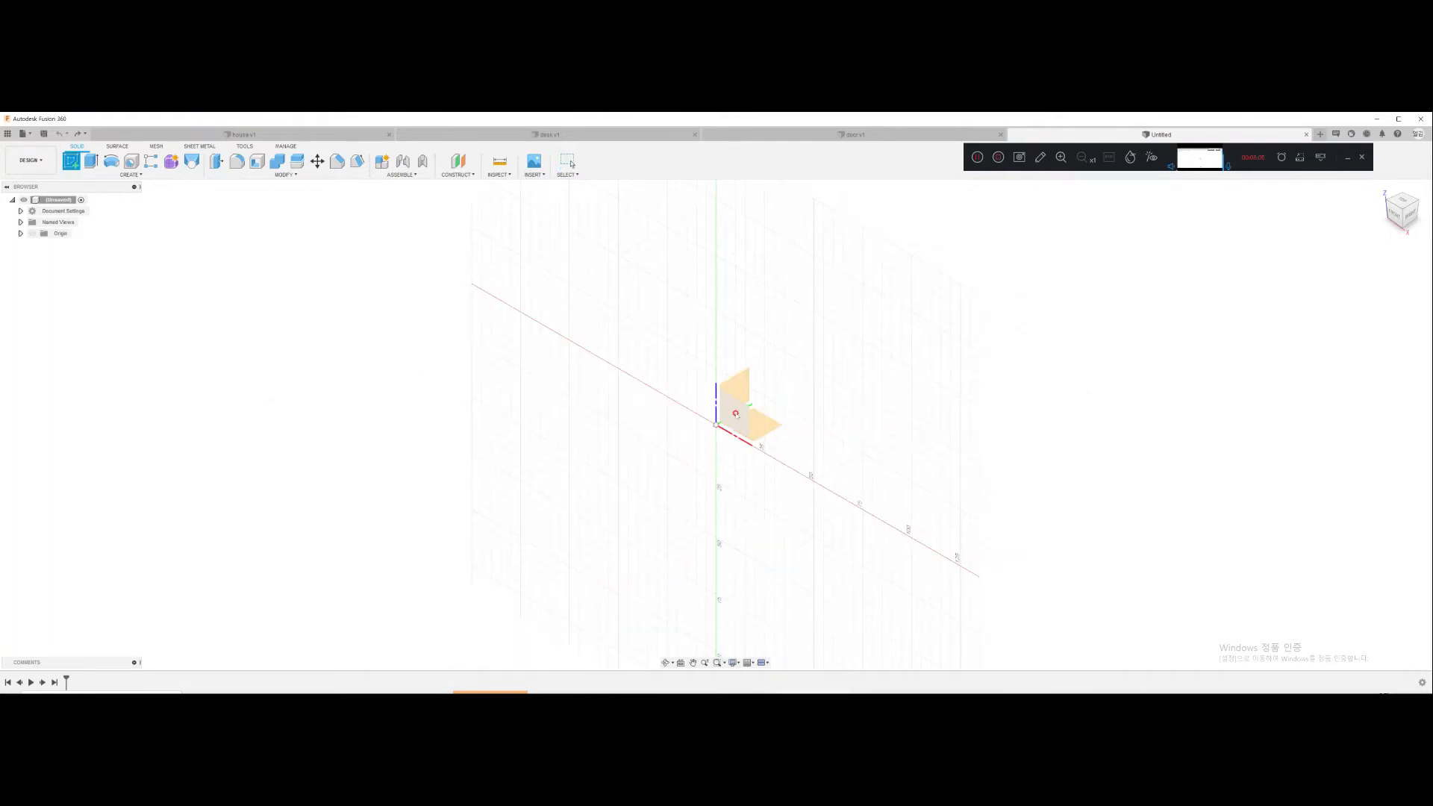
Step: Sketch a 2000 by 1200 mm rectangle from the origin on the front plane
{"action": "left_click", "coordinate": [735, 415]}
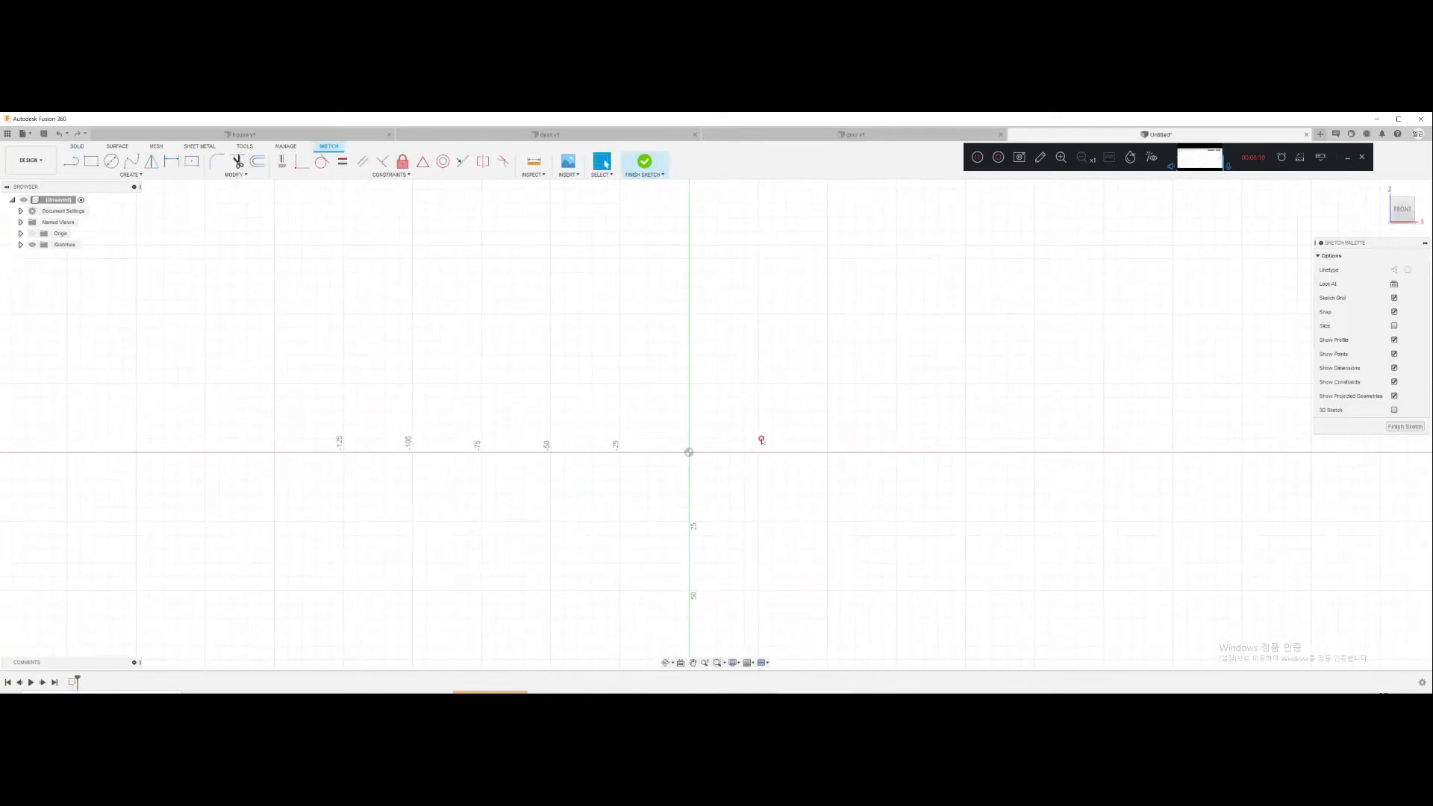
{"action": "scroll", "coordinate": [705, 444], "scroll_direction": "down", "scroll_amount": 2}
{"action": "middle_click_drag", "start_coordinate": [821, 432], "coordinate": [629, 496]}
{"action": "key", "text": "r"}
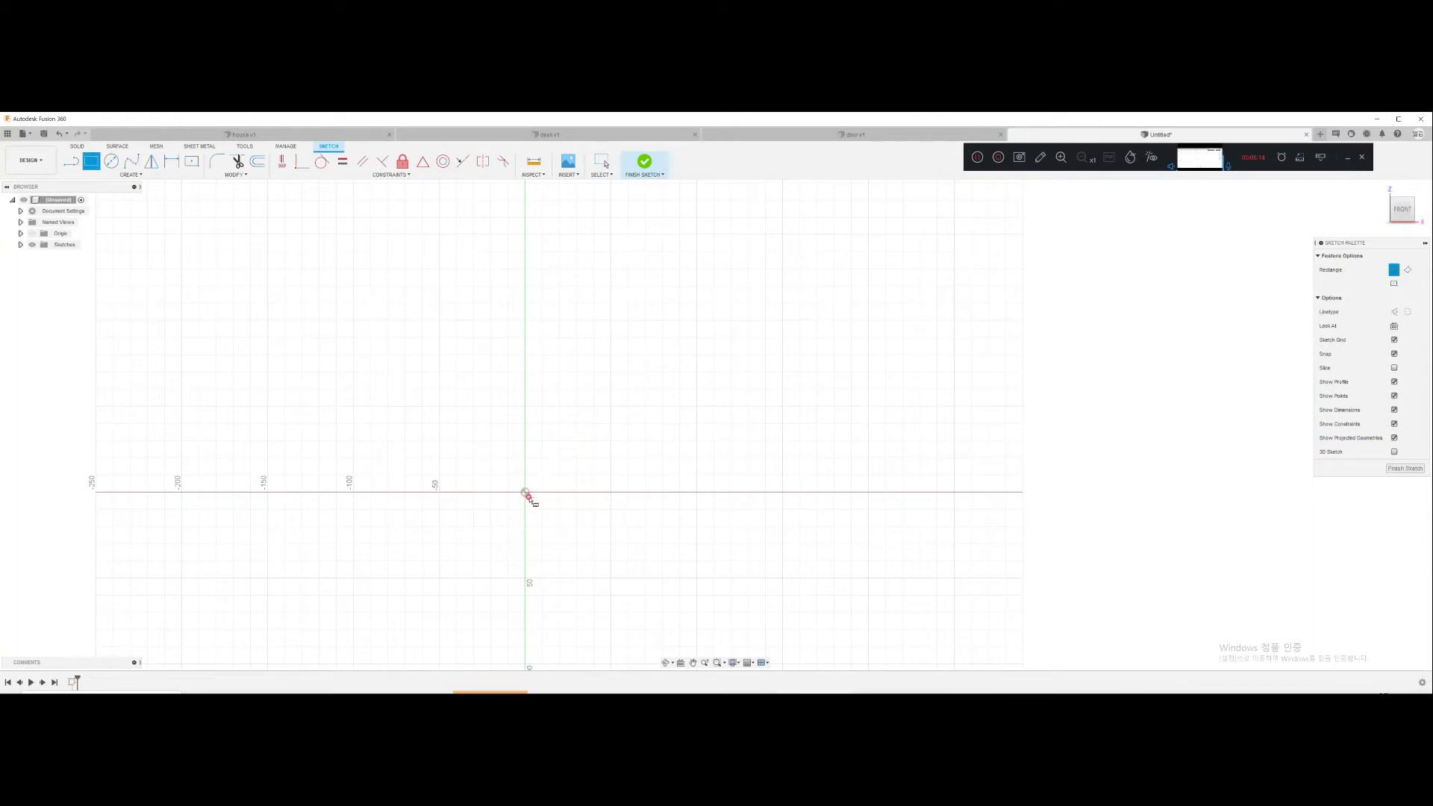
{"action": "left_click", "coordinate": [525, 491]}
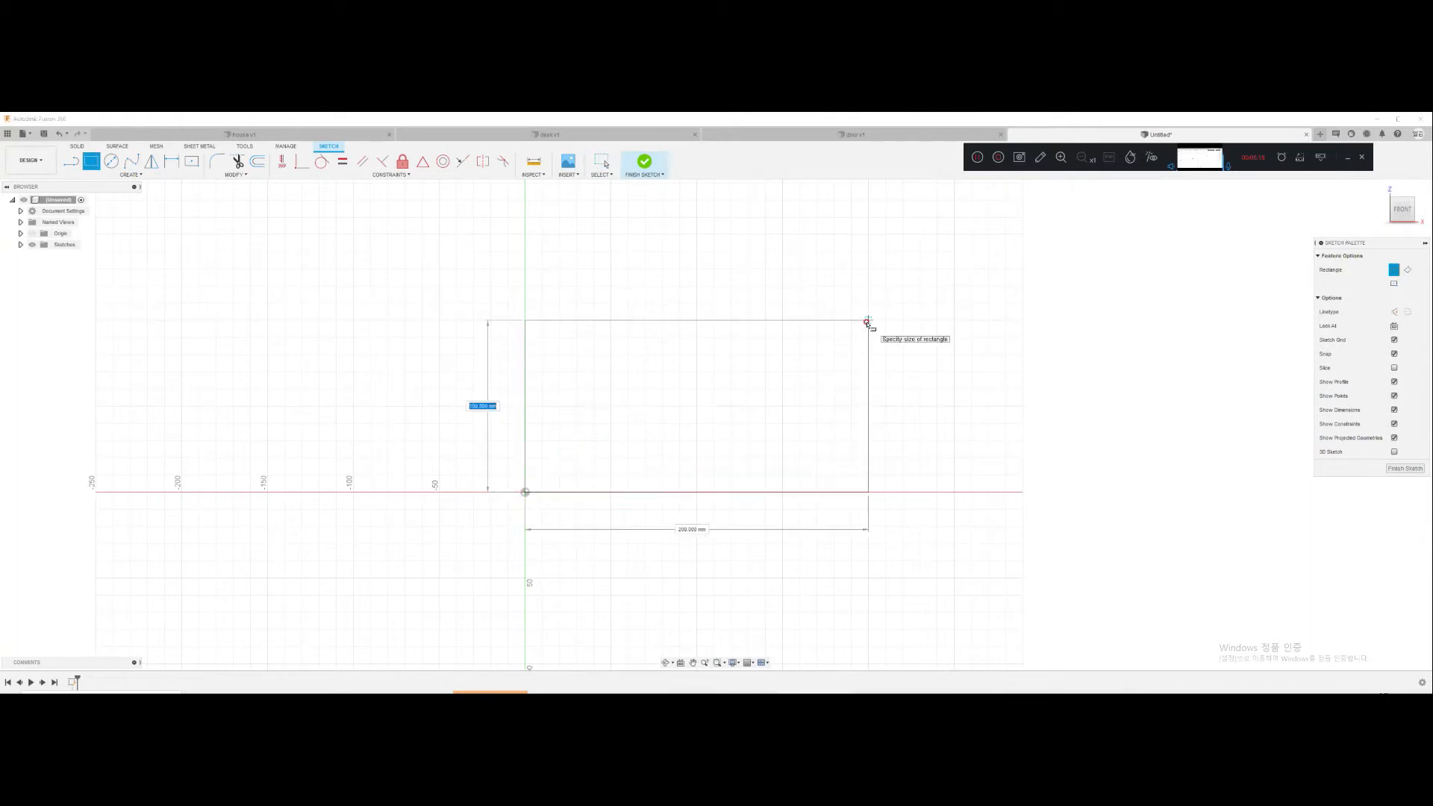
{"action": "type", "text": "100"}
{"action": "key", "text": "Tab"}
{"action": "type", "text": "1000"}
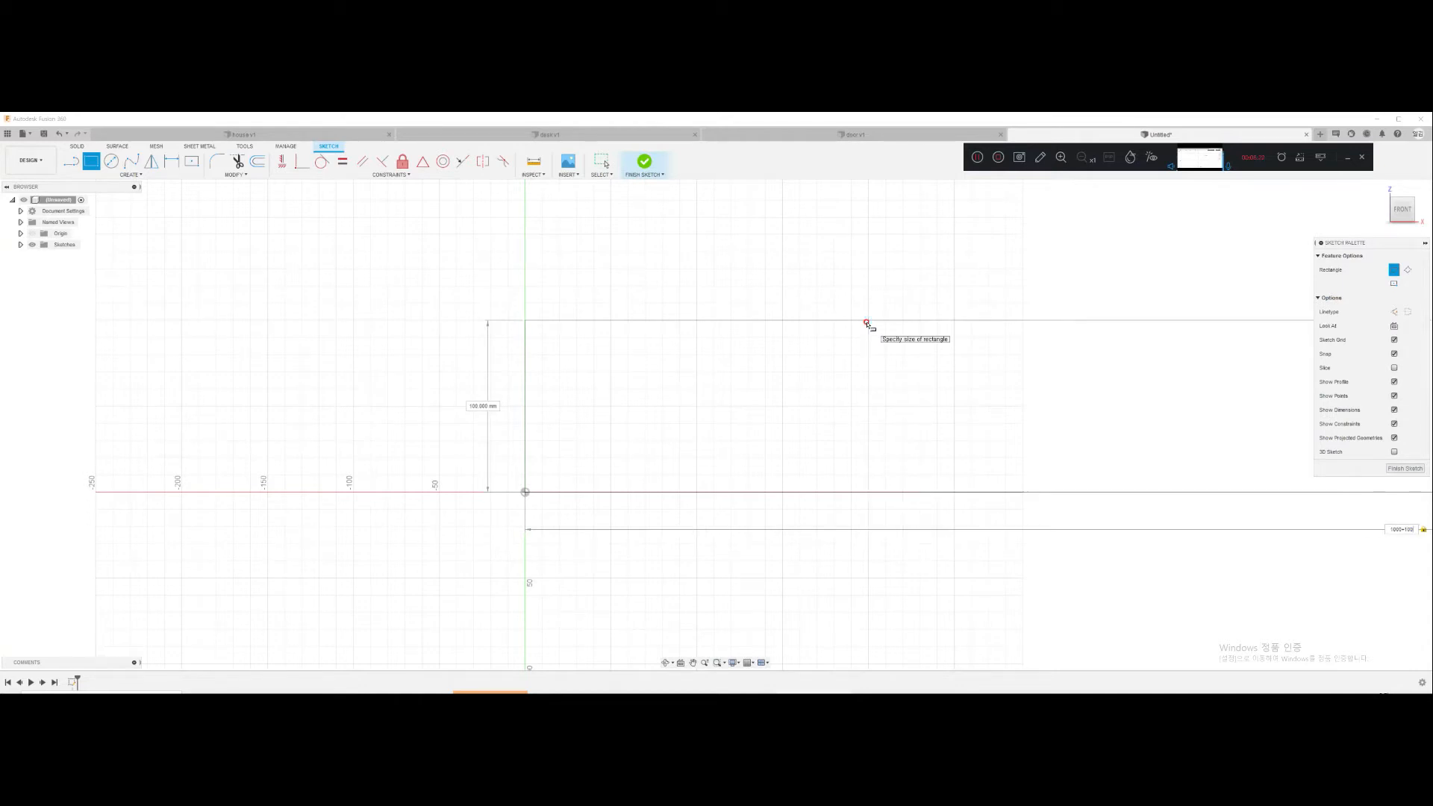
{"action": "key", "text": "Tab"}
{"action": "type", "text": "12"}
{"action": "key", "text": "Return"}
{"action": "scroll", "coordinate": [858, 320], "scroll_direction": "down", "scroll_amount": 6}
{"action": "middle_click_drag", "start_coordinate": [867, 326], "coordinate": [357, 560]}
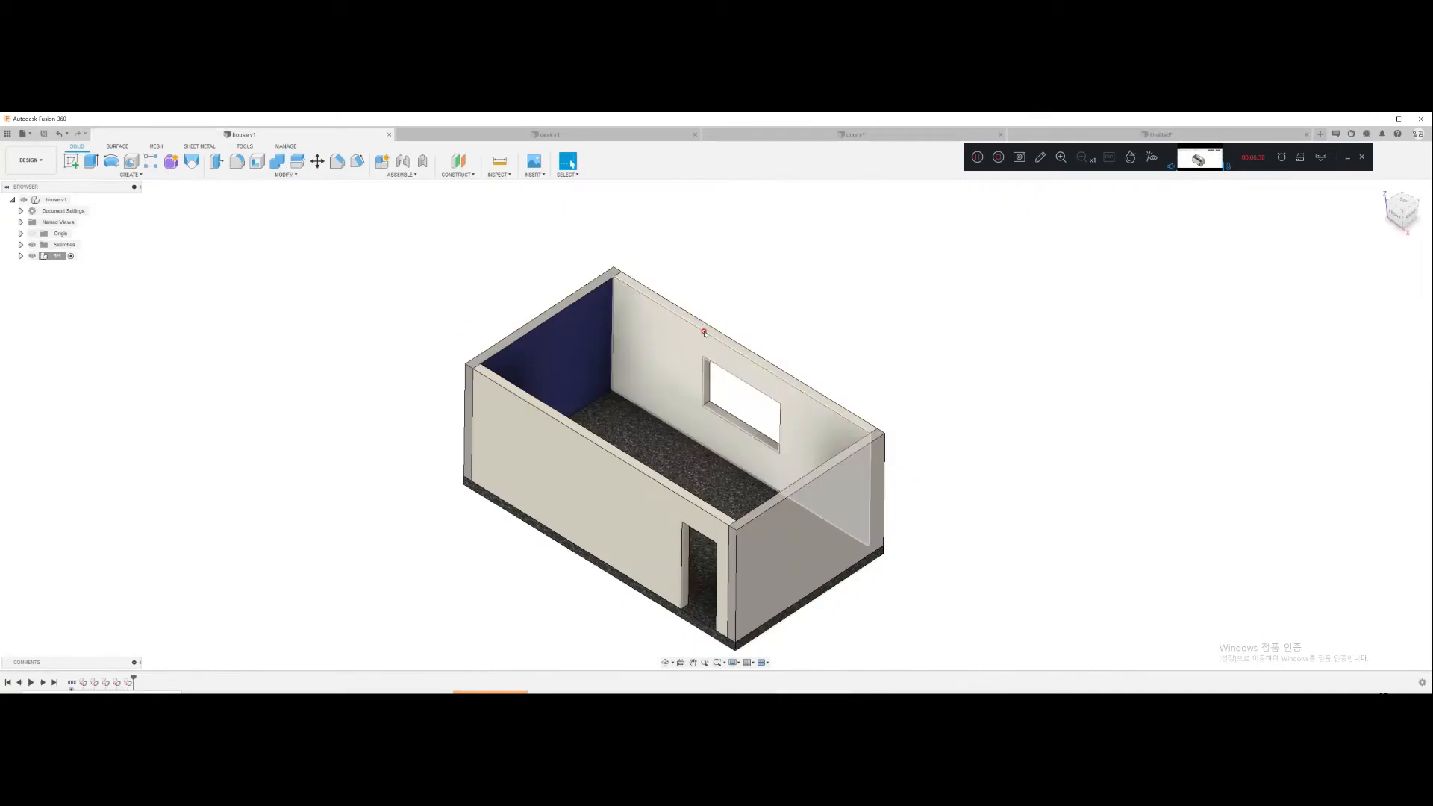
Step: Inspect the window opening in the house design with Measure and return to the untitled design
{"action": "left_click", "coordinate": [699, 377]}
{"action": "key", "text": "i"}
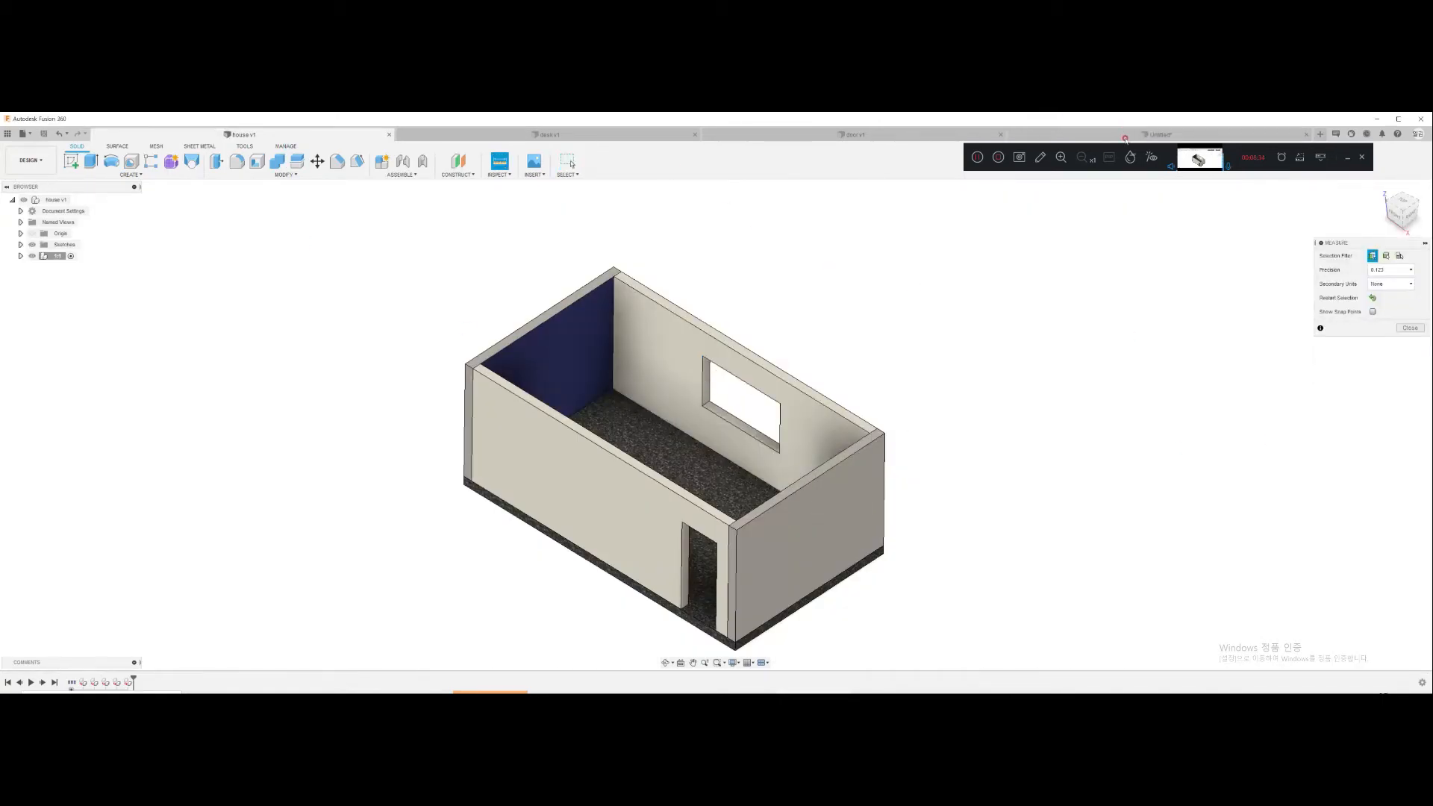
{"action": "left_click", "coordinate": [1124, 138]}
{"action": "key", "text": "e"}
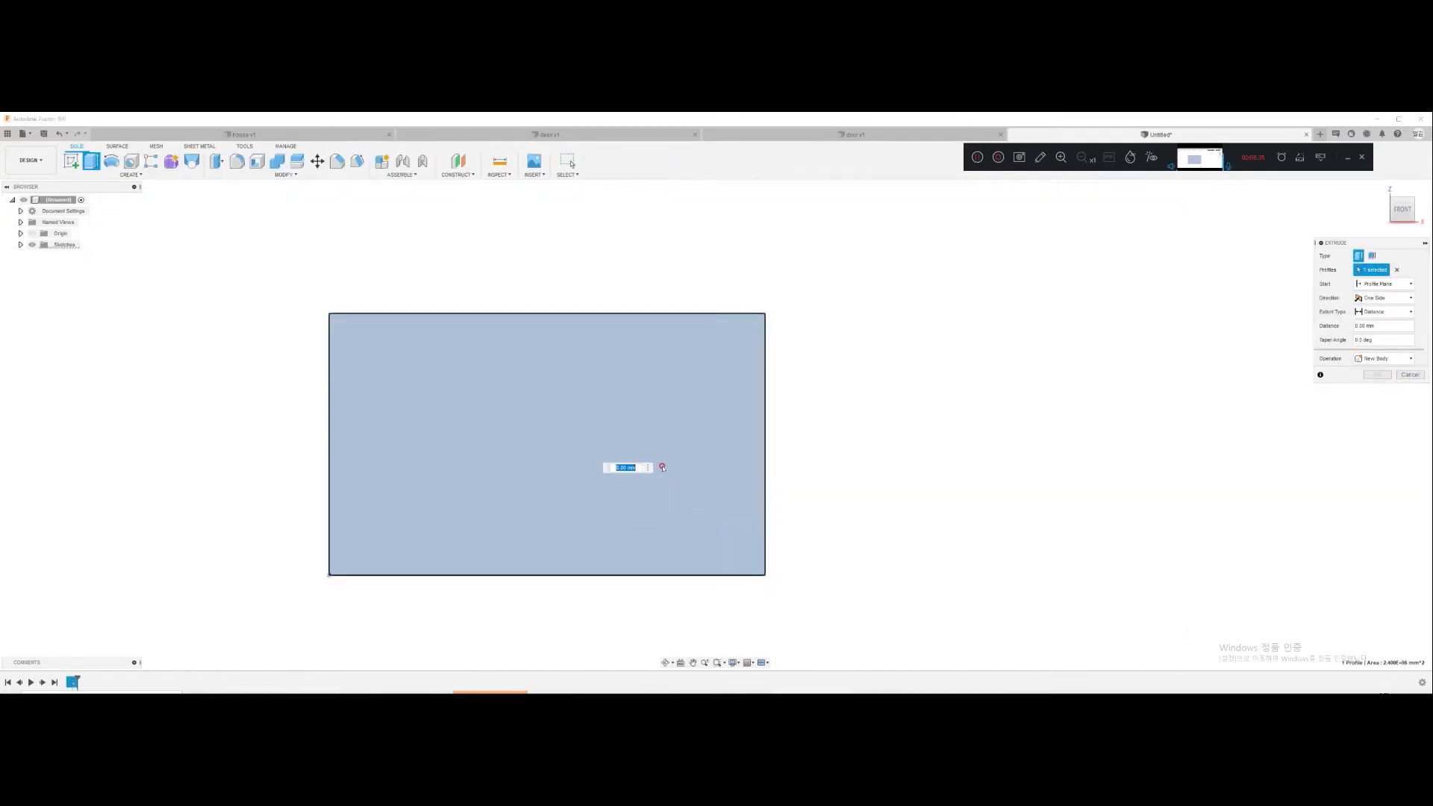
{"action": "middle_click_drag", "start_coordinate": [662, 467], "coordinate": [642, 473], "text": "shift"}
{"action": "key", "text": "ctrl+z"}
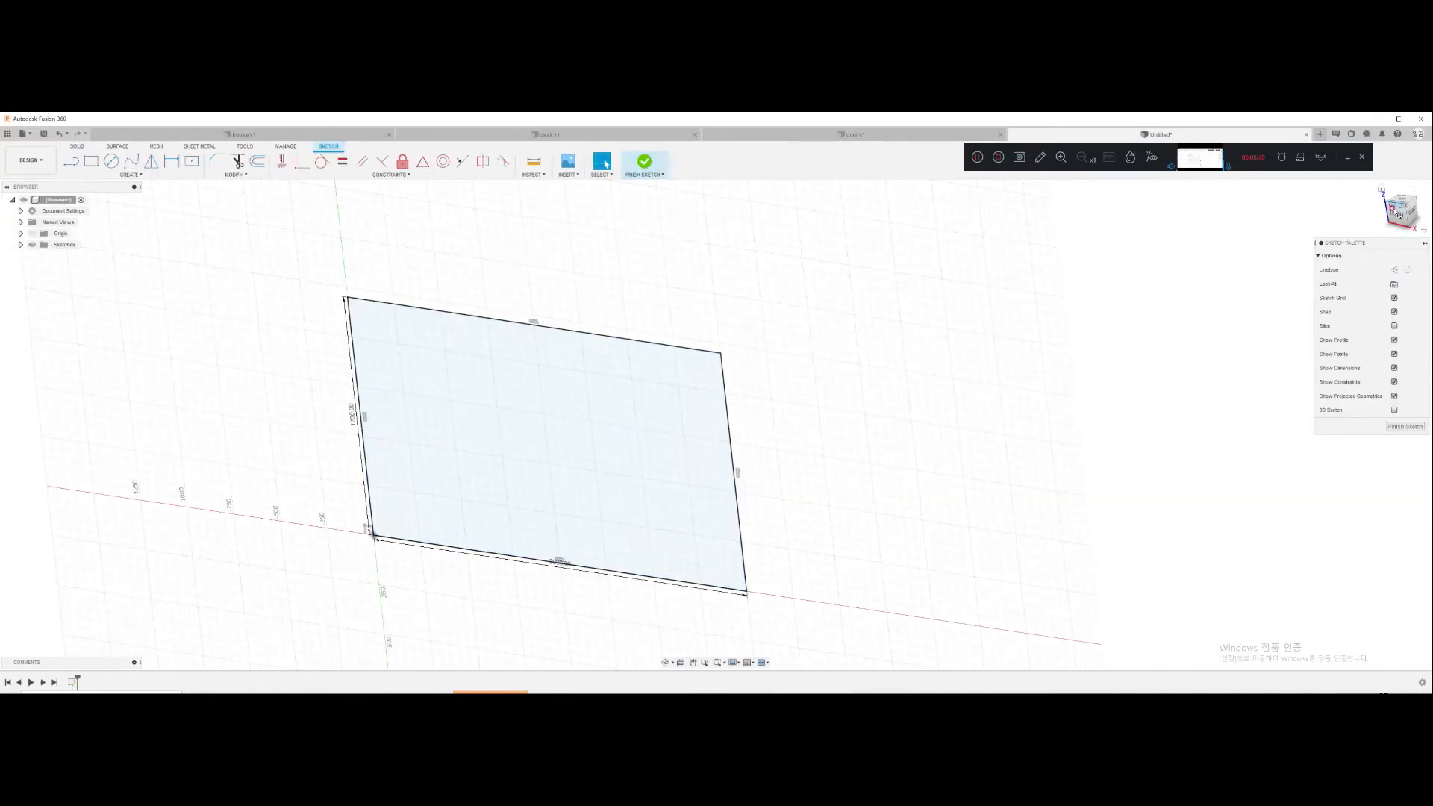
Step: Offset the rectangle inward by 30 mm to outline the window frame
{"action": "left_click", "coordinate": [257, 161]}
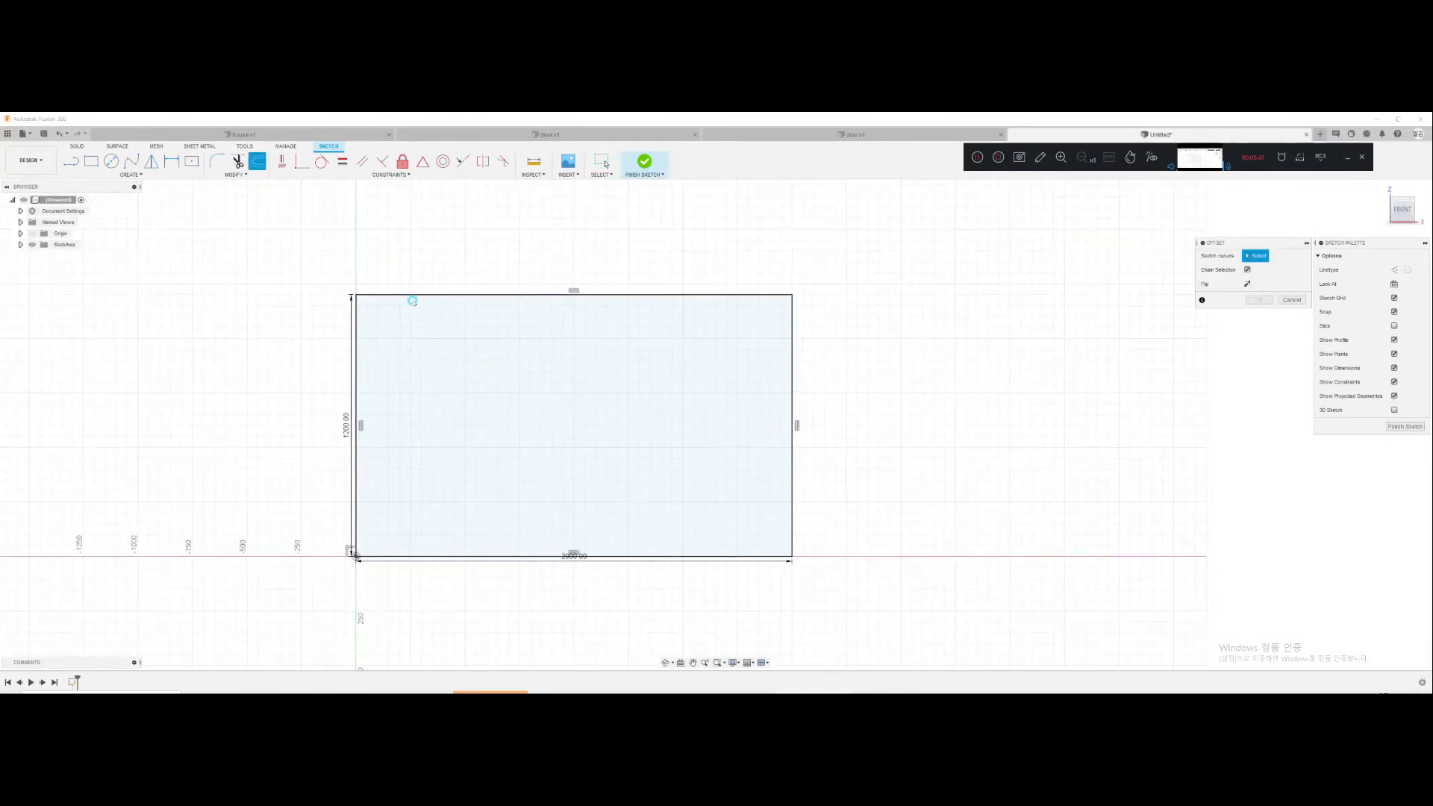
{"action": "left_click", "coordinate": [426, 296]}
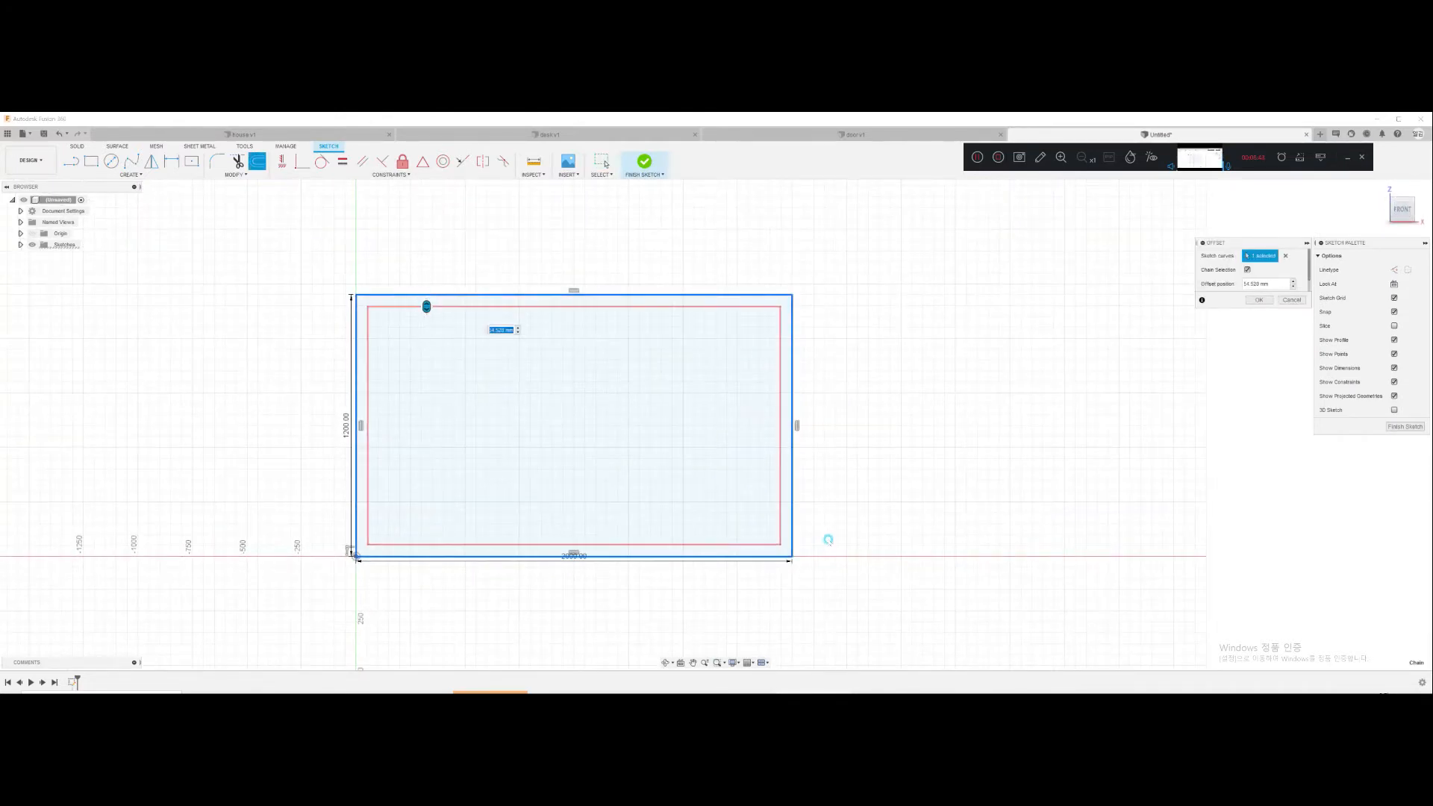
{"action": "type", "text": "30"}
{"action": "key", "text": "Return"}
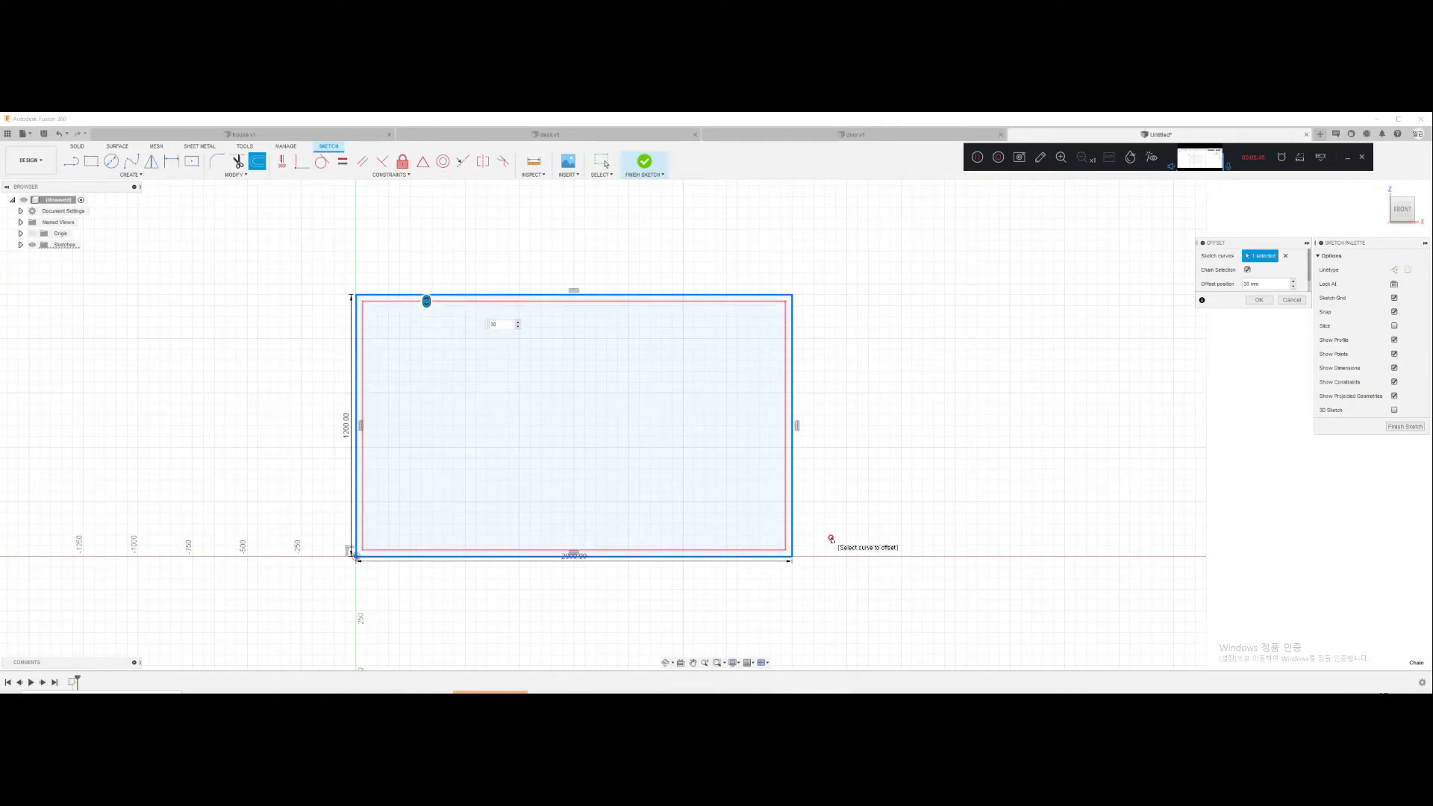
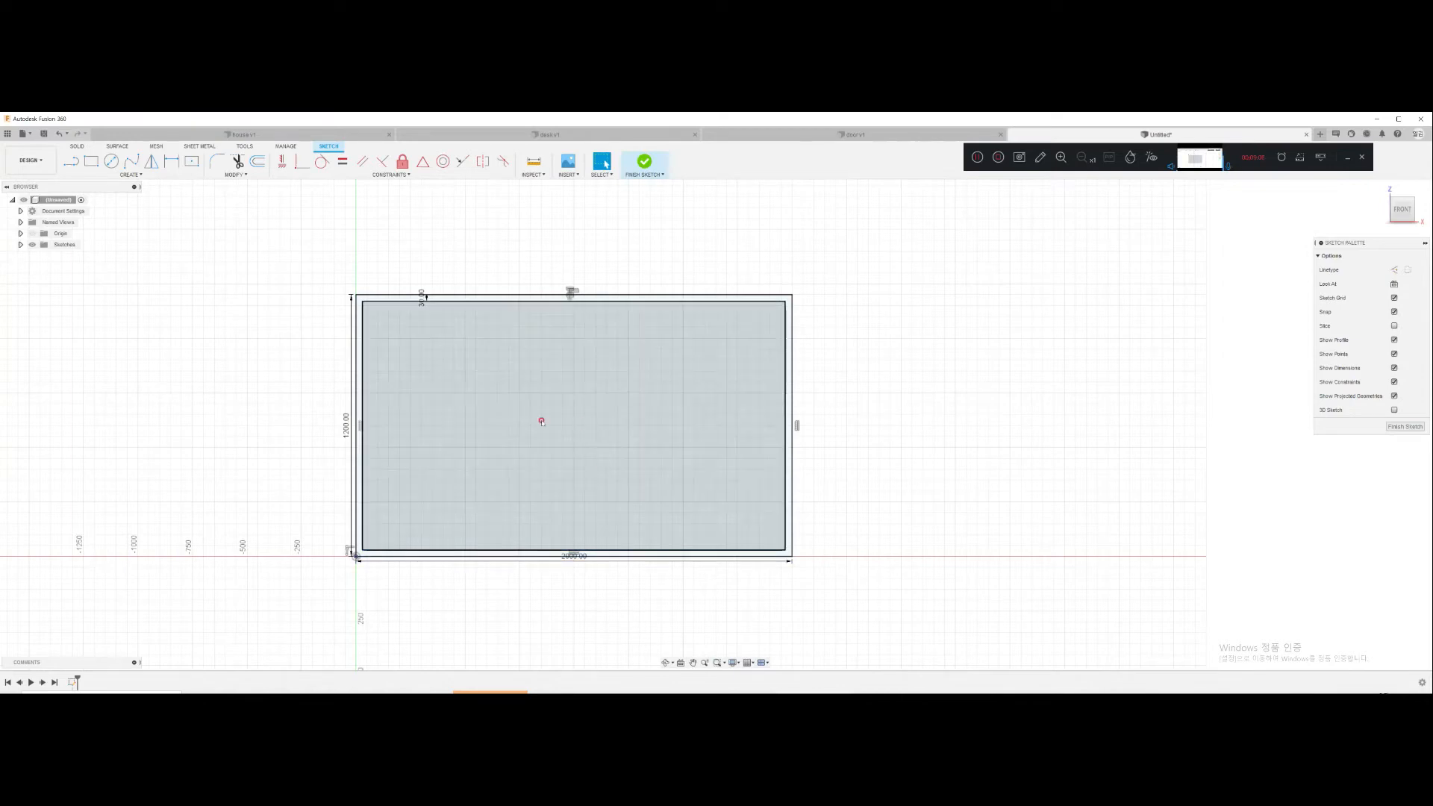
Step: Extrude the narrow frame profile between the two rectangles
{"action": "left_click", "coordinate": [551, 299]}
{"action": "key", "text": "e"}
{"action": "type", "text": "3"}
{"action": "key", "text": "Return"}
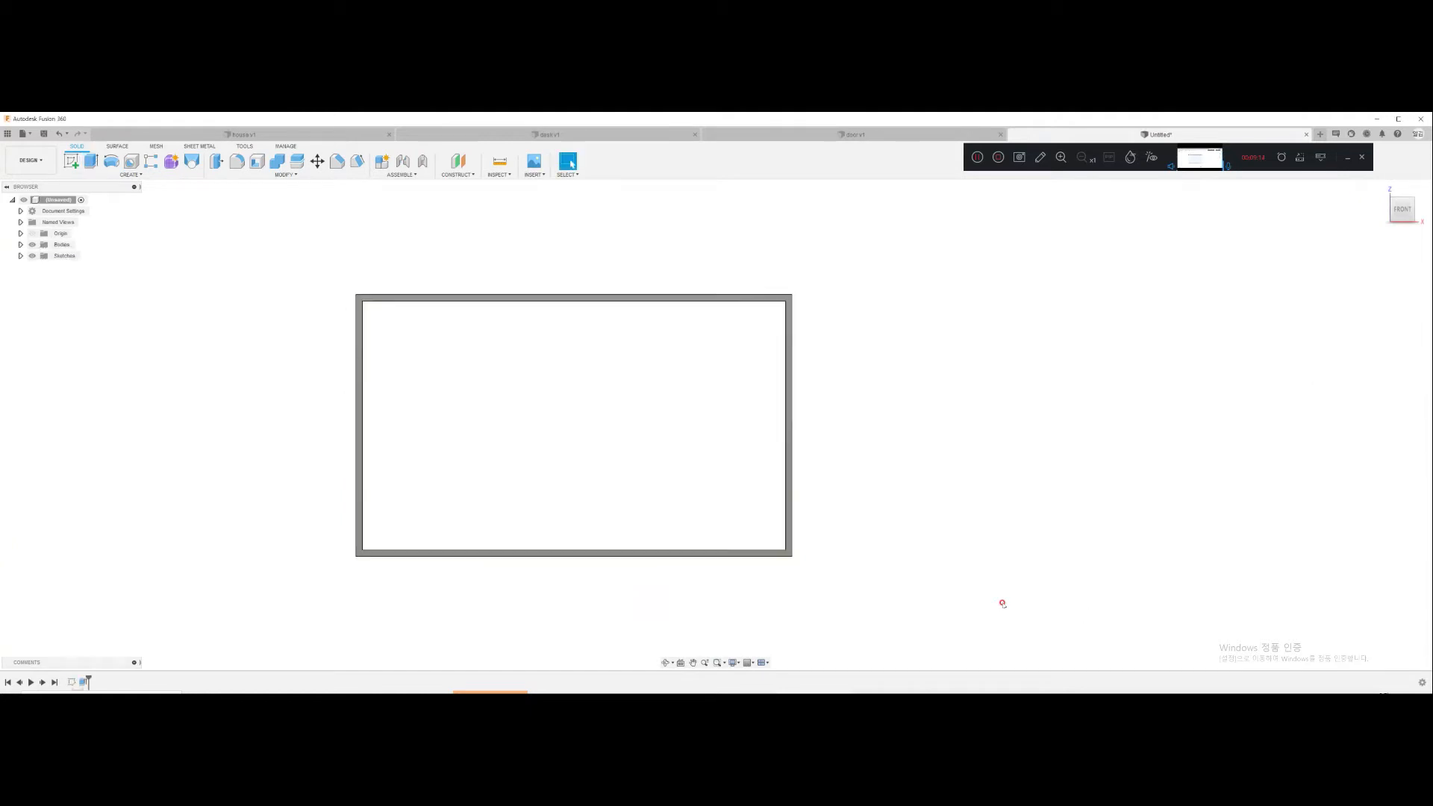
Step: Reopen the frame sketch and draw an 1100 mm wide, full-height rectangle from the inner frame's upper-left corner
{"action": "left_click", "coordinate": [20, 255]}
{"action": "left_click", "coordinate": [40, 267]}
{"action": "double_click", "coordinate": [433, 341]}
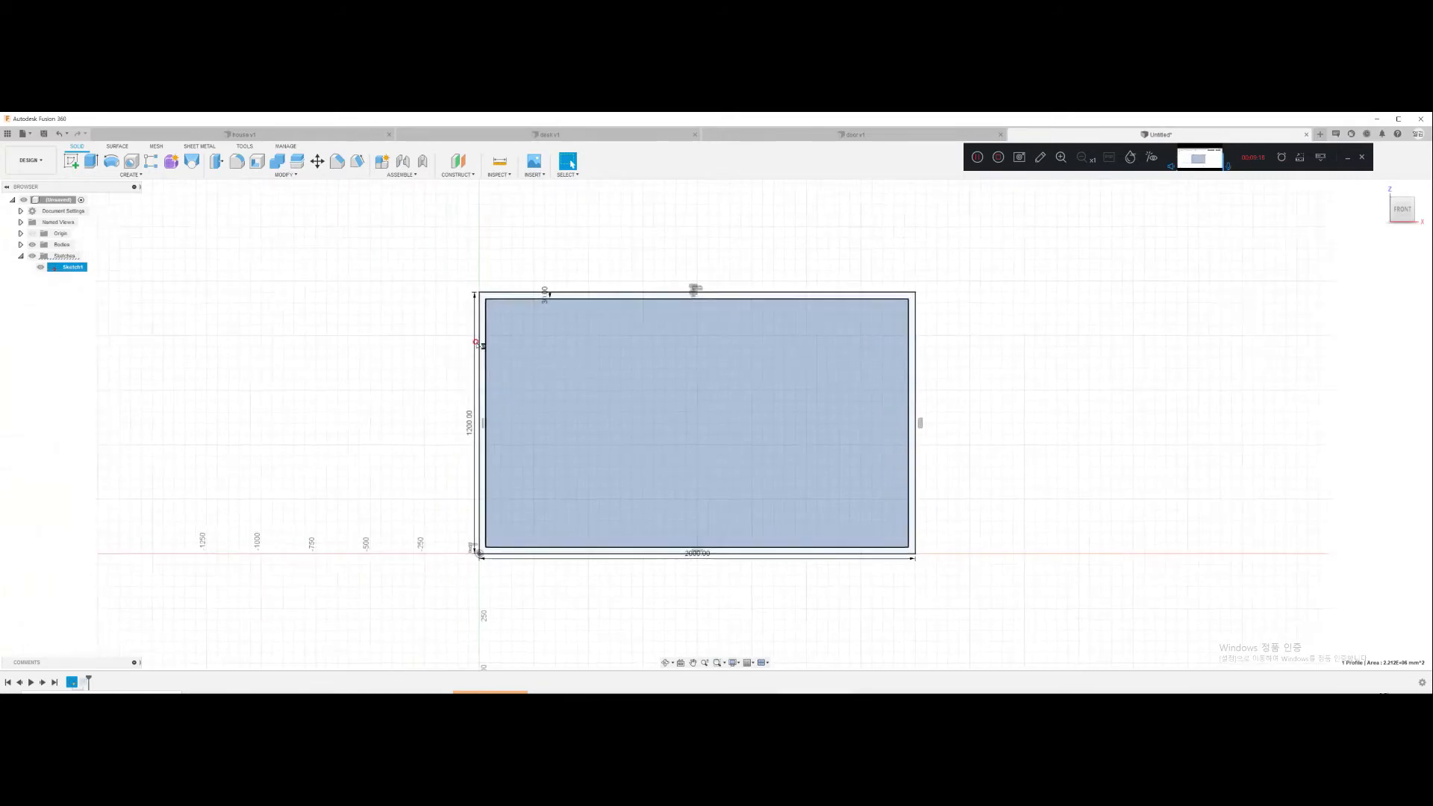
{"action": "key", "text": "r"}
{"action": "left_click", "coordinate": [508, 299]}
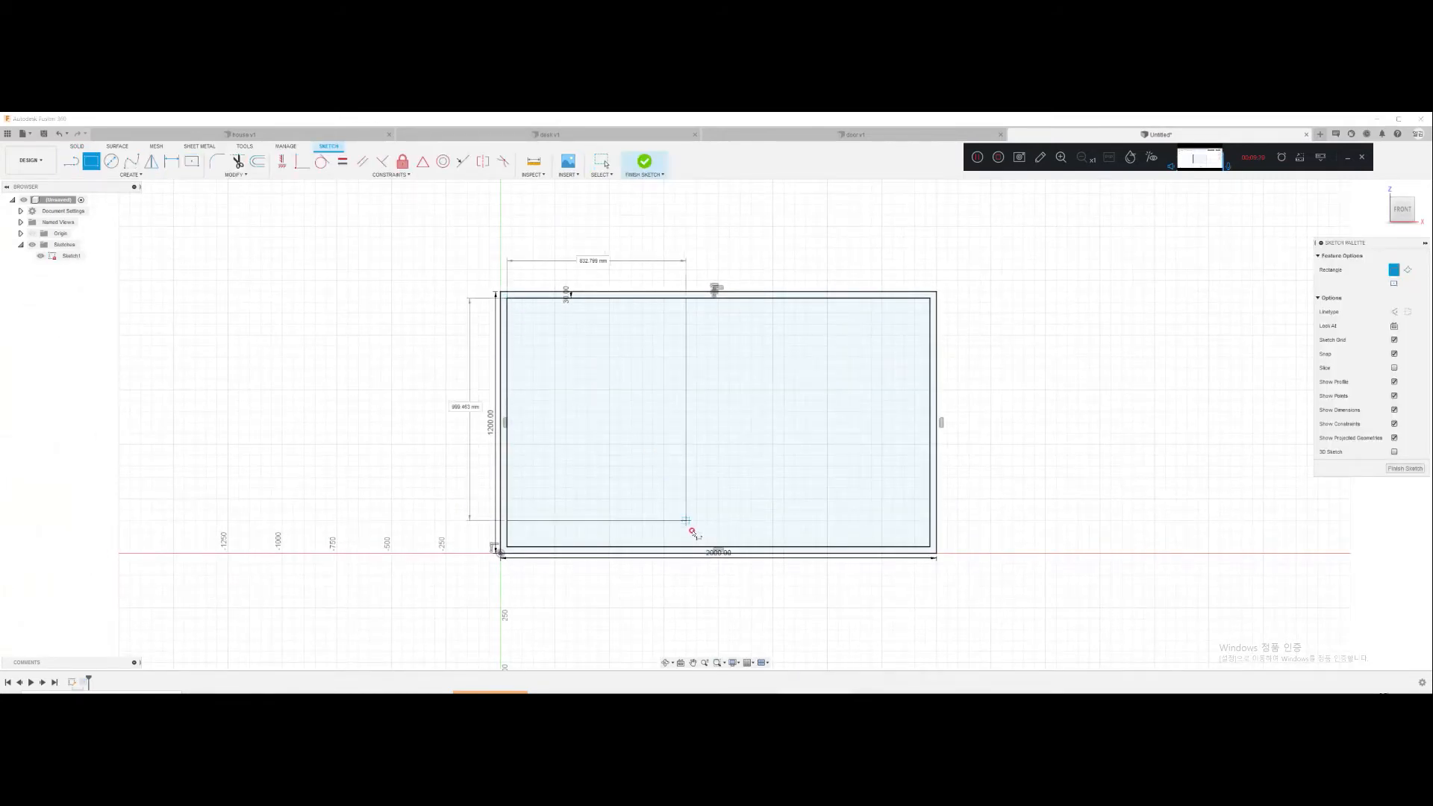
{"action": "key", "text": "Tab"}
{"action": "type", "text": "1"}
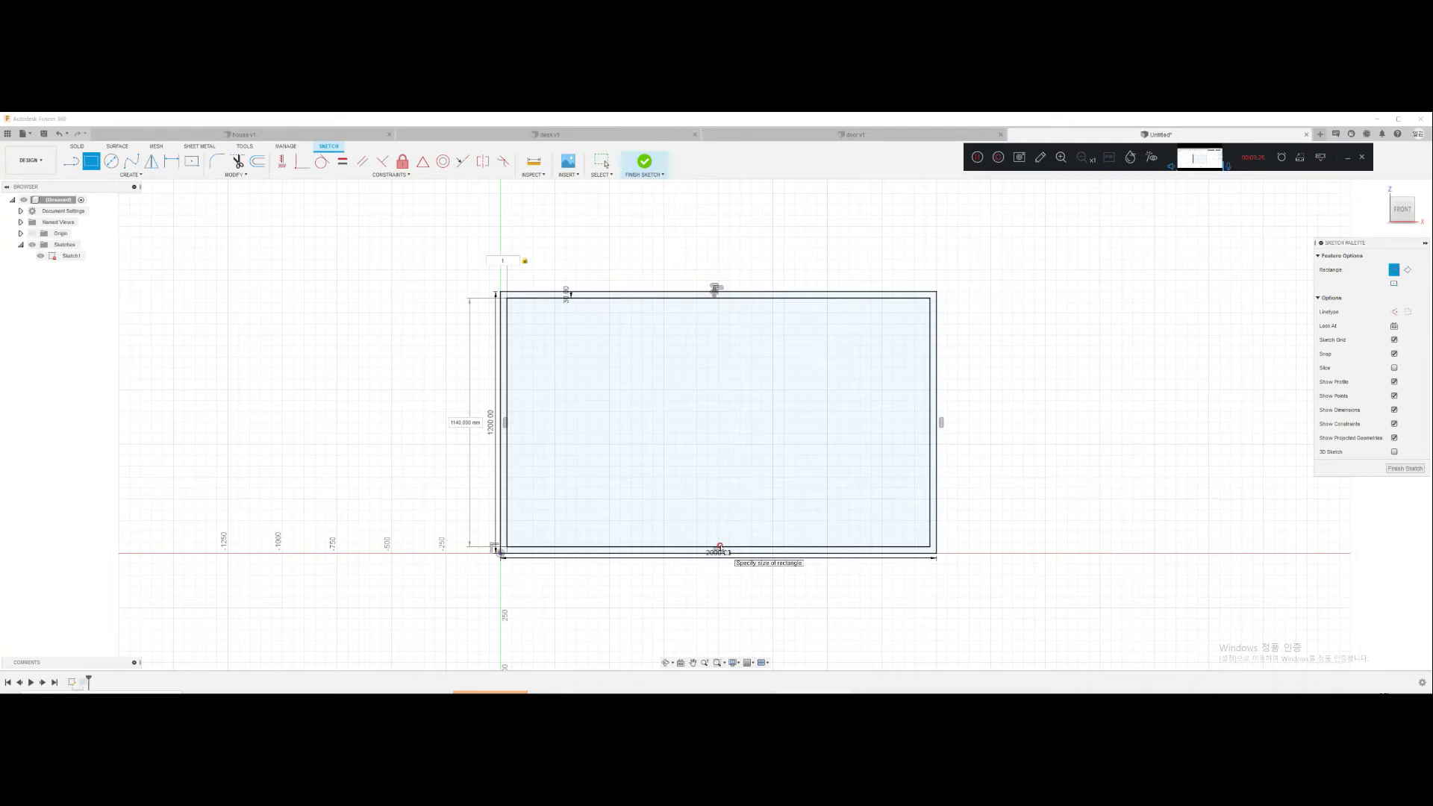
{"action": "type", "text": "1"}
{"action": "key", "text": "Return"}
{"action": "key", "text": "Escape"}
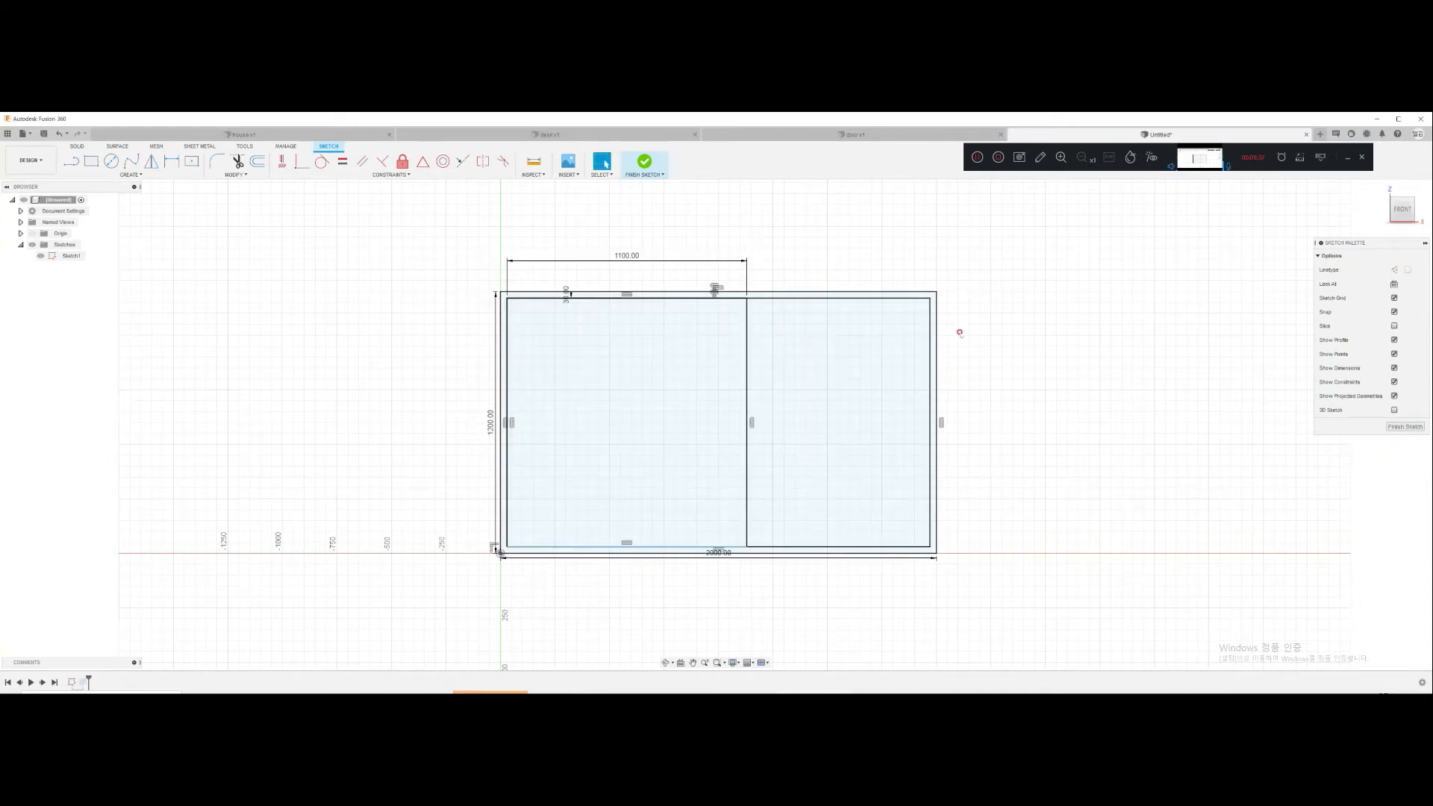
Step: Draw a second 1100 mm wide, full-height rectangle from the inner frame's upper-right corner, overlapping the first
{"action": "key", "text": "r"}
{"action": "left_click", "coordinate": [929, 298]}
{"action": "key", "text": "Tab"}
{"action": "type", "text": "1"}
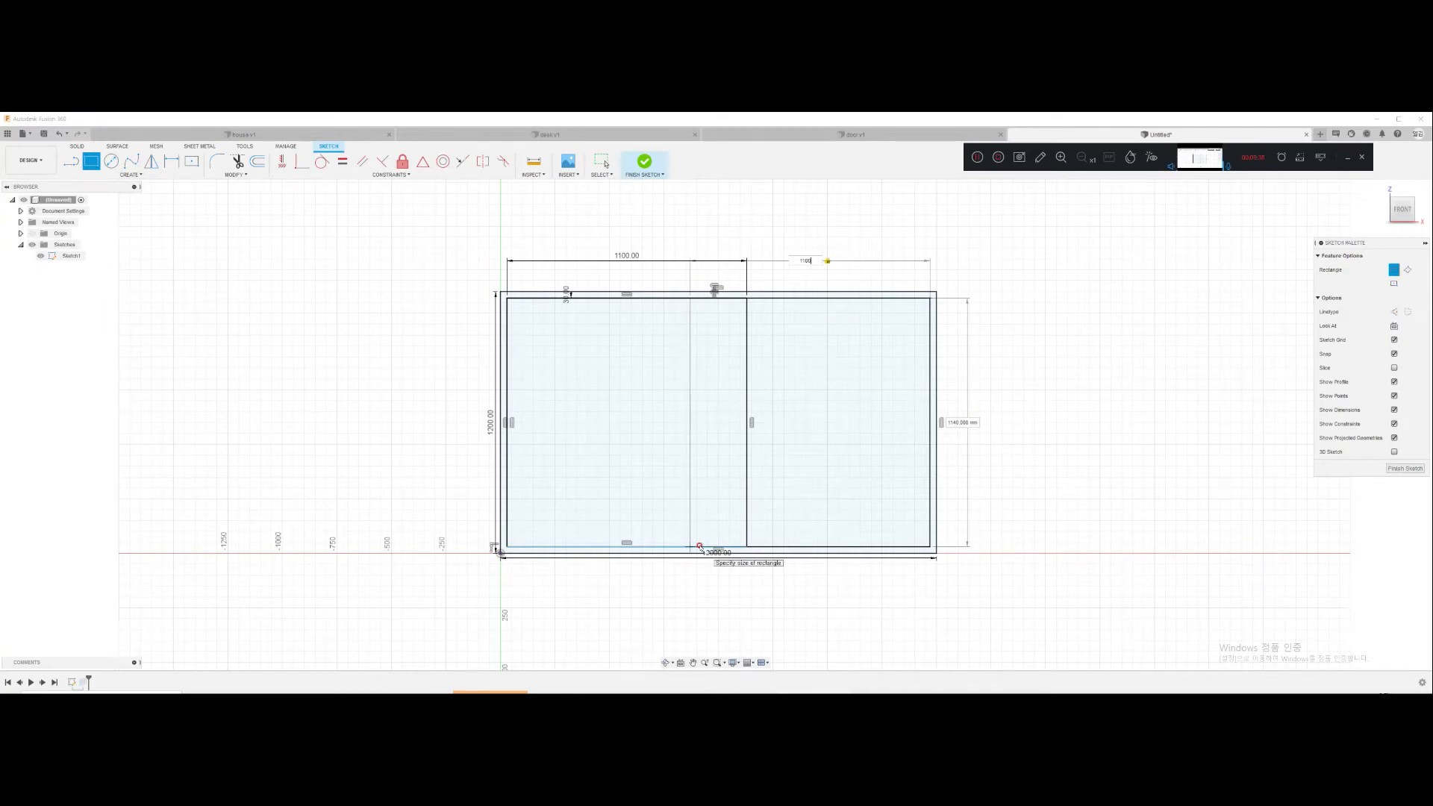
{"action": "key", "text": "Return"}
{"action": "key", "text": "Escape"}
Step: Set the widths of both overlapping window panel rectangles to 1050 mm
{"action": "double_click", "coordinate": [628, 255]}
{"action": "type", "text": "1050"}
{"action": "key", "text": "Return"}
{"action": "double_click", "coordinate": [817, 255]}
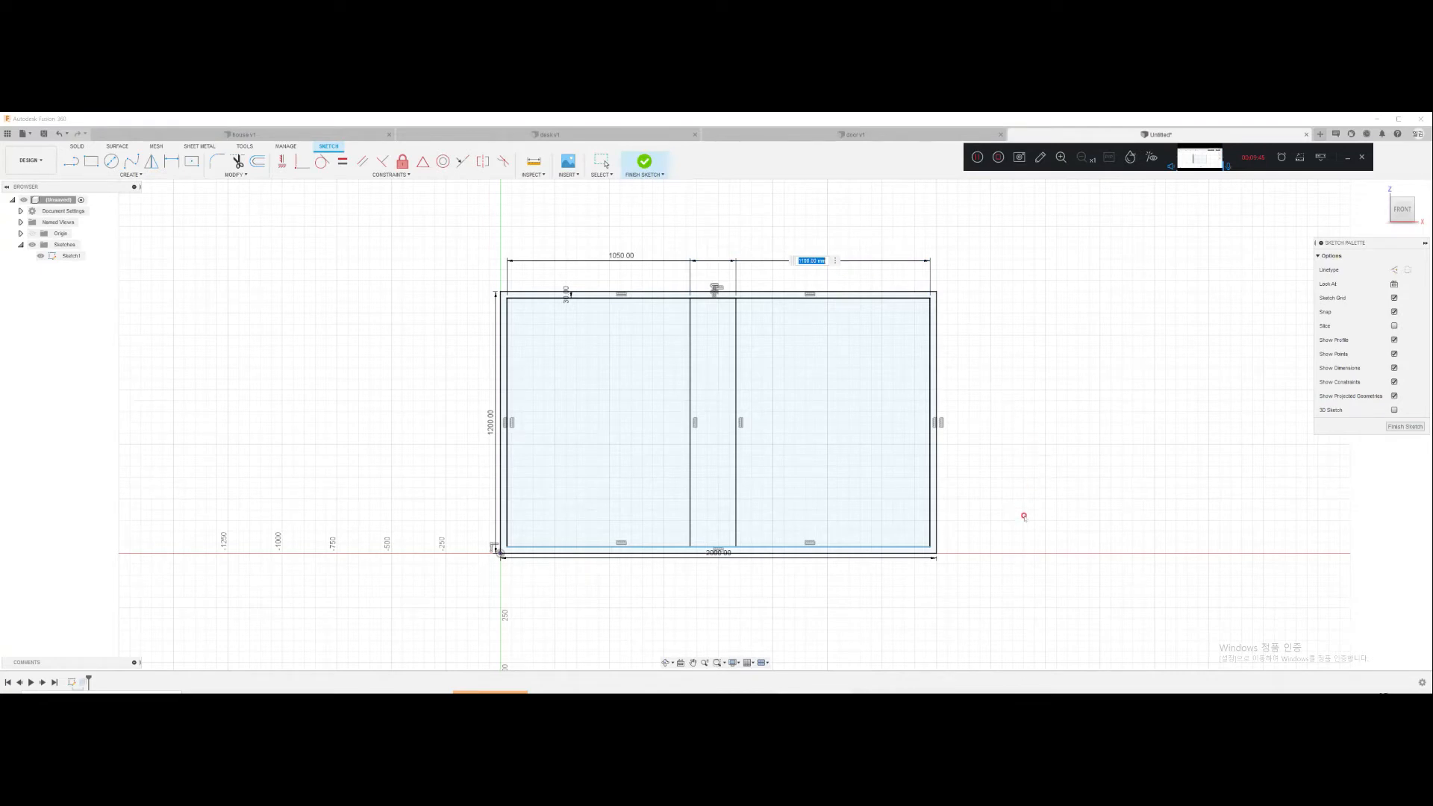
{"action": "type", "text": "1050"}
{"action": "key", "text": "Return"}
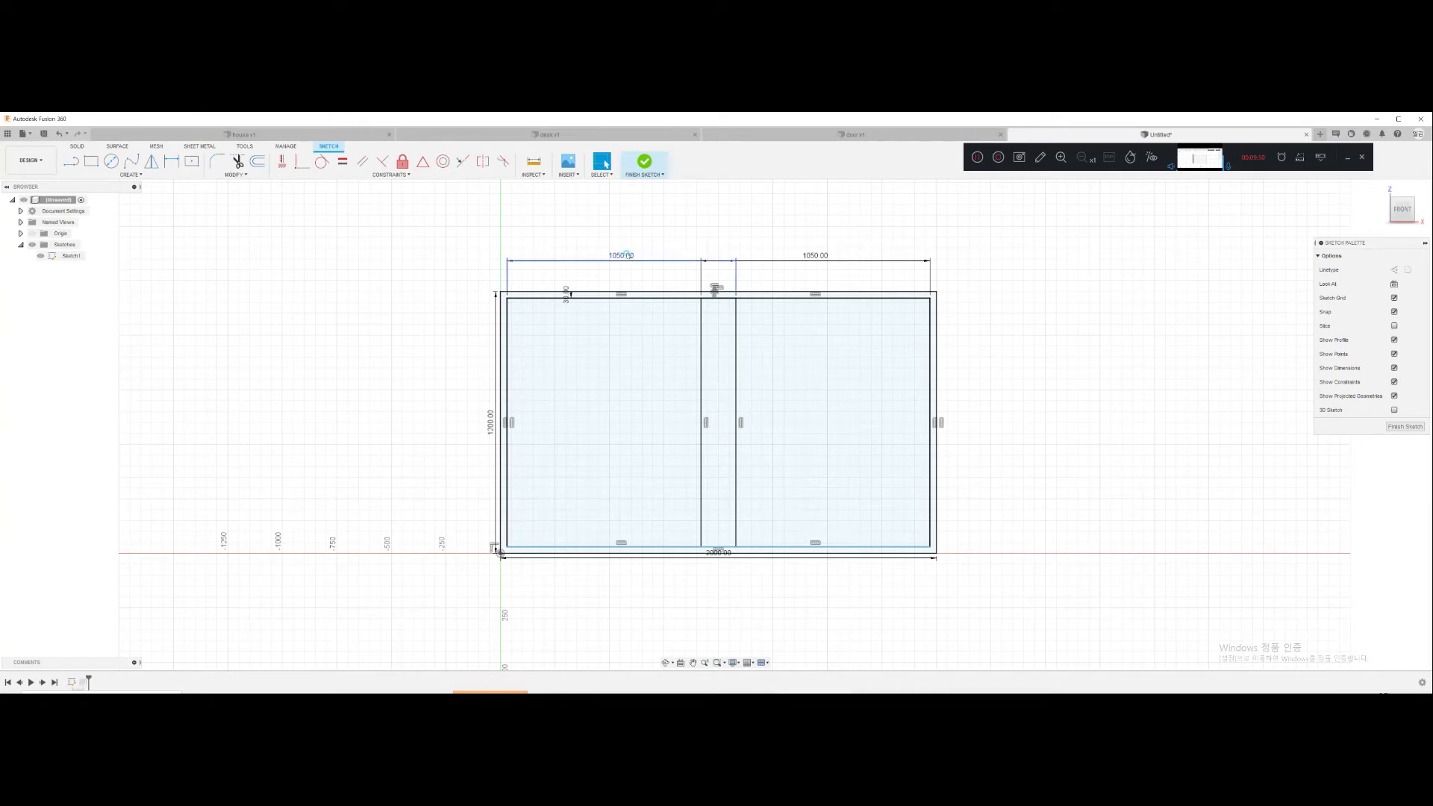
Step: Set the widths of both overlapping window panel rectangles to 1020 mm
{"action": "double_click", "coordinate": [623, 256]}
{"action": "type", "text": "120"}
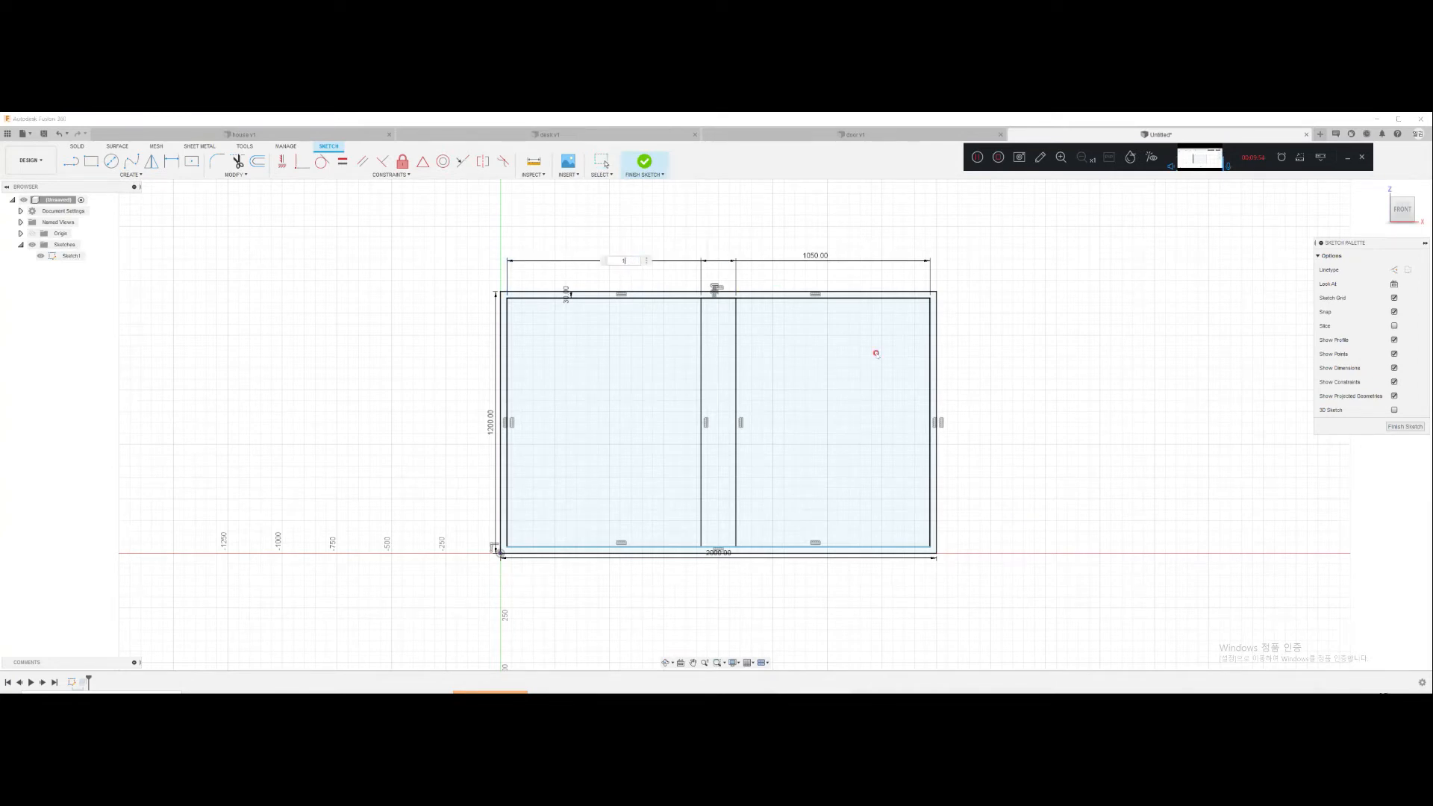
{"action": "key", "text": "Return"}
{"action": "double_click", "coordinate": [815, 251]}
{"action": "type", "text": "1"}
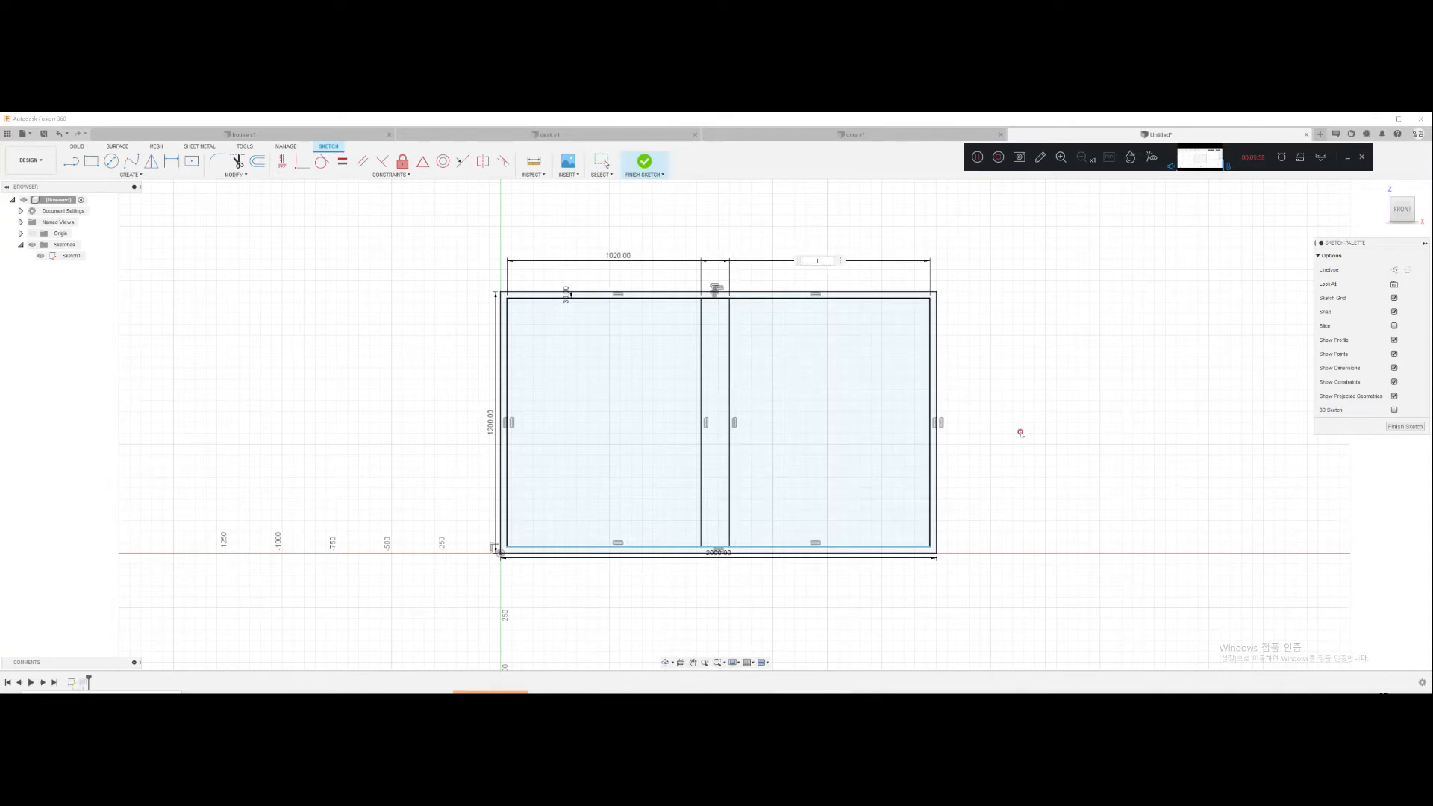
{"action": "type", "text": "020"}
{"action": "key", "text": "Return"}
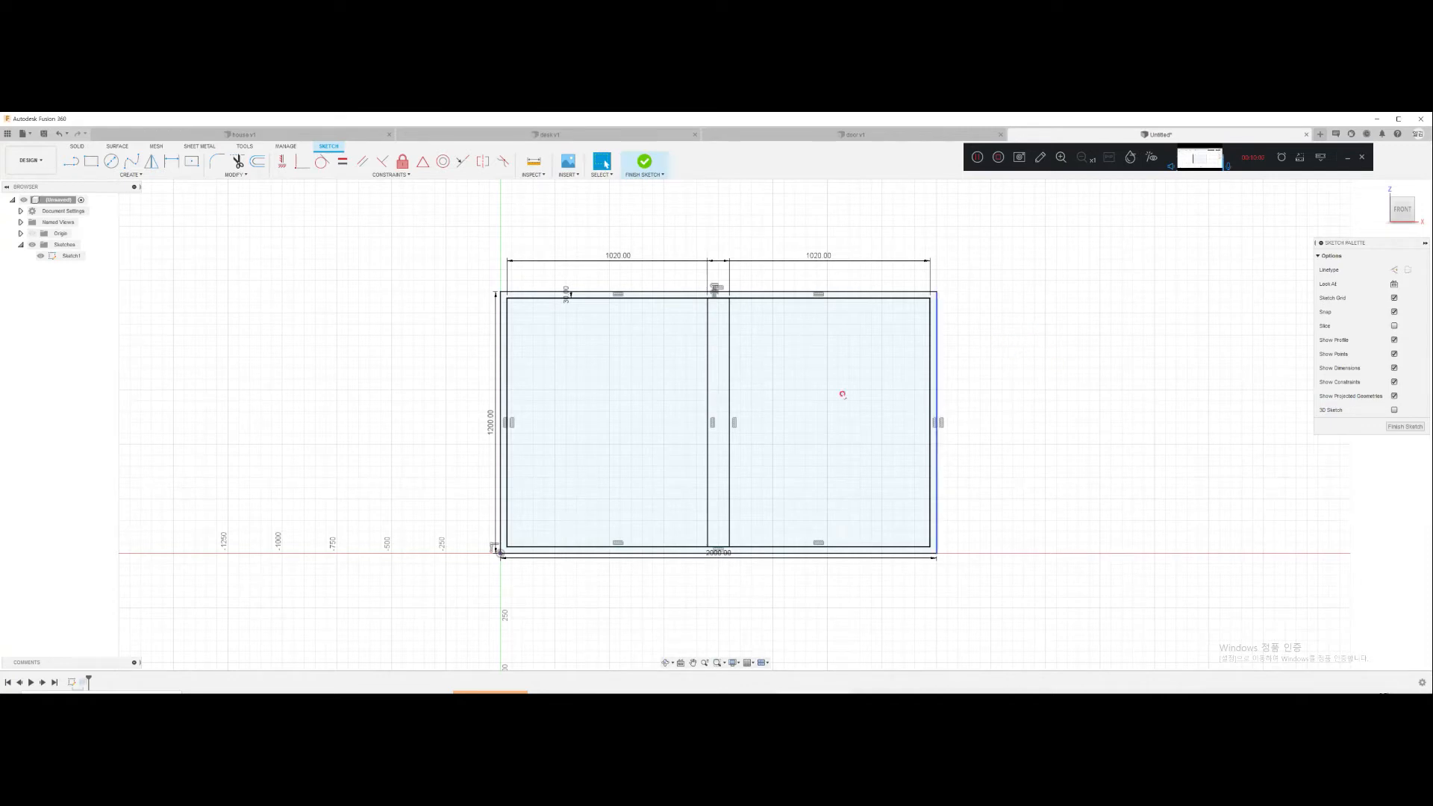
Step: Extrude the outer window frame profile 200 mm
{"action": "left_click", "coordinate": [656, 409]}
{"action": "key", "text": "e"}
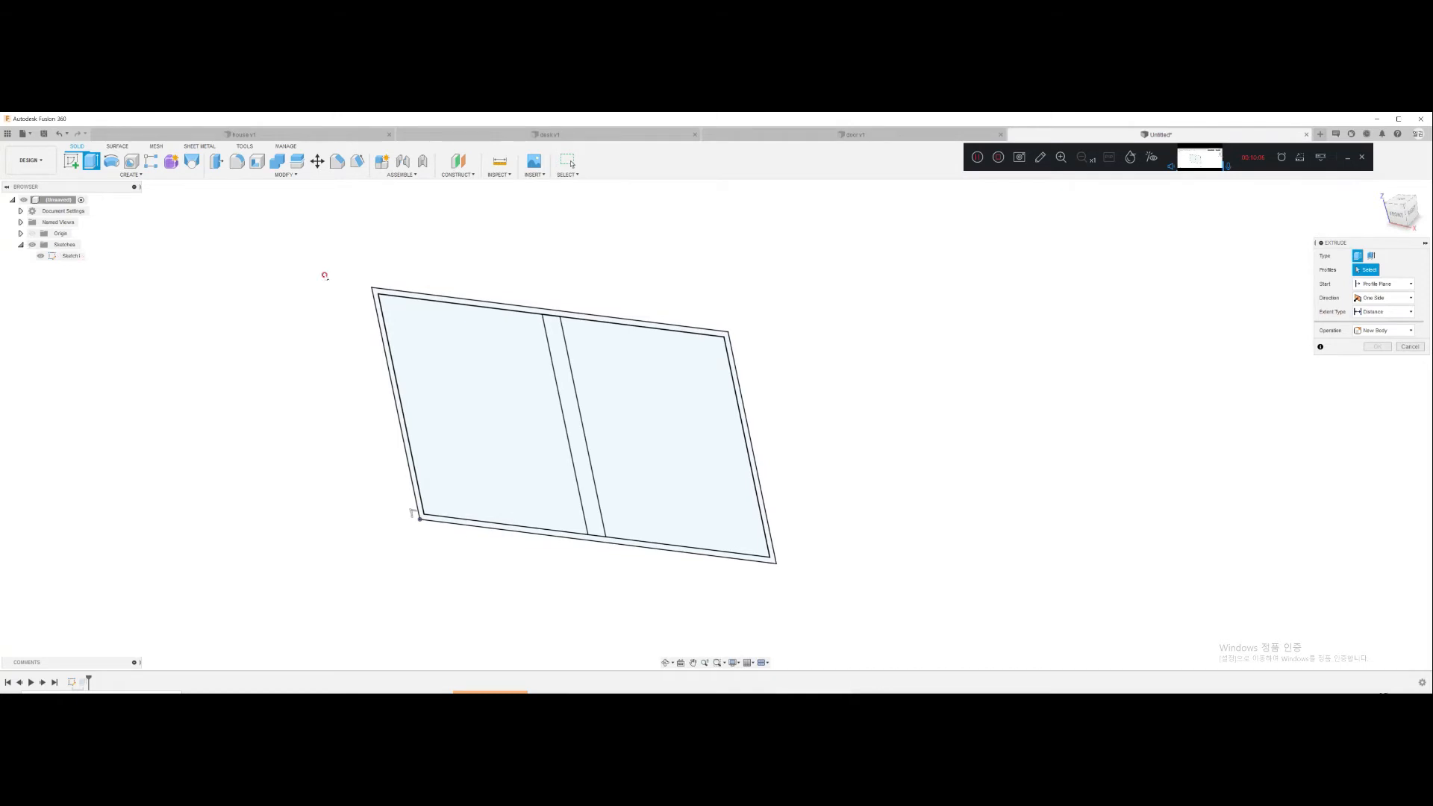
{"action": "left_click", "coordinate": [472, 302]}
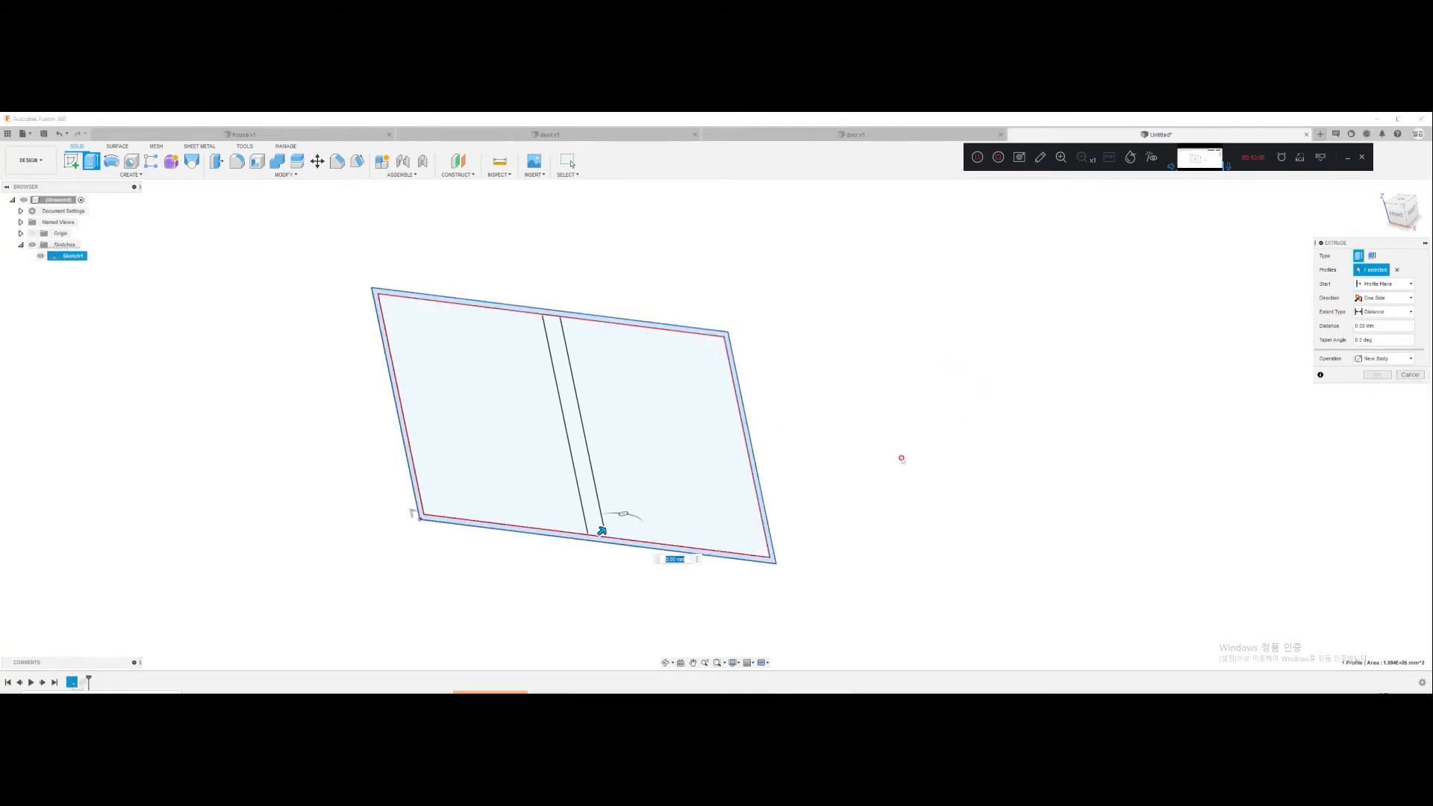
{"action": "type", "text": "200"}
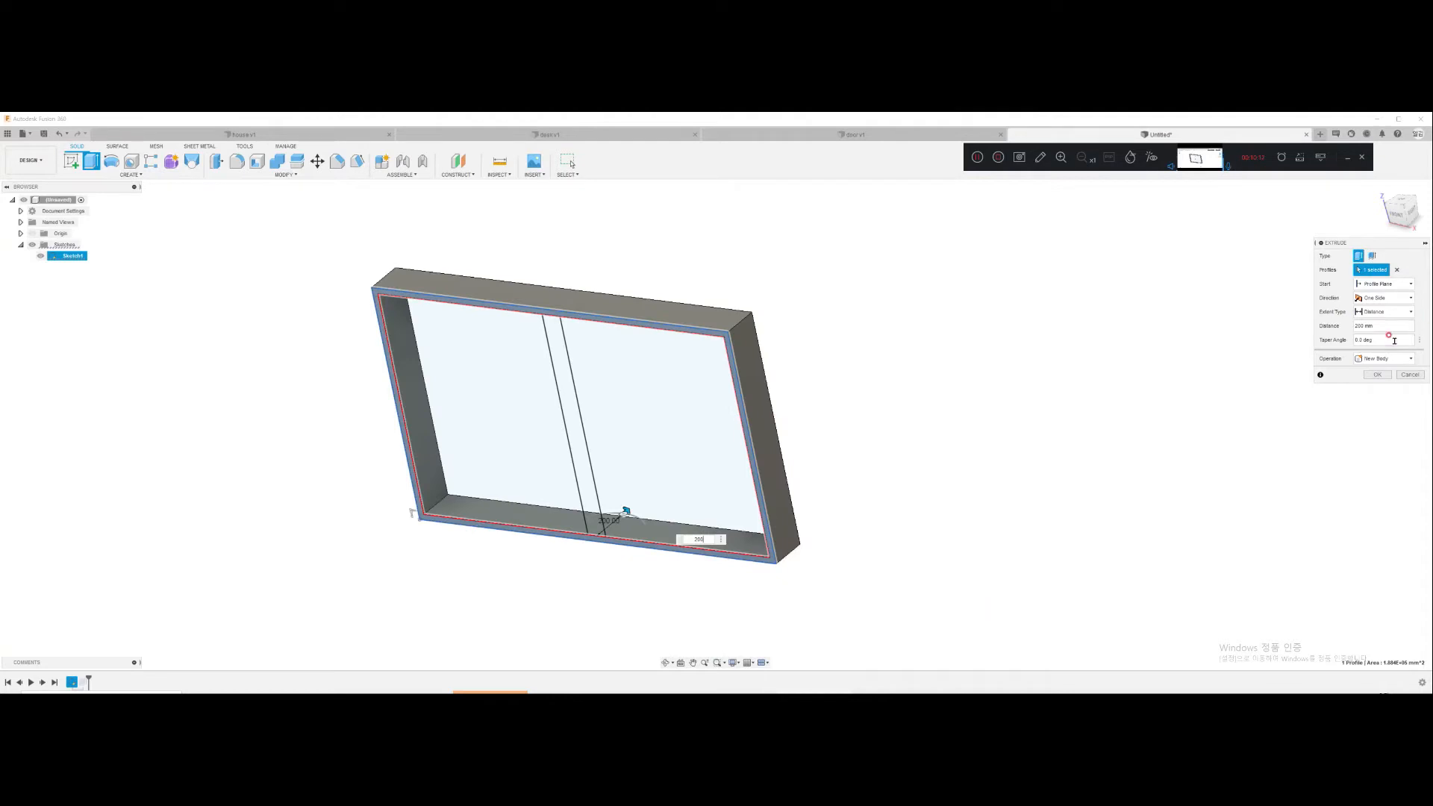
{"action": "left_click", "coordinate": [1377, 375]}
{"action": "middle_click_drag", "start_coordinate": [580, 391], "coordinate": [585, 378], "text": "shift"}
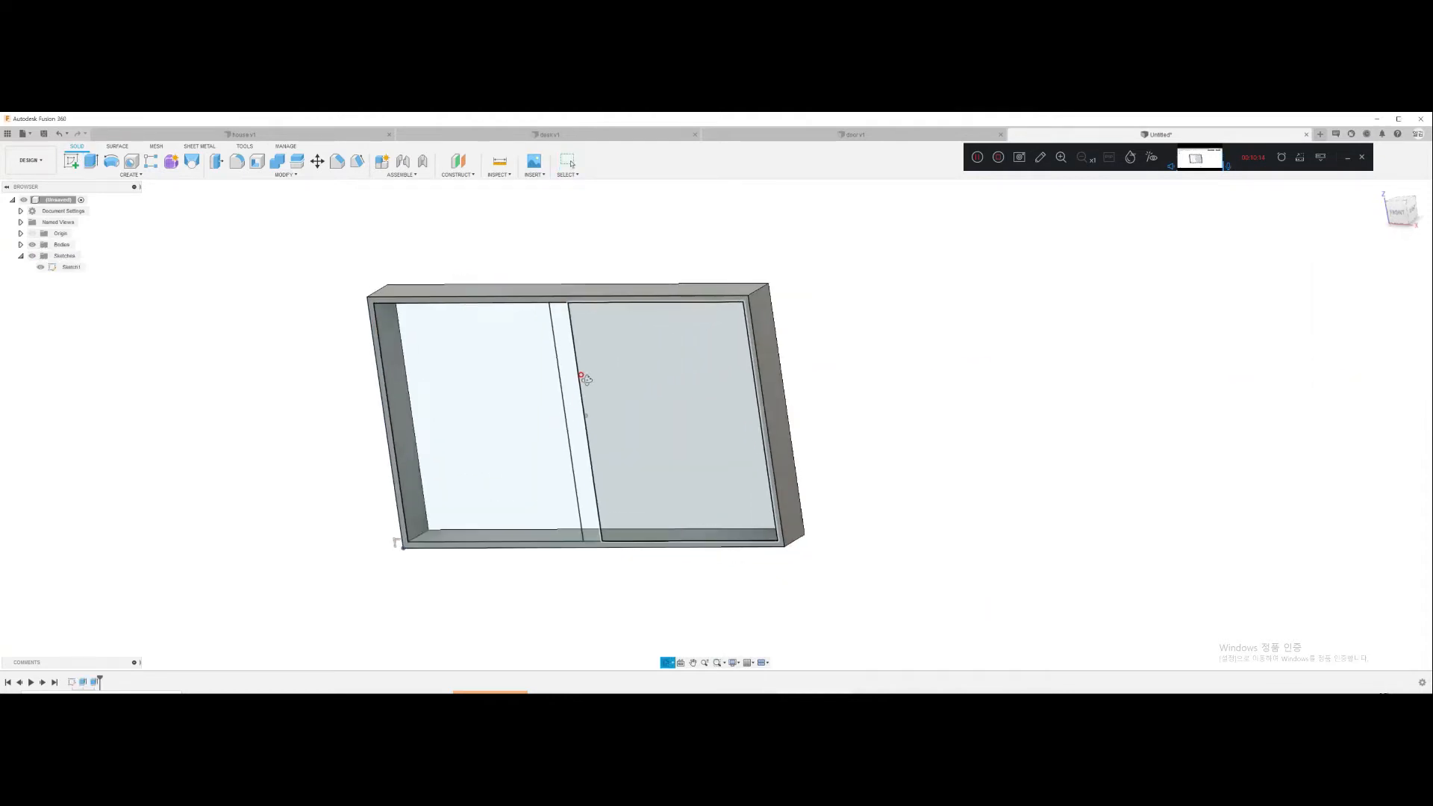
Step: Extrude the left panel profile together with the centre overlap strip 50 mm as a new body
{"action": "left_click", "coordinate": [553, 364]}
{"action": "key", "text": "e"}
{"action": "left_click", "coordinate": [572, 391]}
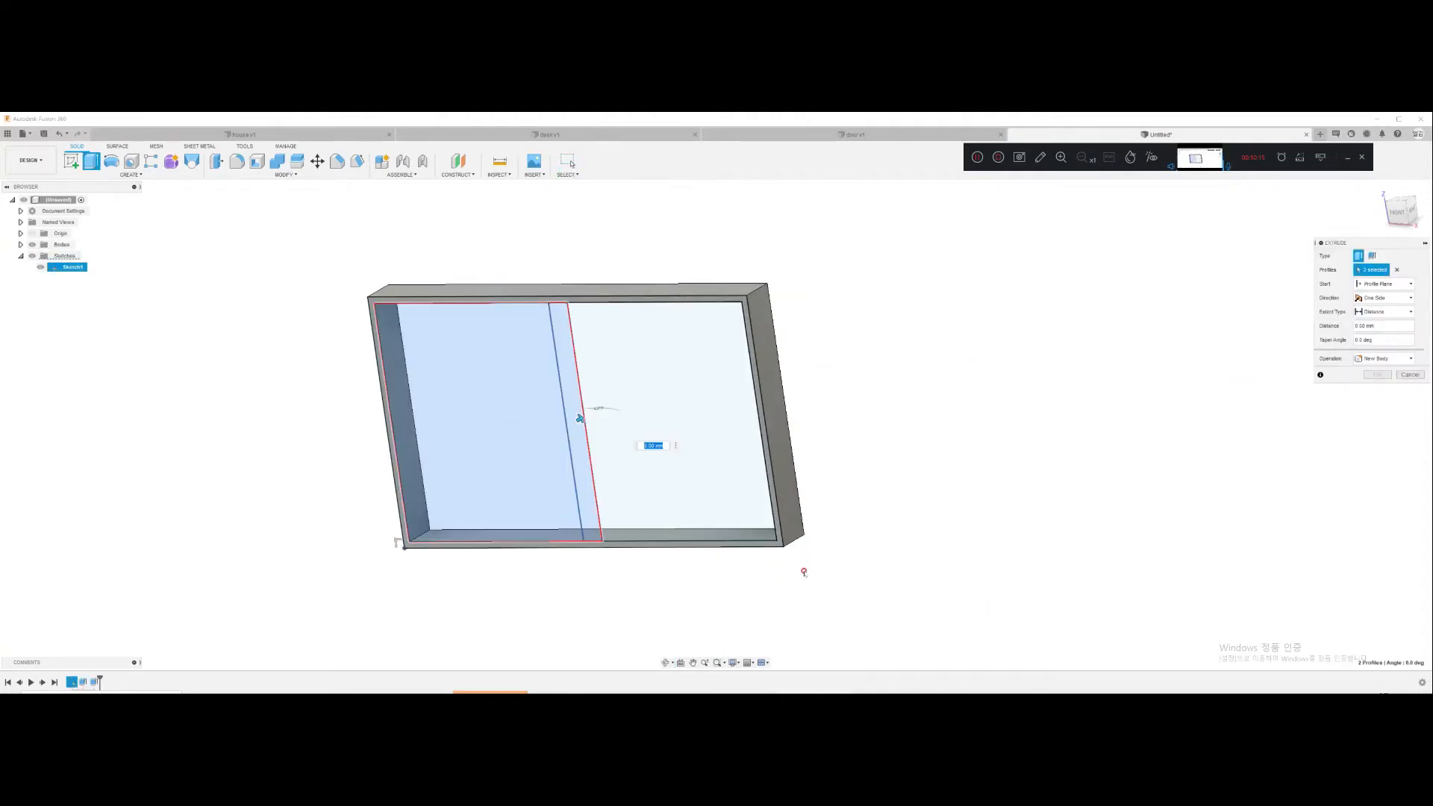
{"action": "type", "text": "50"}
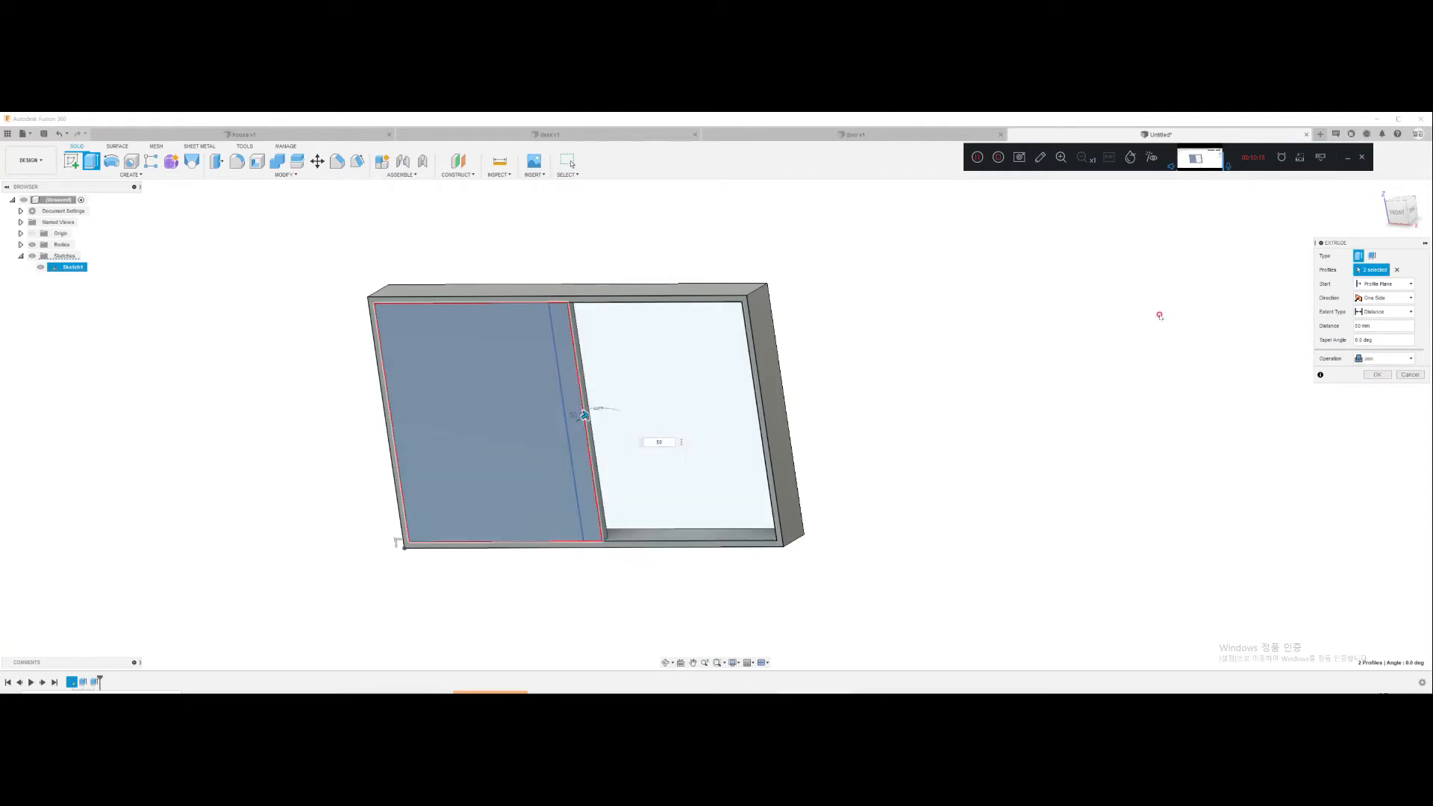
{"action": "left_click", "coordinate": [1389, 358]}
{"action": "left_click", "coordinate": [1379, 403]}
{"action": "left_click", "coordinate": [1379, 374]}
Step: Extrude the right panel profile together with the centre overlap strip 50 mm as a new body
{"action": "left_click", "coordinate": [656, 371]}
{"action": "key", "text": "e"}
{"action": "left_click", "coordinate": [579, 383]}
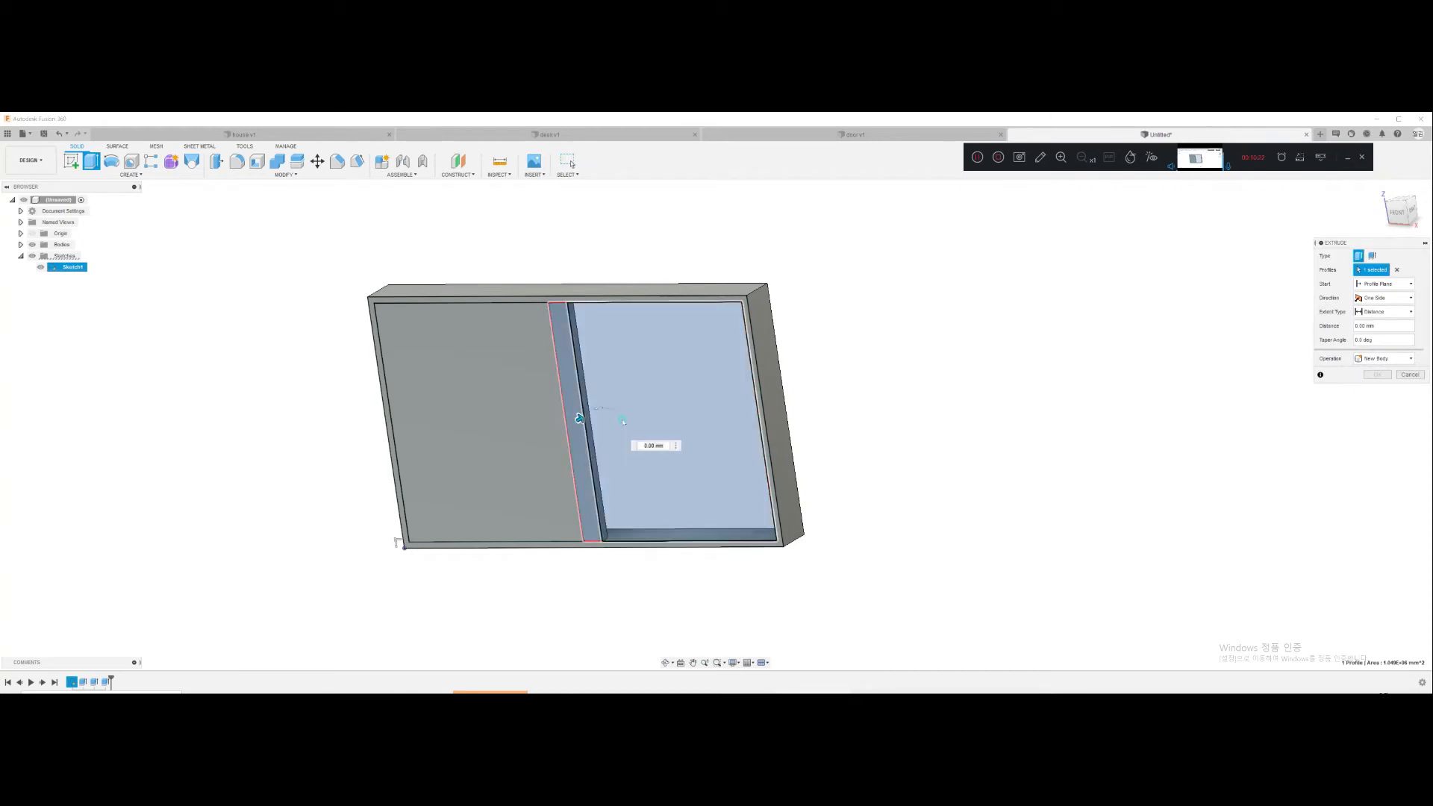
{"action": "type", "text": "50"}
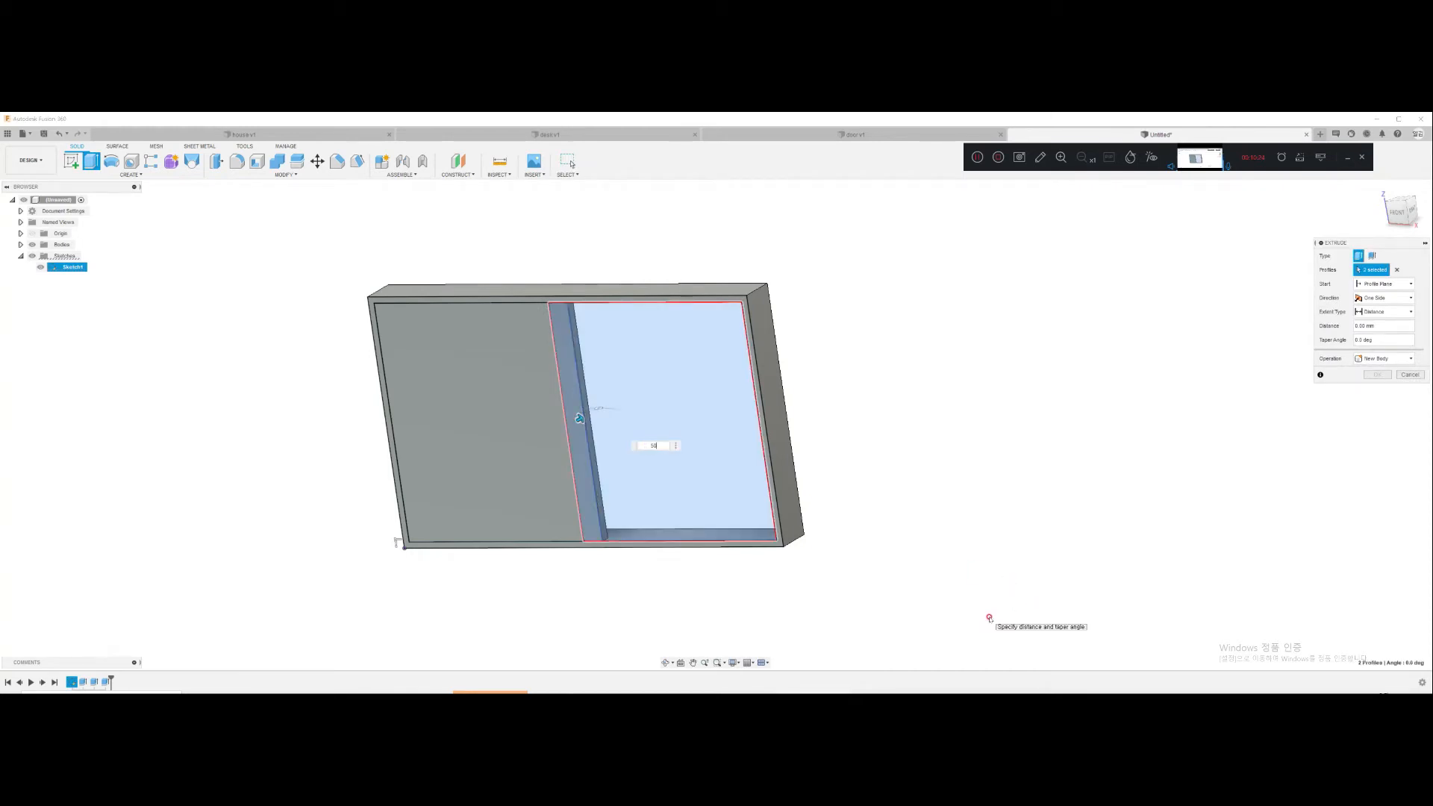
{"action": "left_click", "coordinate": [1384, 359]}
{"action": "left_click", "coordinate": [1381, 401]}
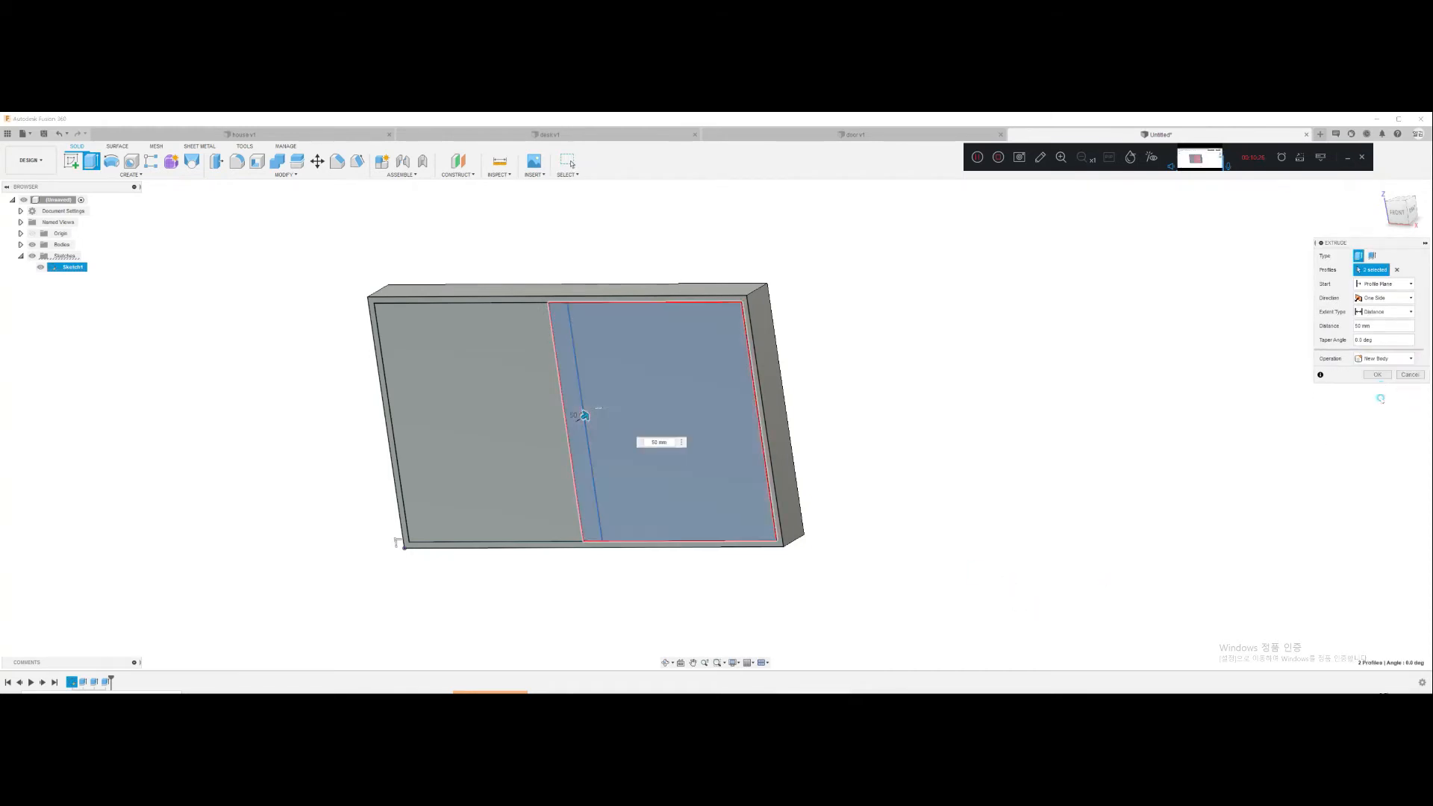
{"action": "left_click", "coordinate": [1377, 388]}
Step: Move the right window panel body back into the frame's depth, behind the left panel
{"action": "middle_click_drag", "start_coordinate": [806, 457], "coordinate": [817, 471], "text": "shift"}
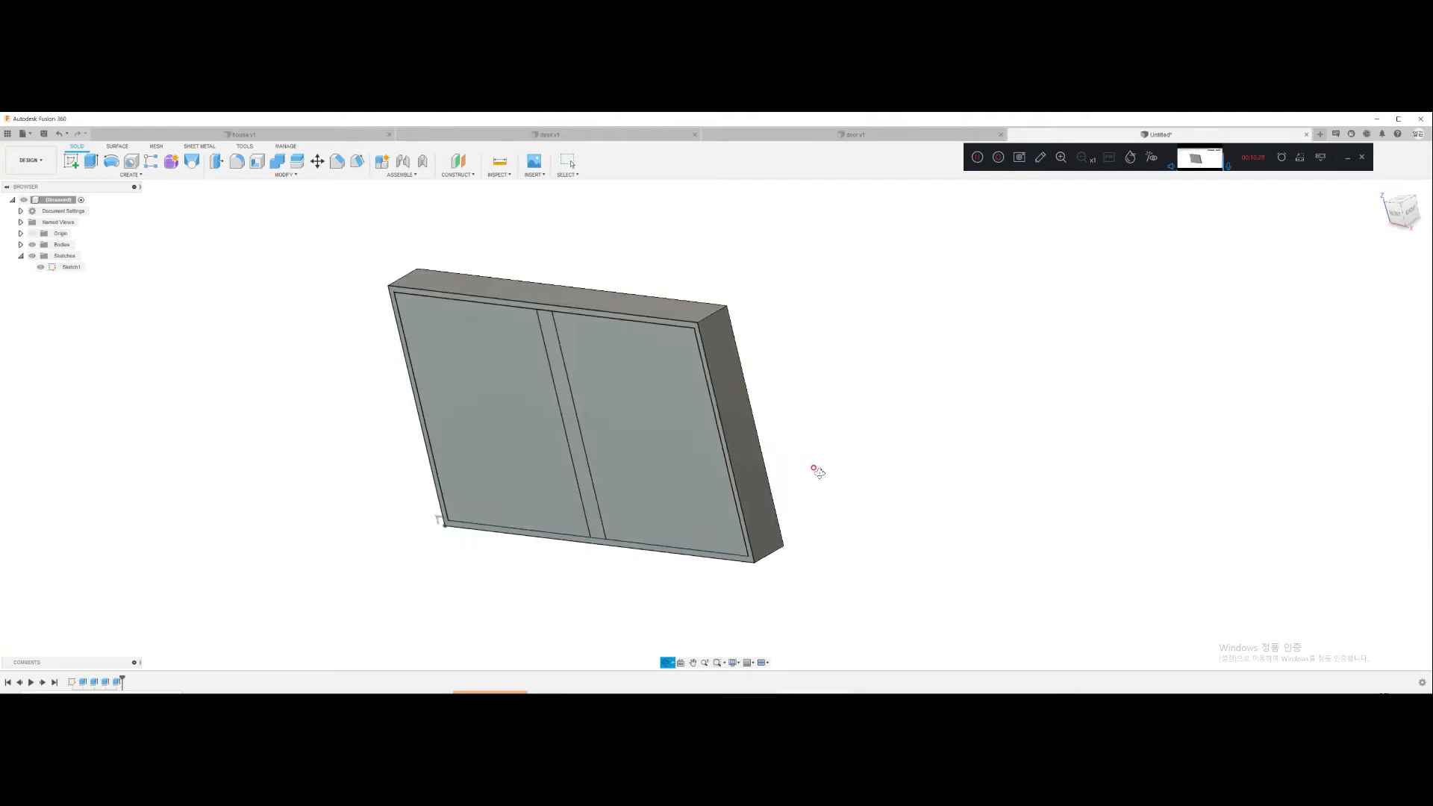
{"action": "key", "text": "m"}
{"action": "left_click", "coordinate": [662, 450]}
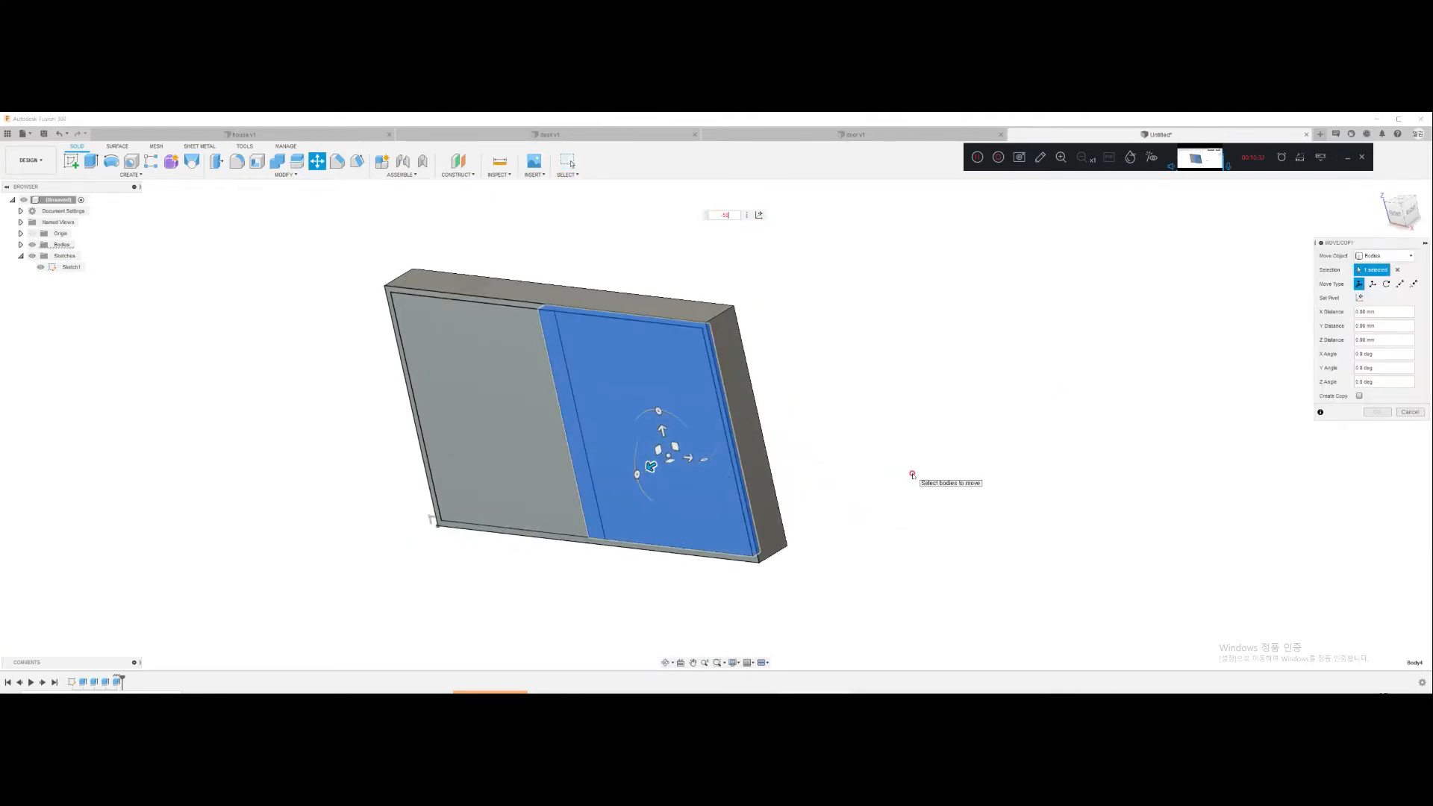
{"action": "key", "text": "Escape"}
{"action": "middle_click_drag", "start_coordinate": [682, 425], "coordinate": [716, 435], "text": "shift"}
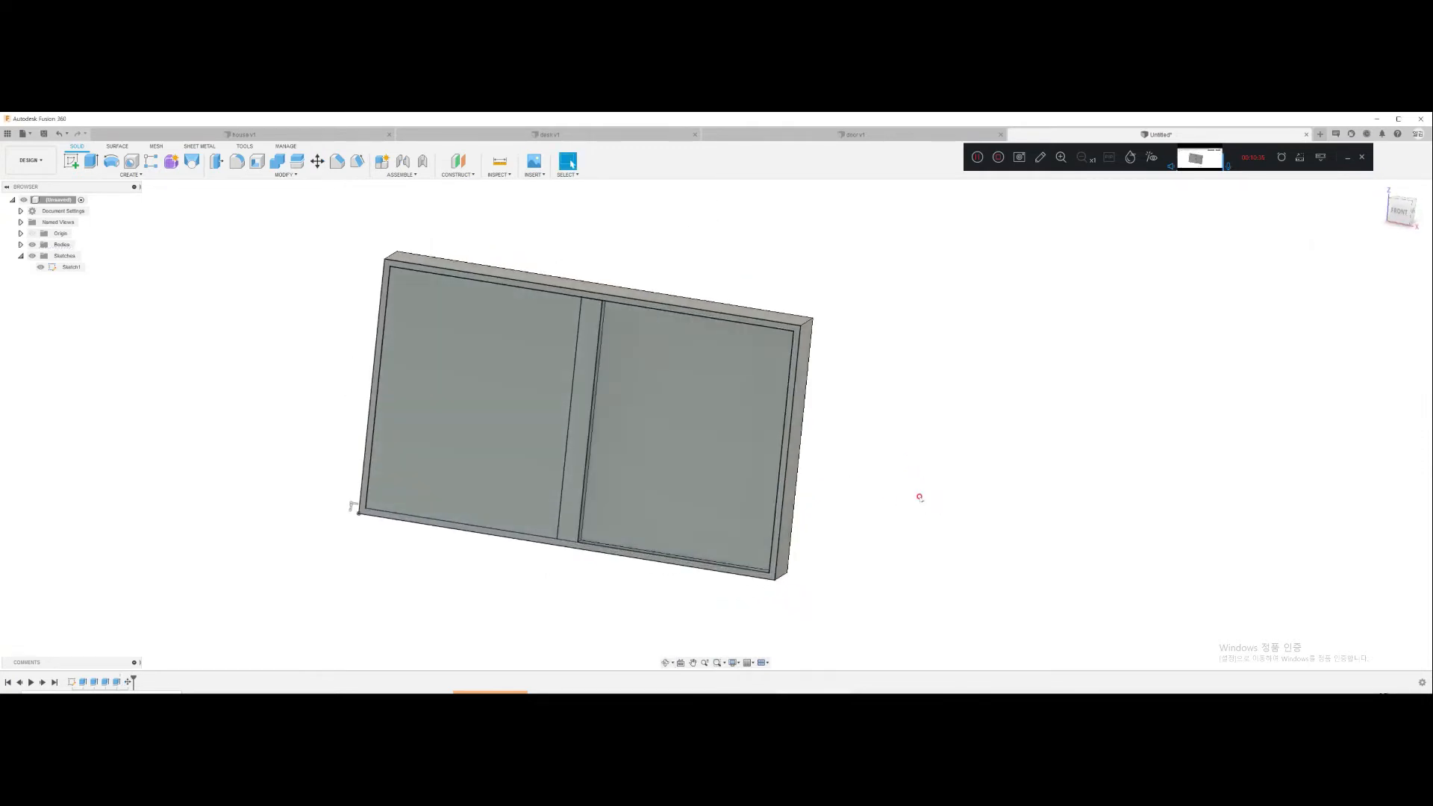
Step: Move both window panel bodies together deeper into the frame and hide the window sketch
{"action": "middle_click_drag", "start_coordinate": [936, 502], "coordinate": [921, 480]}
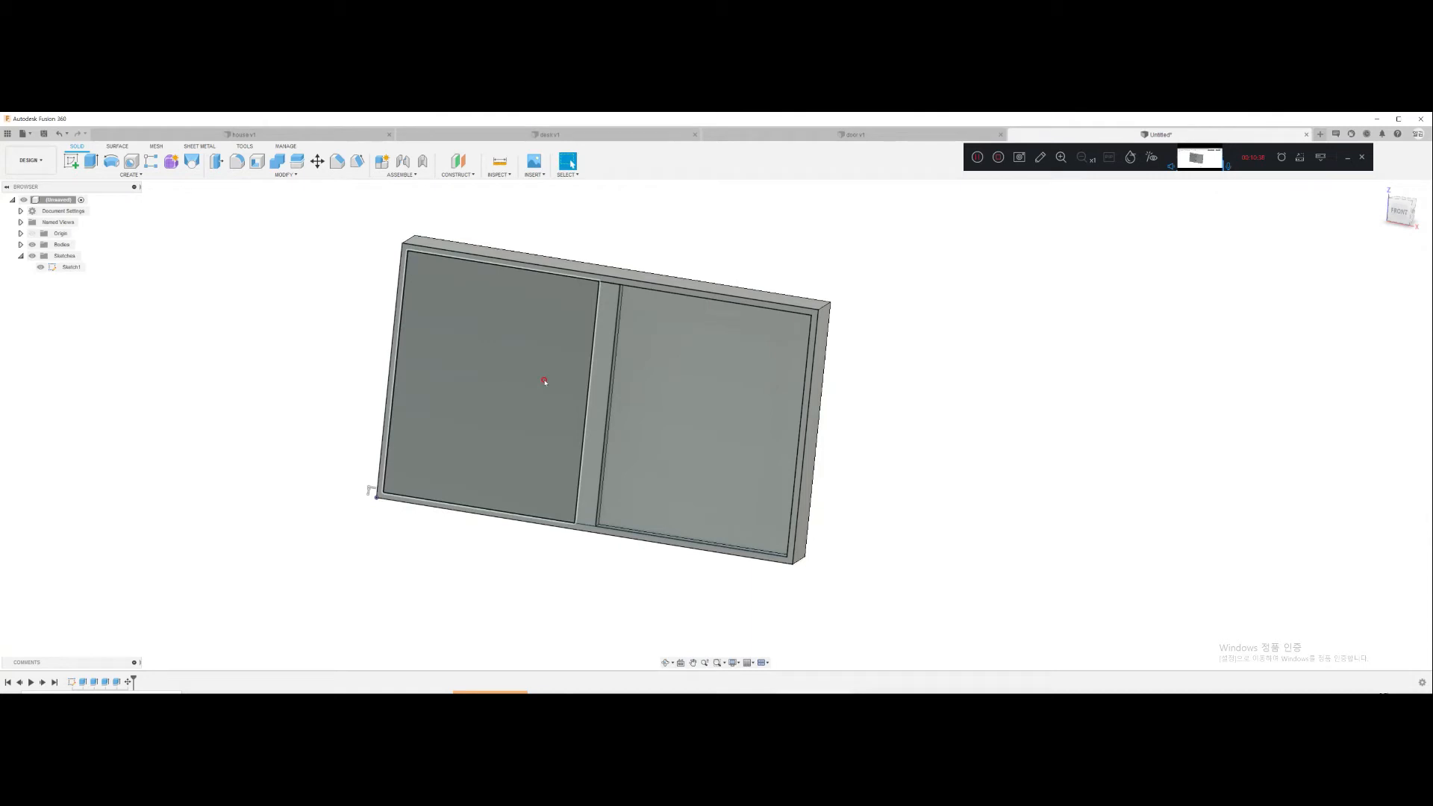
{"action": "left_click", "coordinate": [508, 404]}
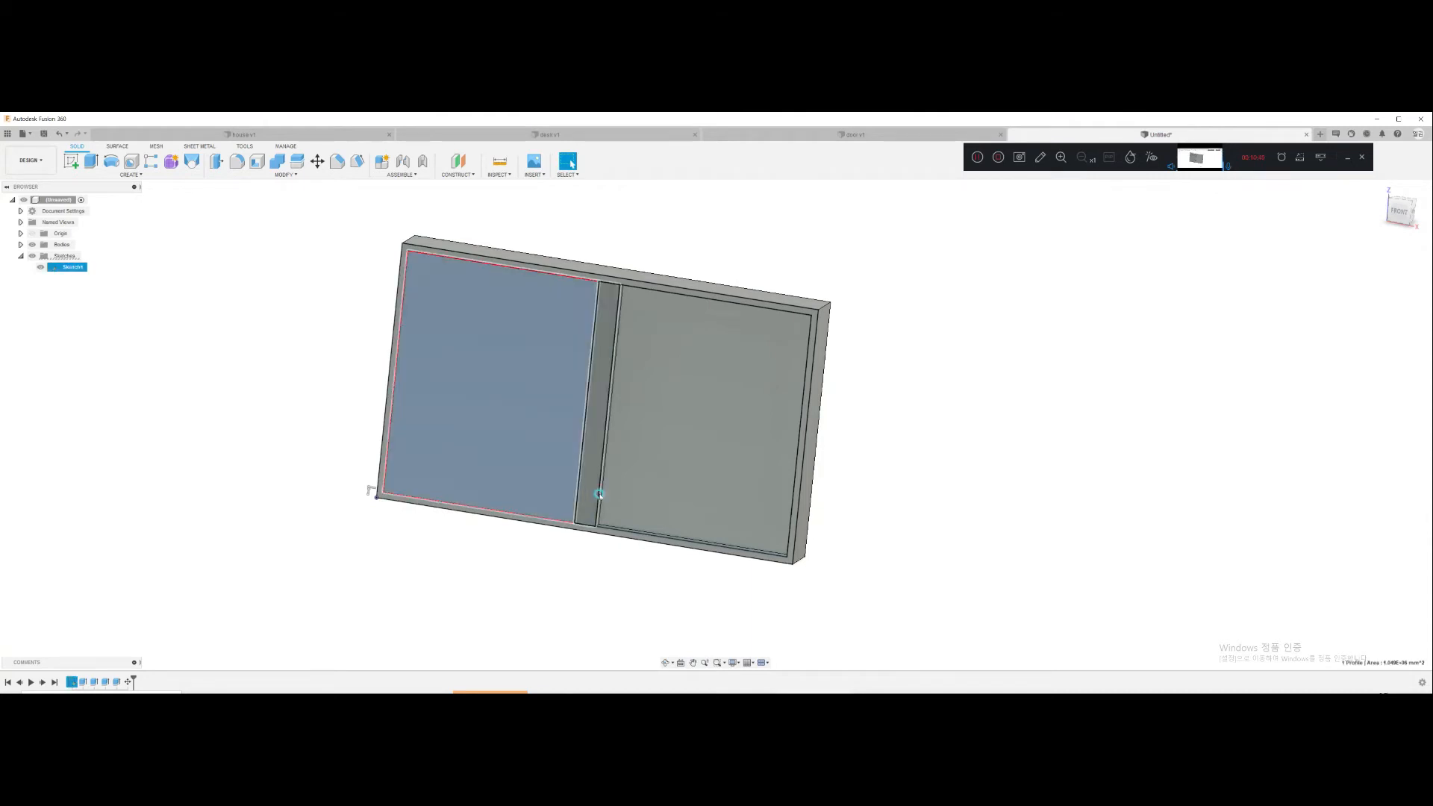
{"action": "key", "text": "m"}
{"action": "left_click", "coordinate": [721, 435]}
{"action": "left_click", "coordinate": [515, 387]}
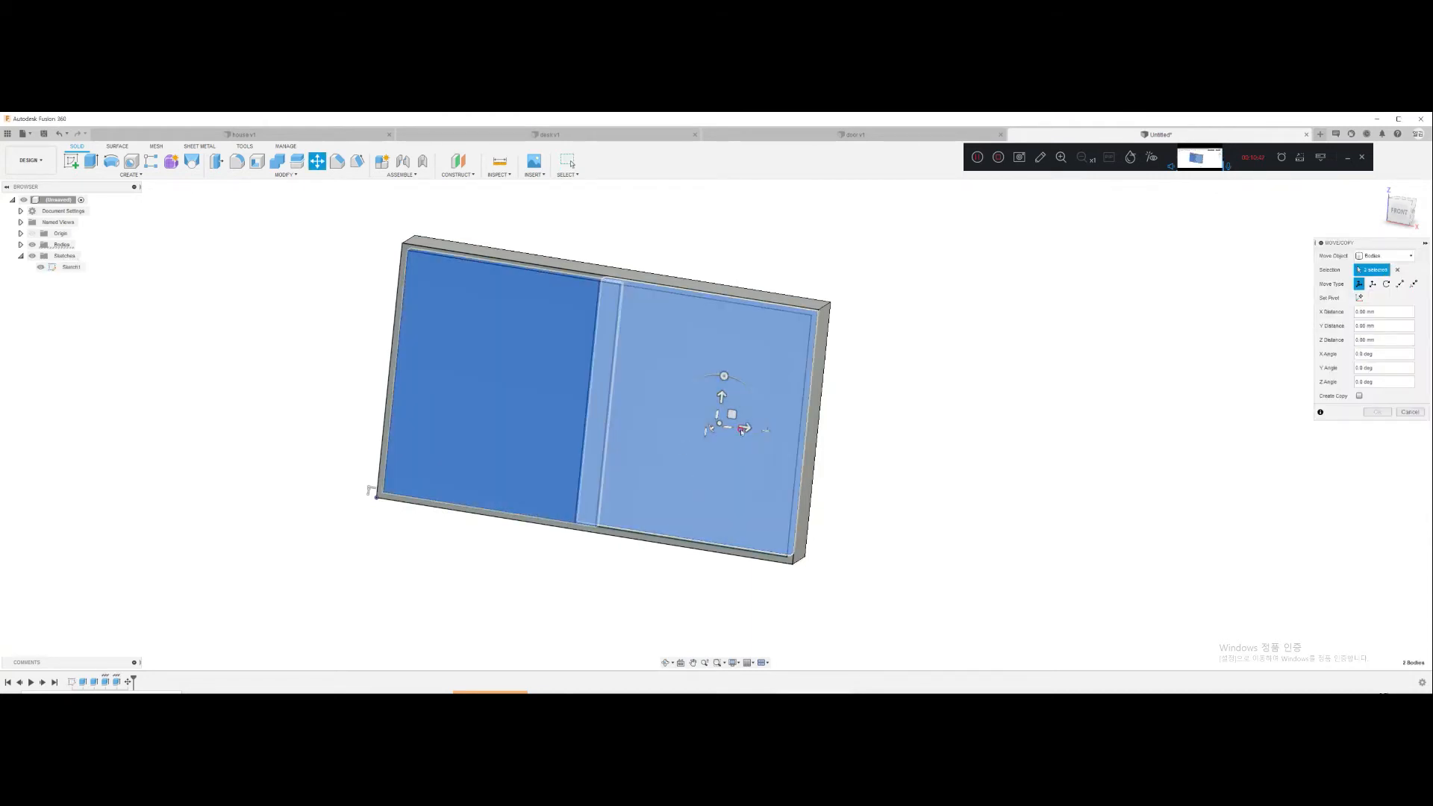
{"action": "middle_click_drag", "start_coordinate": [682, 470], "coordinate": [827, 543], "text": "shift"}
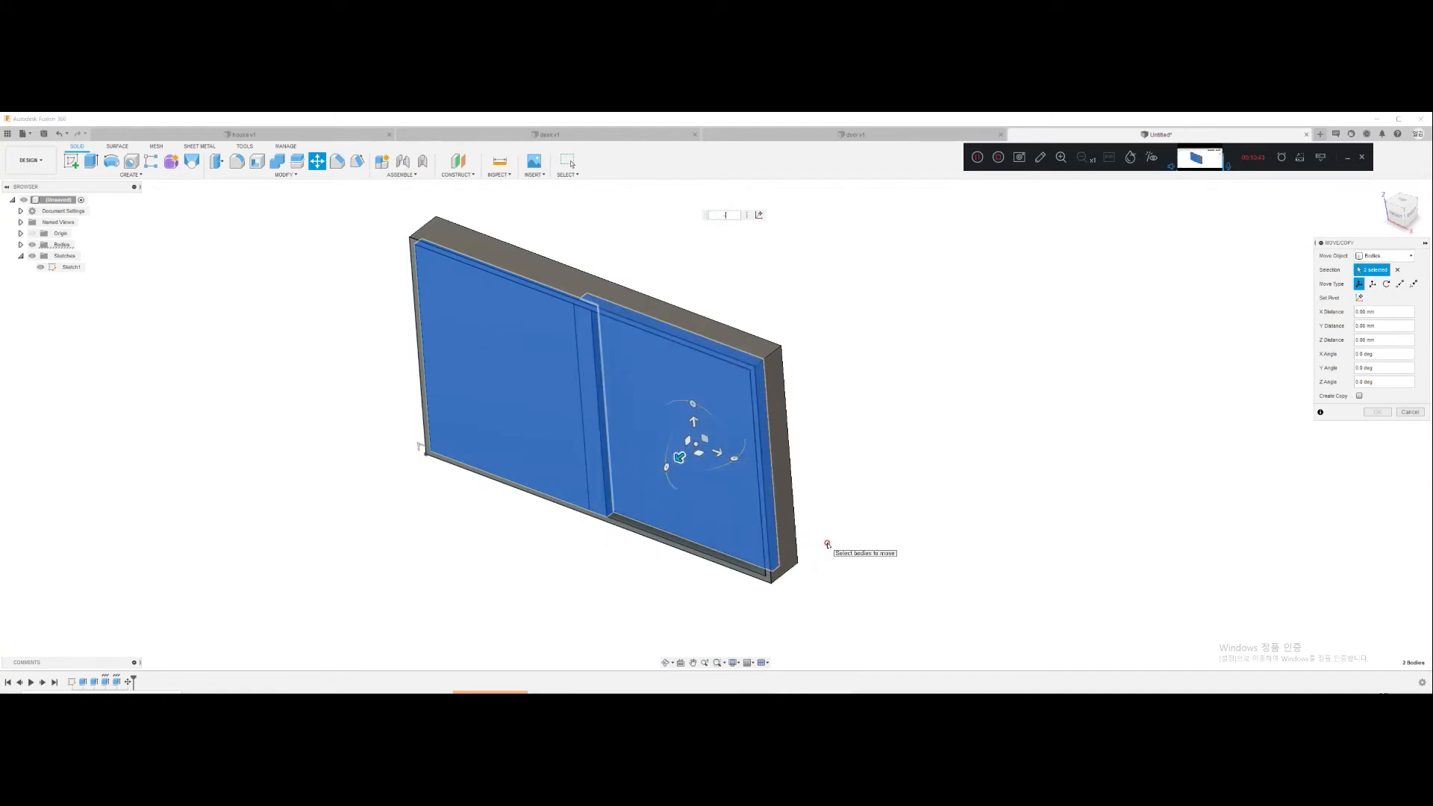
{"action": "key", "text": "Escape"}
{"action": "left_click", "coordinate": [40, 266]}
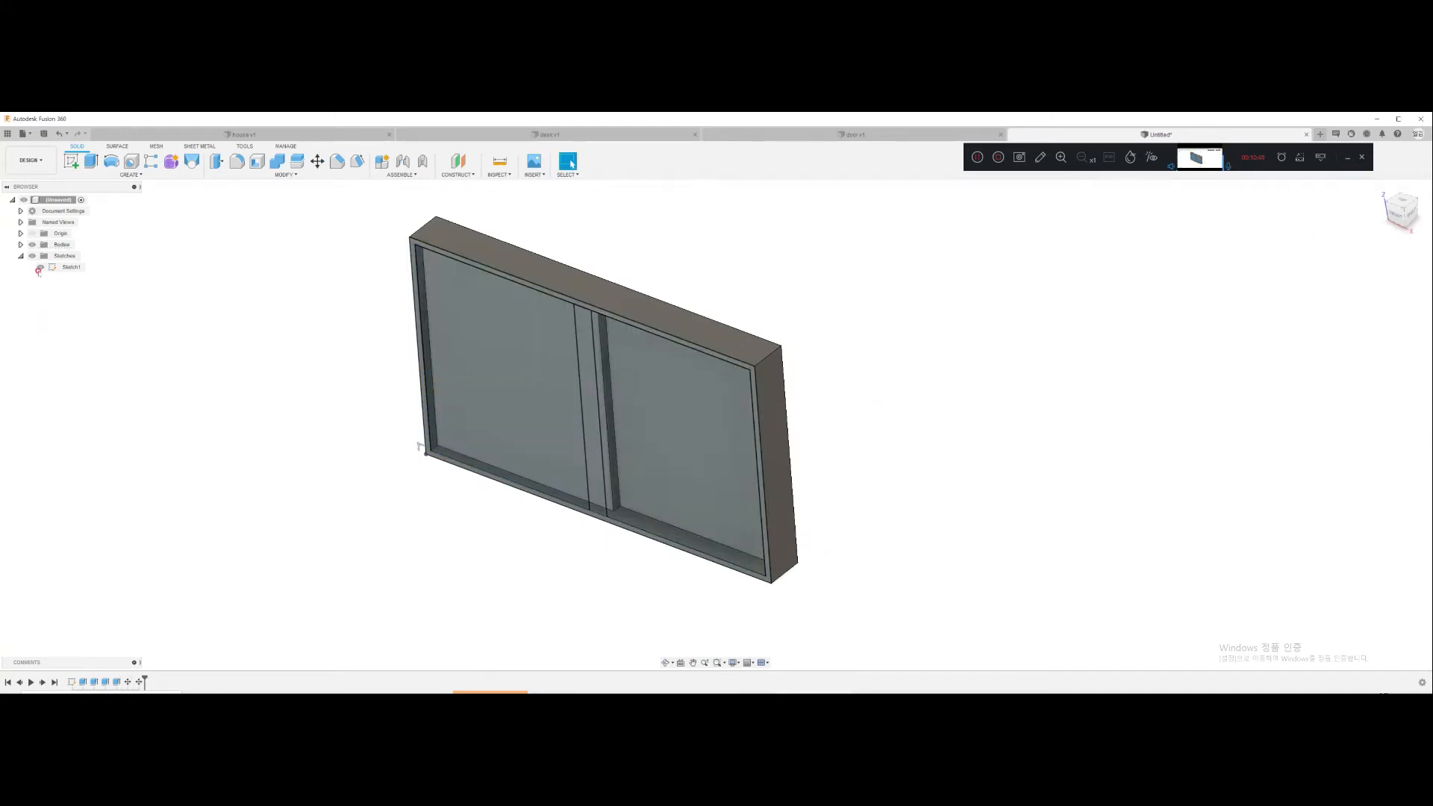
{"action": "middle_click_drag", "start_coordinate": [243, 293], "coordinate": [831, 513], "text": "shift"}
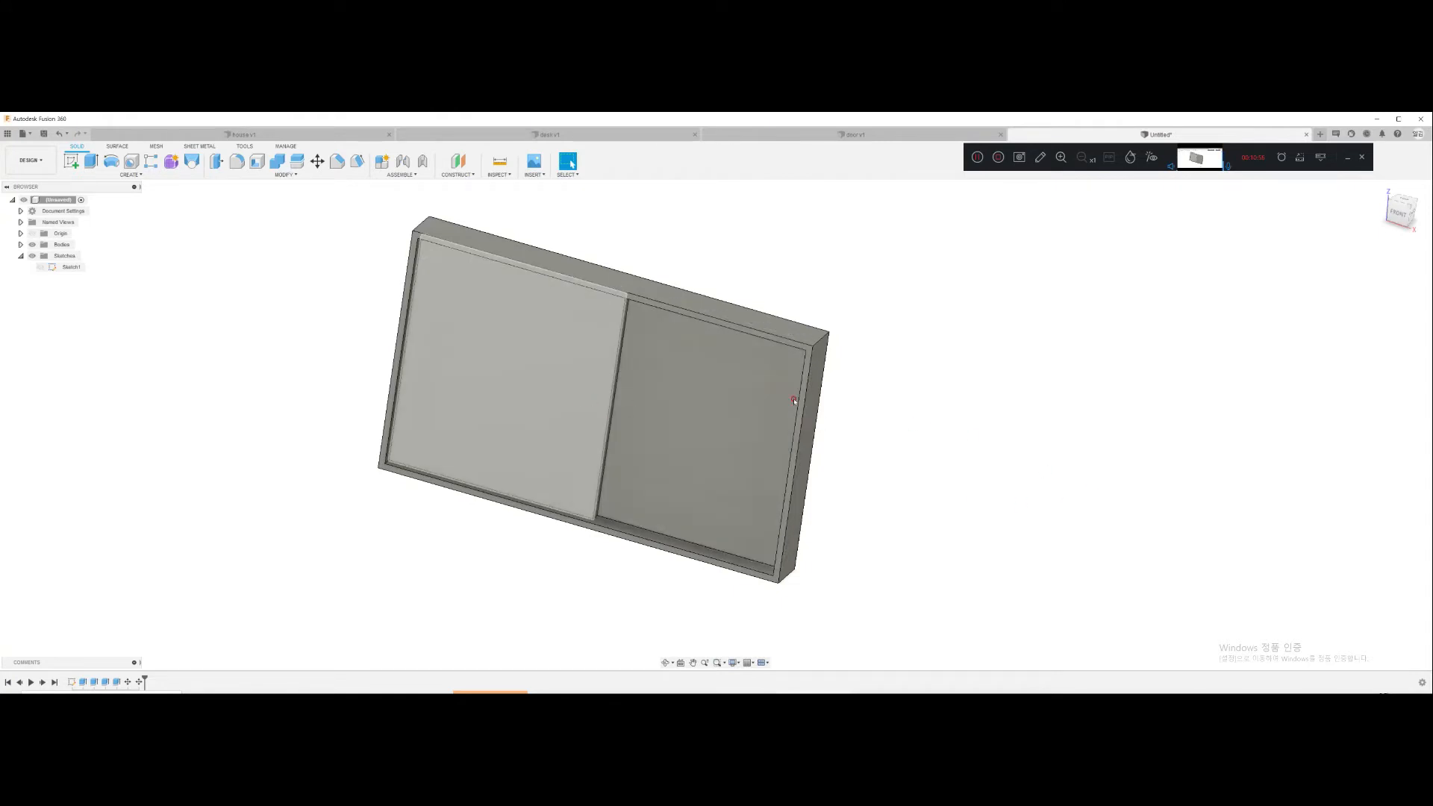
Step: Apply the Glass - Light Color (Blue) appearance to both sliding window panels
{"action": "key", "text": "a"}
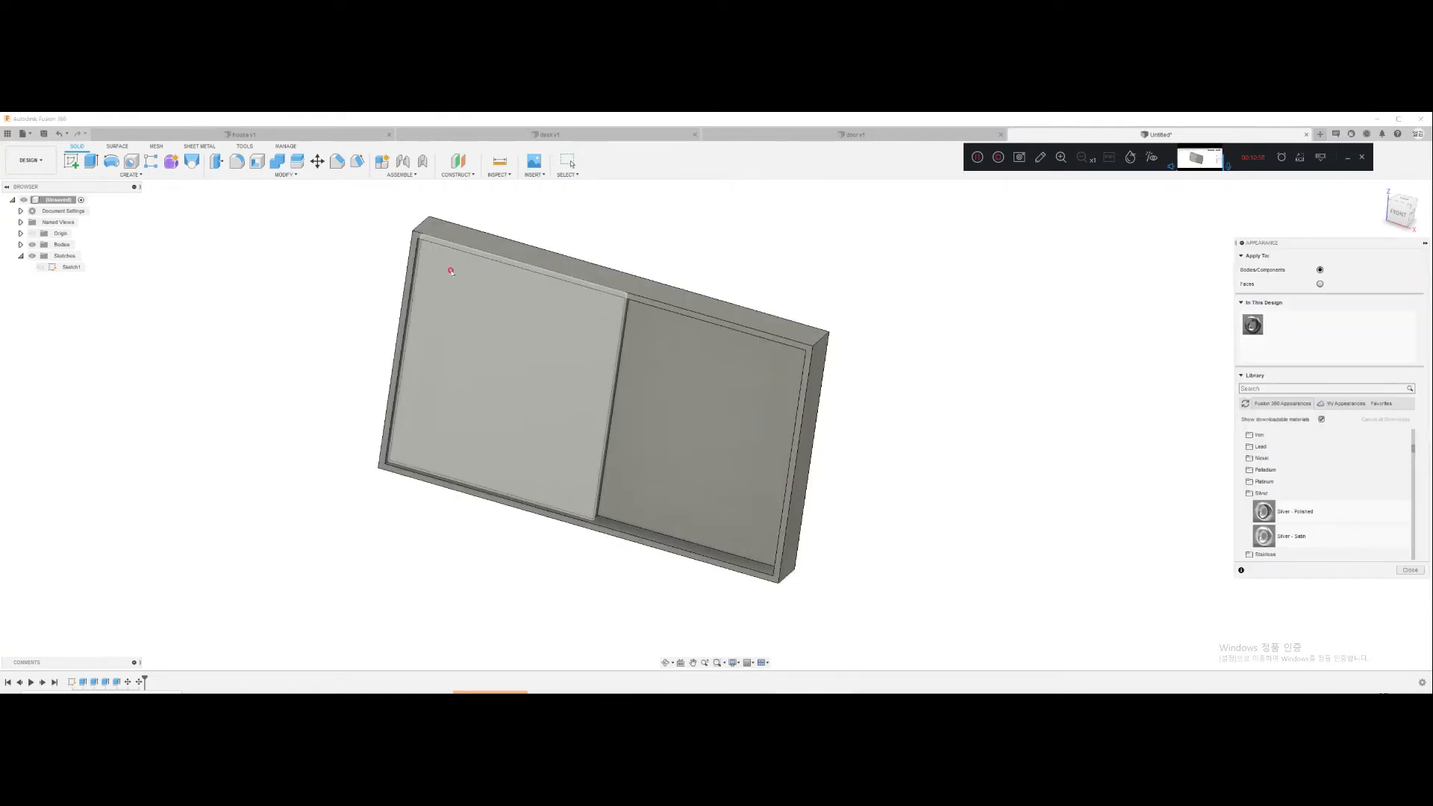
{"action": "scroll", "coordinate": [1327, 493], "scroll_direction": "up", "scroll_amount": 3}
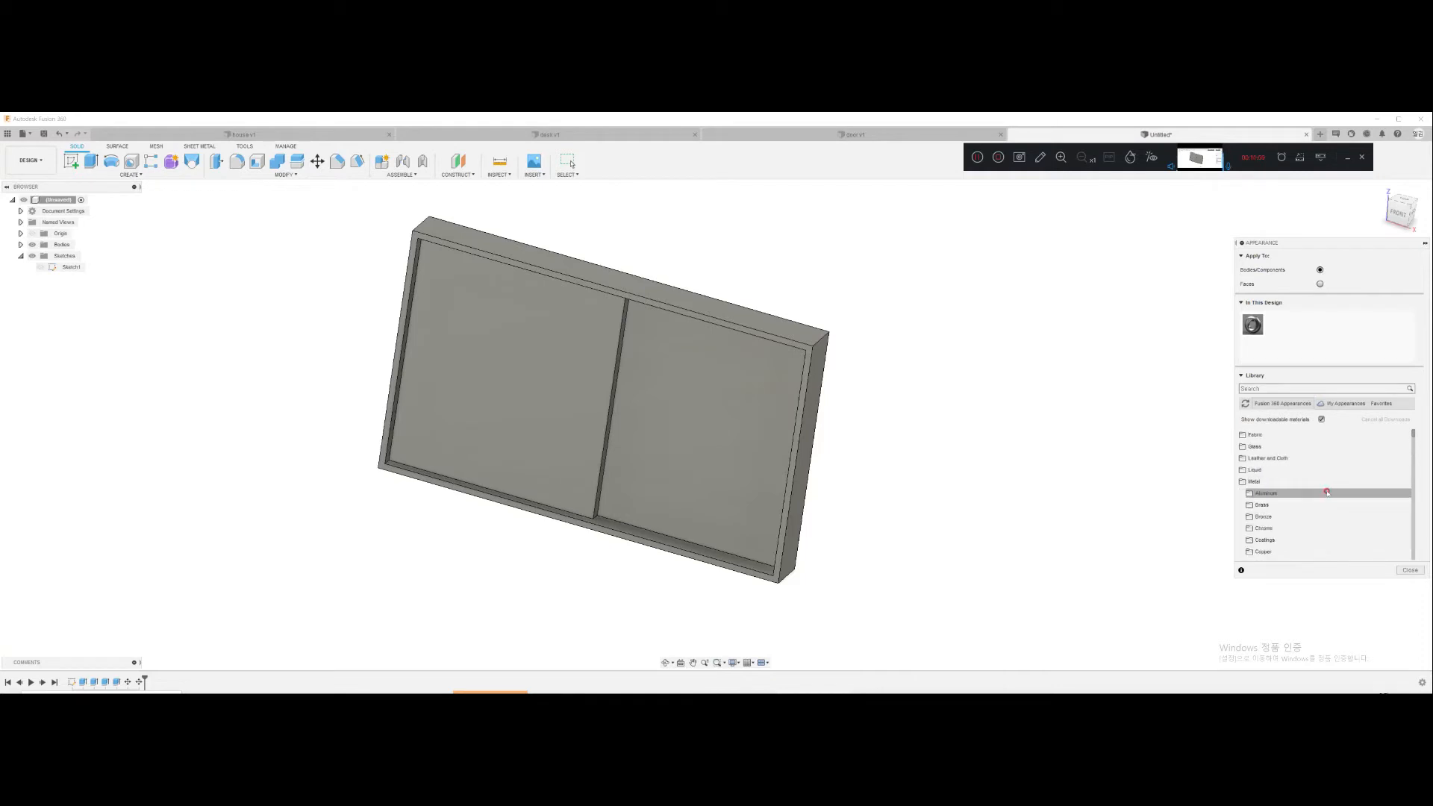
{"action": "left_click", "coordinate": [1254, 446]}
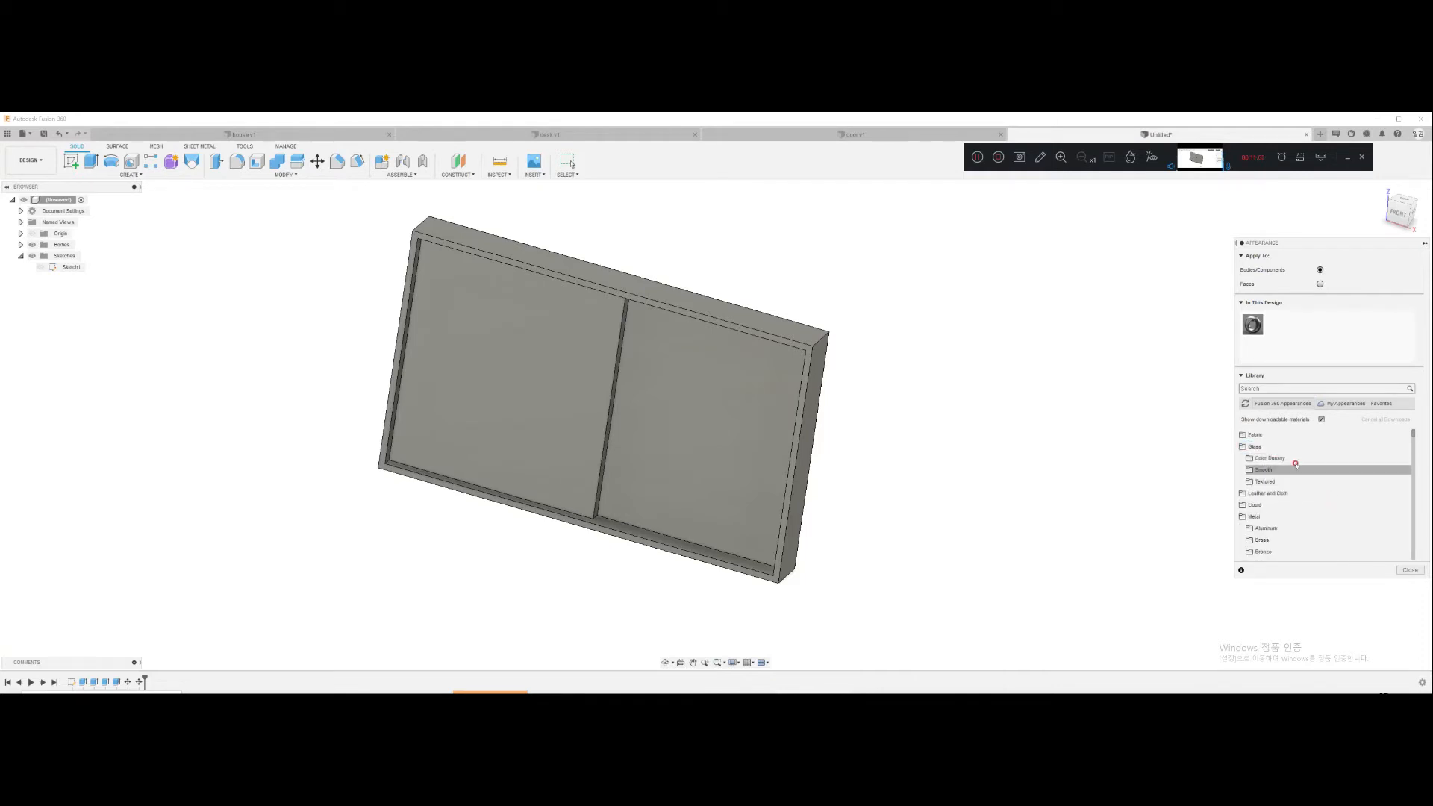
{"action": "left_click", "coordinate": [1249, 460]}
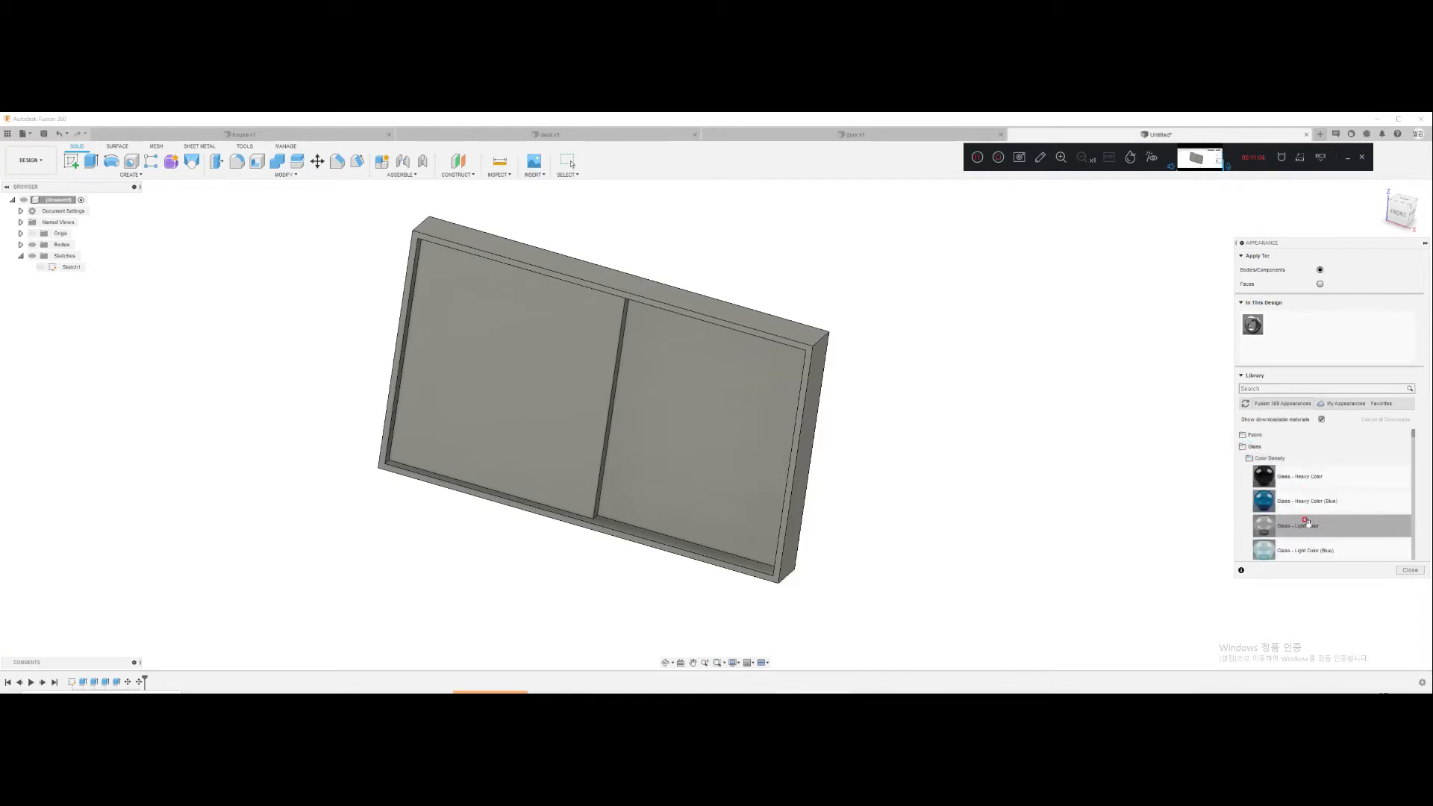
{"action": "left_click_drag", "start_coordinate": [1306, 517], "coordinate": [716, 444]}
{"action": "left_click_drag", "start_coordinate": [1302, 516], "coordinate": [537, 369]}
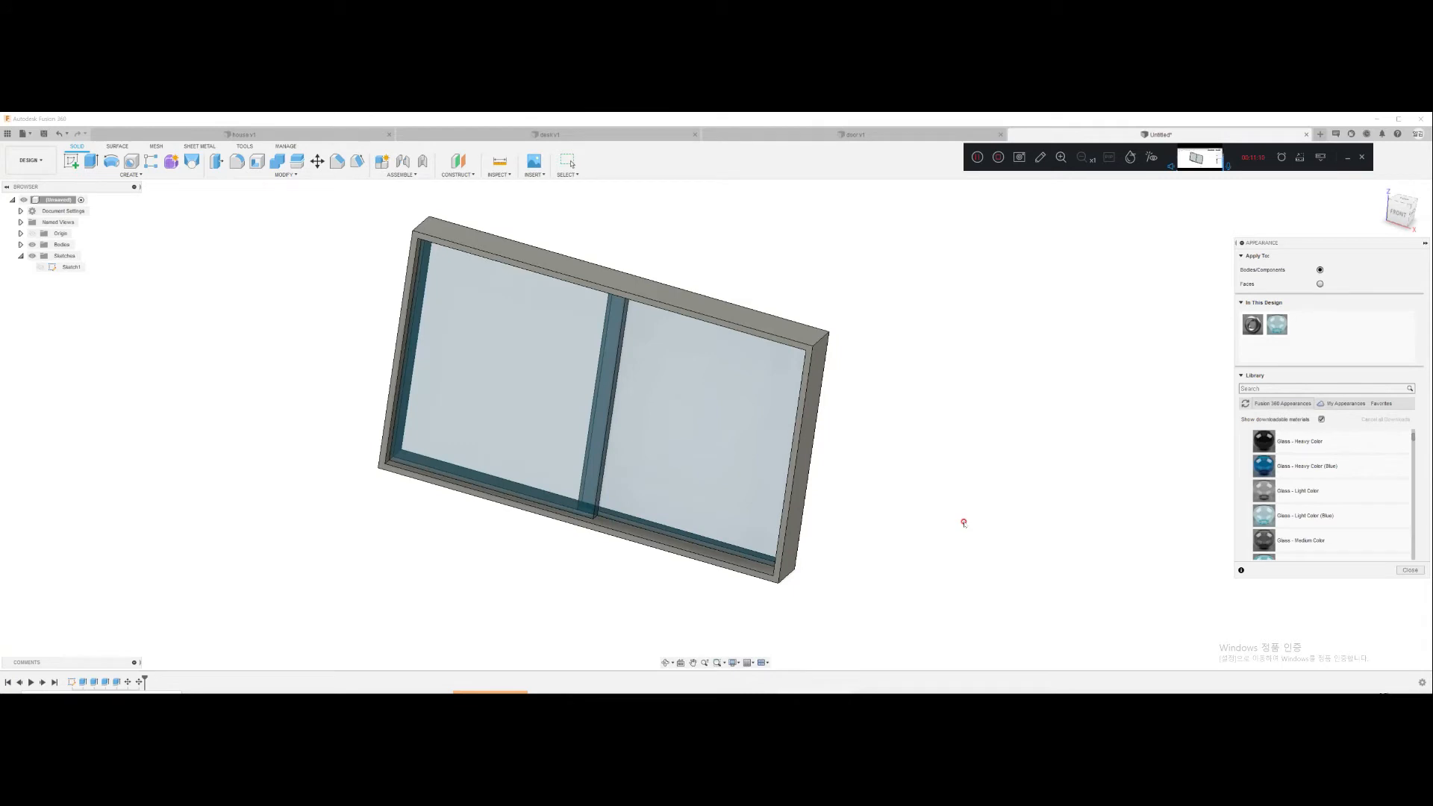
{"action": "middle_click_drag", "start_coordinate": [826, 515], "coordinate": [804, 511], "text": "shift"}
{"action": "key", "text": "Escape"}
{"action": "middle_click_drag", "start_coordinate": [854, 467], "coordinate": [905, 463], "text": "shift"}
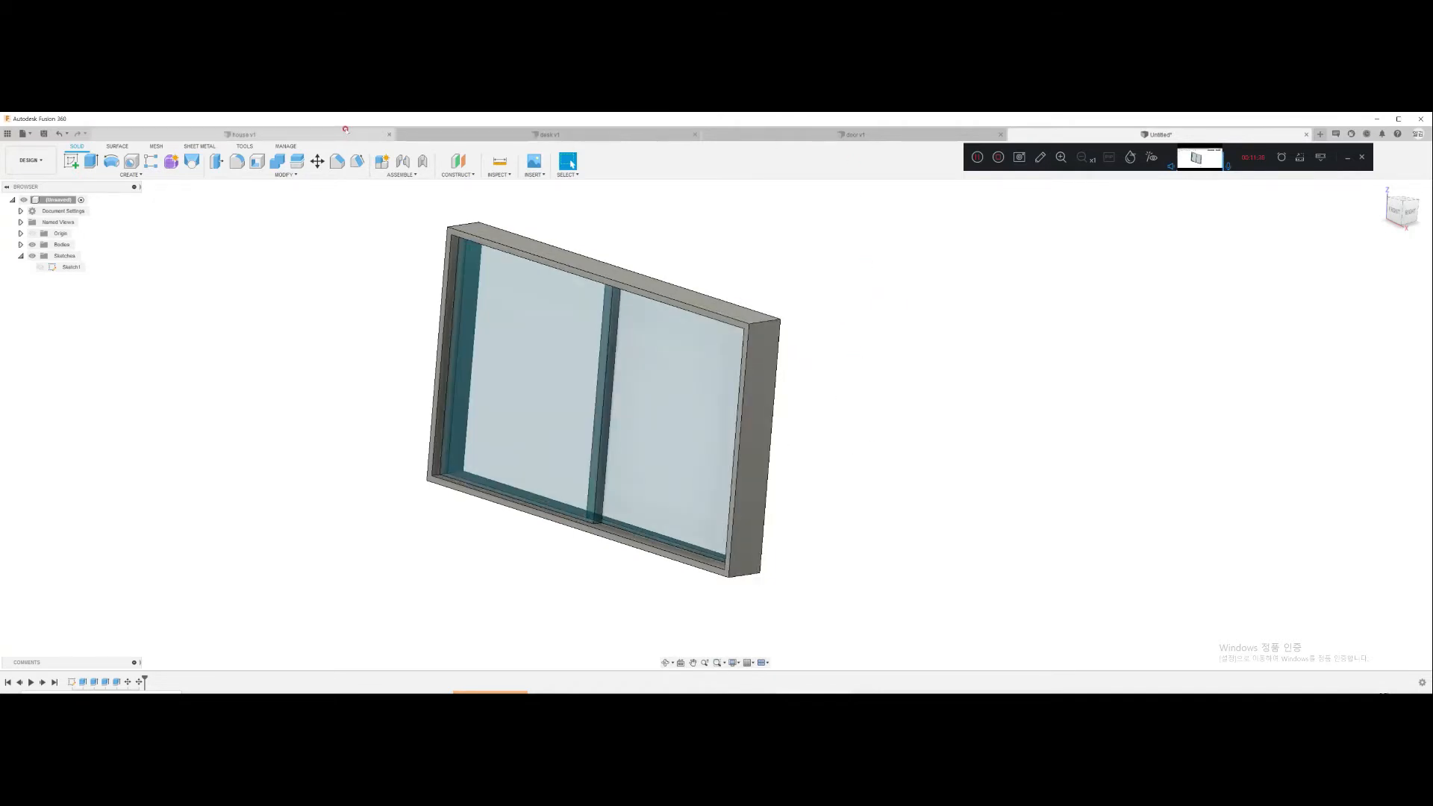
Step: Save the window design under the name "window"
{"action": "left_click", "coordinate": [241, 135]}
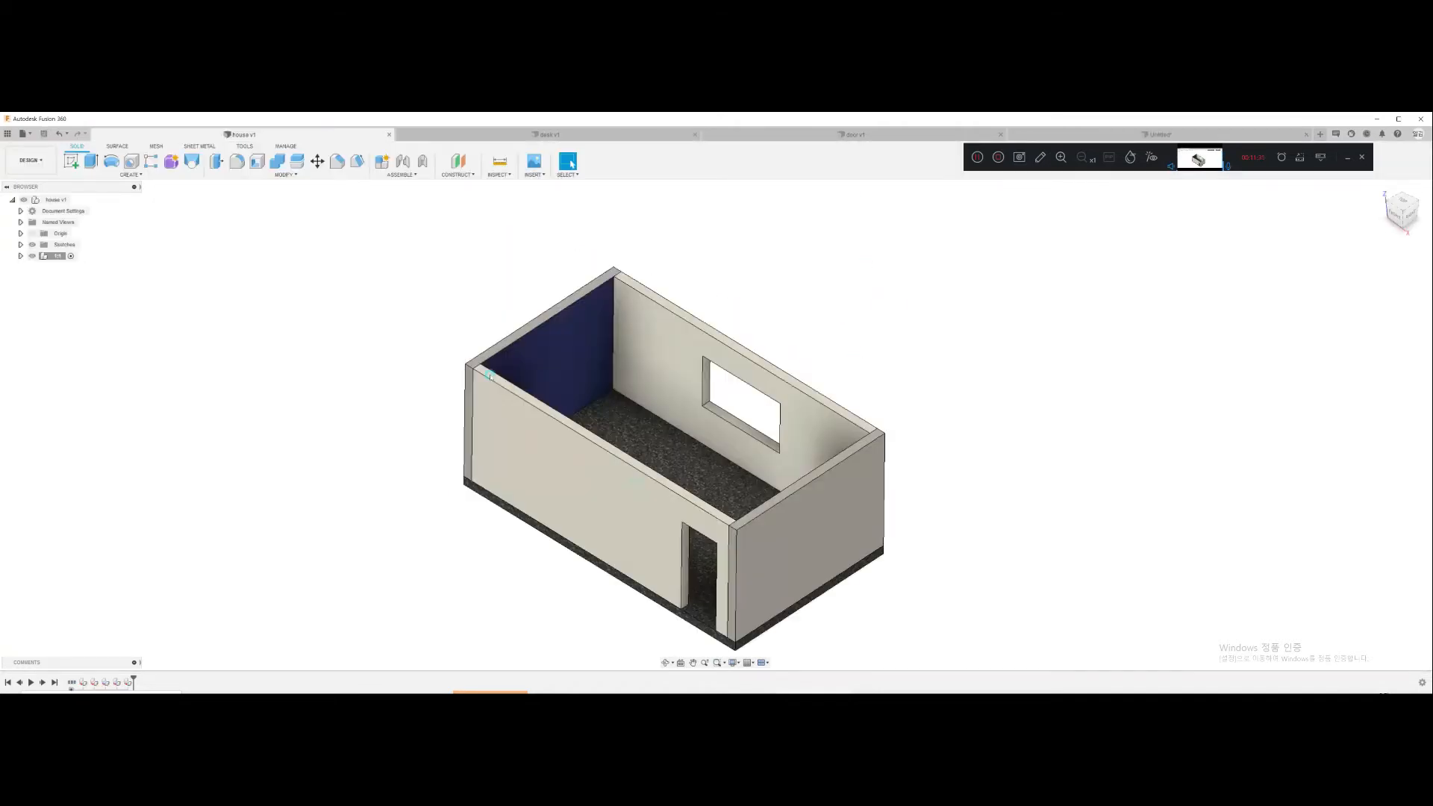
{"action": "left_click", "coordinate": [1154, 135]}
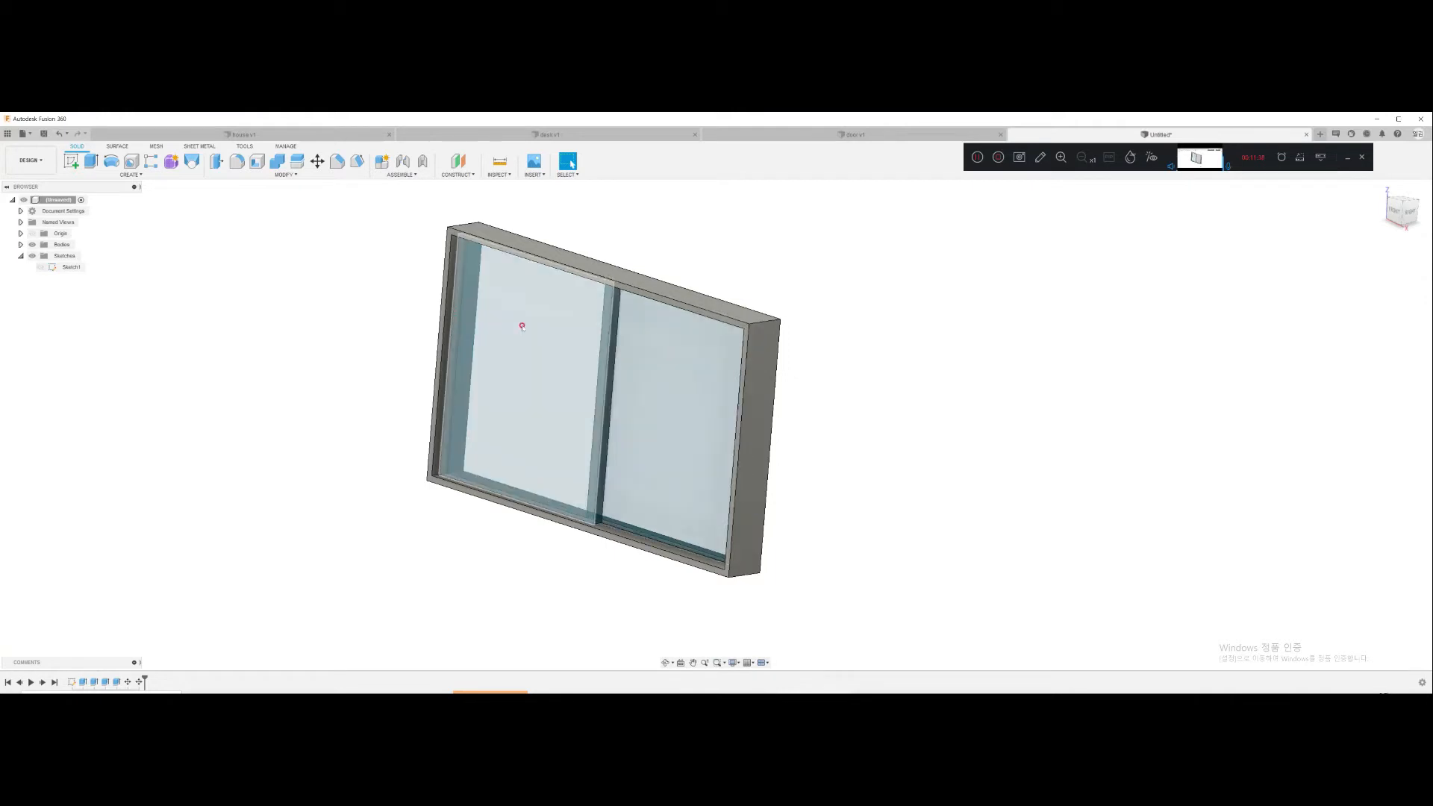
{"action": "left_click", "coordinate": [44, 134]}
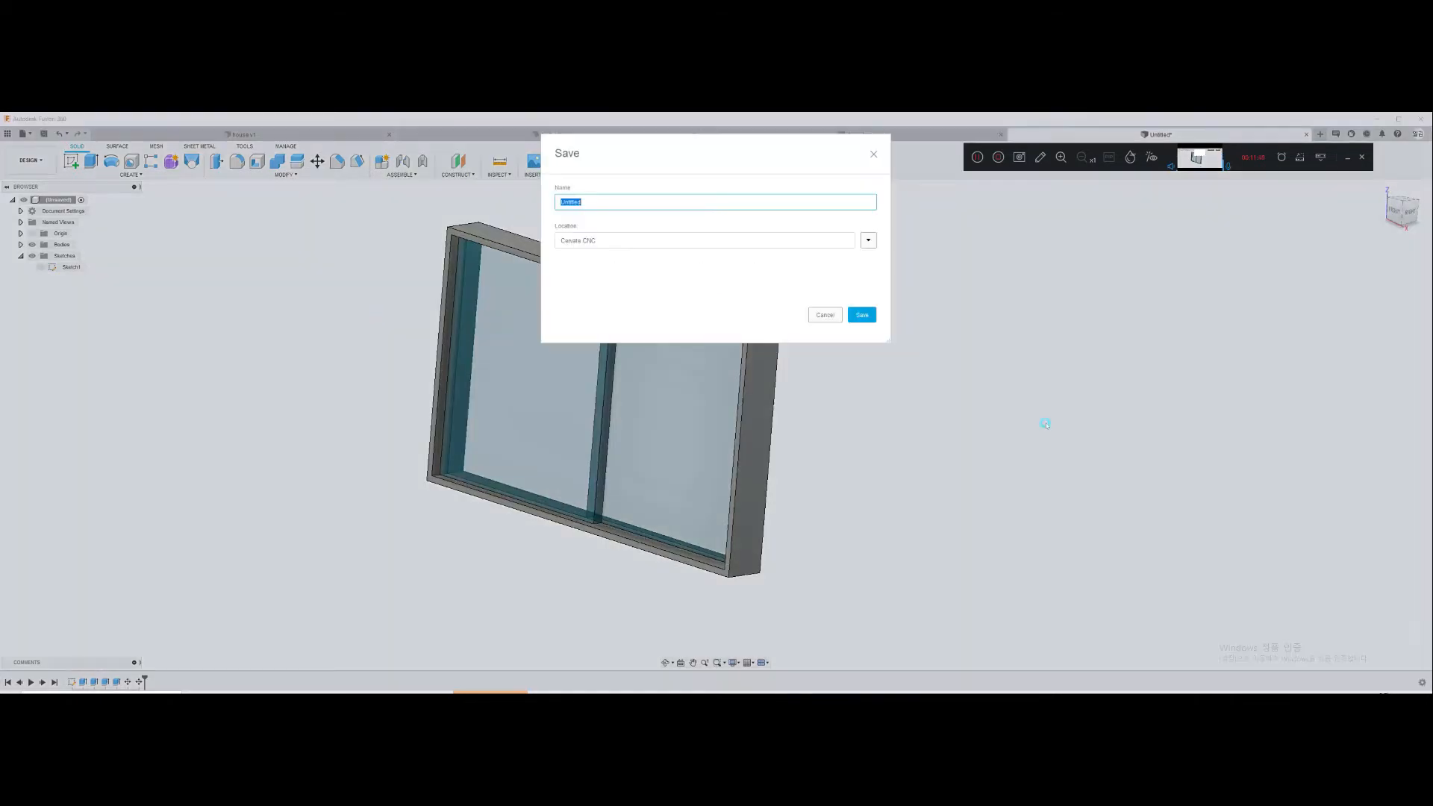
{"action": "type", "text": "window"}
{"action": "left_click", "coordinate": [862, 314]}
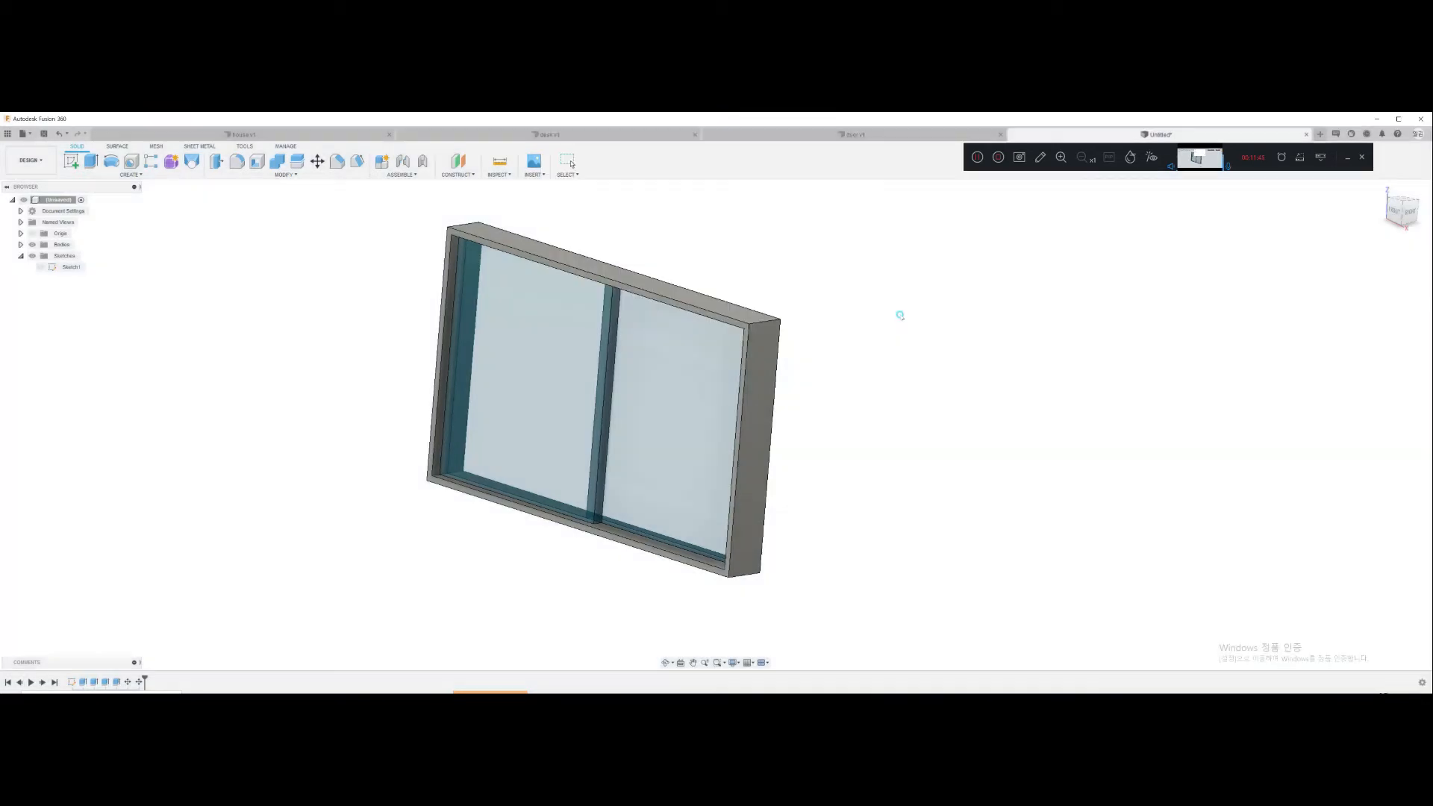
{"action": "left_click", "coordinate": [306, 135]}
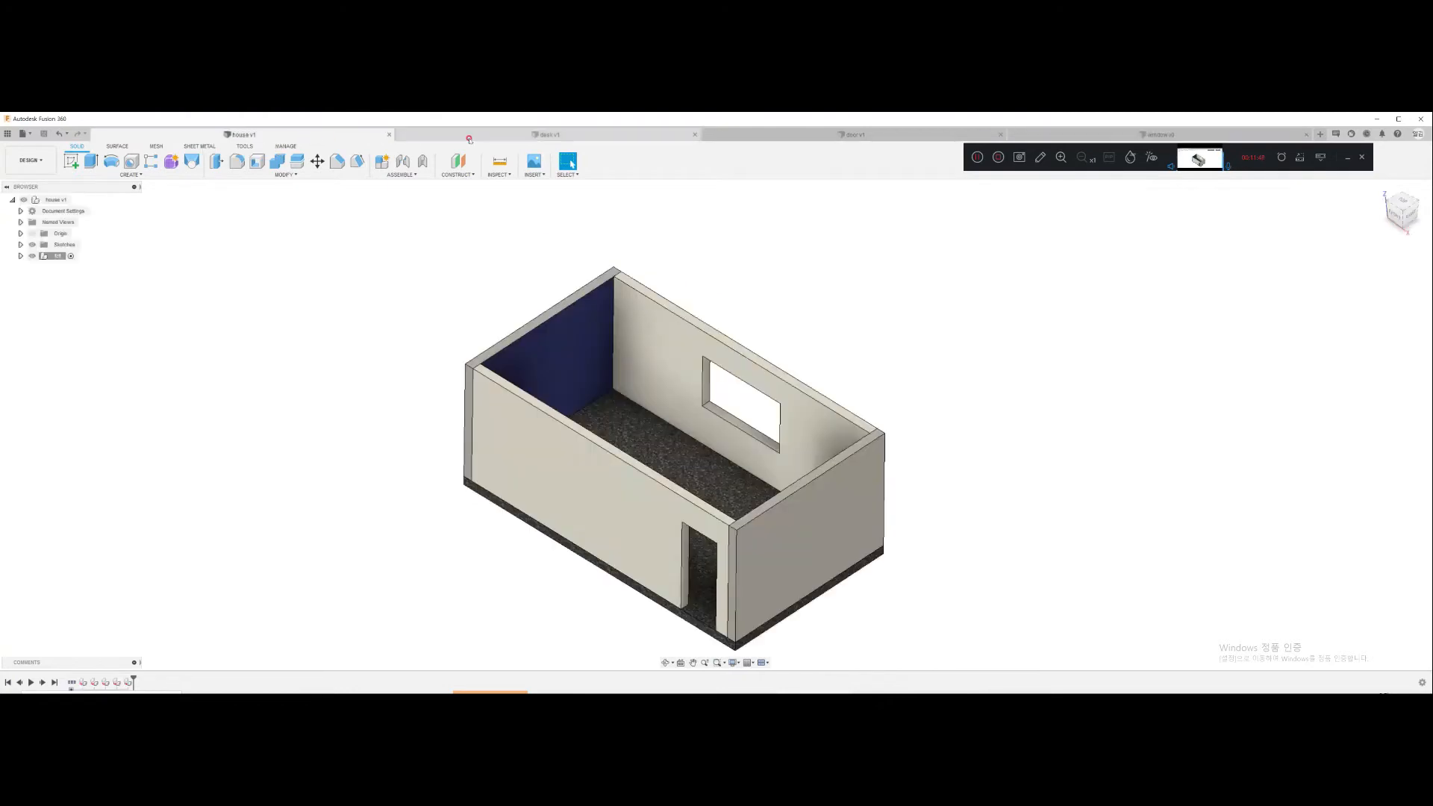
{"action": "left_click", "coordinate": [590, 137]}
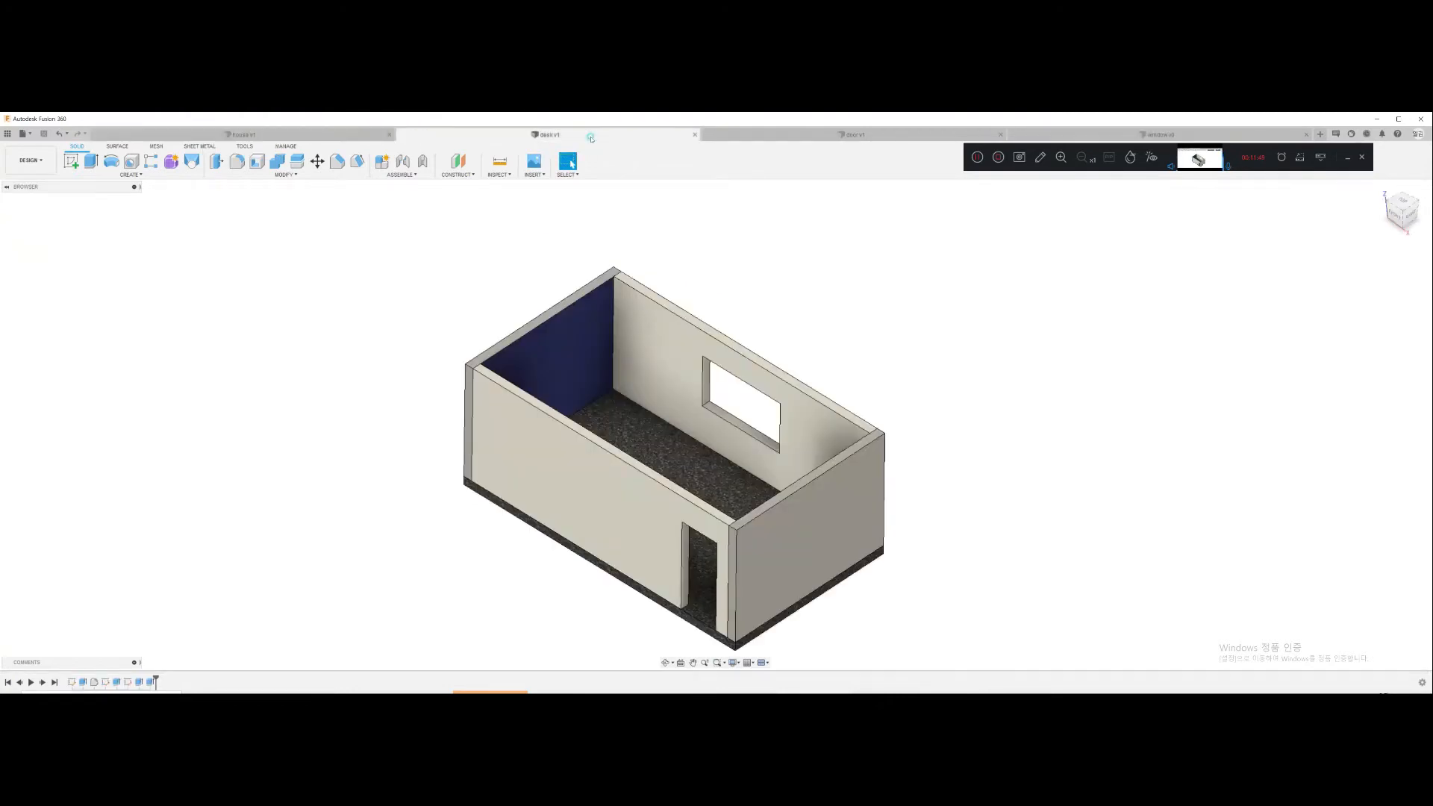
{"action": "left_click", "coordinate": [857, 136]}
{"action": "left_click", "coordinate": [1146, 135]}
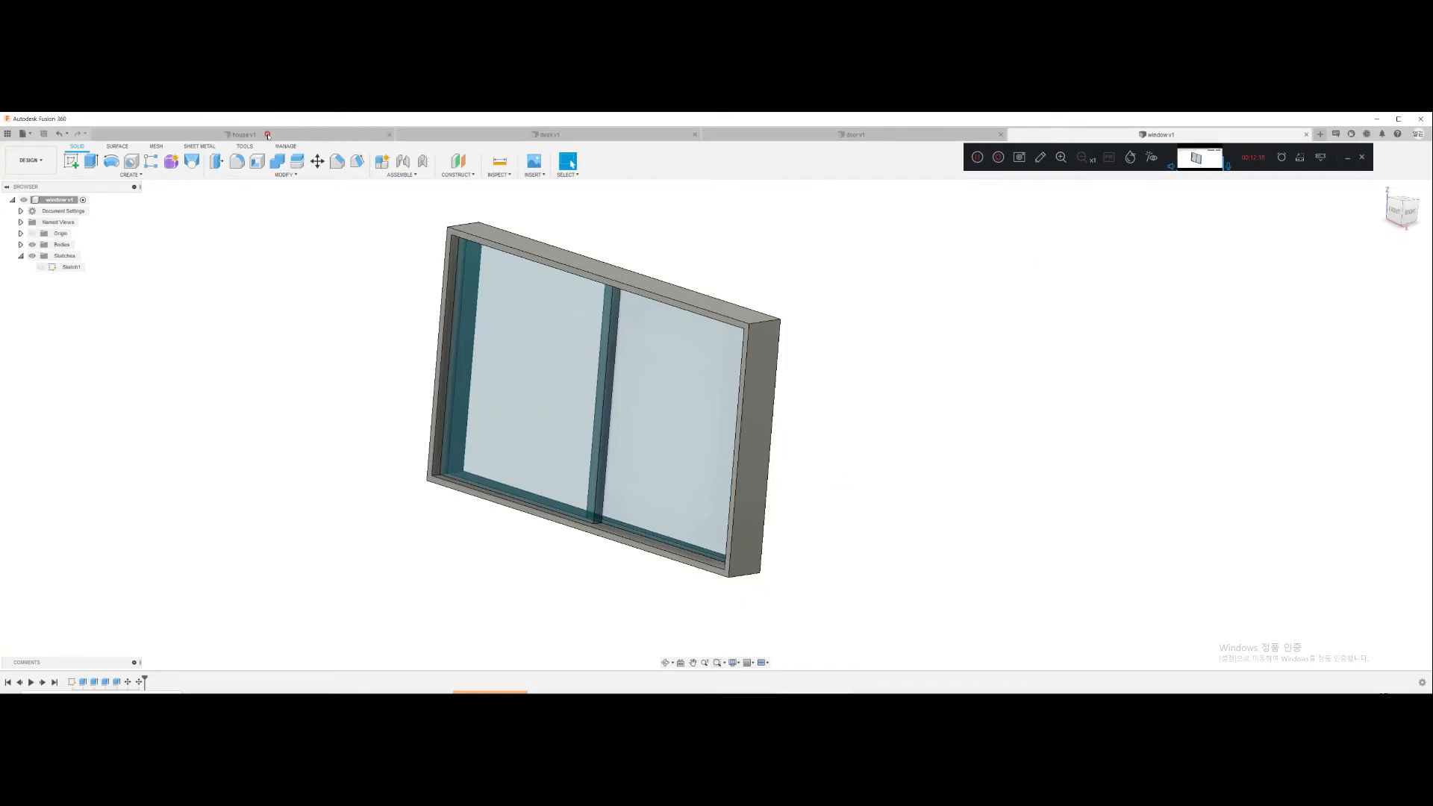
Step: Insert the saved window design from the project files into the house design as a component
{"action": "left_click", "coordinate": [267, 135]}
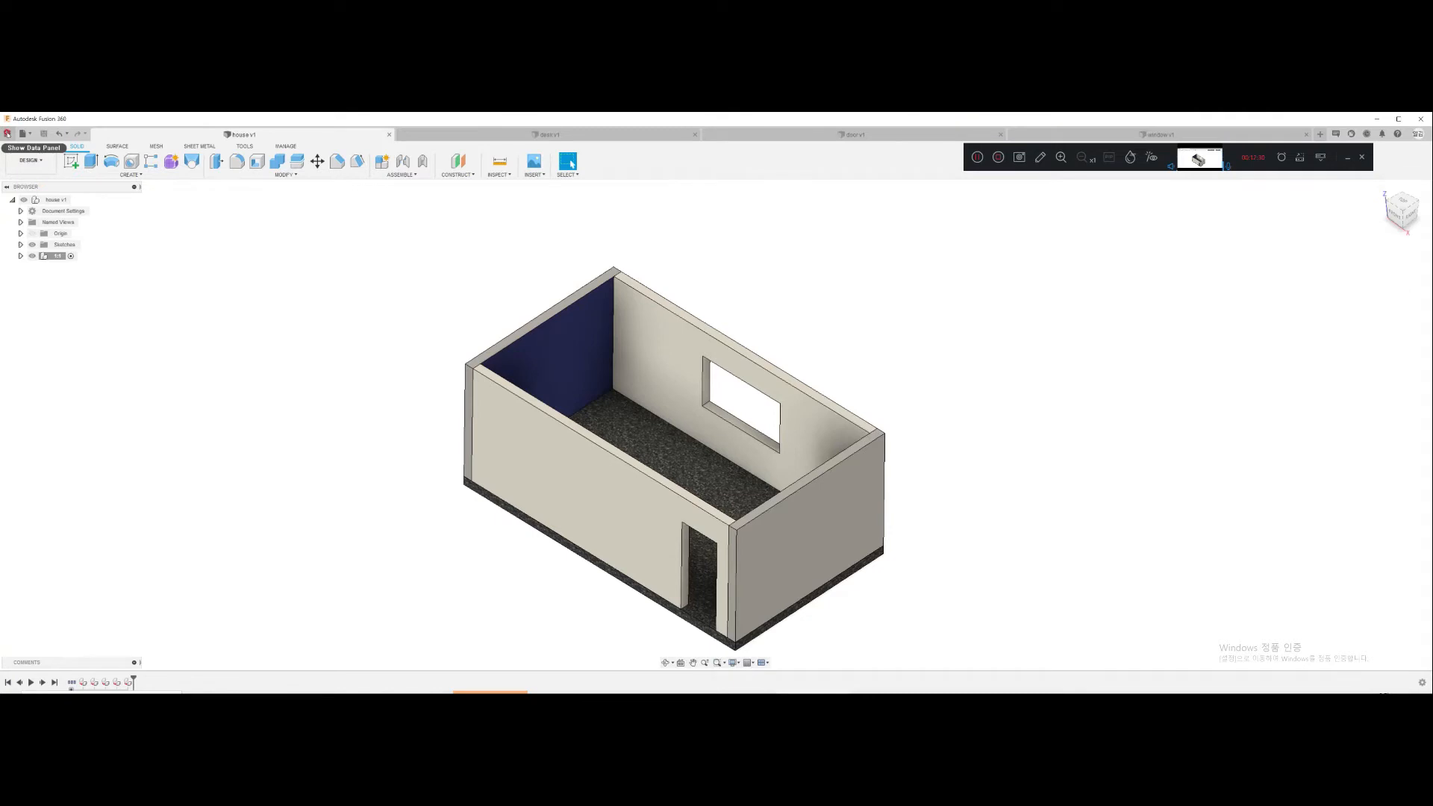
{"action": "left_click", "coordinate": [7, 132]}
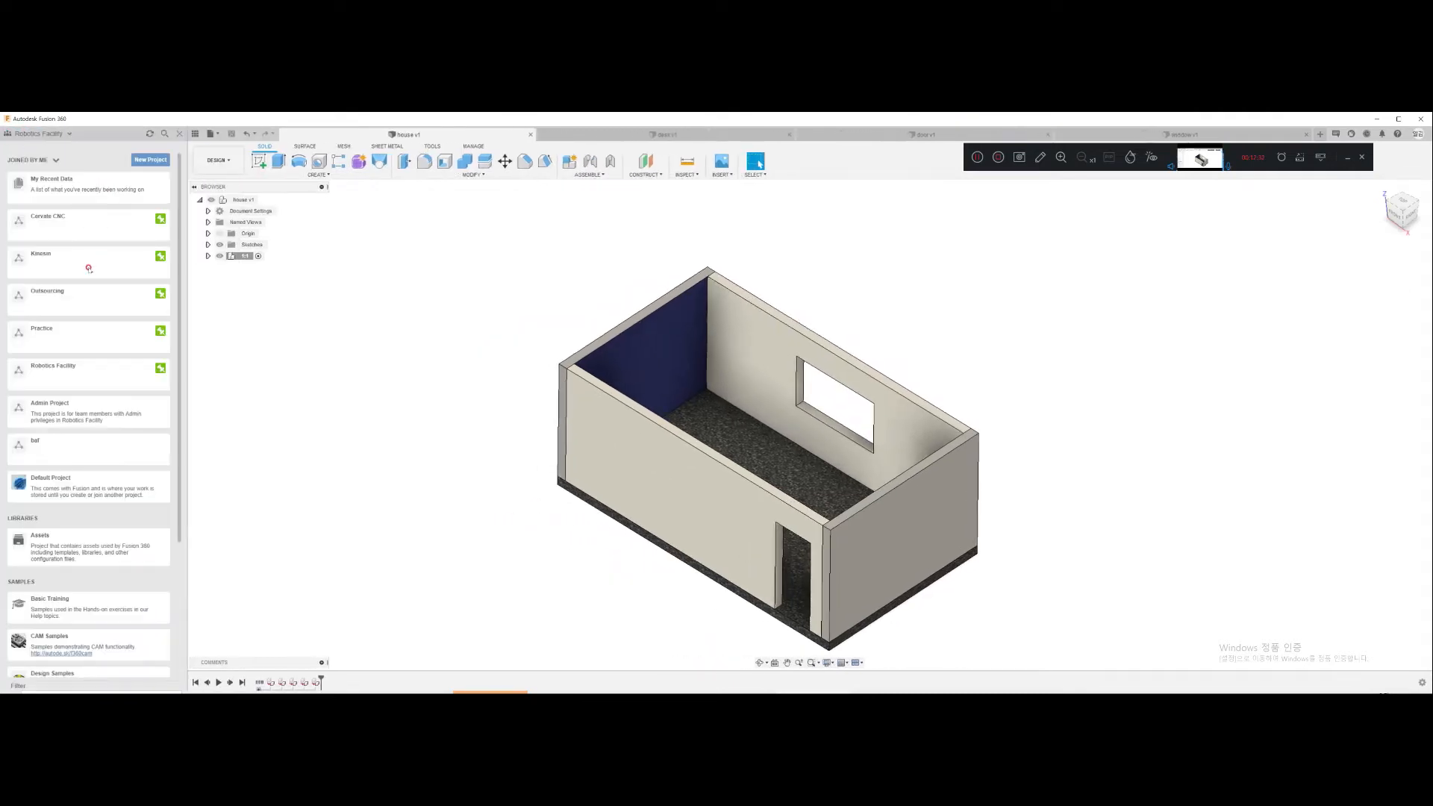
{"action": "left_click", "coordinate": [83, 231]}
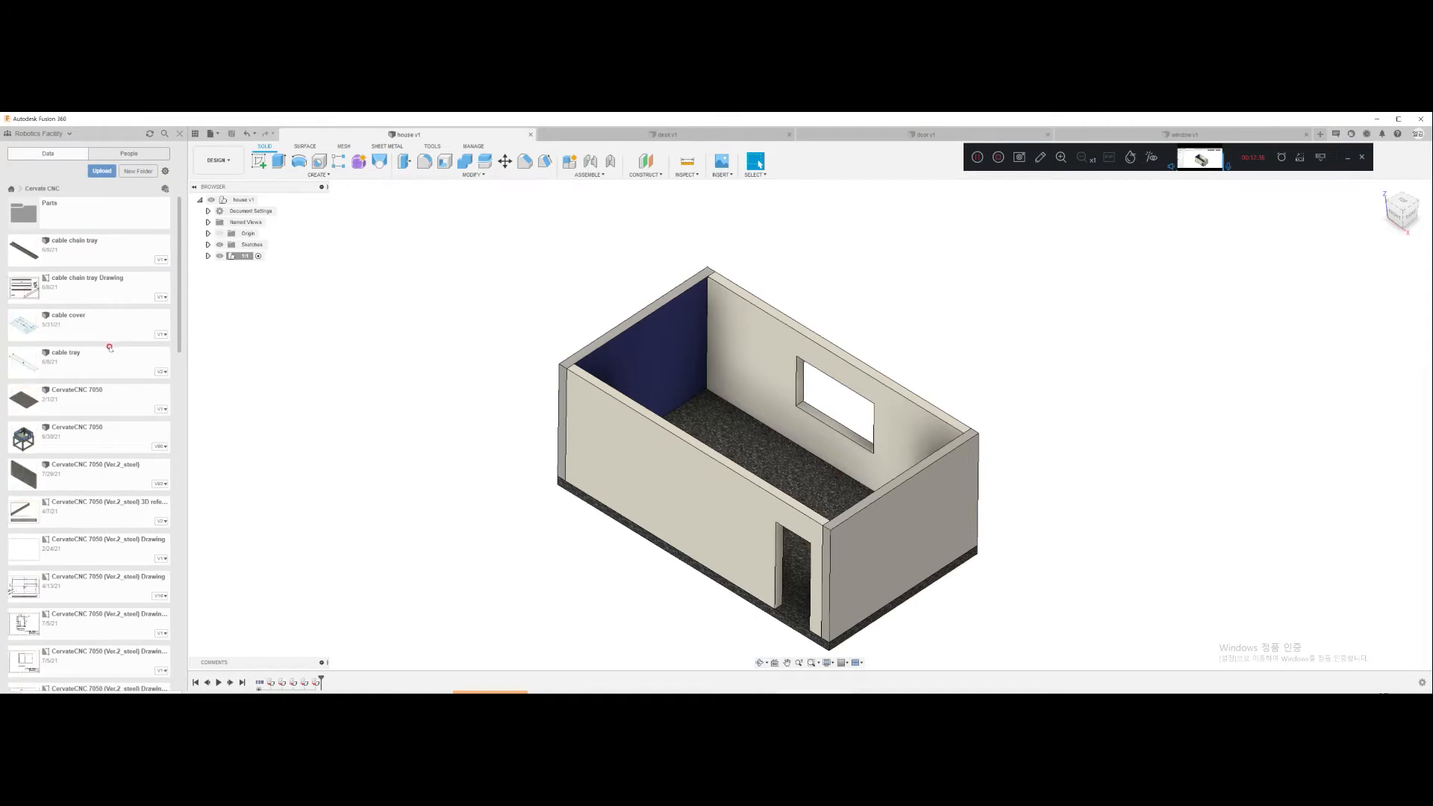
{"action": "scroll", "coordinate": [115, 373], "scroll_direction": "down", "scroll_amount": 10}
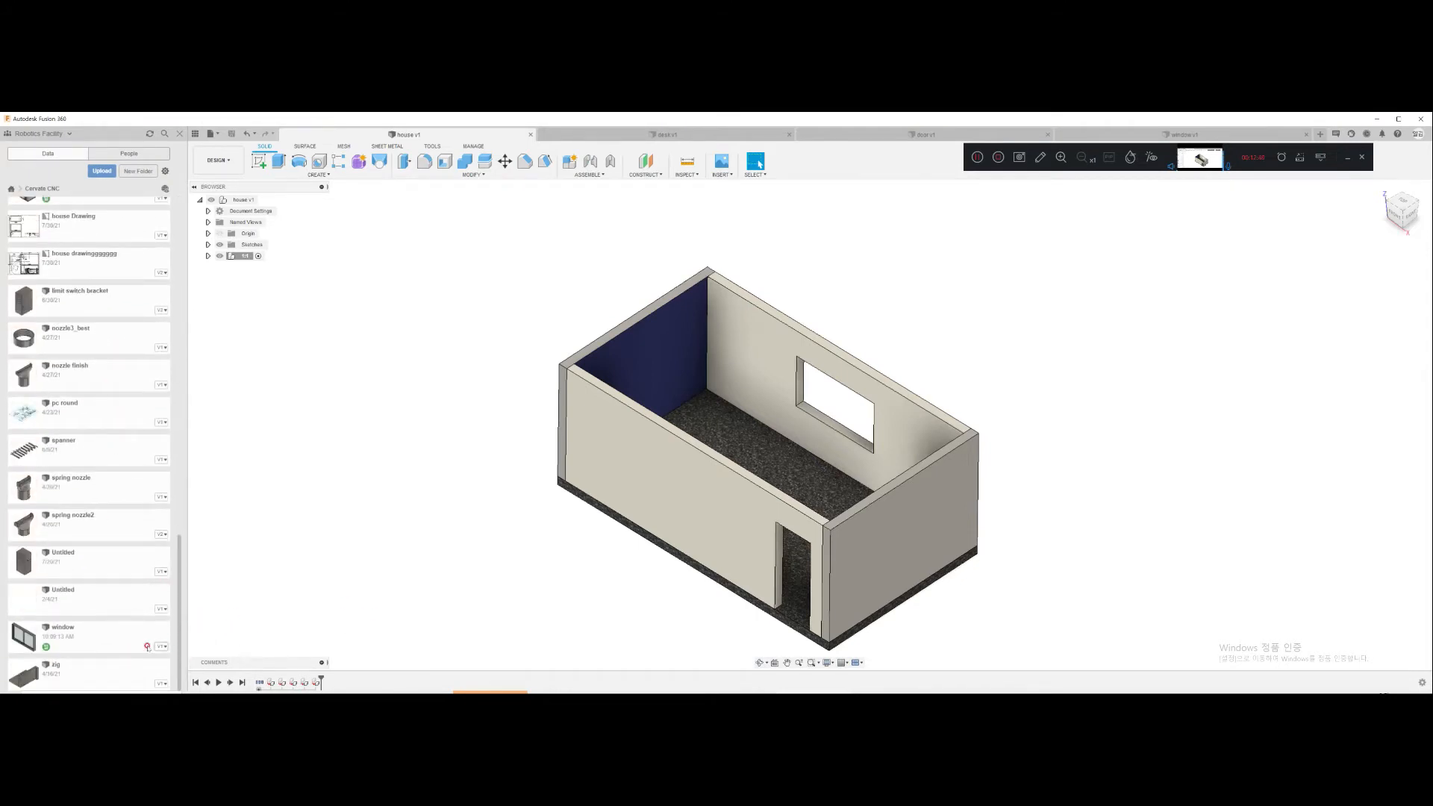
{"action": "left_click", "coordinate": [103, 637]}
{"action": "left_click_drag", "start_coordinate": [84, 639], "coordinate": [458, 419]}
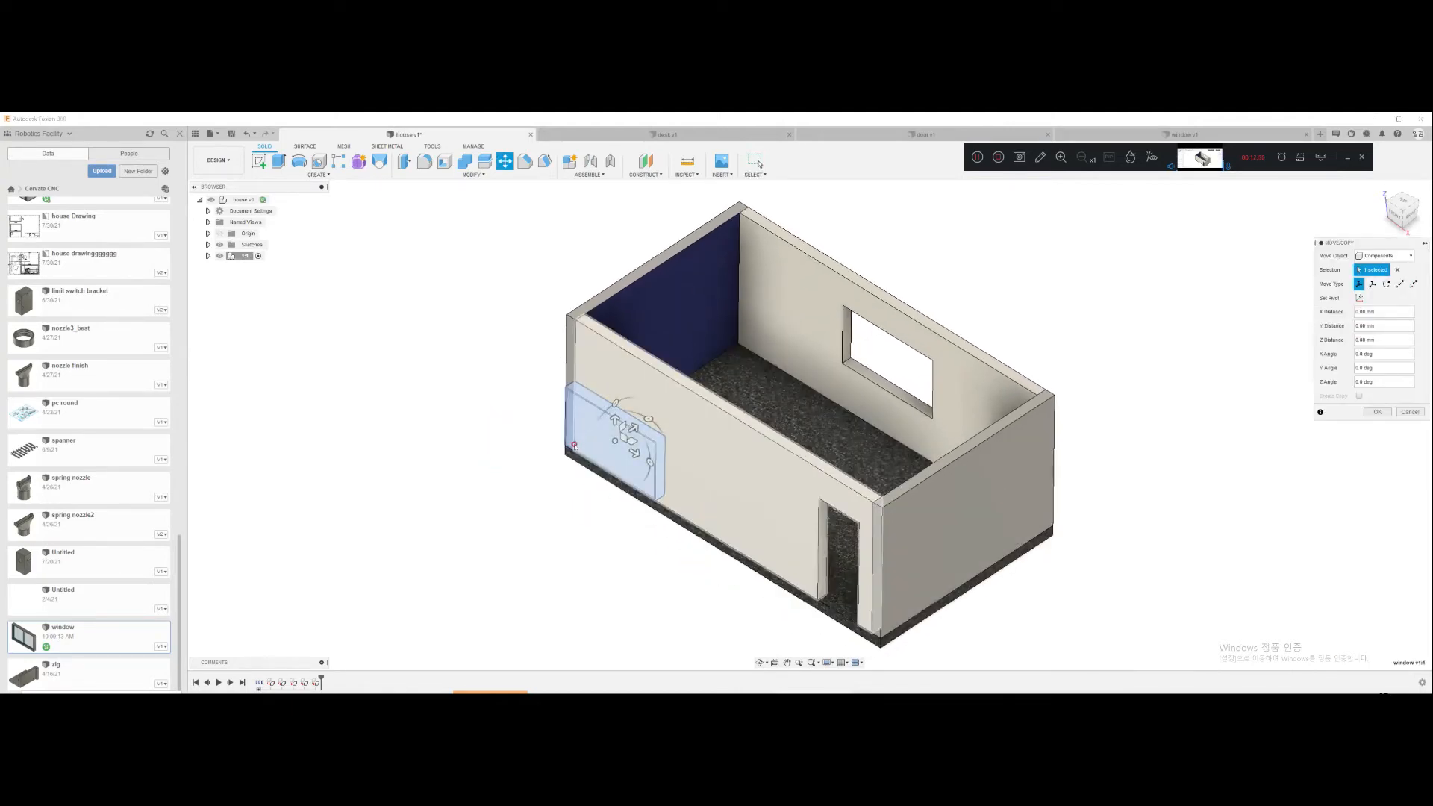
Step: Compare the inserted window's origin corner with the house origin at the door wall's lower corner
{"action": "scroll", "coordinate": [697, 471], "scroll_direction": "up", "scroll_amount": 10}
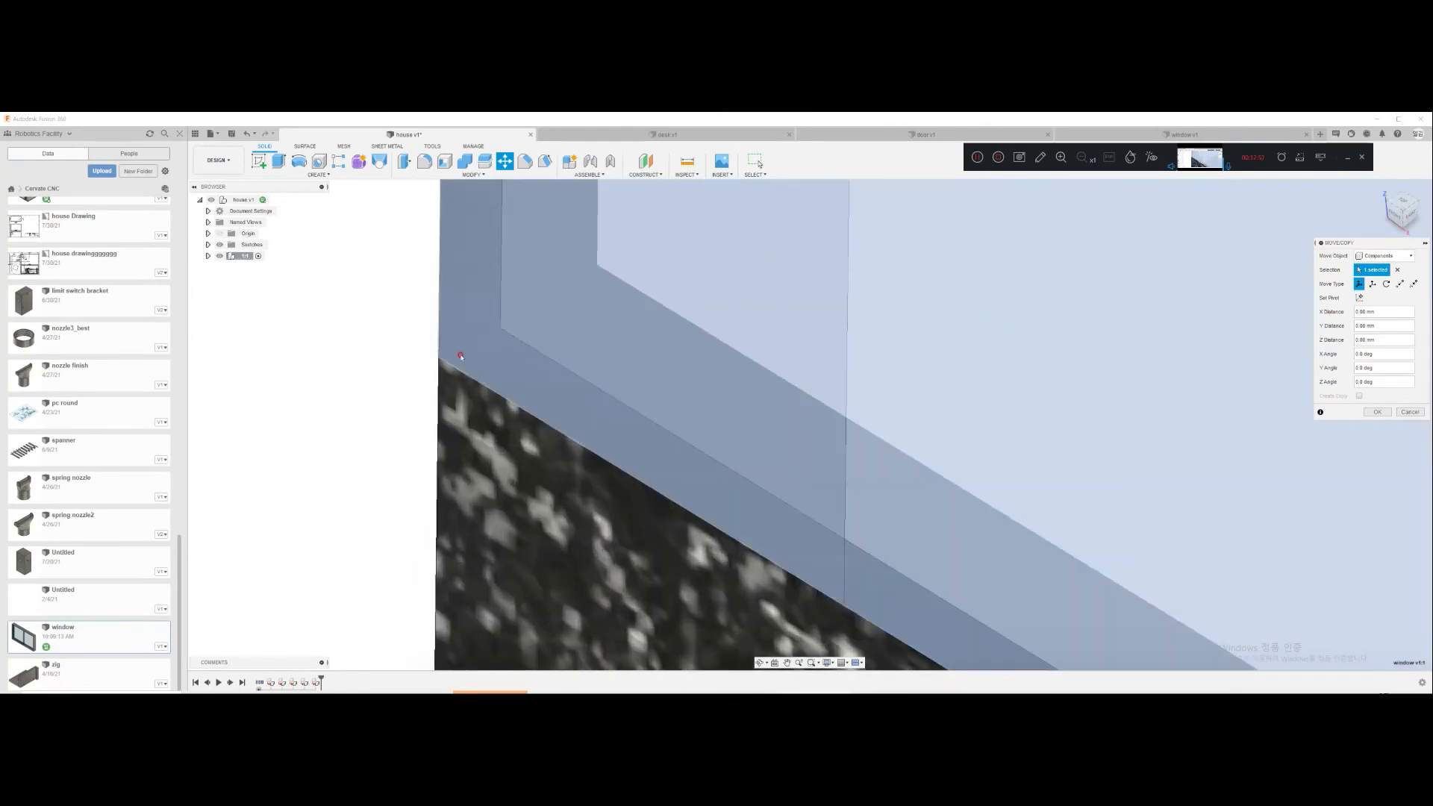
{"action": "middle_click_drag", "start_coordinate": [461, 355], "coordinate": [486, 378], "text": "shift"}
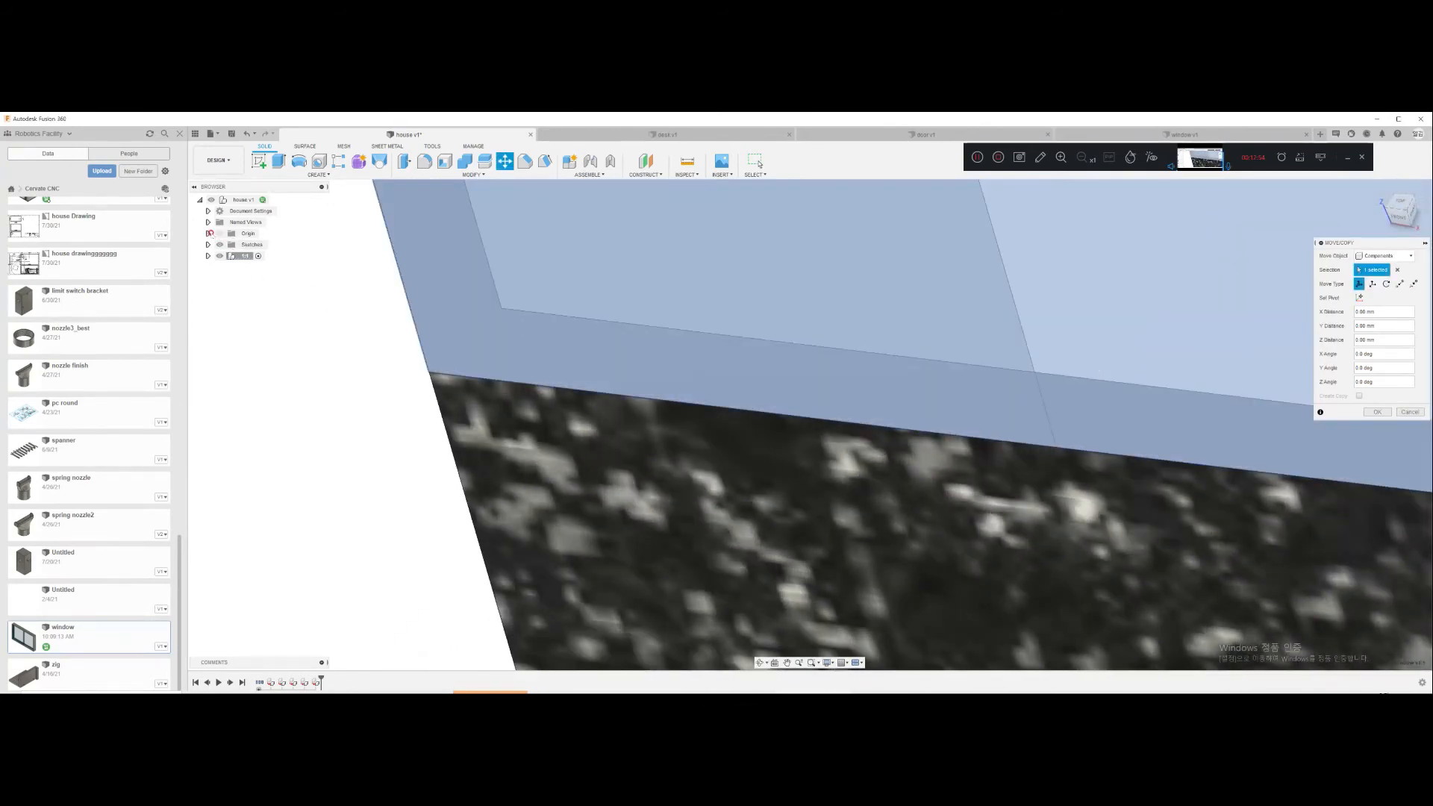
{"action": "left_click", "coordinate": [220, 233]}
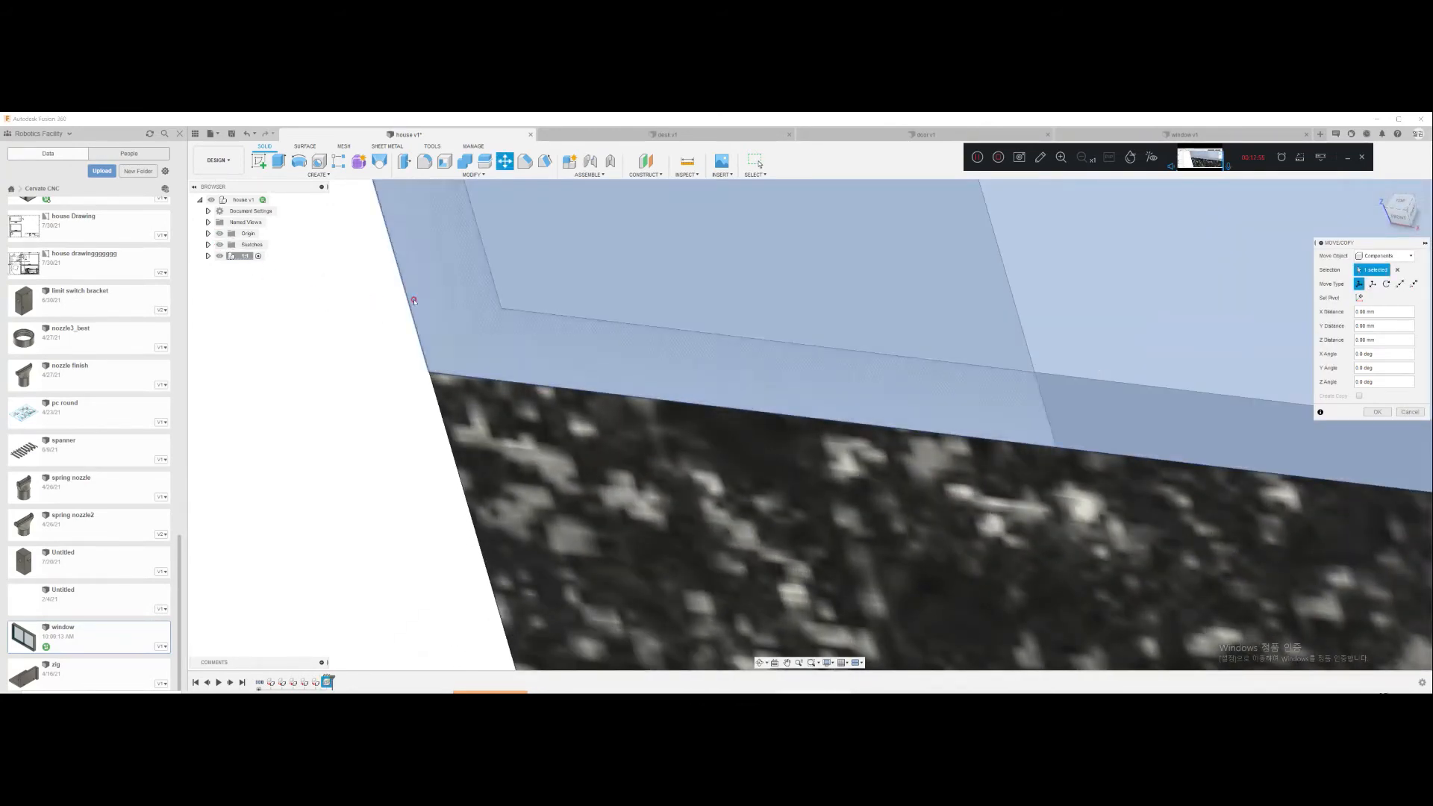
{"action": "scroll", "coordinate": [750, 400], "scroll_direction": "down", "scroll_amount": 5}
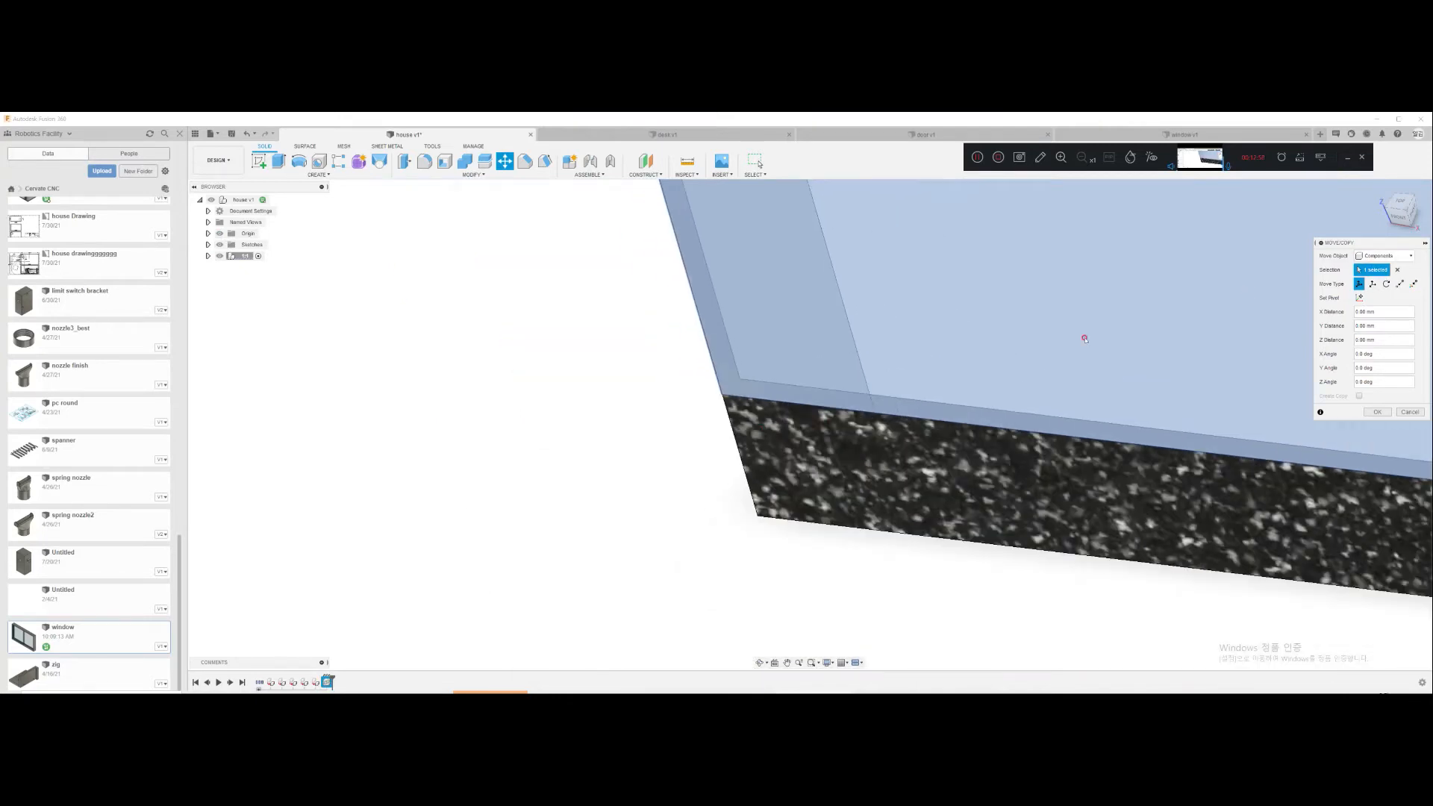
{"action": "middle_click_drag", "start_coordinate": [1084, 337], "coordinate": [865, 388]}
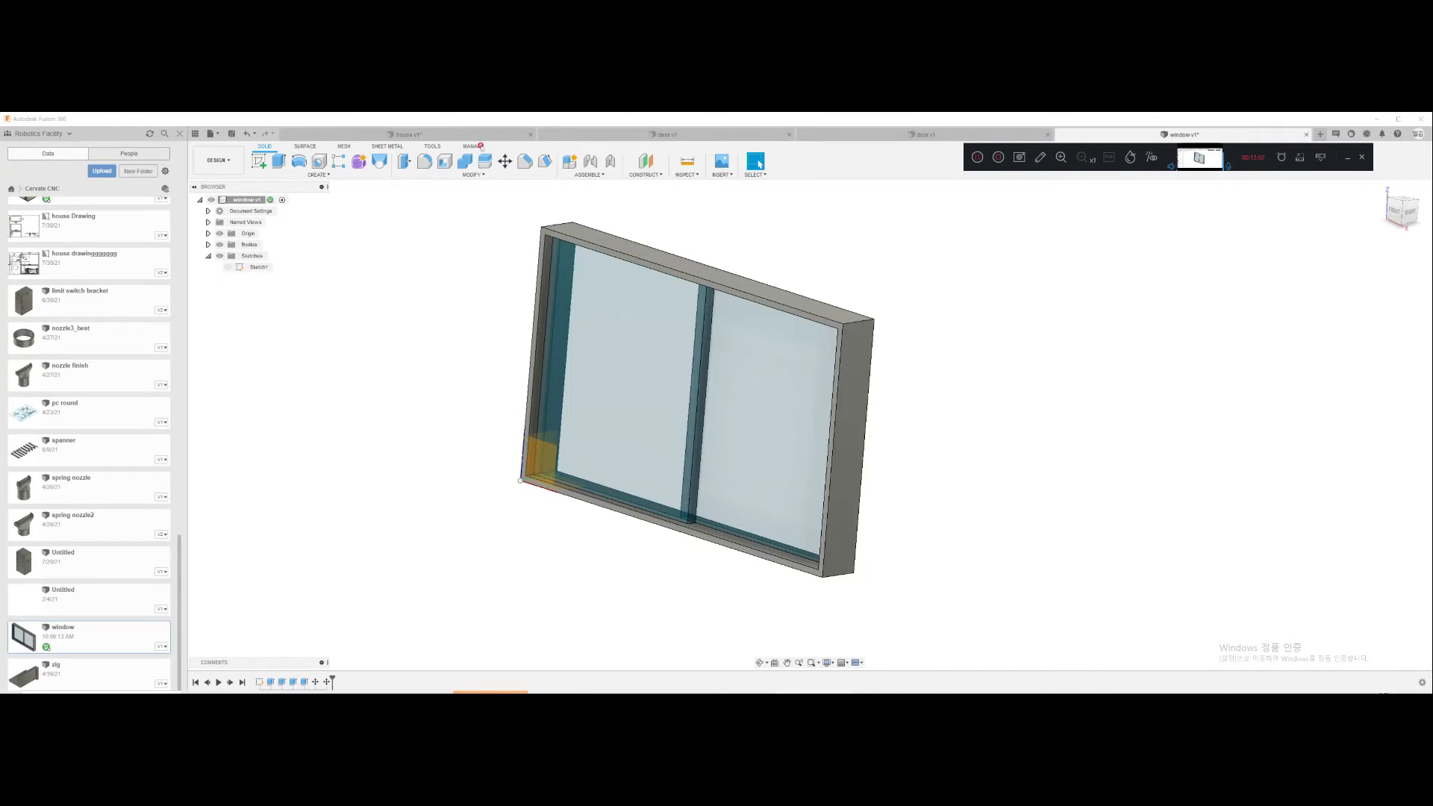
{"action": "left_click", "coordinate": [407, 134]}
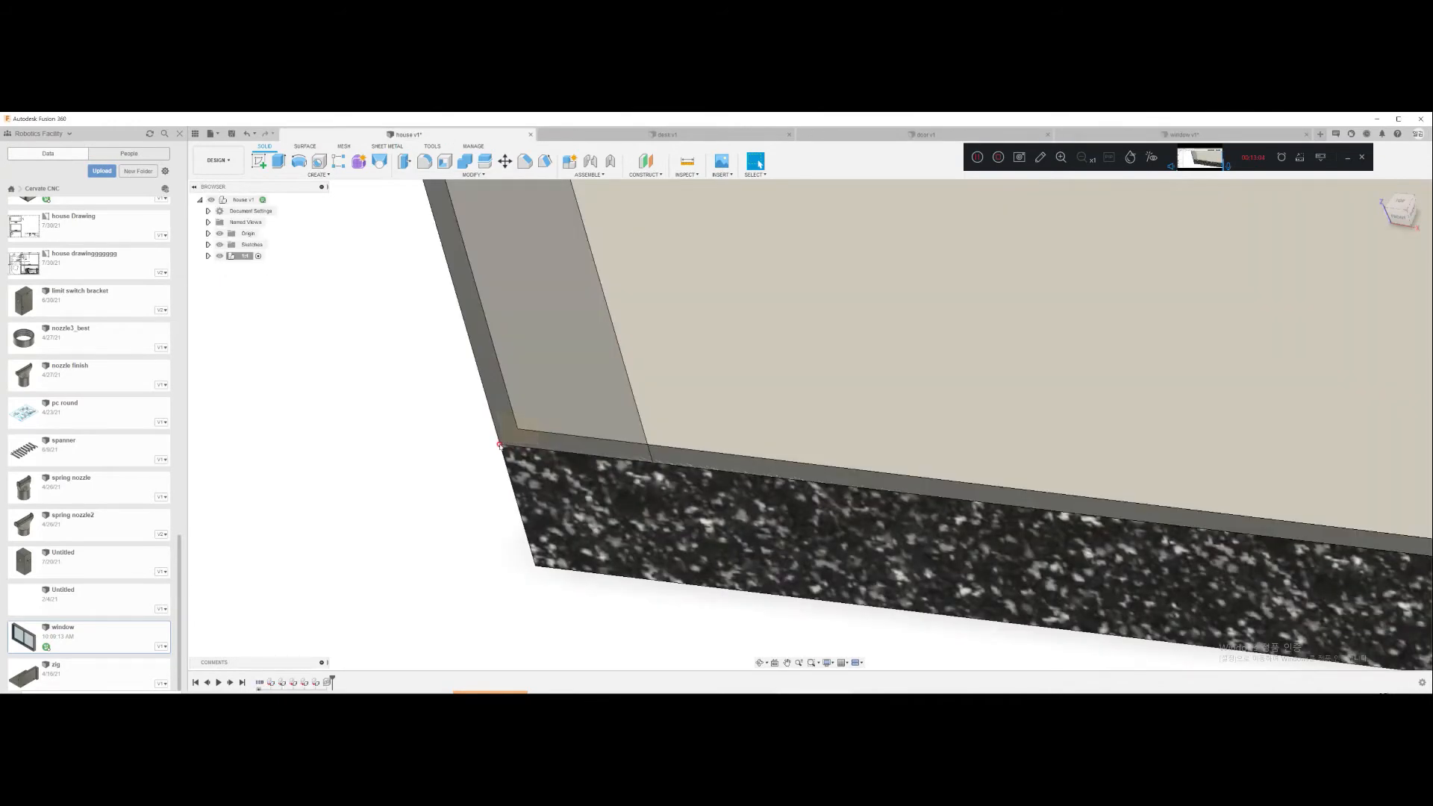
{"action": "scroll", "coordinate": [646, 495], "scroll_direction": "down", "scroll_amount": 8}
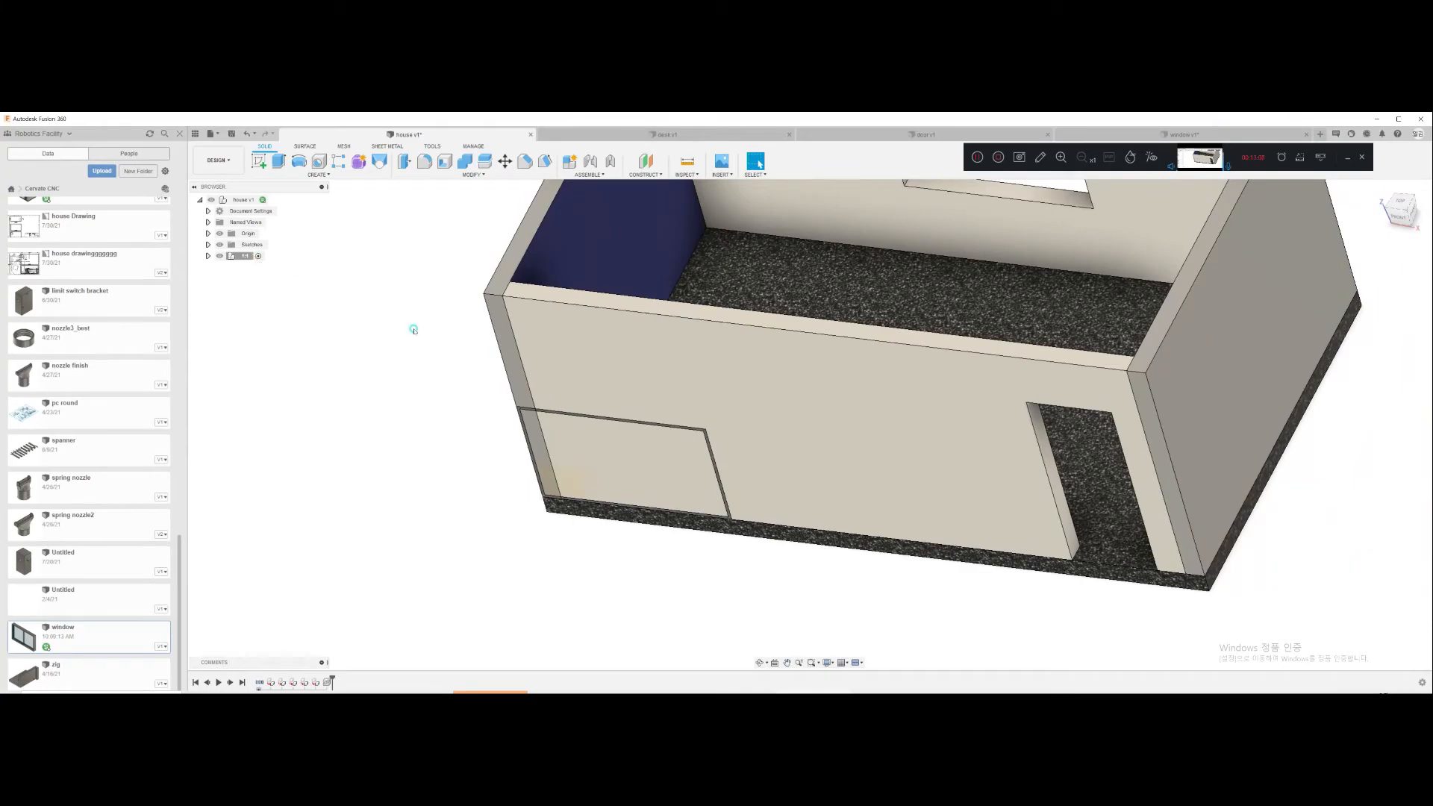
{"action": "mouse_move", "coordinate": [729, 480]}
{"action": "middle_mouse_down", "text": "shift"}
{"action": "mouse_move", "coordinate": [678, 501]}
{"action": "mouse_move", "coordinate": [751, 464]}
{"action": "mouse_move", "coordinate": [732, 473]}
{"action": "middle_mouse_up", "text": "shift"}
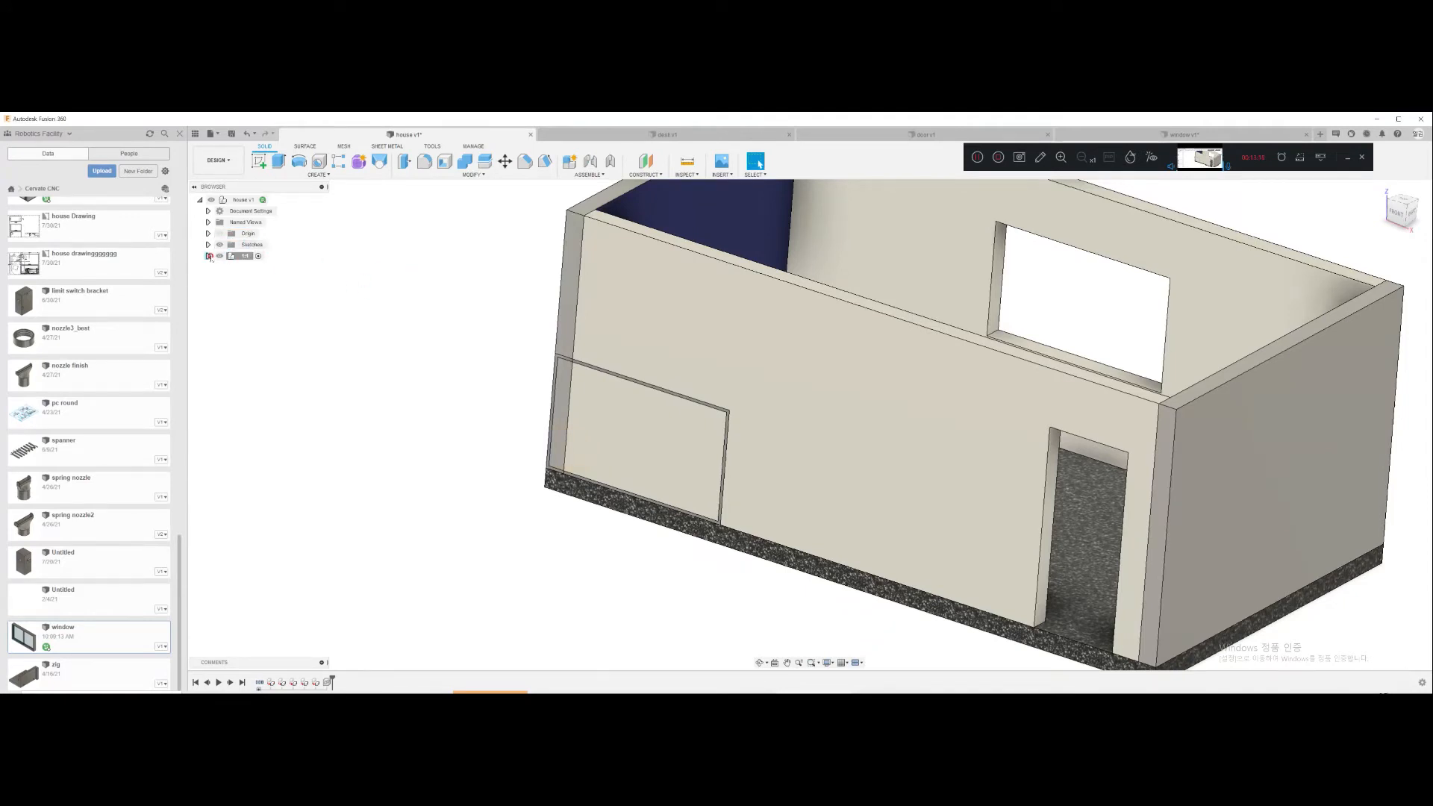
Step: Move the inserted window component out of the door wall to the open space in front of the house
{"action": "left_click", "coordinate": [209, 256]}
{"action": "left_click", "coordinate": [271, 334]}
{"action": "scroll", "coordinate": [507, 368], "scroll_direction": "down", "scroll_amount": 3}
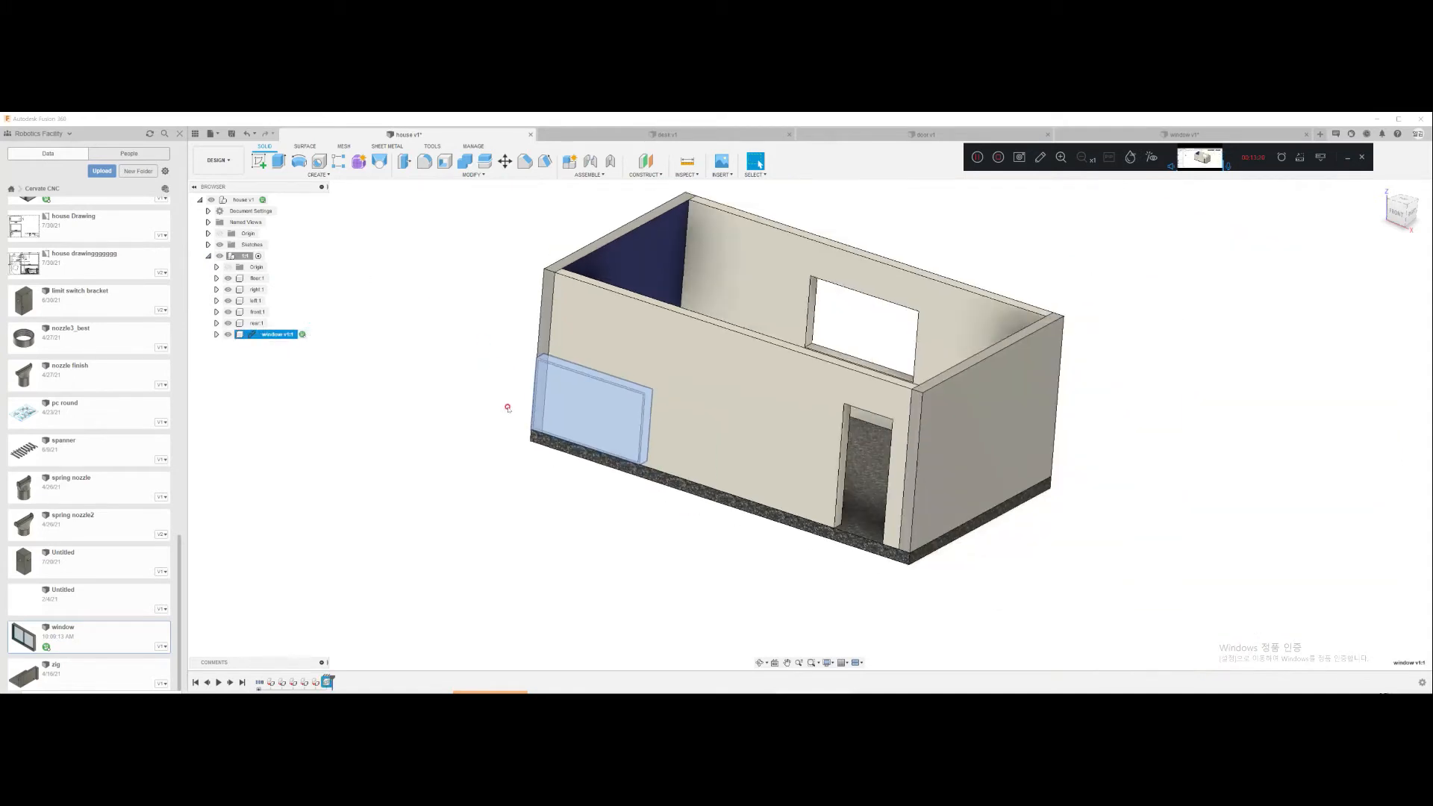
{"action": "key", "text": "m"}
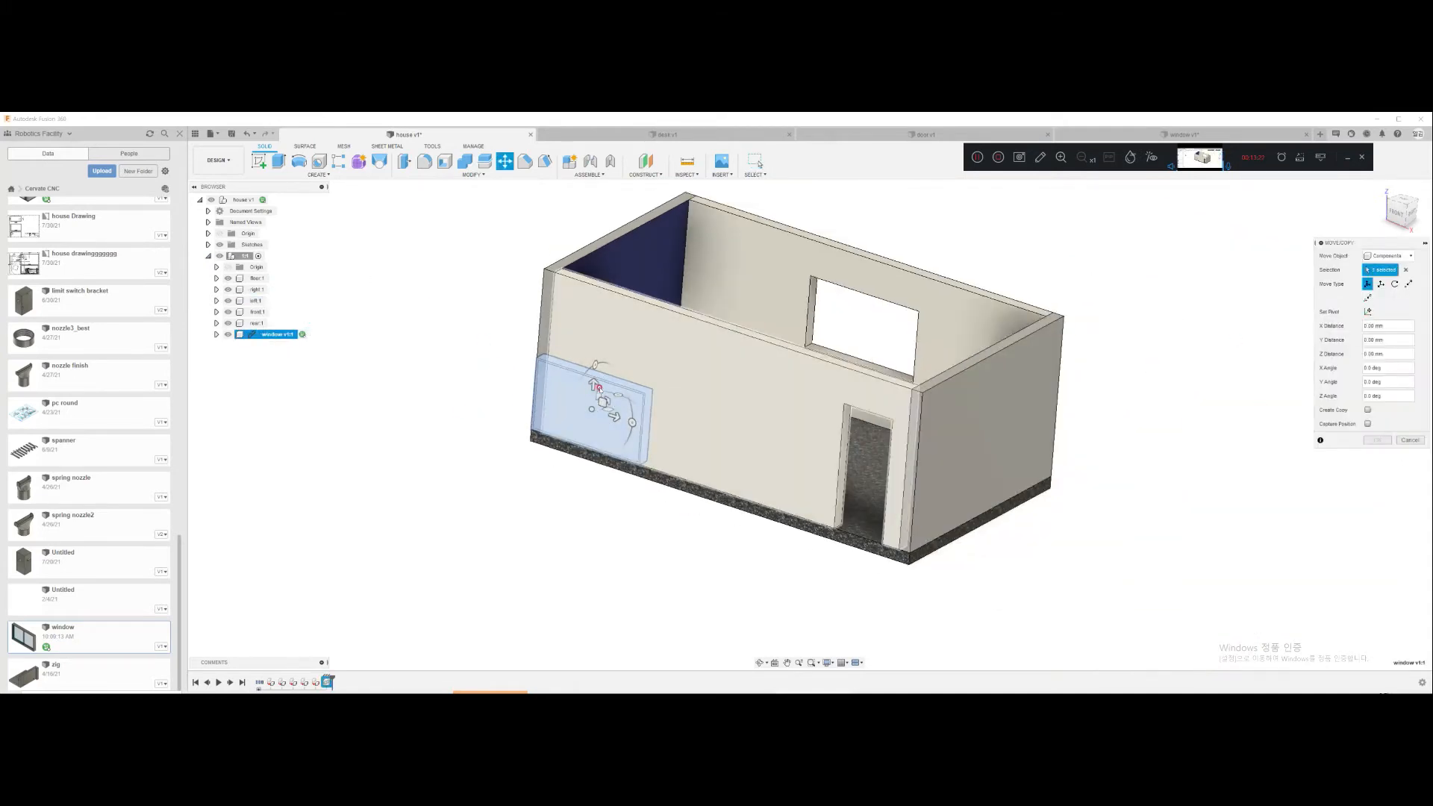
{"action": "left_click_drag", "start_coordinate": [600, 391], "coordinate": [500, 461]}
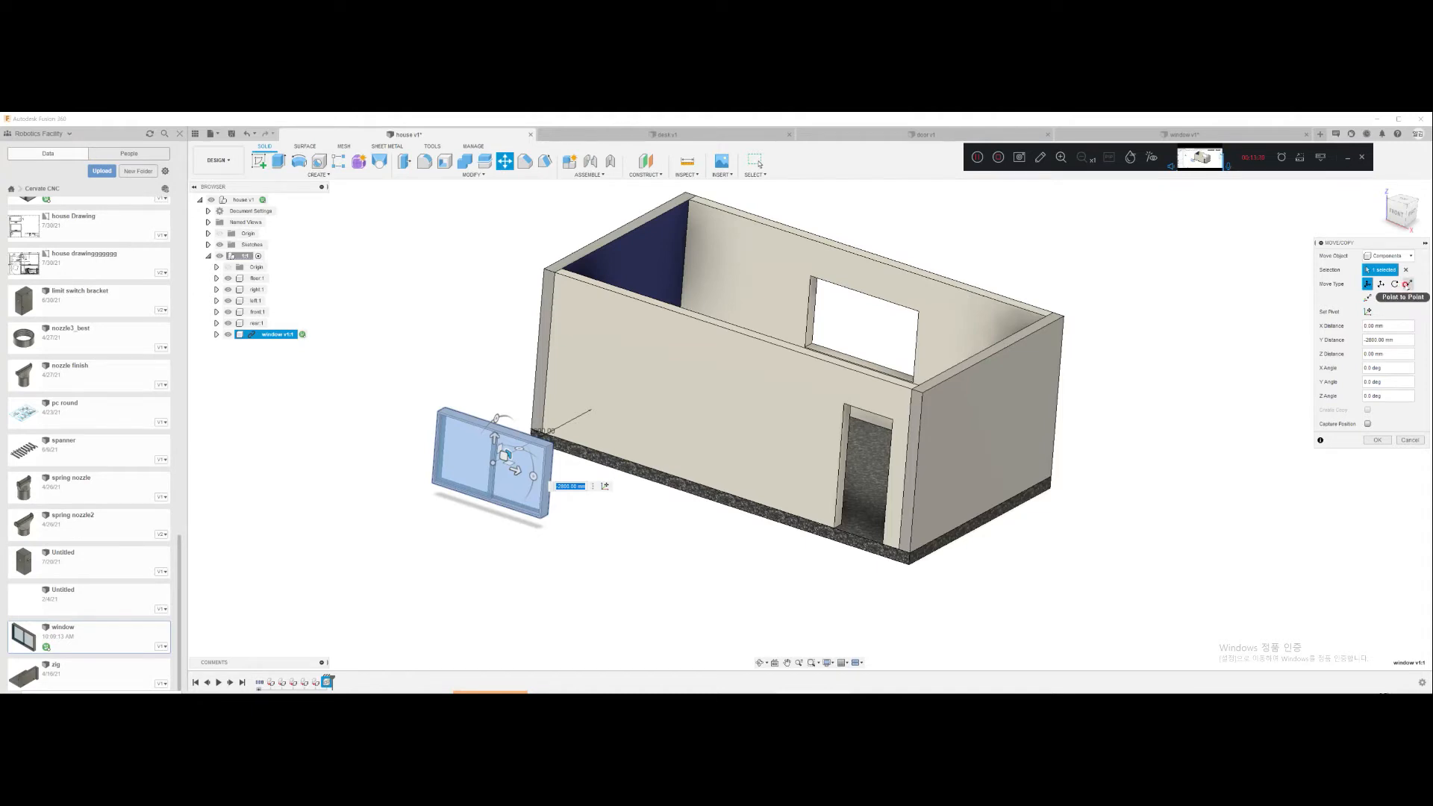
Step: Move the window point to point, from its lower outer frame corner to the matching lower corner of the wall's window opening
{"action": "left_click", "coordinate": [1408, 284]}
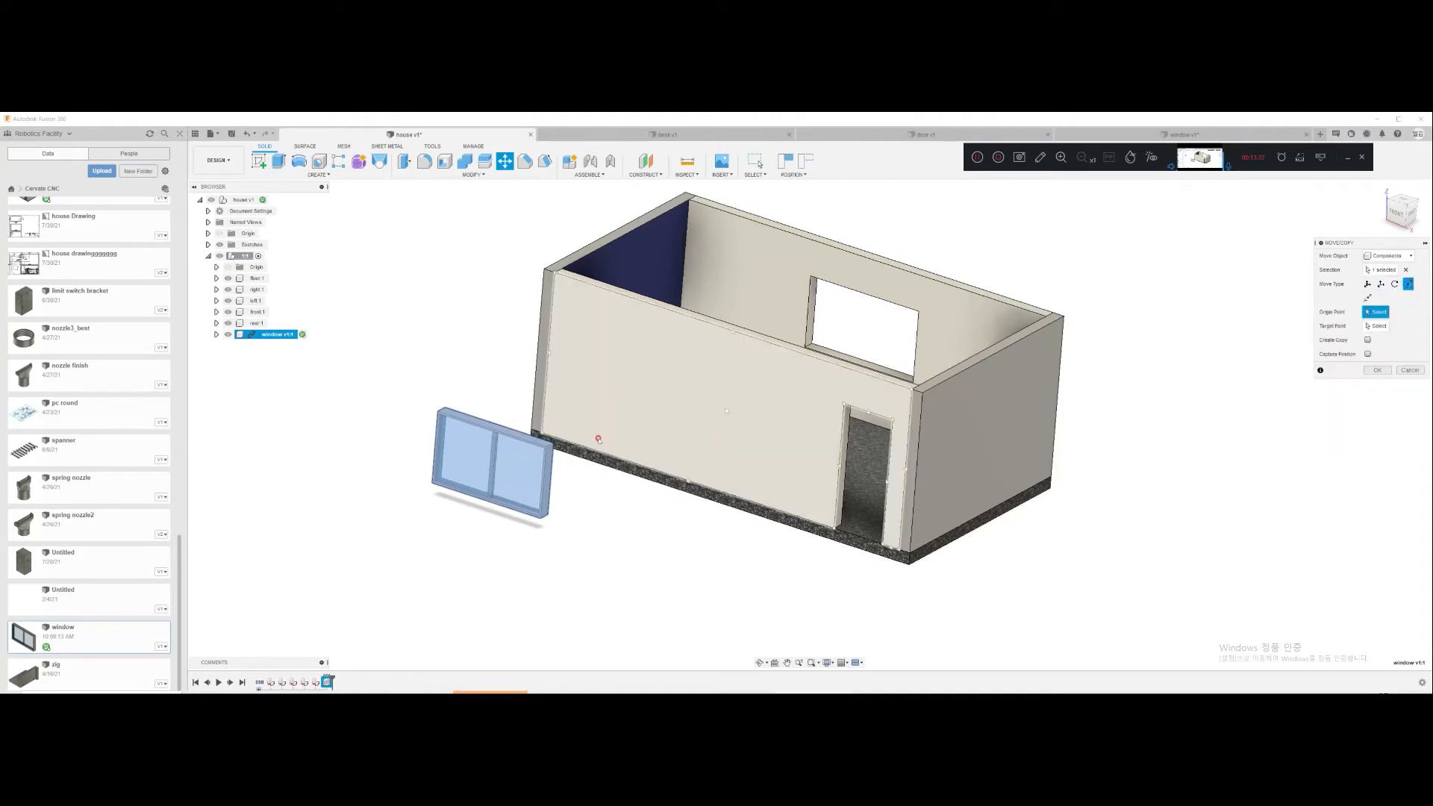
{"action": "scroll", "coordinate": [448, 456], "scroll_direction": "up", "scroll_amount": 6}
{"action": "scroll", "coordinate": [492, 478], "scroll_direction": "up", "scroll_amount": 4}
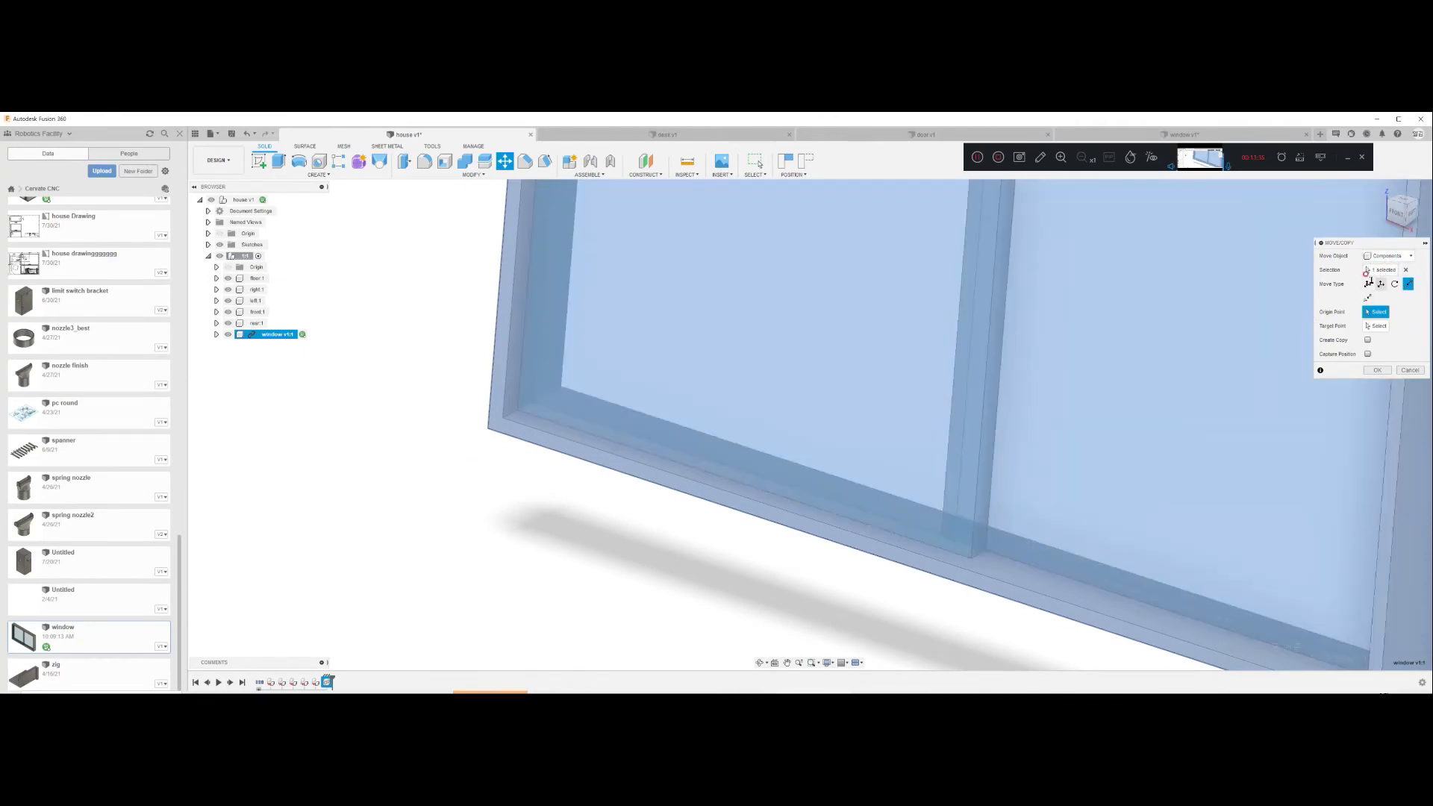
{"action": "left_click", "coordinate": [487, 429]}
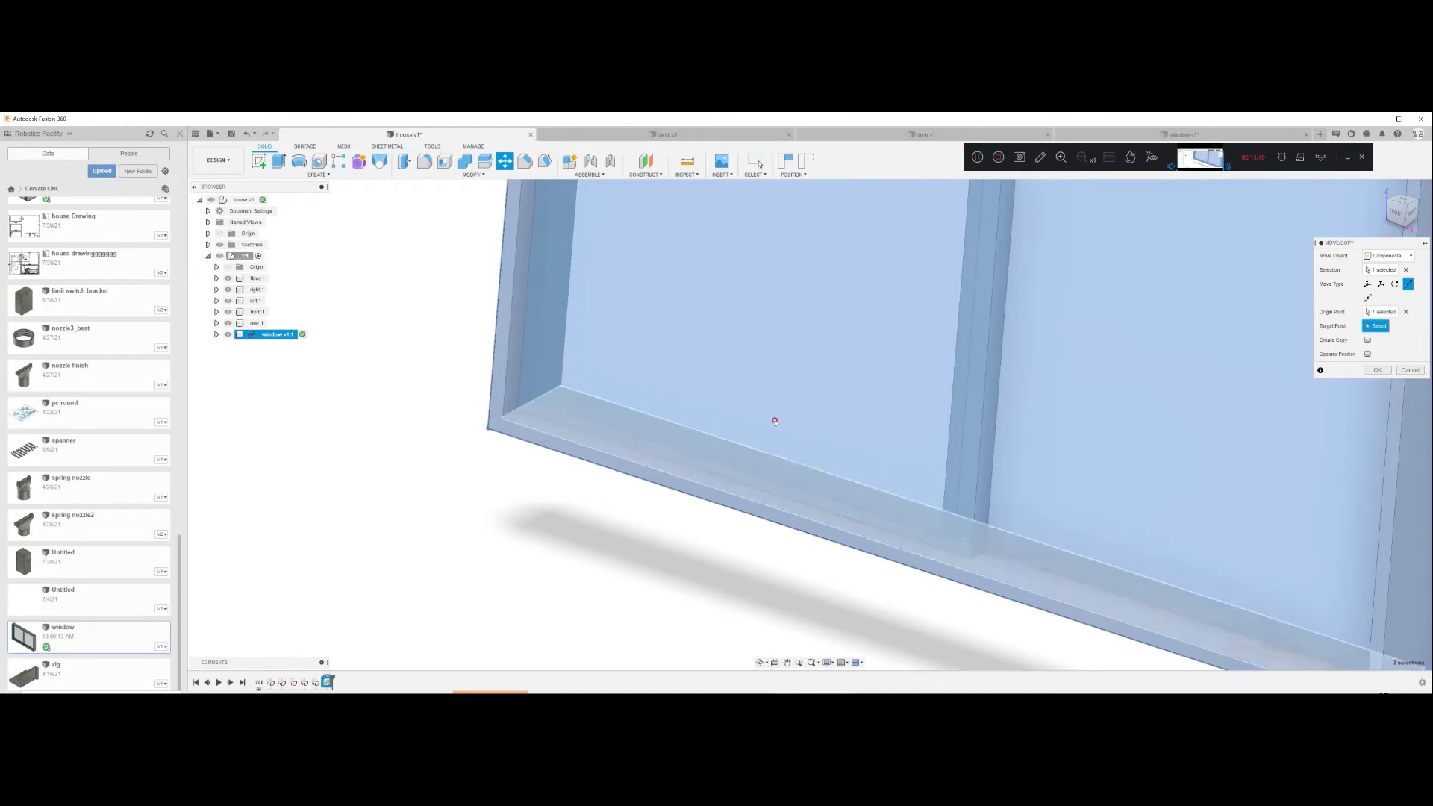
{"action": "scroll", "coordinate": [1014, 358], "scroll_direction": "down", "scroll_amount": 5}
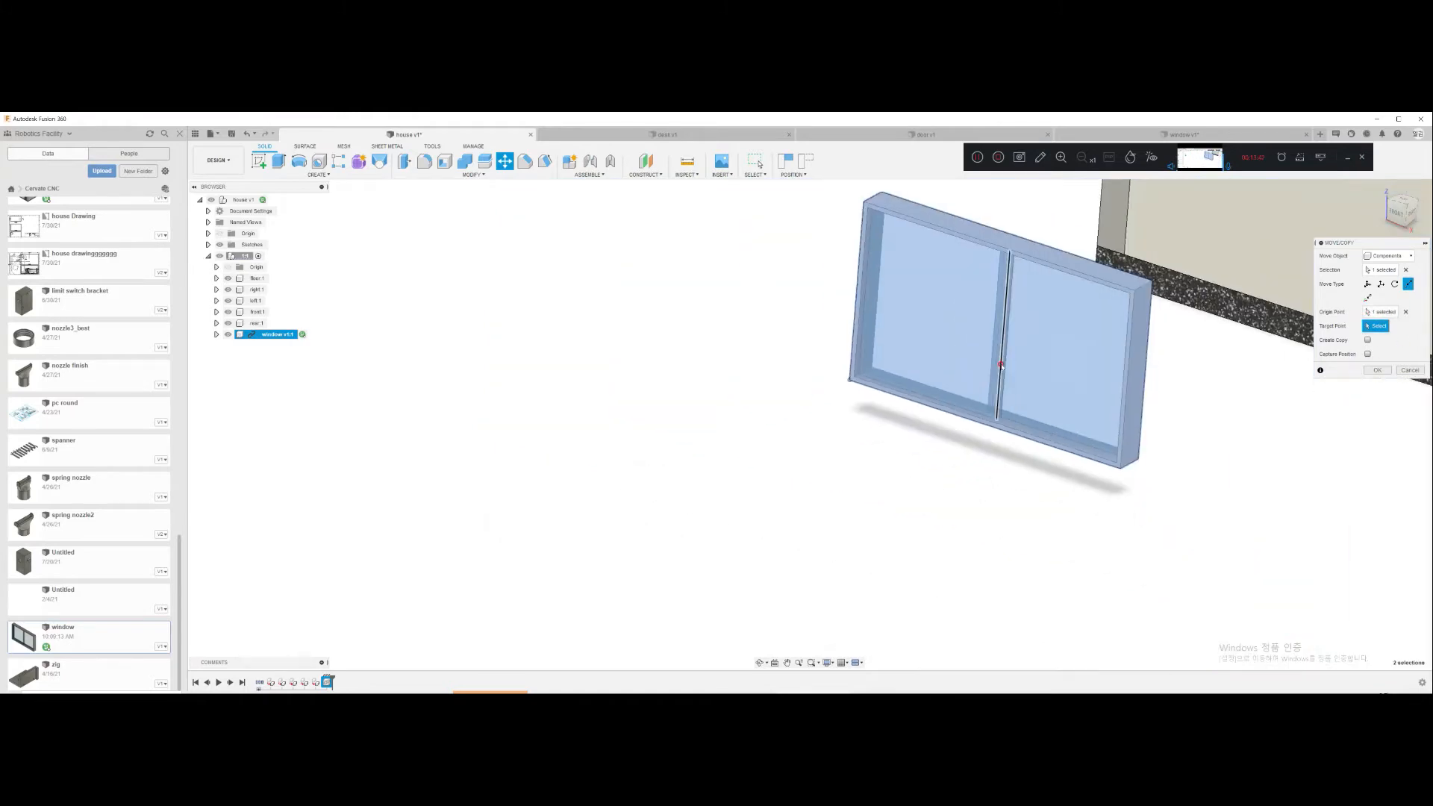
{"action": "middle_click_drag", "start_coordinate": [998, 361], "coordinate": [470, 487]}
{"action": "middle_click_drag", "start_coordinate": [1130, 257], "coordinate": [768, 439]}
{"action": "scroll", "coordinate": [858, 321], "scroll_direction": "up", "scroll_amount": 5}
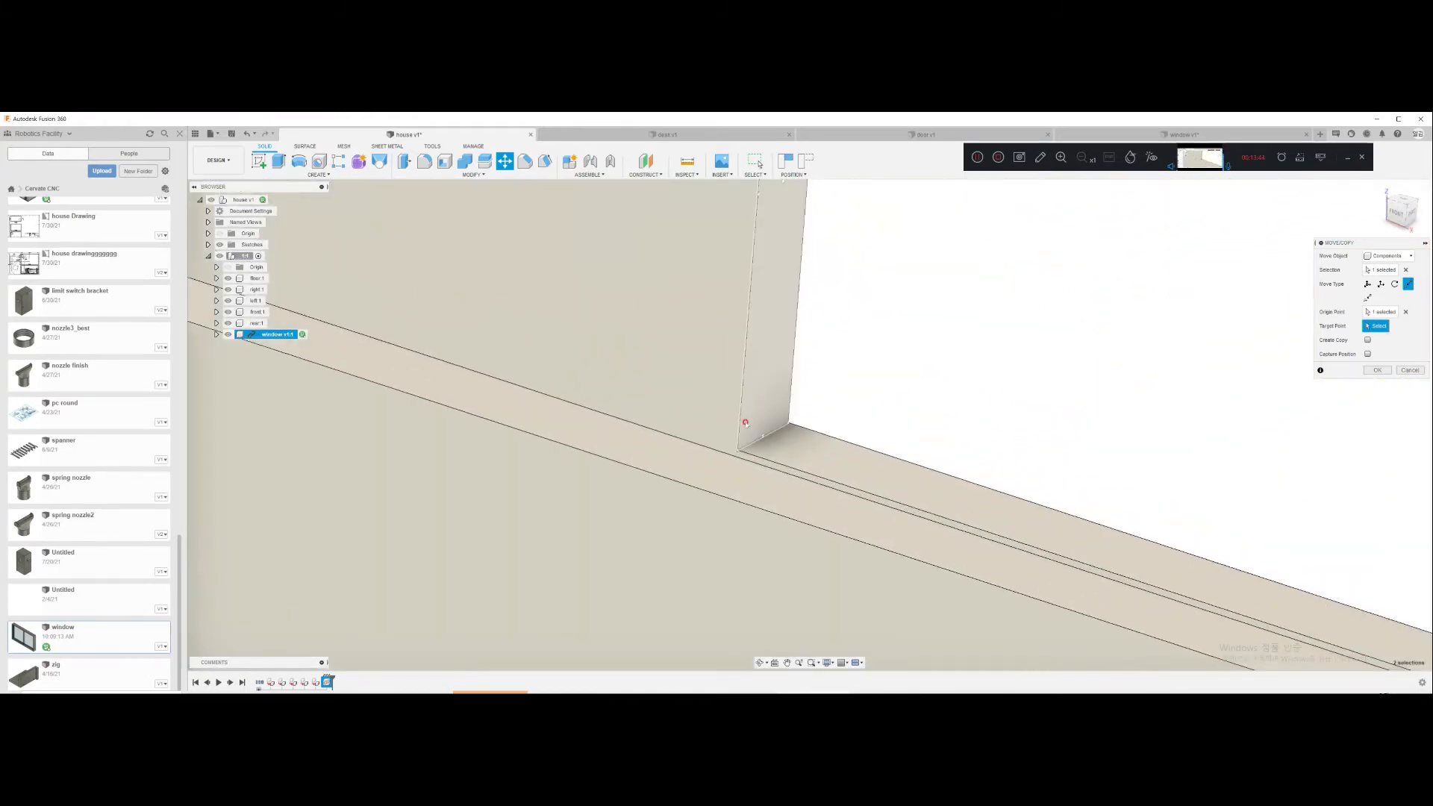
{"action": "left_click", "coordinate": [737, 450]}
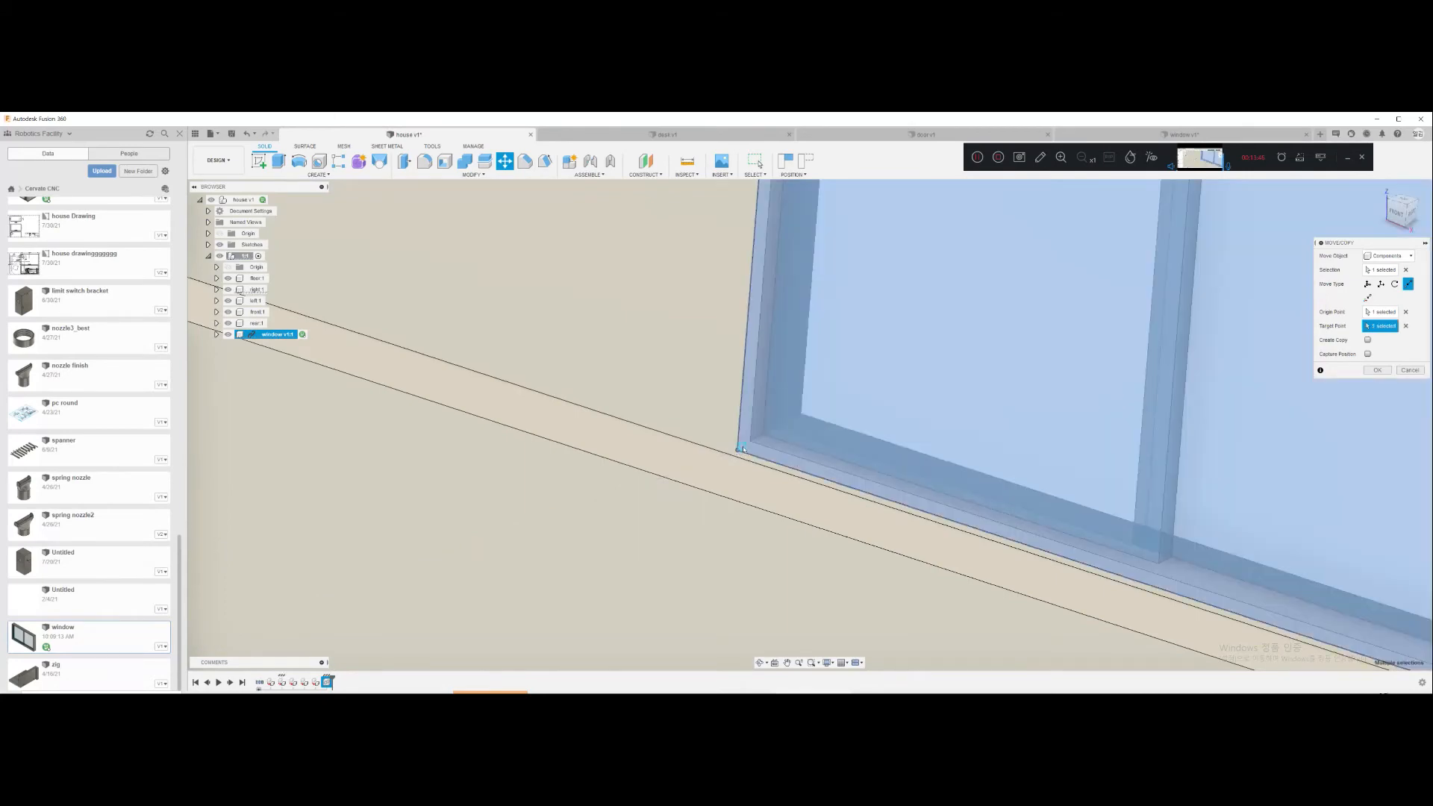
{"action": "scroll", "coordinate": [925, 502], "scroll_direction": "down", "scroll_amount": 5}
{"action": "left_click", "coordinate": [1367, 371]}
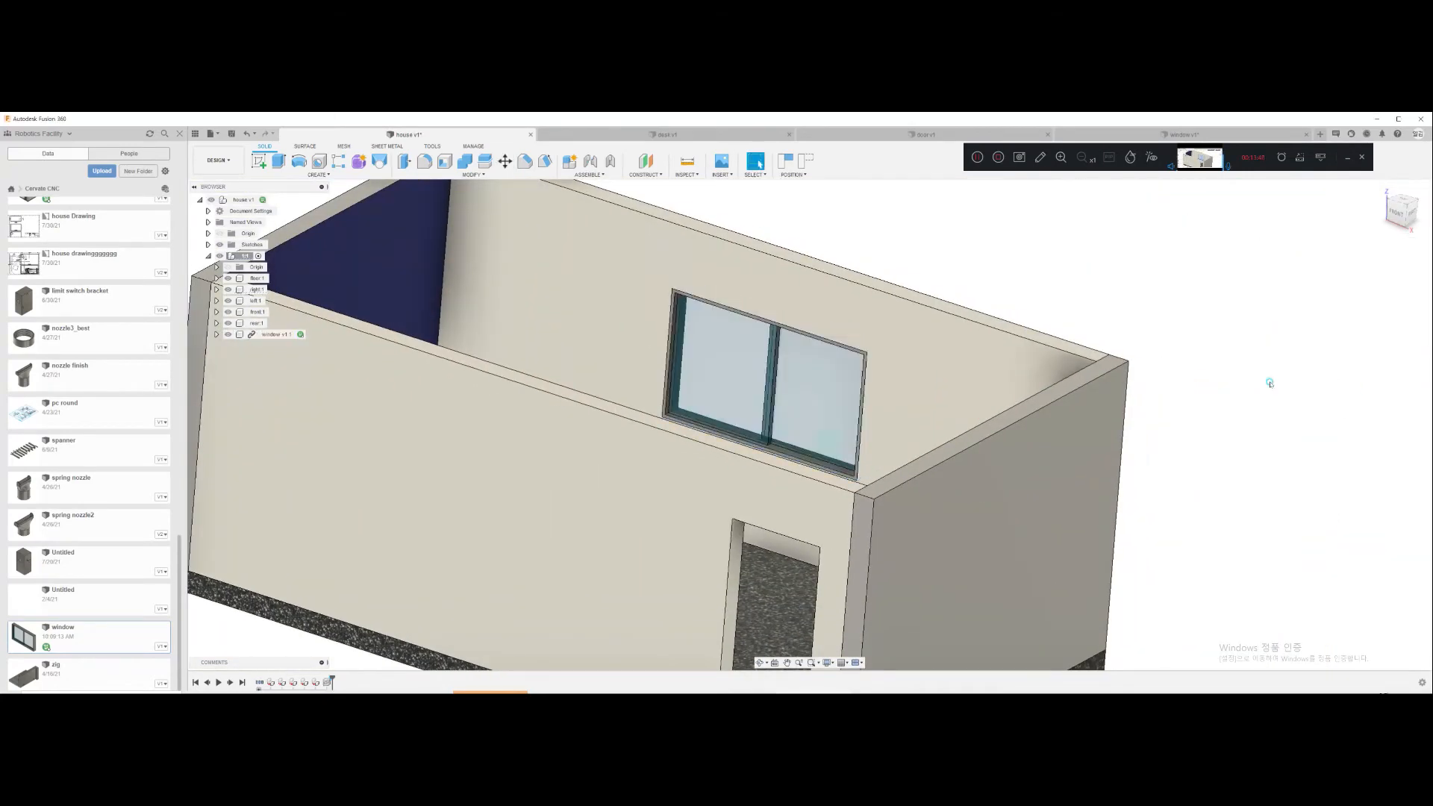
Step: Insert the door design from the project files and offset it -2700 mm along Y, in front of the door wall
{"action": "mouse_move", "coordinate": [747, 417]}
{"action": "middle_mouse_down", "text": "shift"}
{"action": "mouse_move", "coordinate": [719, 416]}
{"action": "mouse_move", "coordinate": [705, 382]}
{"action": "mouse_move", "coordinate": [697, 409]}
{"action": "mouse_move", "coordinate": [809, 433]}
{"action": "mouse_move", "coordinate": [800, 471]}
{"action": "mouse_move", "coordinate": [726, 452]}
{"action": "middle_mouse_up", "text": "shift"}
{"action": "scroll", "coordinate": [799, 471], "scroll_direction": "down", "scroll_amount": 6}
{"action": "scroll", "coordinate": [89, 601], "scroll_direction": "up", "scroll_amount": 4}
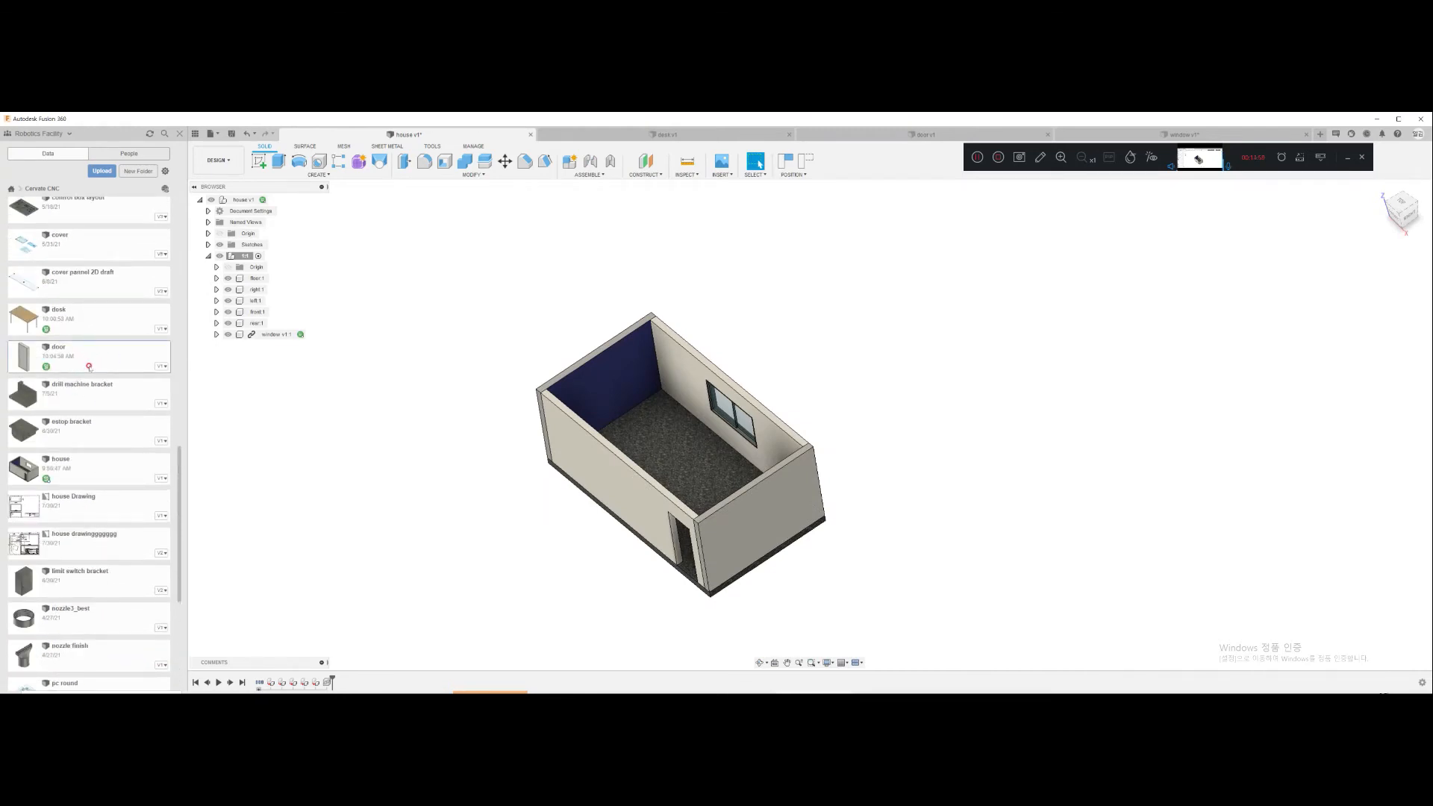
{"action": "left_click_drag", "start_coordinate": [83, 361], "coordinate": [452, 403]}
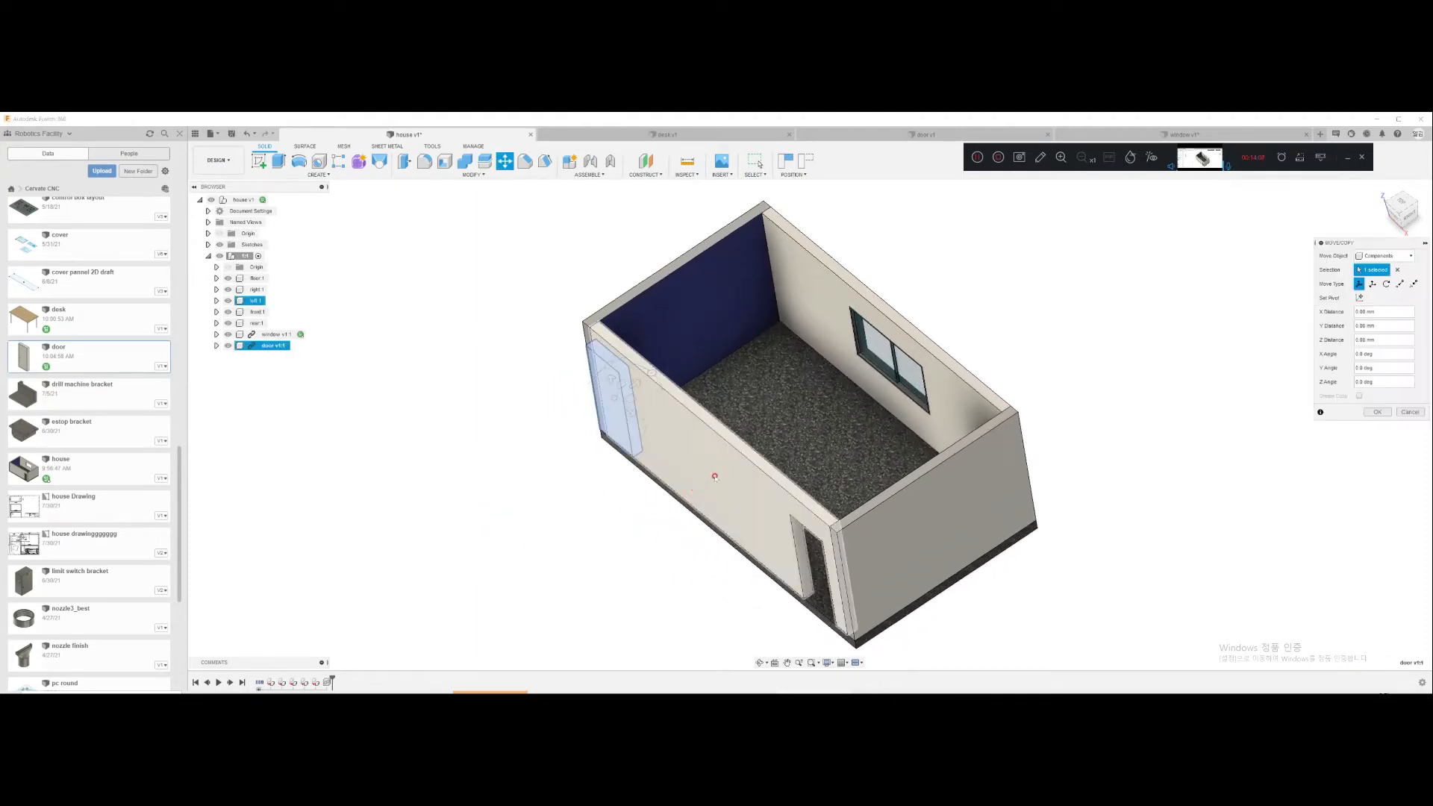
{"action": "middle_click_drag", "start_coordinate": [731, 453], "coordinate": [649, 480], "text": "shift"}
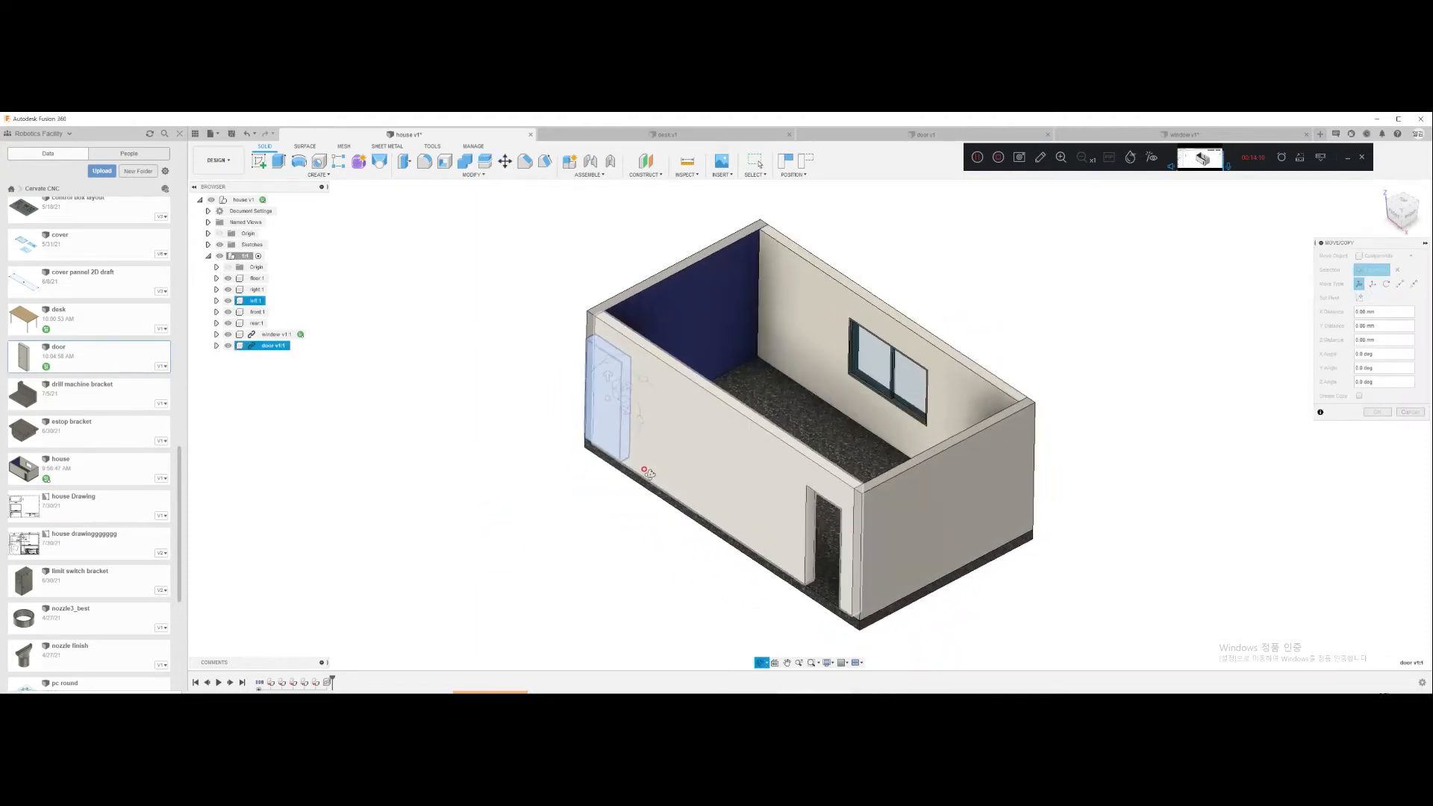
{"action": "left_click_drag", "start_coordinate": [629, 386], "coordinate": [512, 448]}
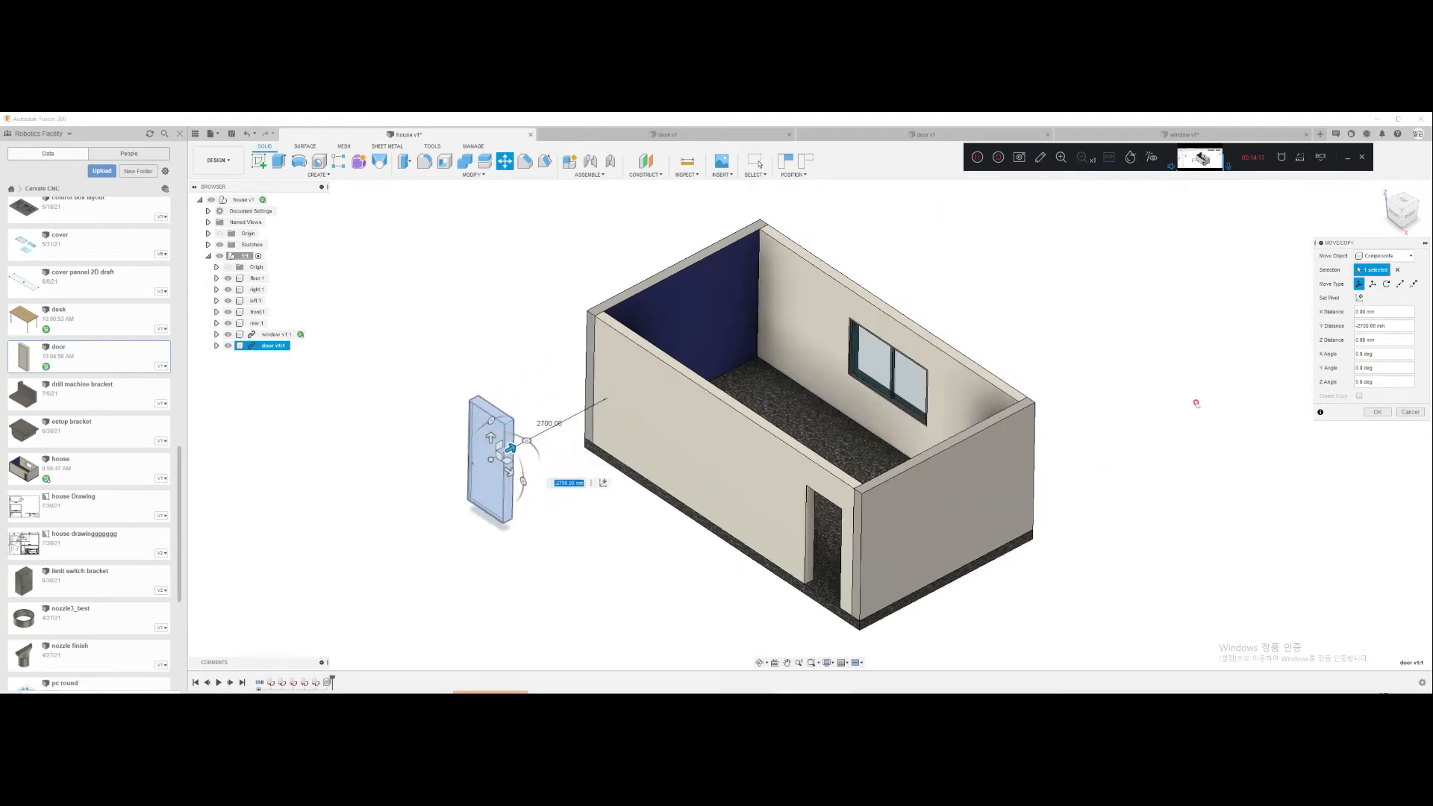
Step: Move the door point to point, from its lower outer frame corner to the matching lower corner of the doorway
{"action": "left_click", "coordinate": [1399, 284]}
{"action": "middle_click_drag", "start_coordinate": [607, 486], "coordinate": [627, 457], "text": "shift"}
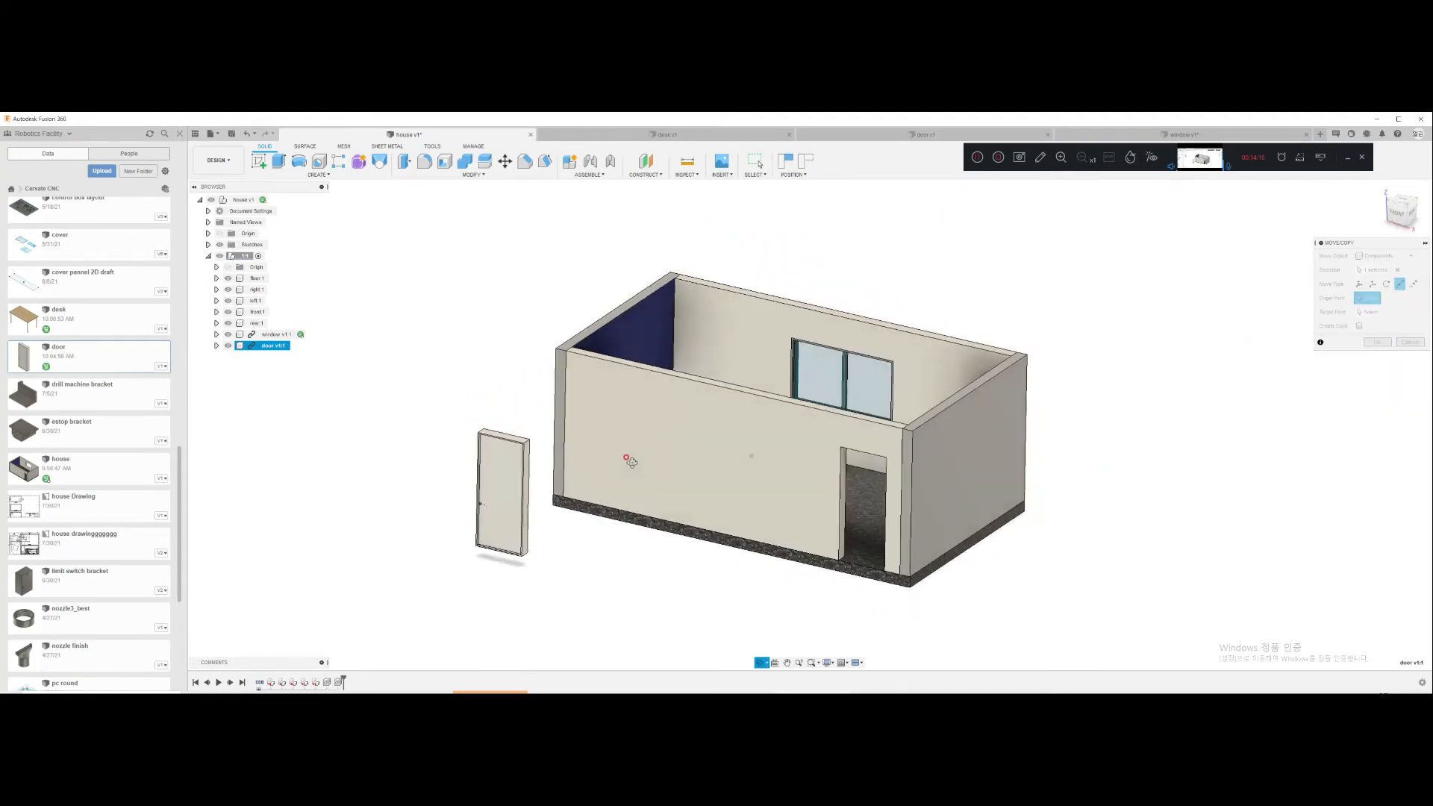
{"action": "scroll", "coordinate": [485, 530], "scroll_direction": "up", "scroll_amount": 10}
{"action": "left_click", "coordinate": [546, 483]}
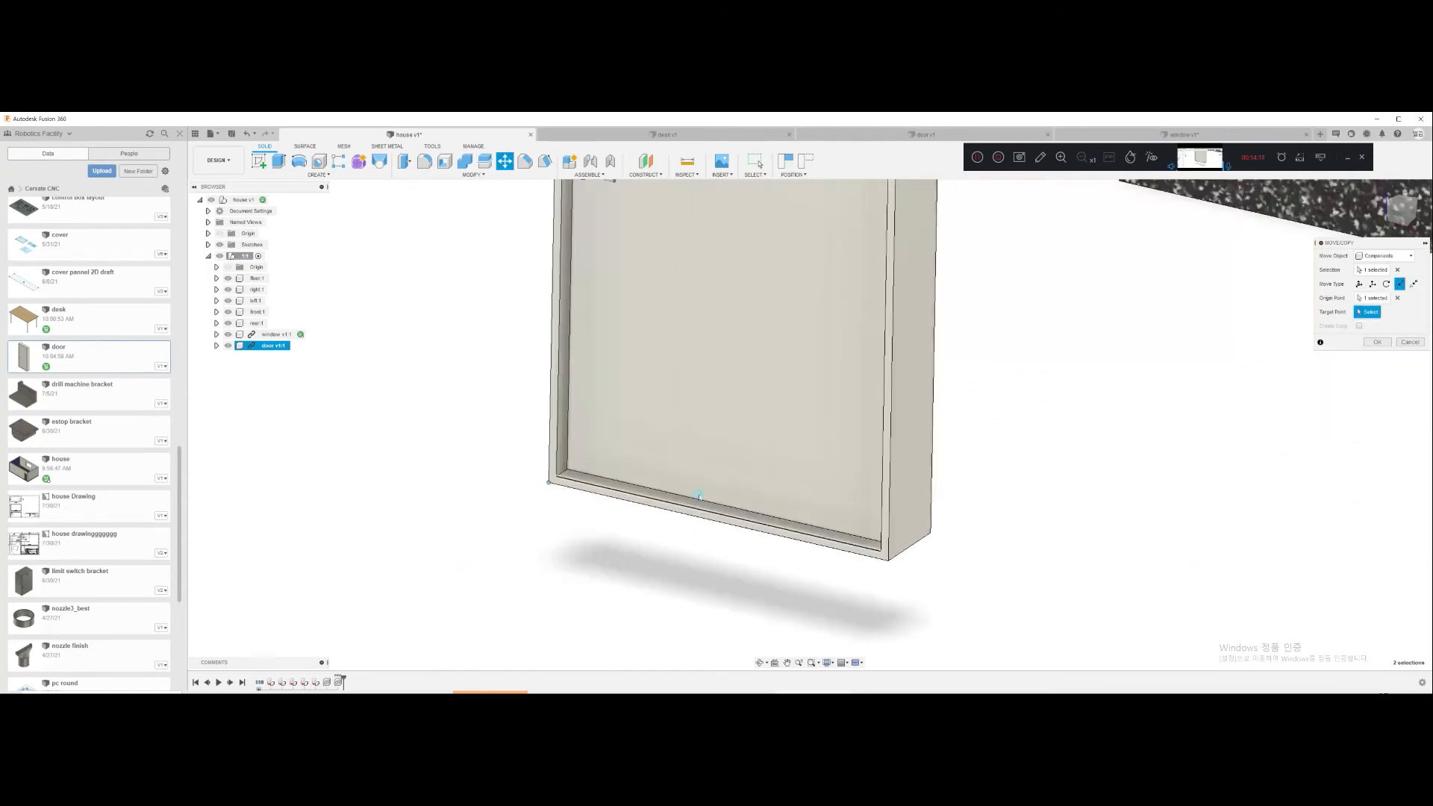
{"action": "scroll", "coordinate": [1001, 479], "scroll_direction": "down", "scroll_amount": 10}
{"action": "middle_click_drag", "start_coordinate": [1001, 478], "coordinate": [696, 374]}
{"action": "scroll", "coordinate": [780, 457], "scroll_direction": "up", "scroll_amount": 10}
{"action": "scroll", "coordinate": [780, 457], "scroll_direction": "up", "scroll_amount": 8}
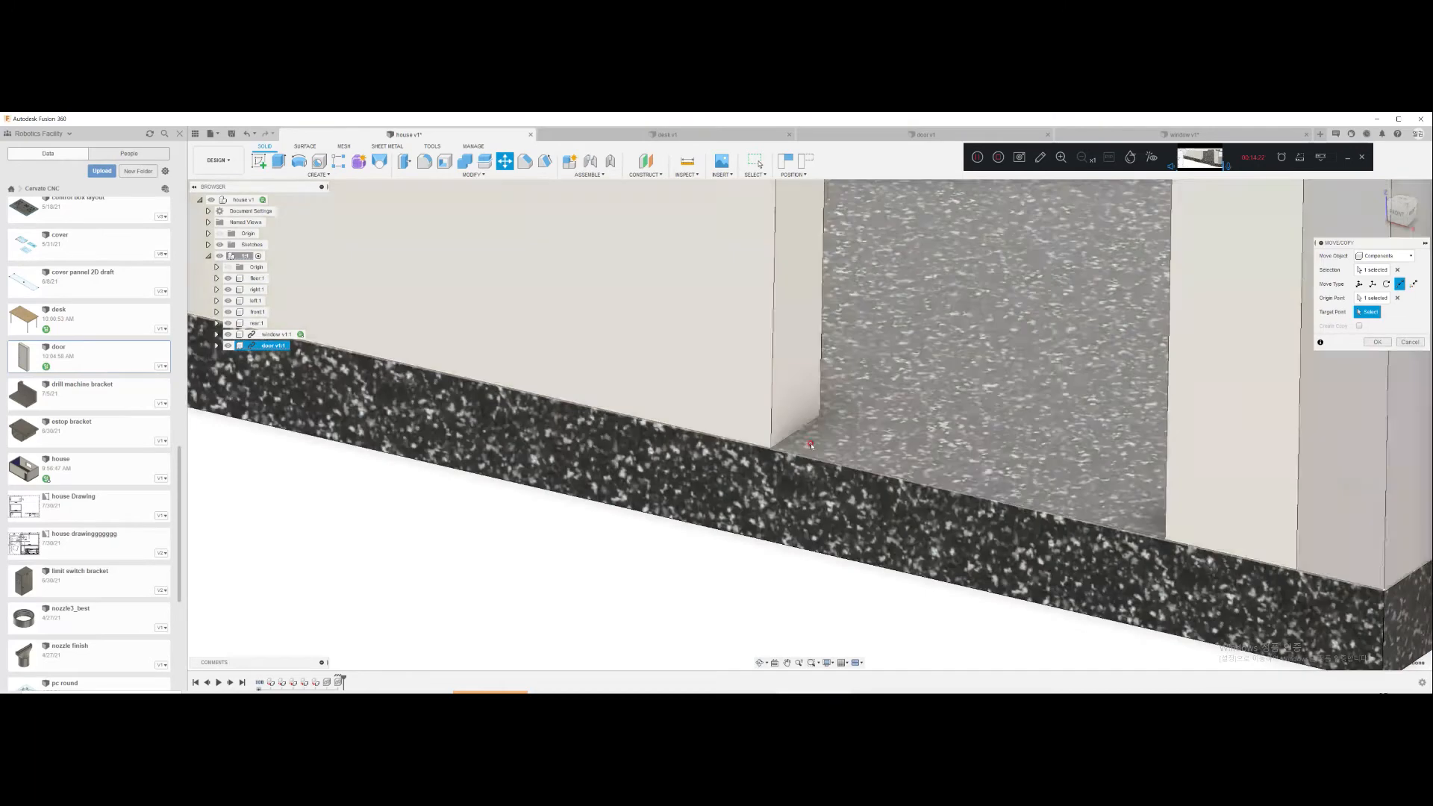
{"action": "left_click", "coordinate": [732, 456]}
{"action": "scroll", "coordinate": [805, 486], "scroll_direction": "down", "scroll_amount": 10}
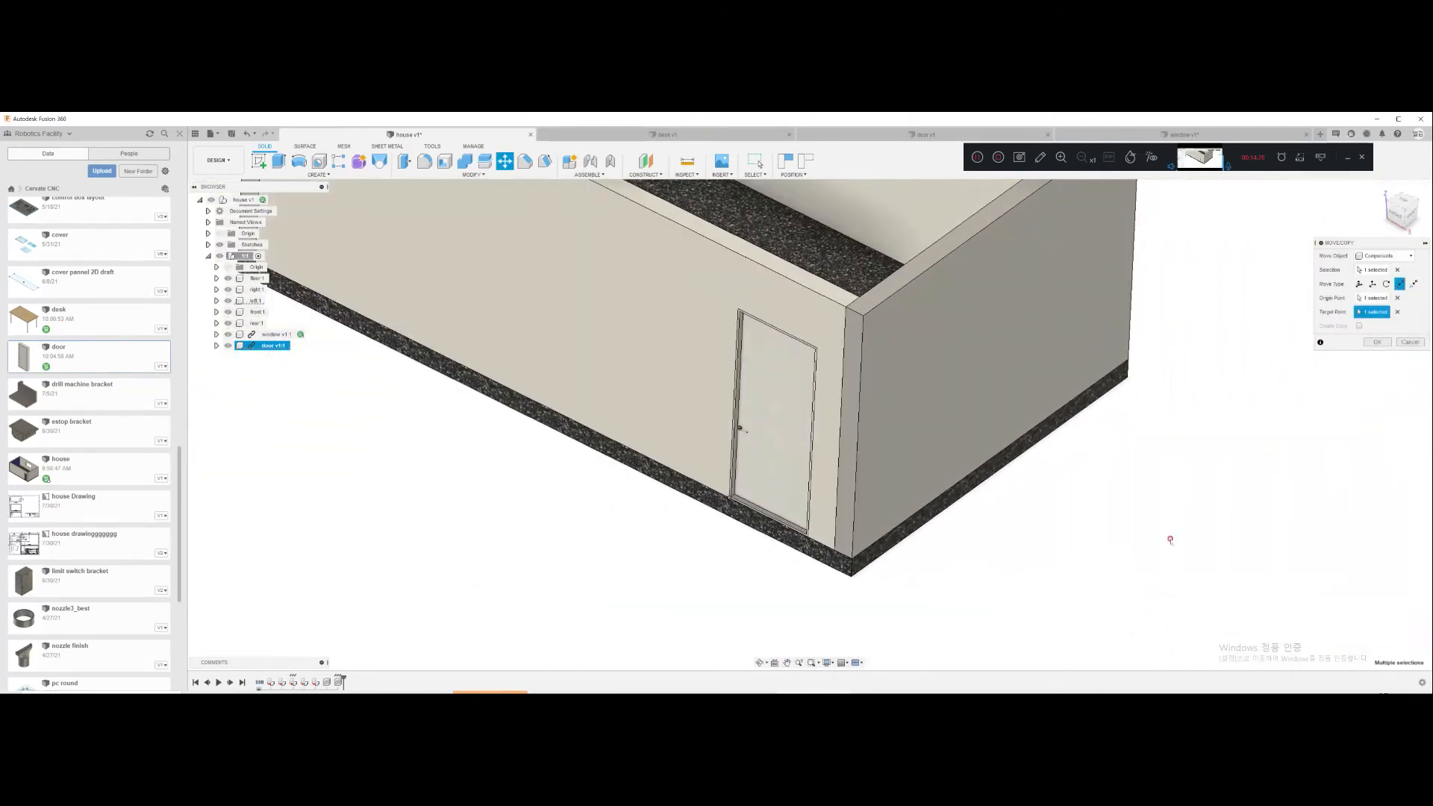
{"action": "left_click", "coordinate": [1376, 341]}
Step: Insert the desk design from the project files into the house design
{"action": "scroll", "coordinate": [1023, 508], "scroll_direction": "down", "scroll_amount": 3}
{"action": "scroll", "coordinate": [1023, 508], "scroll_direction": "down", "scroll_amount": 3}
{"action": "middle_click_drag", "start_coordinate": [974, 481], "coordinate": [803, 477], "text": "shift"}
{"action": "left_click_drag", "start_coordinate": [84, 310], "coordinate": [172, 347]}
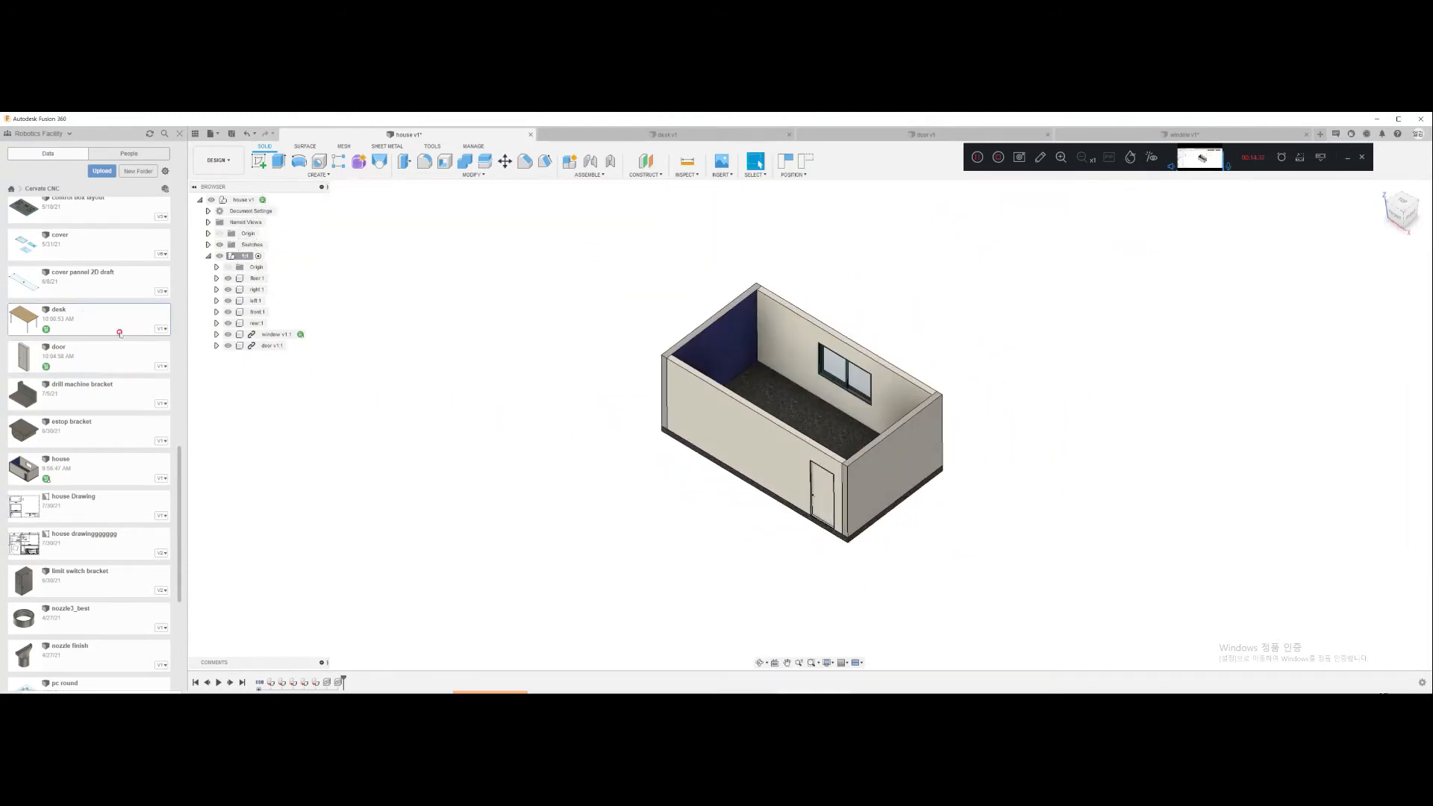
{"action": "left_click_drag", "start_coordinate": [74, 323], "coordinate": [485, 389]}
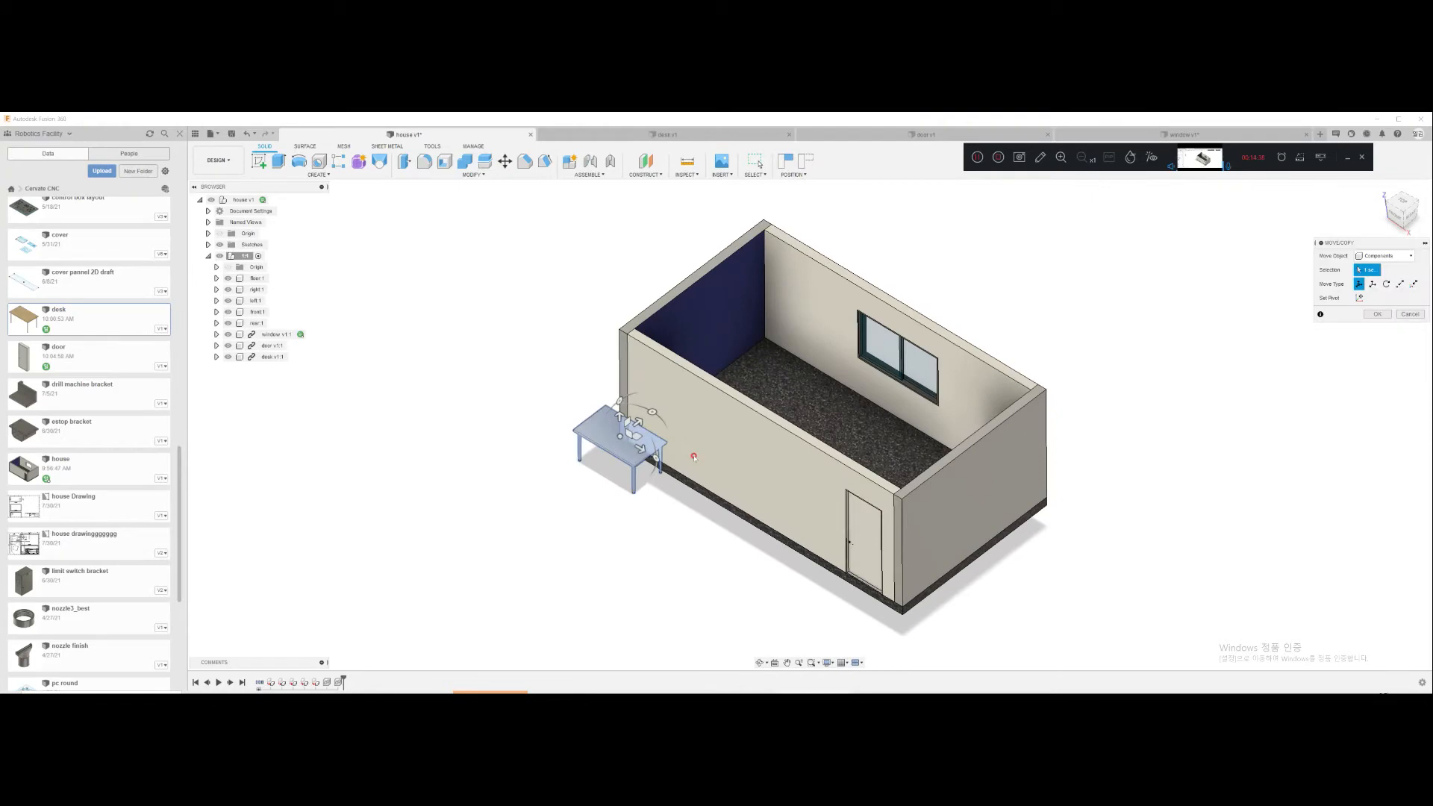
Step: Raise the desk 725 mm along Z in the front view to bring its legs near floor level
{"action": "scroll", "coordinate": [651, 381], "scroll_direction": "up", "scroll_amount": 5}
{"action": "scroll", "coordinate": [651, 381], "scroll_direction": "up", "scroll_amount": 5}
{"action": "middle_click_drag", "start_coordinate": [657, 388], "coordinate": [631, 376], "text": "shift"}
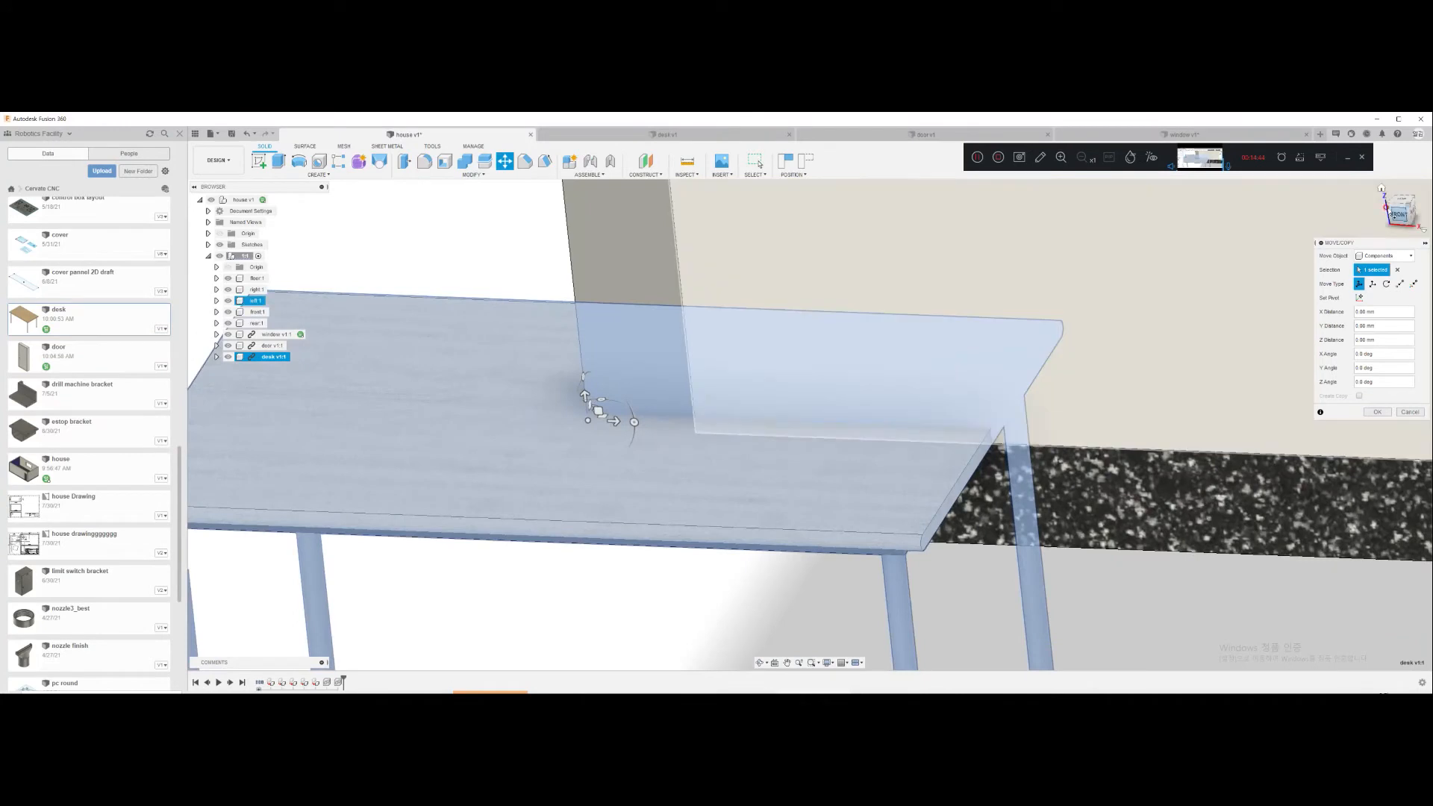
{"action": "scroll", "coordinate": [636, 492], "scroll_direction": "down", "scroll_amount": 6}
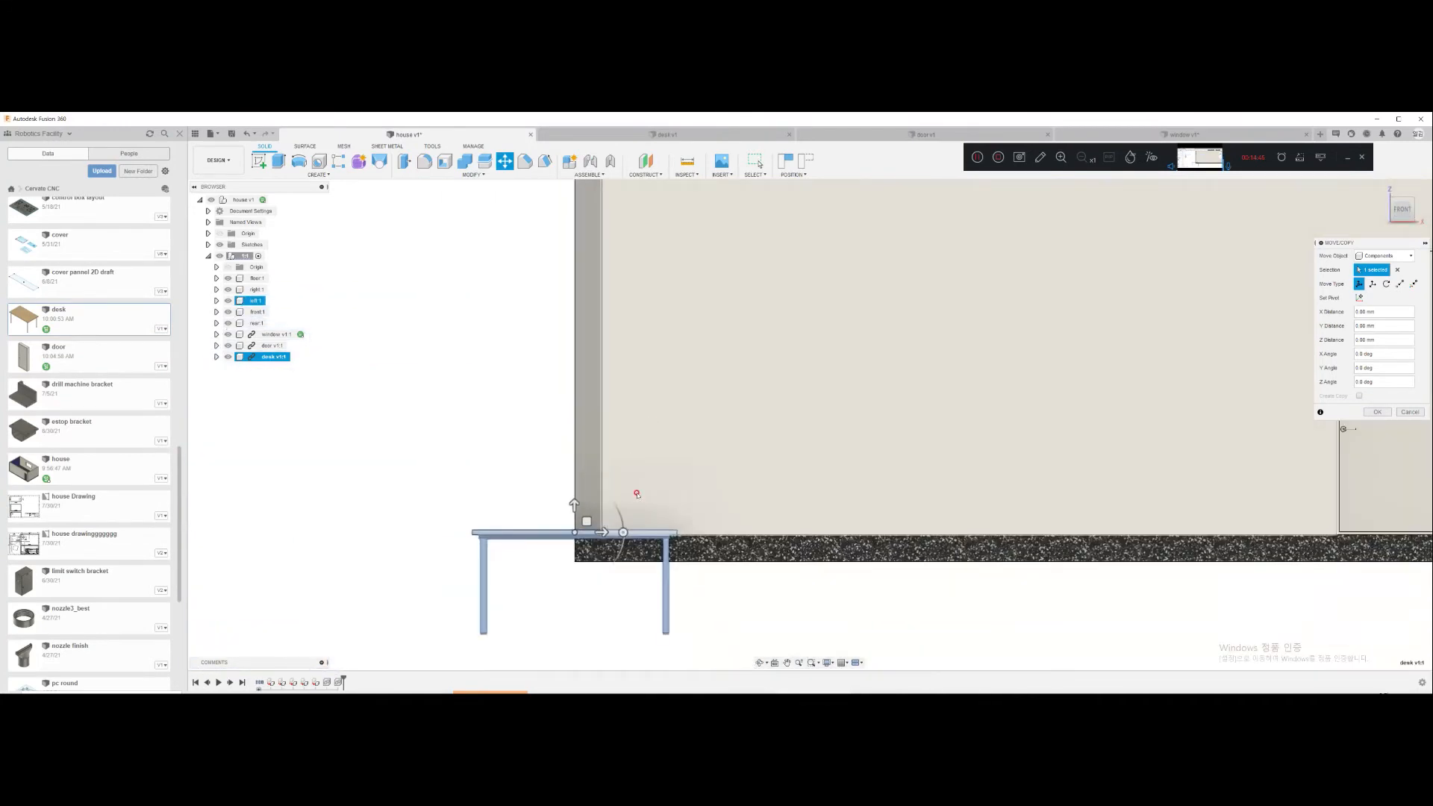
{"action": "left_click_drag", "start_coordinate": [601, 489], "coordinate": [598, 421]}
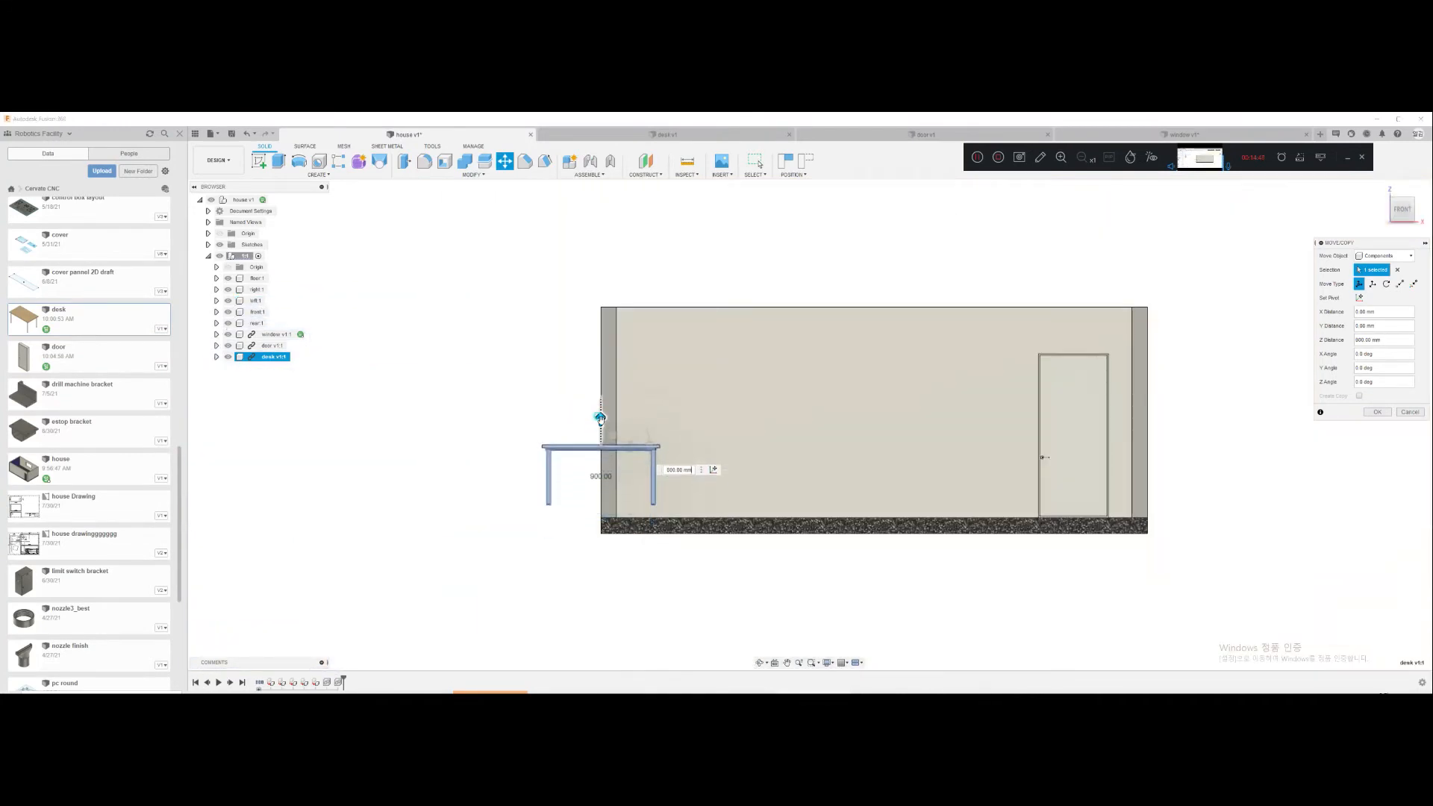
{"action": "scroll", "coordinate": [600, 447], "scroll_direction": "up", "scroll_amount": 5}
{"action": "left_click_drag", "start_coordinate": [600, 302], "coordinate": [598, 361]}
{"action": "scroll", "coordinate": [605, 366], "scroll_direction": "up", "scroll_amount": 3}
Step: Examine how the desk's leg ends line up with the floor's top surface in the front view
{"action": "middle_click_drag", "start_coordinate": [823, 347], "coordinate": [789, 247]}
{"action": "middle_click_drag", "start_coordinate": [831, 364], "coordinate": [814, 348]}
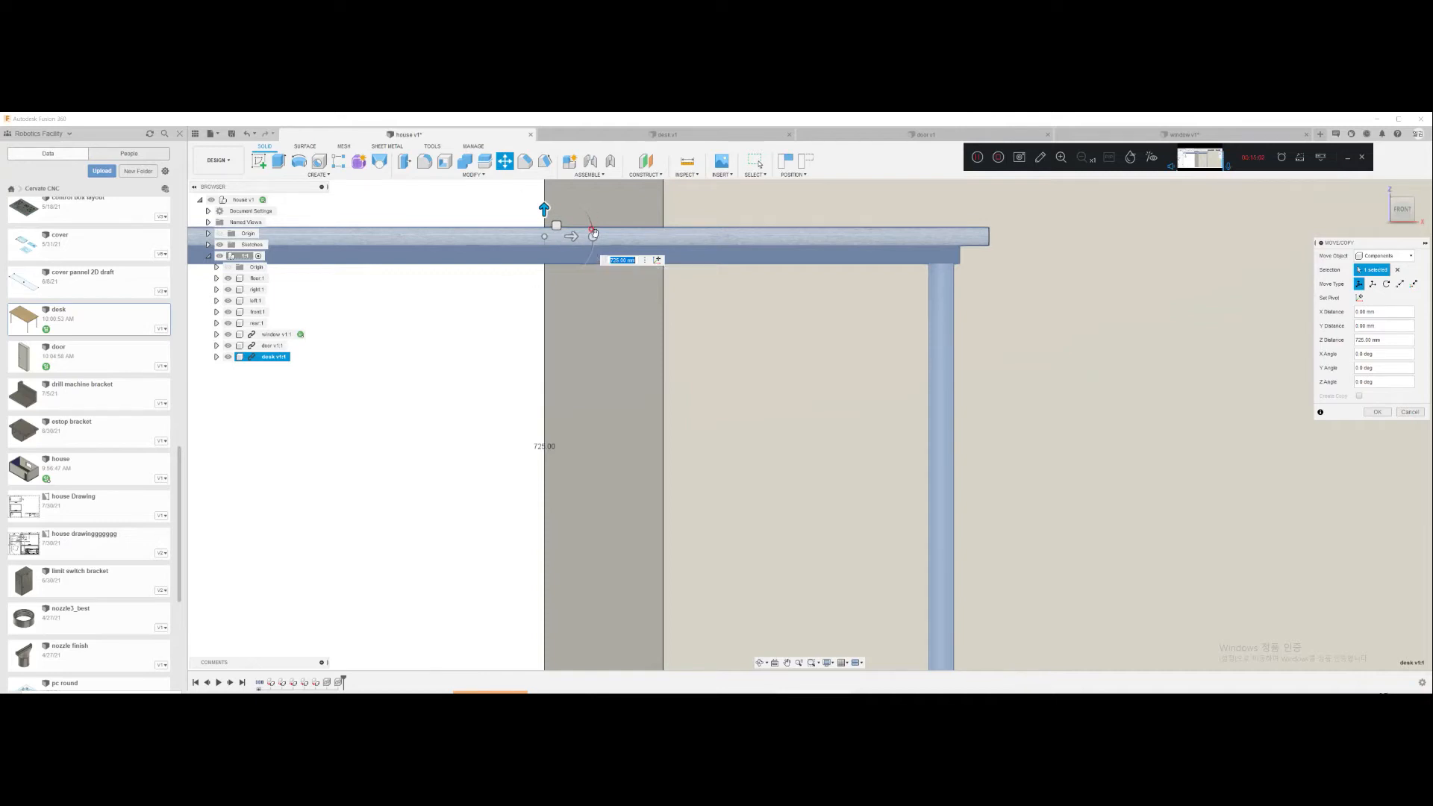
{"action": "middle_click_drag", "start_coordinate": [897, 668], "coordinate": [834, 506]}
{"action": "scroll", "coordinate": [834, 506], "scroll_direction": "up", "scroll_amount": 3}
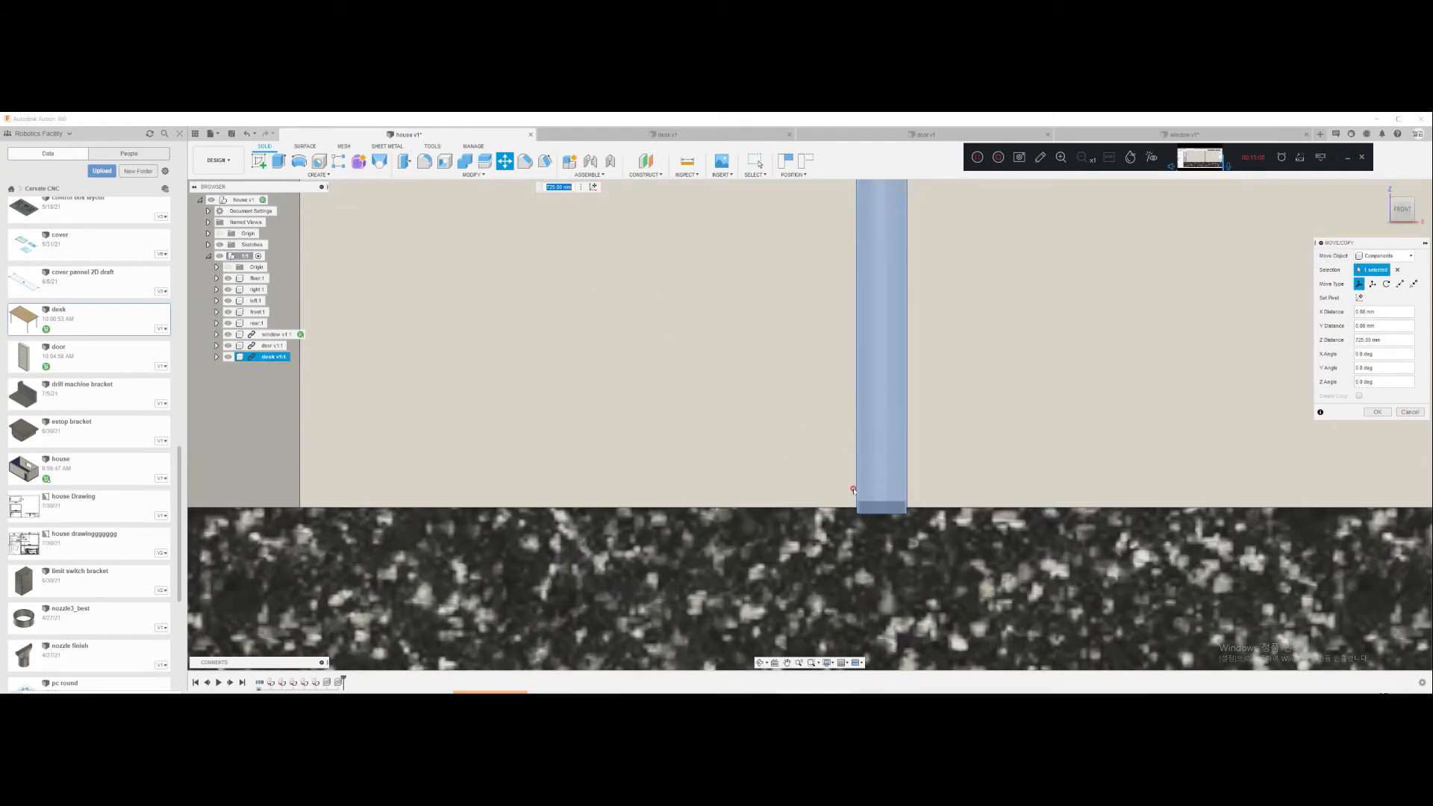
{"action": "scroll", "coordinate": [606, 357], "scroll_direction": "down", "scroll_amount": 5}
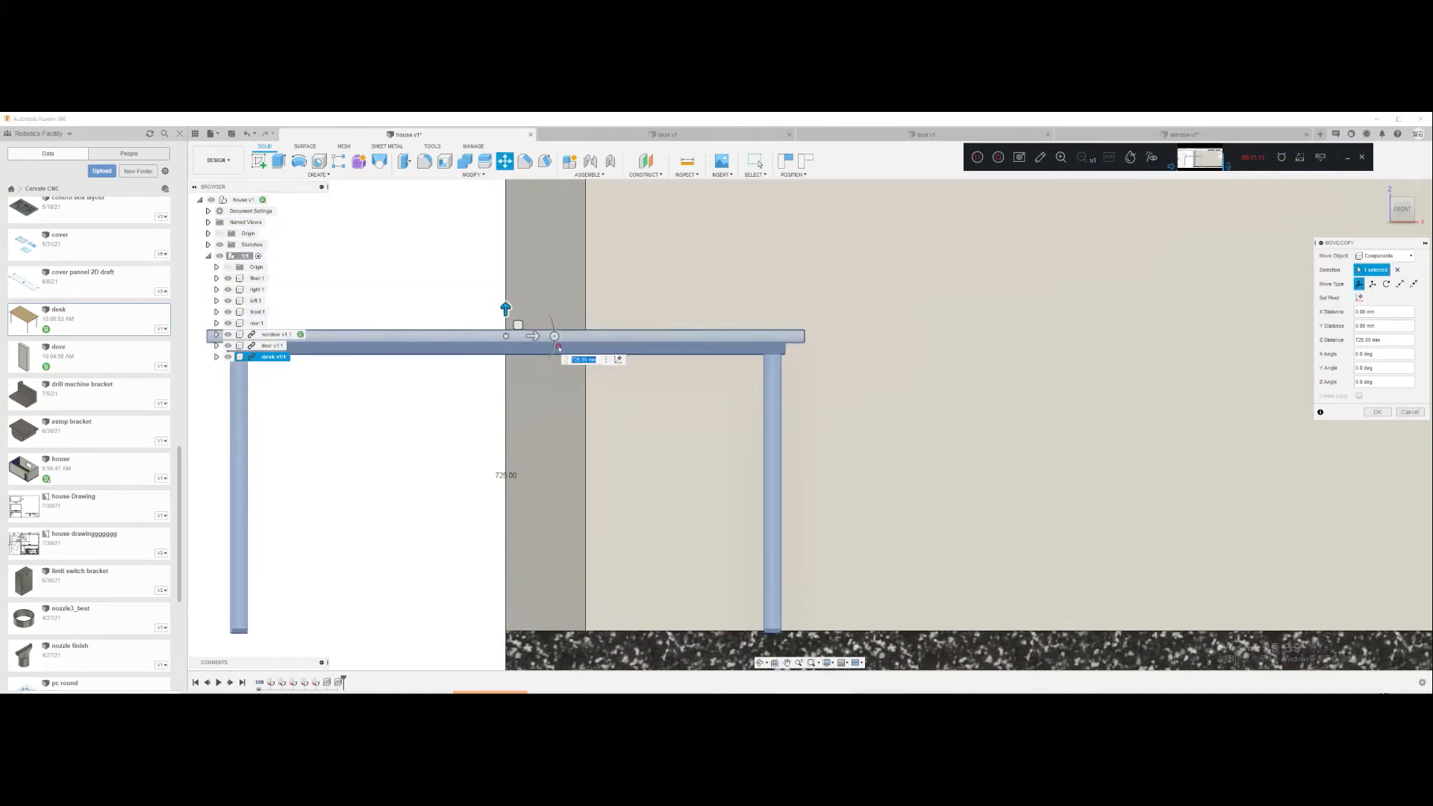
{"action": "scroll", "coordinate": [796, 483], "scroll_direction": "up", "scroll_amount": 5}
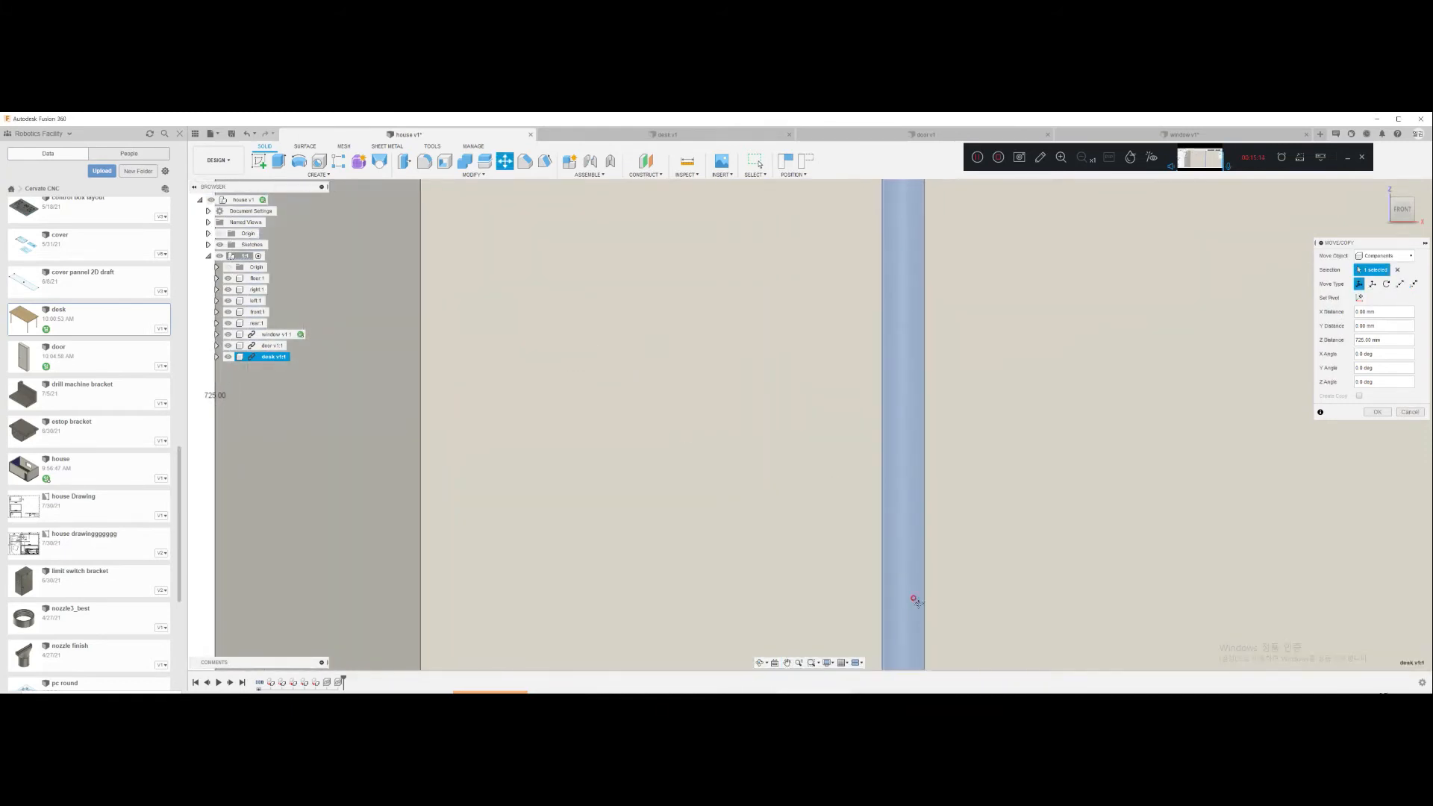
{"action": "scroll", "coordinate": [876, 579], "scroll_direction": "down", "scroll_amount": 5}
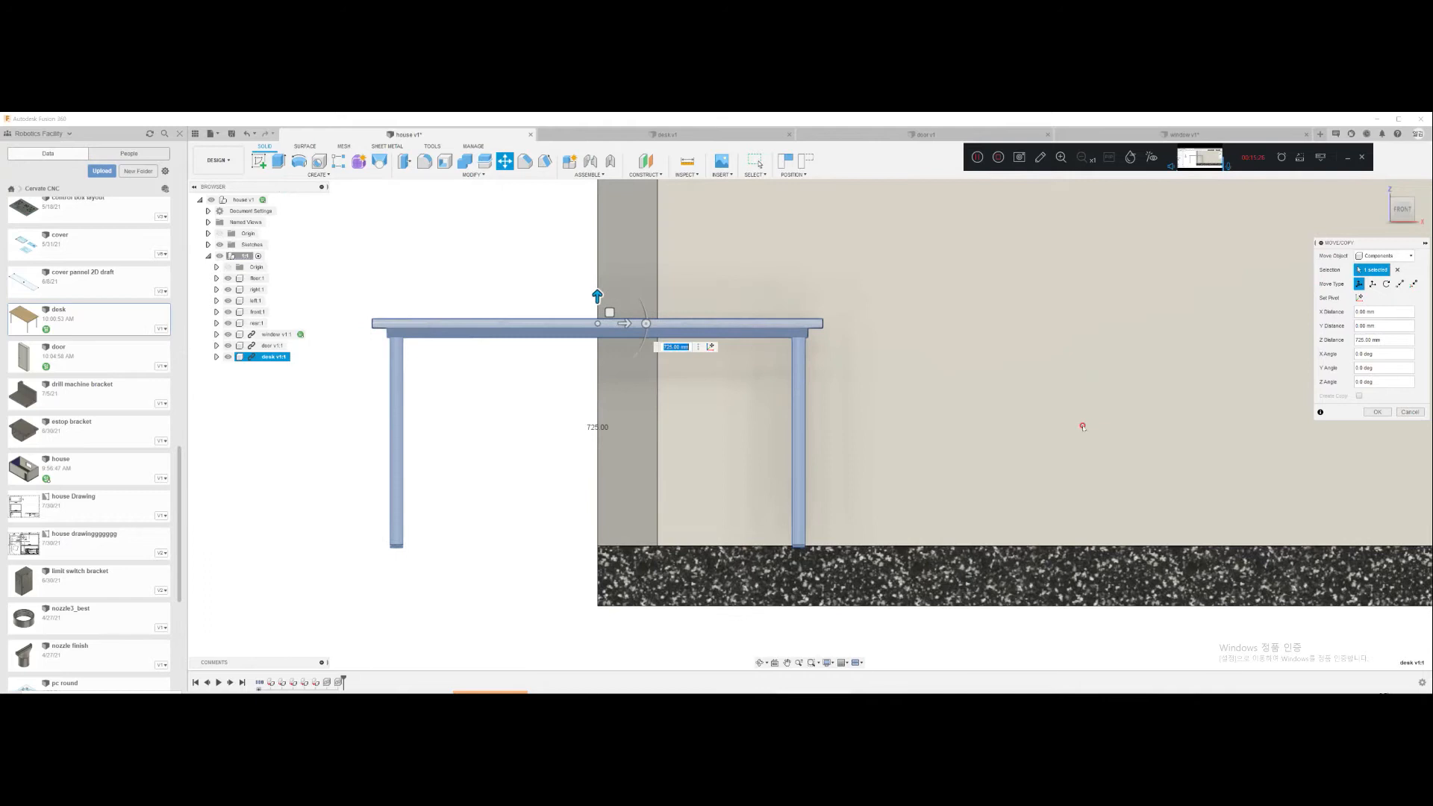
Step: Reposition the move pivot to the upper edge of the black foot cap on the desk leg nearest the doorway
{"action": "left_click", "coordinate": [1359, 297]}
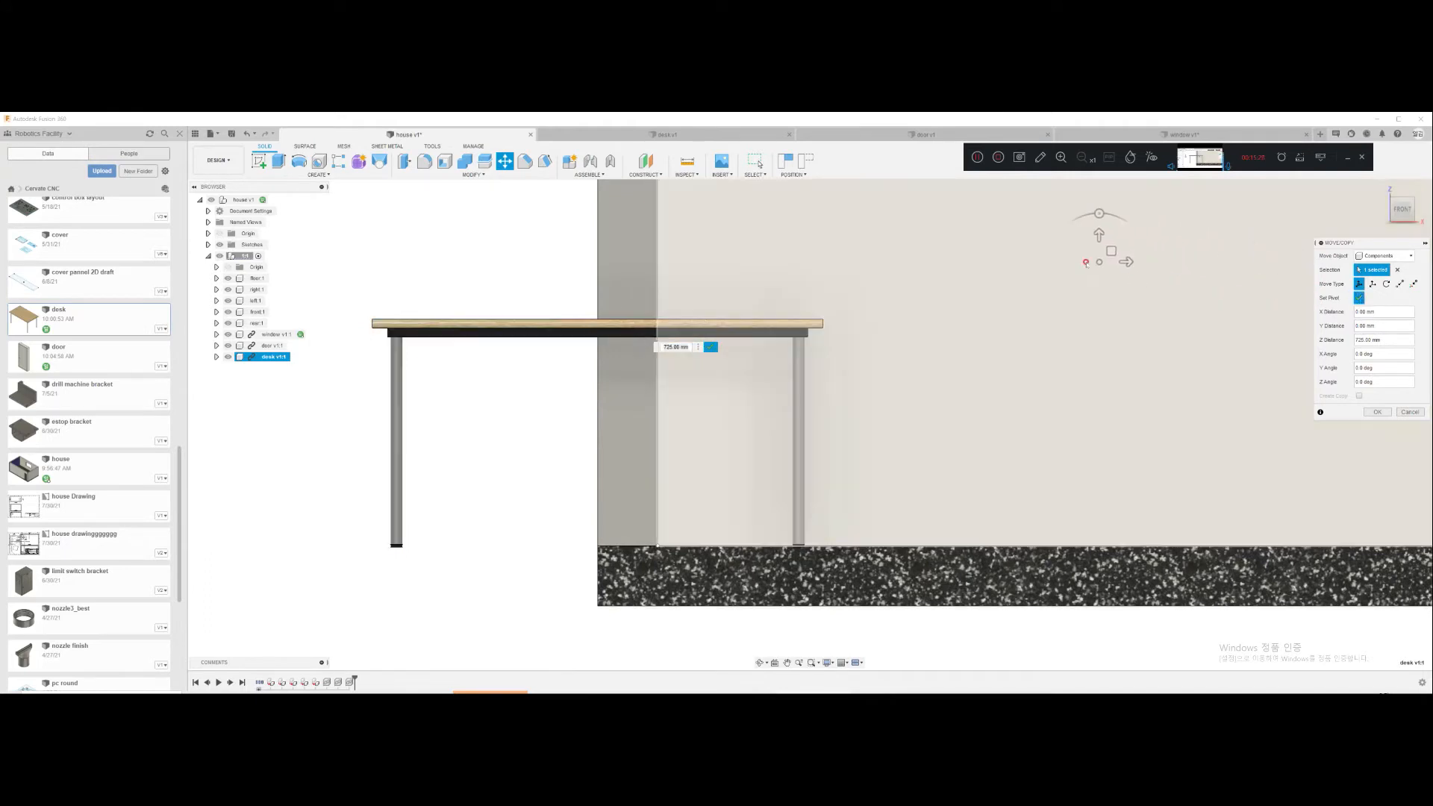
{"action": "middle_click_drag", "start_coordinate": [858, 460], "coordinate": [875, 327]}
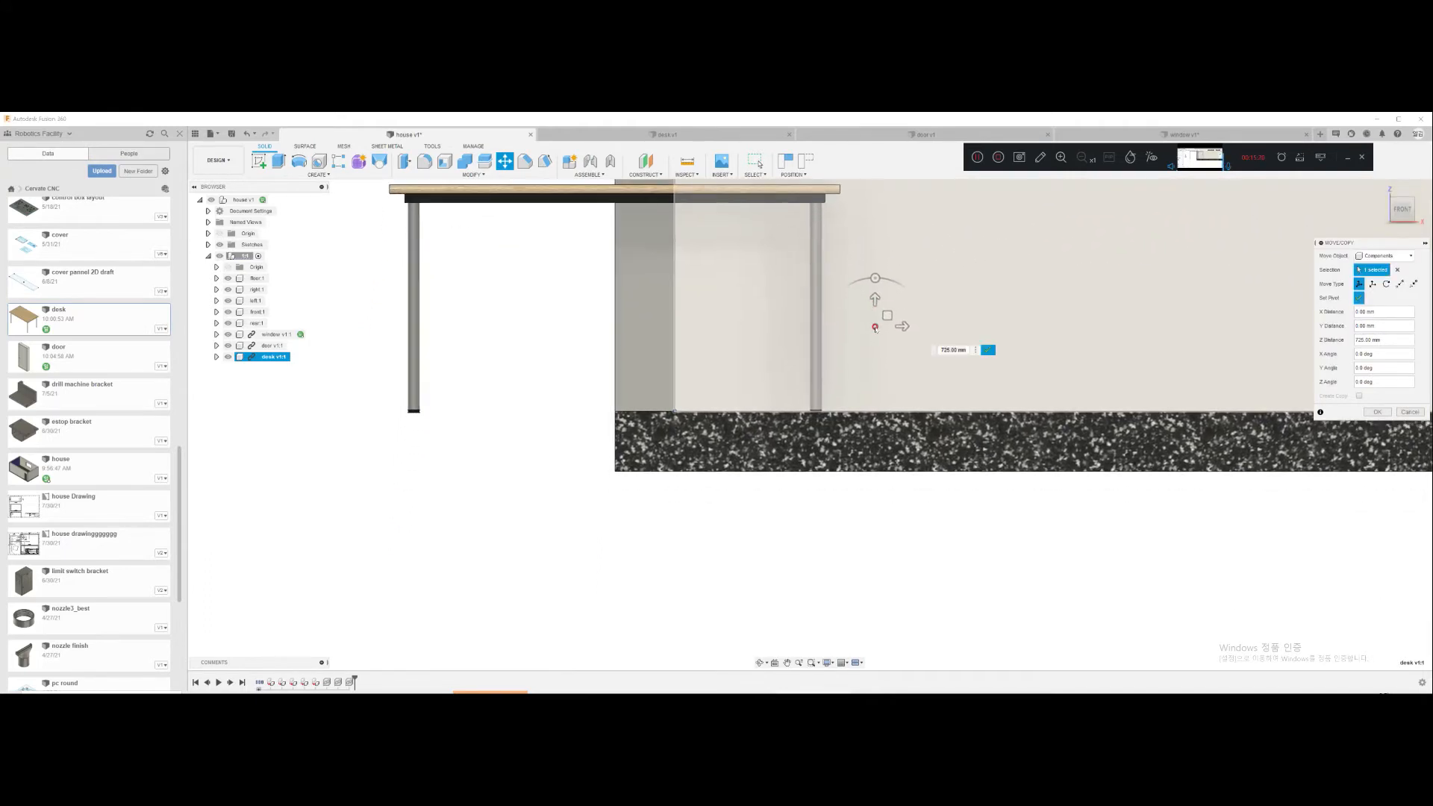
{"action": "left_click", "coordinate": [814, 413]}
{"action": "left_click", "coordinate": [925, 432]}
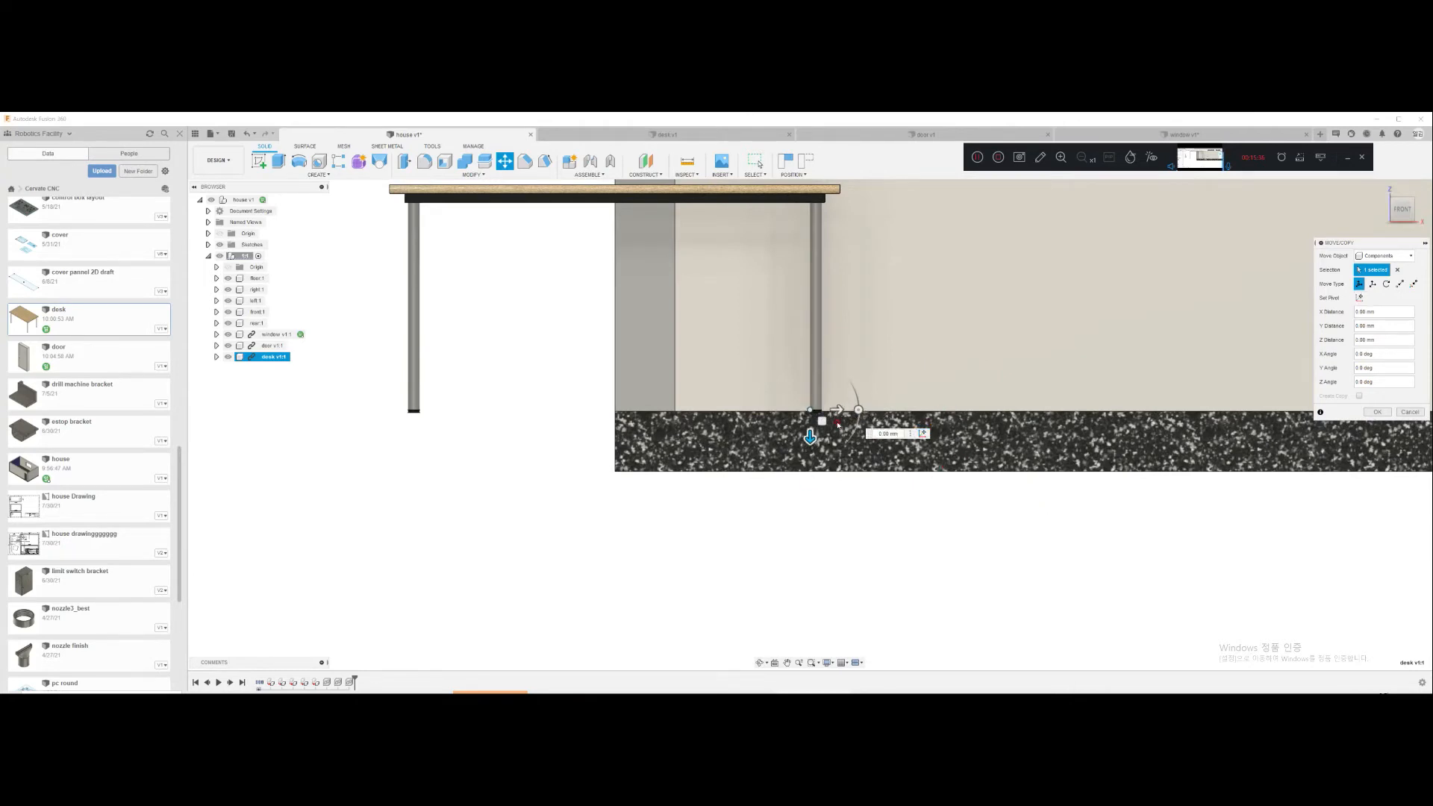
Step: Raise the desk slightly along Z until the leg's foot cap rests on the floor's top surface
{"action": "scroll", "coordinate": [837, 423], "scroll_direction": "up", "scroll_amount": 10}
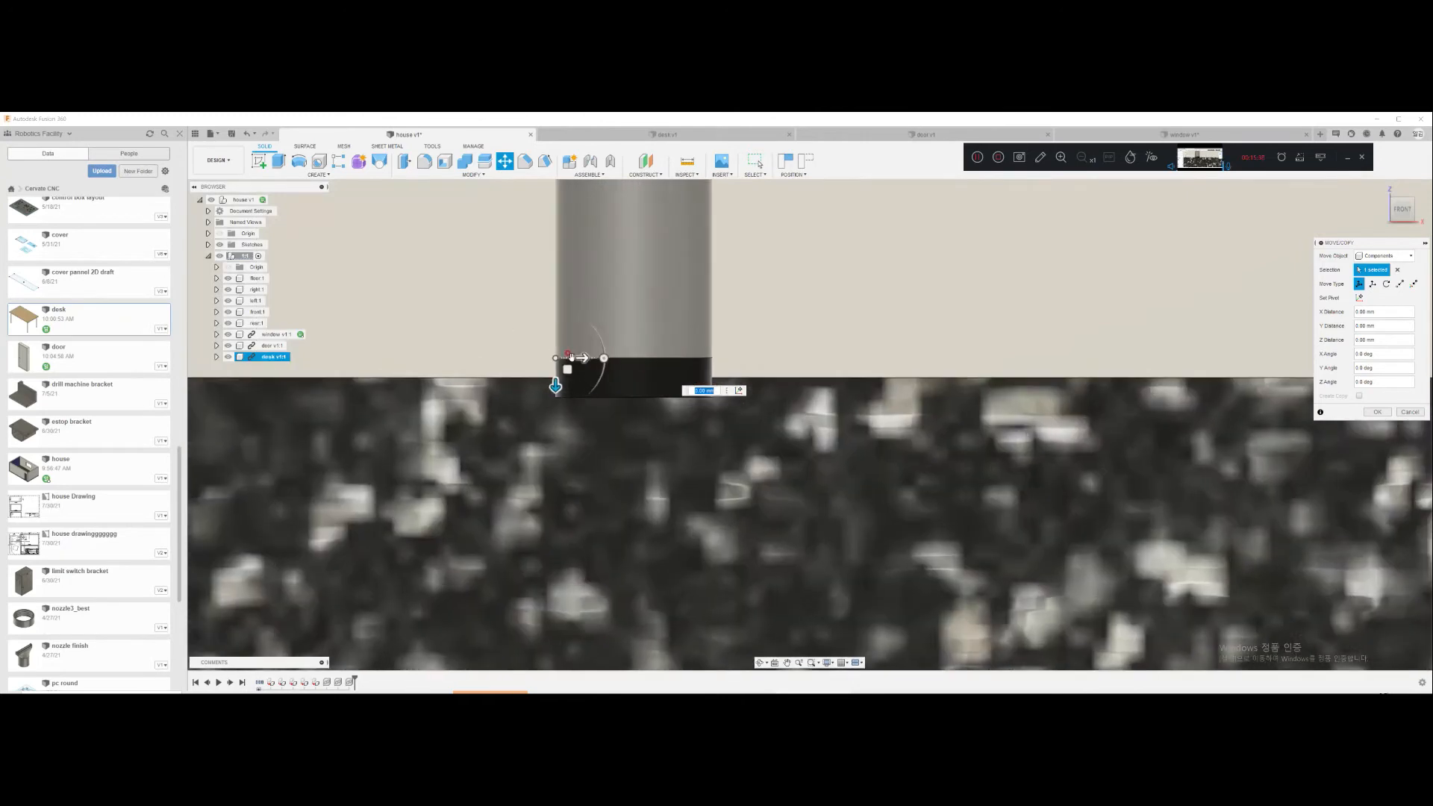
{"action": "scroll", "coordinate": [577, 357], "scroll_direction": "up", "scroll_amount": 6}
{"action": "left_click_drag", "start_coordinate": [628, 443], "coordinate": [622, 390]}
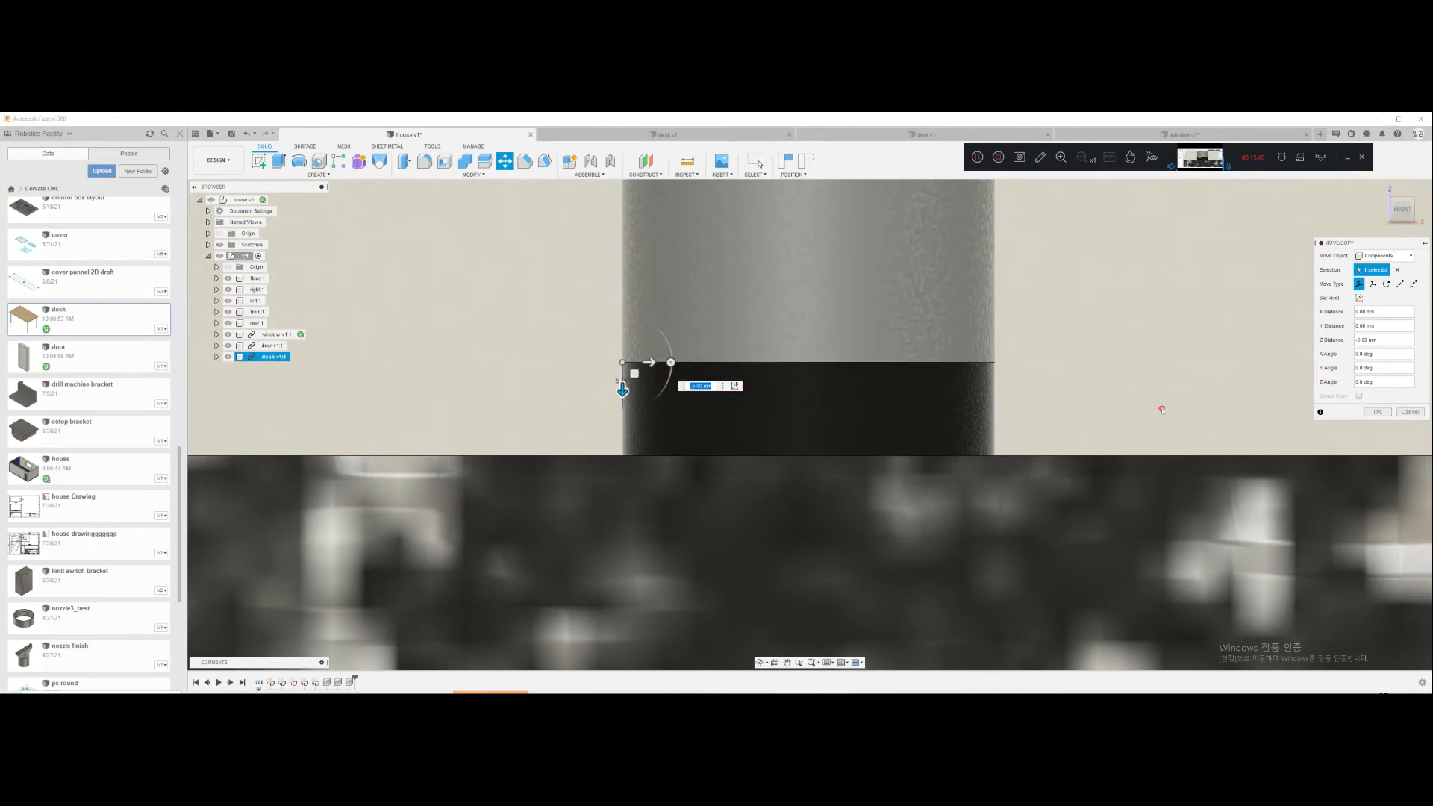
{"action": "scroll", "coordinate": [865, 452], "scroll_direction": "down", "scroll_amount": 10}
{"action": "scroll", "coordinate": [878, 456], "scroll_direction": "down", "scroll_amount": 5}
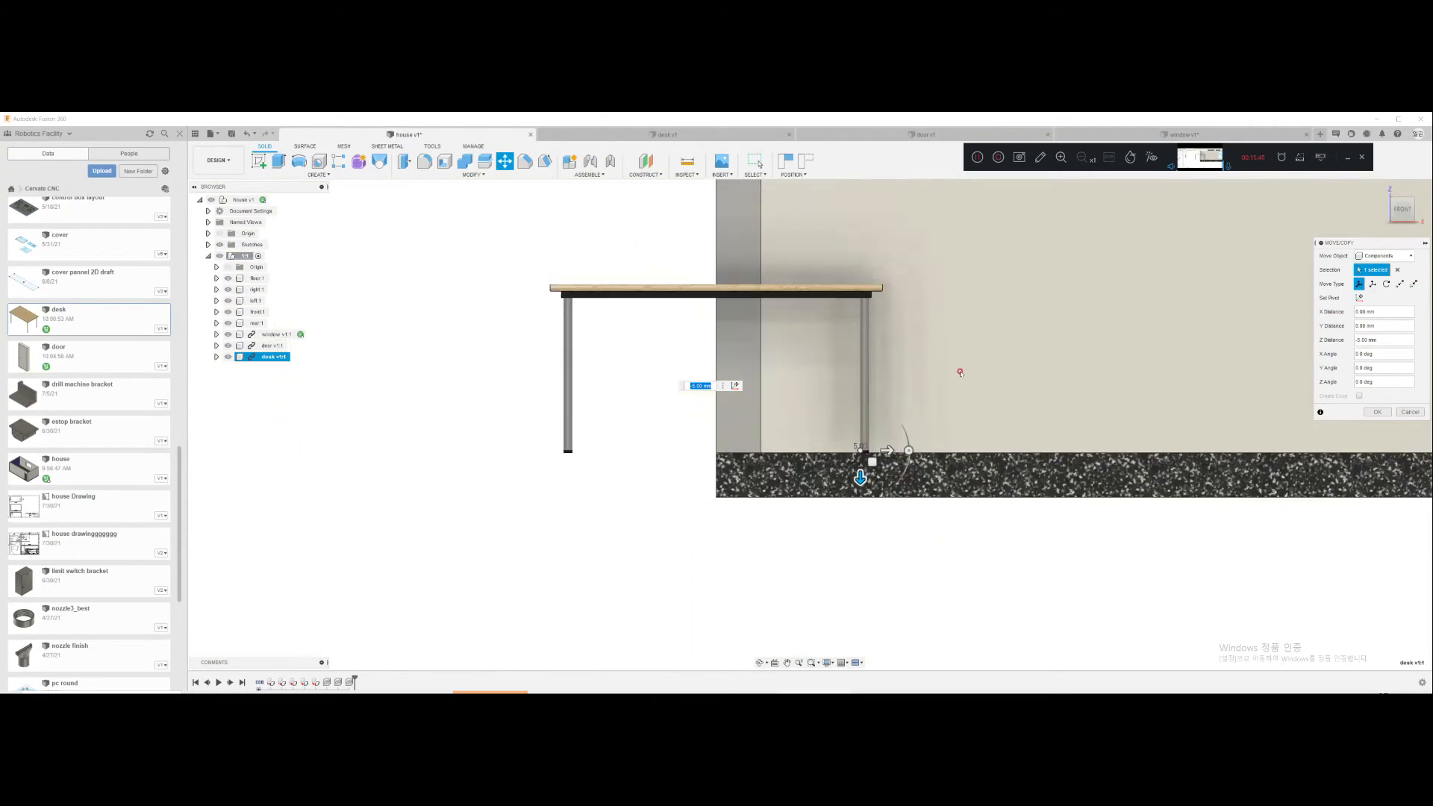
{"action": "middle_click_drag", "start_coordinate": [978, 358], "coordinate": [945, 424], "text": "shift"}
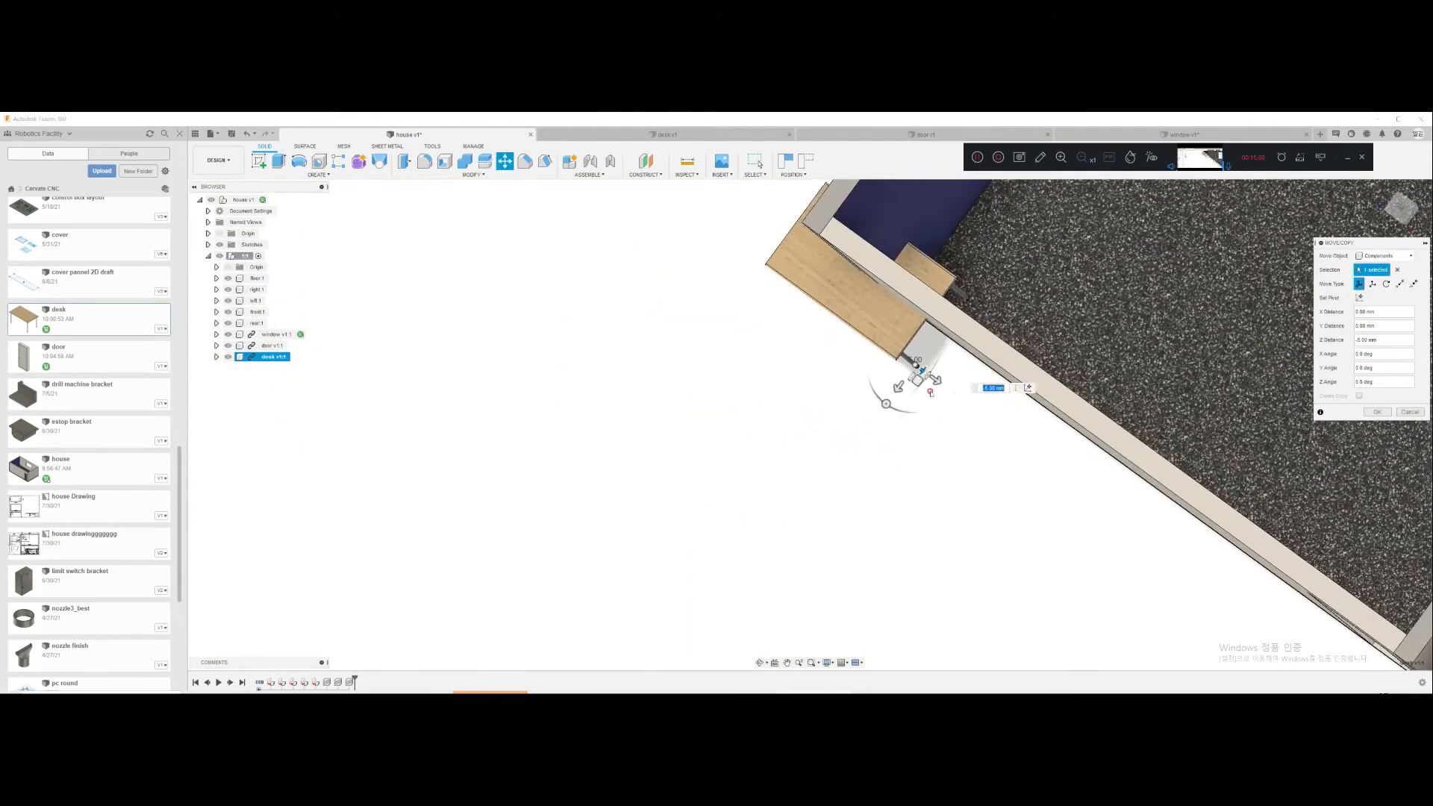
Step: Move the desk horizontally across the floor into the room's corner between the blue wall and the window wall
{"action": "left_click_drag", "start_coordinate": [915, 379], "coordinate": [1051, 395]}
{"action": "scroll", "coordinate": [1050, 396], "scroll_direction": "down", "scroll_amount": 3}
{"action": "left_click_drag", "start_coordinate": [816, 585], "coordinate": [1027, 424]}
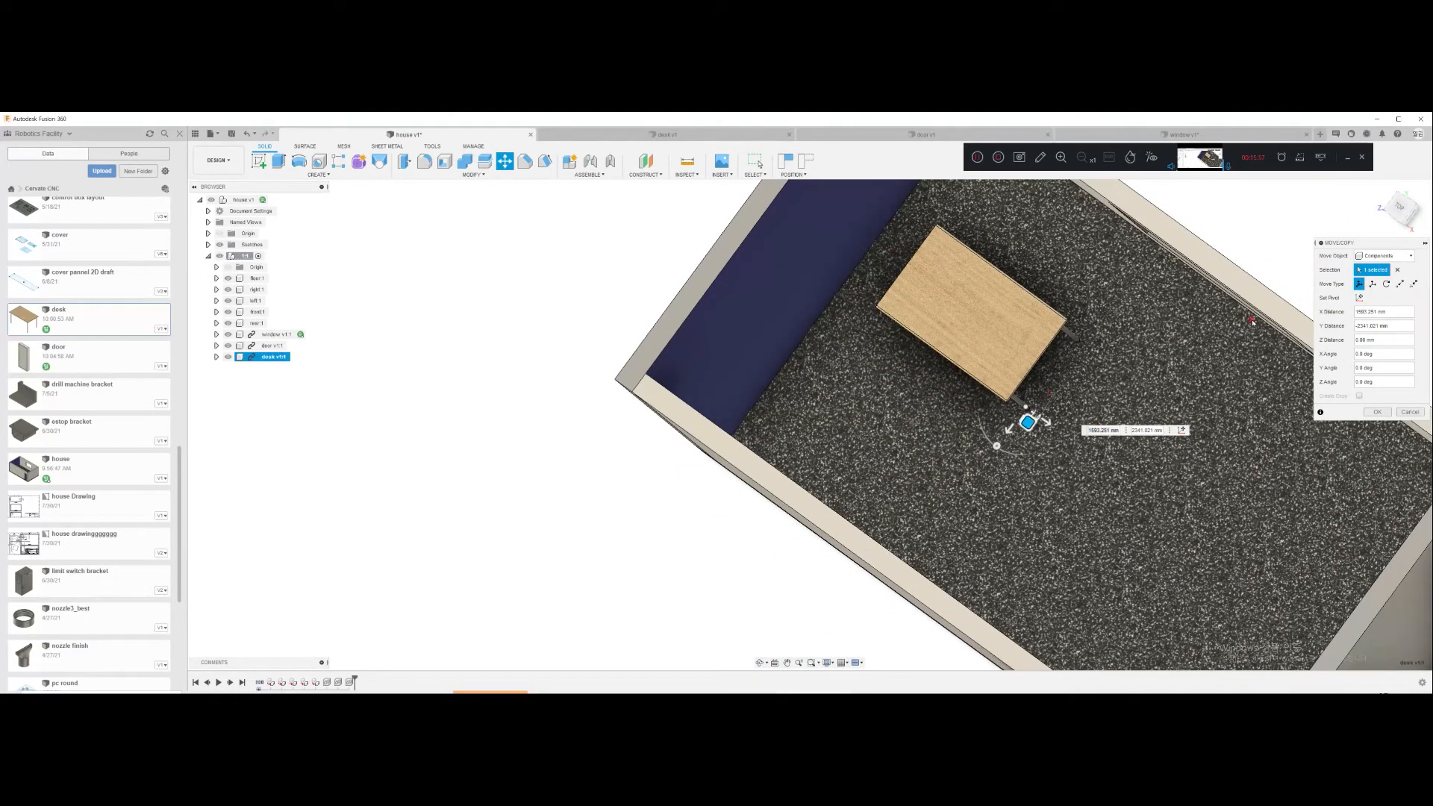
{"action": "left_click", "coordinate": [1399, 208]}
{"action": "left_click_drag", "start_coordinate": [922, 459], "coordinate": [762, 261]}
{"action": "key", "text": "Return"}
Step: Review the furnished house from the home view and look through the other open design documents before returning to the house
{"action": "middle_click_drag", "start_coordinate": [863, 281], "coordinate": [821, 478], "text": "shift"}
{"action": "scroll", "coordinate": [821, 477], "scroll_direction": "down", "scroll_amount": 10}
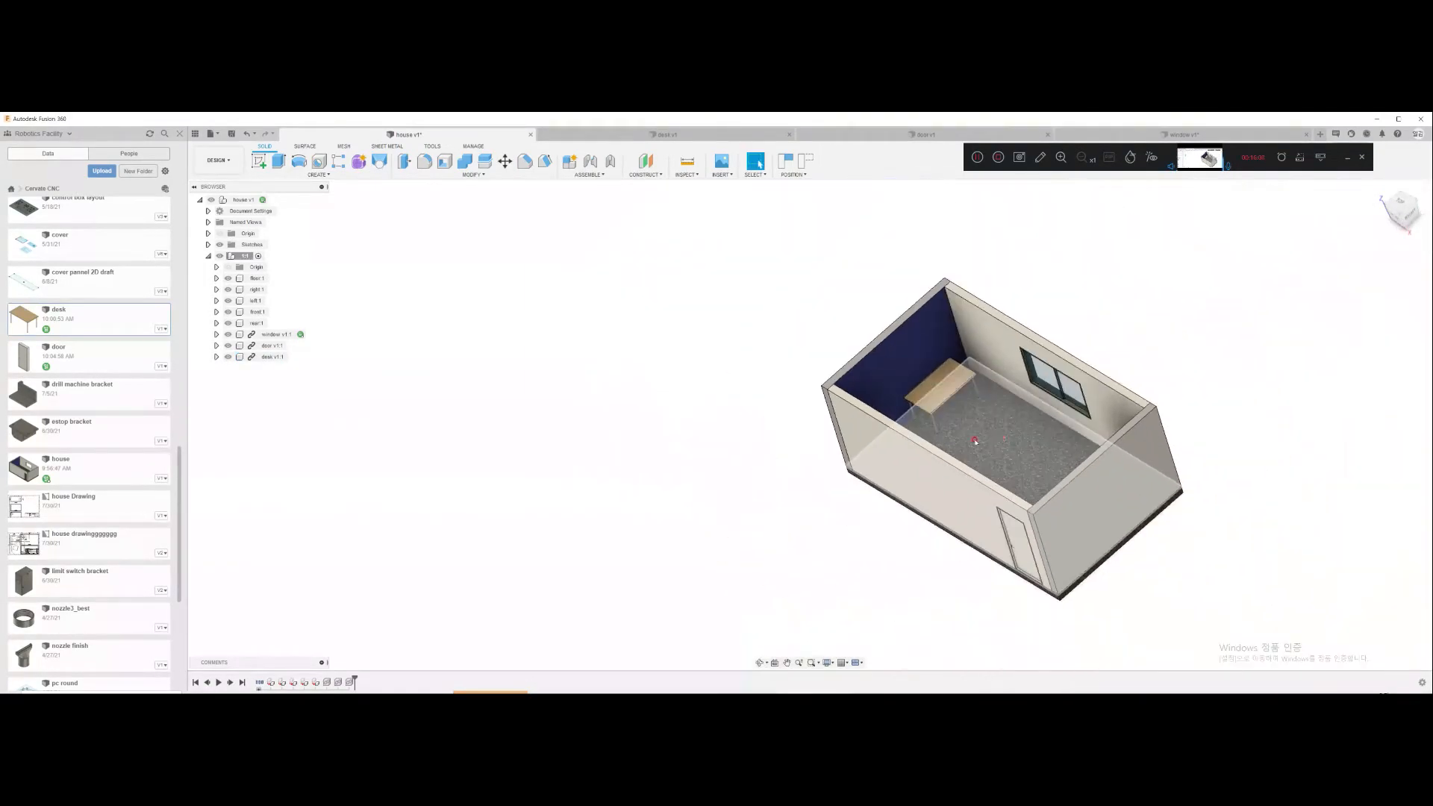
{"action": "mouse_move", "coordinate": [865, 508]}
{"action": "middle_mouse_down", "text": "shift"}
{"action": "mouse_move", "coordinate": [844, 473]}
{"action": "mouse_move", "coordinate": [858, 492]}
{"action": "middle_mouse_up", "text": "shift"}
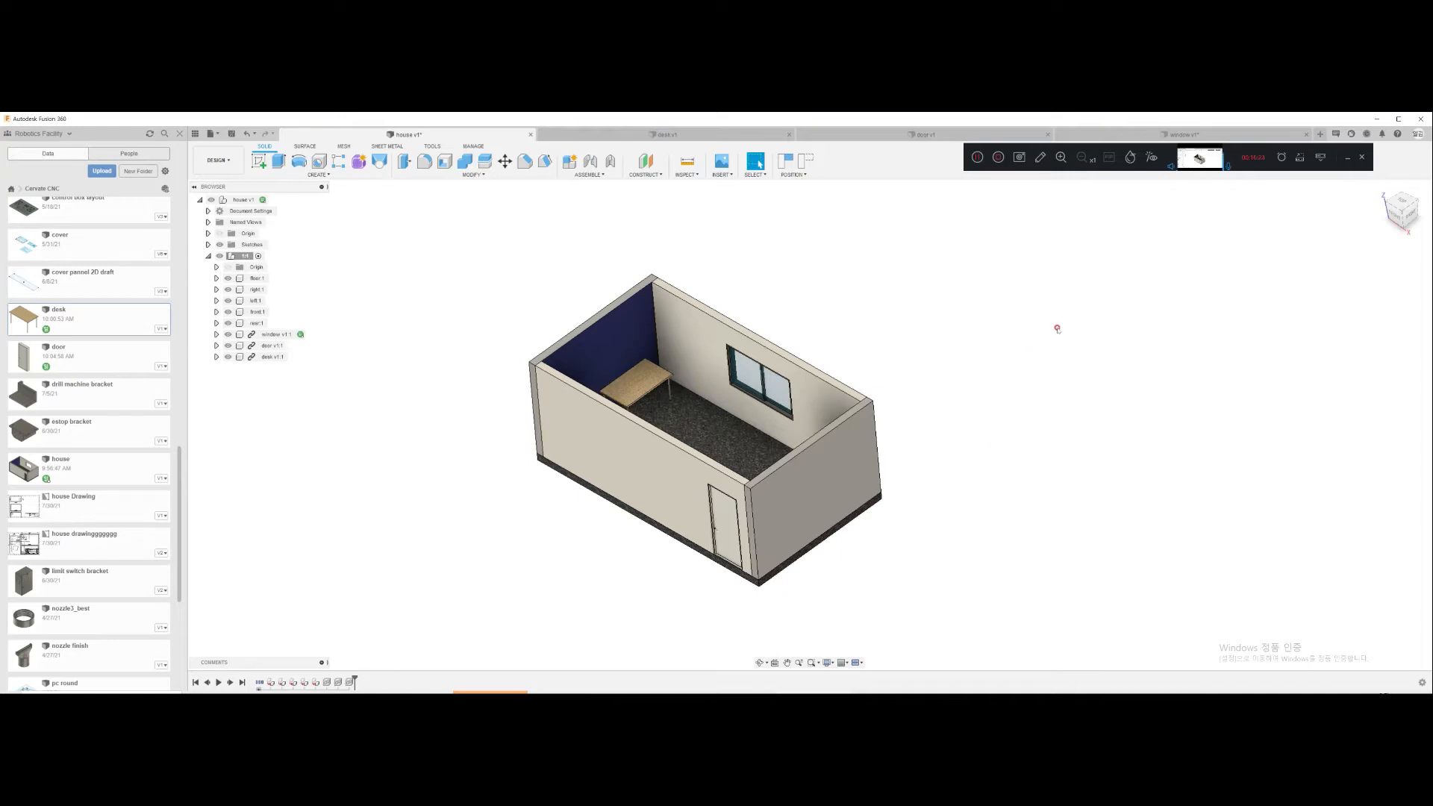
{"action": "left_click", "coordinate": [1381, 189]}
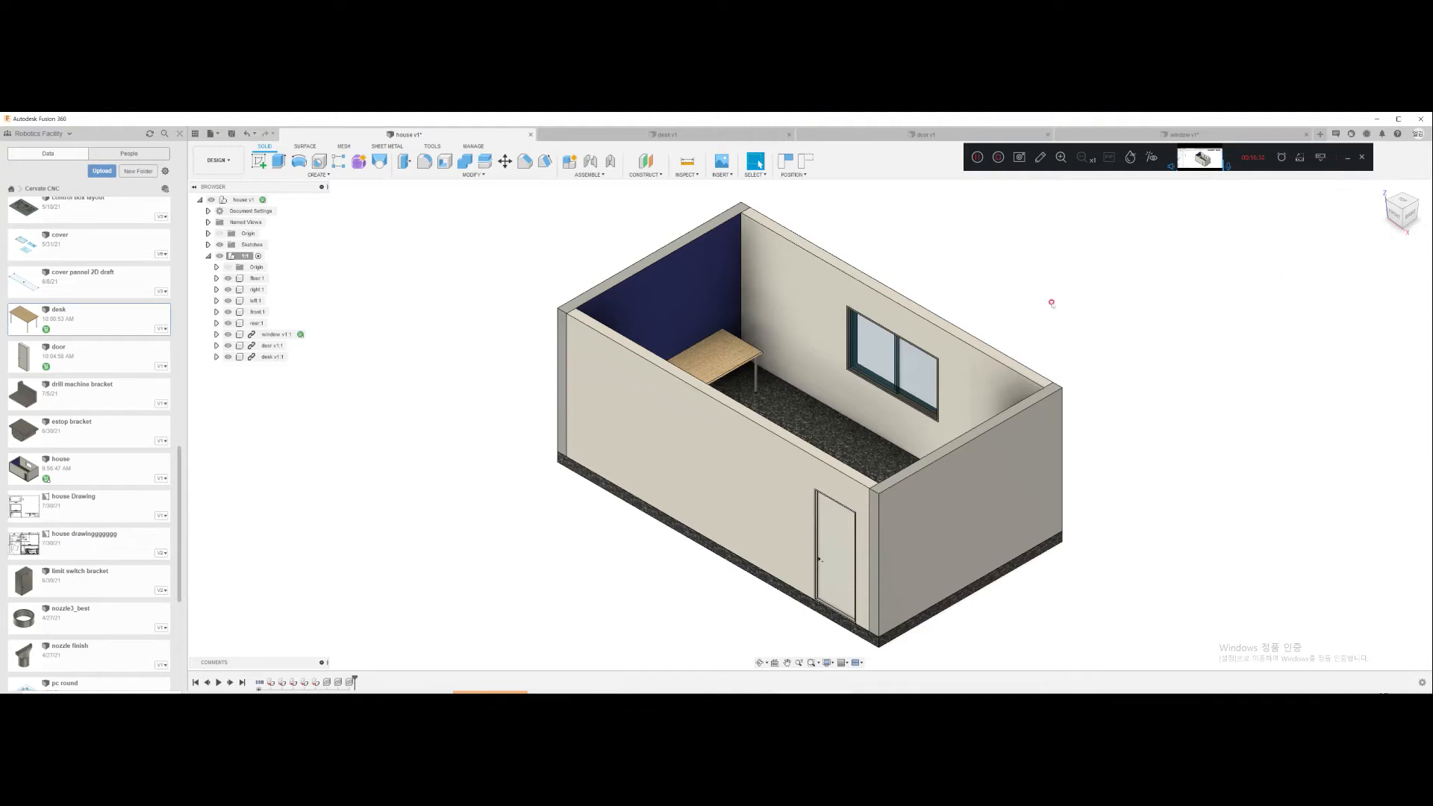
{"action": "key", "text": "ctrl+Tab"}
{"action": "key", "text": "ctrl+Tab"}
{"action": "key", "text": "ctrl+Tab"}
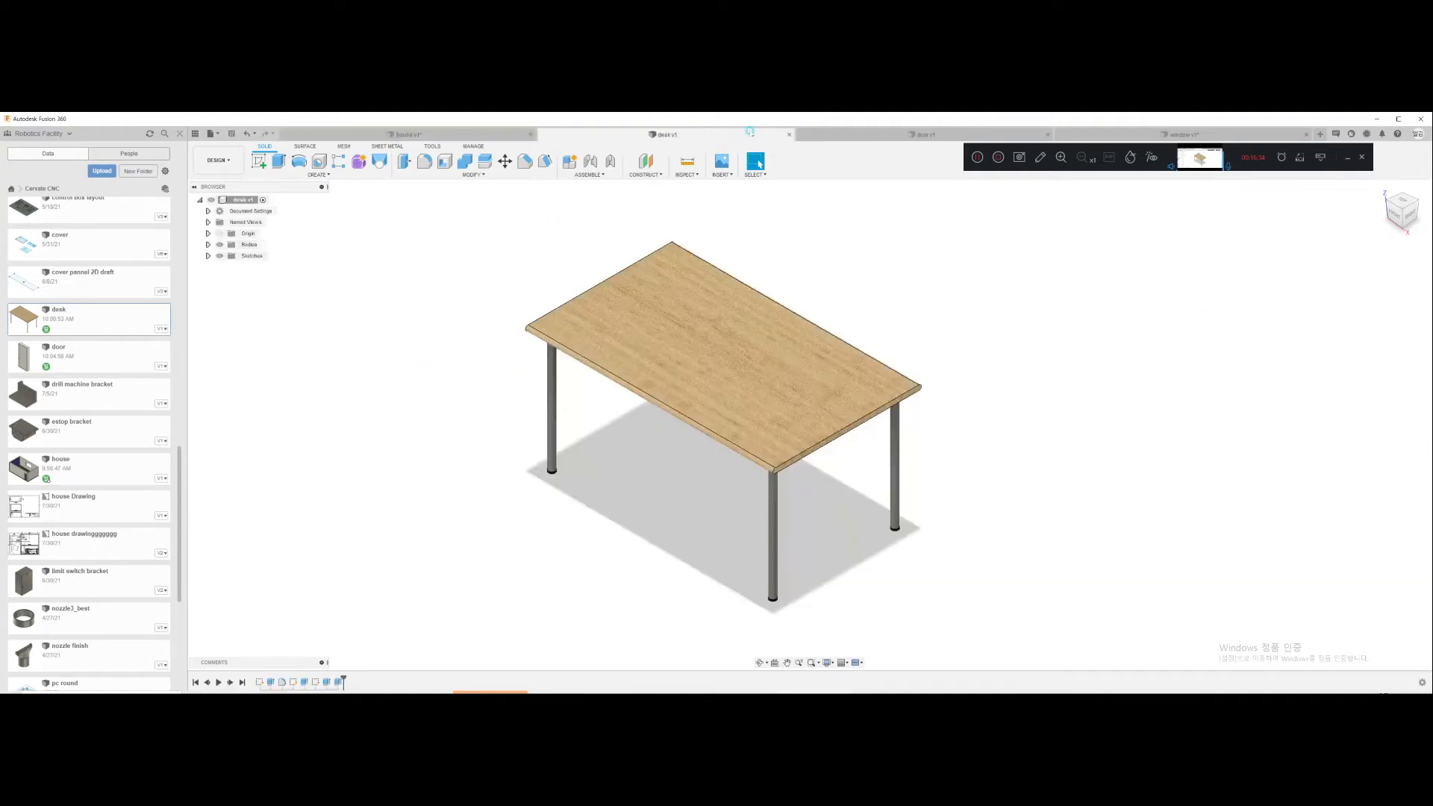
{"action": "left_click", "coordinate": [508, 130]}
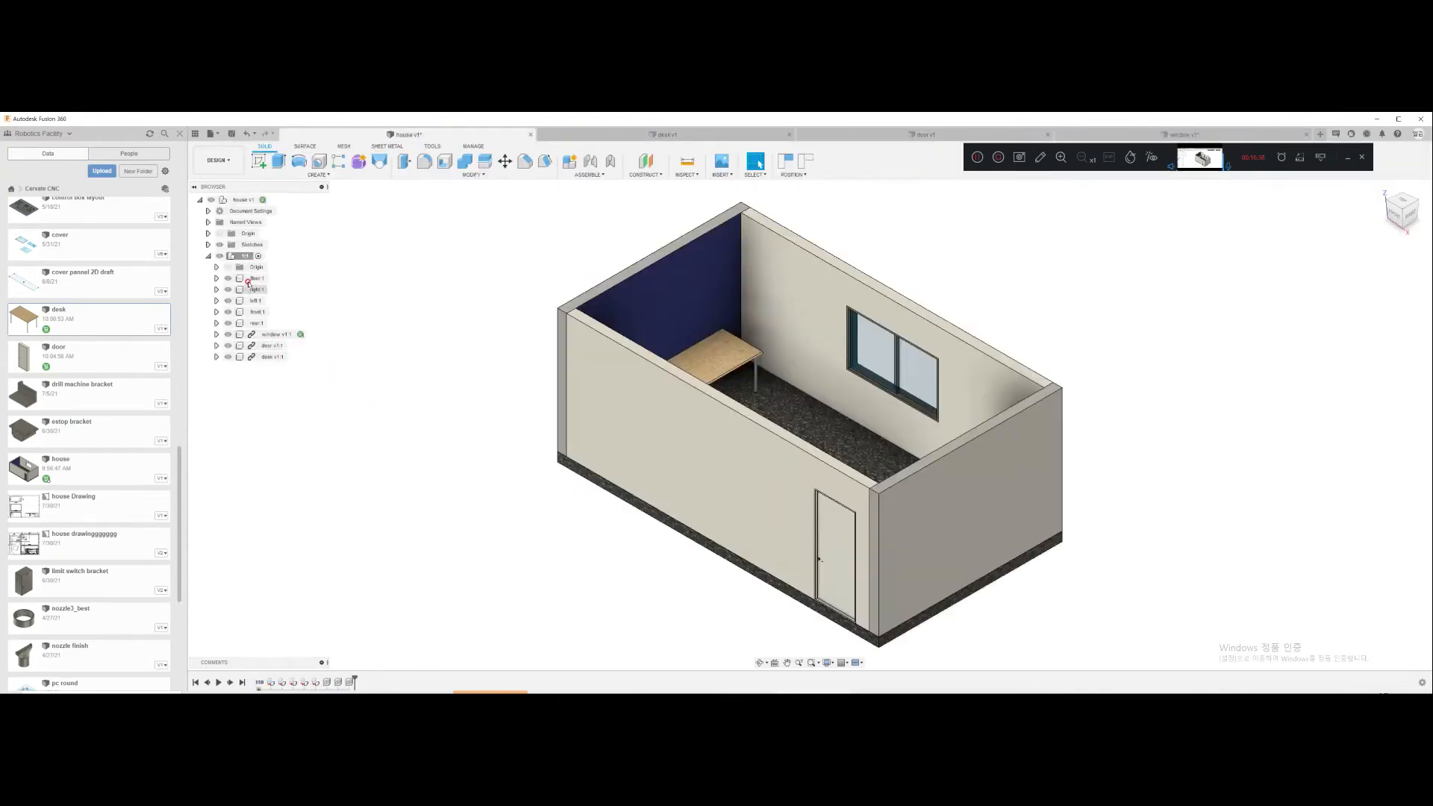
Step: Examine the house's component structure, identifying the wall around the door by temporarily hiding the left component
{"action": "left_click", "coordinate": [208, 256]}
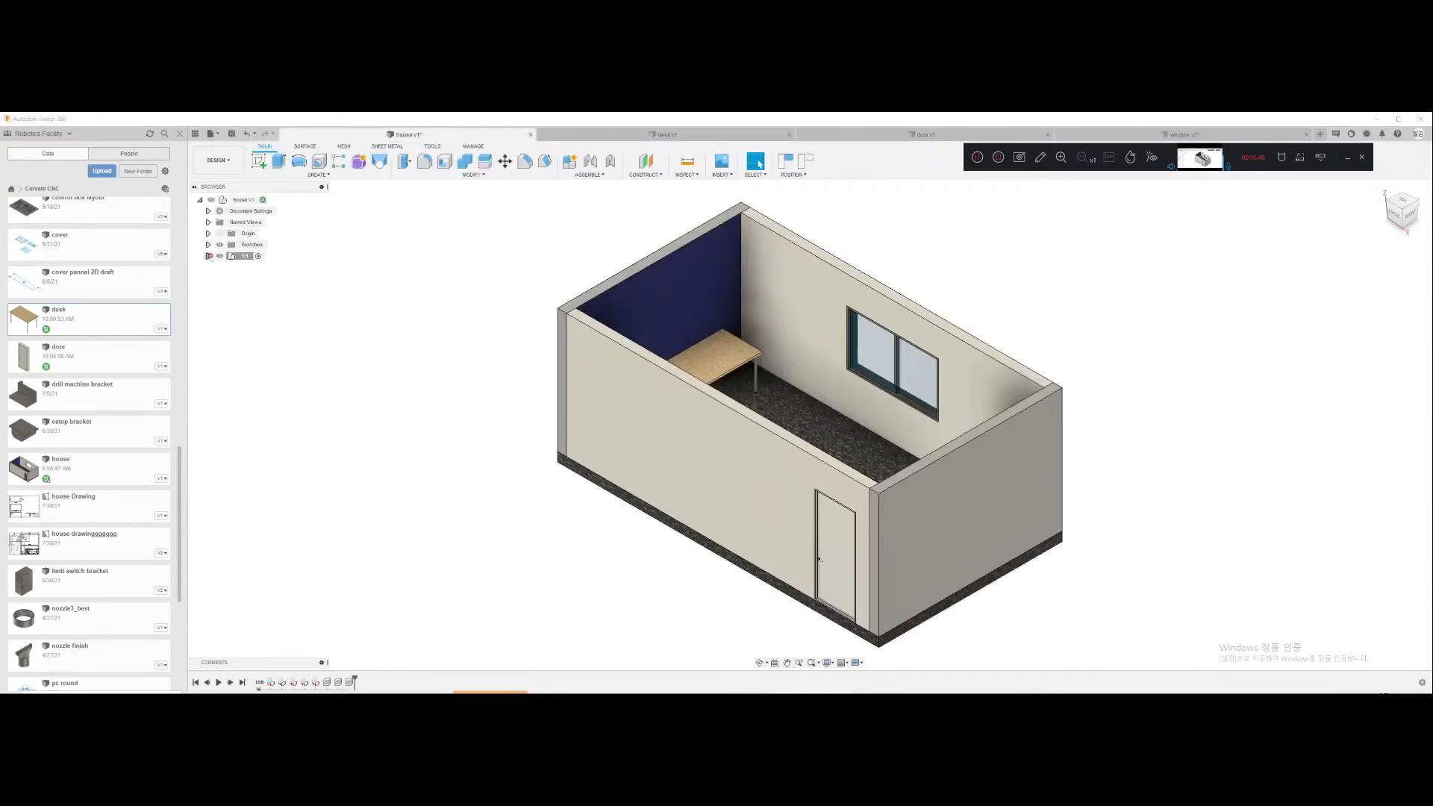
{"action": "left_click", "coordinate": [208, 256]}
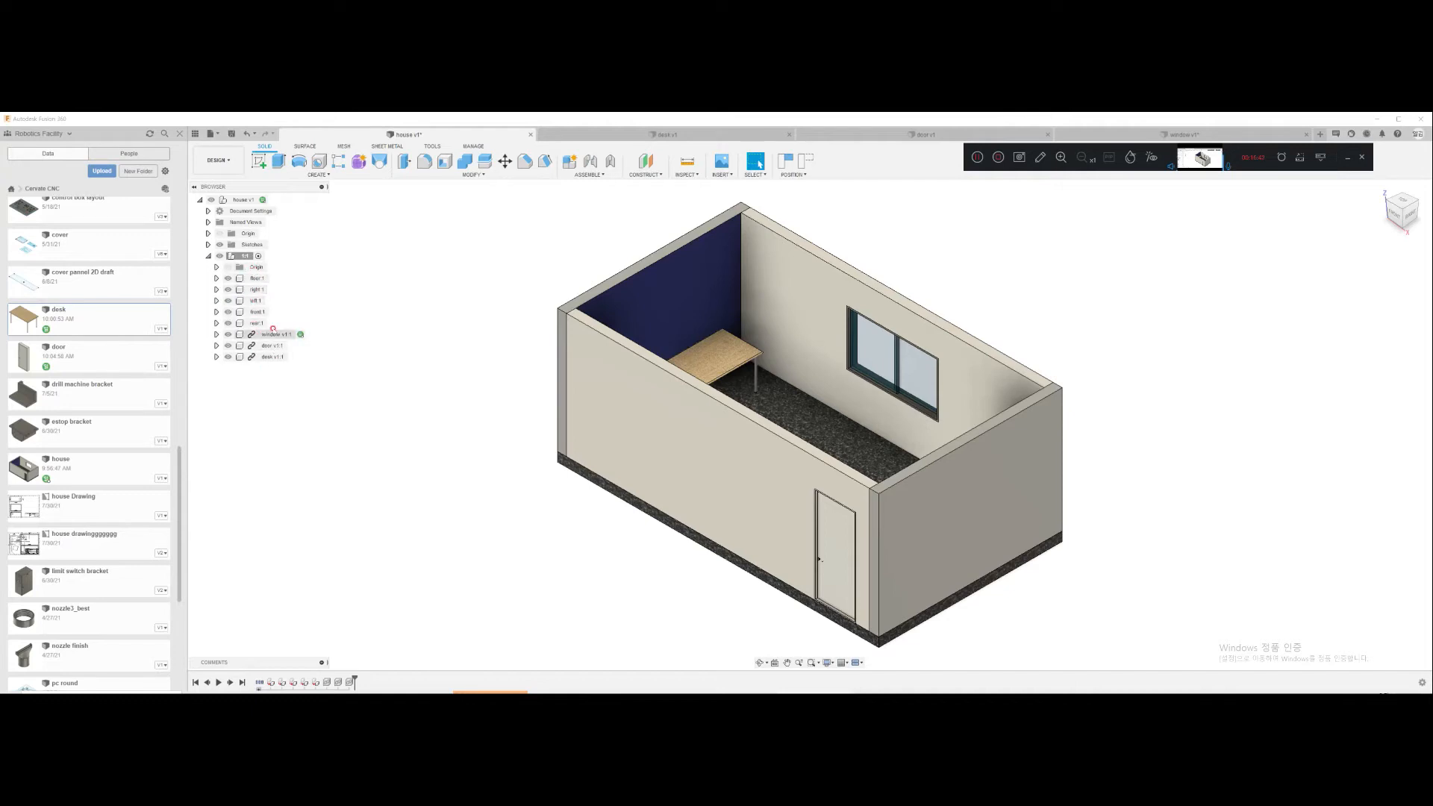
{"action": "left_click", "coordinate": [273, 357]}
{"action": "left_click", "coordinate": [273, 402]}
{"action": "left_click", "coordinate": [727, 448]}
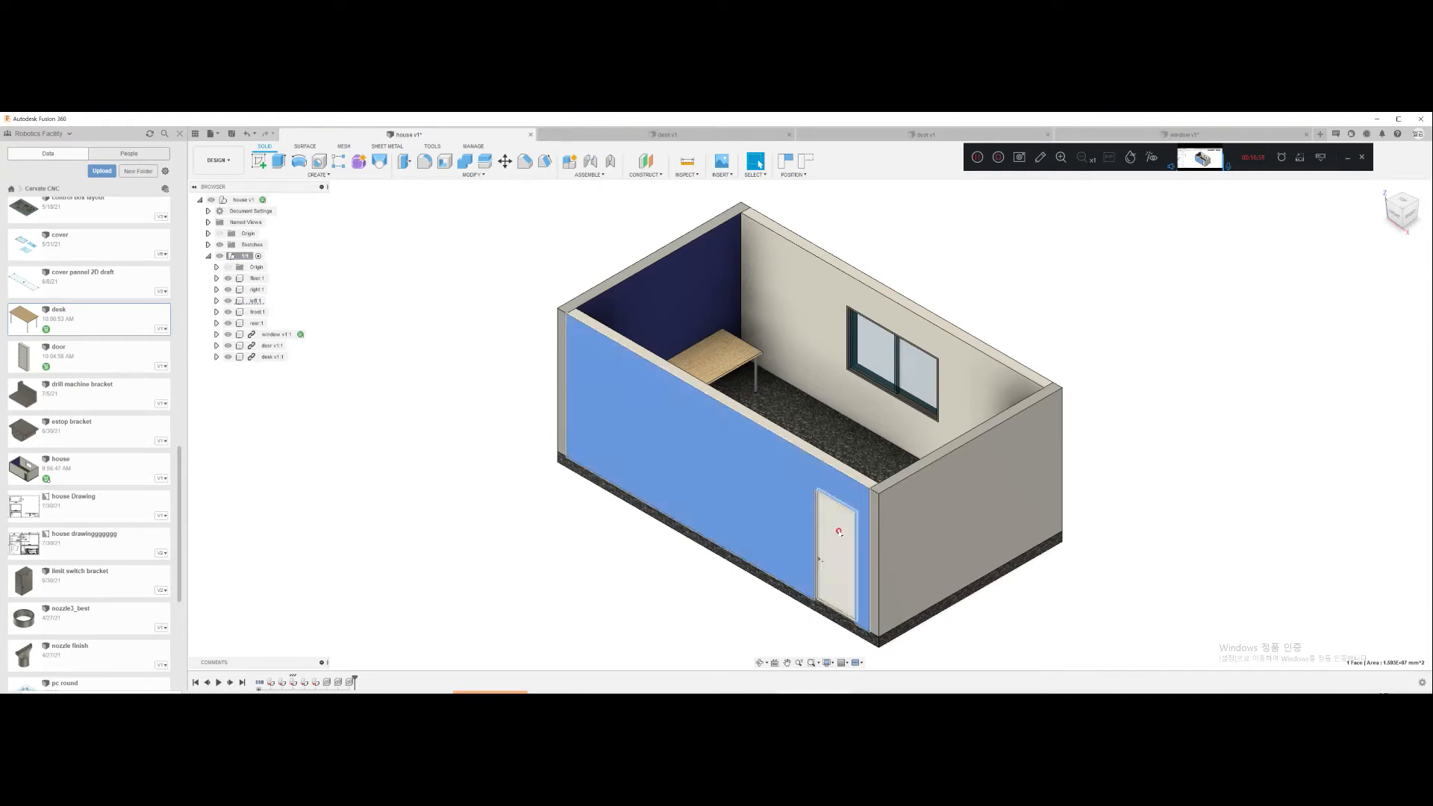
{"action": "left_click", "coordinate": [839, 532]}
{"action": "key", "text": "Escape"}
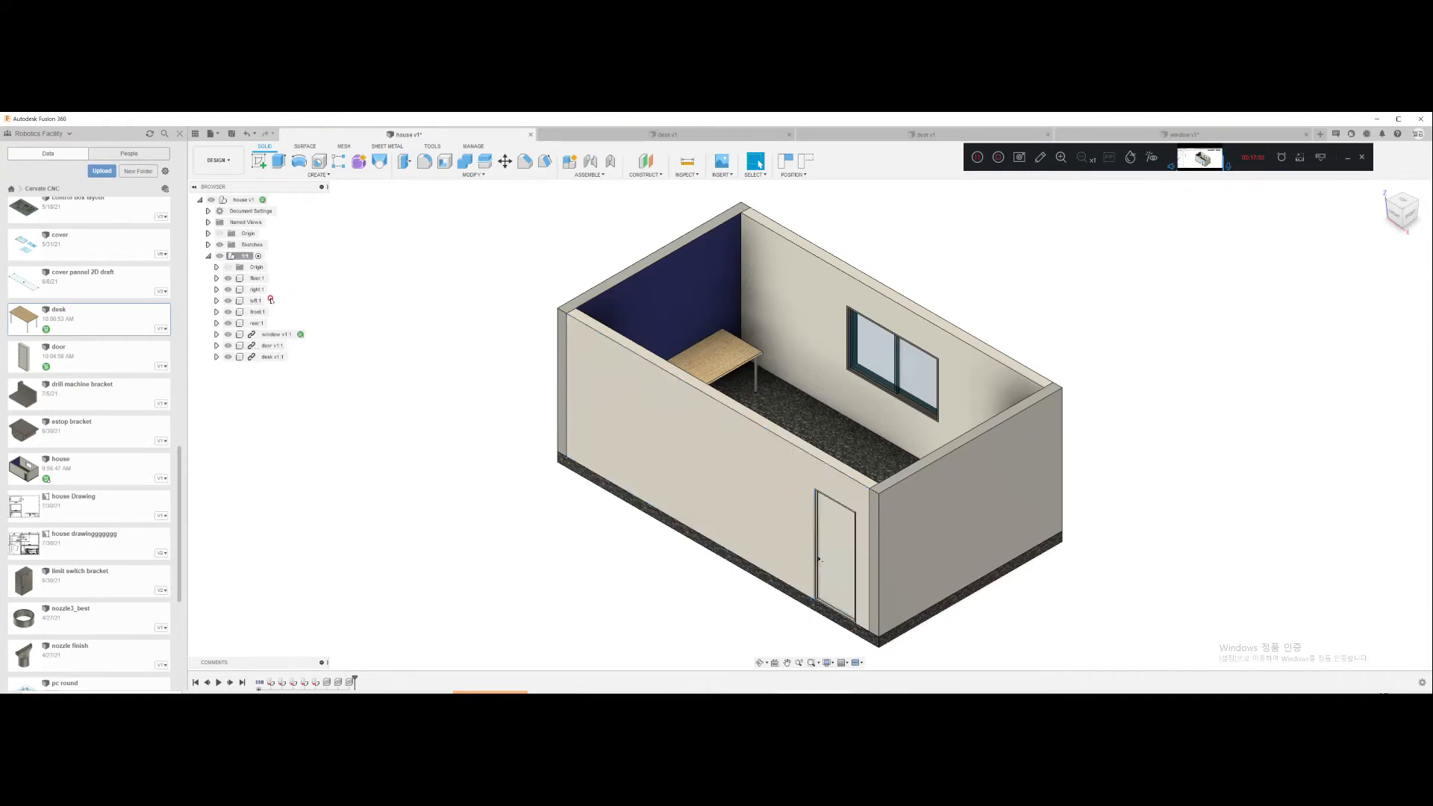
{"action": "left_click", "coordinate": [229, 300]}
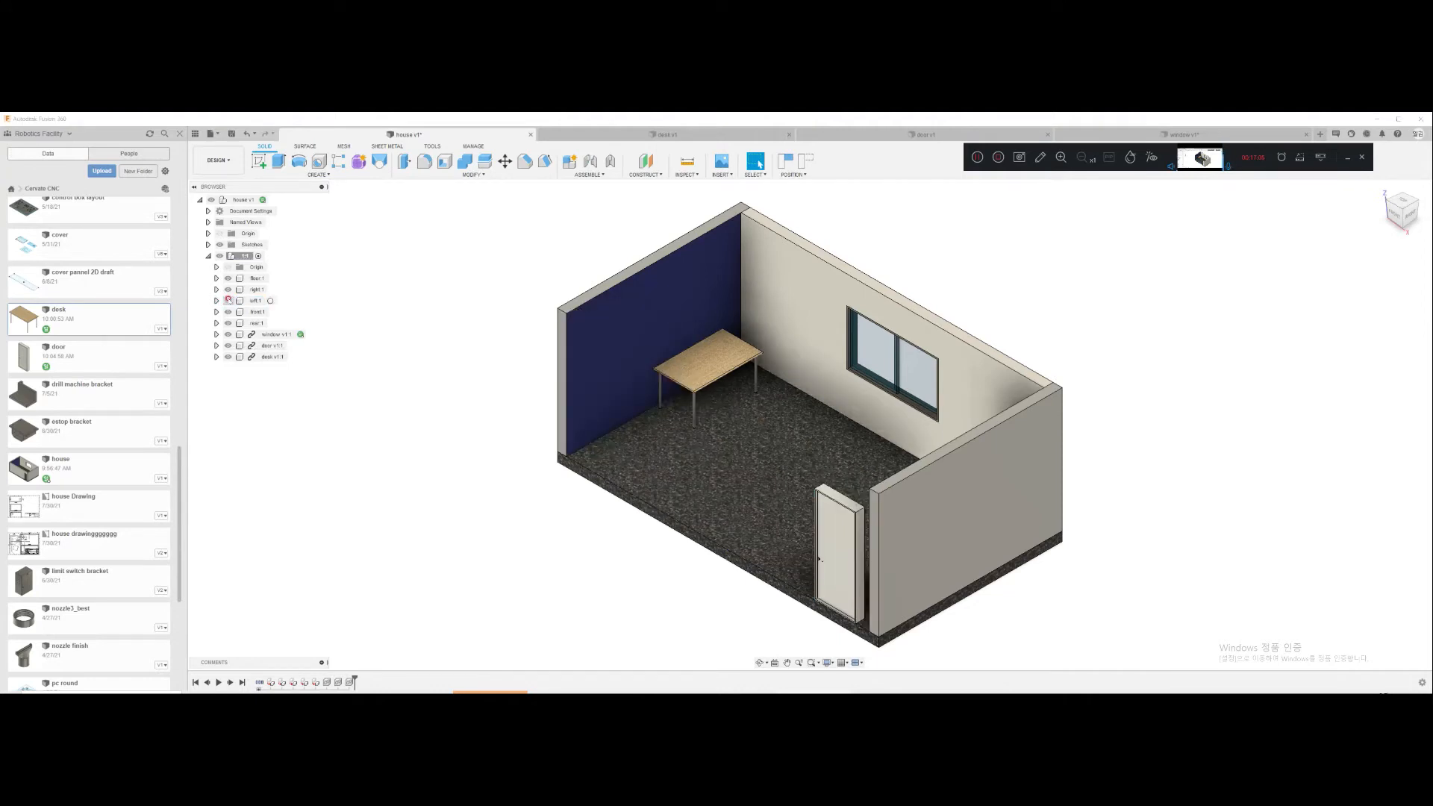
{"action": "left_click", "coordinate": [228, 300]}
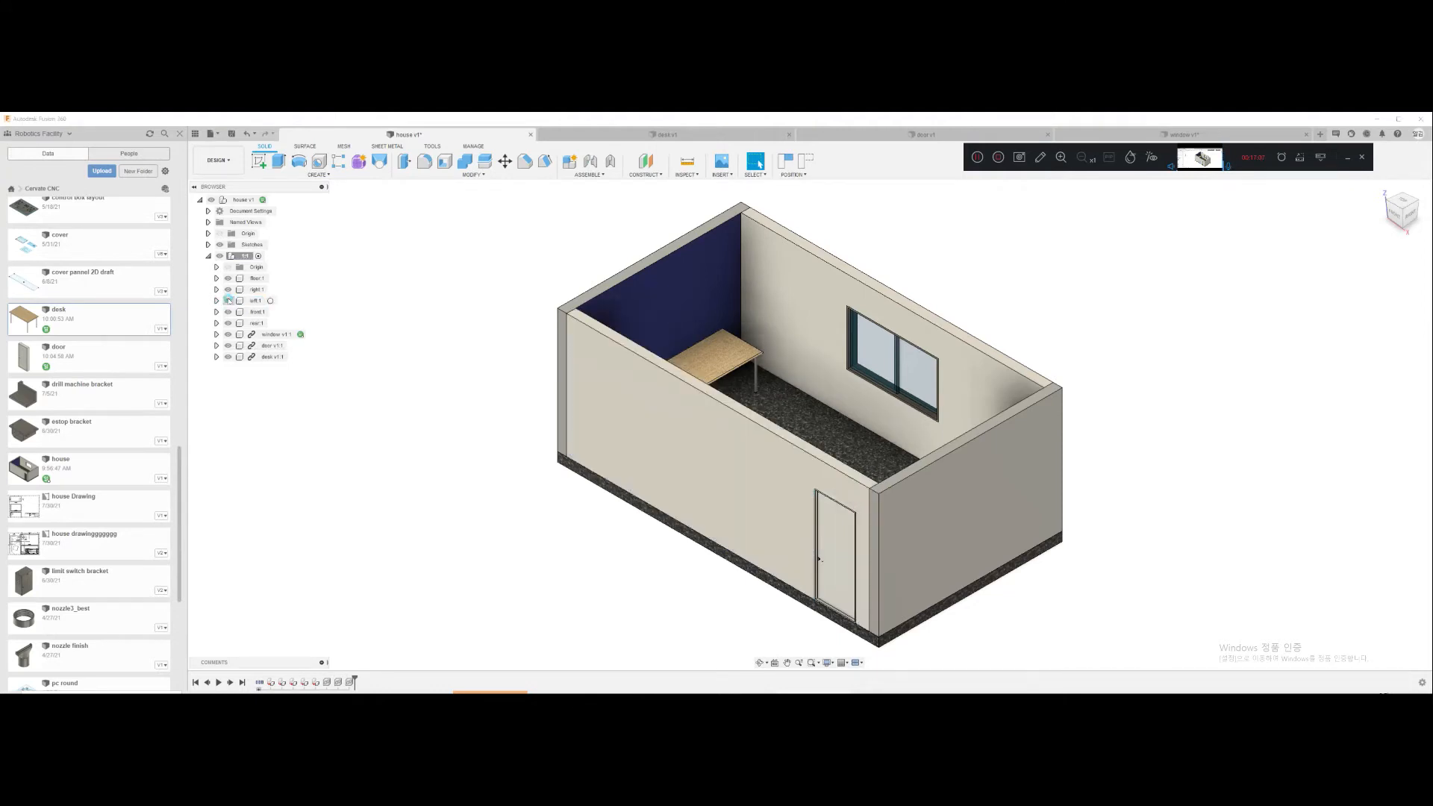
Step: Nest the inserted door component inside the left wall component in the house's component structure
{"action": "left_click", "coordinate": [269, 345]}
{"action": "left_click", "coordinate": [389, 389]}
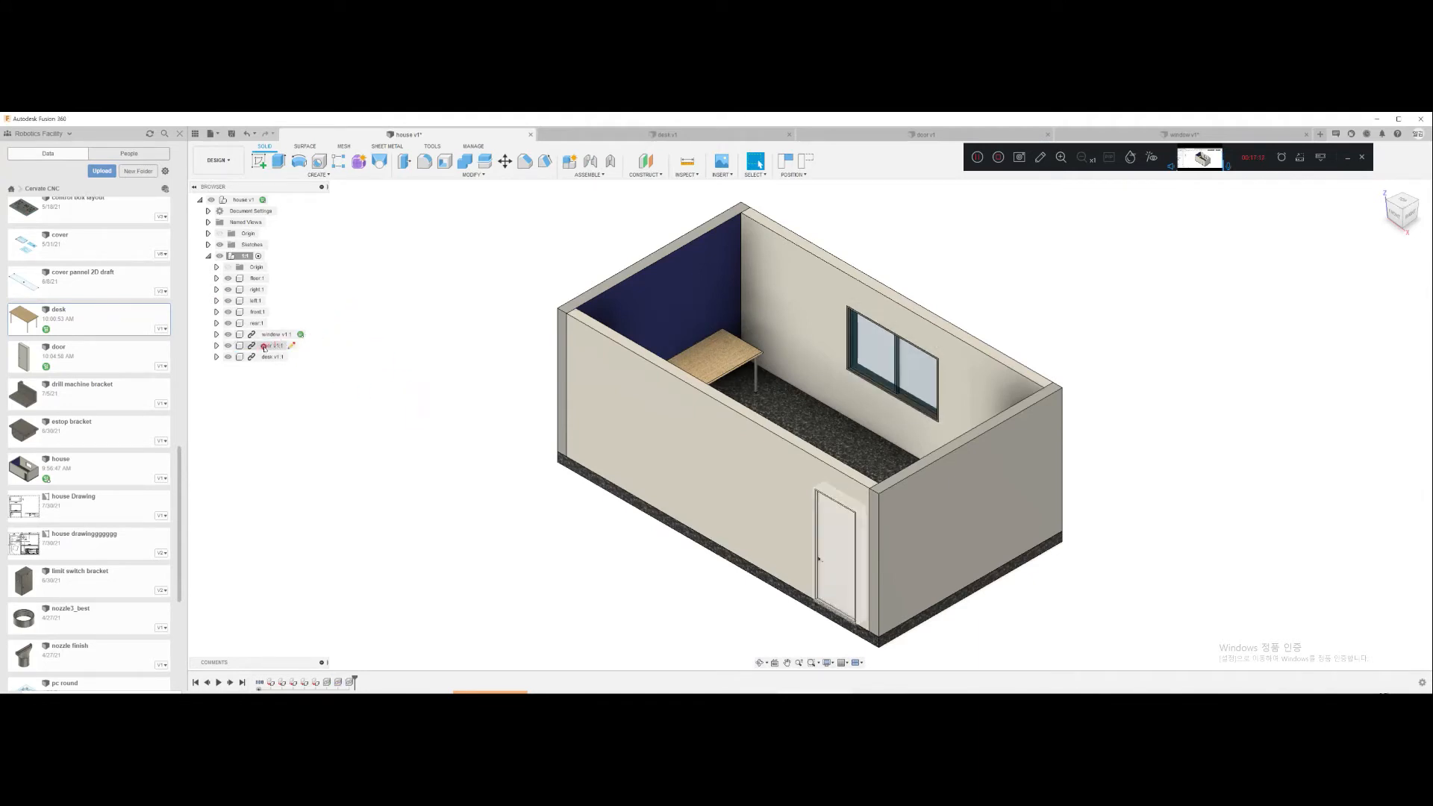
{"action": "left_click_drag", "start_coordinate": [265, 348], "coordinate": [256, 302]}
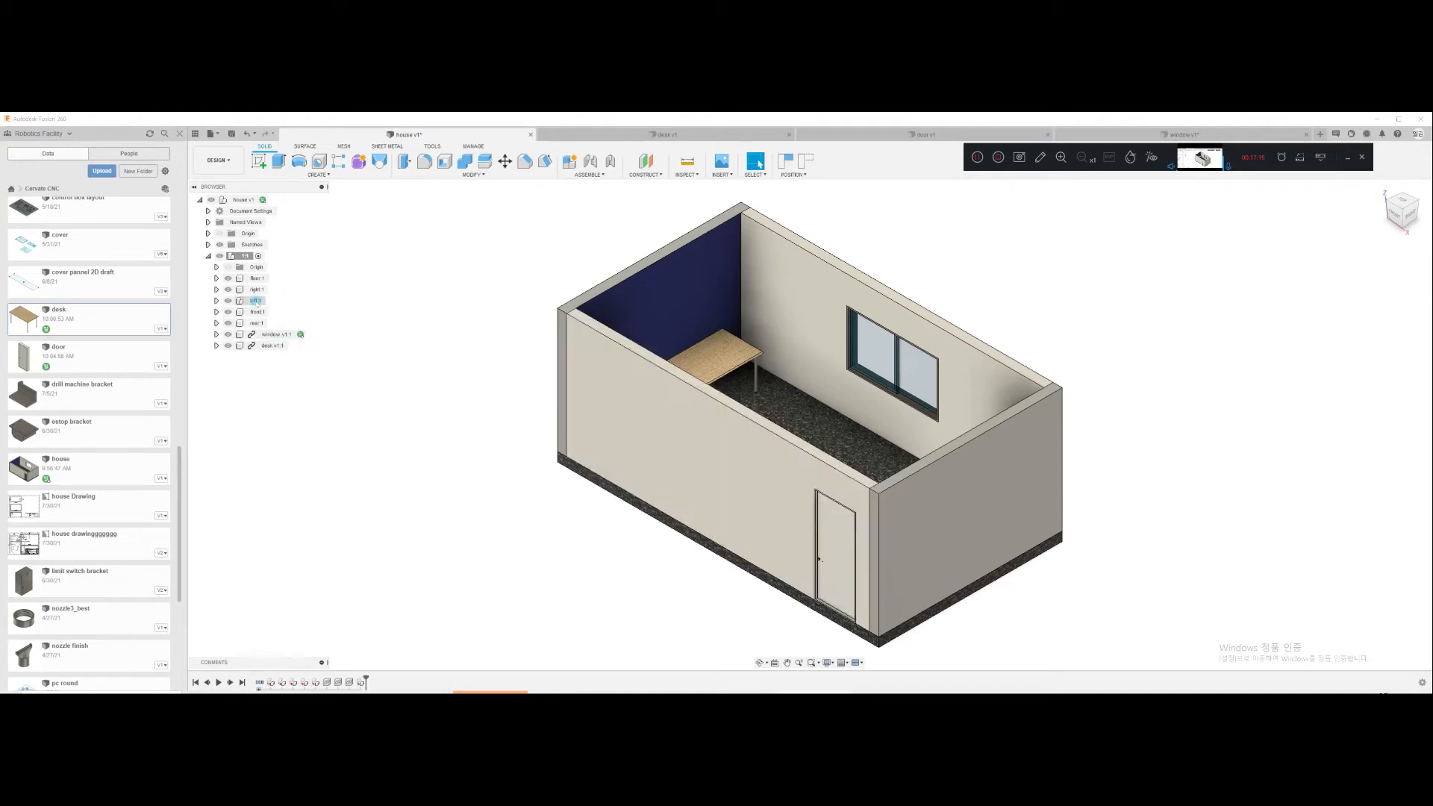
Step: Toggle the left wall component's visibility and select the window and its surrounding wall to check how they relate
{"action": "left_click", "coordinate": [229, 301]}
{"action": "left_click", "coordinate": [230, 300]}
{"action": "left_click", "coordinate": [229, 301]}
{"action": "left_click", "coordinate": [228, 301]}
{"action": "left_click", "coordinate": [229, 300]}
{"action": "left_click", "coordinate": [229, 301]}
{"action": "left_click", "coordinate": [878, 348]}
{"action": "left_click", "coordinate": [915, 364]}
{"action": "left_click", "coordinate": [390, 241]}
Step: Nest the window component inside the right wall component, capturing the current position of the moved components
{"action": "left_click_drag", "start_coordinate": [276, 335], "coordinate": [253, 291]}
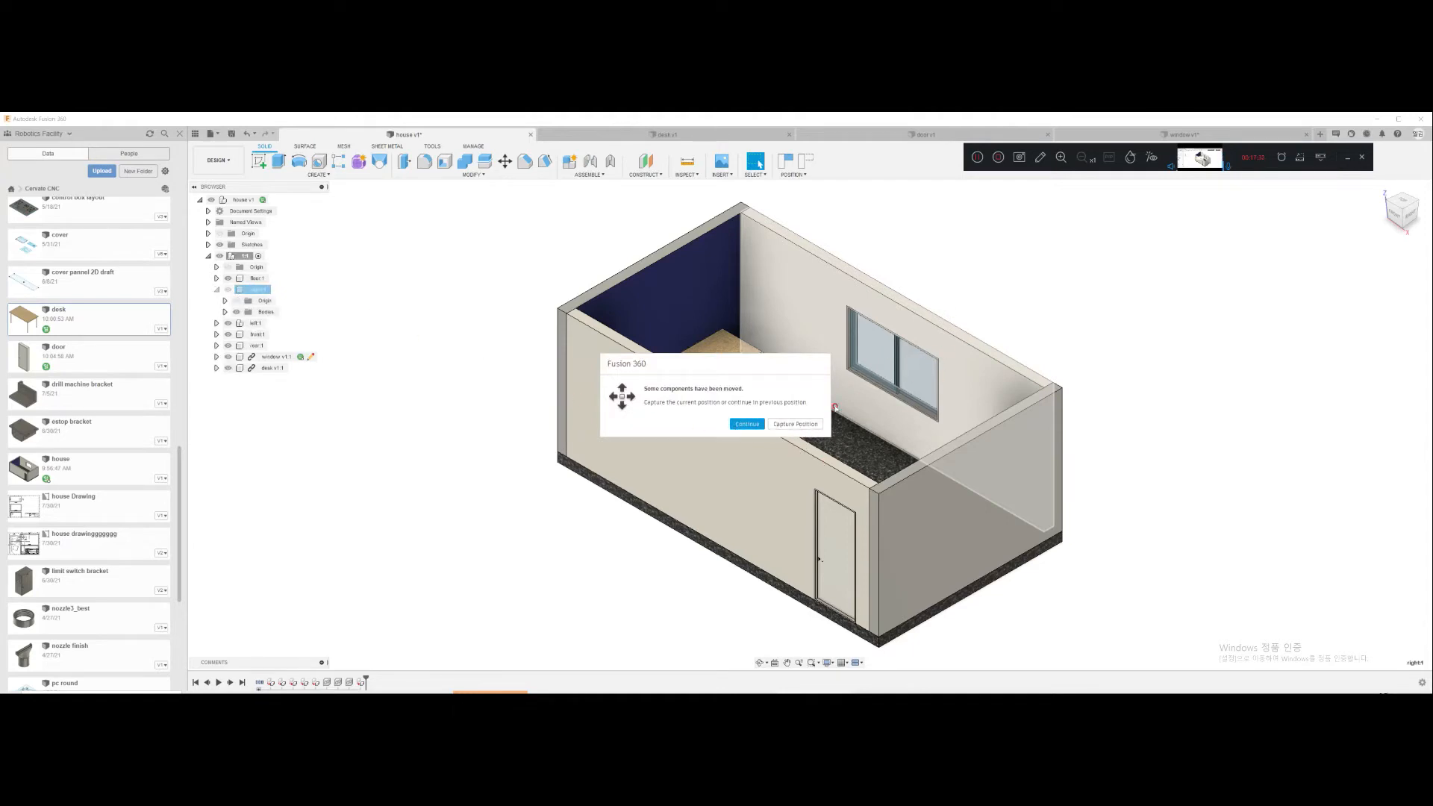
{"action": "left_click", "coordinate": [795, 423]}
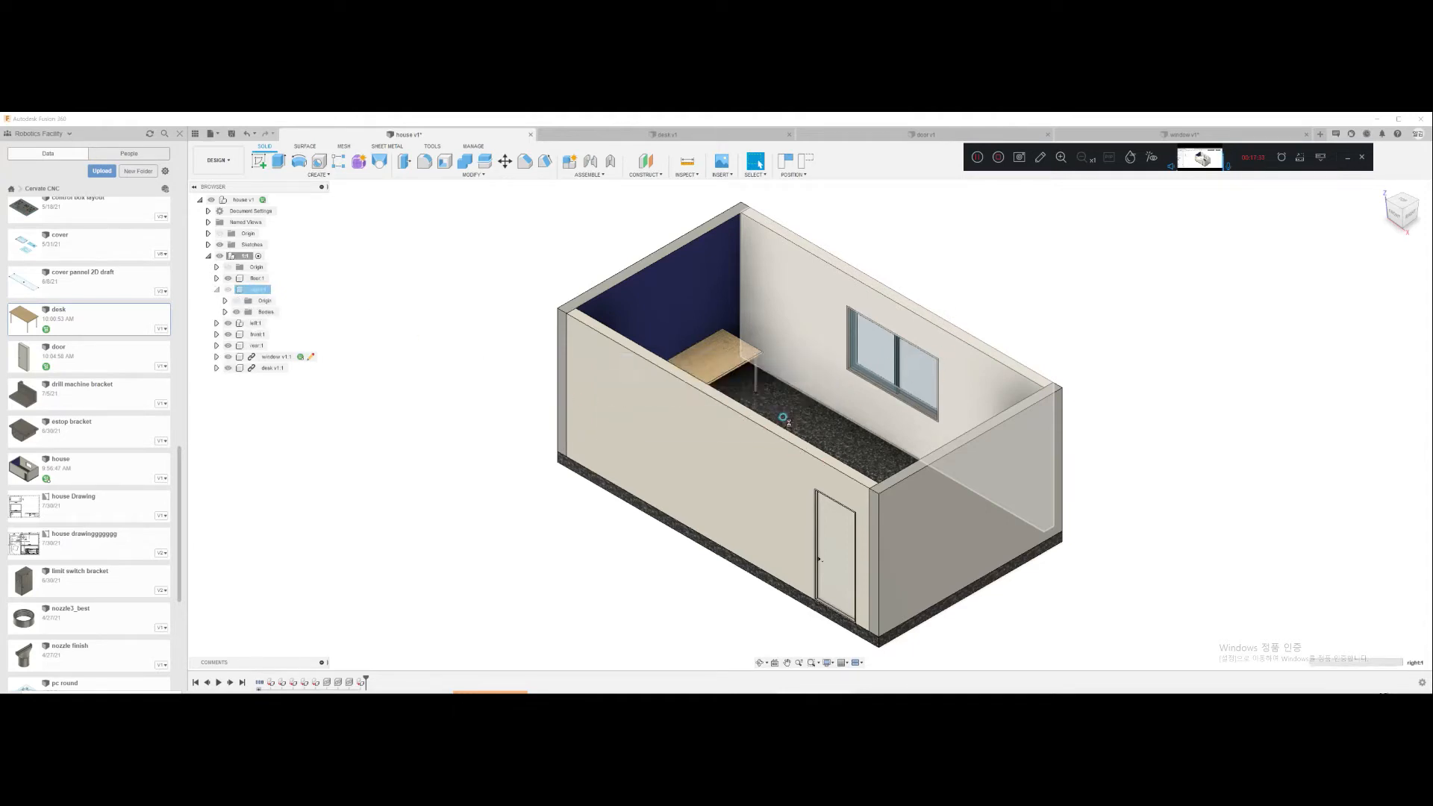
Step: Toggle the right wall component's visibility to check that the nested window hides and shows with it
{"action": "left_click", "coordinate": [228, 289]}
{"action": "left_click", "coordinate": [229, 289]}
{"action": "left_click", "coordinate": [228, 290]}
{"action": "left_click", "coordinate": [229, 289]}
{"action": "left_click", "coordinate": [217, 290]}
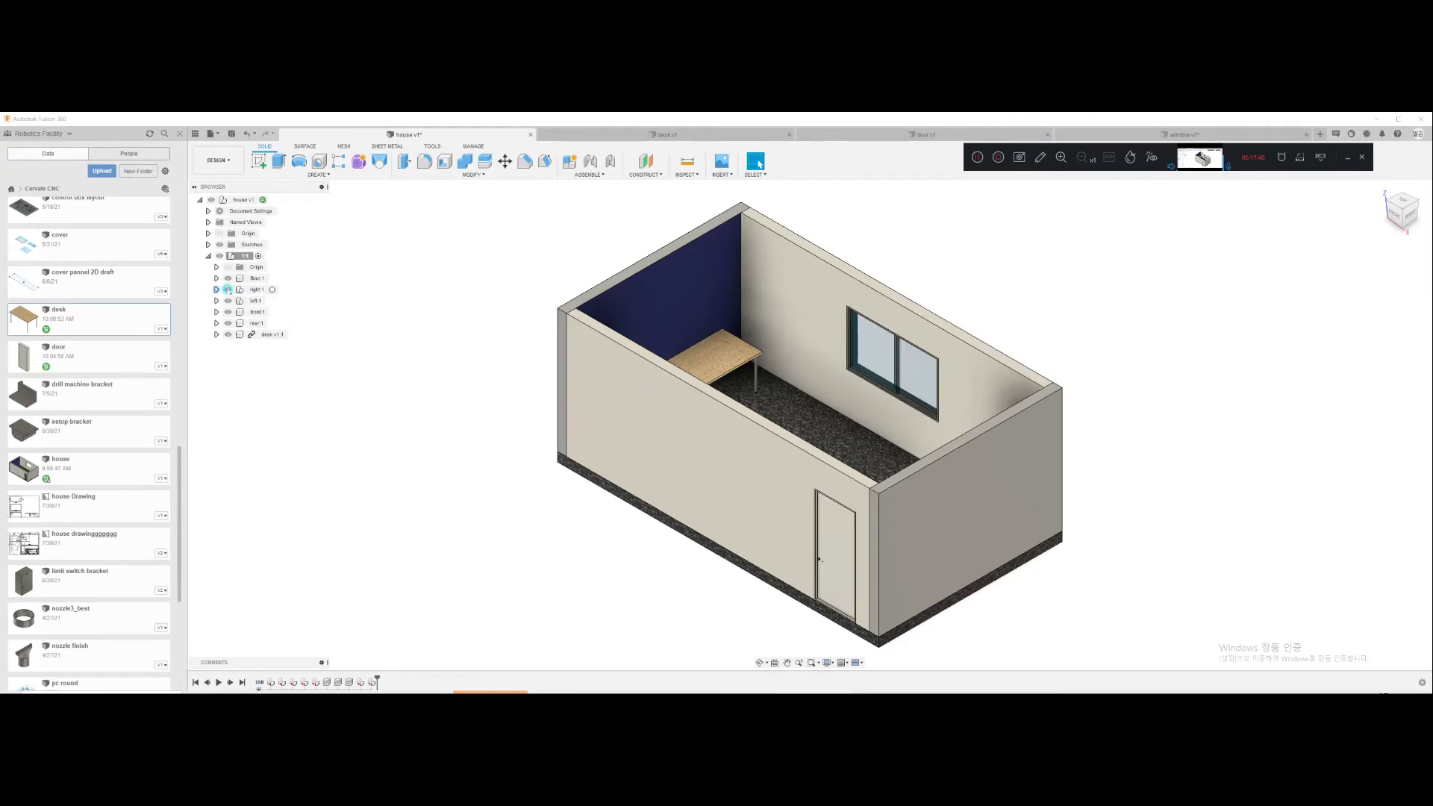
{"action": "left_click", "coordinate": [228, 289]}
{"action": "left_click", "coordinate": [229, 290]}
{"action": "left_click", "coordinate": [228, 290]}
{"action": "left_click", "coordinate": [228, 290]}
Step: Examine the linked desk inside the house, both up close and in the overall room
{"action": "middle_click_drag", "start_coordinate": [925, 482], "coordinate": [864, 488]}
{"action": "scroll", "coordinate": [885, 521], "scroll_direction": "down", "scroll_amount": 3}
{"action": "scroll", "coordinate": [864, 496], "scroll_direction": "up", "scroll_amount": 2}
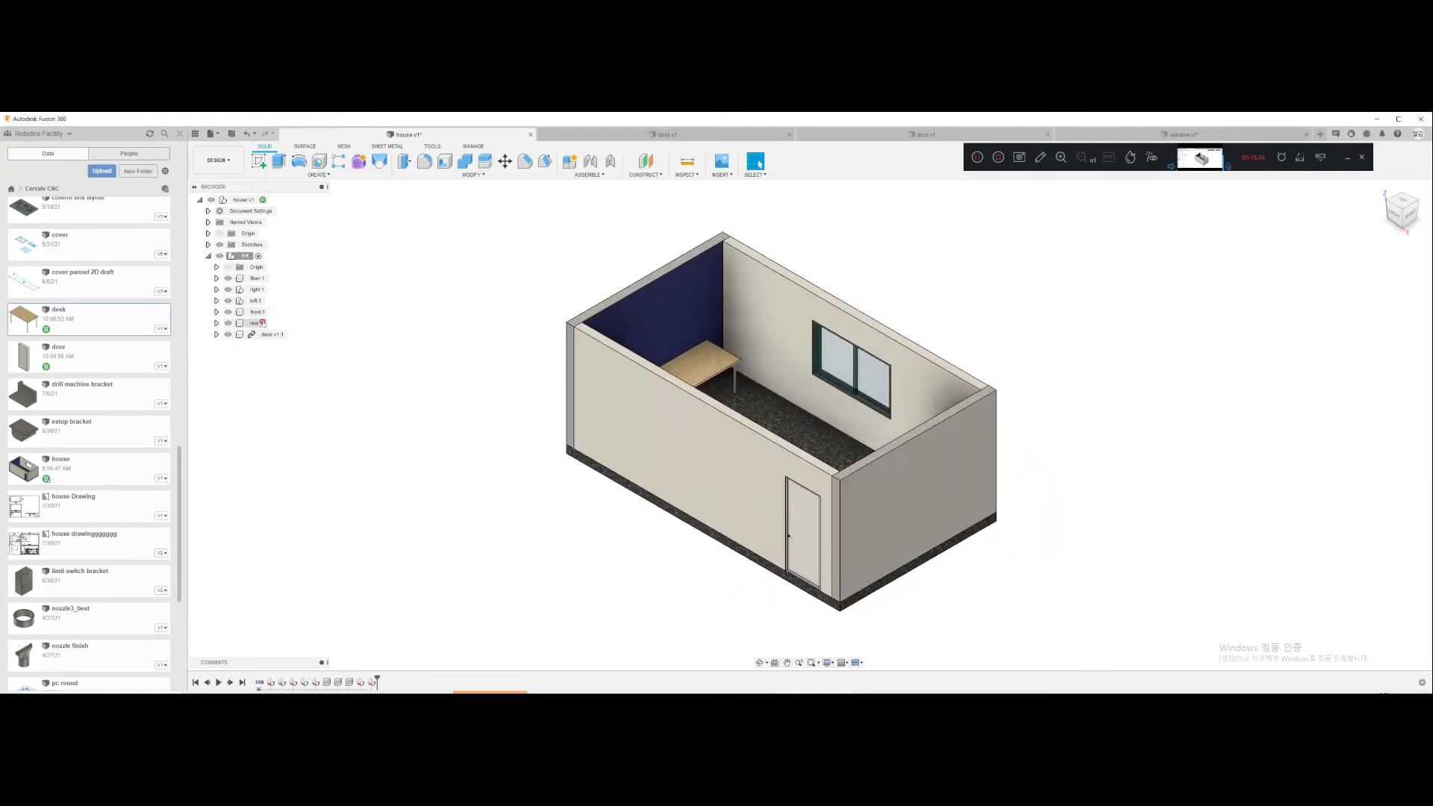
{"action": "scroll", "coordinate": [714, 371], "scroll_direction": "up", "scroll_amount": 3}
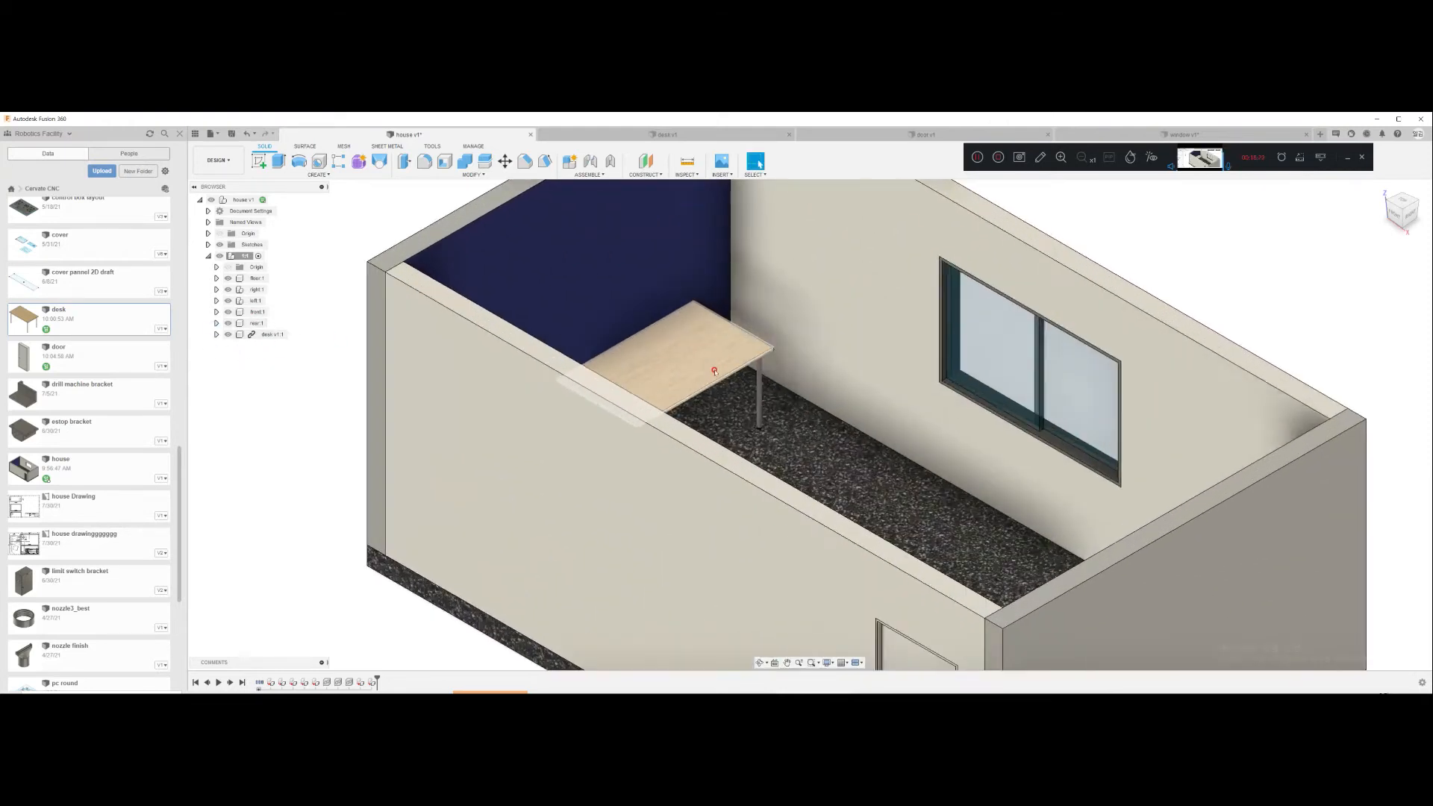
{"action": "scroll", "coordinate": [716, 373], "scroll_direction": "down", "scroll_amount": 3}
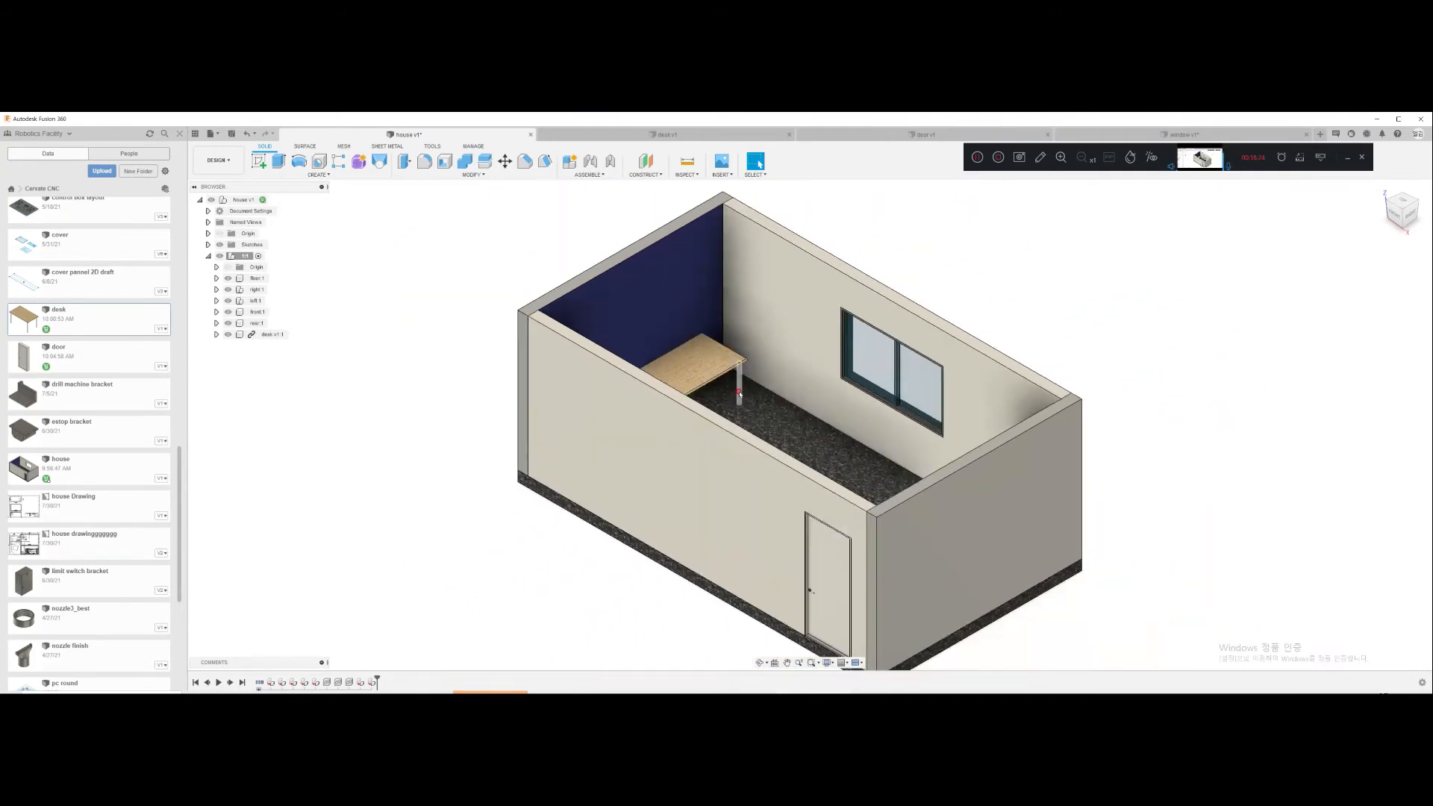
{"action": "middle_click_drag", "start_coordinate": [739, 392], "coordinate": [724, 384]}
{"action": "scroll", "coordinate": [724, 383], "scroll_direction": "down", "scroll_amount": 2}
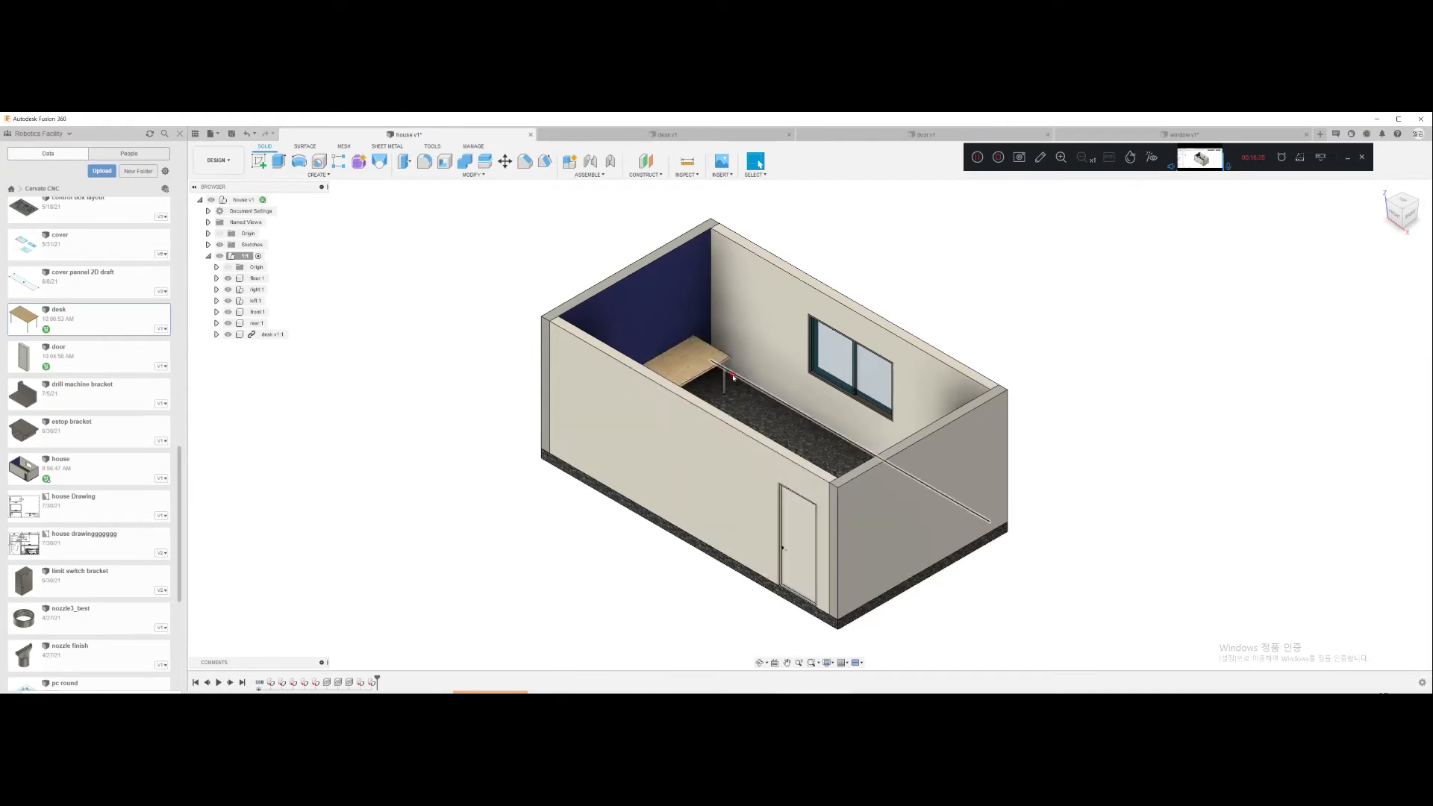
{"action": "scroll", "coordinate": [732, 381], "scroll_direction": "up", "scroll_amount": 5}
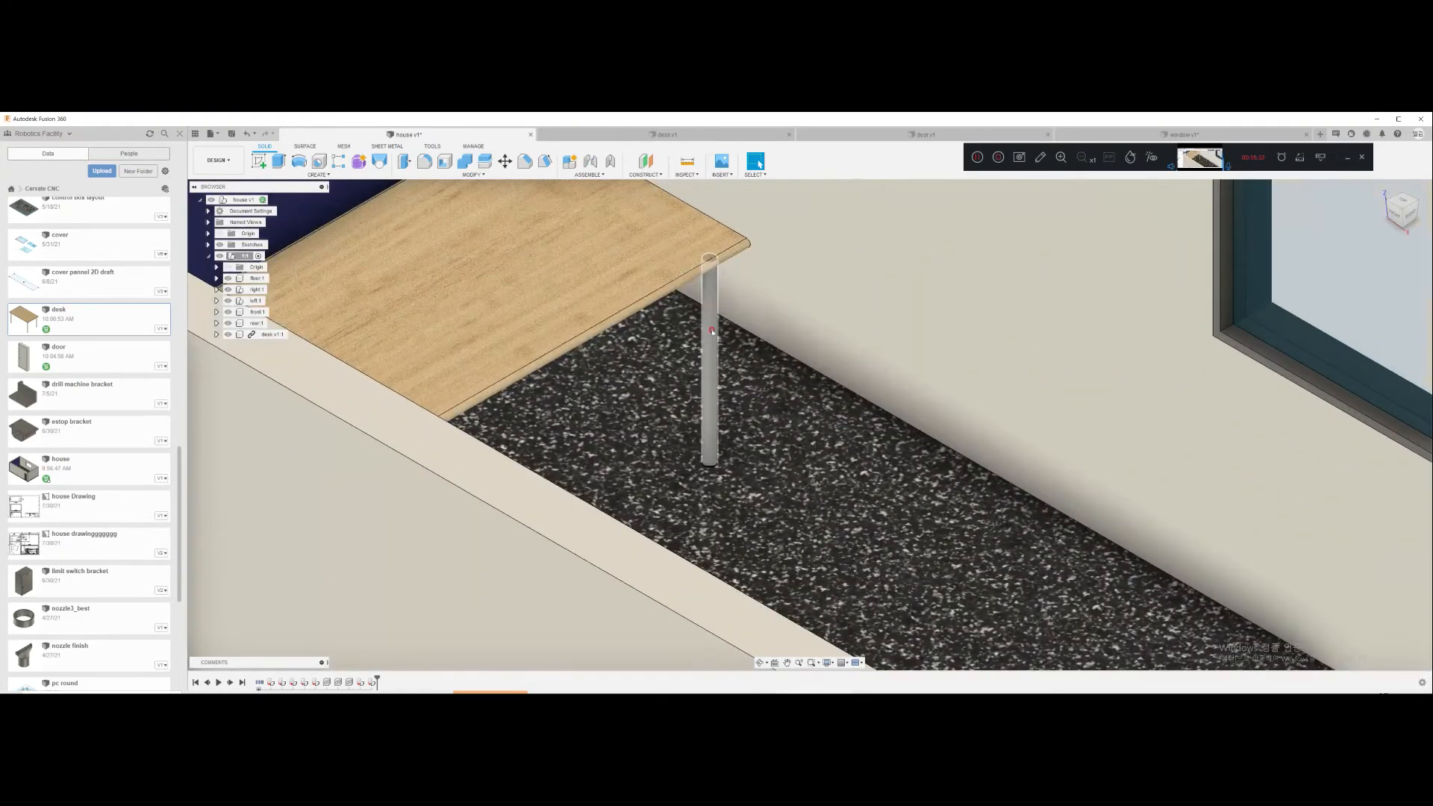
{"action": "scroll", "coordinate": [703, 422], "scroll_direction": "down", "scroll_amount": 8}
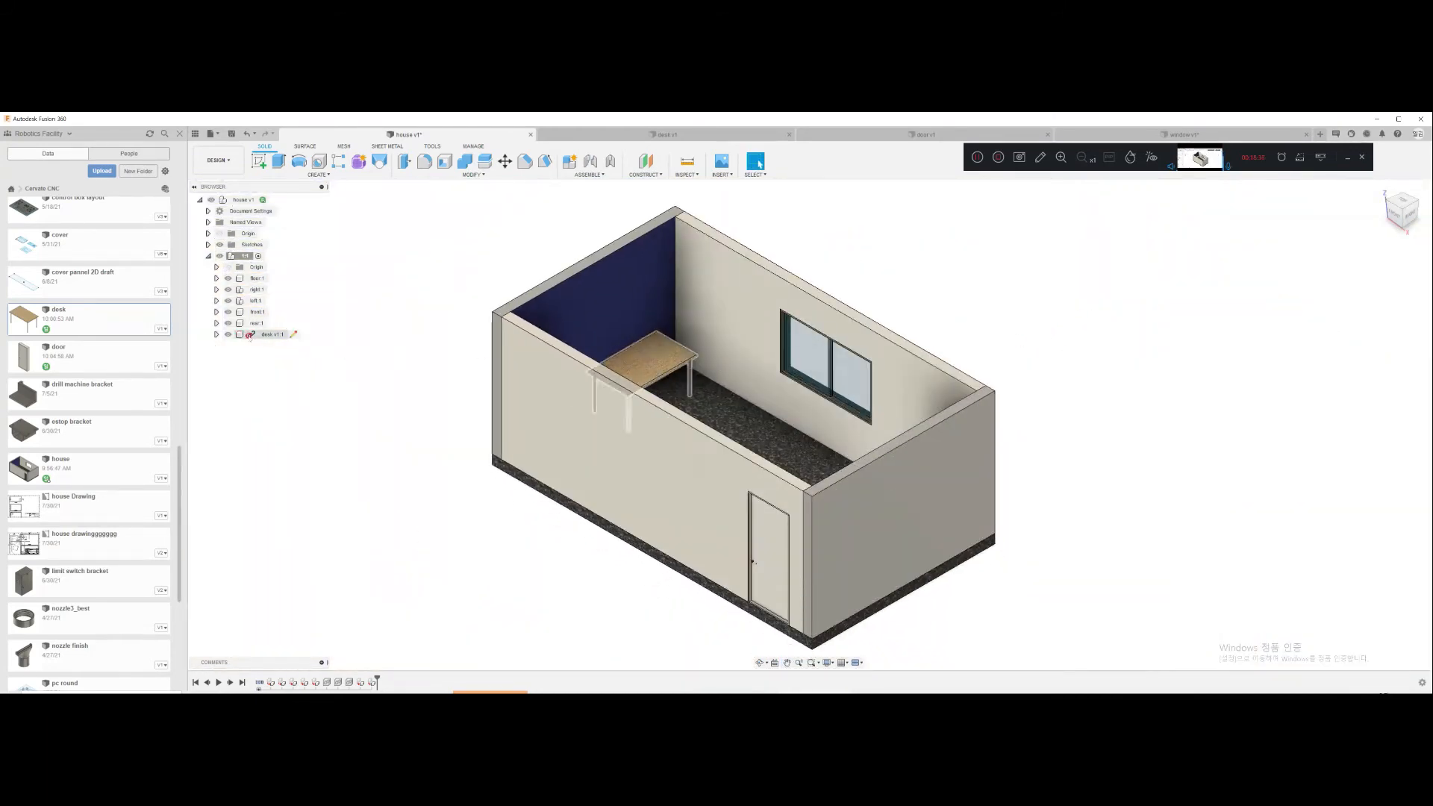
Step: Apply the Glass - Heavy Color appearance to the tabletop in the desk design and save a new version
{"action": "left_click", "coordinate": [664, 135]}
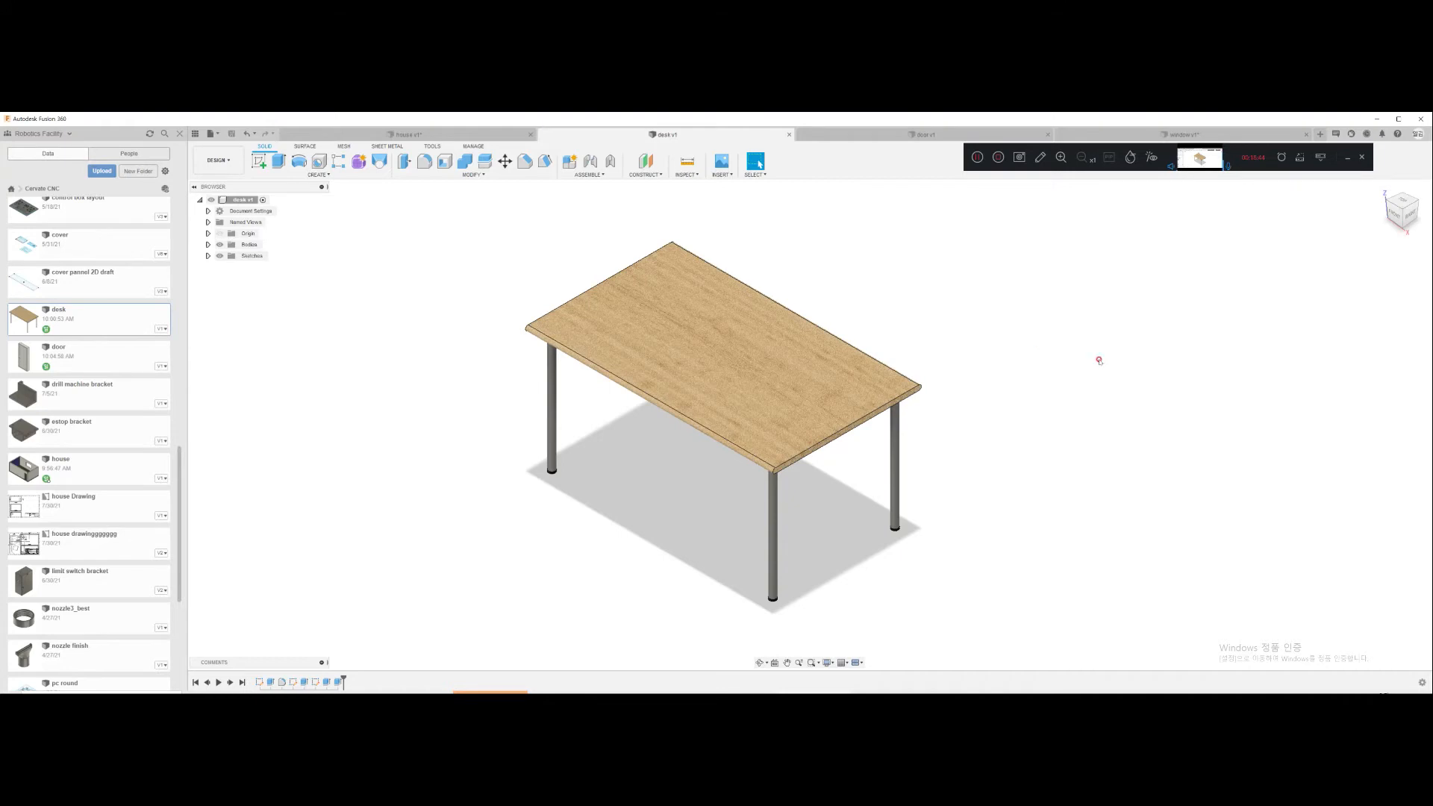
{"action": "key", "text": "a"}
{"action": "left_click_drag", "start_coordinate": [1264, 441], "coordinate": [746, 345]}
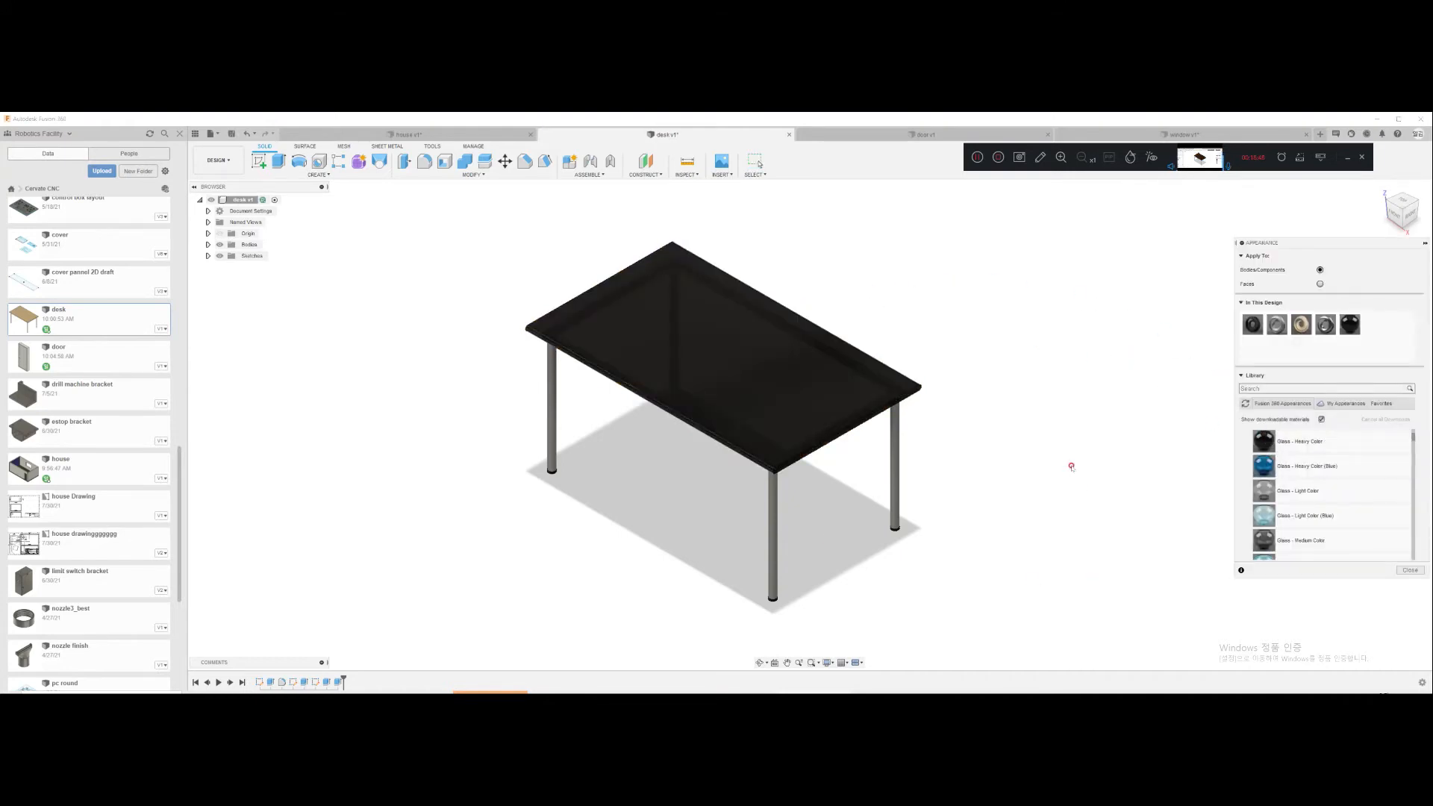
{"action": "left_click", "coordinate": [231, 133]}
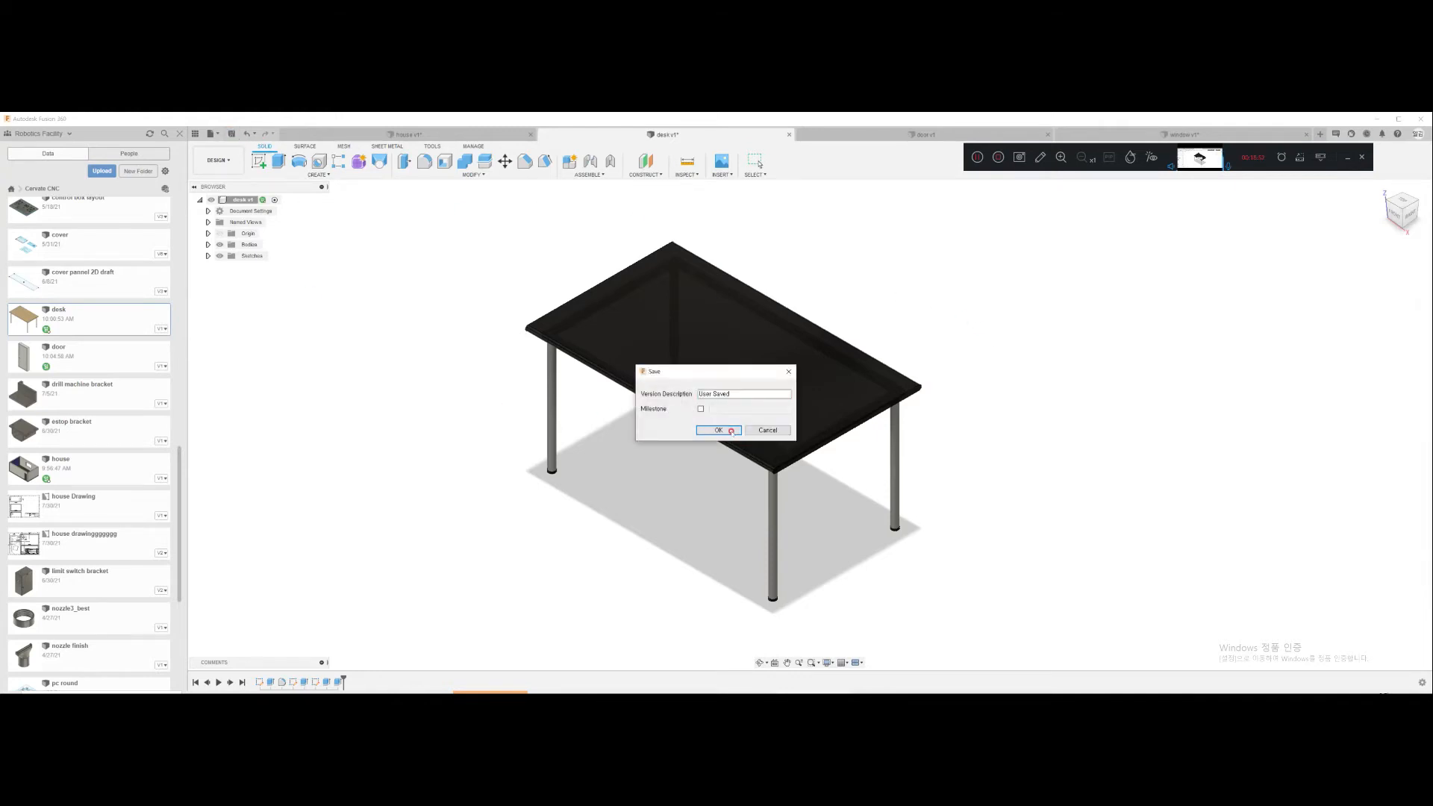
{"action": "left_click", "coordinate": [718, 431]}
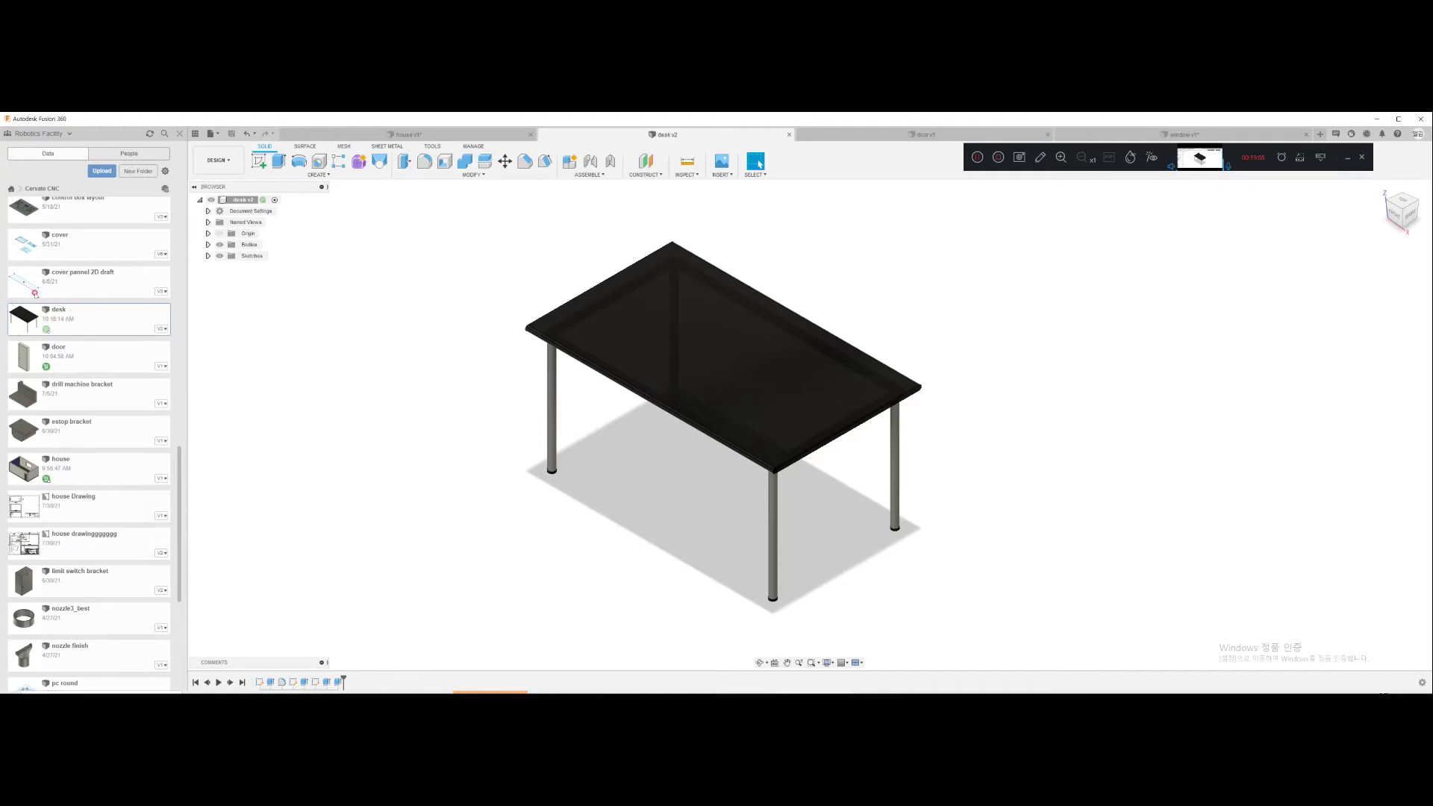
Step: Update the out-of-date desk component in the house design to its latest version
{"action": "left_click", "coordinate": [413, 135]}
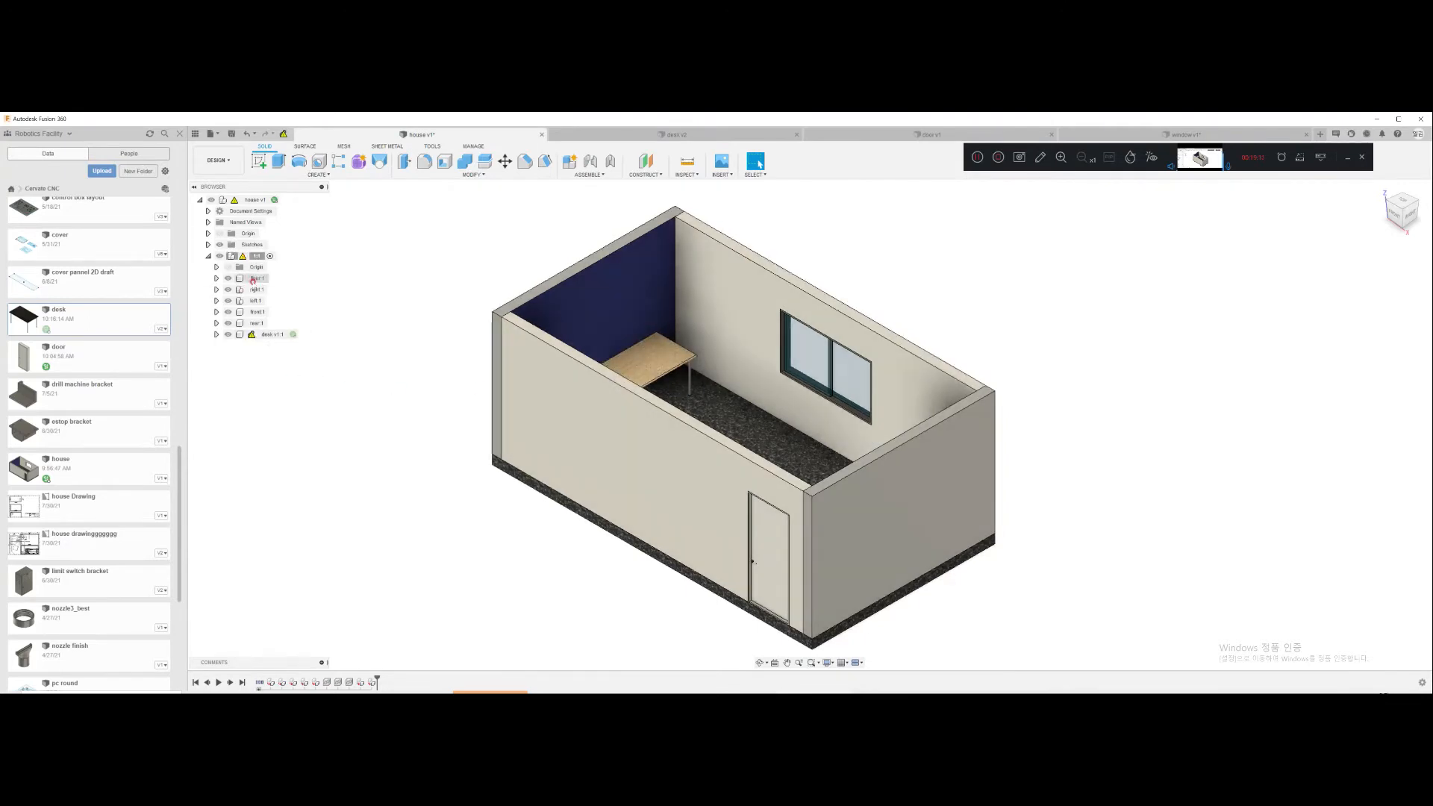
{"action": "mouse_move", "coordinate": [252, 337]}
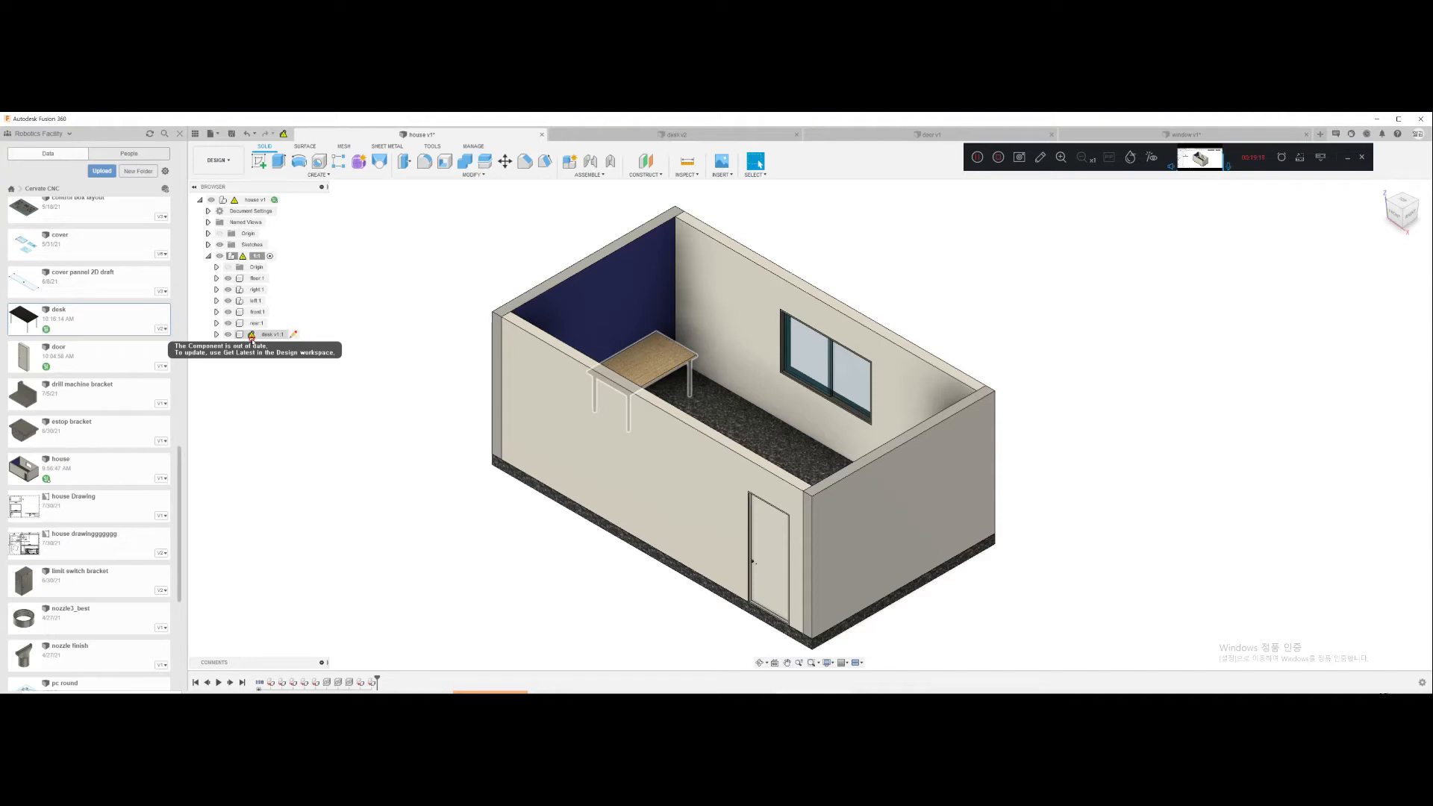
{"action": "left_click", "coordinate": [284, 135]}
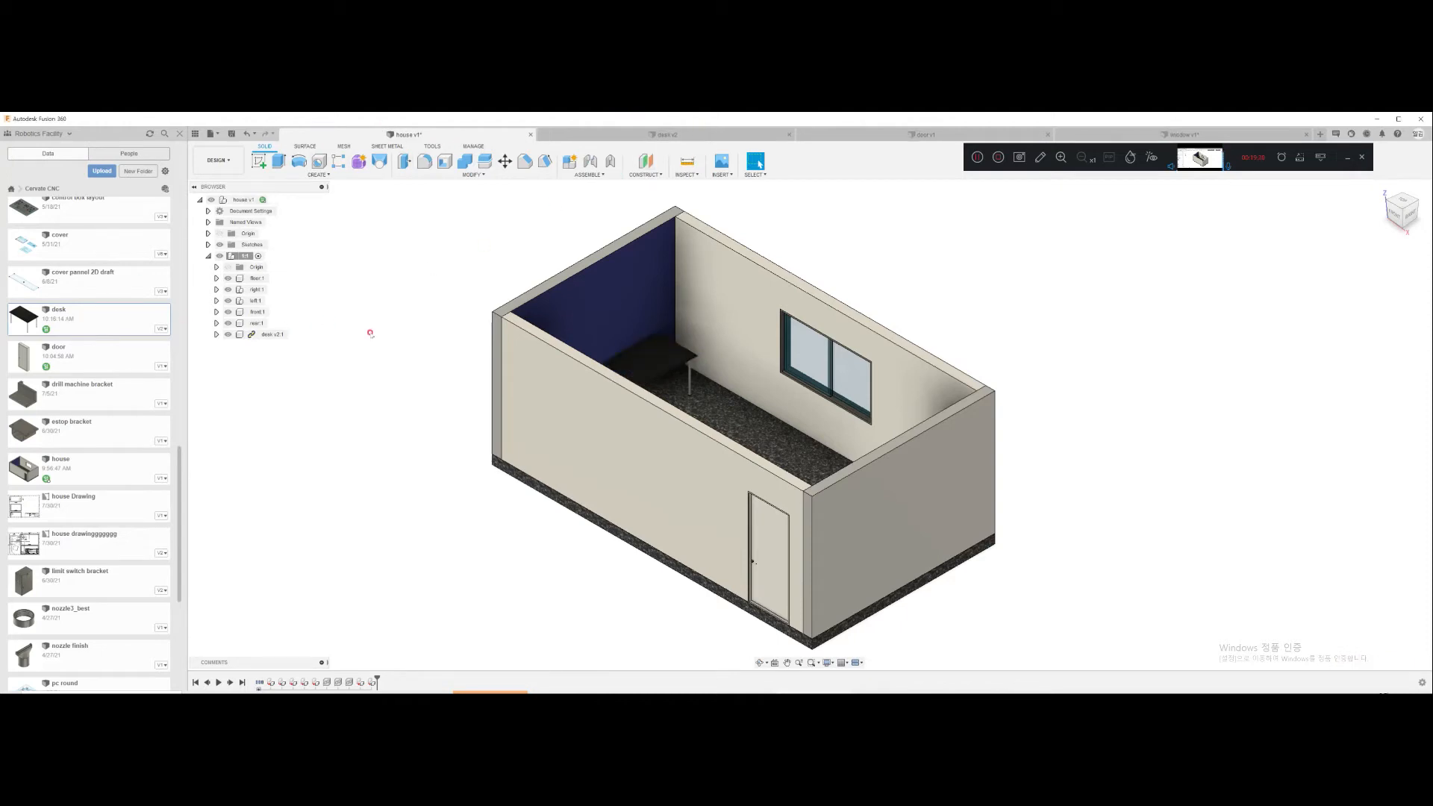
{"action": "left_click", "coordinate": [621, 338]}
Step: Apply the Paint - Enamel Glossy (Red) appearance to the tabletop in the desk design and save a new version
{"action": "left_click", "coordinate": [666, 135]}
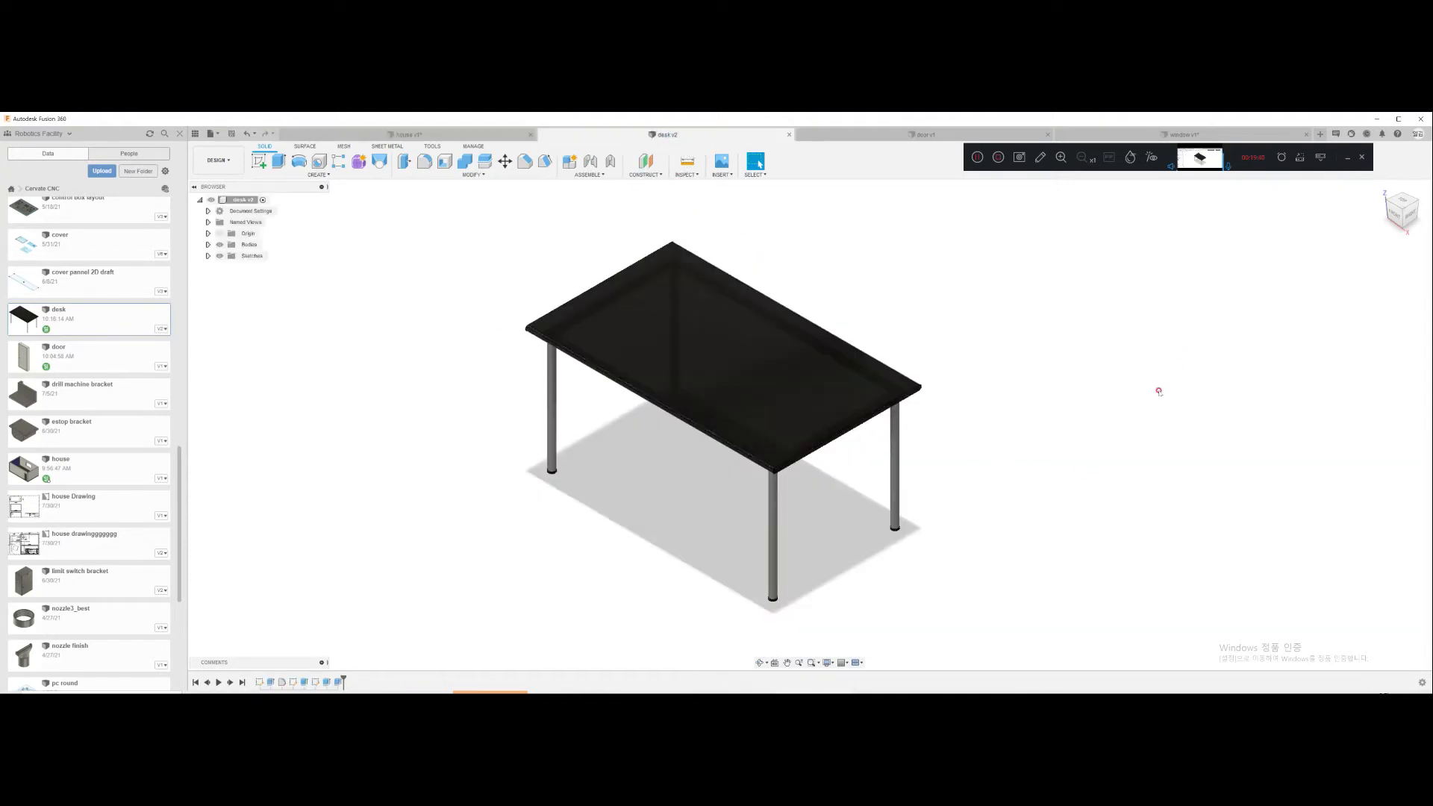
{"action": "key", "text": "a"}
{"action": "left_click", "coordinate": [1305, 465]}
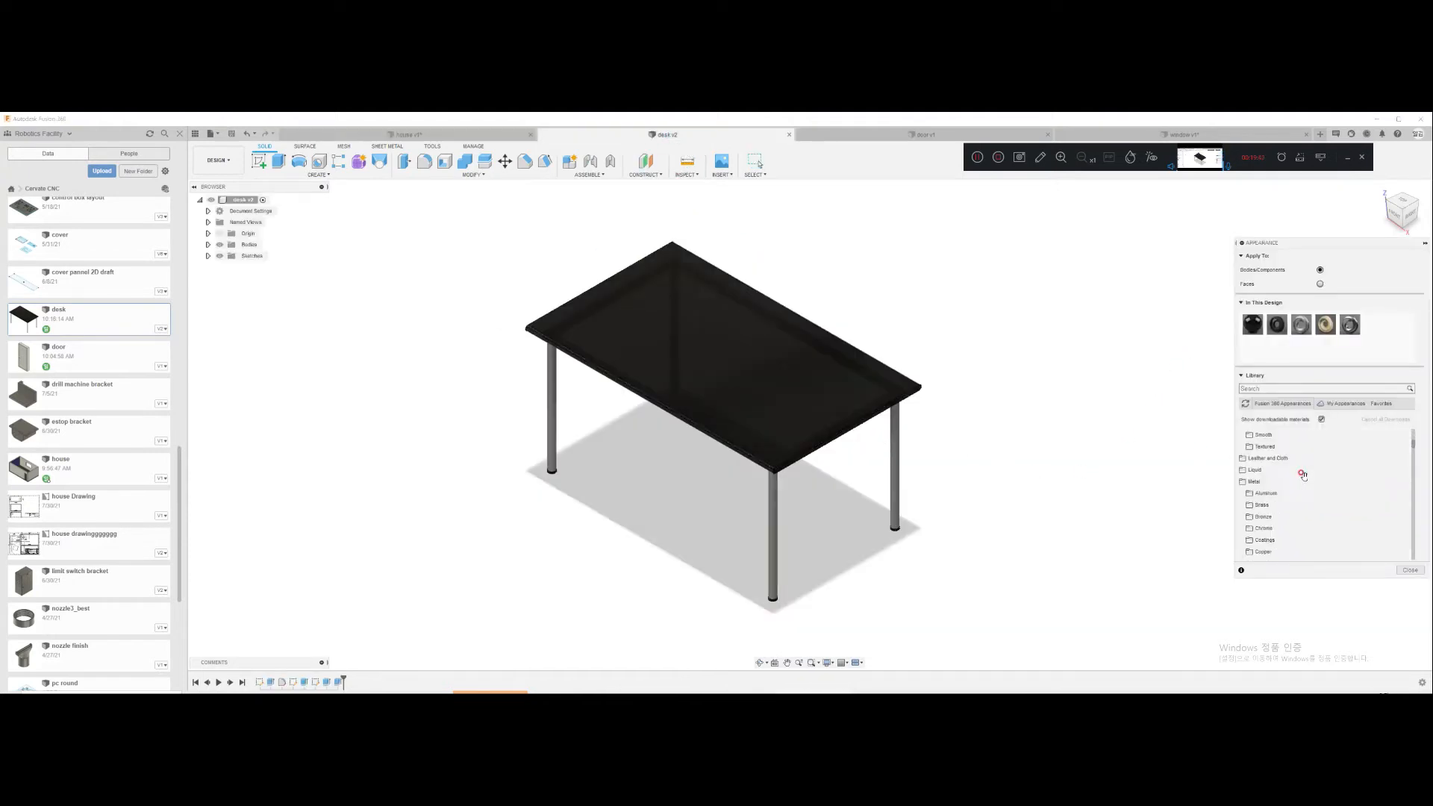
{"action": "scroll", "coordinate": [1305, 480], "scroll_direction": "down", "scroll_amount": 10}
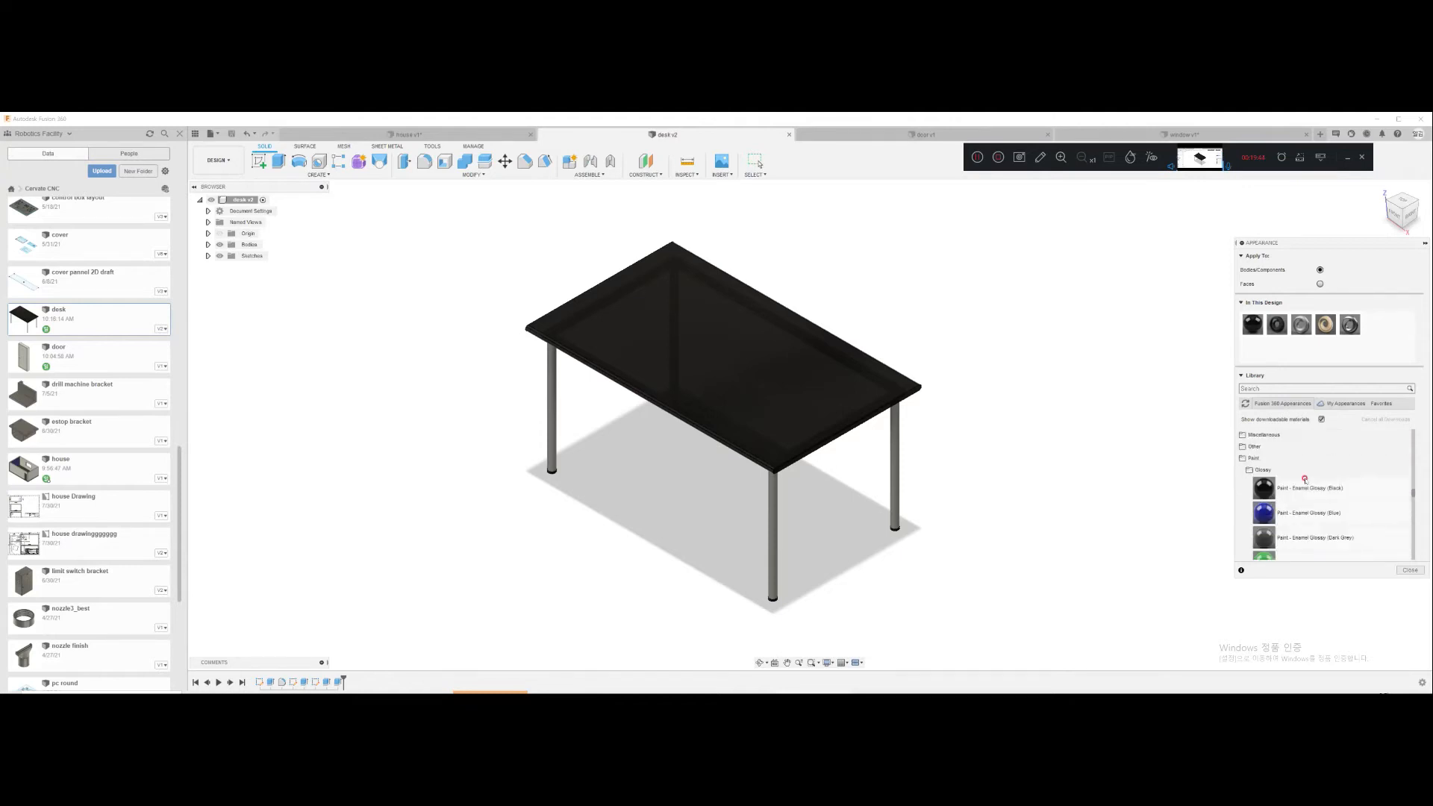
{"action": "left_click_drag", "start_coordinate": [1306, 515], "coordinate": [770, 373]}
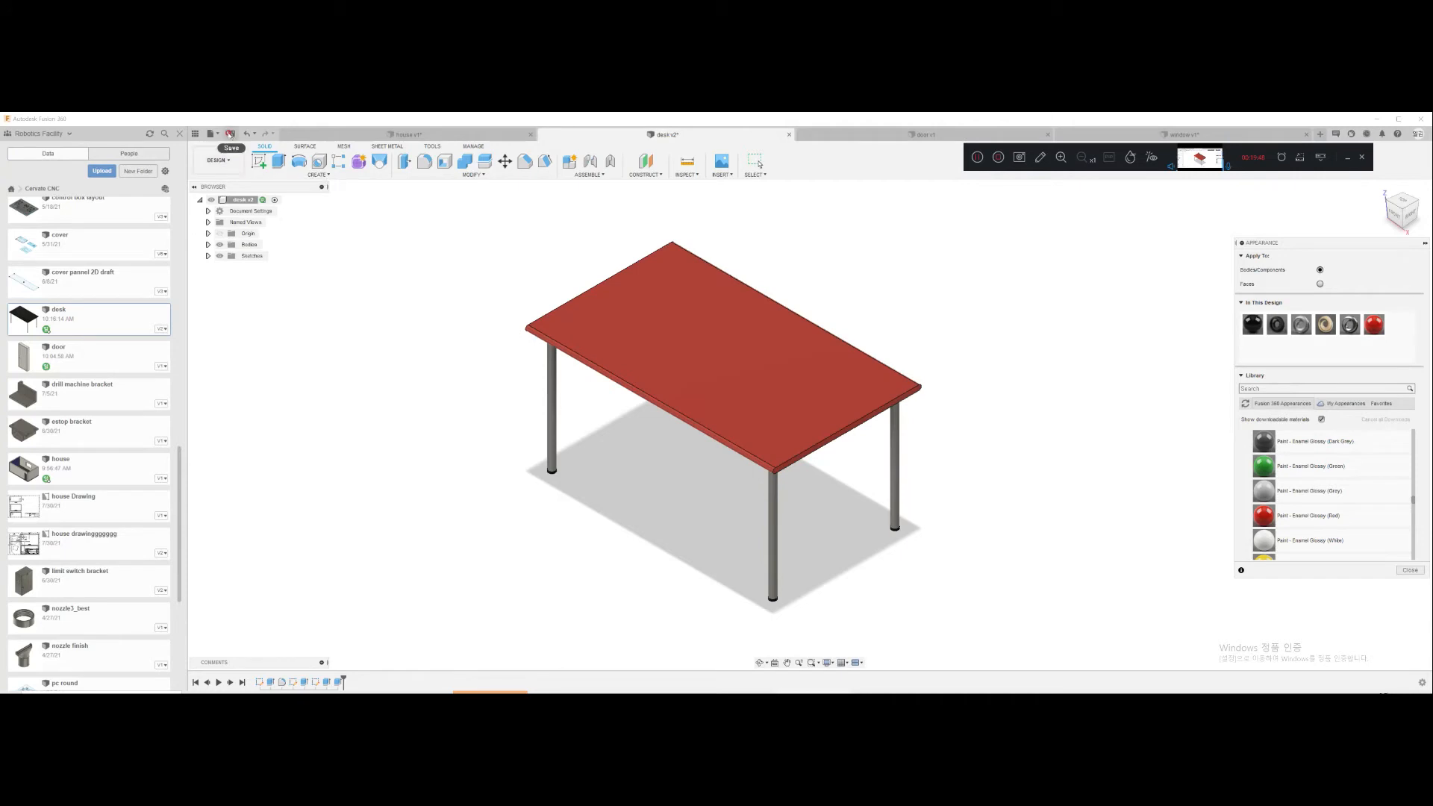
{"action": "left_click", "coordinate": [232, 134]}
{"action": "left_click", "coordinate": [707, 430]}
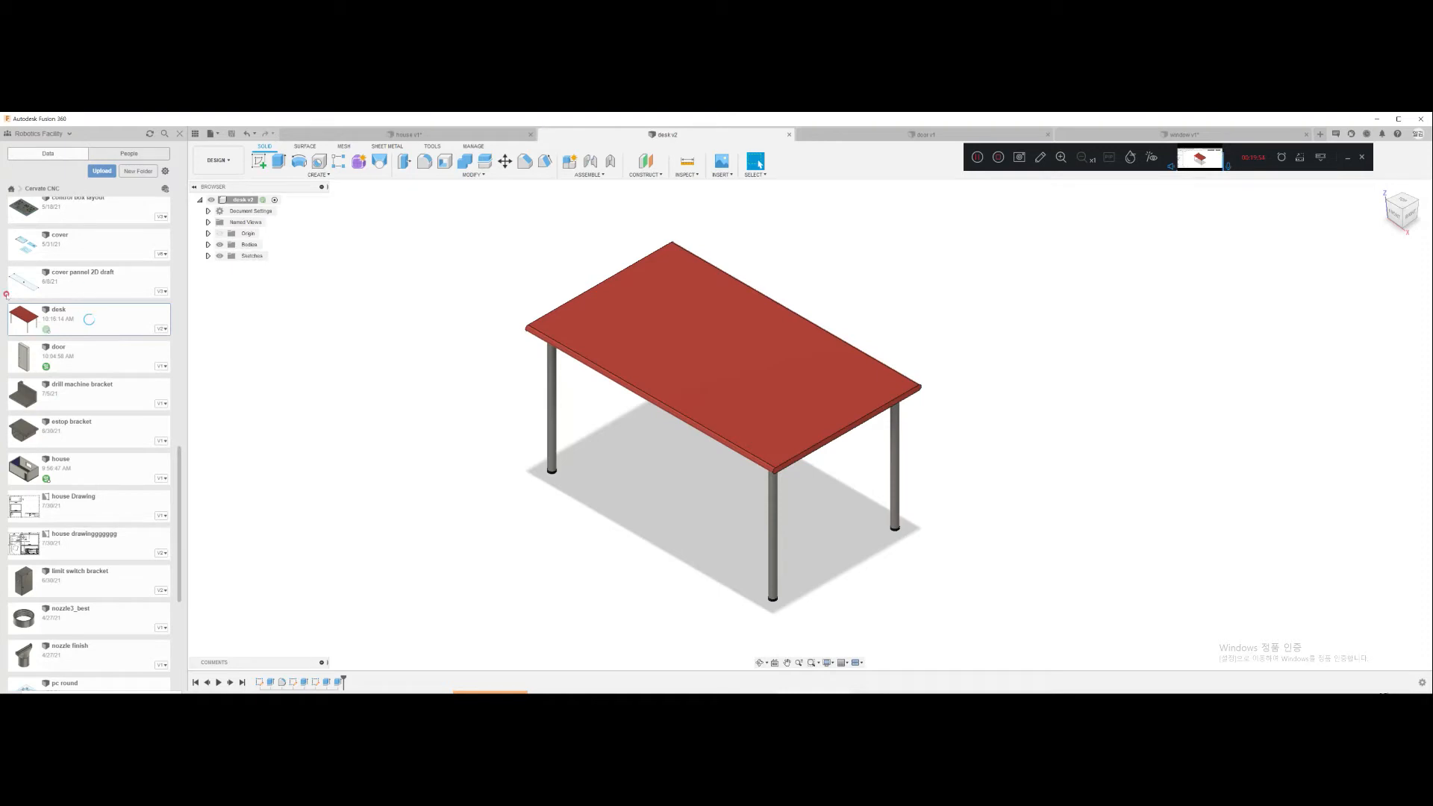
Step: Update the linked desk in the house design and insert a second desk on the floor near the window
{"action": "left_click", "coordinate": [411, 134]}
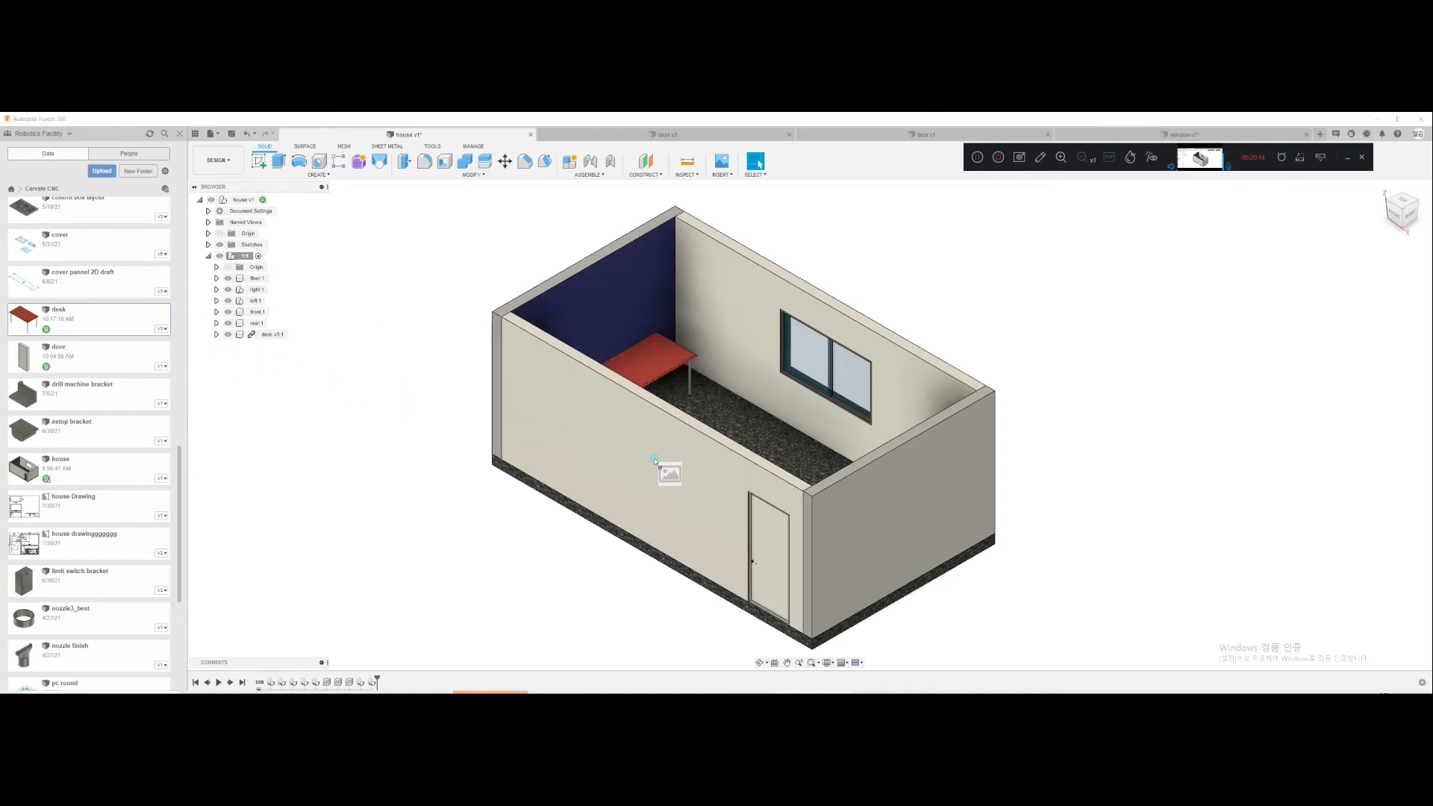
{"action": "left_click_drag", "start_coordinate": [677, 567], "coordinate": [685, 546]}
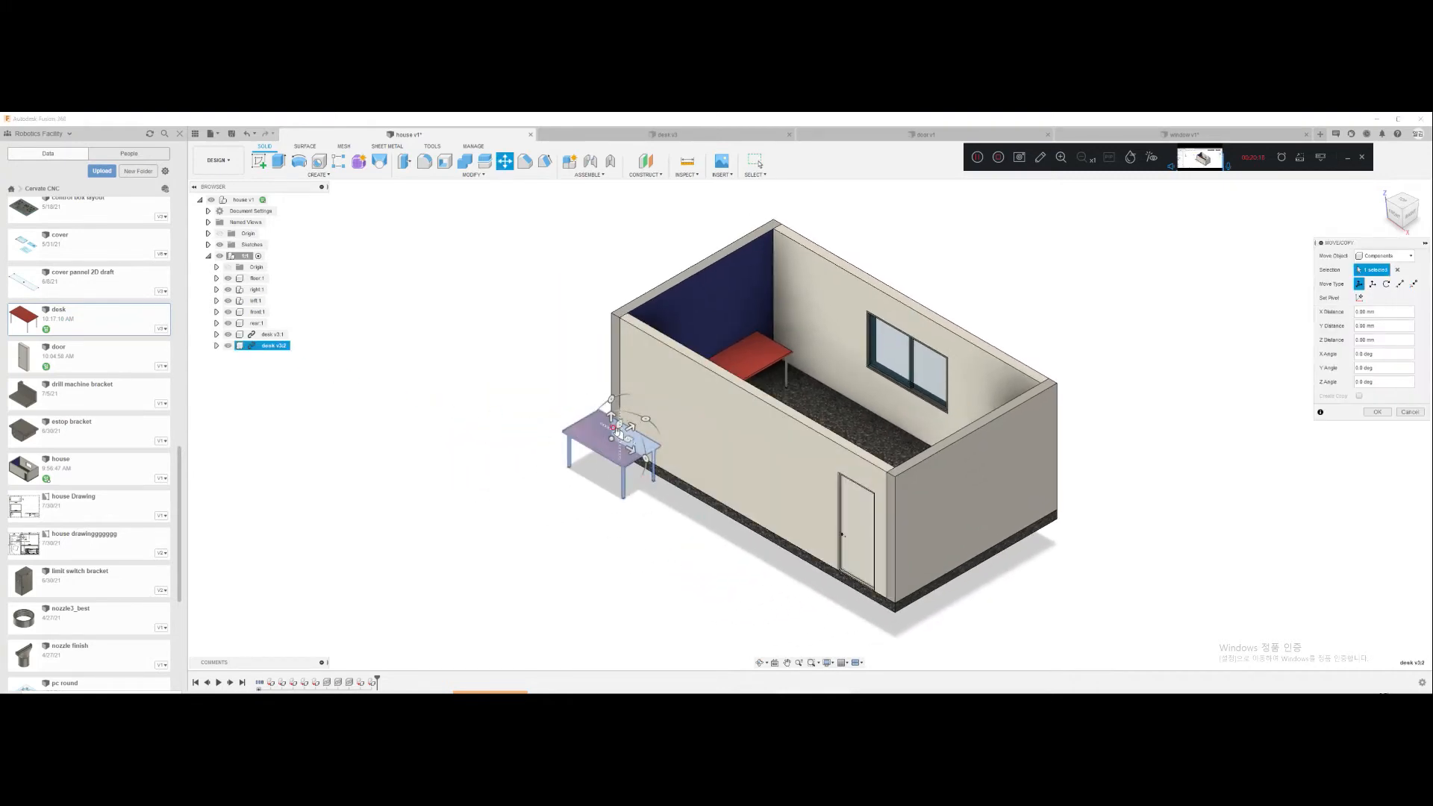
{"action": "left_click_drag", "start_coordinate": [632, 424], "coordinate": [889, 411]}
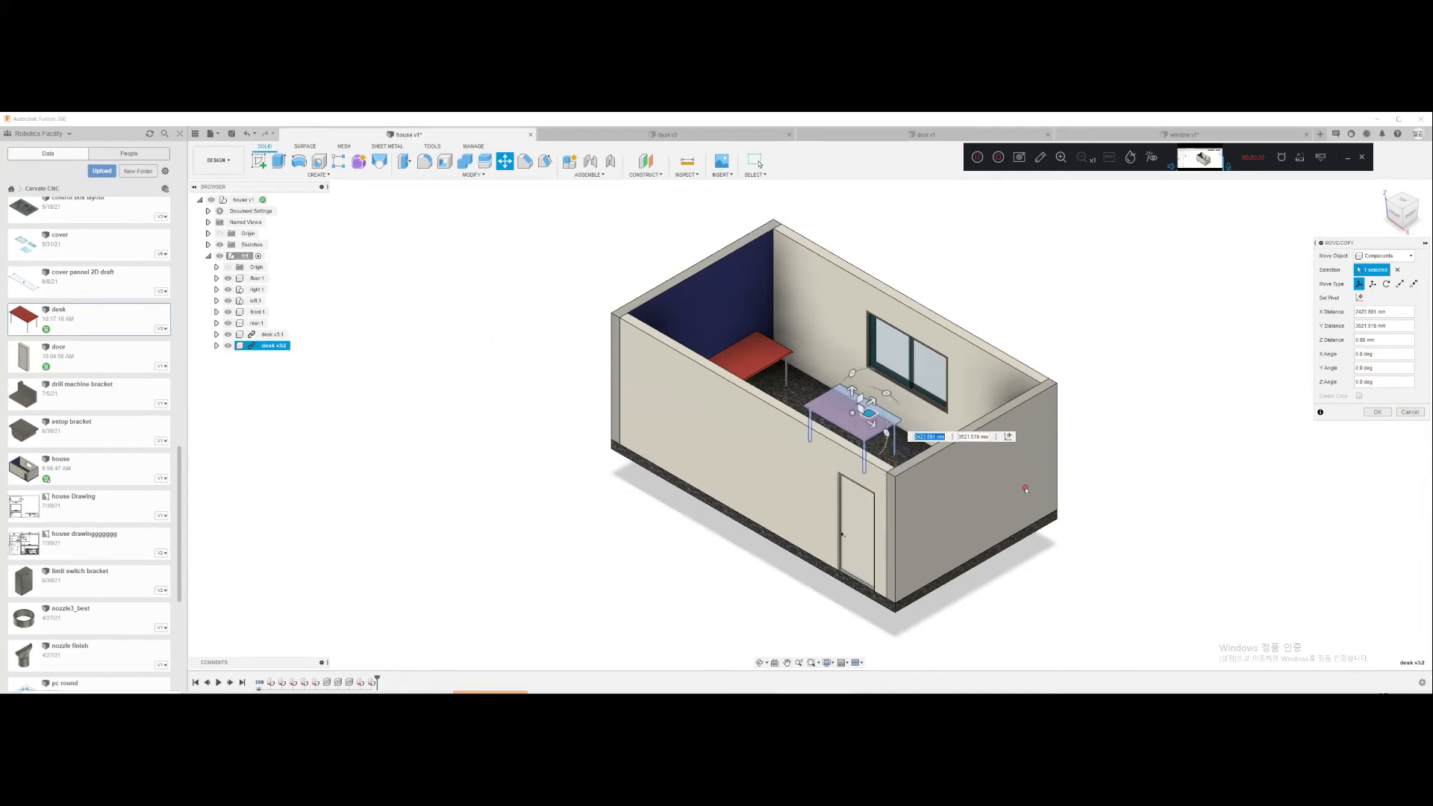
{"action": "key", "text": "Return"}
Step: Insert a third desk into the house and place it beside the second one, toward the door-side wall
{"action": "left_click_drag", "start_coordinate": [88, 323], "coordinate": [635, 532]}
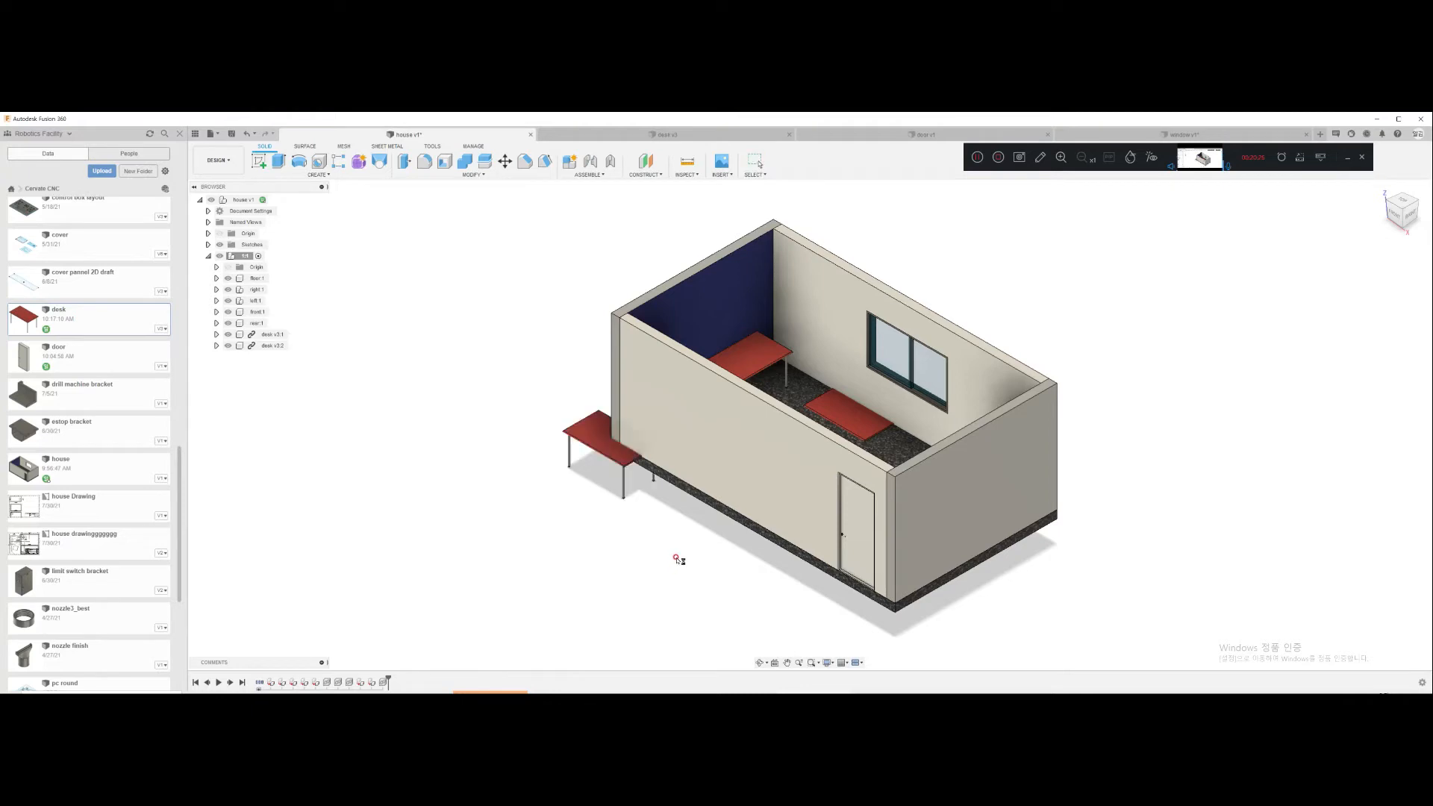
{"action": "left_click_drag", "start_coordinate": [757, 431], "coordinate": [818, 436]}
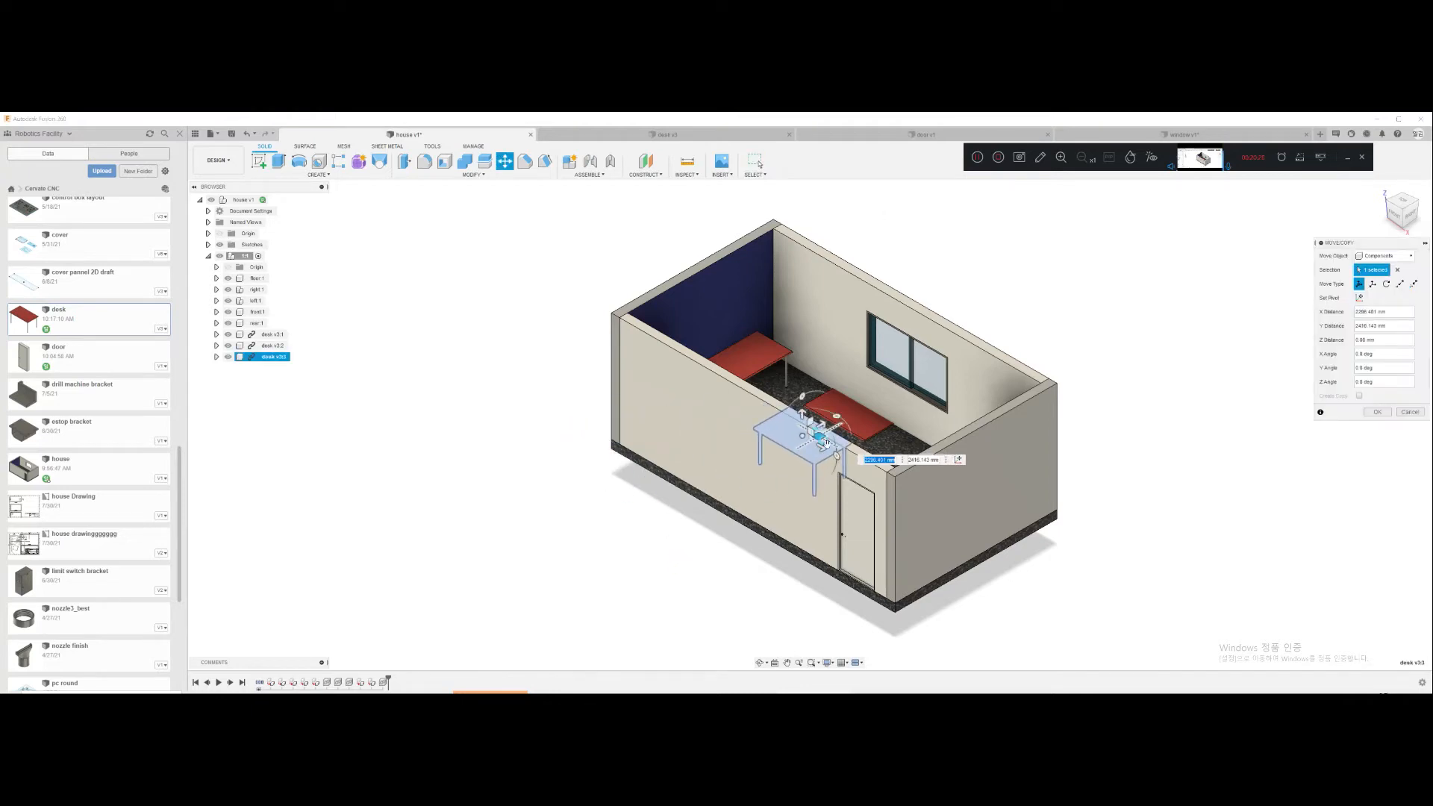
{"action": "key", "text": "Return"}
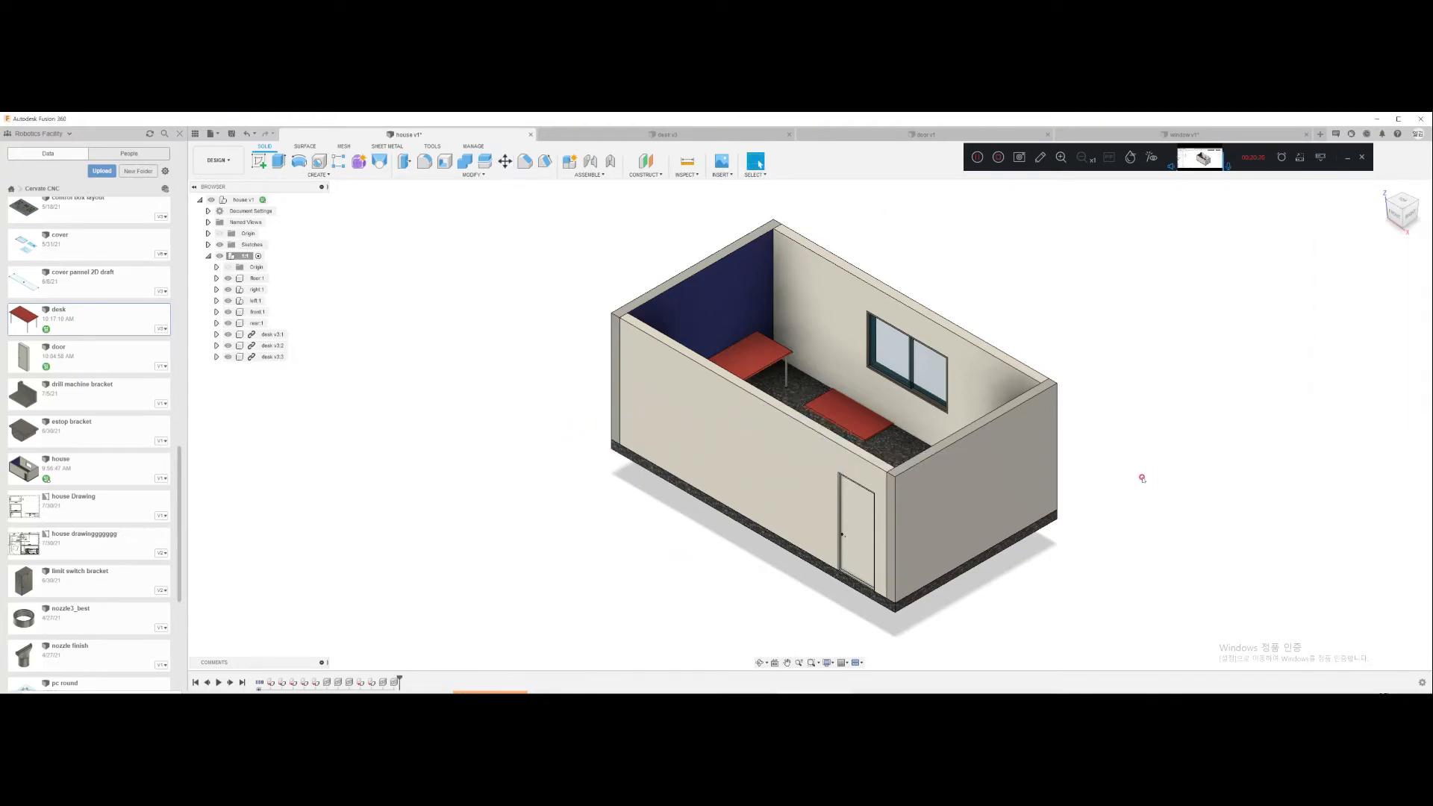
Step: Examine the three desks in the house from a higher angle, selecting each one in turn
{"action": "middle_click_drag", "start_coordinate": [897, 401], "coordinate": [739, 457], "text": "shift"}
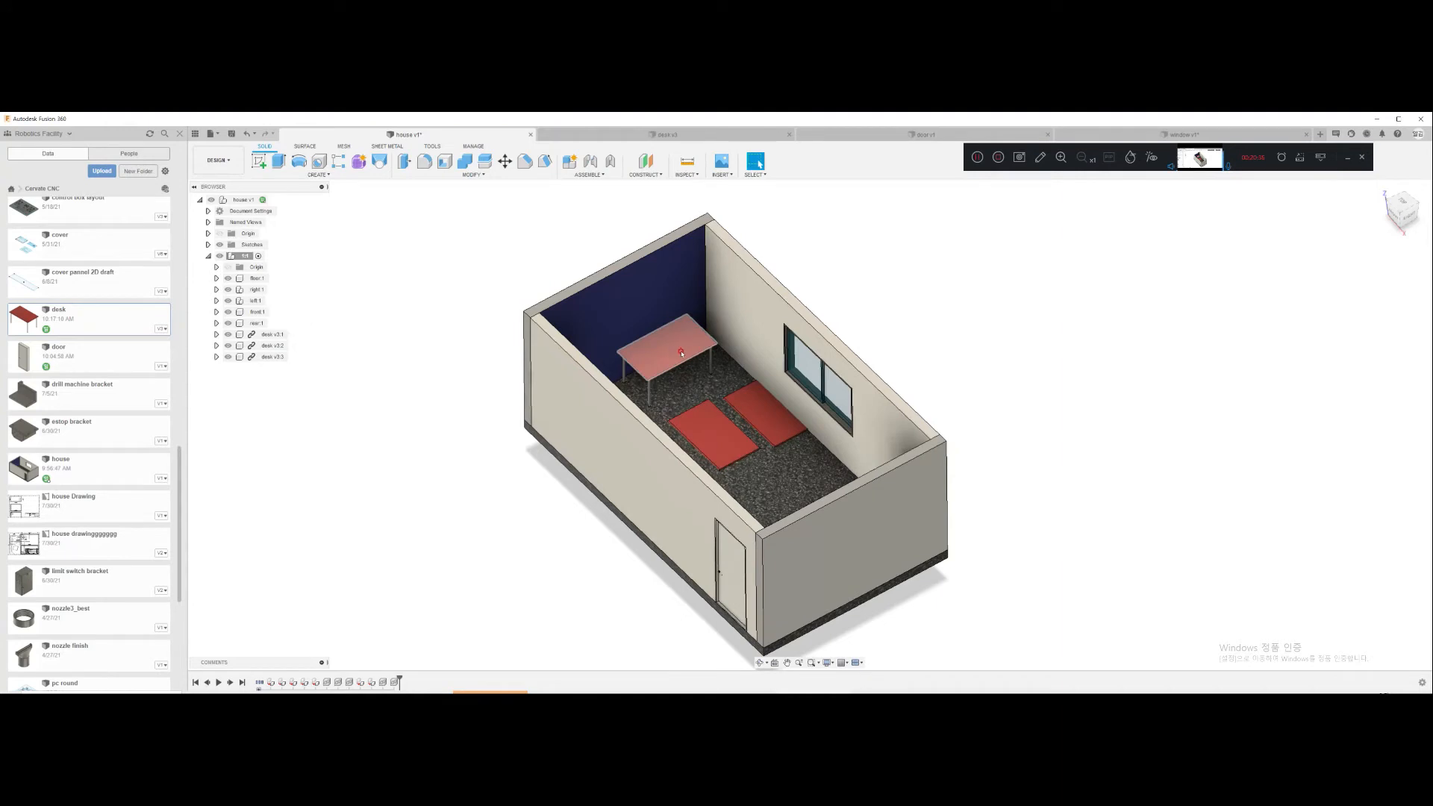
{"action": "left_click", "coordinate": [680, 352]}
{"action": "left_click", "coordinate": [719, 450]}
{"action": "left_click", "coordinate": [773, 420]}
{"action": "left_click", "coordinate": [974, 328]}
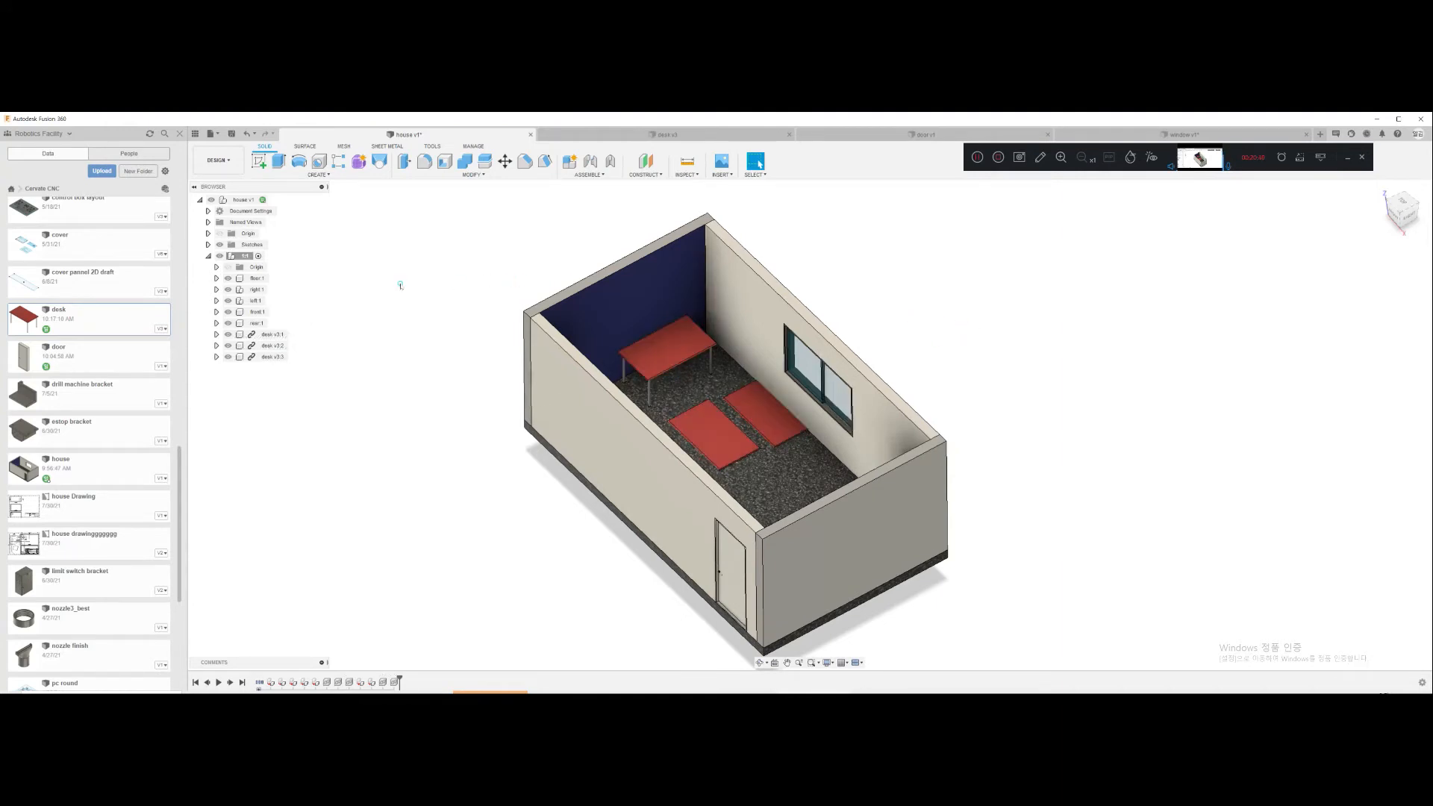
Step: Try to press-pull the short end face of the tabletop in the desk design
{"action": "left_click", "coordinate": [704, 139]}
{"action": "left_click", "coordinate": [680, 370]}
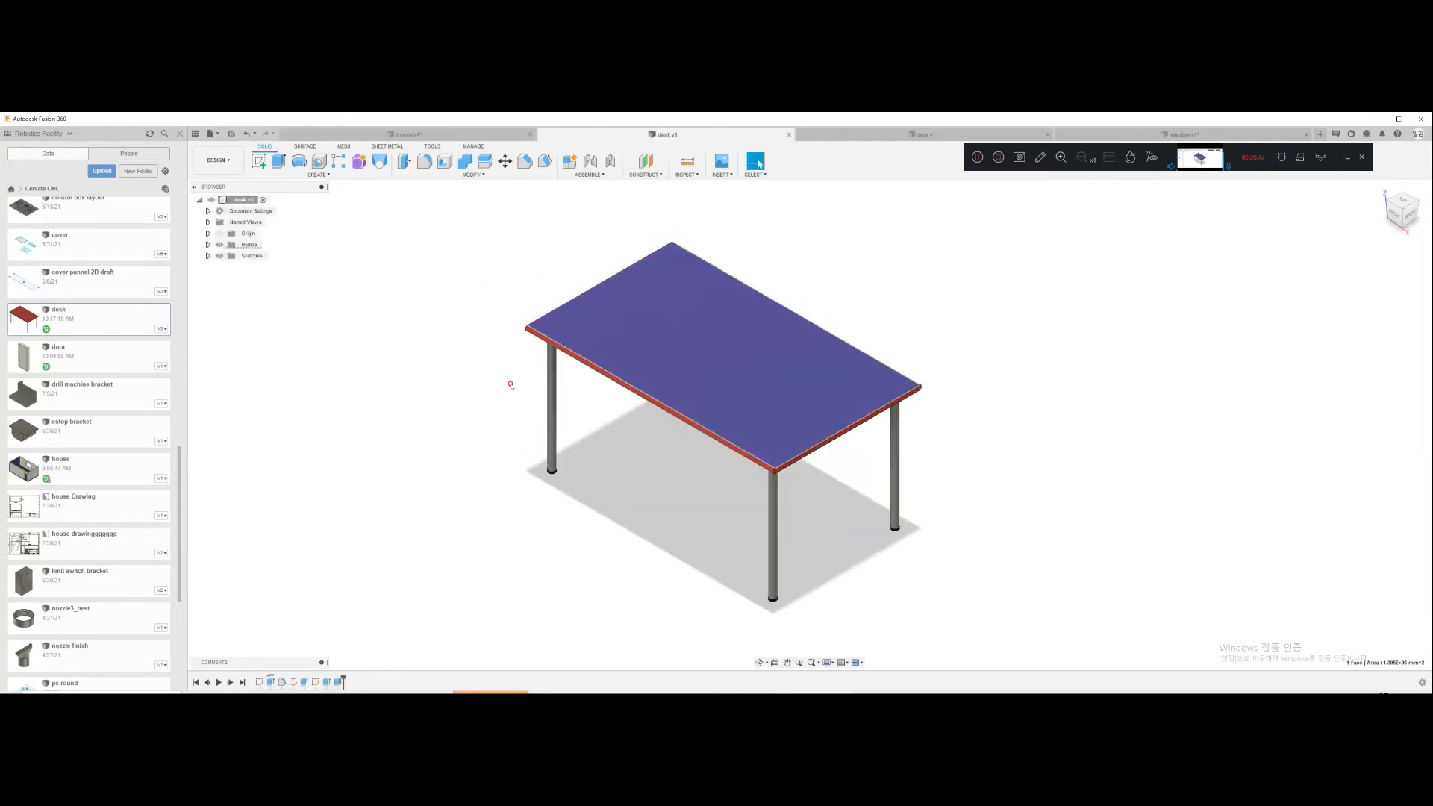
{"action": "left_click", "coordinate": [835, 470]}
{"action": "scroll", "coordinate": [850, 459], "scroll_direction": "up", "scroll_amount": 5}
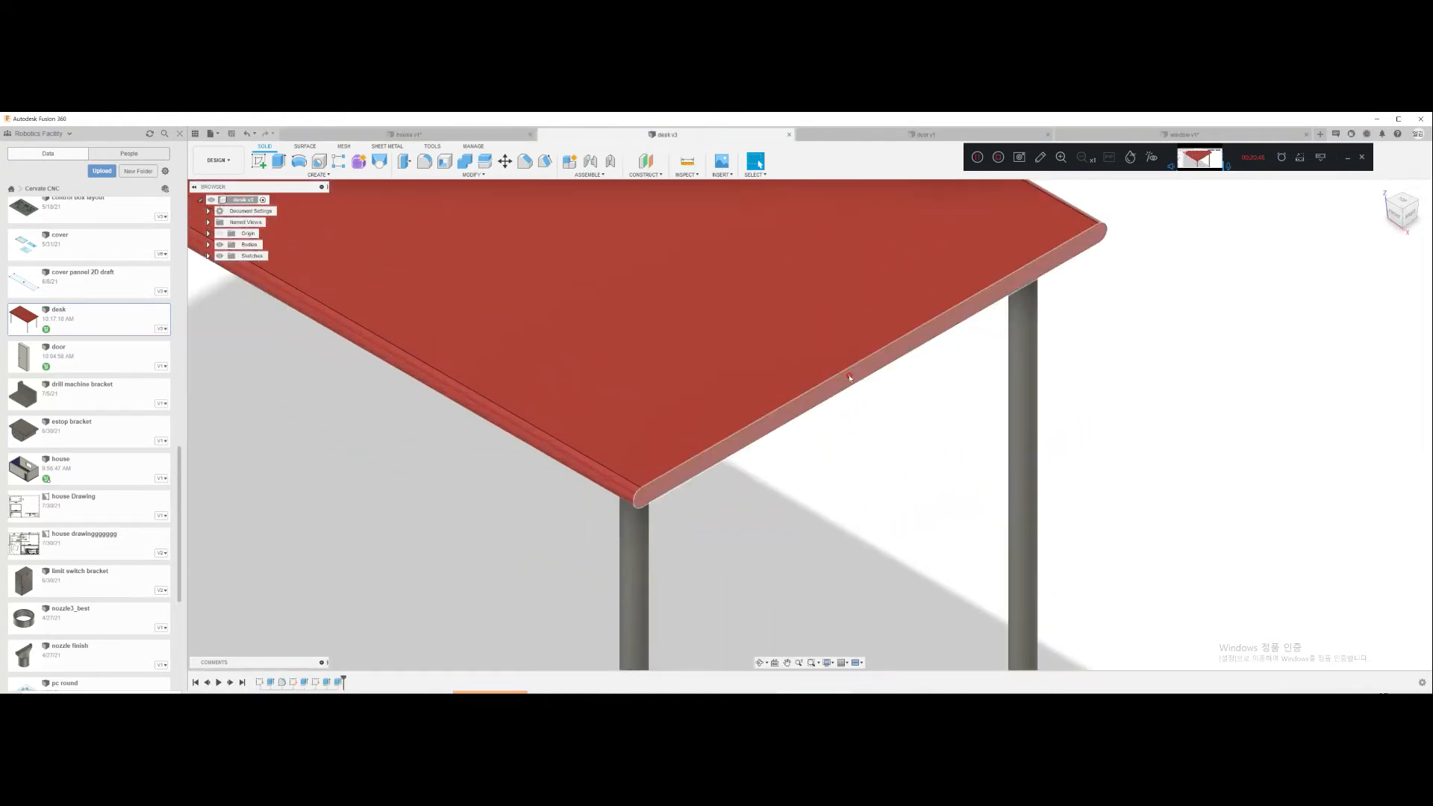
{"action": "left_click", "coordinate": [849, 377]}
{"action": "key", "text": "q"}
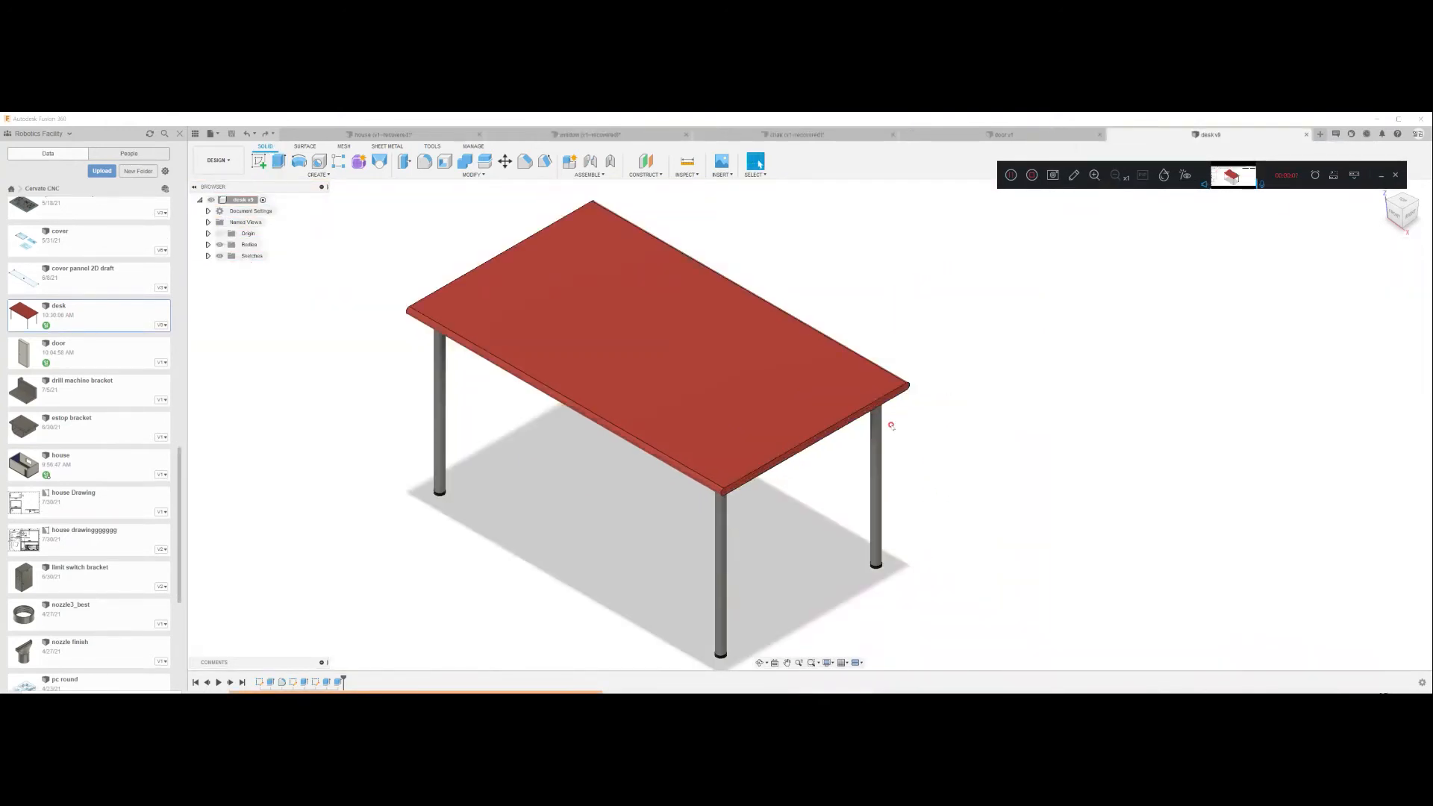
Step: Extrude the short end face of the tabletop by 500 mm in the desk design
{"action": "scroll", "coordinate": [881, 446], "scroll_direction": "up", "scroll_amount": 5}
{"action": "left_click", "coordinate": [839, 342]}
{"action": "key", "text": "e"}
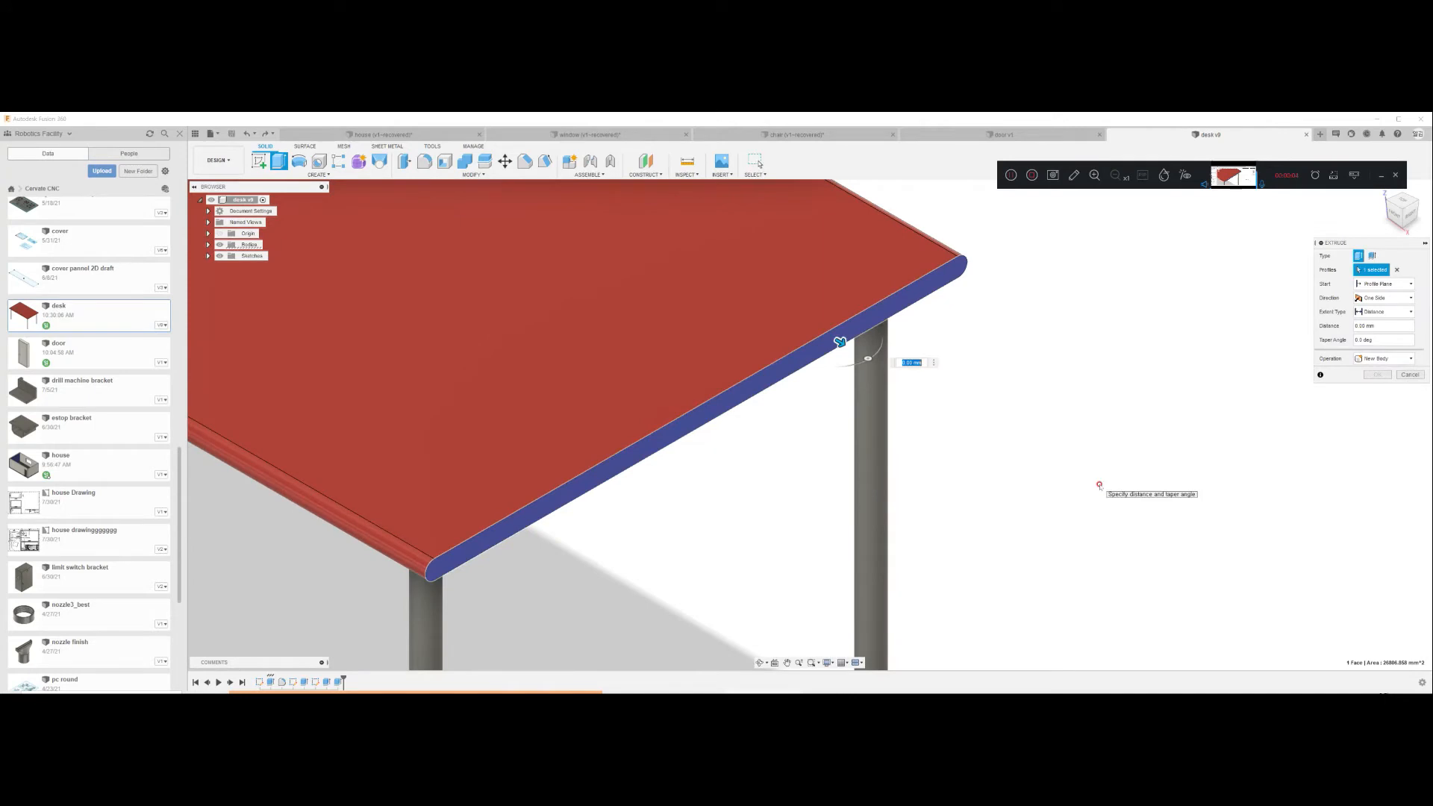
{"action": "type", "text": "500"}
{"action": "key", "text": "Return"}
{"action": "scroll", "coordinate": [1100, 487], "scroll_direction": "down", "scroll_amount": 10}
Step: Switch to the house design and save it as a new version with the description User Saved
{"action": "left_click", "coordinate": [381, 135]}
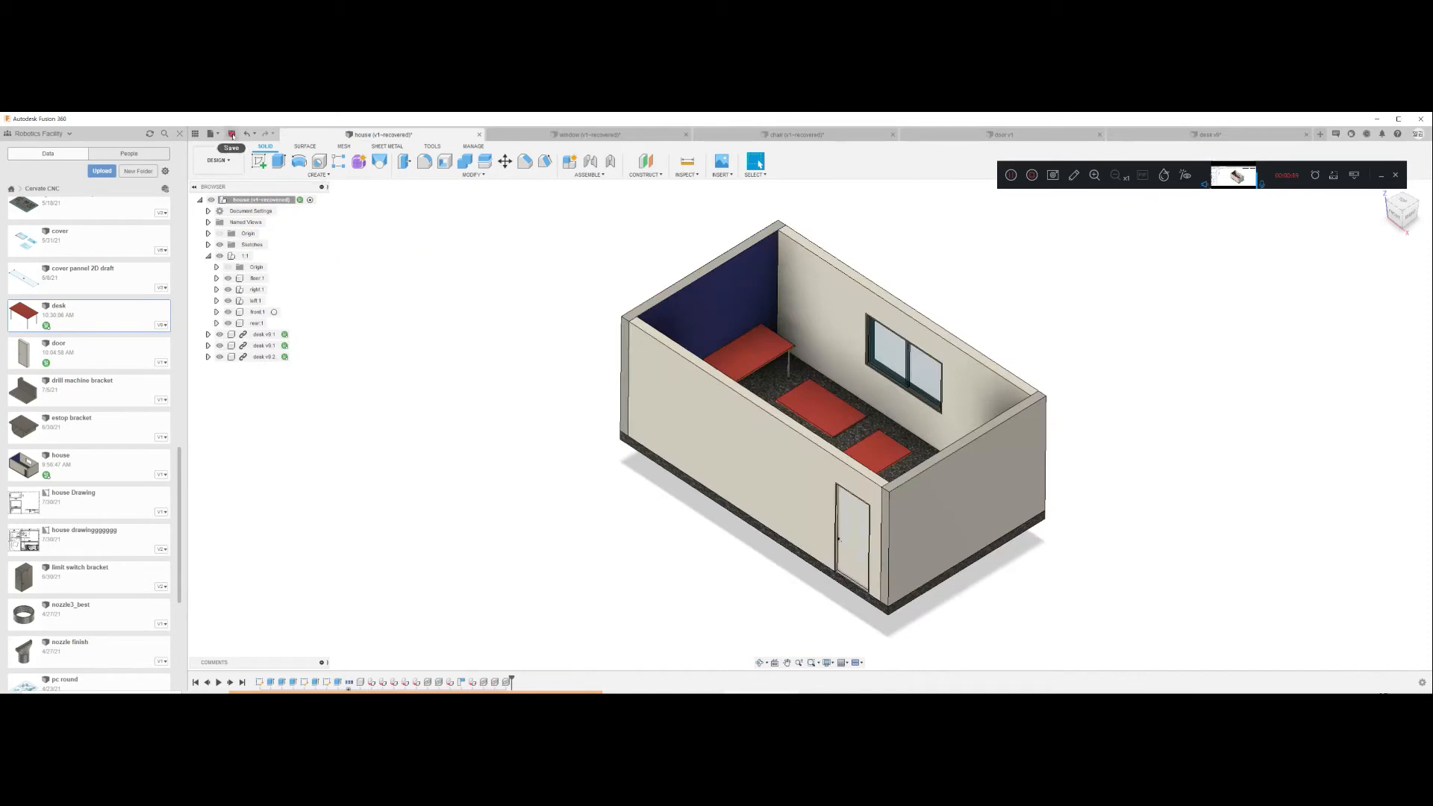
{"action": "left_click", "coordinate": [232, 135]}
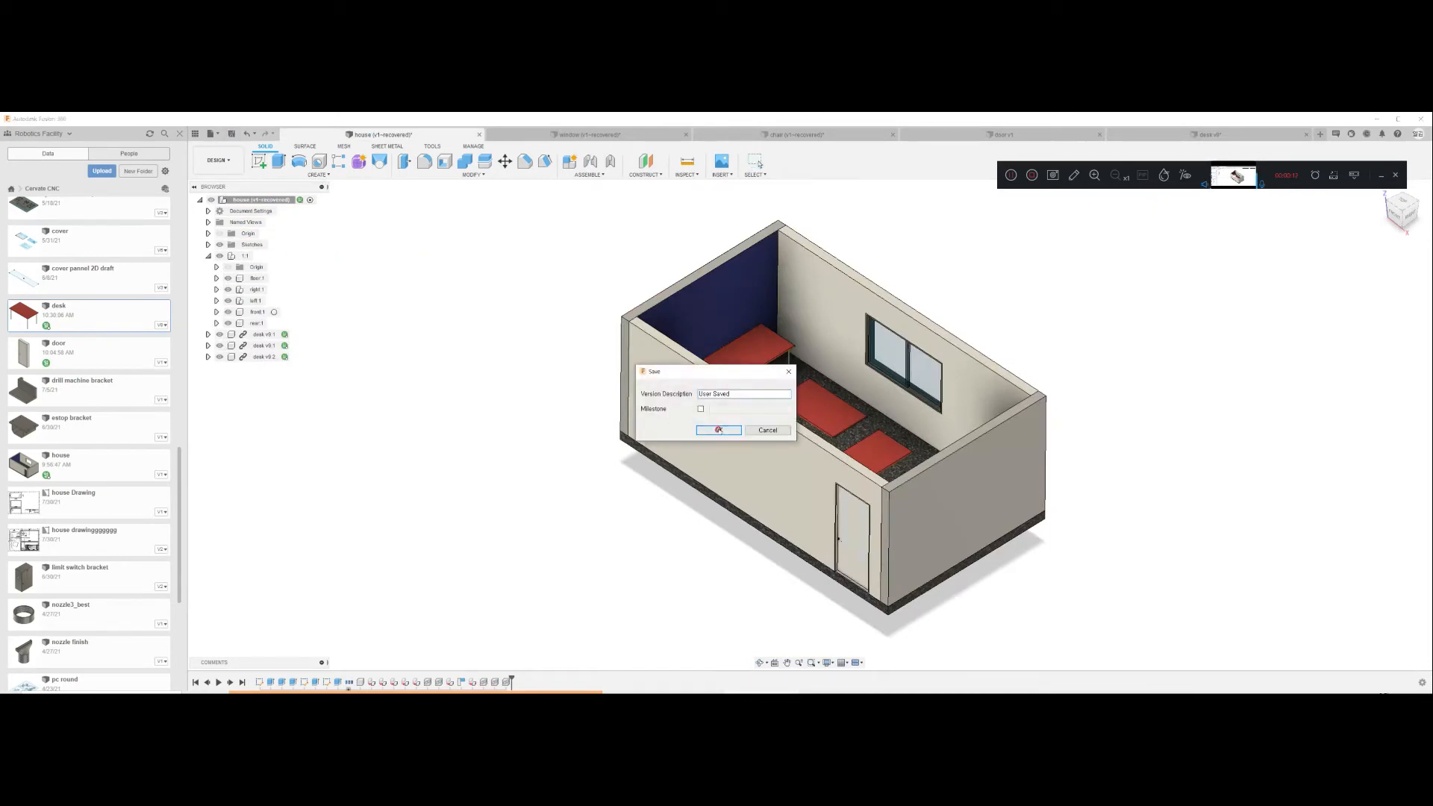
{"action": "left_click", "coordinate": [718, 430]}
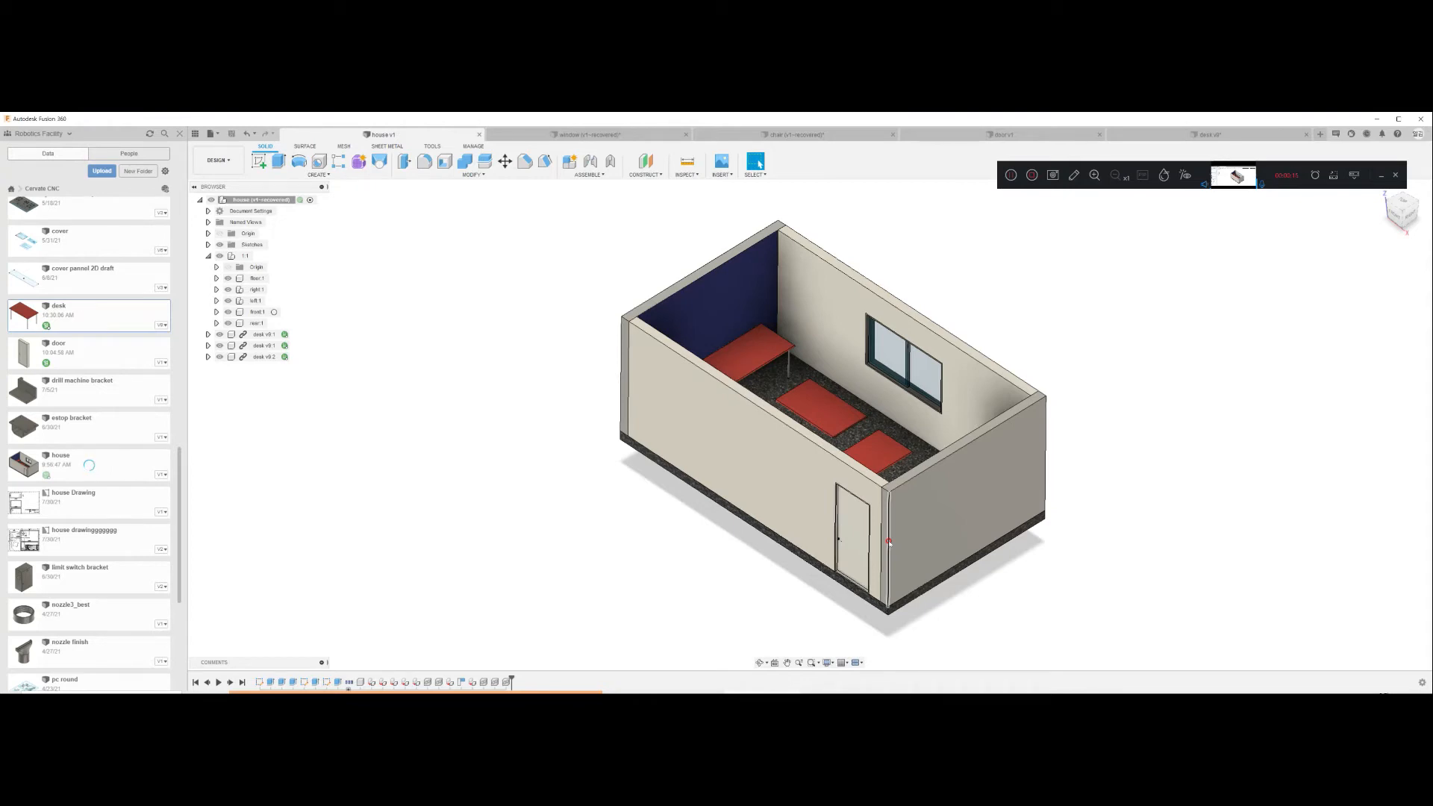
Step: Save the extended desk design as a new version and update all linked desks in the house to it
{"action": "left_click", "coordinate": [1210, 131]}
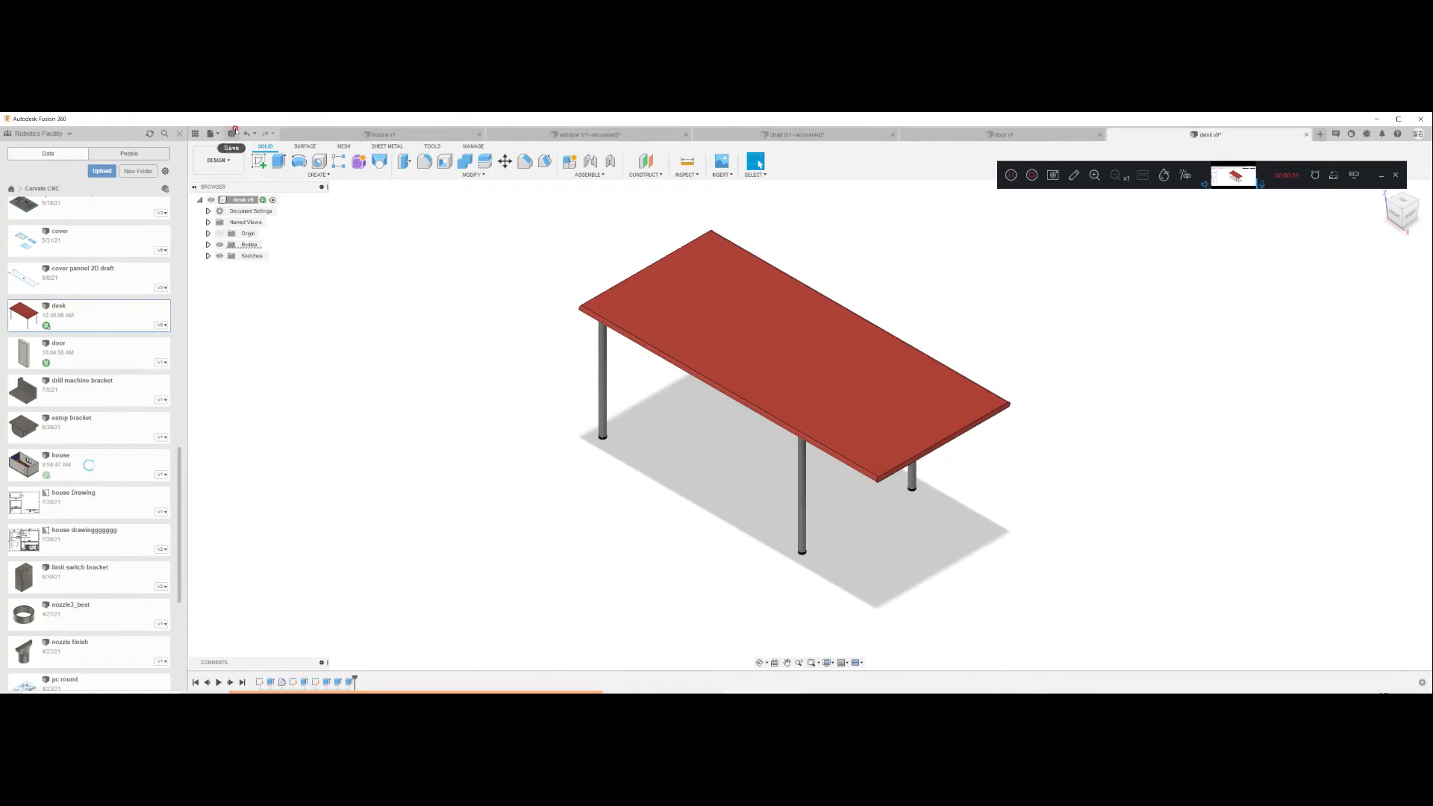
{"action": "left_click", "coordinate": [232, 132]}
{"action": "left_click", "coordinate": [718, 430]}
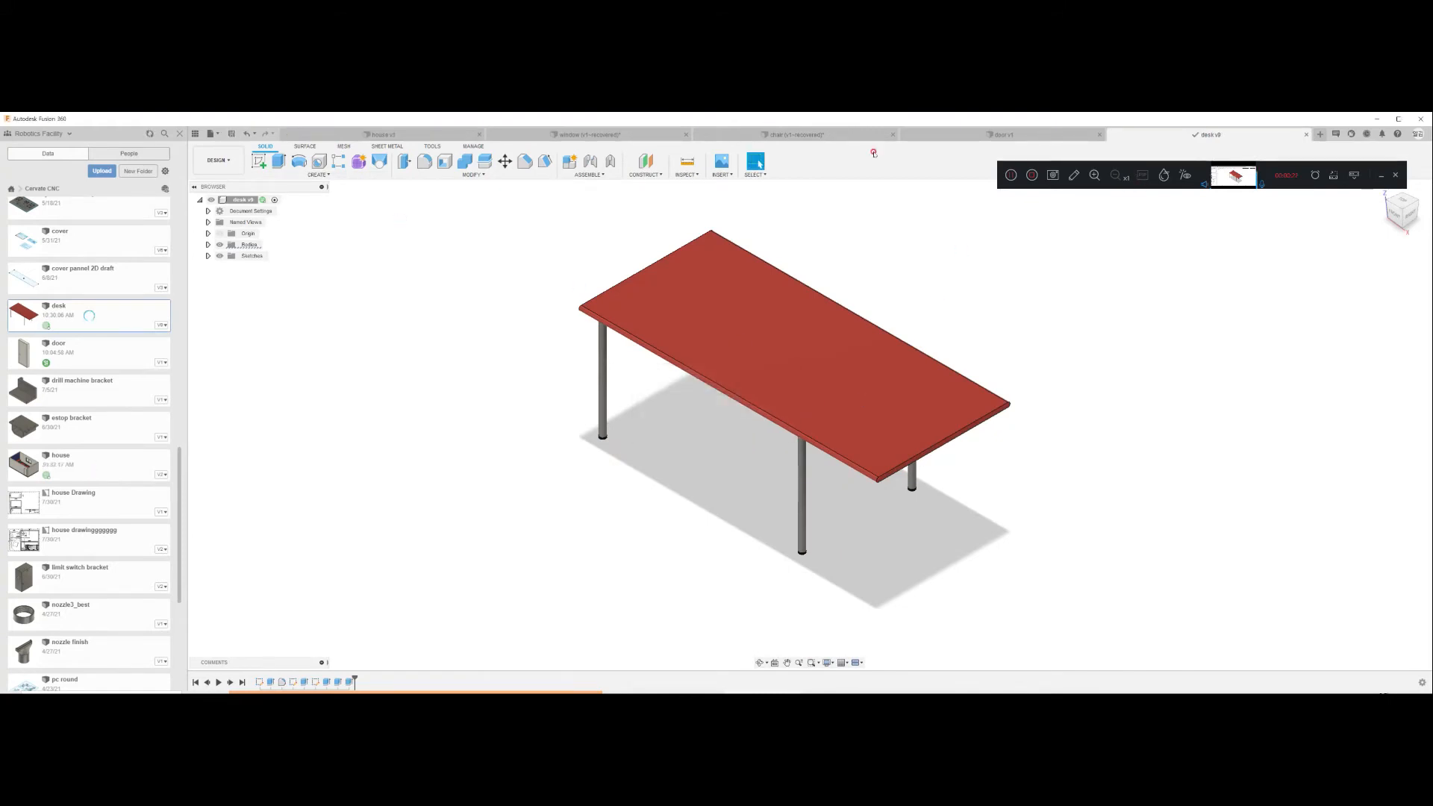
{"action": "left_click", "coordinate": [404, 135]}
{"action": "left_click", "coordinate": [285, 135]}
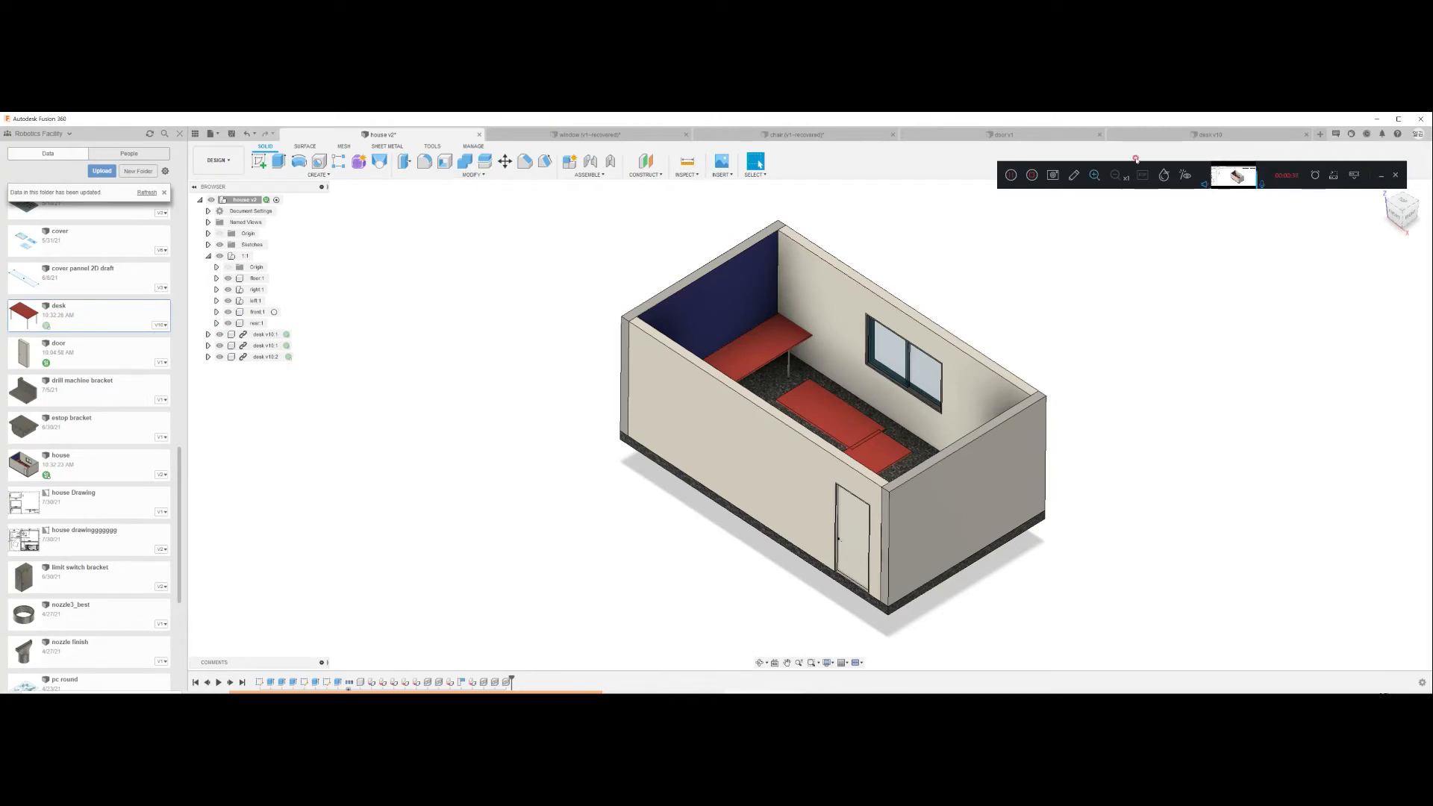
Step: Undo the tabletop extrusion in the desk design and save the desk as a new version
{"action": "left_click", "coordinate": [1161, 137]}
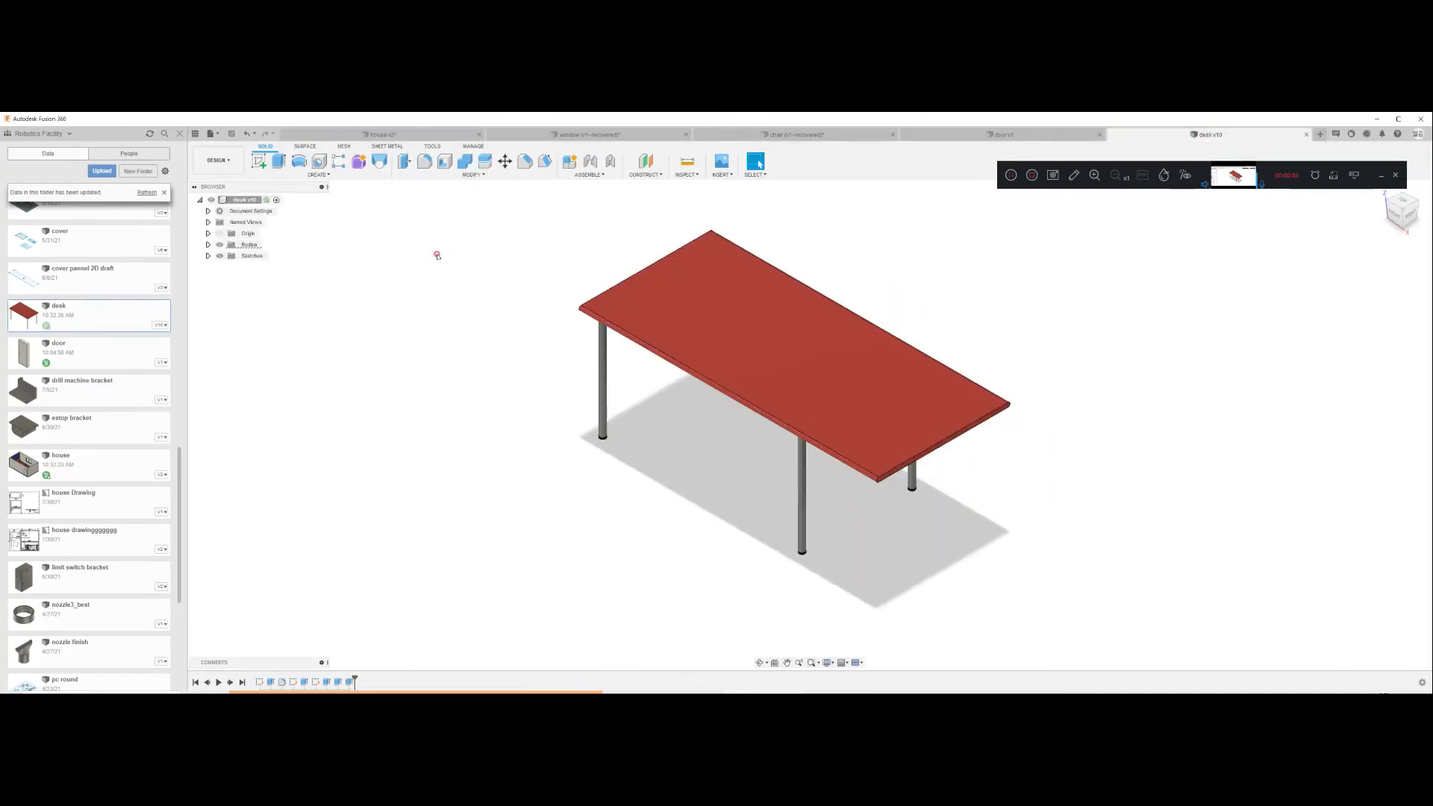
{"action": "key", "text": "ctrl+z"}
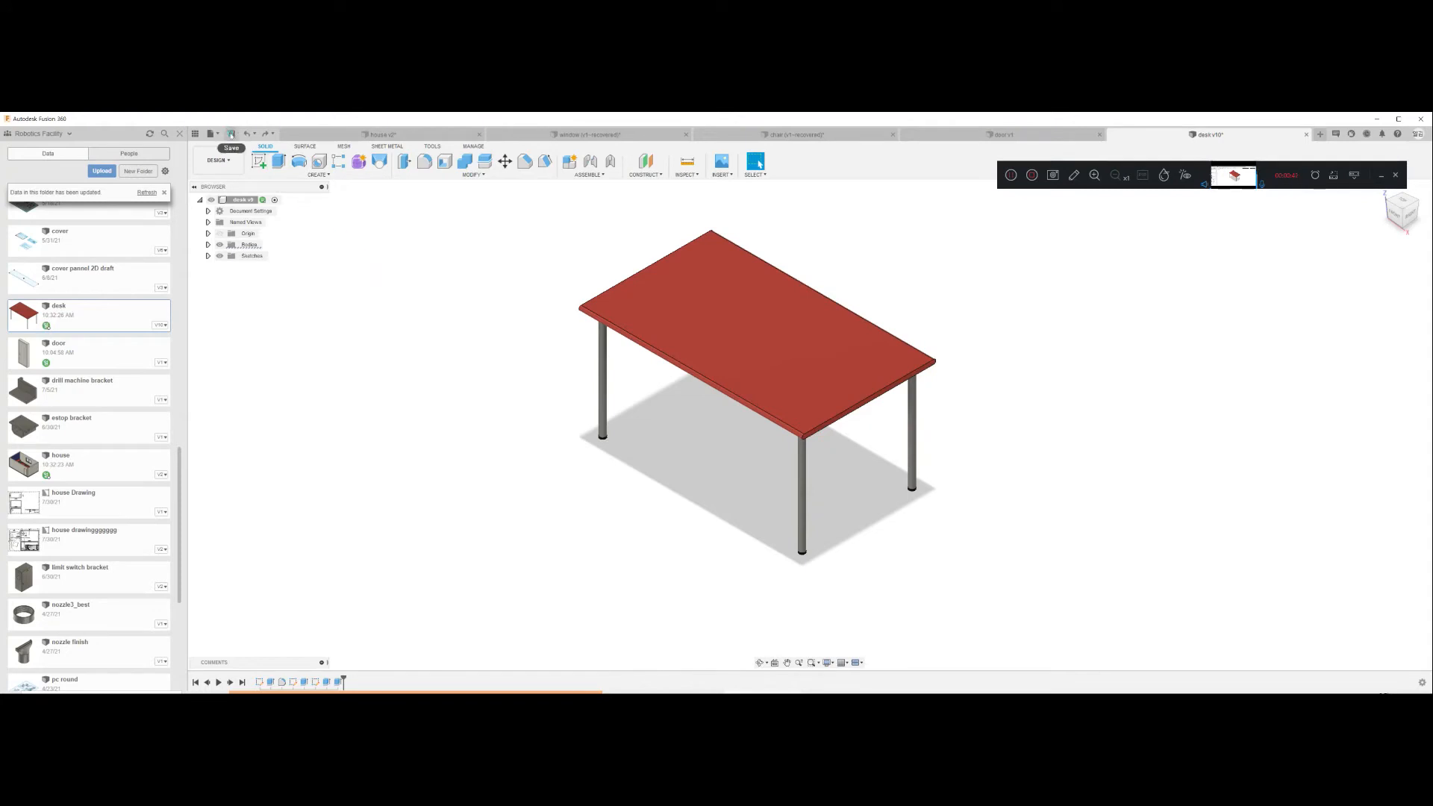
{"action": "left_click", "coordinate": [231, 133]}
{"action": "left_click", "coordinate": [724, 435]}
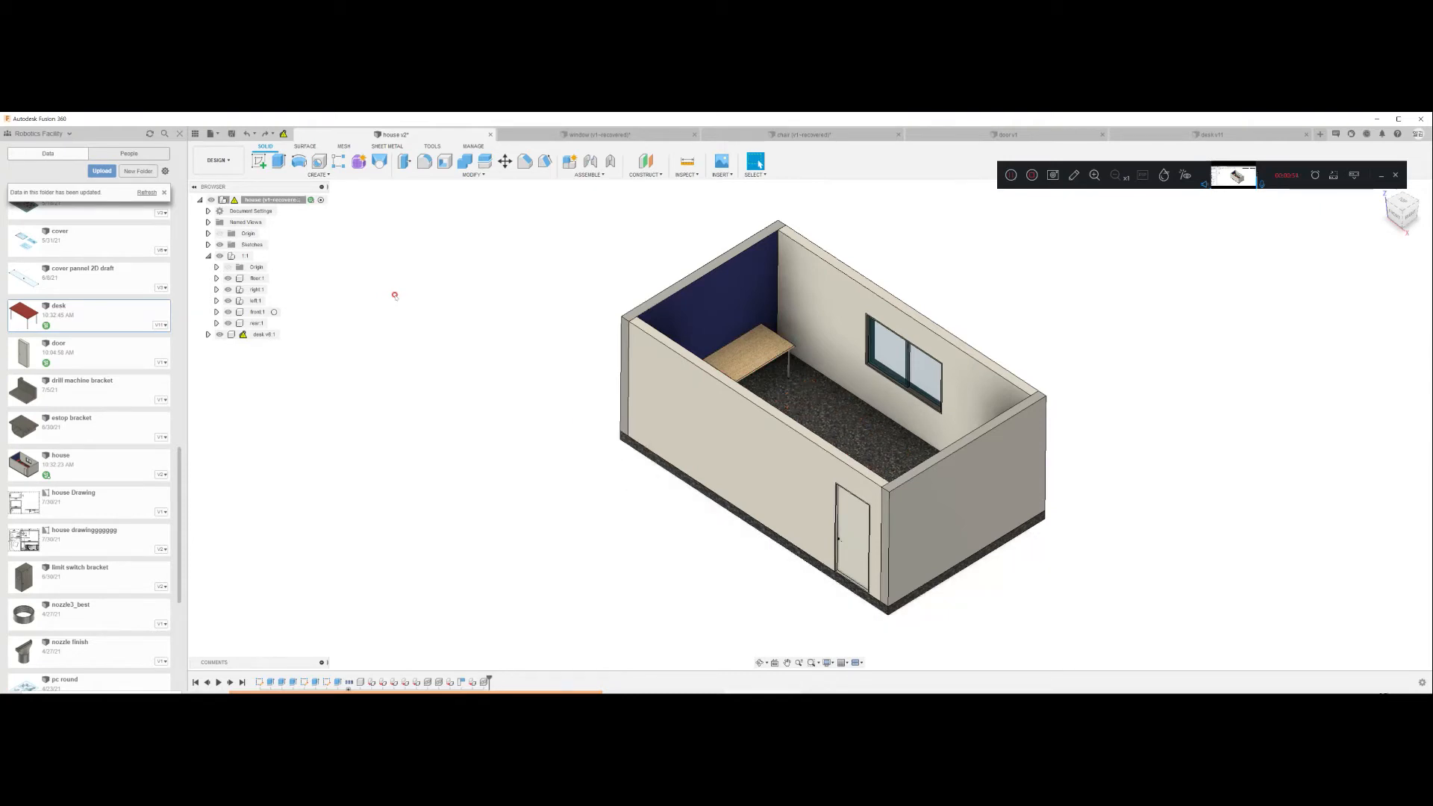
Step: Update the remaining desk in the house to the latest version and break its link to the desk design
{"action": "left_click", "coordinate": [1225, 140]}
{"action": "left_click", "coordinate": [391, 137]}
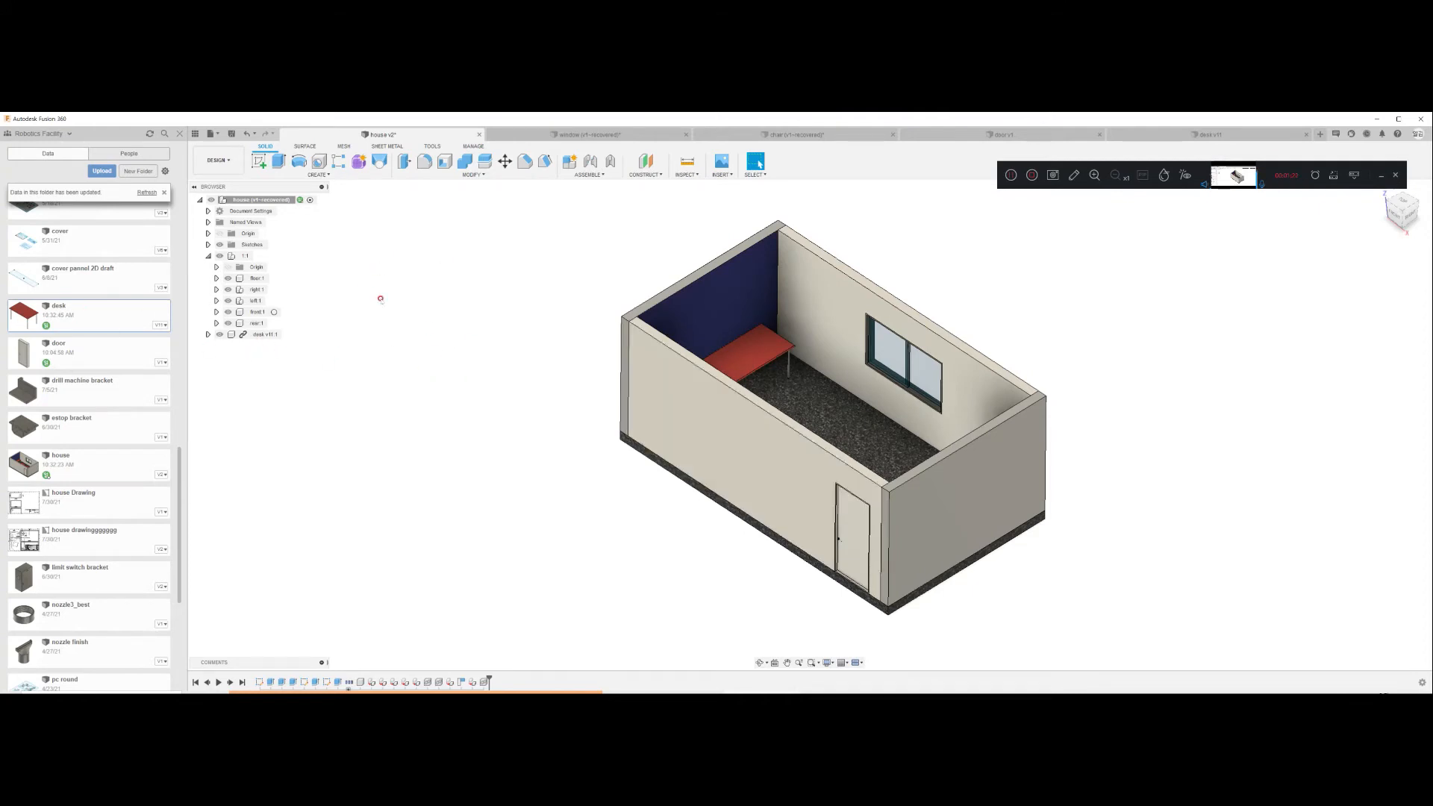
{"action": "right_click", "coordinate": [260, 336]}
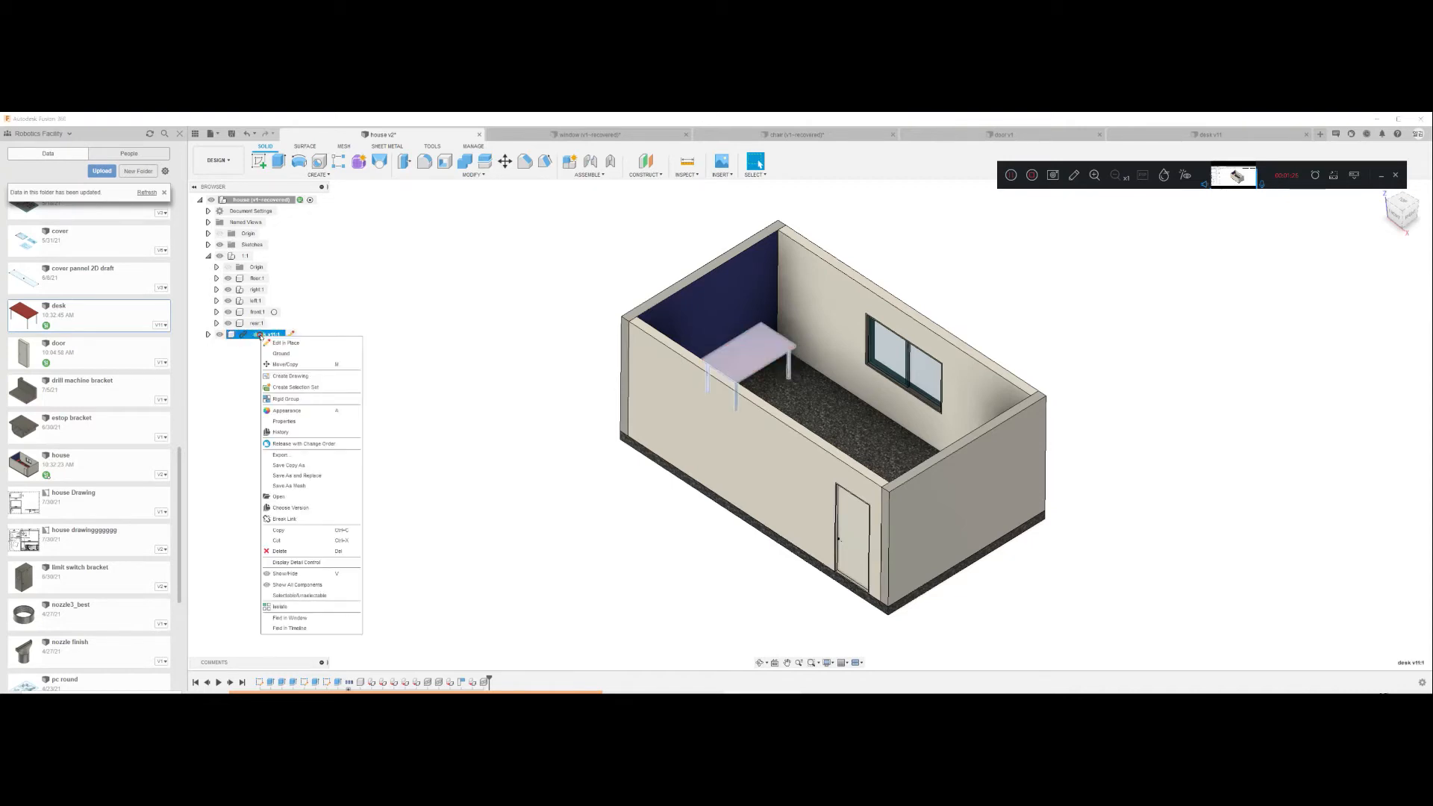
{"action": "left_click", "coordinate": [288, 519]}
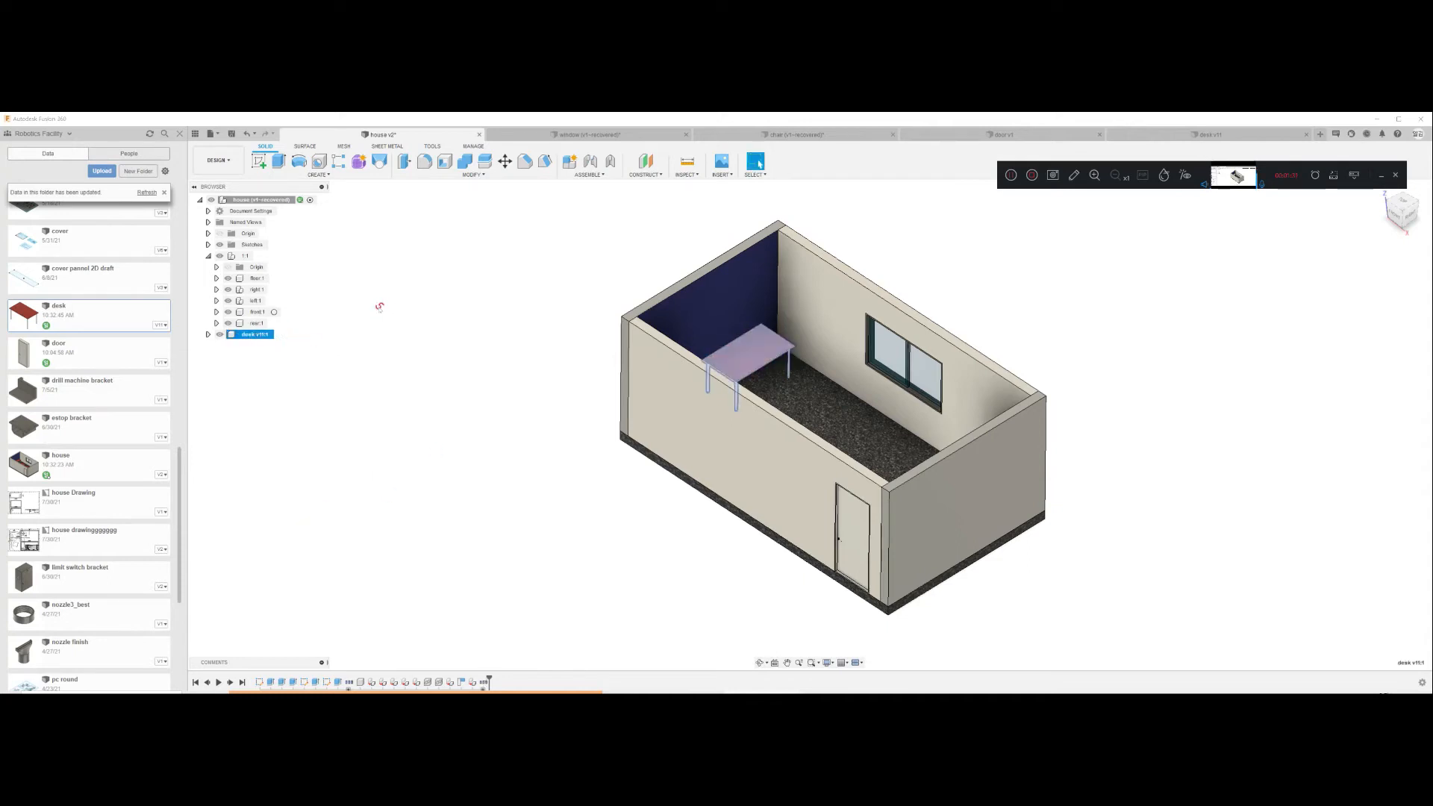
{"action": "left_click", "coordinate": [478, 411]}
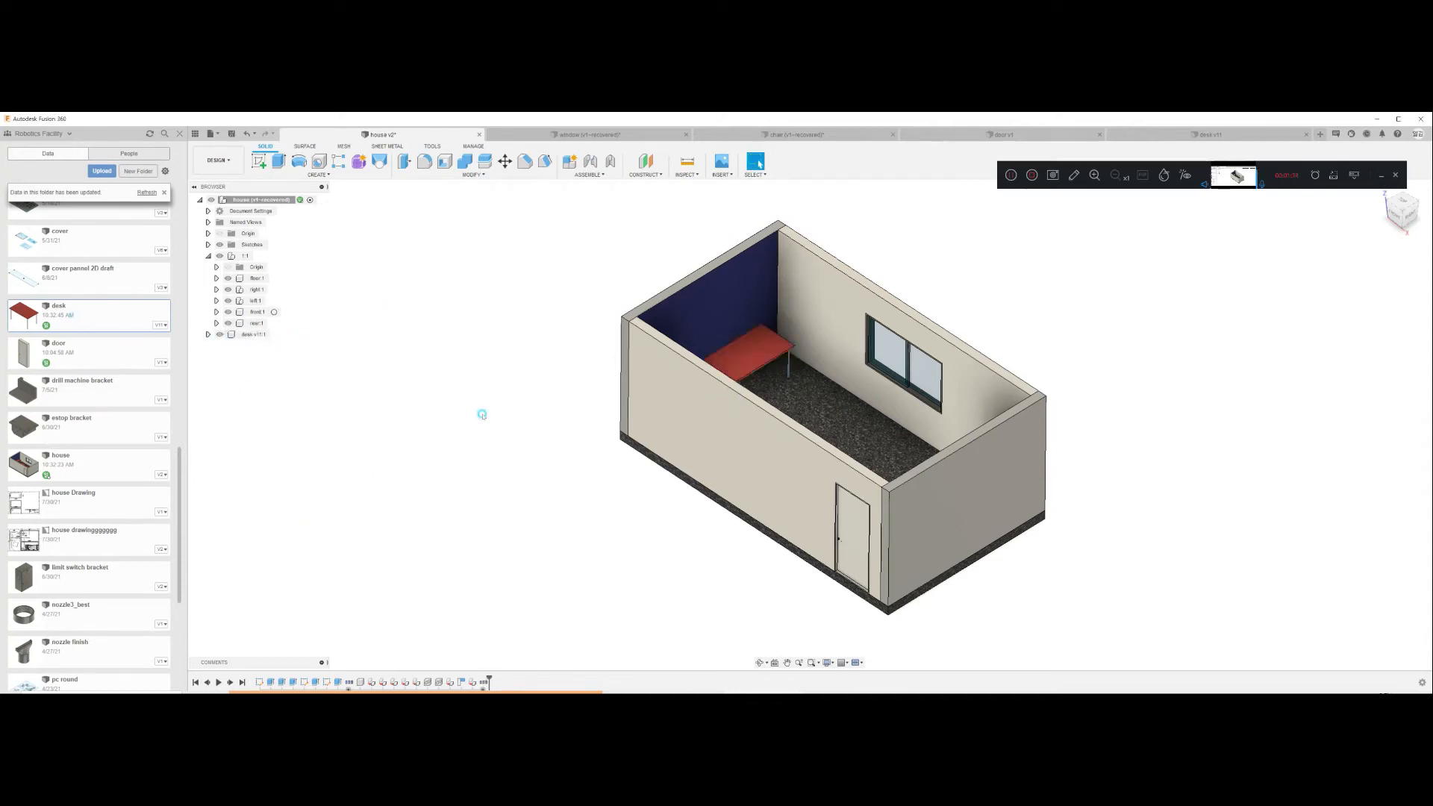
Step: Apply the light wood appearance to the tabletop in the desk design and save it as a new version
{"action": "left_click", "coordinate": [1209, 135]}
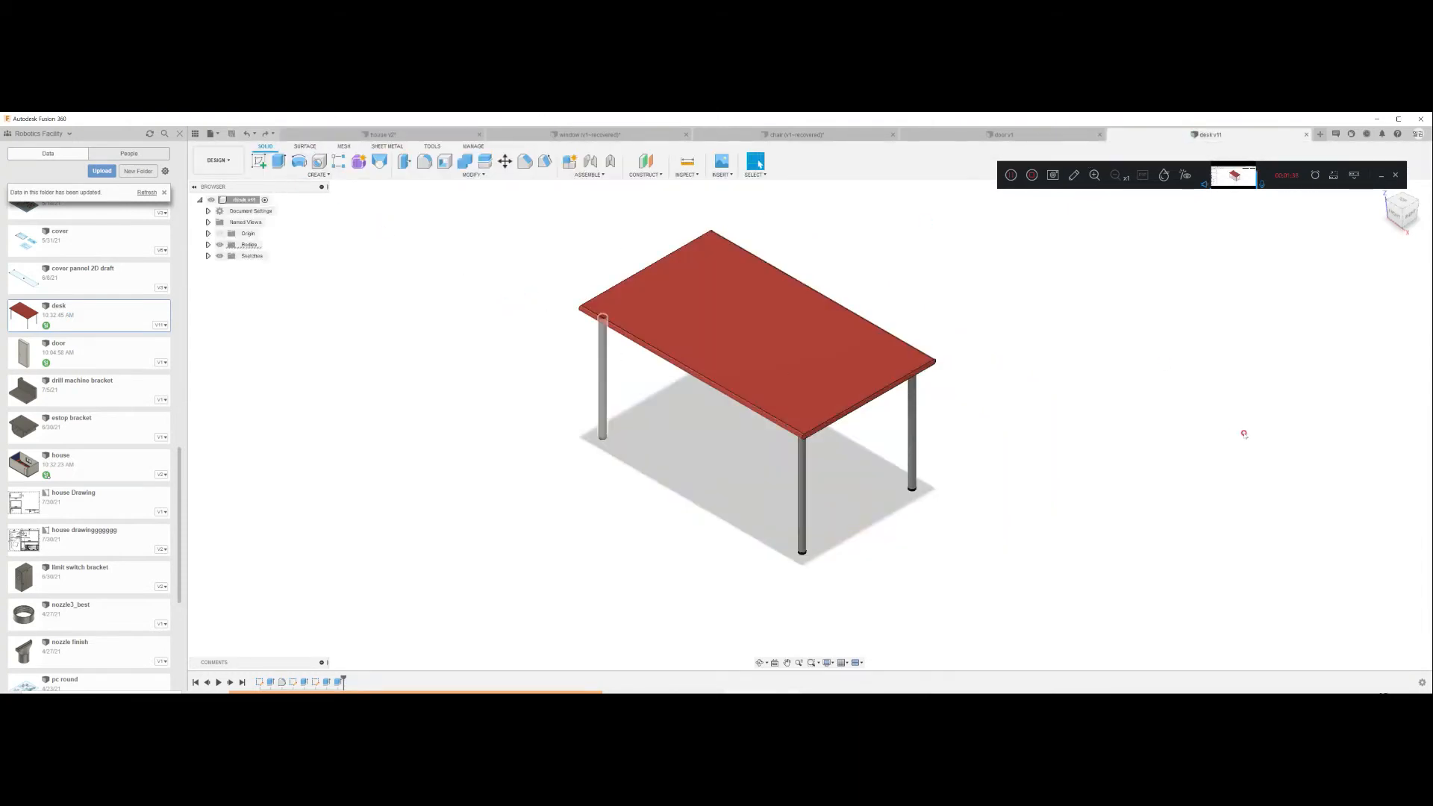
{"action": "key", "text": "a"}
{"action": "left_click_drag", "start_coordinate": [1349, 324], "coordinate": [858, 332]}
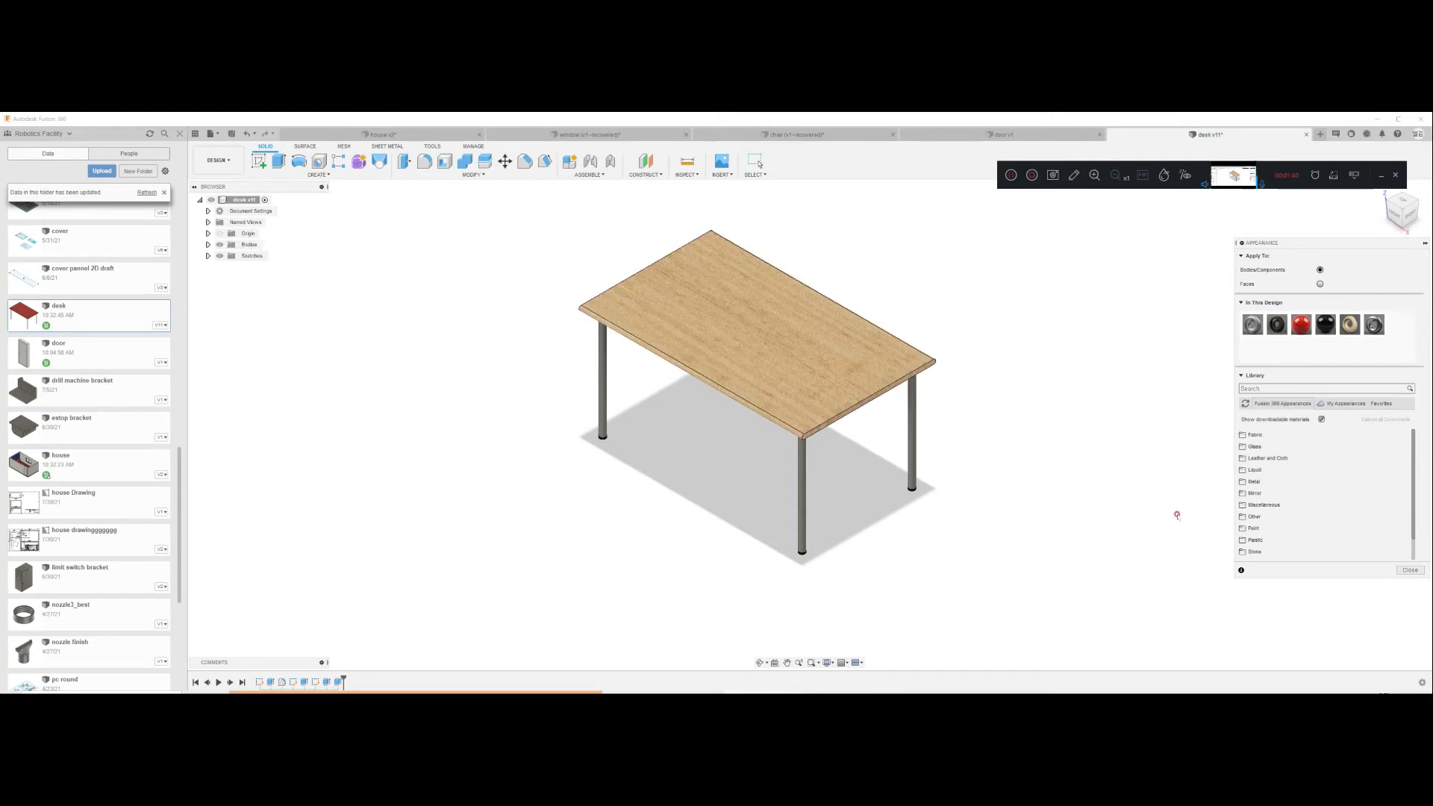
{"action": "key", "text": "ctrl+s"}
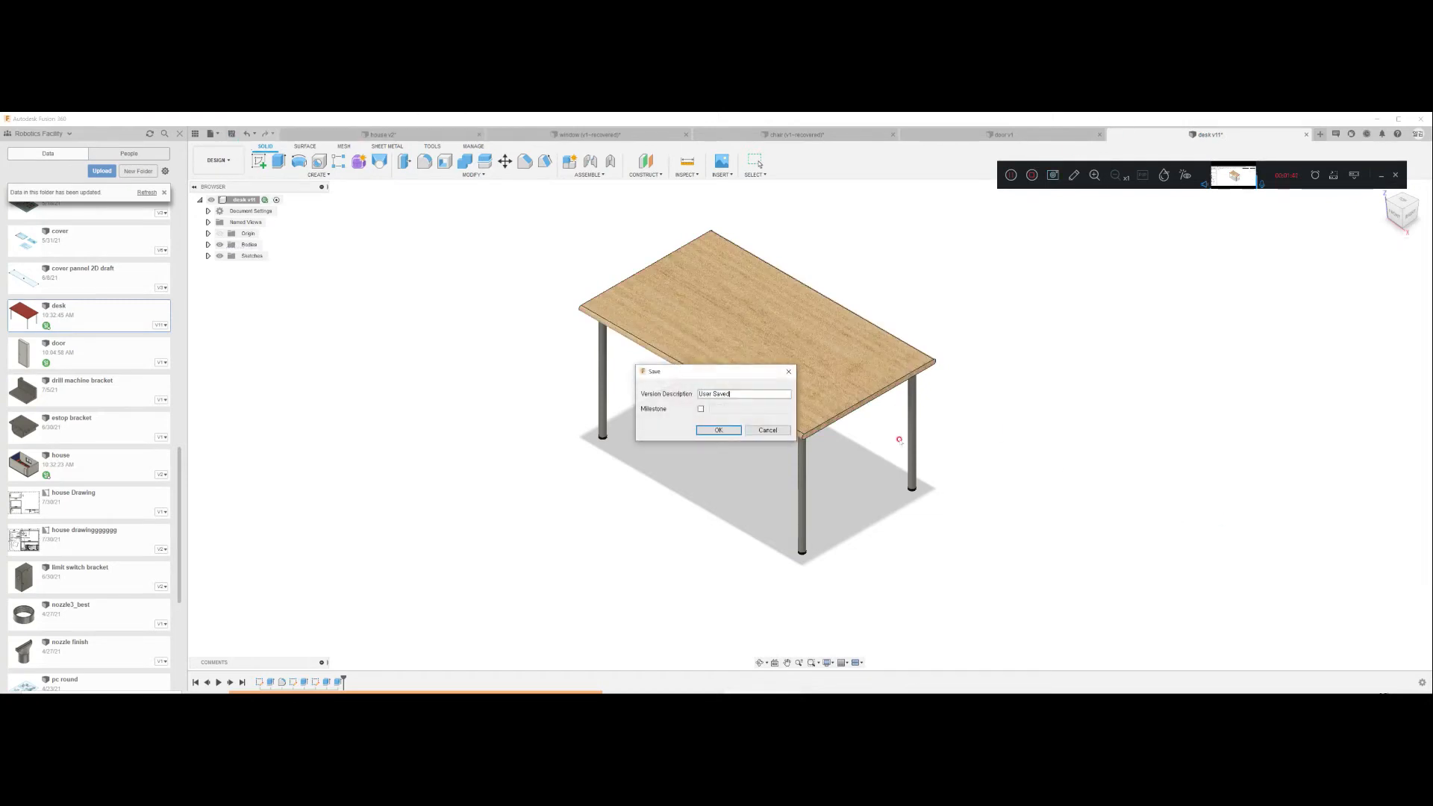
{"action": "left_click", "coordinate": [718, 430]}
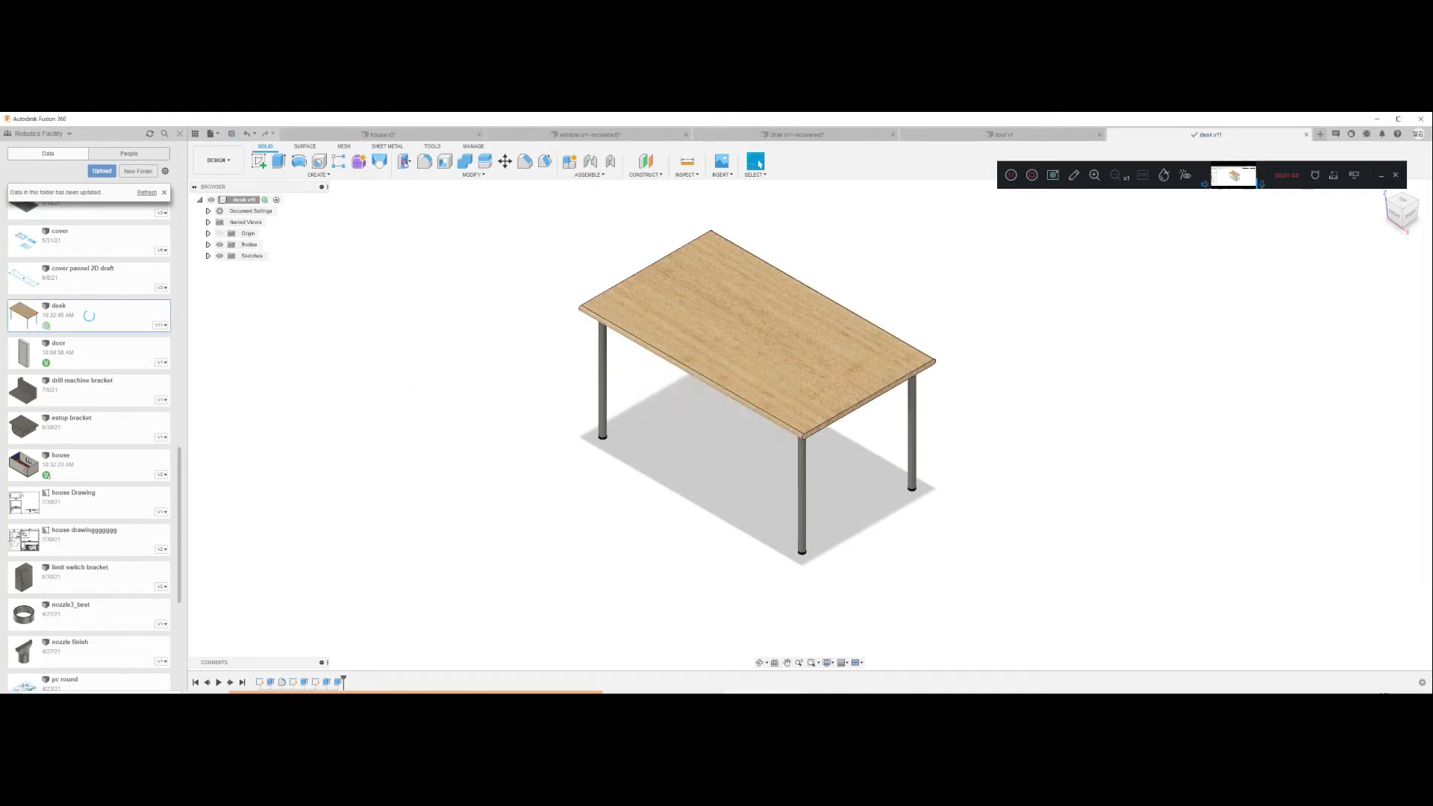
Step: Give the tabletop of the unlinked desk in the house the green appearance and save the house design
{"action": "left_click", "coordinate": [410, 136]}
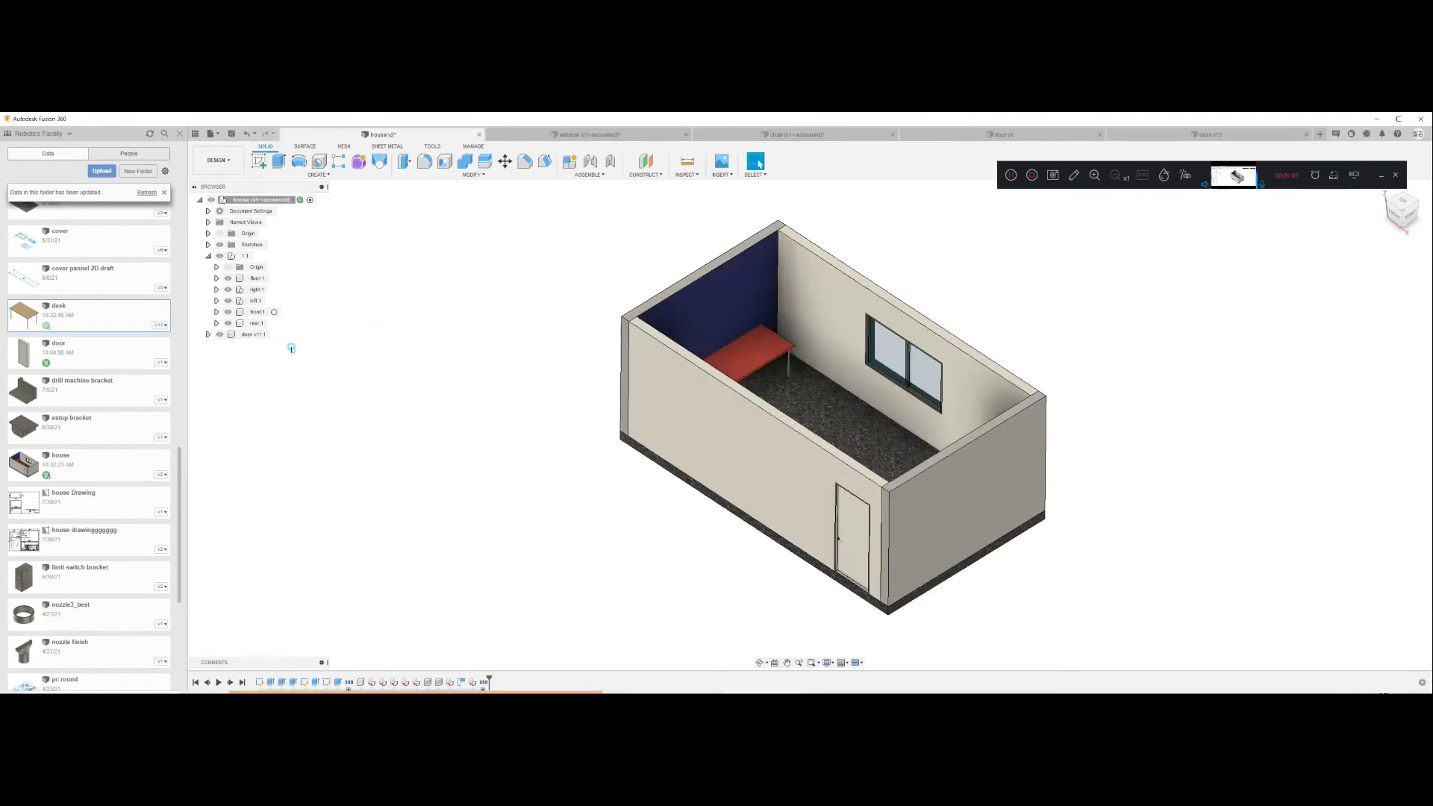
{"action": "key", "text": "a"}
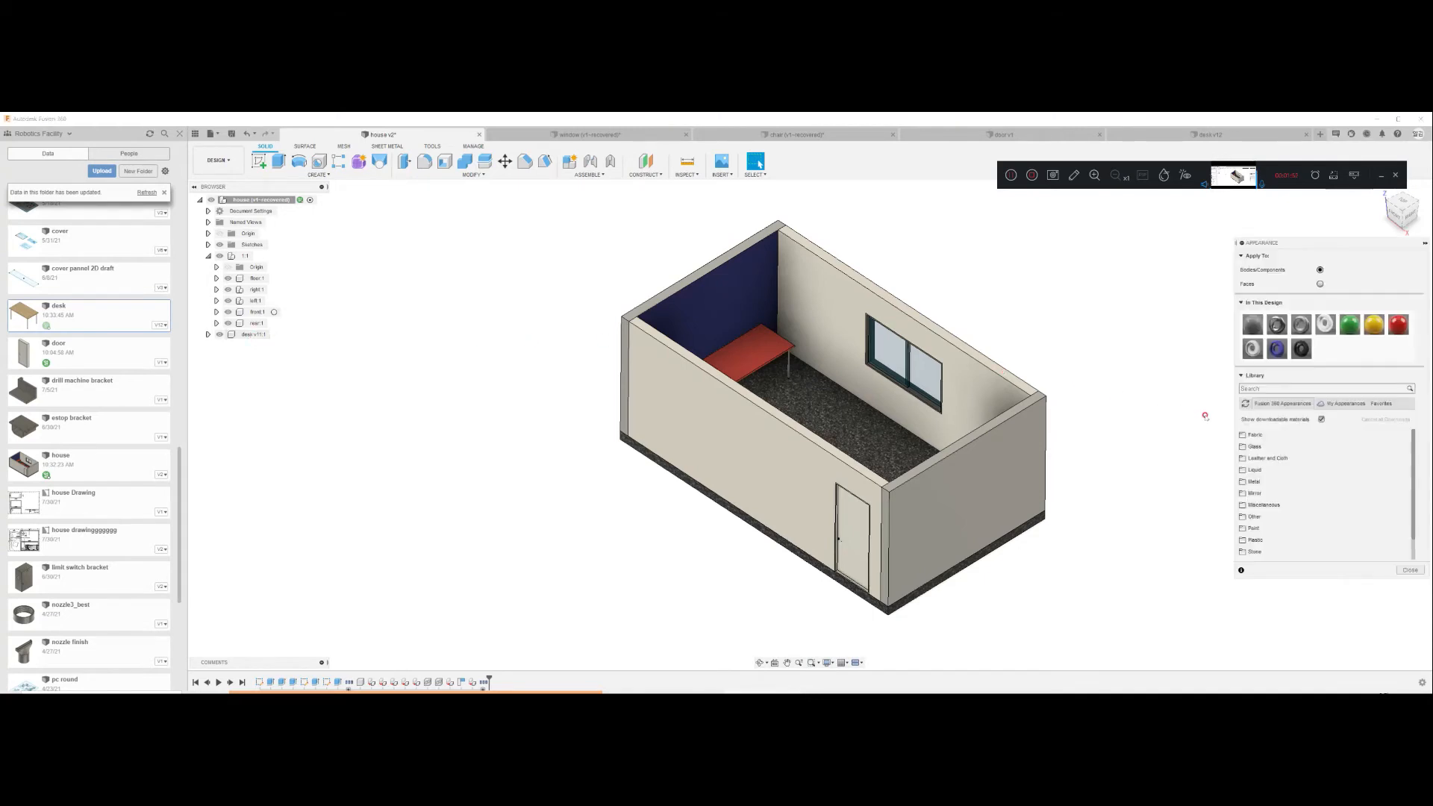
{"action": "left_click_drag", "start_coordinate": [1374, 324], "coordinate": [763, 318]}
{"action": "left_click_drag", "start_coordinate": [1349, 322], "coordinate": [777, 359]}
{"action": "left_click", "coordinate": [232, 134]}
{"action": "left_click", "coordinate": [728, 428]}
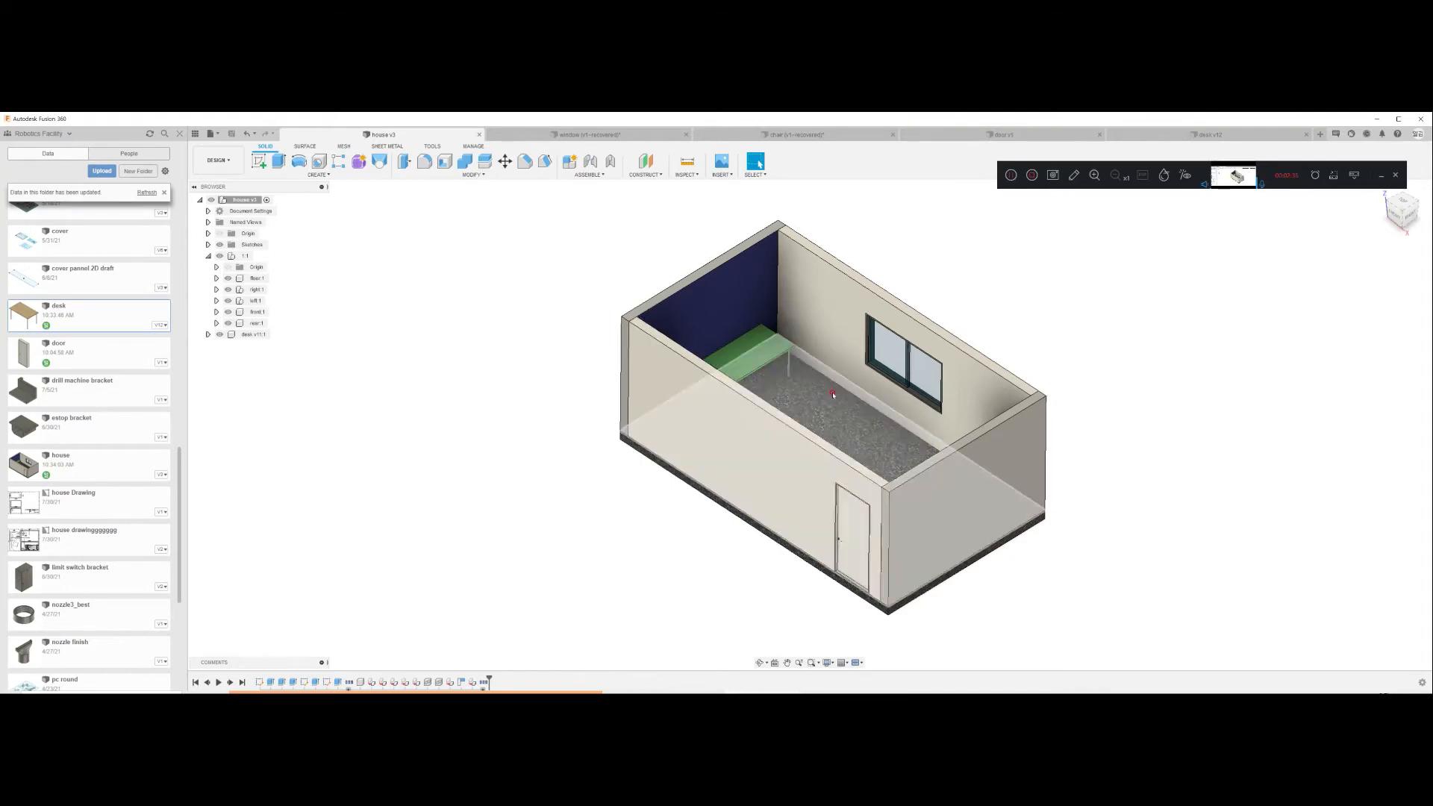
Step: Examine the desk, the window and the door of the house up close from above
{"action": "middle_click_drag", "start_coordinate": [879, 388], "coordinate": [782, 377]}
{"action": "scroll", "coordinate": [798, 478], "scroll_direction": "up", "scroll_amount": 5}
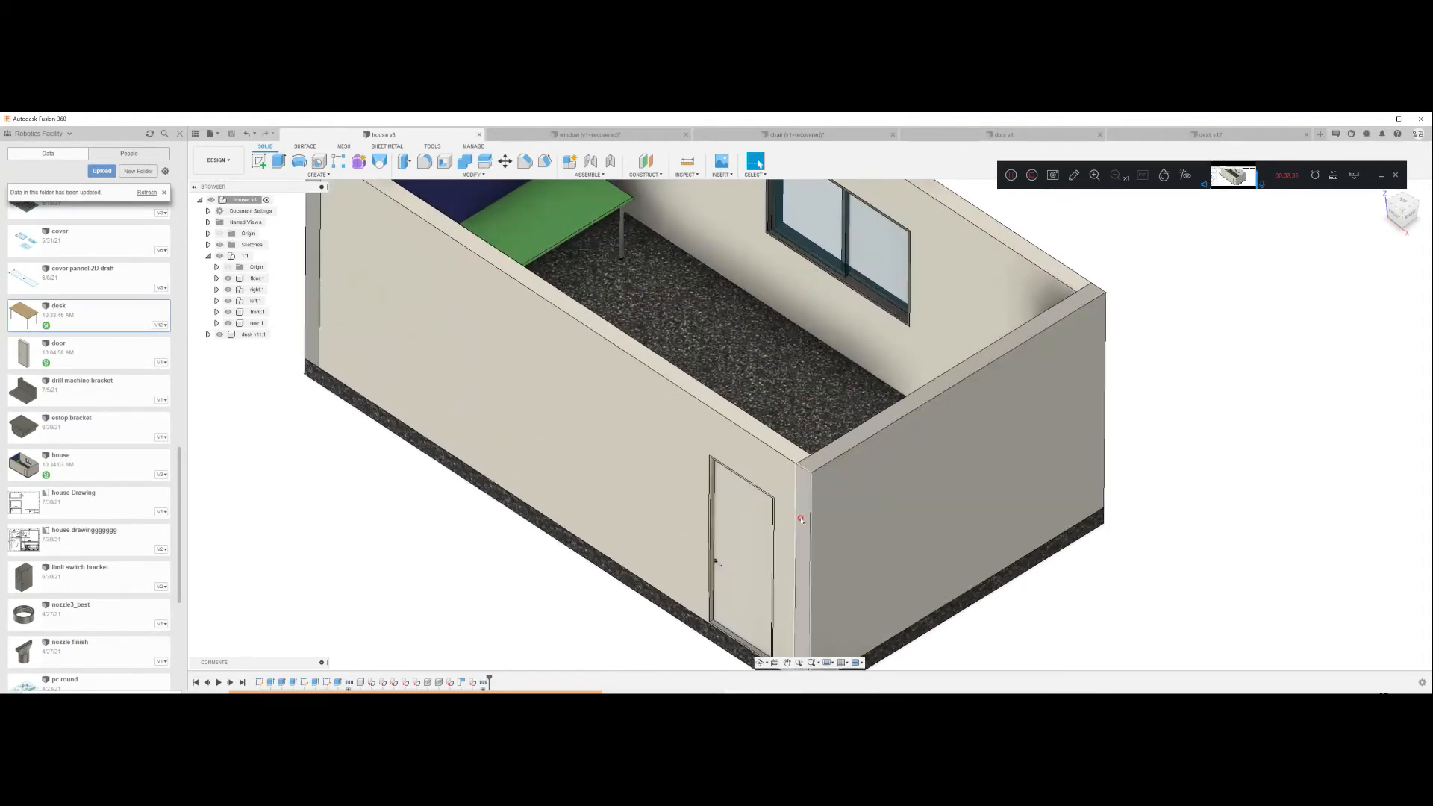
{"action": "middle_click_drag", "start_coordinate": [872, 275], "coordinate": [749, 388]}
{"action": "middle_click_drag", "start_coordinate": [753, 488], "coordinate": [793, 294]}
{"action": "middle_click_drag", "start_coordinate": [739, 502], "coordinate": [646, 589]}
{"action": "scroll", "coordinate": [694, 477], "scroll_direction": "down", "scroll_amount": 5}
{"action": "middle_click_drag", "start_coordinate": [709, 499], "coordinate": [776, 495]}
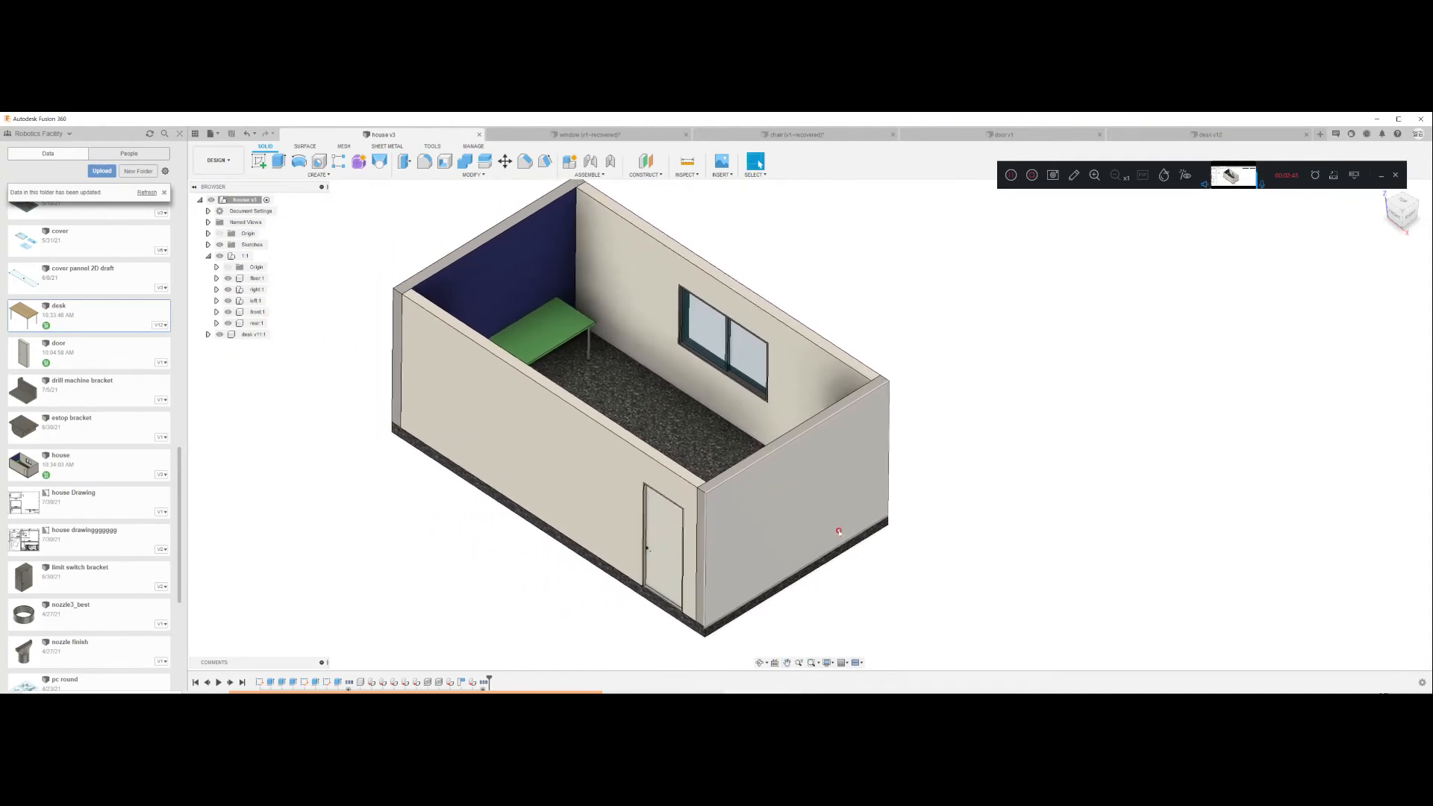
{"action": "scroll", "coordinate": [736, 427], "scroll_direction": "up", "scroll_amount": 5}
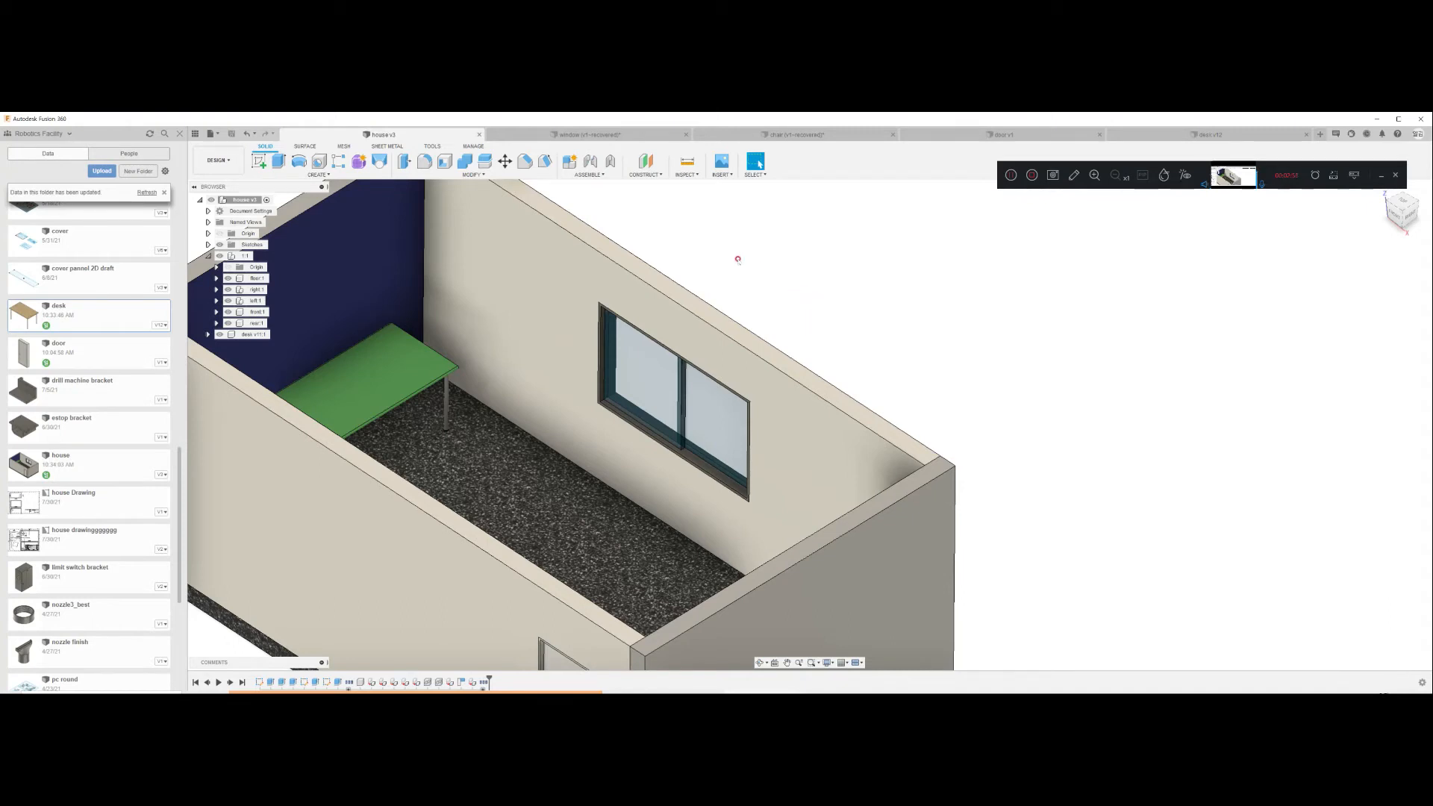
{"action": "middle_click_drag", "start_coordinate": [736, 426], "coordinate": [811, 212]}
{"action": "middle_click_drag", "start_coordinate": [735, 331], "coordinate": [651, 497]}
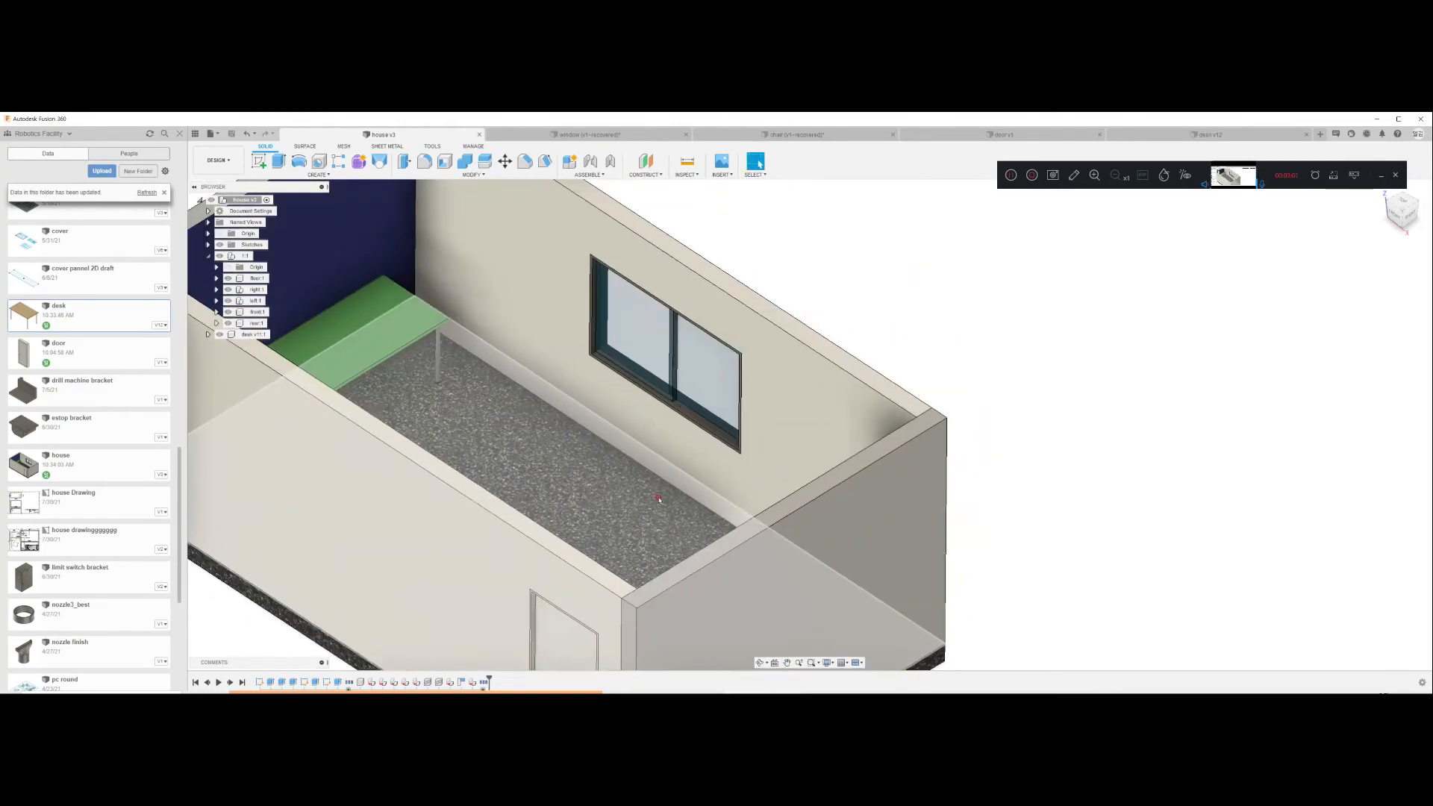
{"action": "middle_click_drag", "start_coordinate": [806, 210], "coordinate": [770, 239]}
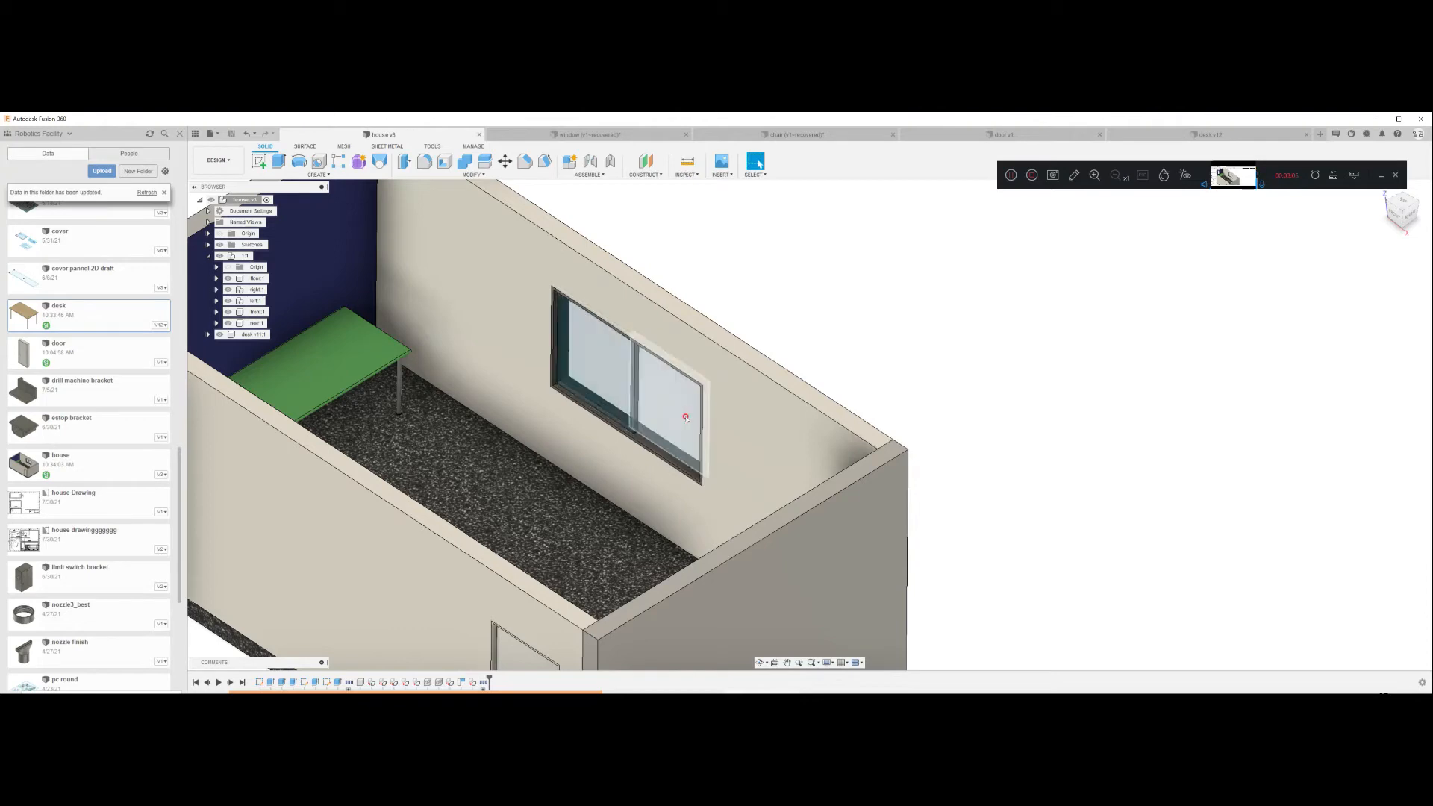
{"action": "middle_click_drag", "start_coordinate": [685, 395], "coordinate": [778, 208]}
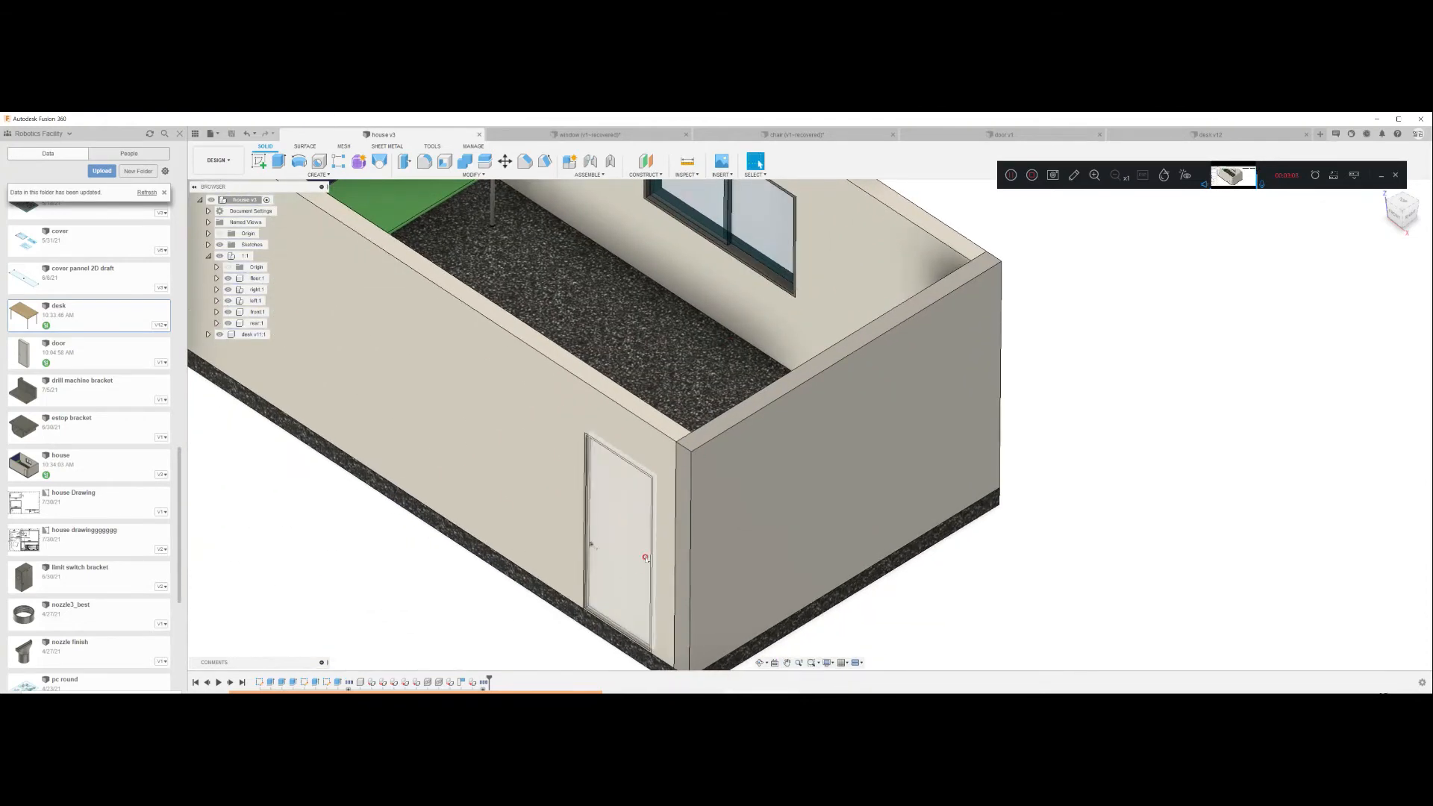
{"action": "scroll", "coordinate": [627, 527], "scroll_direction": "down", "scroll_amount": 3}
{"action": "scroll", "coordinate": [788, 270], "scroll_direction": "up", "scroll_amount": 3}
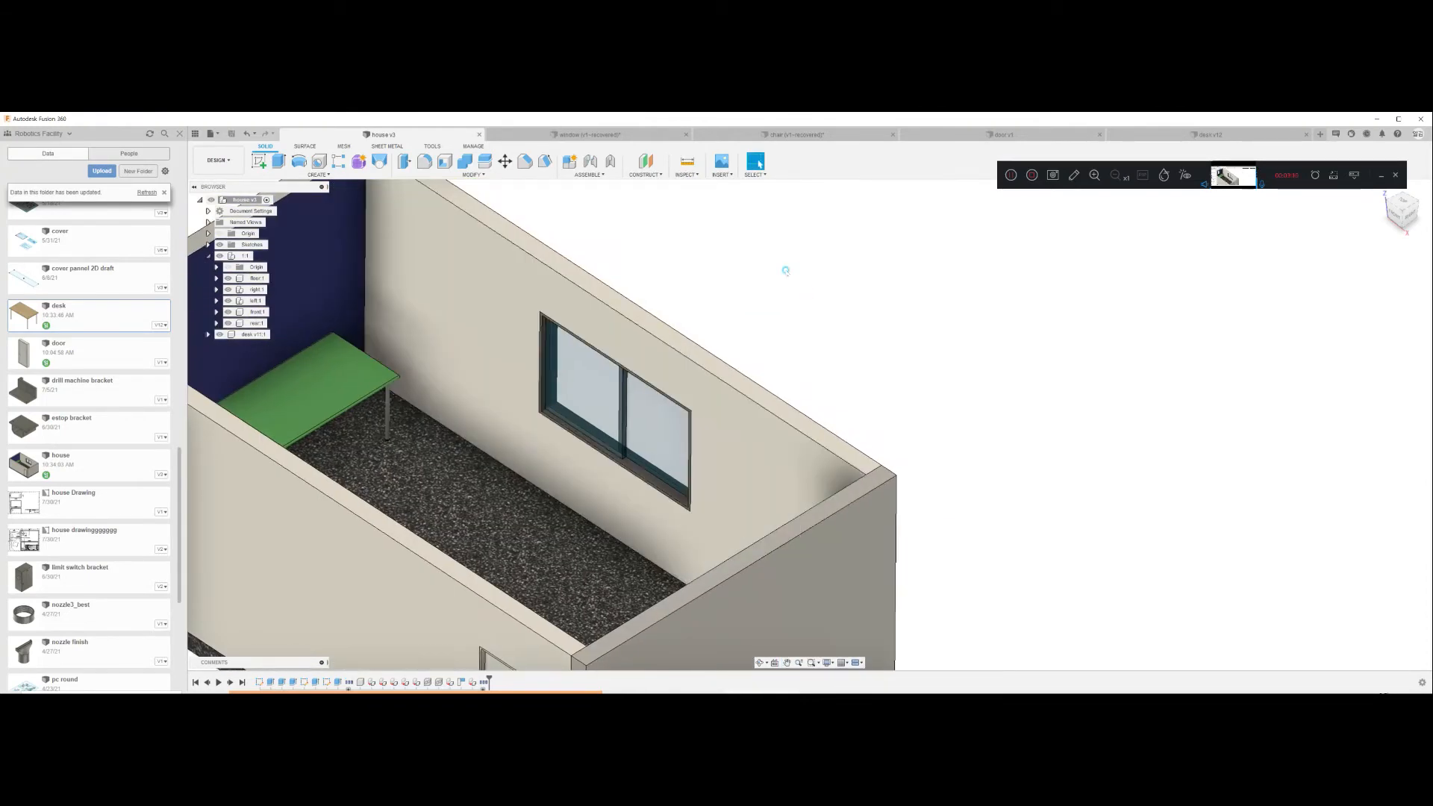
{"action": "middle_click_drag", "start_coordinate": [655, 464], "coordinate": [683, 258]}
{"action": "left_click", "coordinate": [521, 509]}
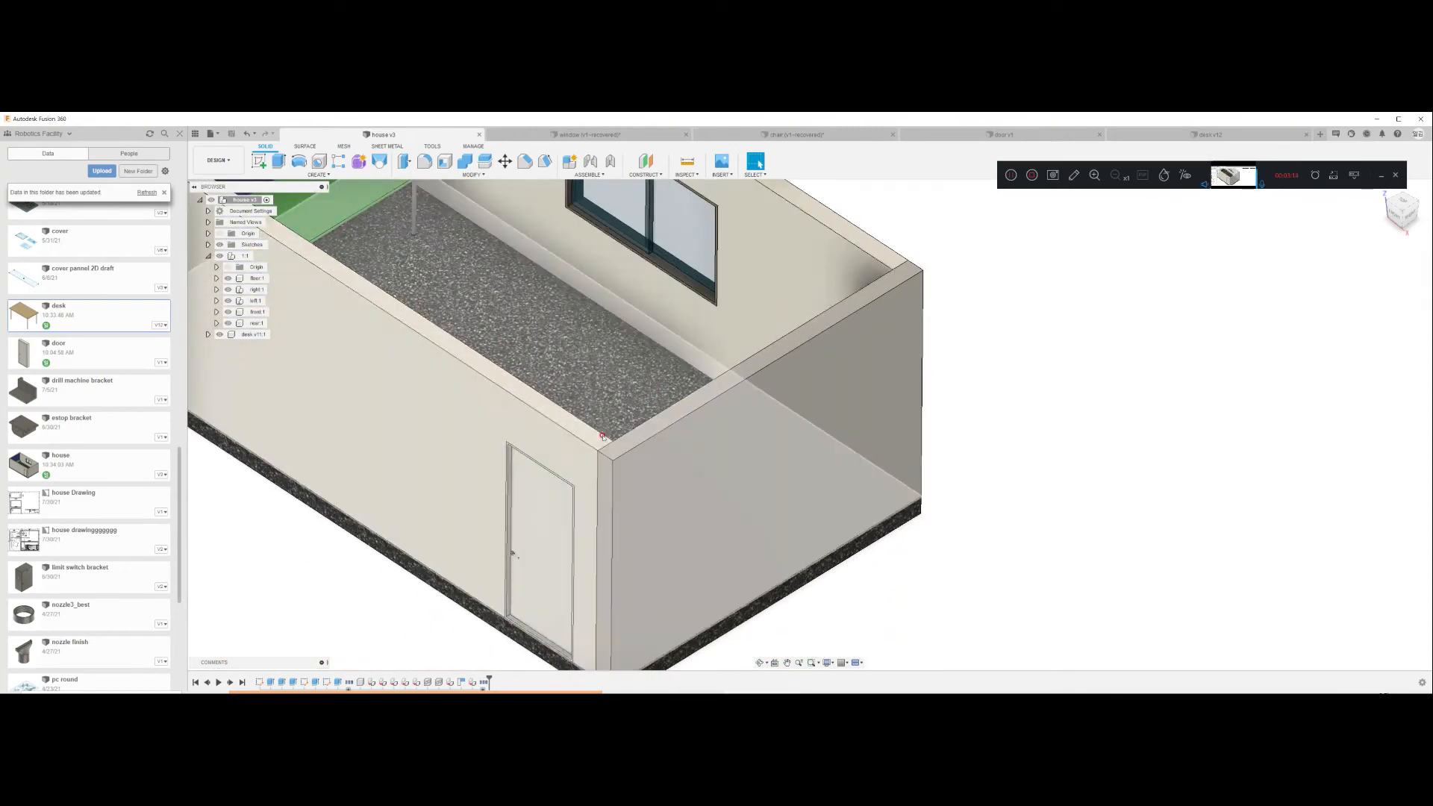
{"action": "middle_click_drag", "start_coordinate": [277, 282], "coordinate": [318, 372]}
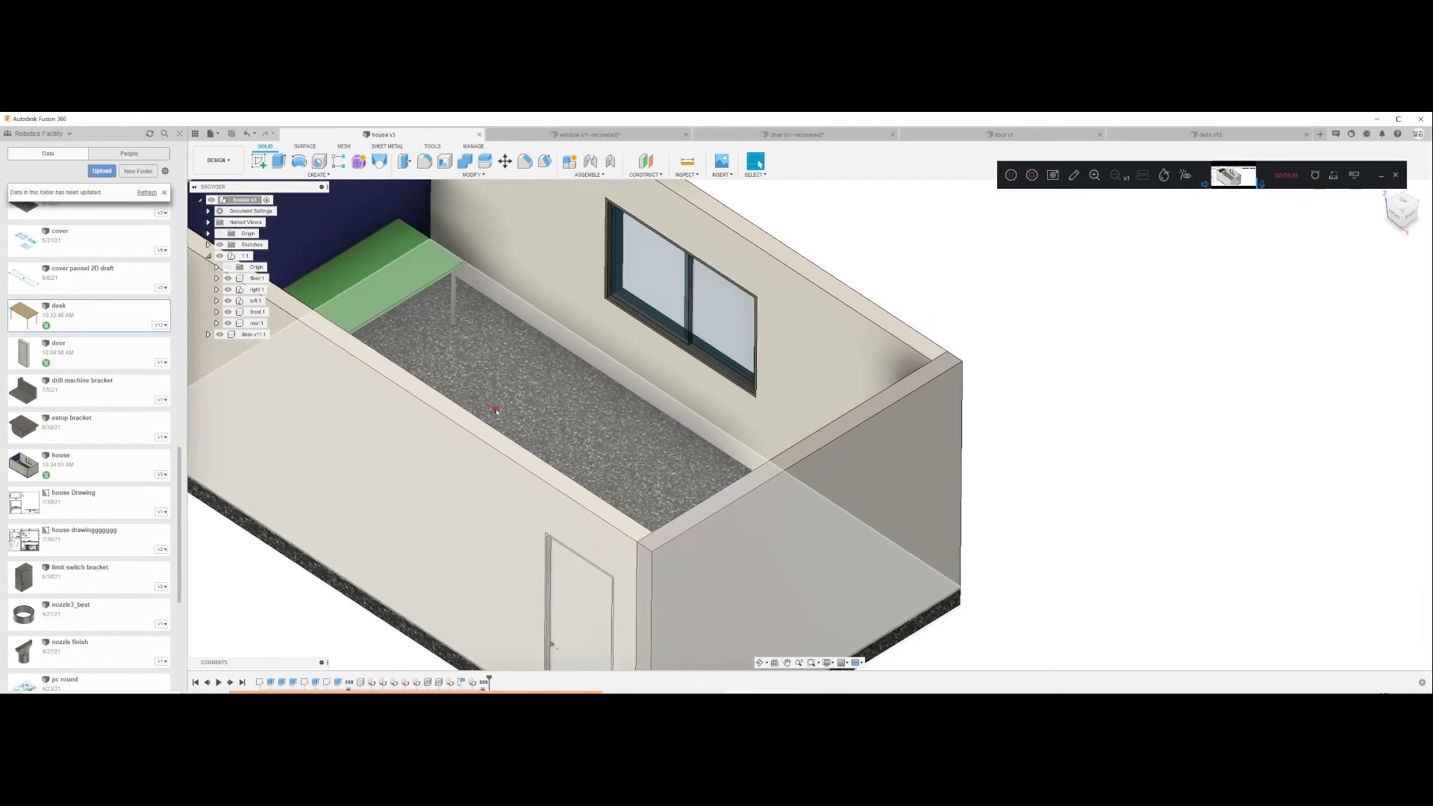
Step: Try to break the link of the door component nested in the left wall of the house
{"action": "left_click", "coordinate": [365, 412]}
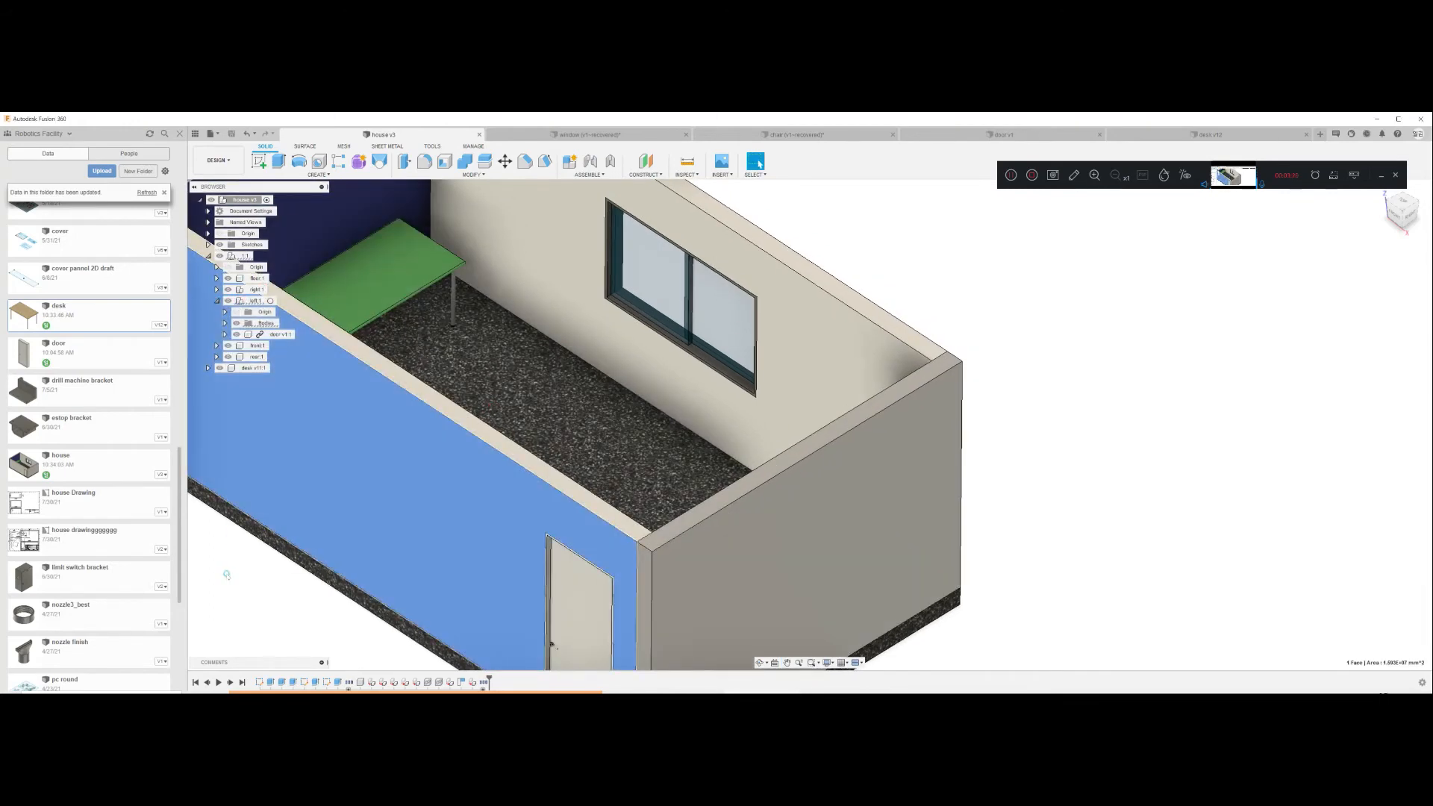
{"action": "left_click", "coordinate": [216, 301]}
{"action": "left_click", "coordinate": [267, 333]}
{"action": "key", "text": "F6"}
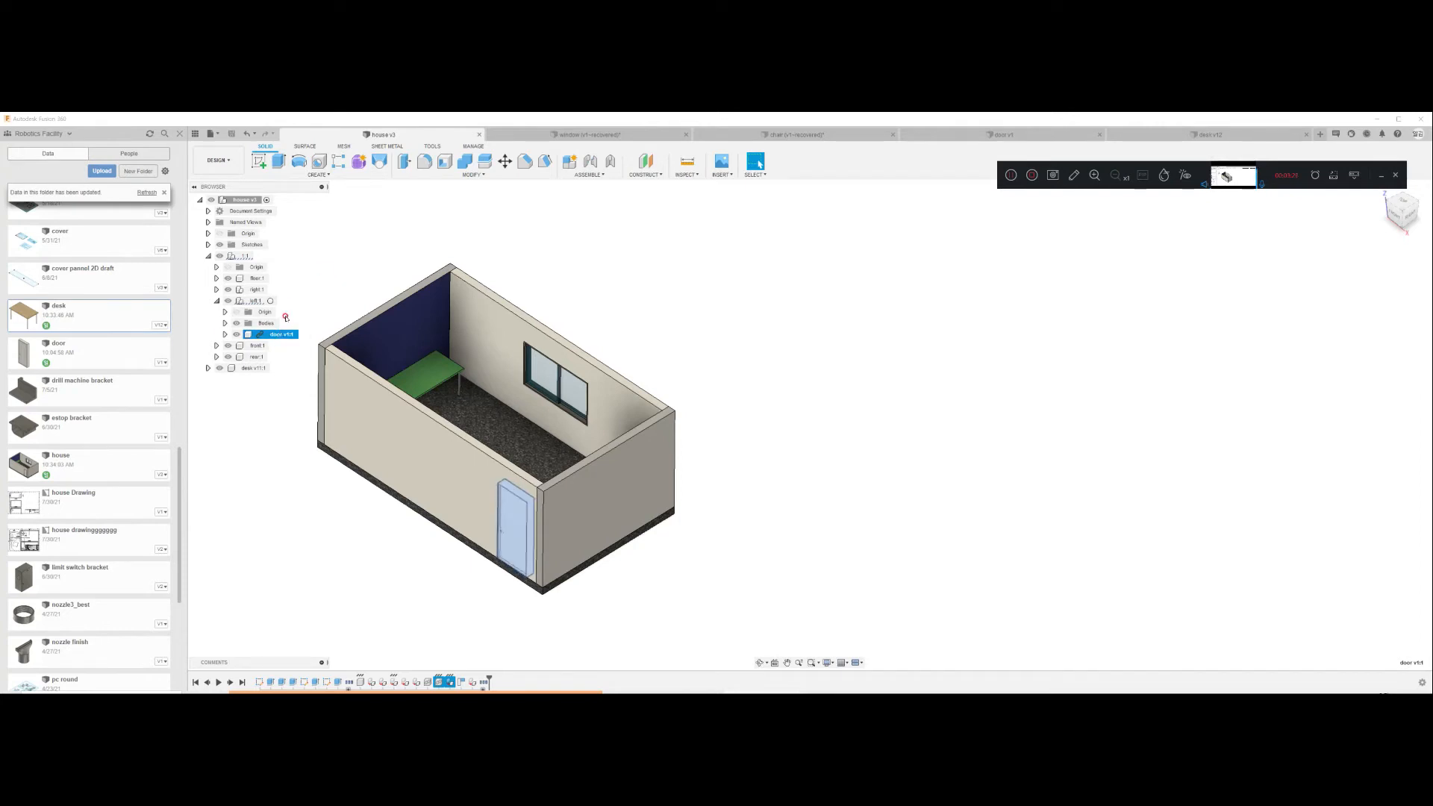
{"action": "right_click", "coordinate": [276, 336]}
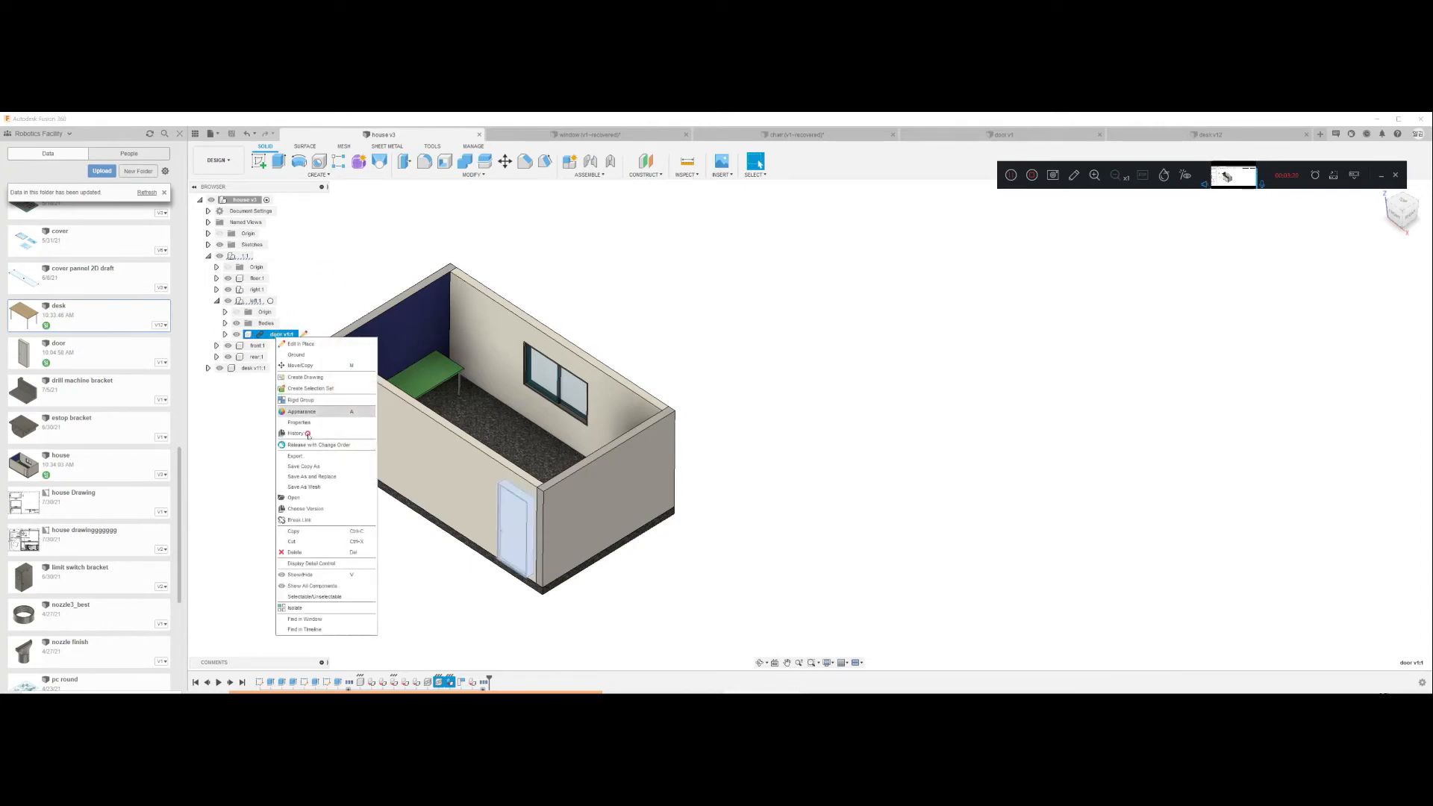
{"action": "left_click", "coordinate": [309, 520]}
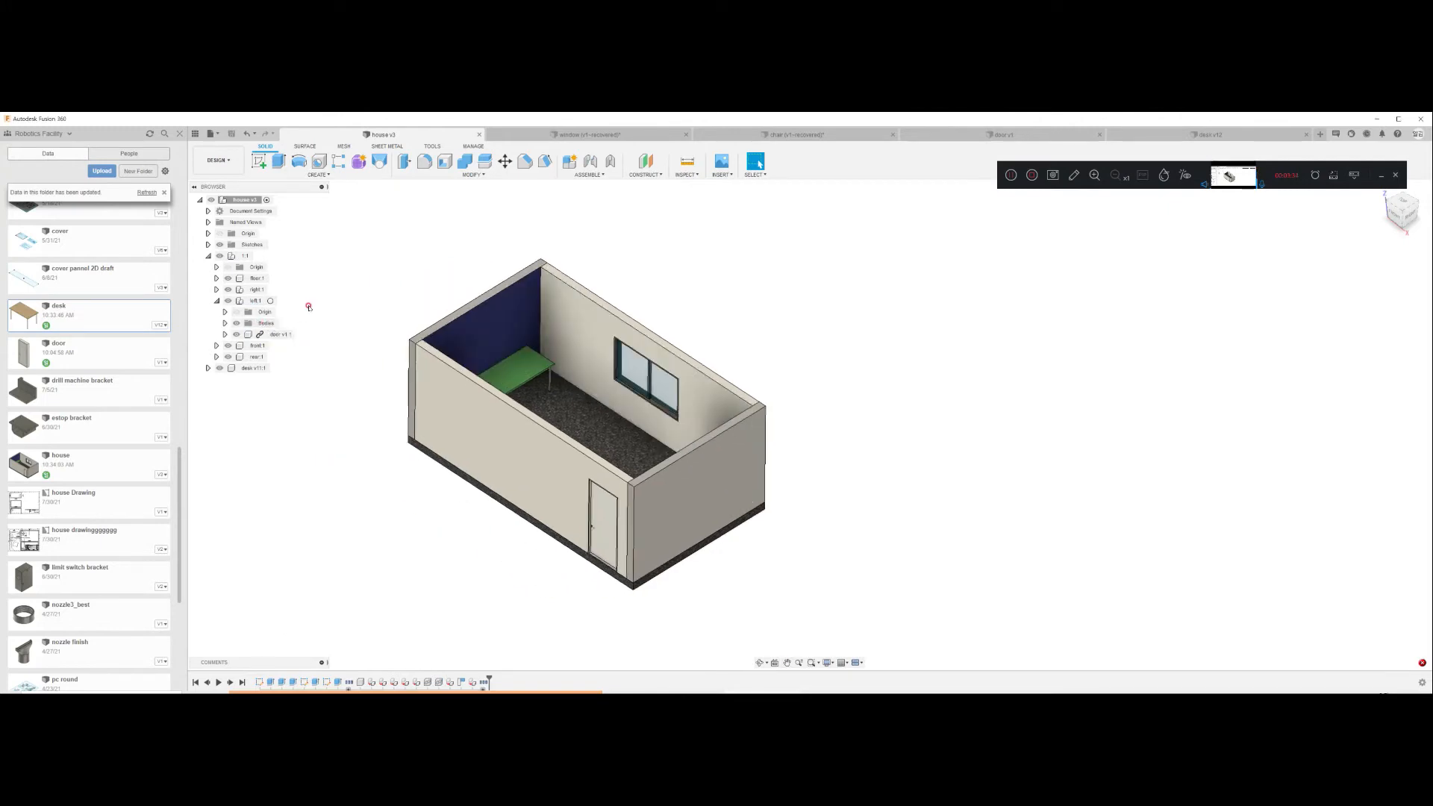
{"action": "left_click", "coordinate": [277, 336]}
{"action": "right_click", "coordinate": [276, 337]}
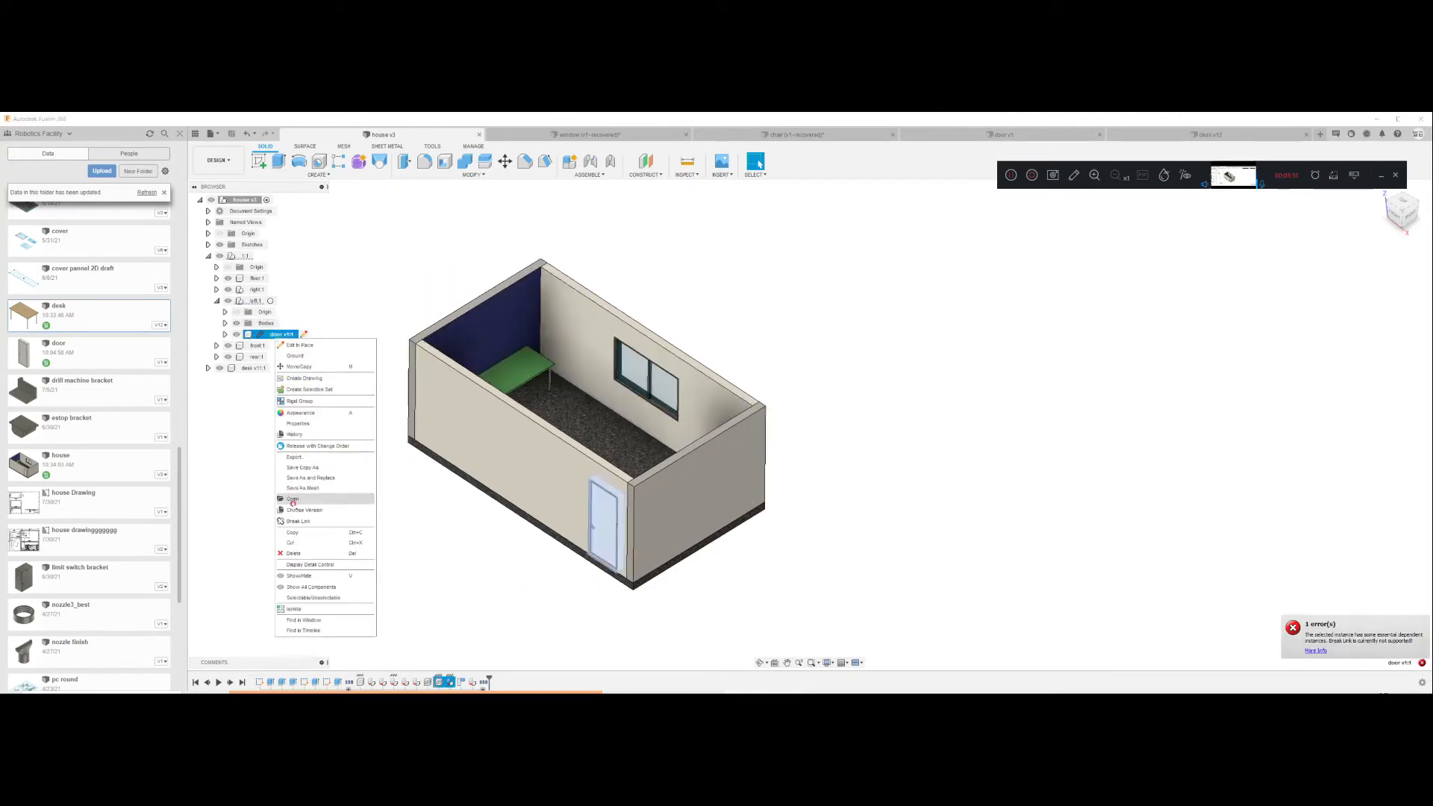
{"action": "left_click", "coordinate": [321, 522]}
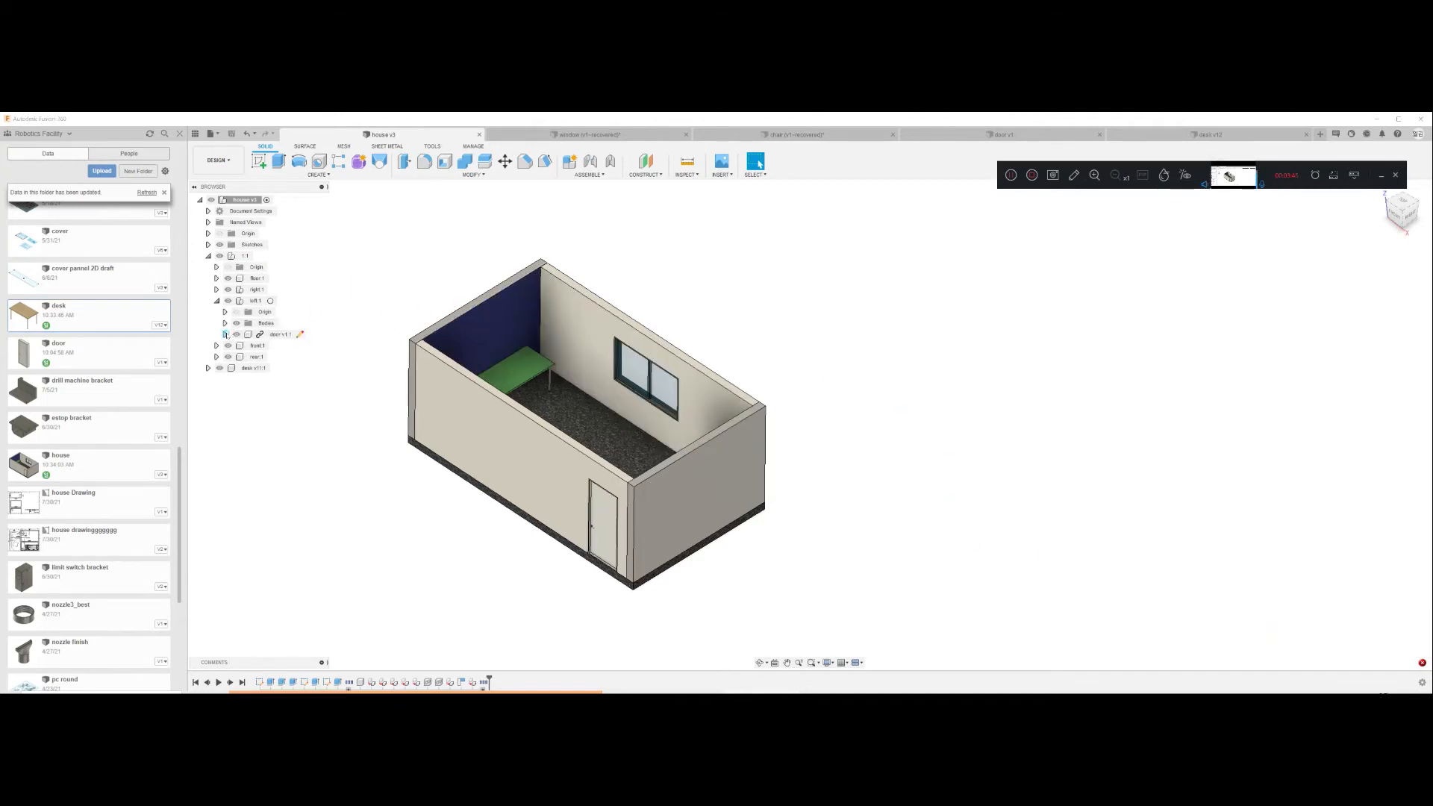
Step: Inspect the contents of the door component nested in the left wall and retry breaking its link
{"action": "left_click", "coordinate": [225, 334]}
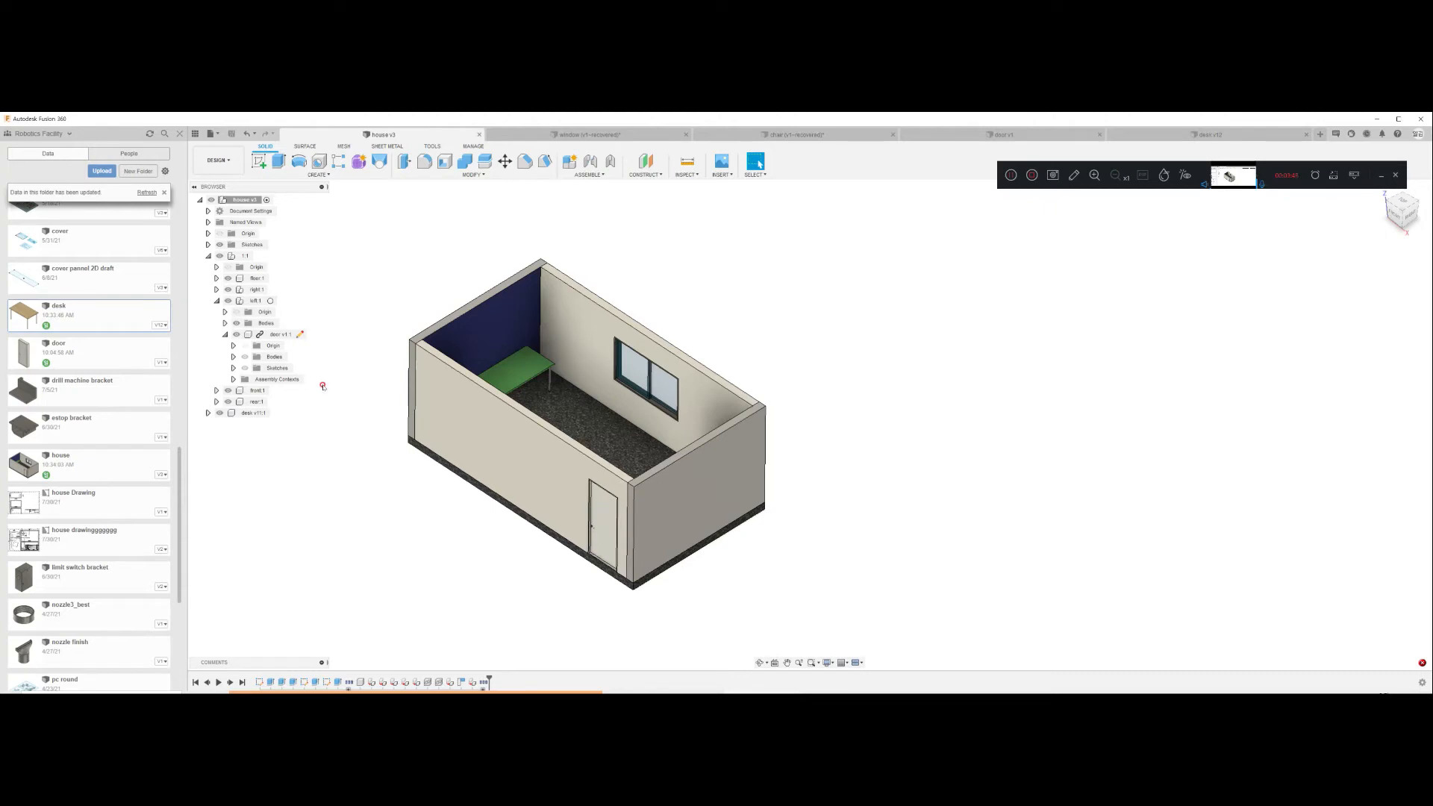
{"action": "left_click", "coordinate": [273, 379]}
{"action": "left_click", "coordinate": [233, 379]}
{"action": "left_click", "coordinate": [270, 391]}
{"action": "left_click", "coordinate": [336, 349]}
{"action": "left_click", "coordinate": [234, 379]}
{"action": "left_click", "coordinate": [281, 334]}
{"action": "right_click", "coordinate": [279, 335]}
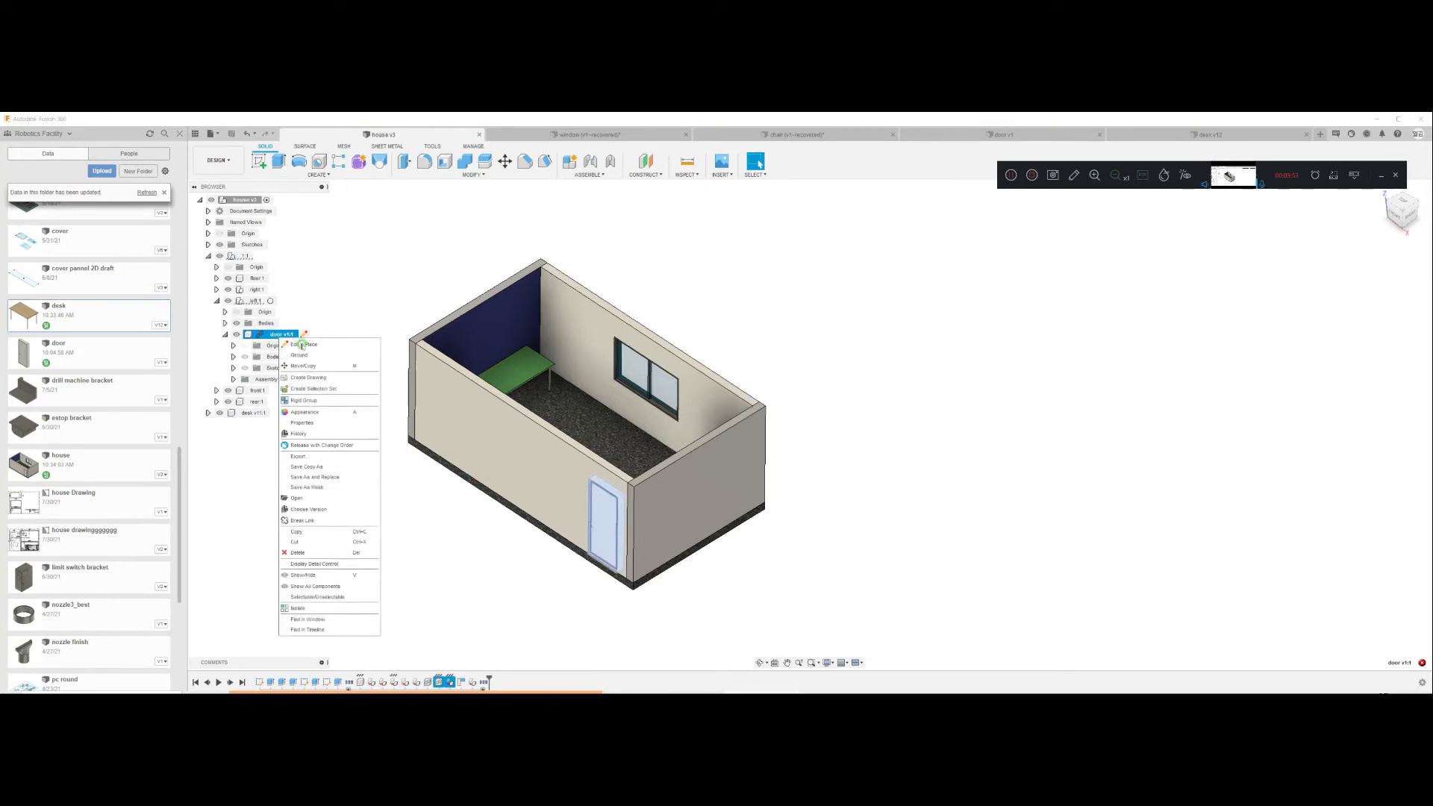
{"action": "left_click", "coordinate": [318, 521]}
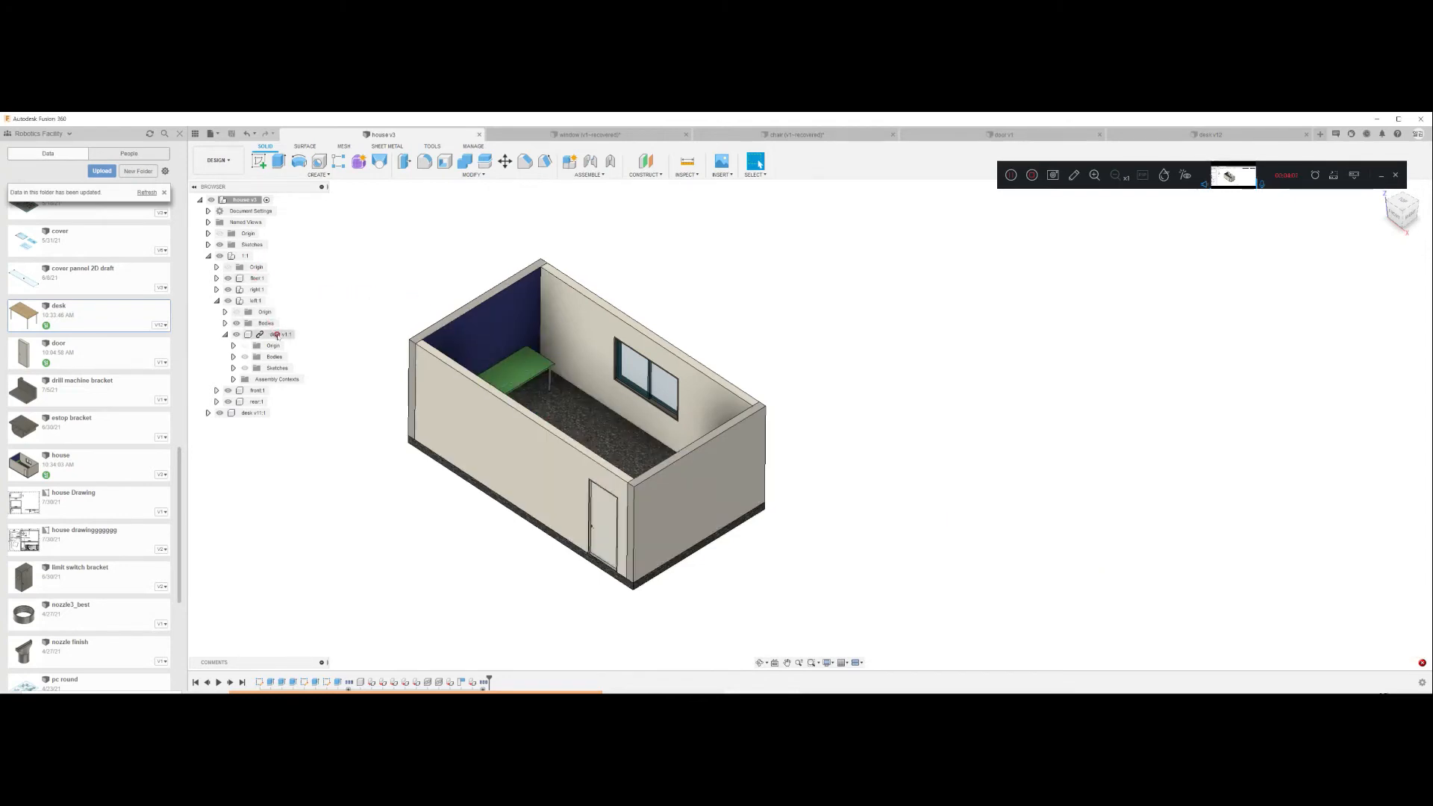
{"action": "left_click", "coordinate": [225, 334]}
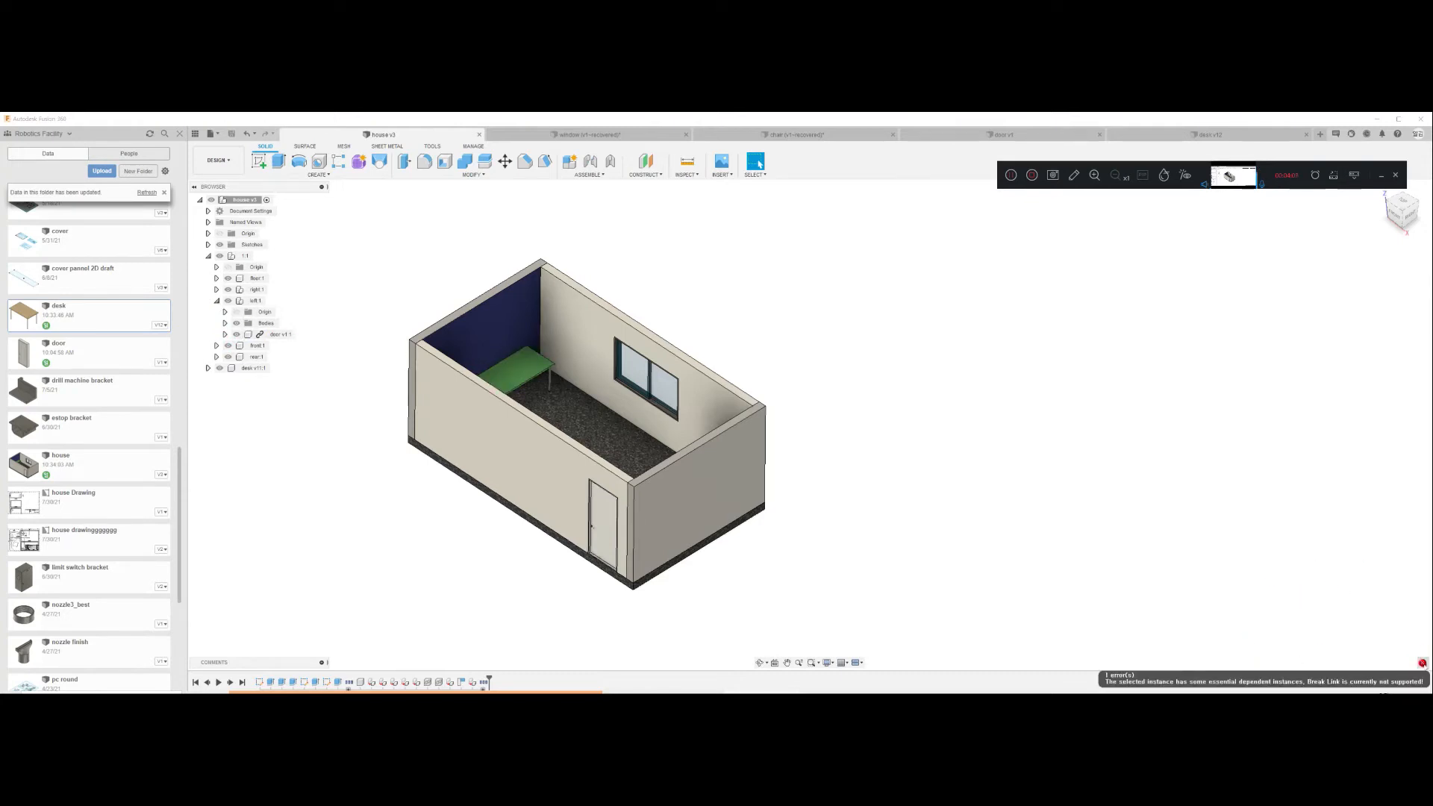
Step: Move the linked door component out of the left wall component into the parent component that holds the walls
{"action": "left_click", "coordinate": [275, 335]}
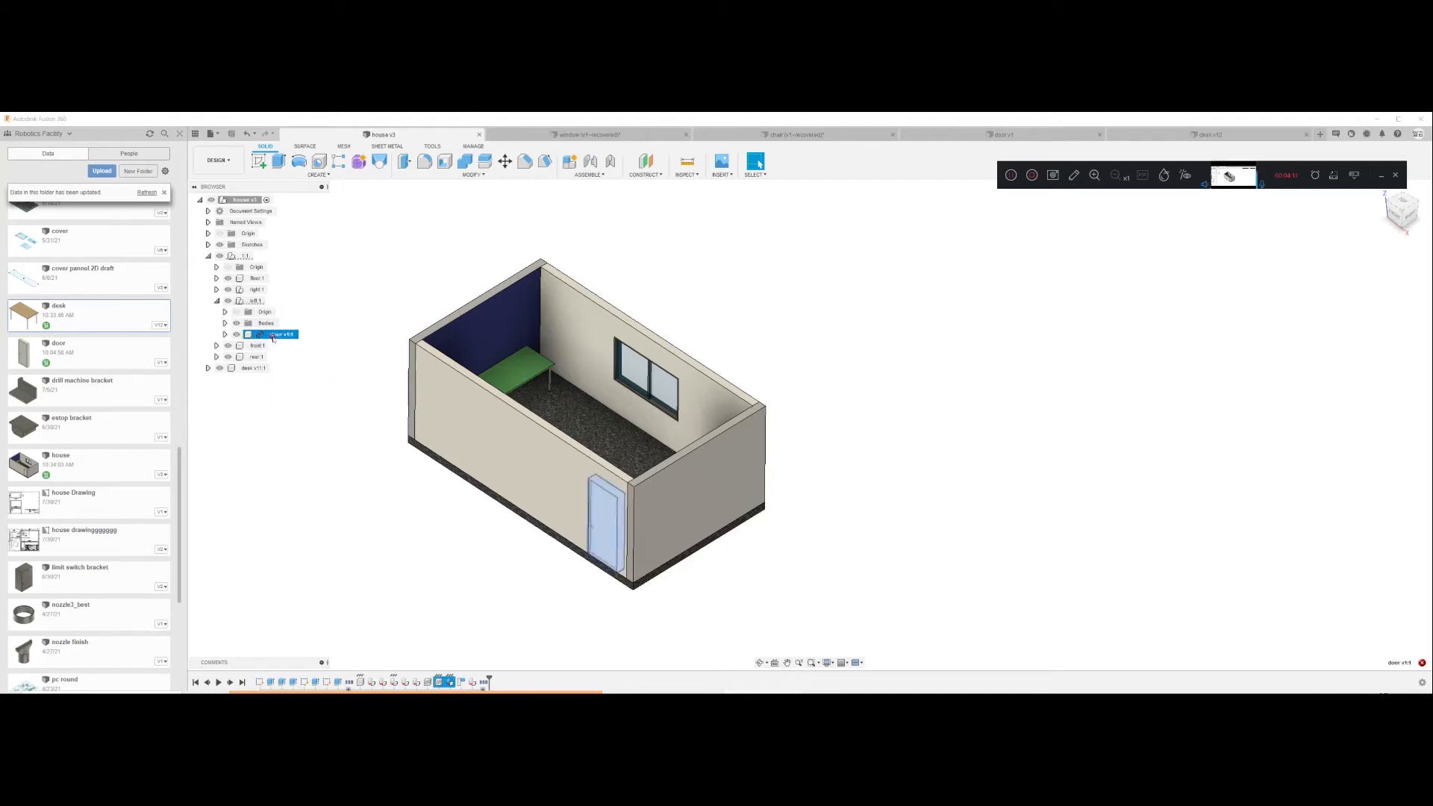
{"action": "left_click_drag", "start_coordinate": [275, 337], "coordinate": [262, 217]}
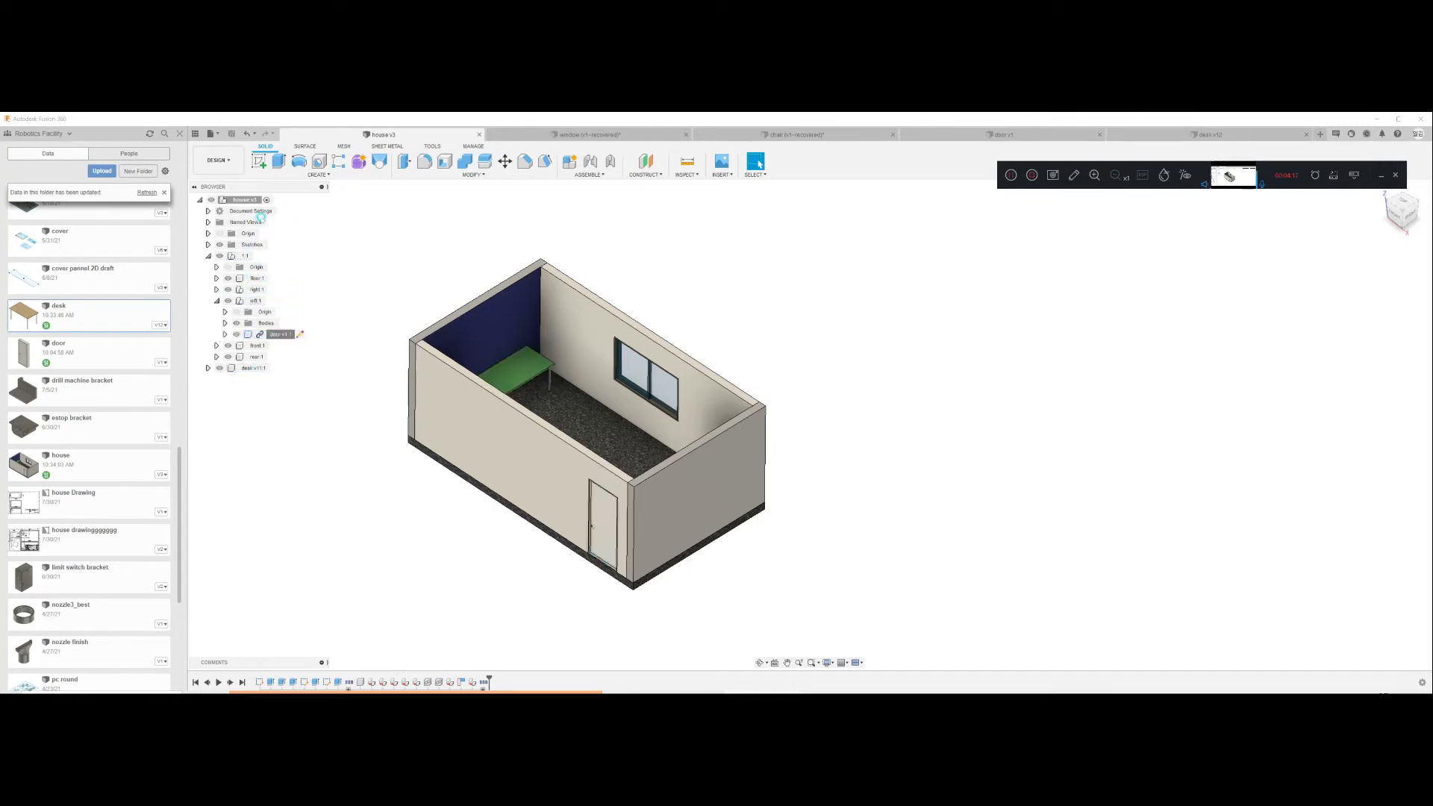
{"action": "left_click_drag", "start_coordinate": [275, 335], "coordinate": [249, 254]}
{"action": "left_click_drag", "start_coordinate": [273, 334], "coordinate": [231, 267]}
{"action": "left_click", "coordinate": [216, 300]}
{"action": "left_click_drag", "start_coordinate": [265, 334], "coordinate": [247, 257]}
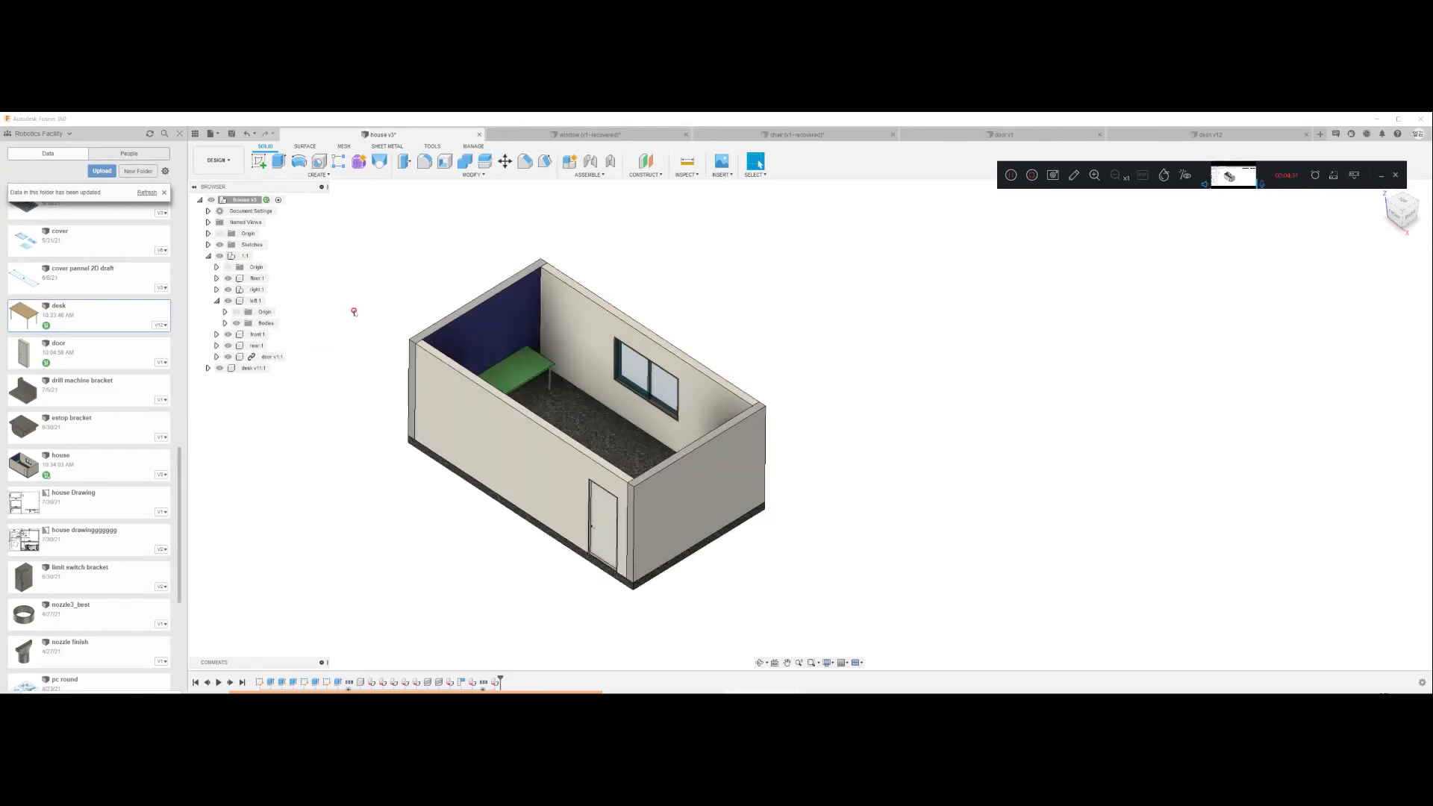
Step: Break the link of the door component at its place alongside the wall components
{"action": "right_click", "coordinate": [260, 356]}
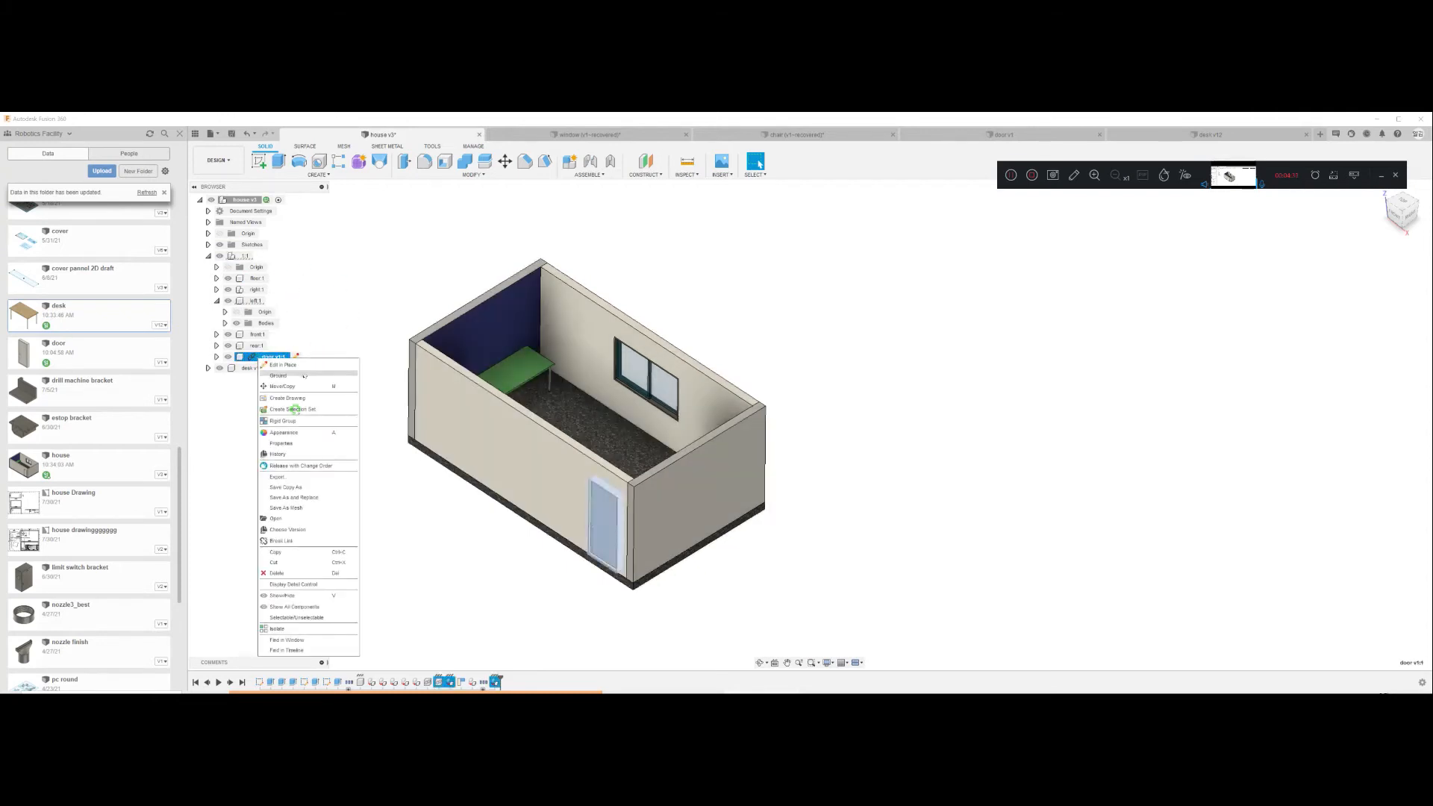
{"action": "left_click", "coordinate": [289, 540]}
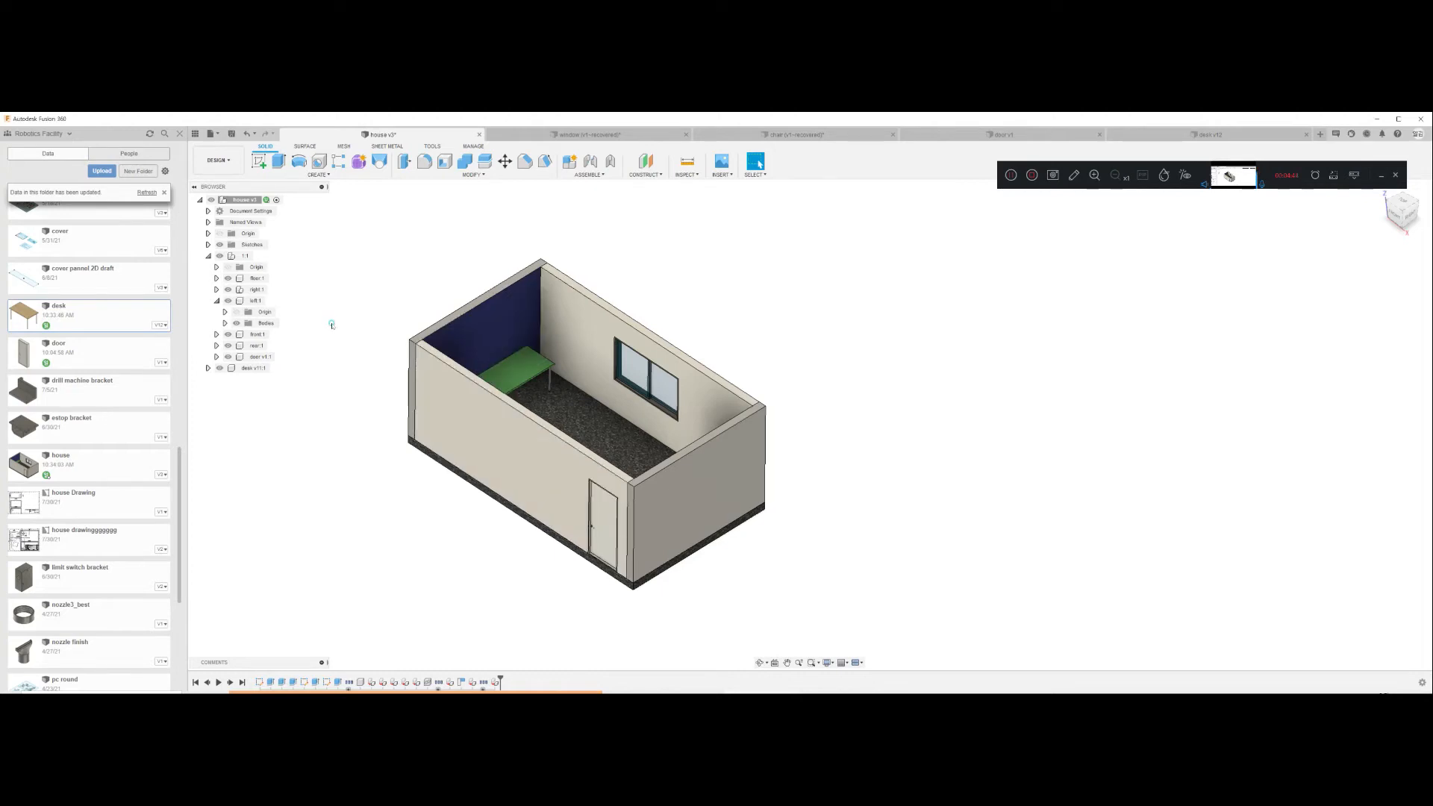
{"action": "left_click", "coordinate": [252, 357]}
{"action": "left_click", "coordinate": [216, 301]}
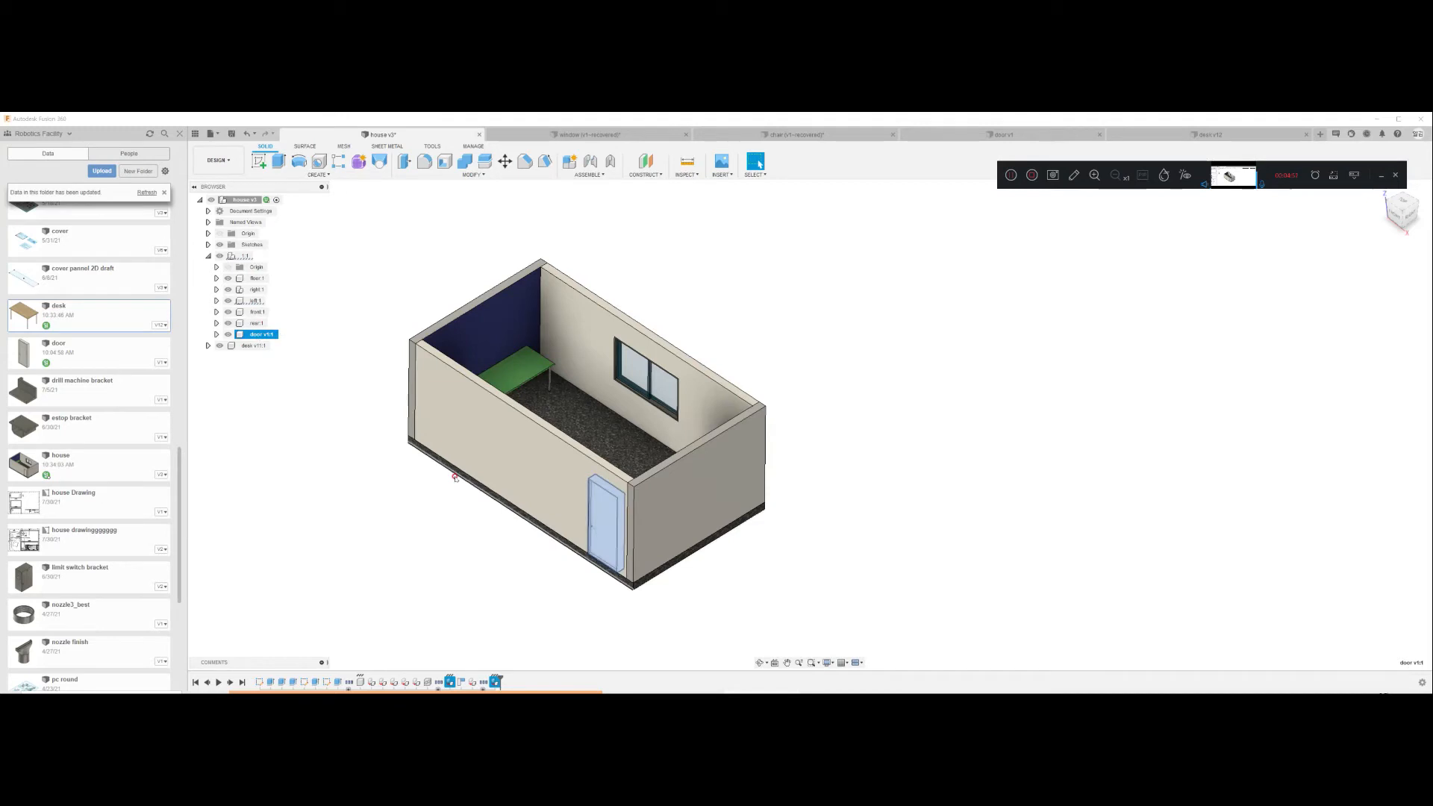
Step: Try to break the link of the window component nested in the right wall
{"action": "left_click", "coordinate": [636, 378]}
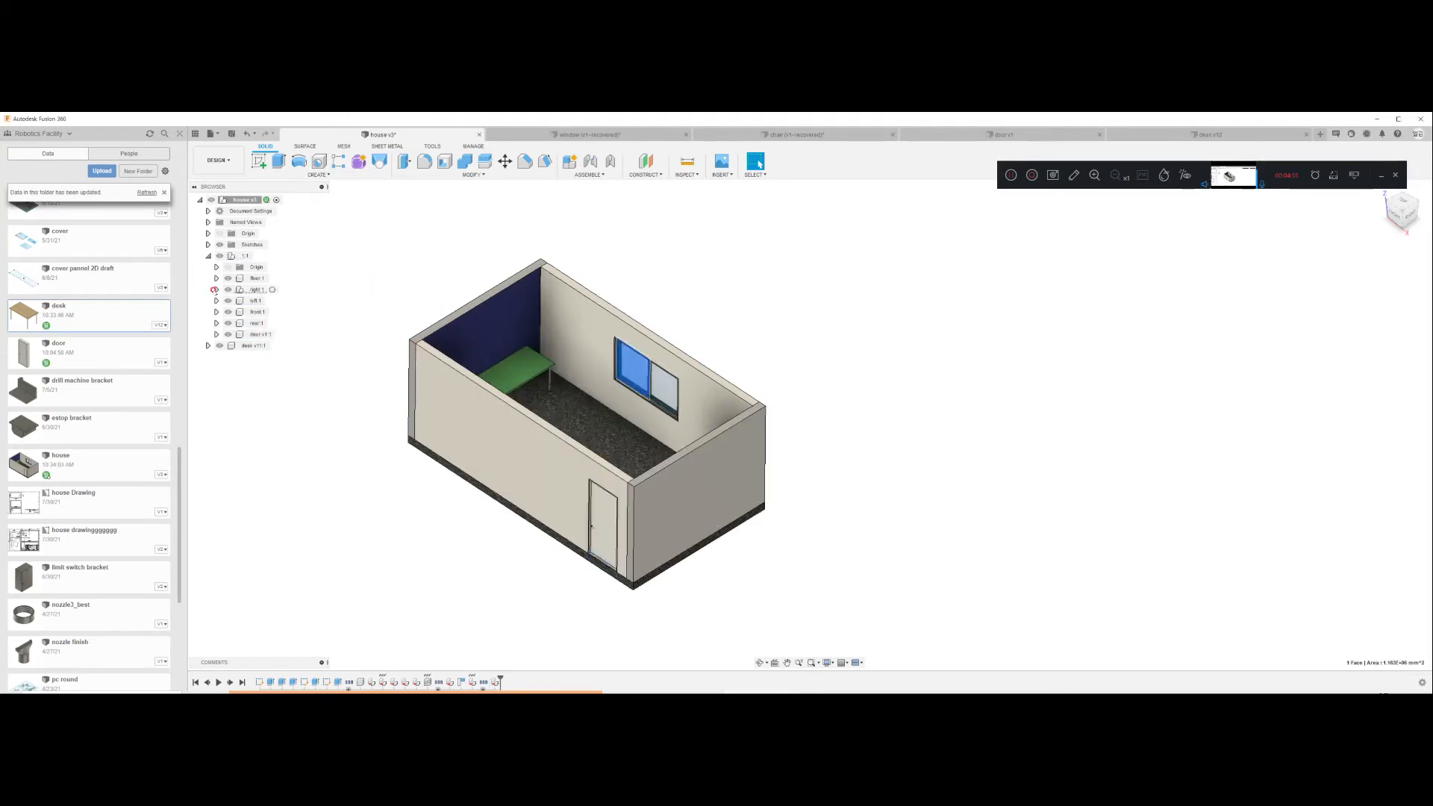
{"action": "left_click", "coordinate": [216, 290]}
{"action": "left_click", "coordinate": [283, 322]}
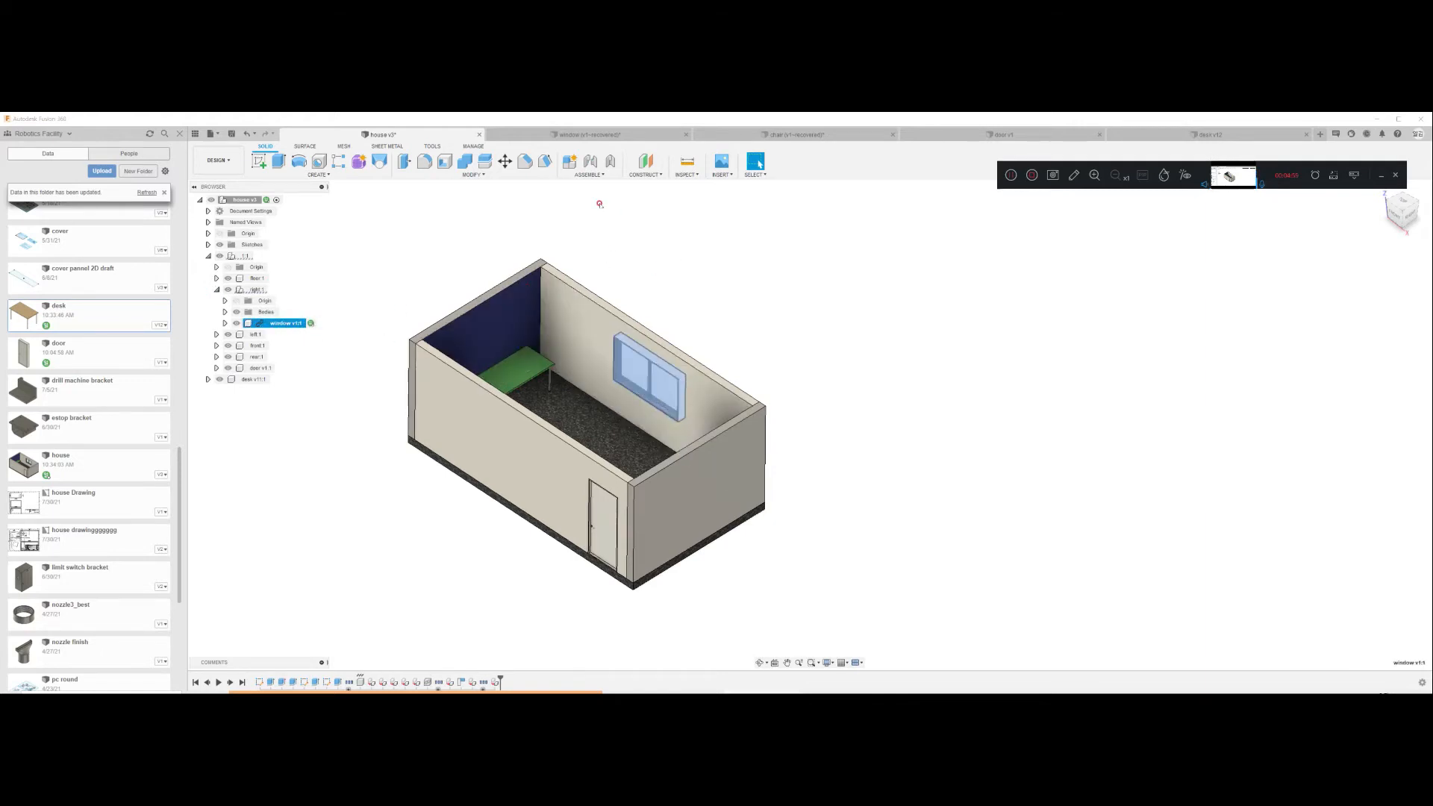
{"action": "left_click", "coordinate": [611, 162]}
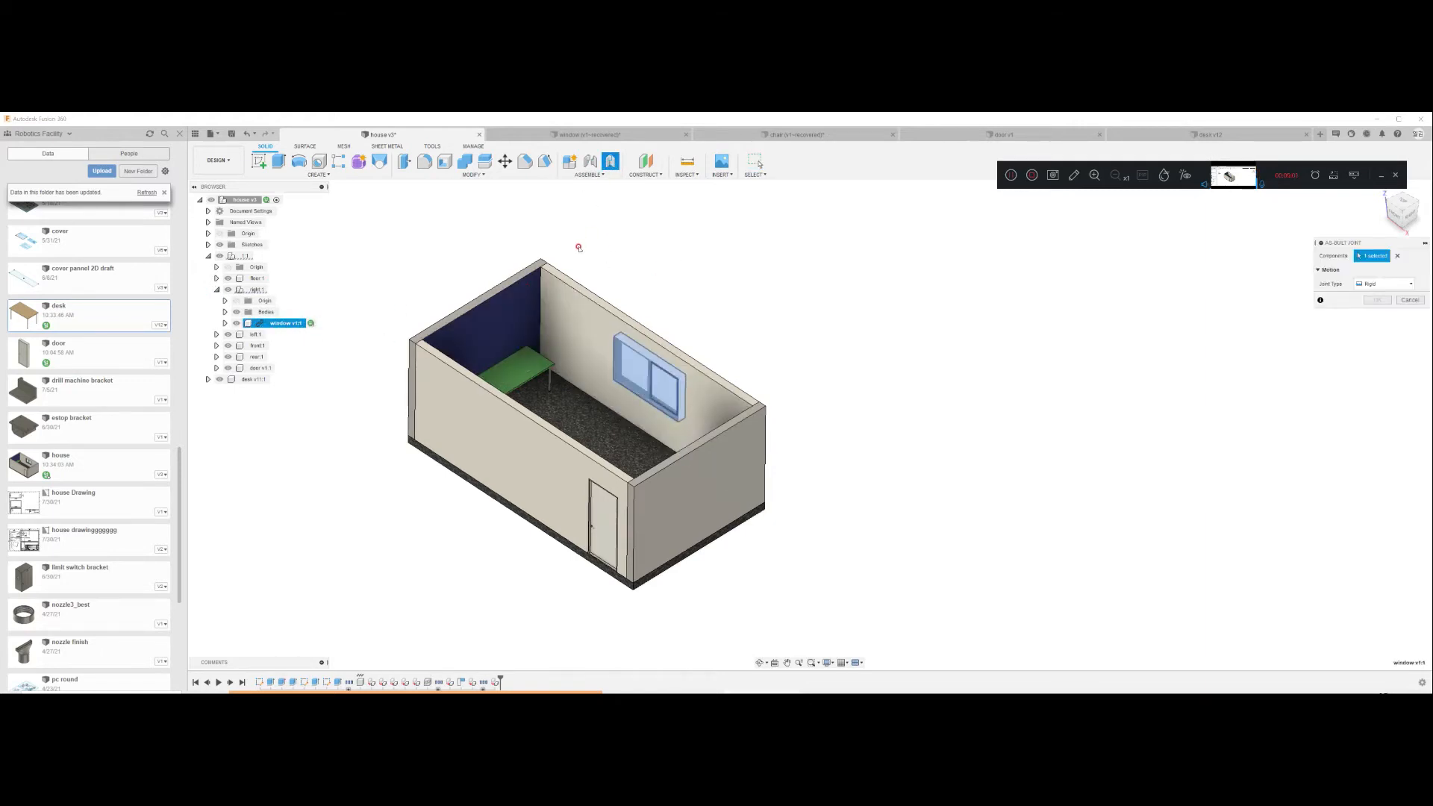
{"action": "left_click", "coordinate": [1412, 300]}
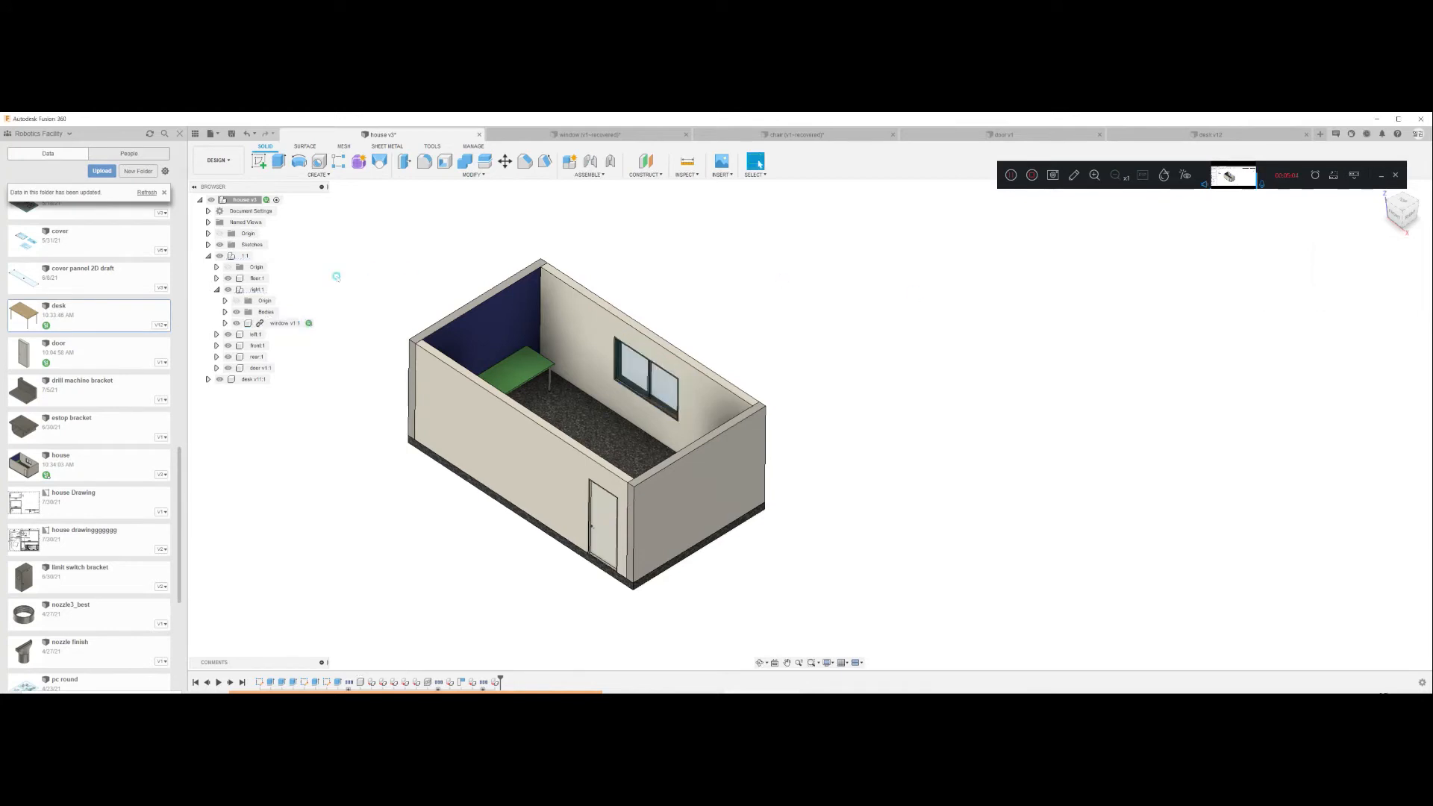
{"action": "left_click", "coordinate": [284, 323]}
{"action": "right_click", "coordinate": [283, 324]}
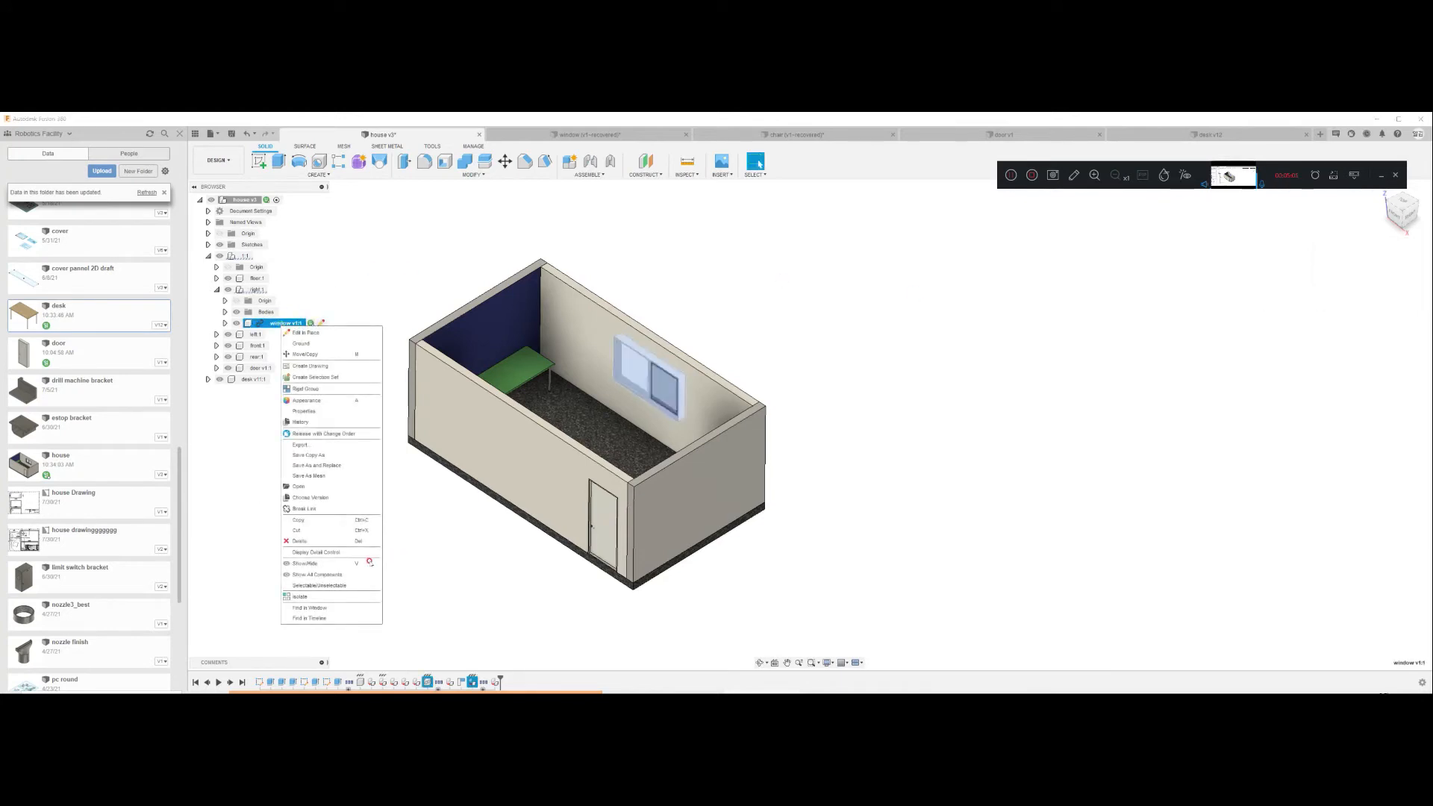
{"action": "left_click", "coordinate": [324, 508]}
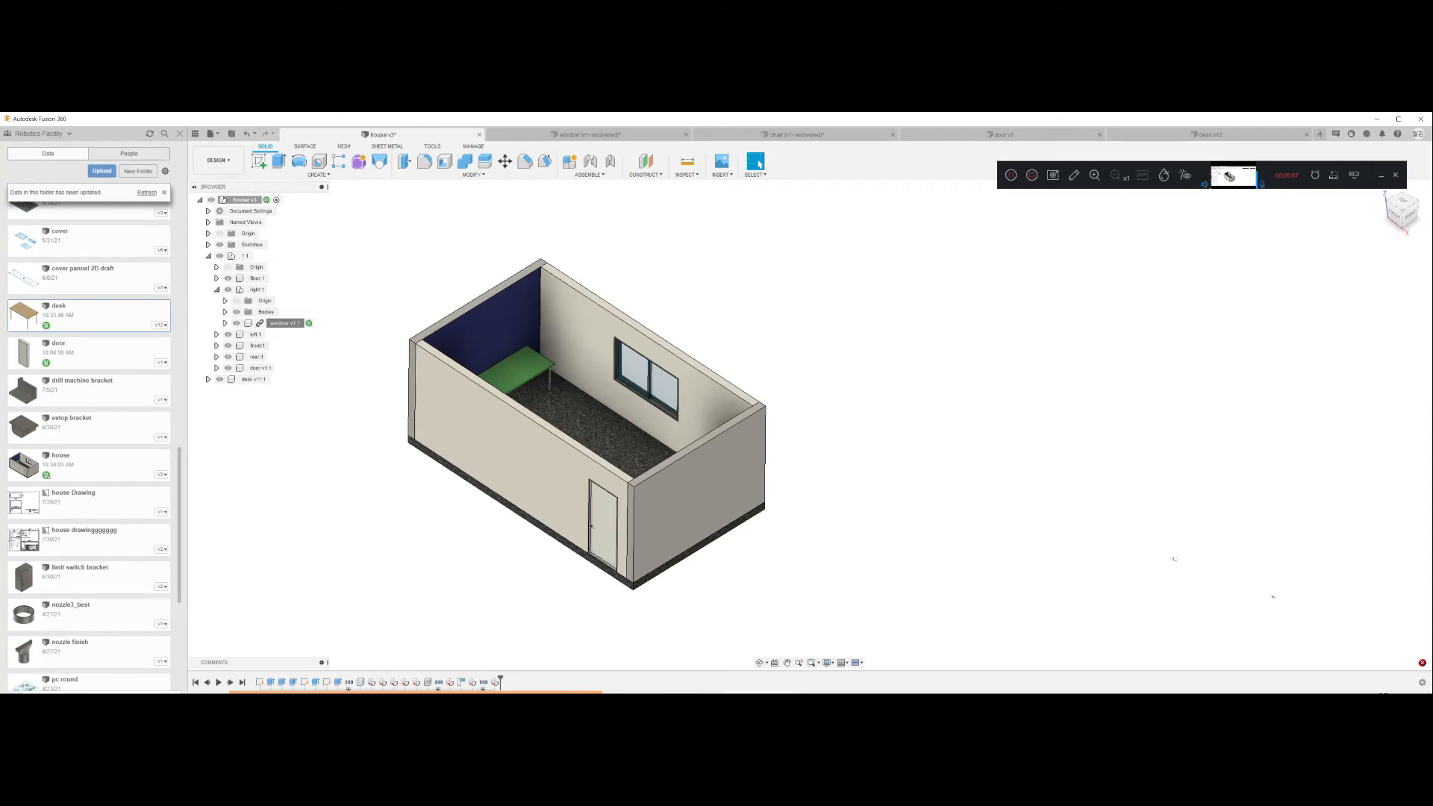
Step: Move the window component out of the right wall into the parent component and break its link
{"action": "left_click_drag", "start_coordinate": [281, 320], "coordinate": [241, 259]}
{"action": "right_click", "coordinate": [266, 358]}
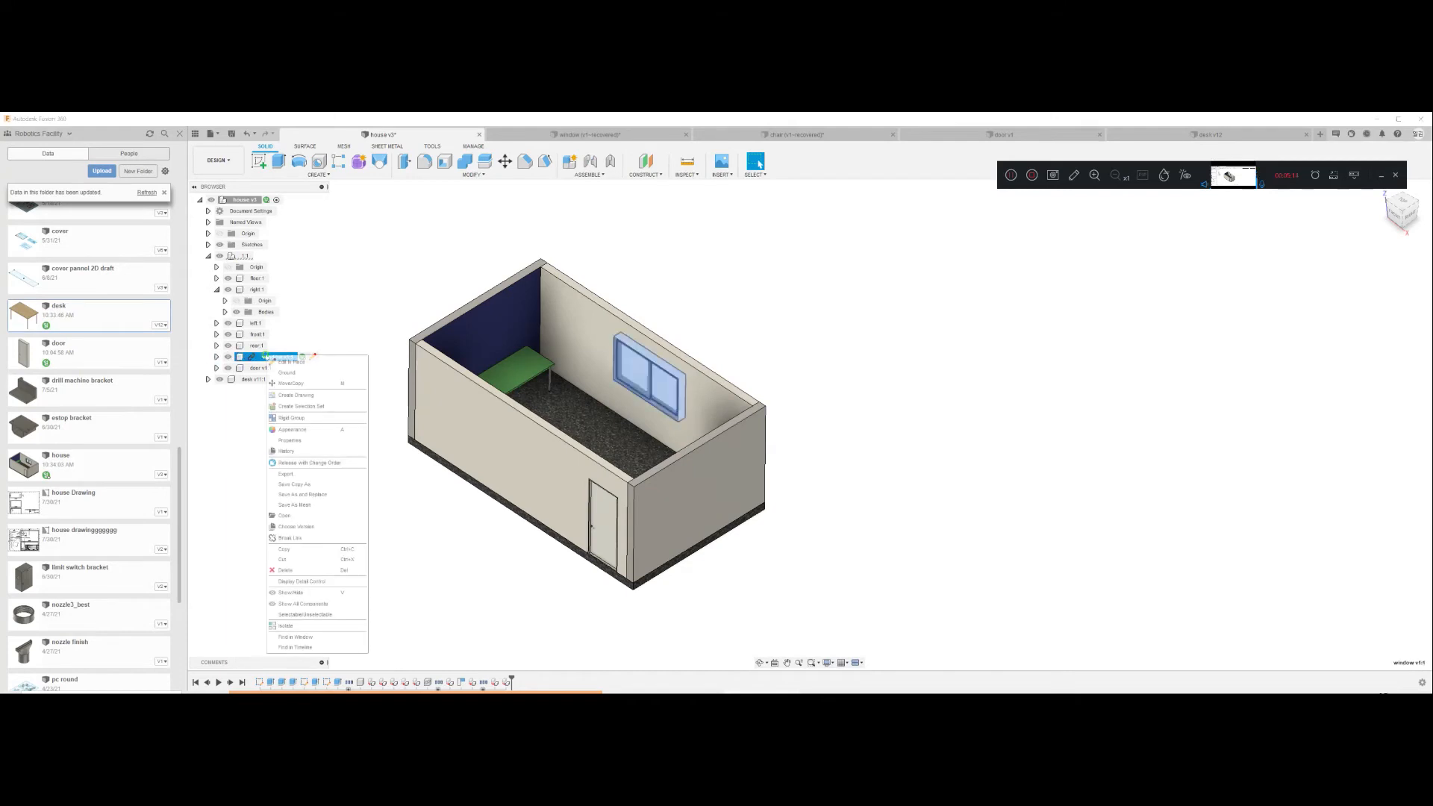
{"action": "left_click", "coordinate": [295, 537]}
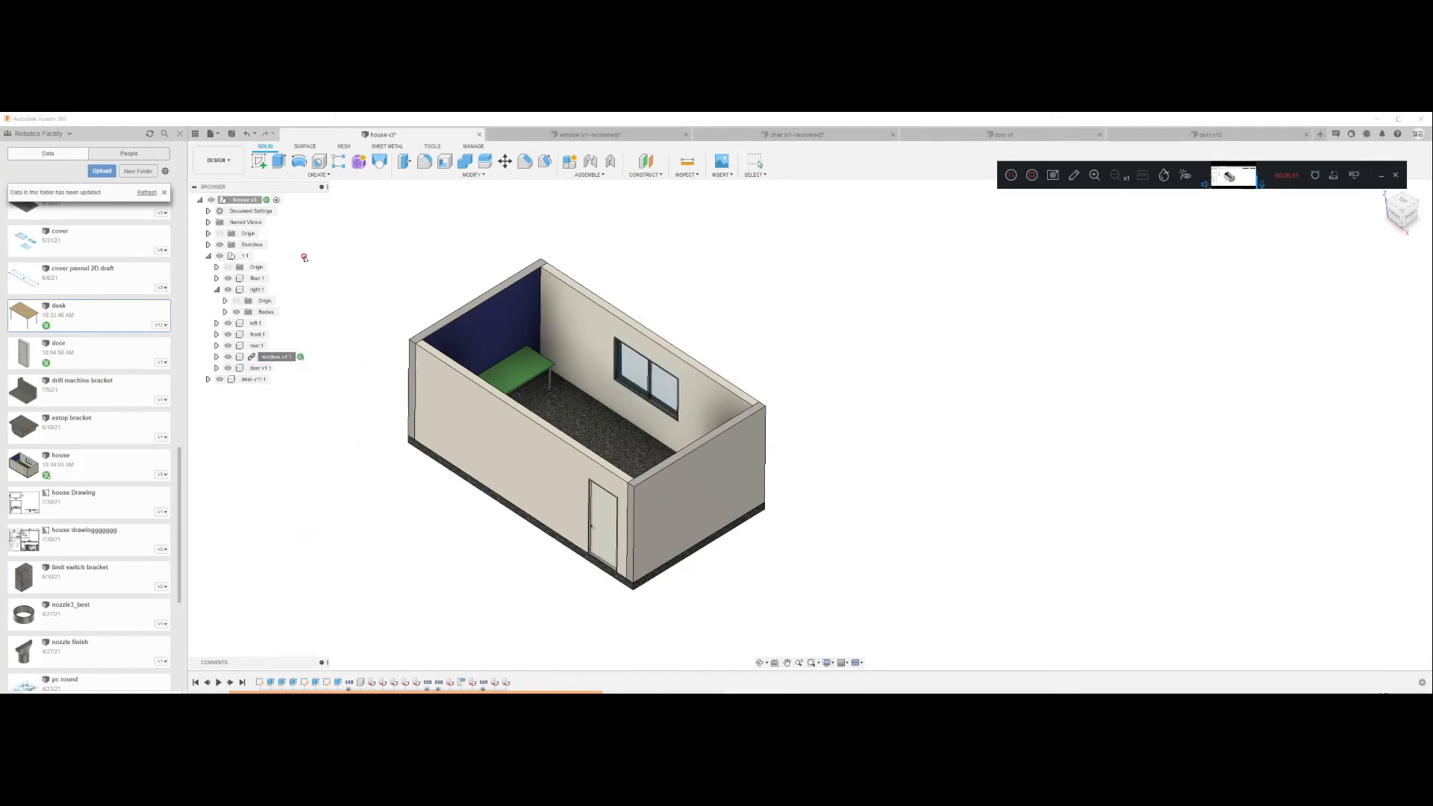
{"action": "left_click", "coordinate": [256, 367]}
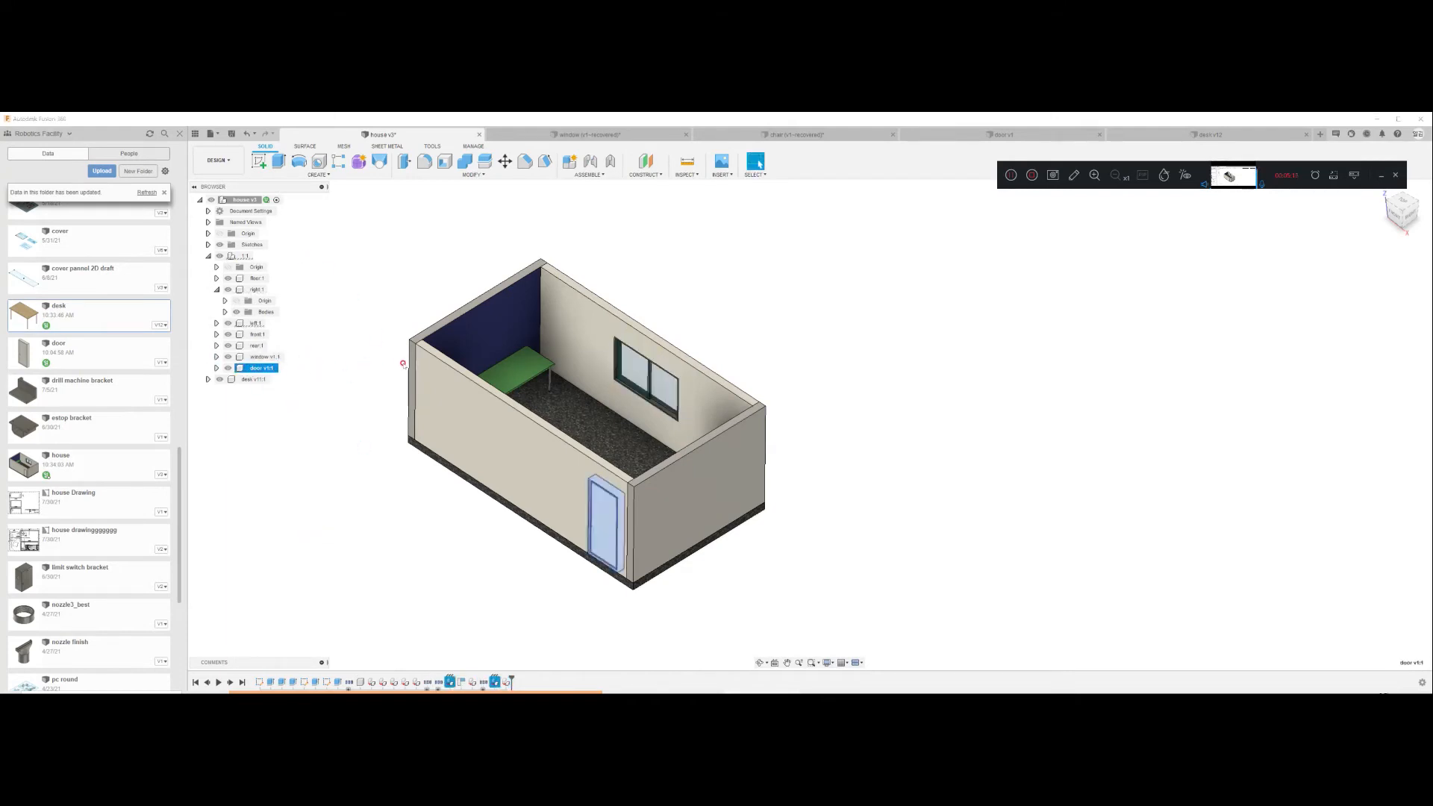
{"action": "left_click", "coordinate": [325, 316]}
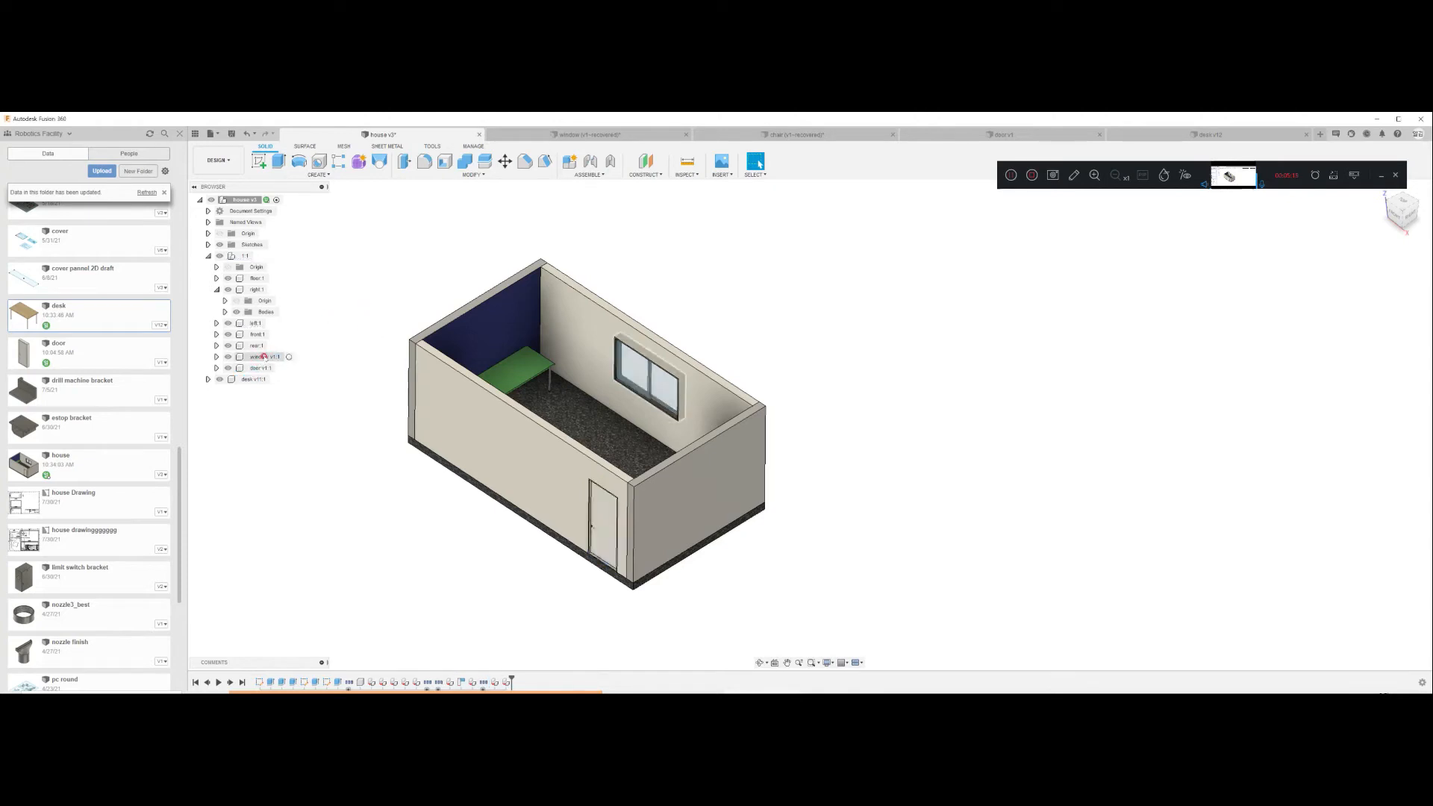
Step: Examine the unlinked window component's bodies and check which ones form its two panes
{"action": "left_click", "coordinate": [216, 357]}
{"action": "left_click", "coordinate": [262, 357]}
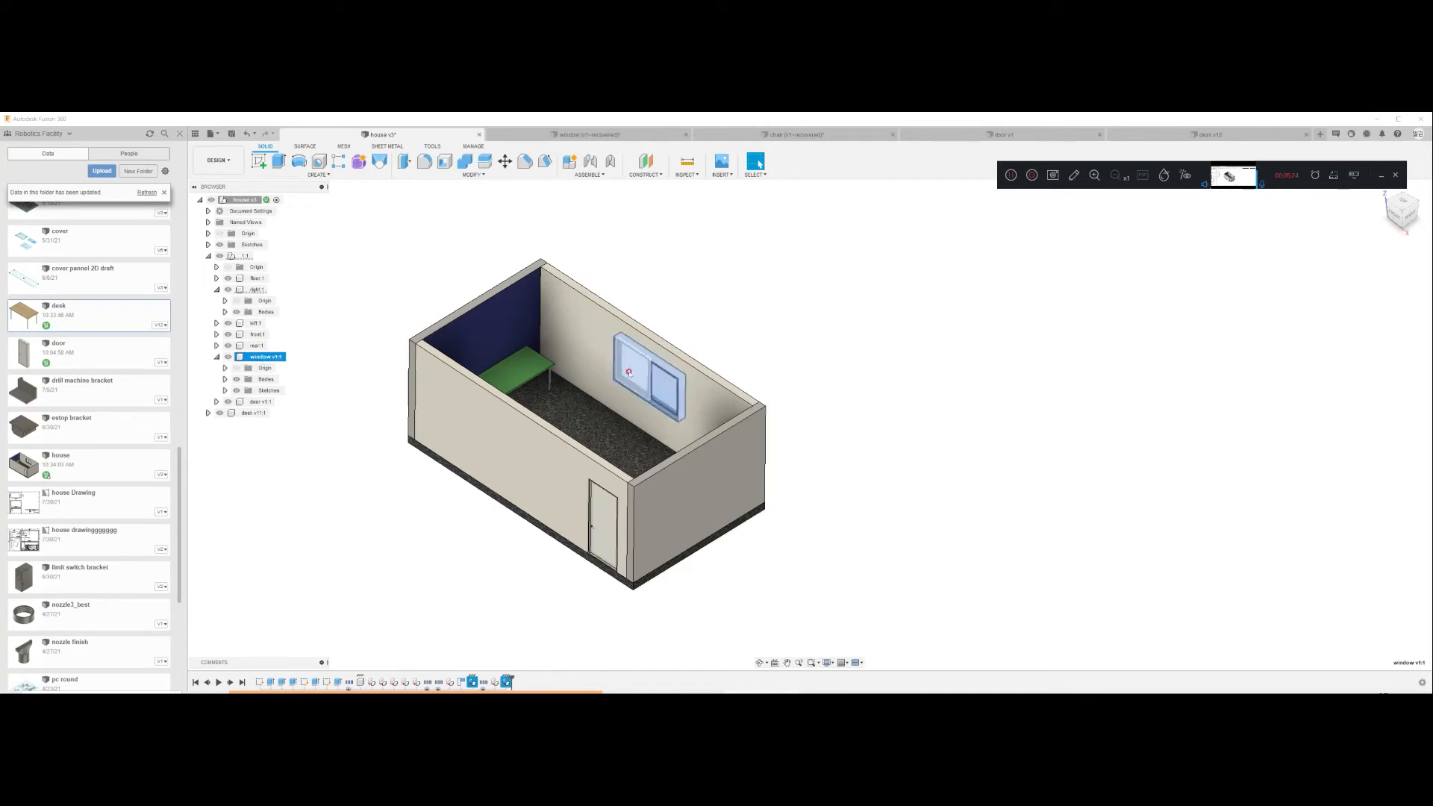
{"action": "left_click", "coordinate": [224, 379]}
{"action": "left_click", "coordinate": [662, 384]}
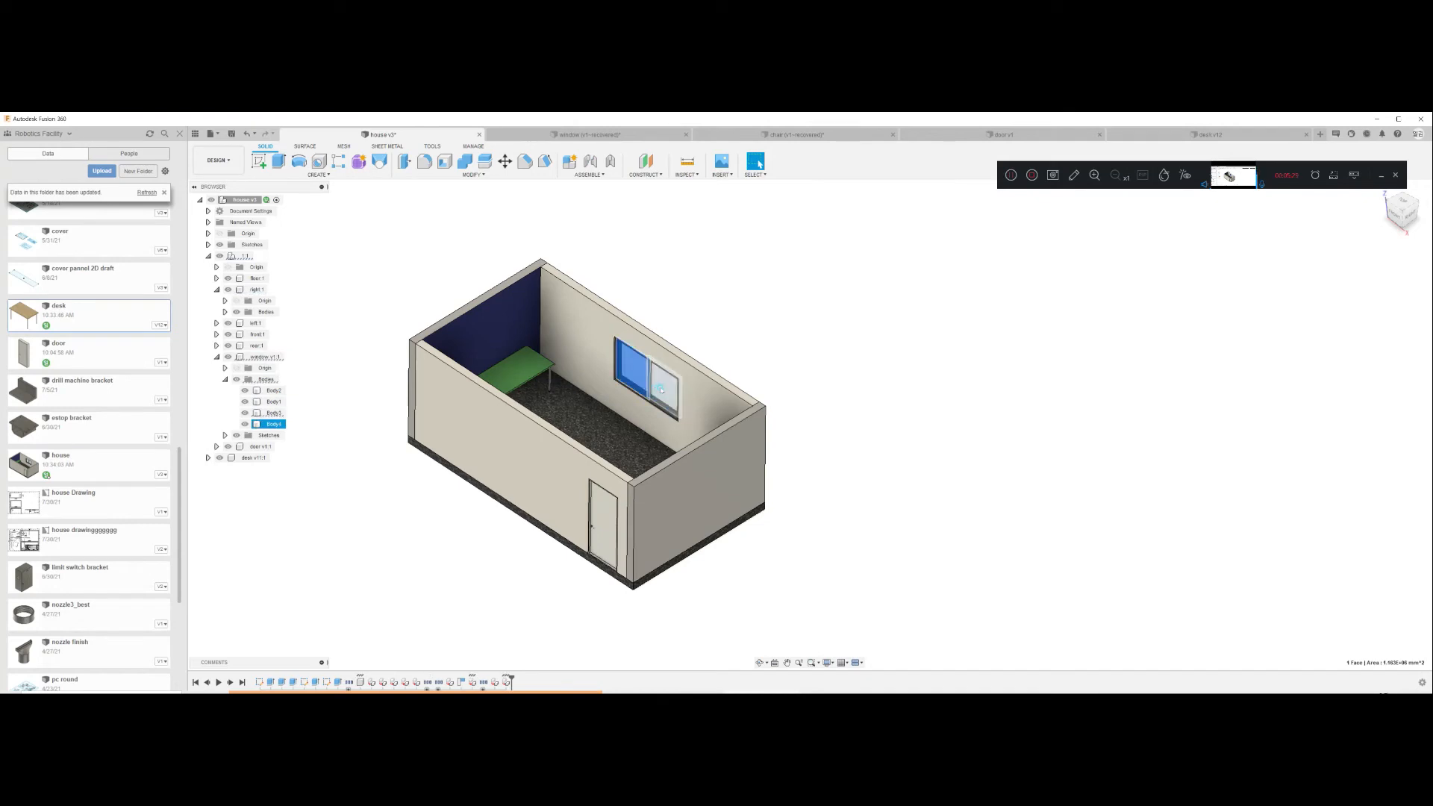
{"action": "left_click", "coordinate": [705, 287]}
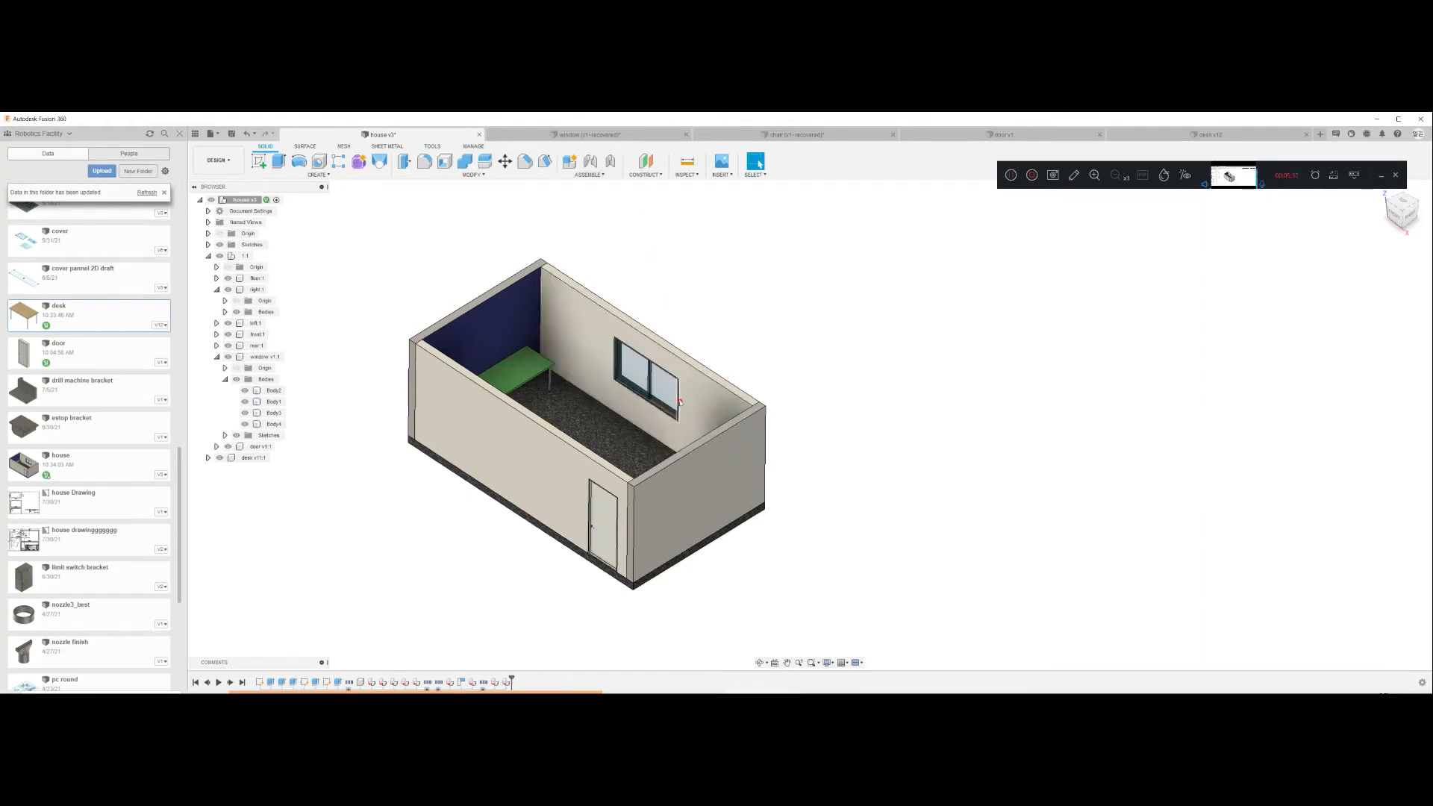
{"action": "left_click", "coordinate": [631, 365]}
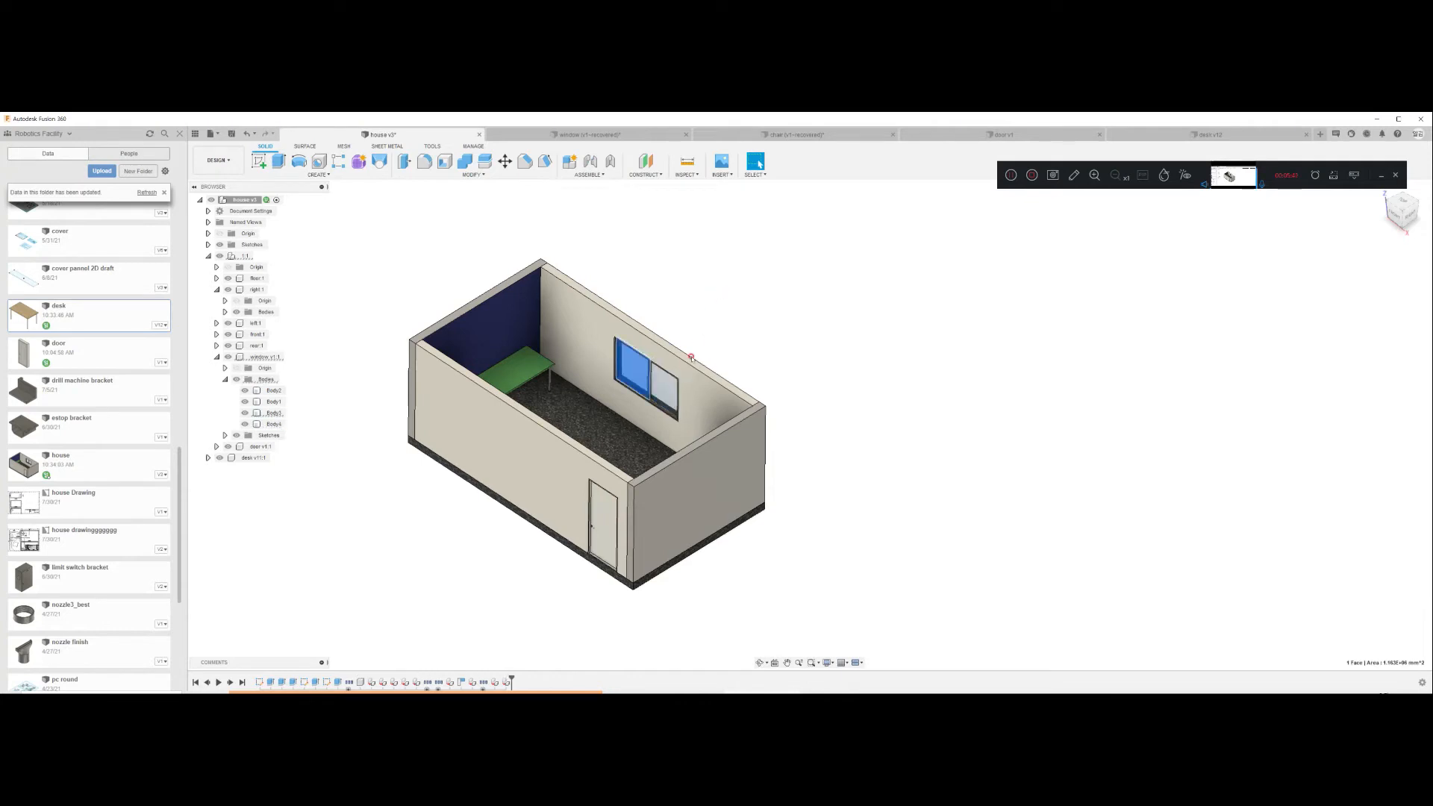
{"action": "left_click", "coordinate": [660, 388]}
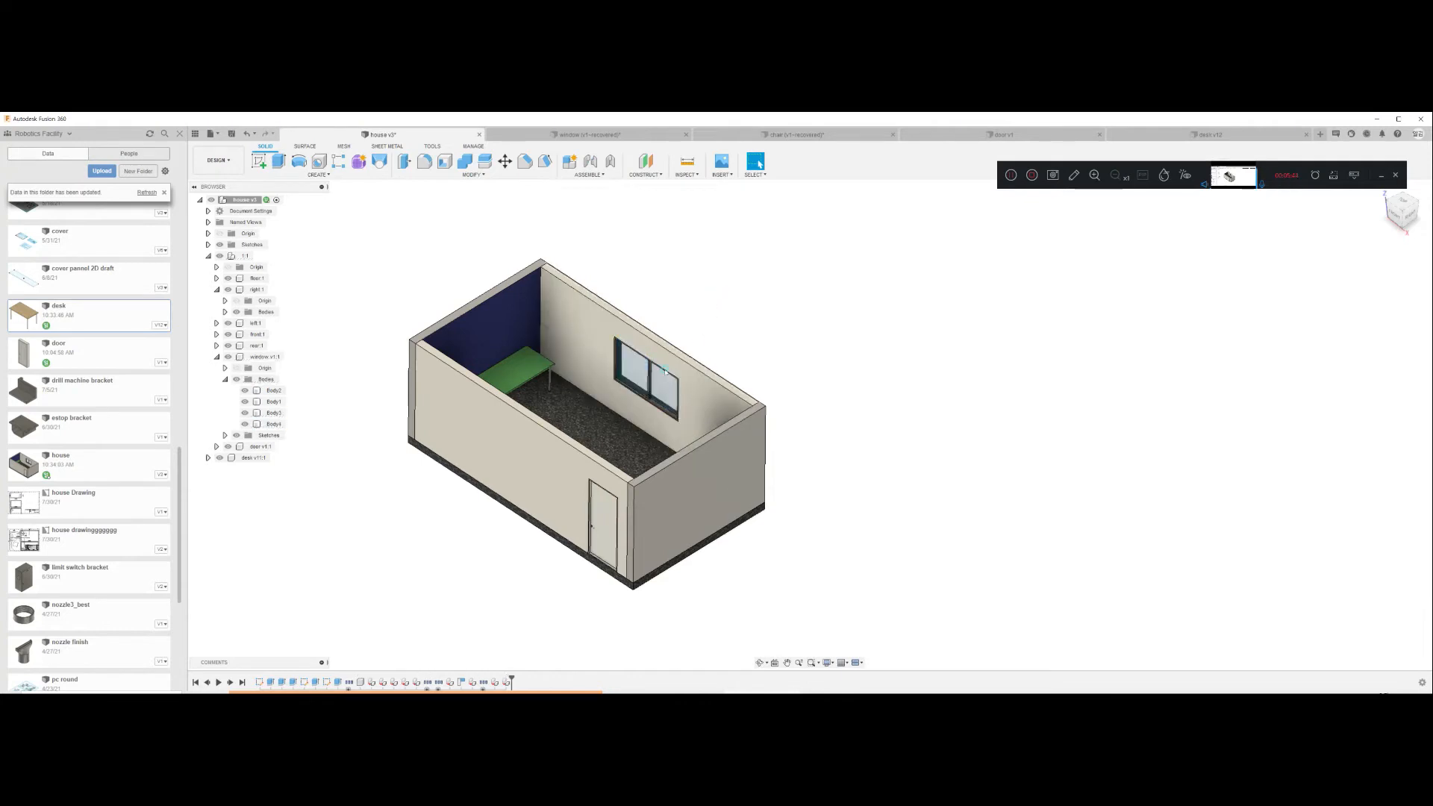
{"action": "left_click", "coordinate": [640, 377]}
{"action": "left_click", "coordinate": [658, 386]}
{"action": "left_click", "coordinate": [641, 377]}
{"action": "left_click", "coordinate": [658, 387]}
{"action": "left_click", "coordinate": [643, 379]}
{"action": "left_click", "coordinate": [661, 387]}
{"action": "left_click", "coordinate": [634, 373]}
{"action": "left_click", "coordinate": [622, 370]}
{"action": "left_click", "coordinate": [662, 385]}
{"action": "left_click", "coordinate": [260, 357]}
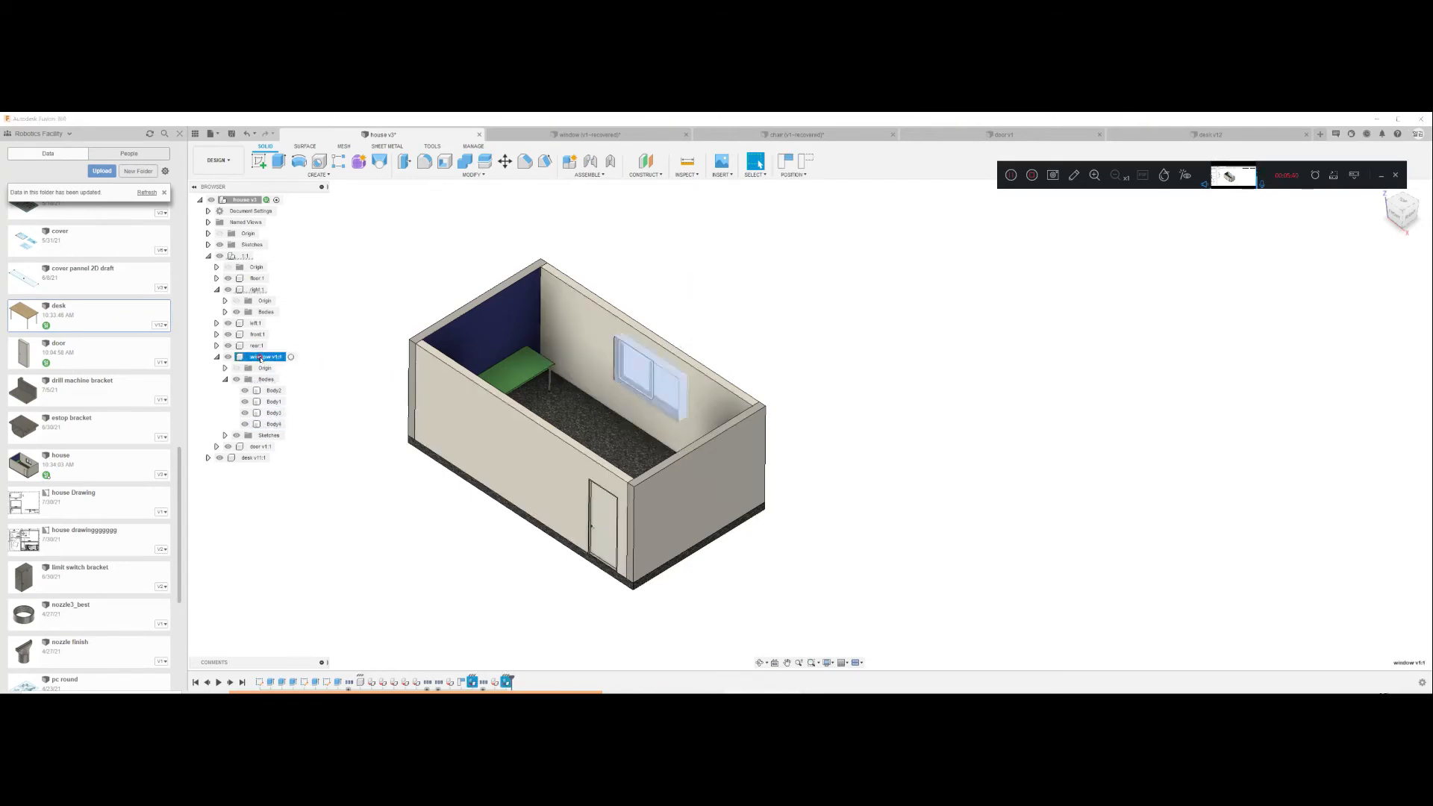
{"action": "left_click", "coordinate": [319, 424]}
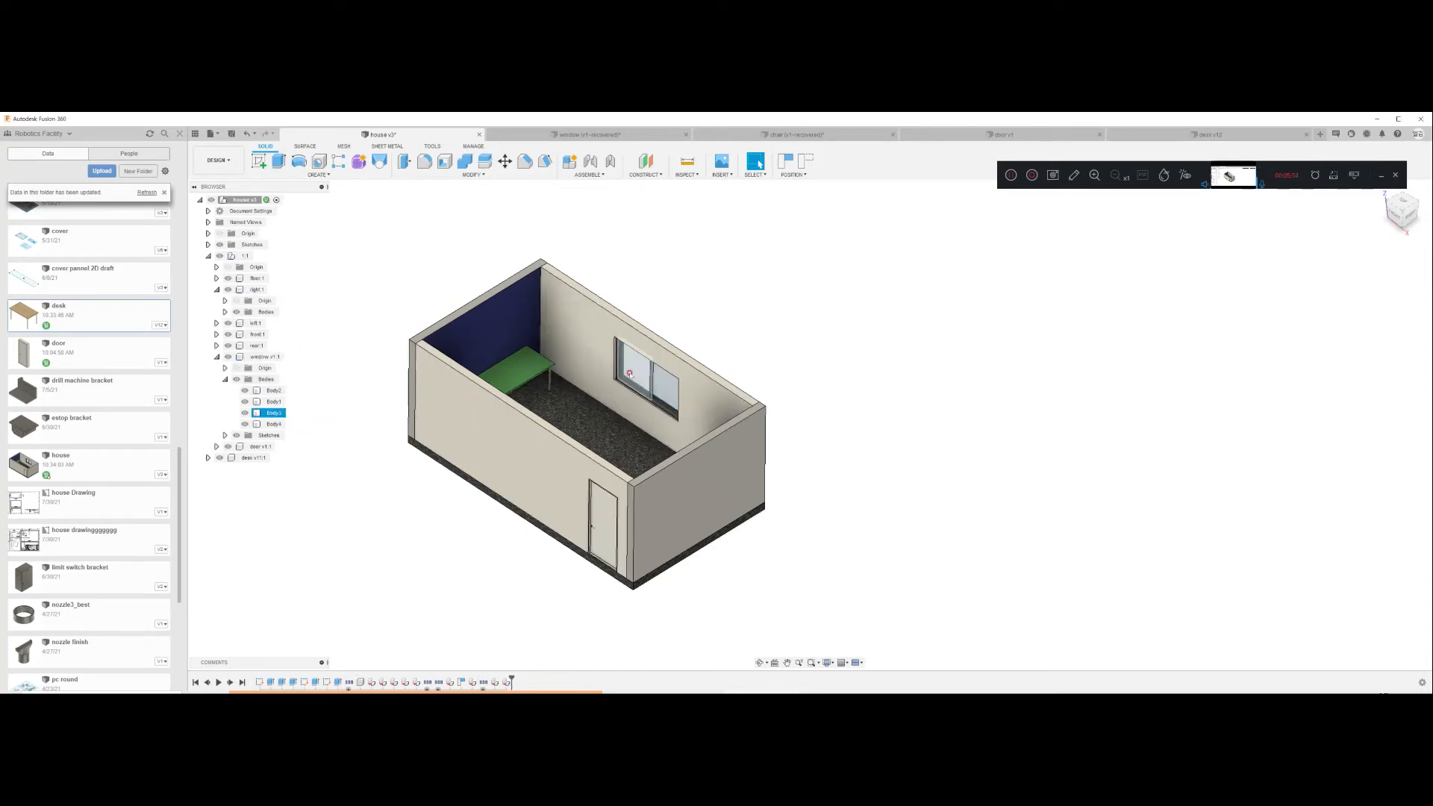
Step: Create separate components from the window's two pane bodies, Body3 and Body4
{"action": "left_click", "coordinate": [664, 387]}
{"action": "left_click", "coordinate": [314, 387]}
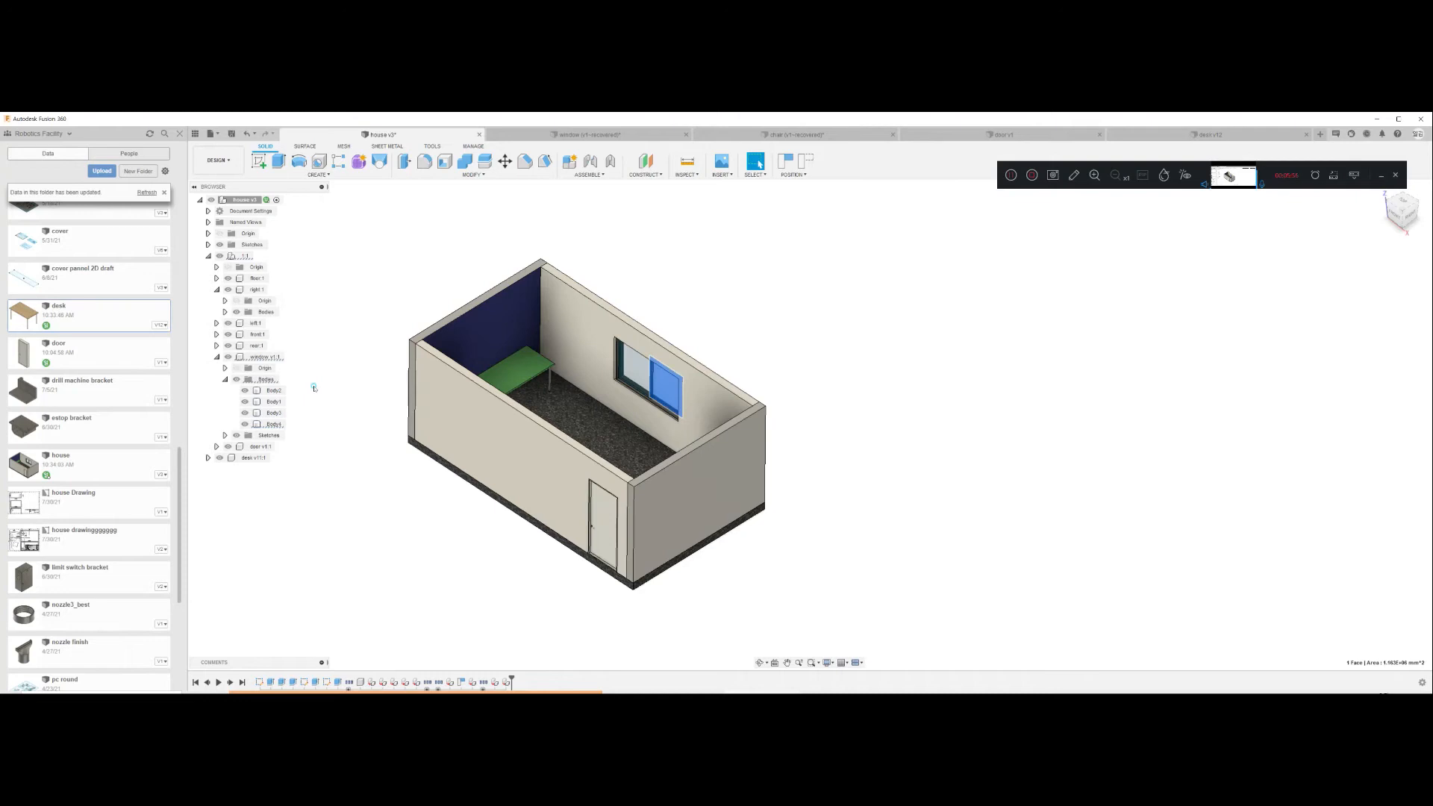
{"action": "left_click", "coordinate": [275, 413]}
{"action": "left_click", "coordinate": [273, 424], "text": "ctrl"}
{"action": "right_click", "coordinate": [273, 424]}
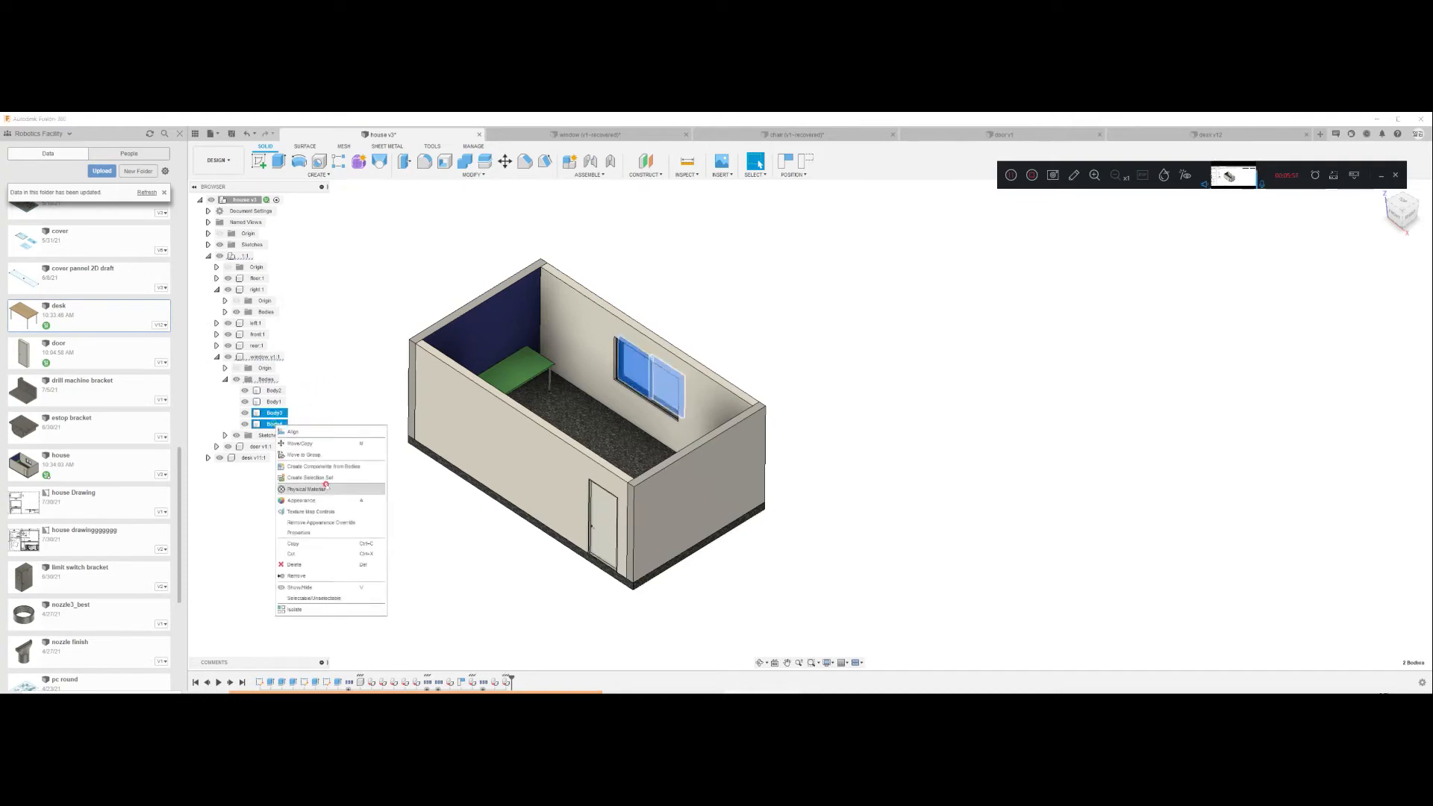
{"action": "left_click", "coordinate": [332, 467]}
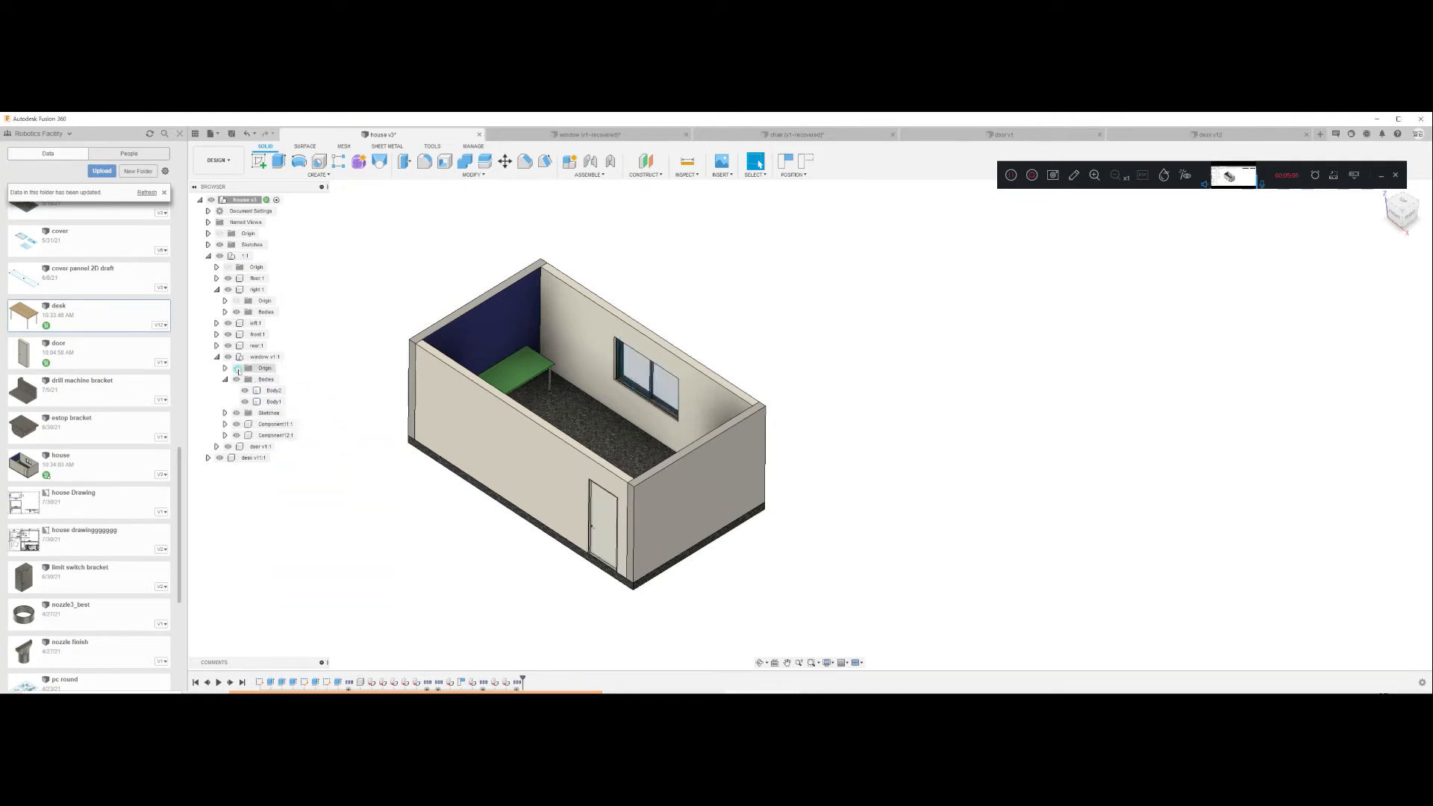
{"action": "left_click", "coordinate": [217, 357]}
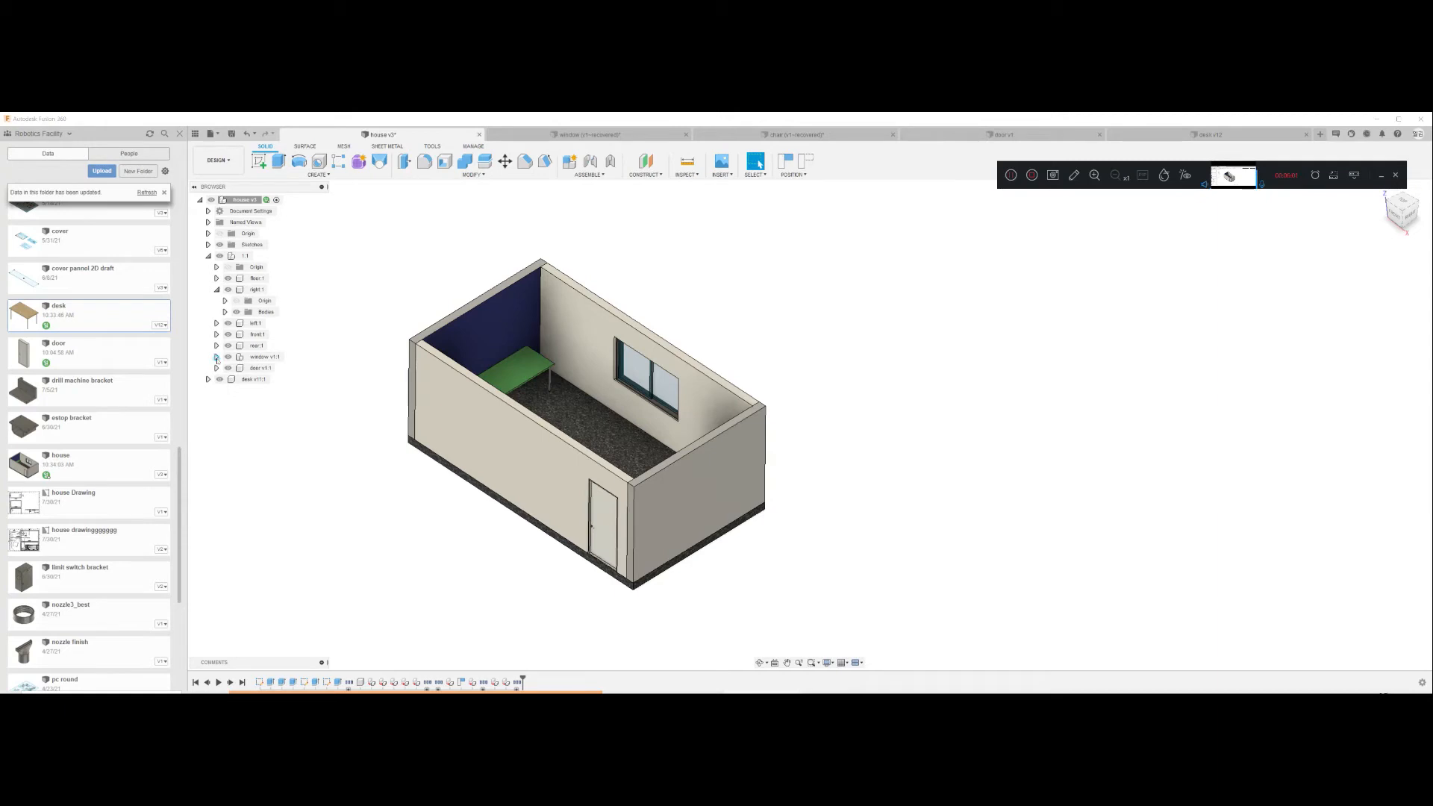
{"action": "left_click", "coordinate": [216, 357]}
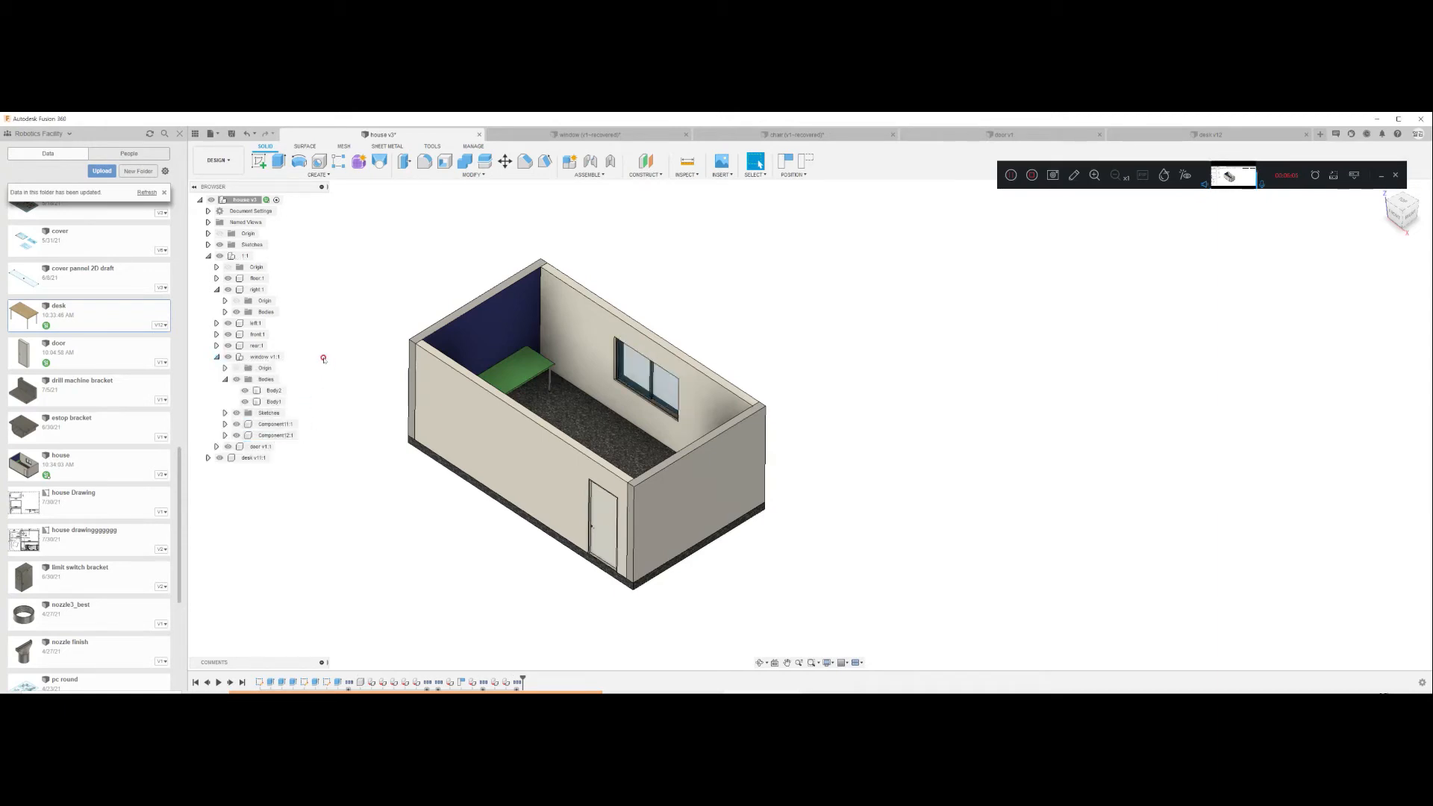
Step: Create an as-built Slider joint between the two window pane components, with its origin at the window's upper edge
{"action": "left_click", "coordinate": [278, 423]}
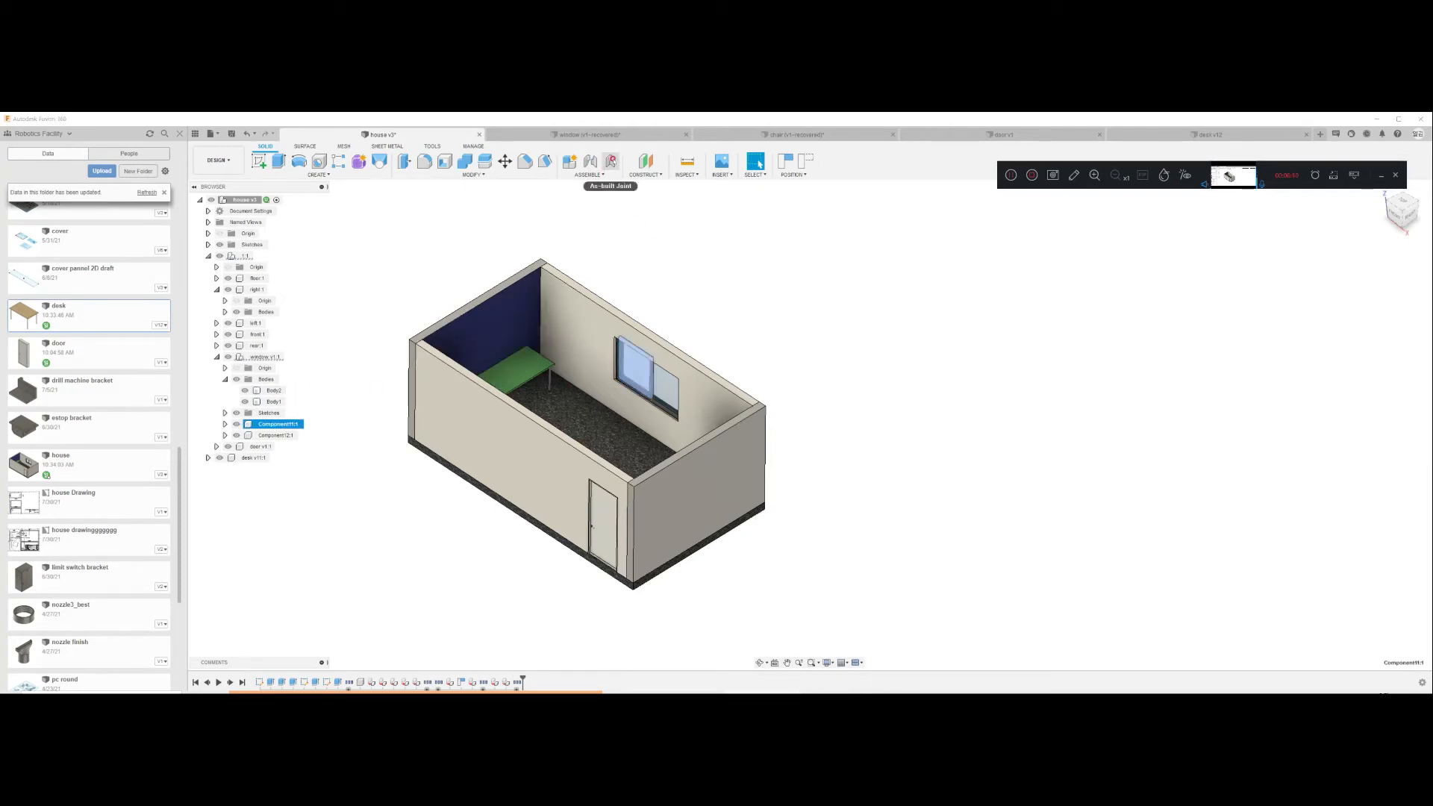
{"action": "left_click", "coordinate": [610, 161]}
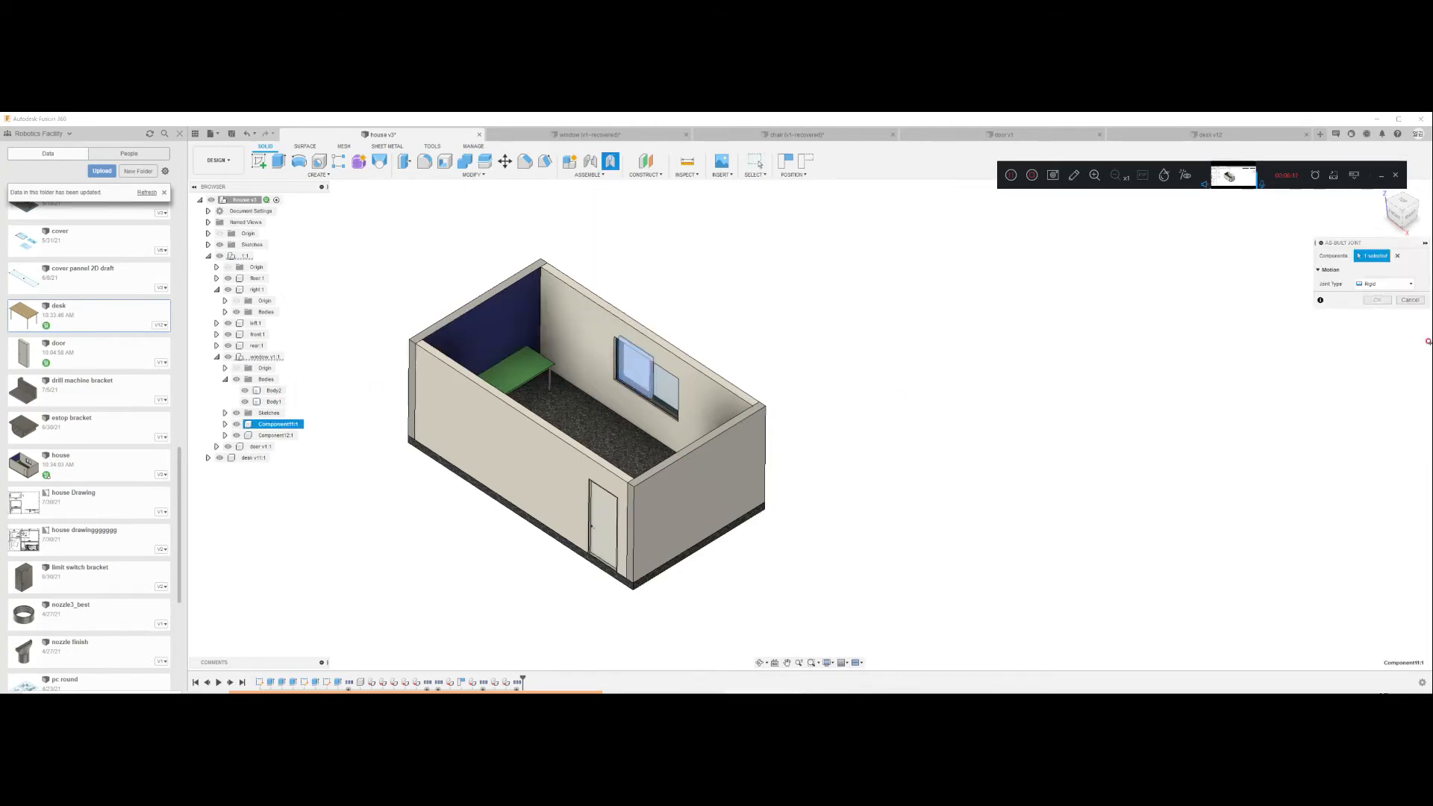
{"action": "left_click", "coordinate": [1382, 284]}
{"action": "left_click", "coordinate": [1371, 317]}
{"action": "middle_click_drag", "start_coordinate": [719, 366], "coordinate": [741, 400], "text": "shift"}
{"action": "scroll", "coordinate": [619, 348], "scroll_direction": "up", "scroll_amount": 5}
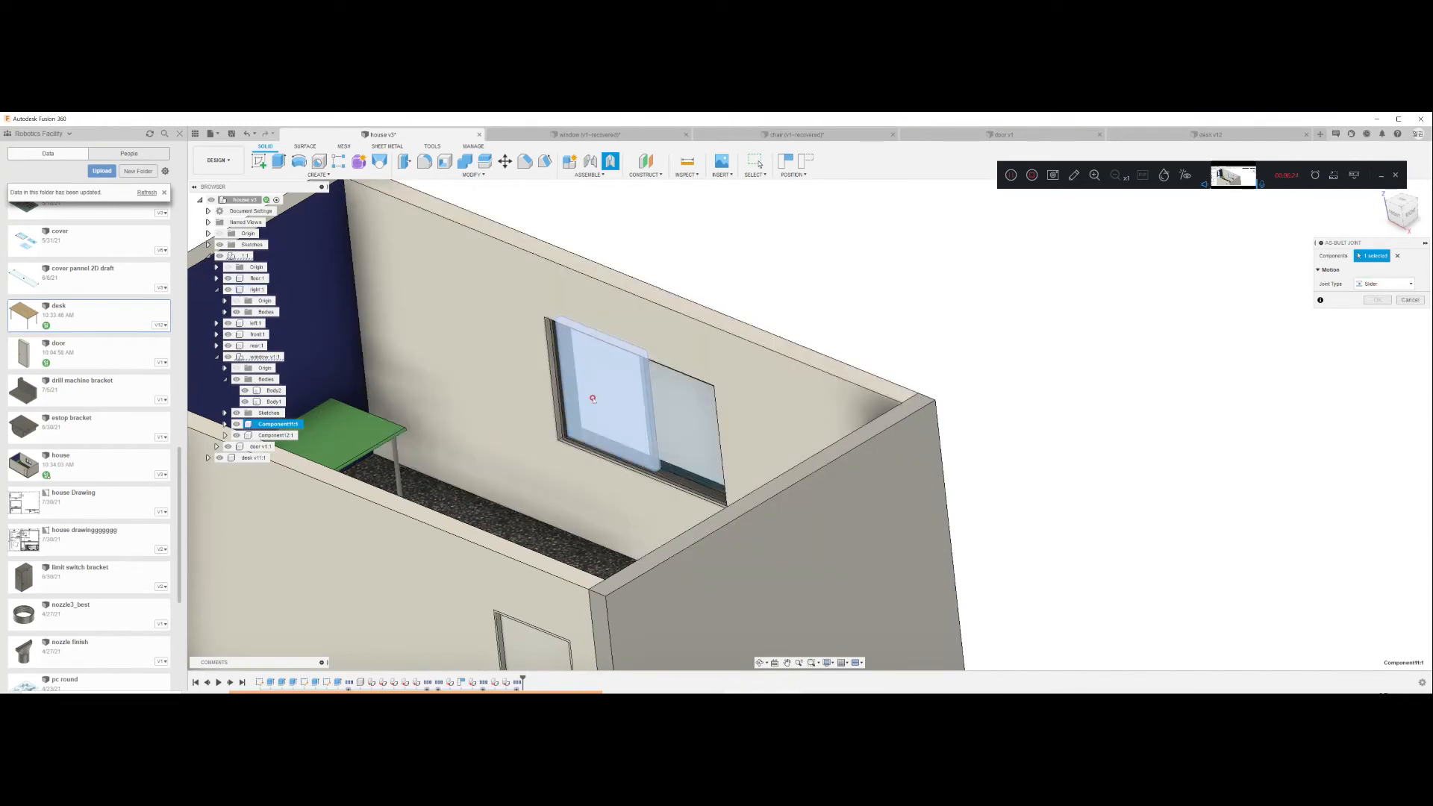
{"action": "left_click", "coordinate": [638, 423]}
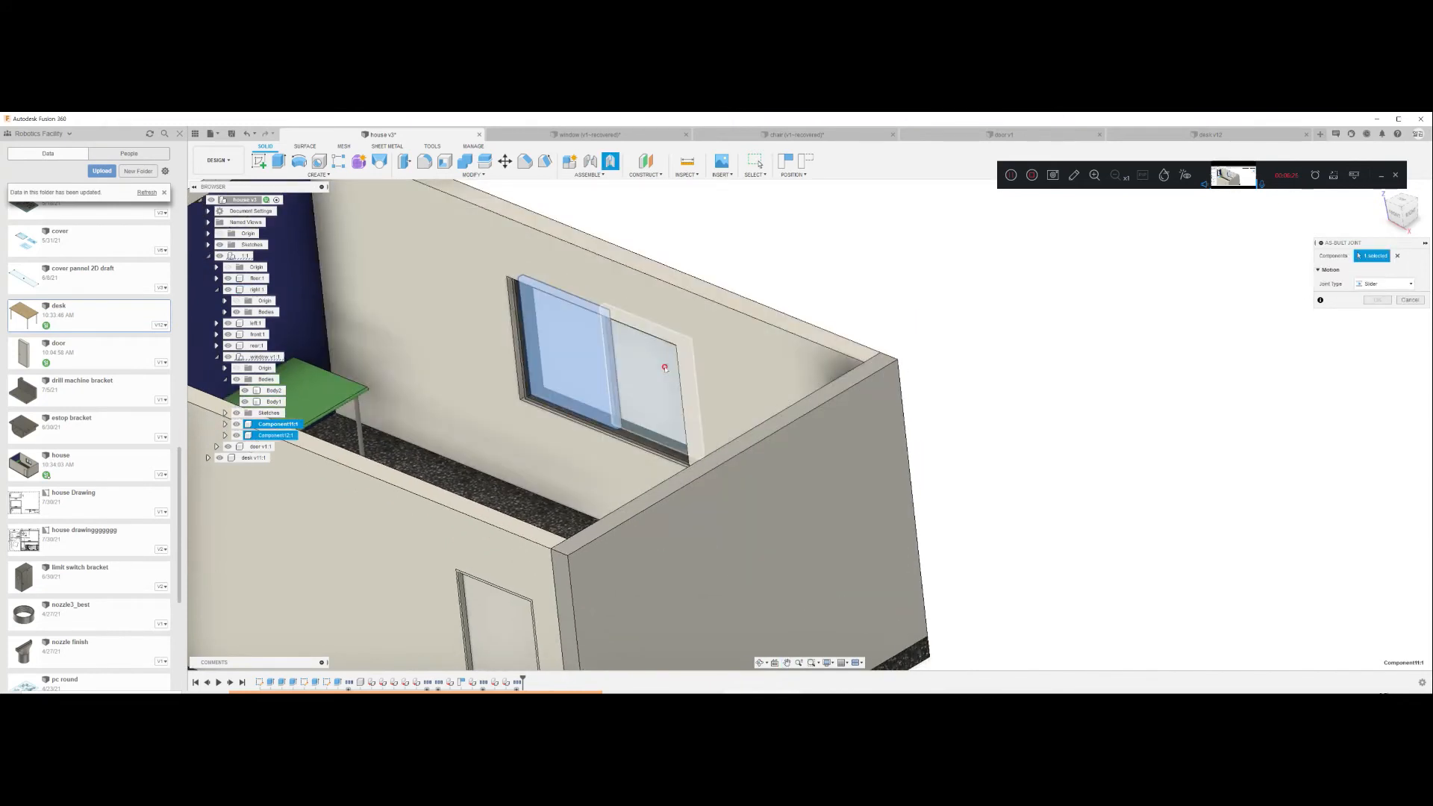
{"action": "left_click", "coordinate": [649, 384]}
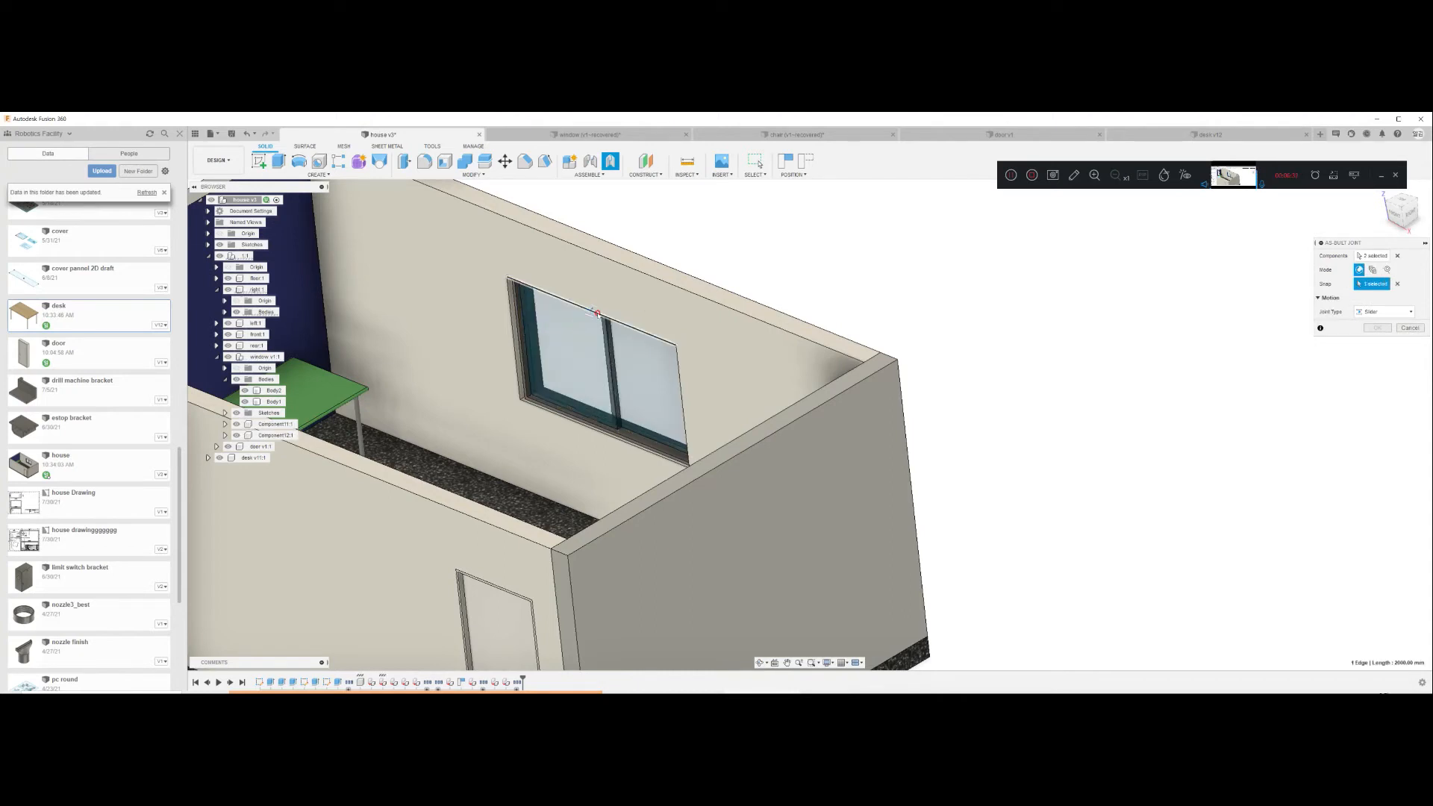
{"action": "left_click", "coordinate": [597, 314]}
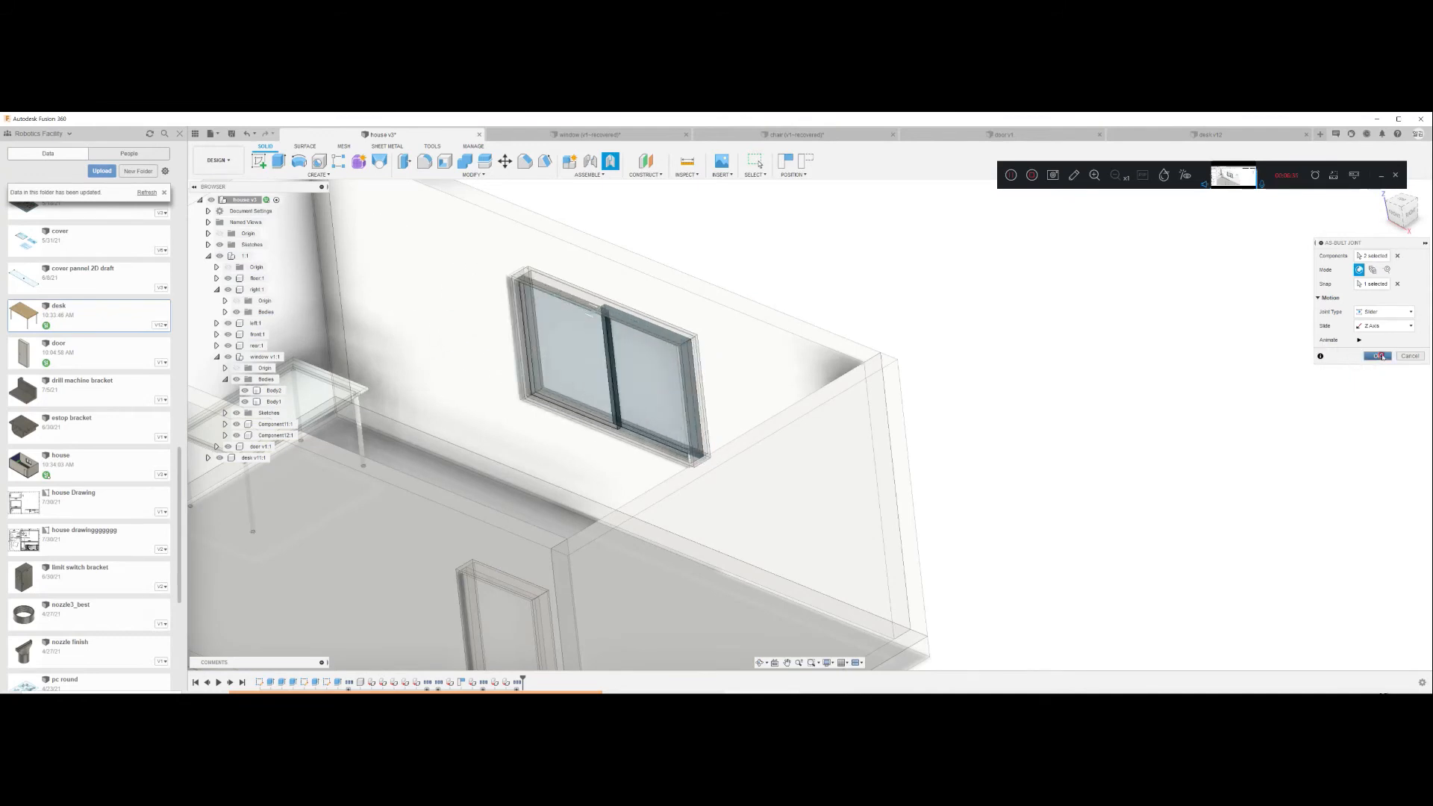
{"action": "left_click", "coordinate": [1378, 356]}
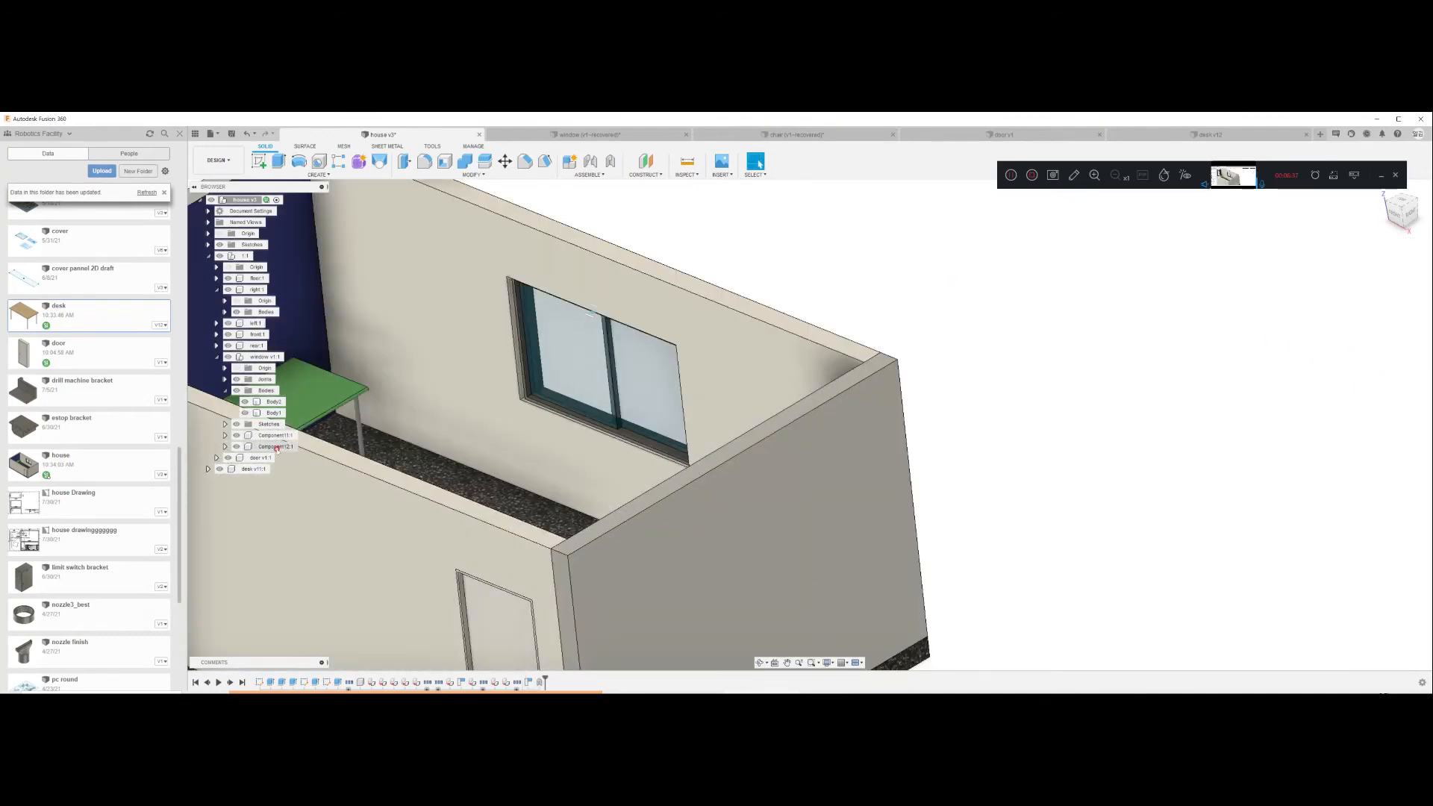
{"action": "left_click", "coordinate": [276, 447]}
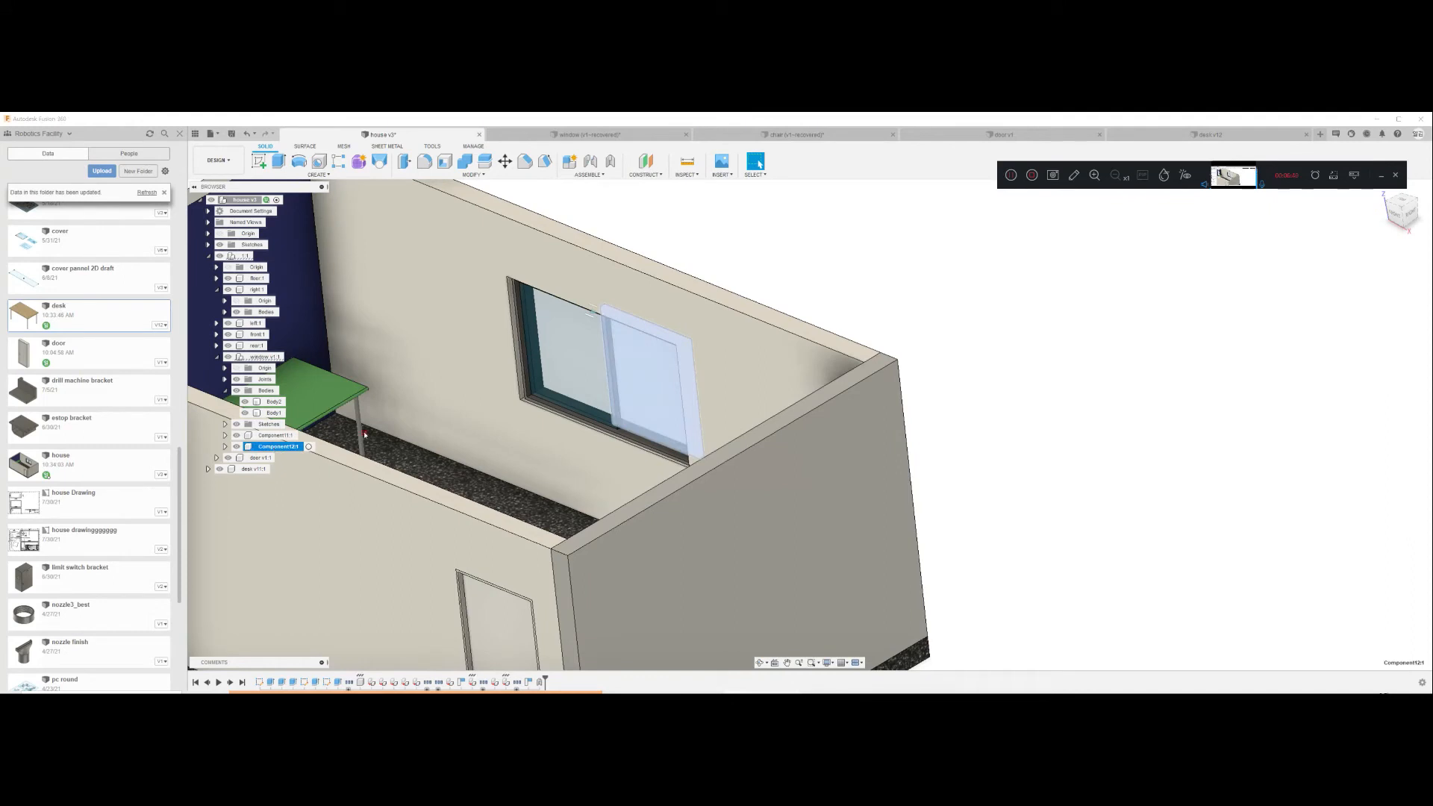
{"action": "left_click", "coordinate": [611, 161]}
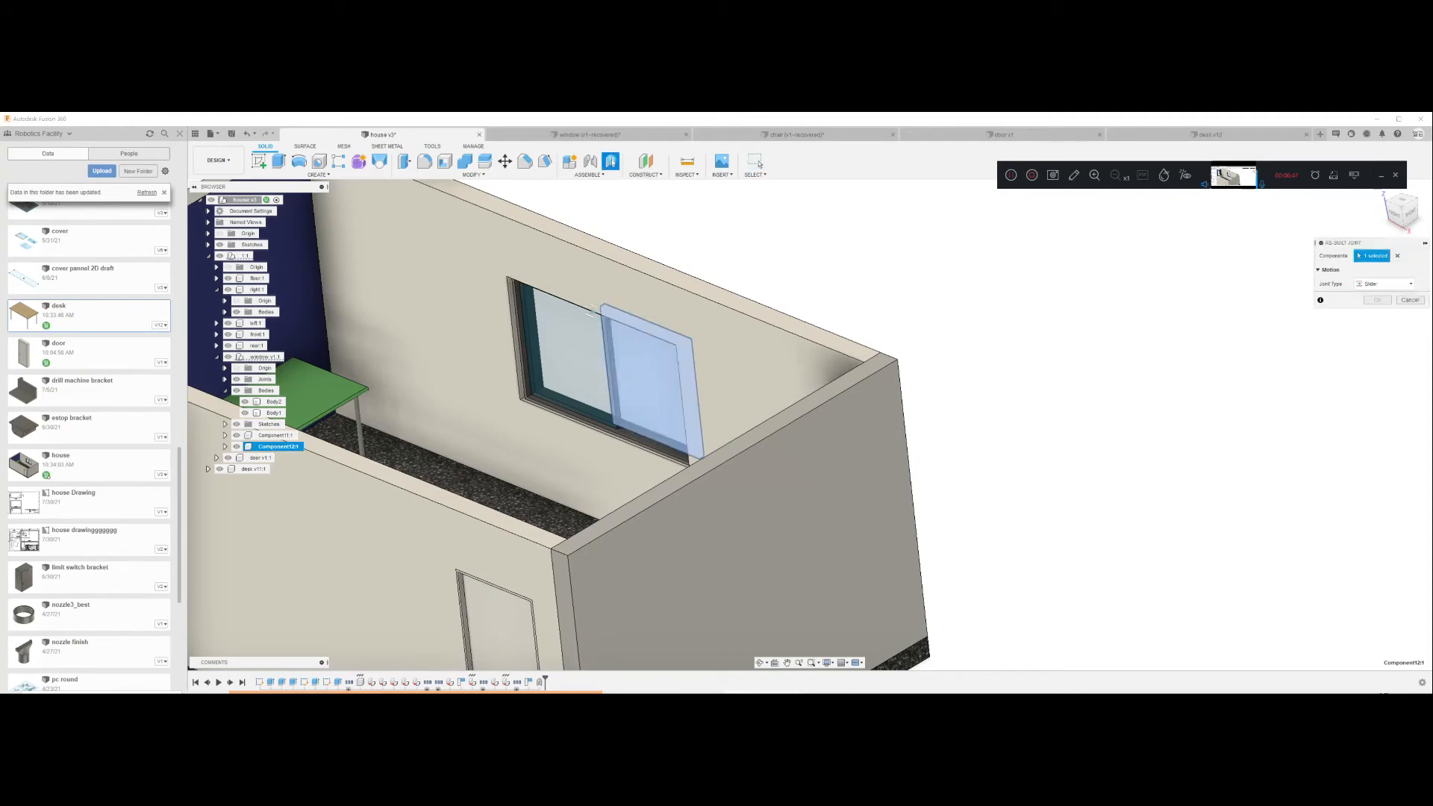
{"action": "left_click", "coordinate": [575, 335]}
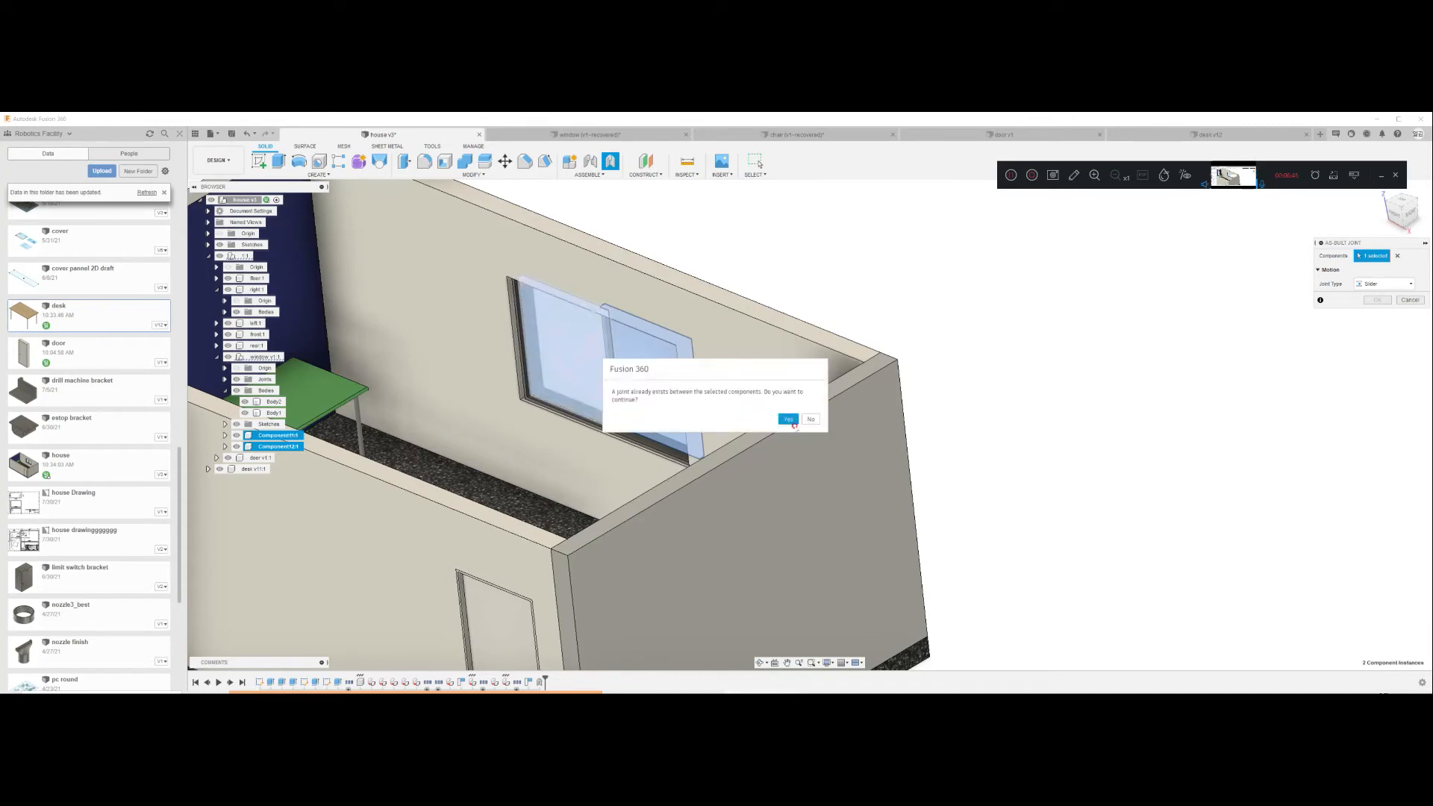
{"action": "left_click", "coordinate": [799, 421]}
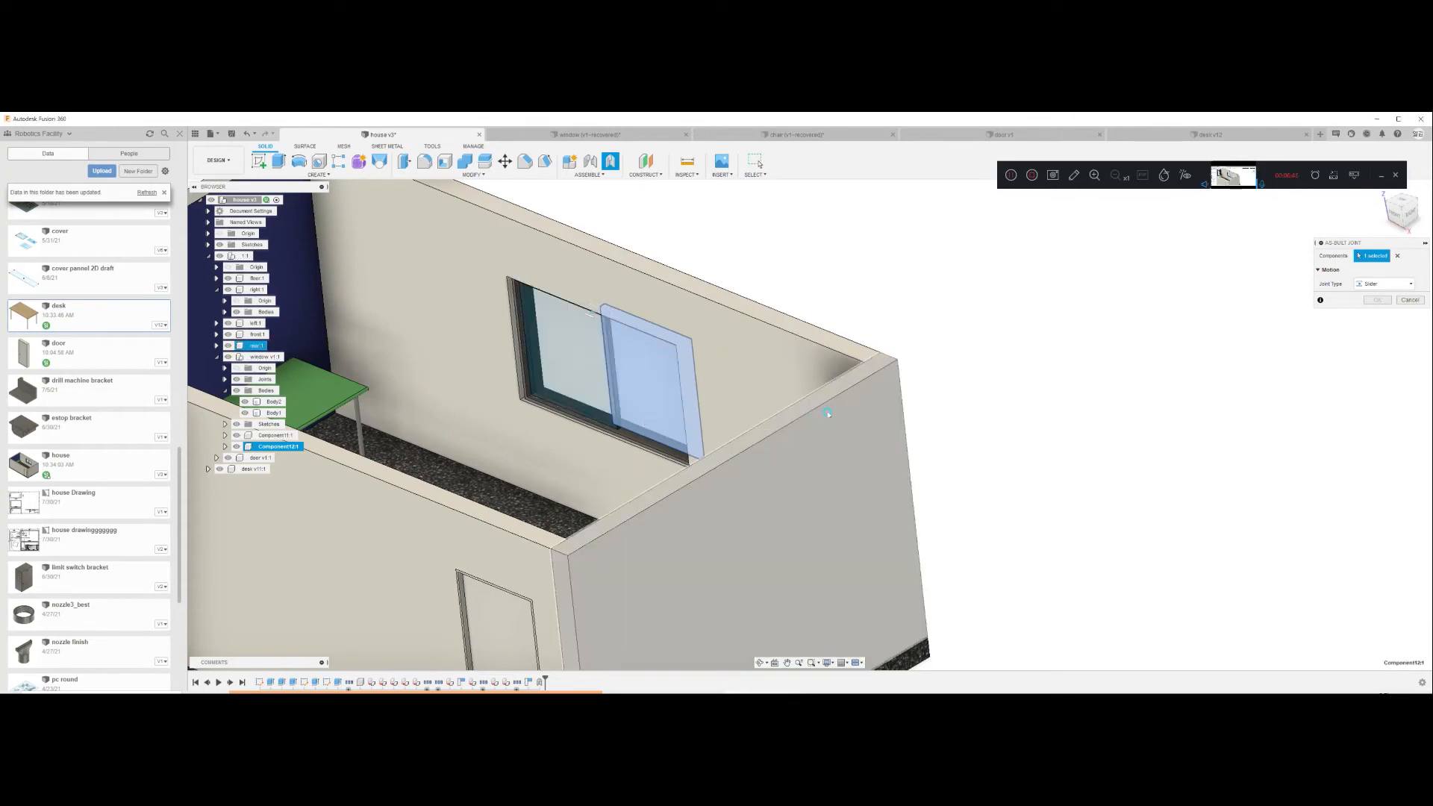
{"action": "left_click", "coordinate": [1409, 300]}
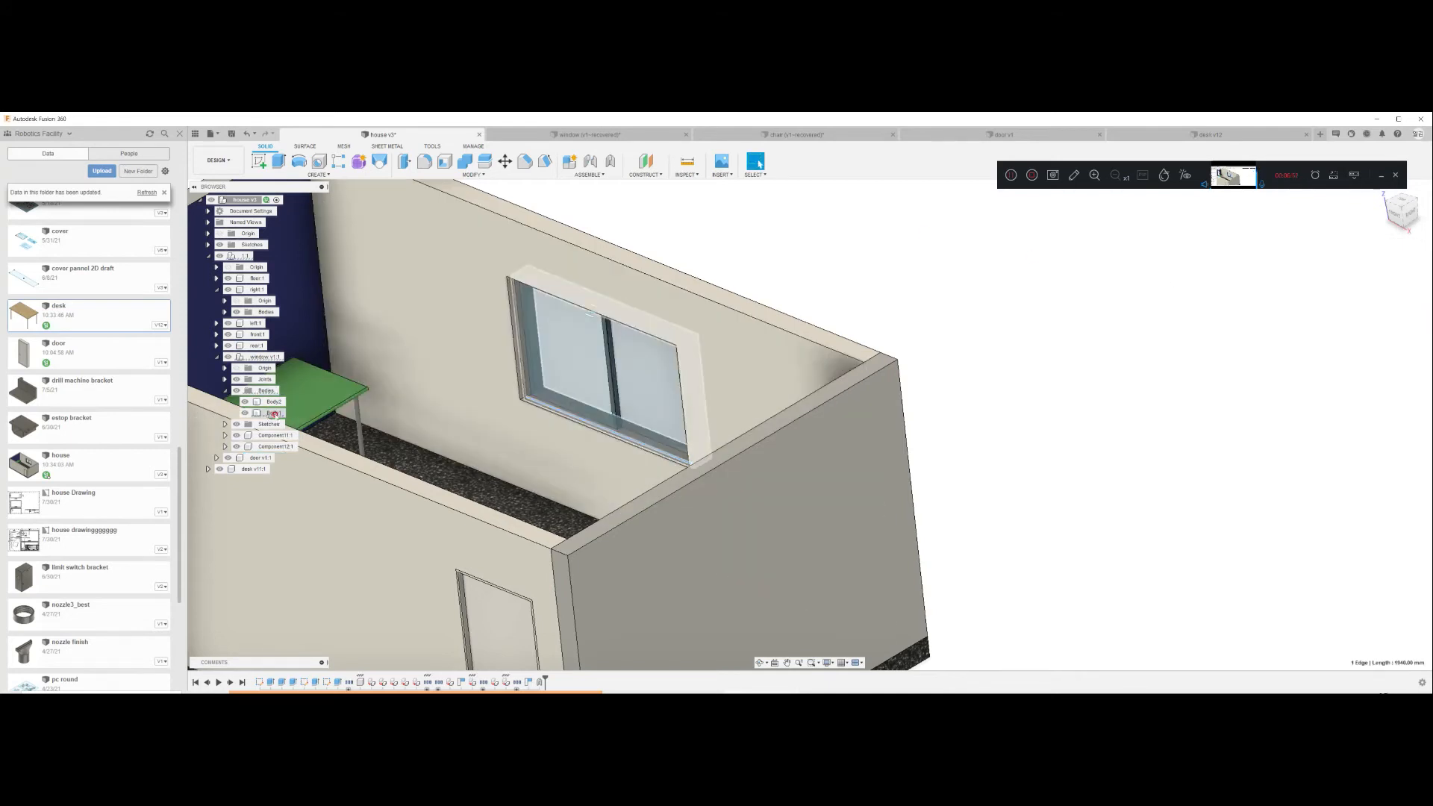
Step: Create a separate component from the window's frame body
{"action": "right_click", "coordinate": [273, 413]}
{"action": "left_click", "coordinate": [343, 444]}
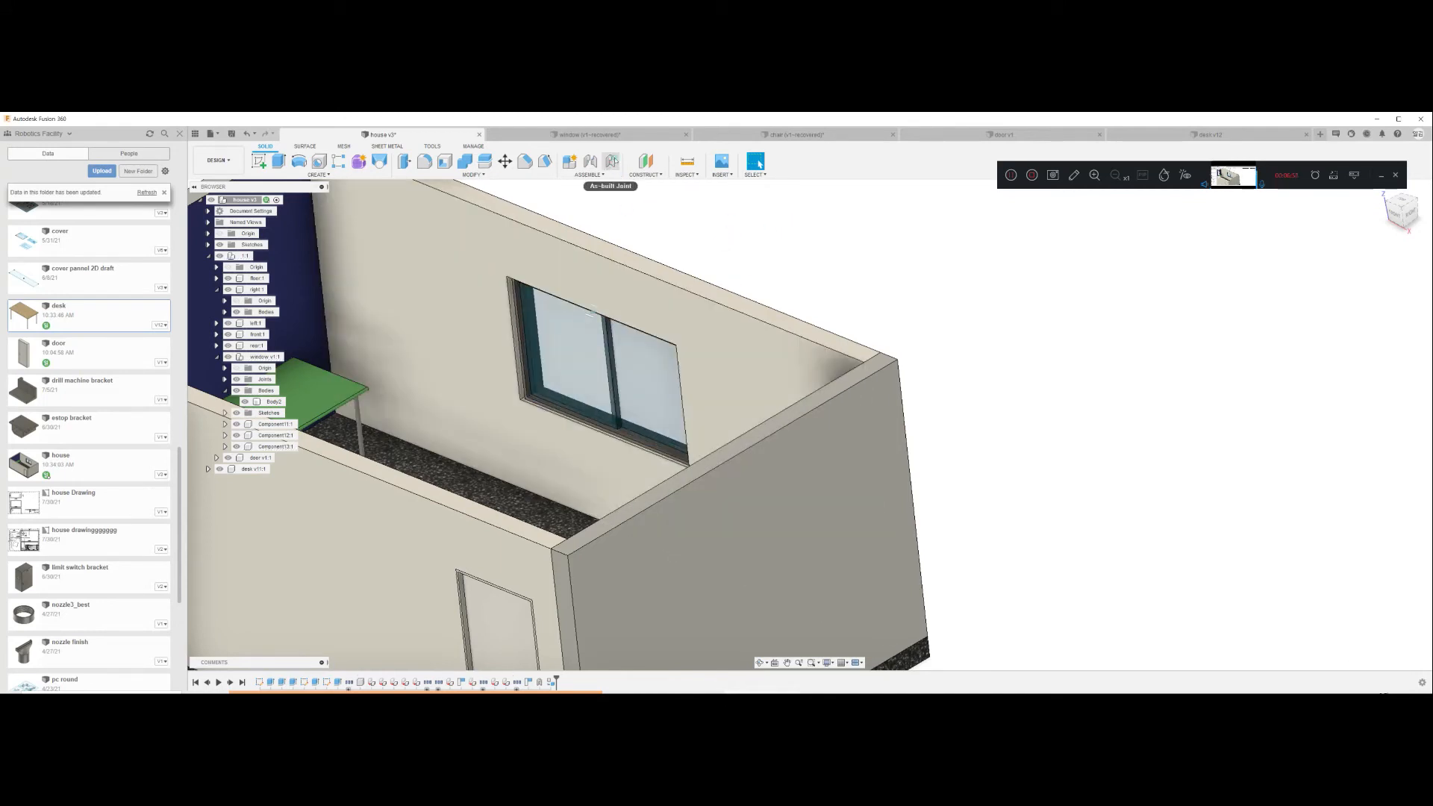
Step: Create an as-built Slider joint between the right window pane and the frame component, with its origin at the window's lower edge
{"action": "left_click", "coordinate": [611, 161]}
{"action": "left_click", "coordinate": [1388, 286]}
{"action": "left_click", "coordinate": [1369, 256]}
{"action": "left_click", "coordinate": [656, 379]}
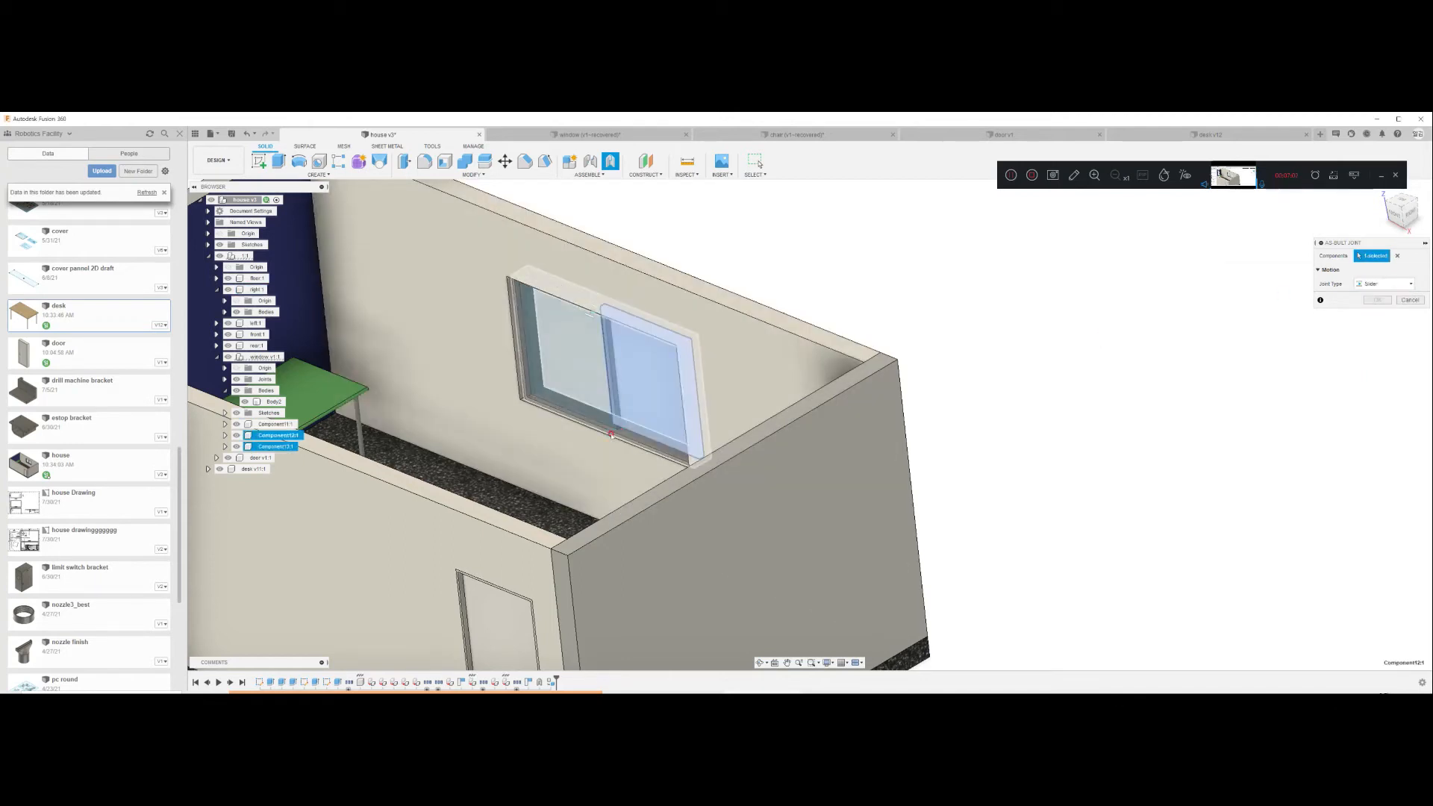
{"action": "left_click", "coordinate": [629, 441]}
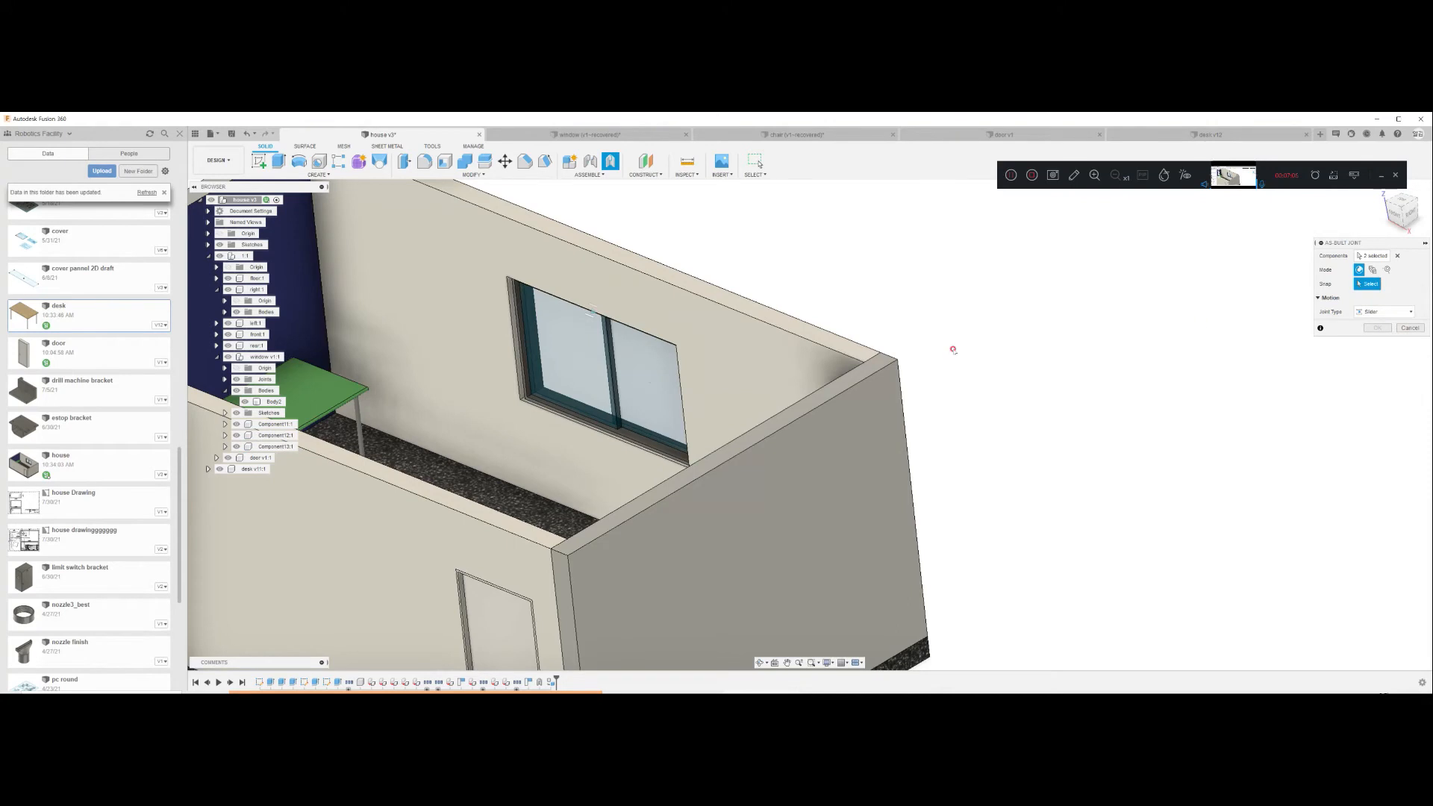
{"action": "left_click", "coordinate": [612, 433]}
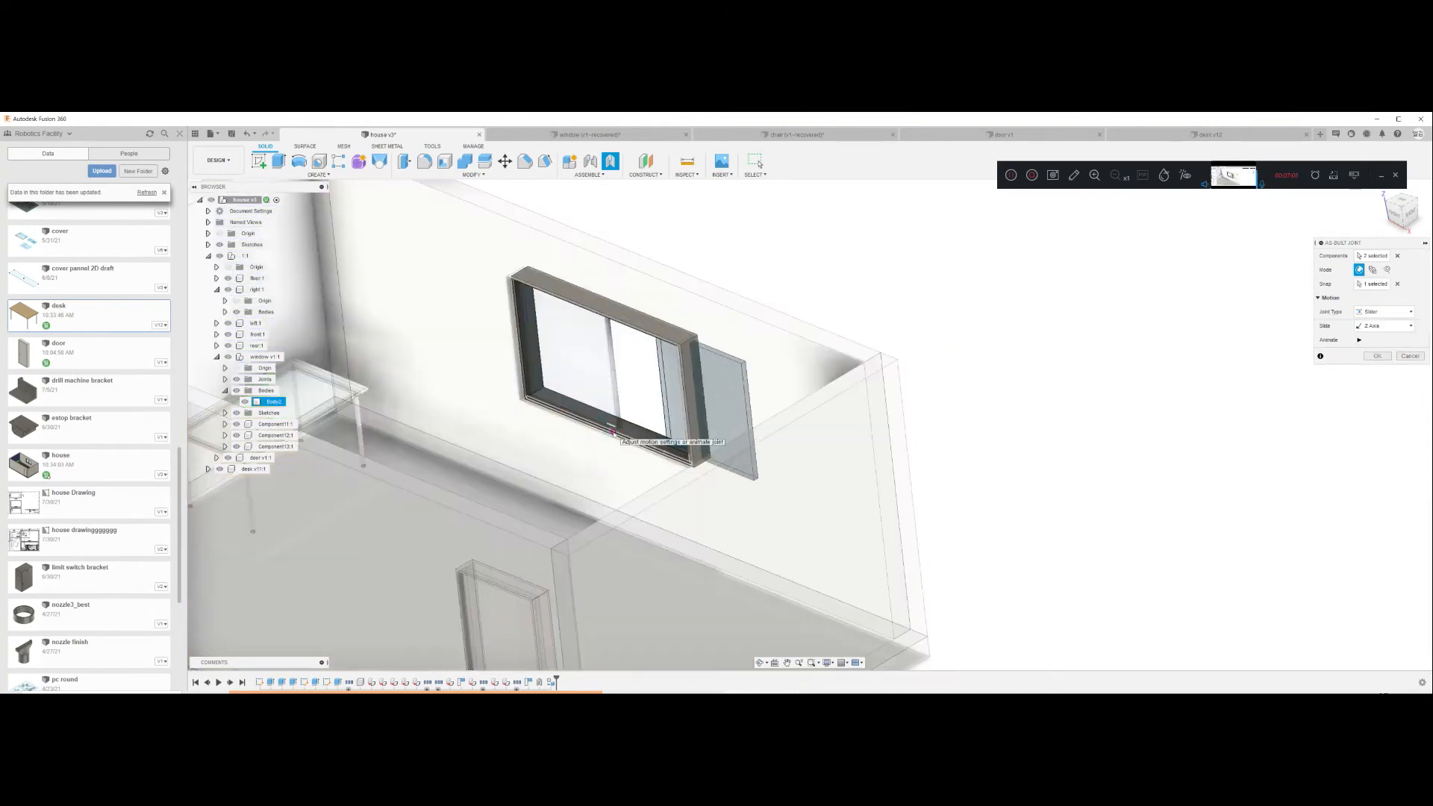
{"action": "key", "text": "Return"}
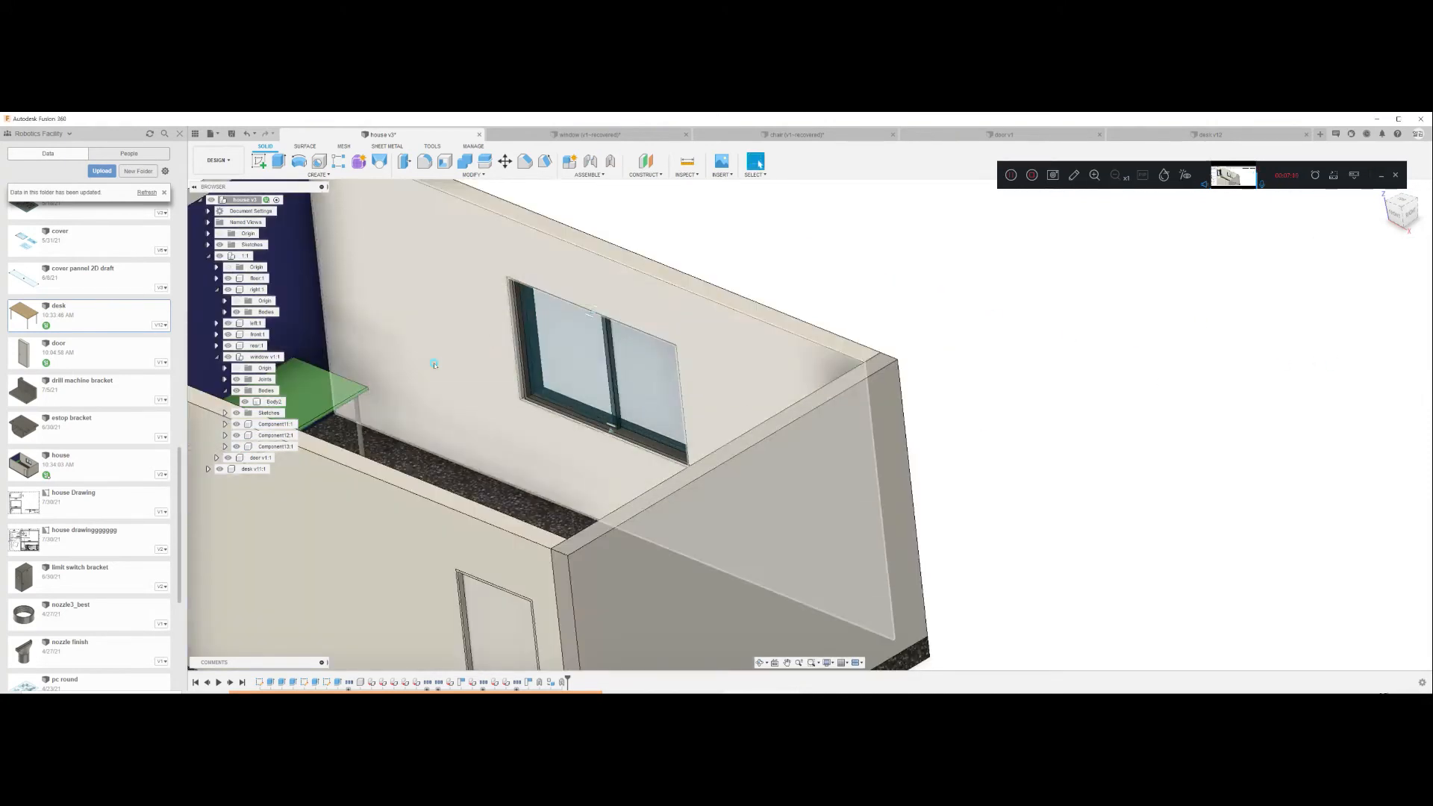
Step: Test the sliding motion of the upper and lower joints on the window
{"action": "double_click", "coordinate": [594, 310]}
{"action": "left_click_drag", "start_coordinate": [597, 313], "coordinate": [612, 422]}
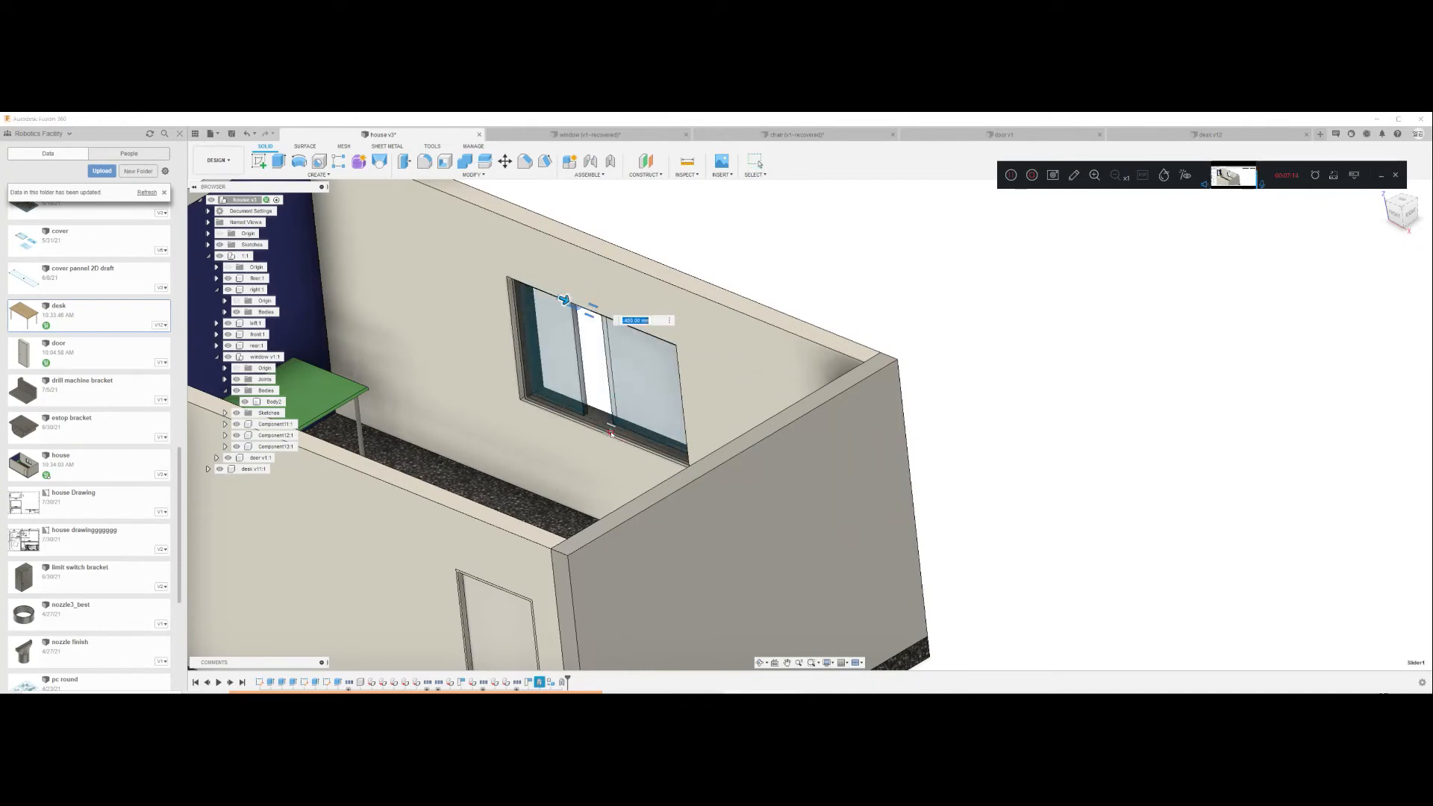
{"action": "left_click", "coordinate": [610, 433]}
{"action": "left_click_drag", "start_coordinate": [610, 440], "coordinate": [612, 445]}
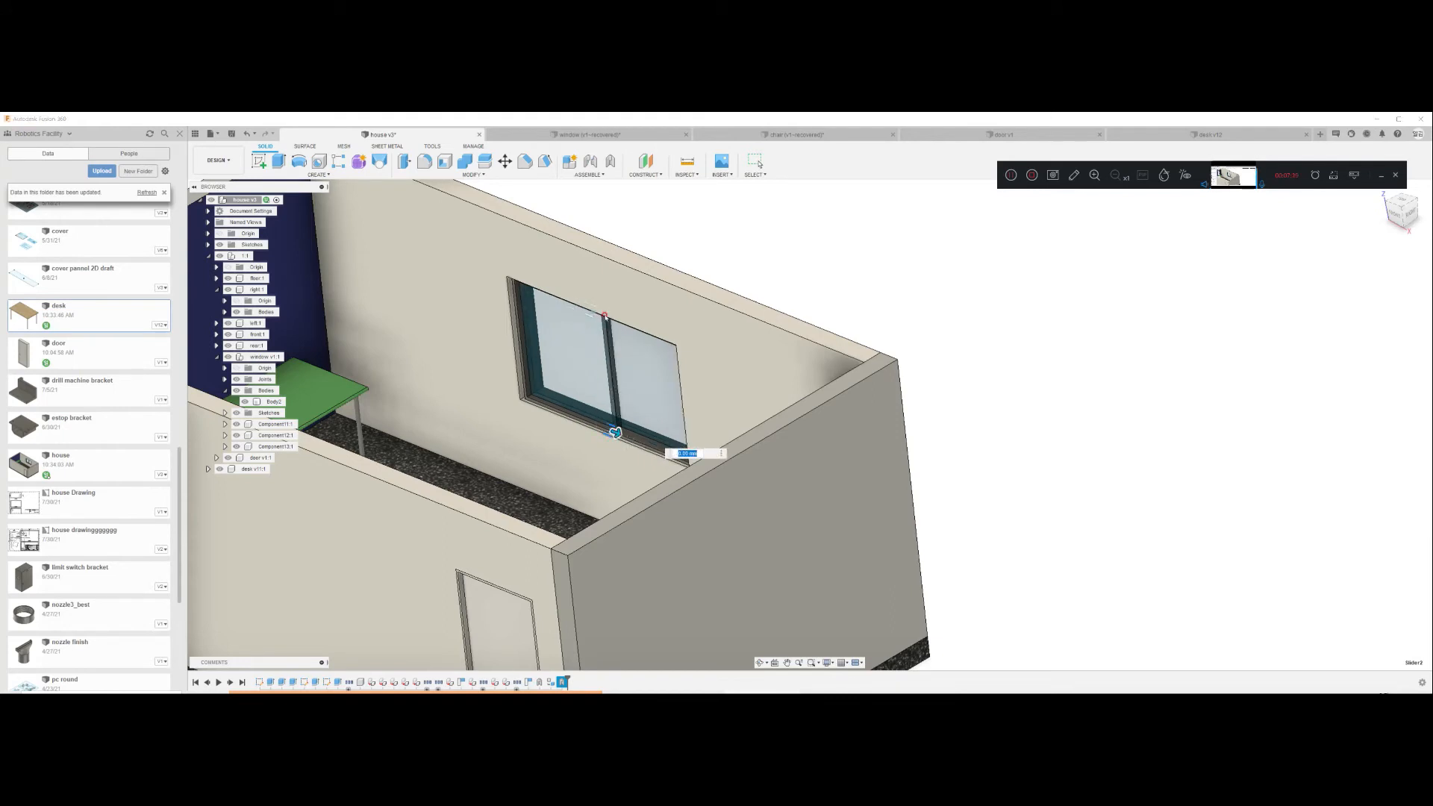
{"action": "left_click", "coordinate": [593, 313]}
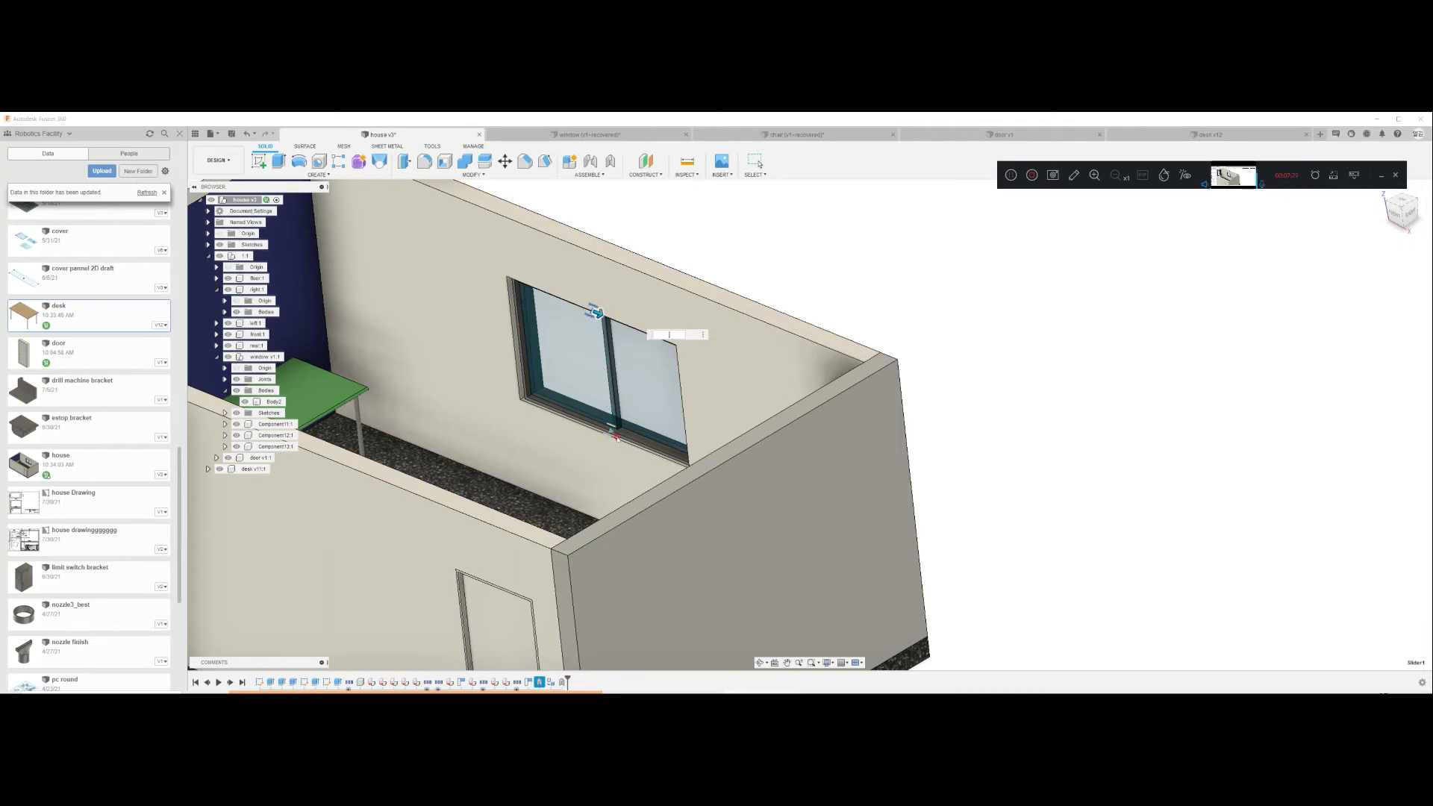
{"action": "key", "text": "Escape"}
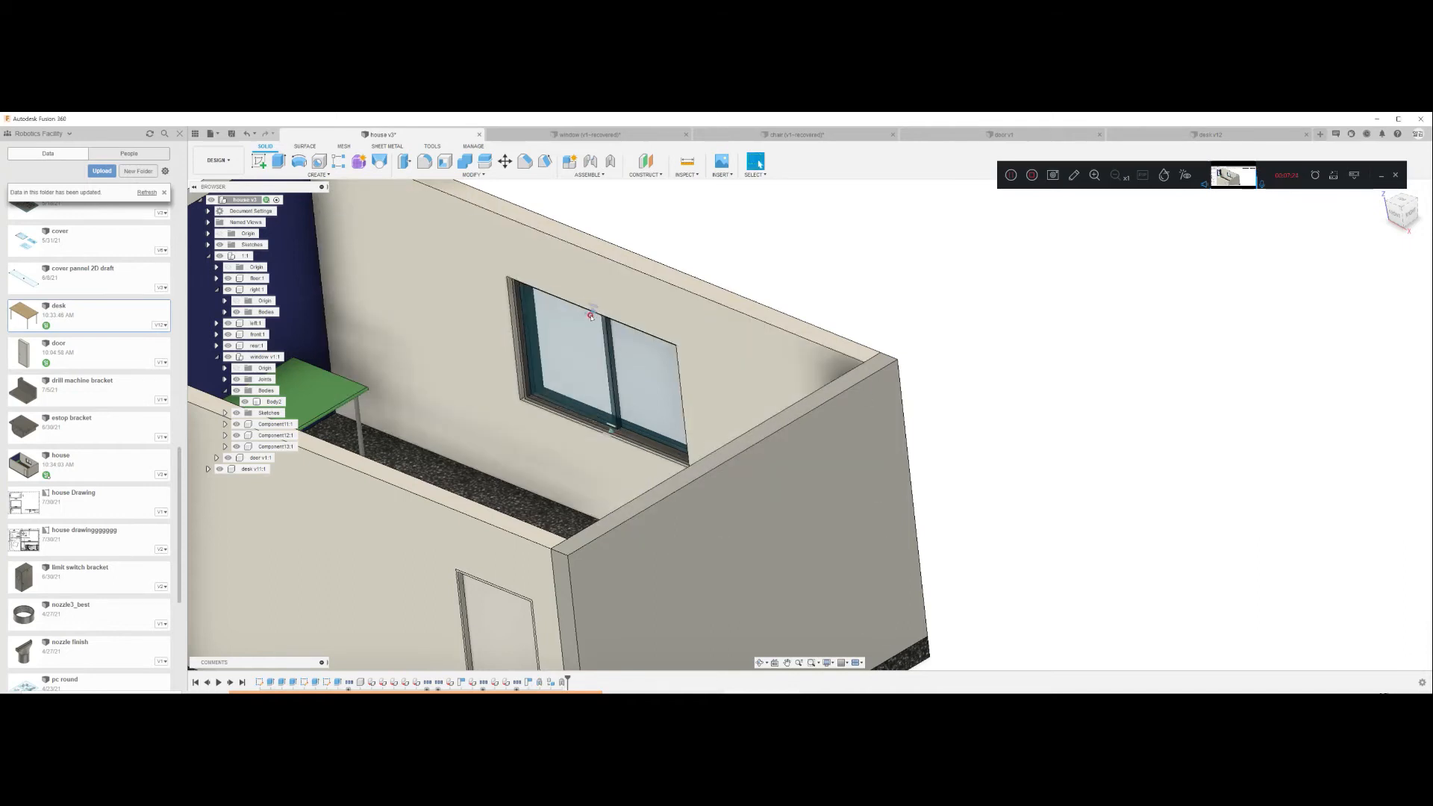
Step: Delete both slider joints from the window
{"action": "left_click", "coordinate": [591, 317]}
{"action": "key", "text": "Delete"}
{"action": "left_click", "coordinate": [609, 433]}
{"action": "key", "text": "Delete"}
{"action": "left_click", "coordinate": [693, 225]}
Step: Create an as-built Slider joint between the left window pane and the window frame, with its origin on the pane's lower edge
{"action": "left_click", "coordinate": [610, 161]}
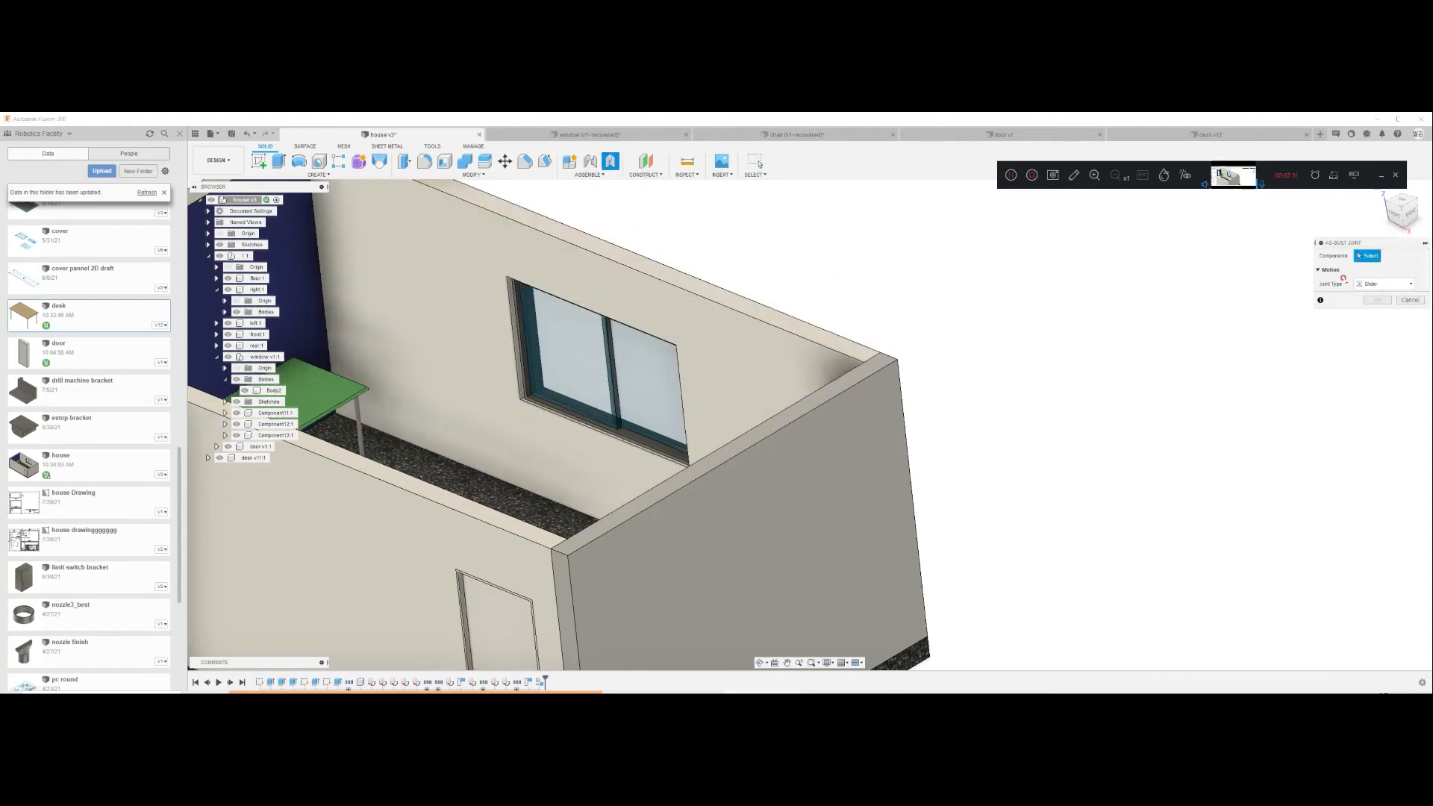
{"action": "left_click", "coordinate": [606, 371]}
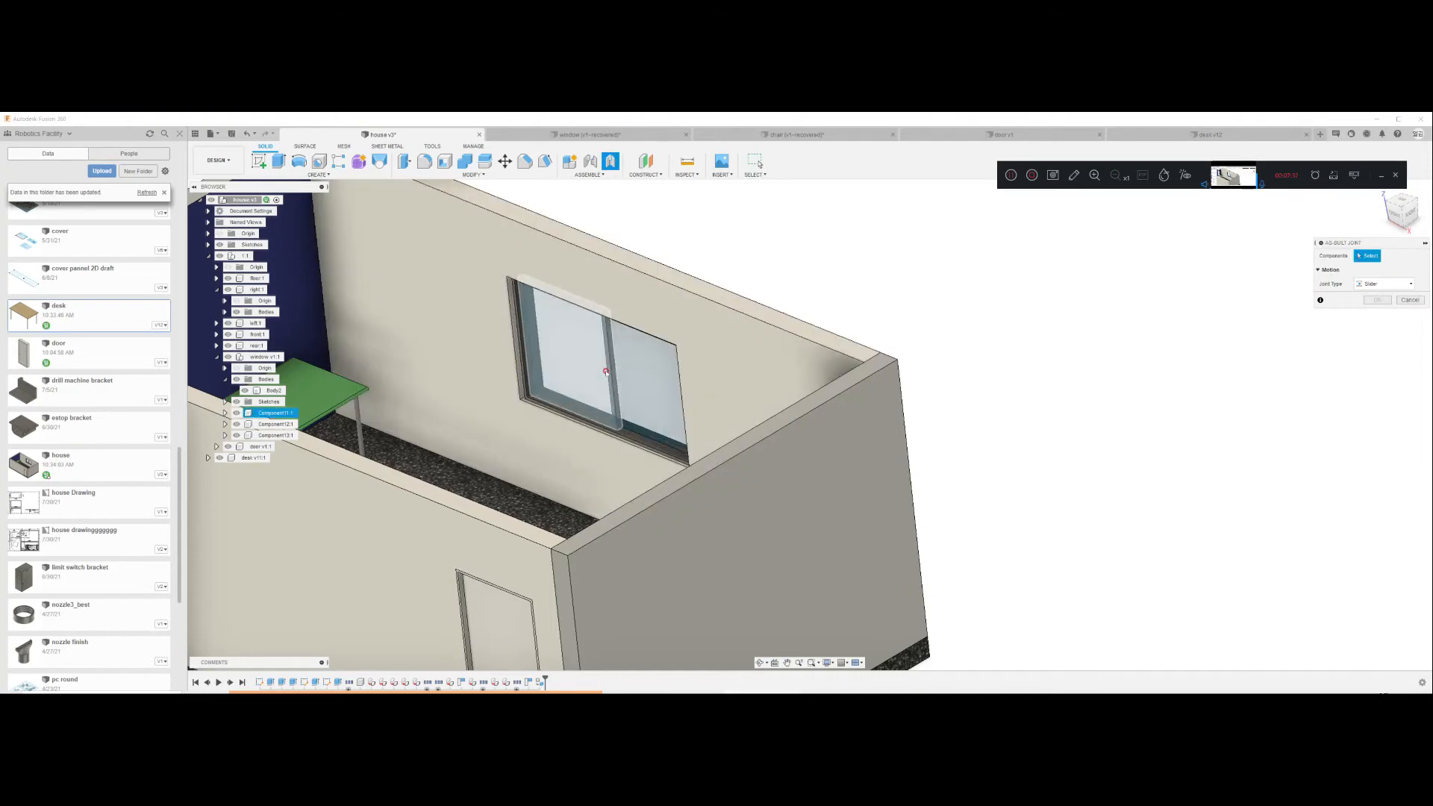
{"action": "left_click", "coordinate": [570, 340]}
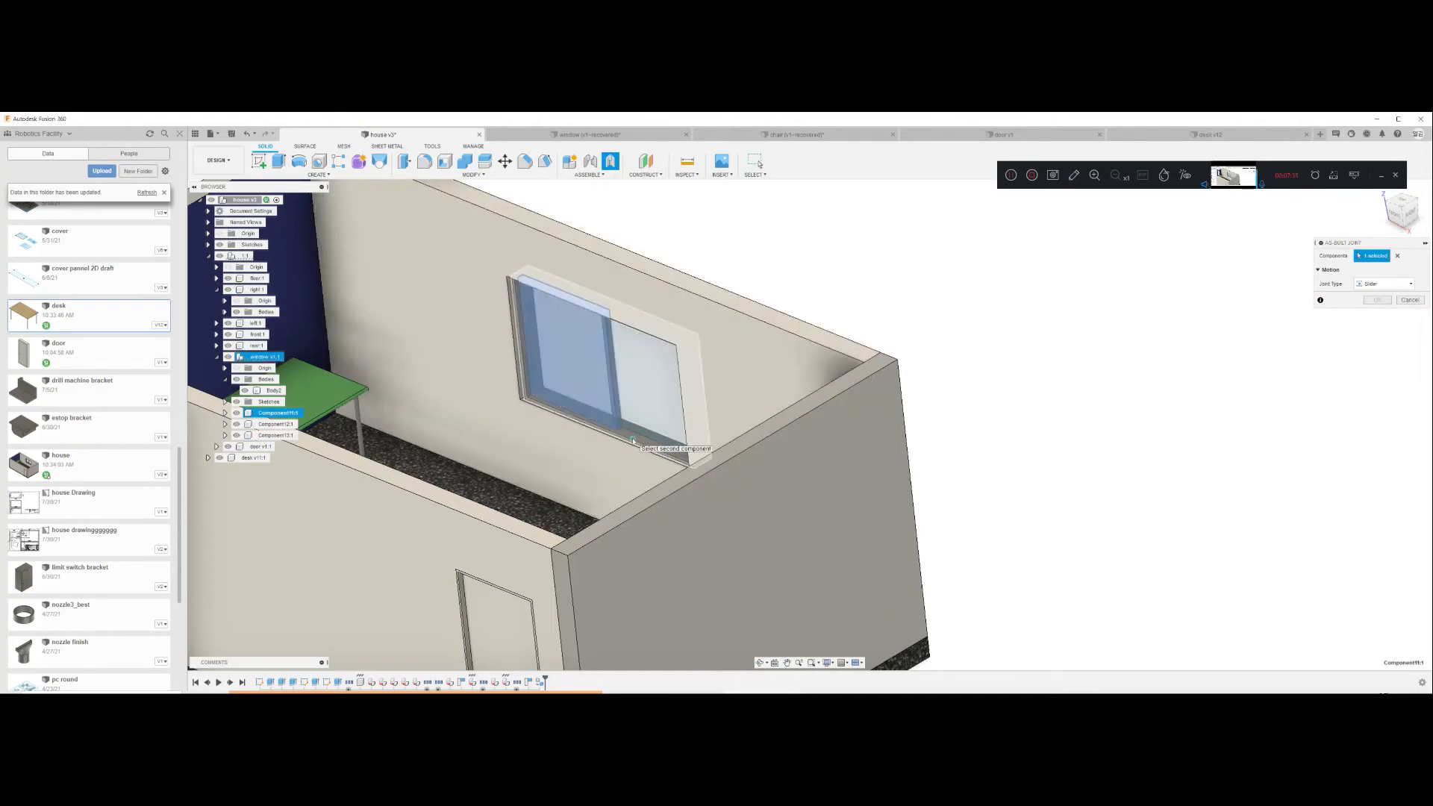
{"action": "left_click", "coordinate": [633, 441]}
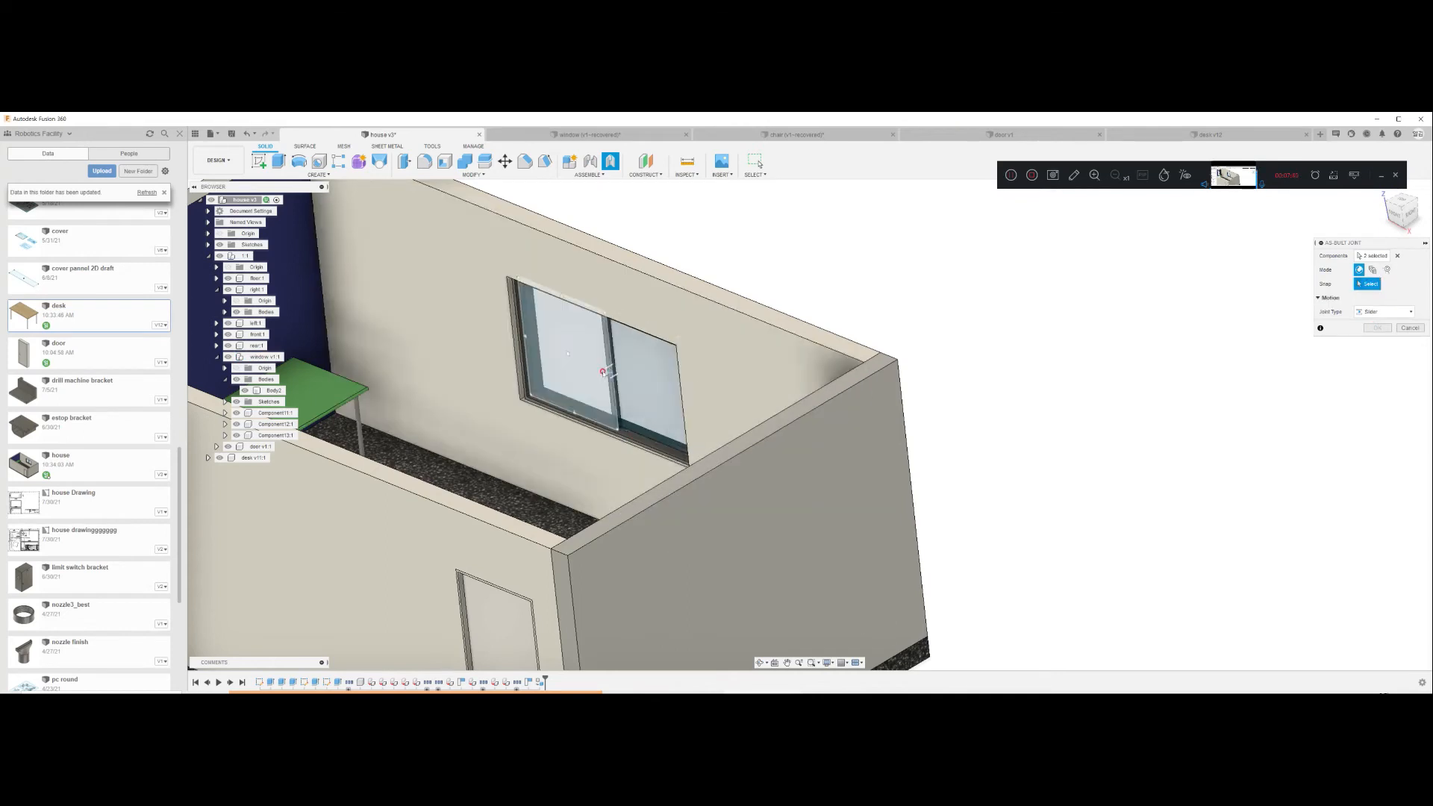
{"action": "left_click", "coordinate": [578, 411]}
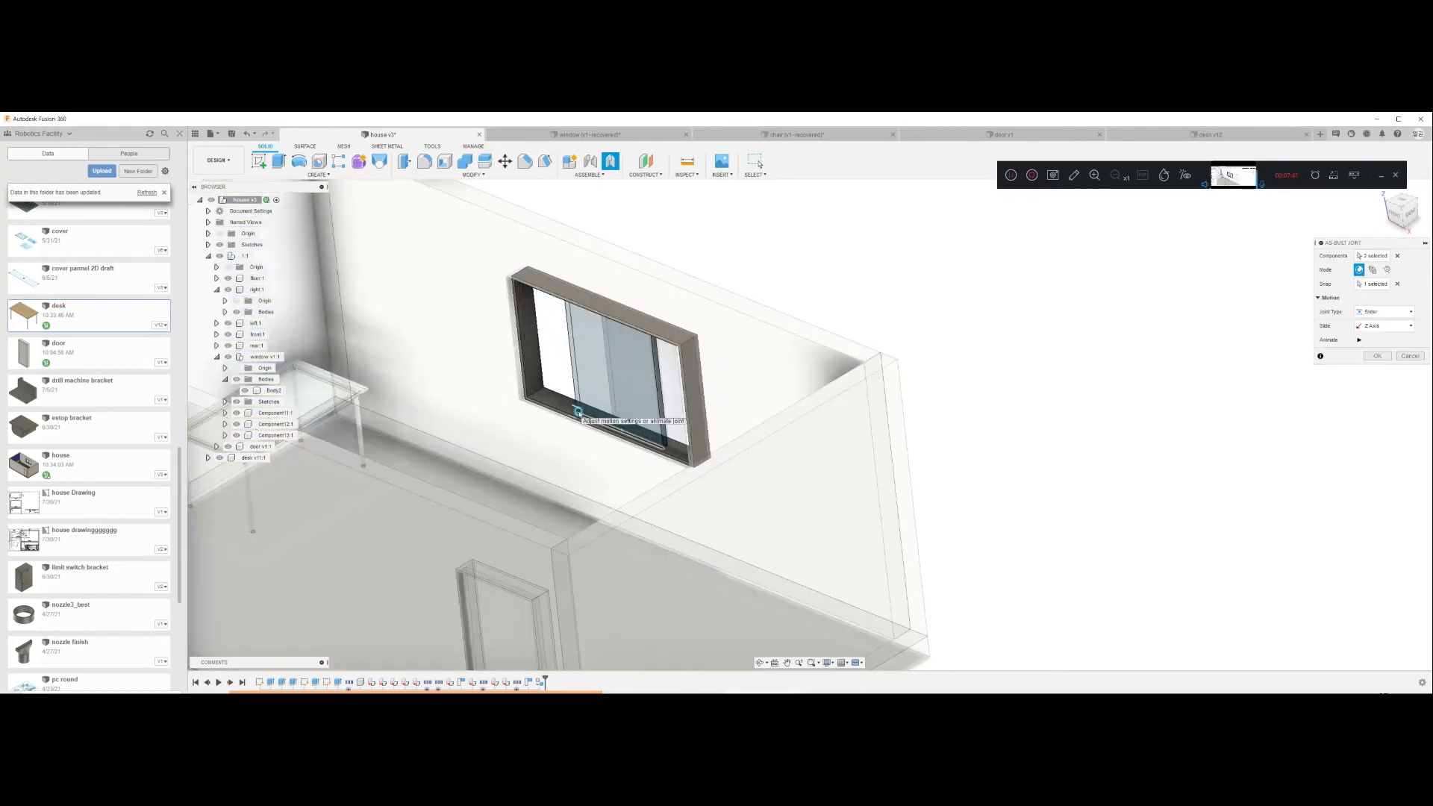
{"action": "left_click", "coordinate": [1377, 356]}
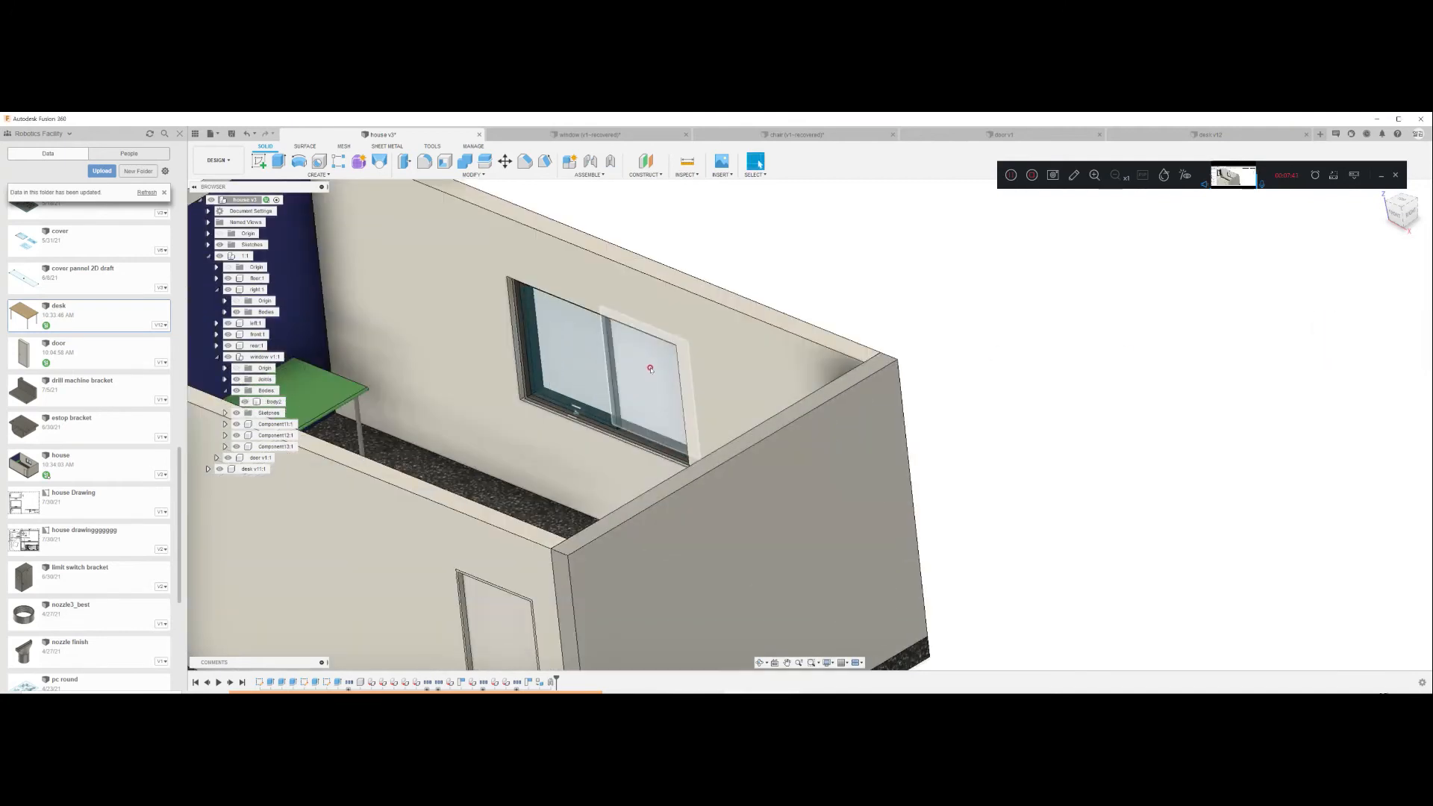
Step: Create an as-built Slider joint between the right window pane and the window frame, with its origin at the window's lower edge
{"action": "left_click", "coordinate": [611, 161]}
{"action": "left_click", "coordinate": [645, 387]}
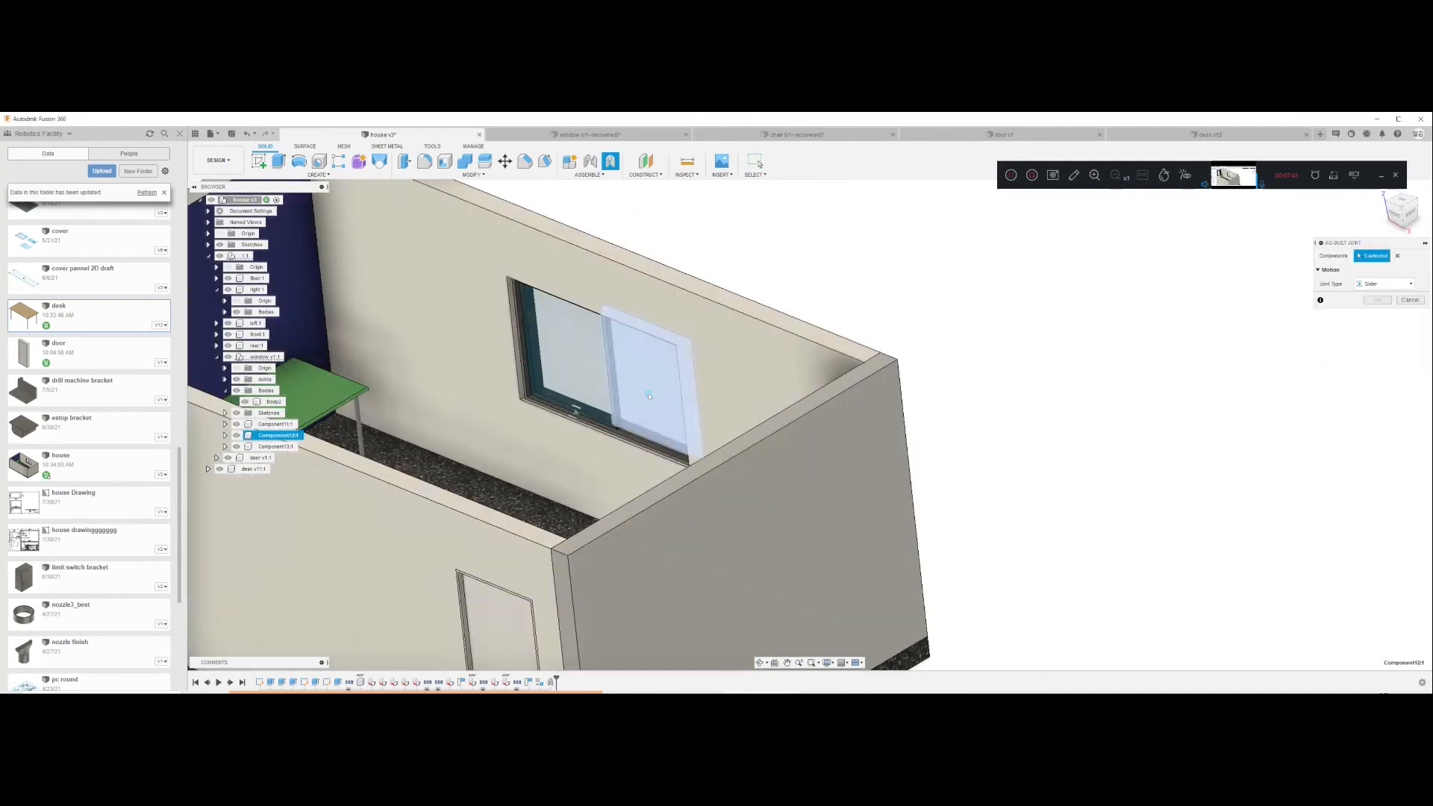
{"action": "left_click", "coordinate": [631, 441]}
{"action": "left_click", "coordinate": [631, 440]}
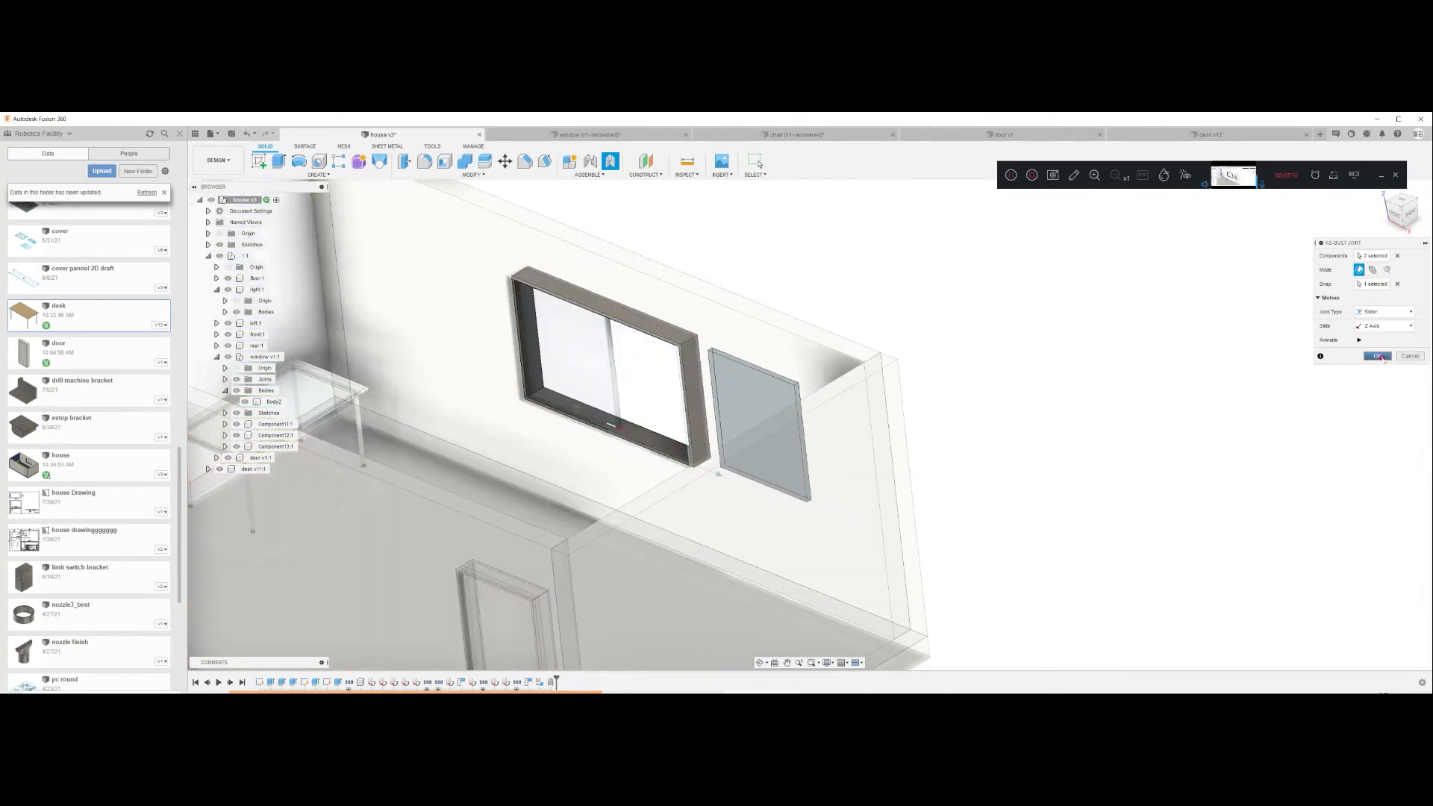
{"action": "key", "text": "Return"}
Step: Test the slider joints of the left and right panes by sliding each one within the window frame
{"action": "left_click_drag", "start_coordinate": [582, 415], "coordinate": [555, 404]}
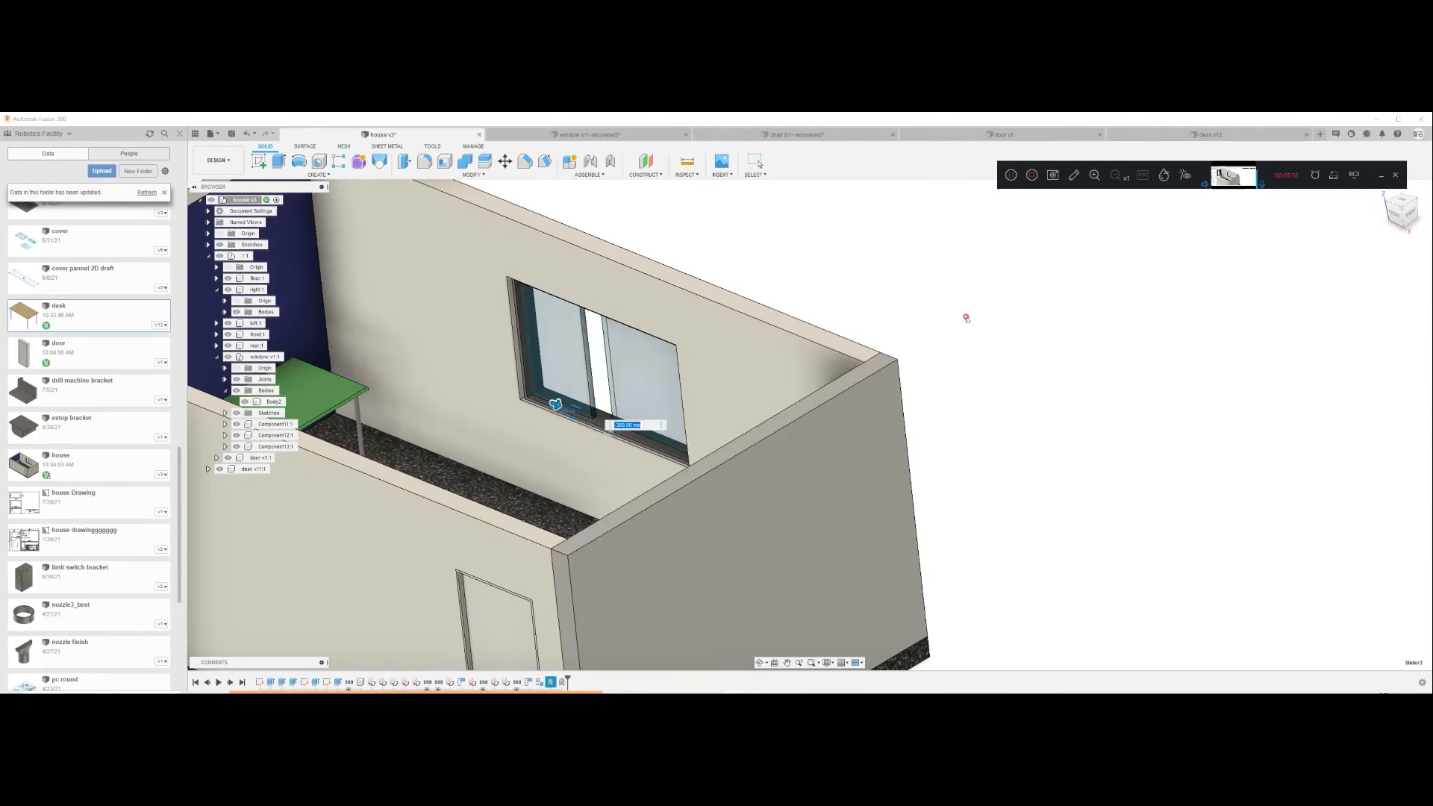
{"action": "left_click", "coordinate": [705, 385]}
{"action": "left_click", "coordinate": [616, 430]}
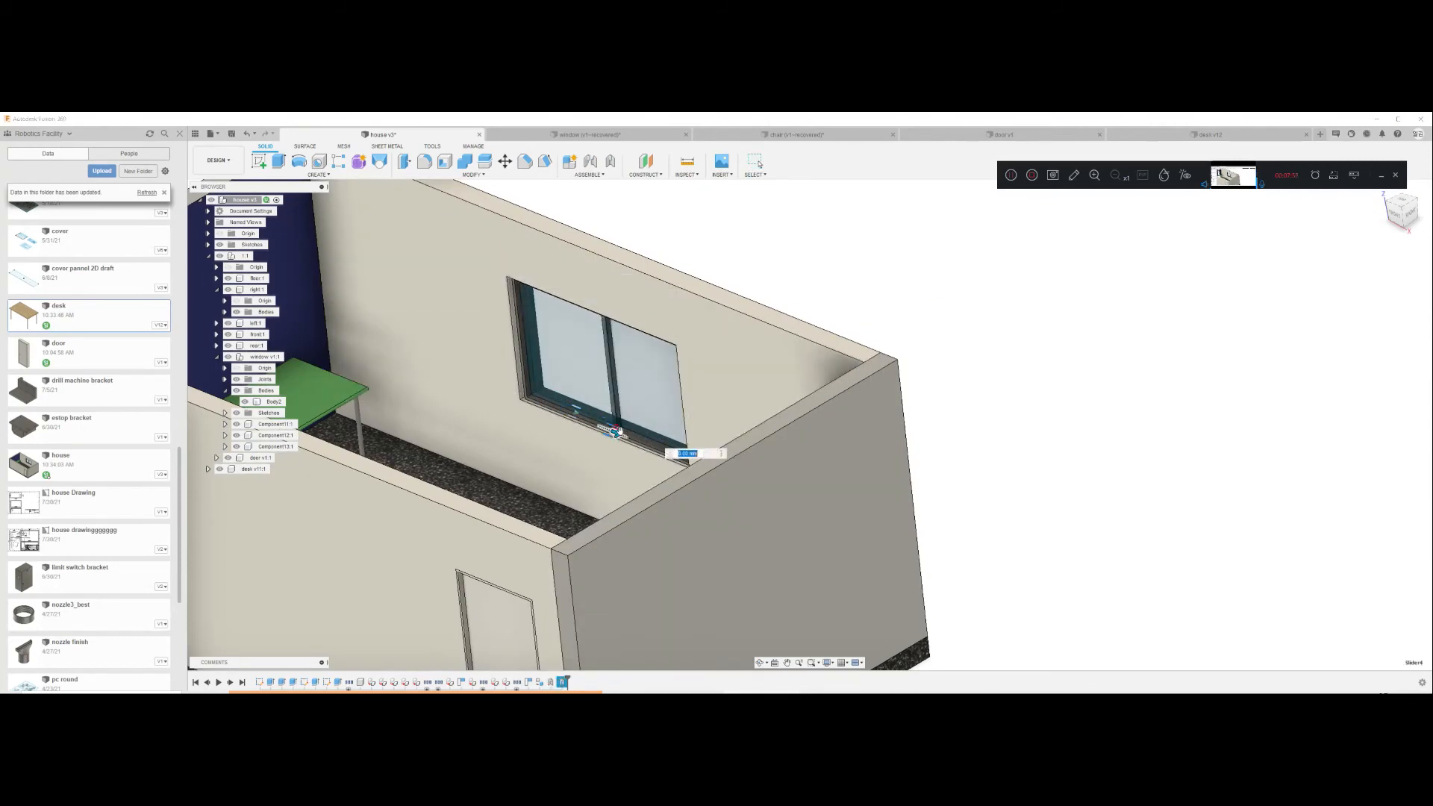
{"action": "left_click_drag", "start_coordinate": [616, 432], "coordinate": [569, 413]}
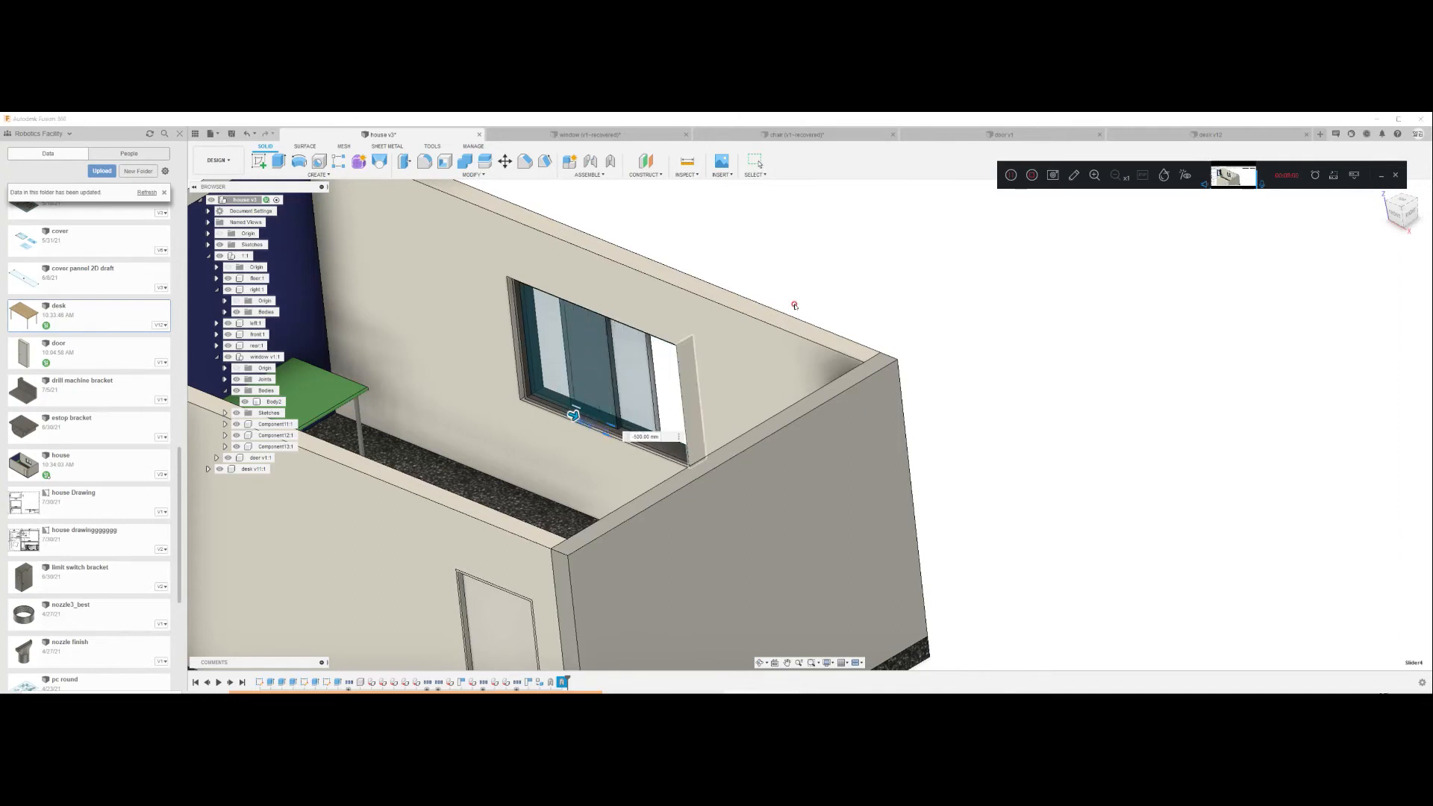
{"action": "left_click", "coordinate": [878, 243]}
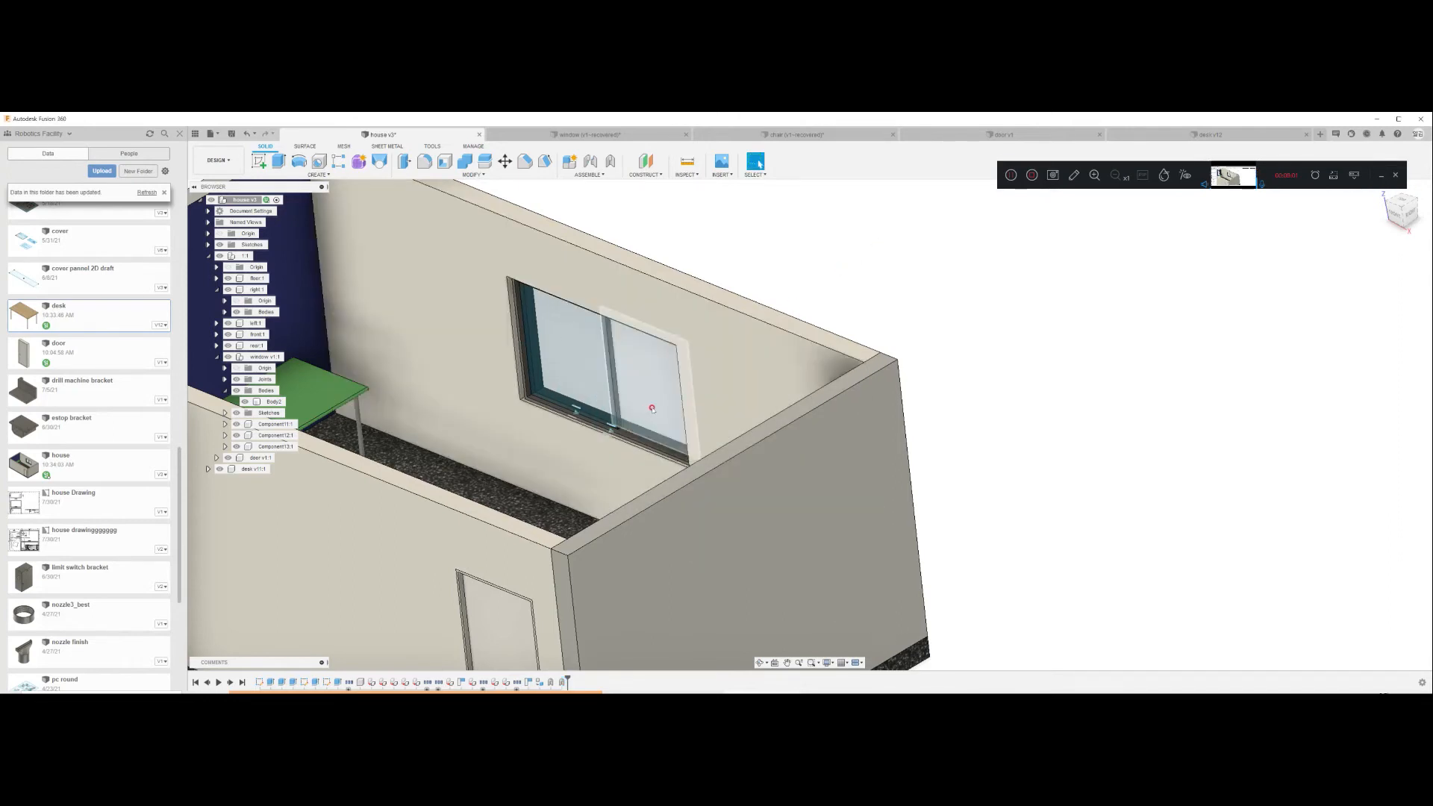
{"action": "scroll", "coordinate": [650, 409], "scroll_direction": "down", "scroll_amount": 5}
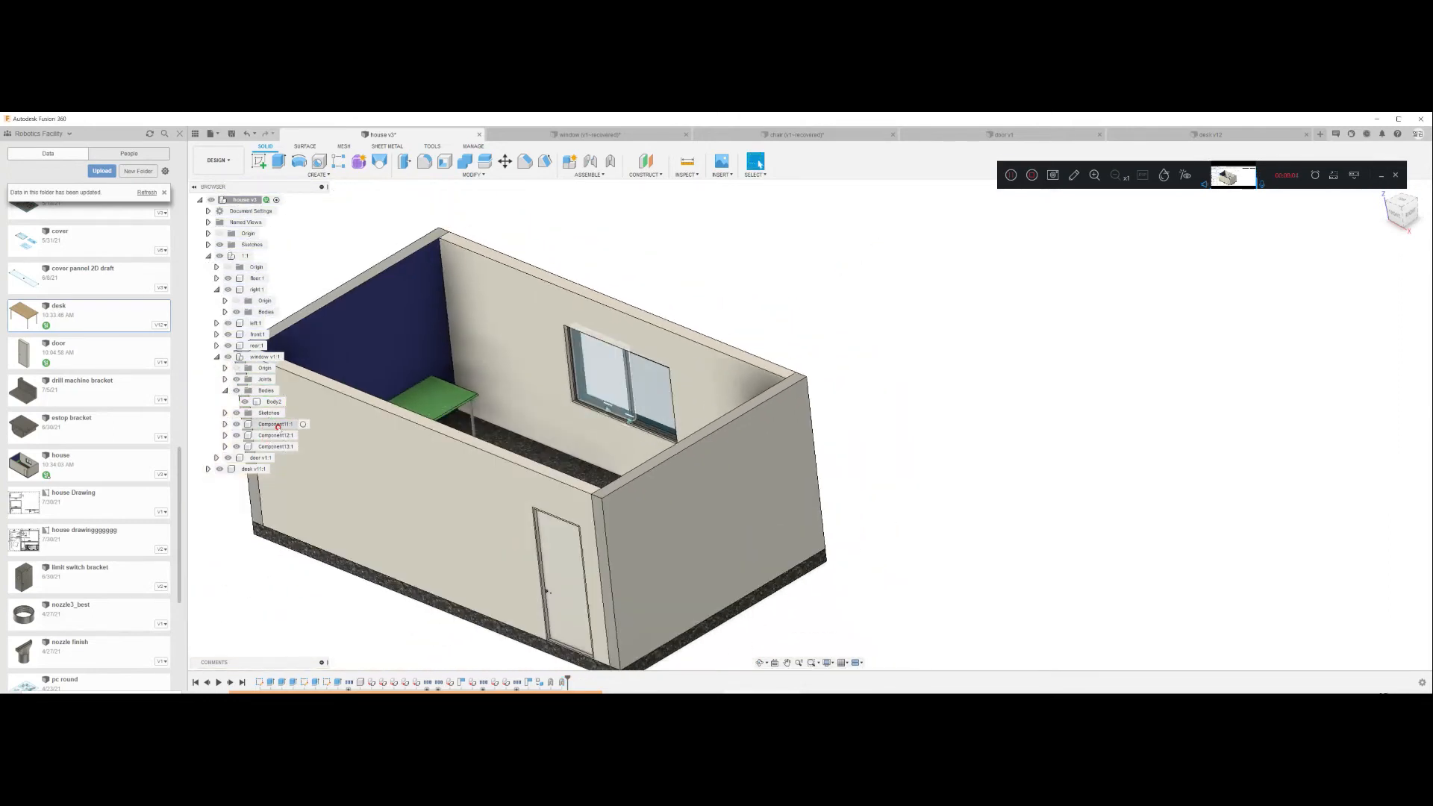
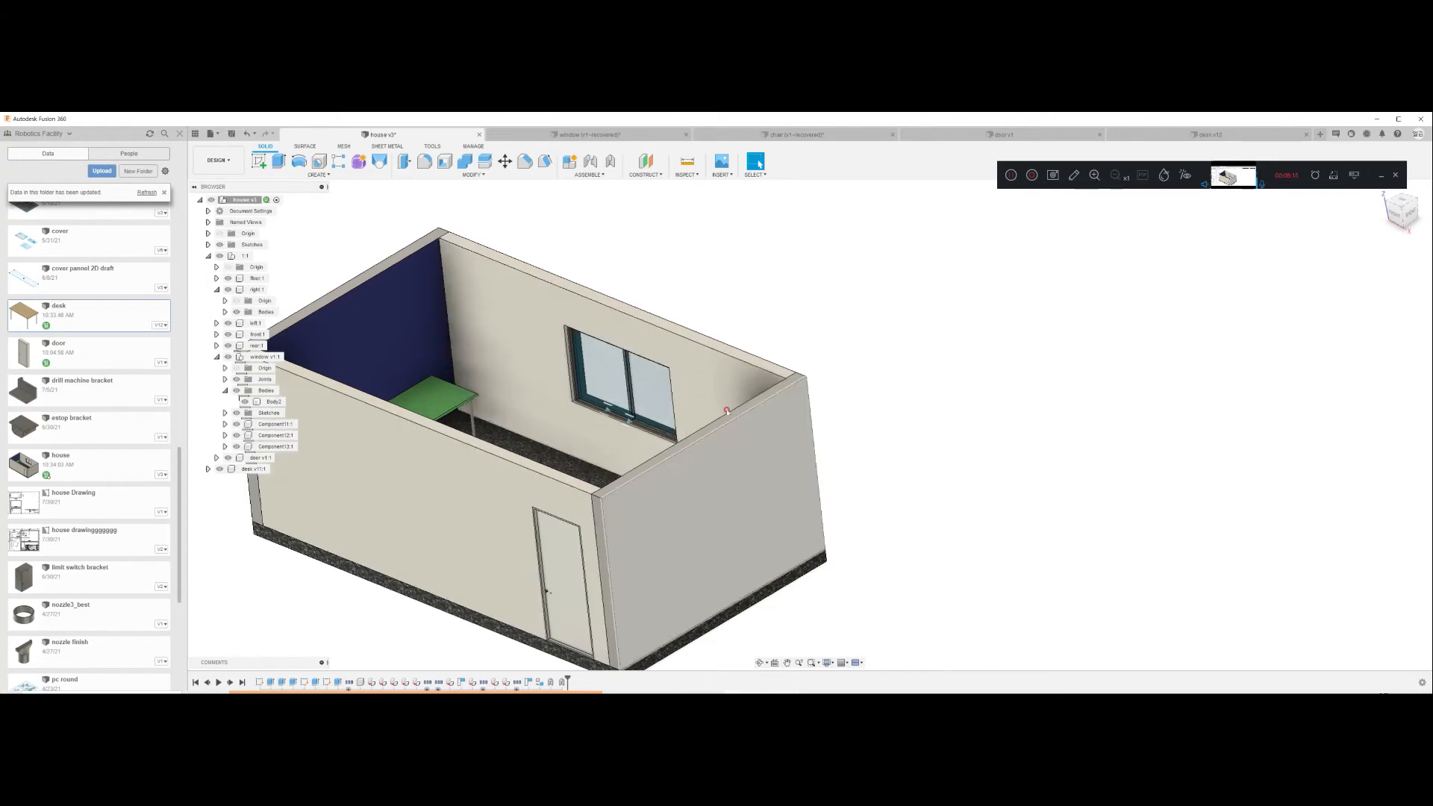
Step: Examine the bodies inside the door component to identify the frame, the door leaf and the handle
{"action": "scroll", "coordinate": [563, 561], "scroll_direction": "up", "scroll_amount": 3}
{"action": "left_click", "coordinate": [557, 556]}
{"action": "scroll", "coordinate": [557, 556], "scroll_direction": "down", "scroll_amount": 4}
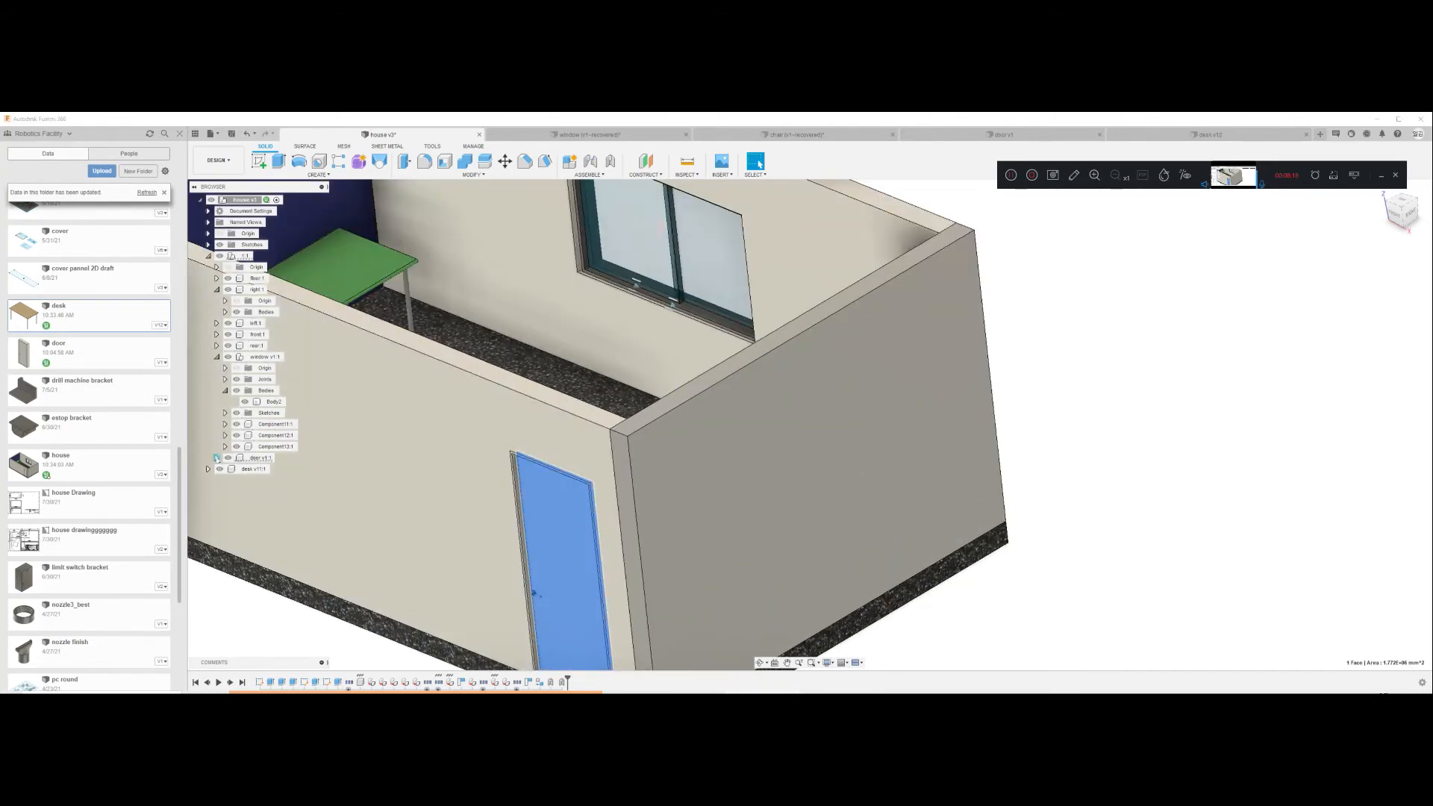
{"action": "scroll", "coordinate": [535, 559], "scroll_direction": "down", "scroll_amount": 4}
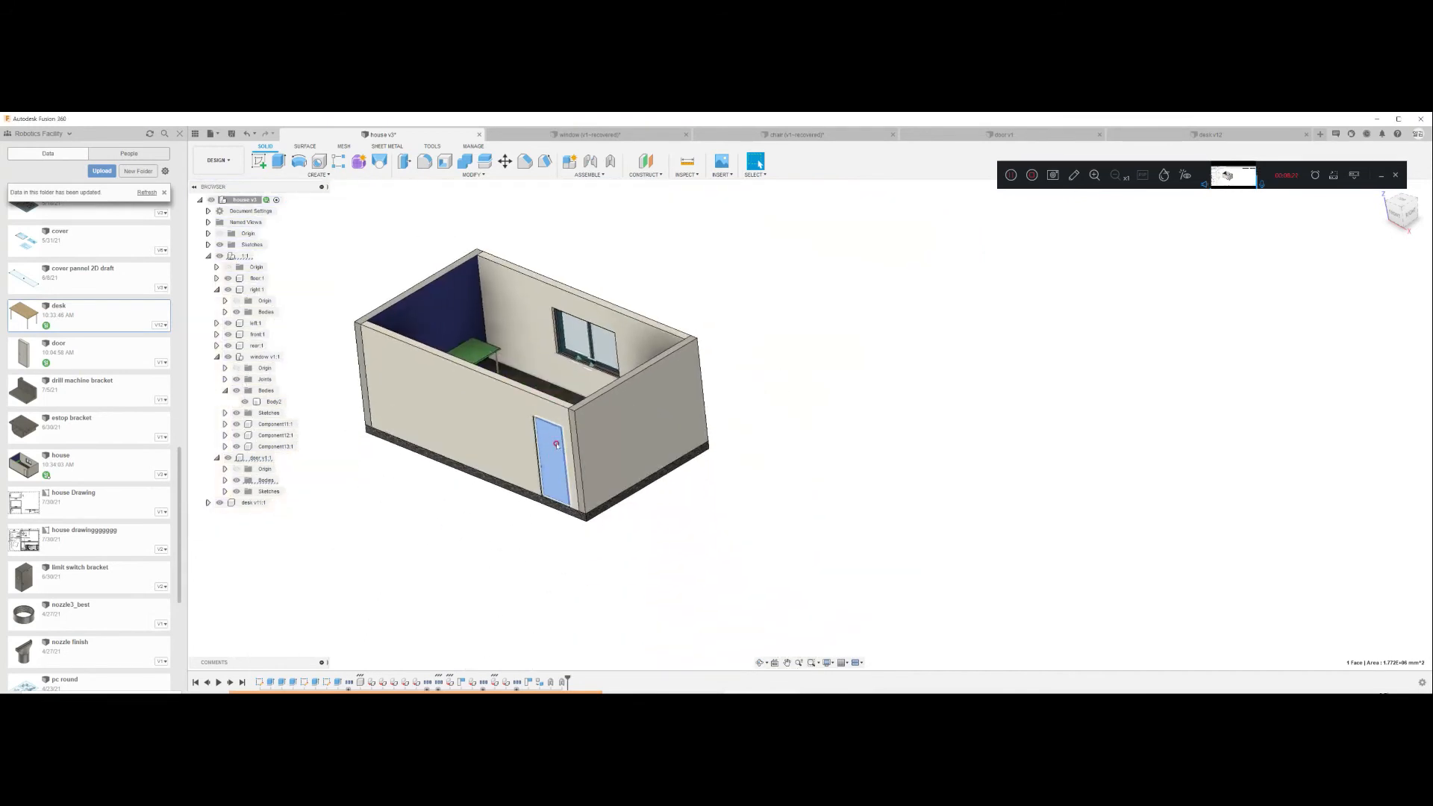
{"action": "left_click", "coordinate": [225, 480]}
{"action": "scroll", "coordinate": [556, 472], "scroll_direction": "up", "scroll_amount": 3}
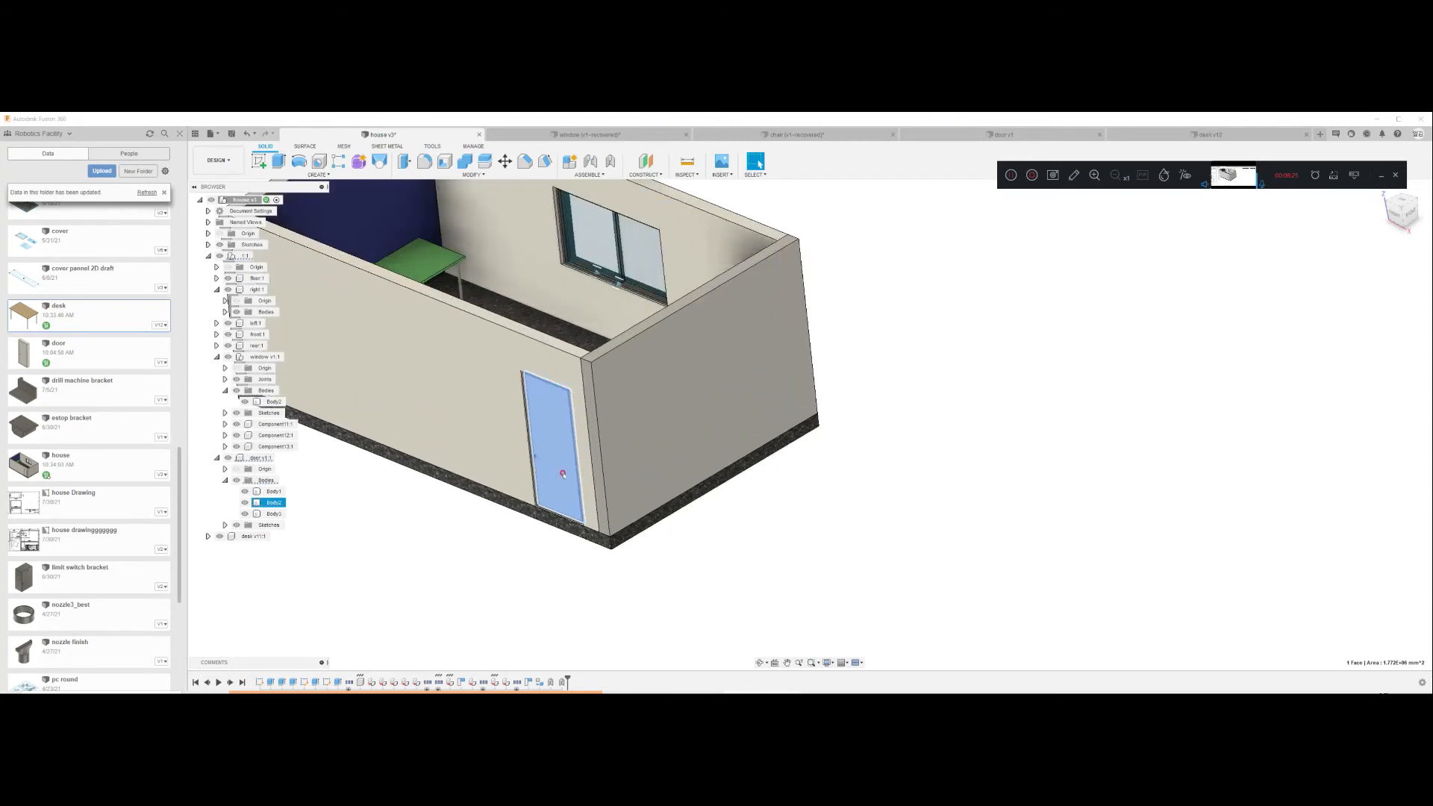
{"action": "left_click", "coordinate": [348, 515]}
{"action": "left_click", "coordinate": [276, 503]}
{"action": "left_click", "coordinate": [542, 544]}
{"action": "left_click", "coordinate": [532, 442]}
{"action": "left_click", "coordinate": [530, 442]}
{"action": "scroll", "coordinate": [528, 439], "scroll_direction": "up", "scroll_amount": 6}
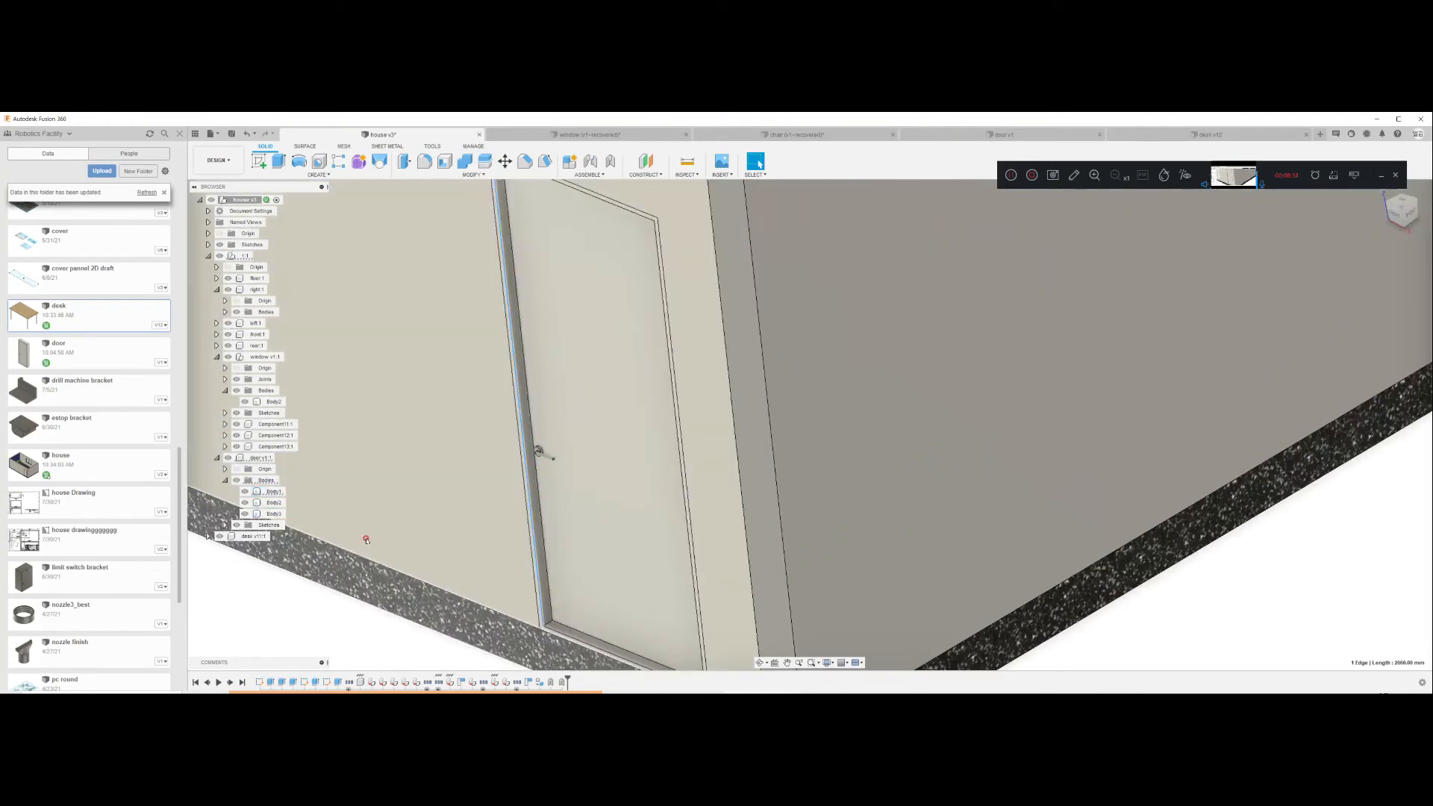
Step: Create components from the door frame body and the door leaf body
{"action": "scroll", "coordinate": [288, 594], "scroll_direction": "down", "scroll_amount": 6}
{"action": "left_click", "coordinate": [273, 491]}
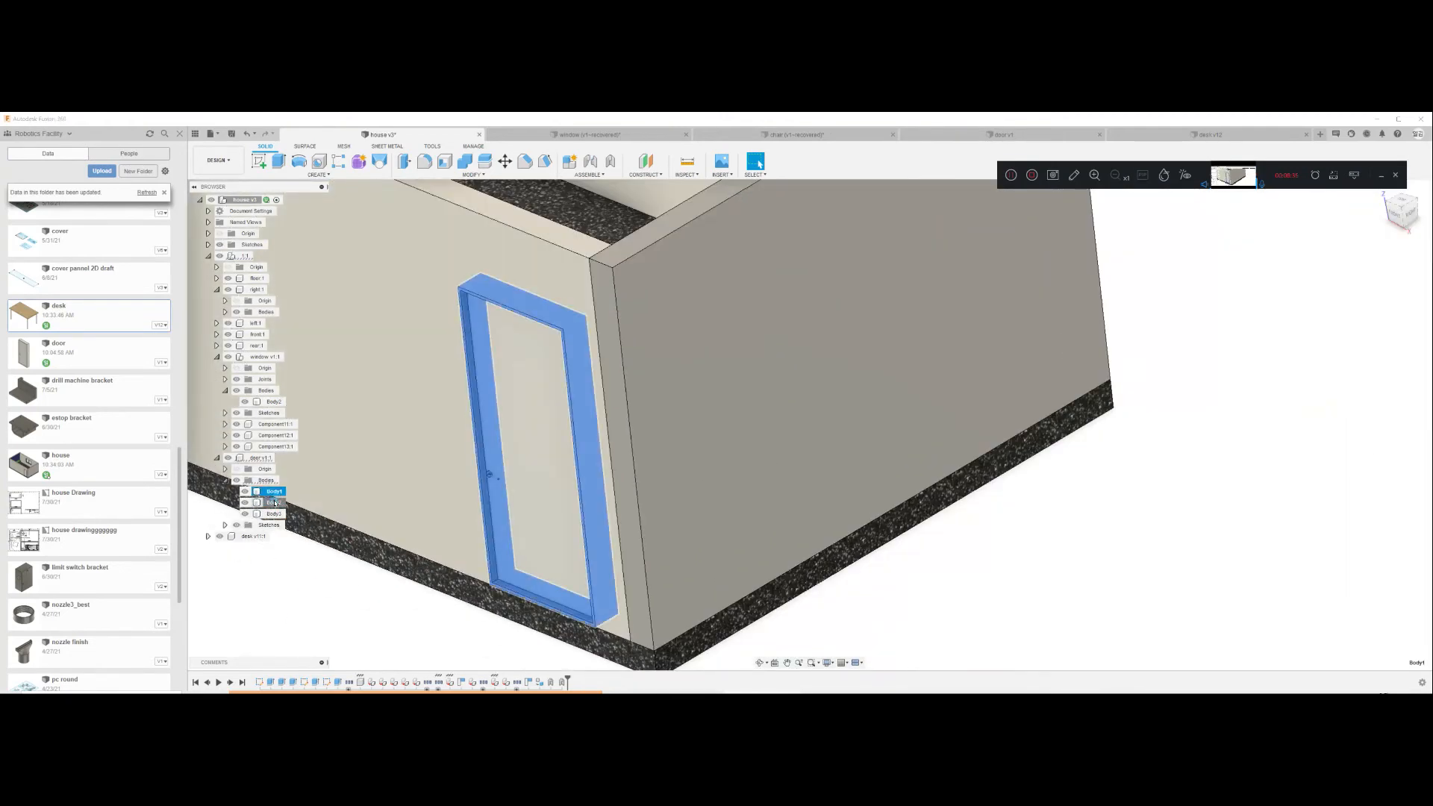
{"action": "left_click", "coordinate": [272, 502], "text": "ctrl"}
{"action": "right_click", "coordinate": [290, 501]}
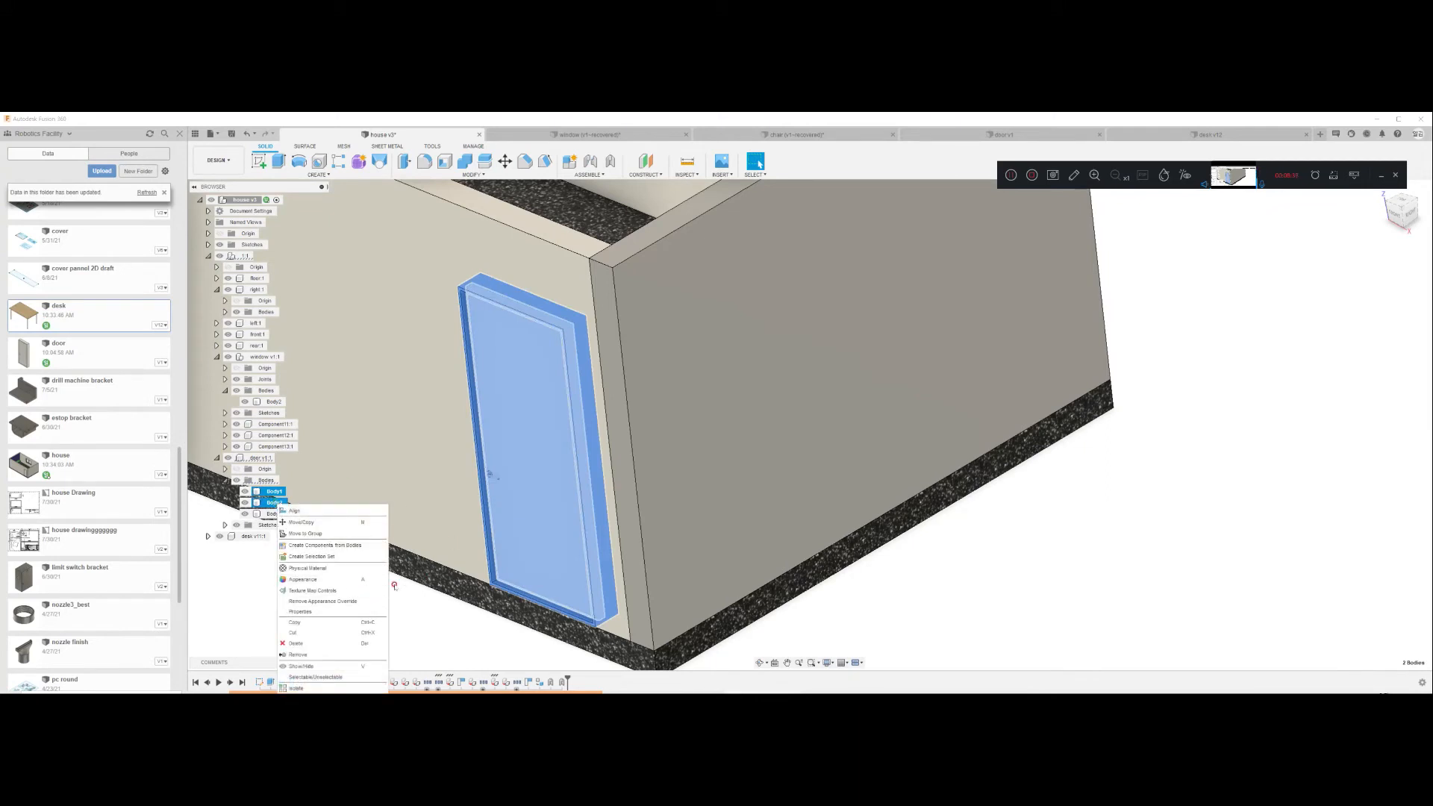
{"action": "left_click", "coordinate": [331, 625]}
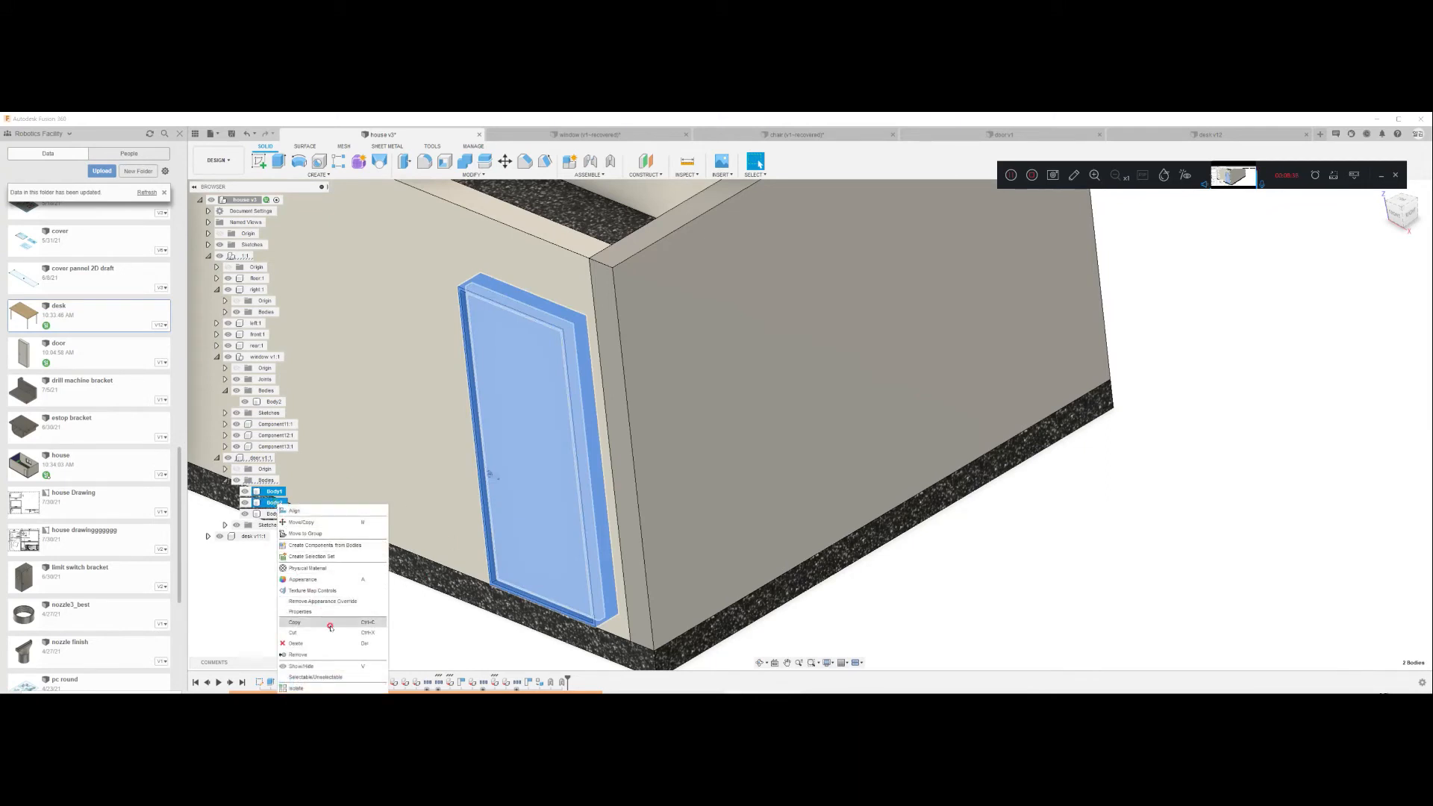
{"action": "left_click", "coordinate": [323, 545]}
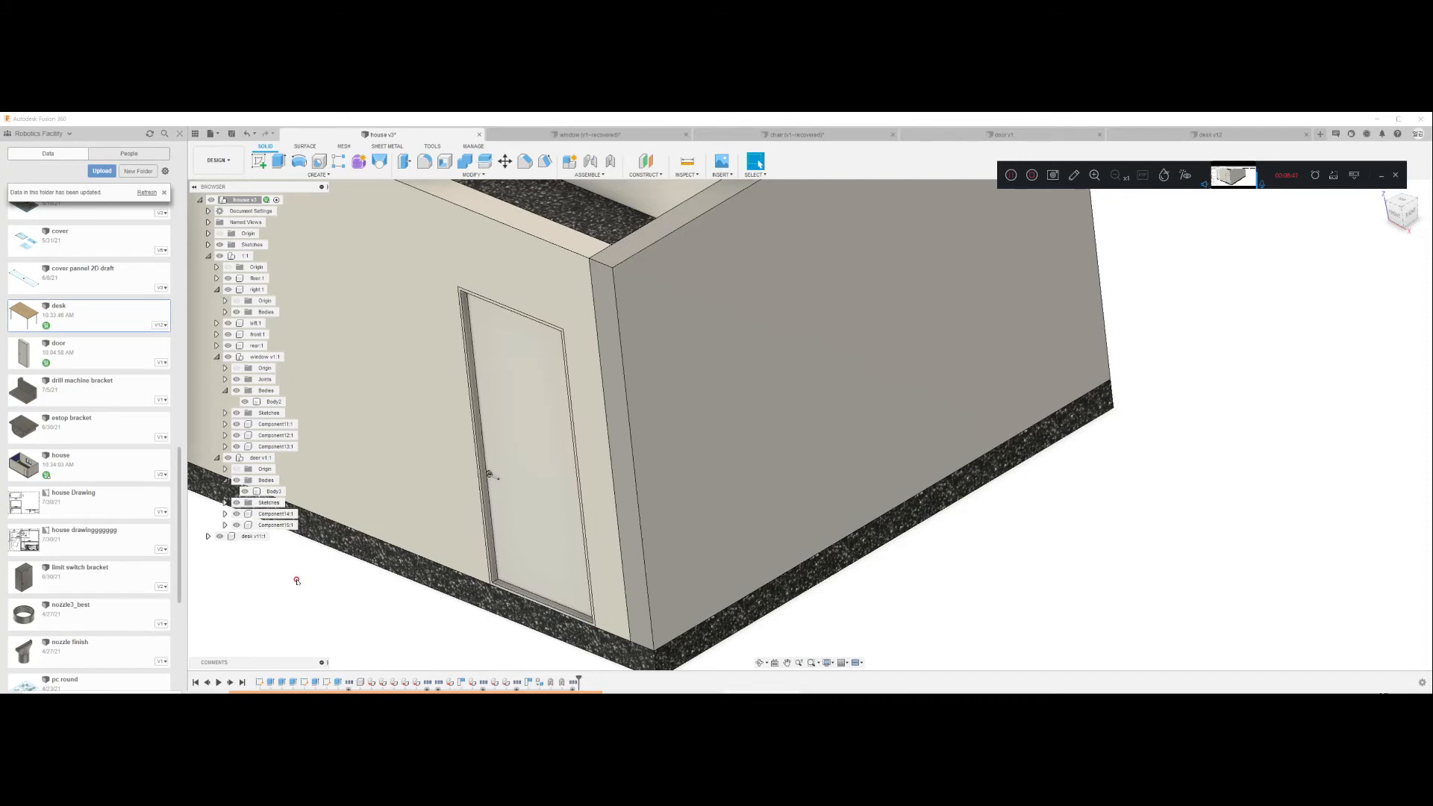
Step: Test the movement of the new door components by shifting the door slightly in the wall
{"action": "left_click", "coordinate": [216, 459]}
{"action": "left_click", "coordinate": [216, 459]}
{"action": "left_click", "coordinate": [217, 458]}
{"action": "left_click", "coordinate": [216, 459]}
{"action": "left_click", "coordinate": [297, 513]}
{"action": "left_click_drag", "start_coordinate": [521, 470], "coordinate": [517, 473]}
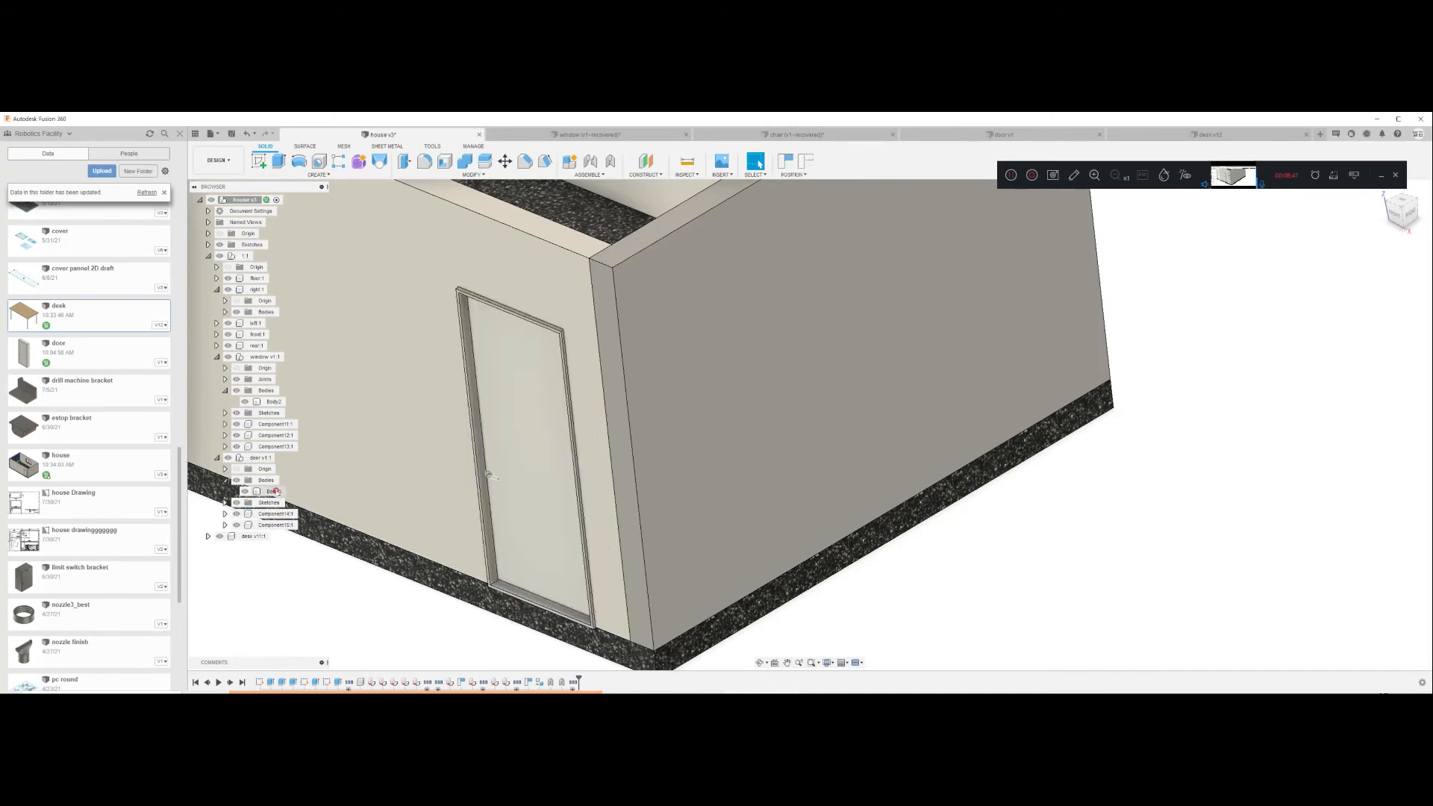
{"action": "left_click", "coordinate": [534, 485]}
{"action": "left_click", "coordinate": [323, 572]}
Step: Move the handle body into the door leaf component
{"action": "left_click", "coordinate": [273, 492]}
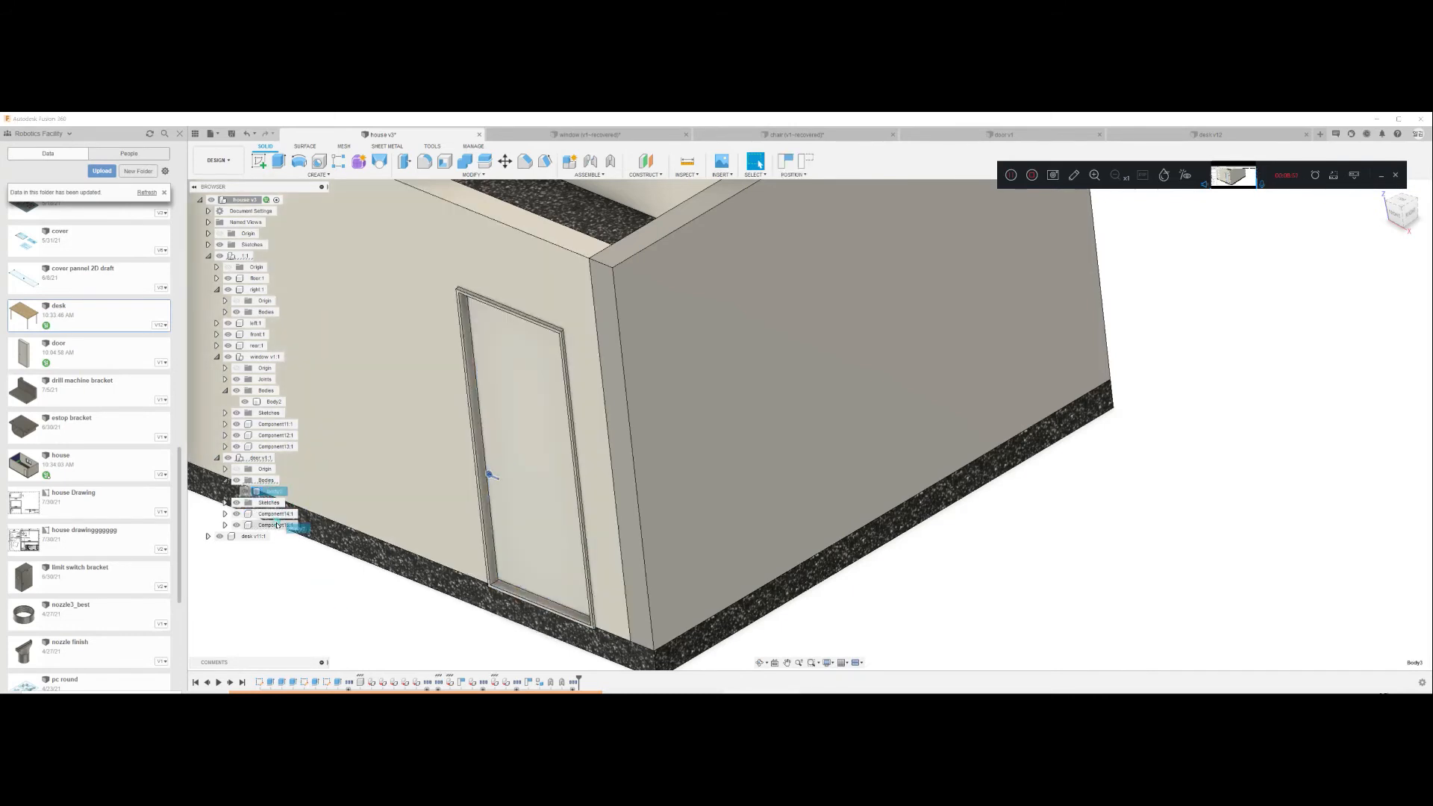
{"action": "key", "text": "Delete"}
{"action": "left_click", "coordinate": [277, 502]}
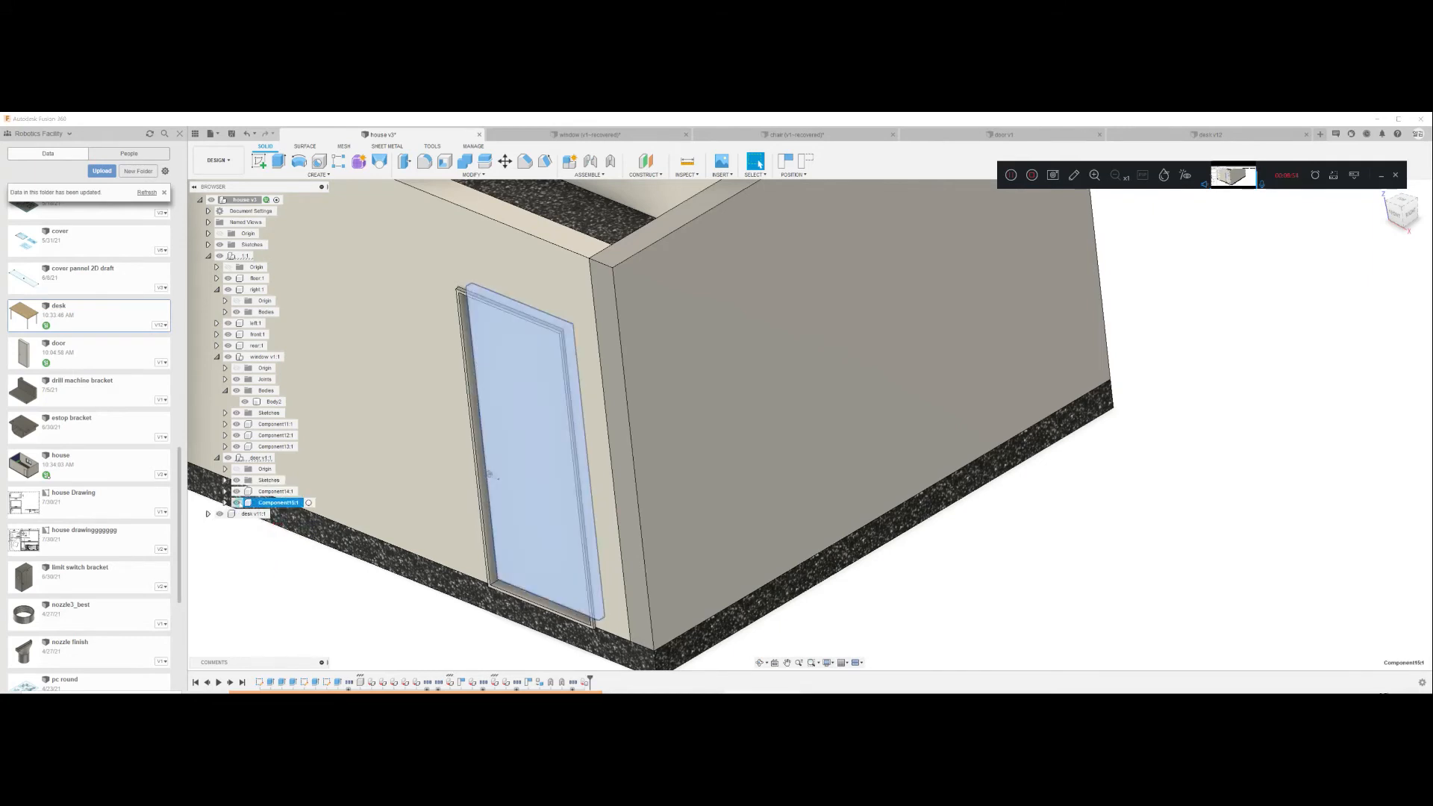
{"action": "left_click", "coordinate": [226, 502]}
{"action": "left_click", "coordinate": [226, 502]}
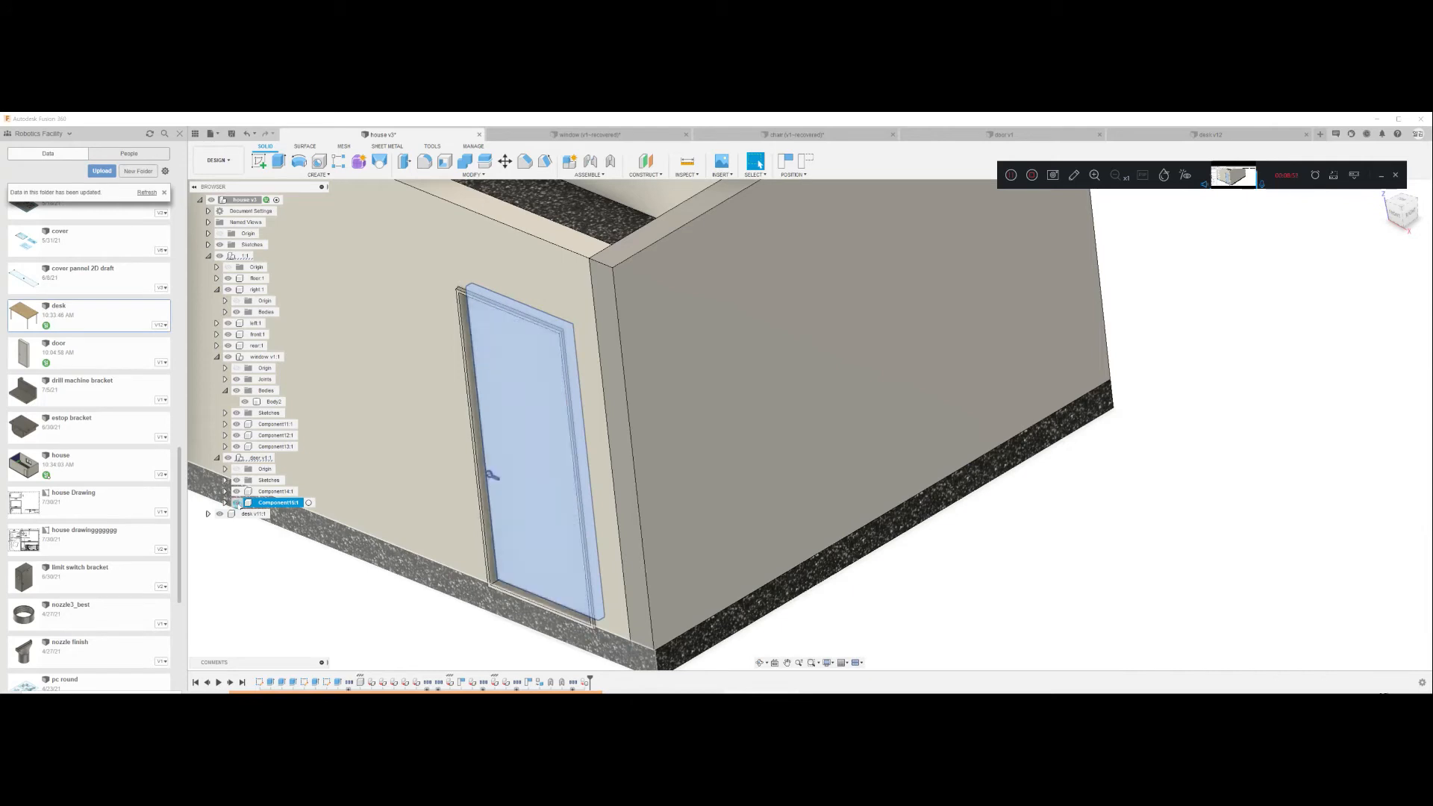
{"action": "left_click", "coordinate": [271, 565]}
Step: Start an as-built joint between the door leaf and the door frame with the Revolute joint type
{"action": "scroll", "coordinate": [820, 353], "scroll_direction": "down", "scroll_amount": 3}
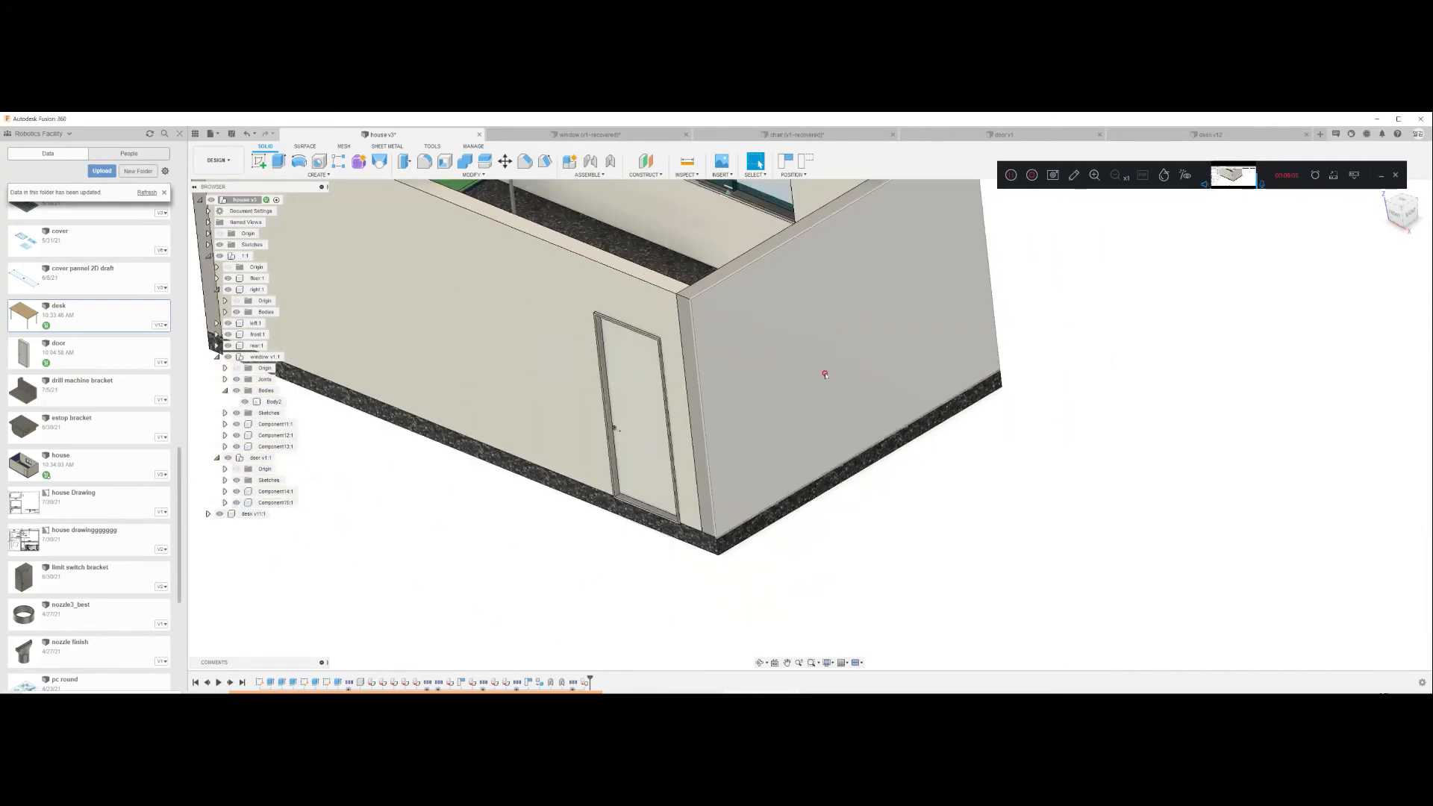
{"action": "middle_click_drag", "start_coordinate": [824, 372], "coordinate": [822, 406]}
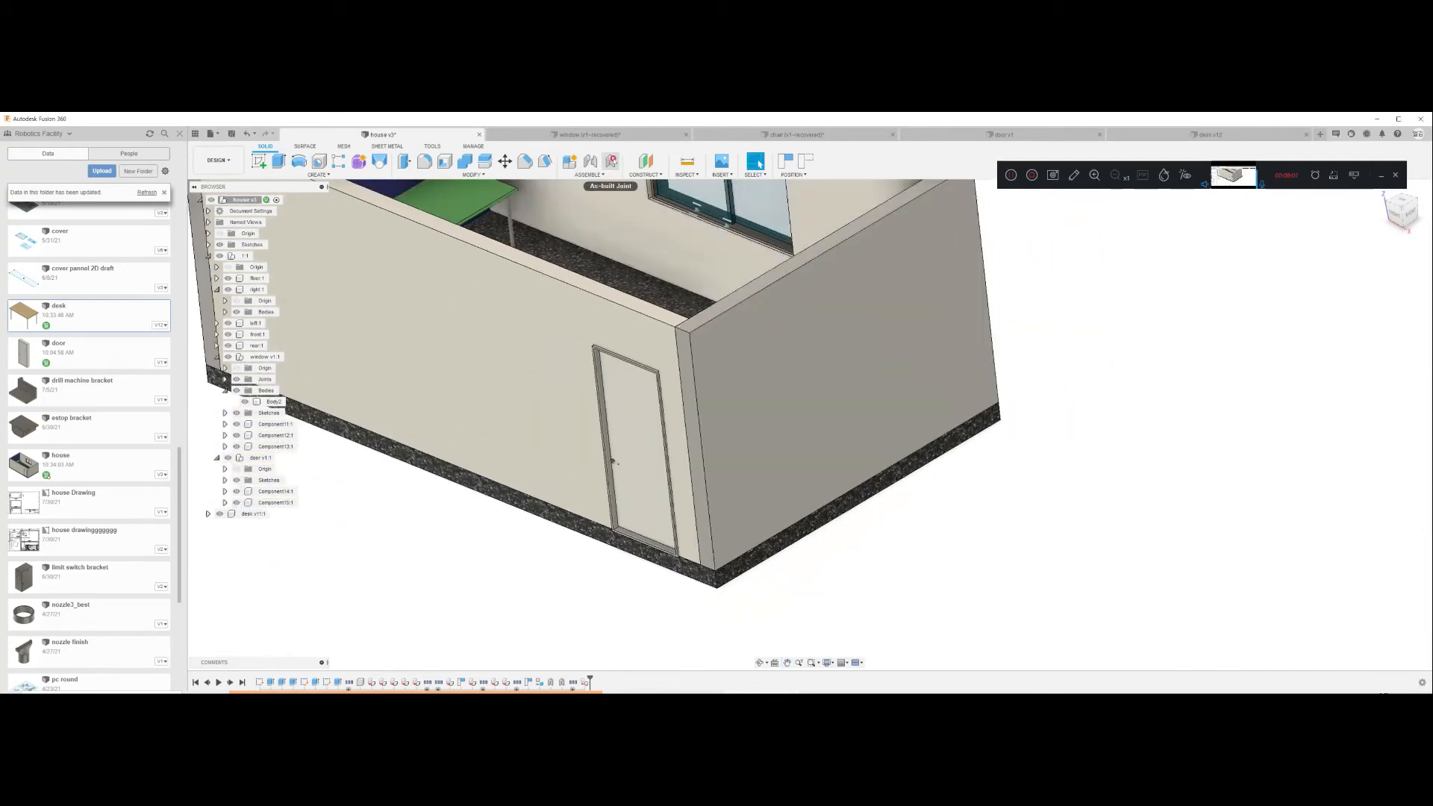
{"action": "left_click", "coordinate": [611, 162]}
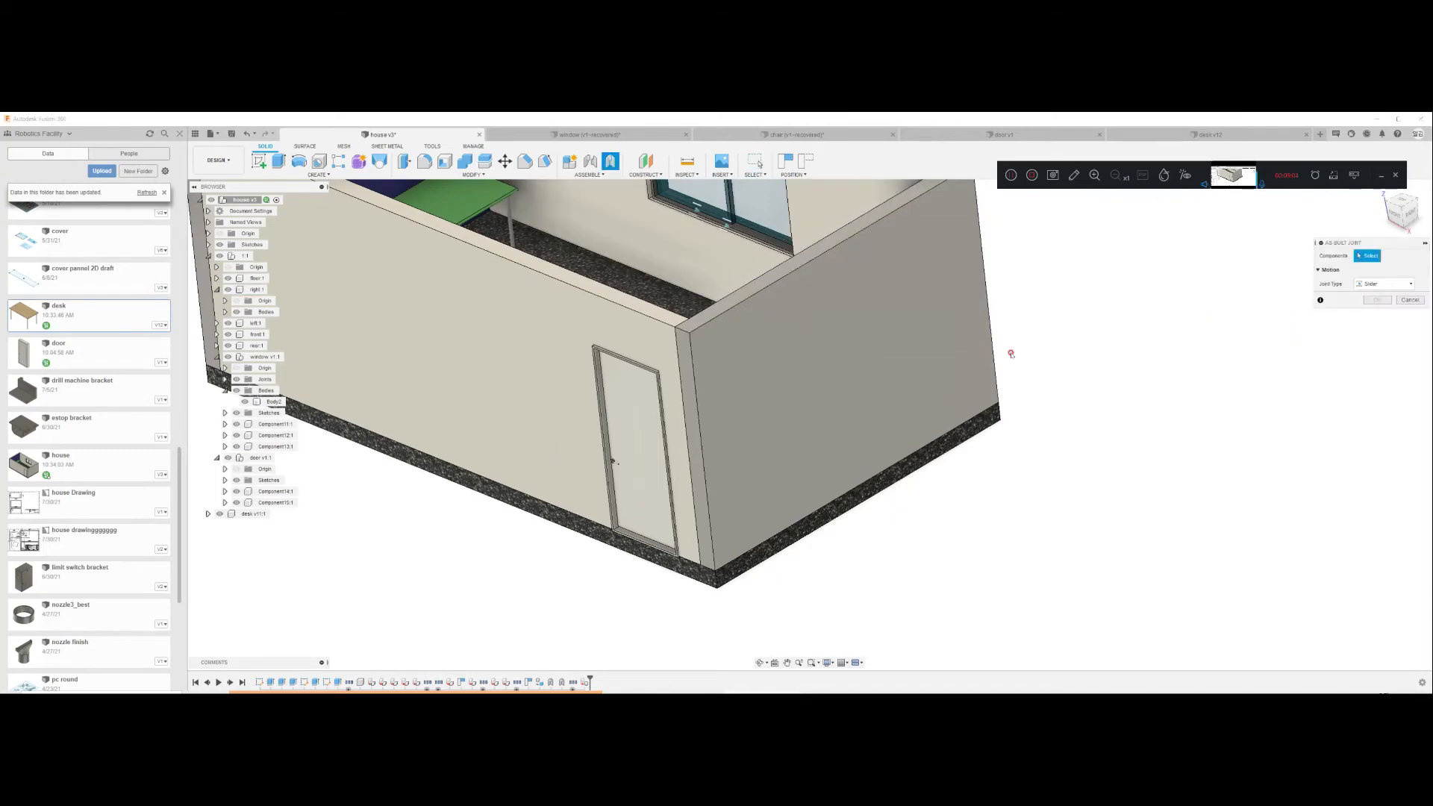
{"action": "left_click", "coordinate": [640, 428]}
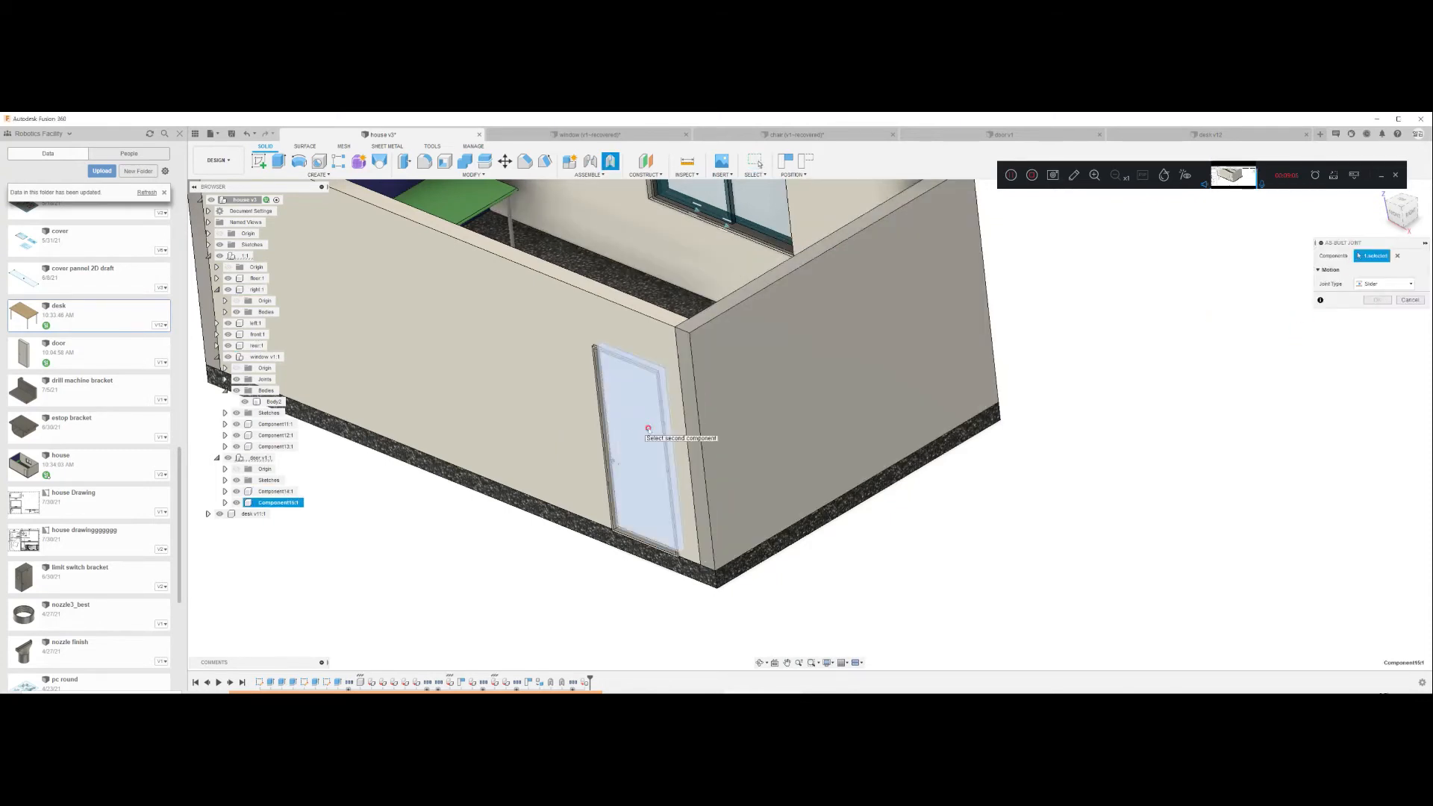
{"action": "left_click", "coordinate": [603, 431]}
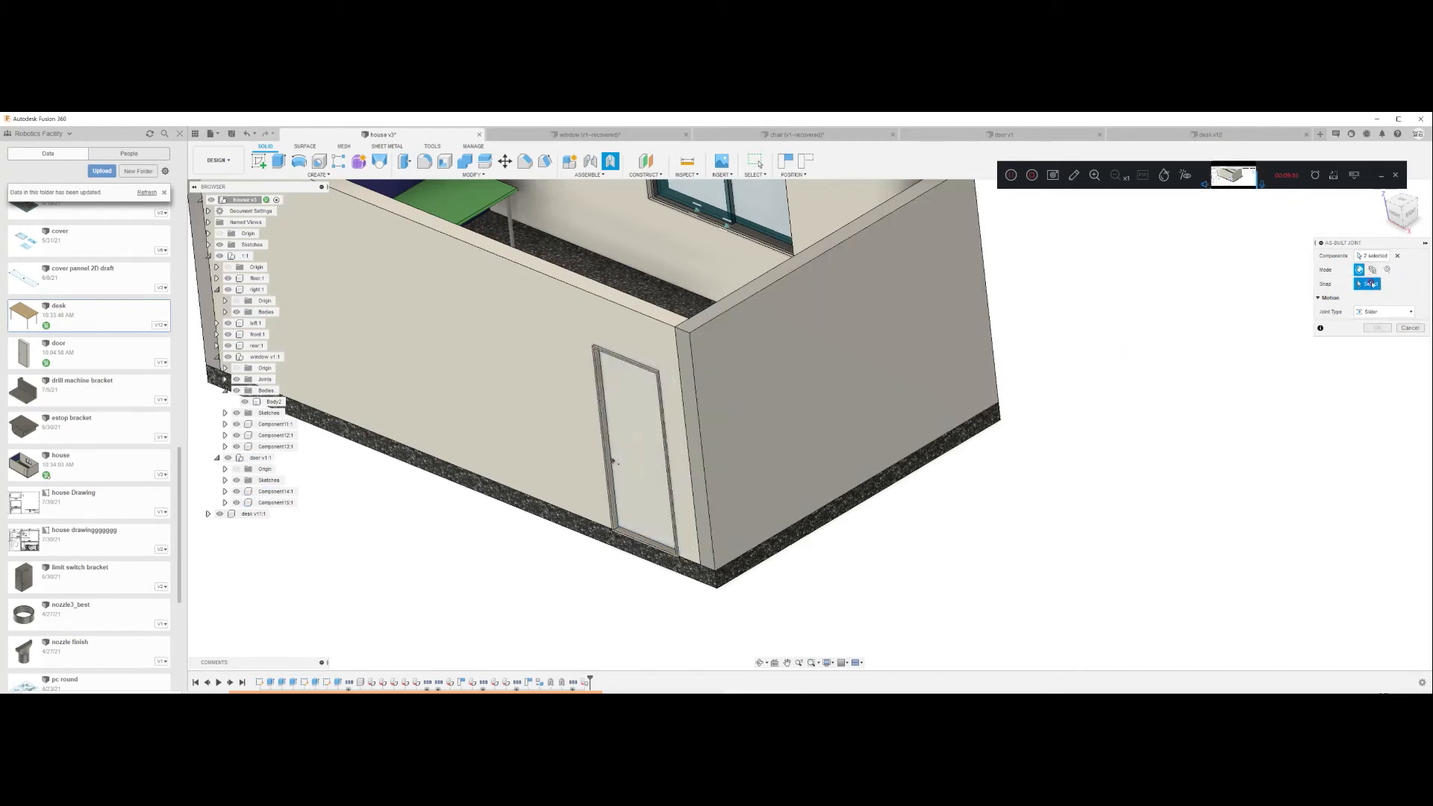
{"action": "left_click", "coordinate": [1386, 315]}
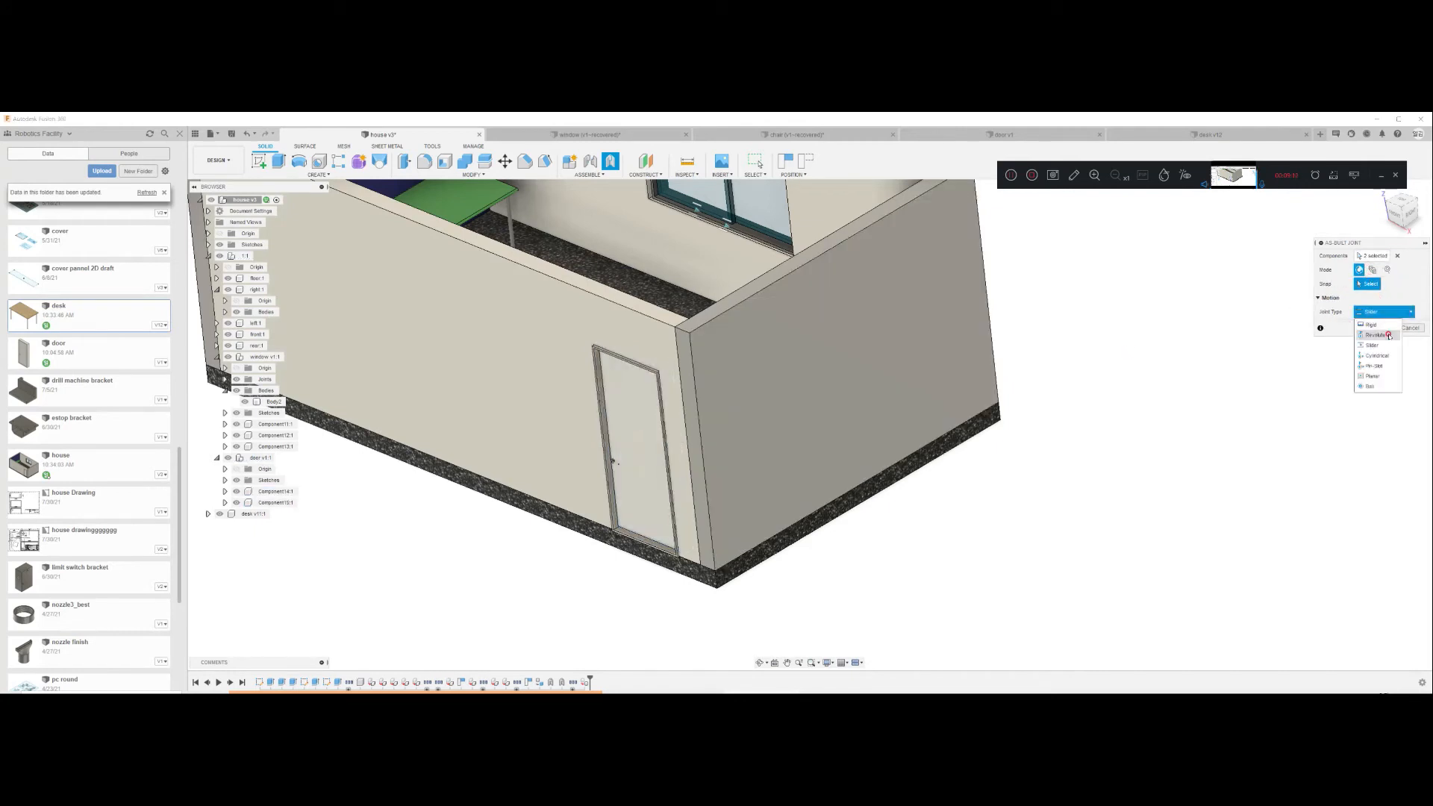
{"action": "left_click", "coordinate": [1389, 334]}
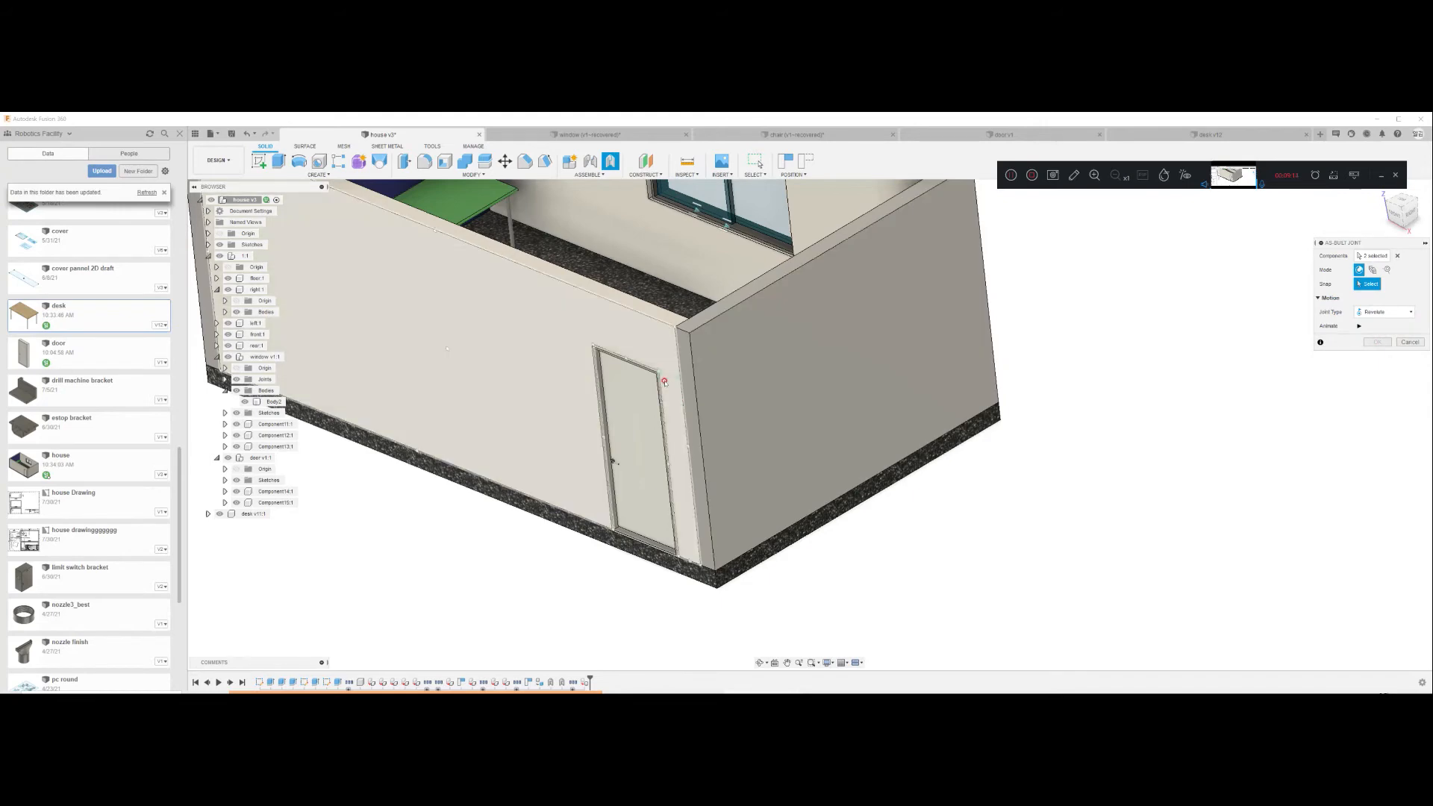
Step: Hide the right wall and the door frame, and place the joint origin at the door leaf's upper hinge-side corner
{"action": "scroll", "coordinate": [662, 379], "scroll_direction": "up", "scroll_amount": 10}
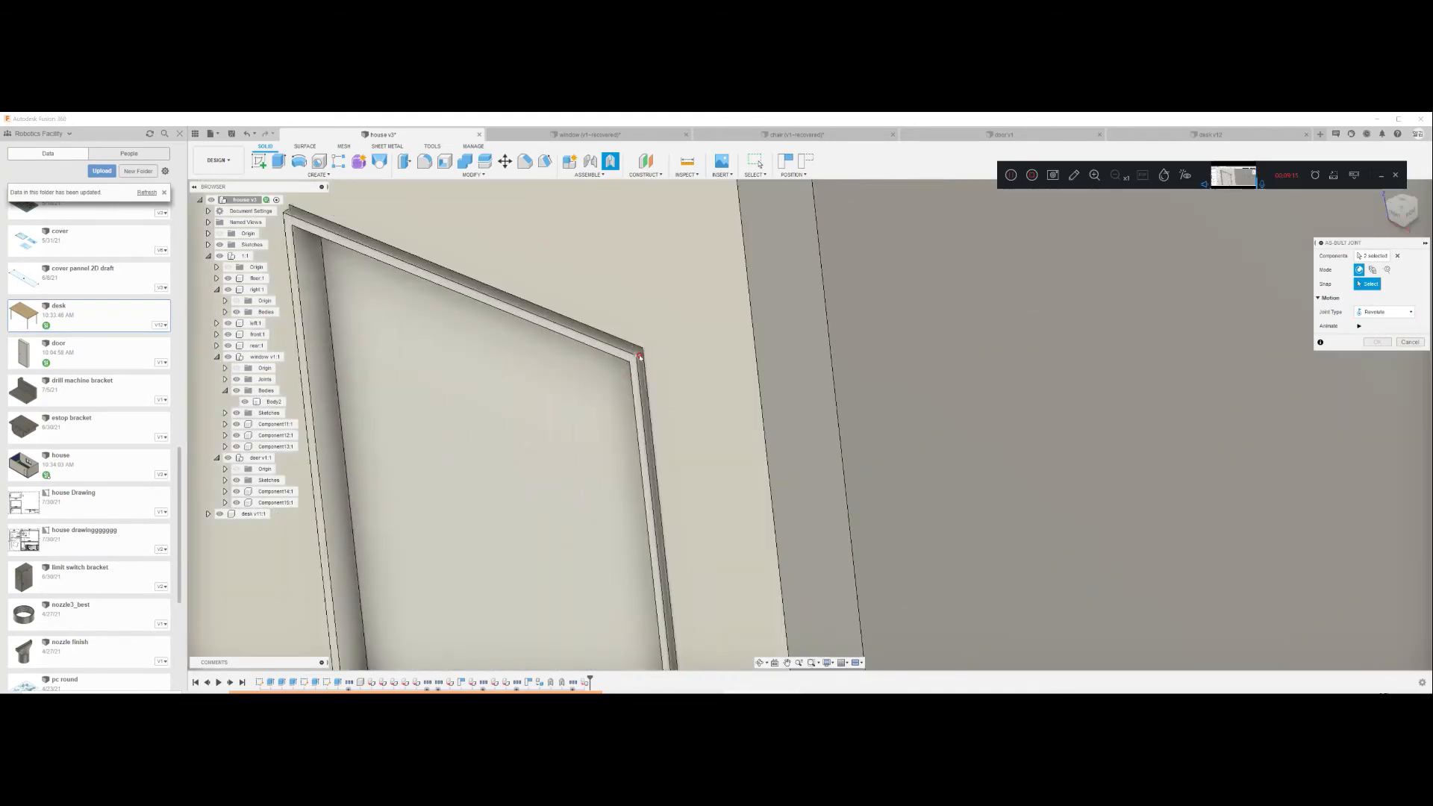
{"action": "middle_click_drag", "start_coordinate": [636, 352], "coordinate": [679, 287], "text": "shift"}
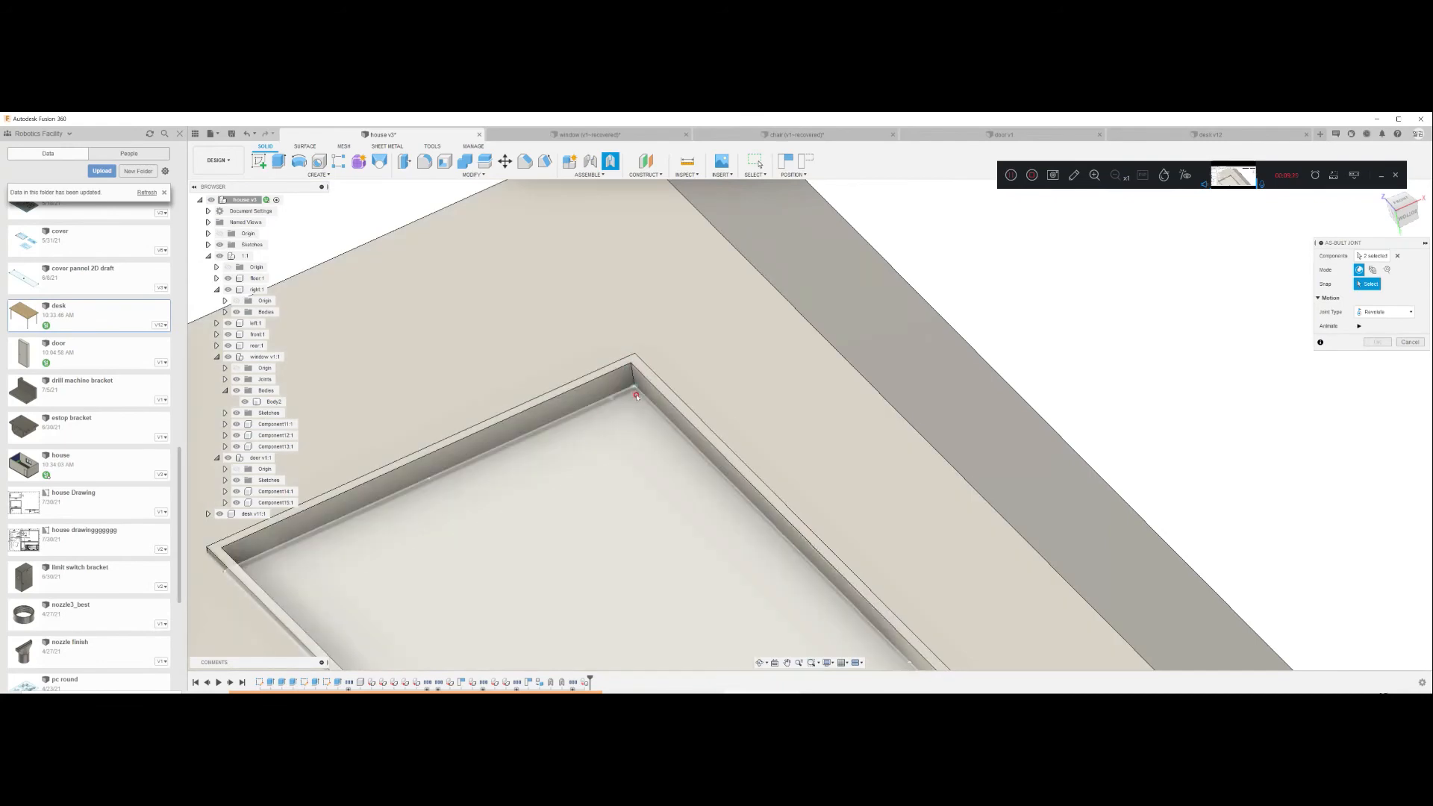
{"action": "mouse_move", "coordinate": [636, 396]}
{"action": "middle_mouse_down", "text": "shift"}
{"action": "mouse_move", "coordinate": [764, 435]}
{"action": "mouse_move", "coordinate": [774, 406]}
{"action": "mouse_move", "coordinate": [764, 419]}
{"action": "mouse_move", "coordinate": [604, 404]}
{"action": "mouse_move", "coordinate": [672, 373]}
{"action": "mouse_move", "coordinate": [745, 426]}
{"action": "mouse_move", "coordinate": [624, 406]}
{"action": "middle_mouse_up", "text": "shift"}
{"action": "scroll", "coordinate": [604, 404], "scroll_direction": "up", "scroll_amount": 5}
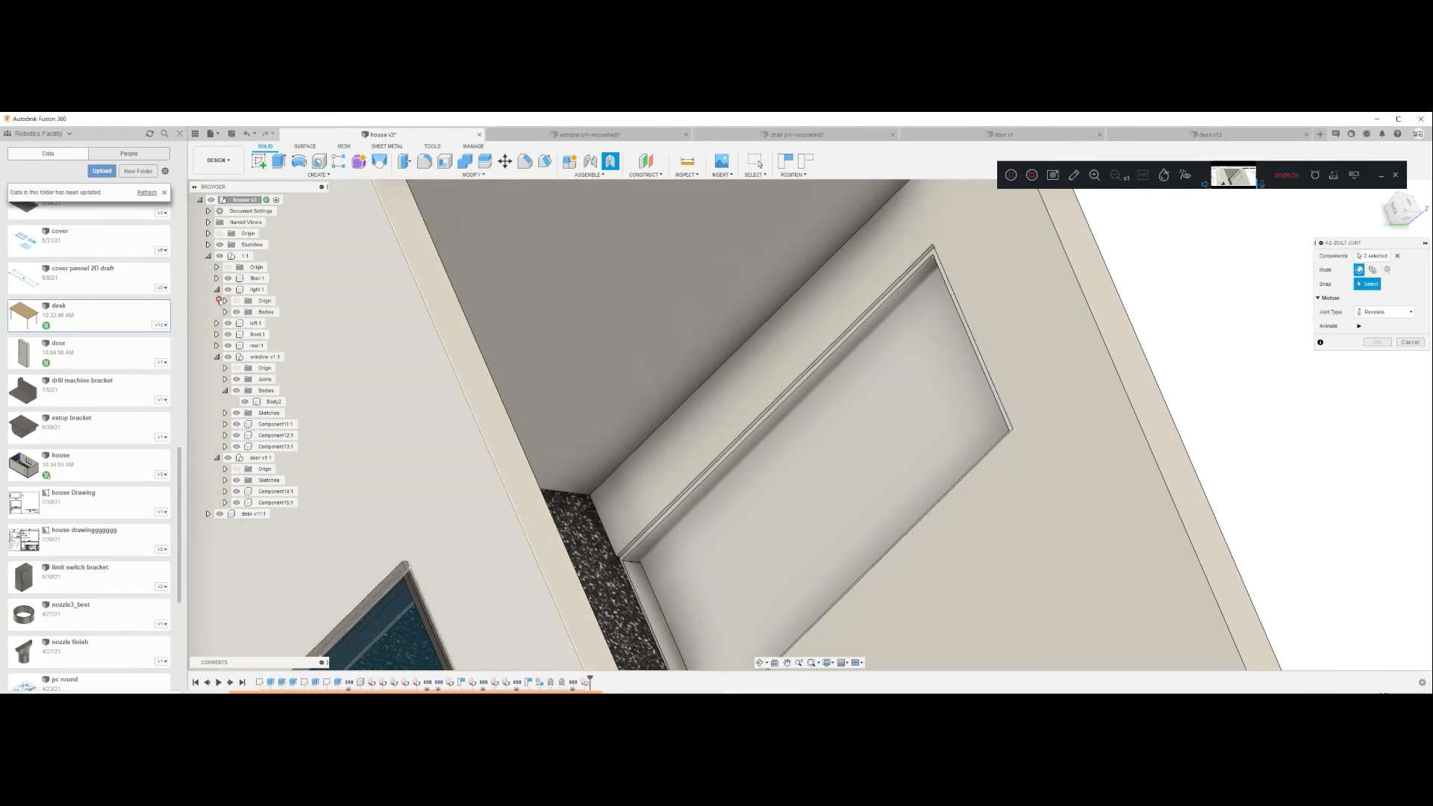
{"action": "left_click", "coordinate": [229, 290]}
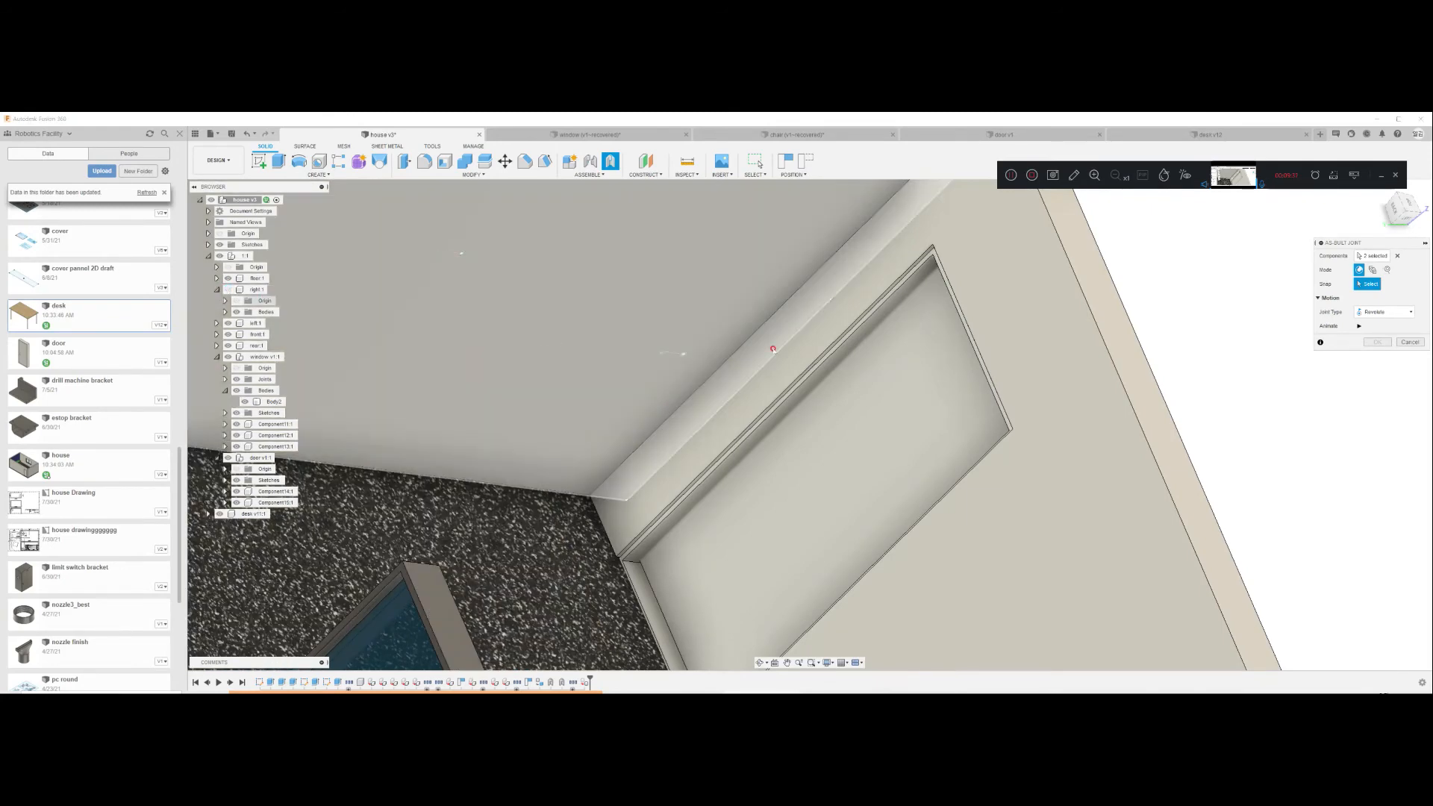
{"action": "middle_click_drag", "start_coordinate": [950, 283], "coordinate": [895, 285], "text": "shift"}
{"action": "scroll", "coordinate": [880, 290], "scroll_direction": "up", "scroll_amount": 6}
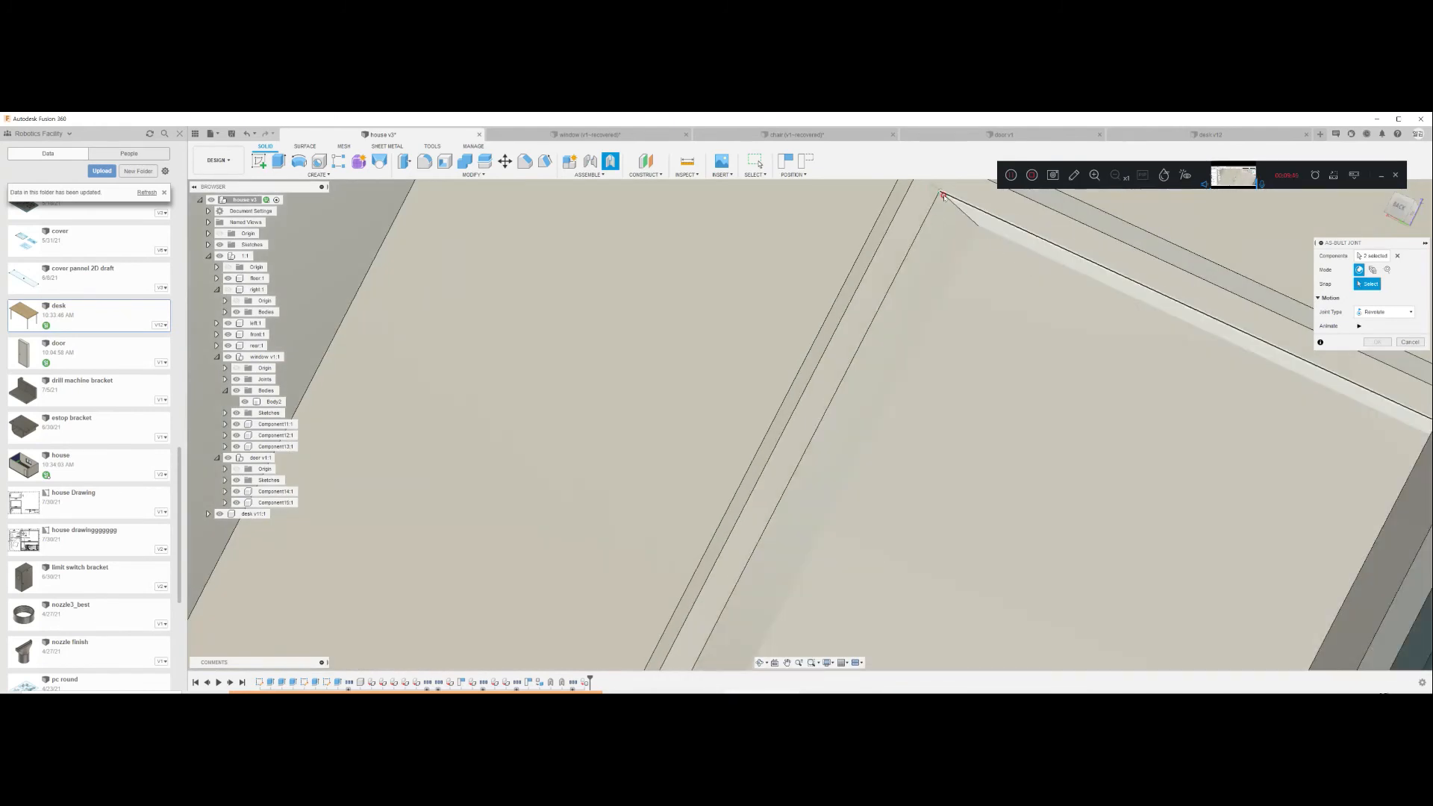
{"action": "middle_click_drag", "start_coordinate": [979, 227], "coordinate": [858, 219], "text": "shift"}
{"action": "middle_click_drag", "start_coordinate": [902, 261], "coordinate": [1033, 298], "text": "shift"}
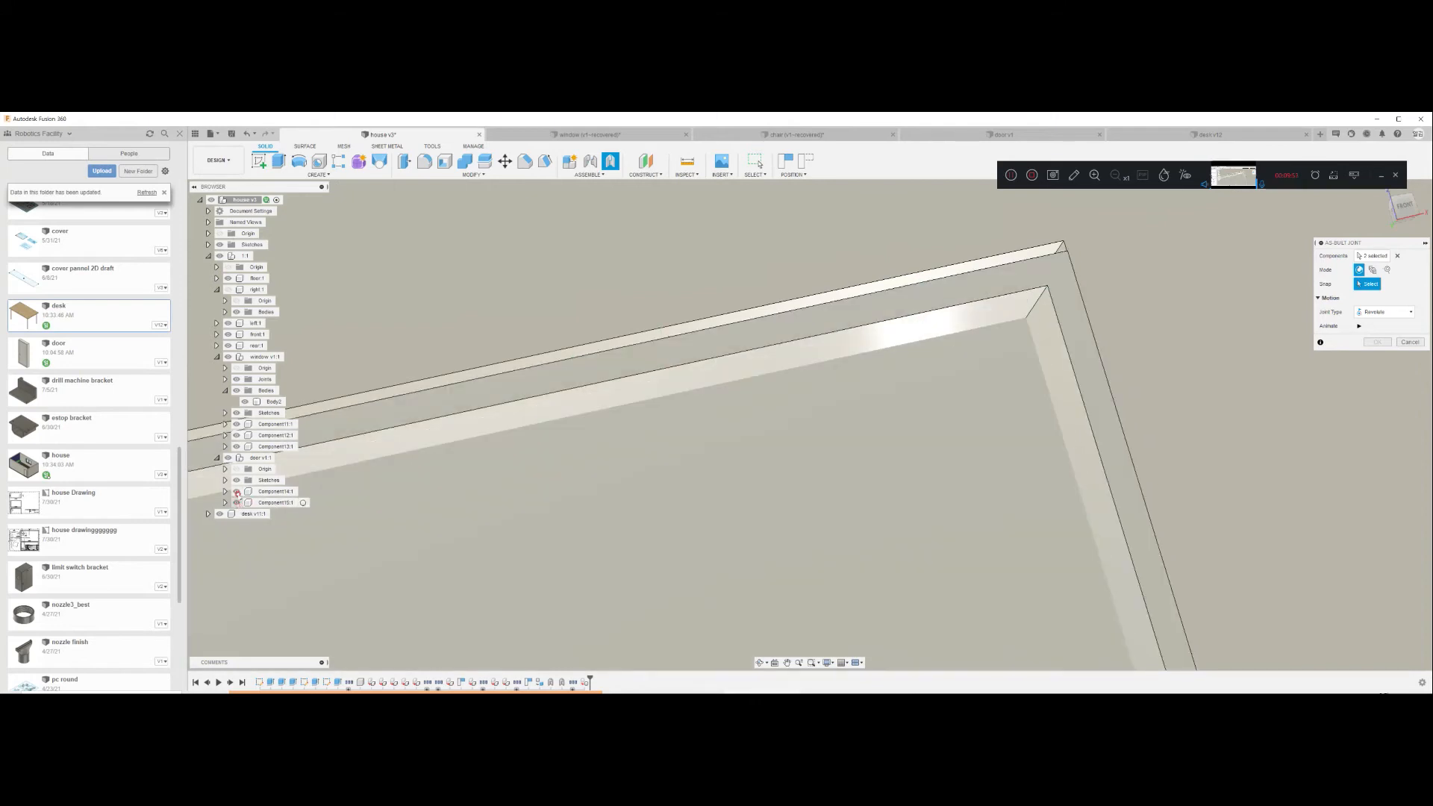
{"action": "left_click", "coordinate": [237, 491]}
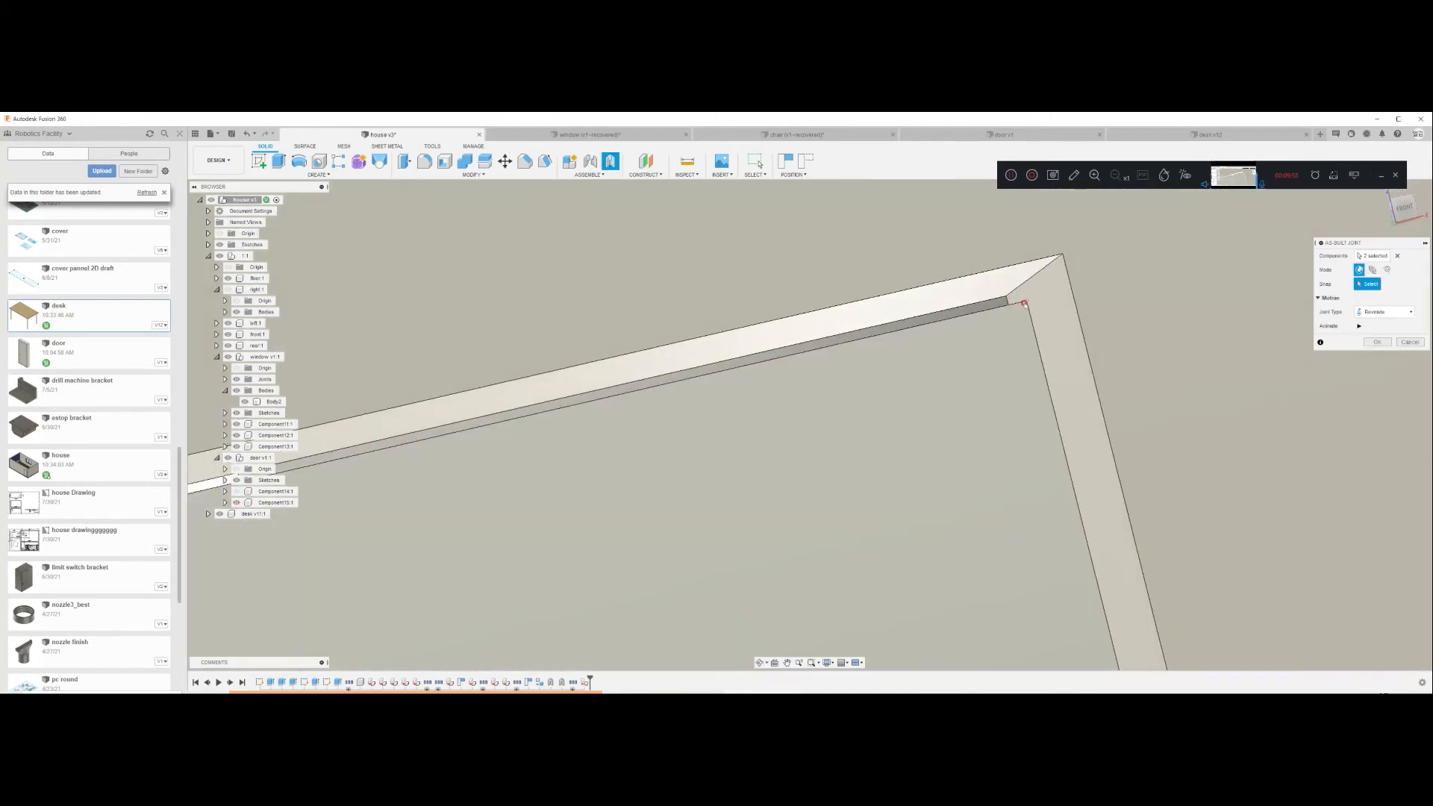
{"action": "left_click", "coordinate": [1026, 301]}
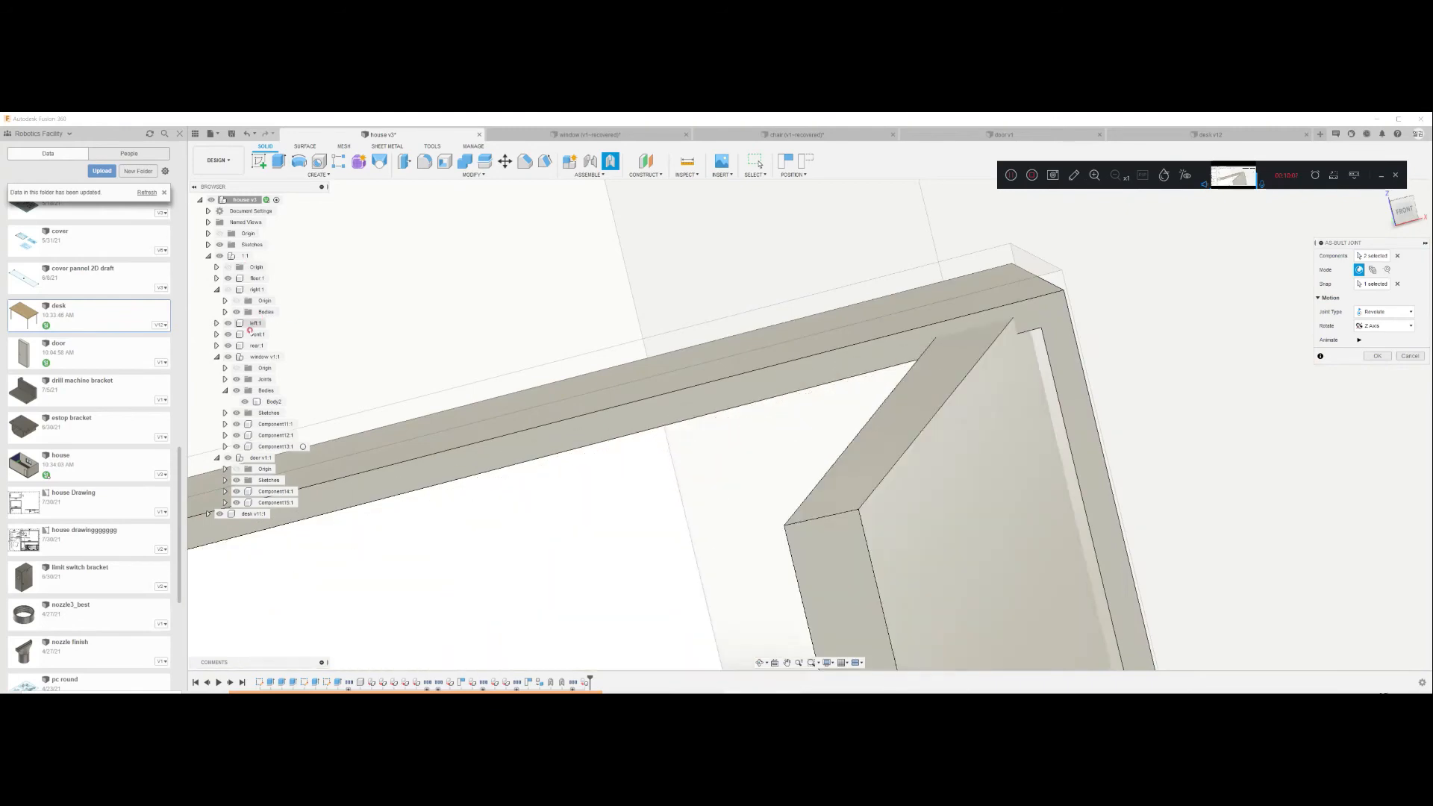
Step: Show the right wall again and create the door's revolute joint about the Z axis
{"action": "left_click", "coordinate": [228, 278]}
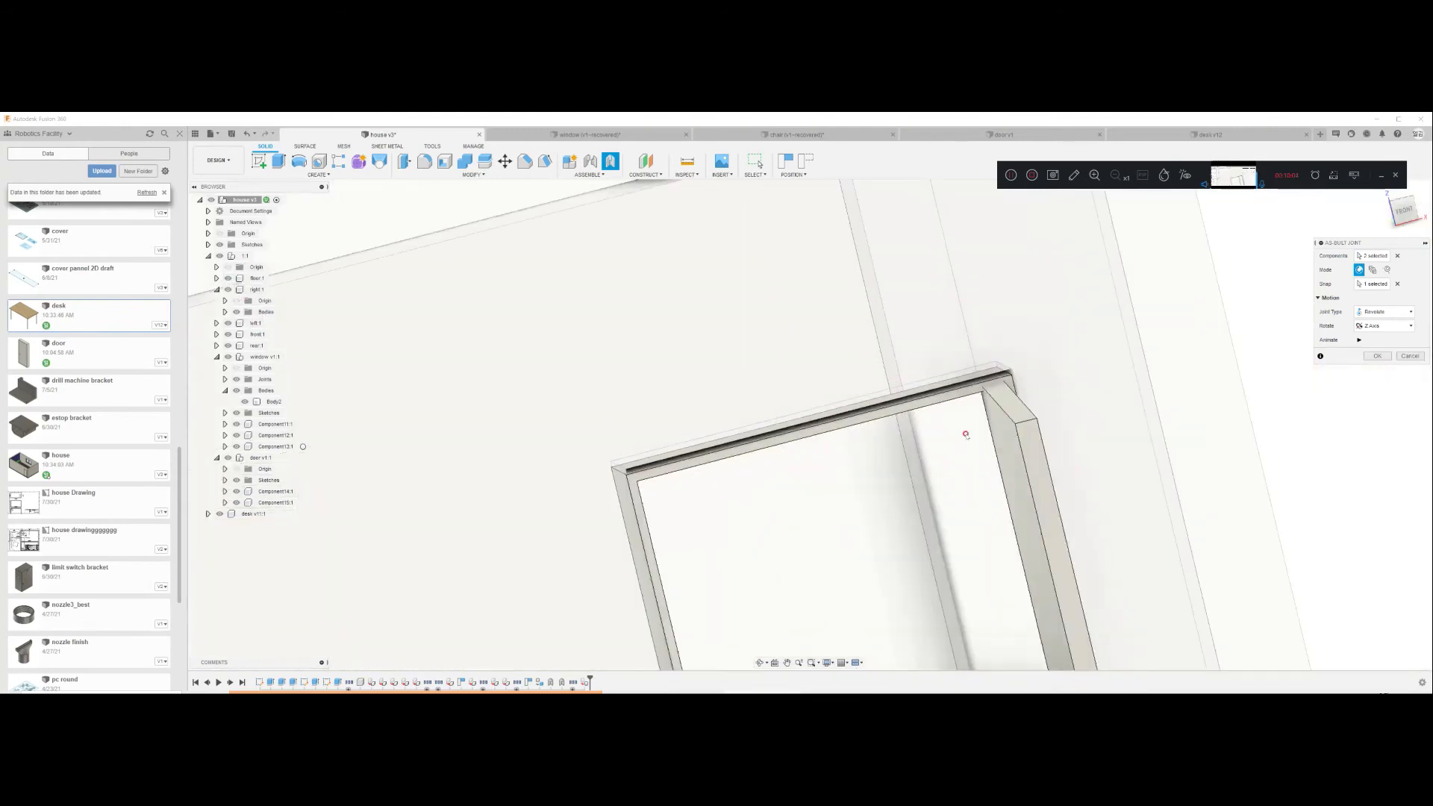
{"action": "scroll", "coordinate": [986, 449], "scroll_direction": "down", "scroll_amount": 3}
{"action": "middle_click_drag", "start_coordinate": [953, 453], "coordinate": [828, 477], "text": "shift"}
{"action": "middle_click_drag", "start_coordinate": [834, 578], "coordinate": [915, 437]}
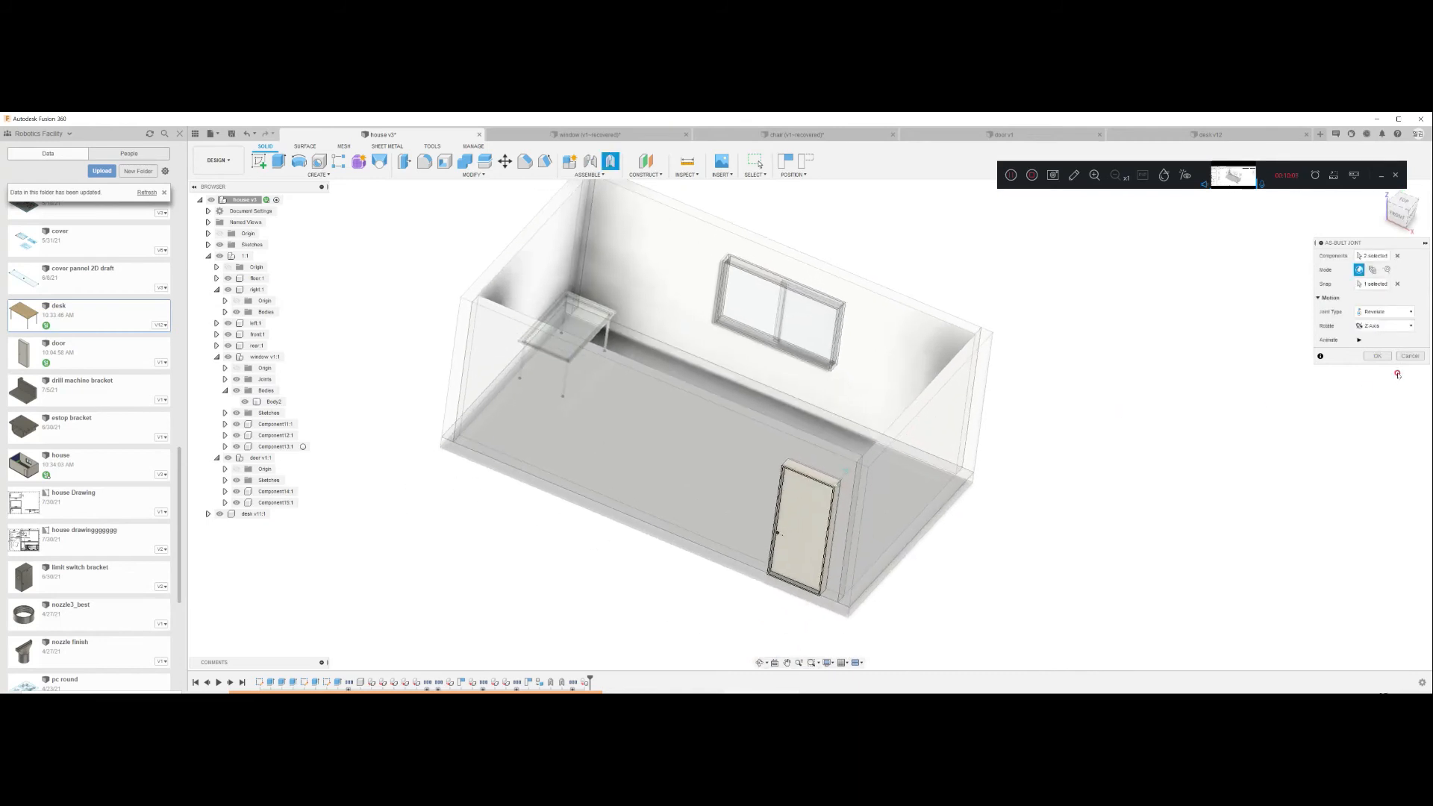
{"action": "left_click", "coordinate": [1379, 355]}
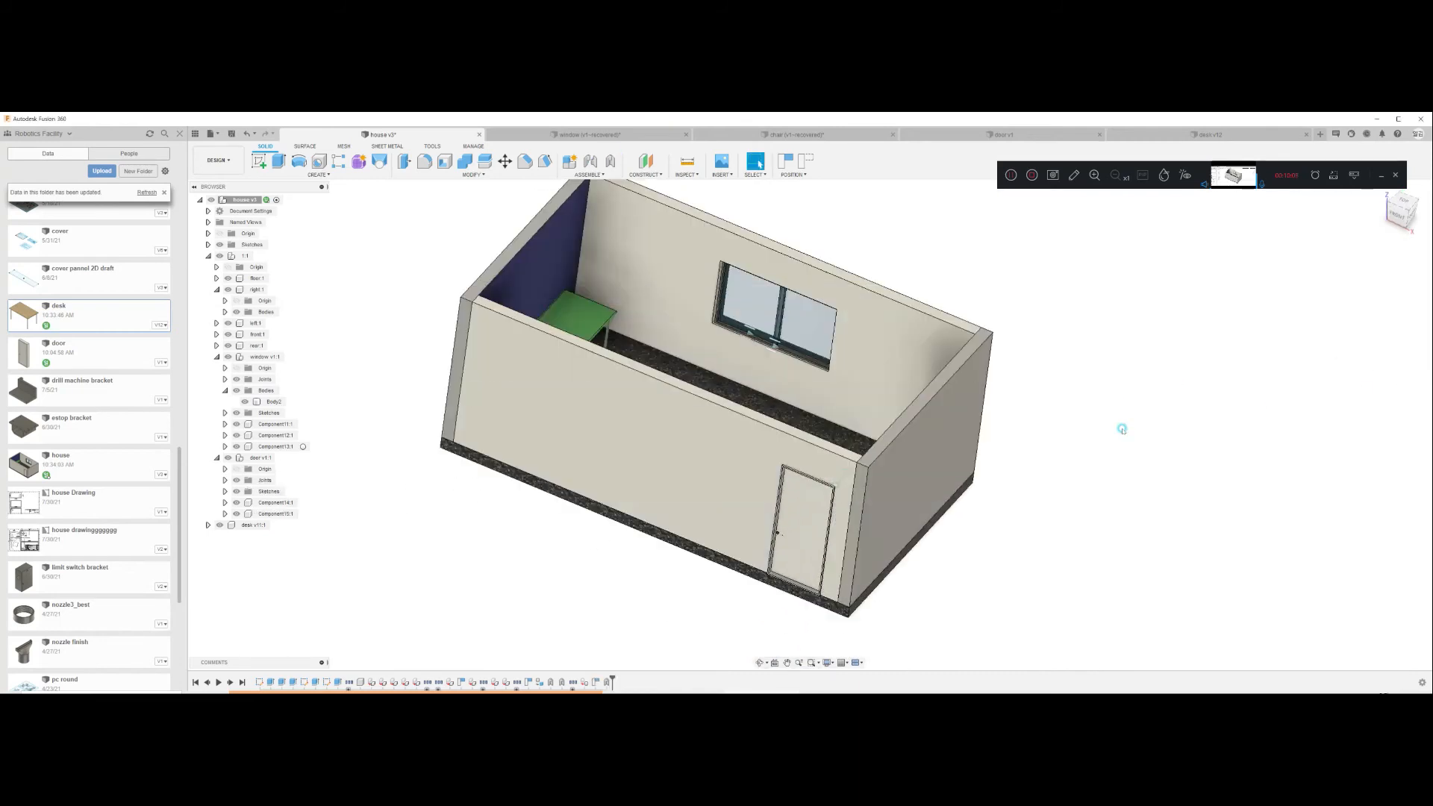
{"action": "double_click", "coordinate": [838, 481]}
{"action": "mouse_move", "coordinate": [857, 458]}
{"action": "left_mouse_down"}
{"action": "mouse_move", "coordinate": [851, 448]}
{"action": "mouse_move", "coordinate": [869, 478]}
{"action": "mouse_move", "coordinate": [843, 427]}
{"action": "mouse_move", "coordinate": [875, 475]}
{"action": "left_mouse_up"}
{"action": "key", "text": "Escape"}
{"action": "left_click_drag", "start_coordinate": [1312, 164], "coordinate": [1297, 144]}
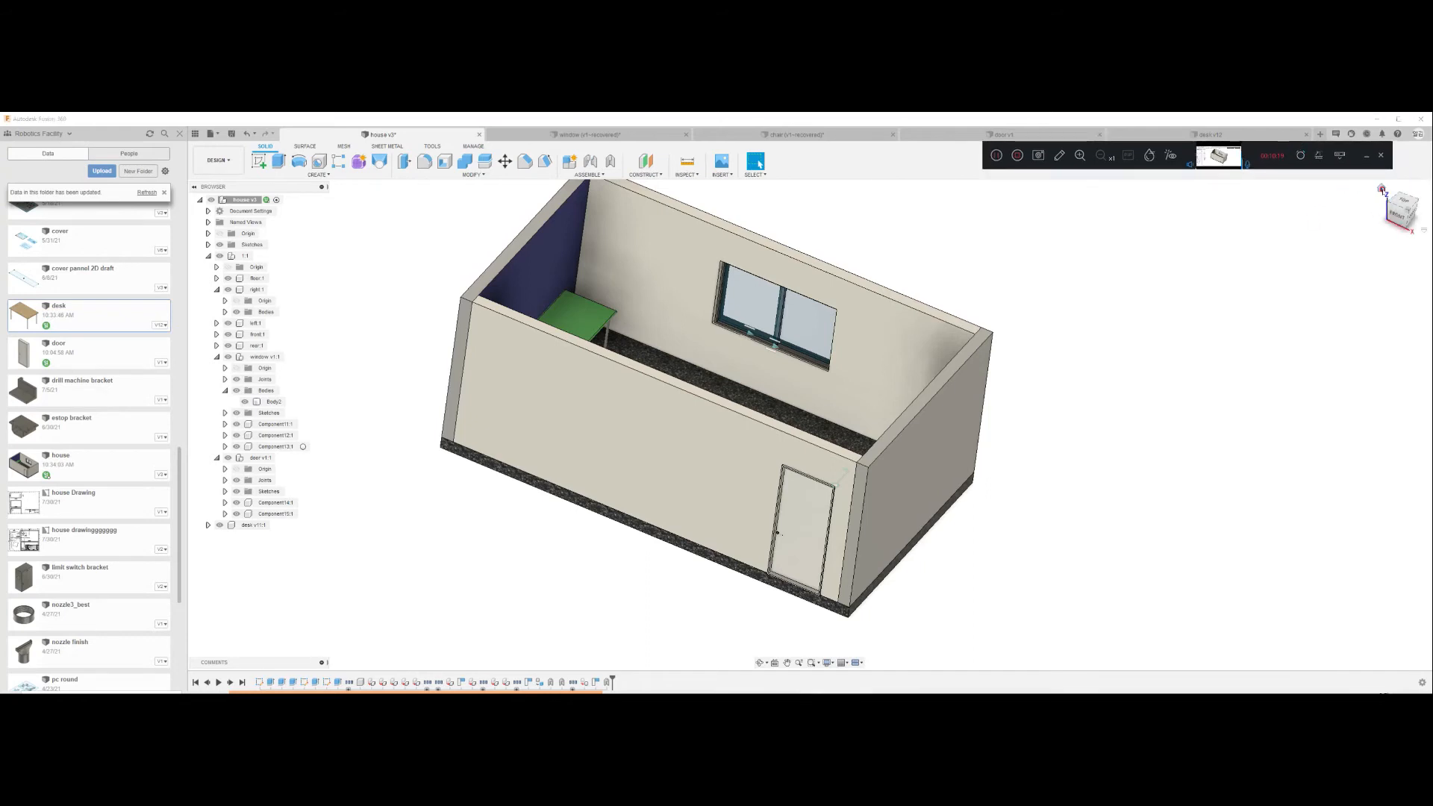
Step: Limit the left window pane's slider joint to a minimum of 0 mm and a maximum of 1000 mm
{"action": "left_click", "coordinate": [1379, 189]}
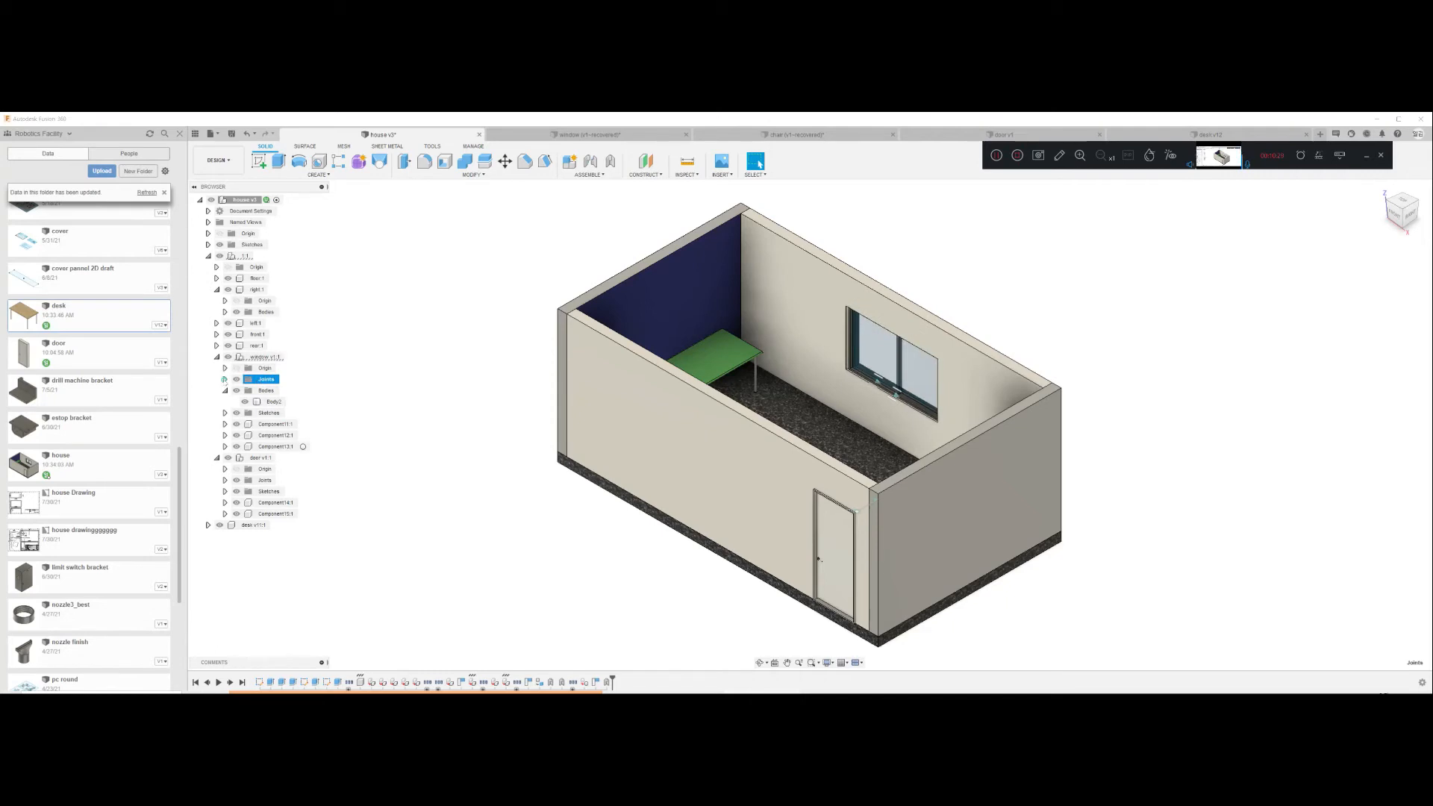
{"action": "left_click", "coordinate": [224, 379]}
{"action": "left_click", "coordinate": [269, 391]}
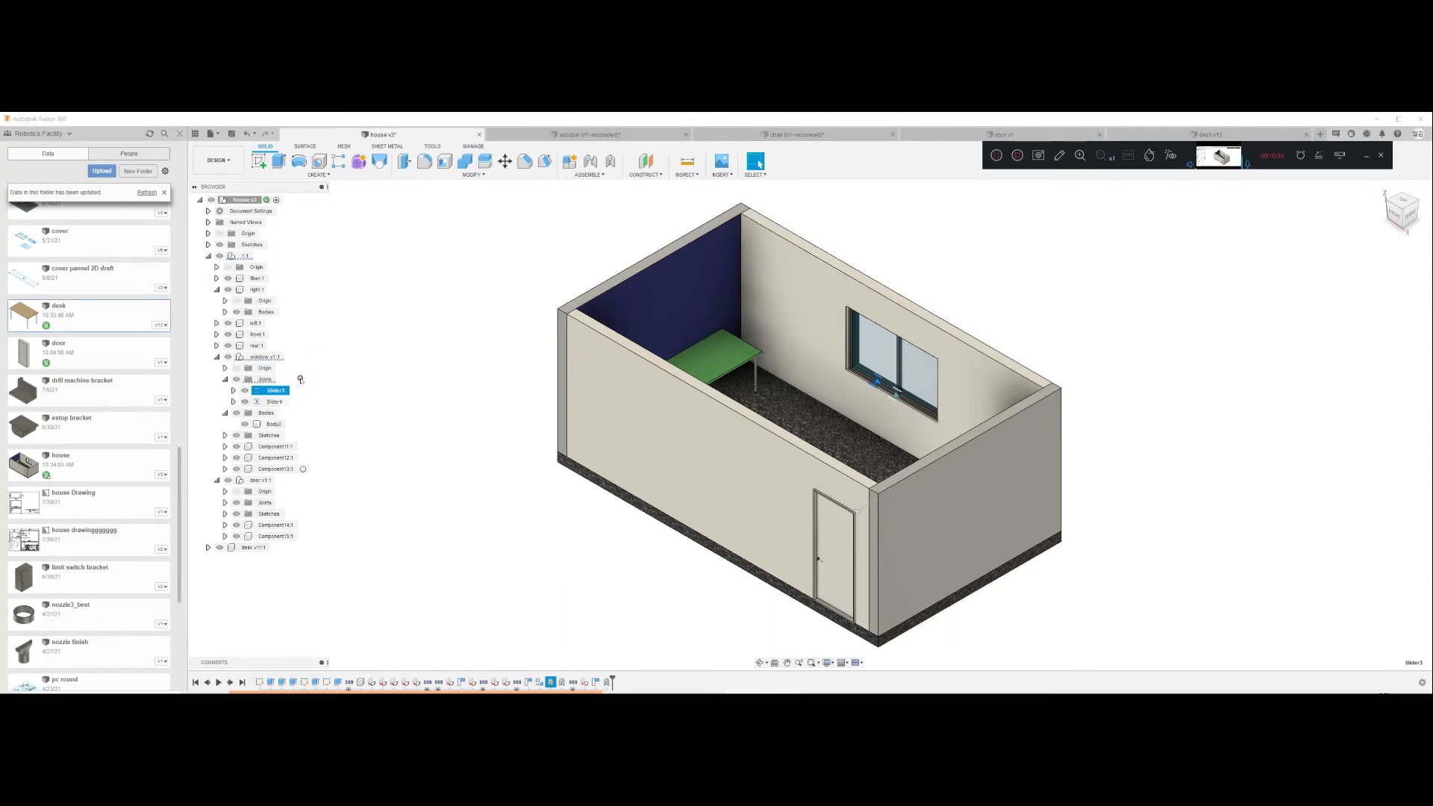
{"action": "left_click", "coordinate": [294, 391]}
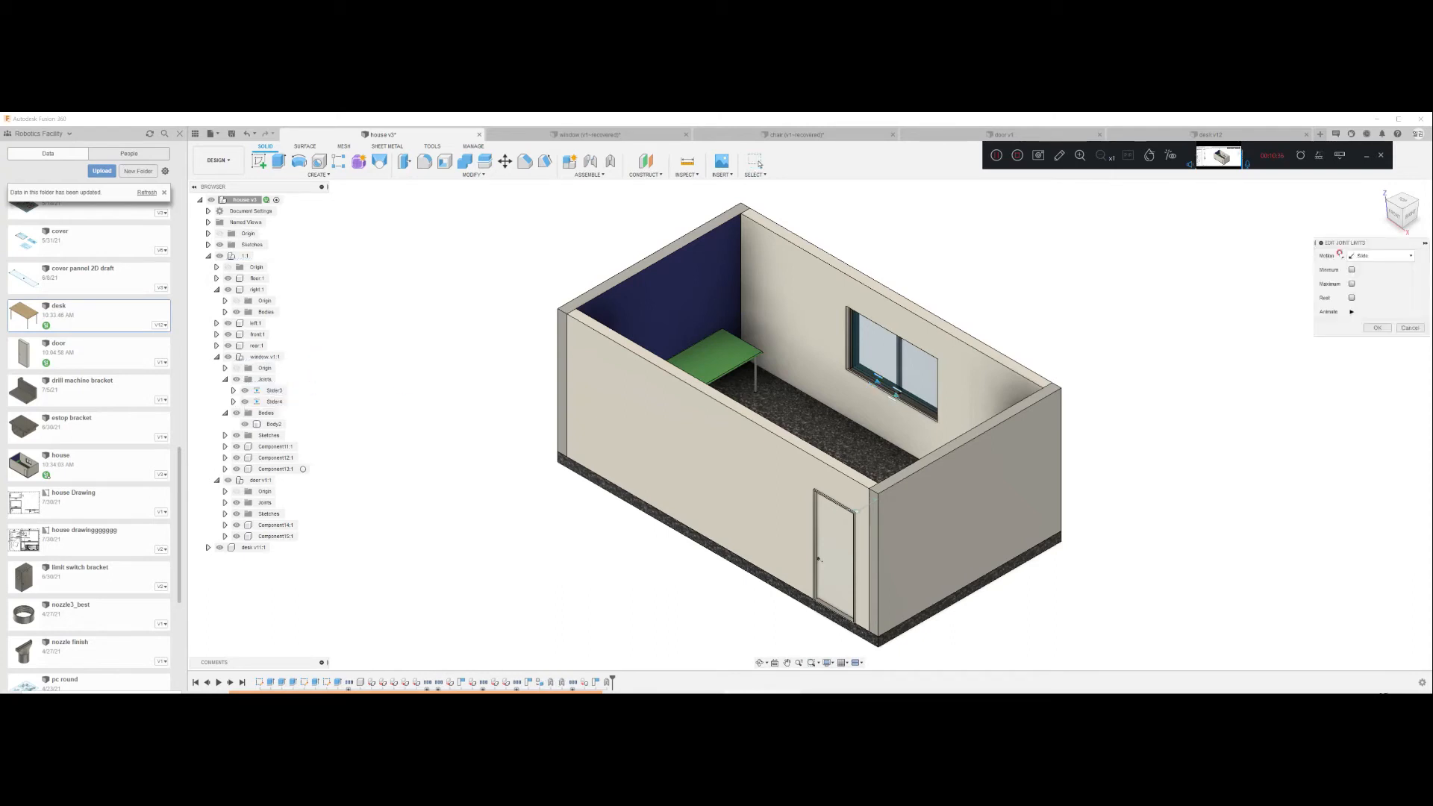
{"action": "left_click_drag", "start_coordinate": [1372, 246], "coordinate": [1294, 241]}
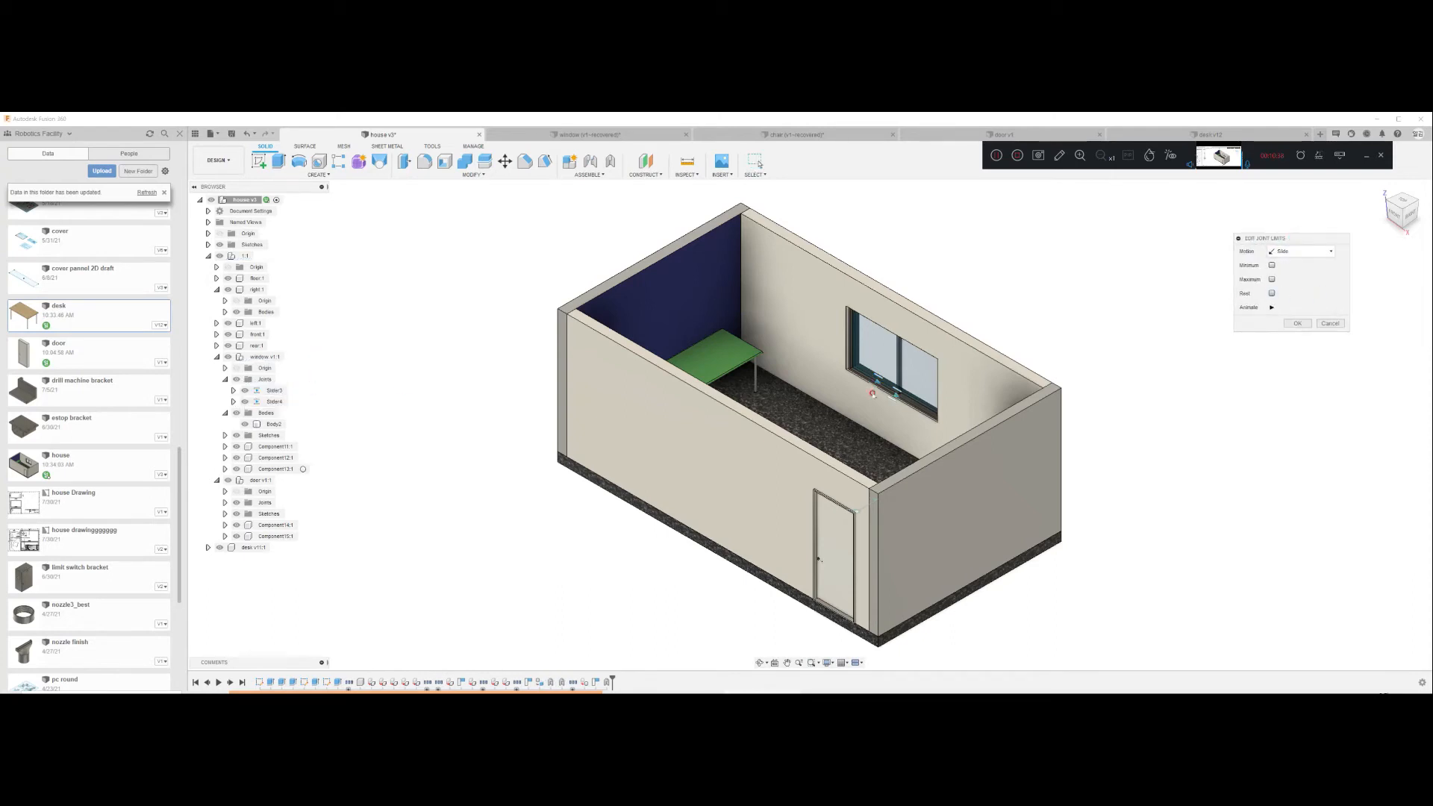
{"action": "left_click", "coordinate": [1272, 264]}
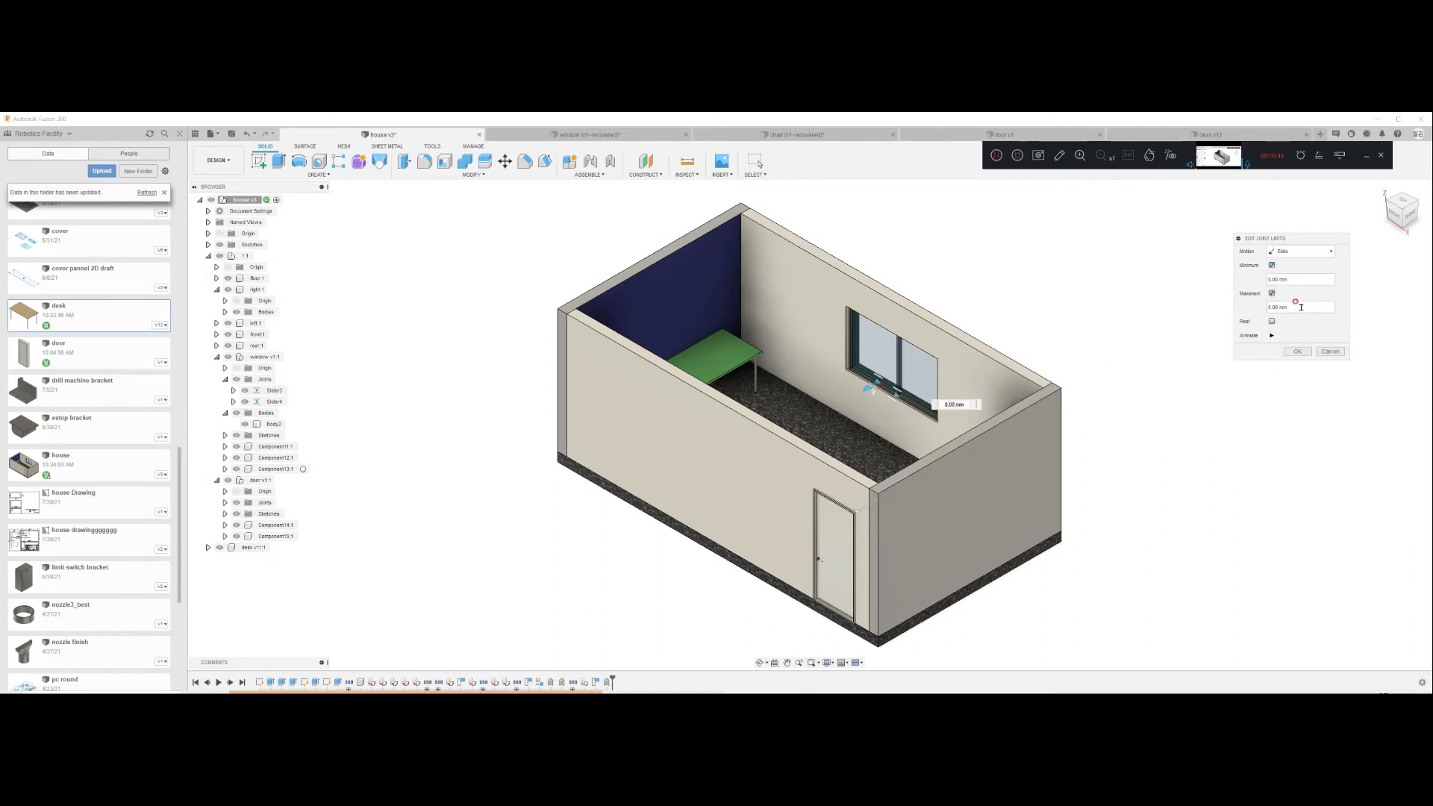
{"action": "left_click", "coordinate": [1298, 306]}
{"action": "type", "text": "500"}
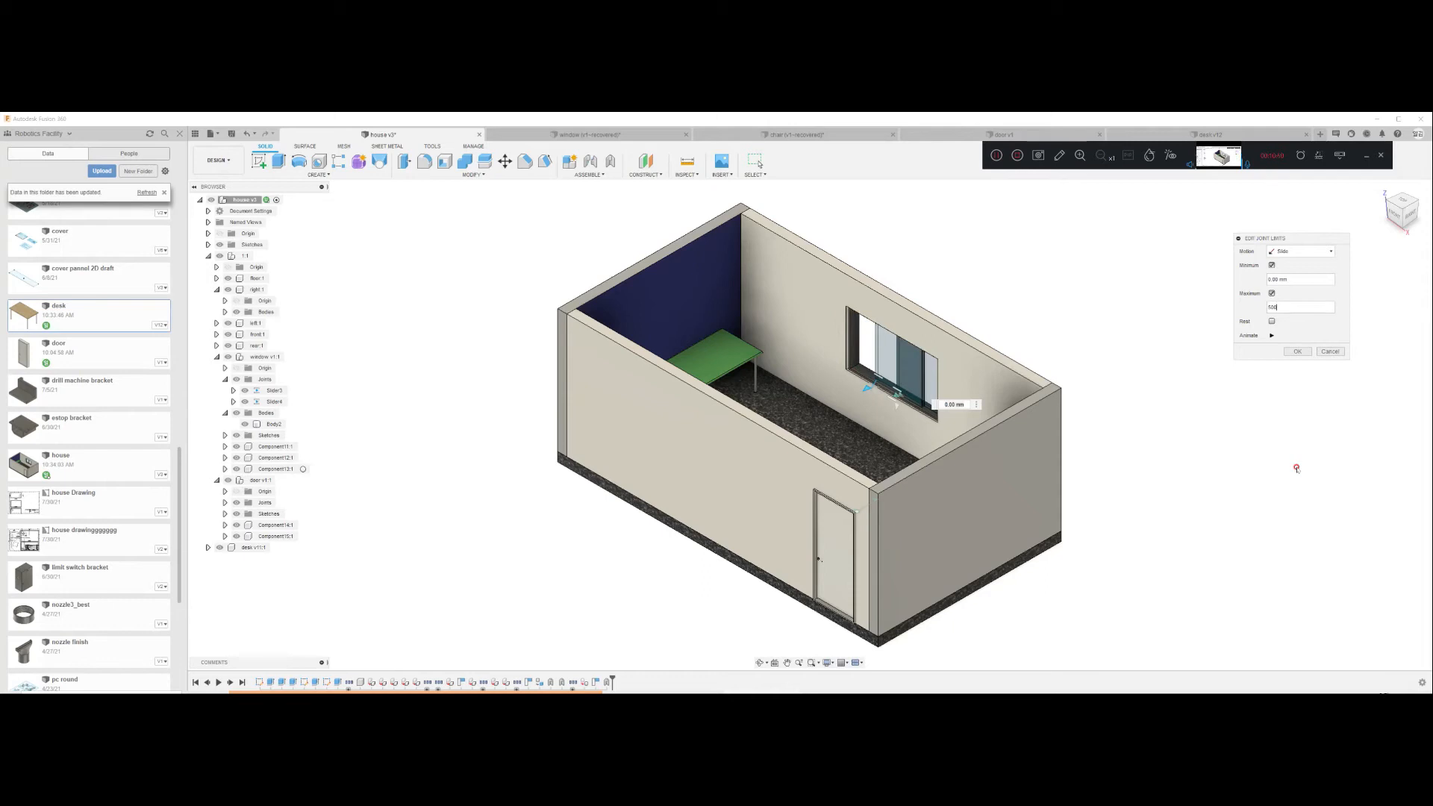
{"action": "key", "text": "BackSpace"}
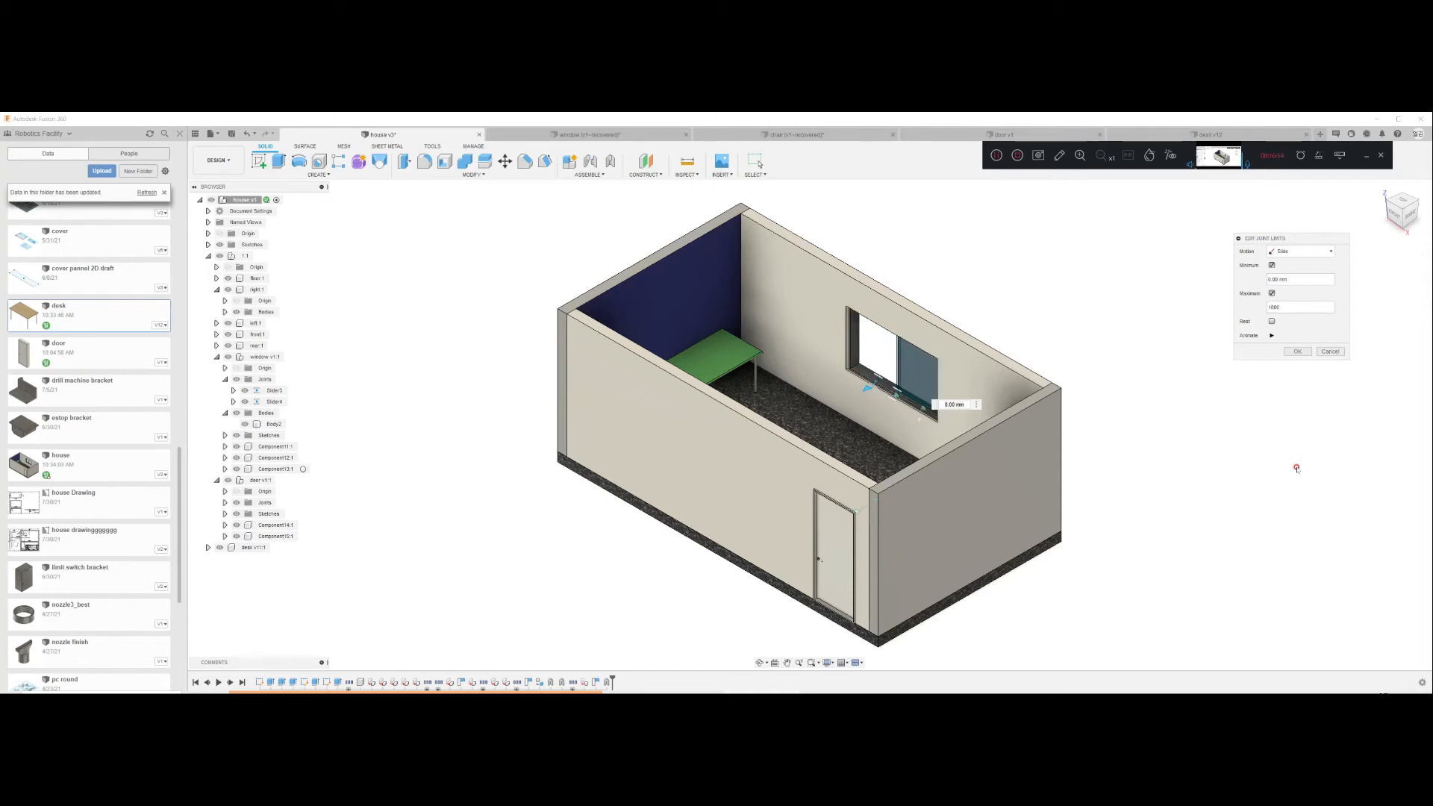
{"action": "left_click", "coordinate": [1296, 351]}
{"action": "left_click", "coordinate": [917, 373]}
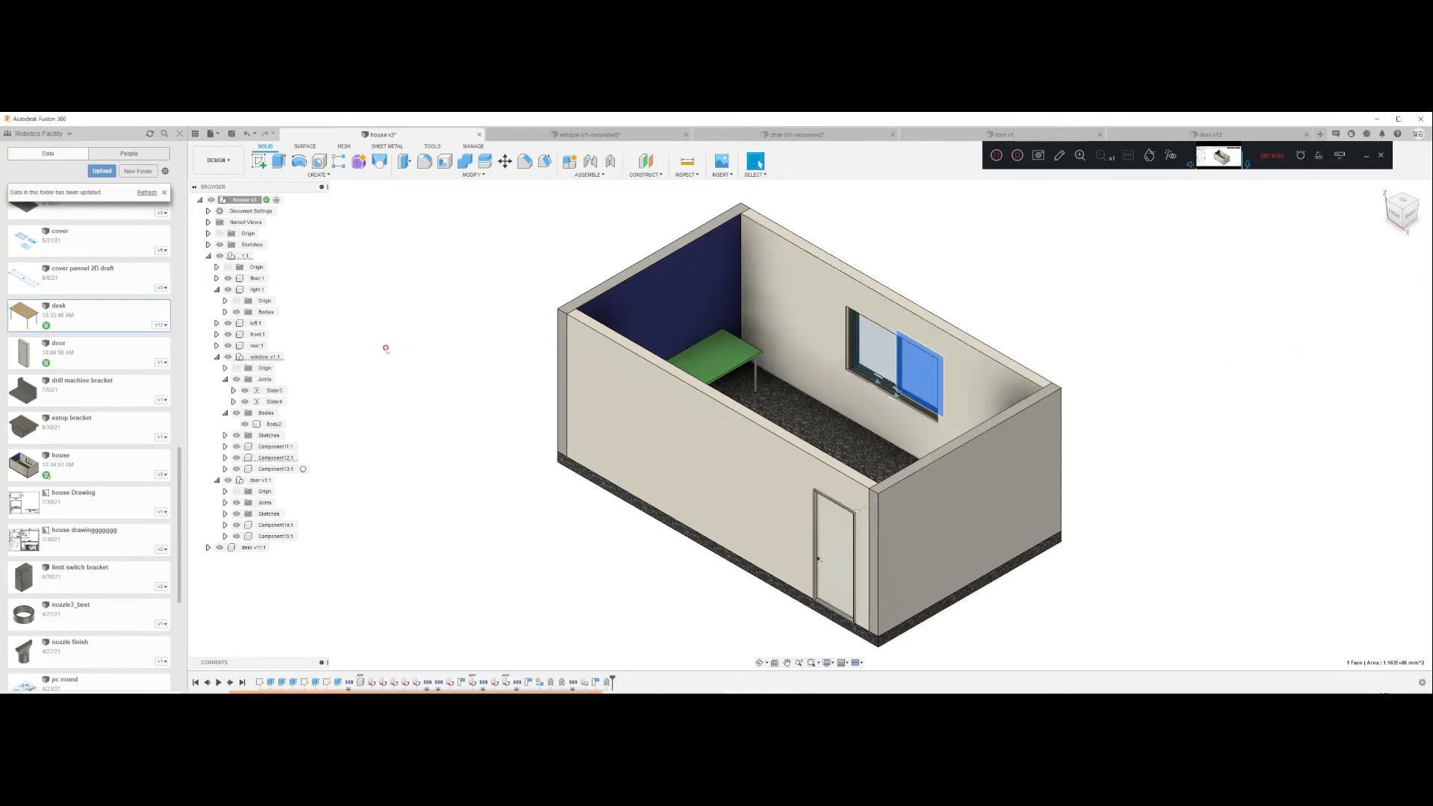
Step: Limit the right window pane's slider joint to a minimum of -1000 mm and a maximum of 500 mm
{"action": "left_click", "coordinate": [275, 403]}
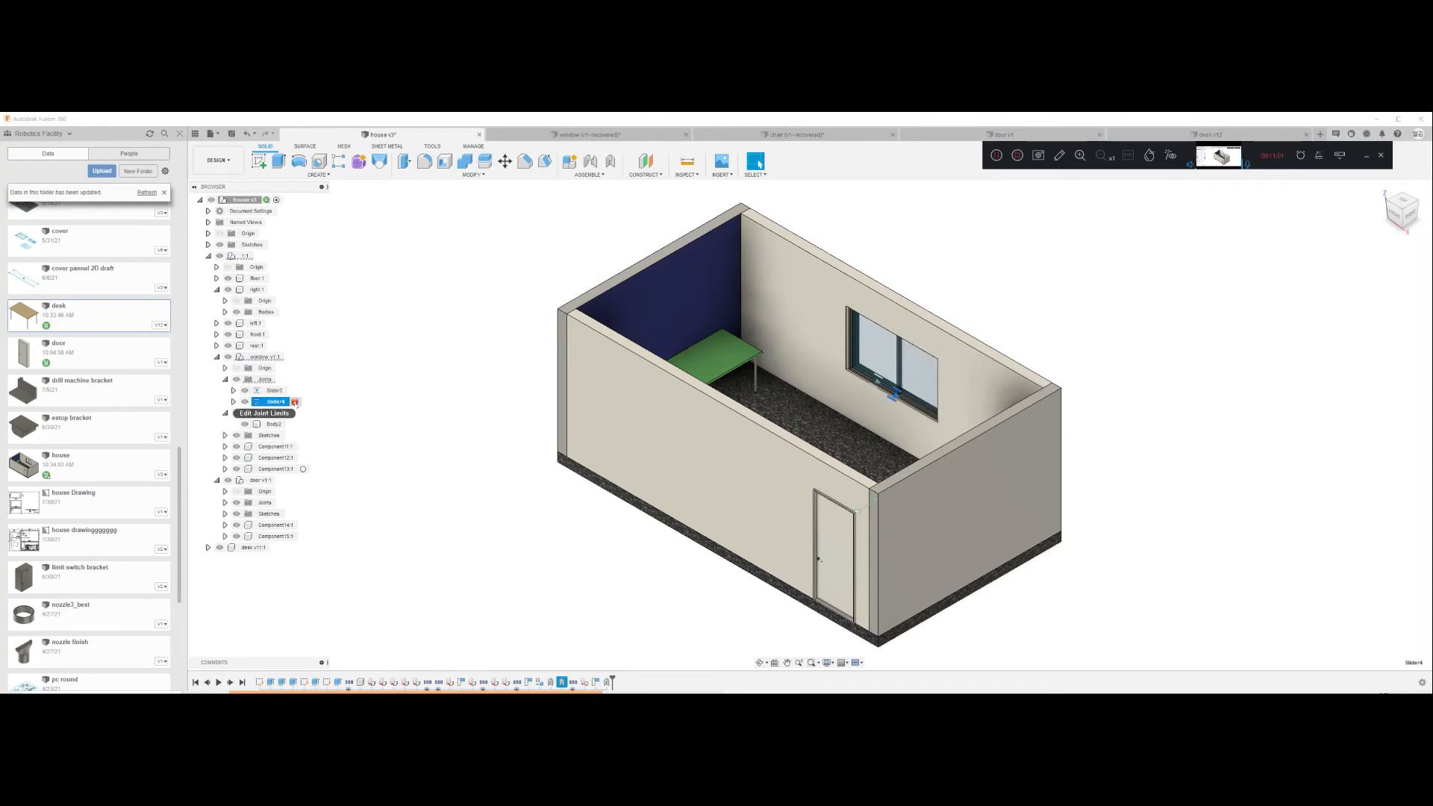
{"action": "left_click", "coordinate": [295, 402]}
{"action": "left_click", "coordinate": [1271, 265]}
{"action": "left_click", "coordinate": [1271, 294]}
{"action": "left_click", "coordinate": [1291, 306]}
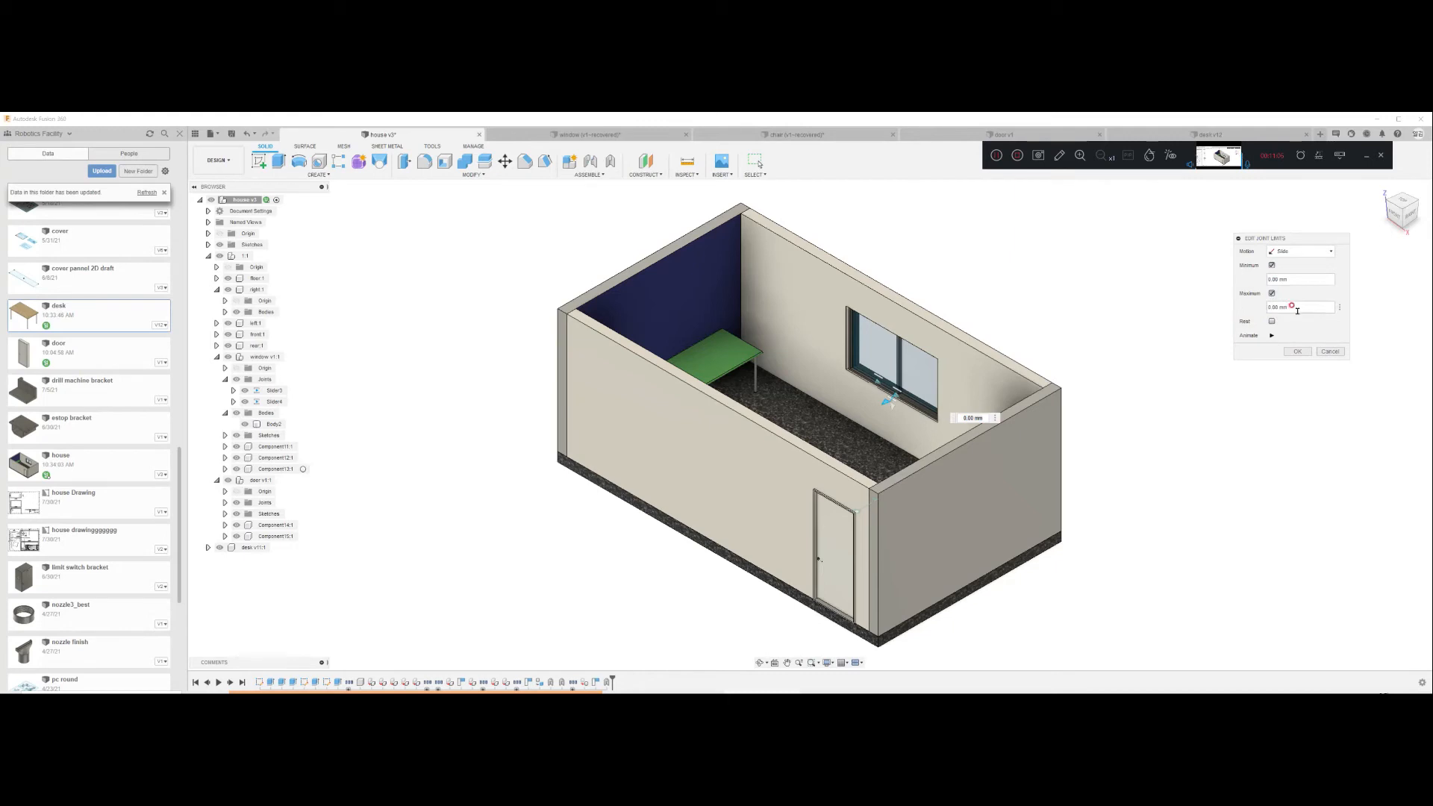
{"action": "left_click", "coordinate": [1301, 279]}
{"action": "type", "text": "500"}
{"action": "key", "text": "Return"}
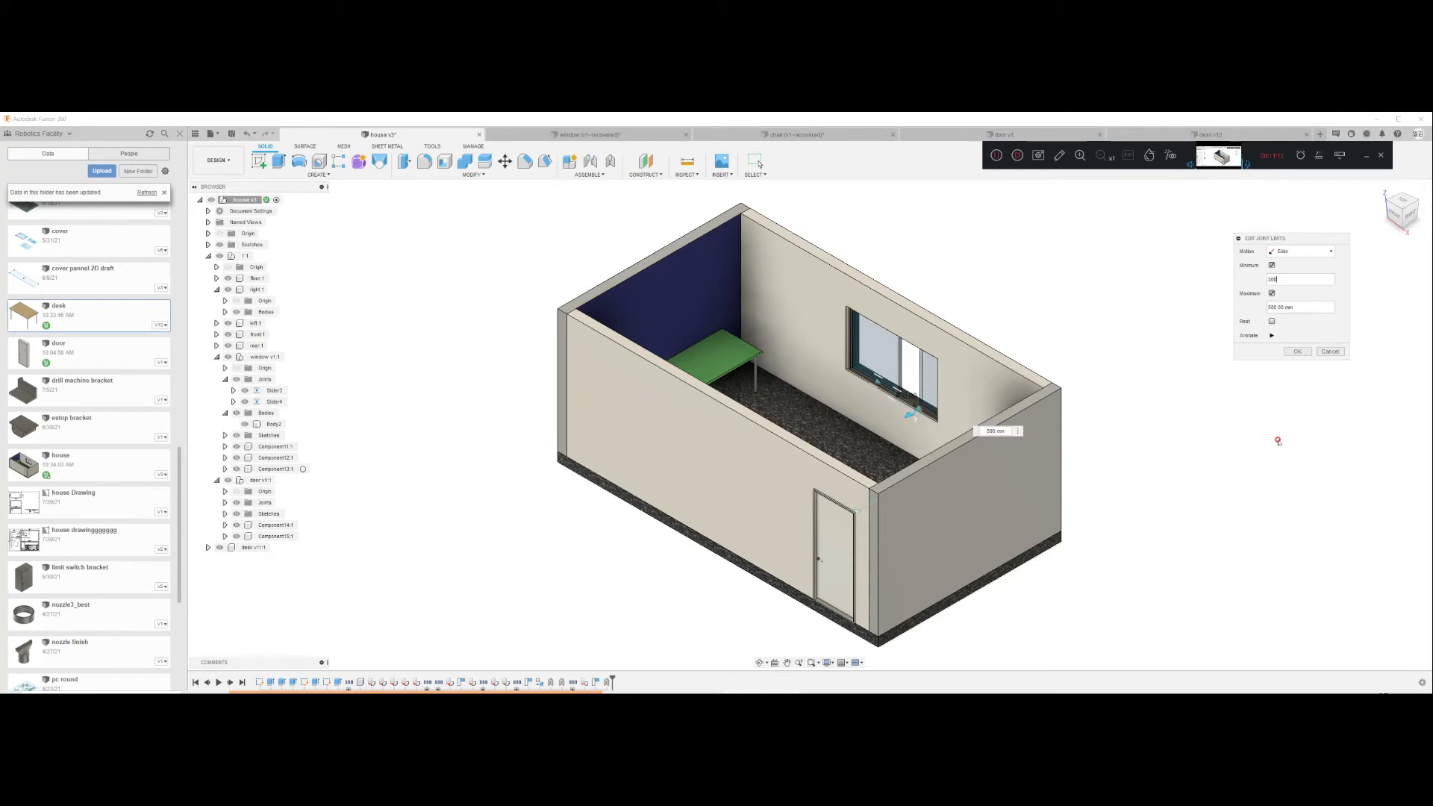
{"action": "type", "text": "-"}
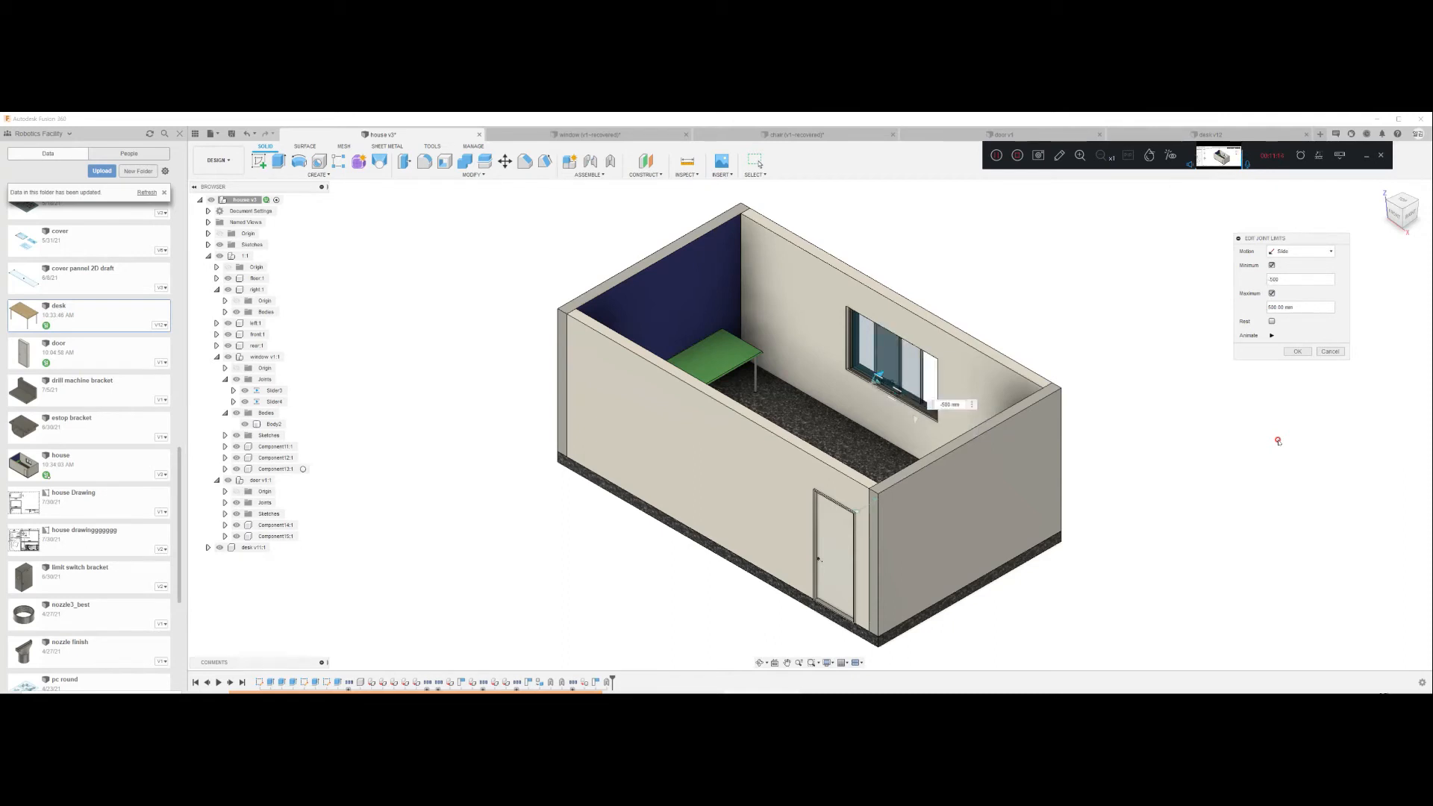
{"action": "type", "text": "1000"}
{"action": "key", "text": "Return"}
Step: Slide the right window pane along its joint to test the travel limits, and cancel the drive
{"action": "left_click", "coordinate": [894, 400]}
{"action": "double_click", "coordinate": [893, 400]}
{"action": "left_click_drag", "start_coordinate": [893, 400], "coordinate": [844, 358]}
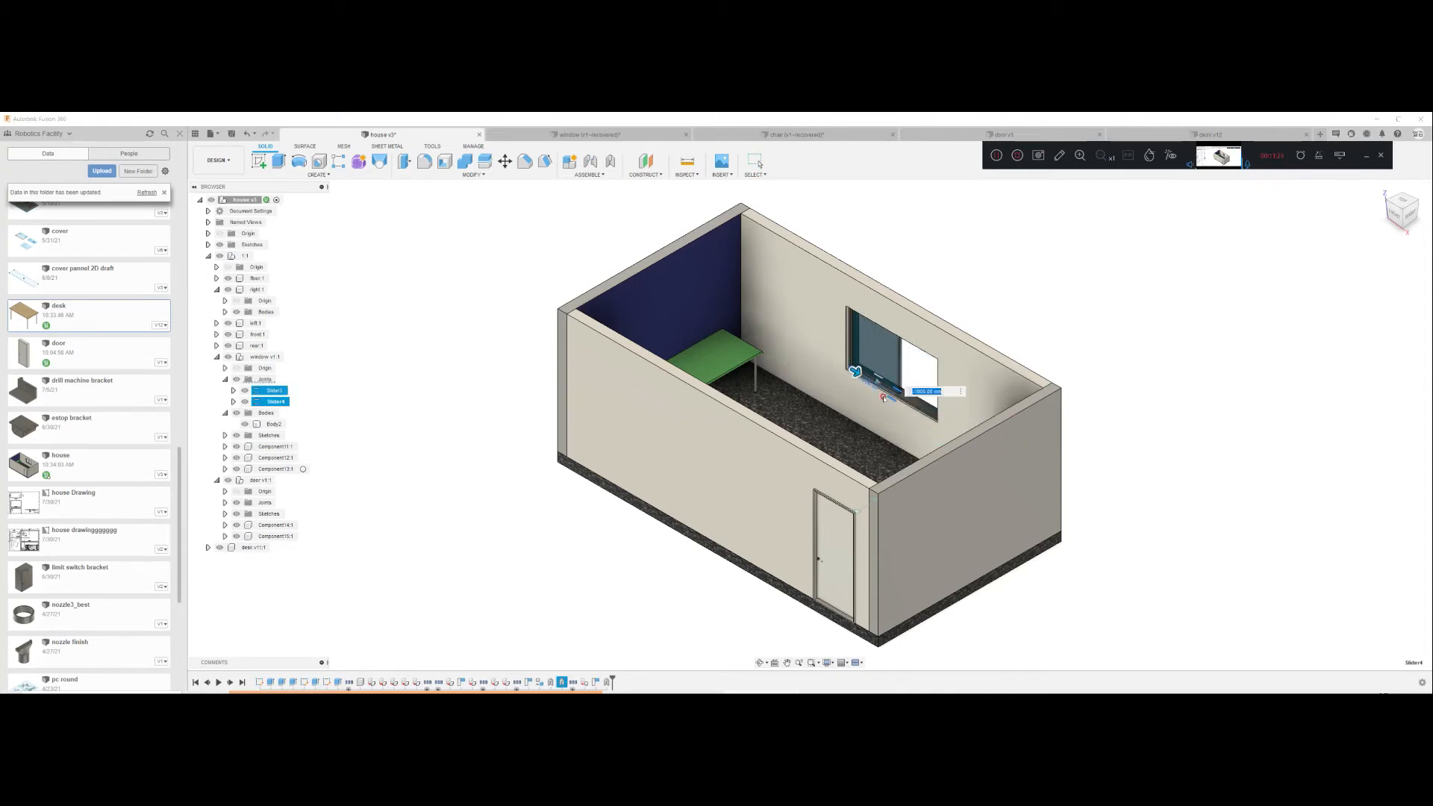
{"action": "key", "text": "Escape"}
Step: Set the maximum limit of the right window pane's slider joint to 0 mm
{"action": "right_click", "coordinate": [278, 403]}
{"action": "left_click", "coordinate": [293, 401]}
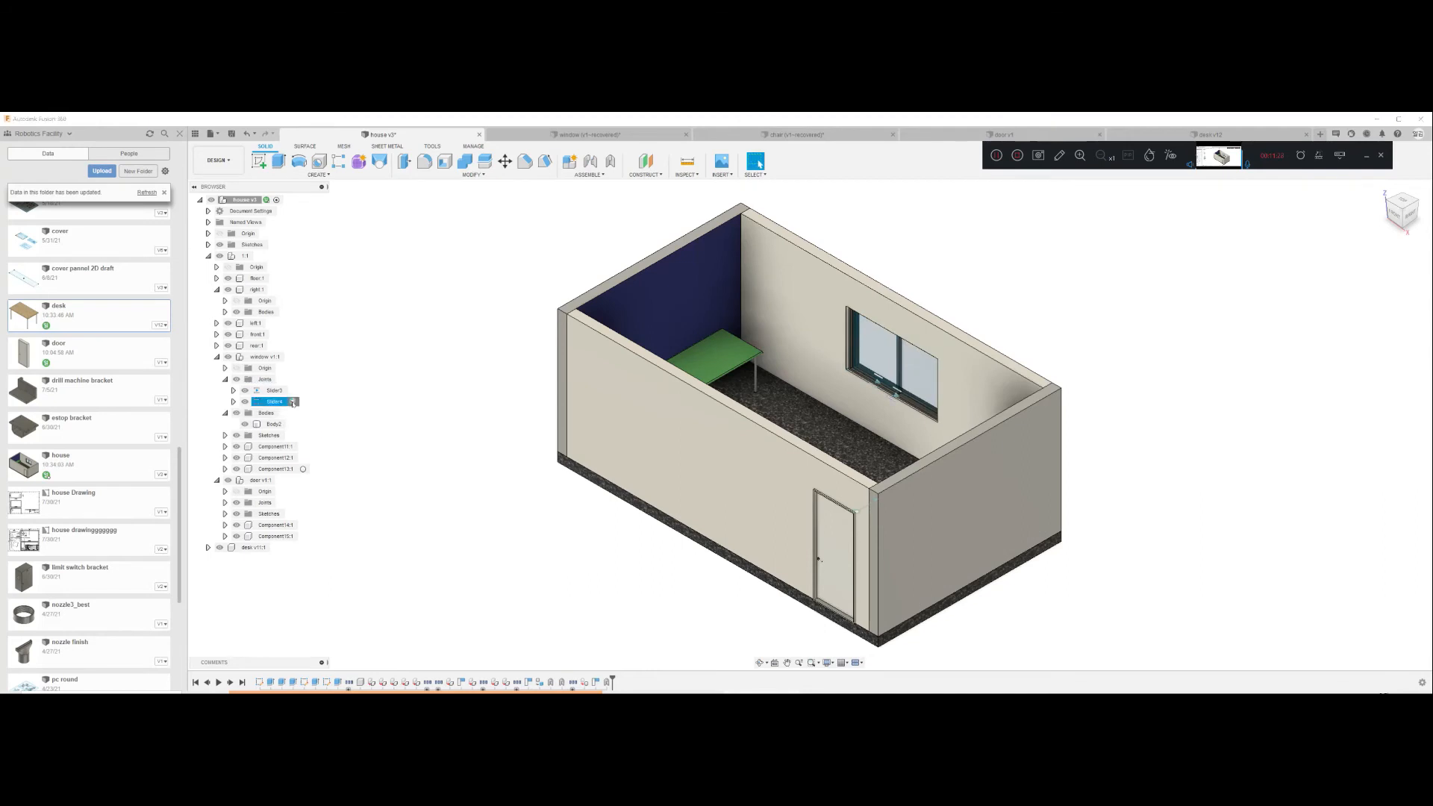
{"action": "left_click_drag", "start_coordinate": [1292, 307], "coordinate": [1131, 307]}
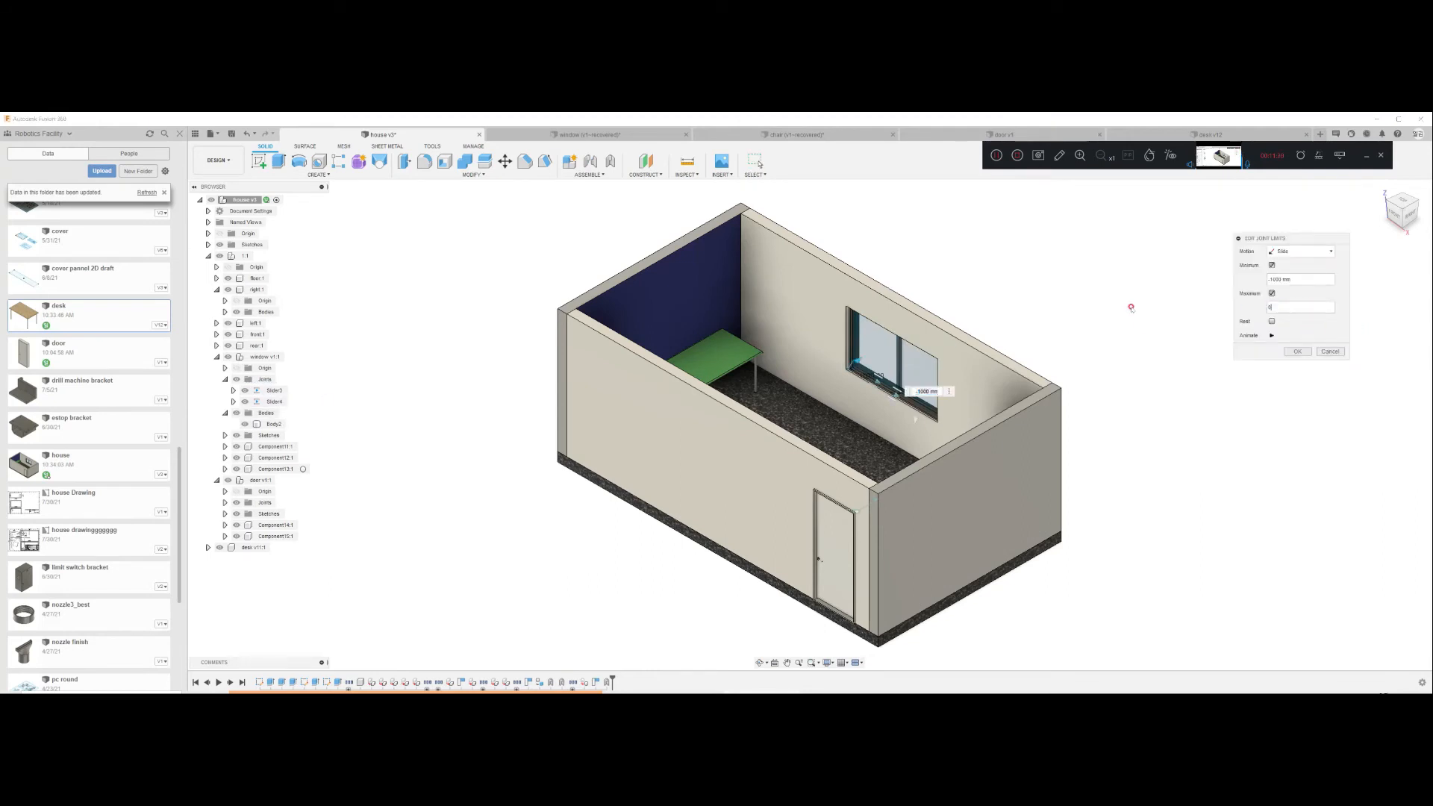
{"action": "left_click", "coordinate": [1297, 351]}
Step: Drive both window panes' slider joints to check that each pane stays within its limits
{"action": "double_click", "coordinate": [897, 394]}
{"action": "left_click_drag", "start_coordinate": [969, 426], "coordinate": [898, 376]}
{"action": "left_click", "coordinate": [1031, 298]}
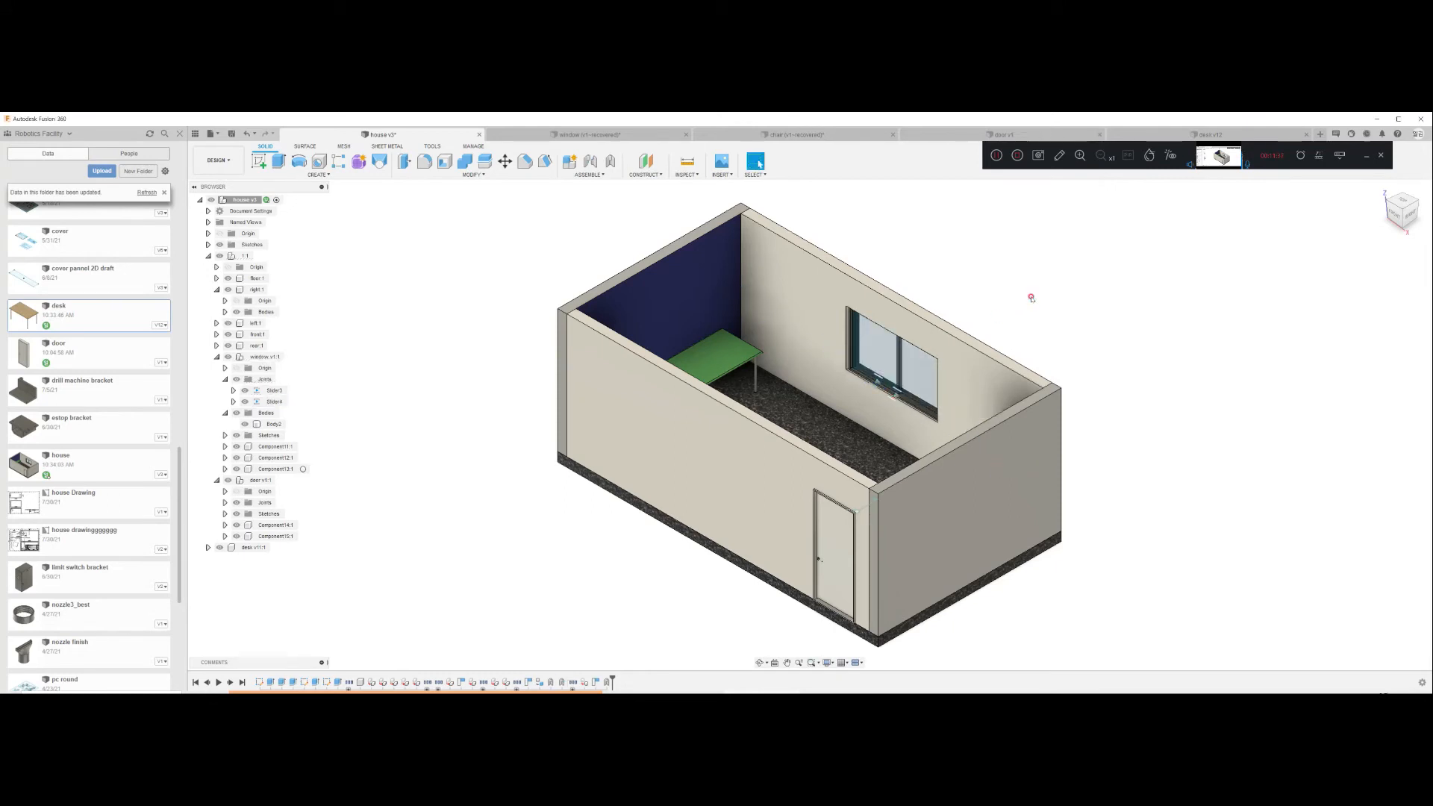
{"action": "left_click", "coordinate": [881, 377]}
{"action": "left_click", "coordinate": [878, 381]}
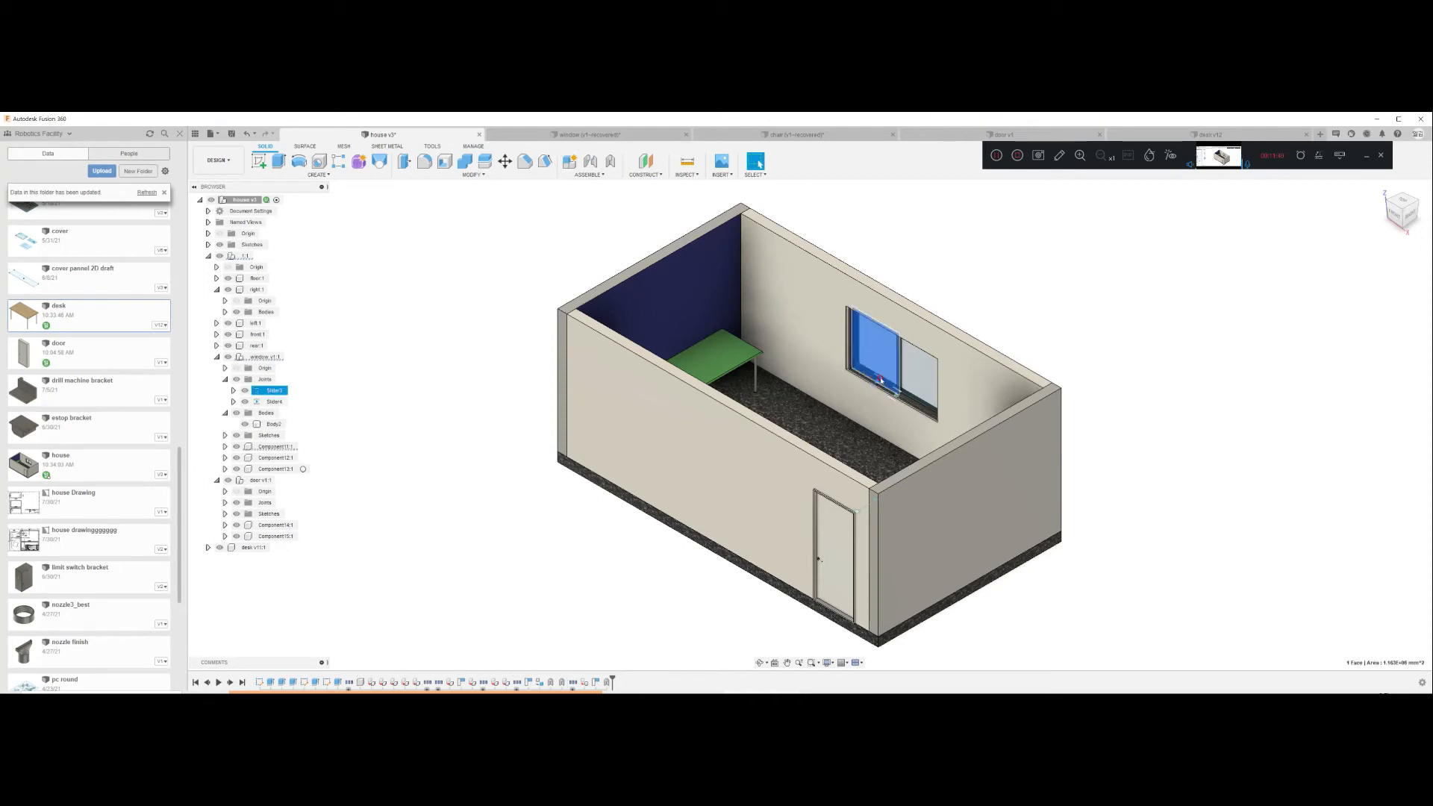
{"action": "double_click", "coordinate": [877, 384]}
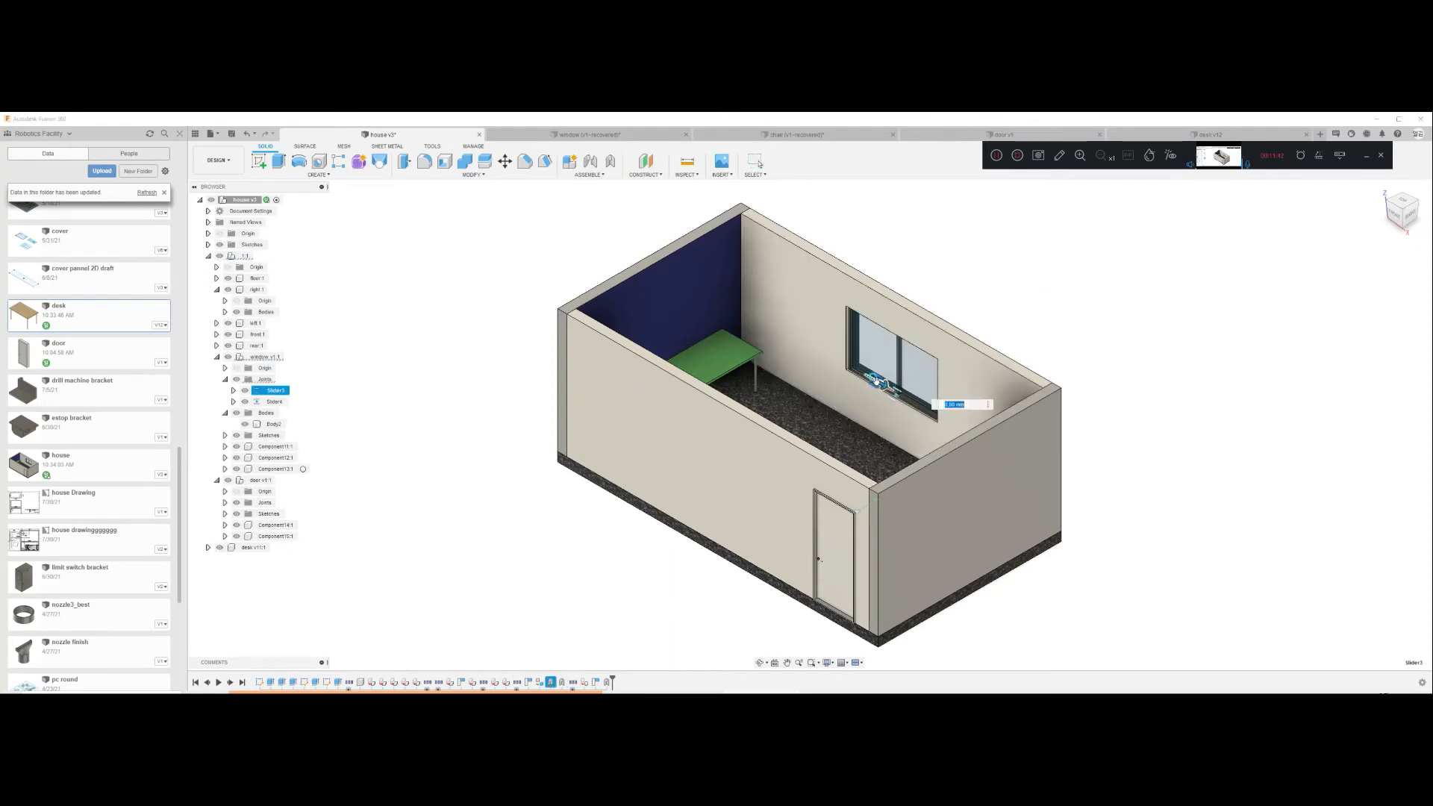
{"action": "mouse_move", "coordinate": [879, 384]}
{"action": "left_mouse_down"}
{"action": "mouse_move", "coordinate": [981, 434]}
{"action": "mouse_move", "coordinate": [879, 384]}
{"action": "left_mouse_up"}
{"action": "left_click", "coordinate": [1014, 294]}
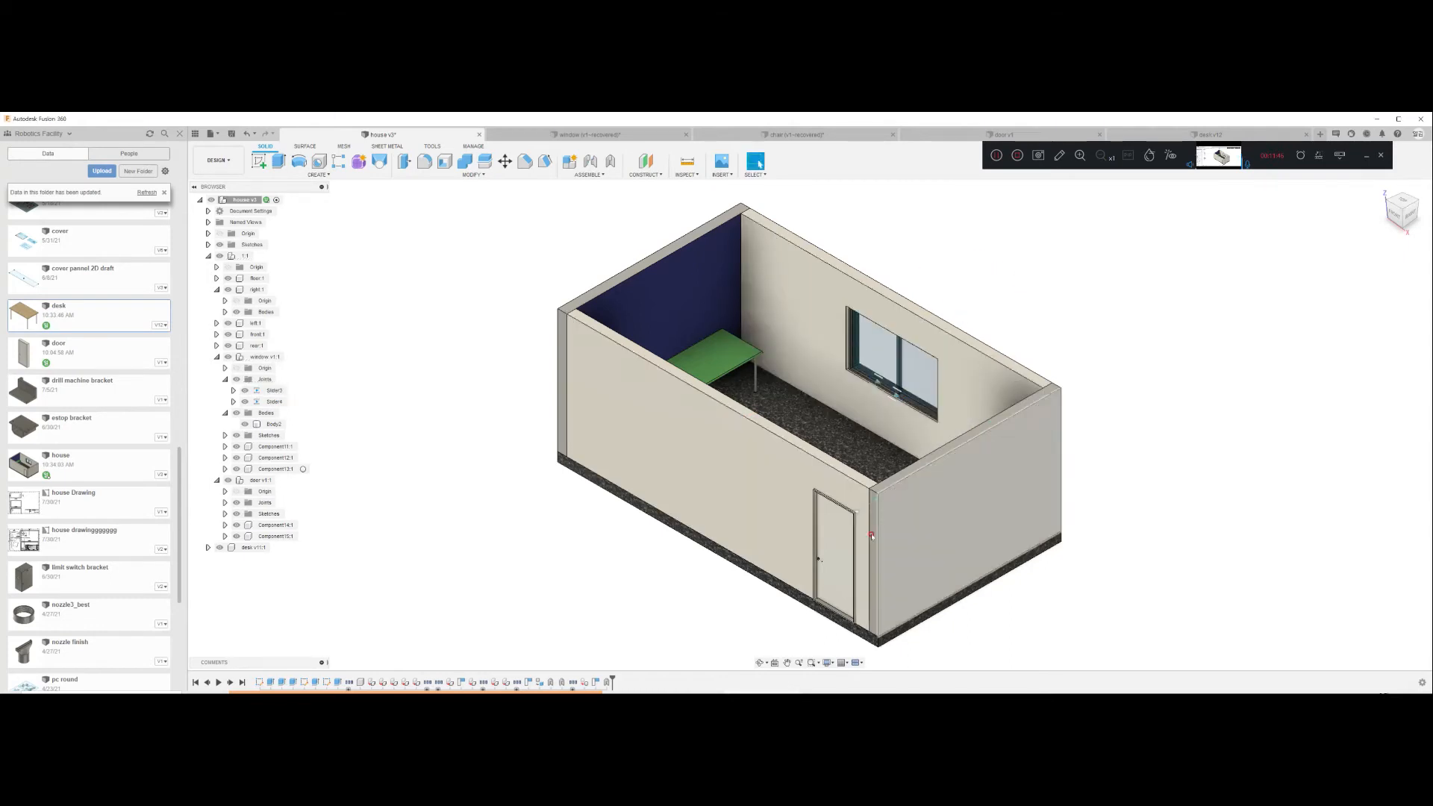
Step: Limit the door's revolute joint to a minimum of -90 degrees and a maximum of 0 degrees
{"action": "left_click", "coordinate": [875, 500]}
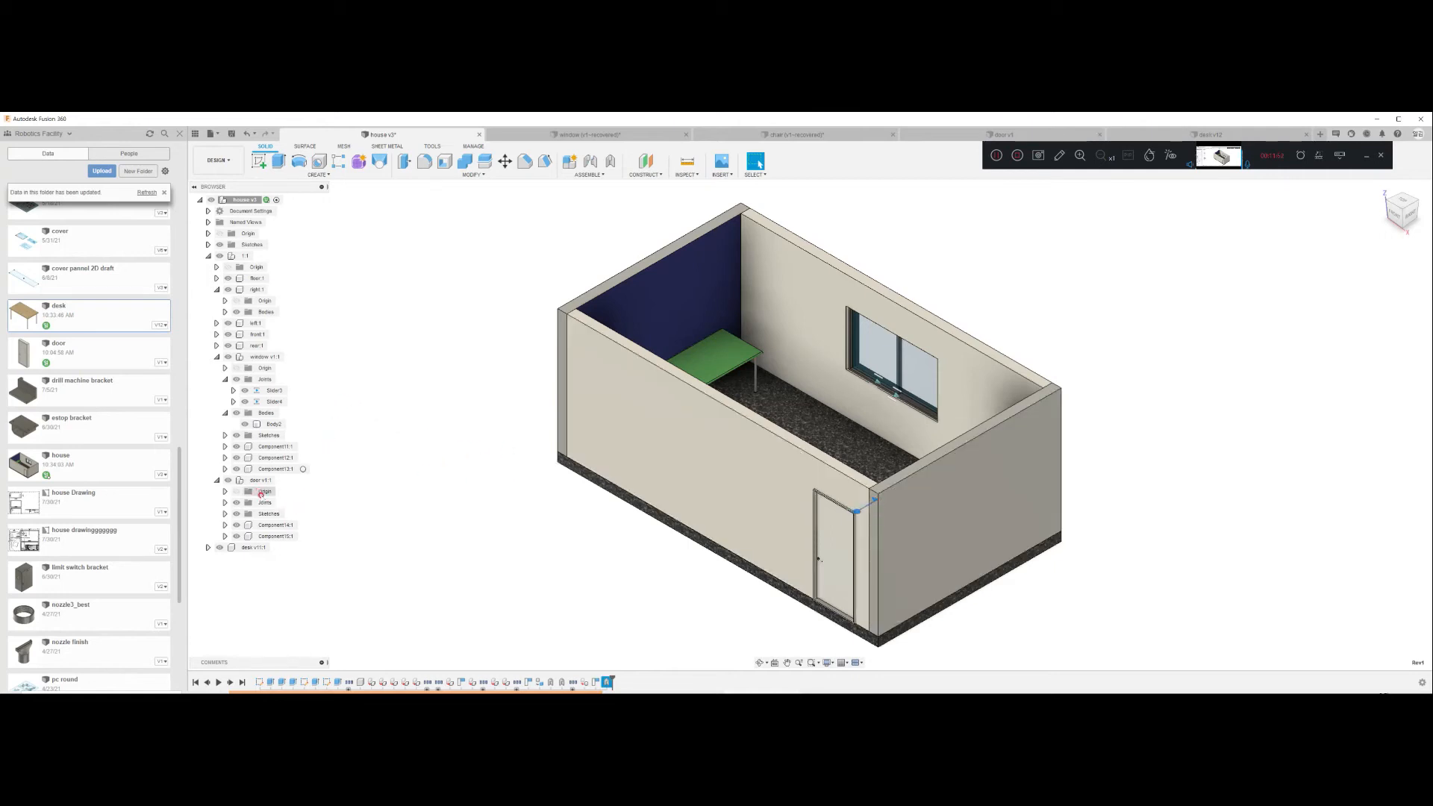
{"action": "left_click", "coordinate": [224, 503]}
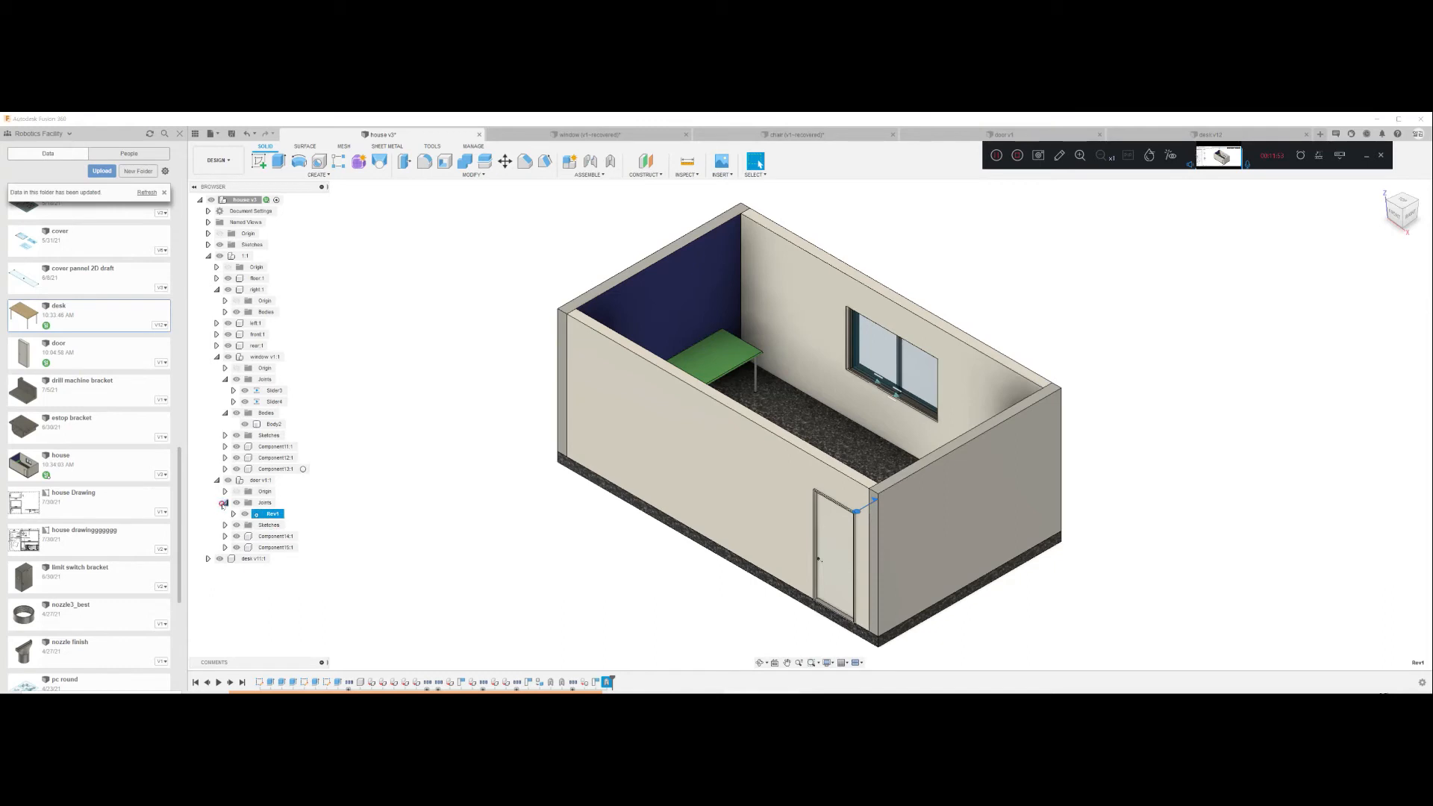
{"action": "left_click", "coordinate": [291, 514]}
{"action": "left_click", "coordinate": [1272, 266]}
{"action": "left_click", "coordinate": [1273, 294]}
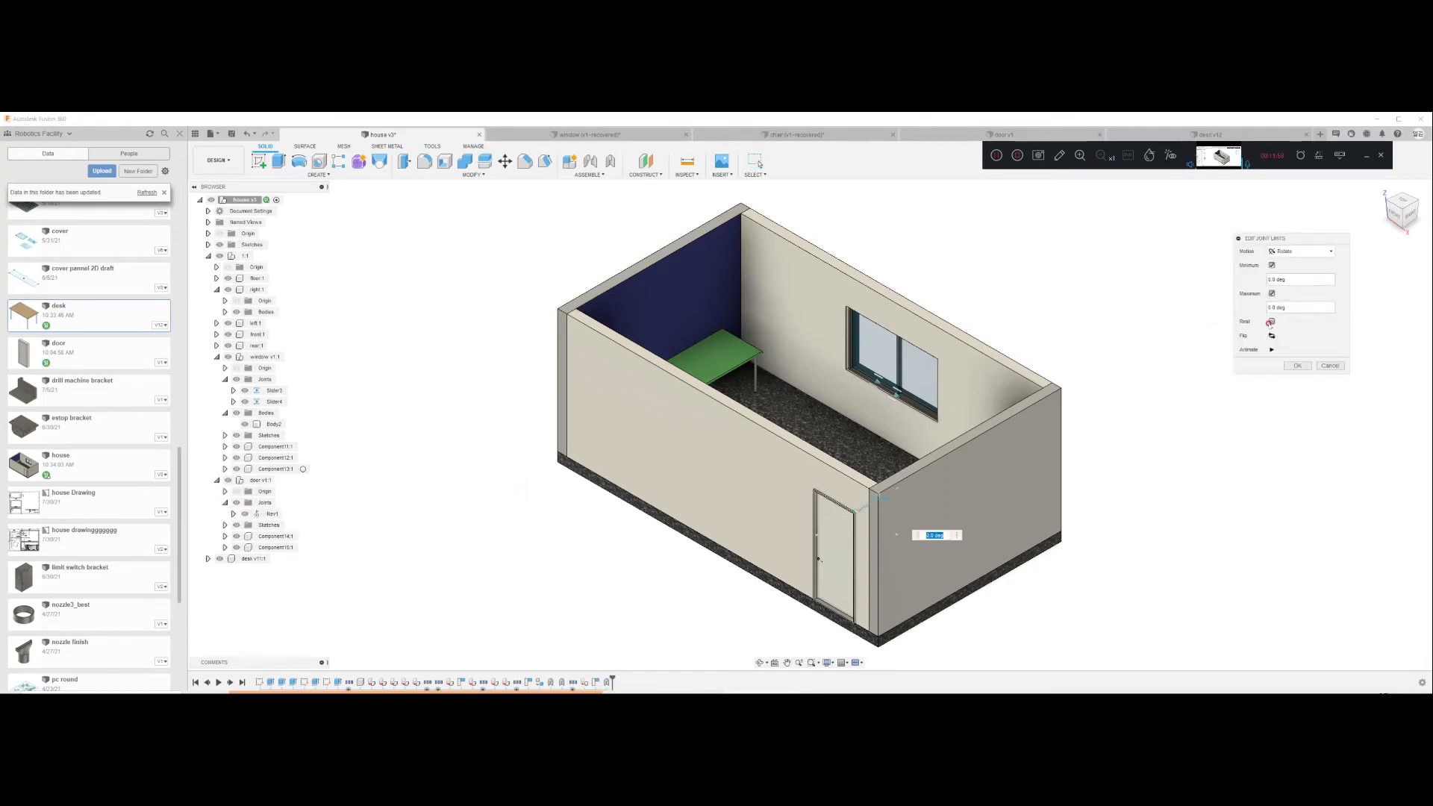
{"action": "left_click", "coordinate": [1296, 276]}
{"action": "left_click", "coordinate": [1290, 304]}
{"action": "type", "text": "90"}
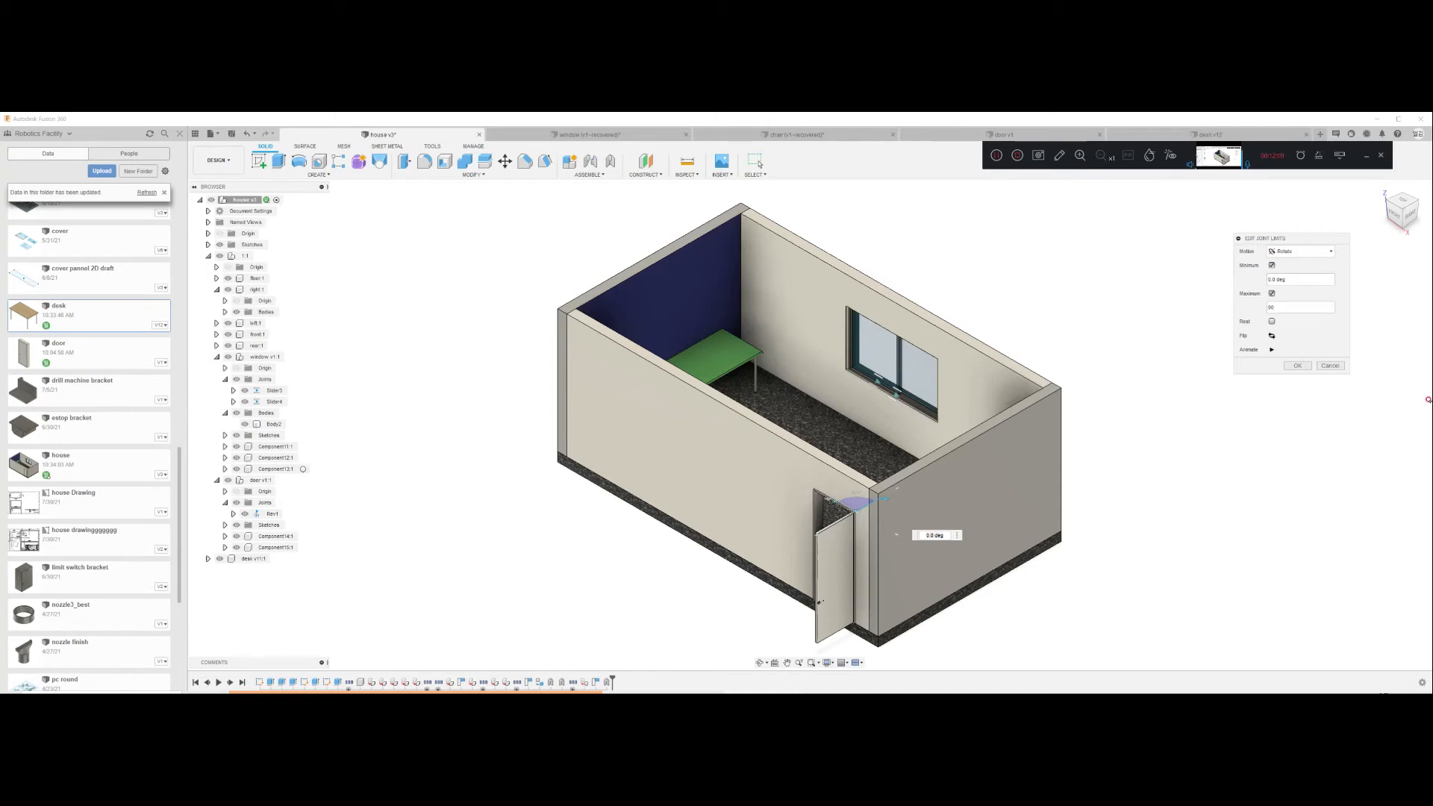
{"action": "double_click", "coordinate": [1285, 306]}
{"action": "left_click_drag", "start_coordinate": [1295, 279], "coordinate": [1196, 276]}
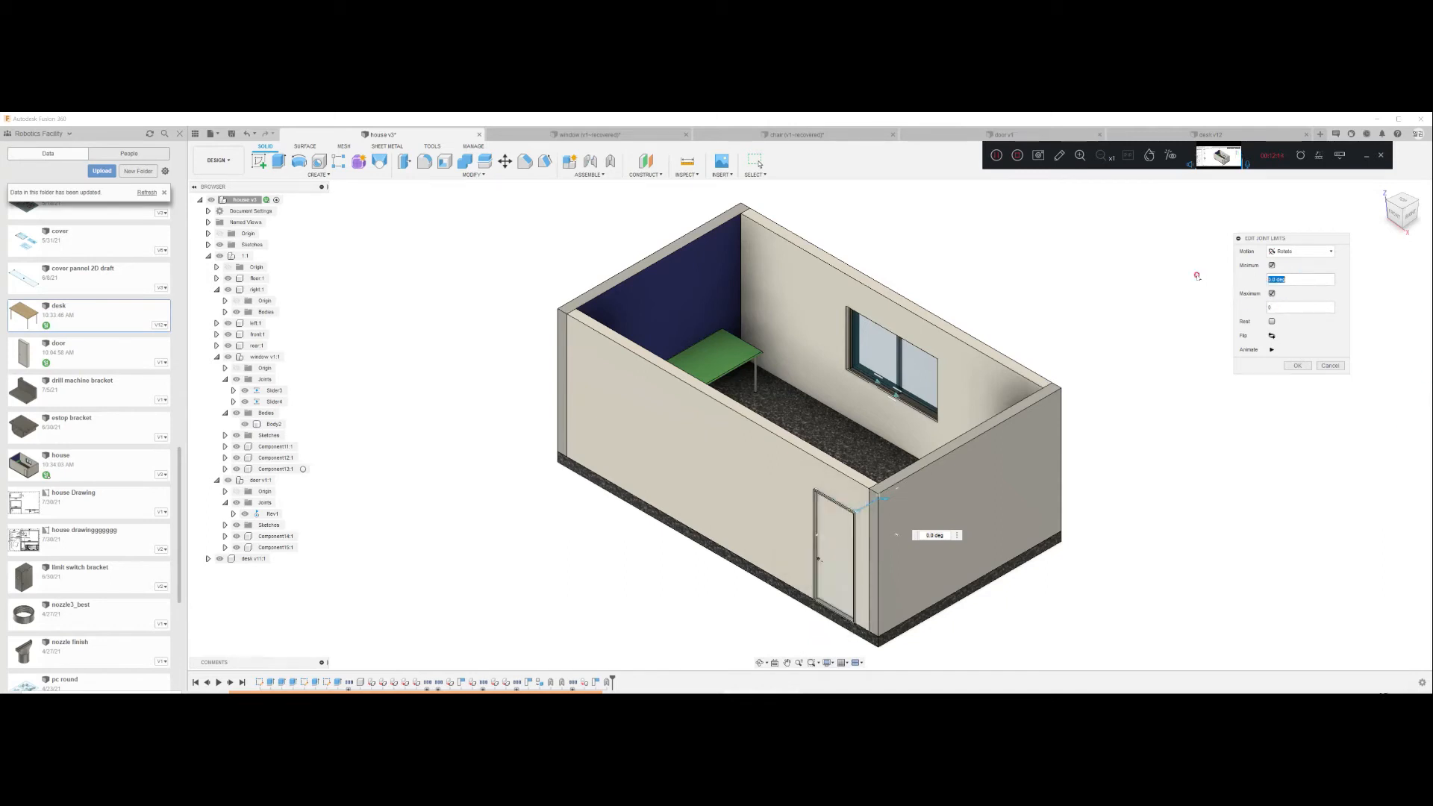
{"action": "type", "text": "-90"}
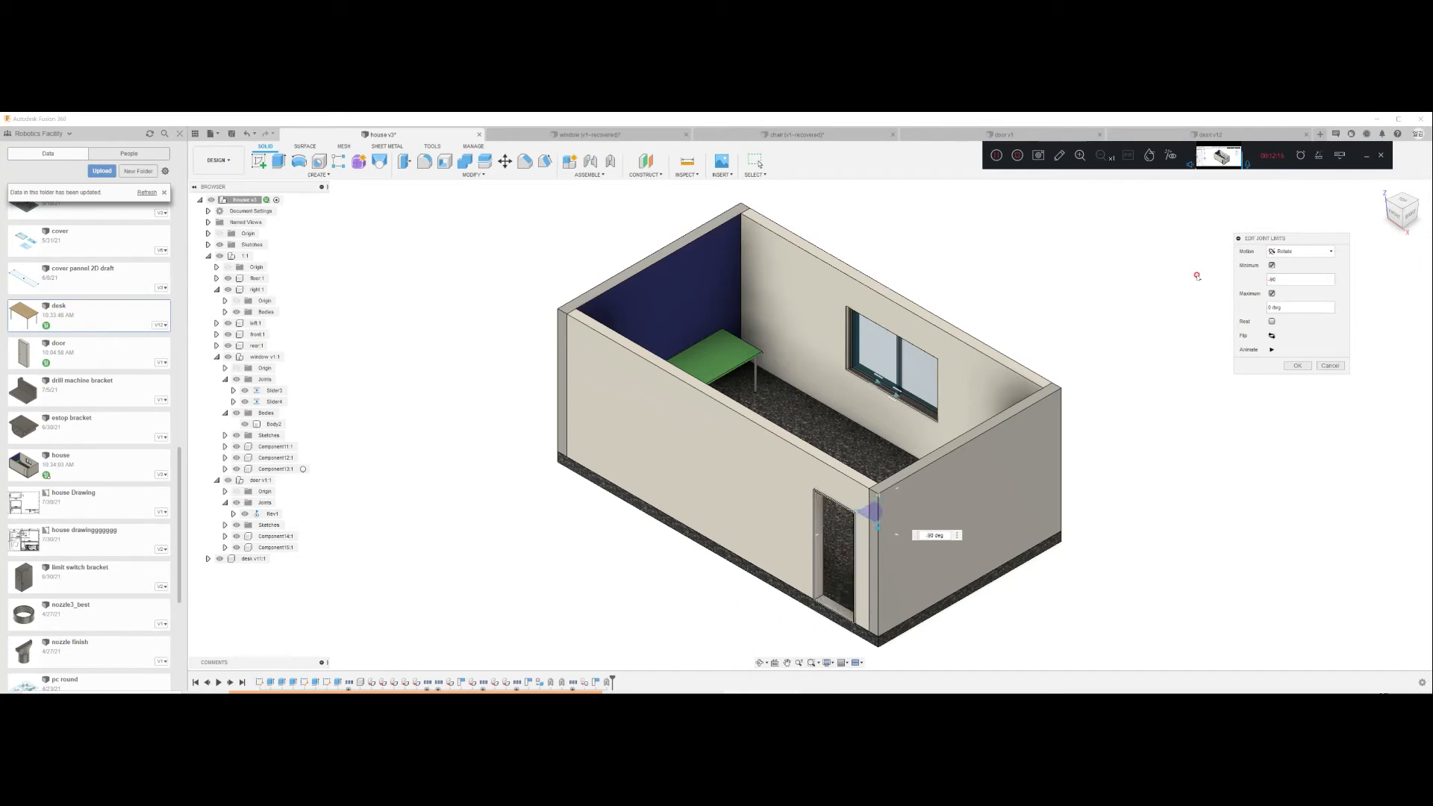
{"action": "left_click", "coordinate": [1297, 365]}
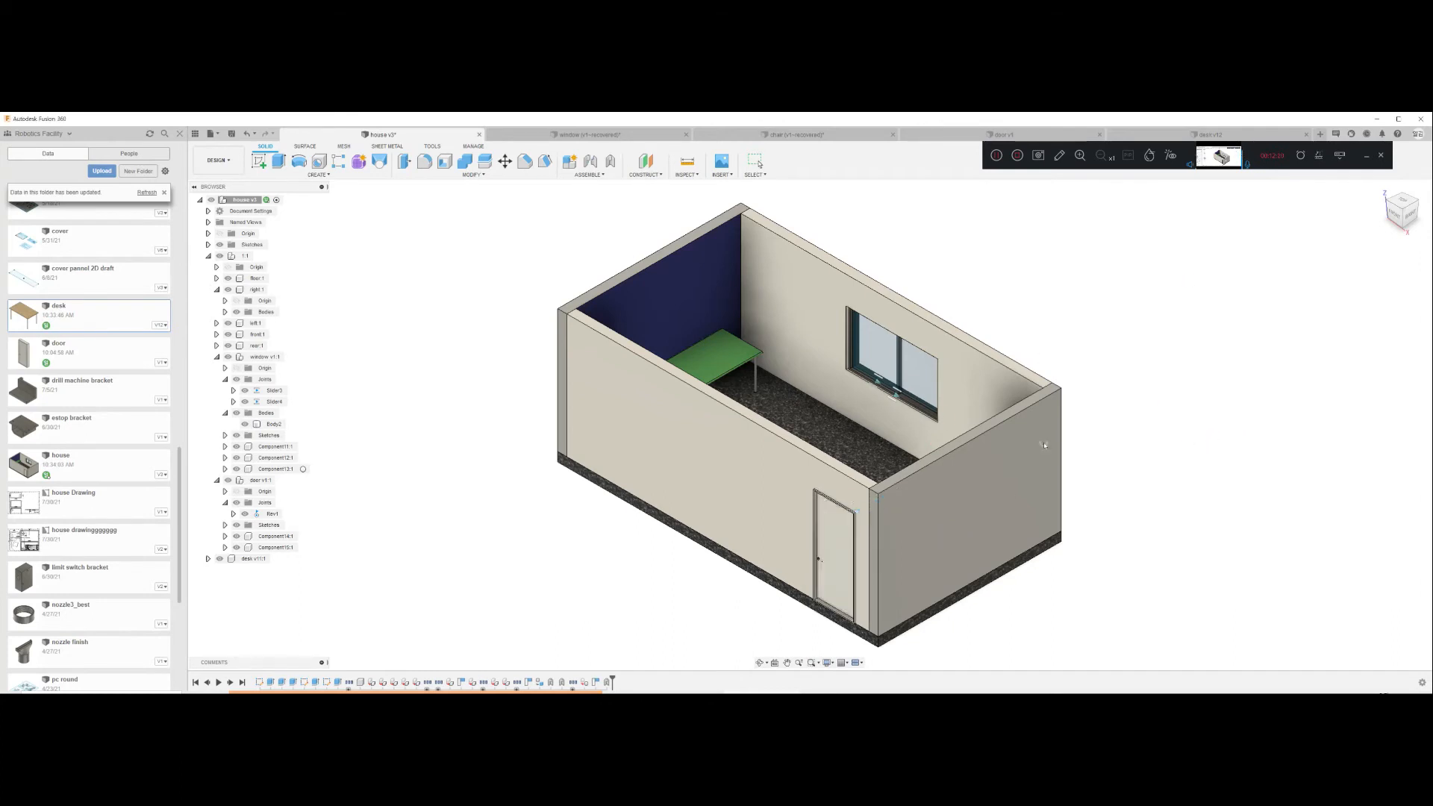
Step: Swing the door through its revolute joint and check its opening range from above
{"action": "left_click", "coordinate": [876, 500]}
{"action": "double_click", "coordinate": [876, 501]}
{"action": "left_click_drag", "start_coordinate": [890, 495], "coordinate": [892, 578]}
{"action": "middle_click_drag", "start_coordinate": [912, 529], "coordinate": [970, 627], "text": "shift"}
{"action": "middle_click_drag", "start_coordinate": [1100, 470], "coordinate": [982, 307]}
{"action": "left_click", "coordinate": [1407, 212]}
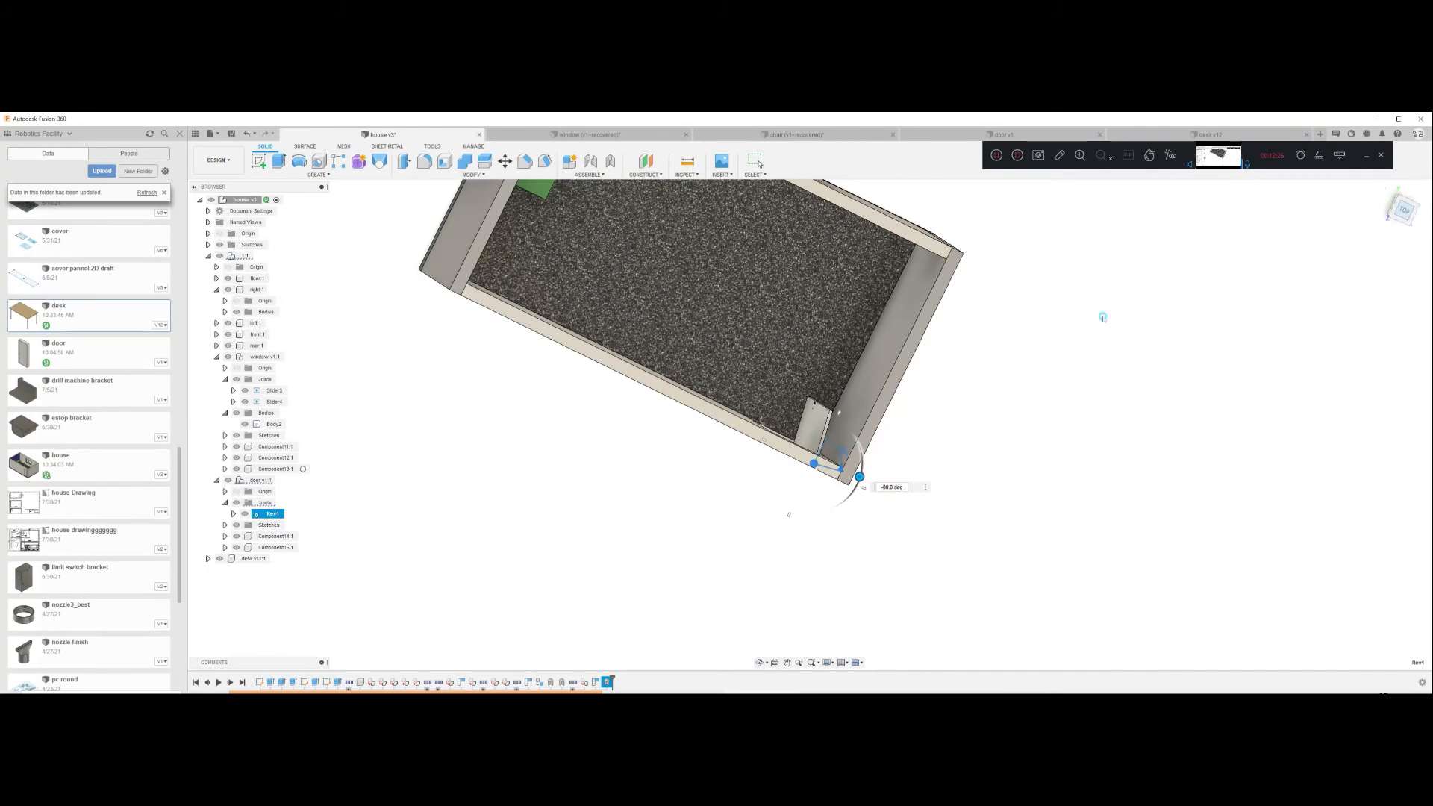
{"action": "left_click_drag", "start_coordinate": [873, 488], "coordinate": [851, 410]}
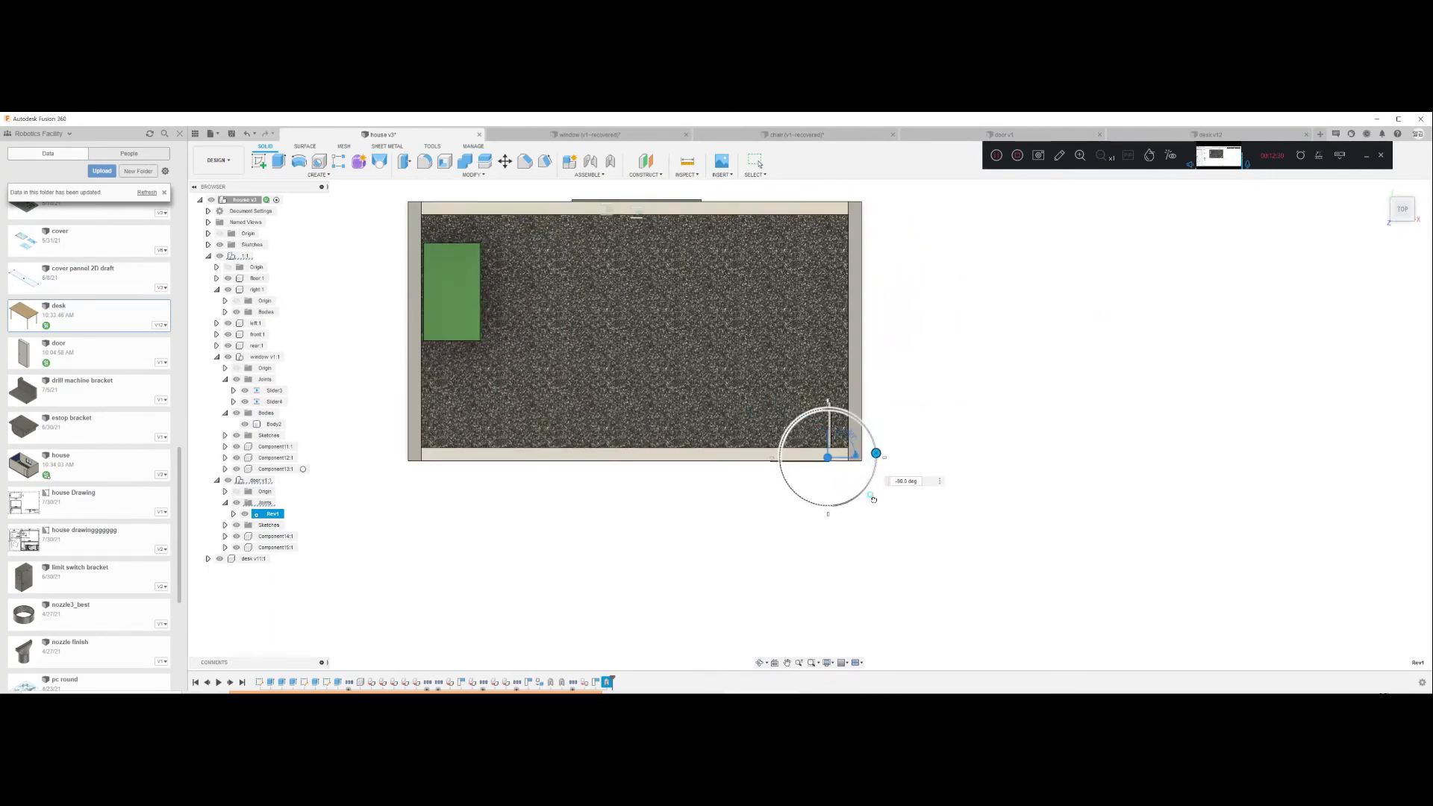
{"action": "left_click", "coordinate": [1381, 190]}
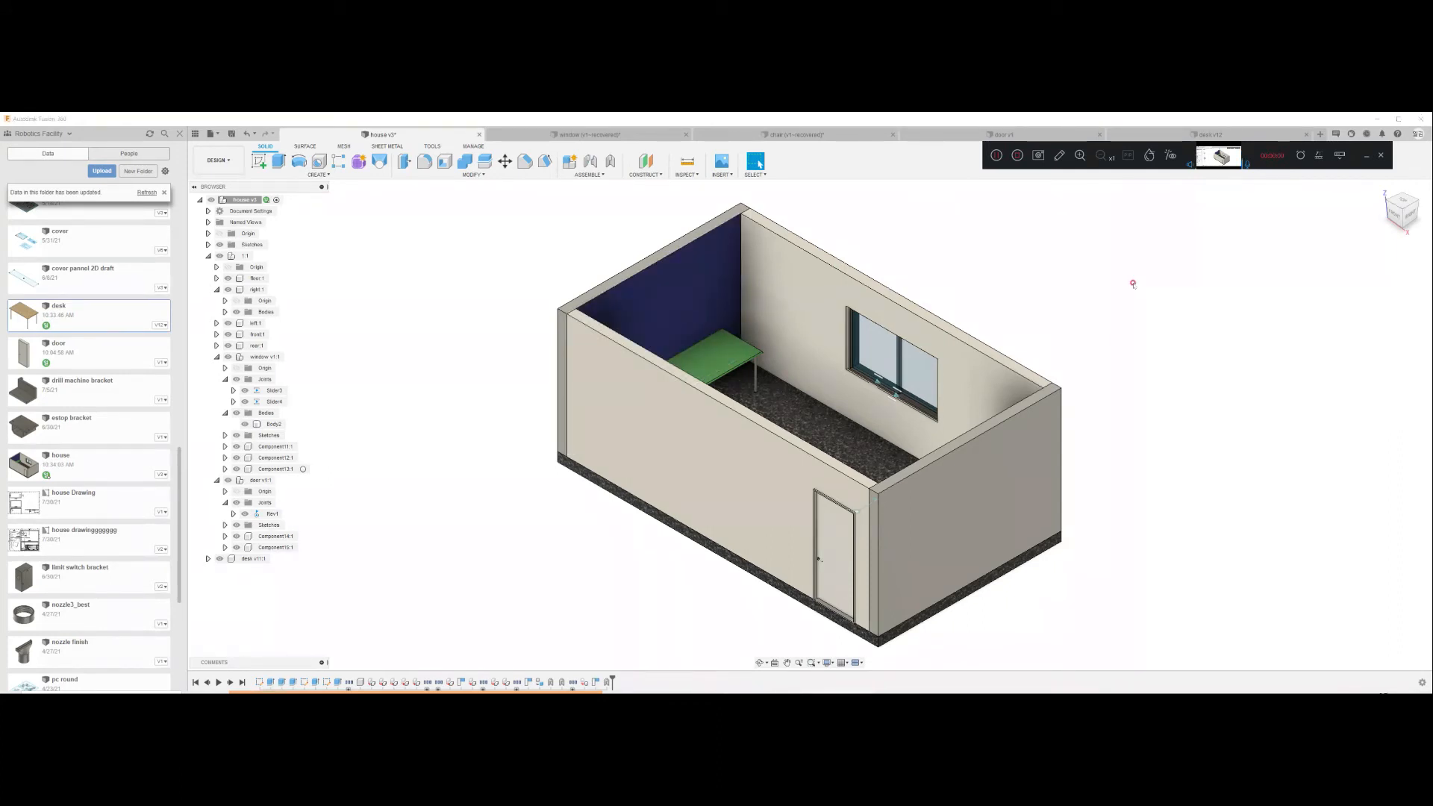
Step: Hide the project data list and switch the house design to the Render workspace
{"action": "left_click", "coordinate": [179, 135]}
{"action": "left_click", "coordinate": [594, 340]}
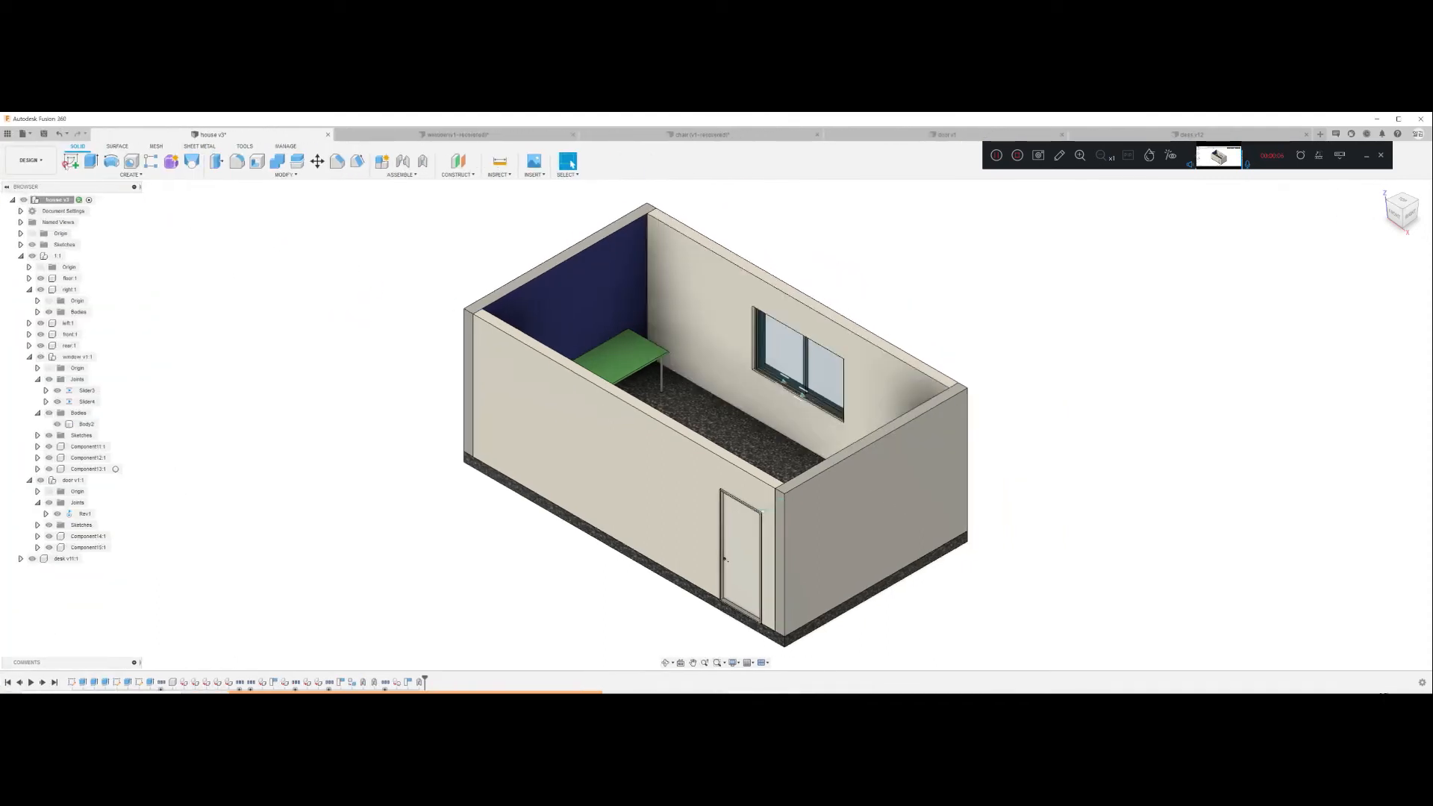
{"action": "left_click", "coordinate": [27, 161]}
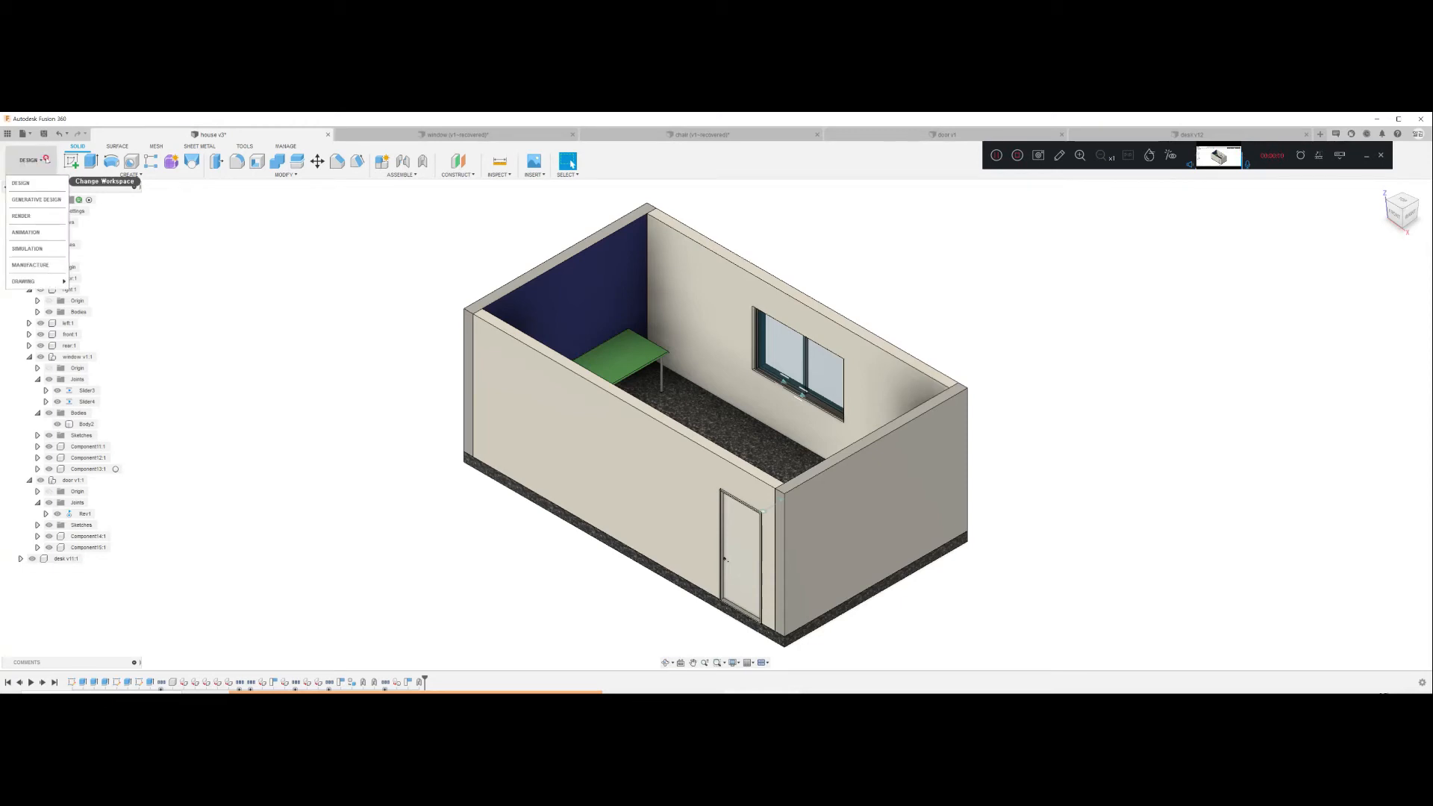
{"action": "left_click", "coordinate": [41, 216]}
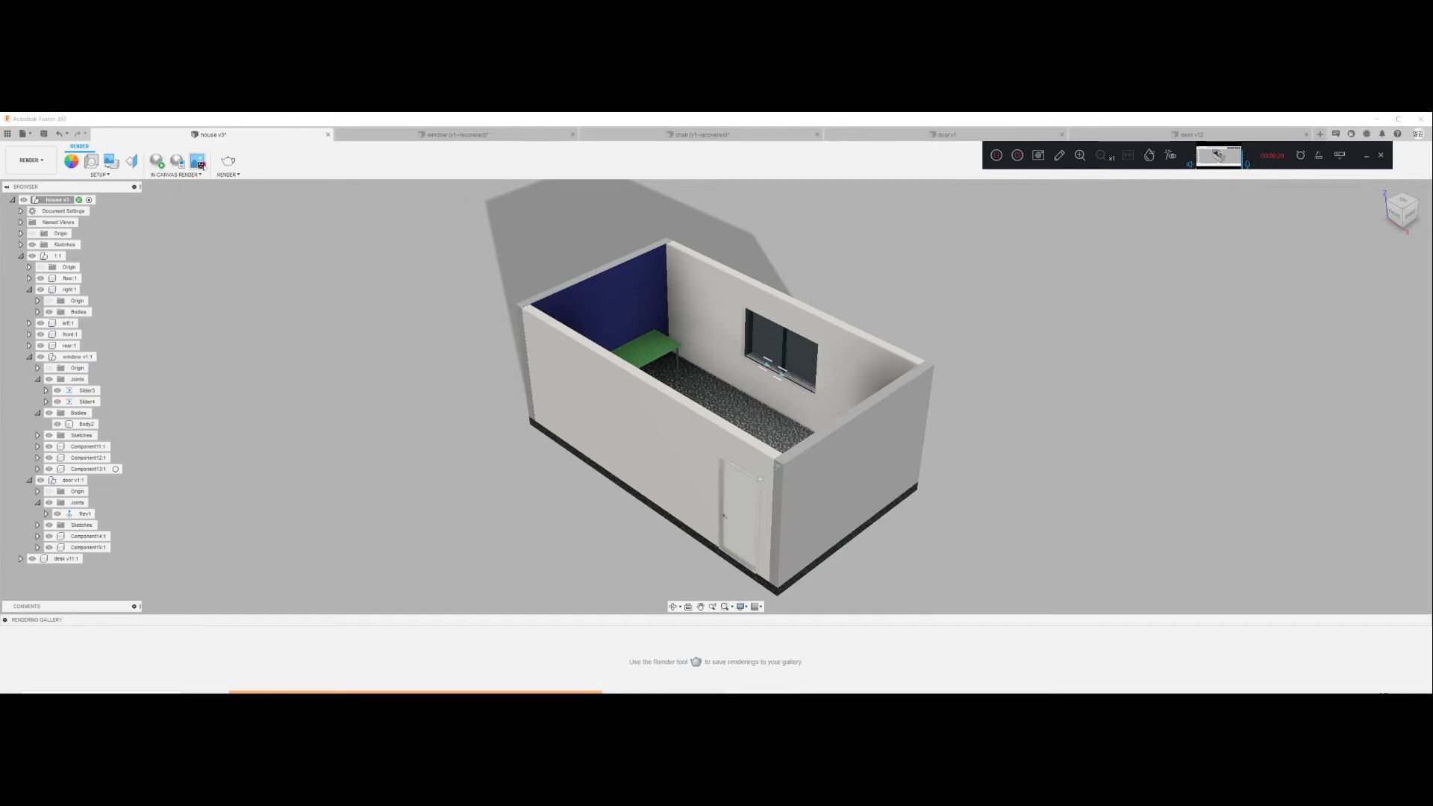
Step: Examine the render settings for the cloud renderer at Standard quality, and close them without rendering
{"action": "left_click", "coordinate": [229, 162]}
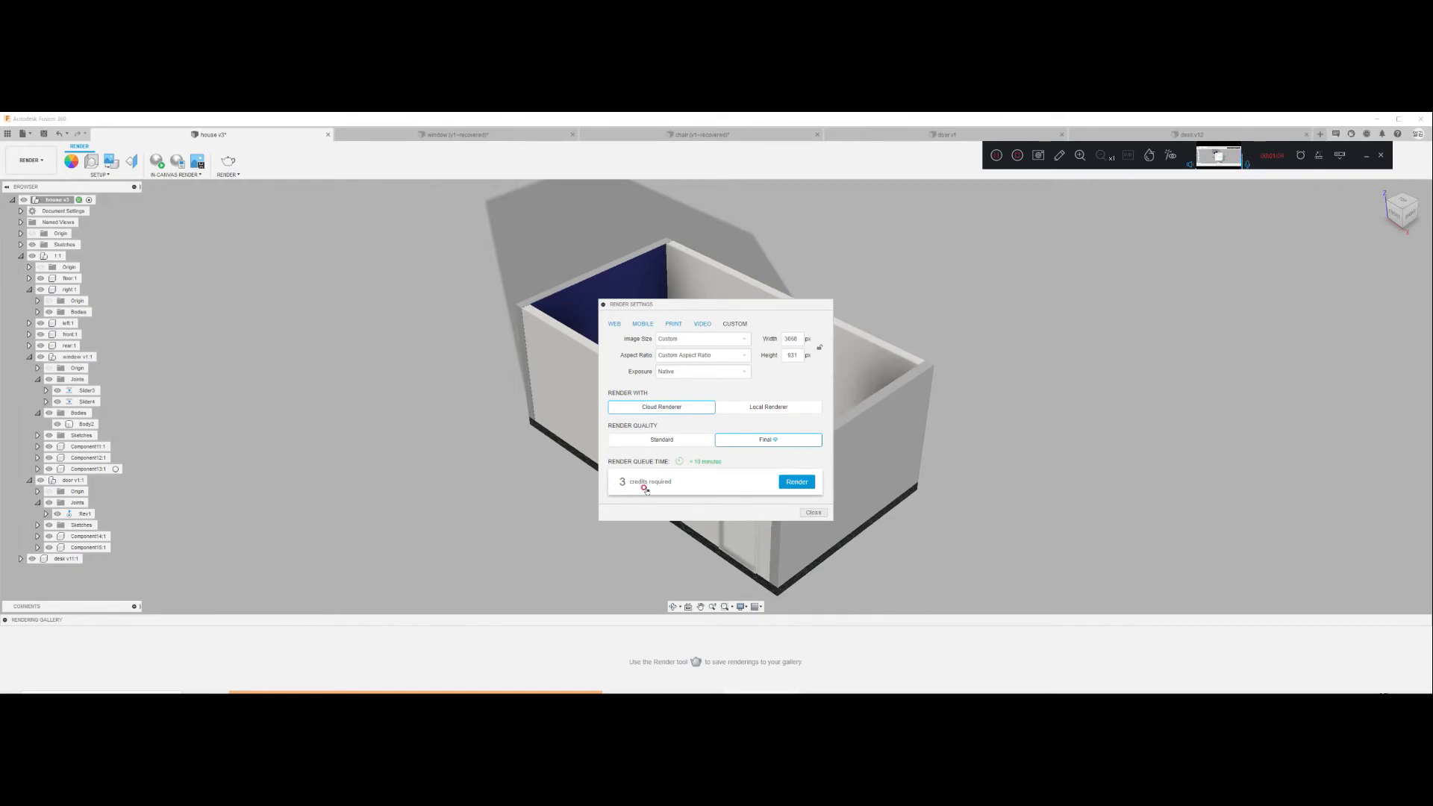
{"action": "left_click", "coordinate": [661, 440]}
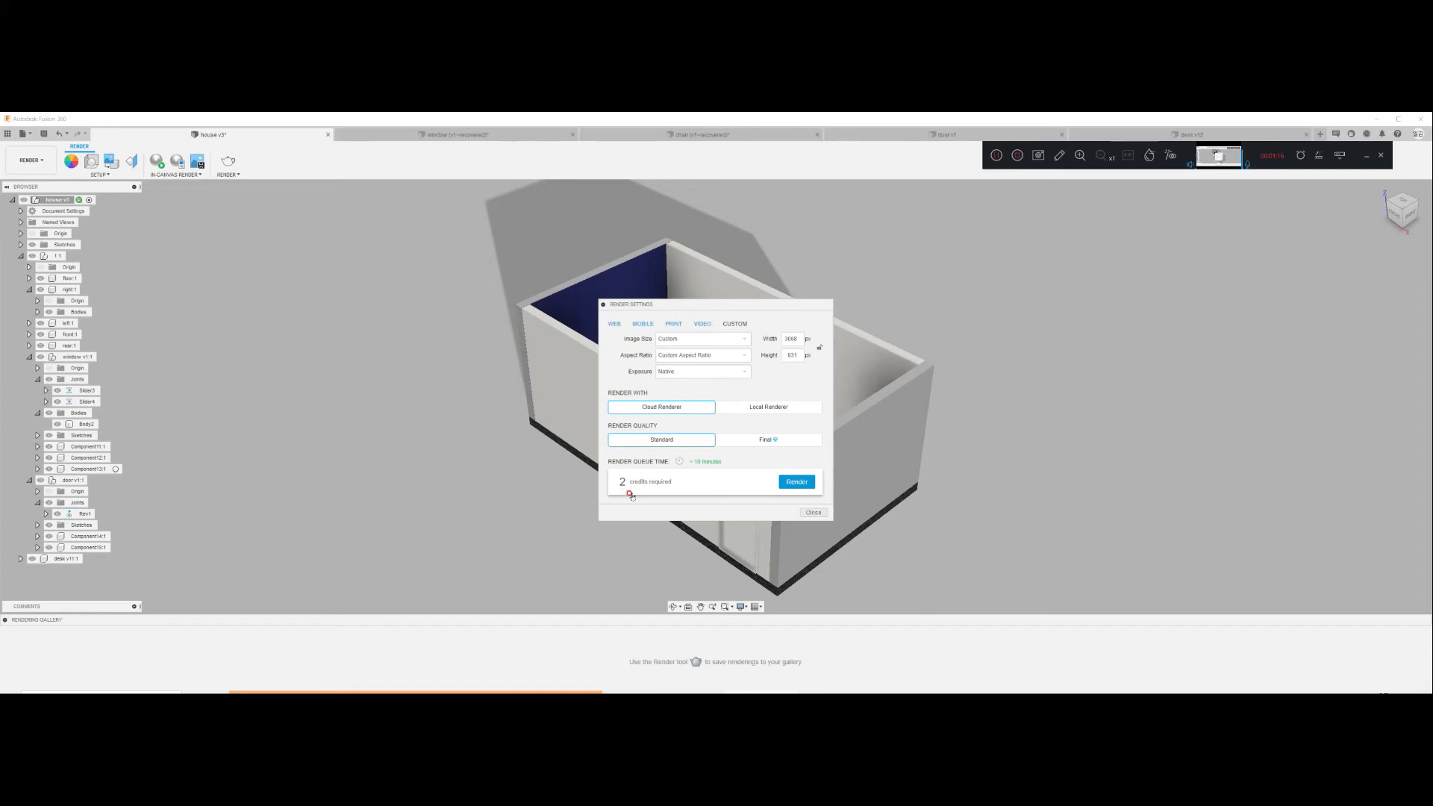
{"action": "left_click", "coordinate": [820, 513]}
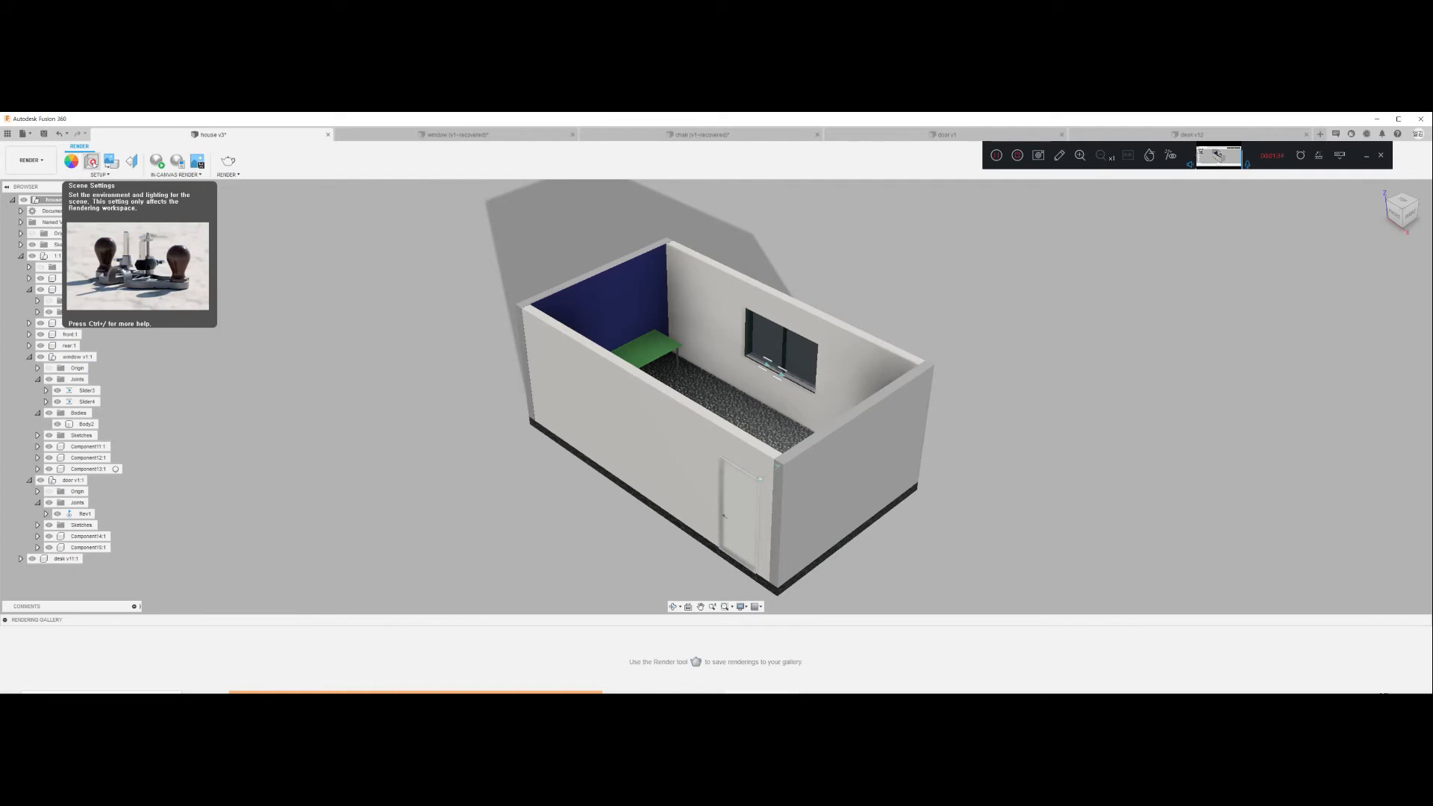
Step: Set the scene's environment brightness to 3000 lx and adjust the camera exposure to darken the house slightly
{"action": "left_click", "coordinate": [90, 162]}
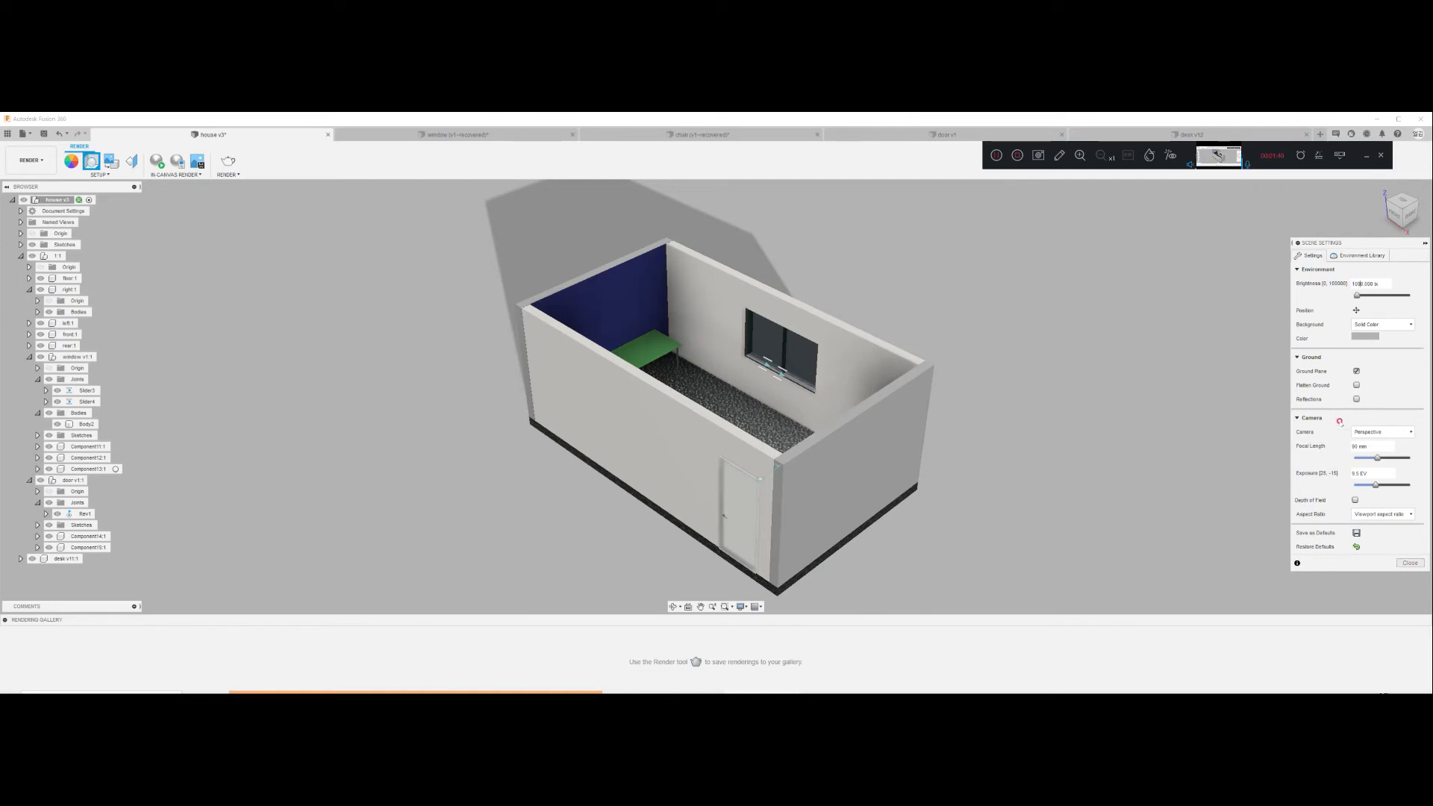
{"action": "type", "text": "0"}
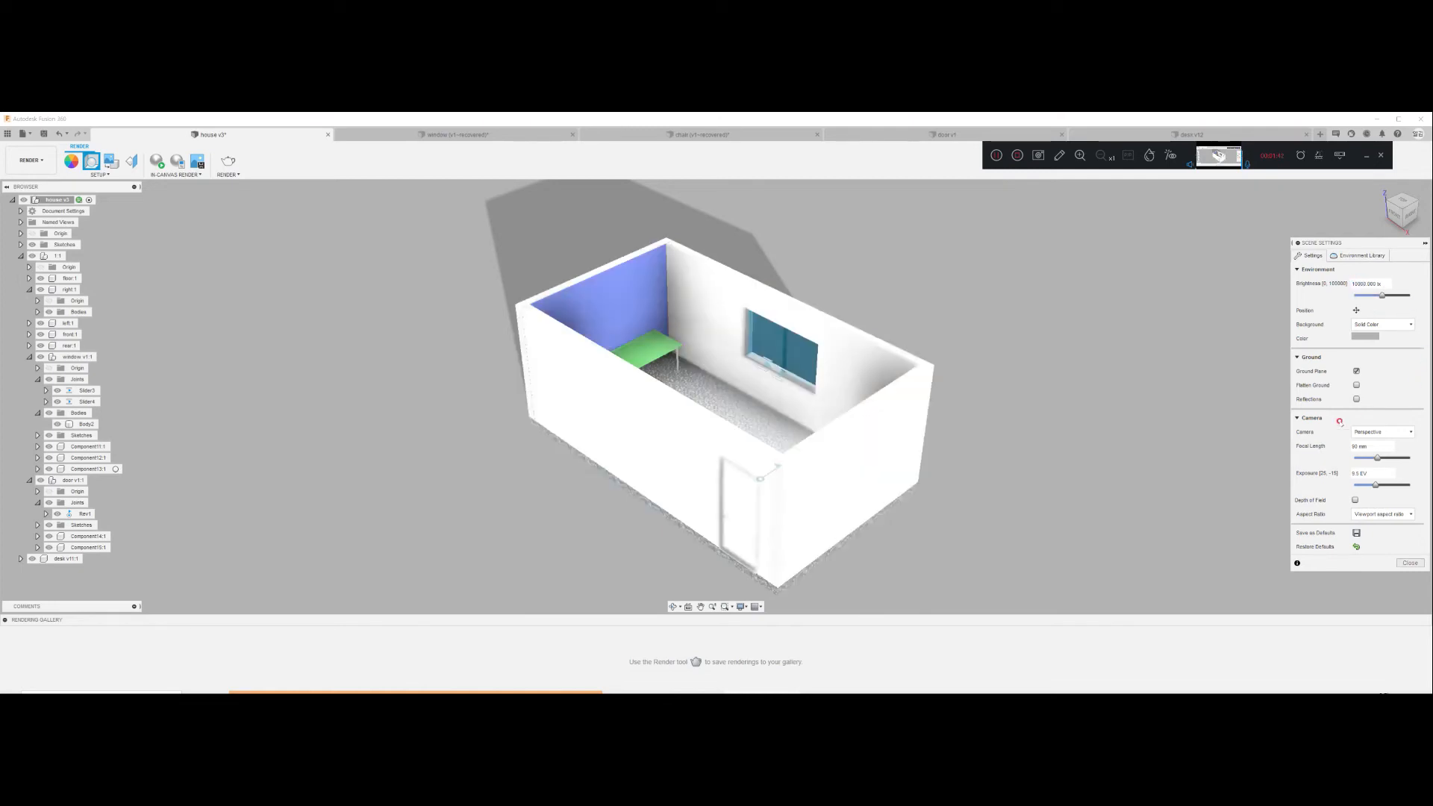
{"action": "key", "text": "BackSpace"}
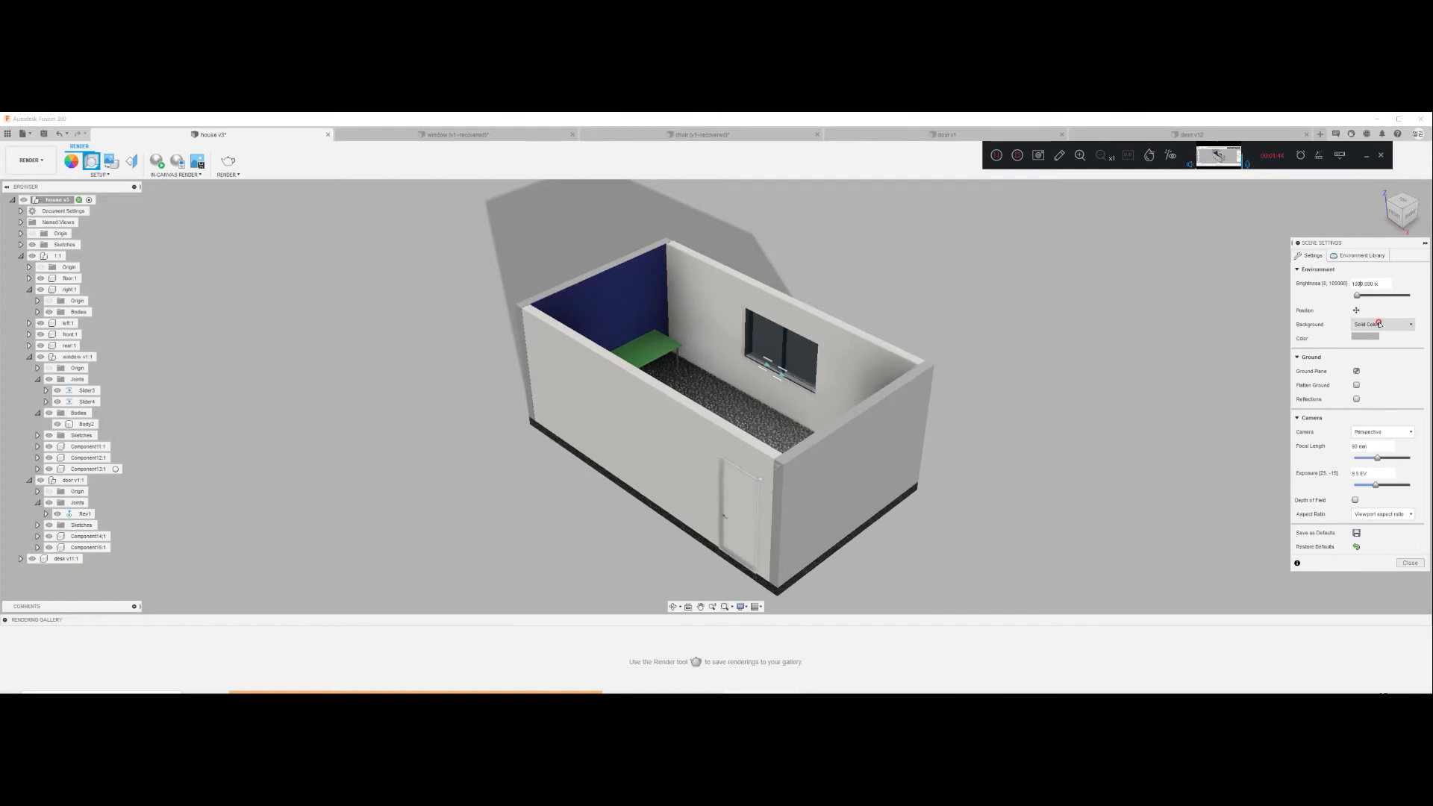
{"action": "key", "text": "BackSpace"}
{"action": "type", "text": "2"}
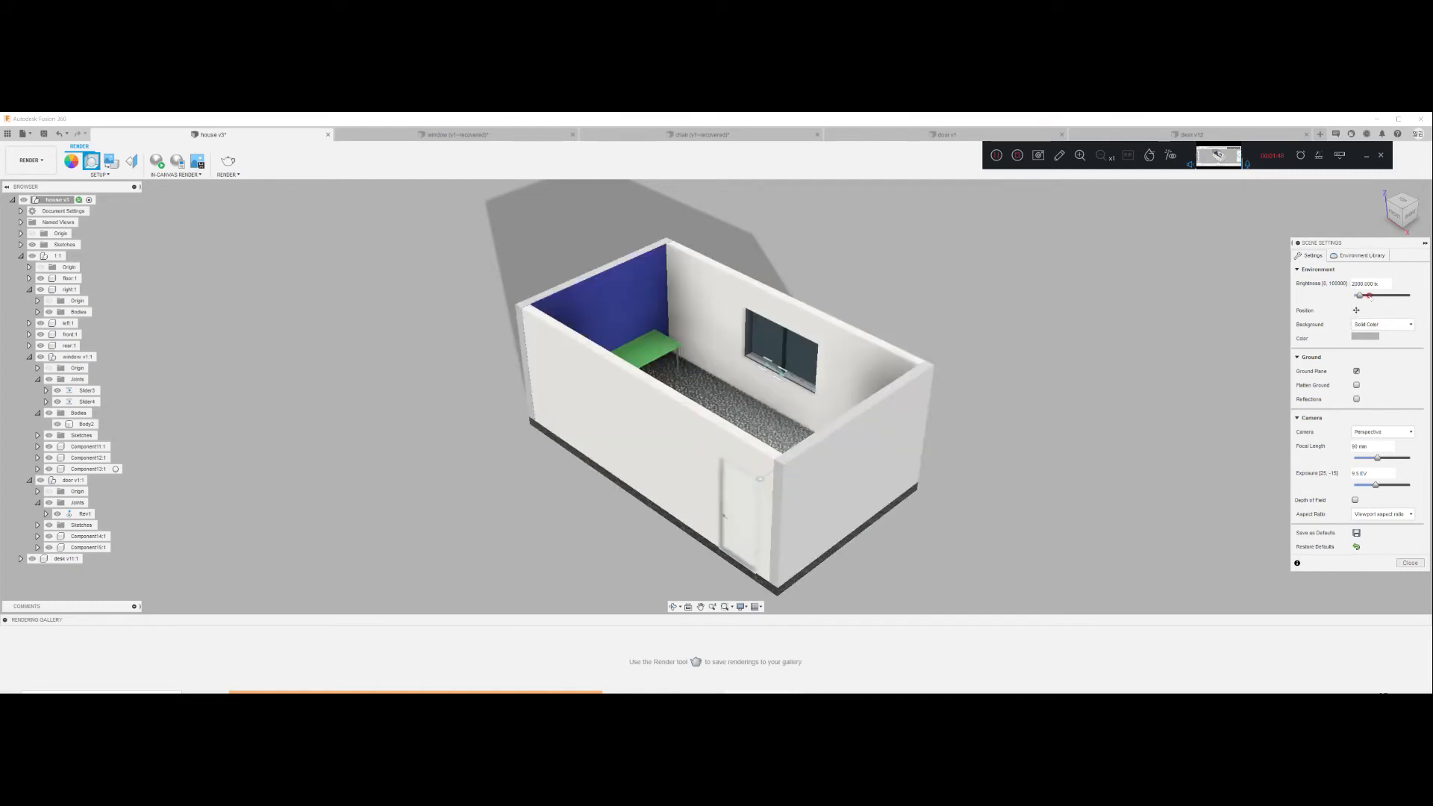
{"action": "key", "text": "BackSpace"}
{"action": "type", "text": "3"}
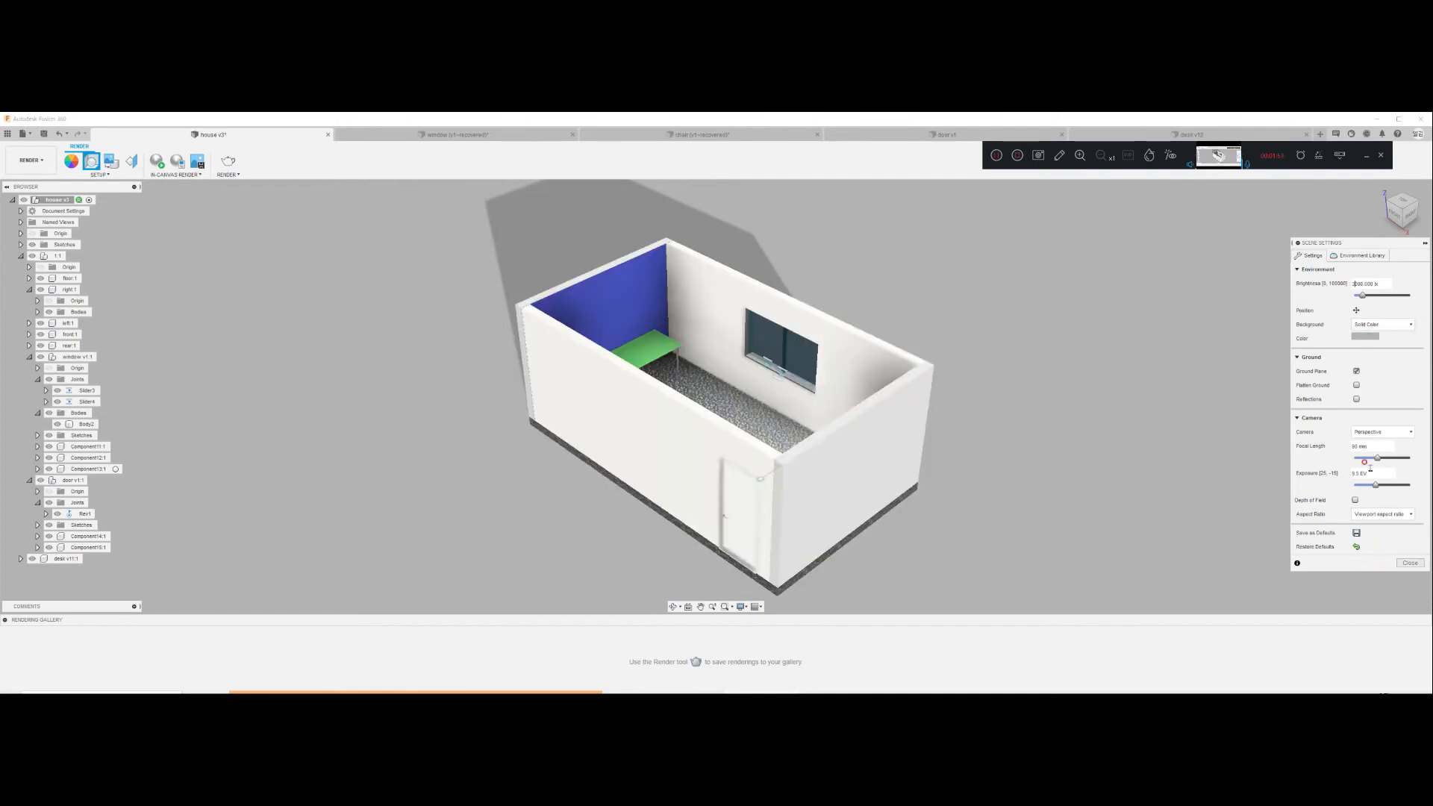
{"action": "mouse_move", "coordinate": [1375, 472]}
{"action": "left_mouse_down"}
{"action": "mouse_move", "coordinate": [1330, 471]}
{"action": "mouse_move", "coordinate": [1373, 485]}
{"action": "left_mouse_up"}
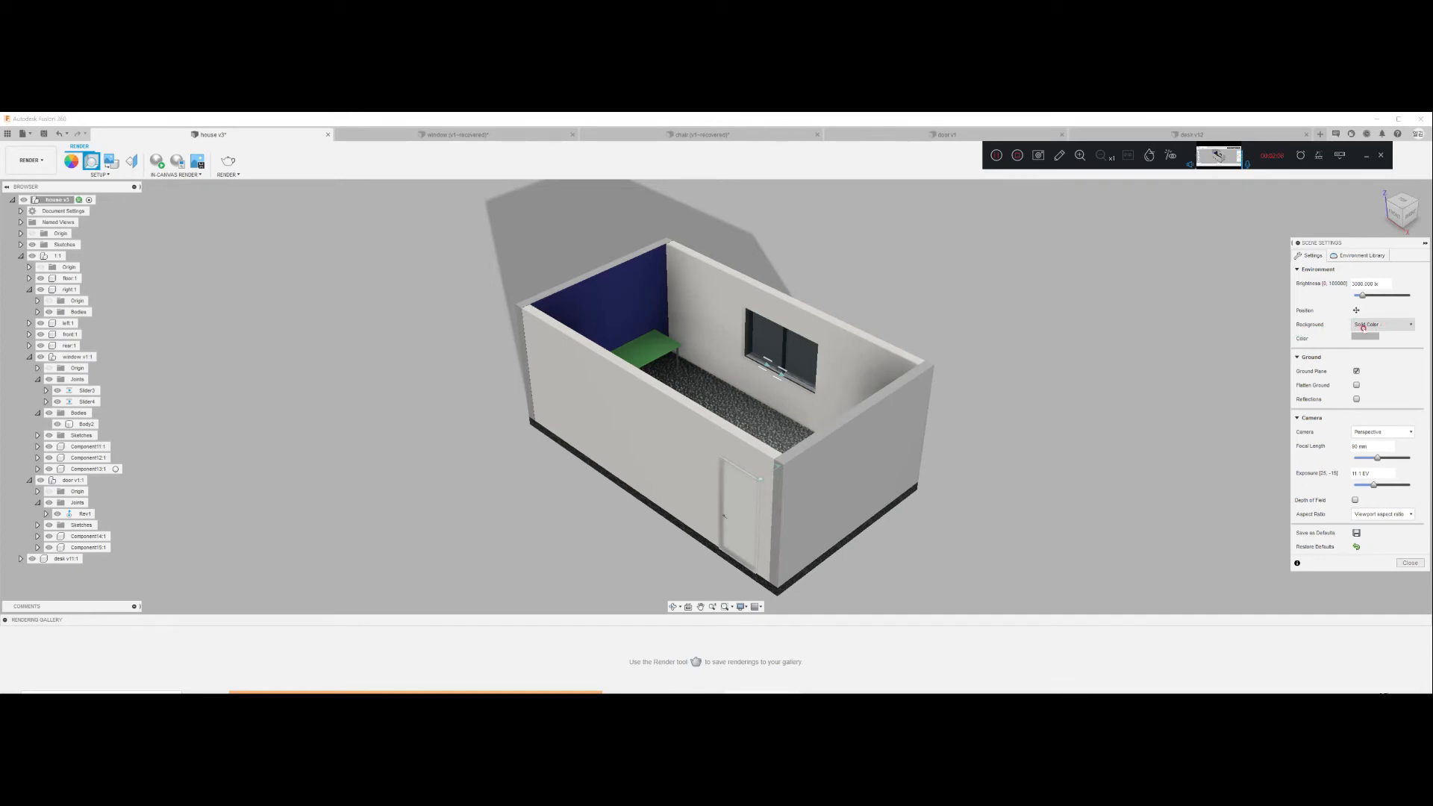
Step: Change the scene background from a solid color to Environment
{"action": "left_click", "coordinate": [1387, 325]}
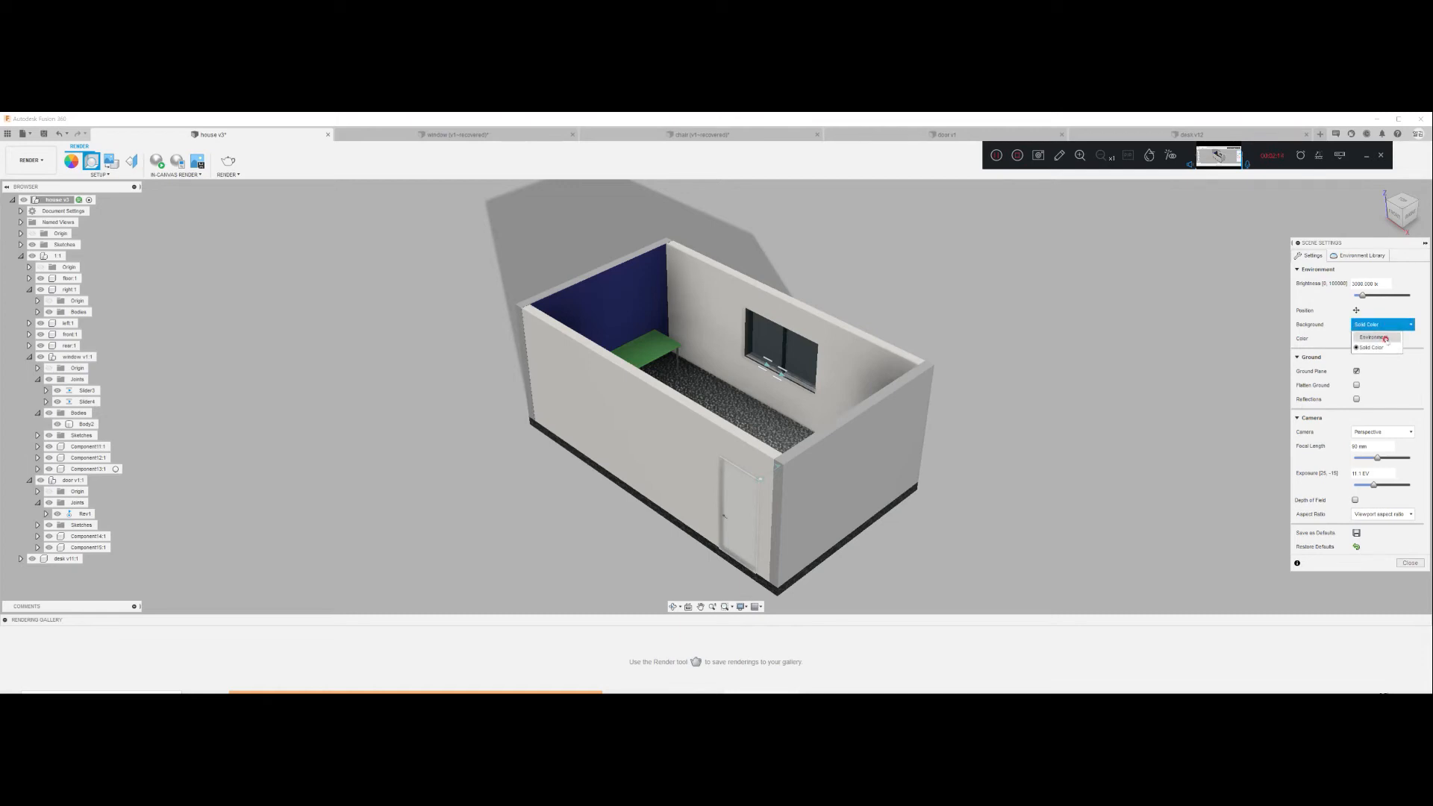
{"action": "left_click", "coordinate": [1384, 338]}
{"action": "scroll", "coordinate": [1017, 415], "scroll_direction": "down", "scroll_amount": 5}
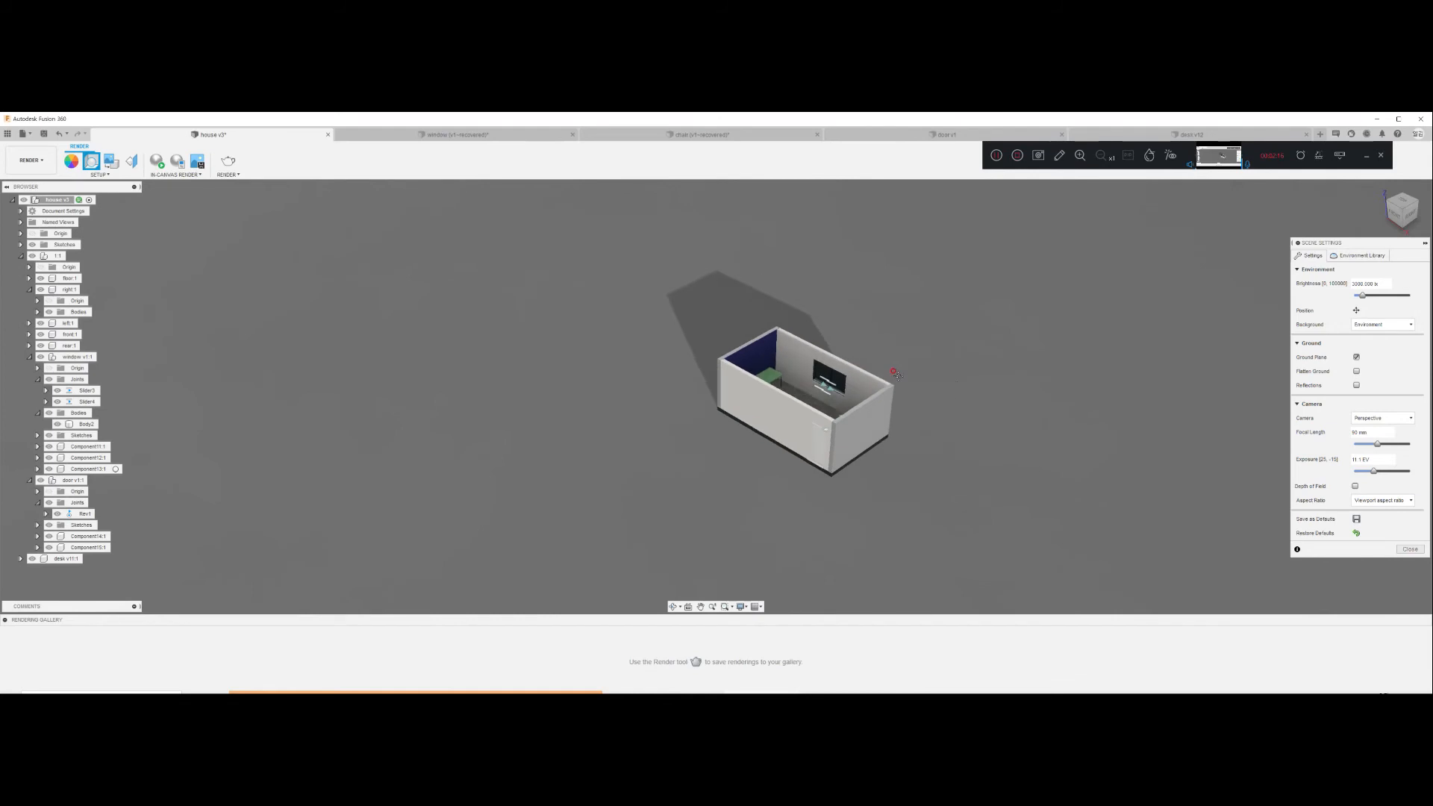
{"action": "middle_click_drag", "start_coordinate": [894, 373], "coordinate": [820, 362]}
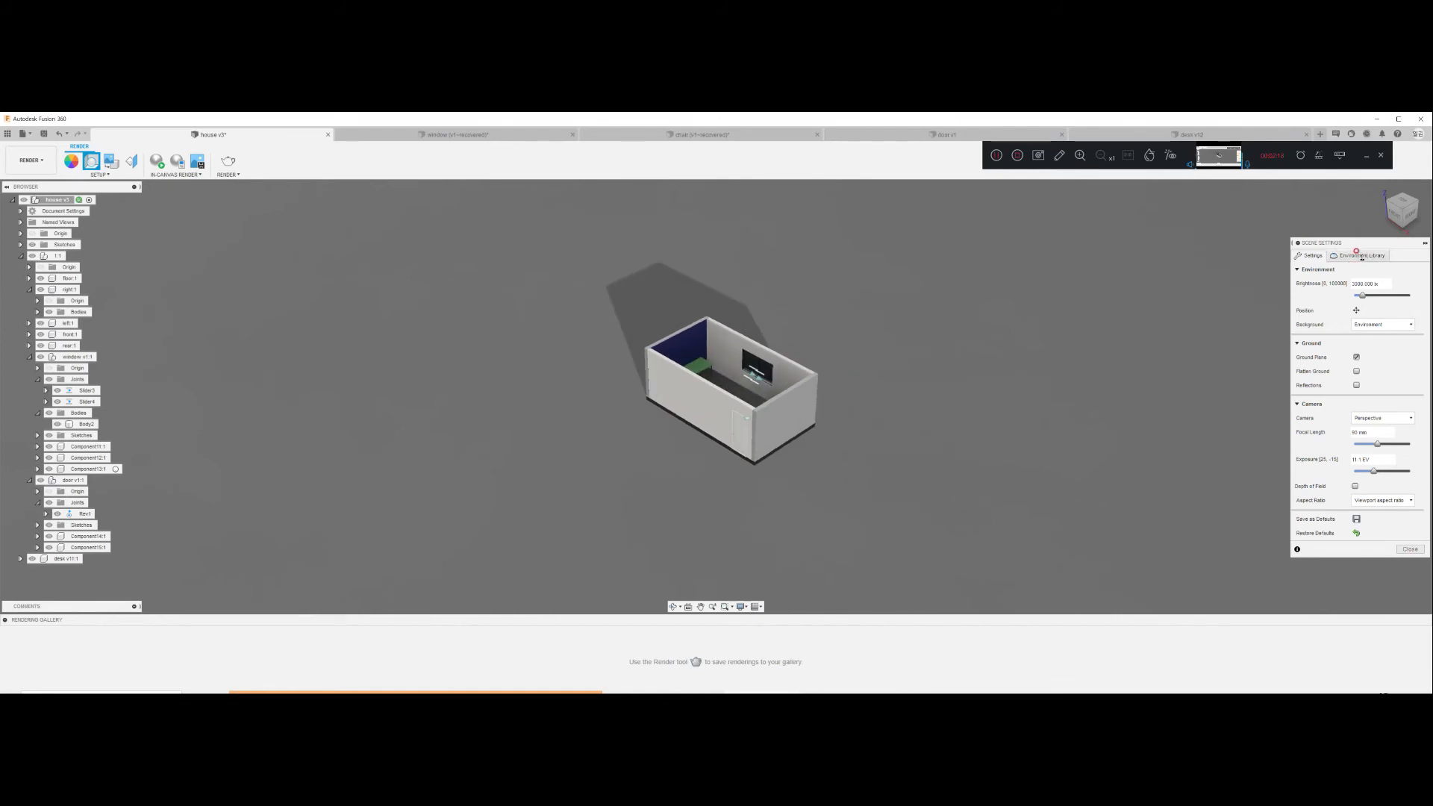
Step: Try the Field environment from the environment library and view the house against it from the window side
{"action": "left_click", "coordinate": [1362, 256]}
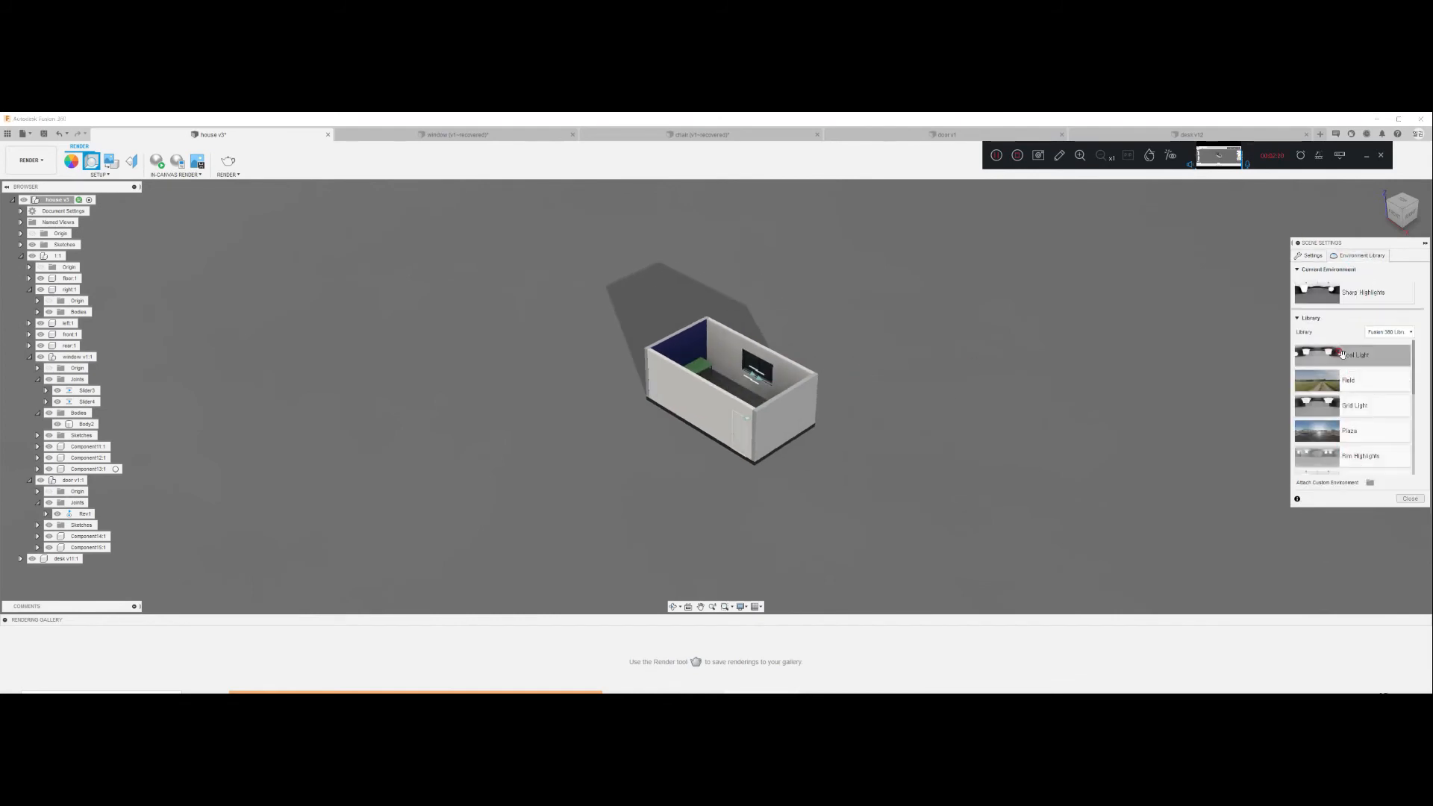
{"action": "left_click_drag", "start_coordinate": [1357, 370], "coordinate": [995, 513]}
{"action": "mouse_move", "coordinate": [871, 393]}
{"action": "middle_mouse_down"}
{"action": "mouse_move", "coordinate": [862, 364]}
{"action": "mouse_move", "coordinate": [864, 392]}
{"action": "middle_mouse_up"}
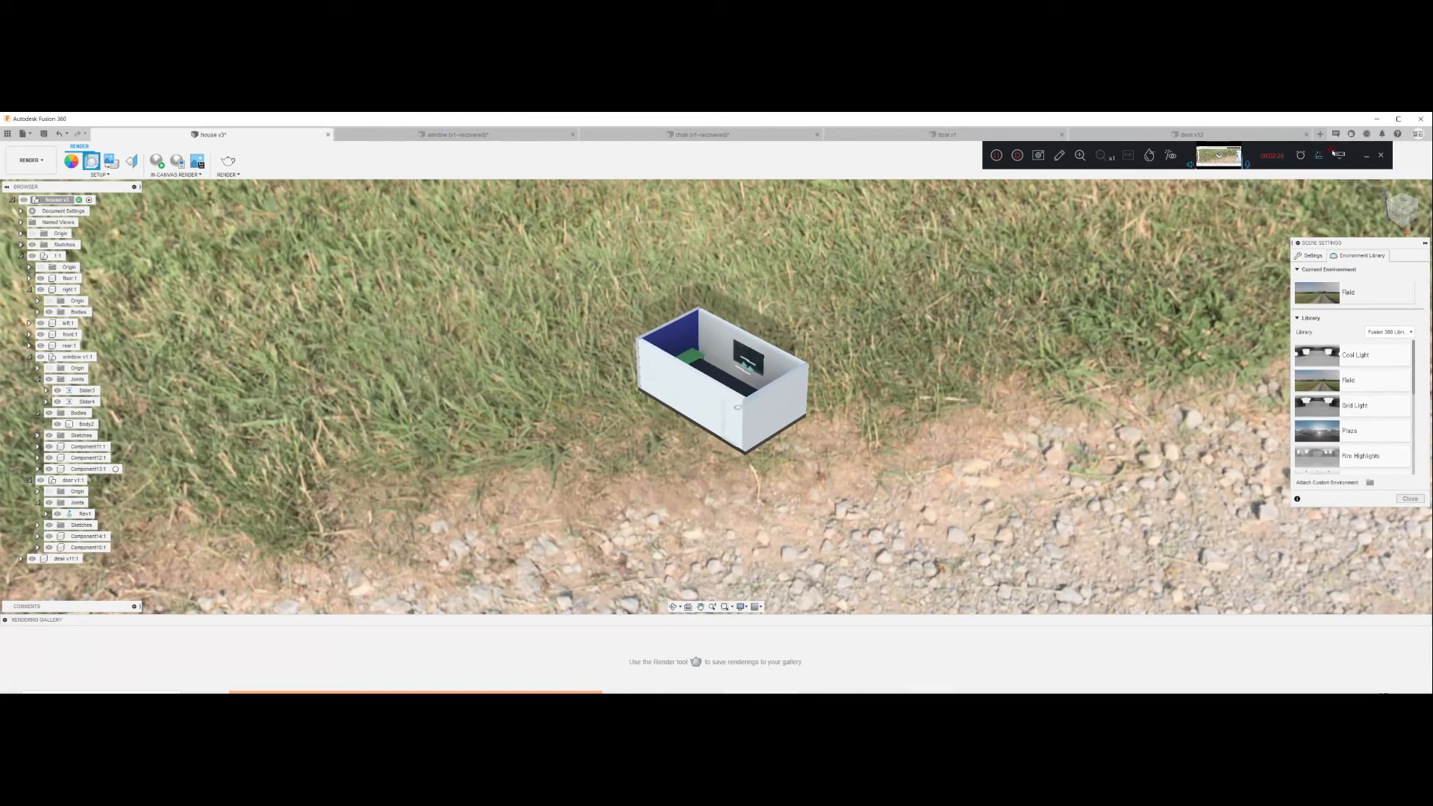
{"action": "left_click", "coordinate": [1369, 193]}
{"action": "middle_click_drag", "start_coordinate": [856, 403], "coordinate": [828, 351], "text": "shift"}
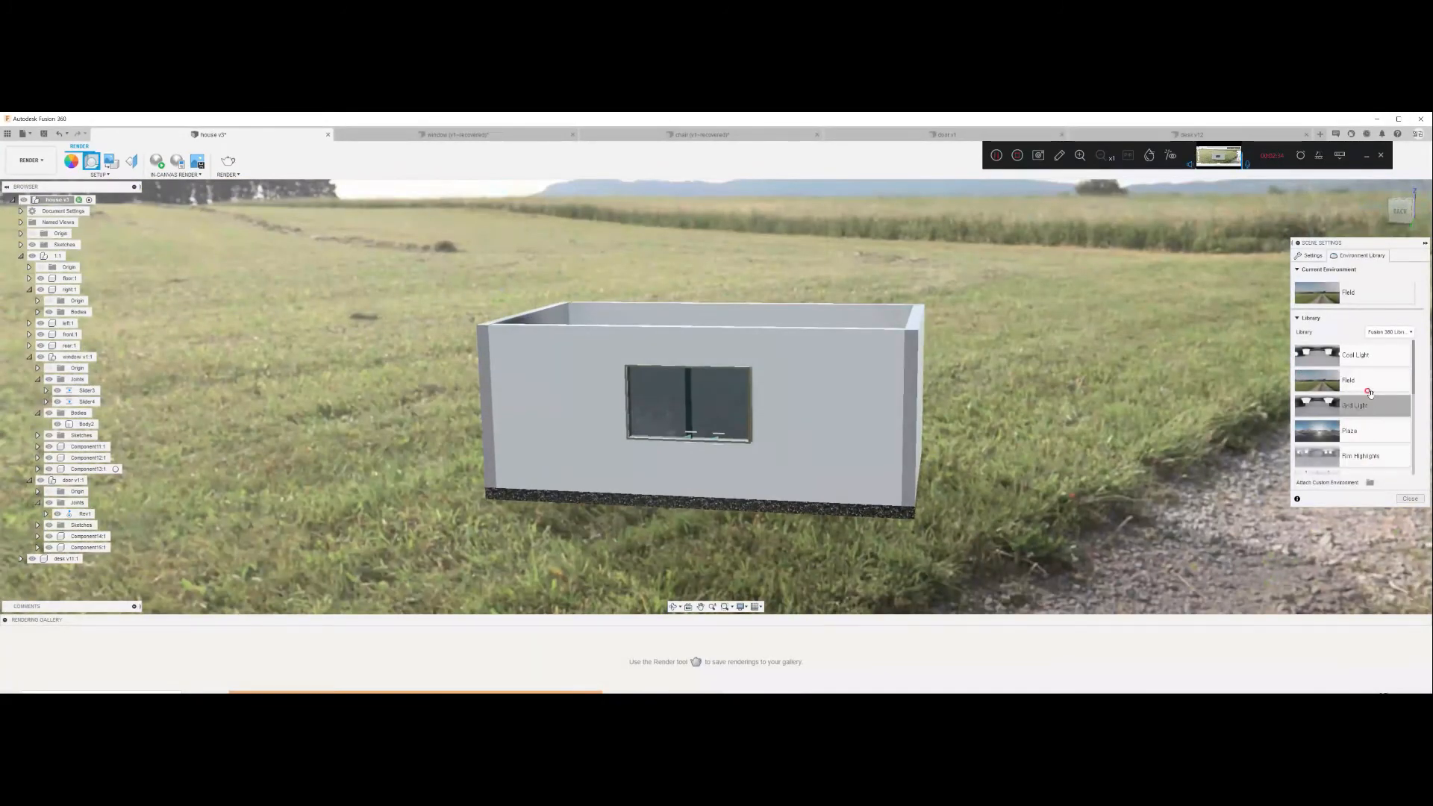
Step: Try the Plaza environment on the scene and view the house against it from several angles
{"action": "scroll", "coordinate": [1369, 393], "scroll_direction": "down", "scroll_amount": 1}
{"action": "left_click_drag", "start_coordinate": [1248, 389], "coordinate": [1048, 438]}
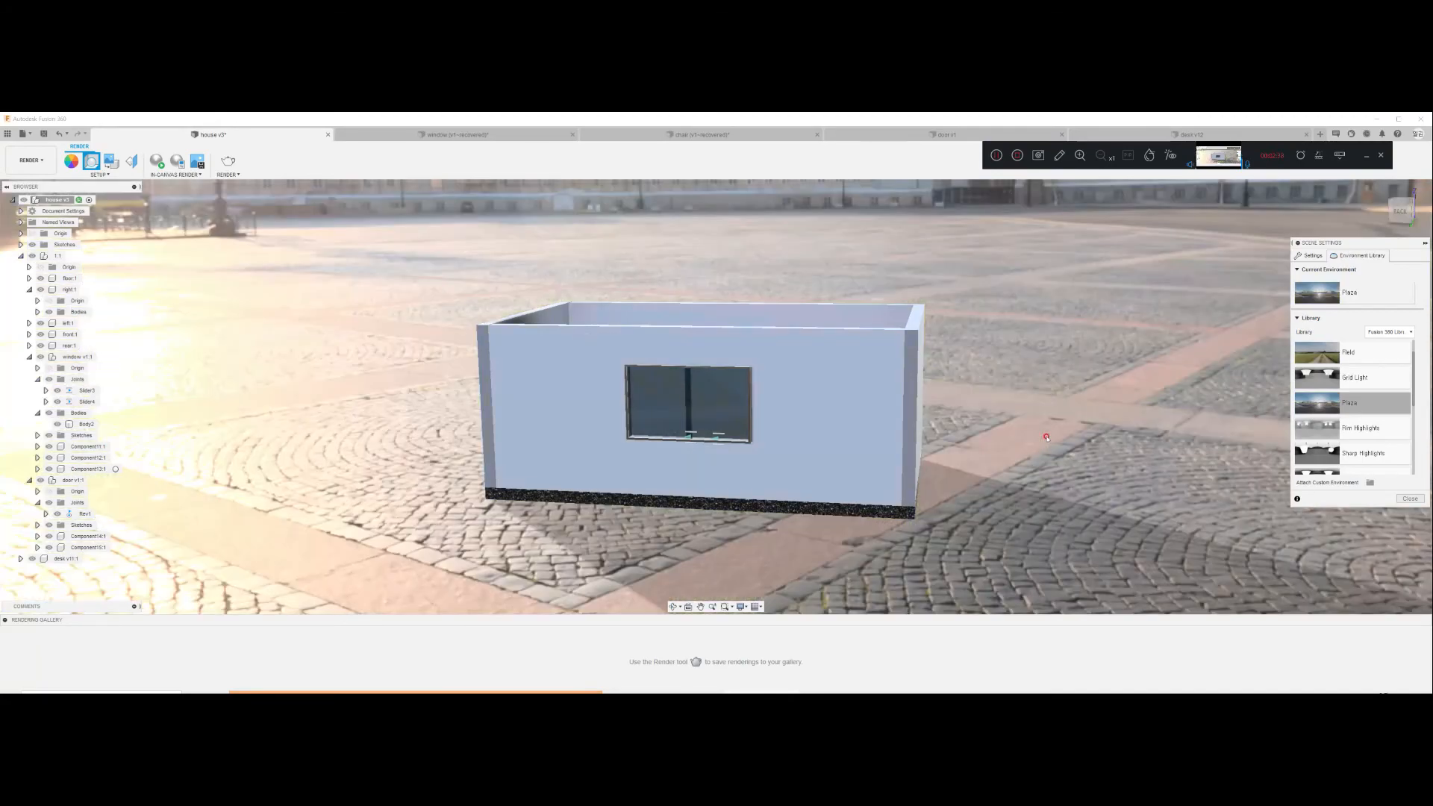
{"action": "middle_click_drag", "start_coordinate": [1070, 415], "coordinate": [932, 537], "text": "shift"}
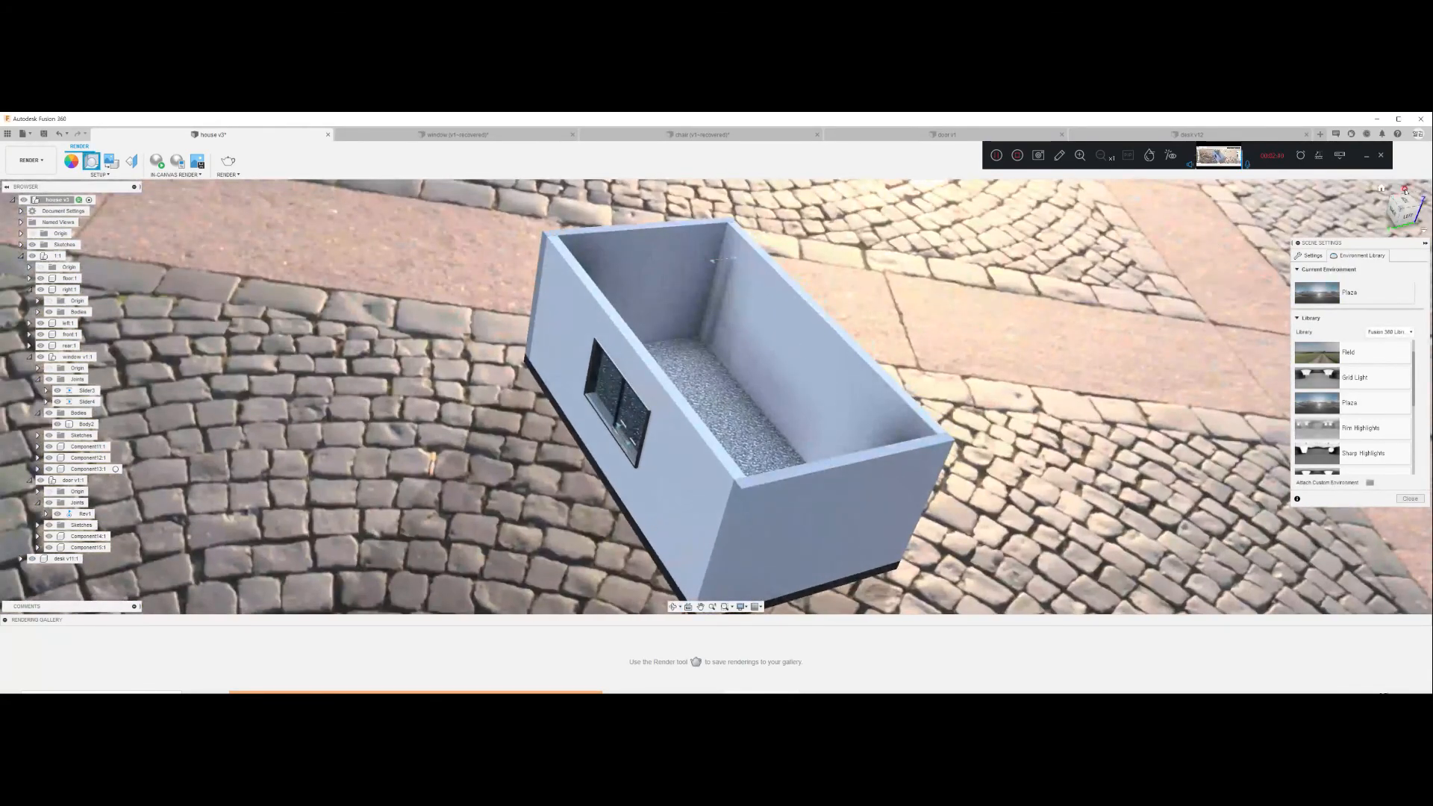
{"action": "left_click", "coordinate": [1382, 188]}
Step: Apply the Grid Light environment to the scene, look through the remaining library environments, and close the scene settings
{"action": "left_click_drag", "start_coordinate": [1336, 377], "coordinate": [1046, 415]}
{"action": "scroll", "coordinate": [1031, 430], "scroll_direction": "down", "scroll_amount": 4}
{"action": "middle_click_drag", "start_coordinate": [880, 416], "coordinate": [889, 470], "text": "shift"}
{"action": "scroll", "coordinate": [1341, 404], "scroll_direction": "down", "scroll_amount": 5}
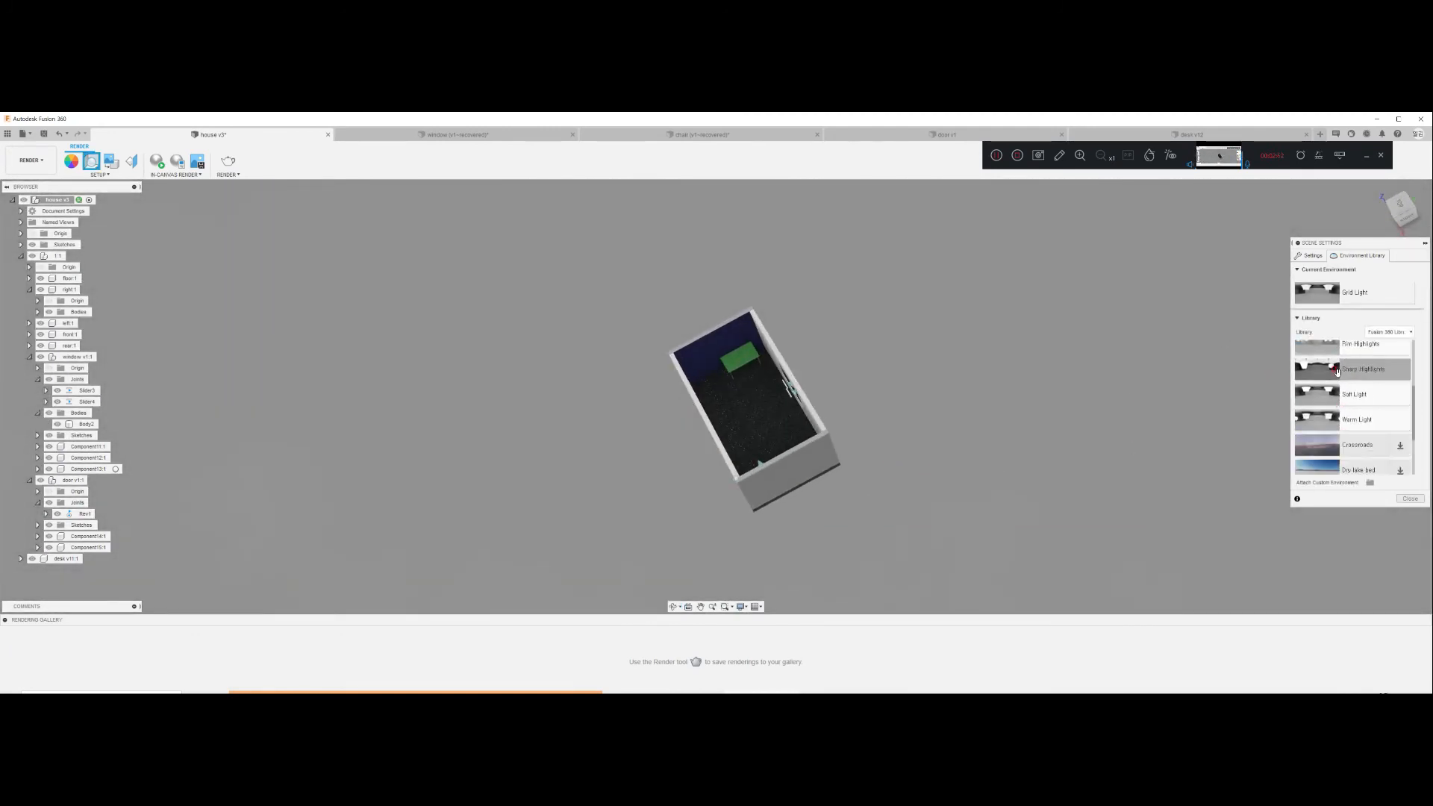
{"action": "left_click", "coordinate": [1409, 498]}
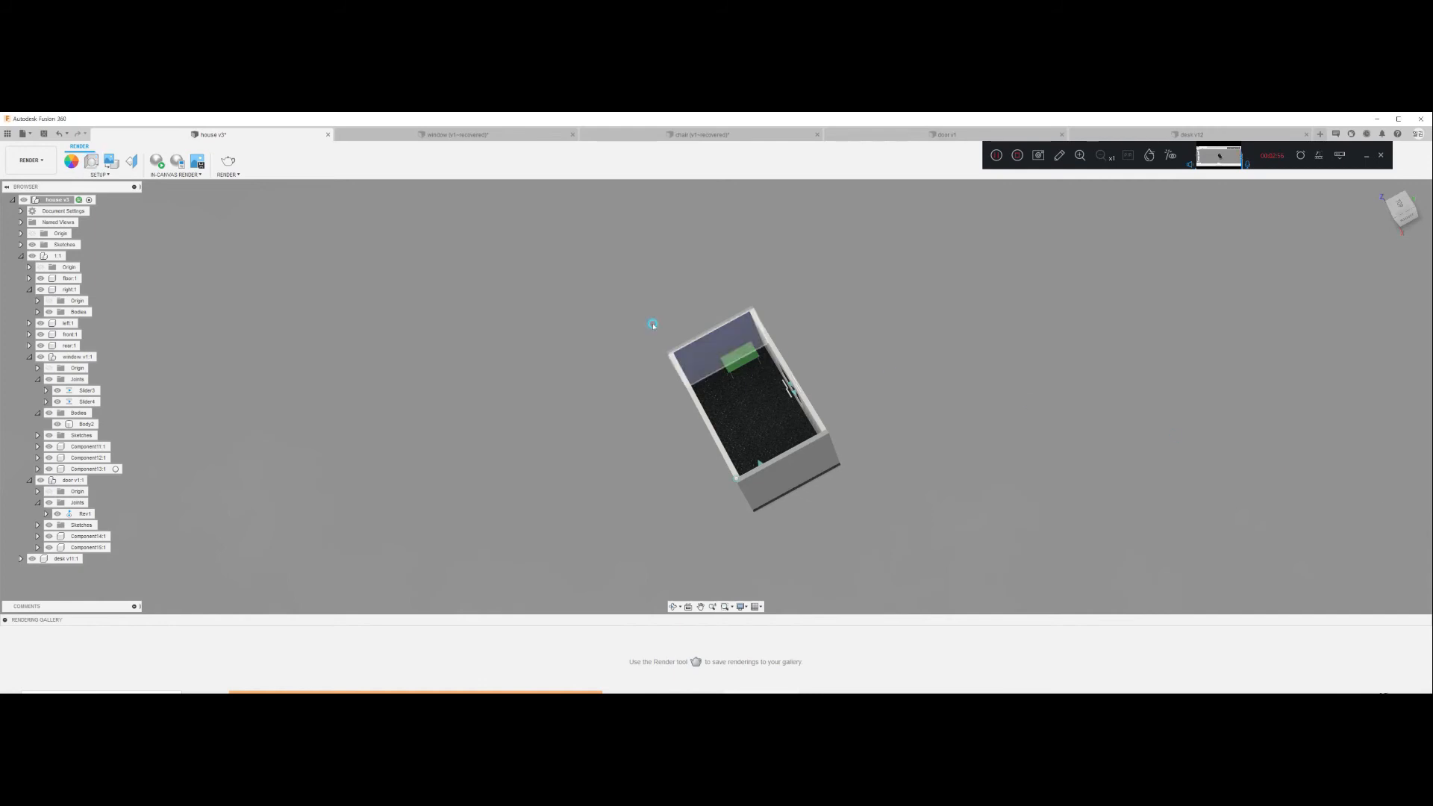
Step: Return the house to its home view and switch from the Render workspace back to the Design workspace
{"action": "left_click", "coordinate": [1379, 188]}
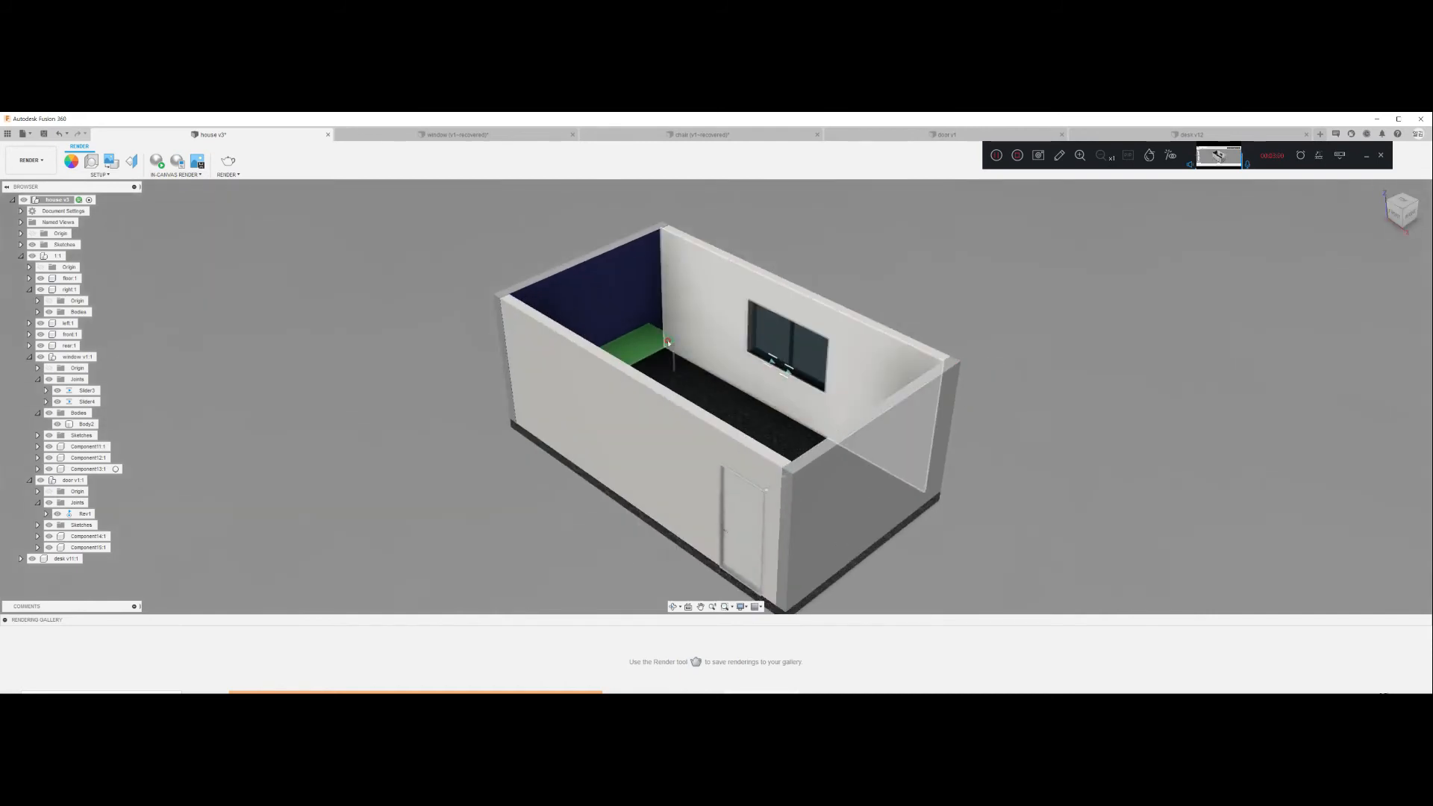
{"action": "scroll", "coordinate": [522, 340], "scroll_direction": "down", "scroll_amount": 2}
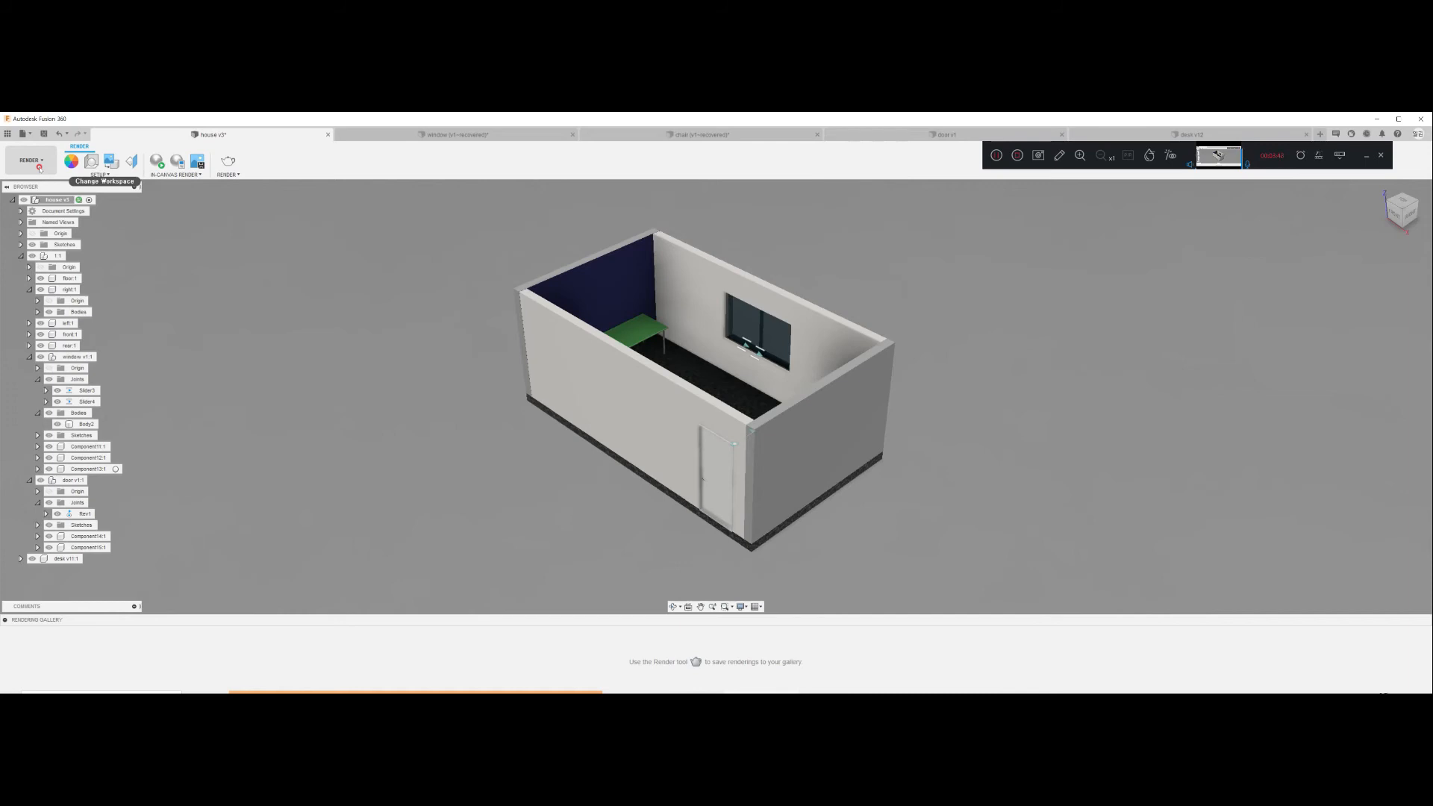
{"action": "left_click", "coordinate": [35, 160]}
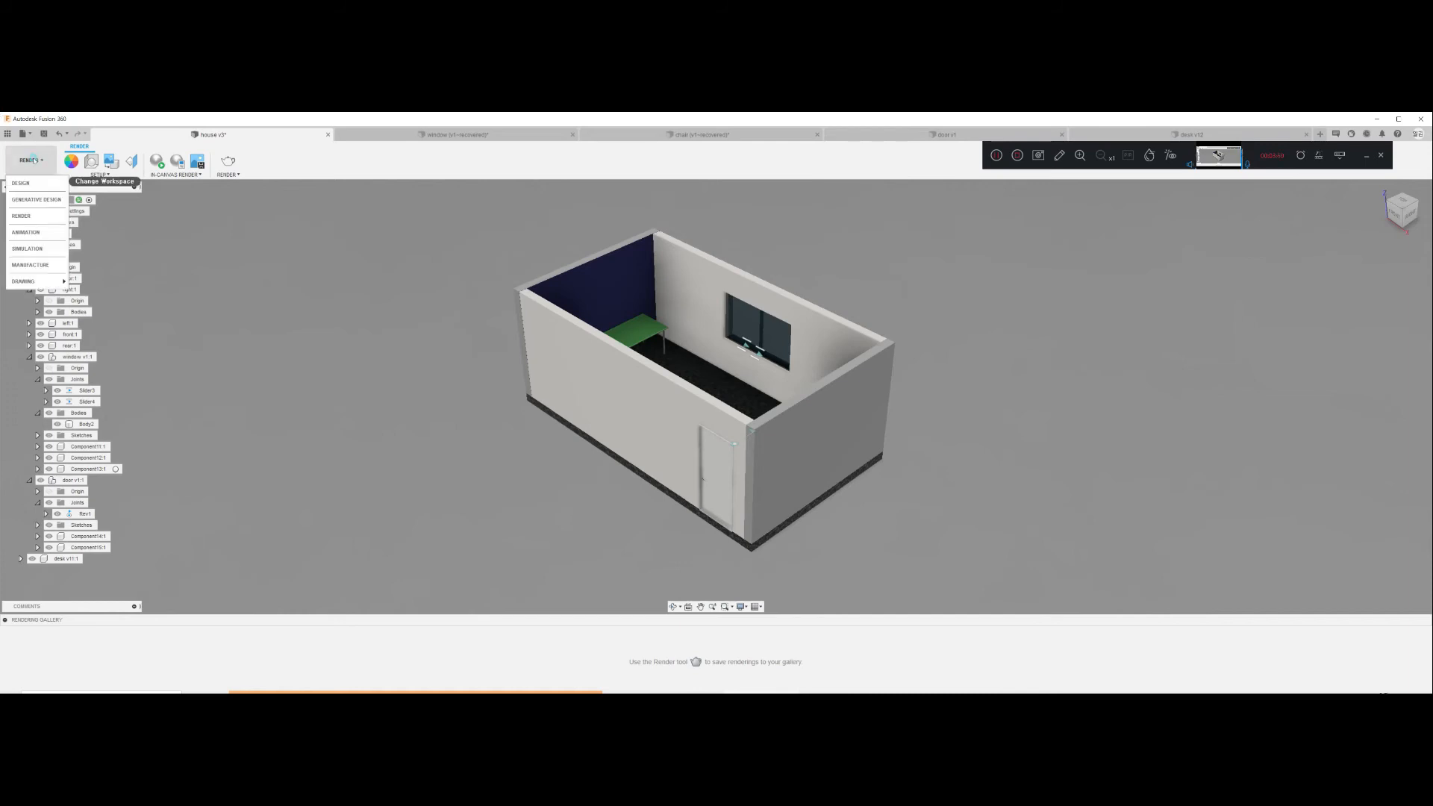
{"action": "mouse_move", "coordinate": [53, 282]}
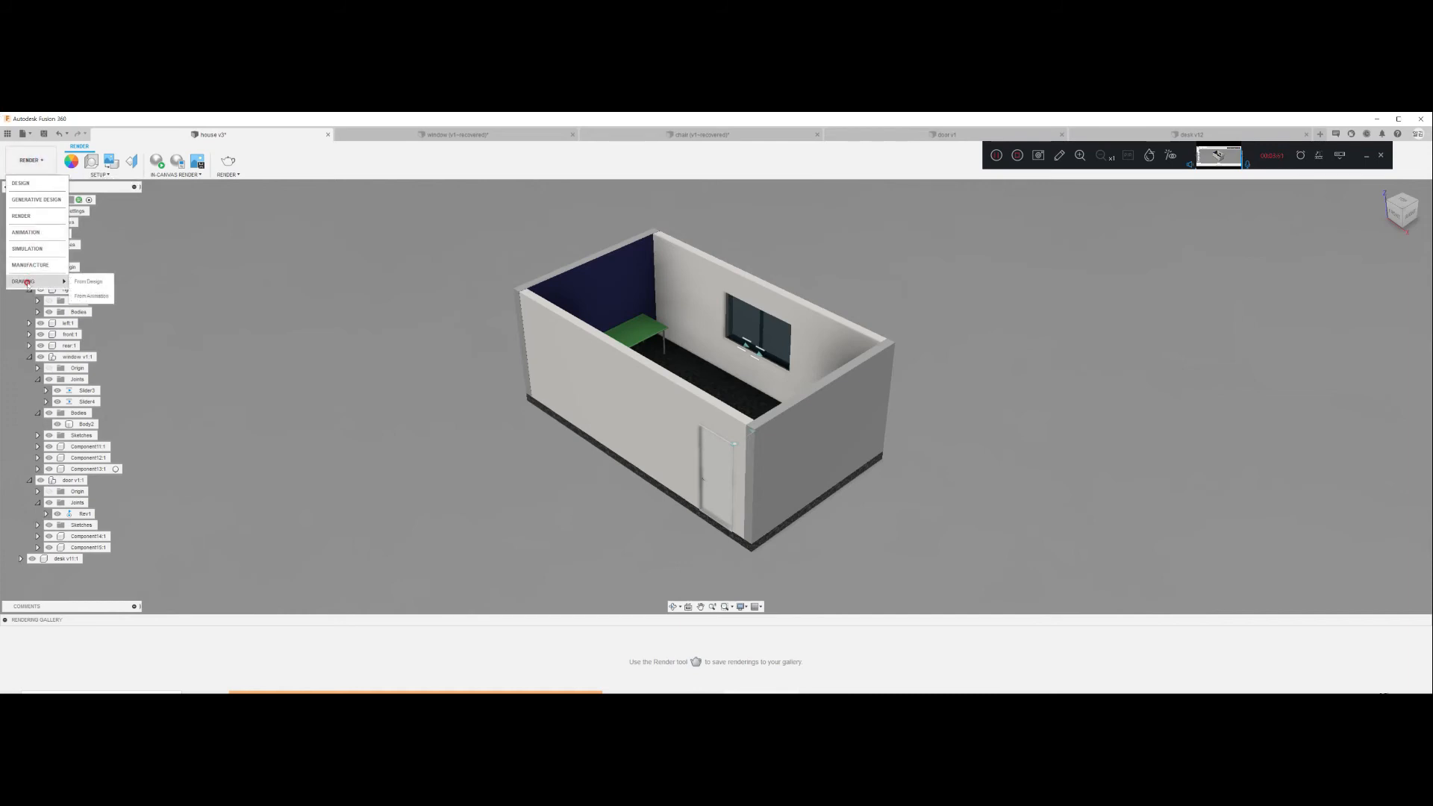
{"action": "left_click", "coordinate": [98, 282]}
{"action": "left_click", "coordinate": [24, 160]}
{"action": "left_click", "coordinate": [30, 182]}
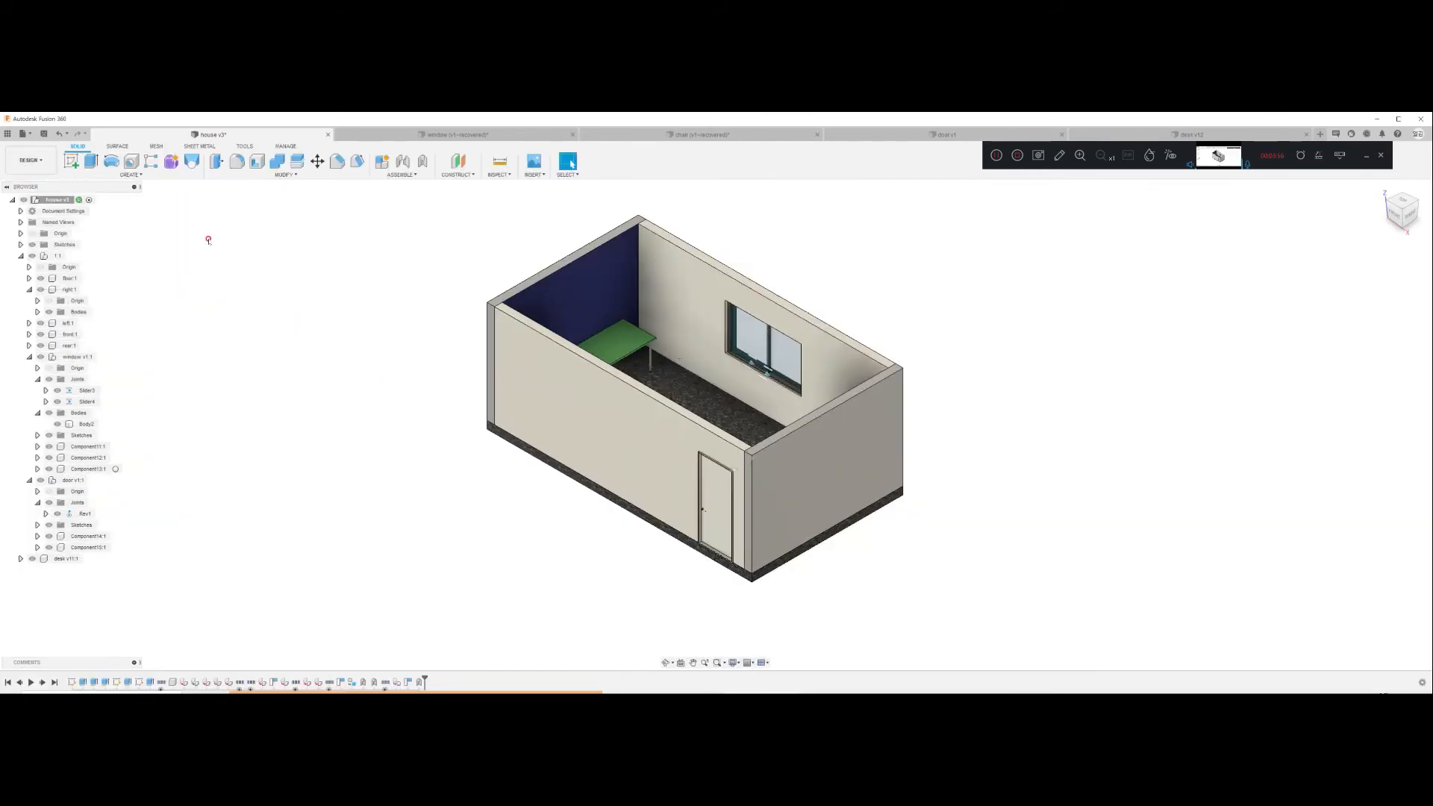
Step: Create a new drawing from the house design with the full assembly, from scratch, using ISO, mm and an A3 sheet
{"action": "left_click", "coordinate": [30, 161]}
{"action": "mouse_move", "coordinate": [41, 284]}
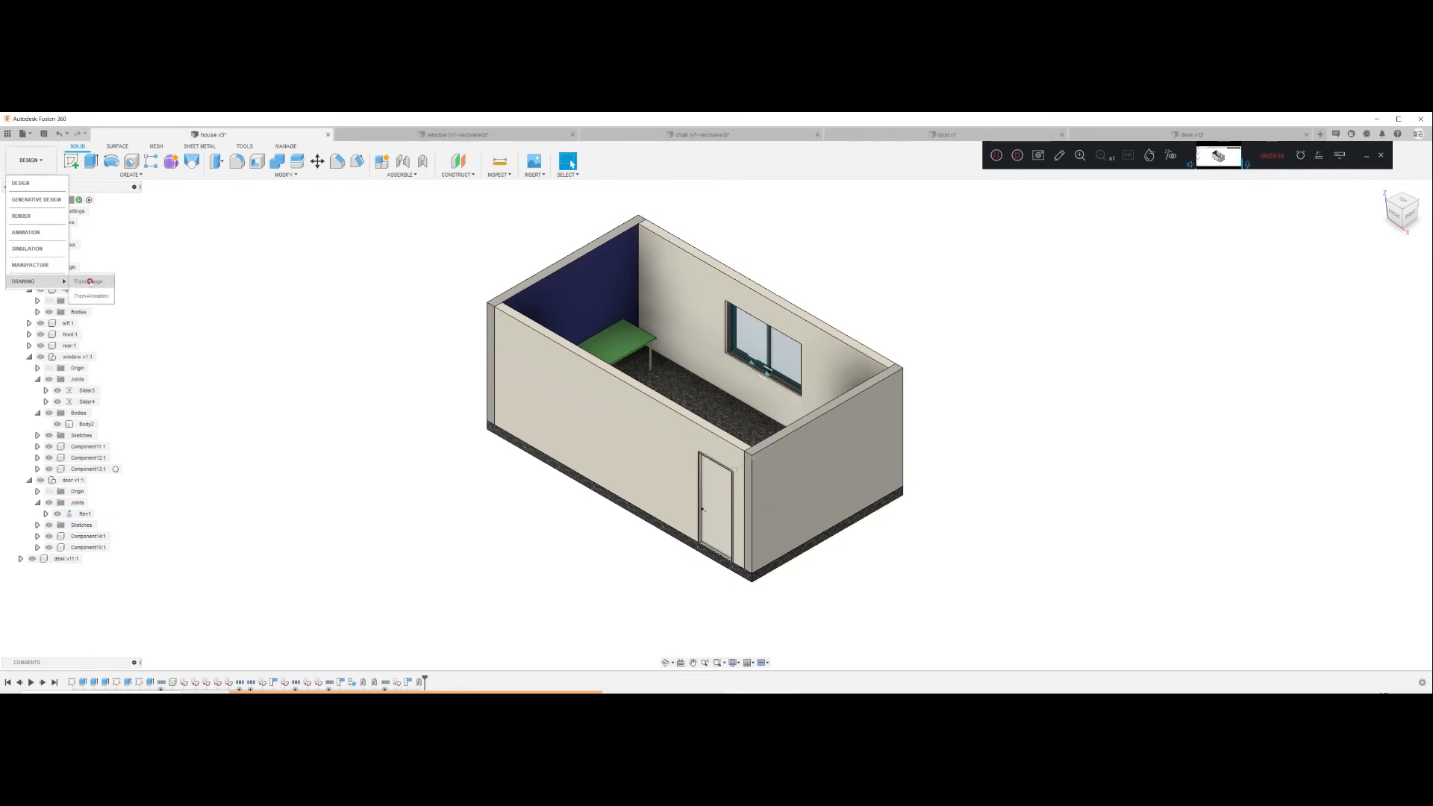
{"action": "left_click", "coordinate": [91, 281]}
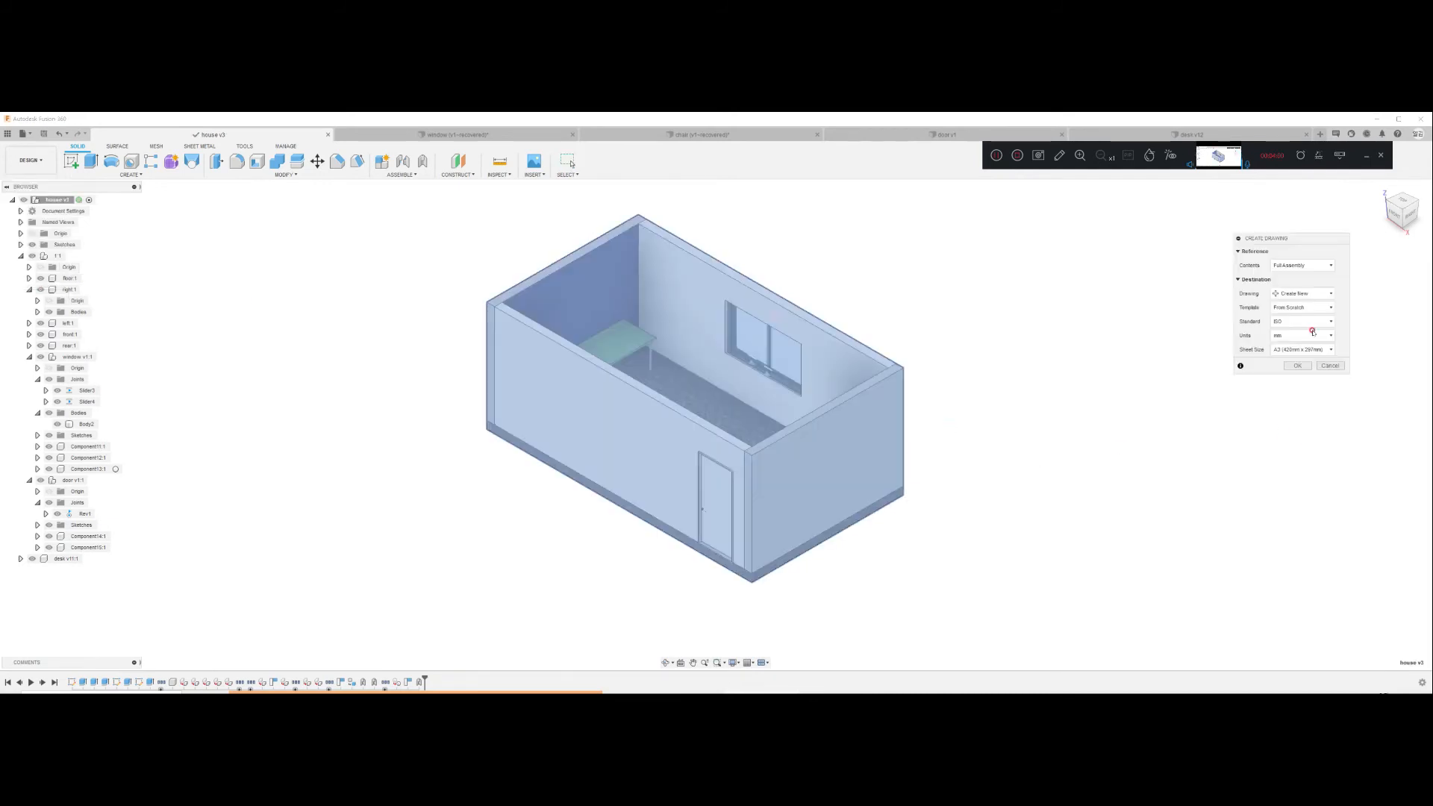
{"action": "left_click_drag", "start_coordinate": [1289, 242], "coordinate": [1314, 270]}
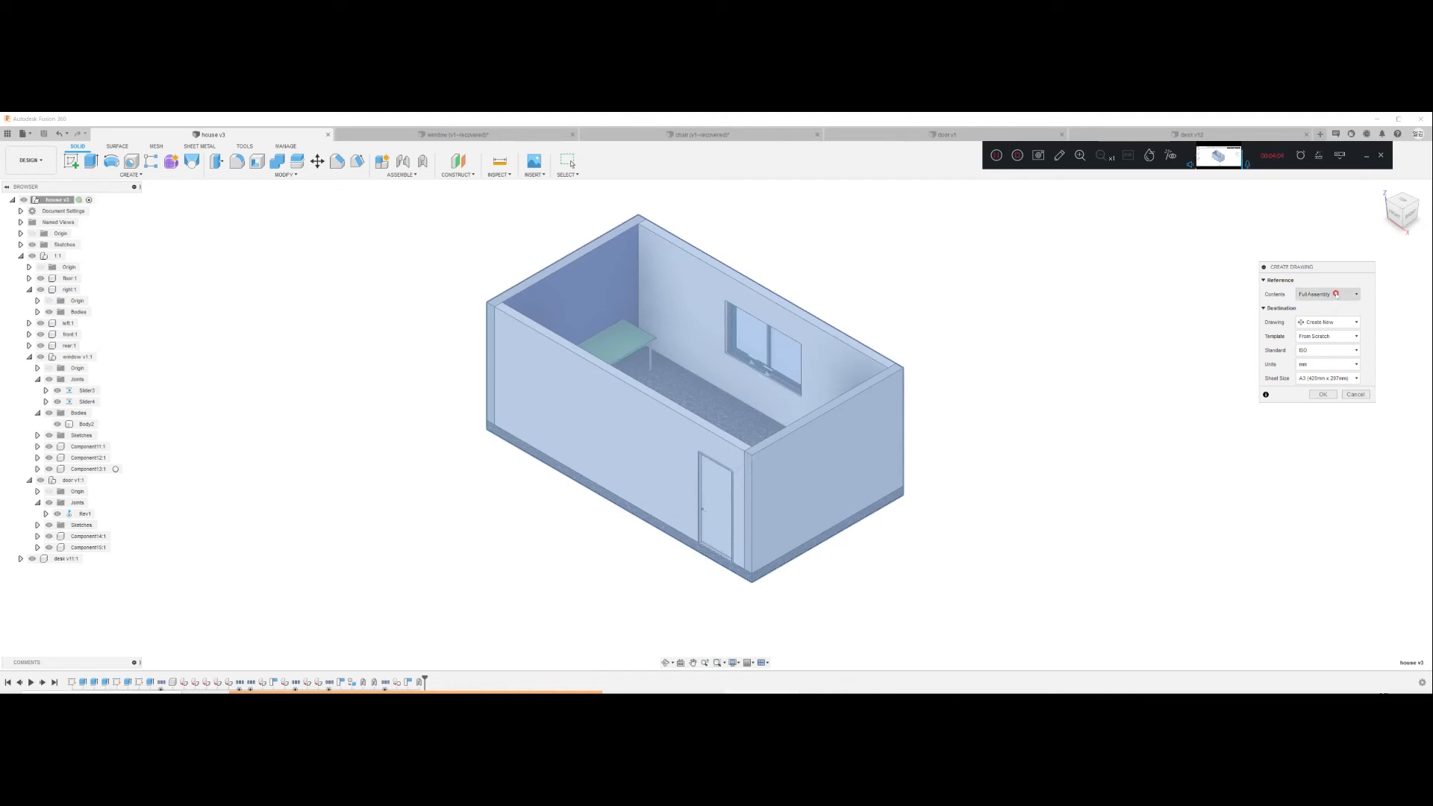
{"action": "left_click", "coordinate": [1312, 397]}
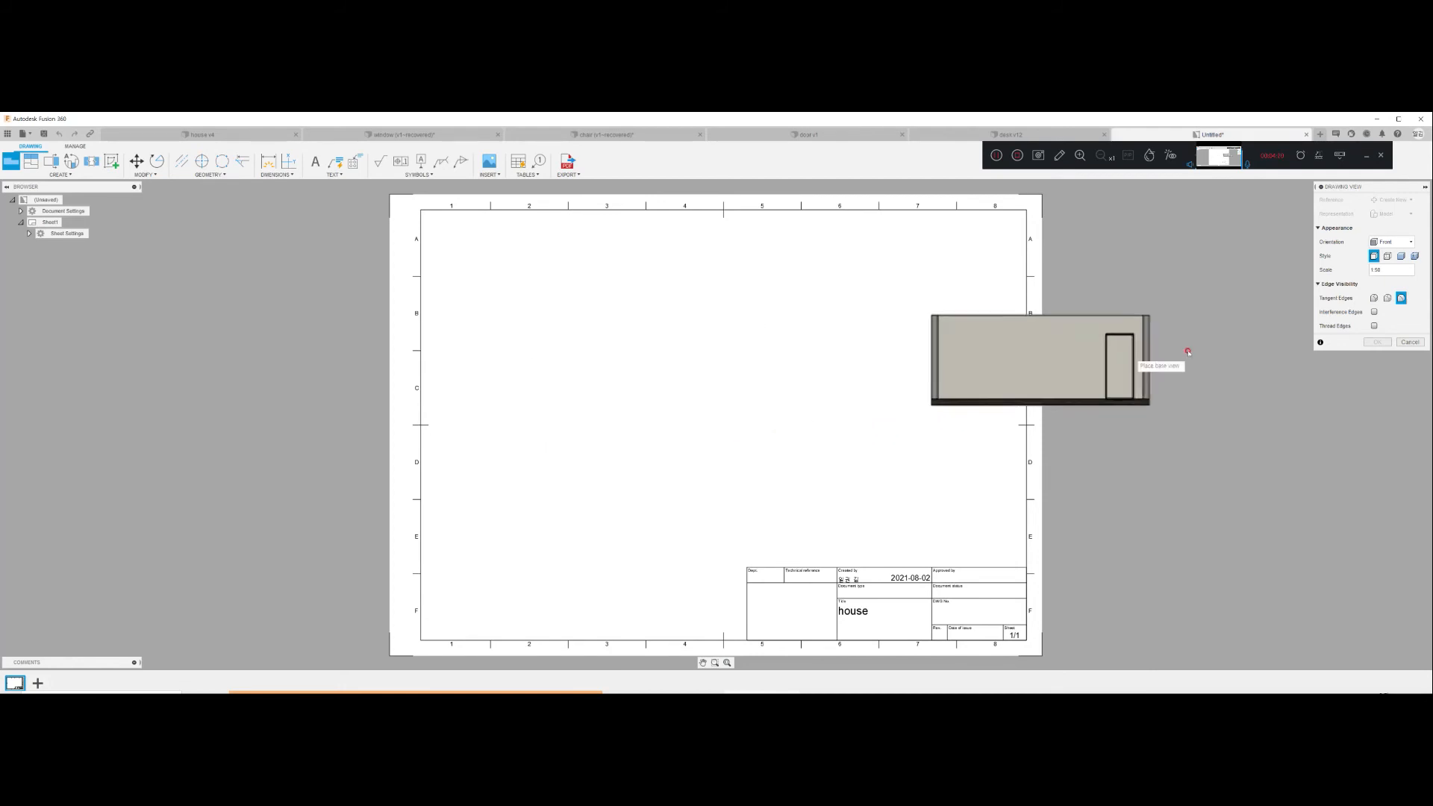
Step: Place a top base view of the house at 1:40 scale on the left half of the sheet
{"action": "left_click", "coordinate": [1391, 242]}
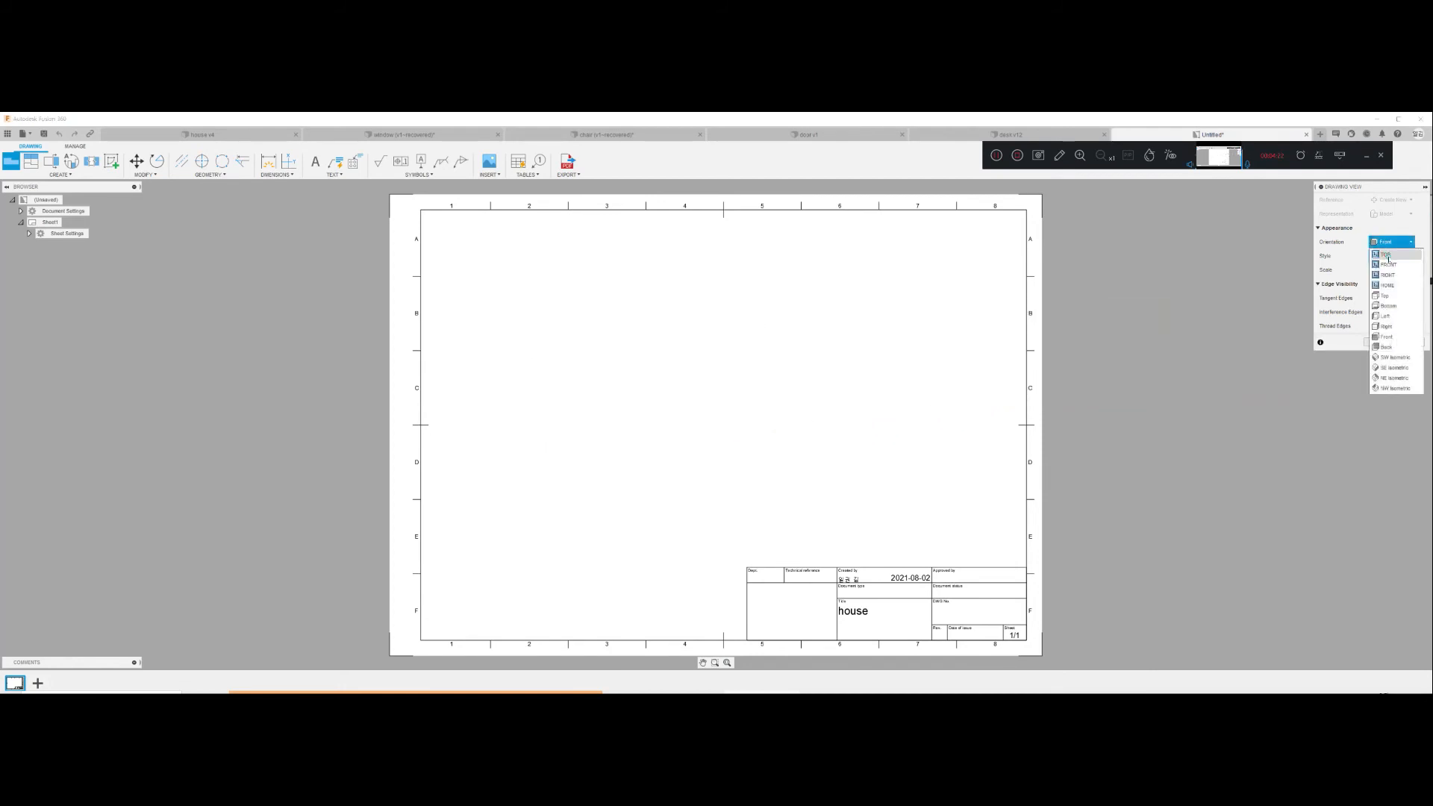
{"action": "left_click", "coordinate": [1386, 256]}
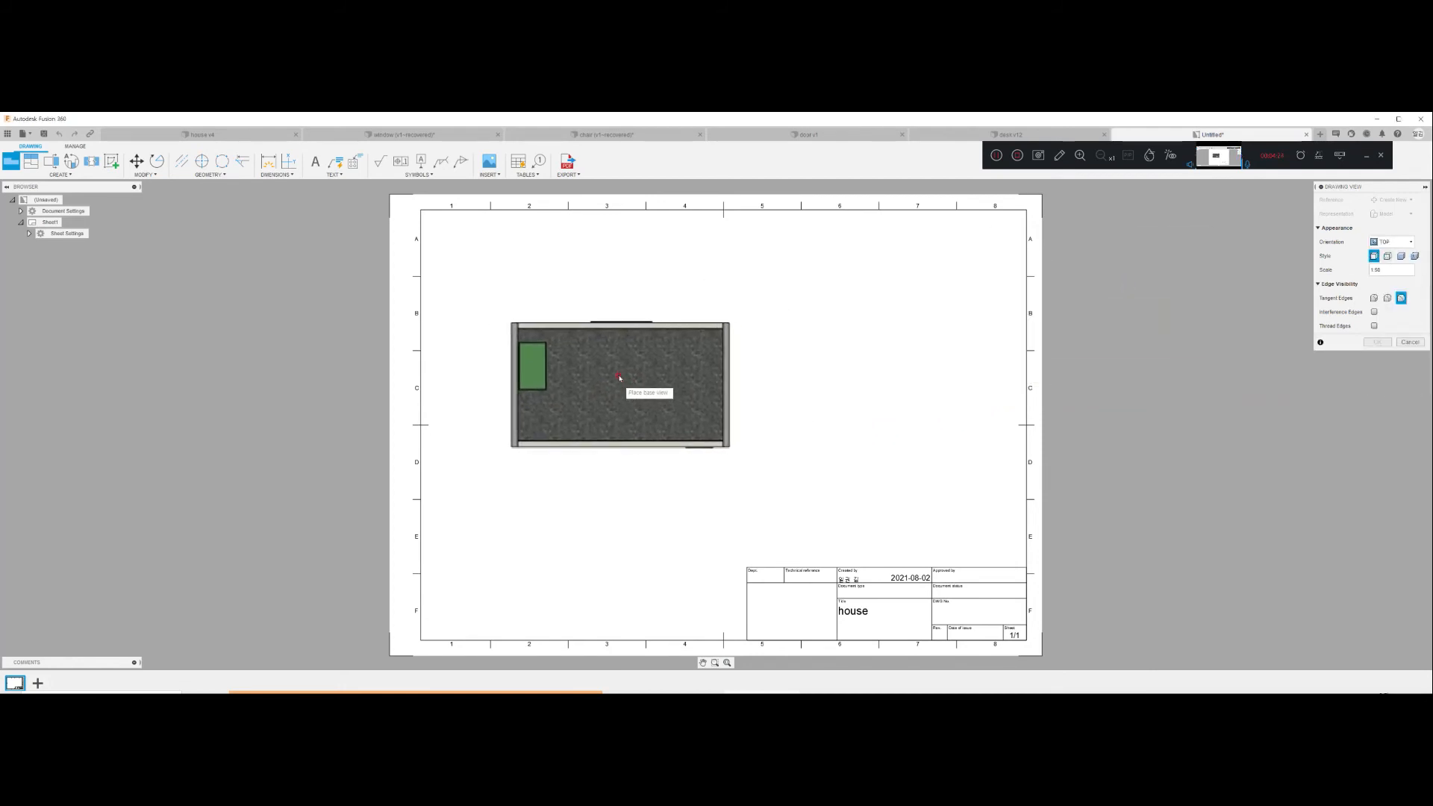
{"action": "scroll", "coordinate": [655, 406], "scroll_direction": "up", "scroll_amount": 1}
{"action": "scroll", "coordinate": [655, 405], "scroll_direction": "down", "scroll_amount": 1}
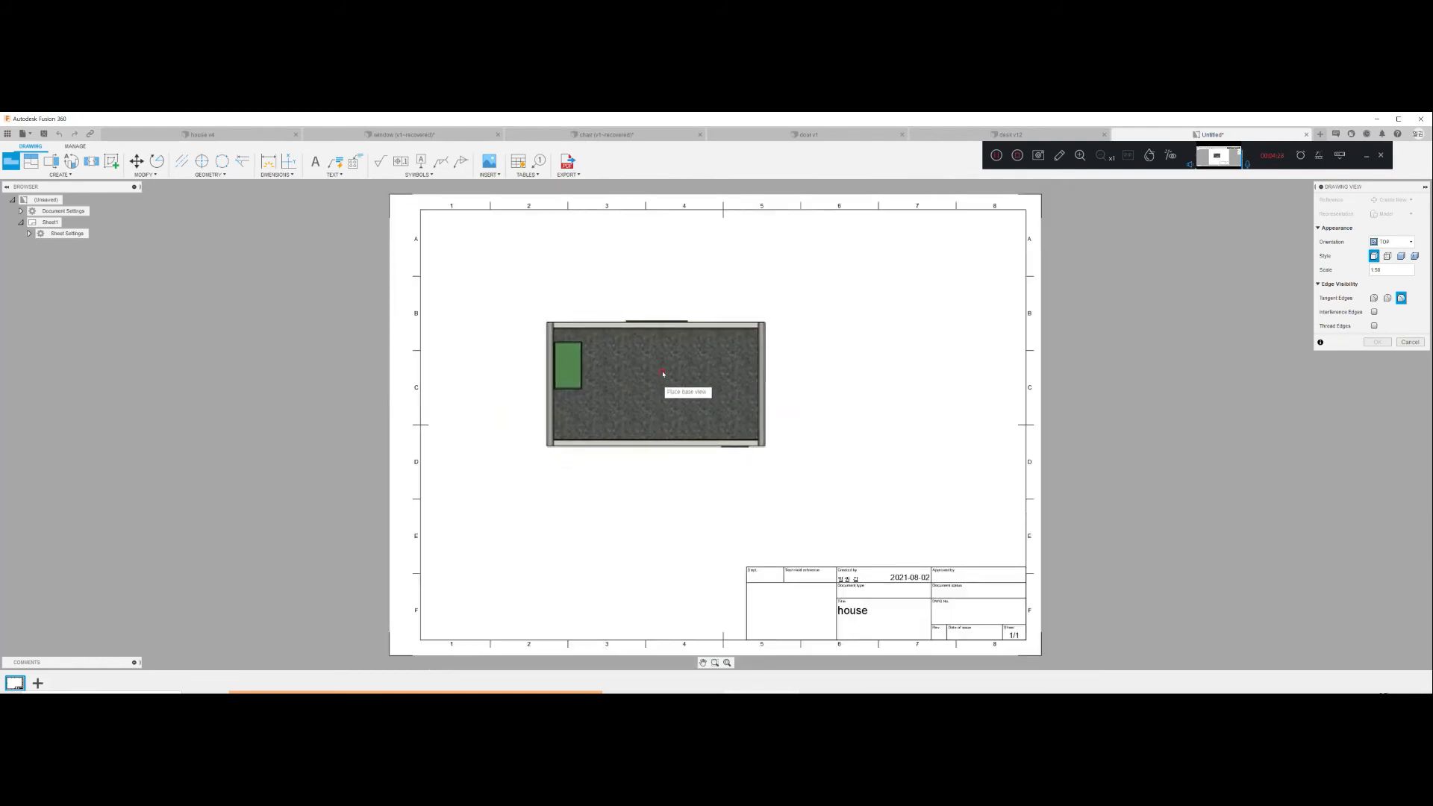
{"action": "left_click", "coordinate": [1392, 269]}
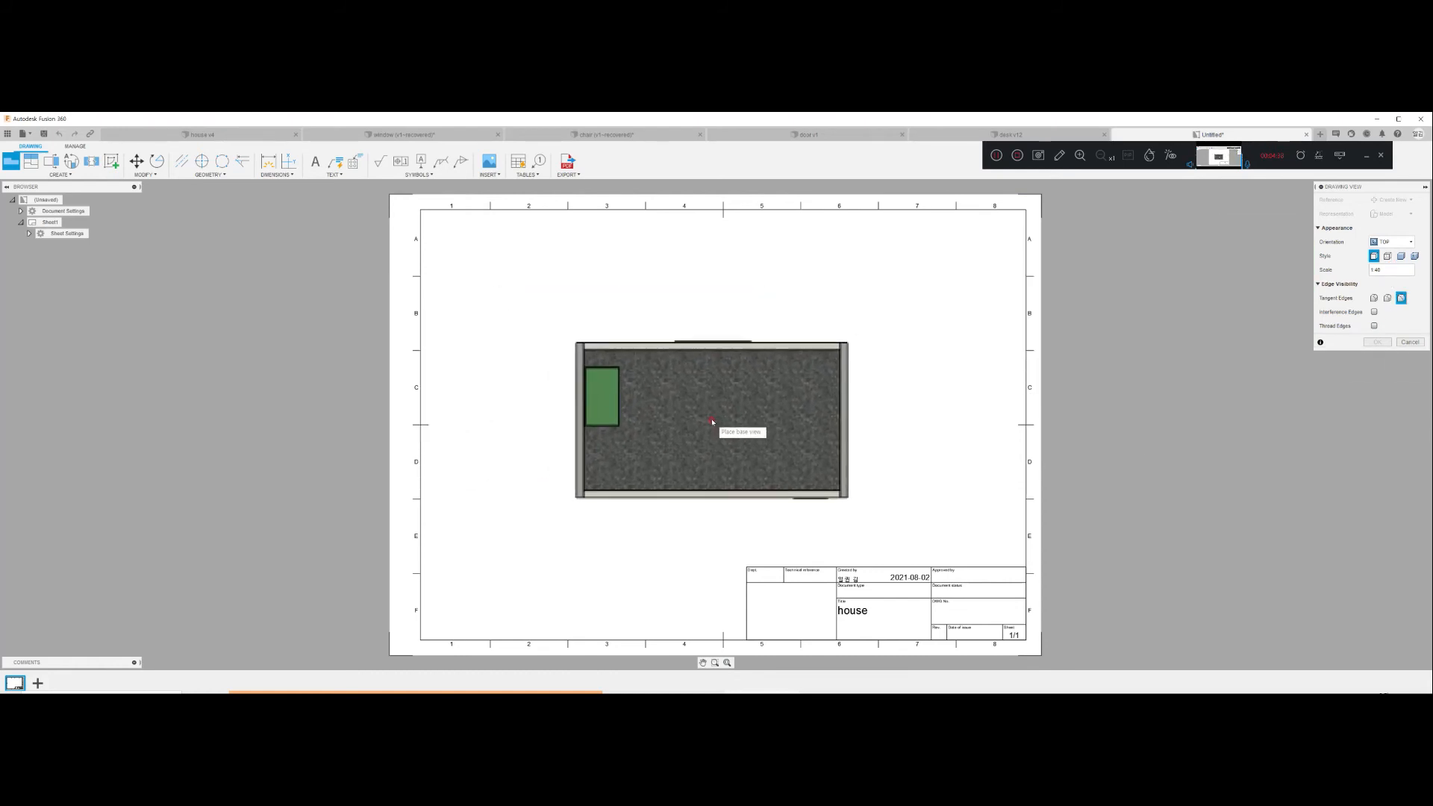
{"action": "left_click", "coordinate": [604, 436]}
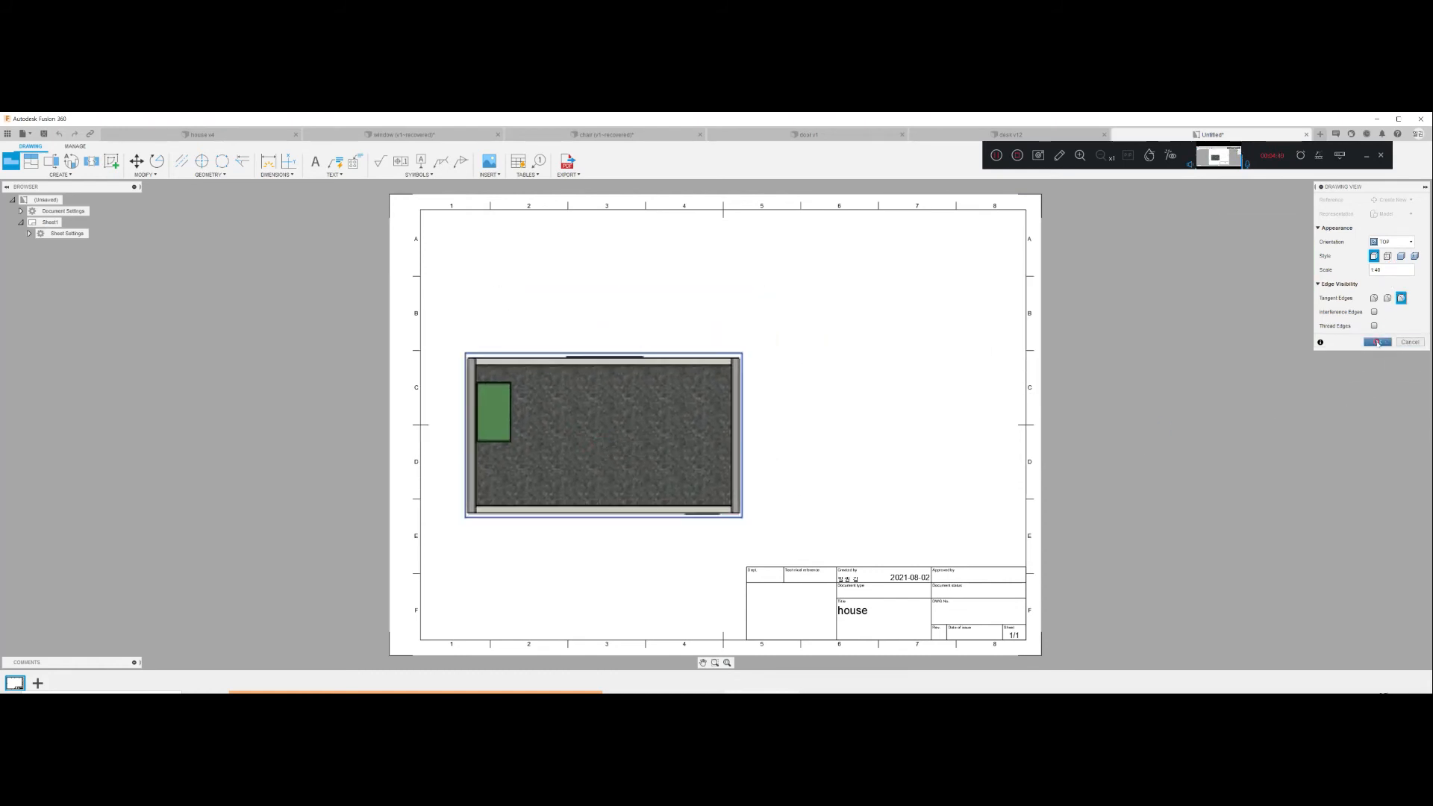
{"action": "left_click", "coordinate": [1377, 342]}
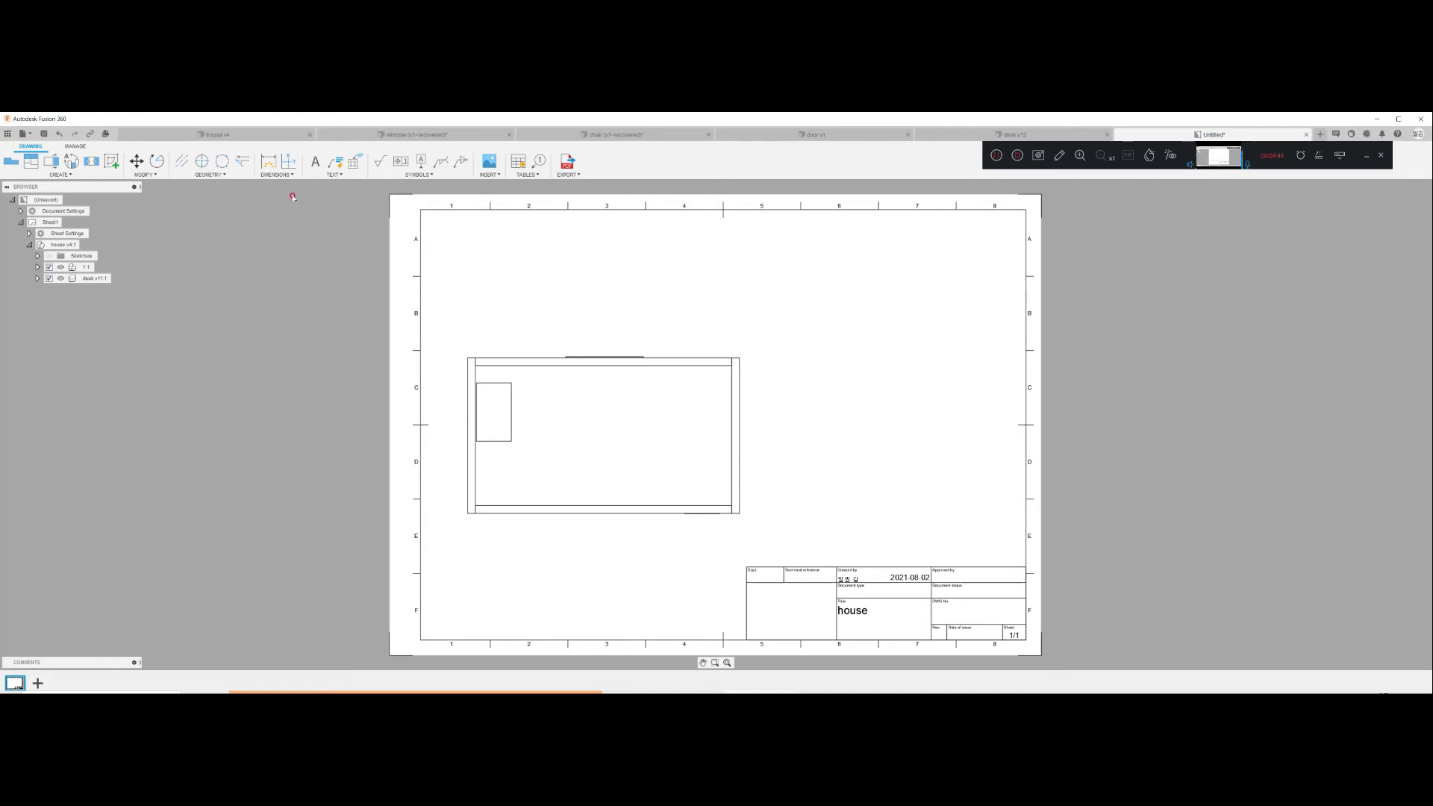
Step: Dimension the overall length of the house above the top view
{"action": "left_click", "coordinate": [268, 161]}
{"action": "left_click", "coordinate": [467, 358]}
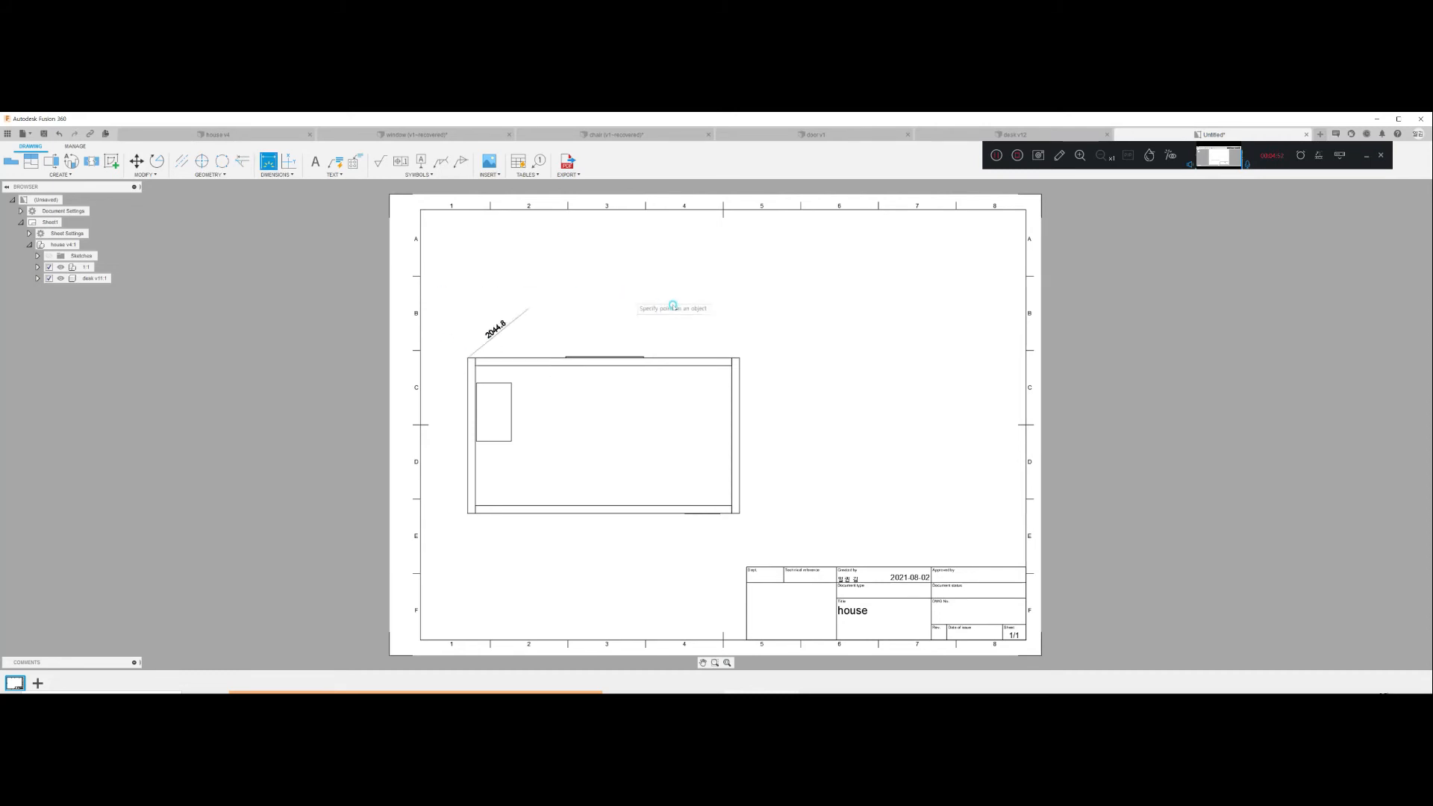
{"action": "left_click", "coordinate": [738, 358]}
{"action": "left_click", "coordinate": [589, 287]}
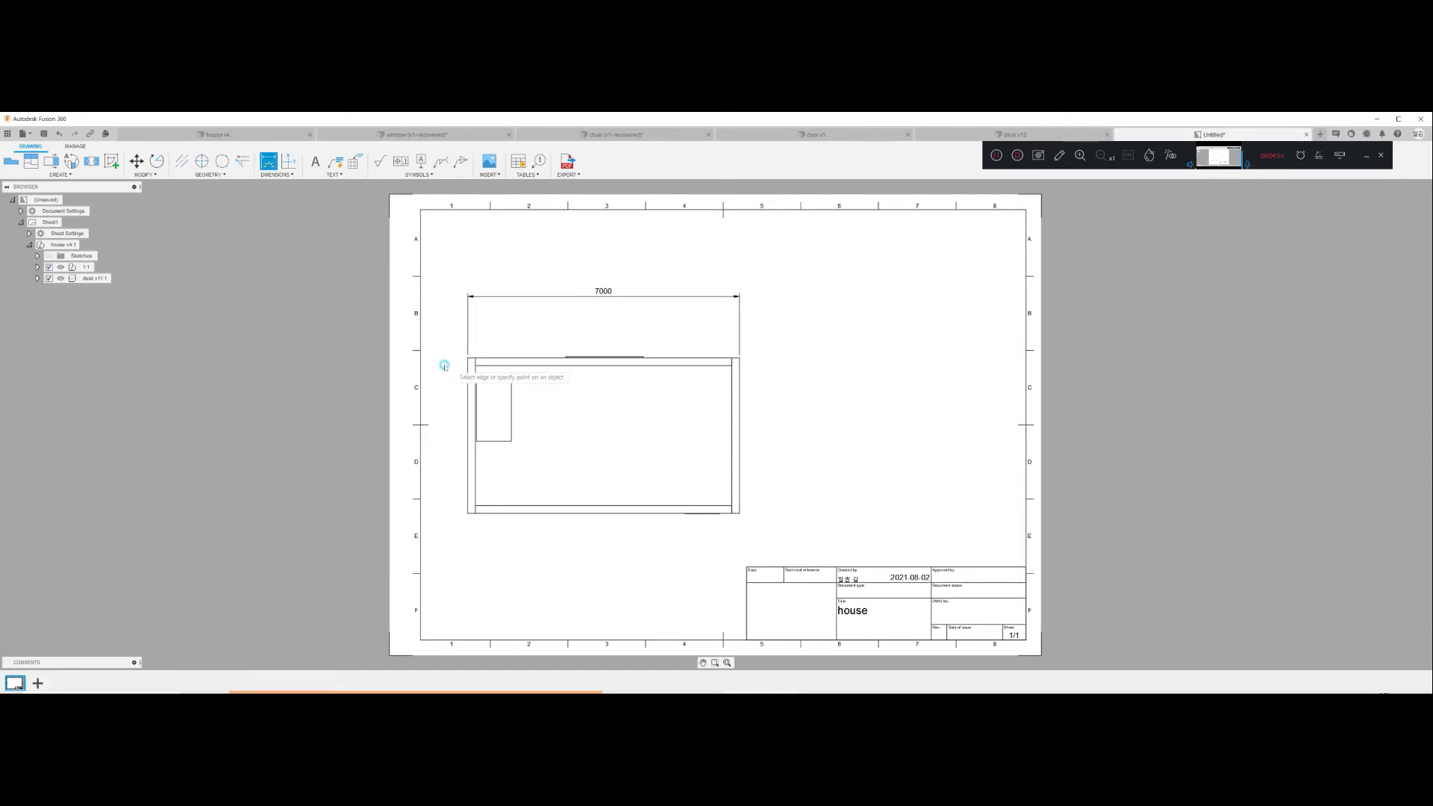
Step: Dimension the width of the window in the upper wall, placing the dimension below the overall length dimension
{"action": "left_click", "coordinate": [566, 357]}
{"action": "left_click", "coordinate": [643, 358]}
{"action": "left_click", "coordinate": [628, 325]}
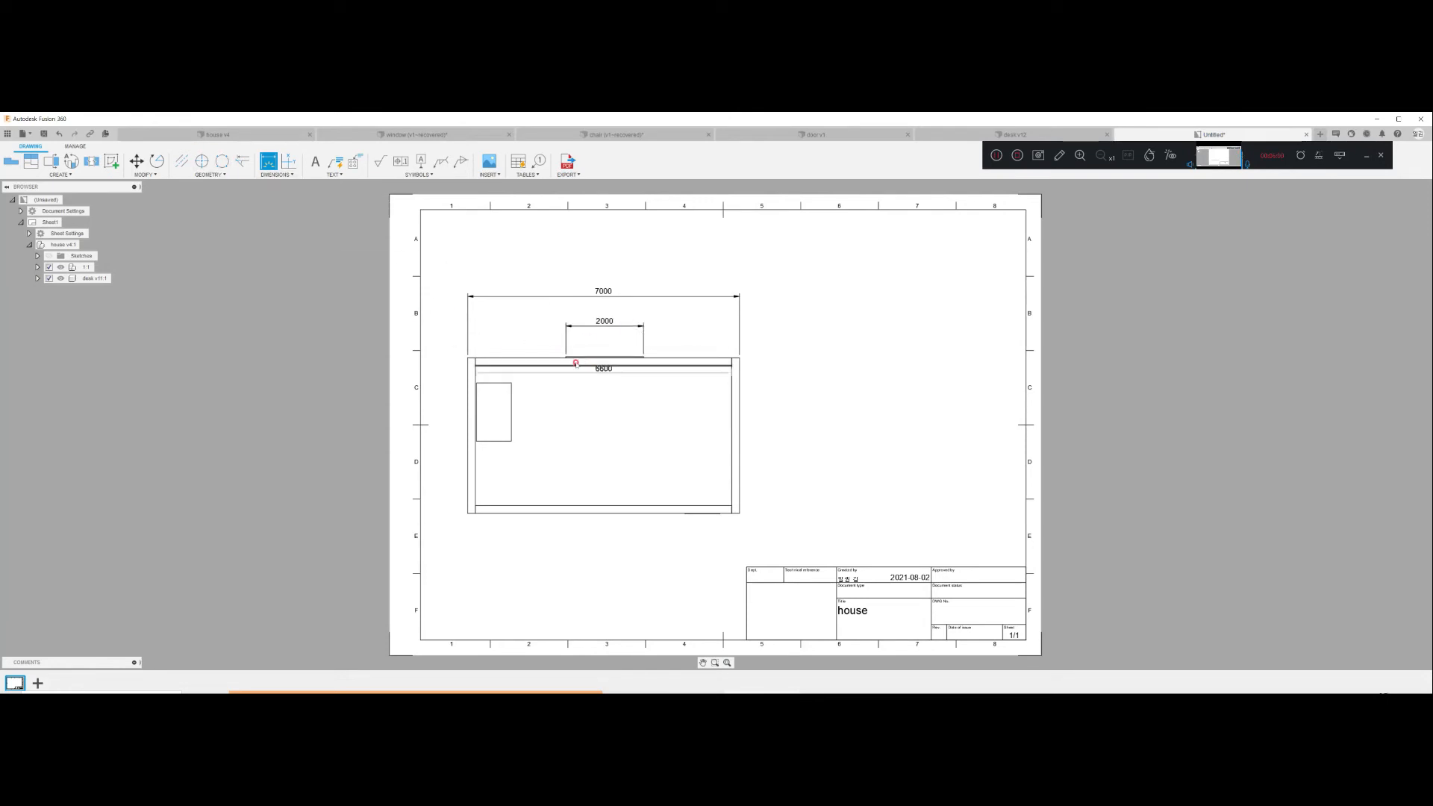
{"action": "left_click", "coordinate": [565, 357]}
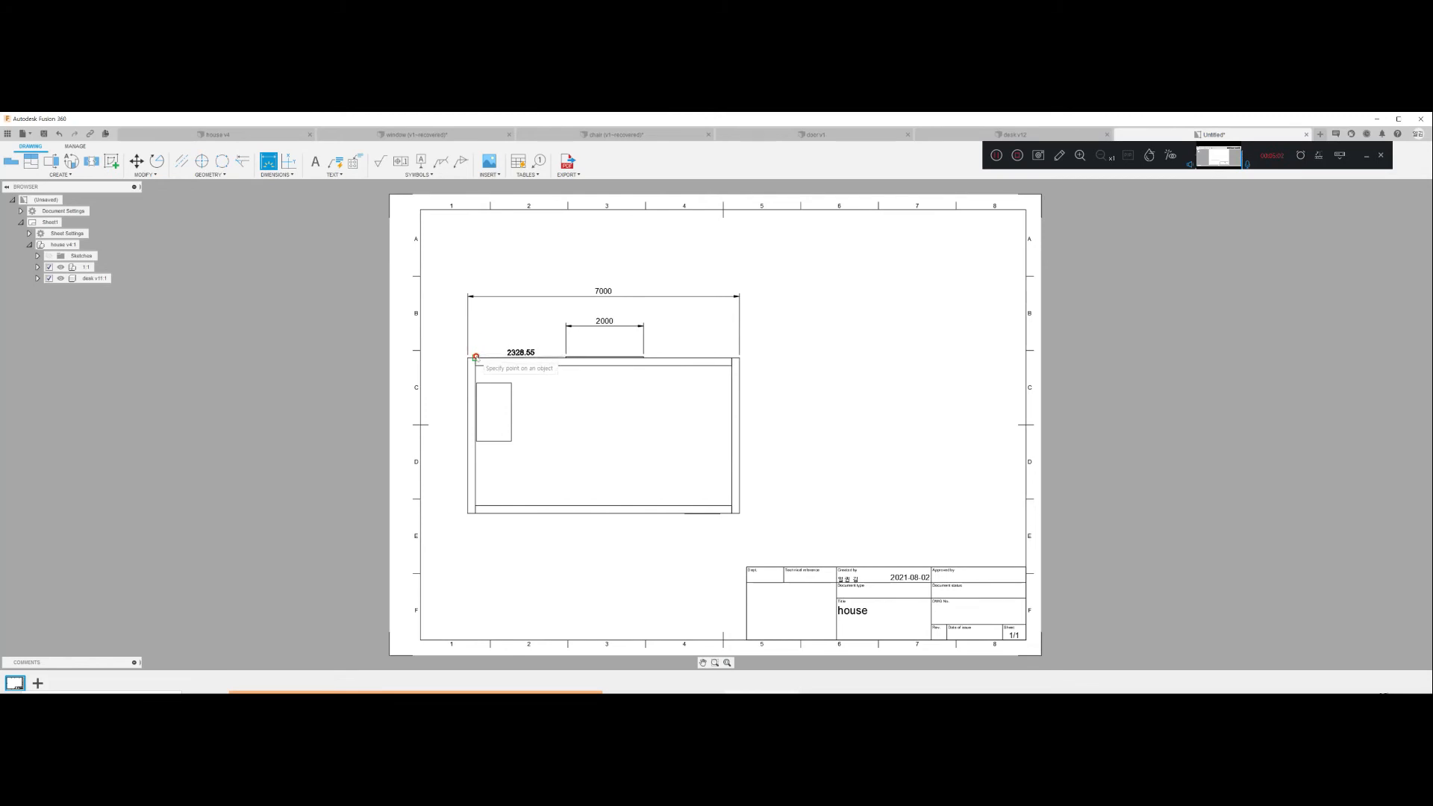
{"action": "left_click", "coordinate": [475, 359]}
{"action": "key", "text": "Escape"}
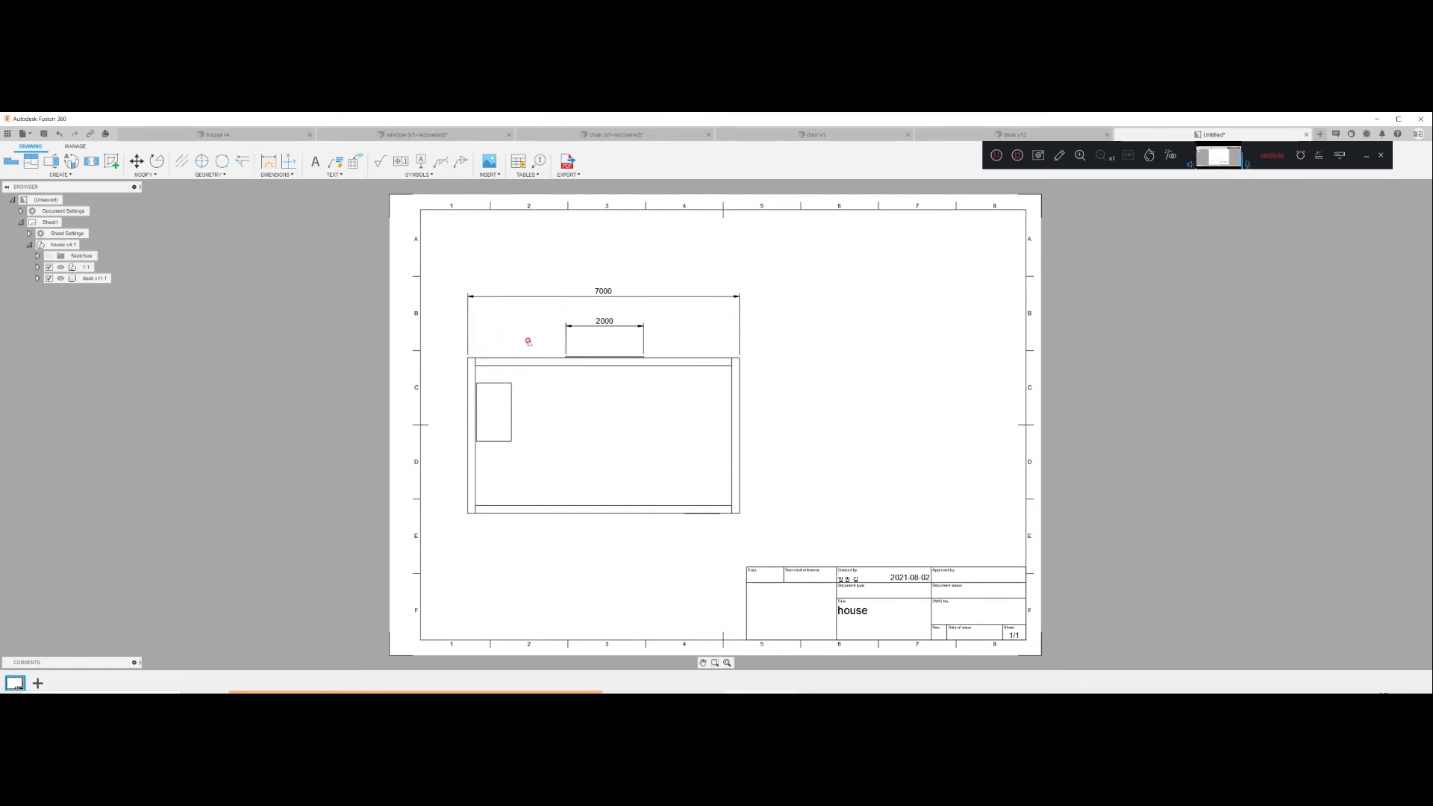
Step: Dimension the distance from the left wall's inner face to the window's left end, in line with the window's width dimension
{"action": "left_click", "coordinate": [565, 357]}
{"action": "left_click", "coordinate": [475, 359]}
{"action": "left_click", "coordinate": [489, 325]}
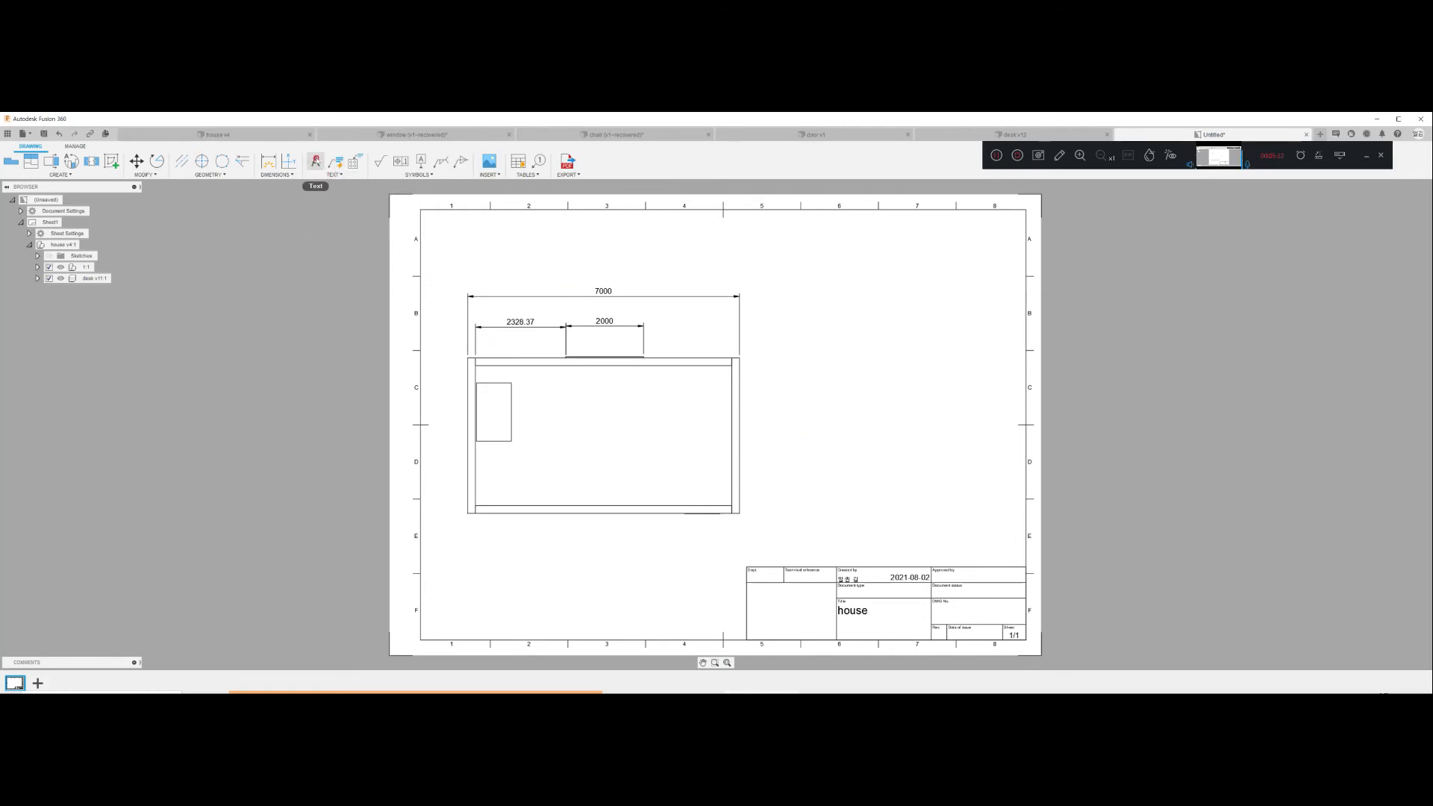
Step: Add the text "테스트" at the default height below the lower-left corner of the top view
{"action": "left_click", "coordinate": [315, 162]}
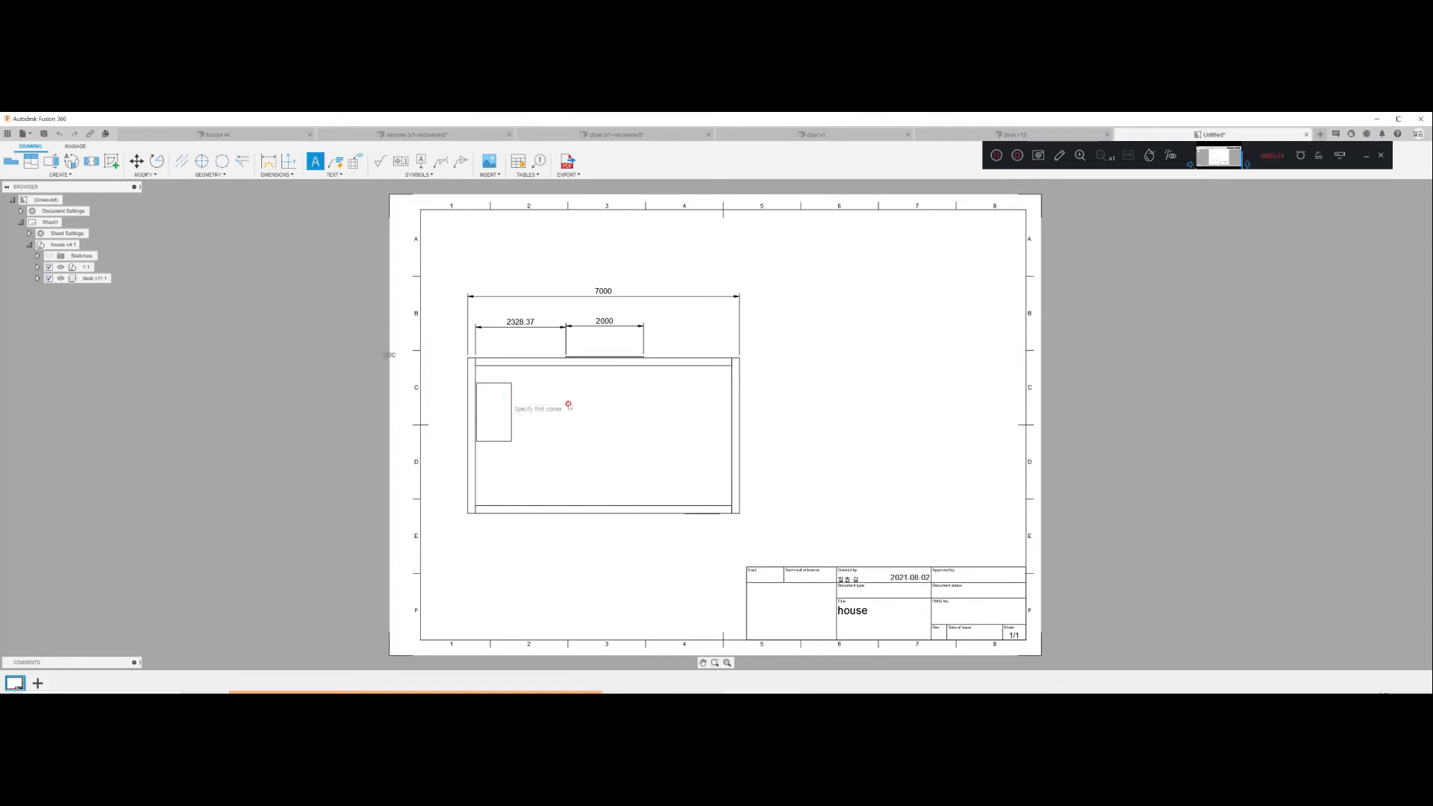
{"action": "left_click", "coordinate": [464, 593]}
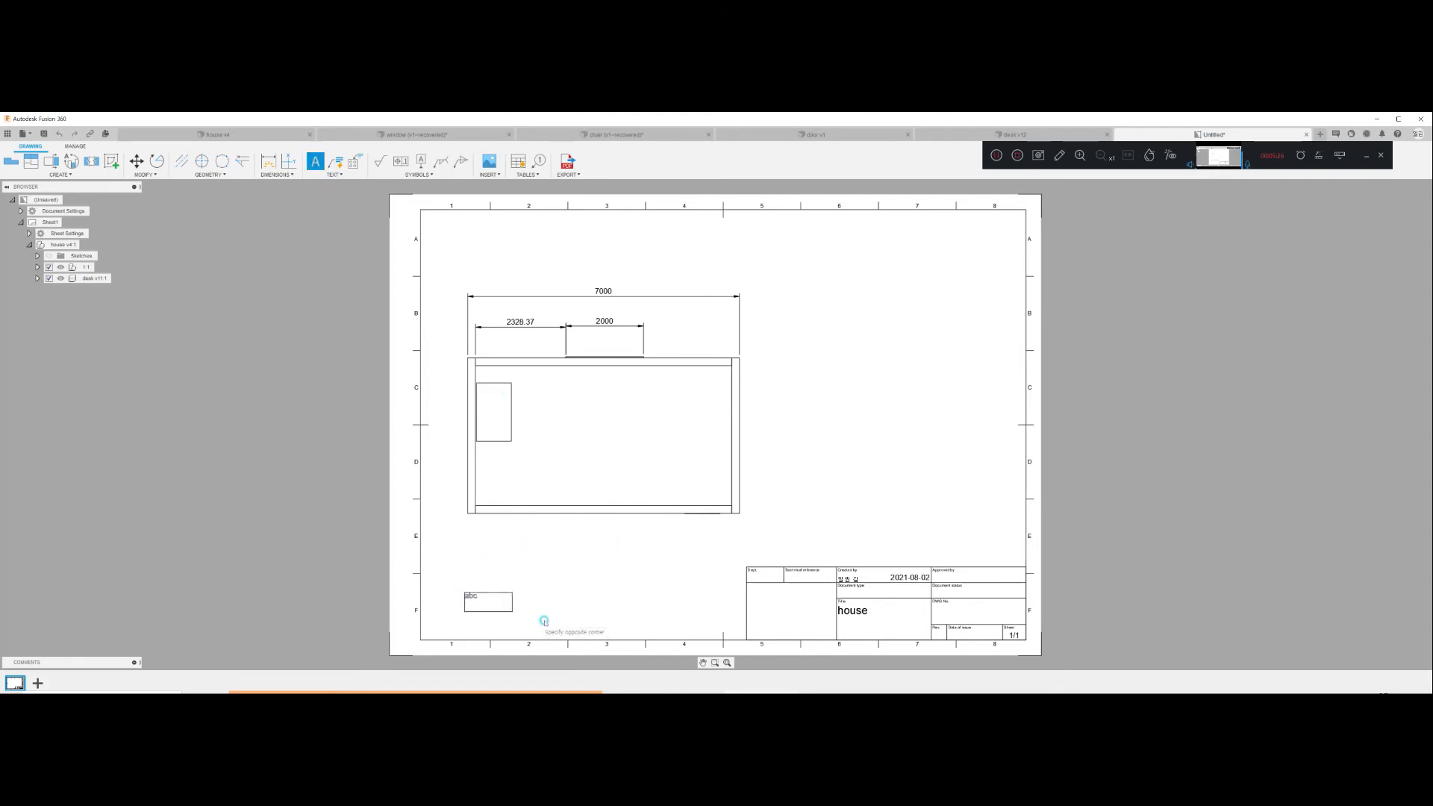
{"action": "left_click", "coordinate": [642, 632]}
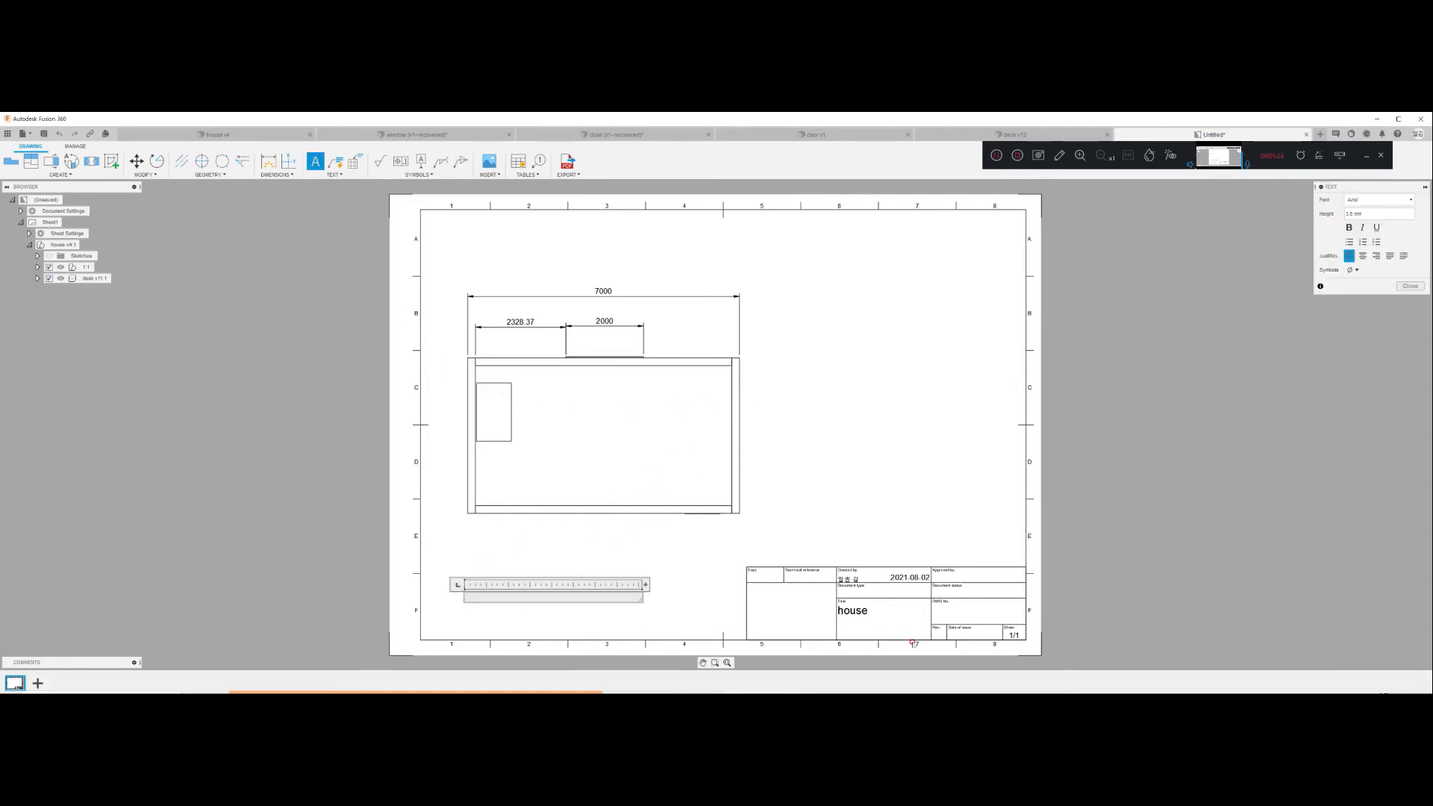
{"action": "type", "text": "x"}
{"action": "type", "text": "스트"}
{"action": "left_click", "coordinate": [721, 535]}
Step: Add a second text "테스트" with a height of 10 beside the first one
{"action": "left_click", "coordinate": [315, 161]}
{"action": "left_click", "coordinate": [511, 590]}
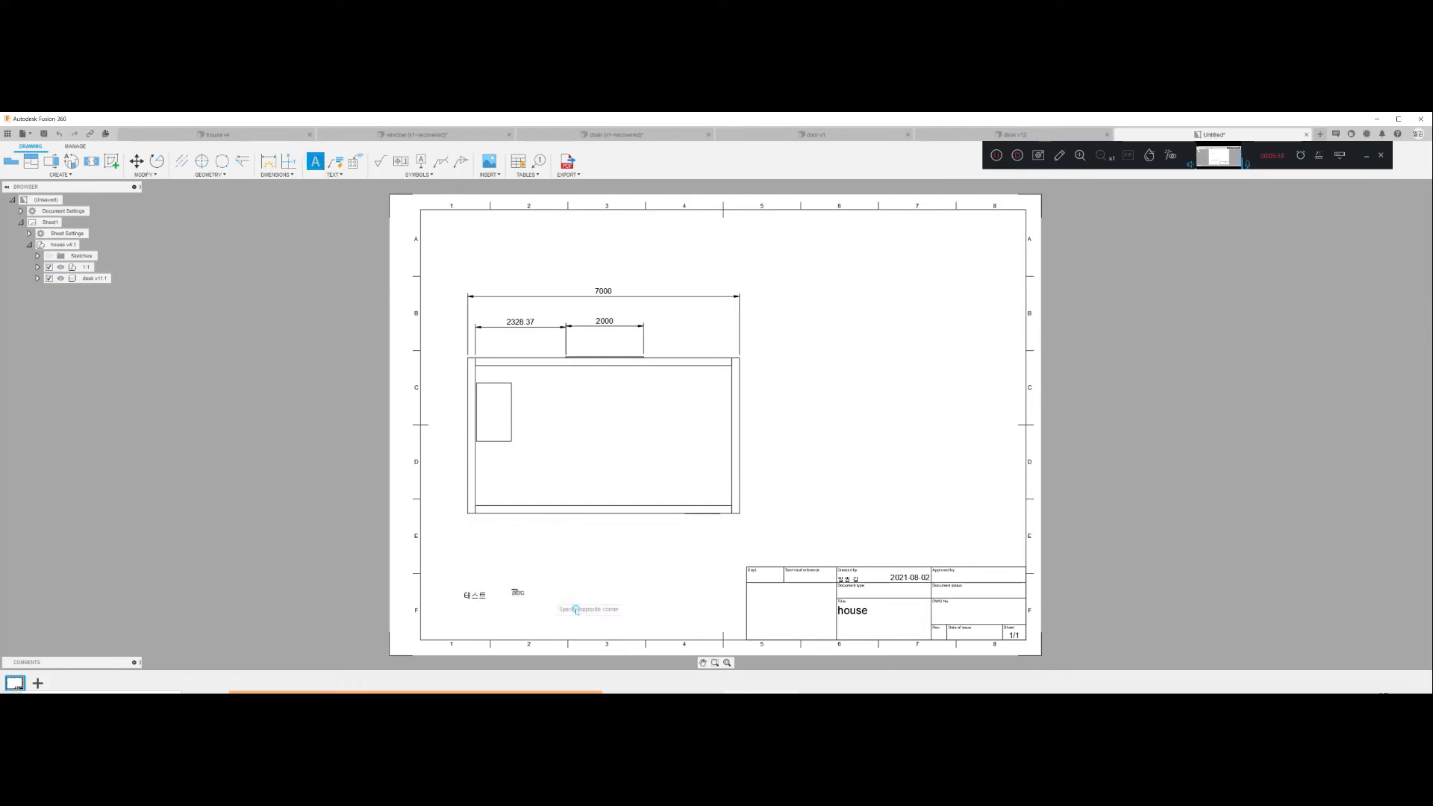
{"action": "left_click", "coordinate": [690, 630]}
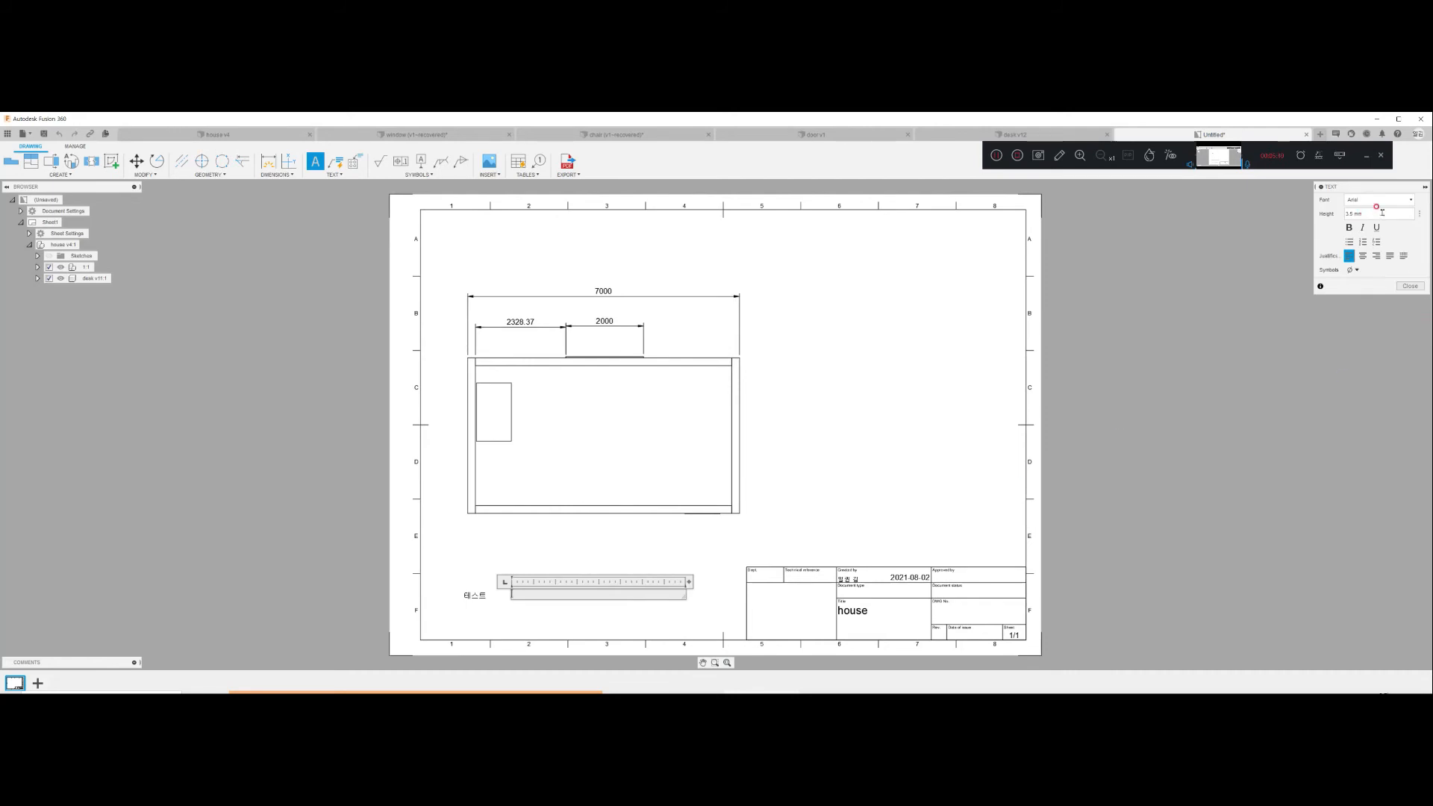
{"action": "left_click_drag", "start_coordinate": [1351, 184], "coordinate": [1295, 230]}
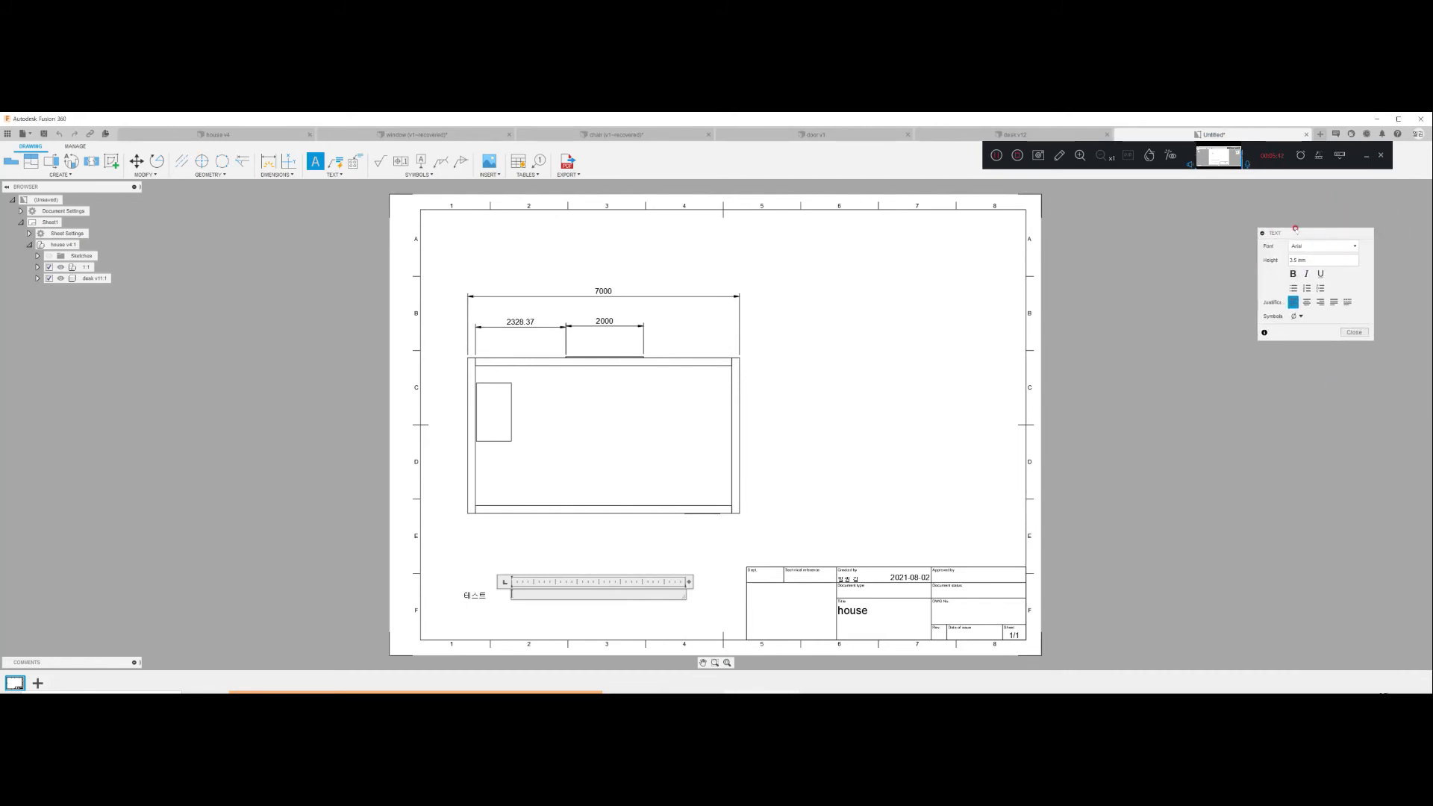
{"action": "type", "text": "10"}
{"action": "triple_click", "coordinate": [1296, 264]}
{"action": "type", "text": "10"}
{"action": "left_click", "coordinate": [799, 432]}
{"action": "type", "text": "테스트"}
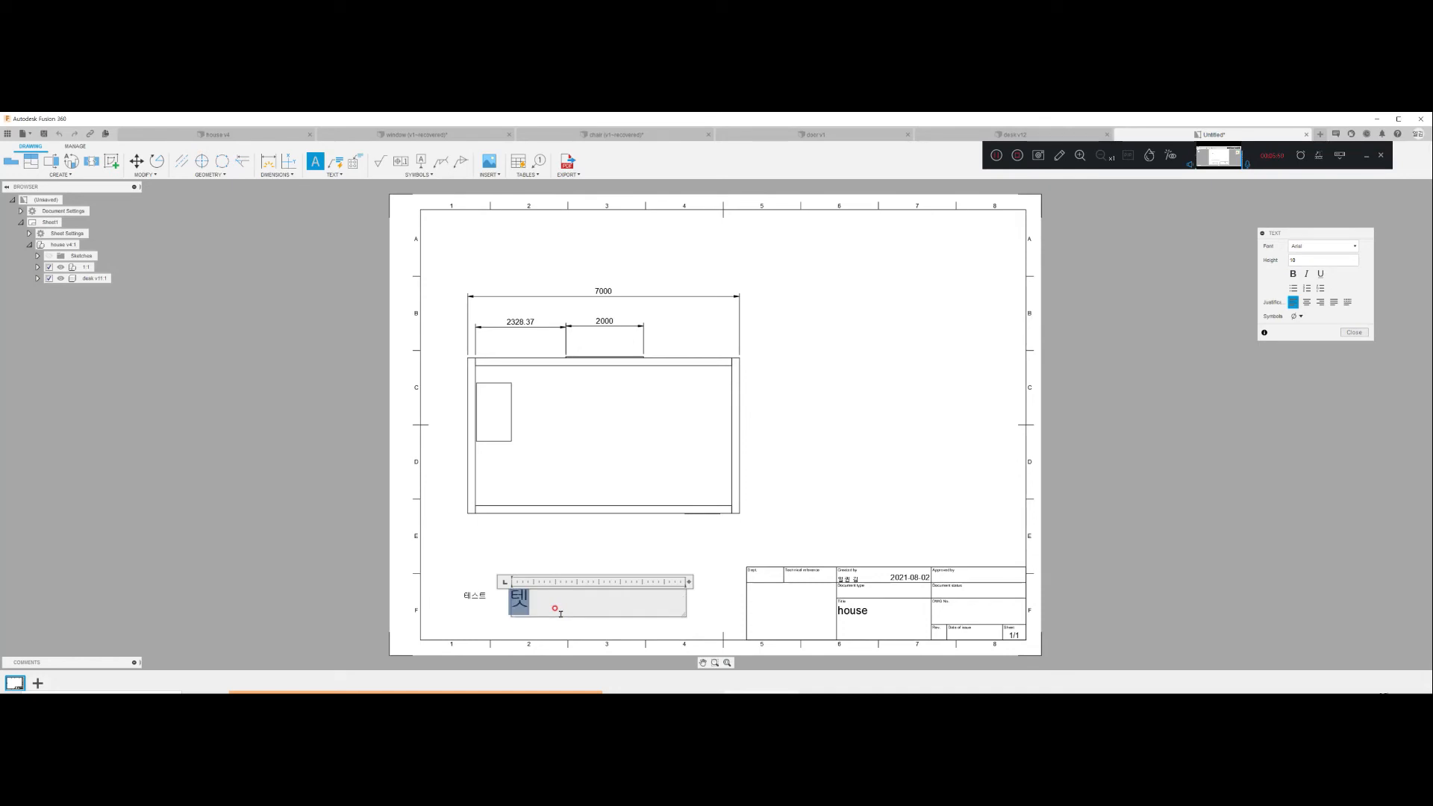
{"action": "key", "text": "Return"}
{"action": "left_click", "coordinate": [665, 550]}
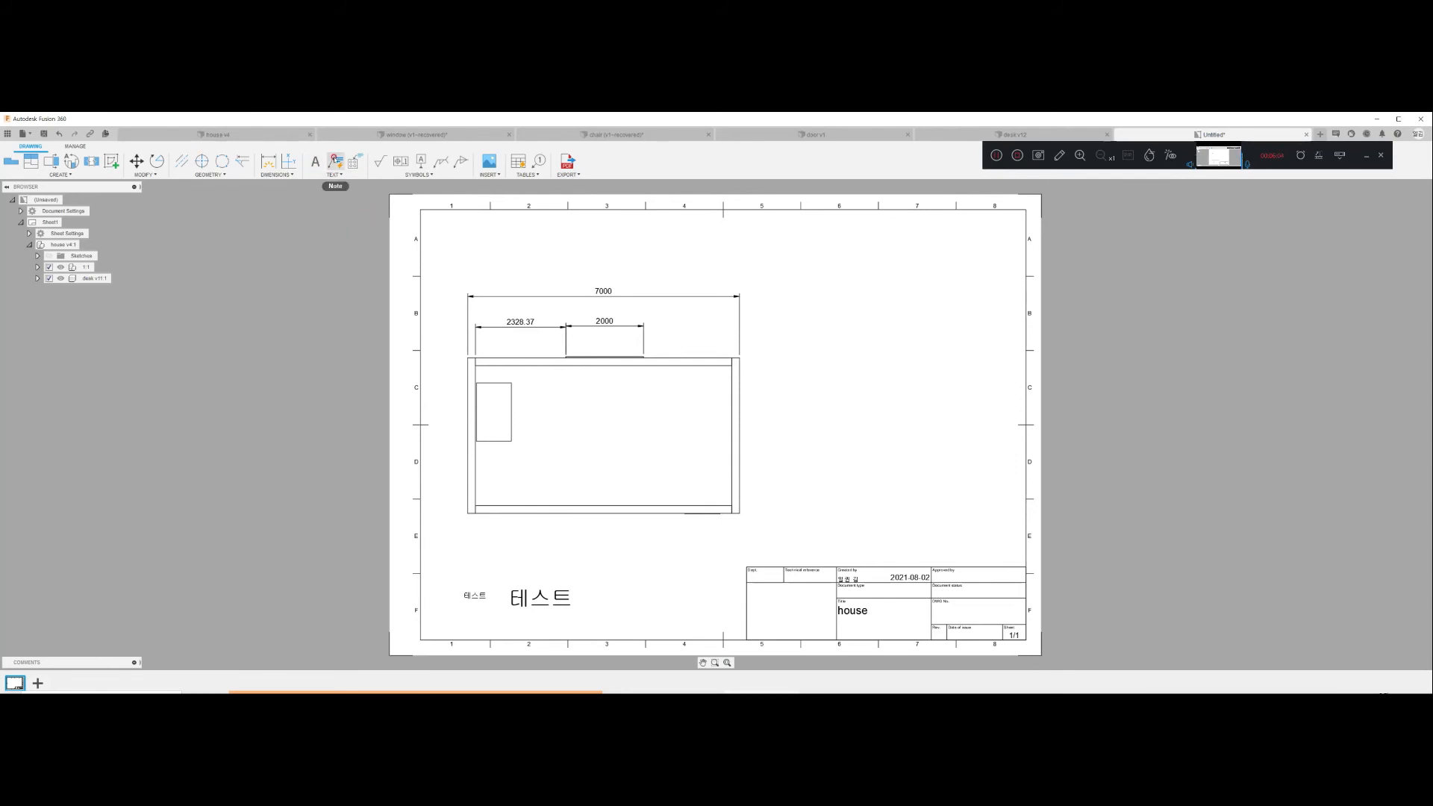
Step: Add a leader note "책상" pointing to the desk's upper-right corner, with its text above the overall length dimension
{"action": "left_click", "coordinate": [335, 161]}
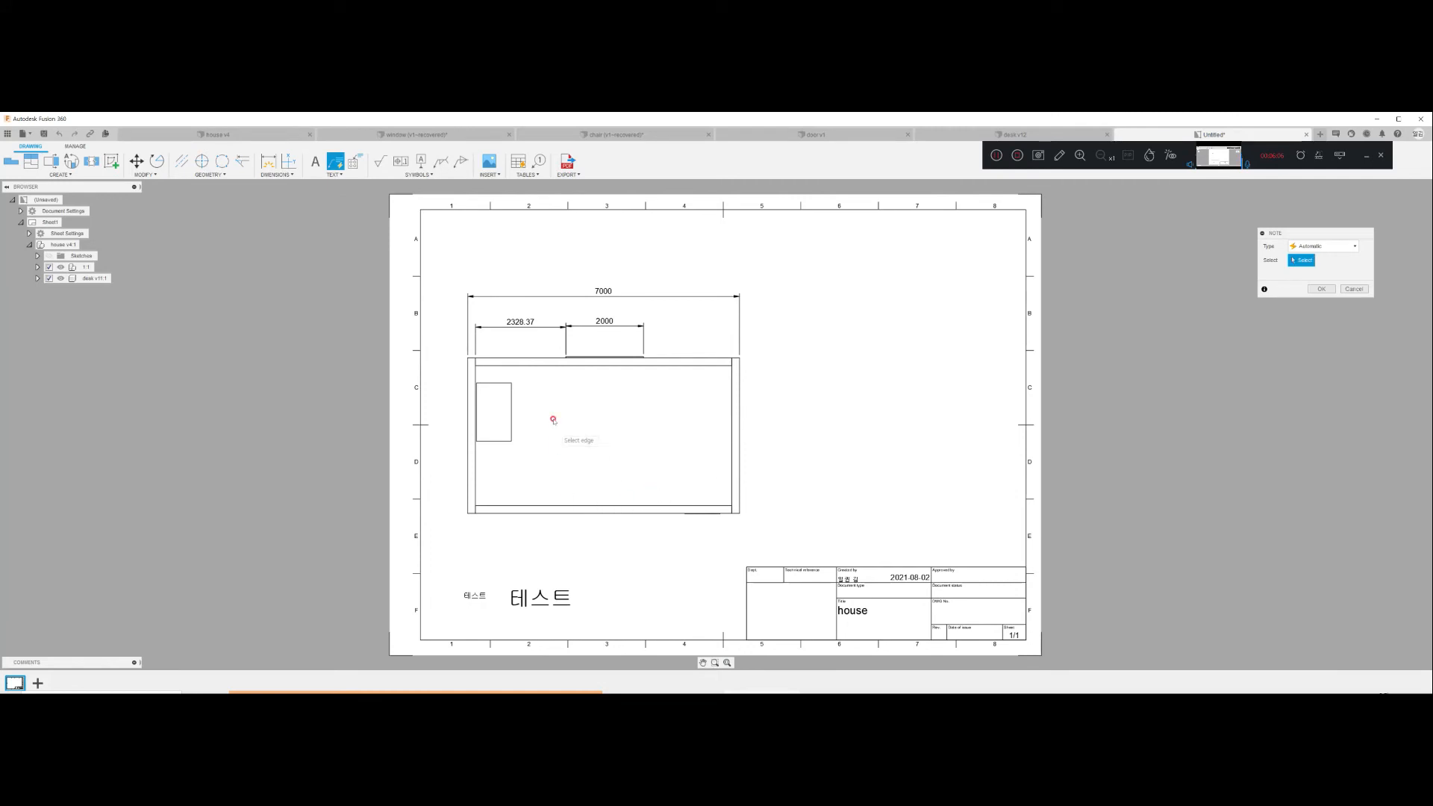
{"action": "left_click", "coordinate": [512, 385]}
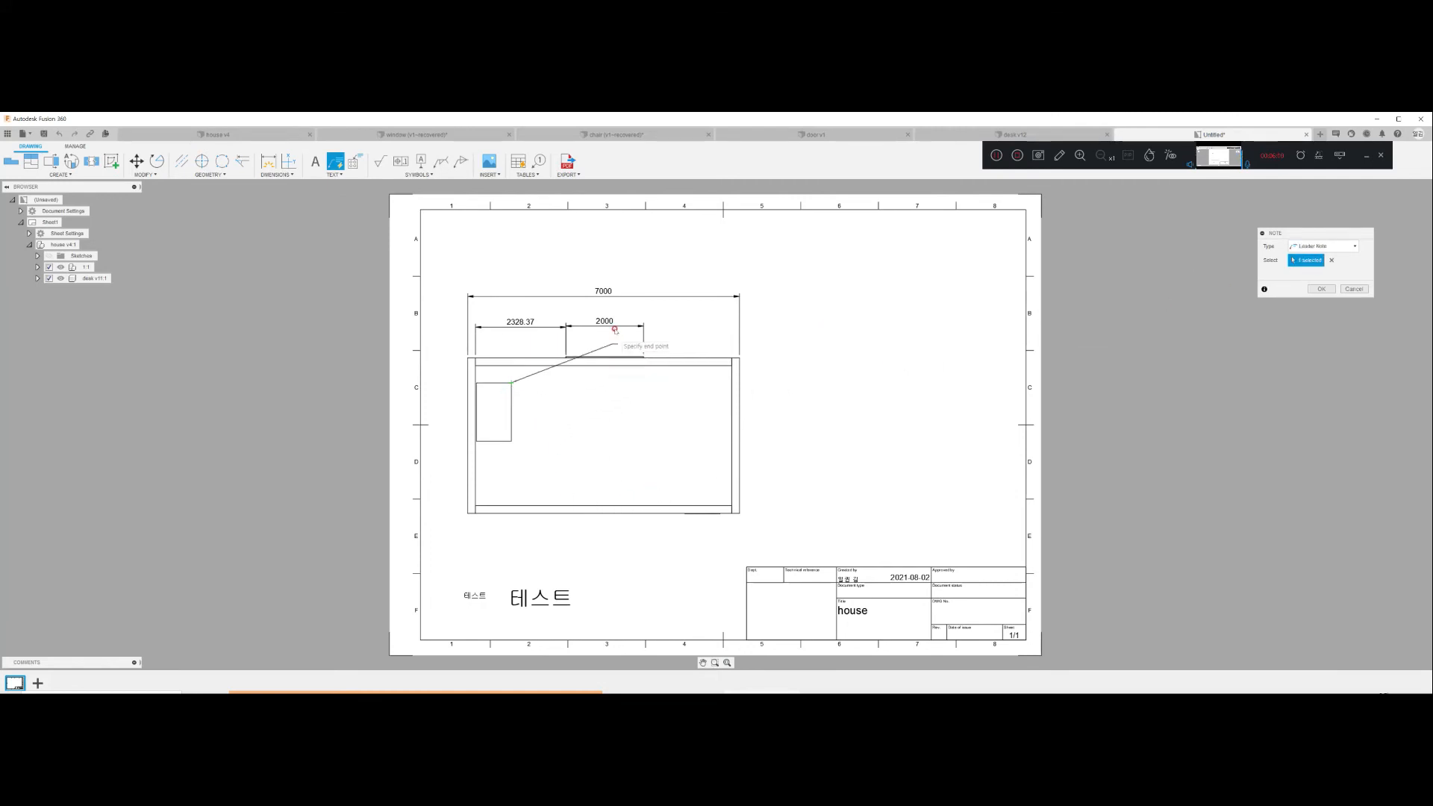
{"action": "left_click", "coordinate": [602, 252]}
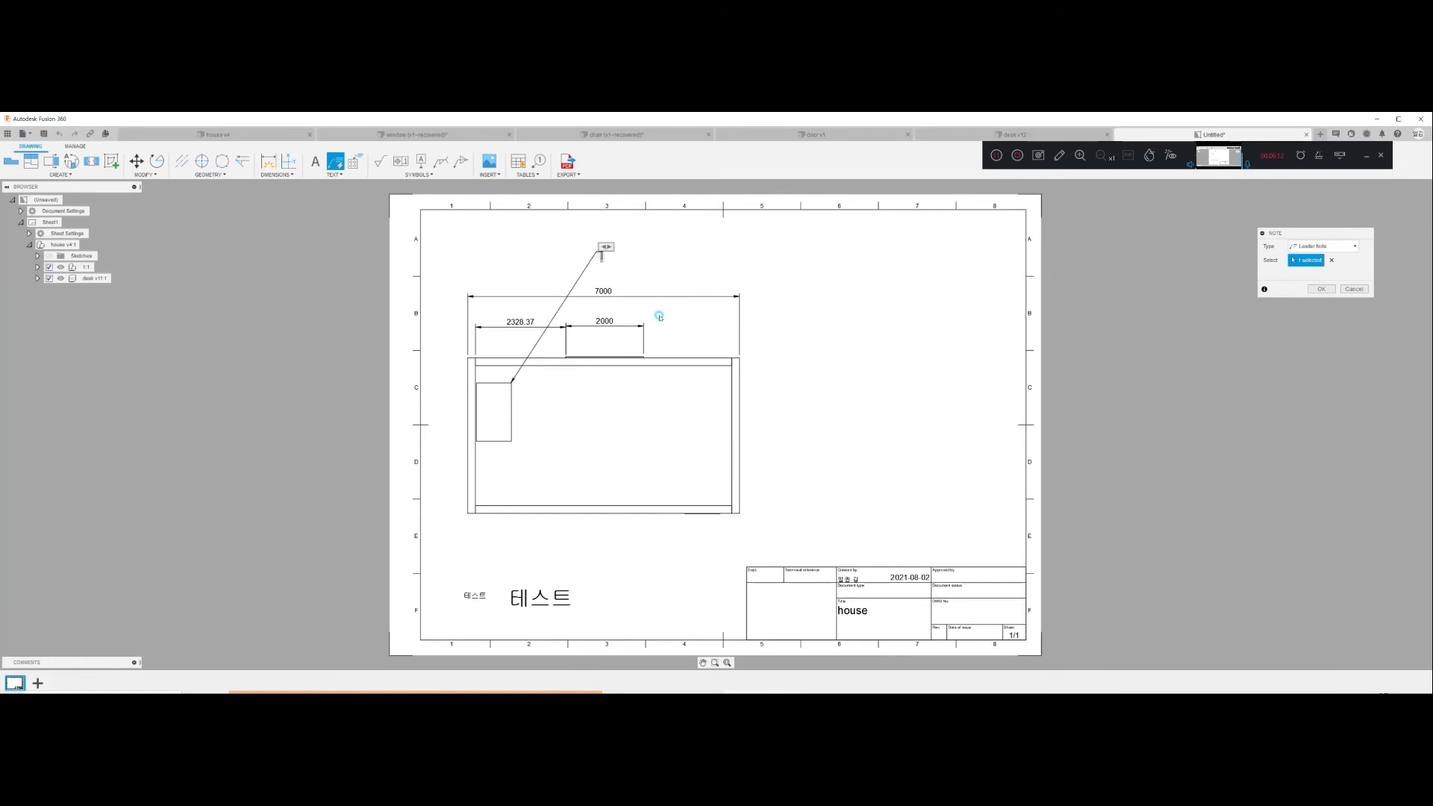
{"action": "left_click", "coordinate": [681, 252]}
Step: Add a leader note "문" pointing to the left end of the door in the lower wall
{"action": "left_click", "coordinate": [684, 514]}
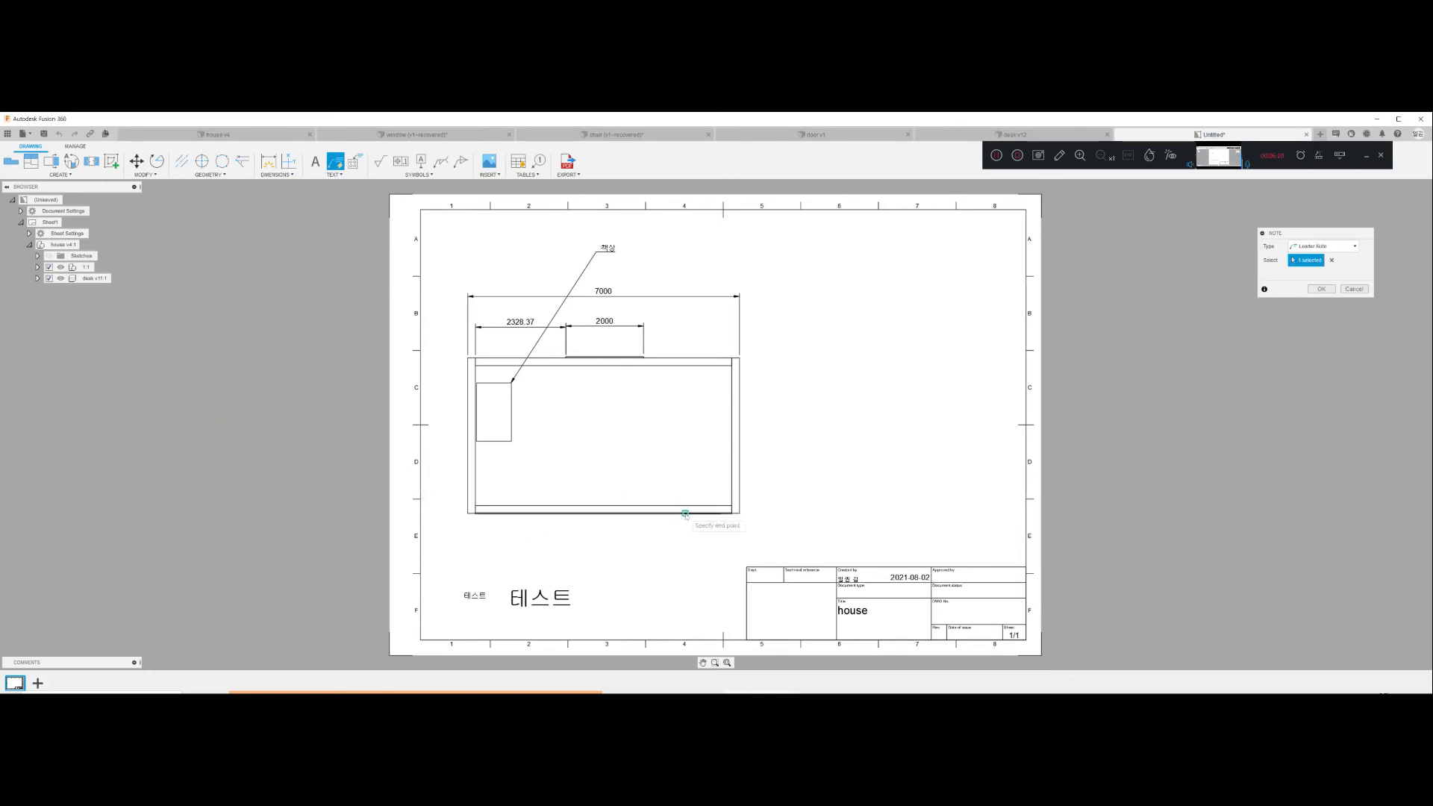
{"action": "left_click", "coordinate": [623, 550]}
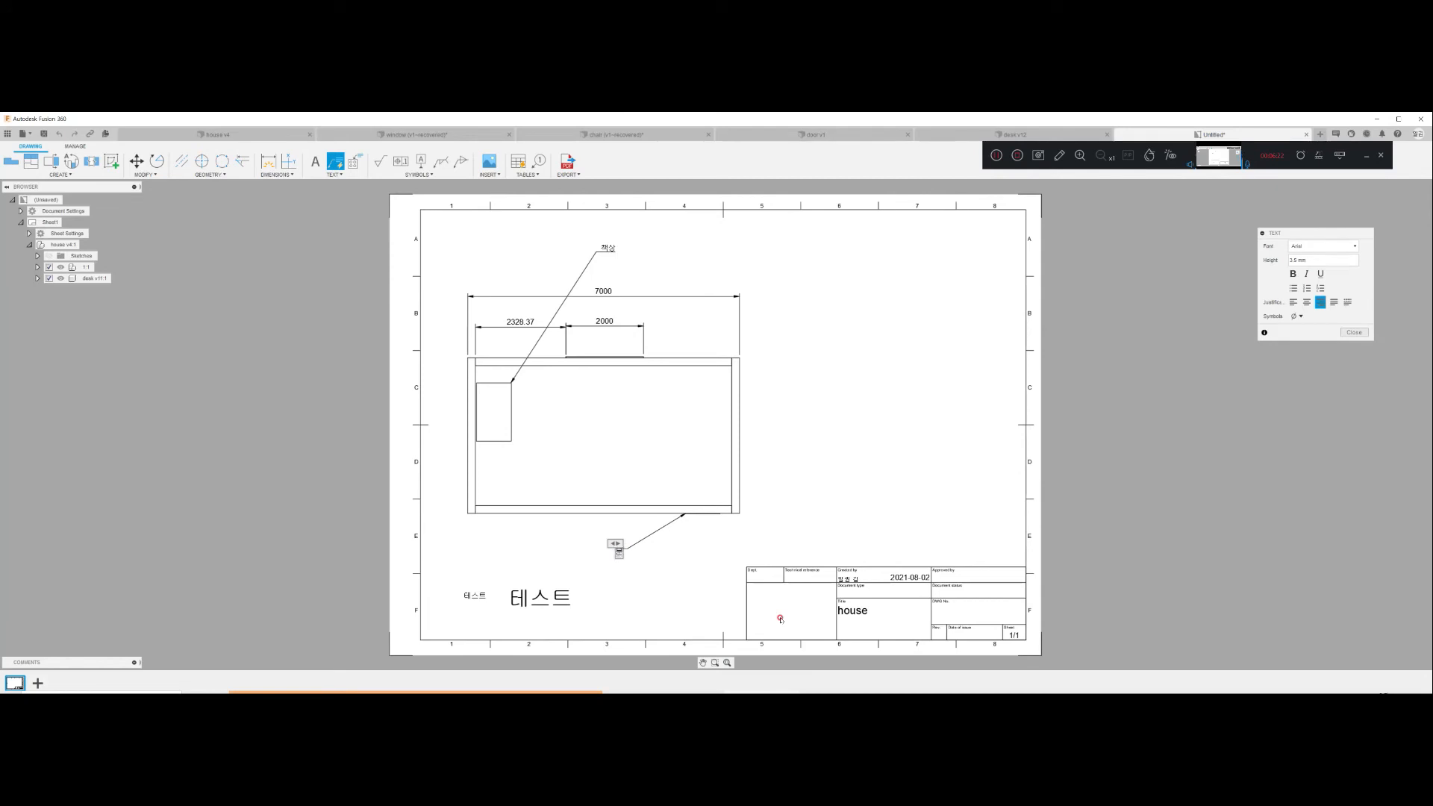
{"action": "left_click", "coordinate": [657, 563]}
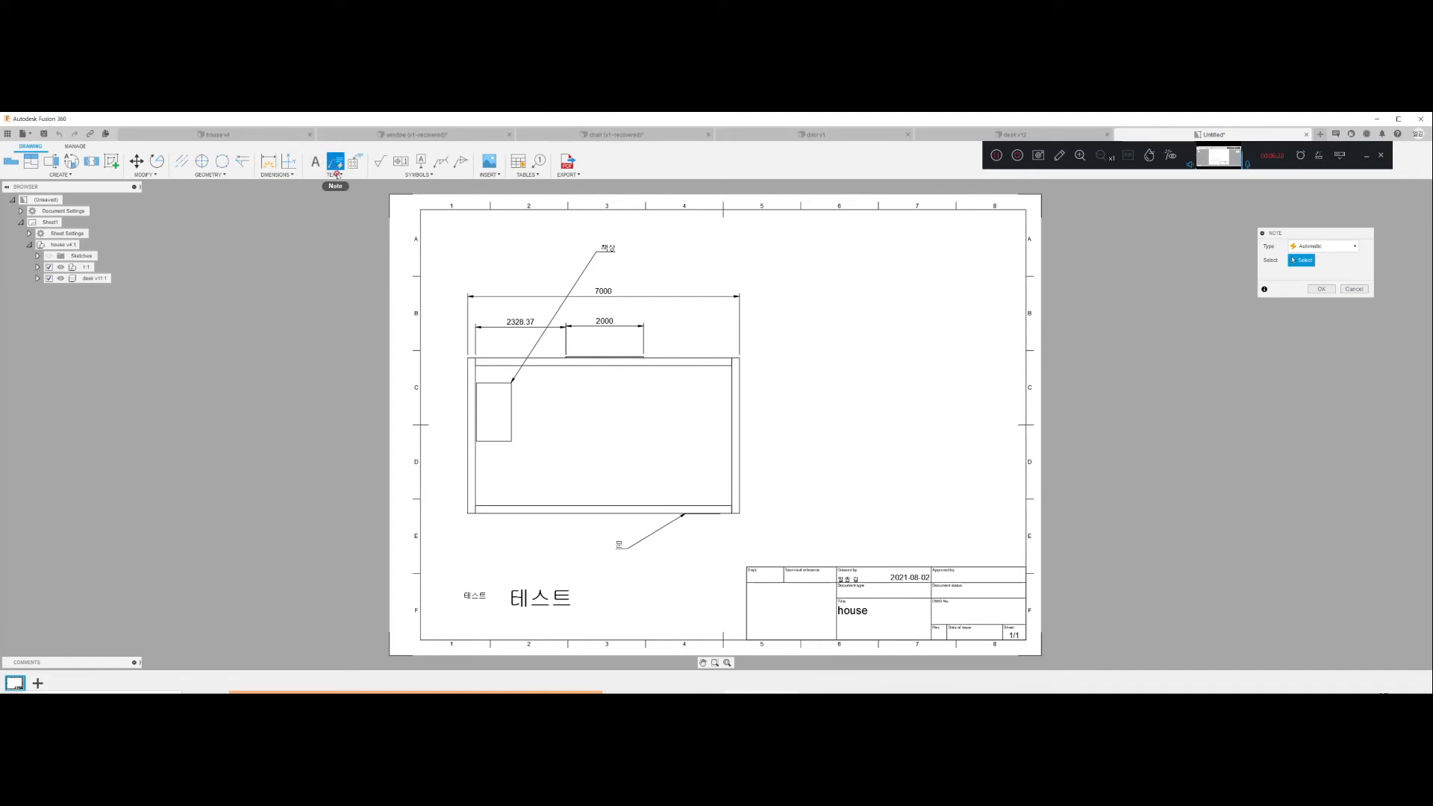
{"action": "key", "text": "Escape"}
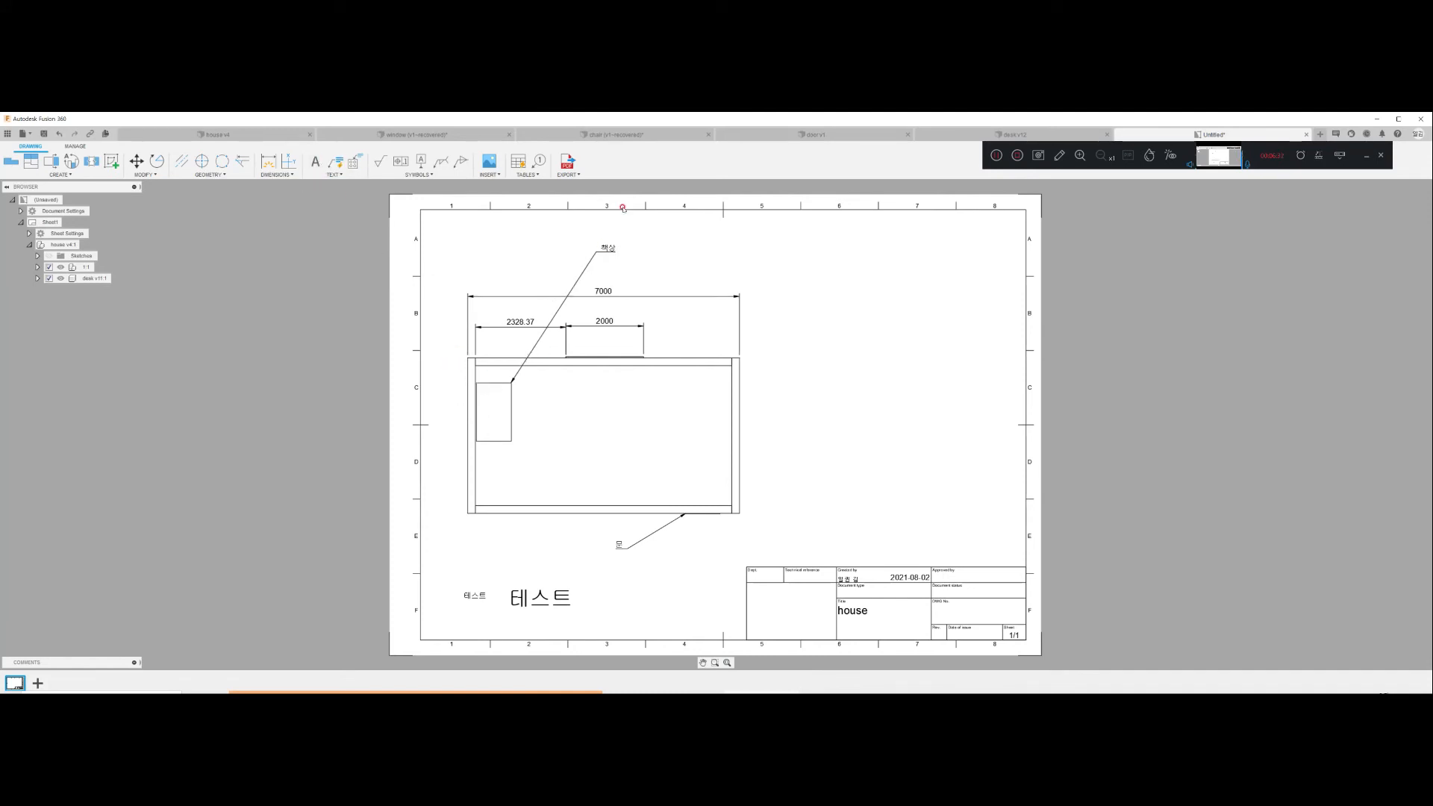
Step: Place an automatic first-level parts list table over the title block and delete the title block
{"action": "left_click", "coordinate": [923, 609]}
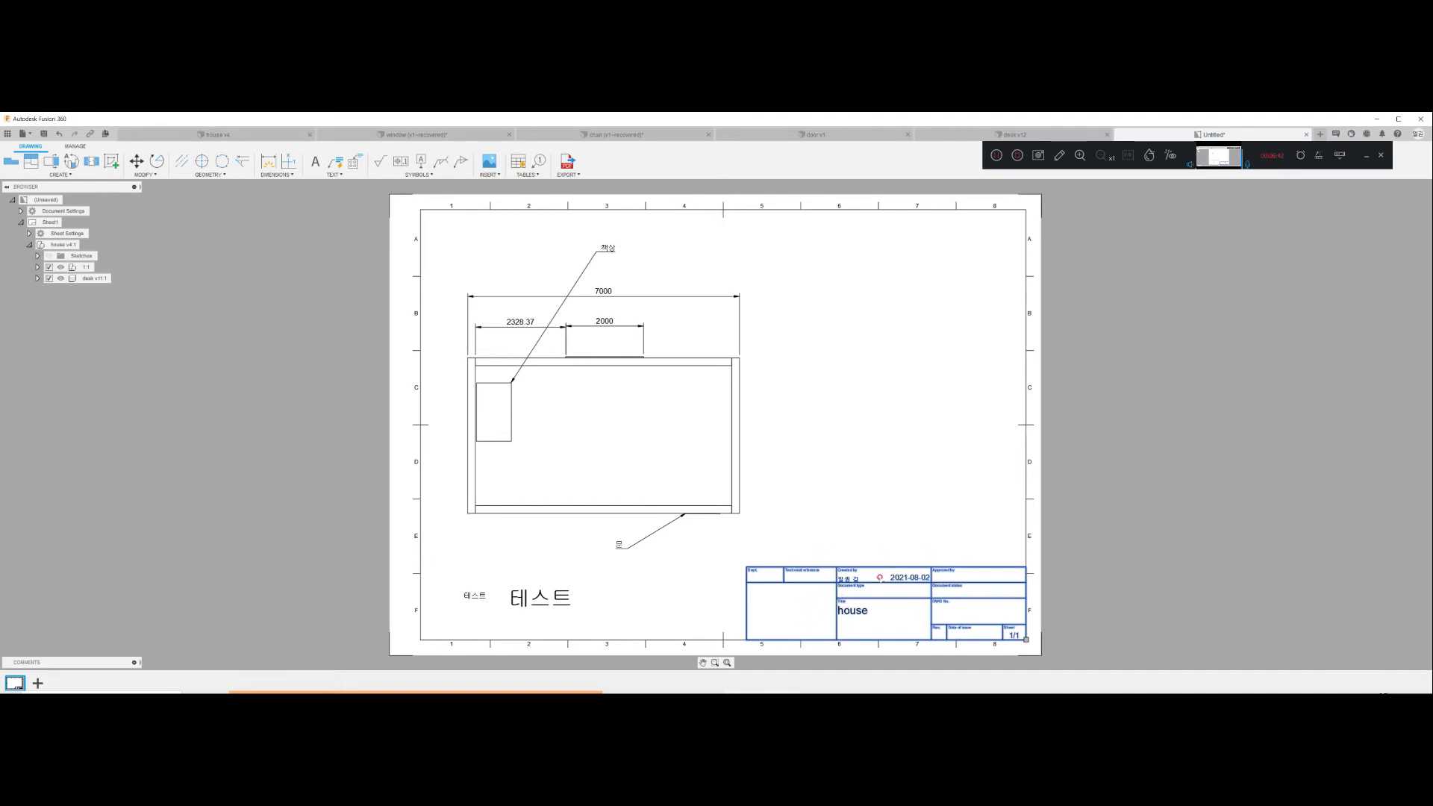
{"action": "left_click", "coordinate": [519, 162]}
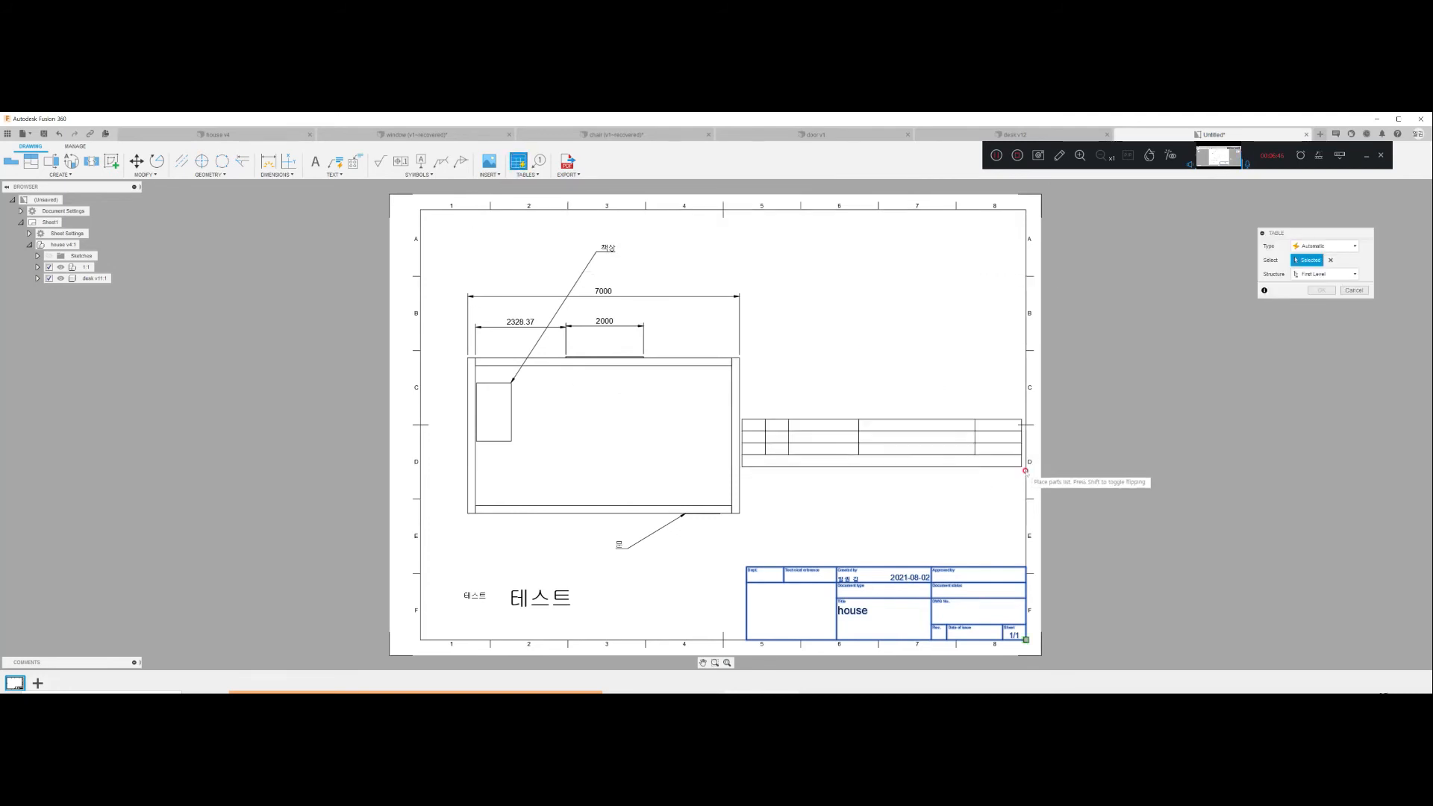
{"action": "left_click", "coordinate": [1025, 638]}
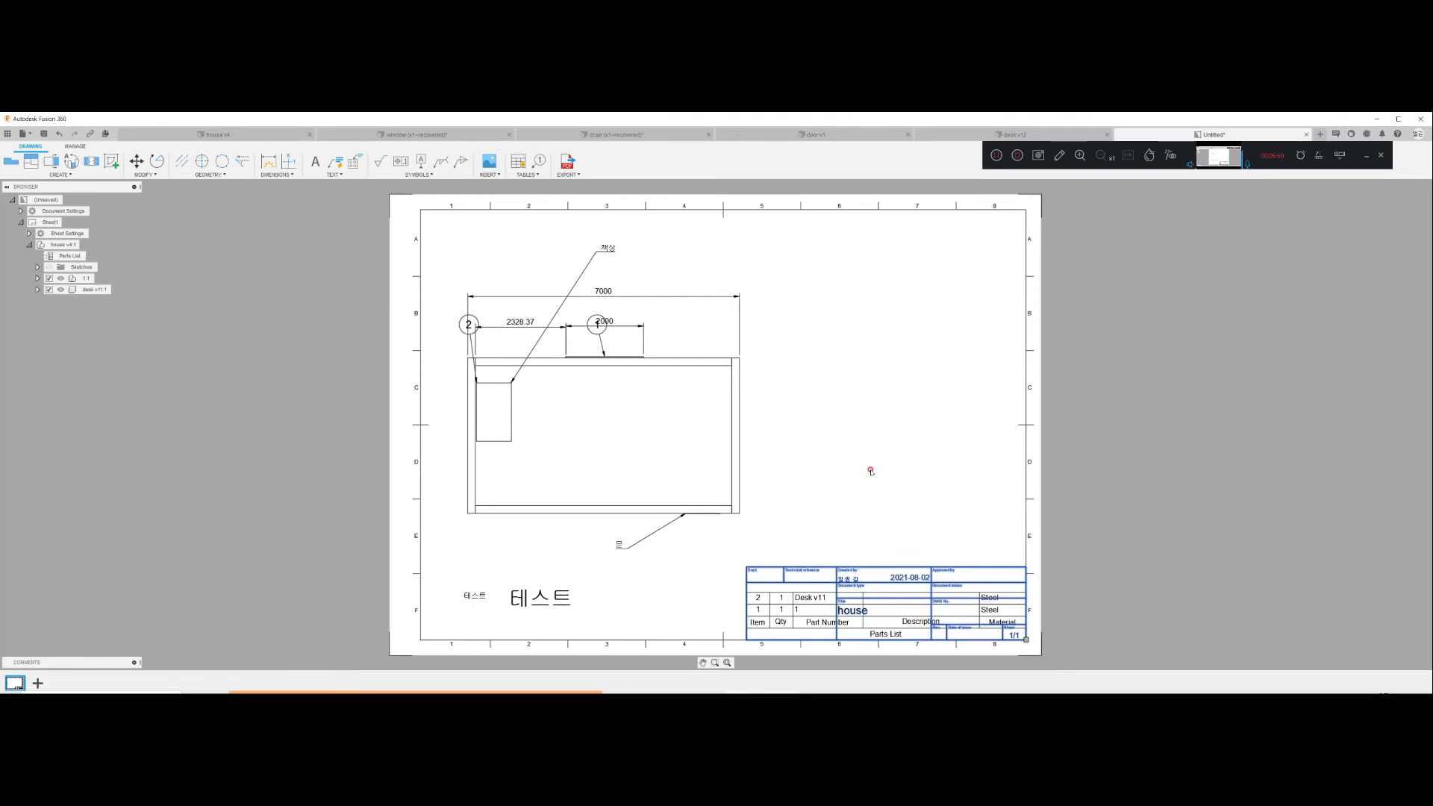
Step: Examine the parts list's structure, table direction and column settings
{"action": "left_click", "coordinate": [819, 601]}
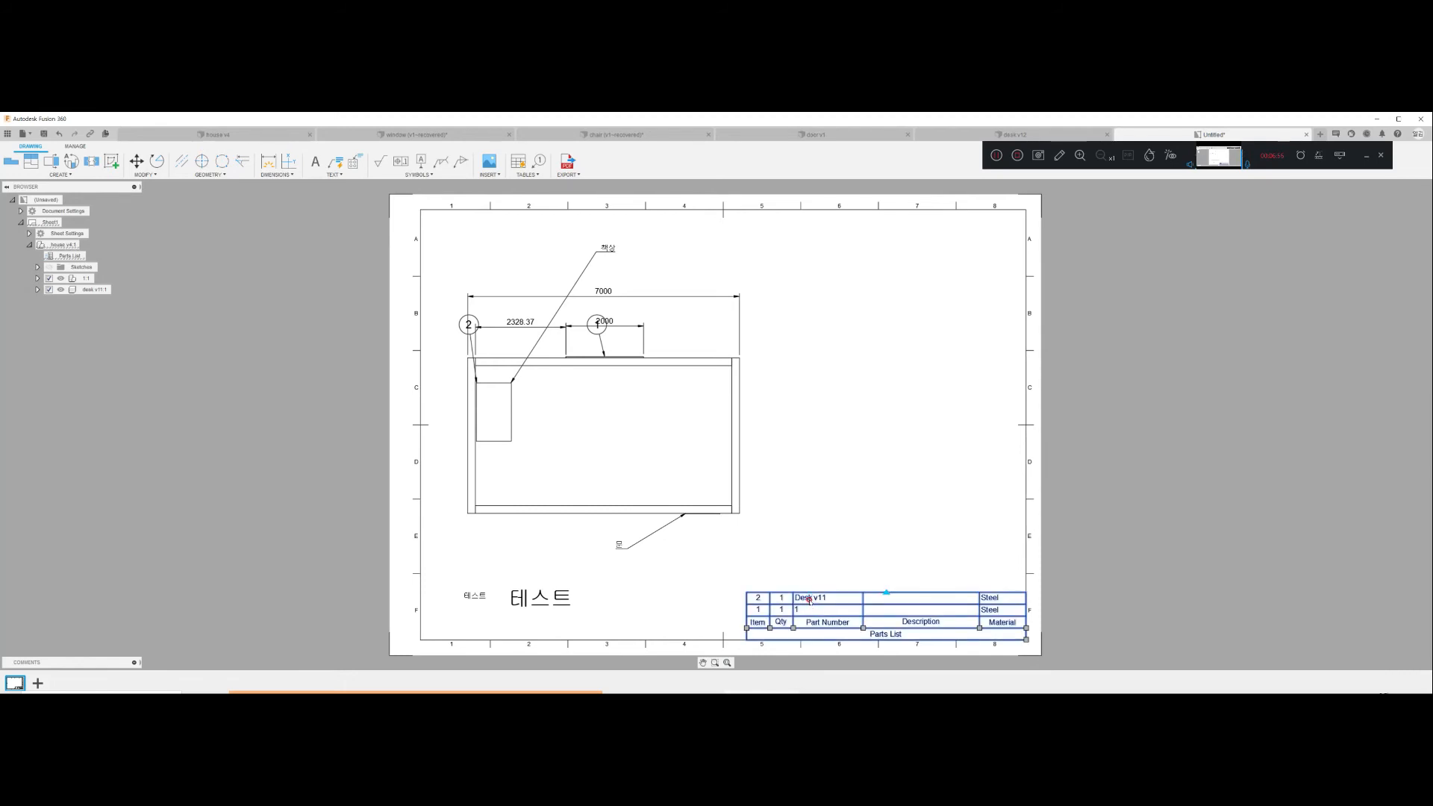
{"action": "key", "text": "Escape"}
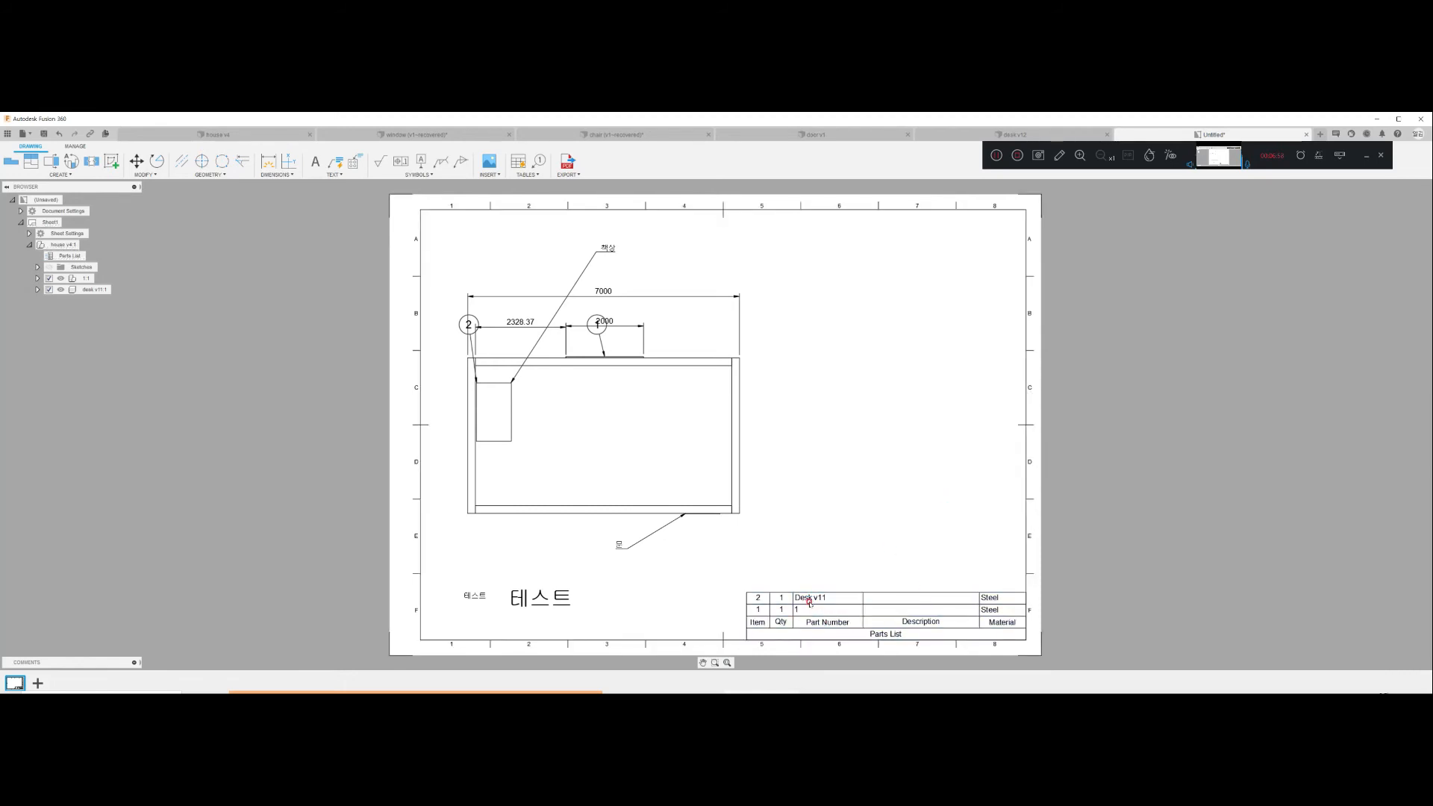
{"action": "double_click", "coordinate": [828, 597]}
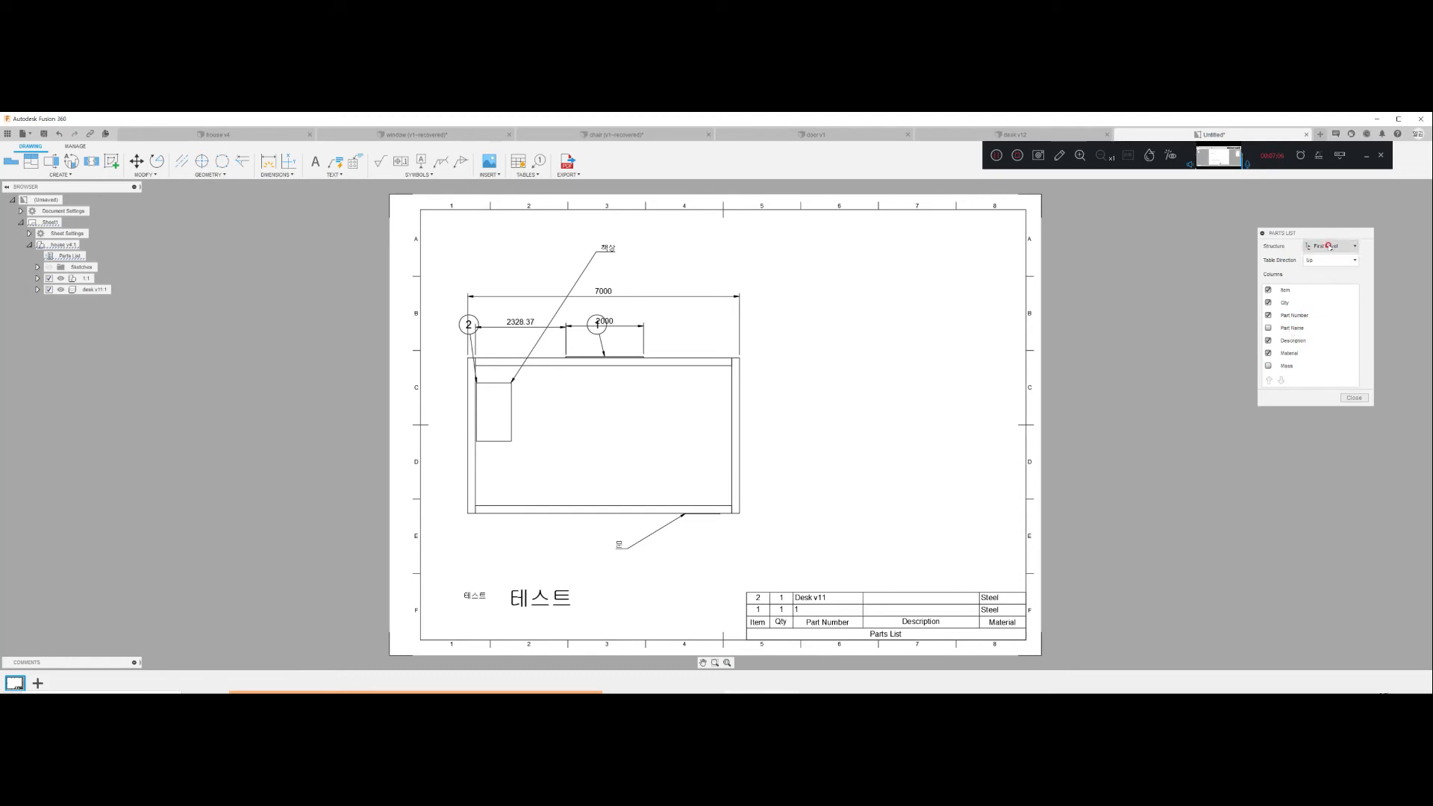
{"action": "left_click", "coordinate": [1355, 398]}
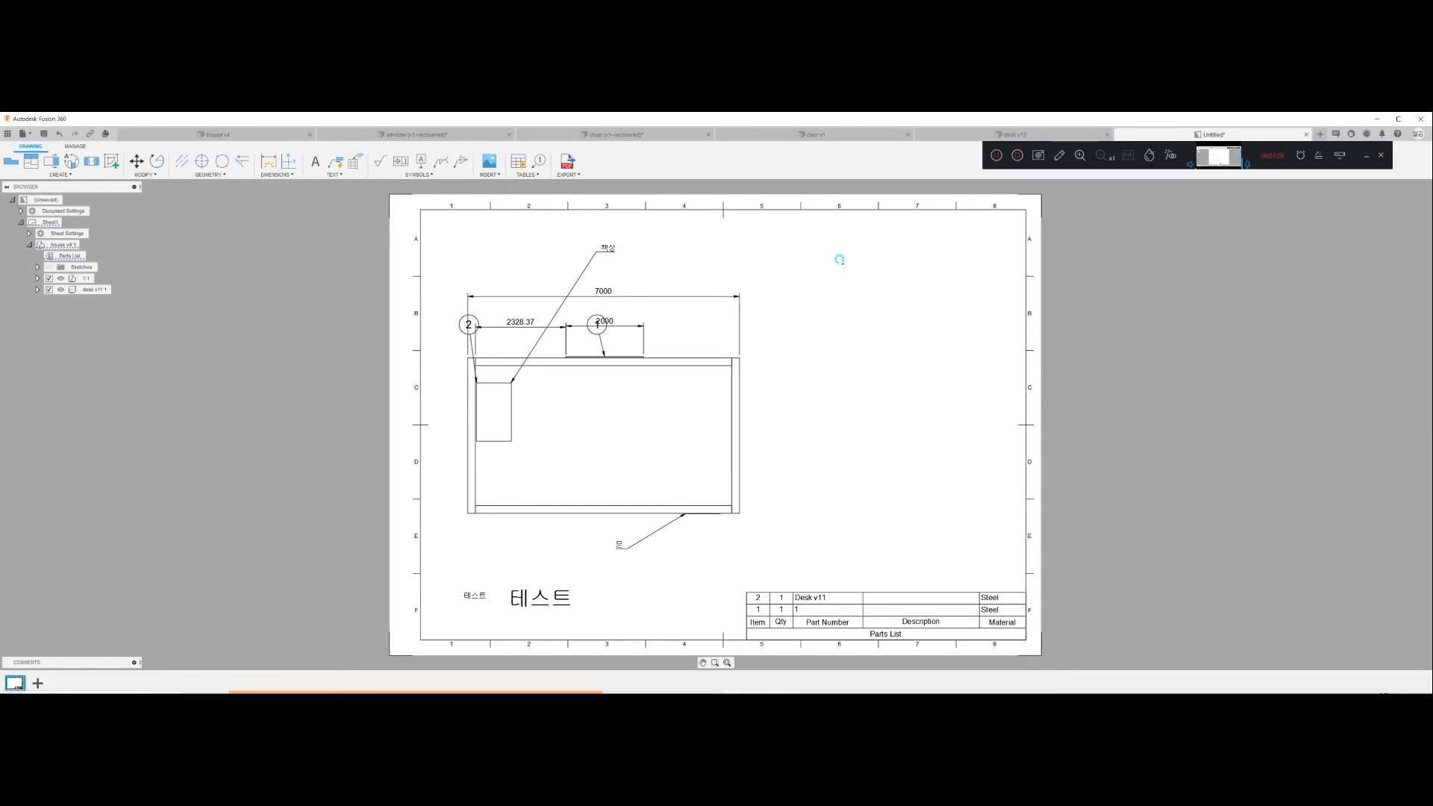
Step: Delete the parts list and step back through the edit history to the title block without the parts list or balloons
{"action": "left_click", "coordinate": [952, 593]}
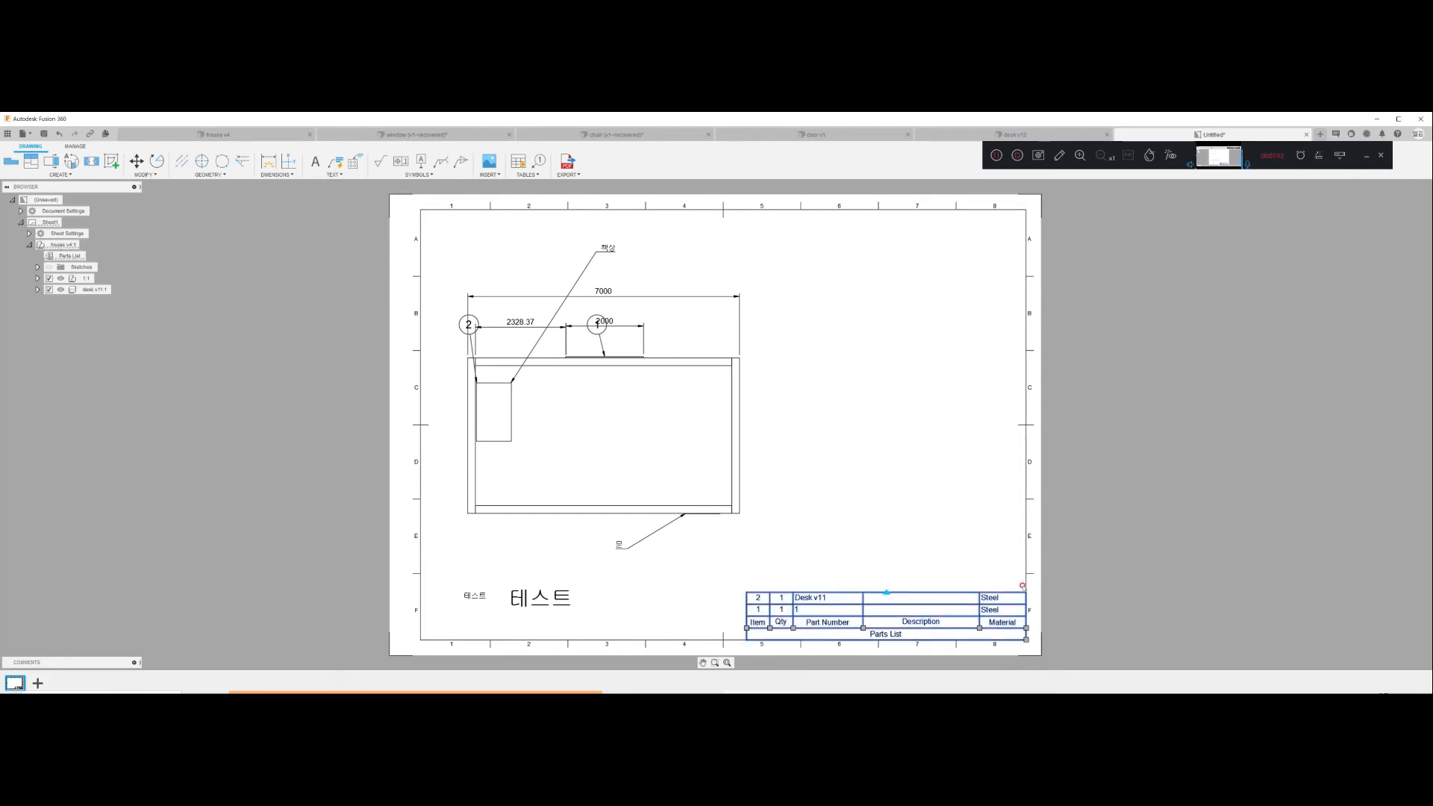
{"action": "key", "text": "Delete"}
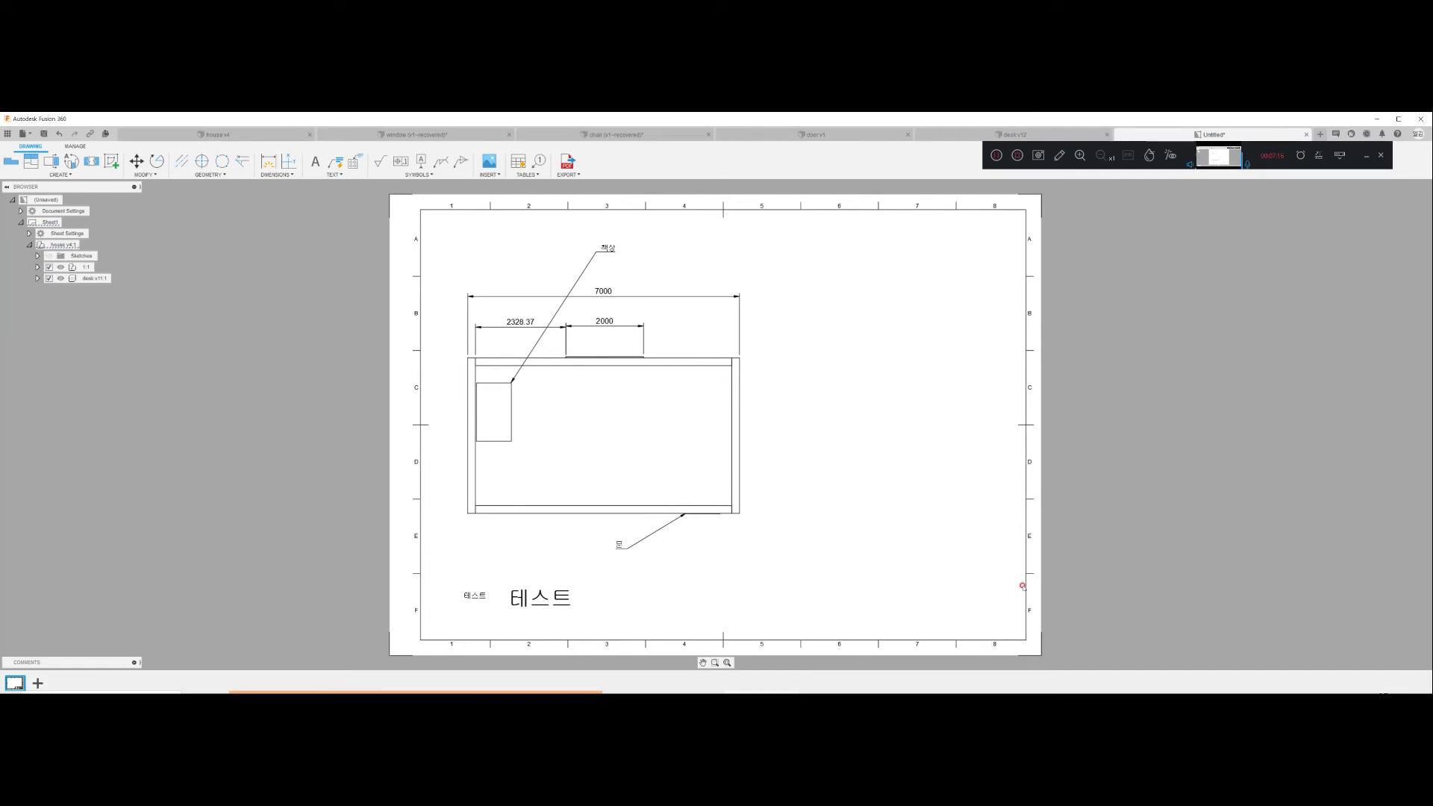
{"action": "key", "text": "ctrl+z"}
{"action": "key", "text": "ctrl+z"}
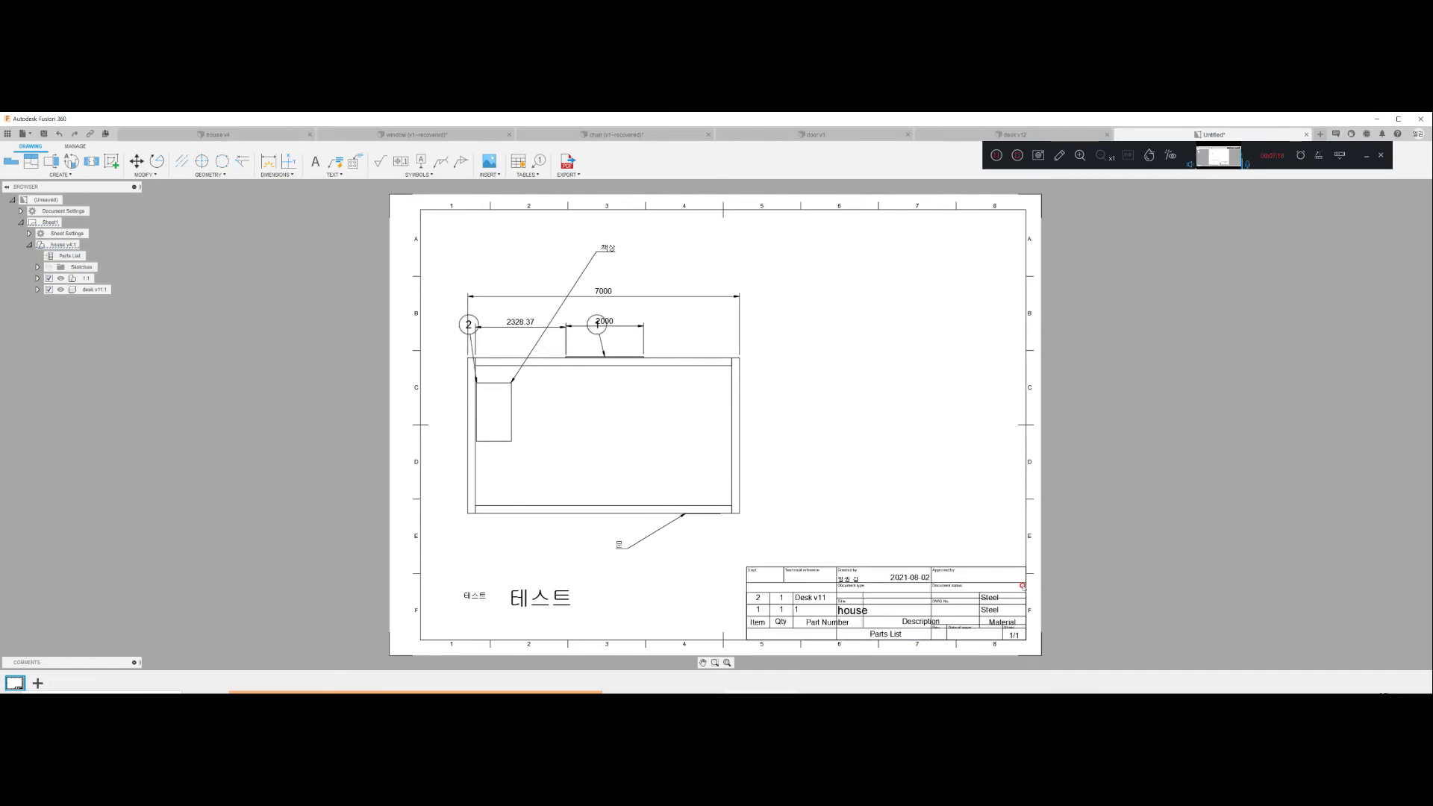
{"action": "key", "text": "ctrl+y"}
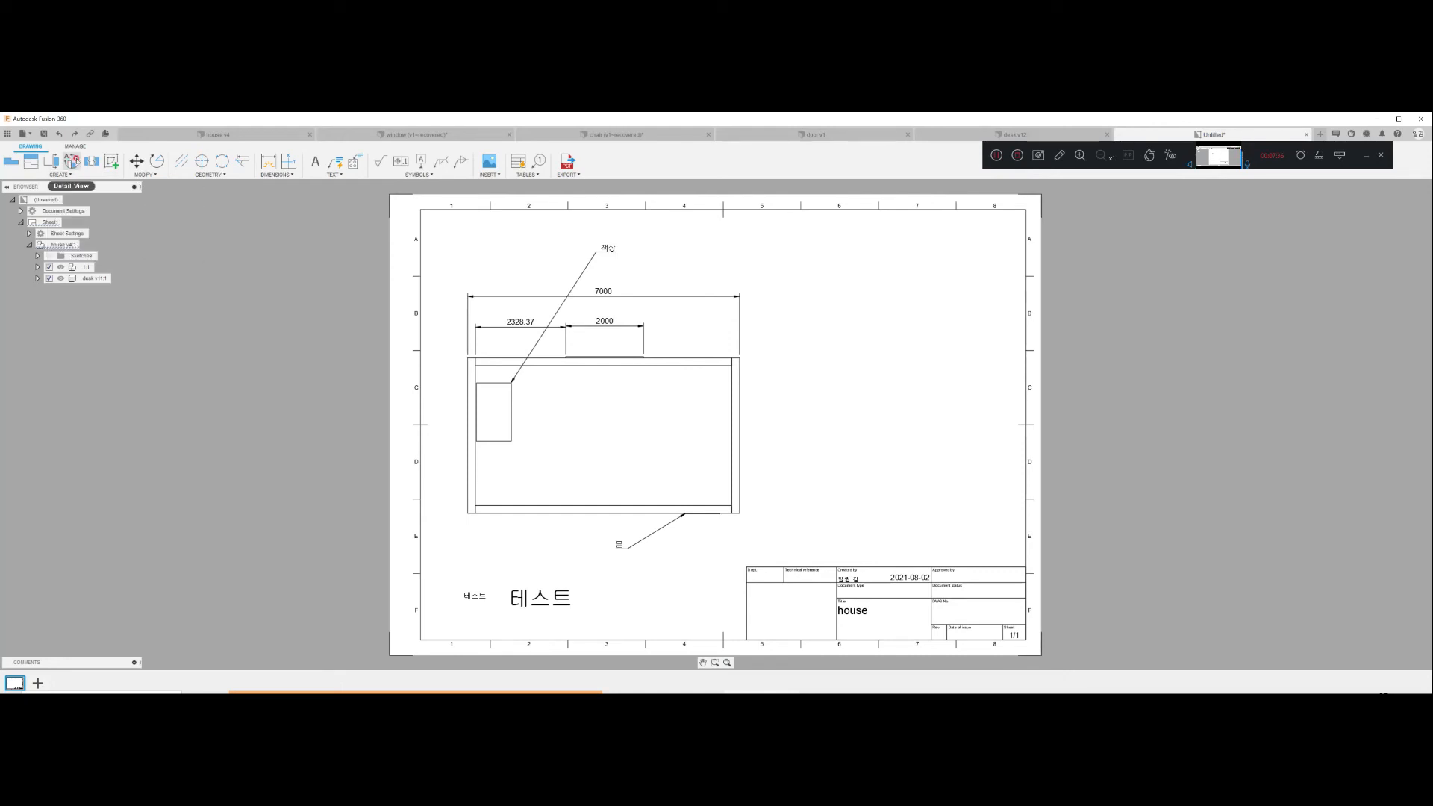
Step: Create a 1:10 detail view A around the plan's upper-left inner corner and place it within the sheet, right of the plan
{"action": "left_click", "coordinate": [70, 163]}
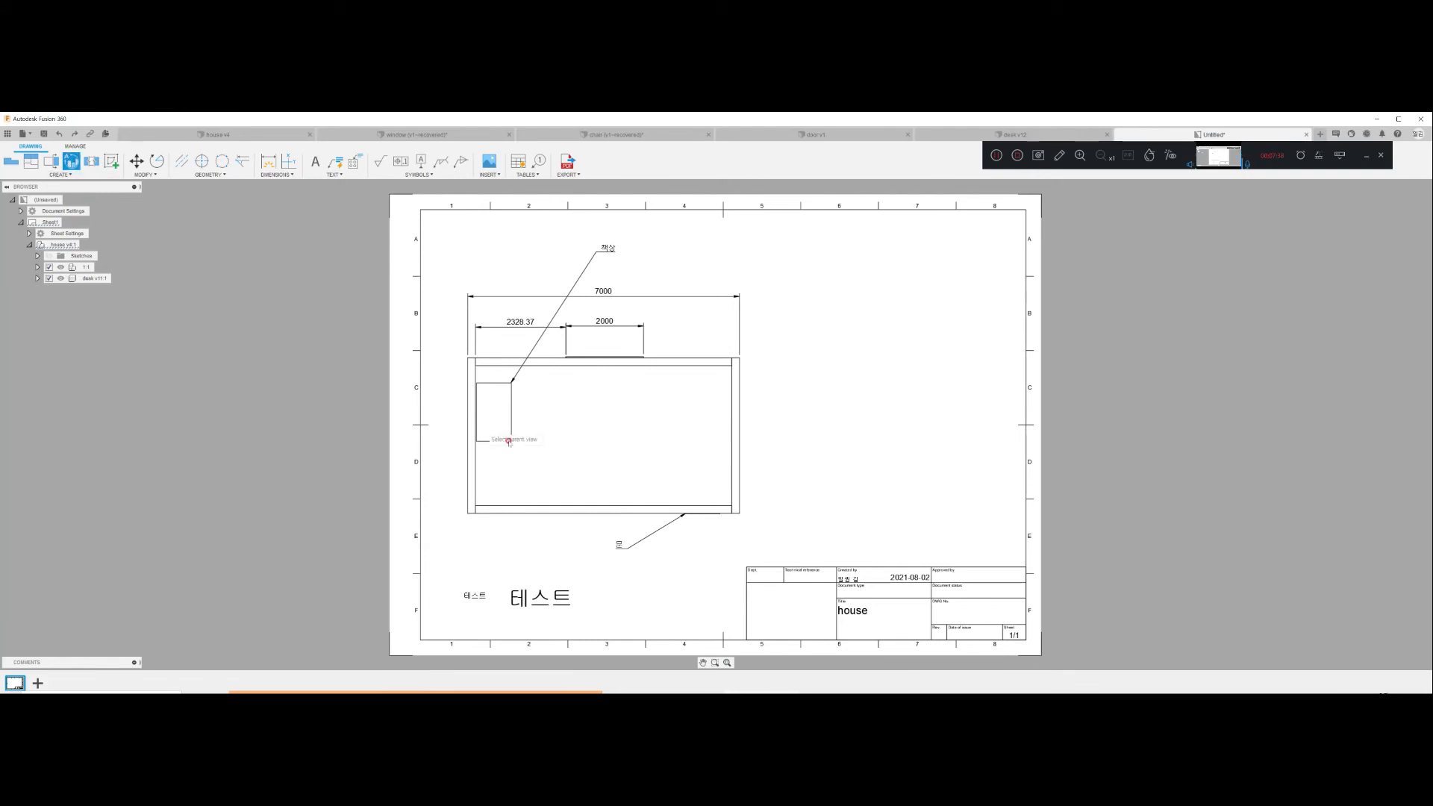
{"action": "left_click", "coordinate": [476, 365]}
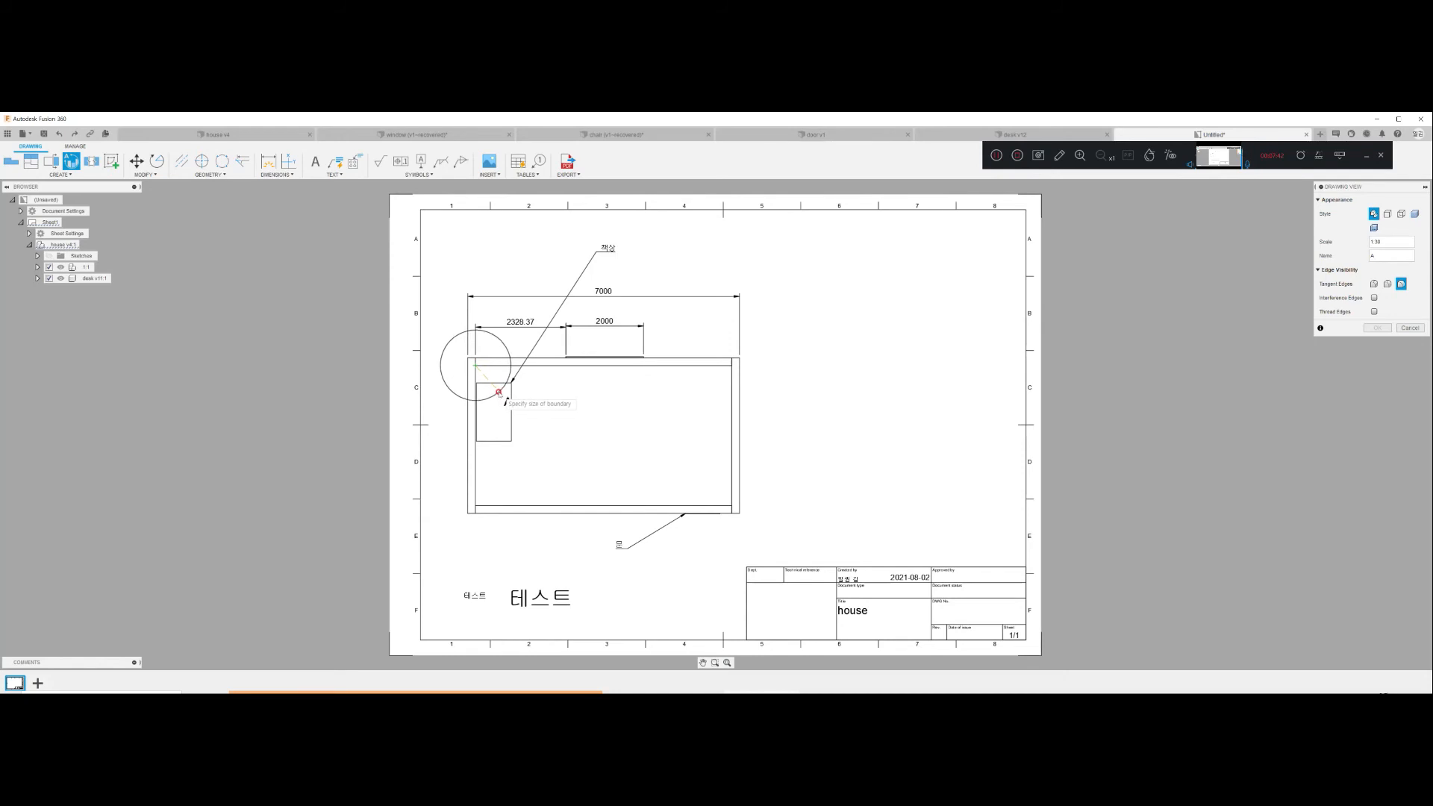
{"action": "left_click", "coordinate": [499, 395]}
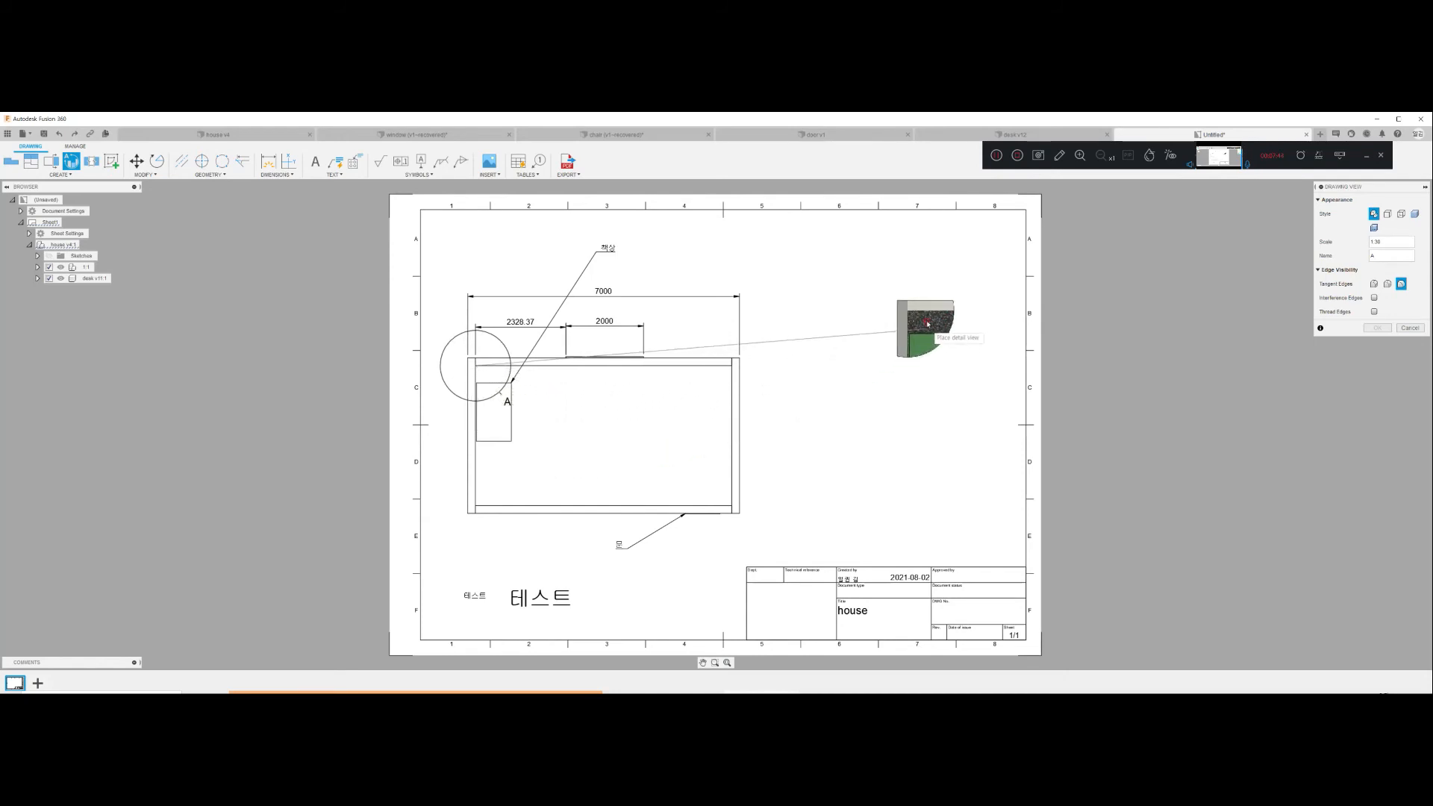
{"action": "left_click", "coordinate": [928, 282]}
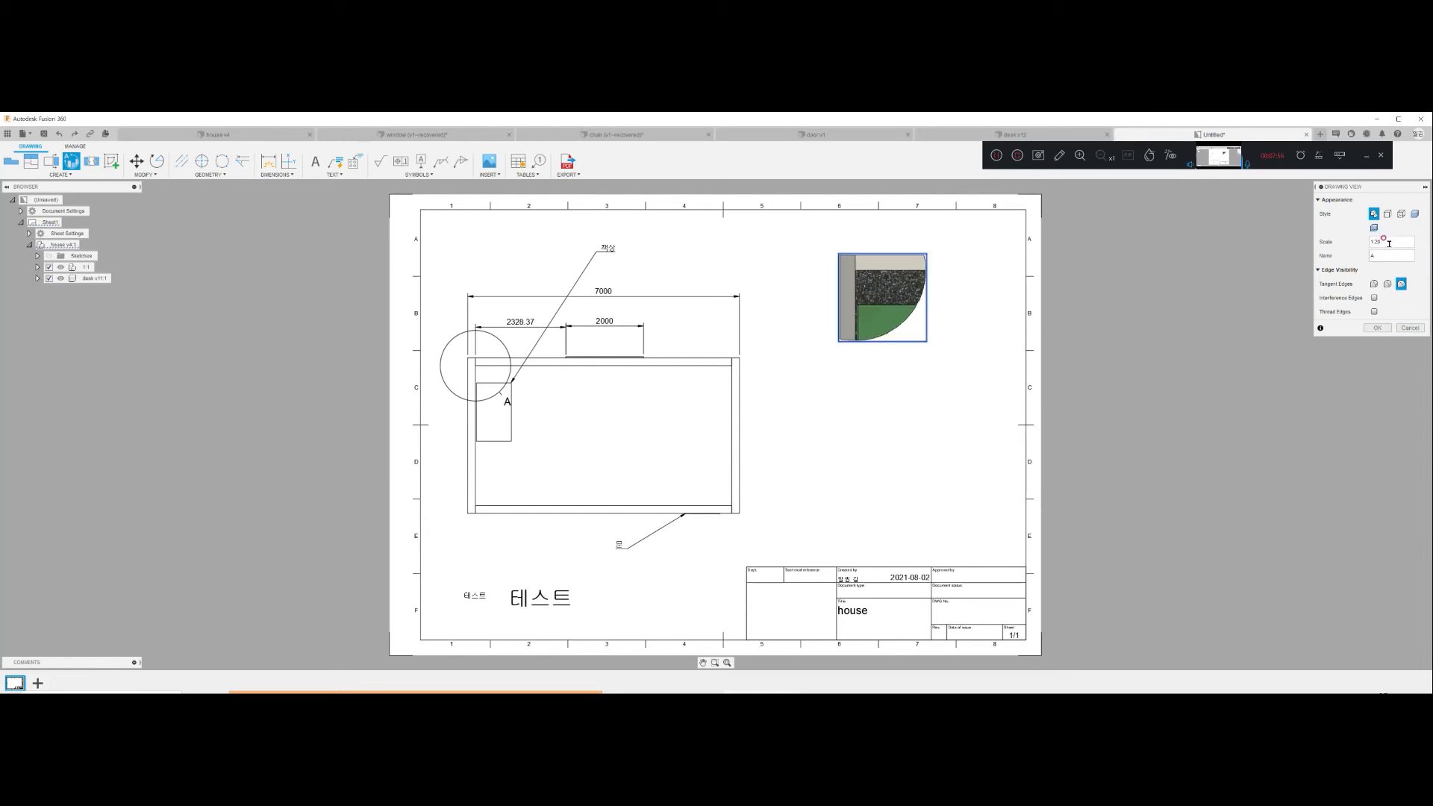
{"action": "key", "text": "BackSpace"}
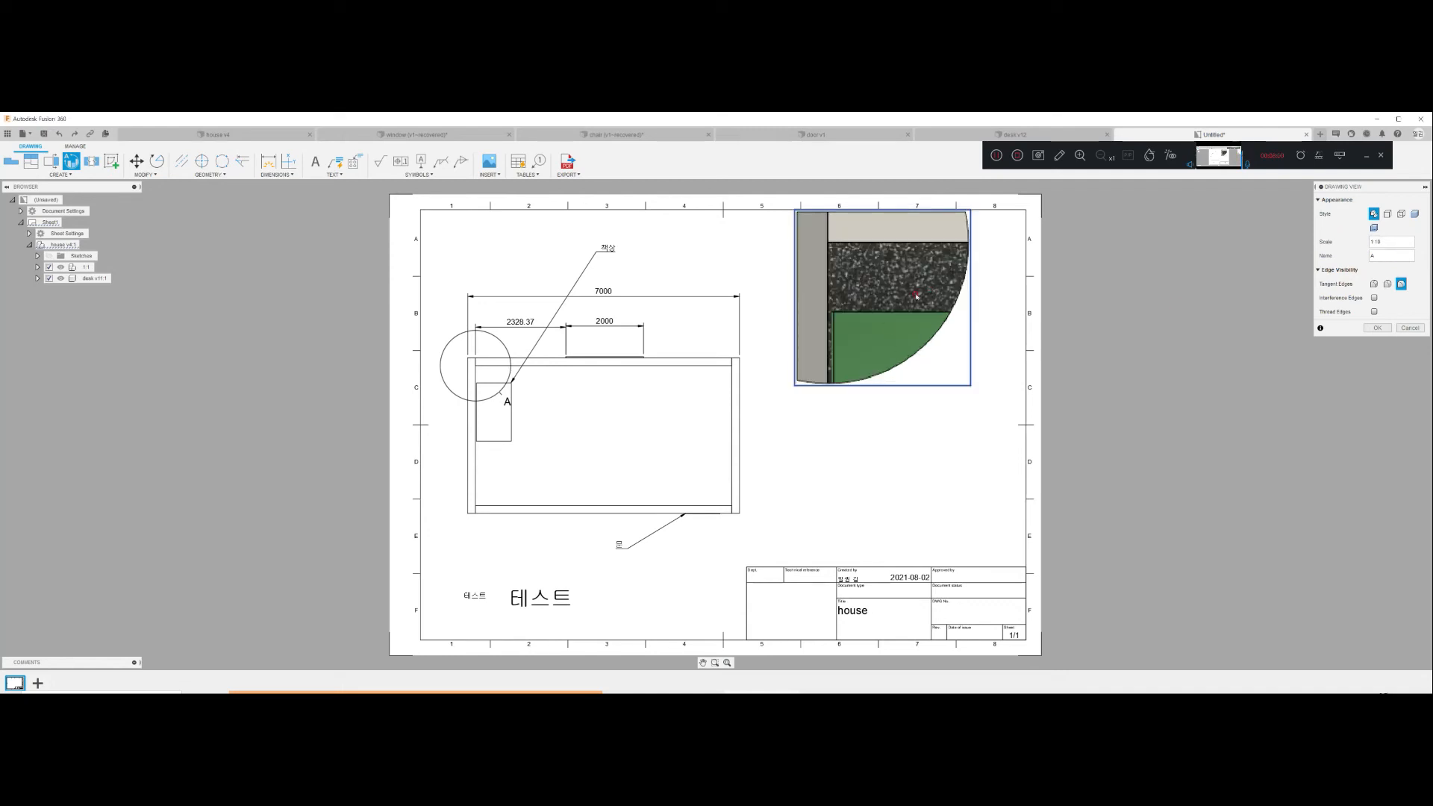
{"action": "left_click", "coordinate": [1374, 332]}
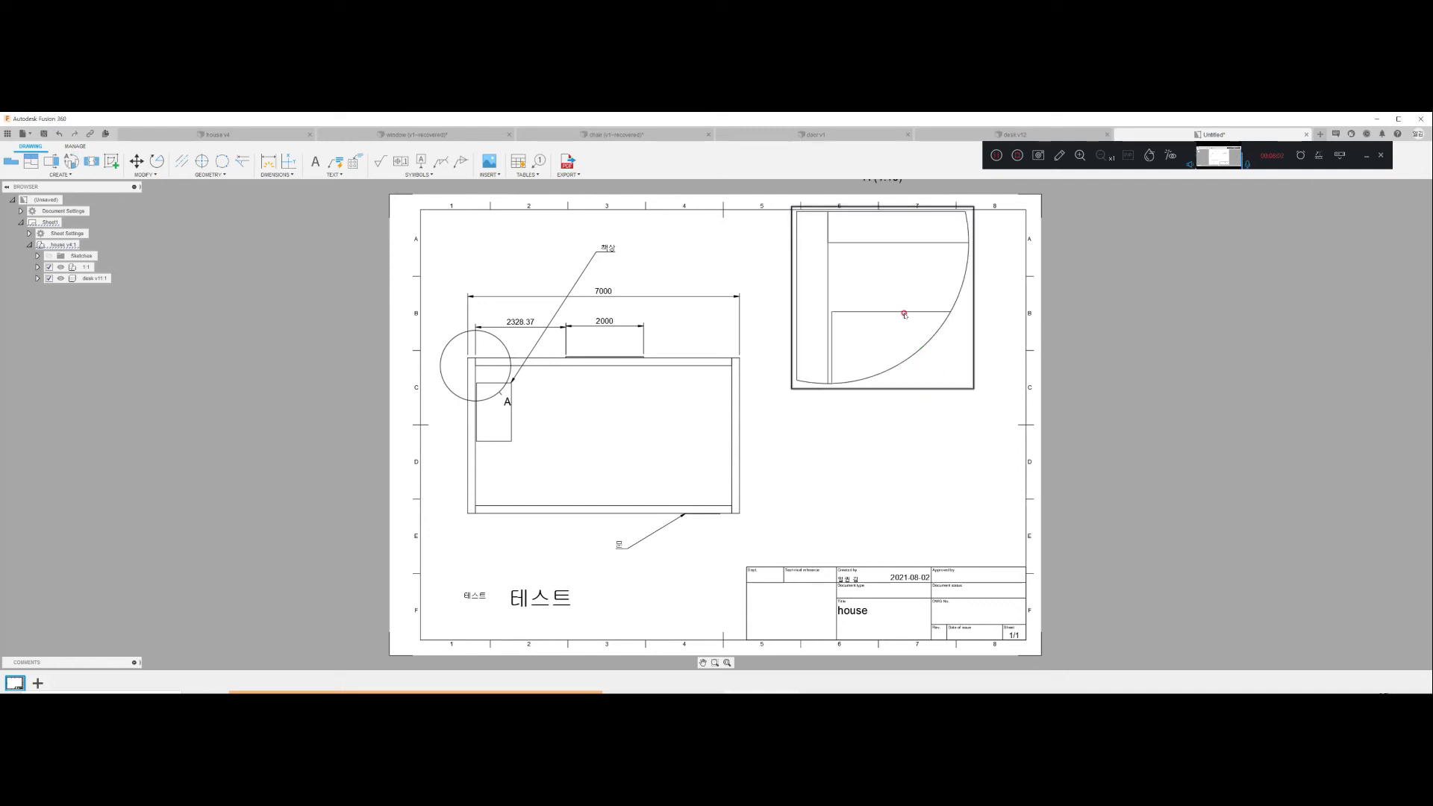
{"action": "left_click", "coordinate": [883, 297]}
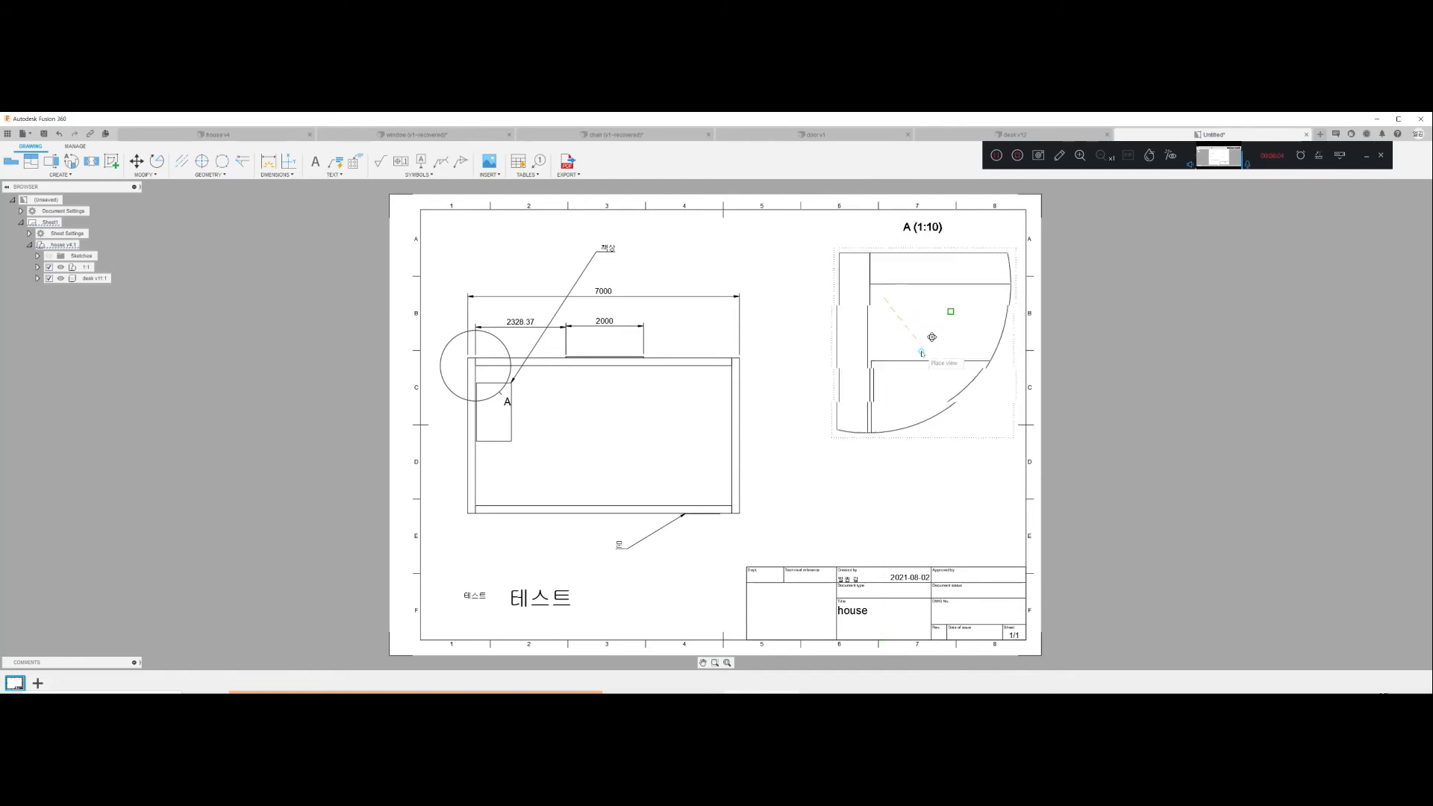
{"action": "left_click", "coordinate": [918, 362]}
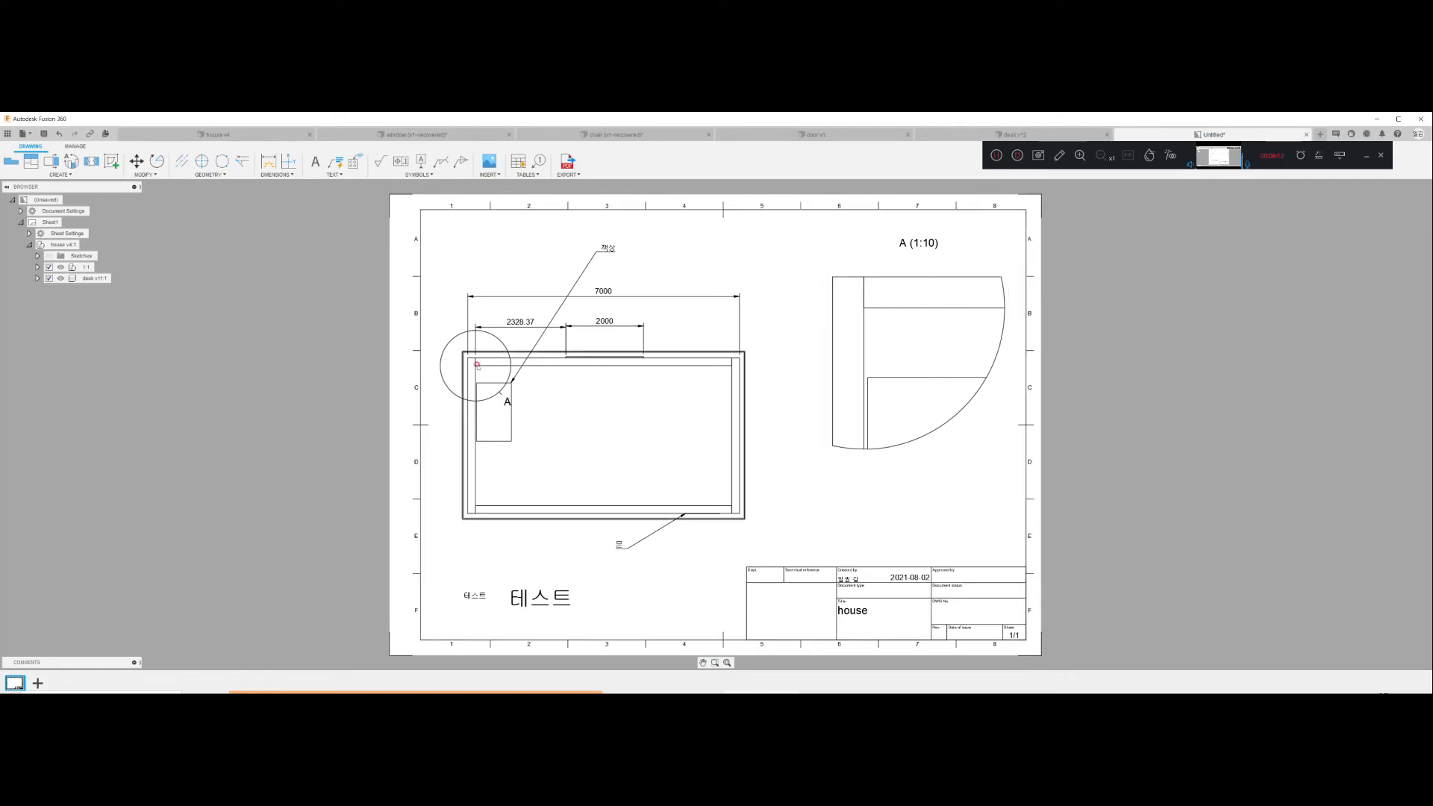
Step: Set detail view A's scale to 1:20 and move it up near the sheet's top-right corner
{"action": "left_click", "coordinate": [907, 248]}
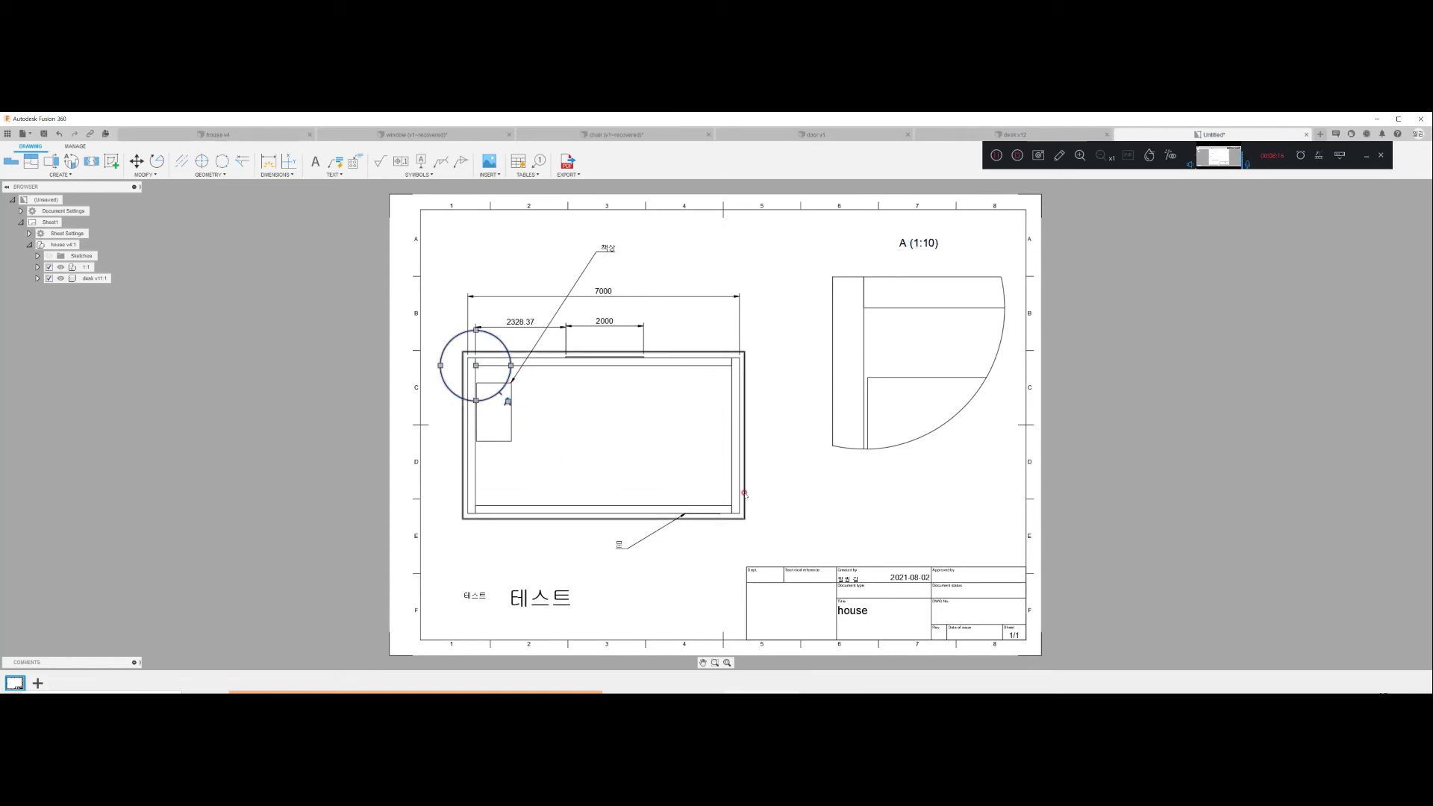
{"action": "left_click", "coordinate": [831, 510]}
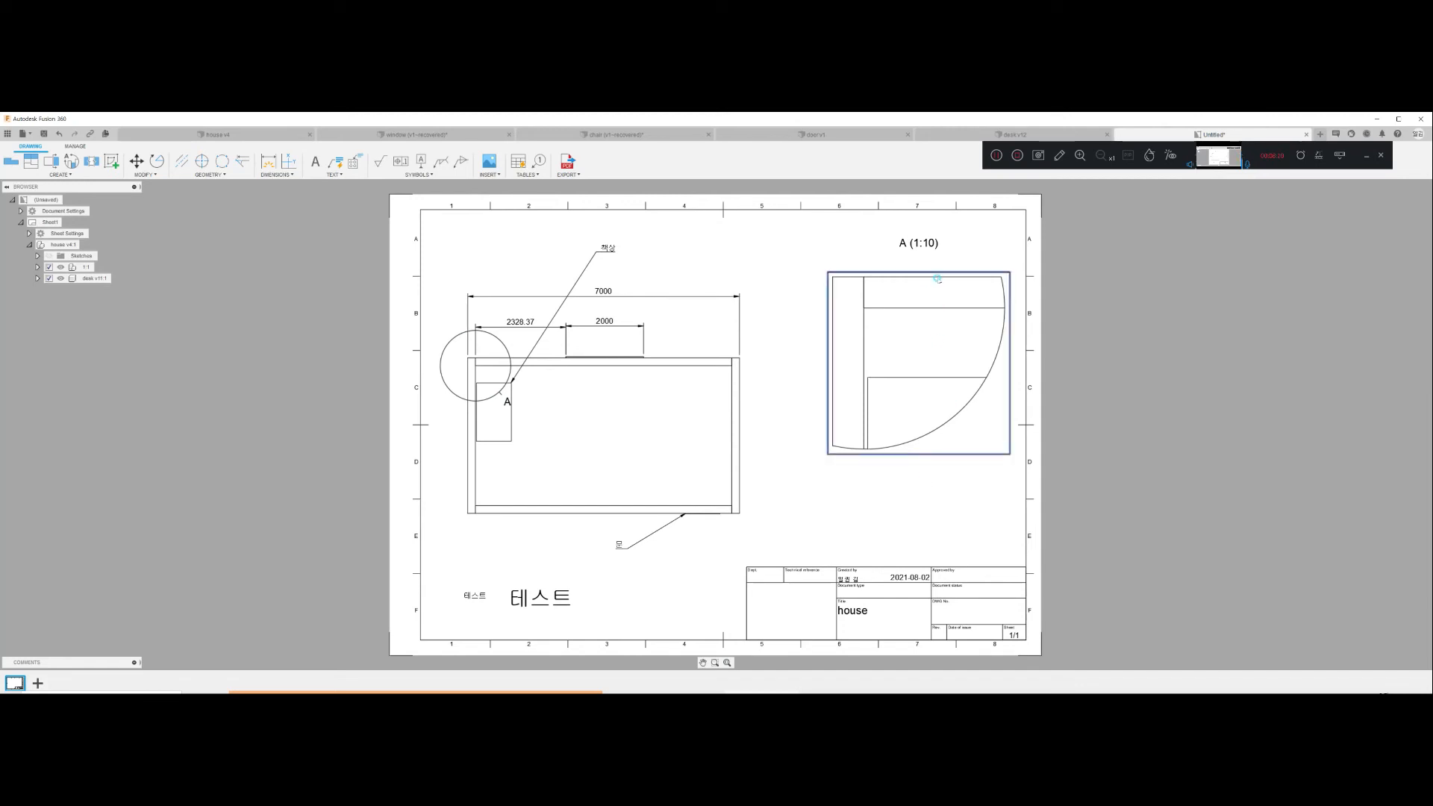
{"action": "double_click", "coordinate": [983, 295]}
{"action": "left_click", "coordinate": [1394, 242]}
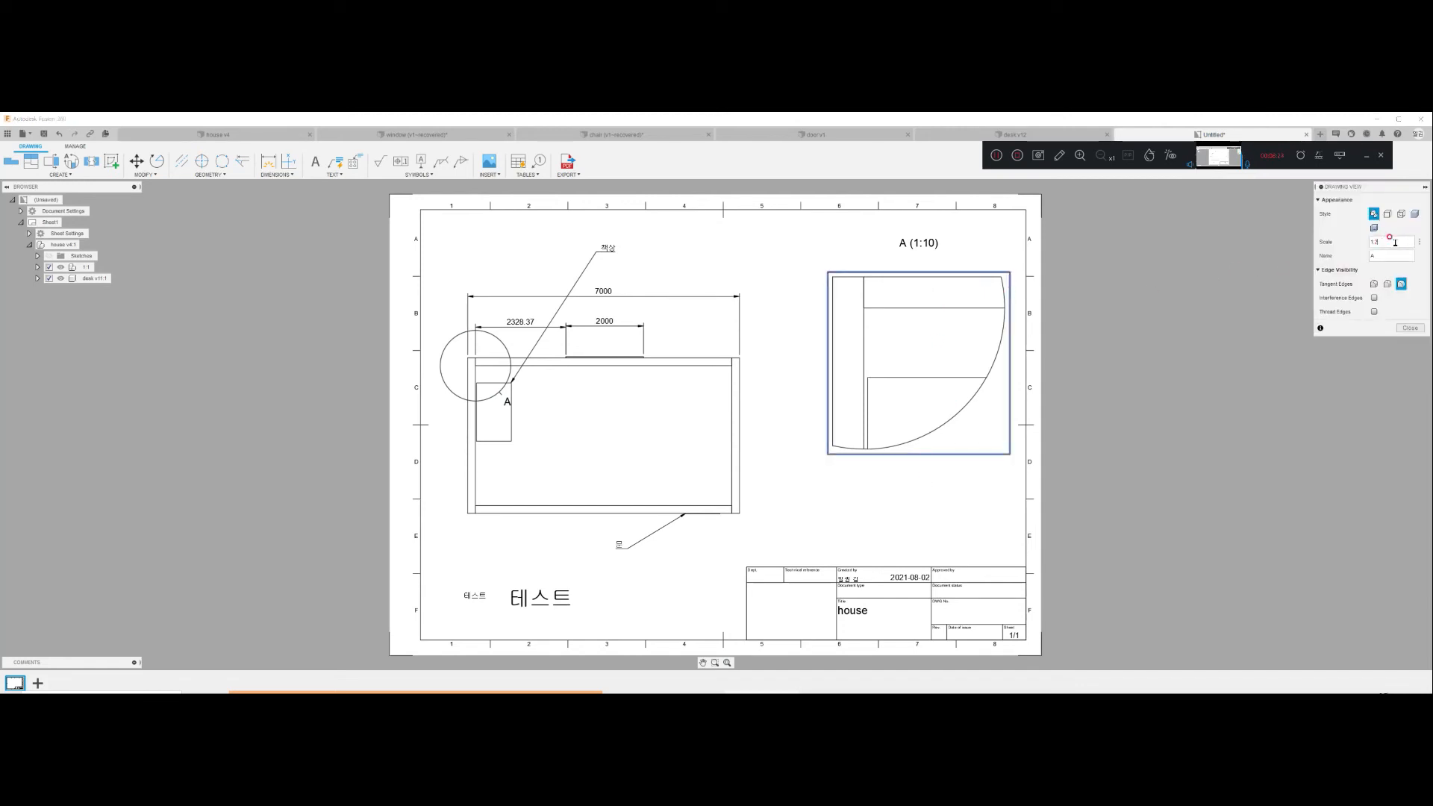
{"action": "type", "text": "0"}
{"action": "key", "text": "Return"}
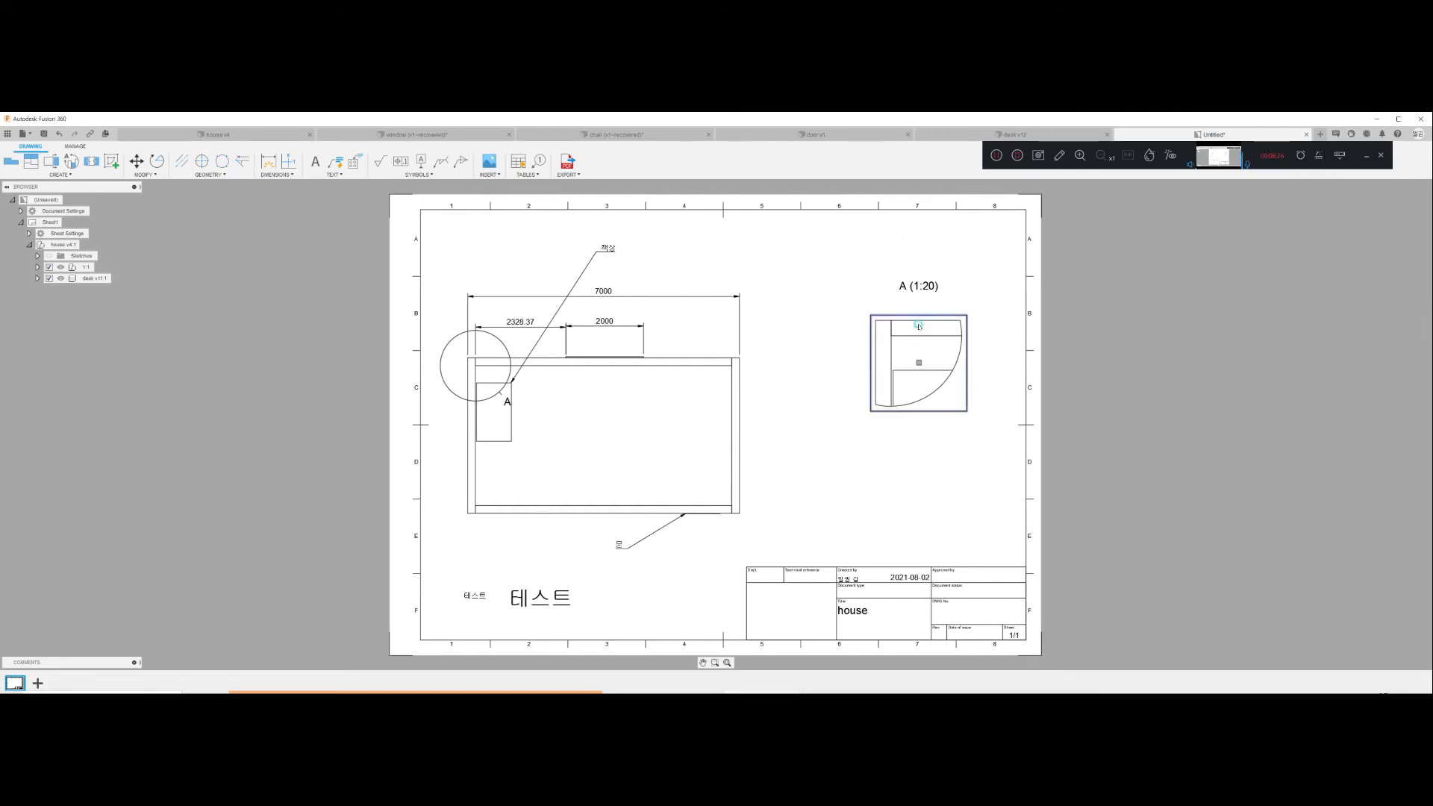
{"action": "left_click", "coordinate": [918, 363]}
{"action": "left_click", "coordinate": [929, 269]}
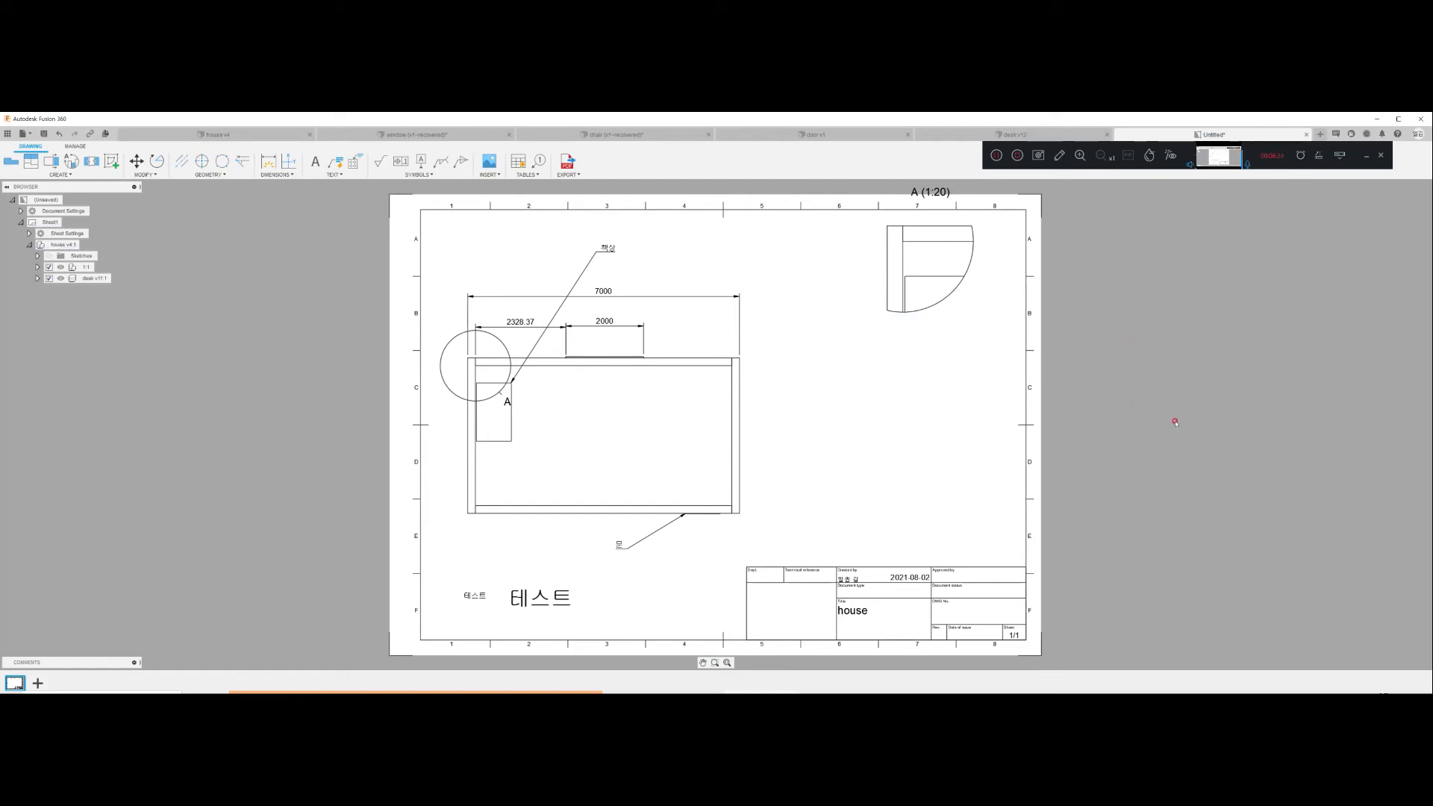
{"action": "scroll", "coordinate": [1175, 423], "scroll_direction": "down", "scroll_amount": 2}
{"action": "mouse_move", "coordinate": [1186, 415]}
{"action": "middle_mouse_down"}
{"action": "mouse_move", "coordinate": [1042, 389]}
{"action": "mouse_move", "coordinate": [966, 405]}
{"action": "middle_mouse_up"}
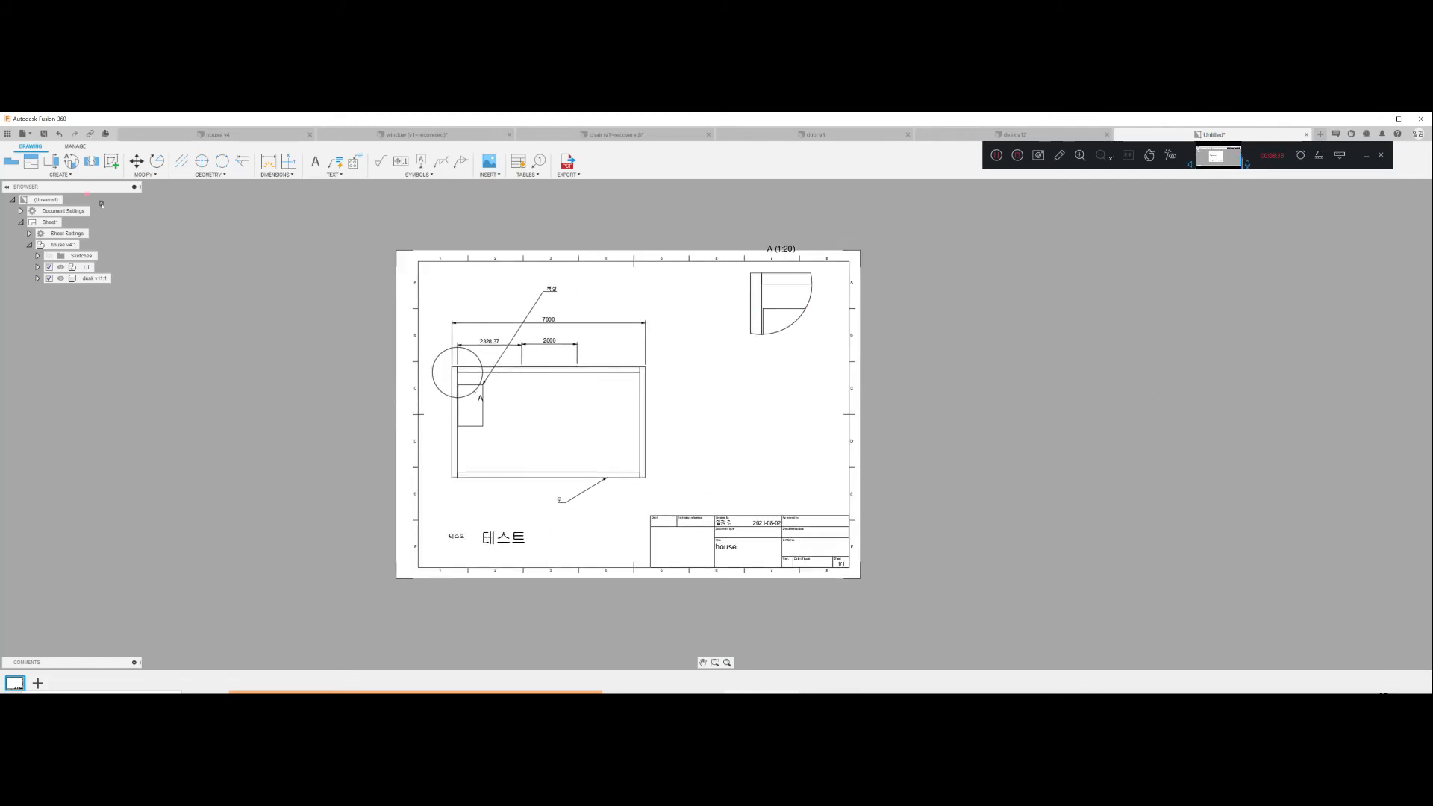
{"action": "left_click", "coordinate": [70, 162]}
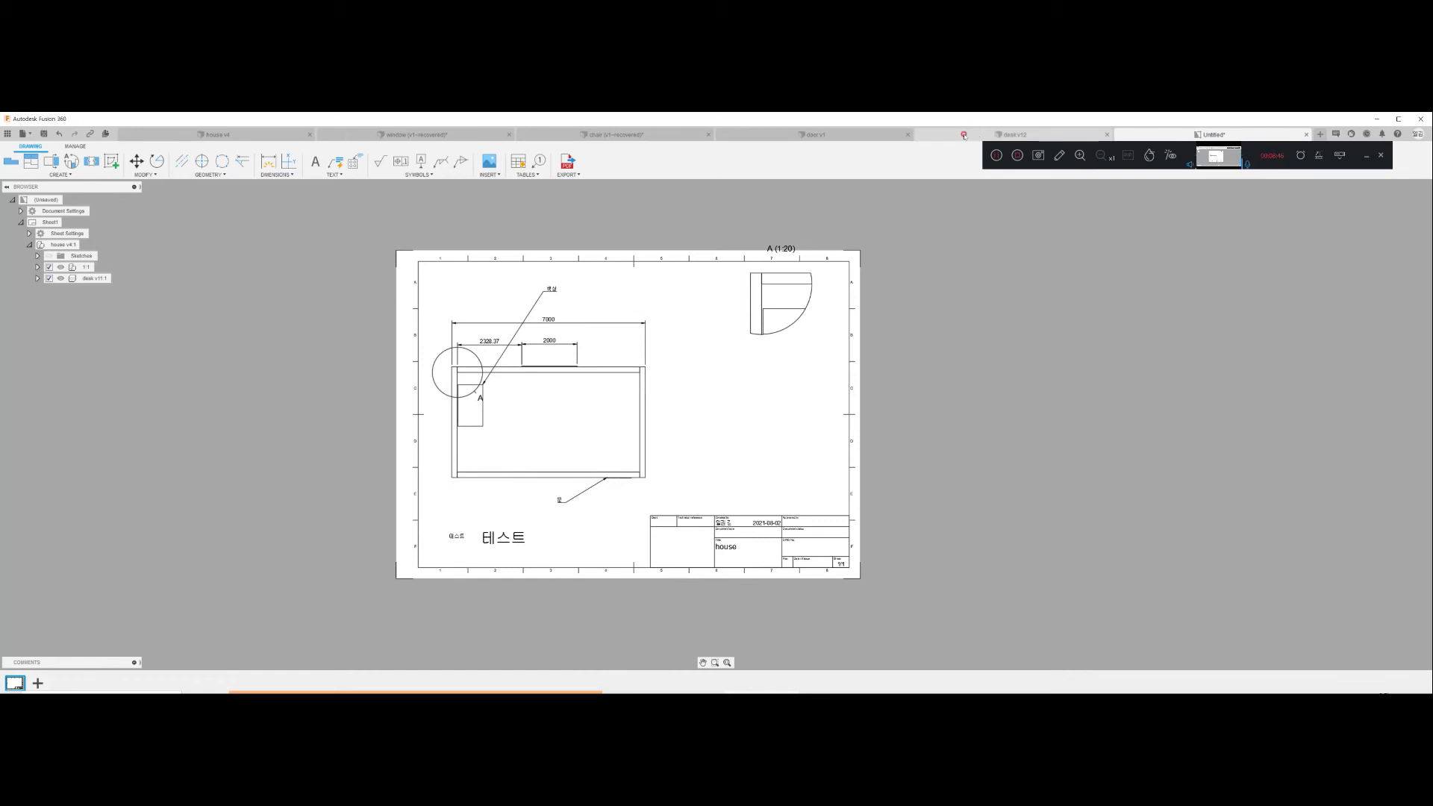
{"action": "left_click", "coordinate": [224, 134]}
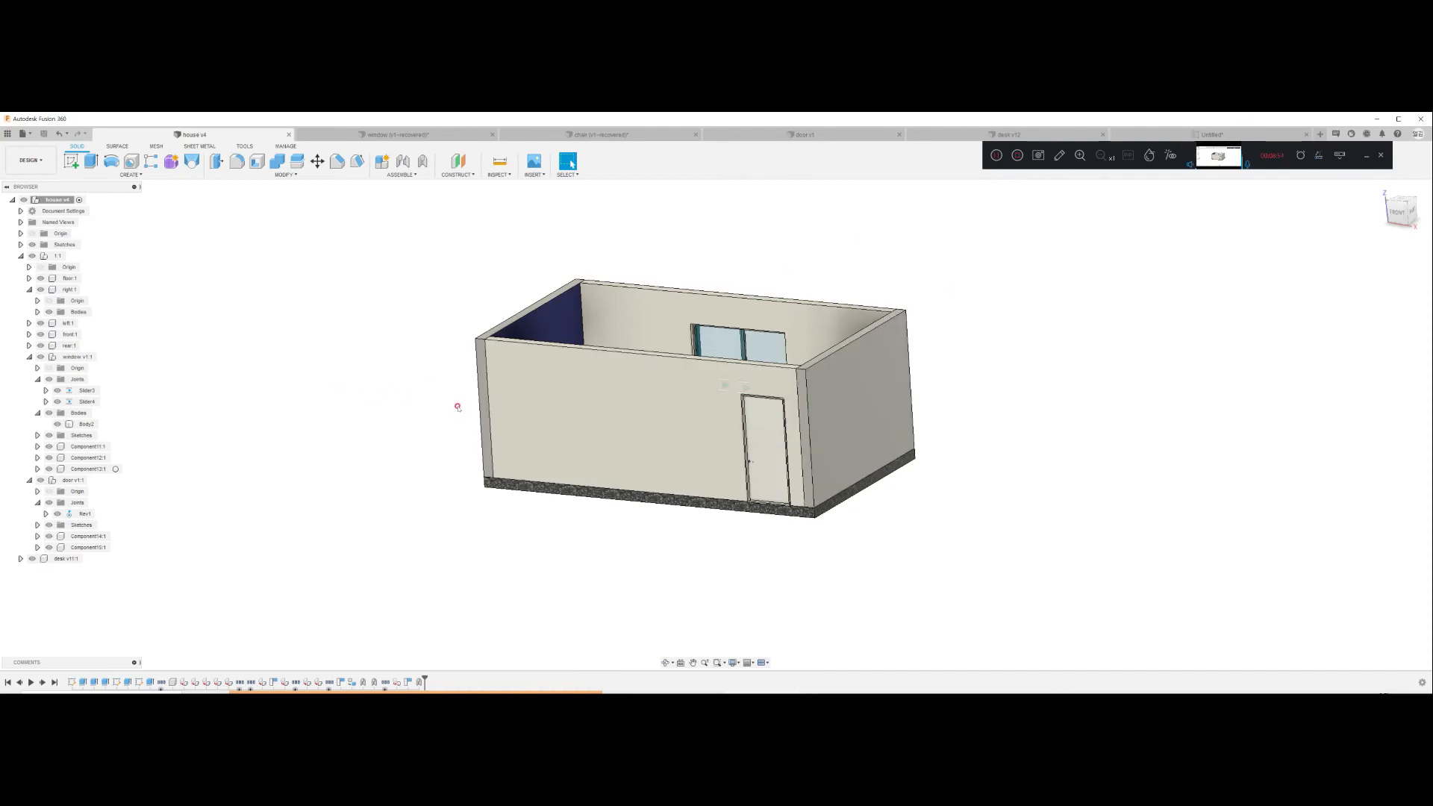
{"action": "left_click", "coordinate": [1177, 133]}
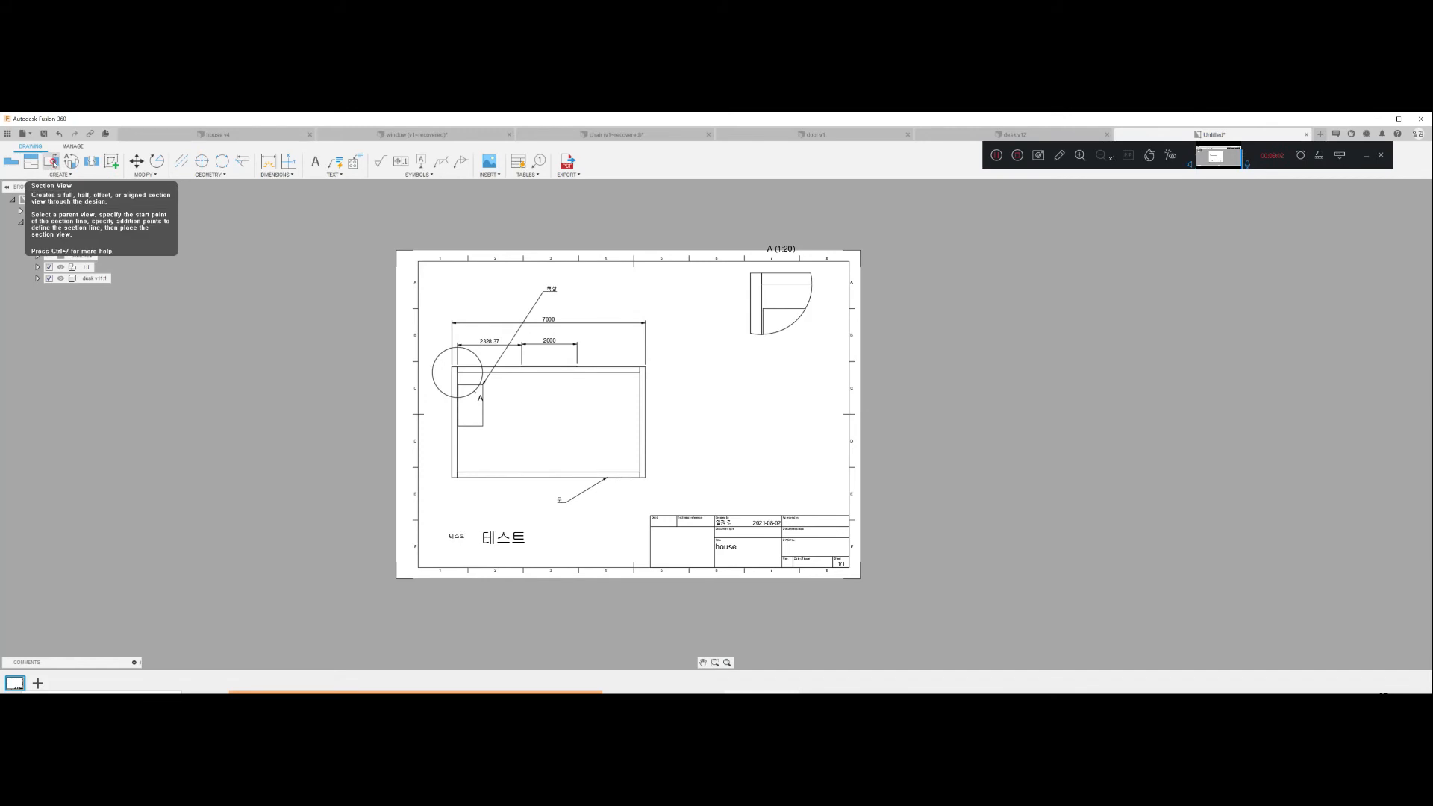
{"action": "left_click", "coordinate": [52, 166]}
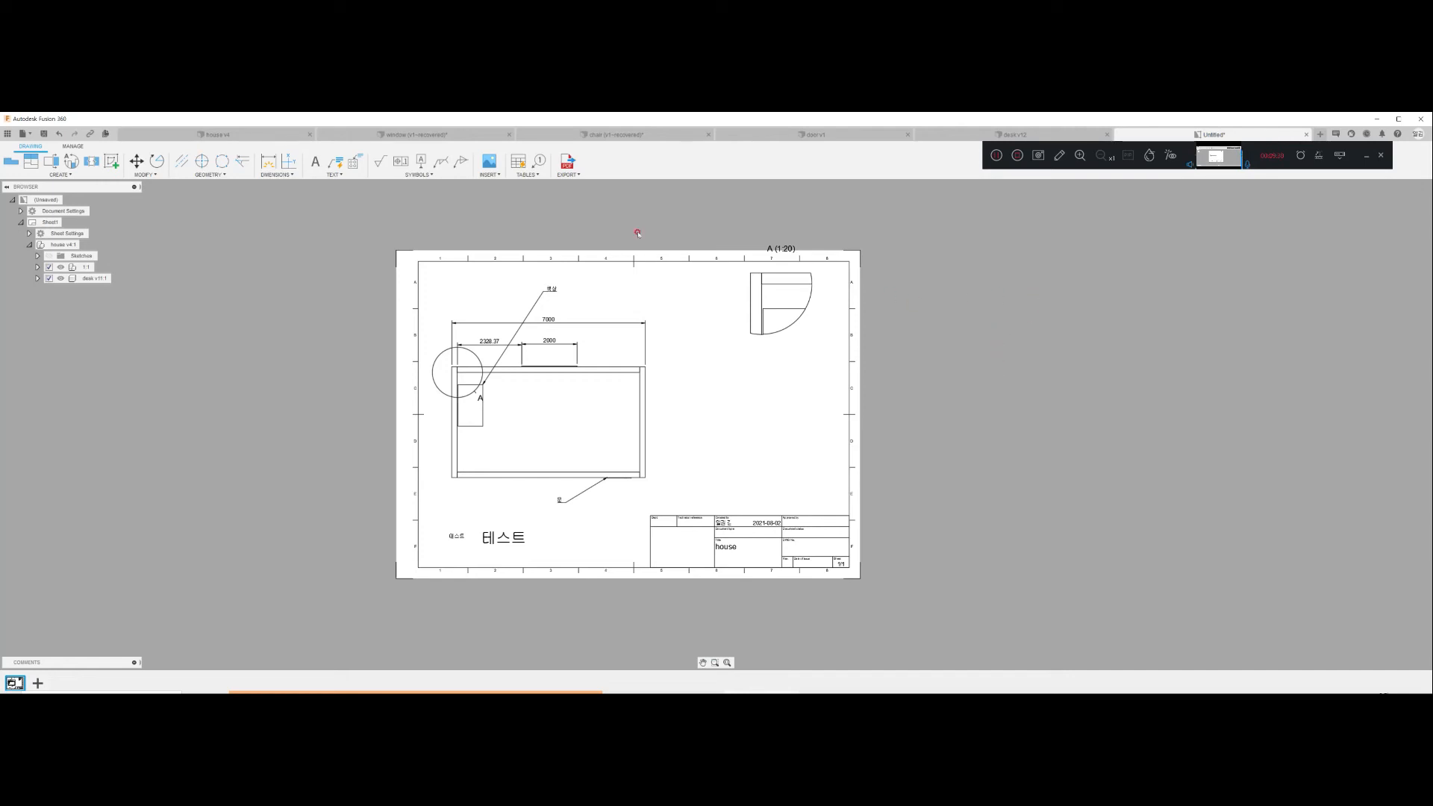
{"action": "left_click", "coordinate": [216, 134]}
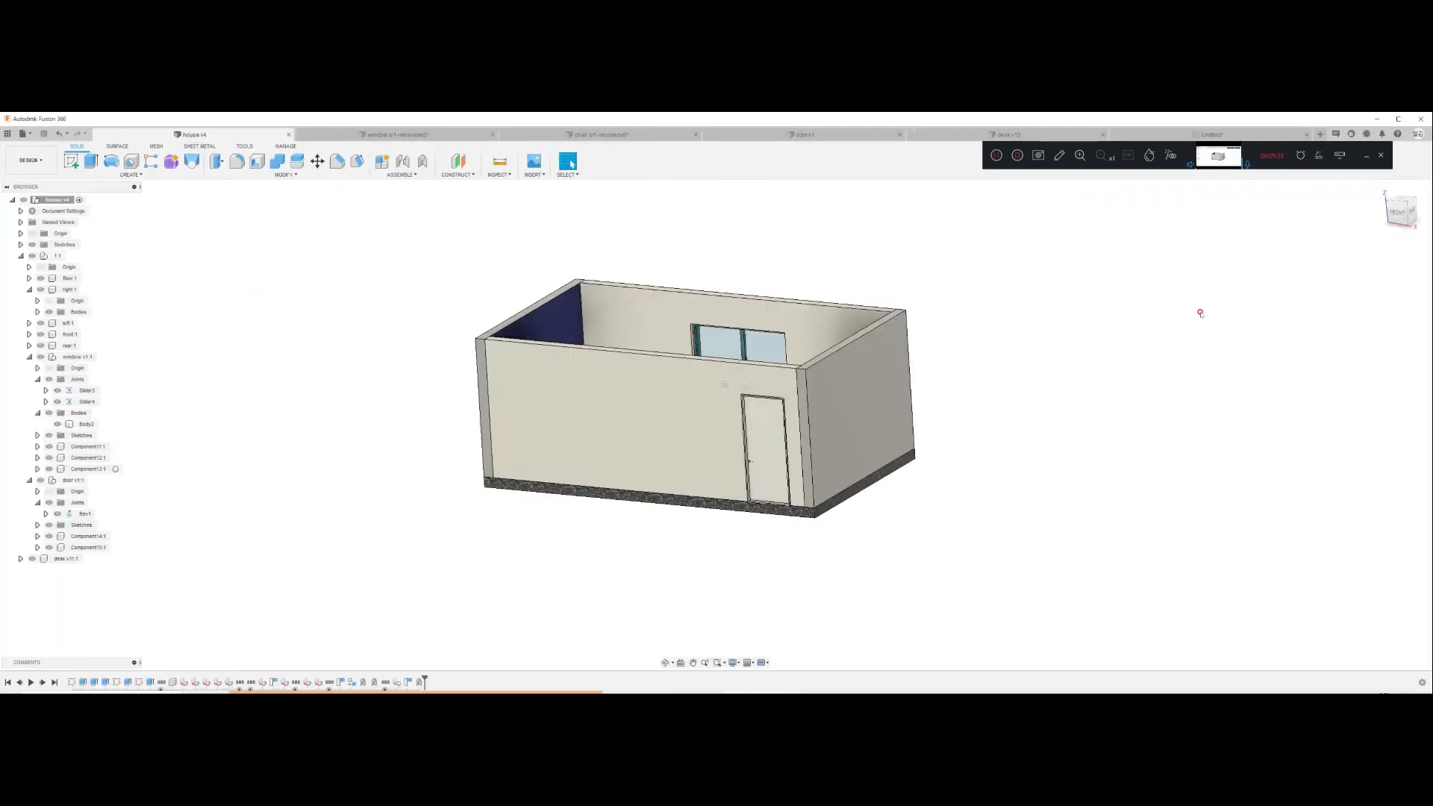
{"action": "left_click", "coordinate": [1384, 191]}
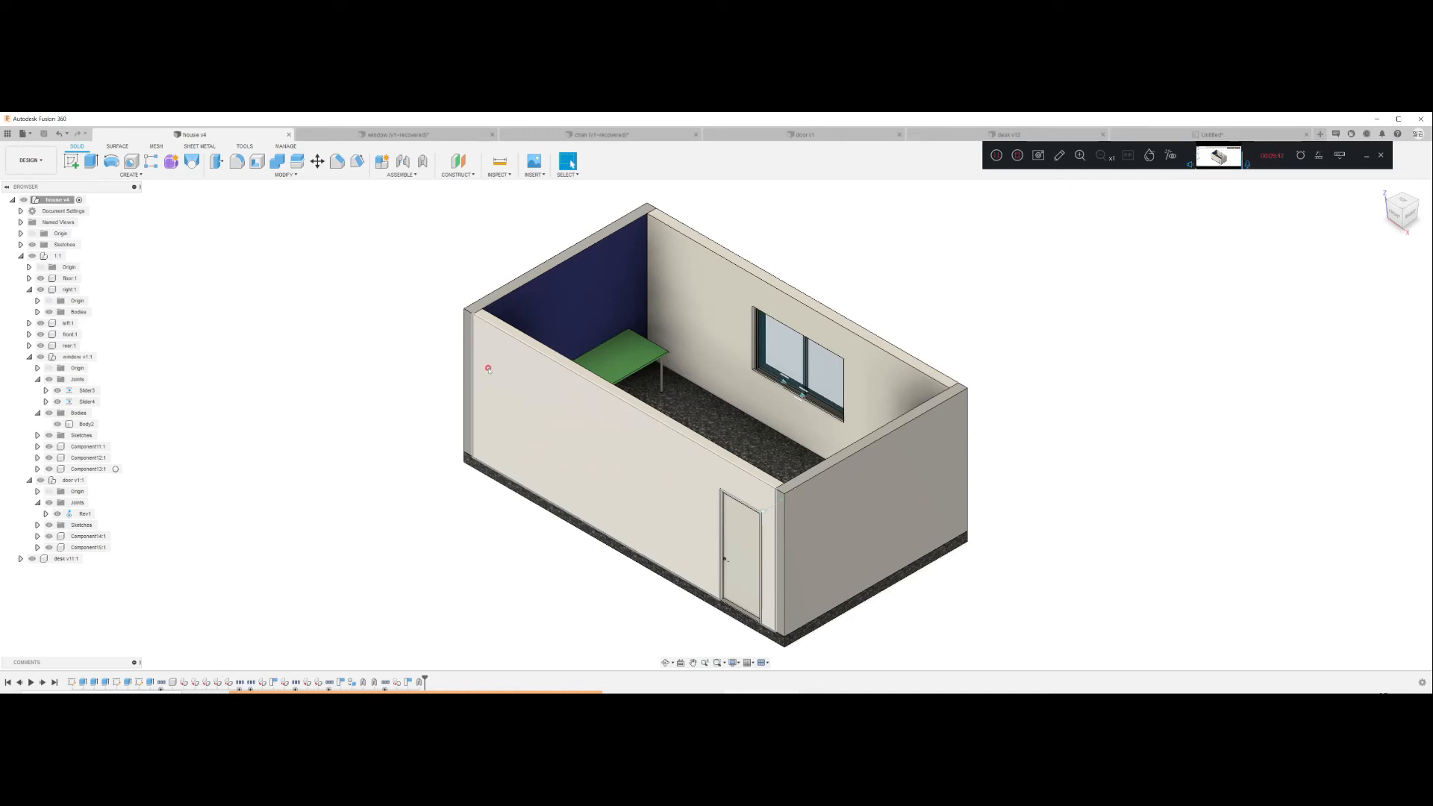
{"action": "left_click", "coordinate": [31, 160]}
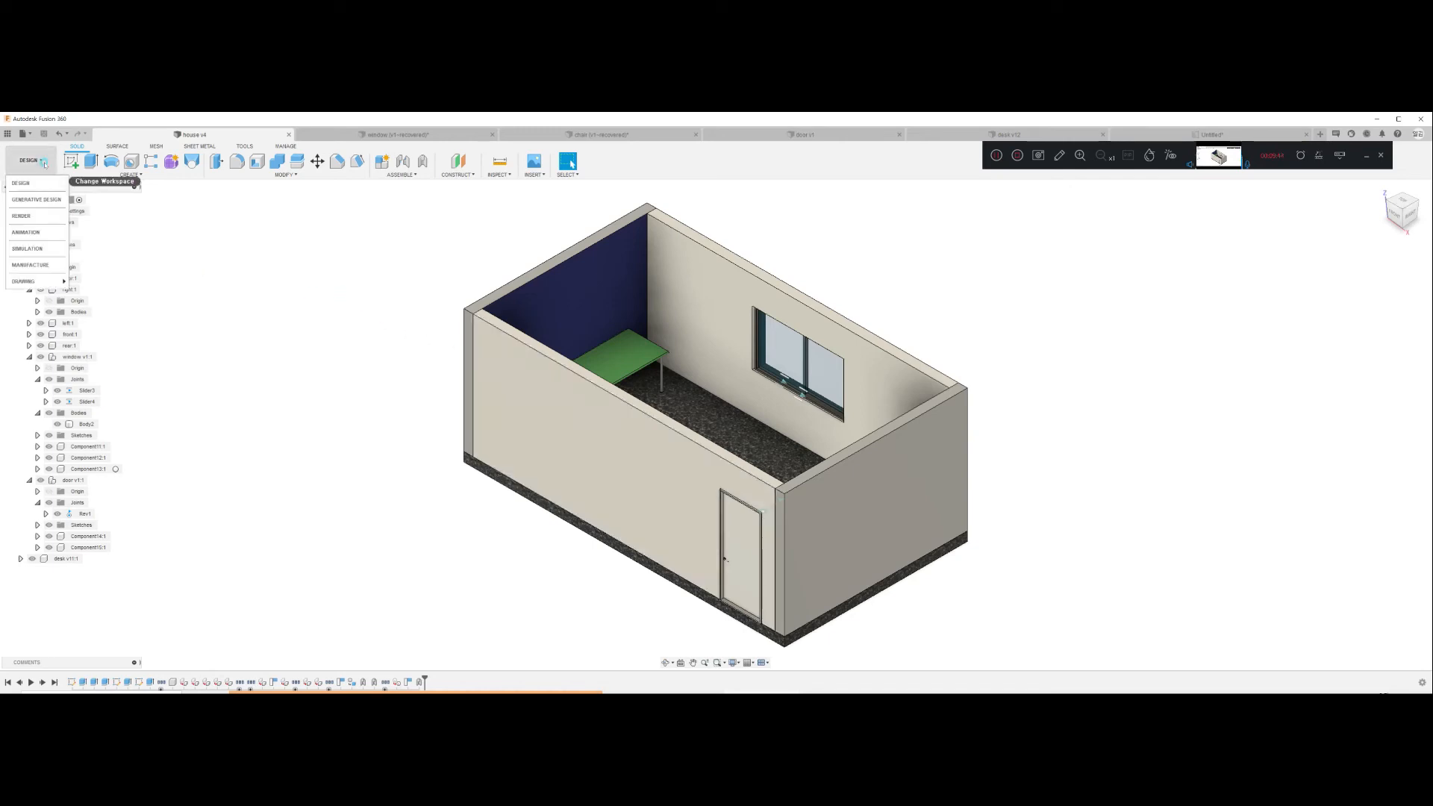
{"action": "mouse_move", "coordinate": [31, 282]}
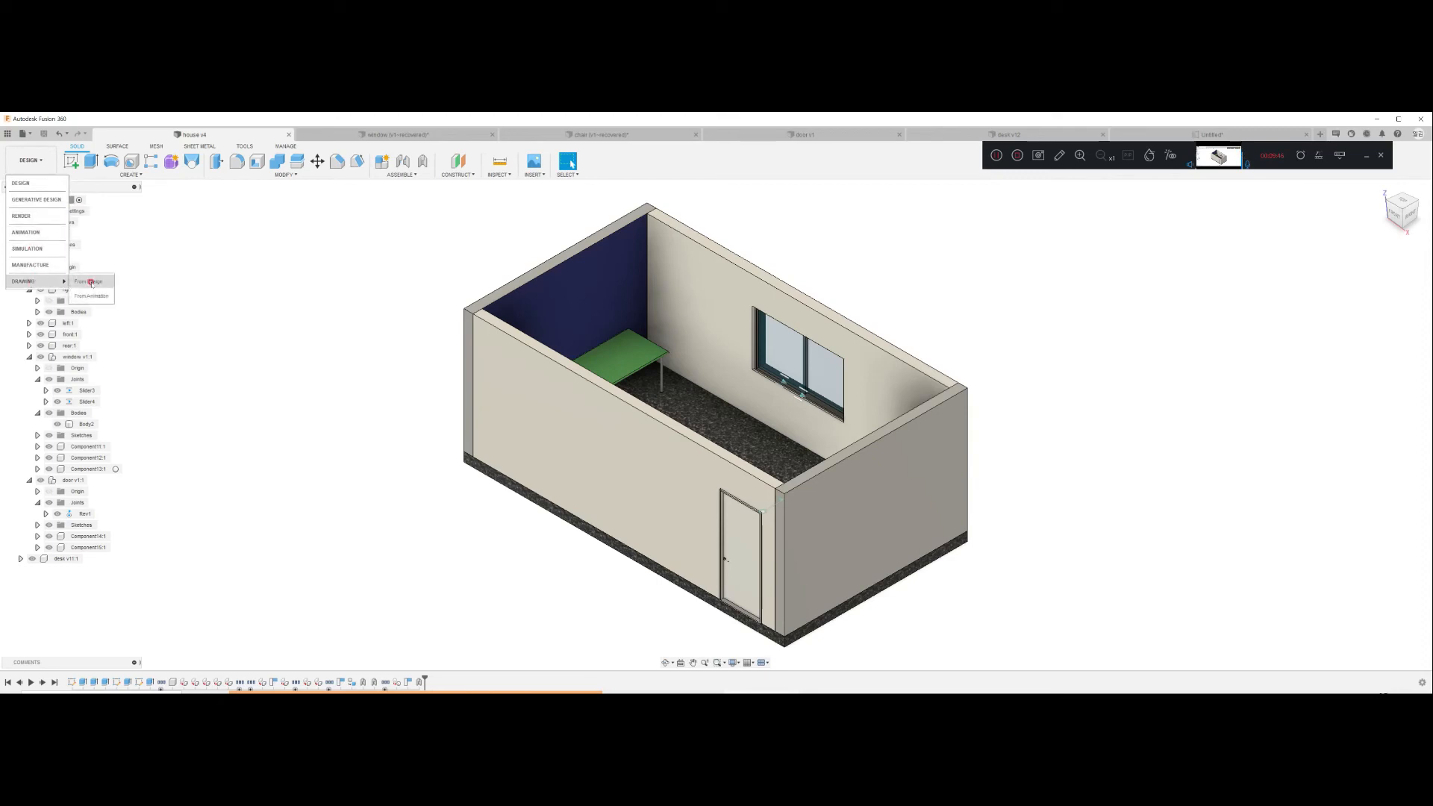
{"action": "left_click", "coordinate": [94, 283]}
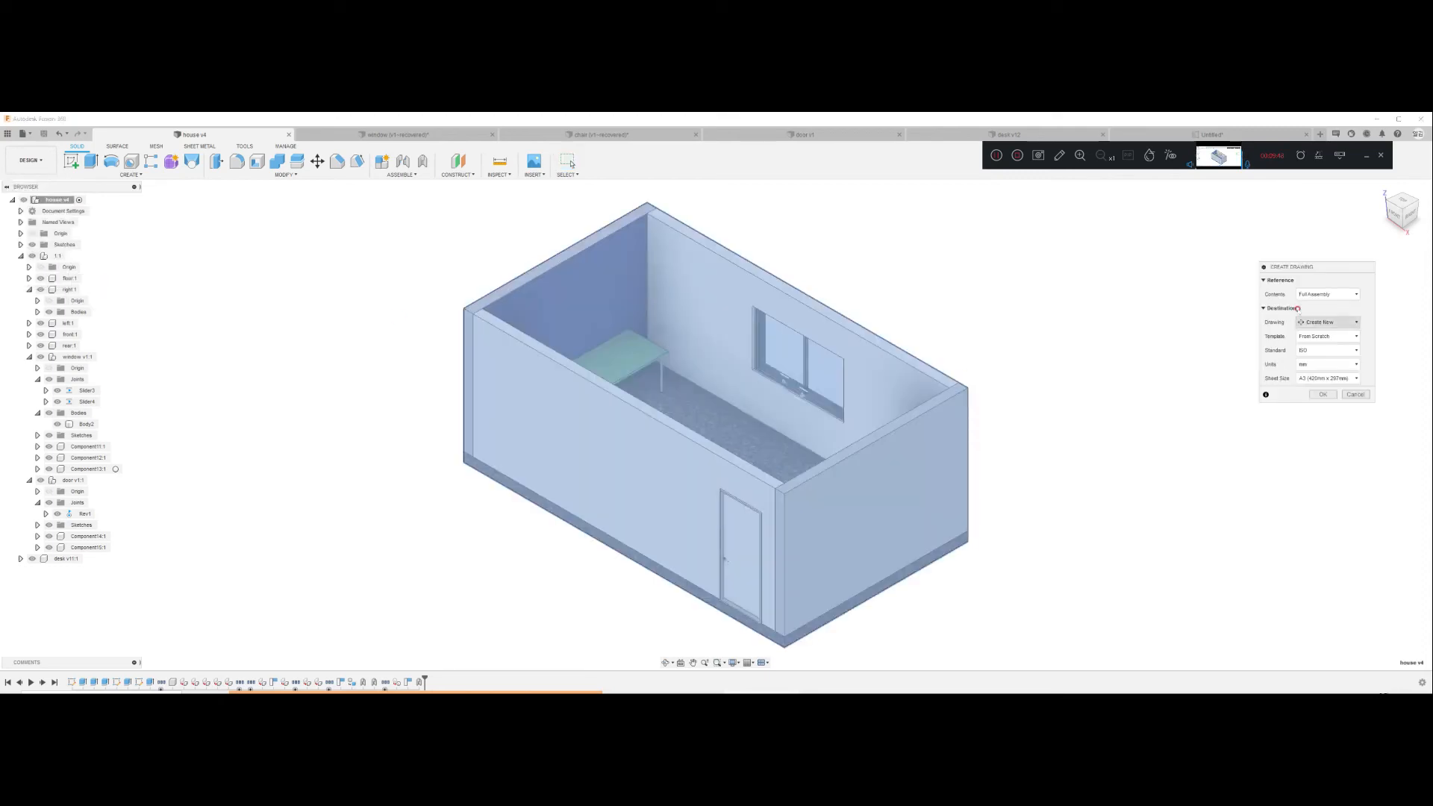
{"action": "left_click_drag", "start_coordinate": [1312, 269], "coordinate": [1321, 270]}
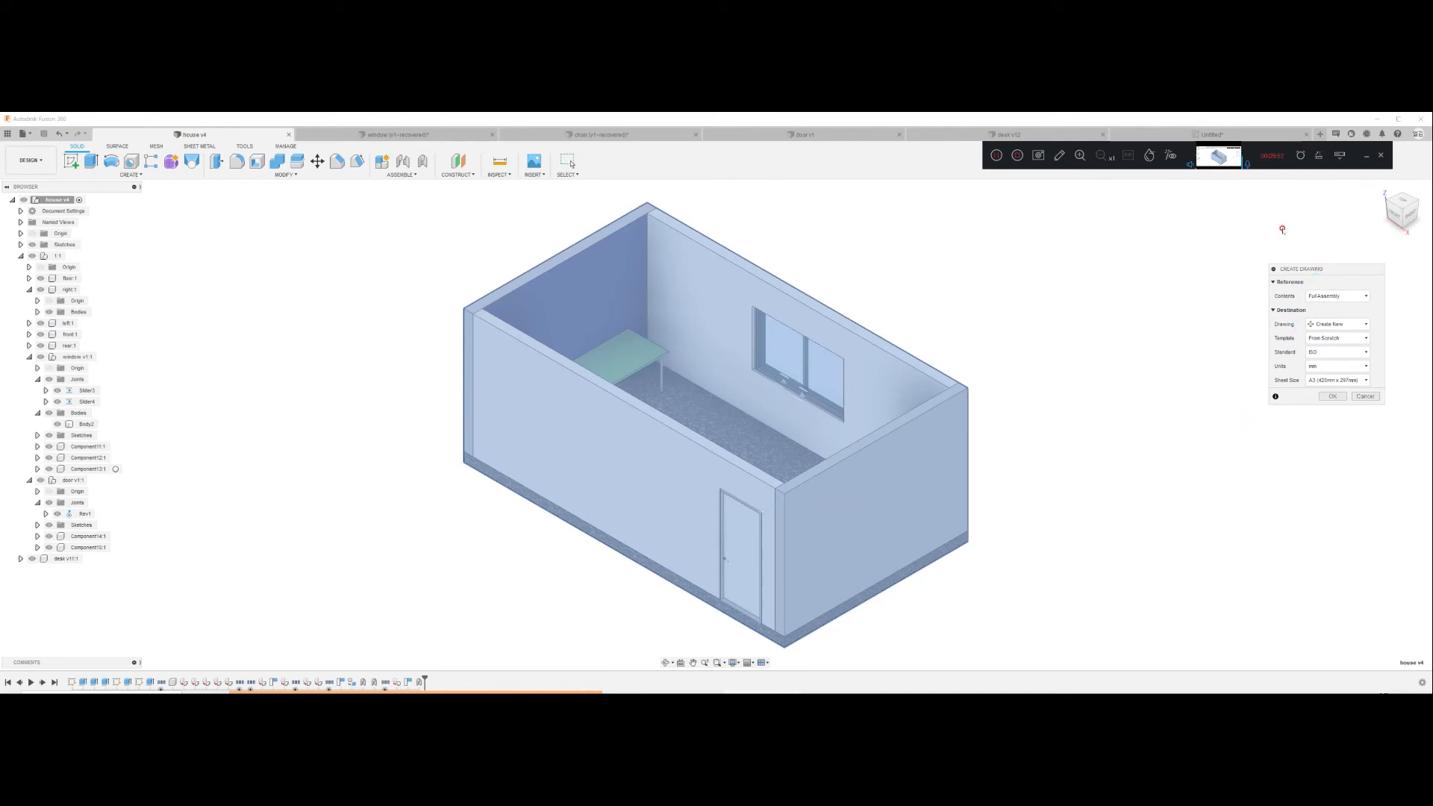
{"action": "left_click", "coordinate": [1270, 139]}
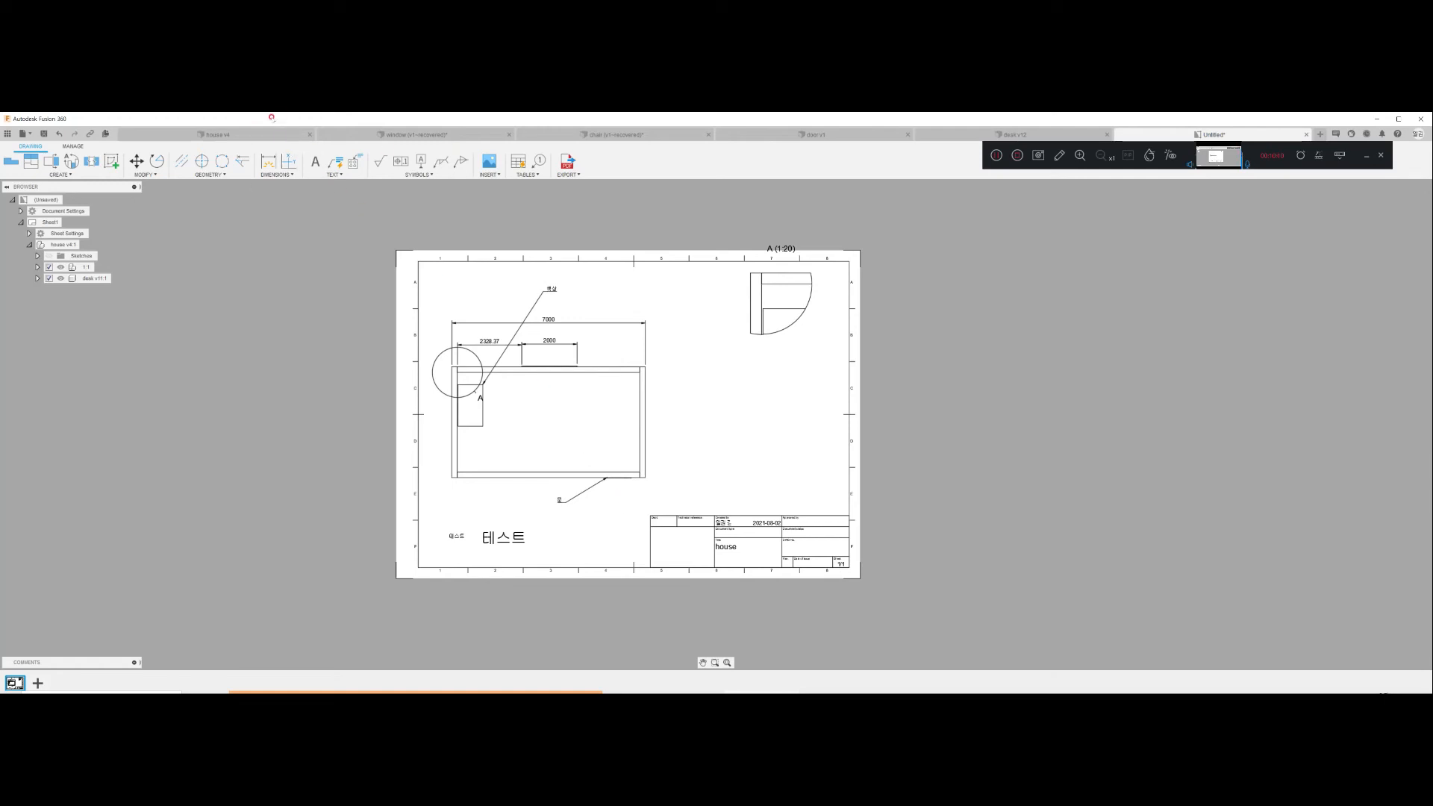
Step: From the house design, add a new A3 sheet to the existing Untitled drawing and place the assembly's front view in its upper-left area
{"action": "left_click", "coordinate": [270, 135]}
{"action": "left_click", "coordinate": [31, 160]}
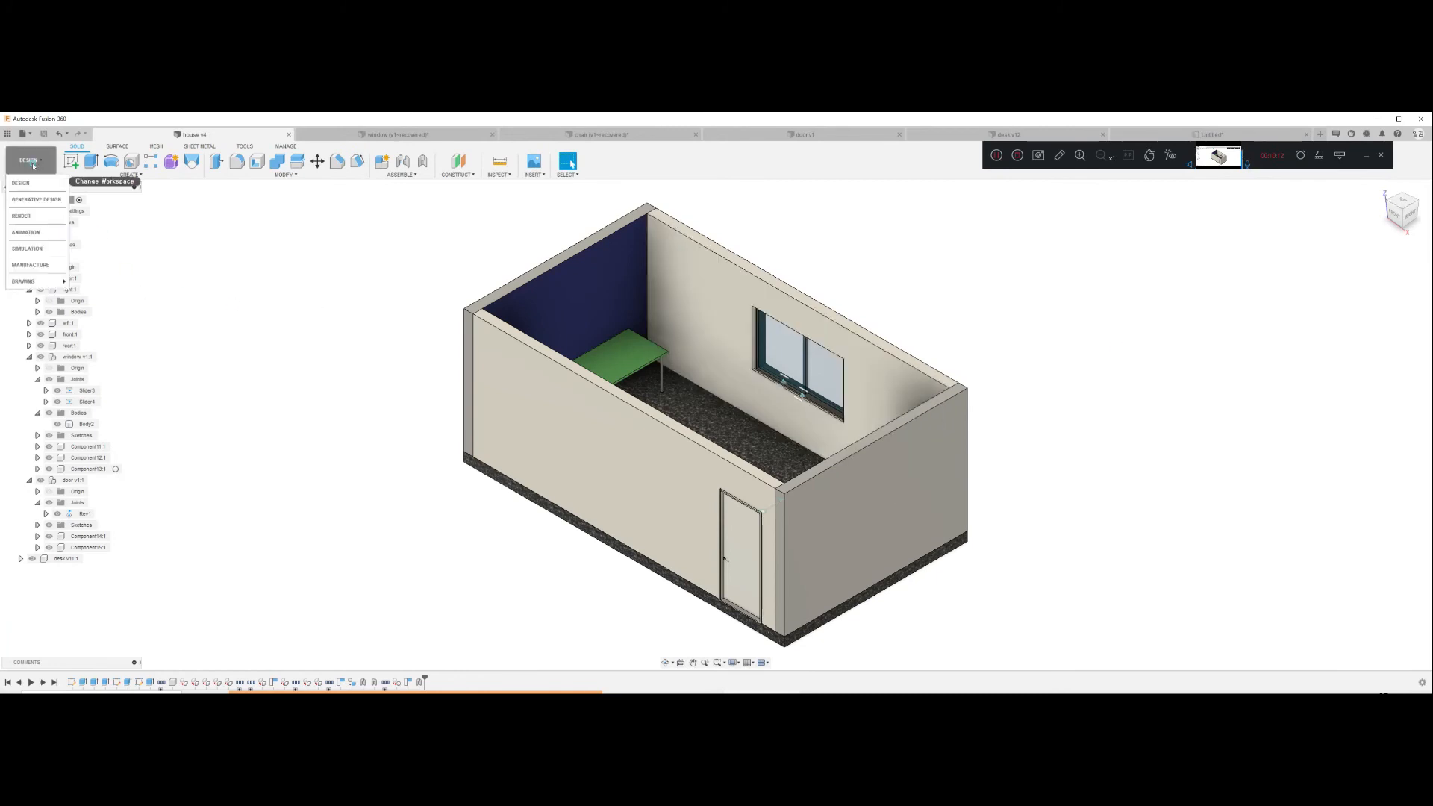
{"action": "mouse_move", "coordinate": [34, 281]}
{"action": "left_click", "coordinate": [89, 282]}
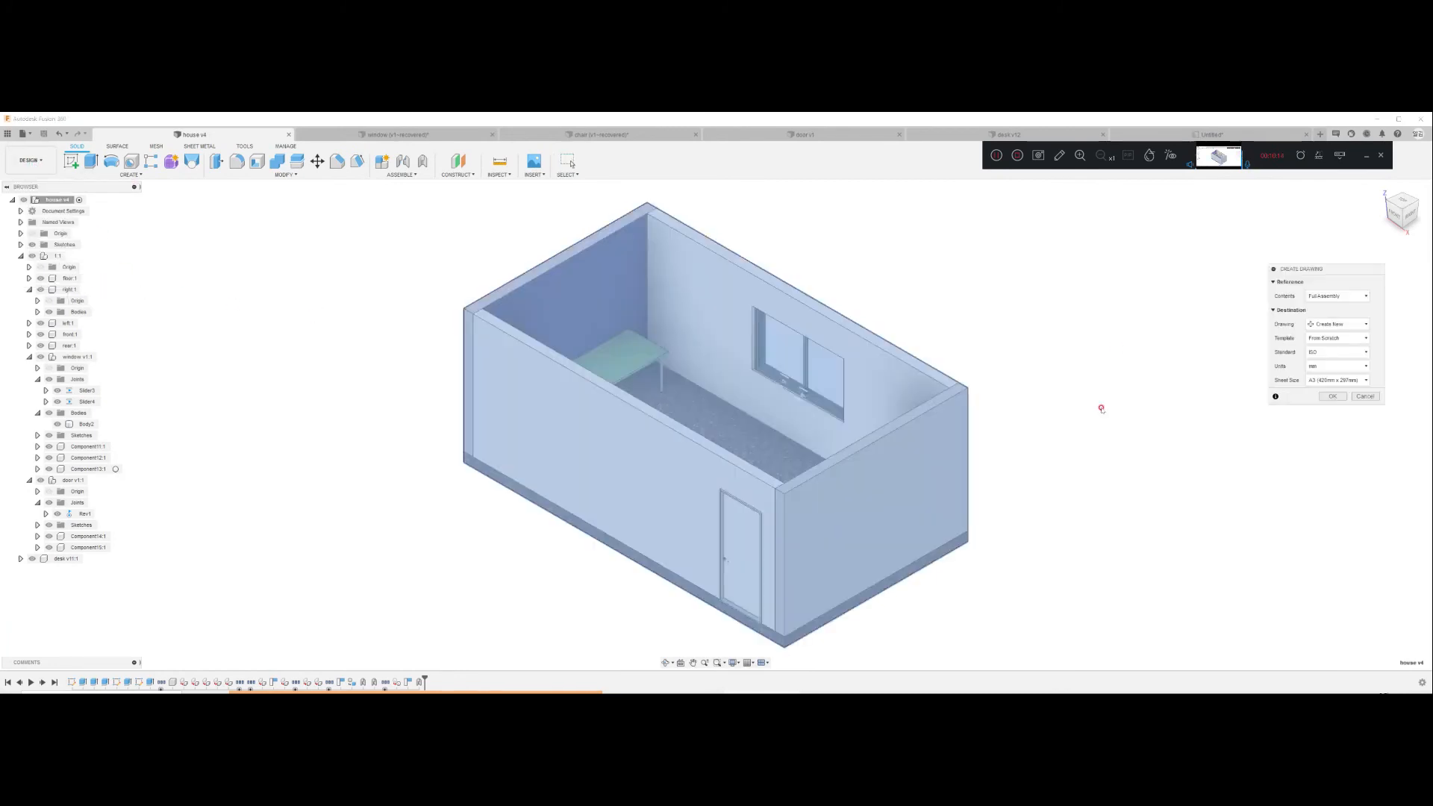
{"action": "left_click", "coordinate": [1348, 327]}
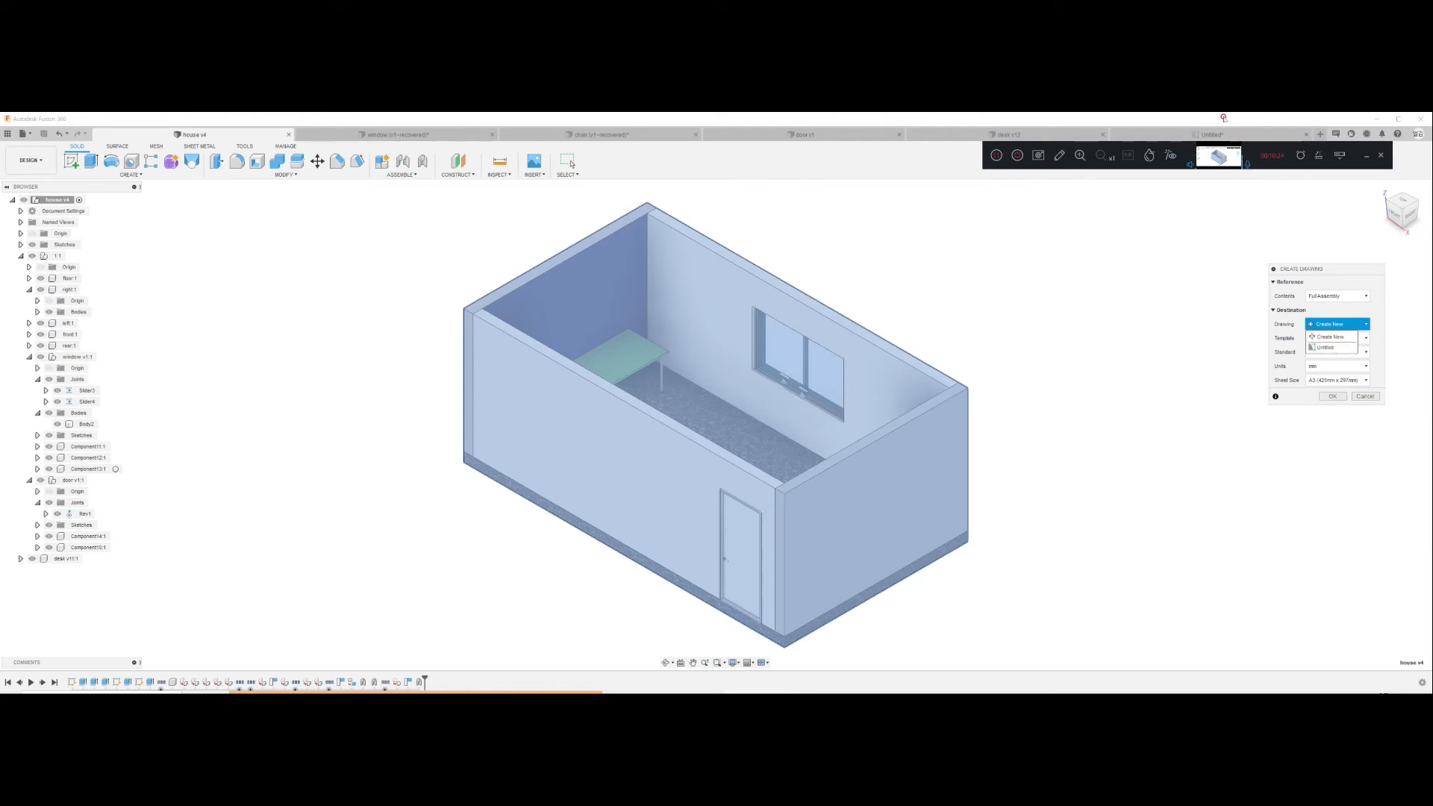
{"action": "left_click", "coordinate": [1333, 348]}
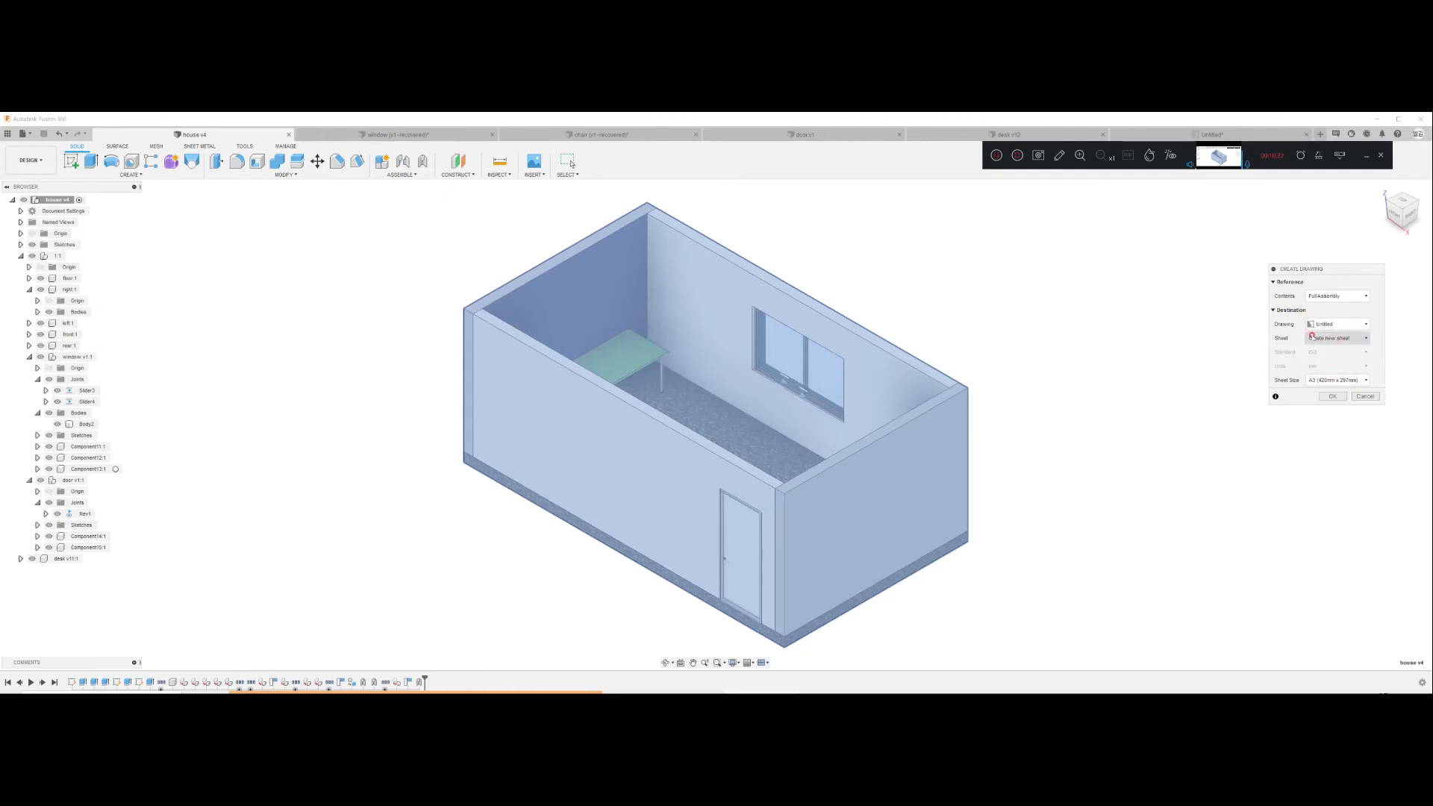
{"action": "left_click", "coordinate": [1334, 397]}
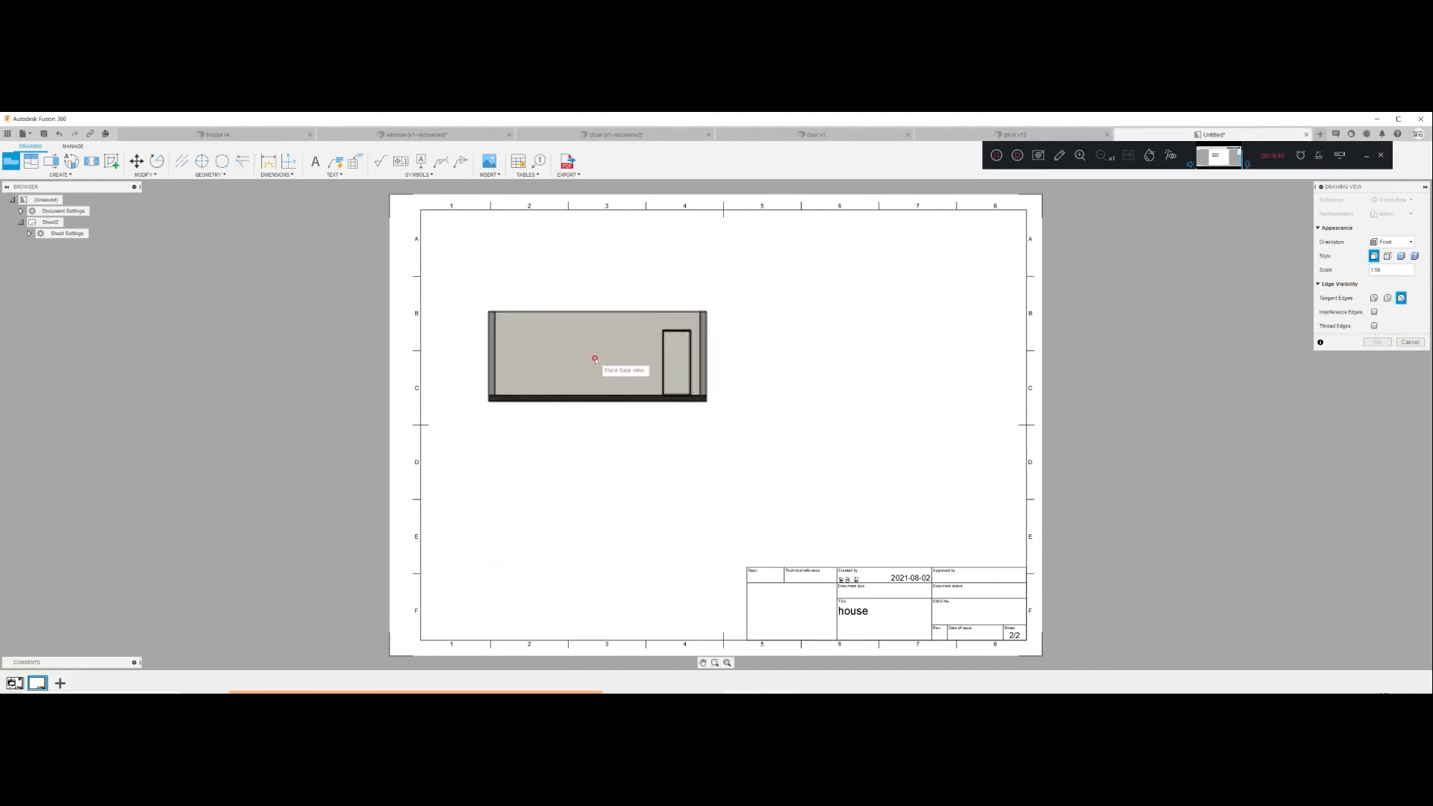
{"action": "left_click", "coordinate": [599, 365]}
{"action": "left_click", "coordinate": [1376, 343]}
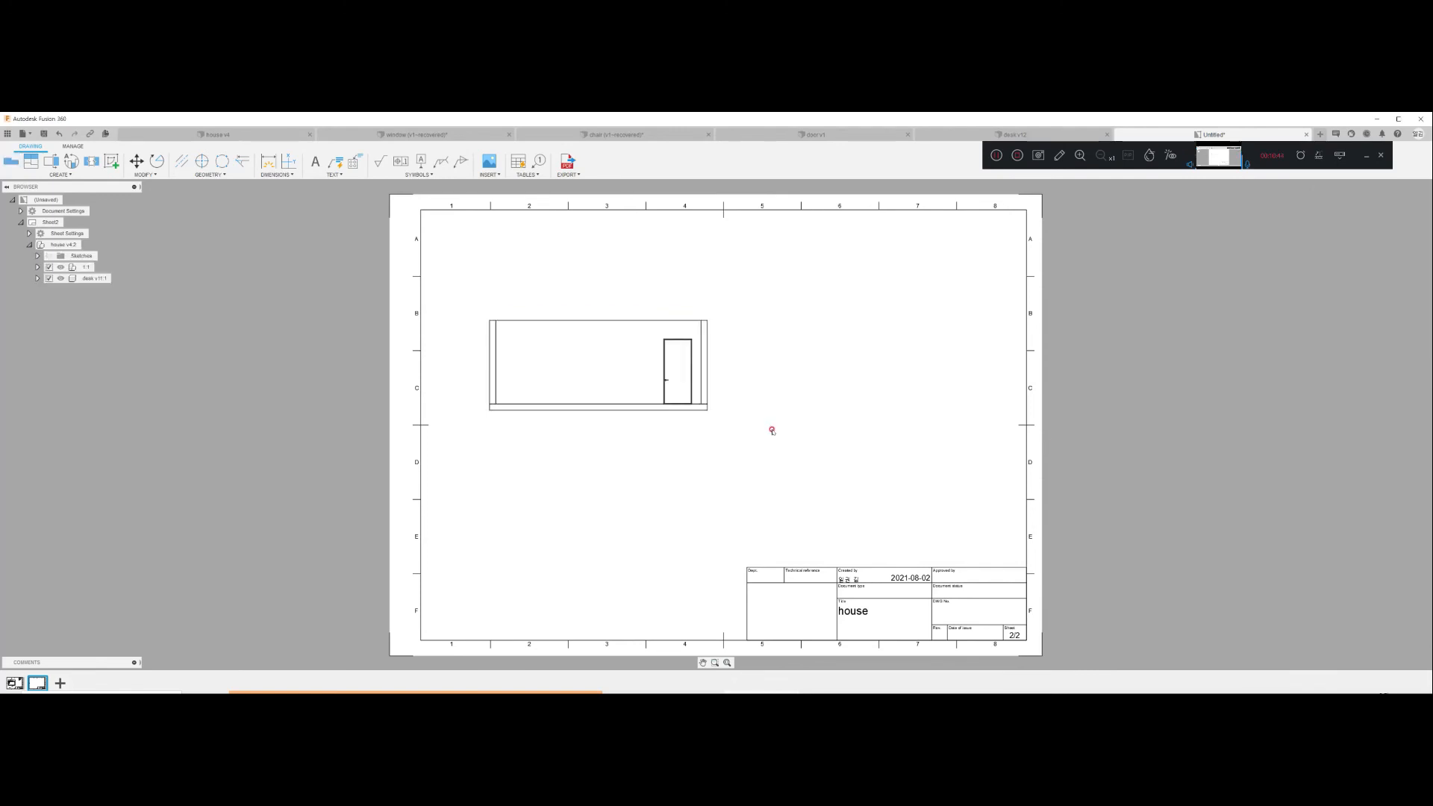
Step: Check the first sheet and return to the second sheet
{"action": "left_click", "coordinate": [15, 683]}
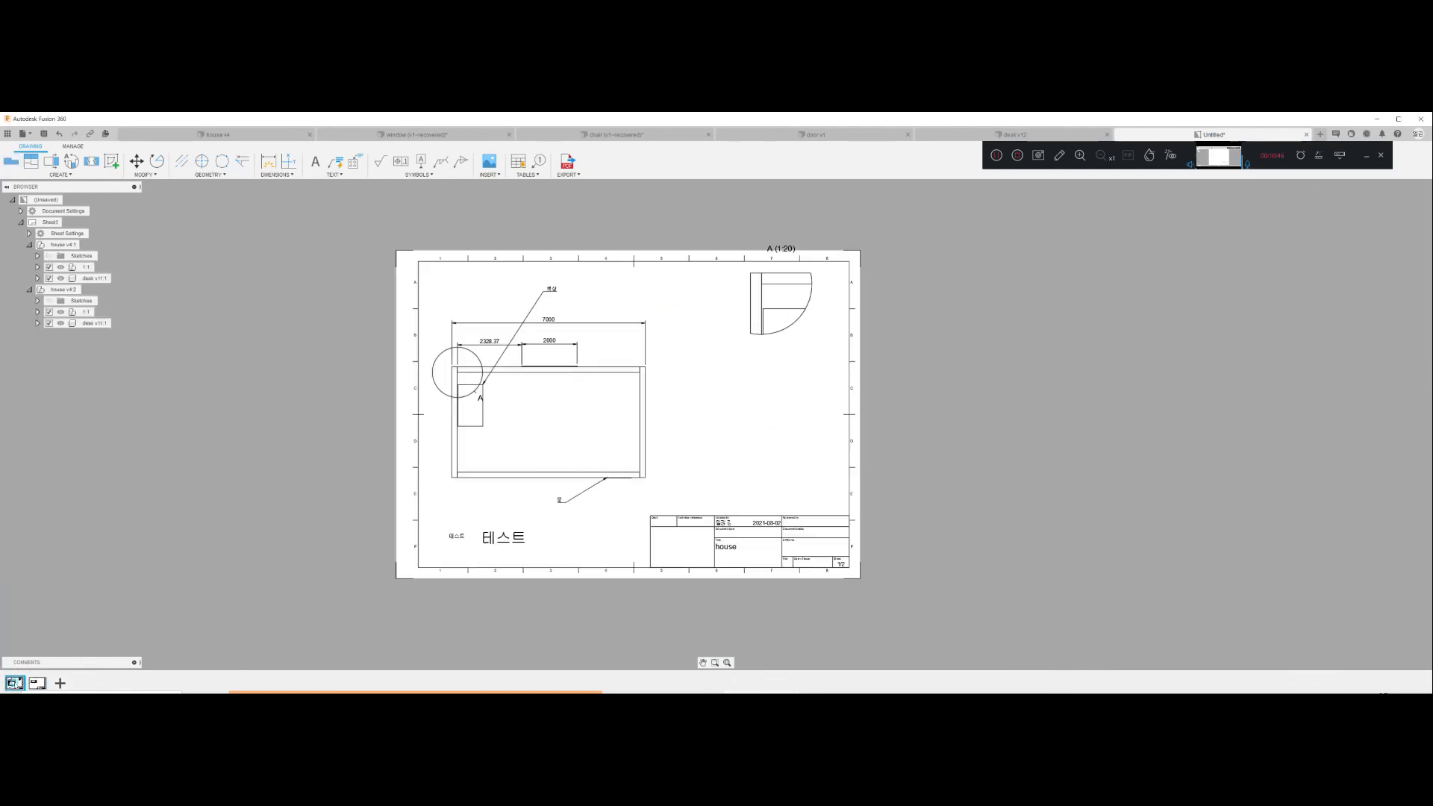
{"action": "mouse_move", "coordinate": [36, 685]}
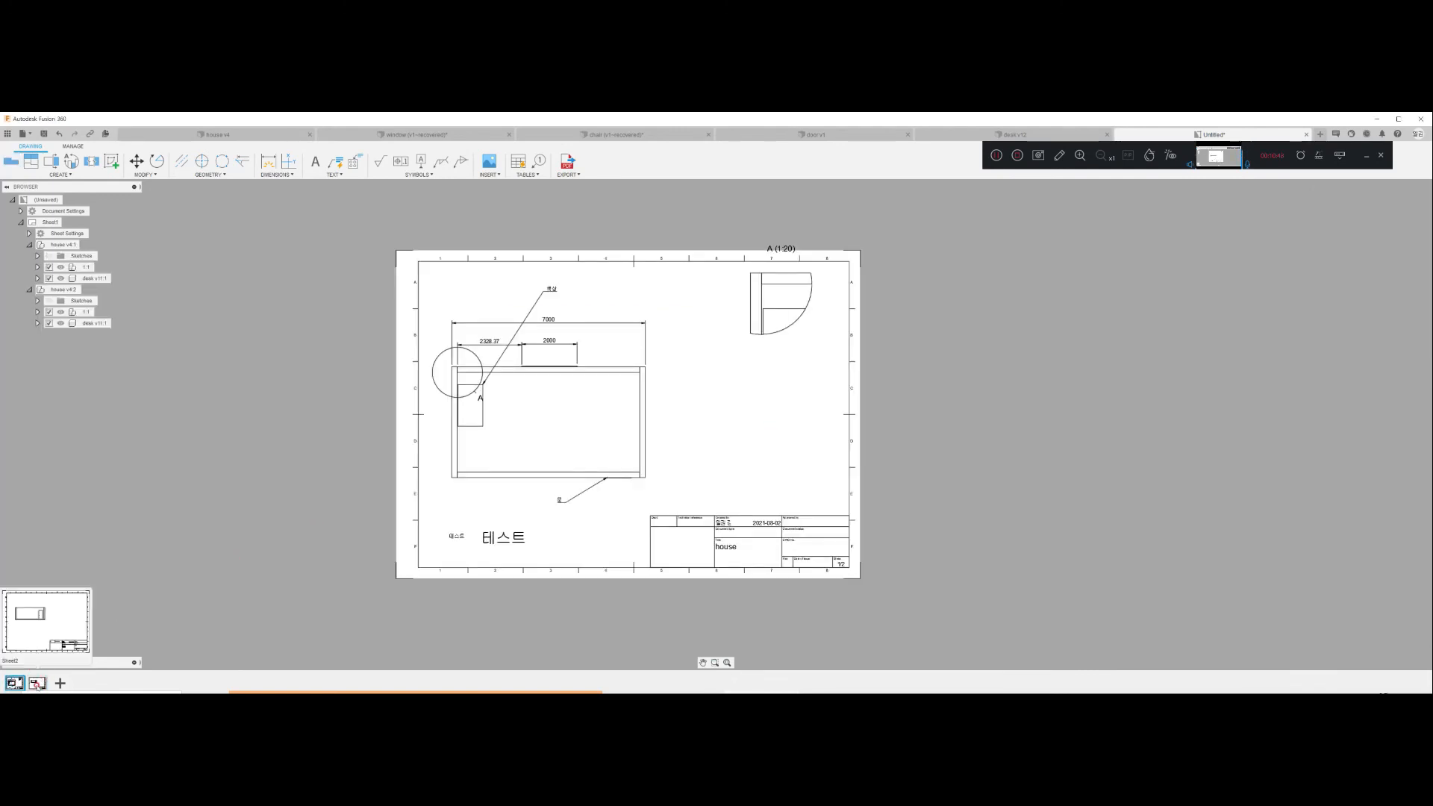
{"action": "left_click", "coordinate": [37, 684]}
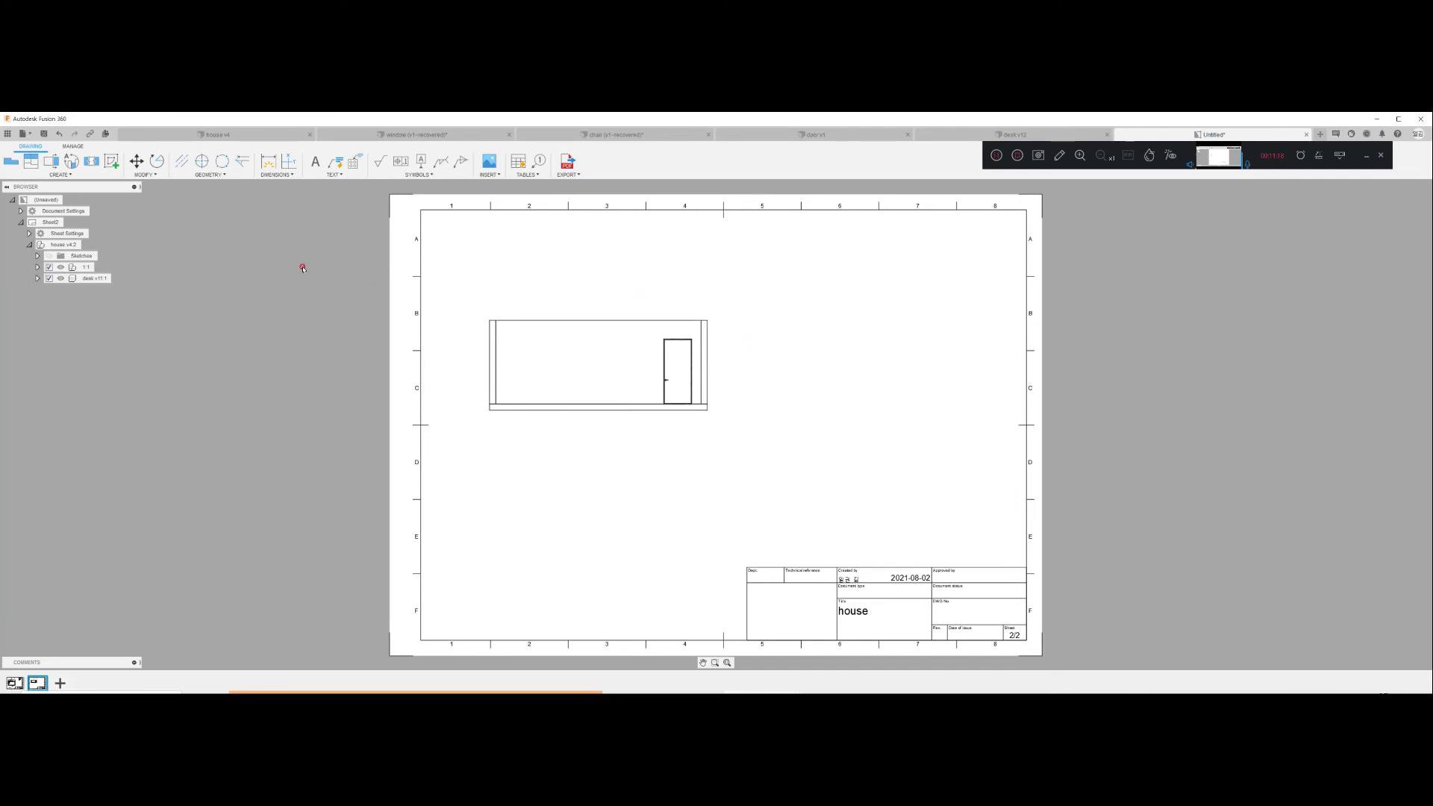
Step: Create section view B-B from the front view, cutting horizontally at the left edge's midpoint across the full width, and place it above the front view
{"action": "left_click", "coordinate": [53, 161]}
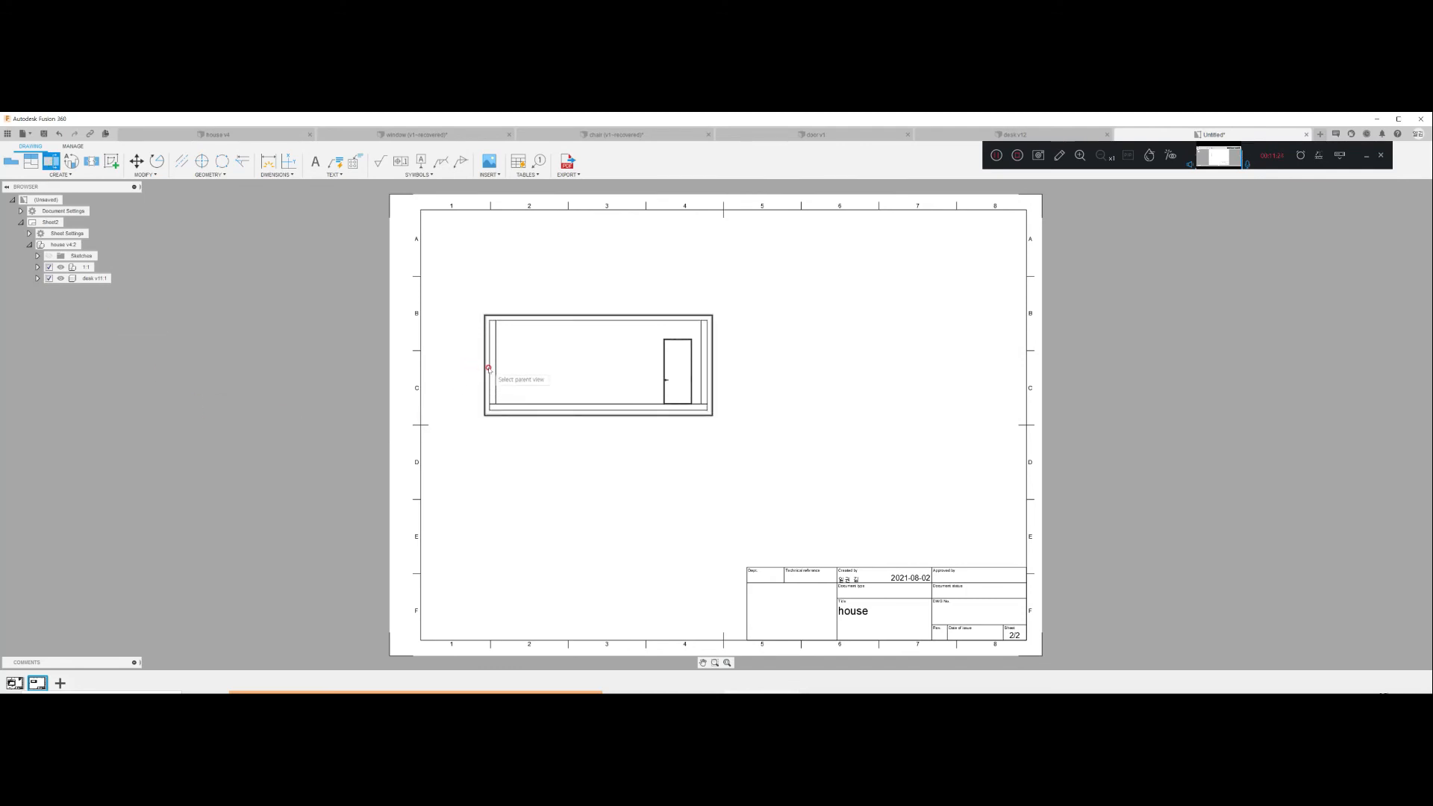
{"action": "left_click", "coordinate": [488, 368]}
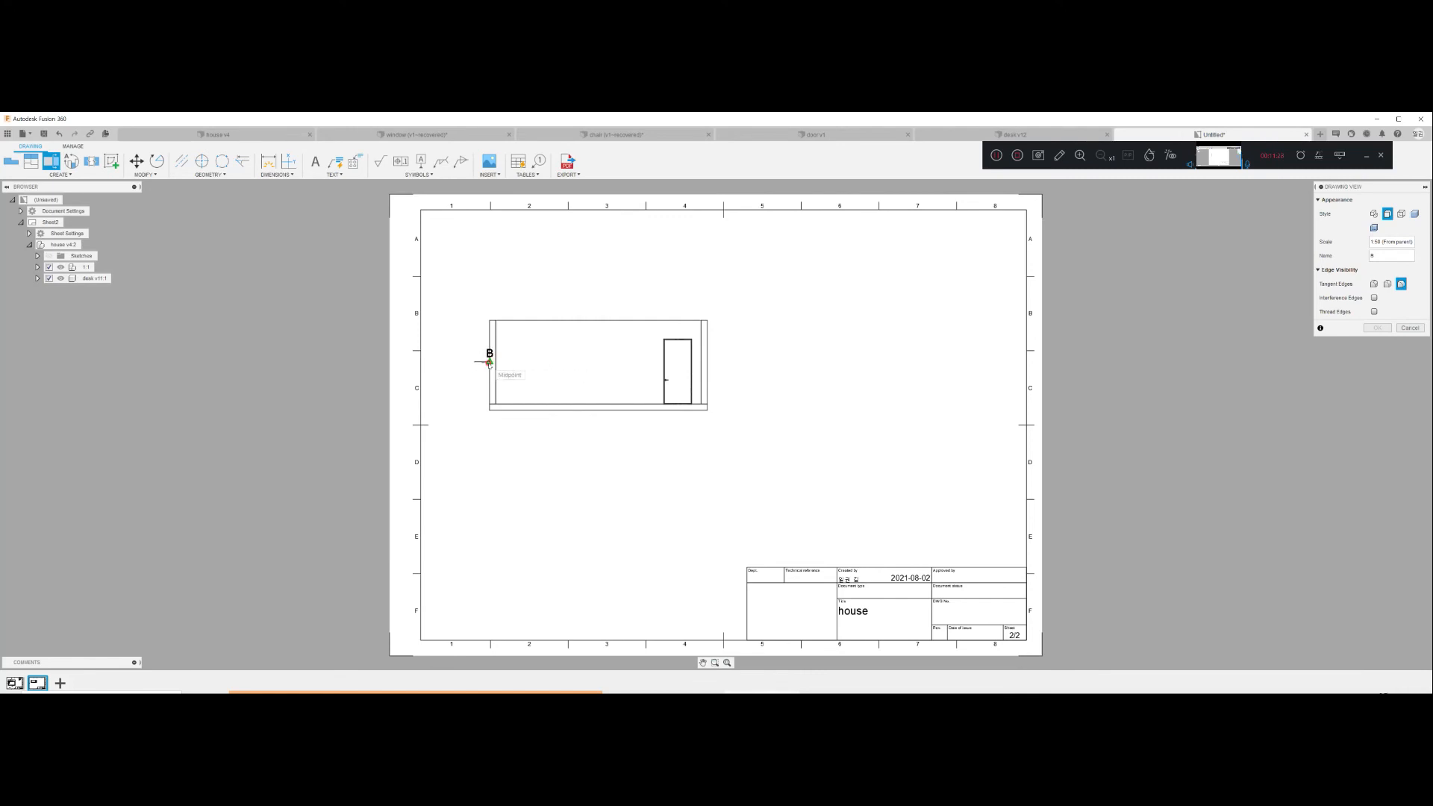
{"action": "left_click", "coordinate": [489, 362]}
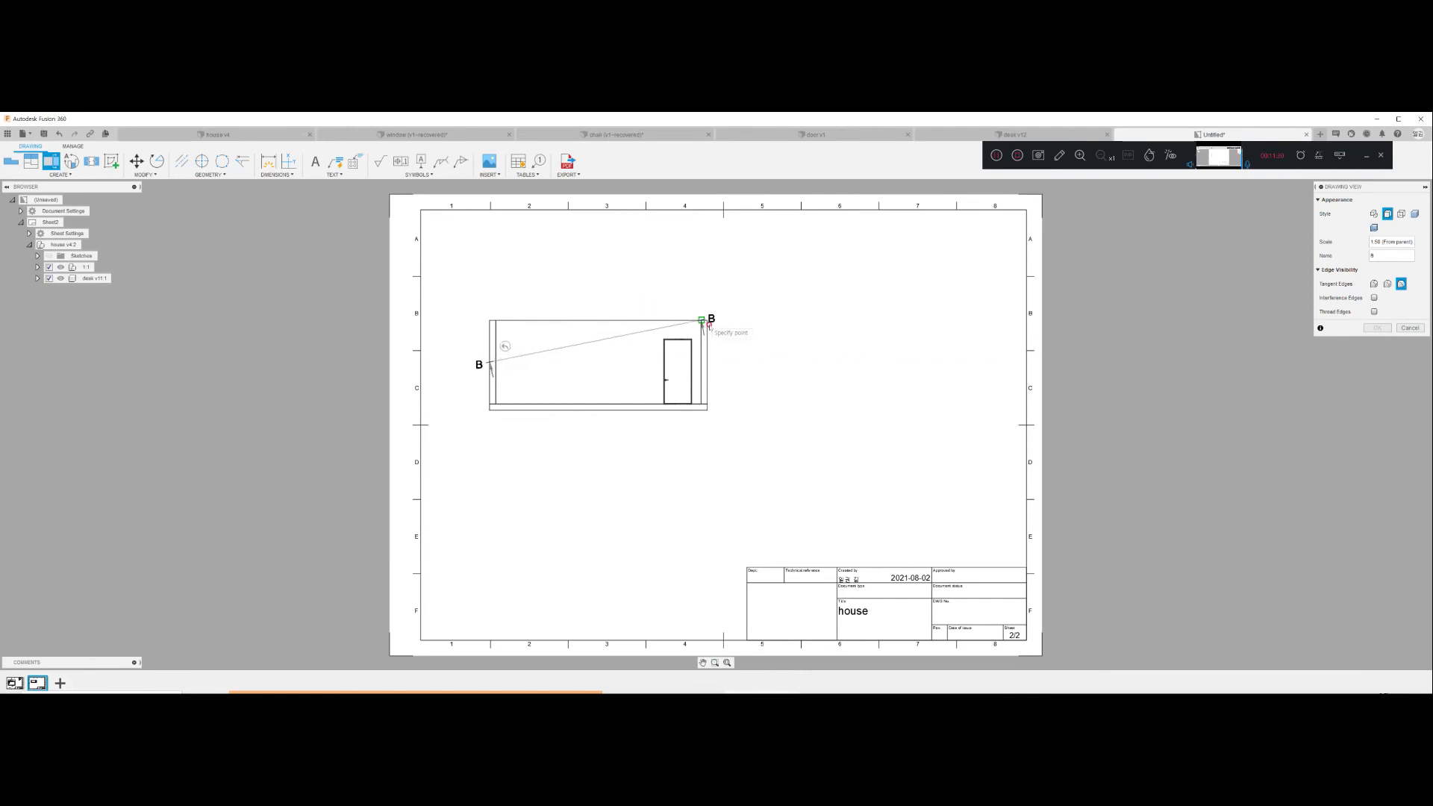
{"action": "left_click", "coordinate": [707, 363]}
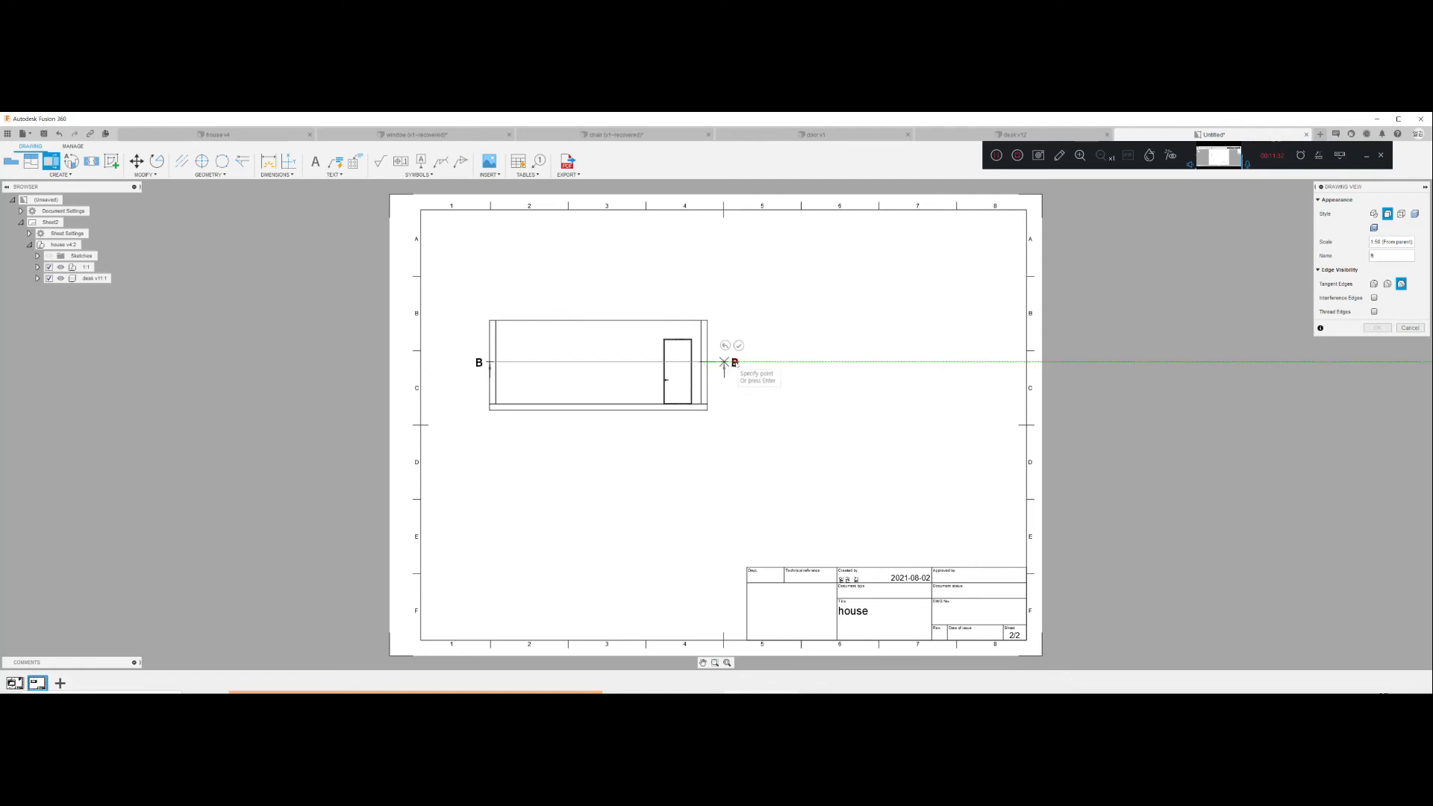
{"action": "left_click", "coordinate": [739, 345]}
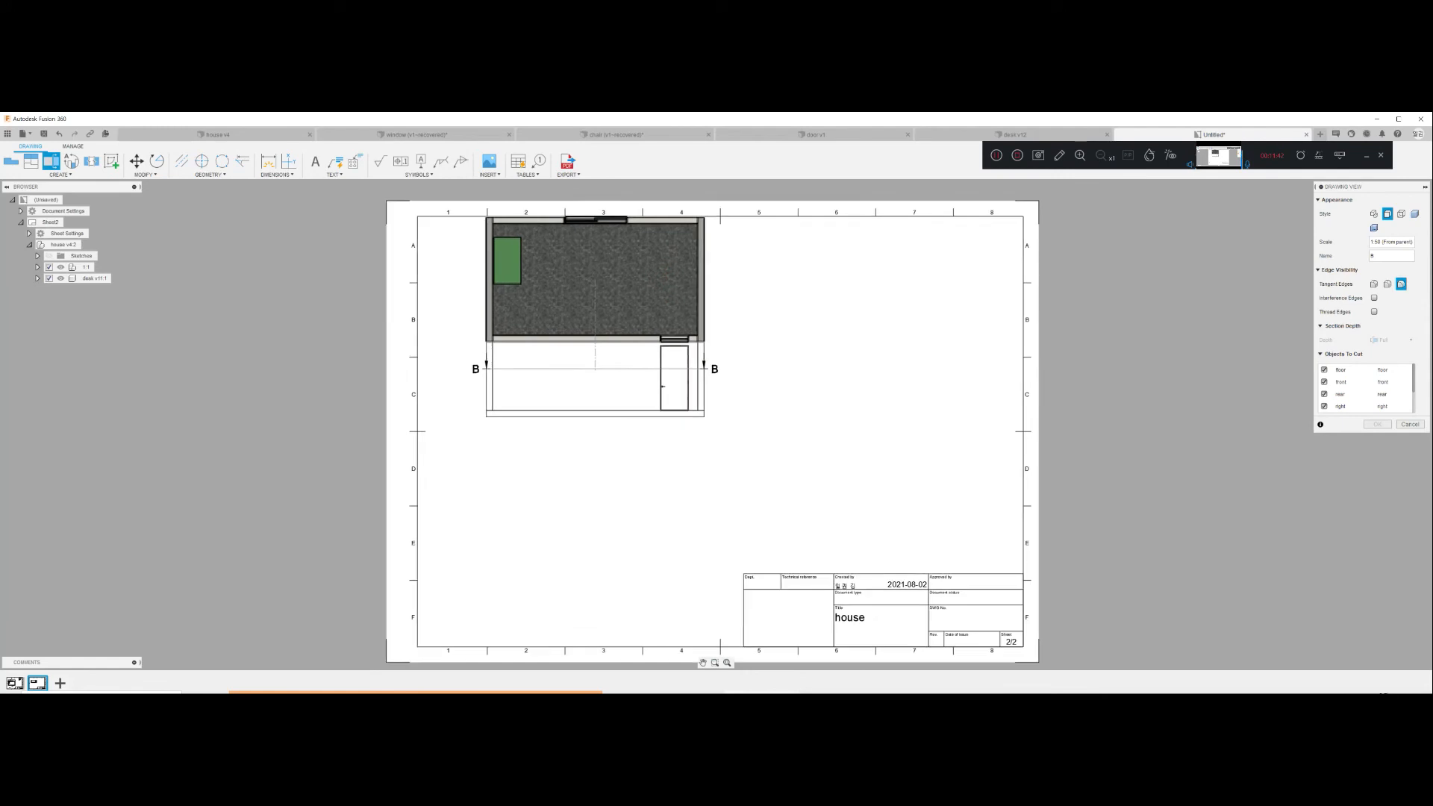
{"action": "middle_click_drag", "start_coordinate": [669, 275], "coordinate": [641, 374]}
{"action": "left_click", "coordinate": [642, 322]}
{"action": "left_click", "coordinate": [1377, 425]}
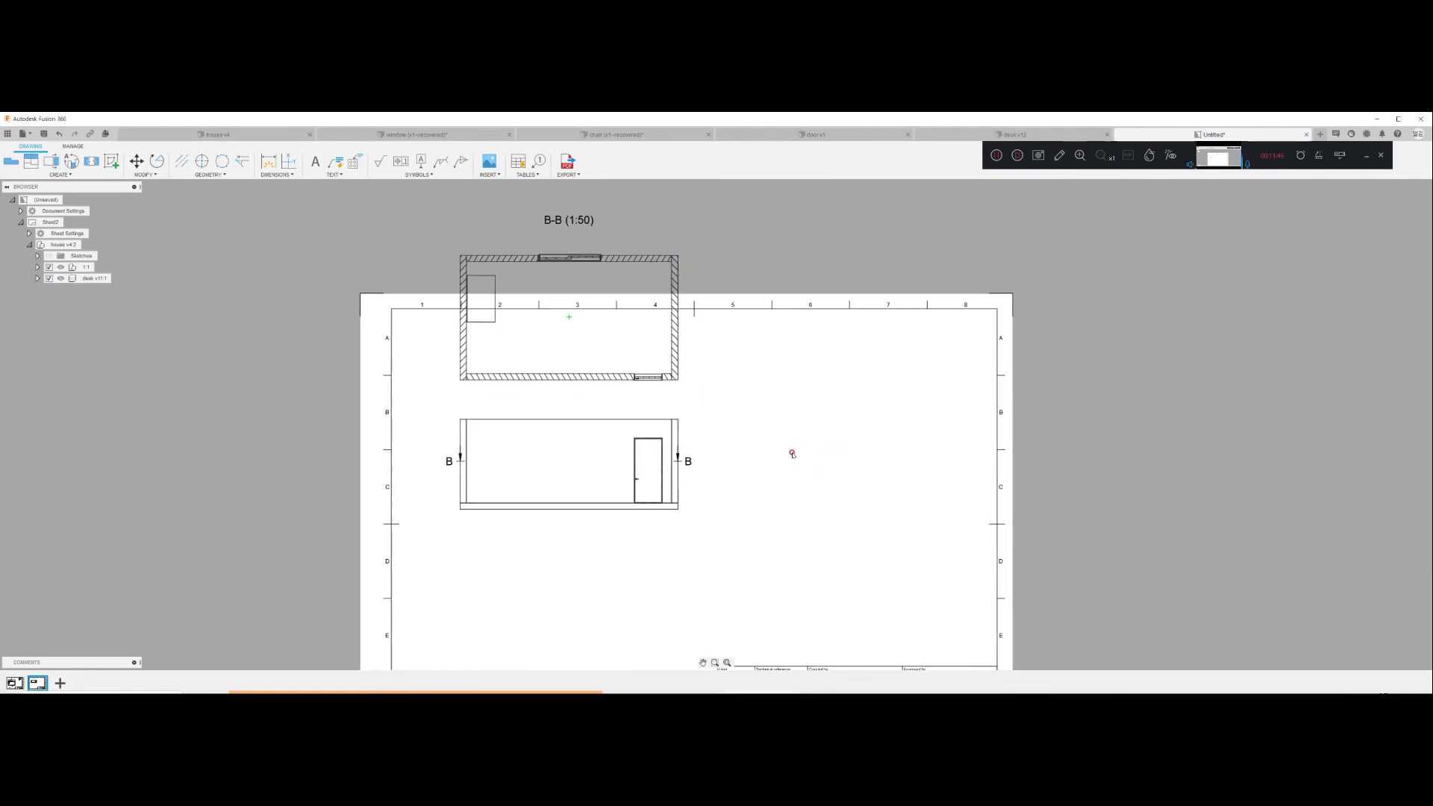
Step: Move section view B-B from above the sheet to directly below the front view and inspect its cut walls, window and door
{"action": "scroll", "coordinate": [754, 416], "scroll_direction": "down", "scroll_amount": 3}
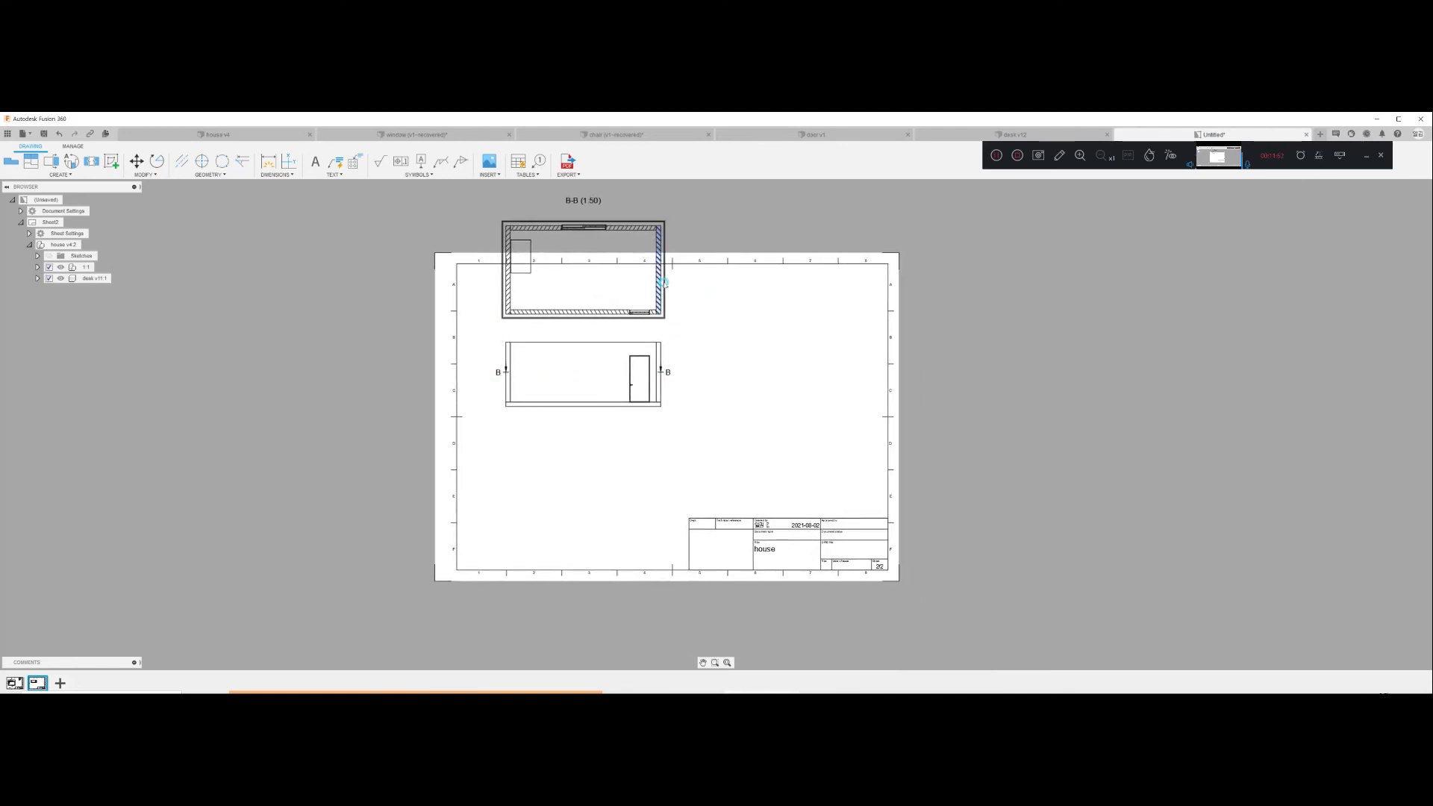
{"action": "left_click", "coordinate": [584, 270]}
{"action": "left_click_drag", "start_coordinate": [584, 269], "coordinate": [584, 479]}
{"action": "middle_click_drag", "start_coordinate": [647, 457], "coordinate": [663, 373]}
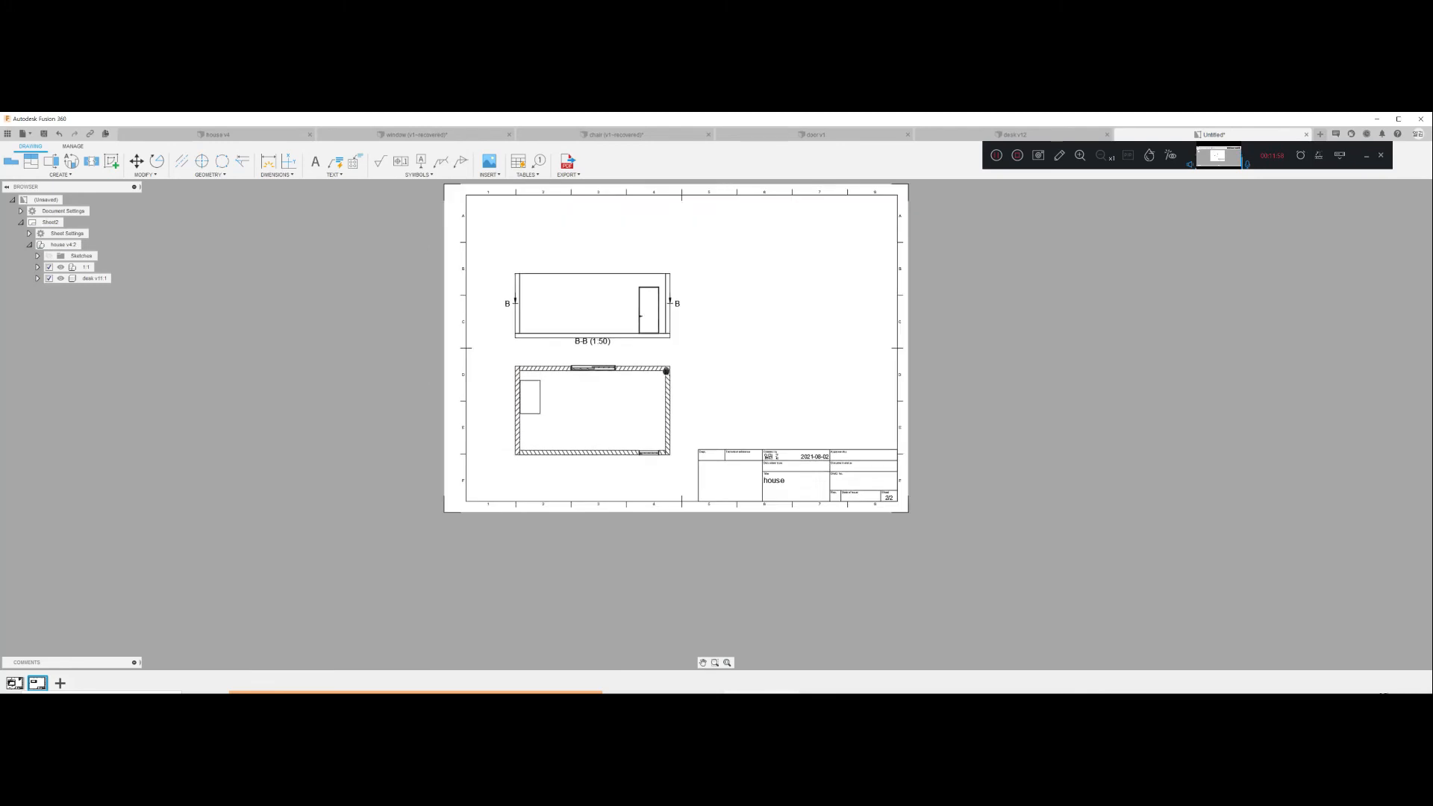
{"action": "scroll", "coordinate": [557, 371], "scroll_direction": "up", "scroll_amount": 2}
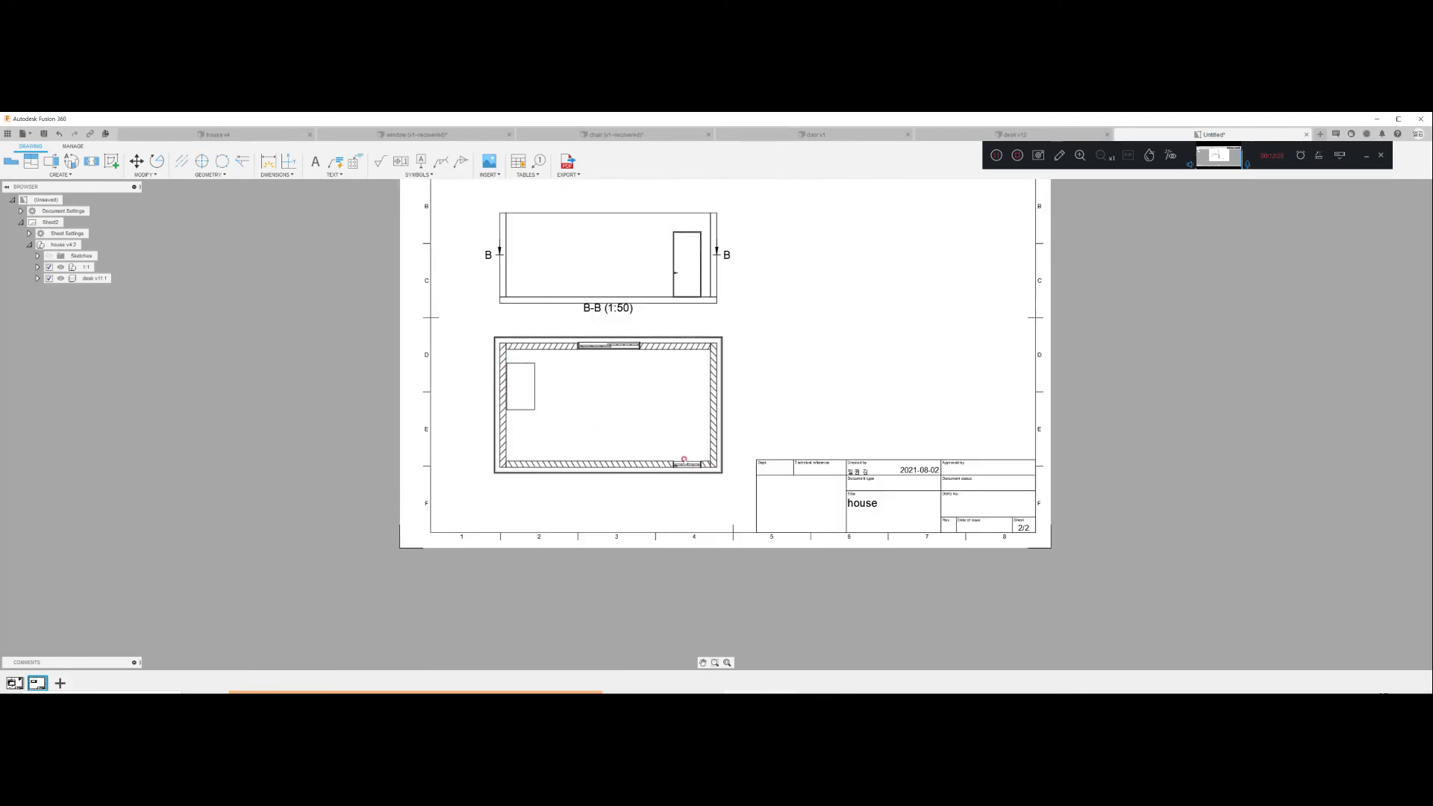
{"action": "scroll", "coordinate": [683, 458], "scroll_direction": "up", "scroll_amount": 3}
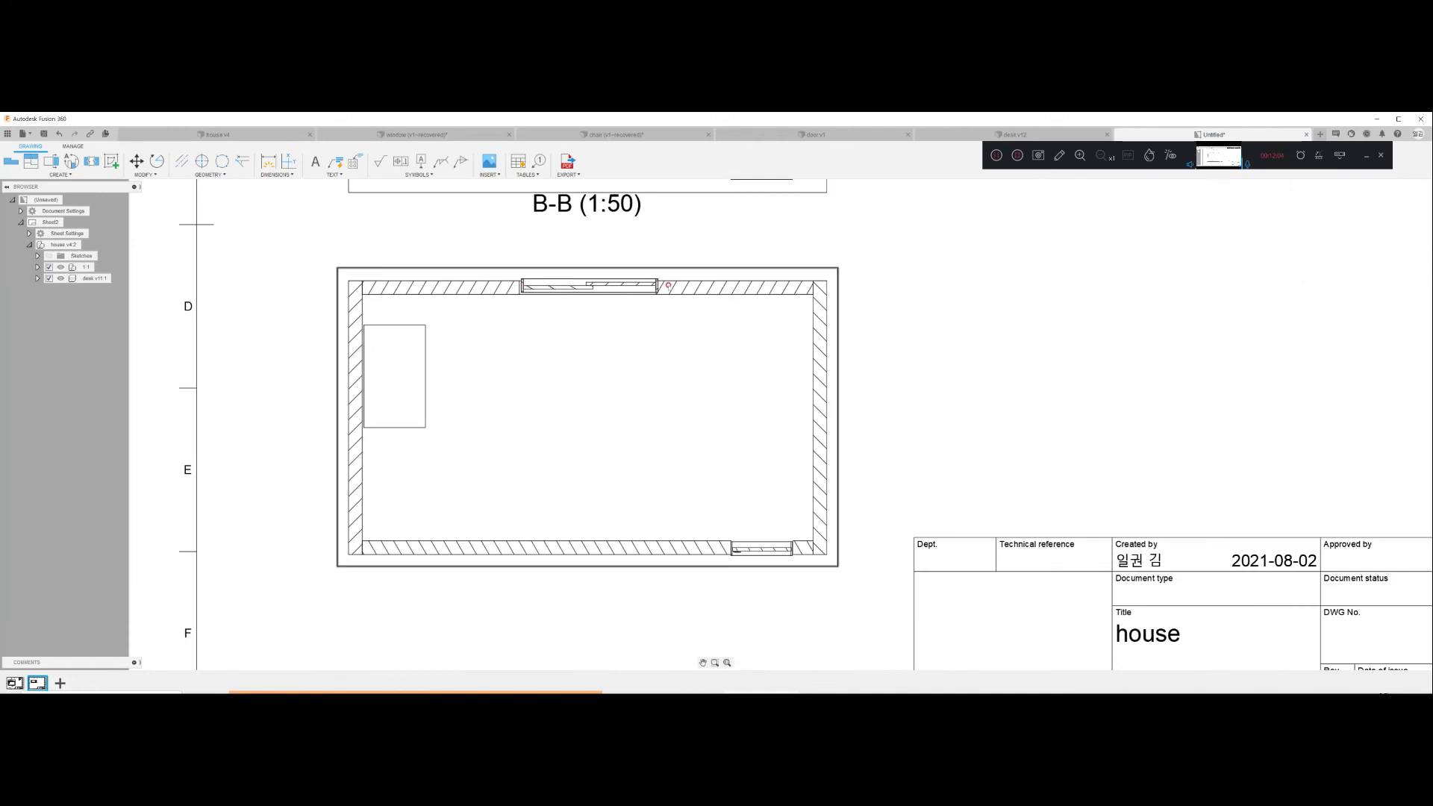
{"action": "middle_click_drag", "start_coordinate": [738, 533], "coordinate": [679, 491]}
{"action": "scroll", "coordinate": [714, 474], "scroll_direction": "down", "scroll_amount": 3}
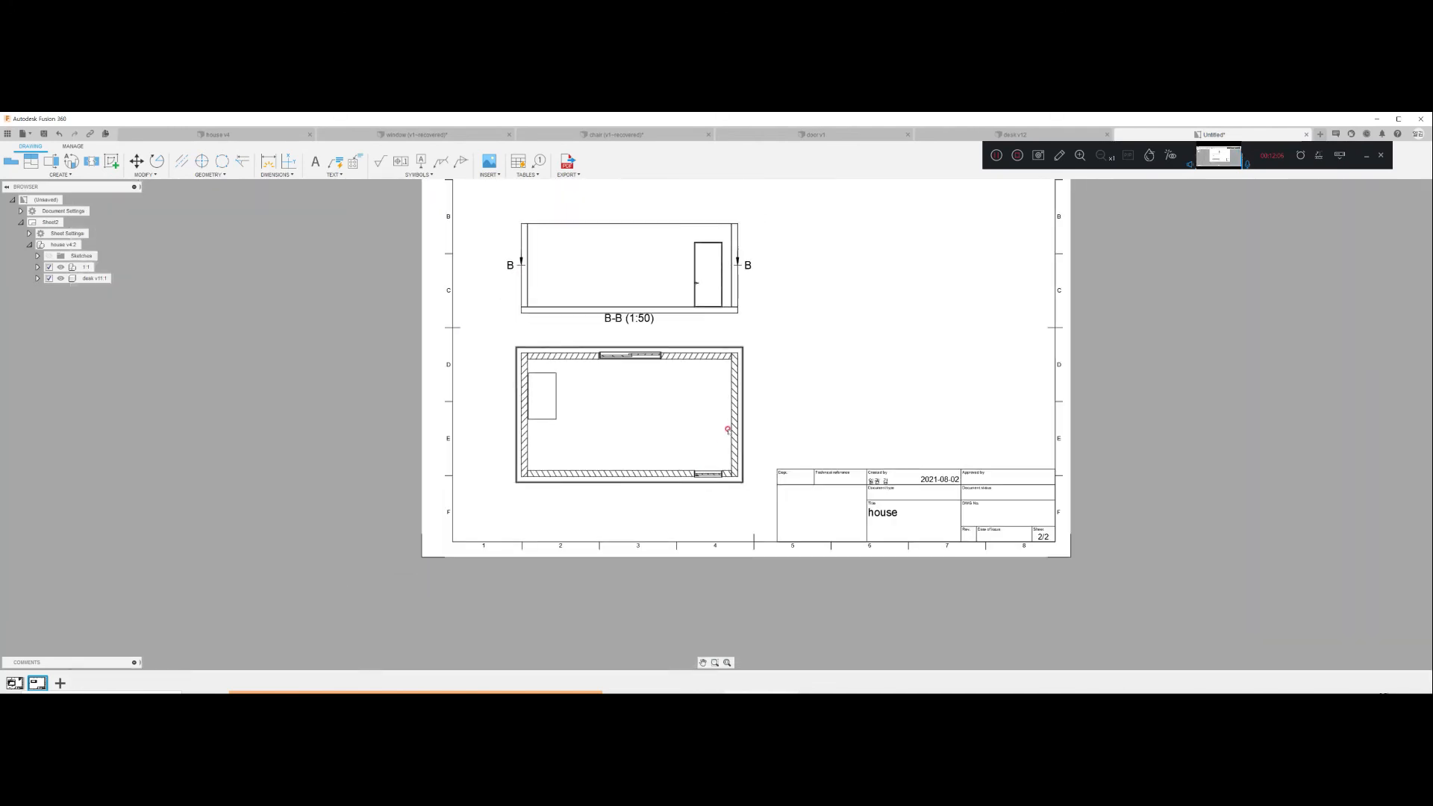
{"action": "middle_click_drag", "start_coordinate": [800, 382], "coordinate": [753, 472]}
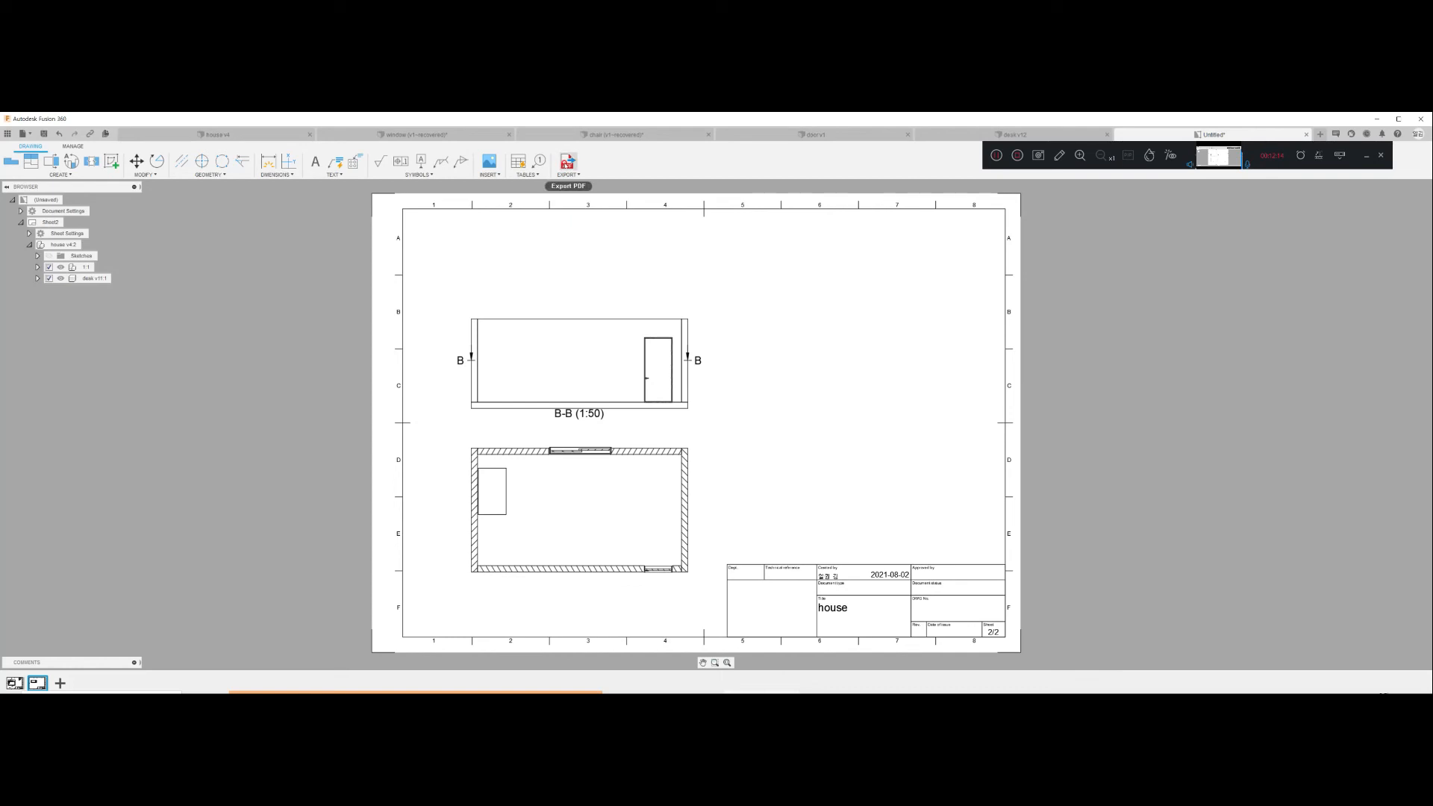
Step: Export all sheets of the drawing to the desktop as a PDF named house
{"action": "left_click", "coordinate": [568, 161]}
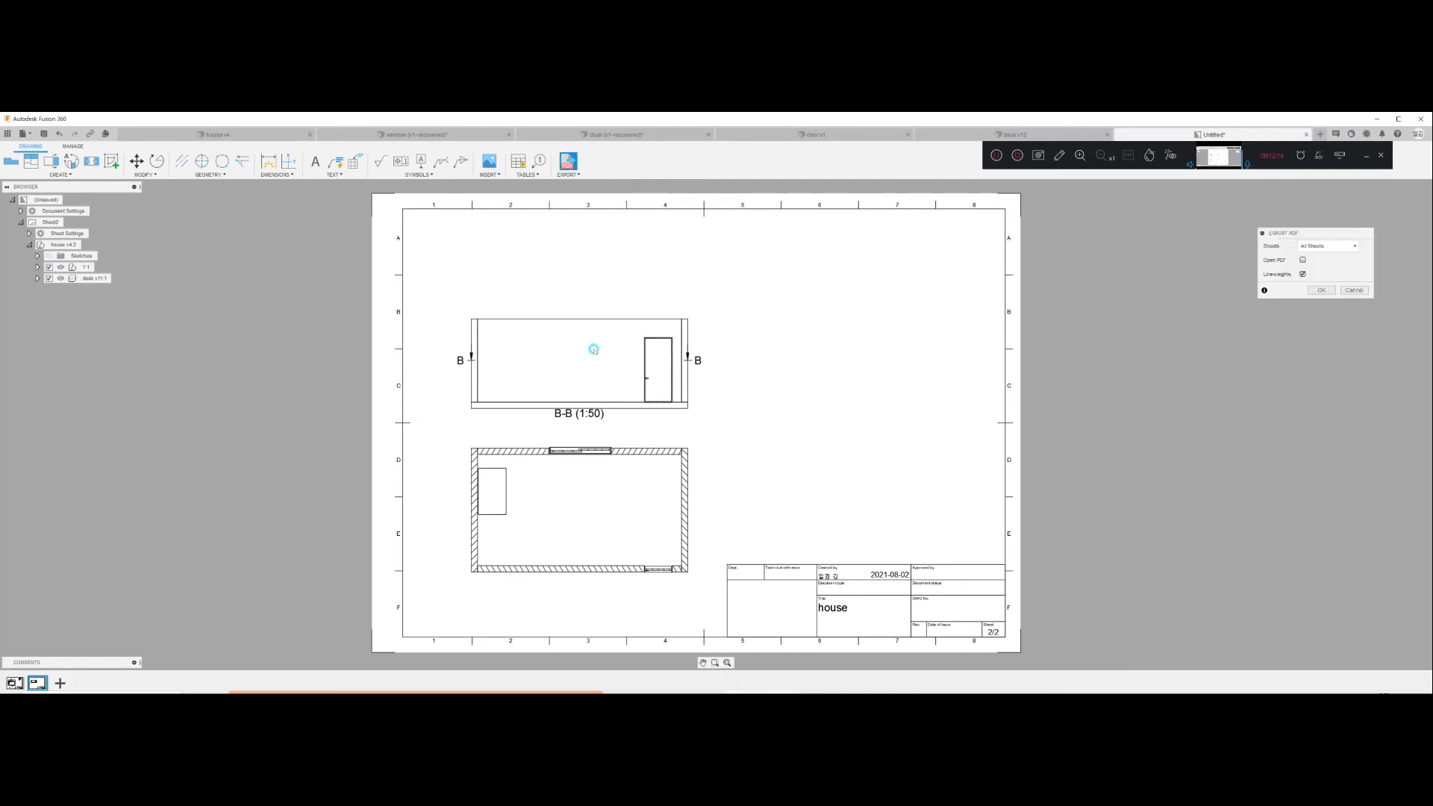
{"action": "left_click", "coordinate": [1325, 248]}
{"action": "left_click", "coordinate": [1333, 247]}
{"action": "left_click", "coordinate": [1321, 290]}
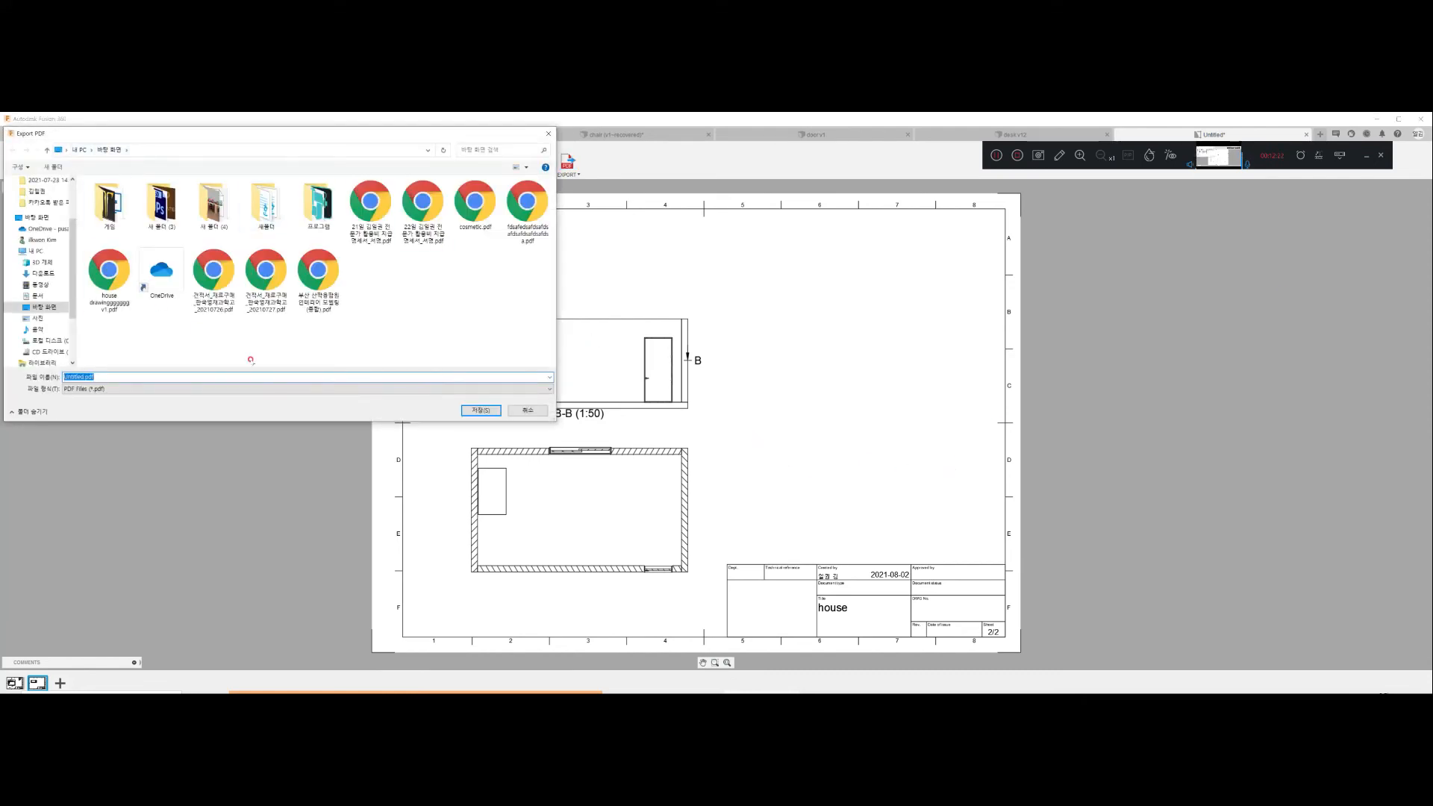
{"action": "type", "text": "house"}
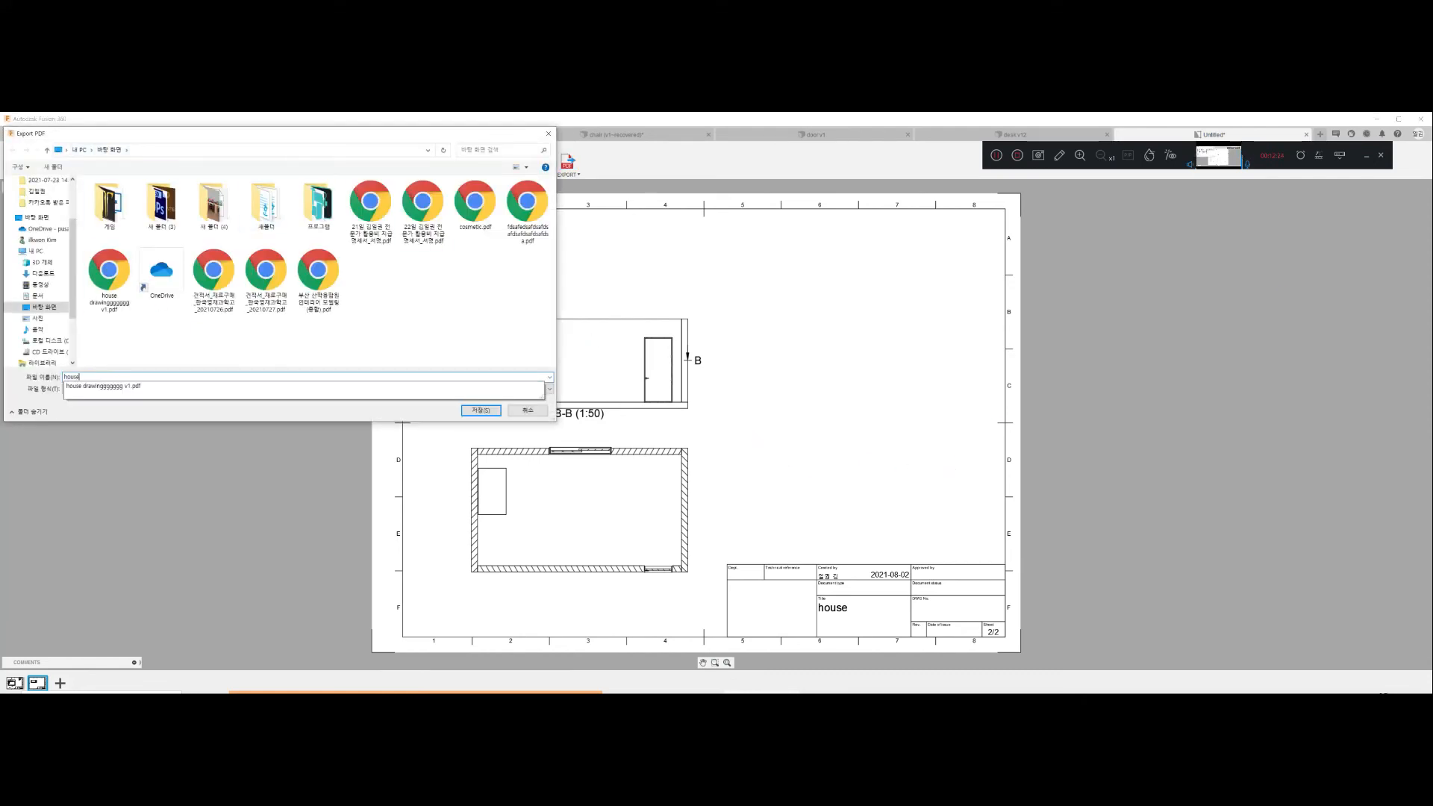
{"action": "left_click", "coordinate": [475, 407]}
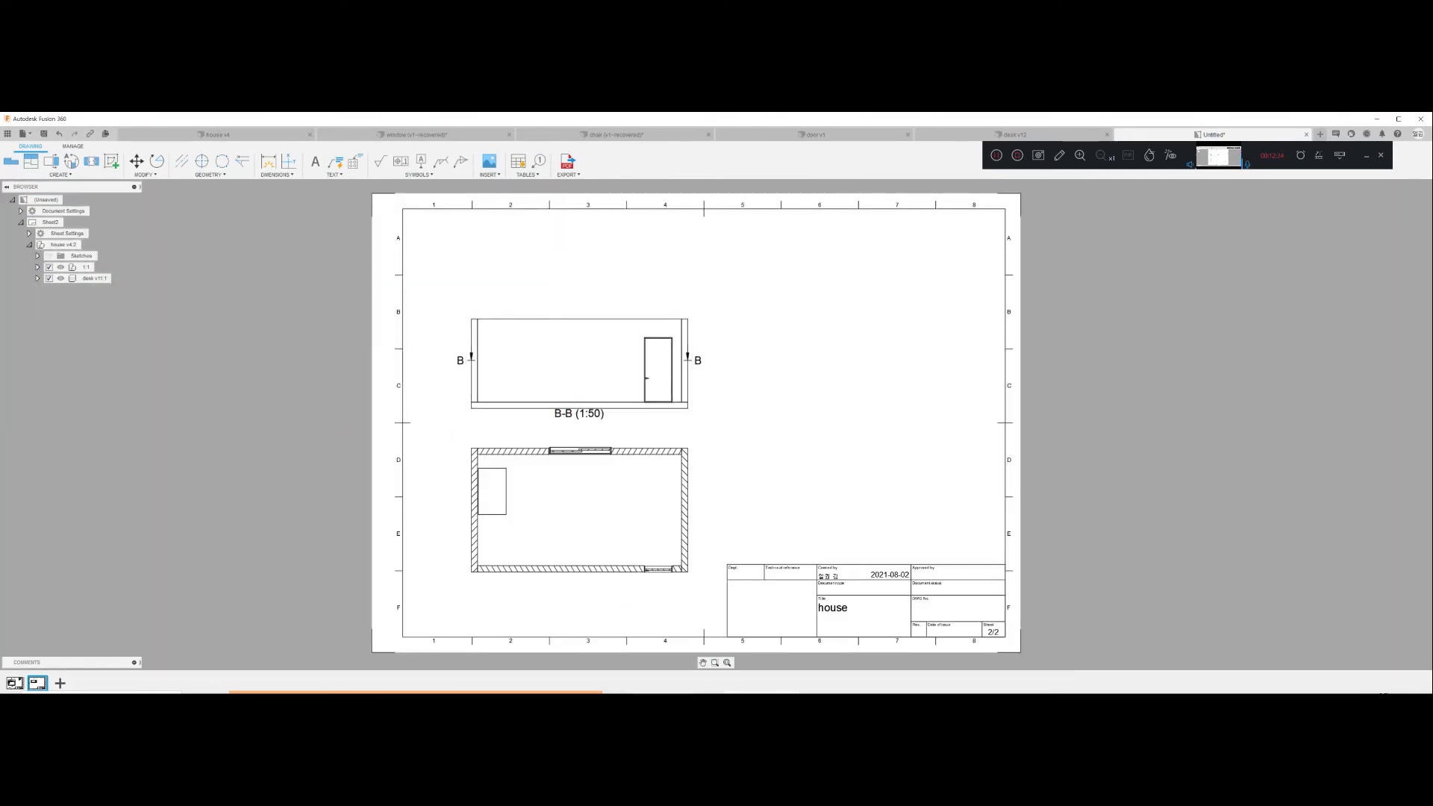
Step: Switch to File Explorer, open house.pdf from the desktop in the browser and dismiss the browser notice
{"action": "left_click", "coordinate": [663, 668]}
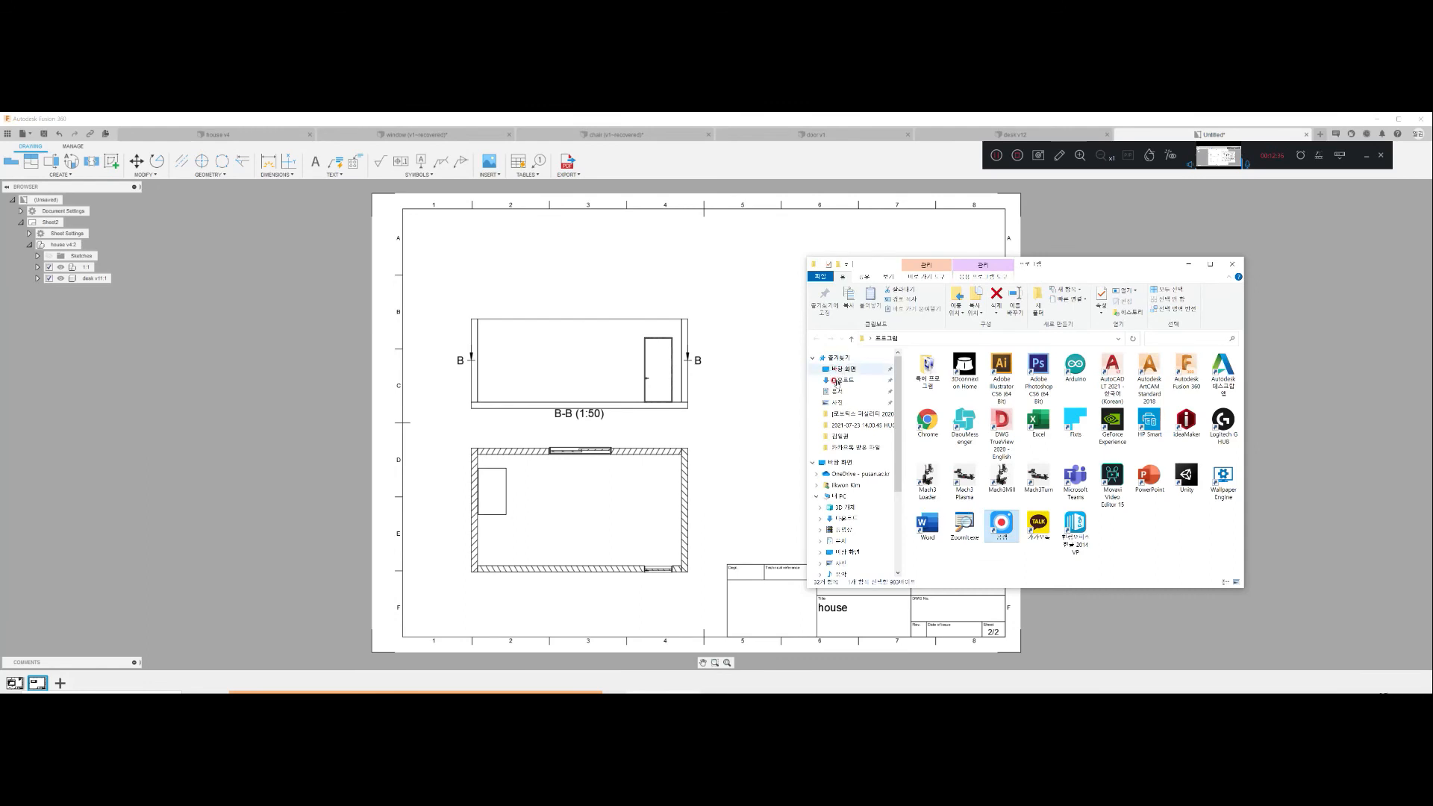
{"action": "left_click", "coordinate": [843, 462]}
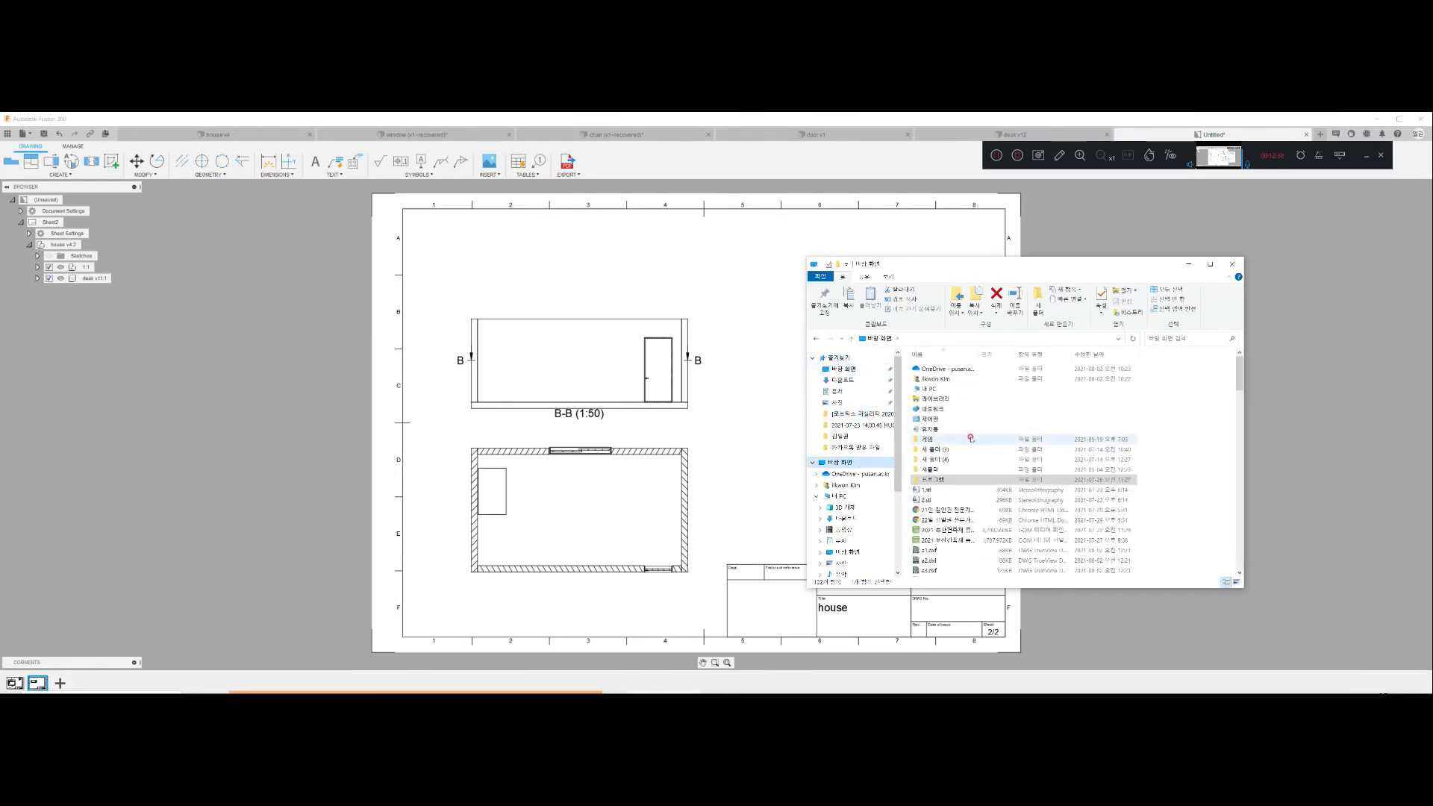
{"action": "scroll", "coordinate": [975, 460], "scroll_direction": "down", "scroll_amount": 5}
{"action": "scroll", "coordinate": [975, 460], "scroll_direction": "down", "scroll_amount": 6}
{"action": "left_click", "coordinate": [1030, 480]}
{"action": "key", "text": "Return"}
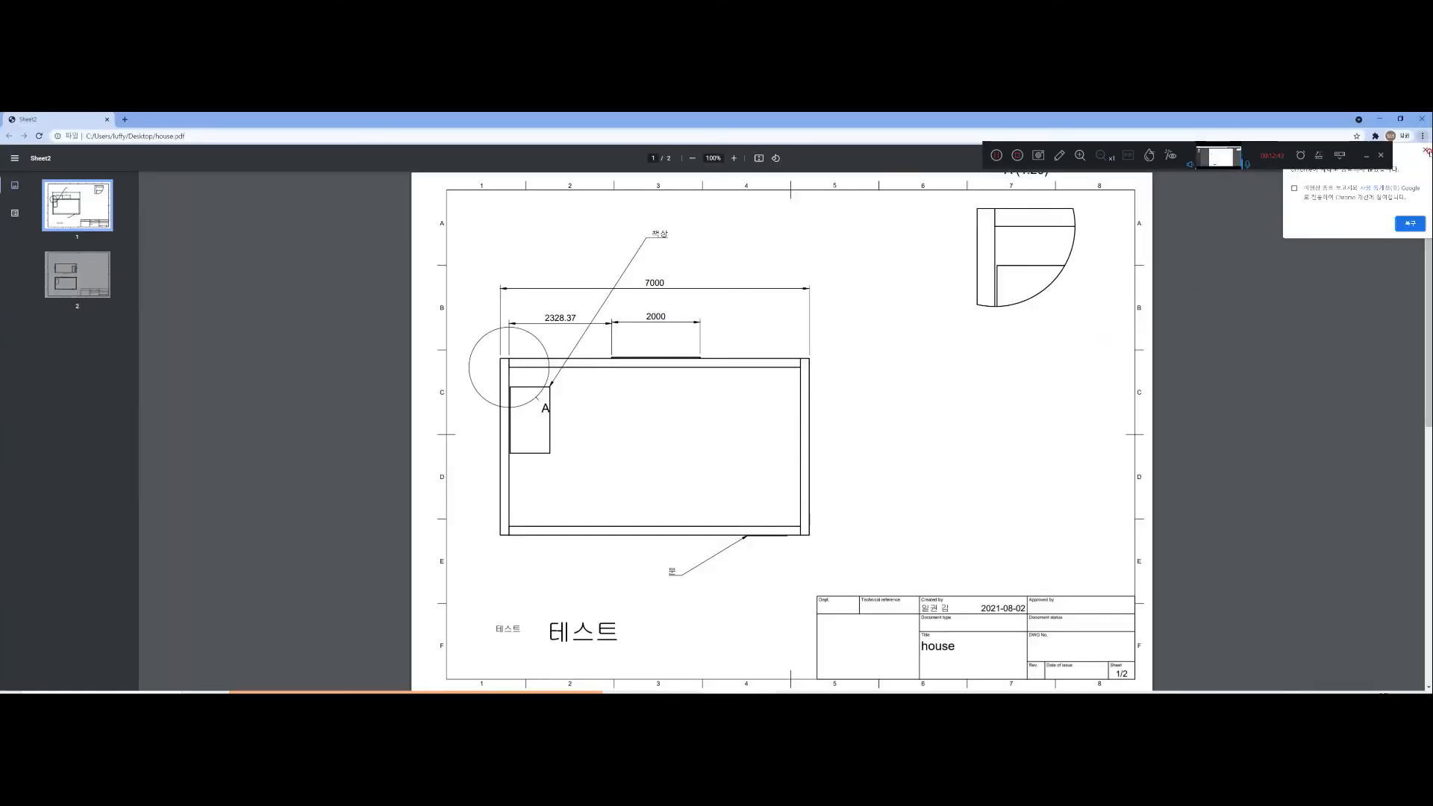
{"action": "left_click", "coordinate": [1426, 150]}
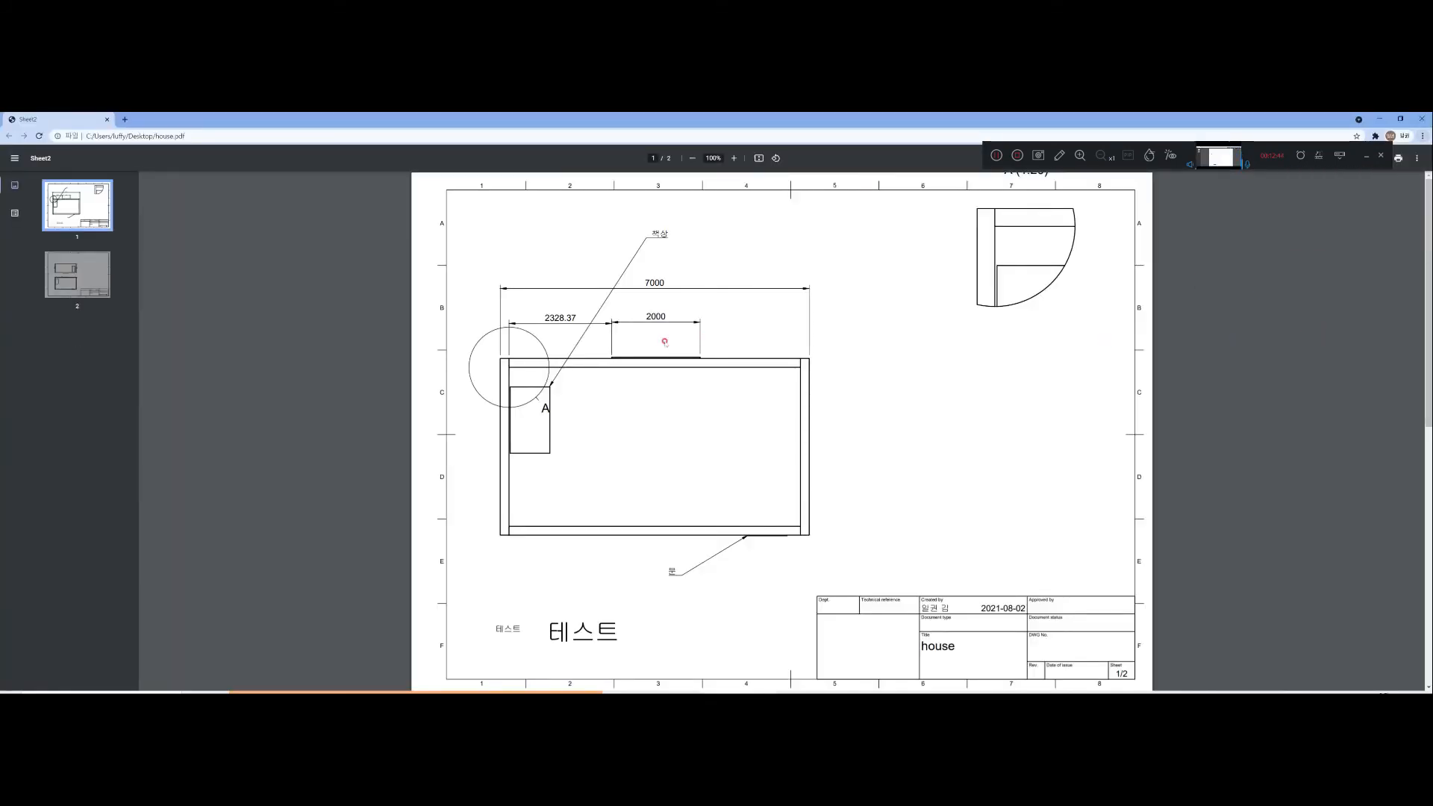
Step: Review both pages of the exported PDF, and close the PDF and the File Explorer window
{"action": "scroll", "coordinate": [556, 358], "scroll_direction": "down", "scroll_amount": 7}
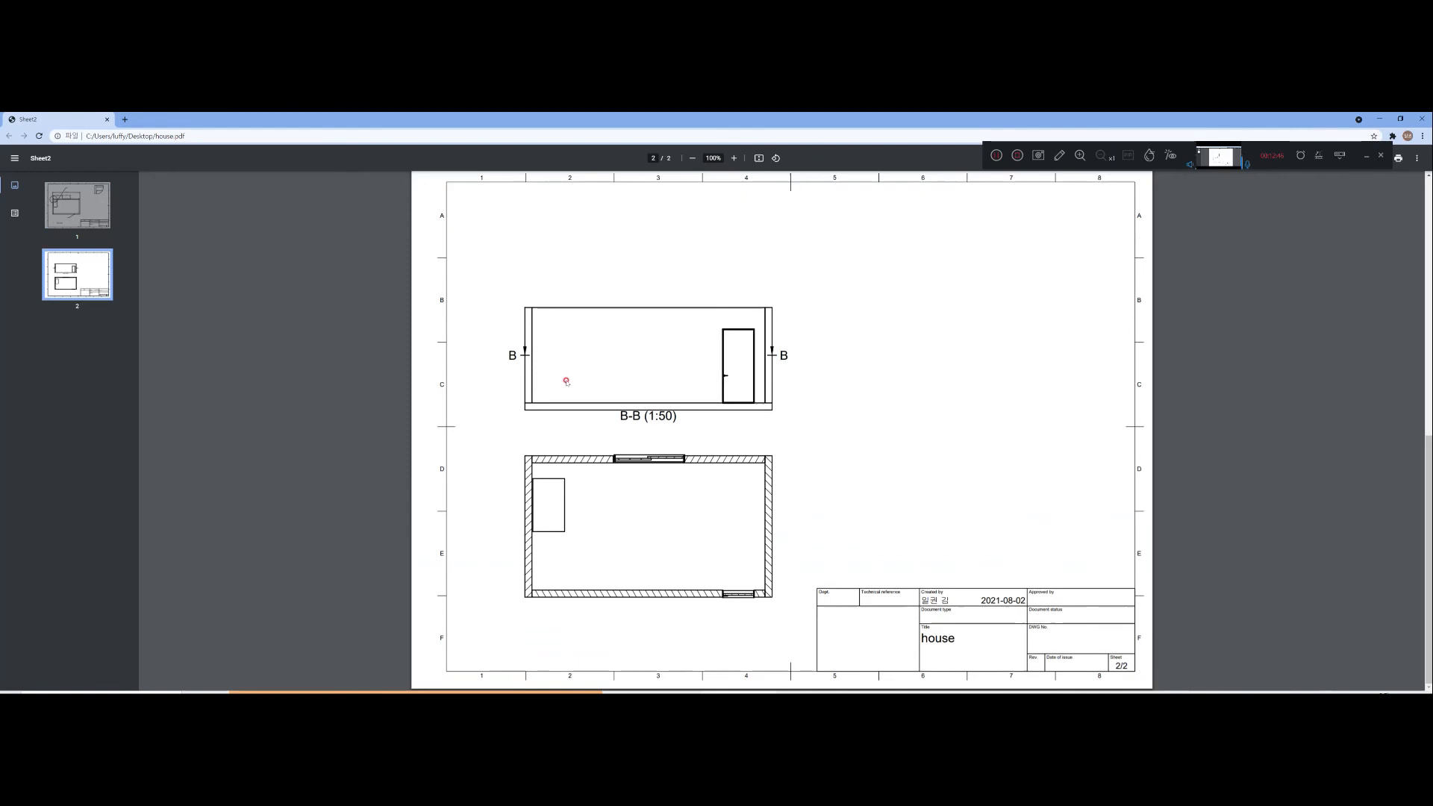
{"action": "scroll", "coordinate": [582, 418], "scroll_direction": "up", "scroll_amount": 4}
{"action": "scroll", "coordinate": [586, 430], "scroll_direction": "up", "scroll_amount": 3}
{"action": "scroll", "coordinate": [594, 425], "scroll_direction": "down", "scroll_amount": 7}
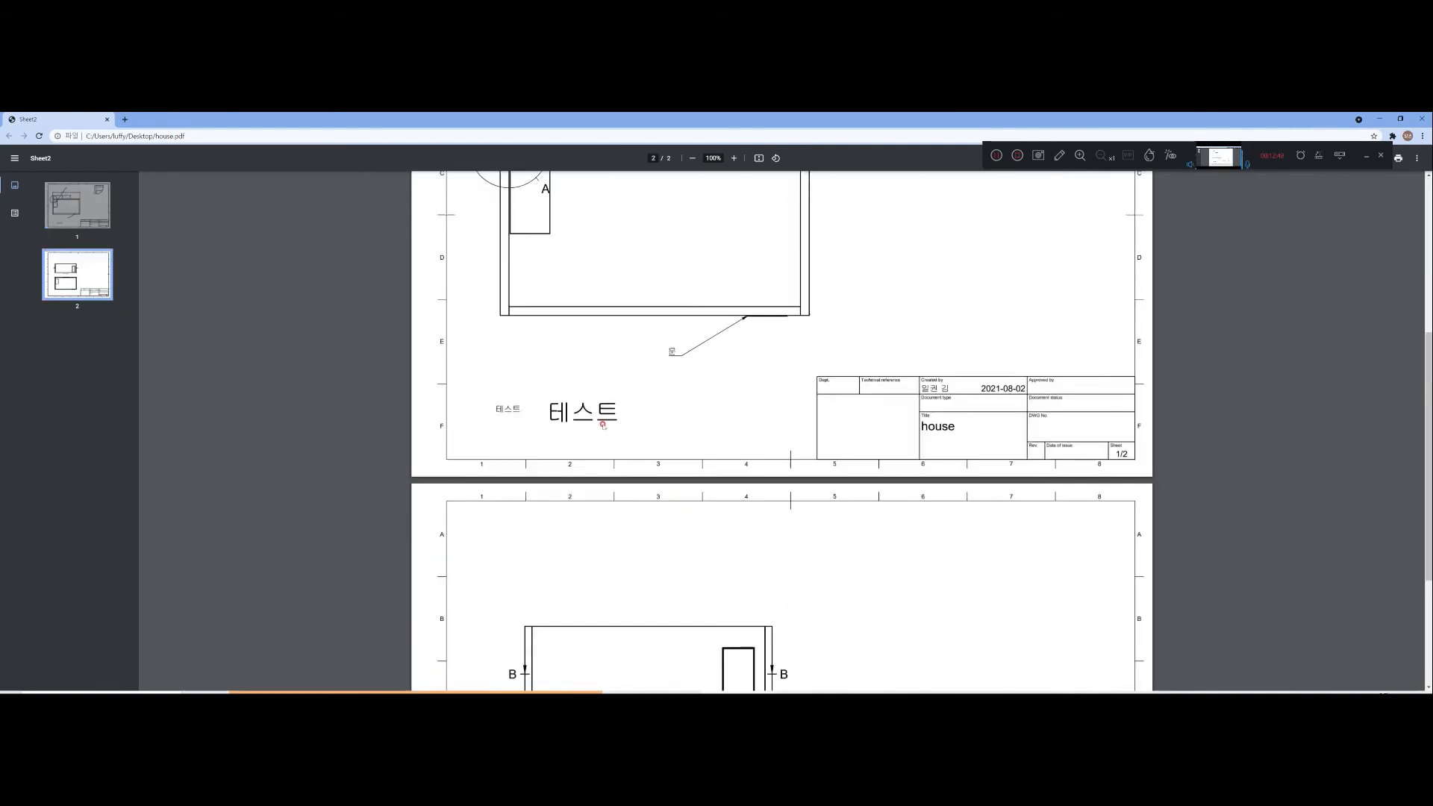
{"action": "scroll", "coordinate": [601, 420], "scroll_direction": "up", "scroll_amount": 5}
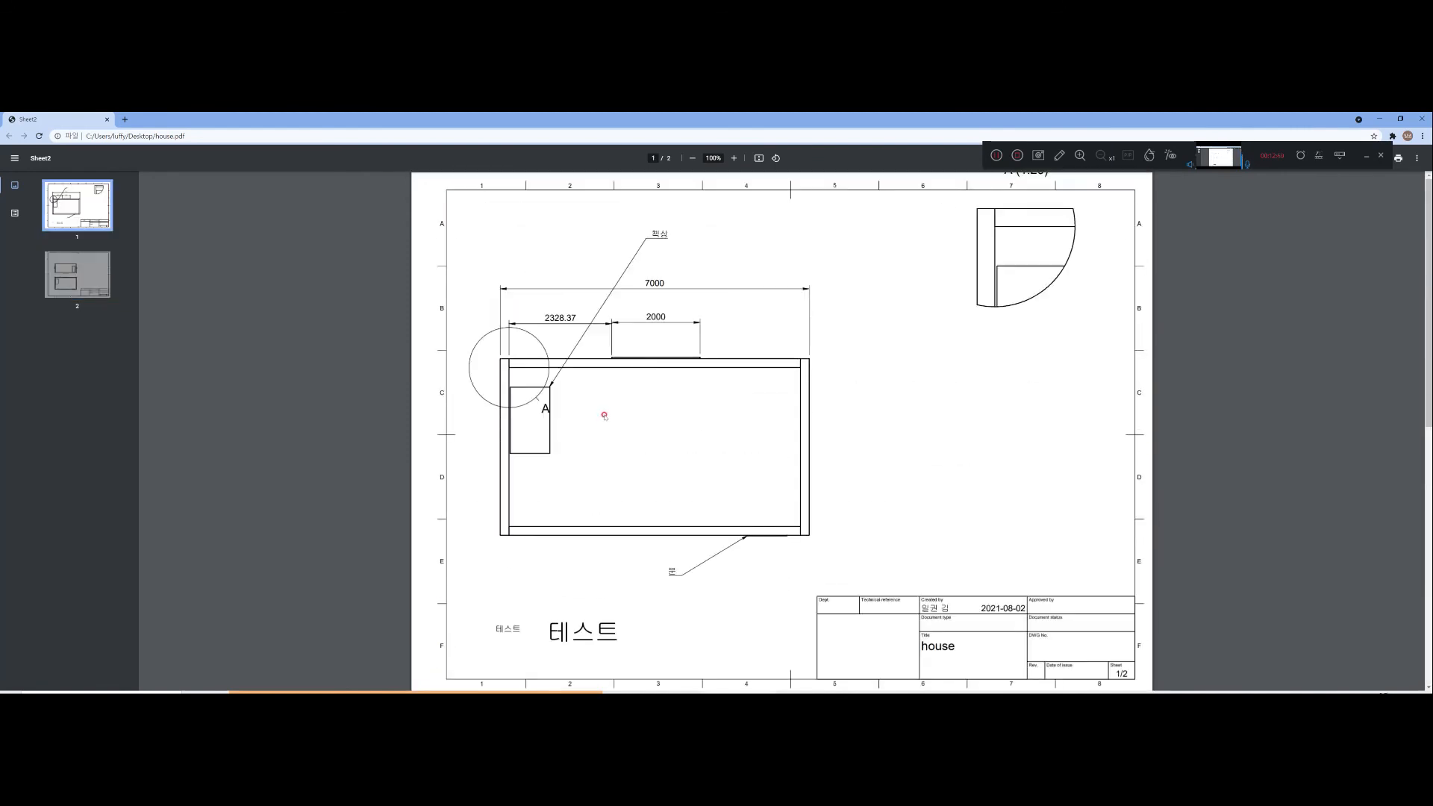
{"action": "scroll", "coordinate": [605, 416], "scroll_direction": "down", "scroll_amount": 7}
{"action": "left_click", "coordinate": [109, 120]}
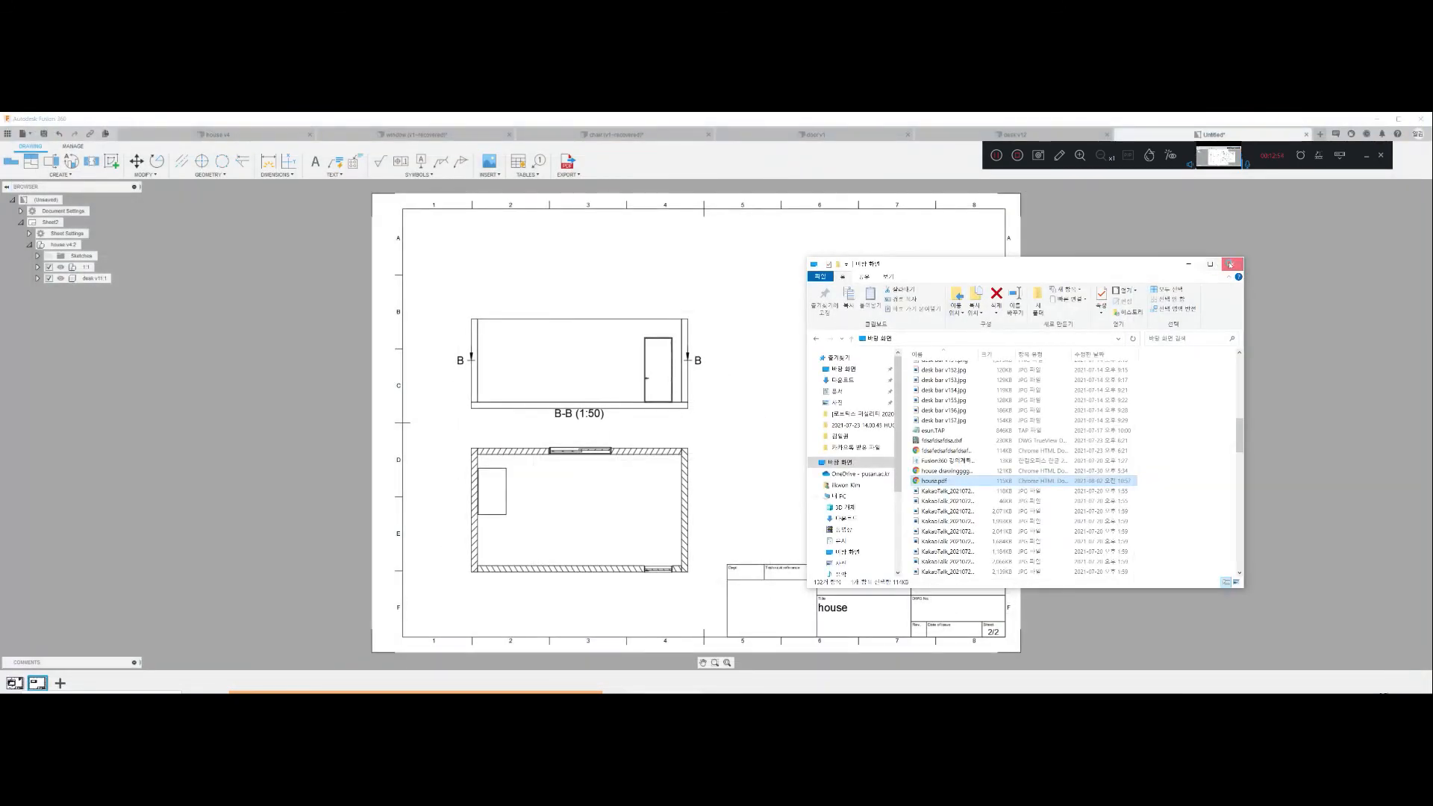
{"action": "left_click", "coordinate": [1232, 264]}
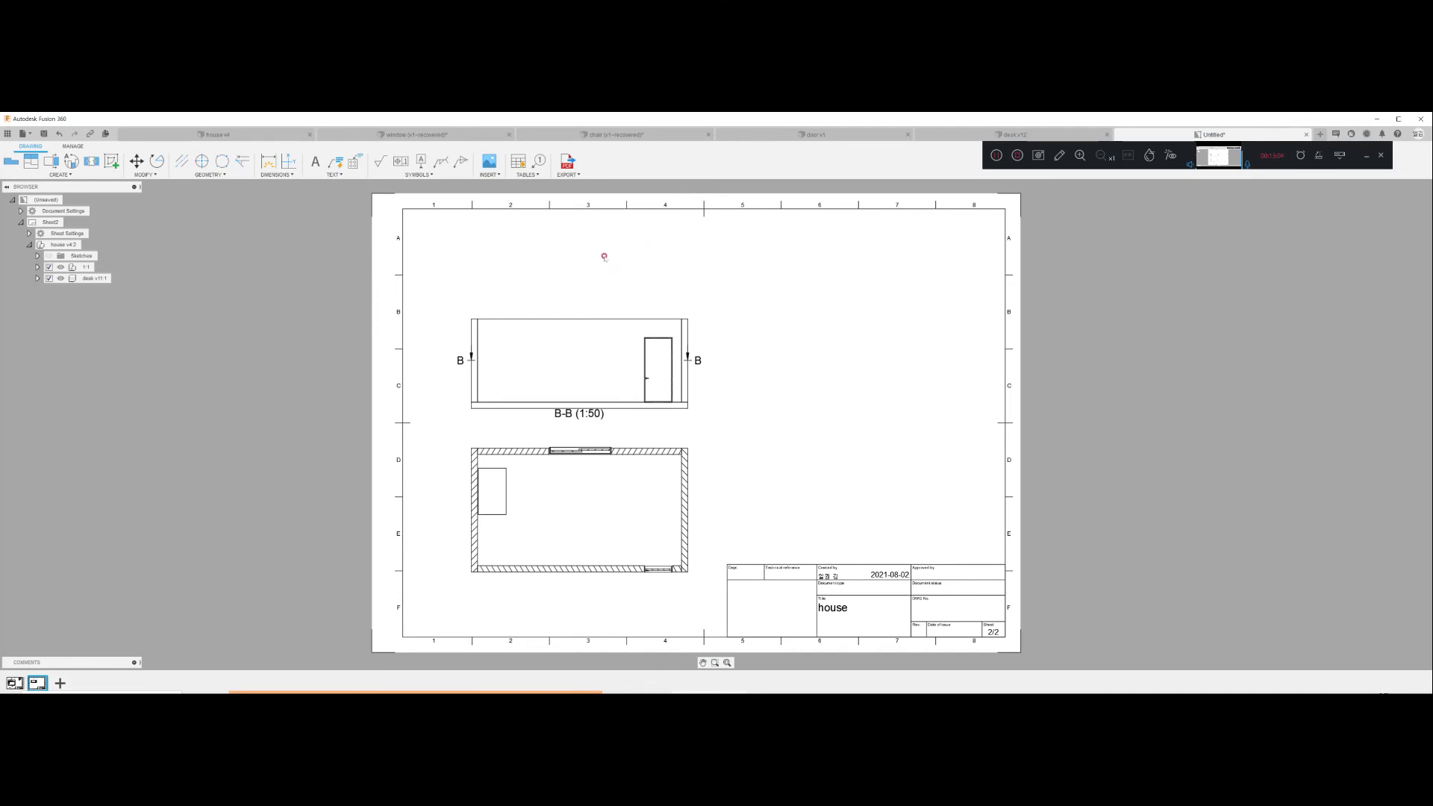
{"action": "left_click", "coordinate": [569, 175]}
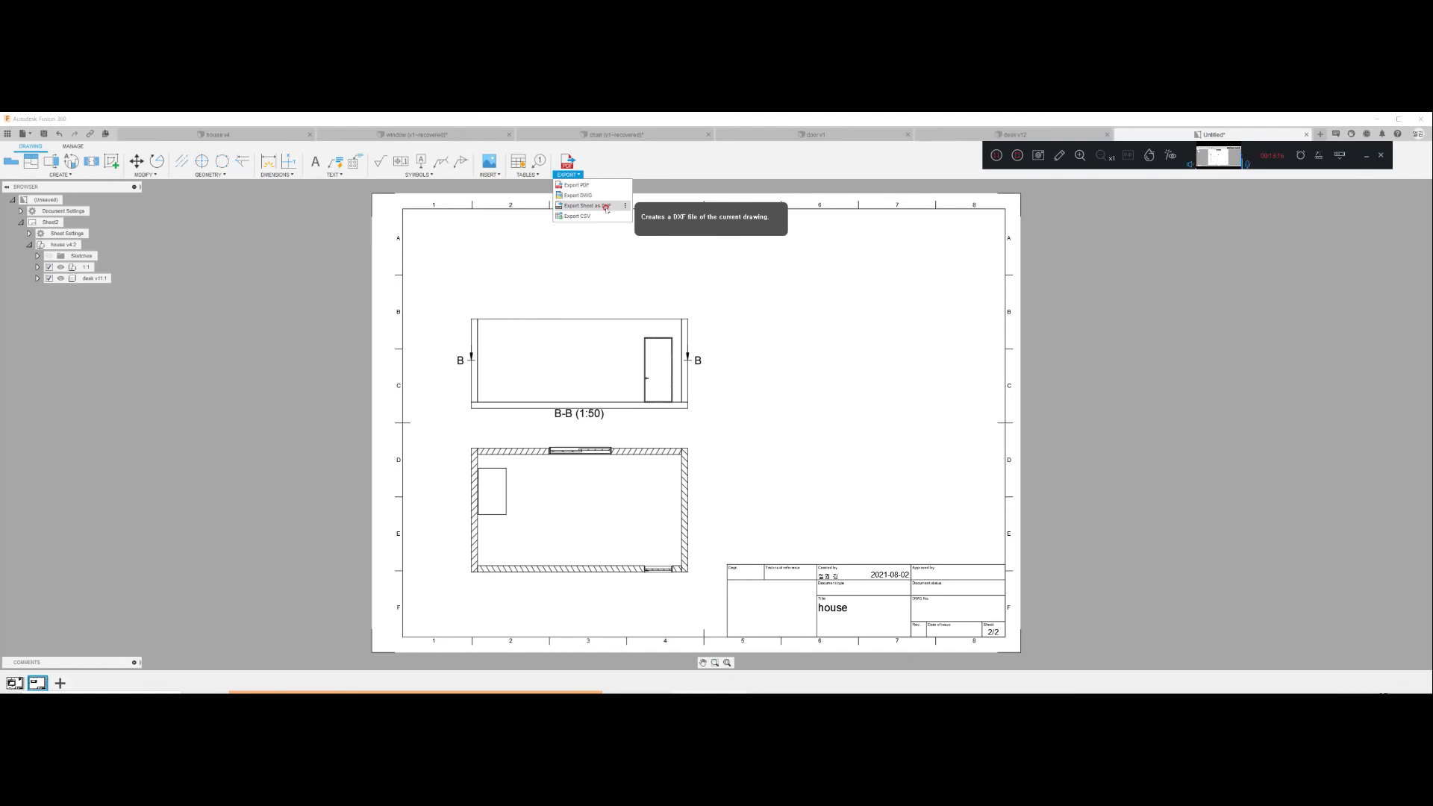
{"action": "left_click", "coordinate": [455, 261]}
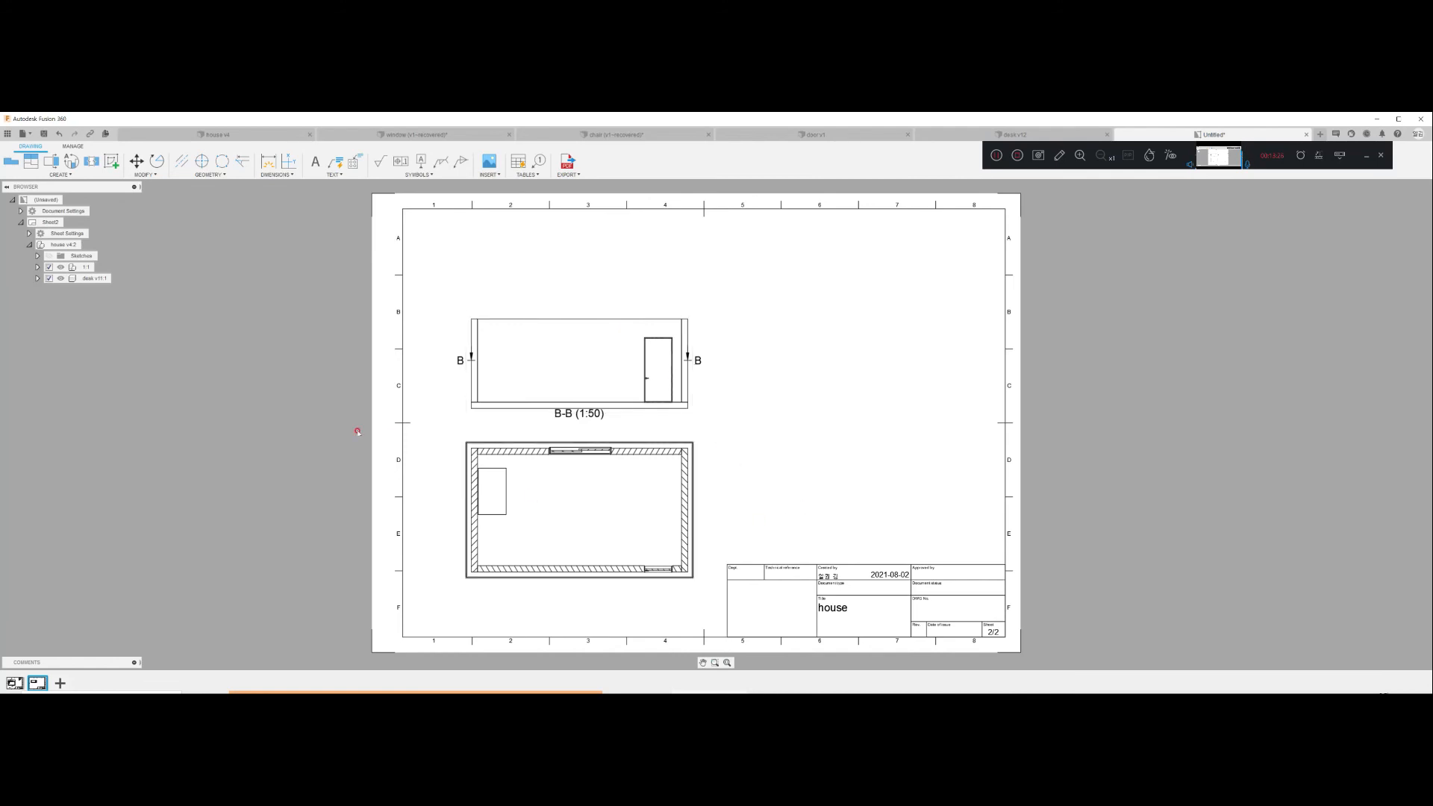
Step: Return to the house design and enable a public share link for its latest version in the project files
{"action": "left_click", "coordinate": [240, 134]}
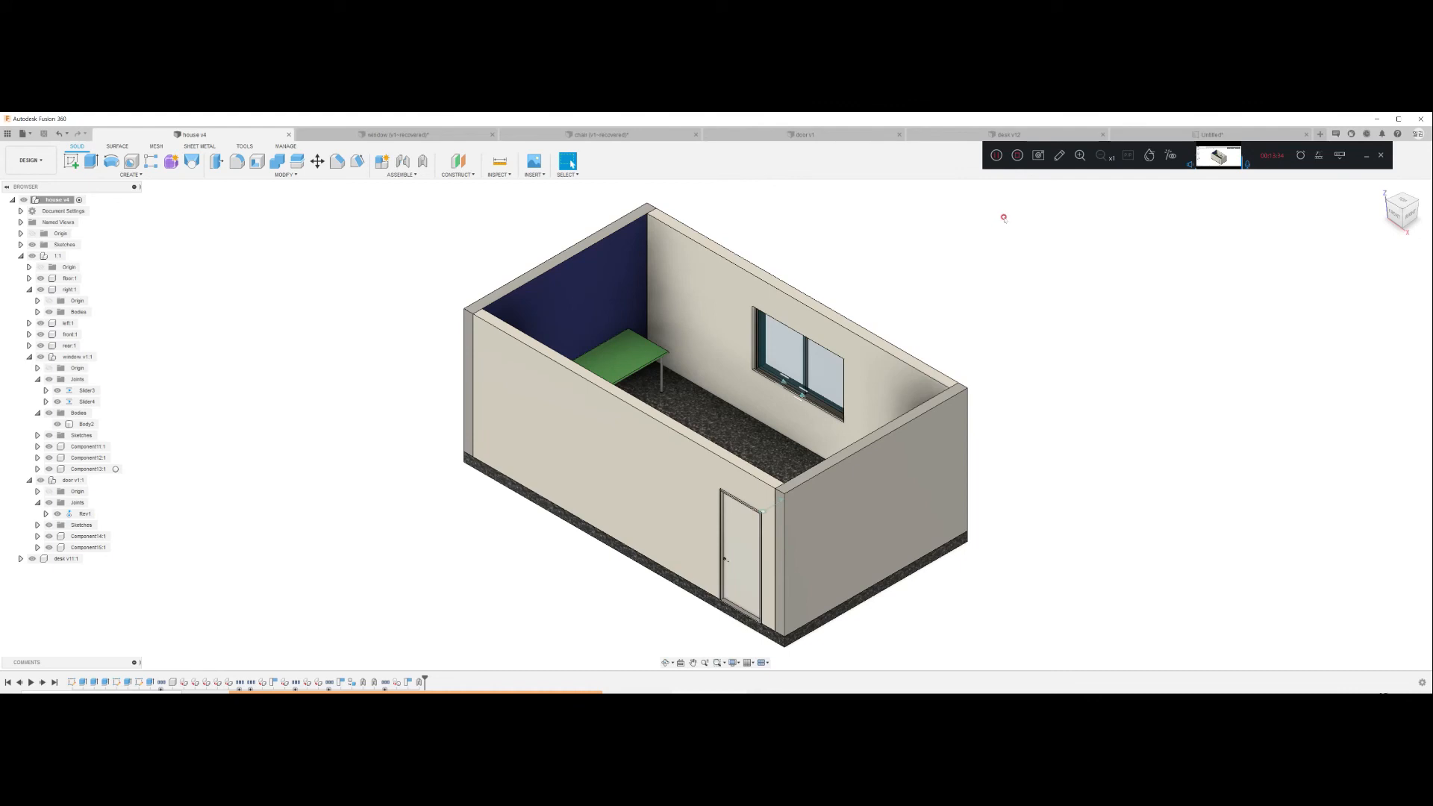
{"action": "left_click", "coordinate": [1017, 156]}
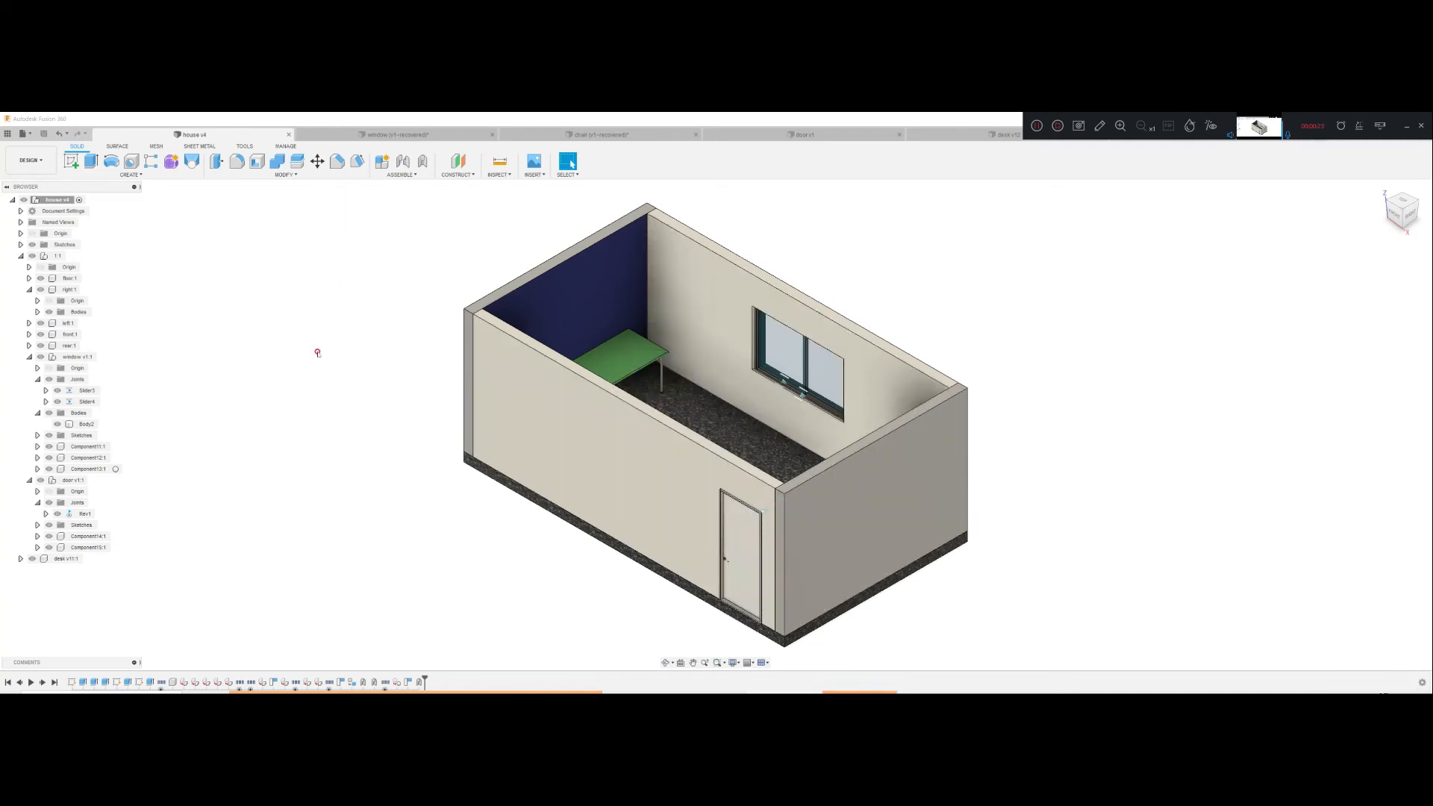
{"action": "left_click", "coordinate": [7, 132]}
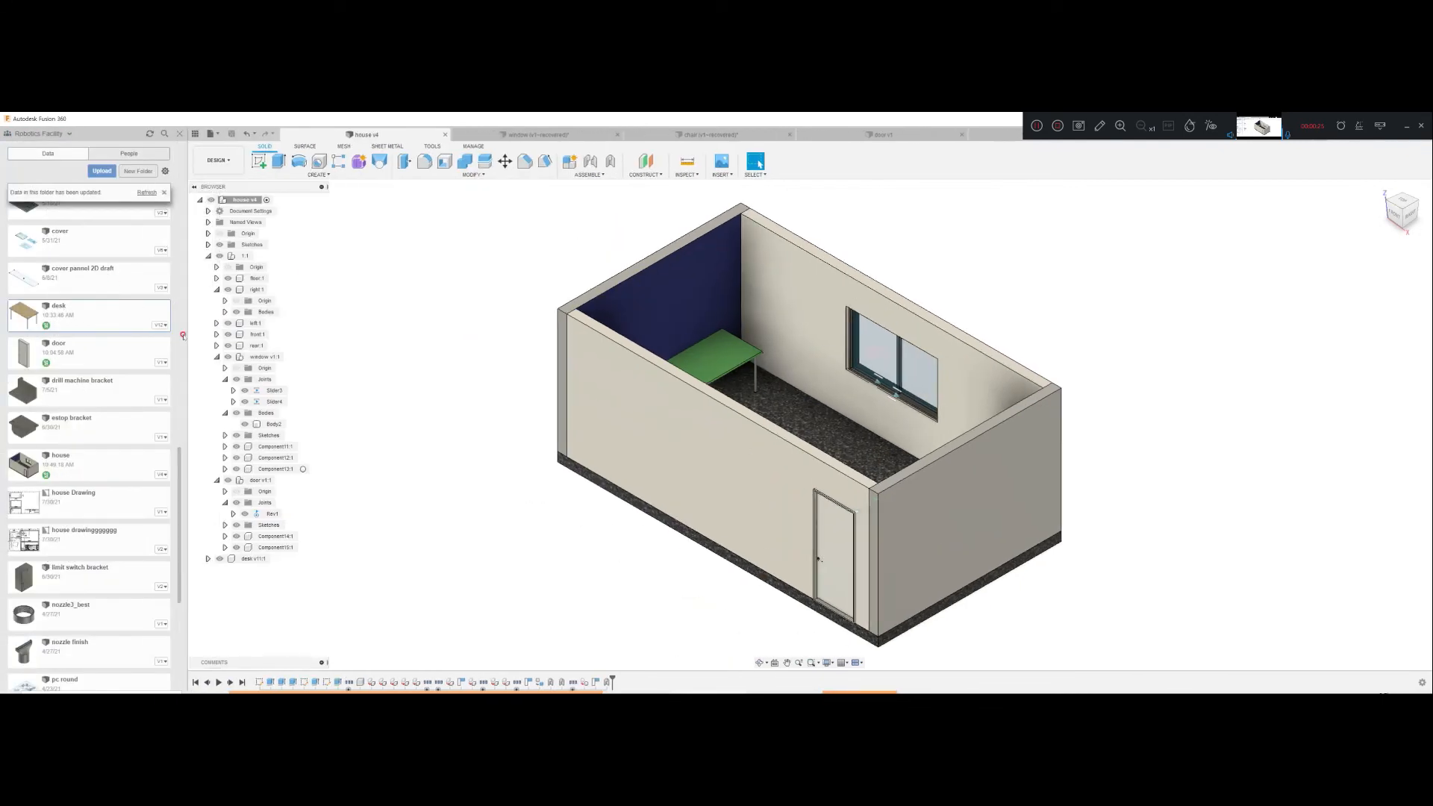
{"action": "scroll", "coordinate": [107, 402], "scroll_direction": "up", "scroll_amount": 8}
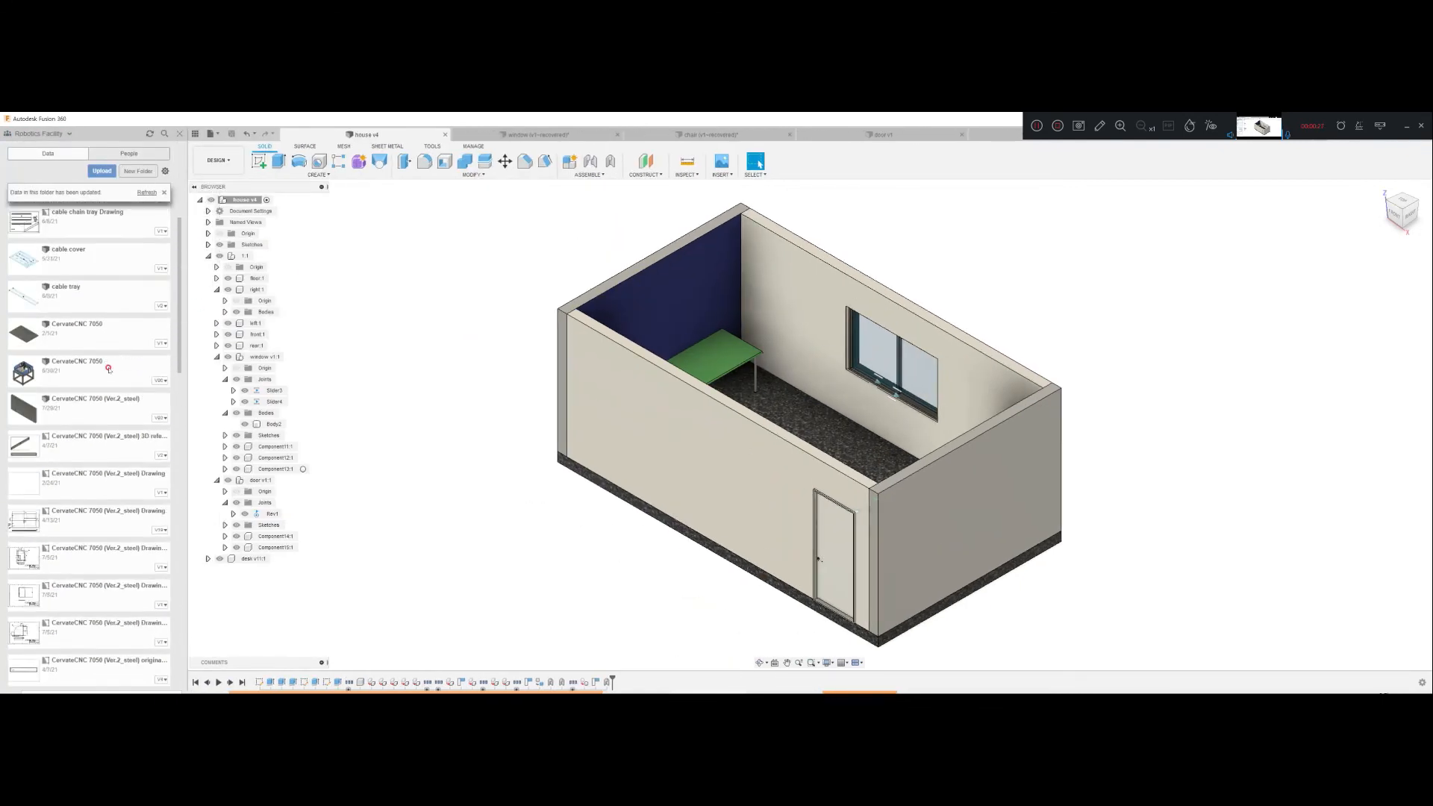
{"action": "scroll", "coordinate": [108, 402], "scroll_direction": "down", "scroll_amount": 8}
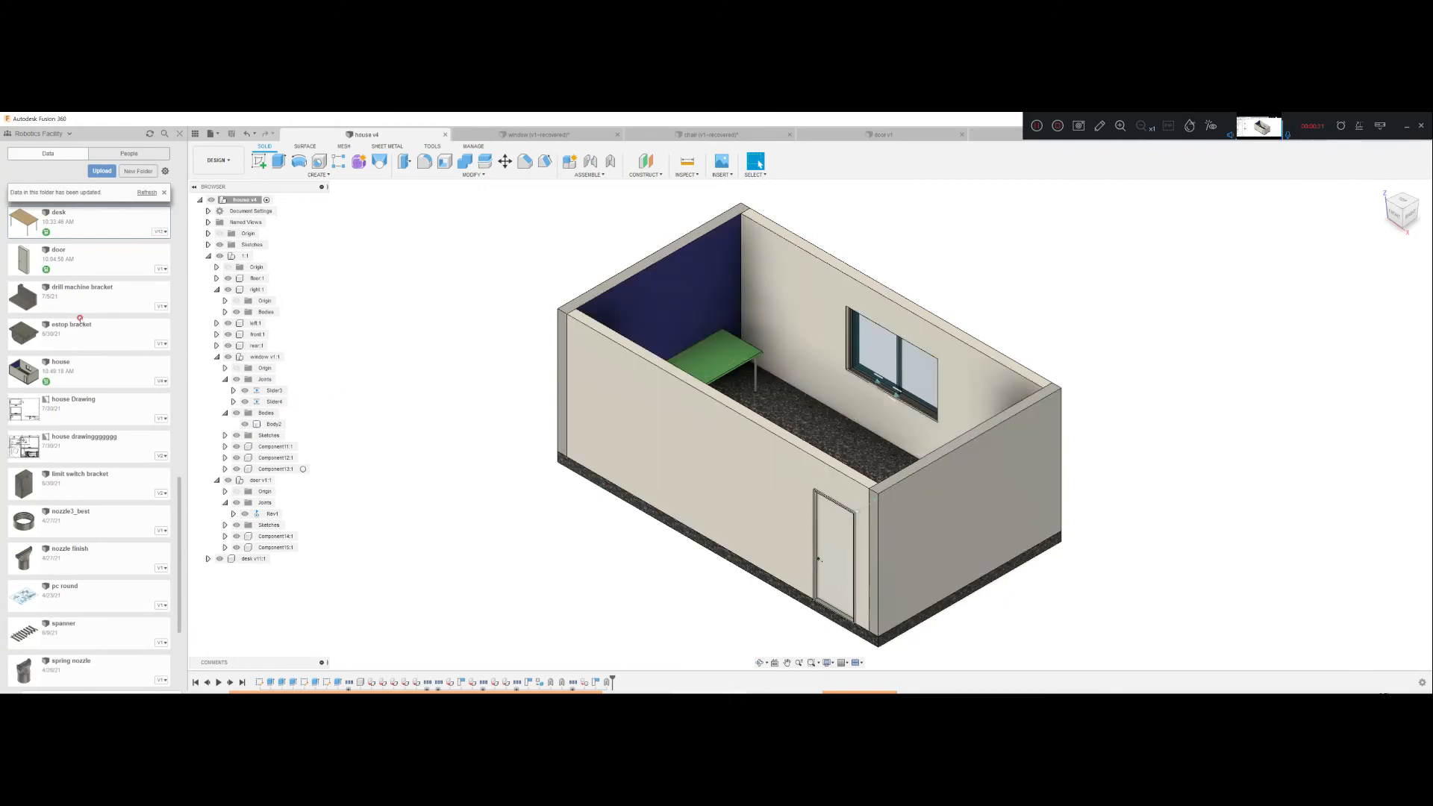
{"action": "right_click", "coordinate": [109, 373]}
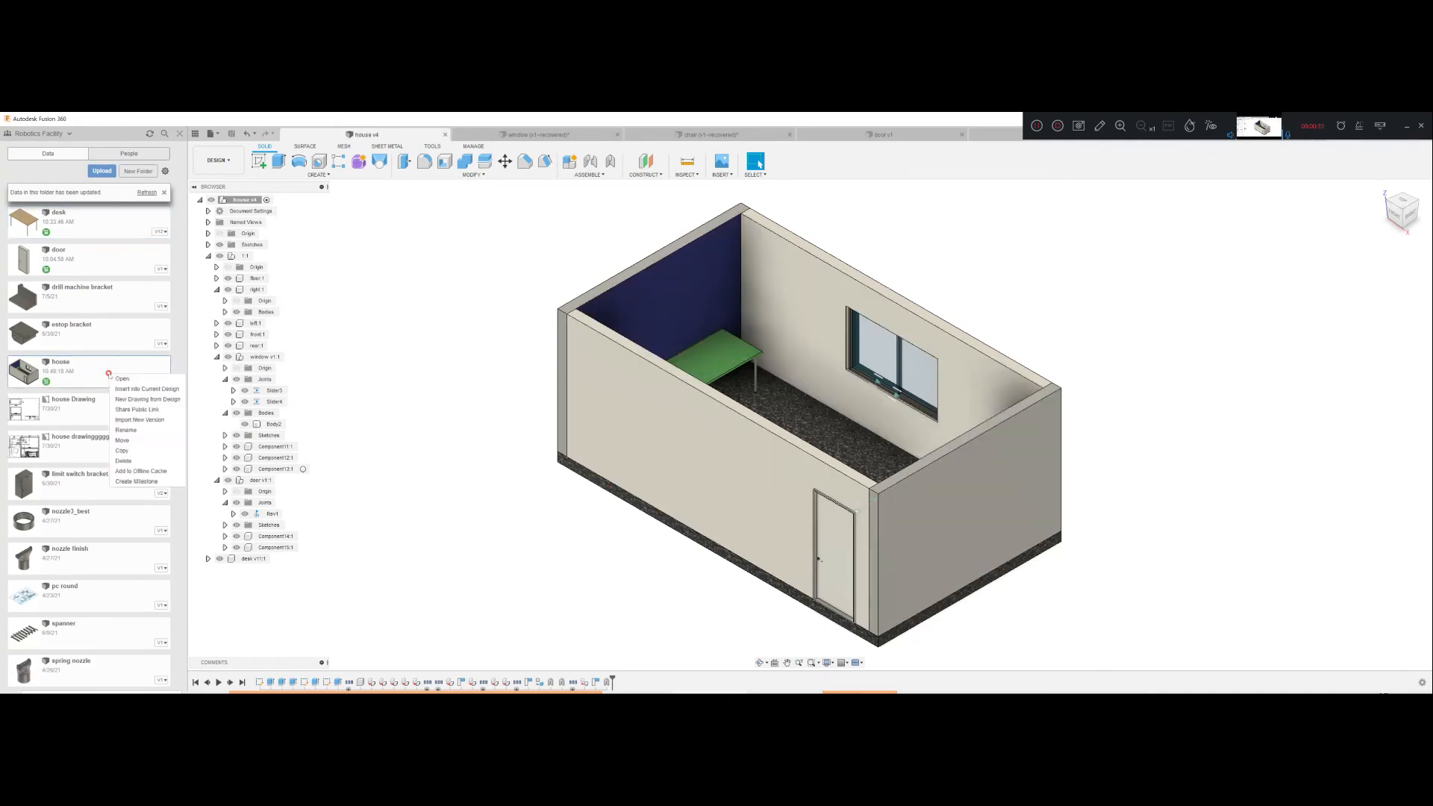
{"action": "left_click", "coordinate": [159, 410]}
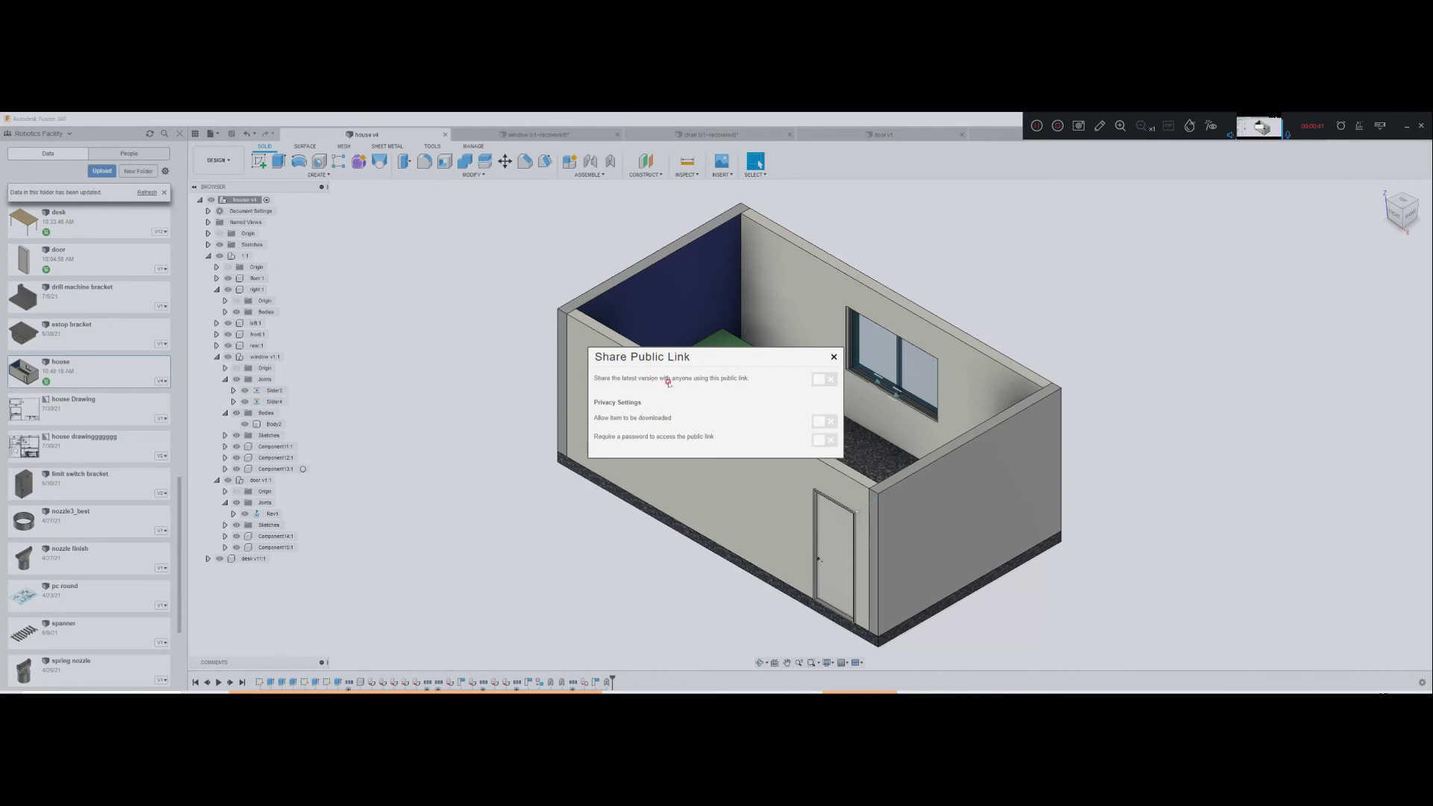
{"action": "left_click", "coordinate": [820, 380]}
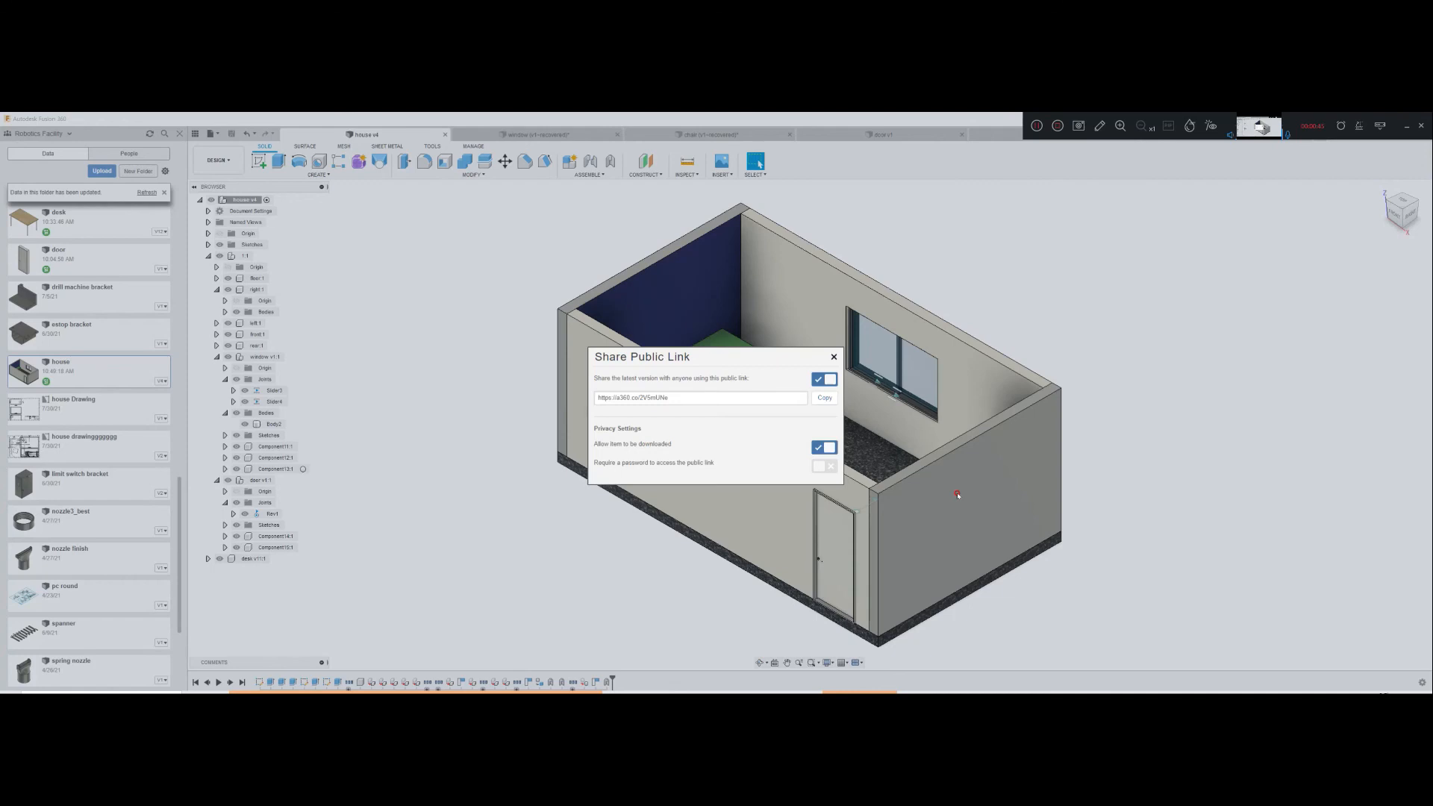
Step: Copy the house design's public share link and open it in a new browser tab
{"action": "left_click", "coordinate": [632, 398]}
{"action": "left_click", "coordinate": [825, 399]}
{"action": "left_click", "coordinate": [825, 398]}
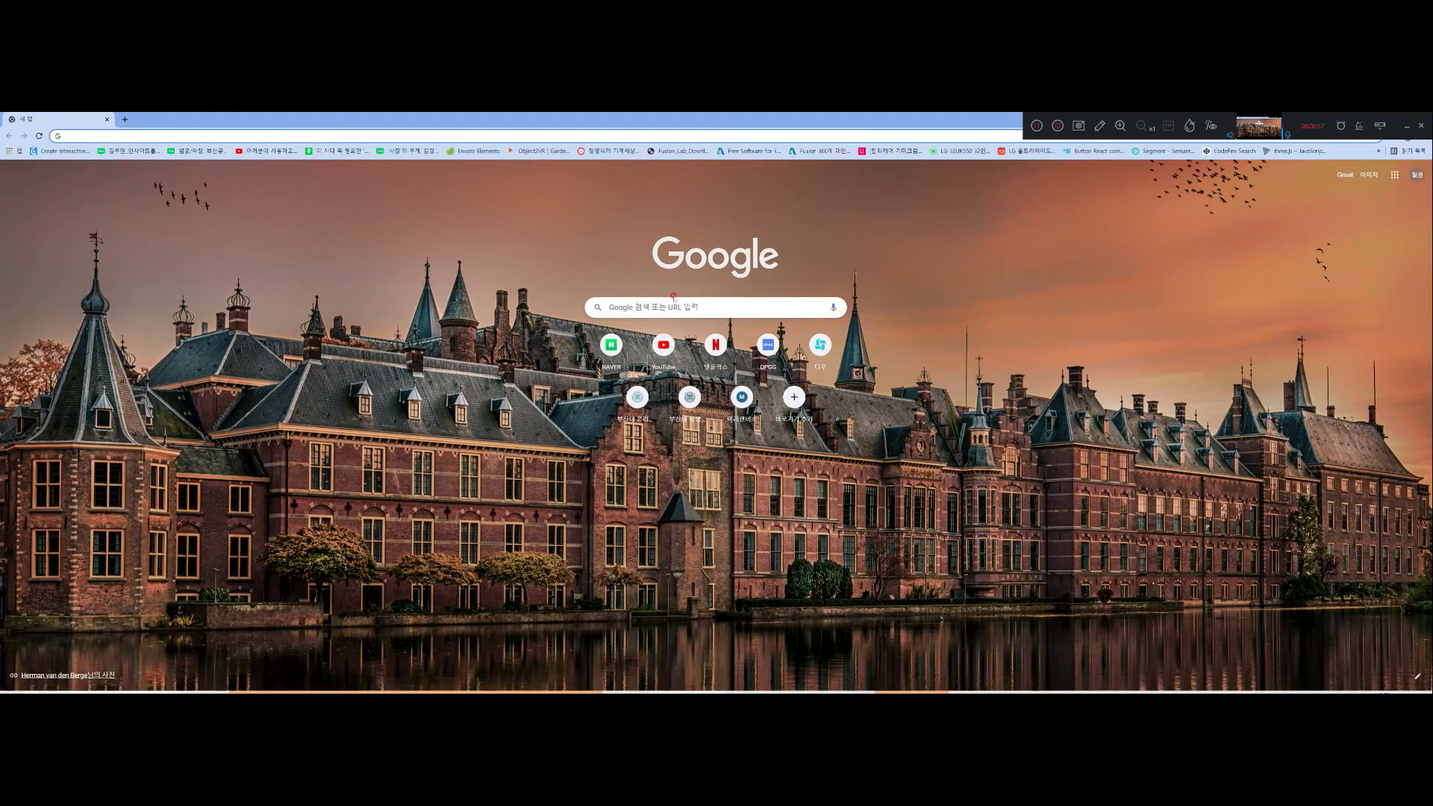
{"action": "left_click", "coordinate": [512, 136]}
{"action": "key", "text": "ctrl+v"}
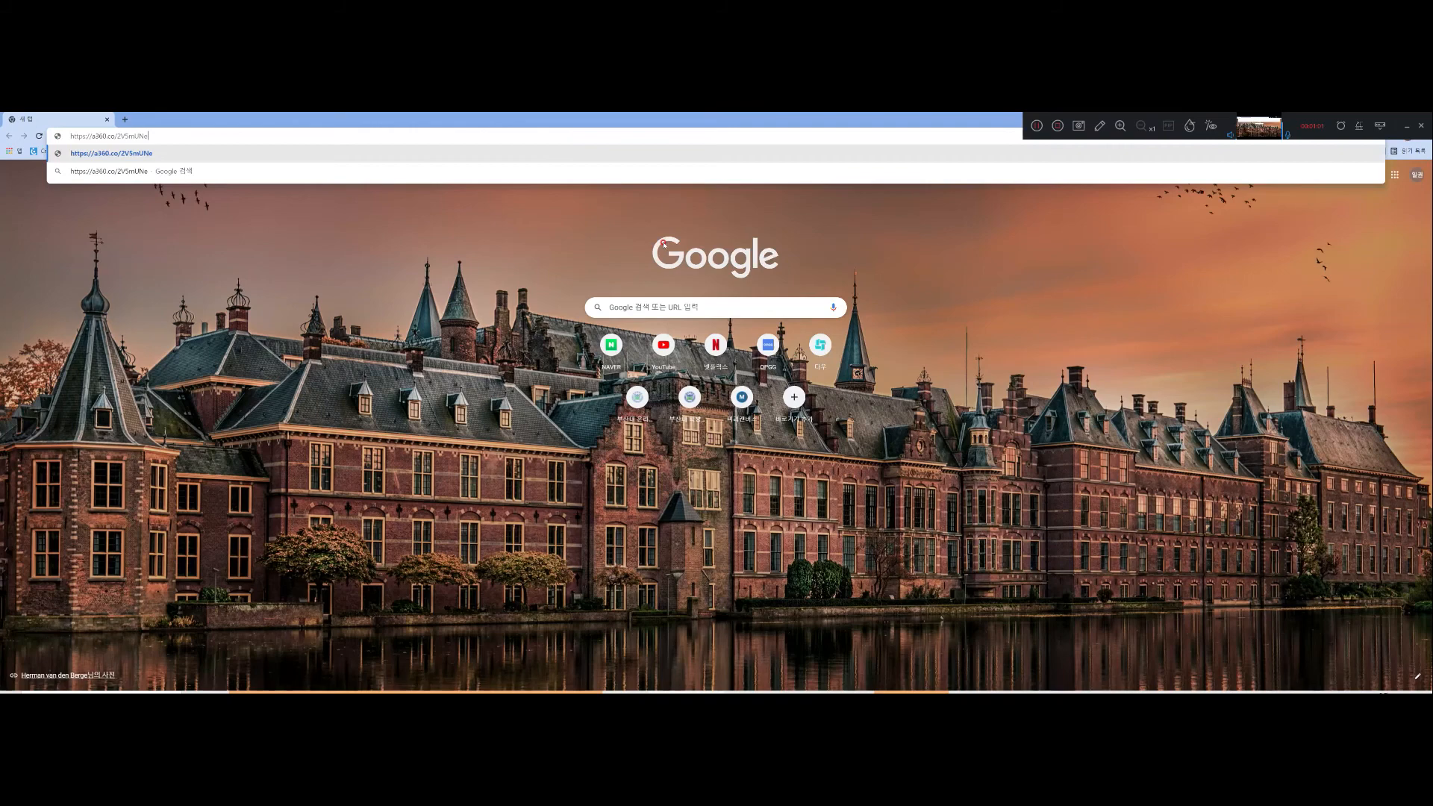
{"action": "key", "text": "Return"}
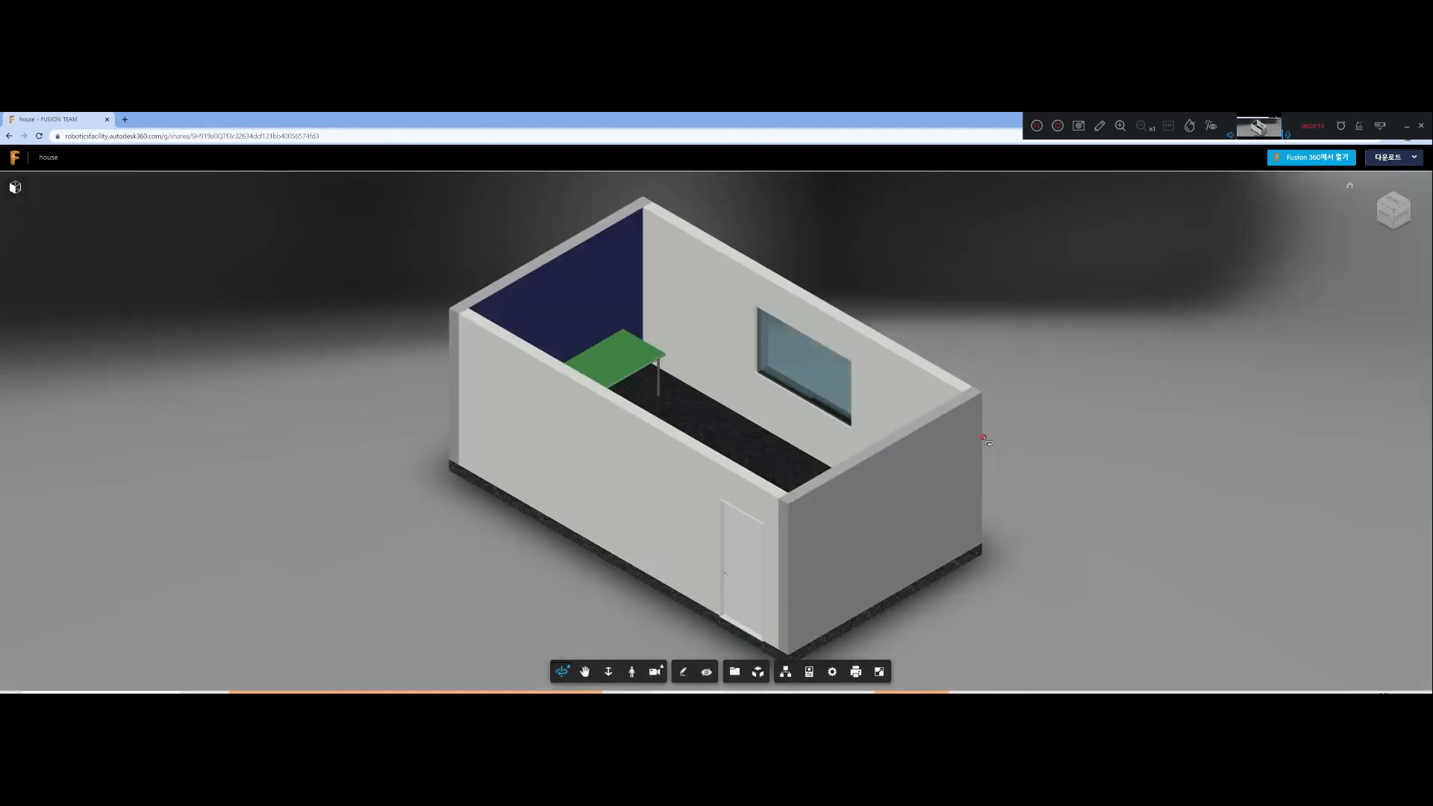
Step: In the shared web view, measure the top edge of the window wall from corner to corner and leave the measurement
{"action": "left_click_drag", "start_coordinate": [783, 453], "coordinate": [856, 473]}
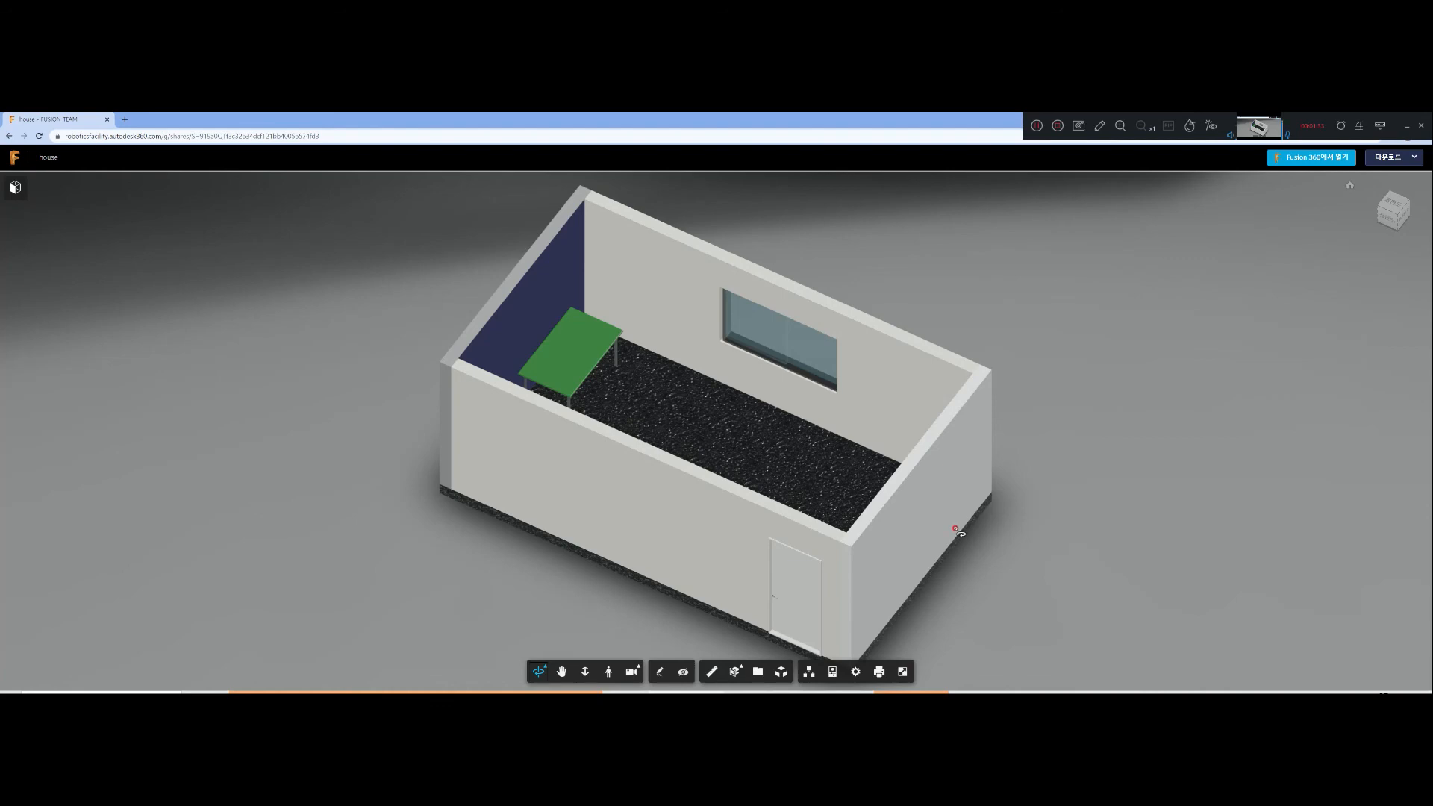
{"action": "left_click_drag", "start_coordinate": [892, 519], "coordinate": [812, 550]}
{"action": "scroll", "coordinate": [782, 424], "scroll_direction": "up", "scroll_amount": 3}
{"action": "scroll", "coordinate": [782, 424], "scroll_direction": "down", "scroll_amount": 4}
{"action": "scroll", "coordinate": [768, 492], "scroll_direction": "up", "scroll_amount": 1}
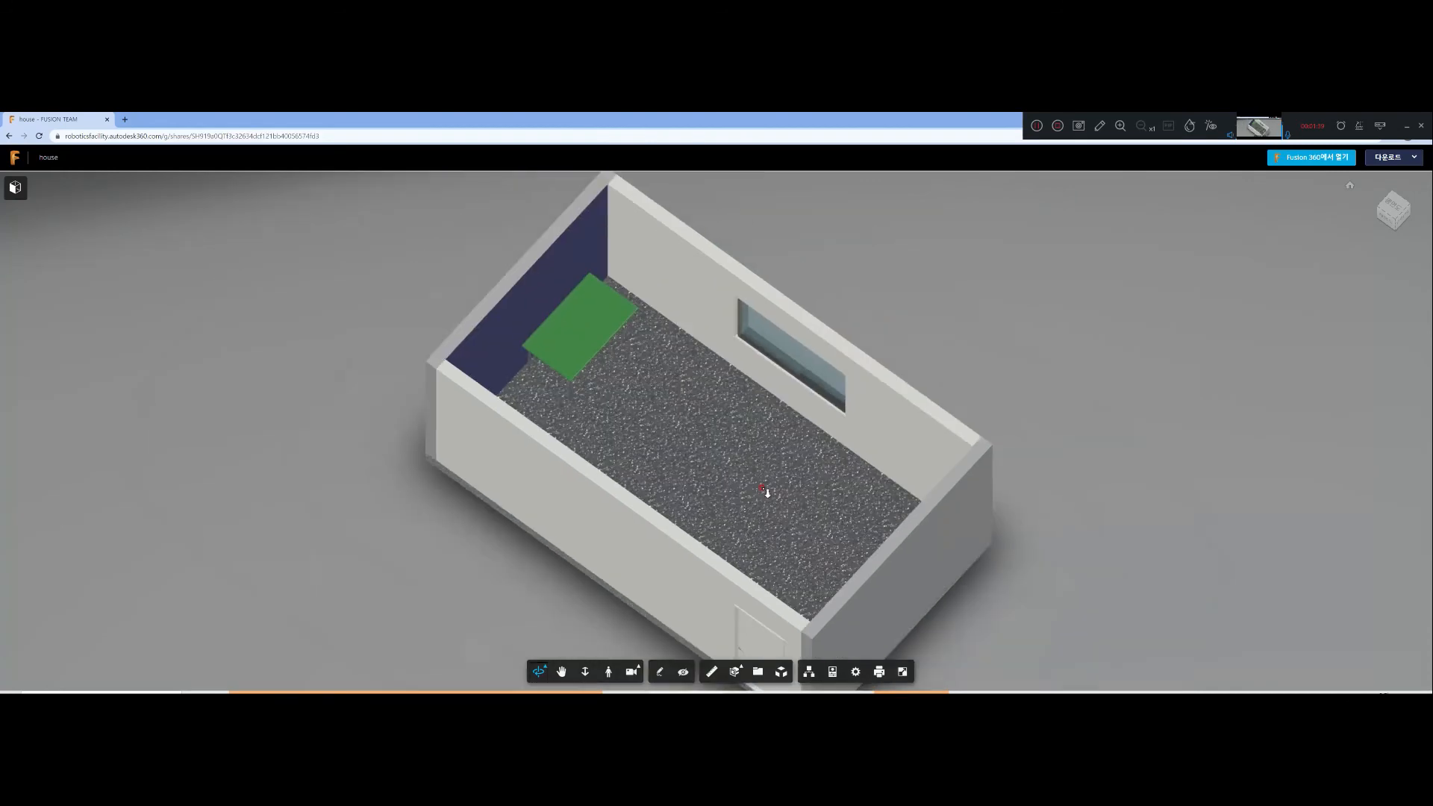
{"action": "left_click", "coordinate": [711, 672]}
{"action": "left_click", "coordinate": [625, 190]}
{"action": "left_click", "coordinate": [973, 441]}
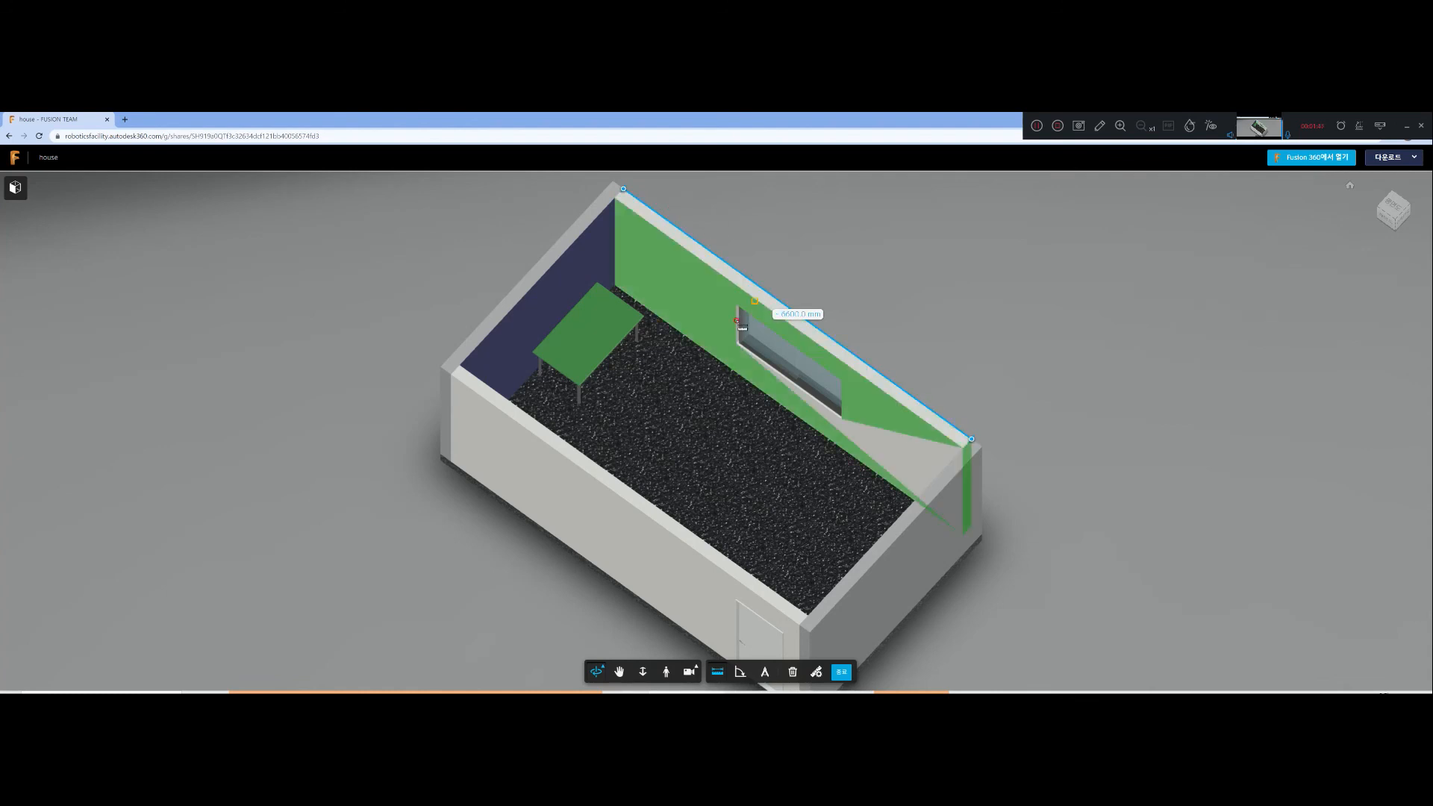
{"action": "key", "text": "Escape"}
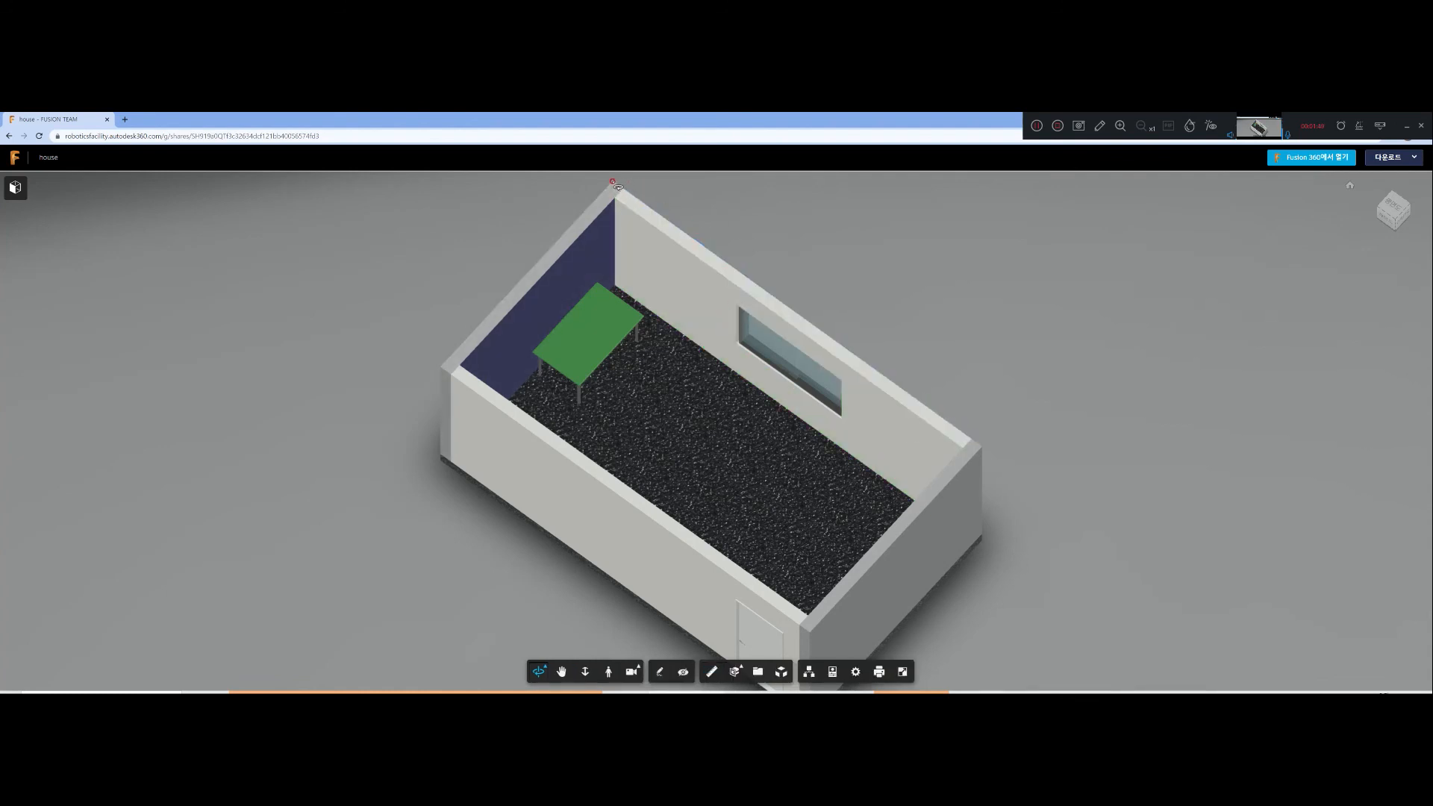
Step: Browse the shared model's component tree, expanding the 1:1 and desk components, close it and view the house from other angles
{"action": "scroll", "coordinate": [769, 488], "scroll_direction": "up", "scroll_amount": 3}
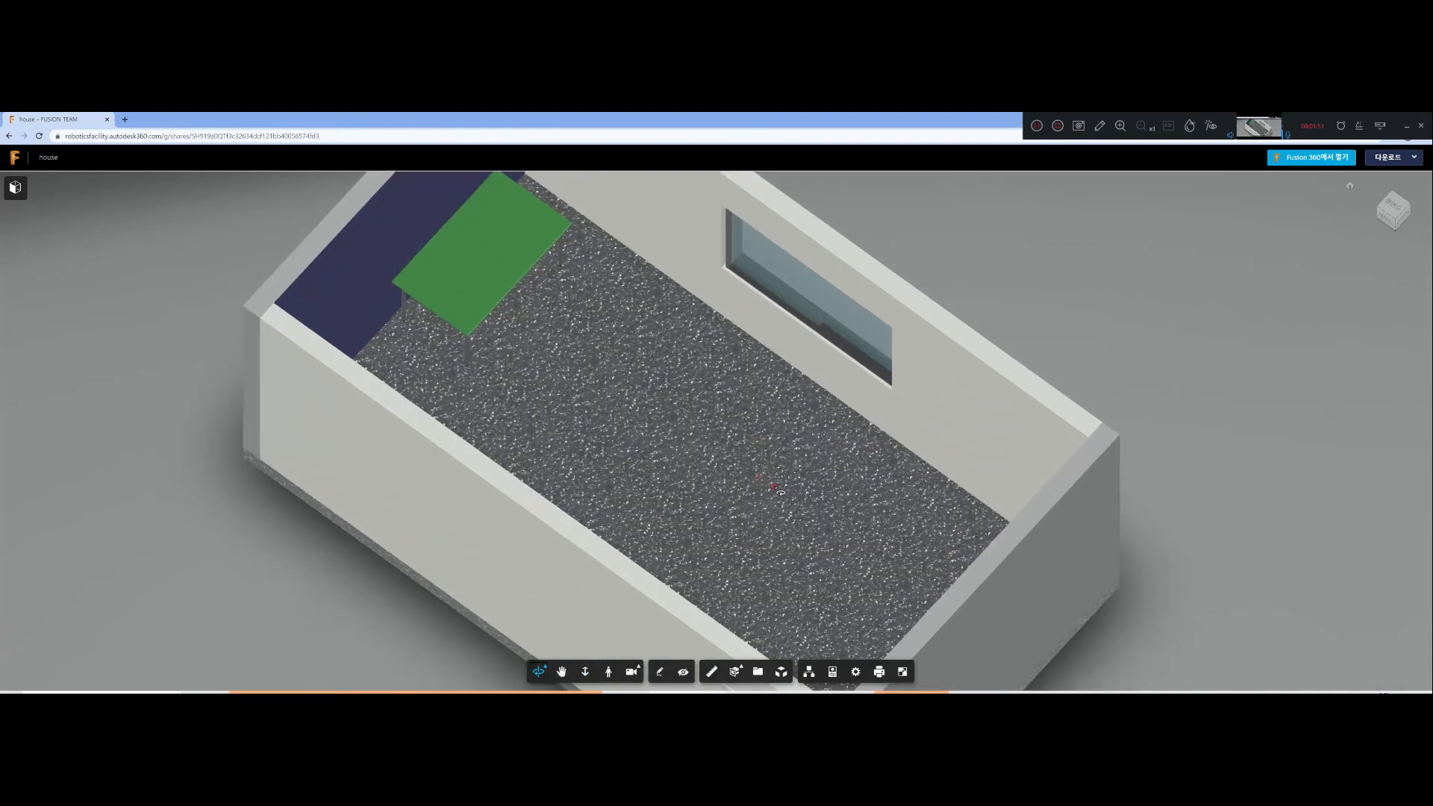
{"action": "scroll", "coordinate": [763, 489], "scroll_direction": "down", "scroll_amount": 5}
{"action": "mouse_move", "coordinate": [784, 514]}
{"action": "middle_mouse_down"}
{"action": "mouse_move", "coordinate": [751, 476]}
{"action": "mouse_move", "coordinate": [803, 498]}
{"action": "mouse_move", "coordinate": [776, 496]}
{"action": "middle_mouse_up"}
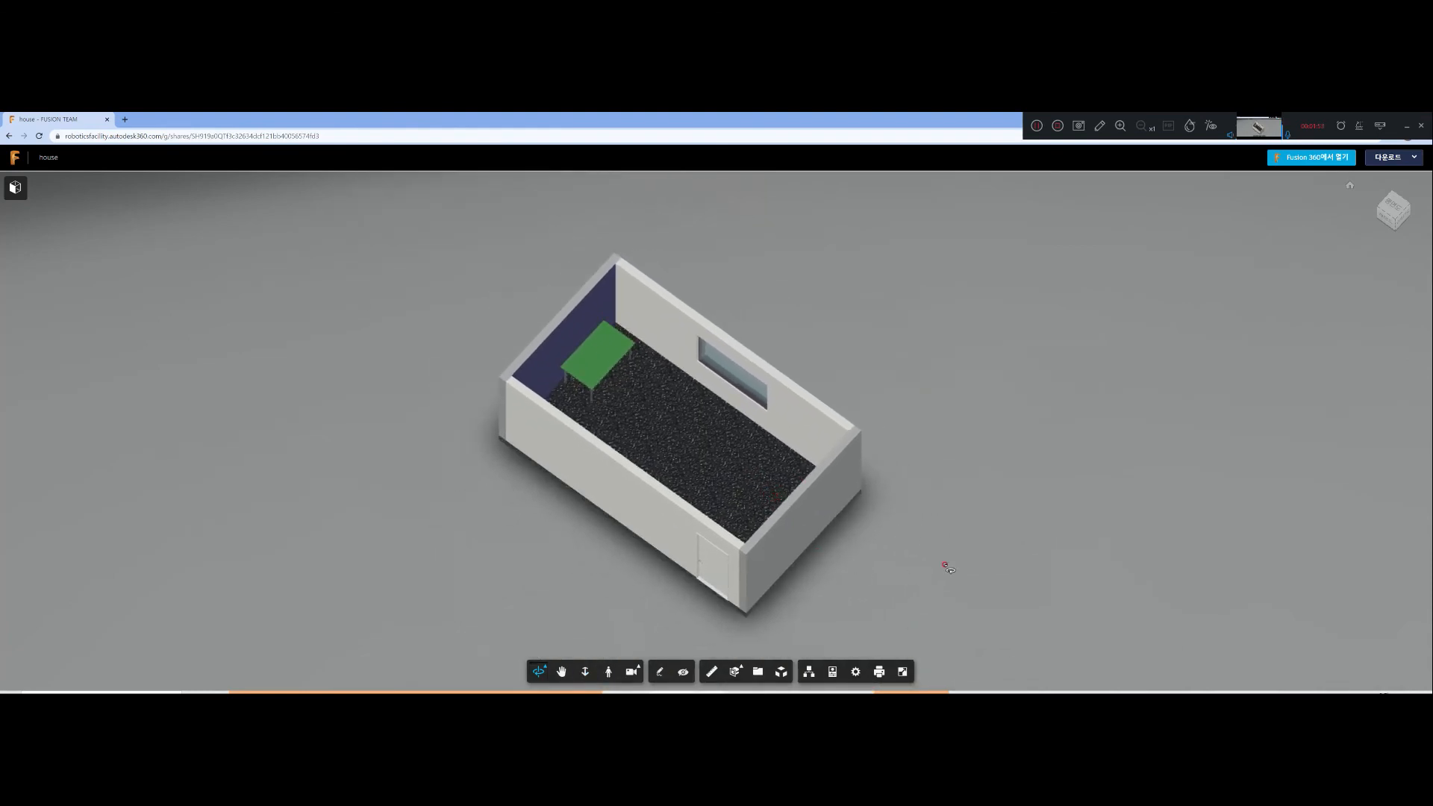
{"action": "left_click", "coordinate": [809, 672]}
{"action": "left_click", "coordinate": [12, 221]}
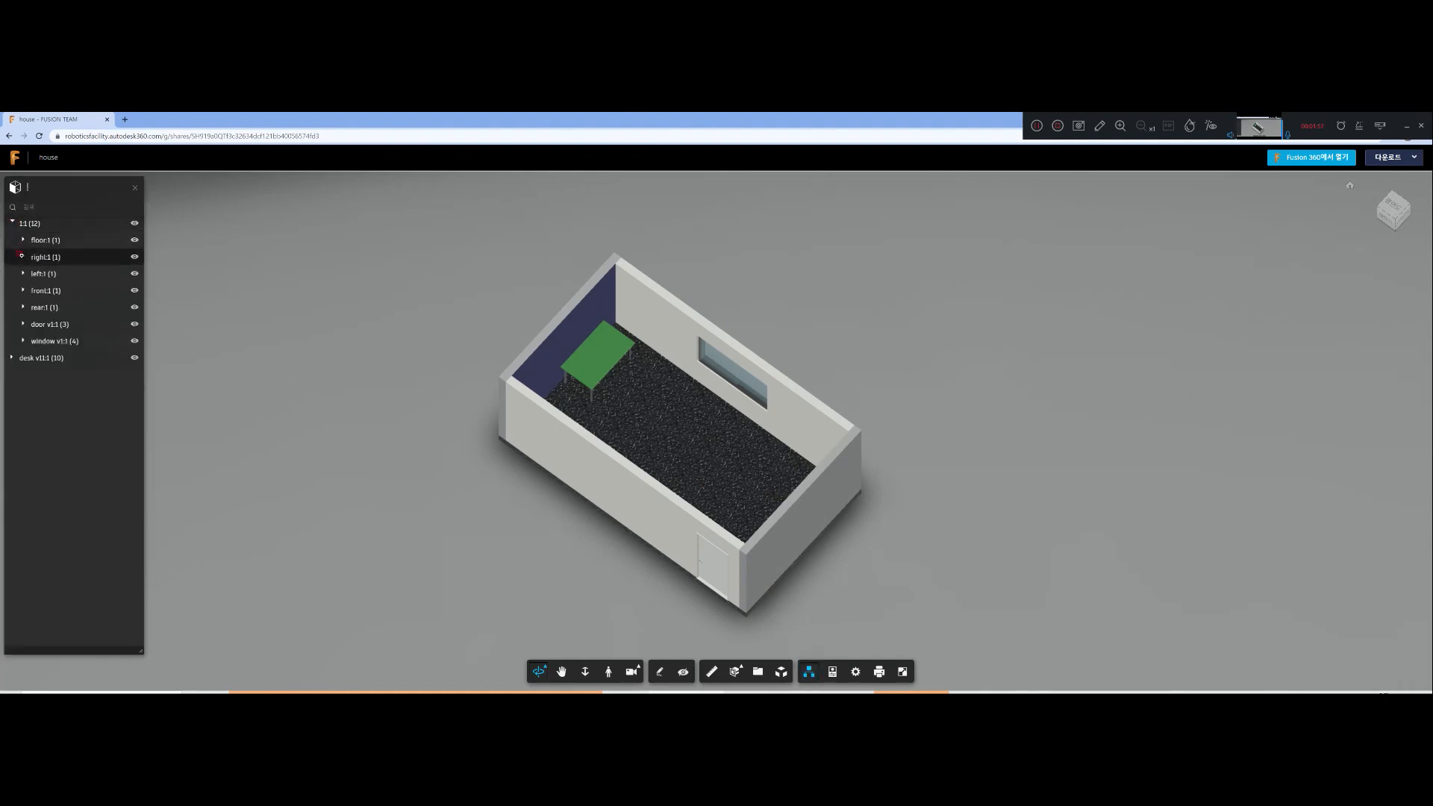
{"action": "left_click", "coordinate": [11, 221]}
{"action": "left_click", "coordinate": [12, 239]}
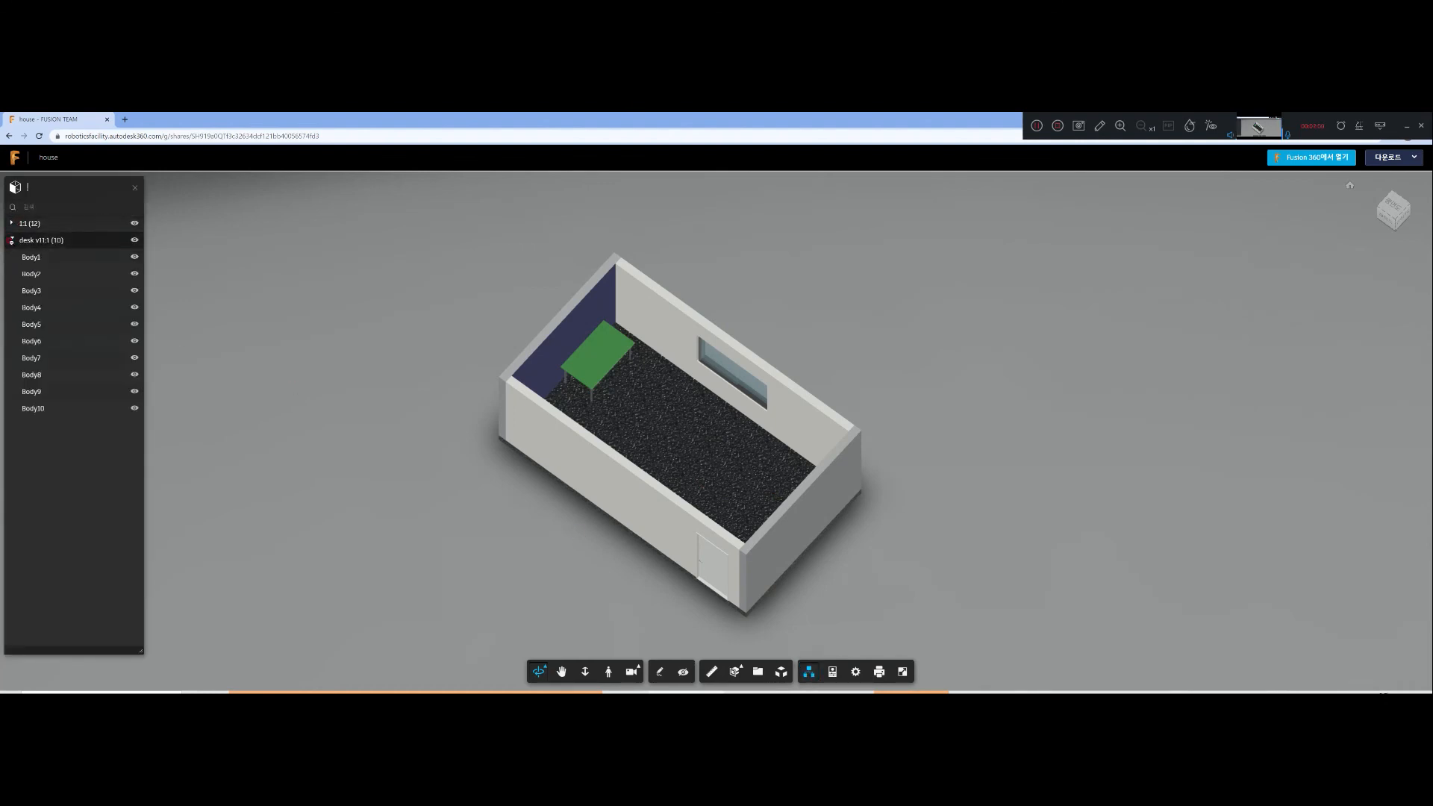
{"action": "left_click", "coordinate": [135, 188]}
{"action": "mouse_move", "coordinate": [813, 586]}
{"action": "middle_mouse_down"}
{"action": "mouse_move", "coordinate": [809, 543]}
{"action": "mouse_move", "coordinate": [810, 566]}
{"action": "middle_mouse_up"}
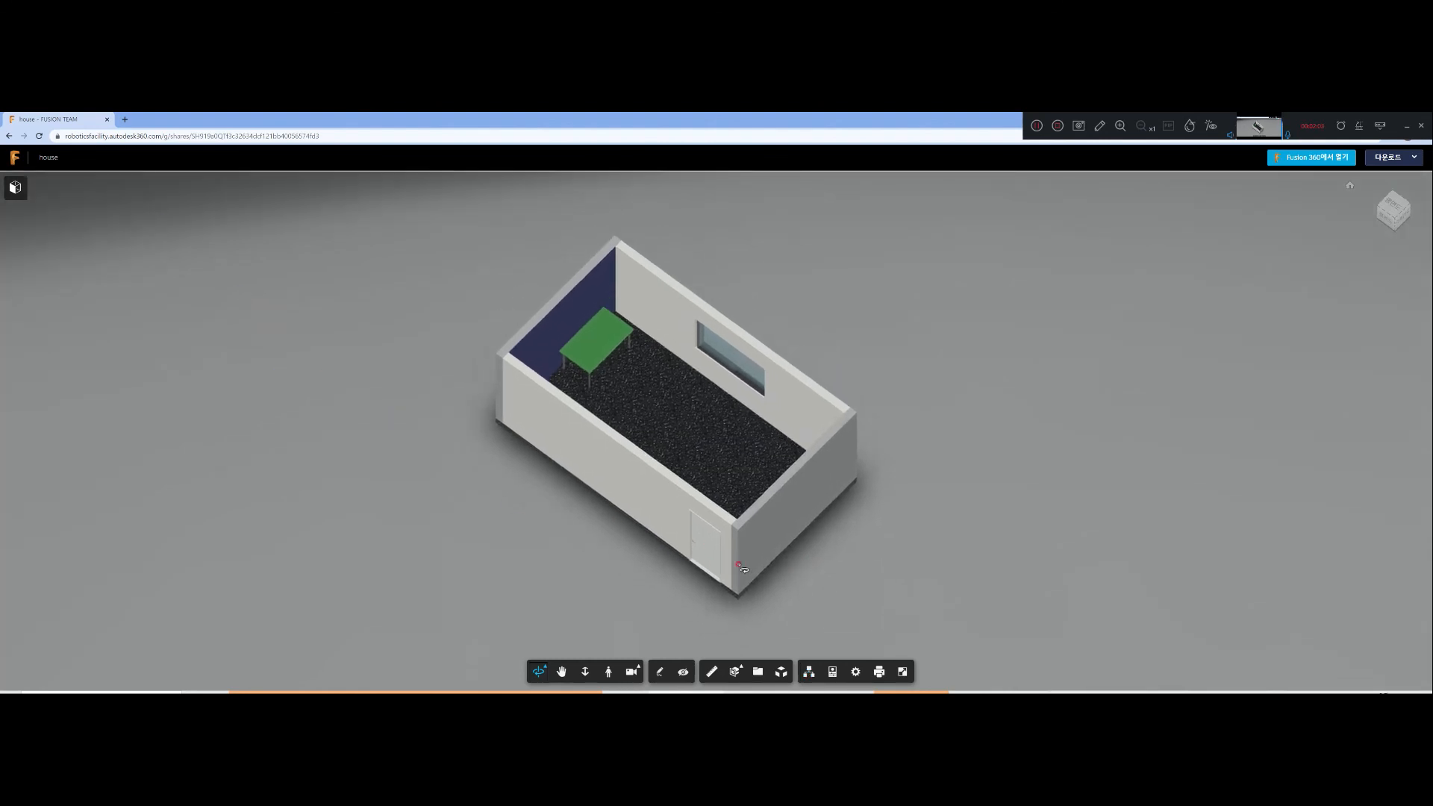
{"action": "middle_click_drag", "start_coordinate": [758, 502], "coordinate": [736, 525]}
{"action": "left_click_drag", "start_coordinate": [738, 525], "coordinate": [690, 508]}
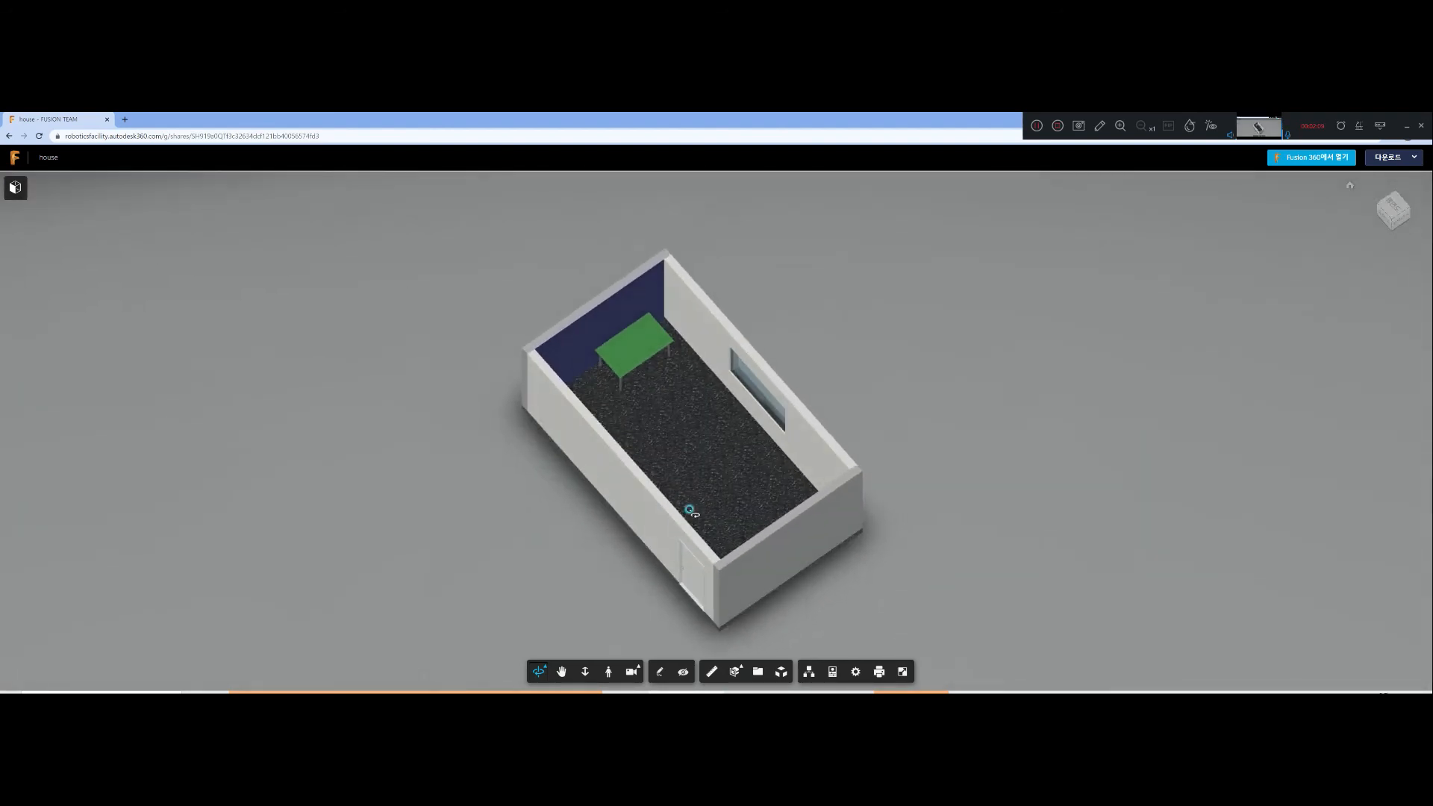
{"action": "scroll", "coordinate": [690, 508], "scroll_direction": "up", "scroll_amount": 2}
{"action": "left_click_drag", "start_coordinate": [791, 527], "coordinate": [792, 484]}
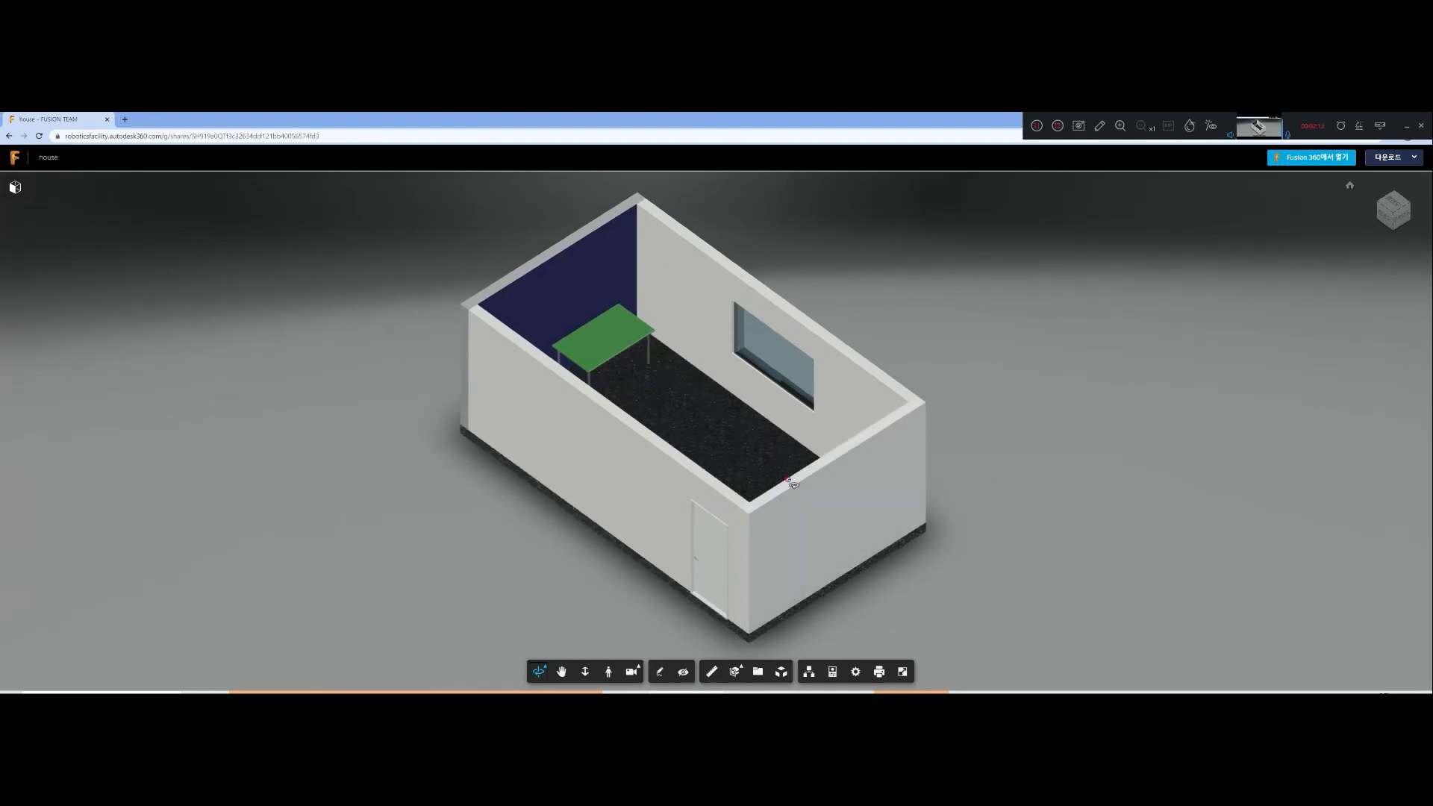
Step: Return to Fusion 360, switch the link's password requirement on and off again, and close the public link settings
{"action": "left_click", "coordinate": [735, 692]}
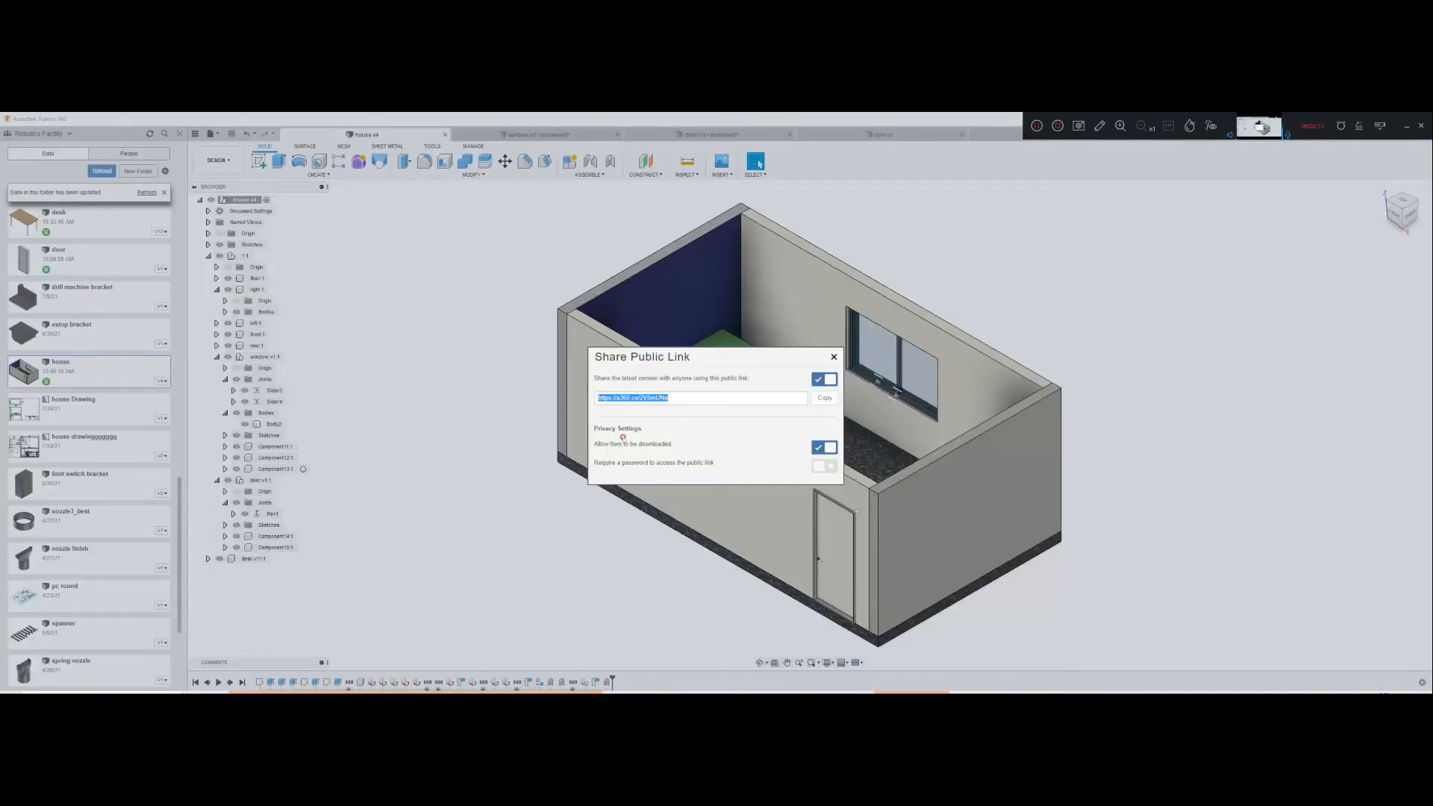
{"action": "left_click", "coordinate": [820, 466]}
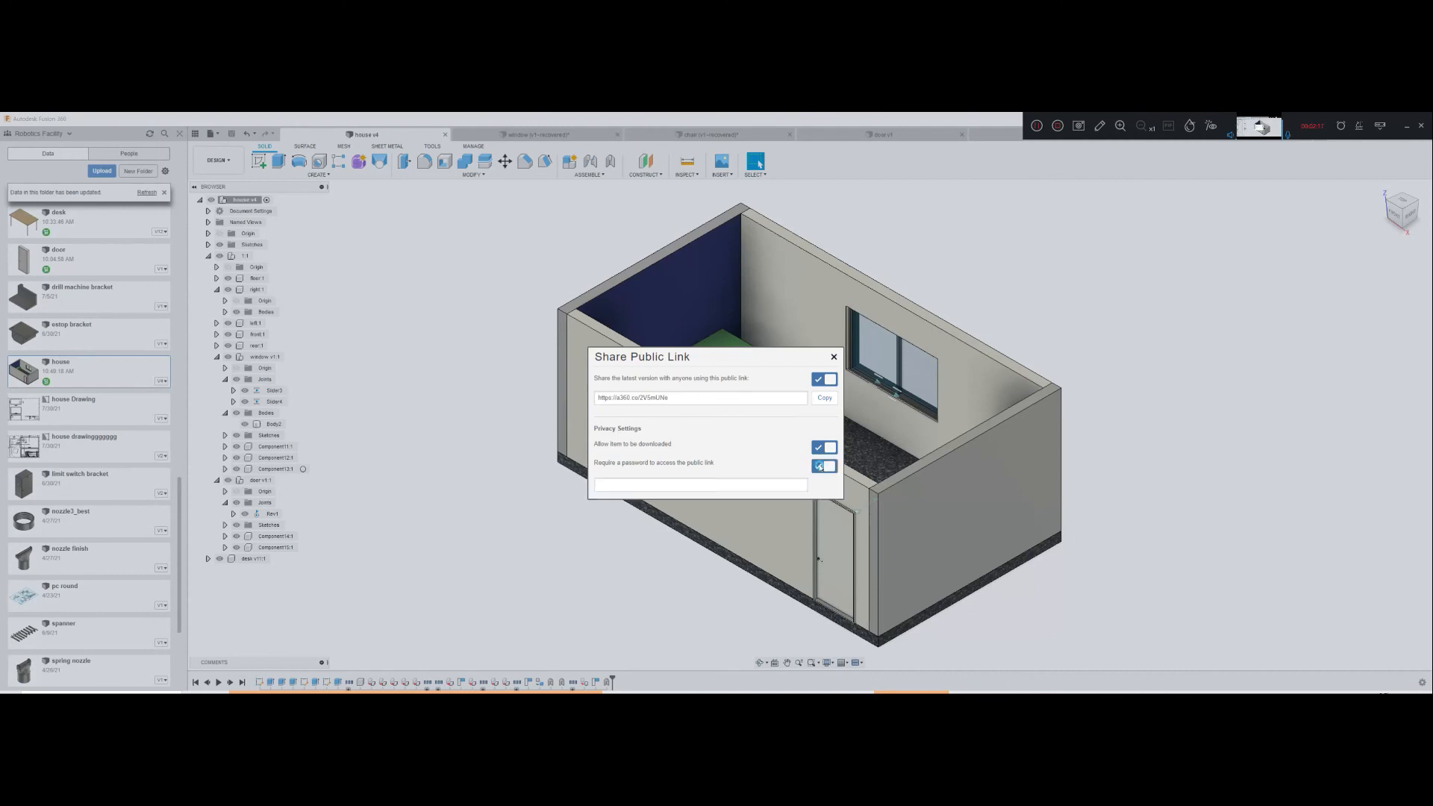
{"action": "left_click", "coordinate": [823, 466]}
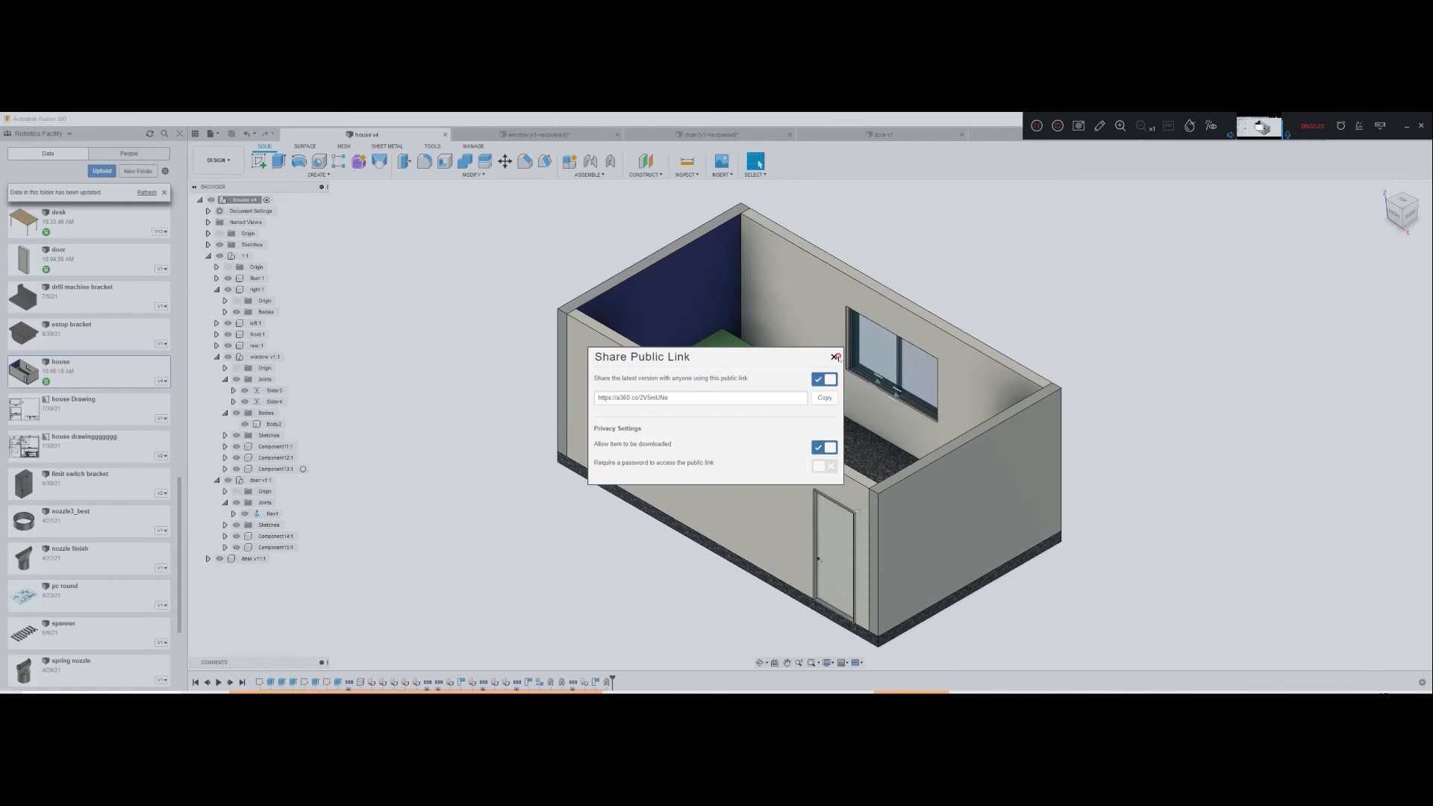
{"action": "left_click", "coordinate": [834, 358]}
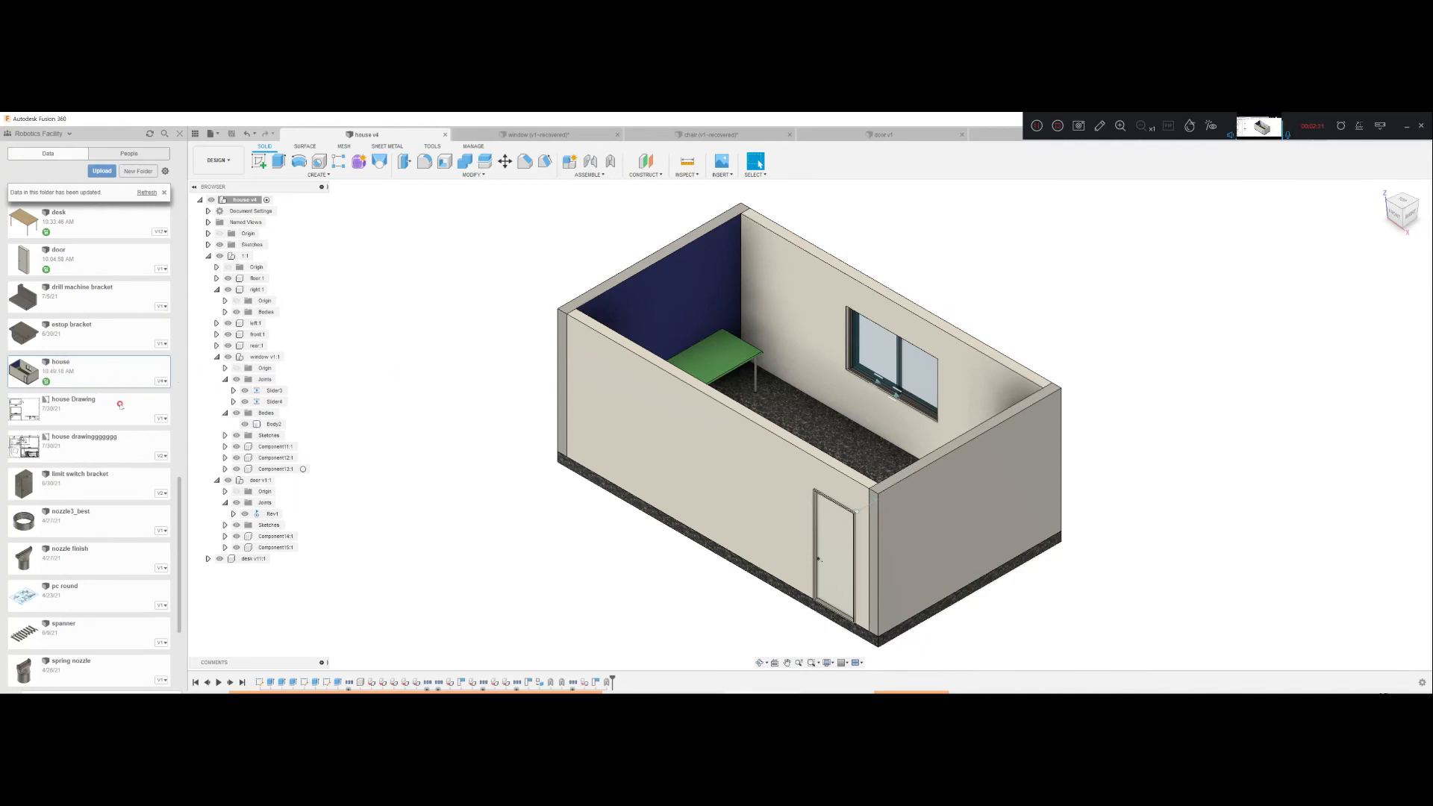
Step: Look through the version history of the house design in the project files and collapse its details
{"action": "left_click", "coordinate": [163, 383]}
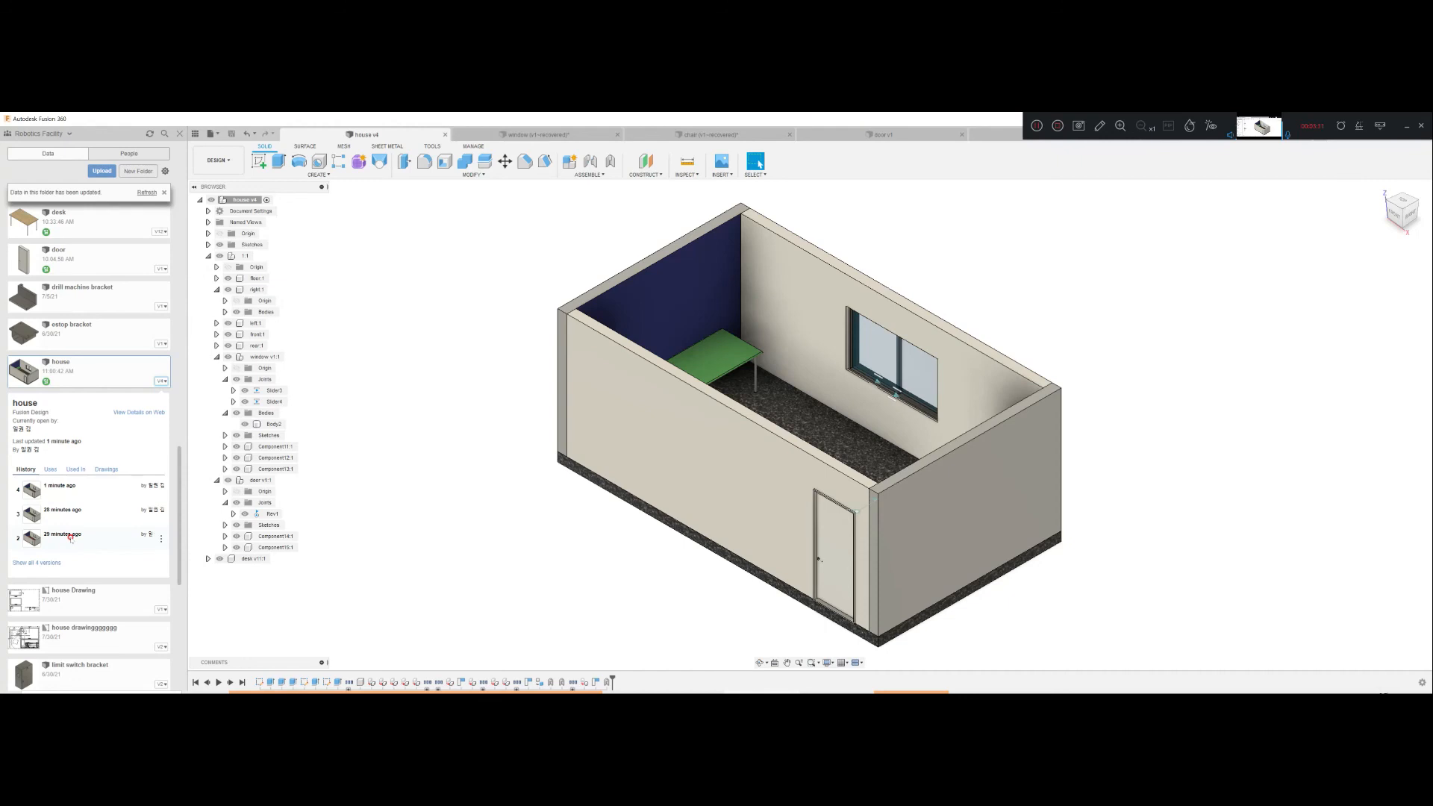
{"action": "scroll", "coordinate": [60, 535], "scroll_direction": "down", "scroll_amount": 1}
{"action": "scroll", "coordinate": [60, 535], "scroll_direction": "down", "scroll_amount": 2}
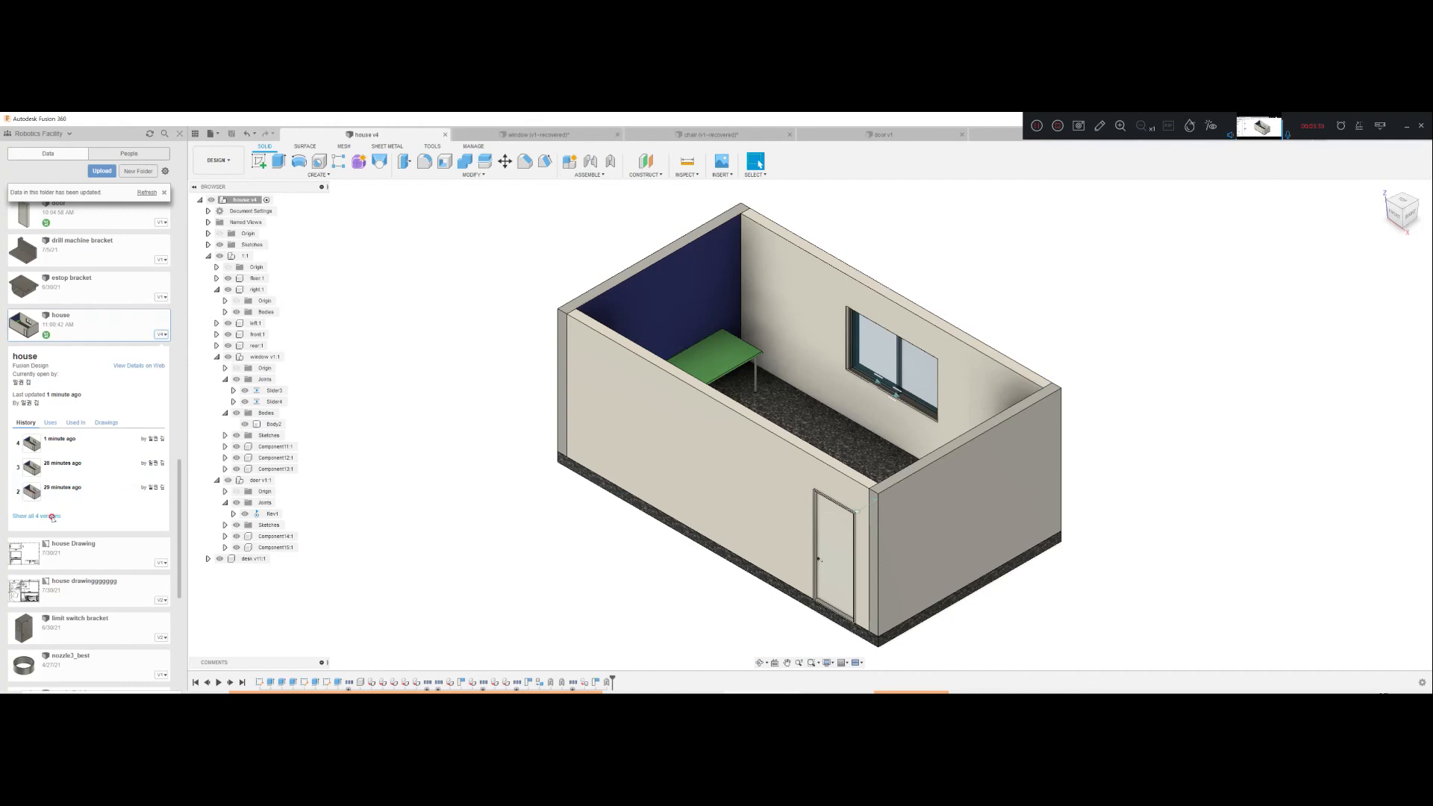
{"action": "mouse_move", "coordinate": [159, 491]}
{"action": "left_click", "coordinate": [153, 337]}
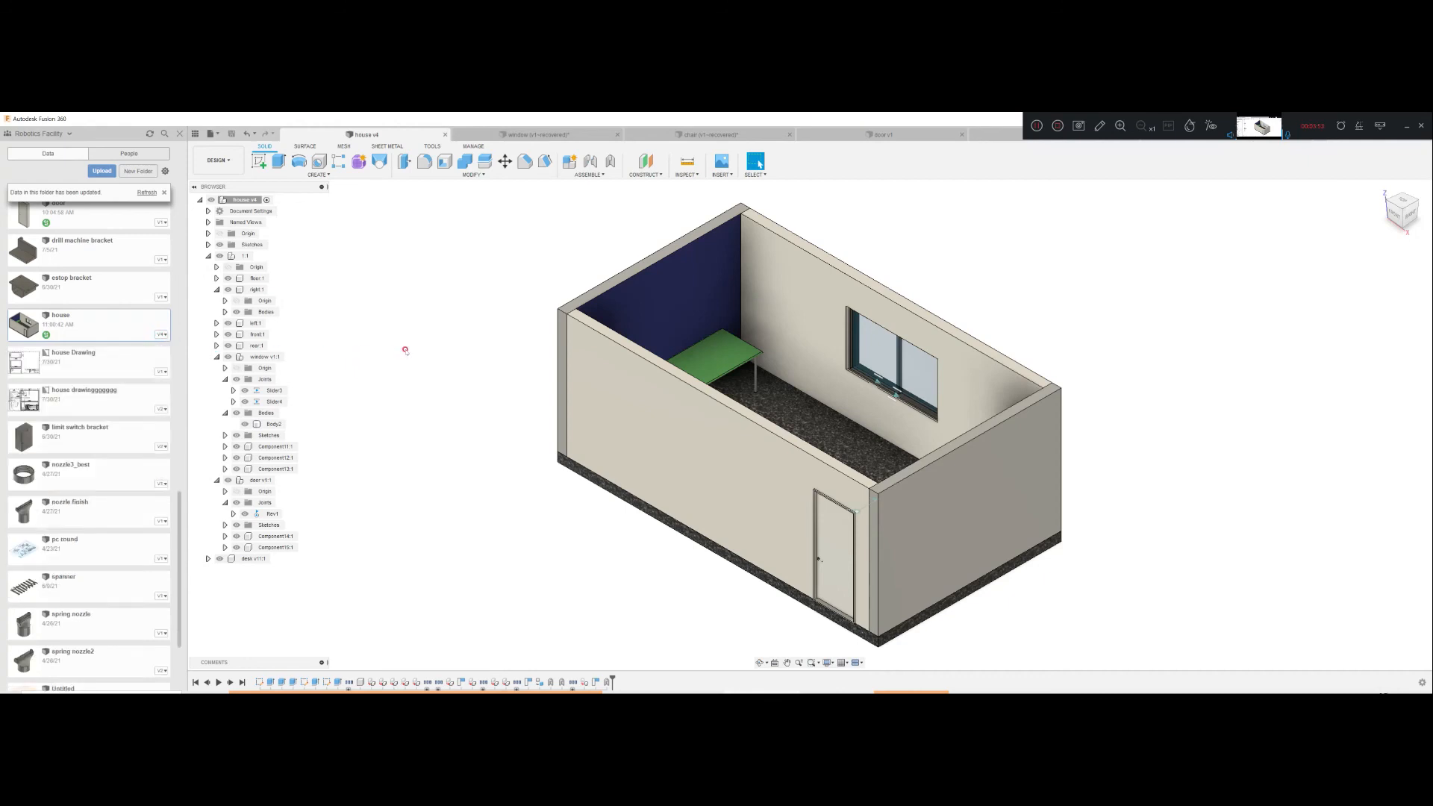
Step: Dismiss the folder update notice and hide the project files to give the house model more room
{"action": "scroll", "coordinate": [435, 410], "scroll_direction": "up", "scroll_amount": 1}
{"action": "scroll", "coordinate": [435, 412], "scroll_direction": "down", "scroll_amount": 2}
{"action": "scroll", "coordinate": [713, 439], "scroll_direction": "up", "scroll_amount": 2}
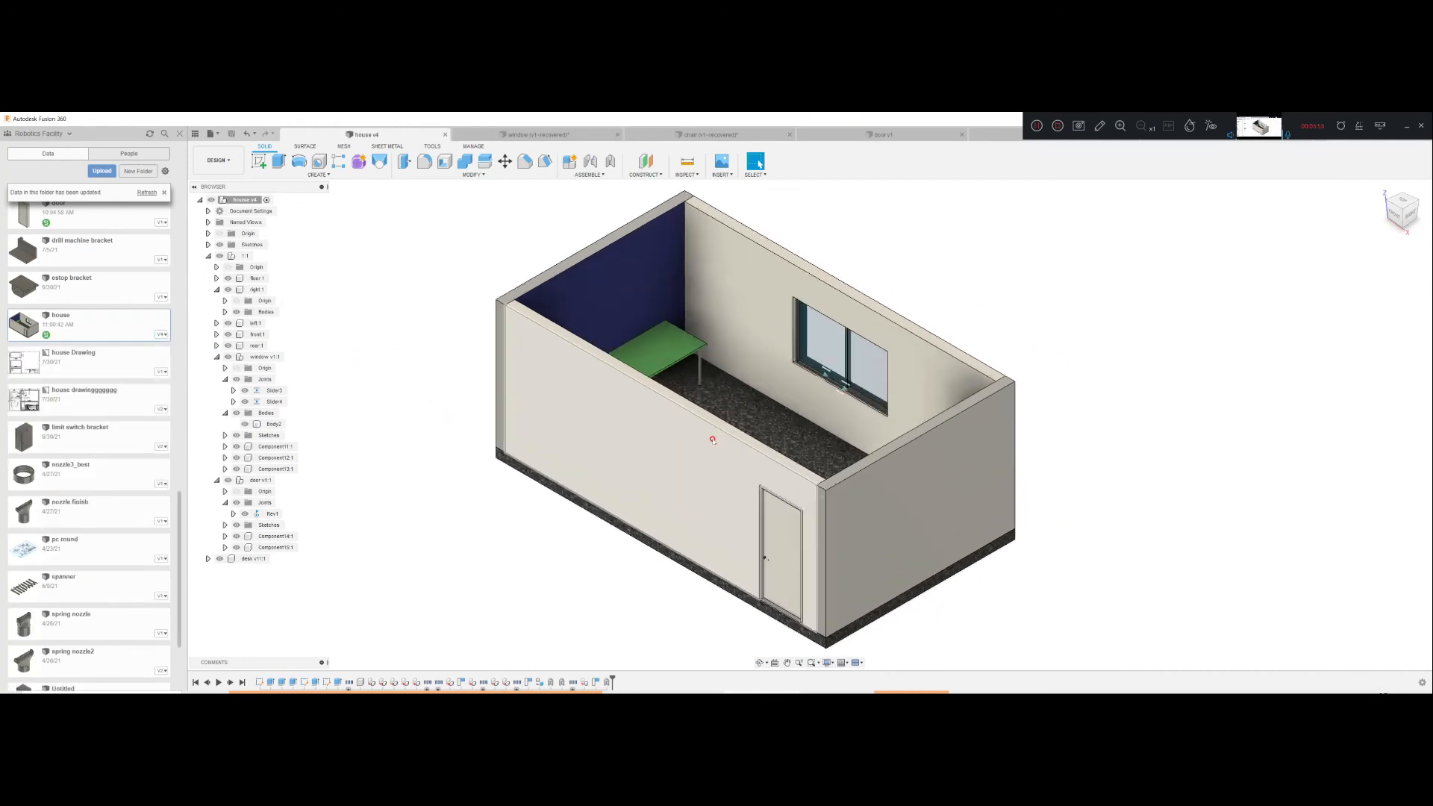
{"action": "left_click", "coordinate": [164, 192]}
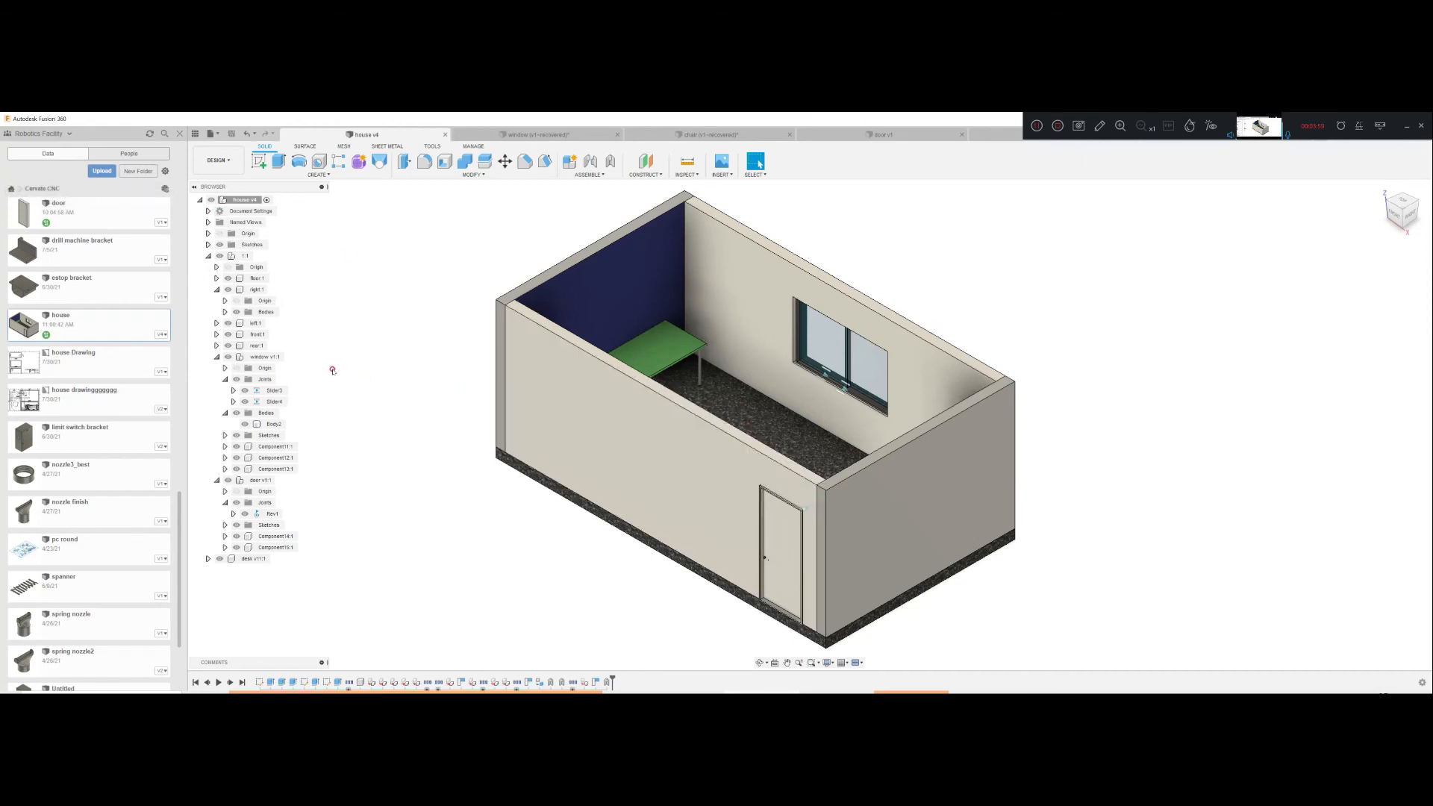
{"action": "left_click", "coordinate": [180, 134]}
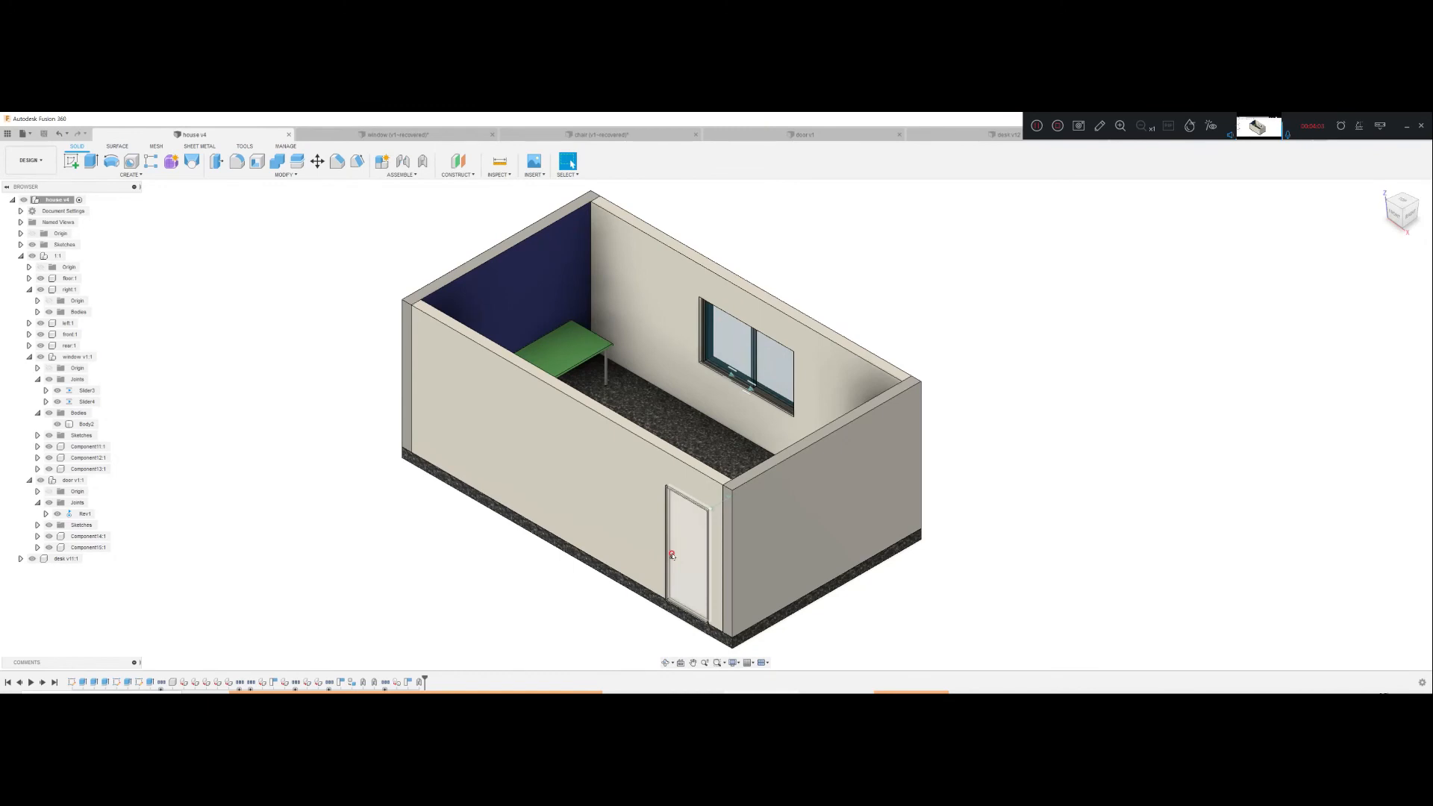
{"action": "middle_click_drag", "start_coordinate": [877, 442], "coordinate": [843, 437]}
{"action": "scroll", "coordinate": [853, 437], "scroll_direction": "up", "scroll_amount": 1}
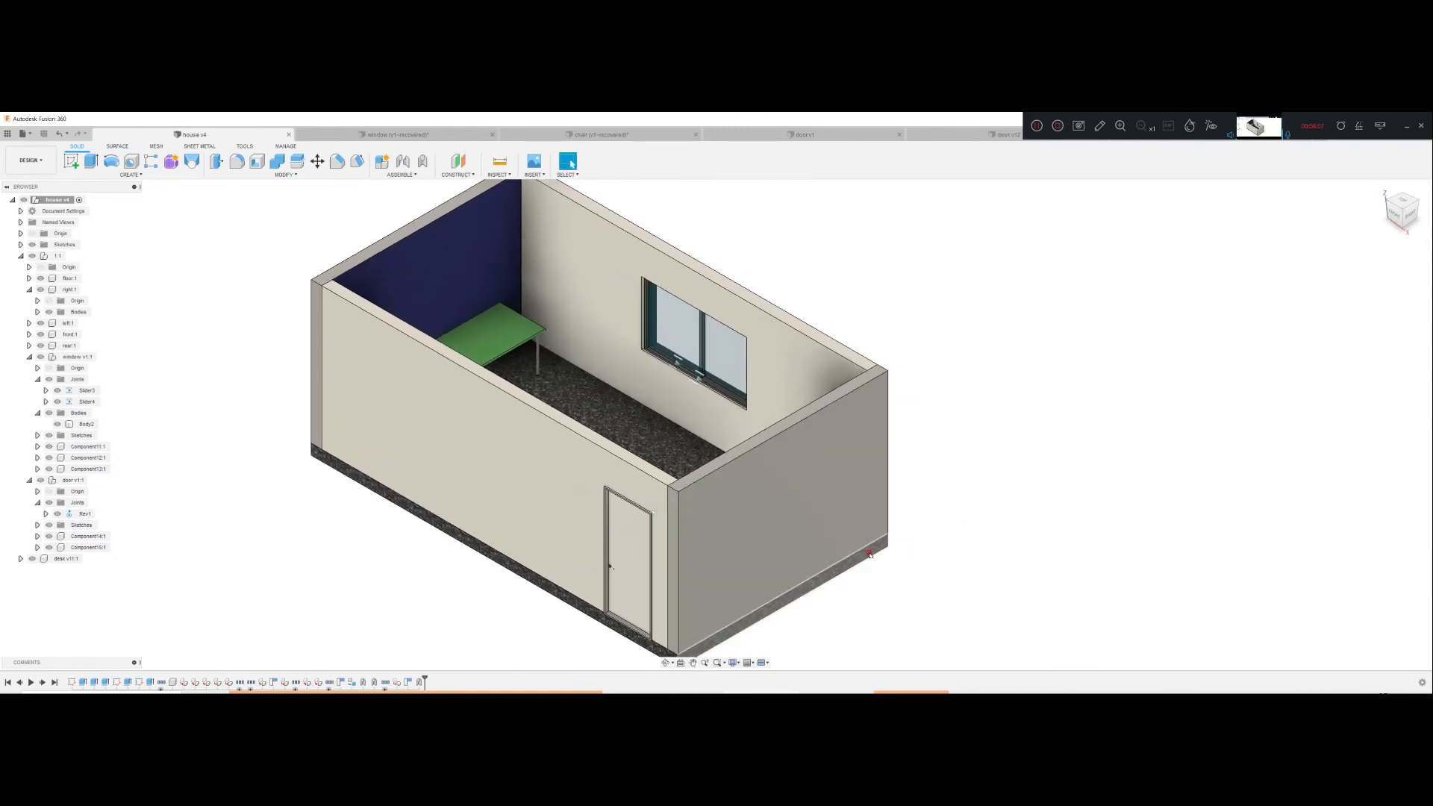
{"action": "scroll", "coordinate": [858, 560], "scroll_direction": "down", "scroll_amount": 1}
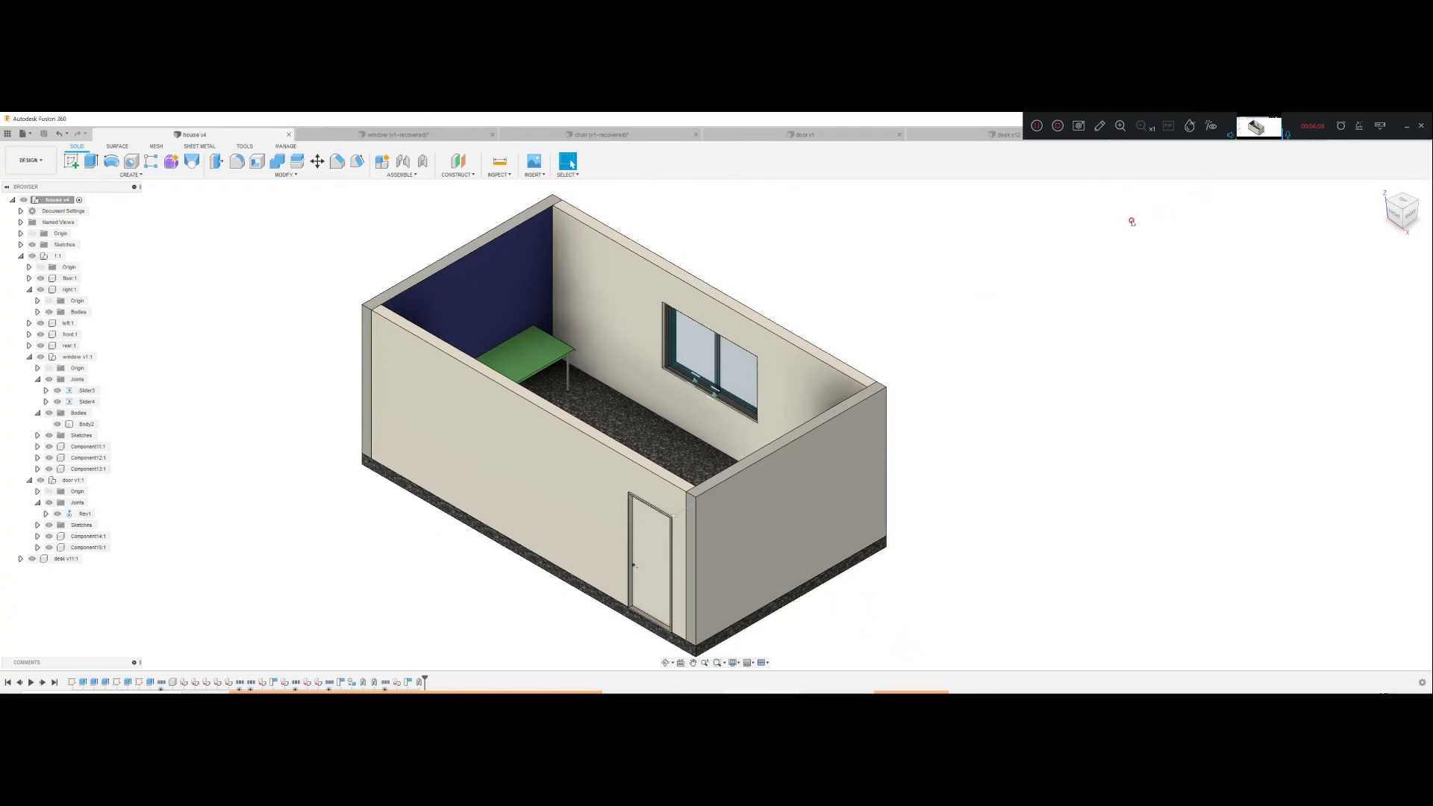
Step: View the picture of the Fusion 360 mobile app in the app store and close the image viewer
{"action": "left_click", "coordinate": [1058, 126]}
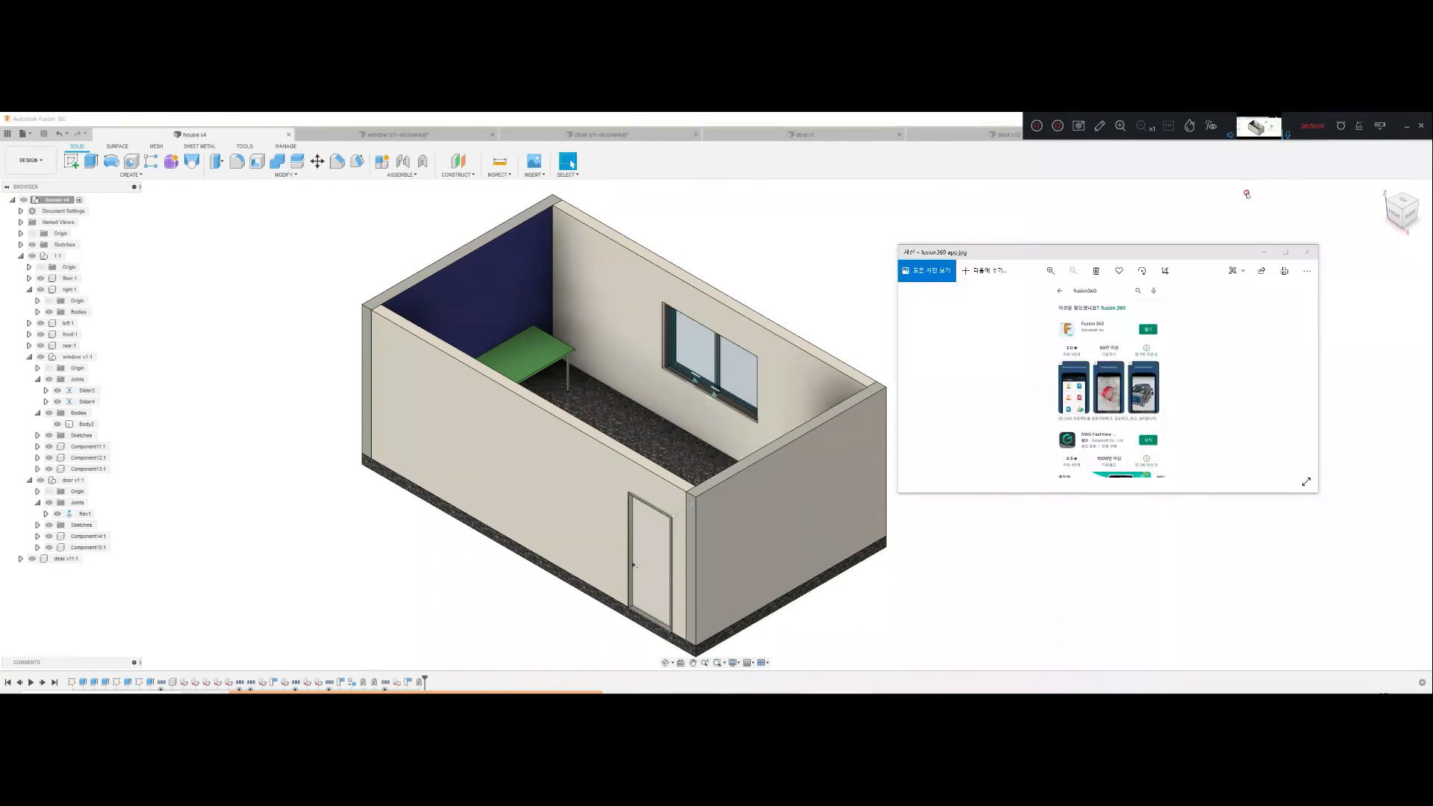
{"action": "left_click_drag", "start_coordinate": [1159, 252], "coordinate": [1162, 256]}
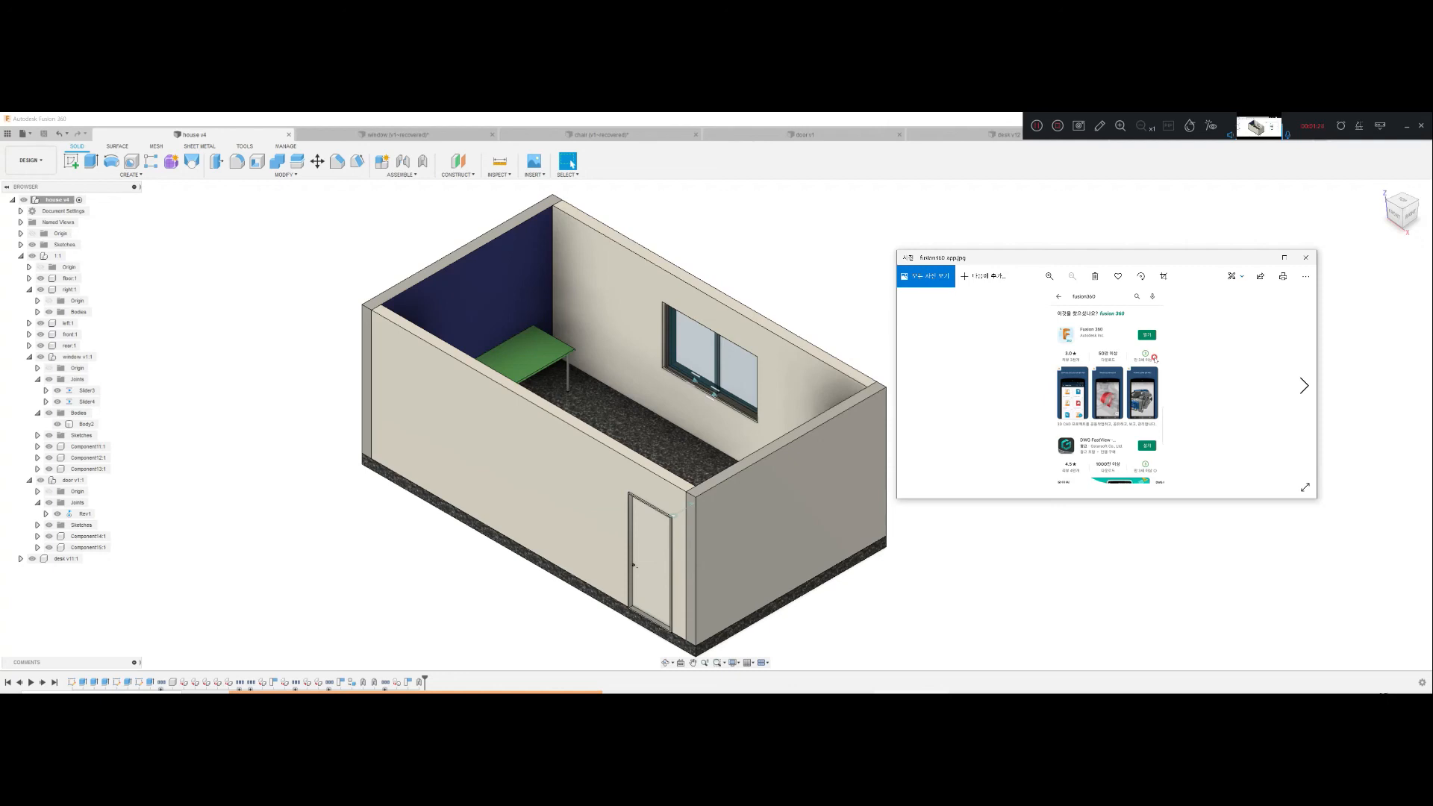
{"action": "left_click", "coordinate": [1310, 259]}
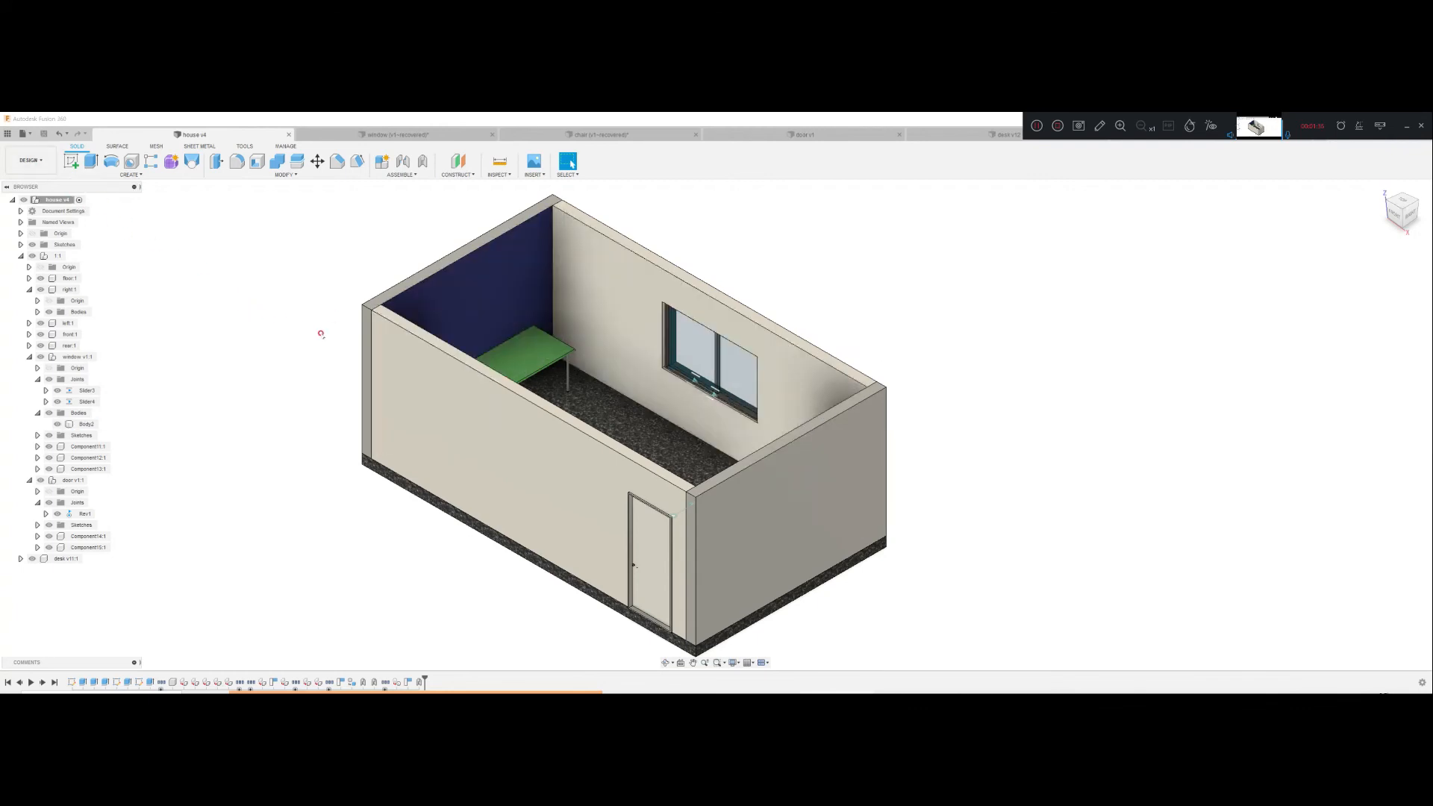
Step: Show the project files again, go up to the list of all projects and open the team selector
{"action": "left_click", "coordinate": [9, 134]}
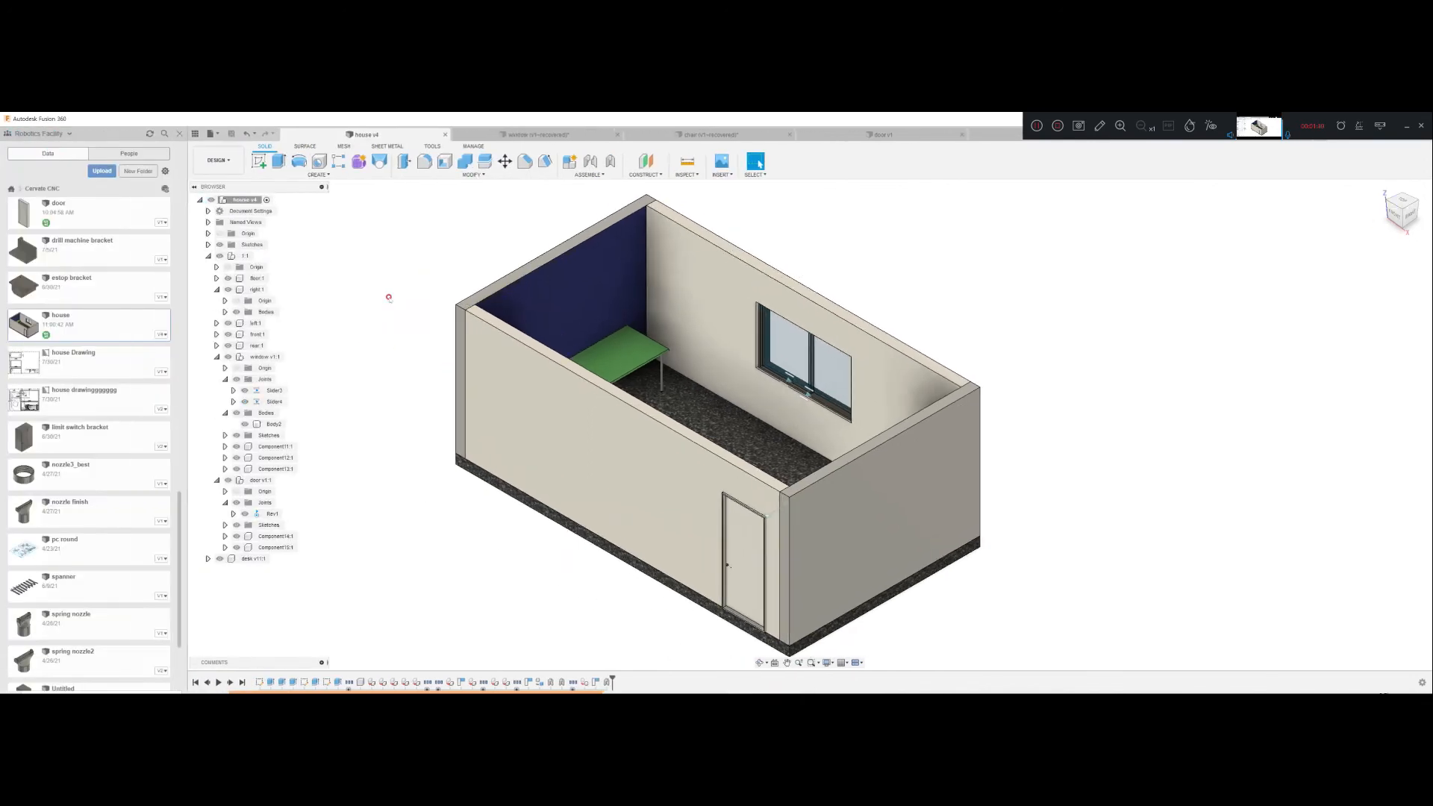
{"action": "left_click", "coordinate": [11, 188]}
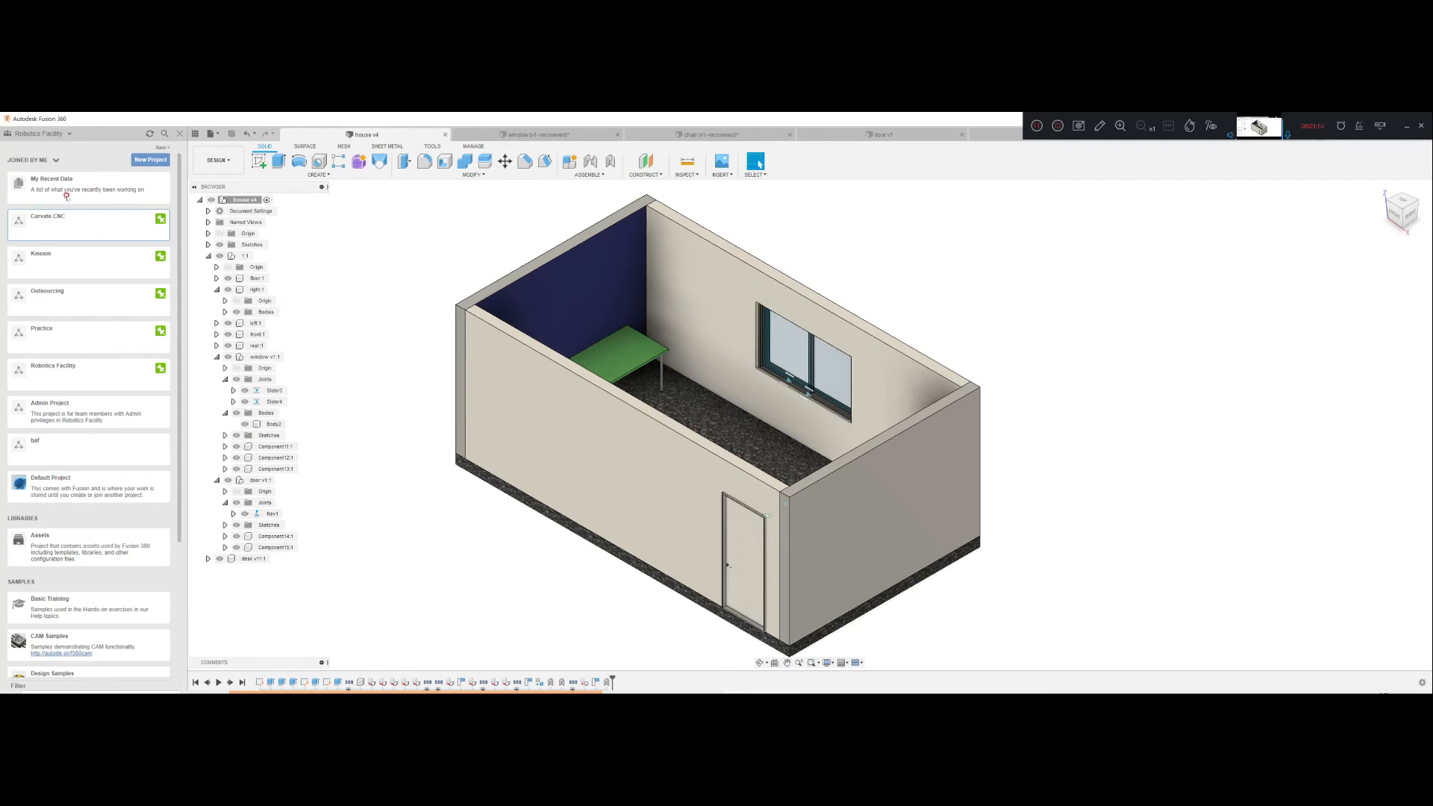
{"action": "left_click", "coordinate": [45, 134]}
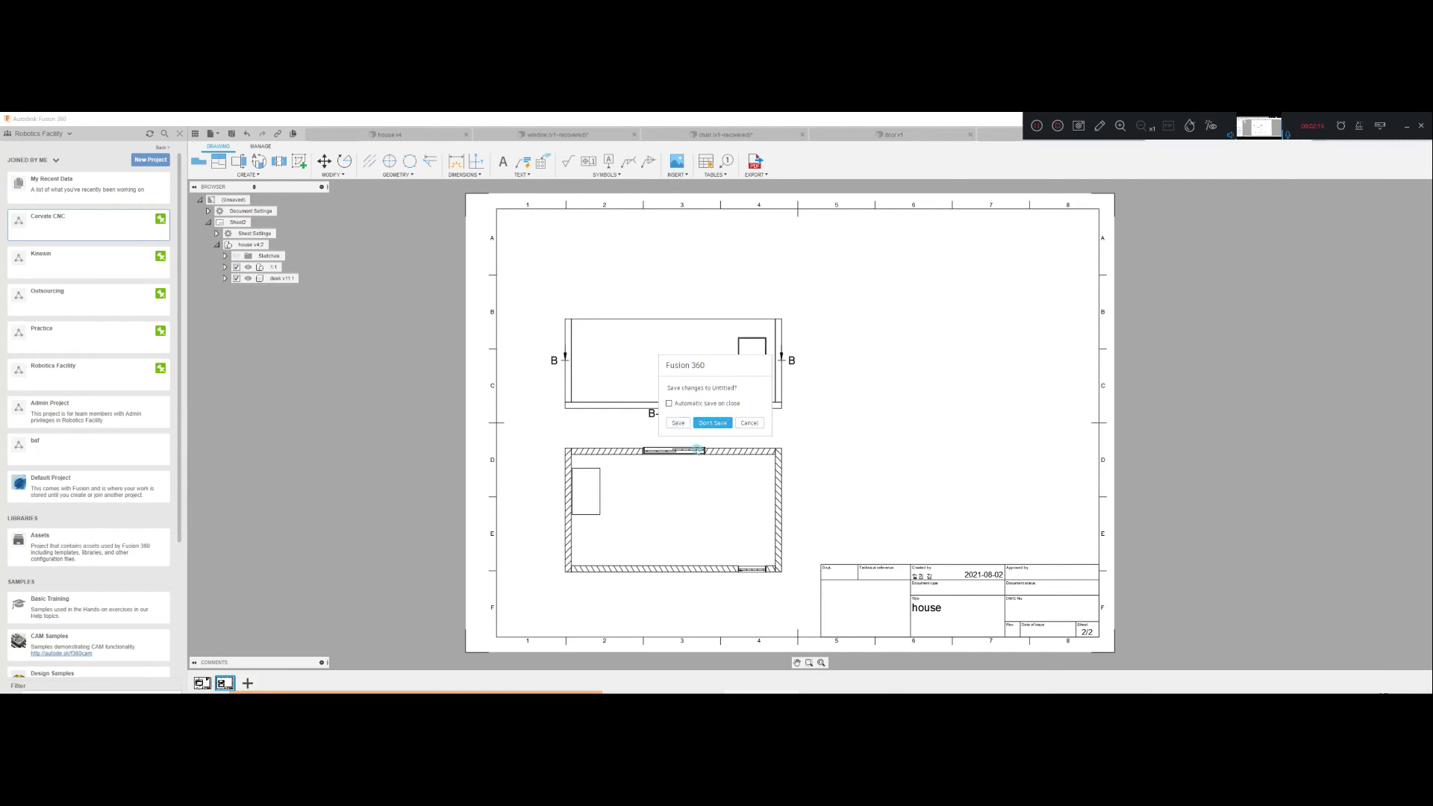
Step: Save the untitled house drawing under its suggested name and location, and save the window and chair designs with the description User Saved
{"action": "left_click", "coordinate": [677, 422]}
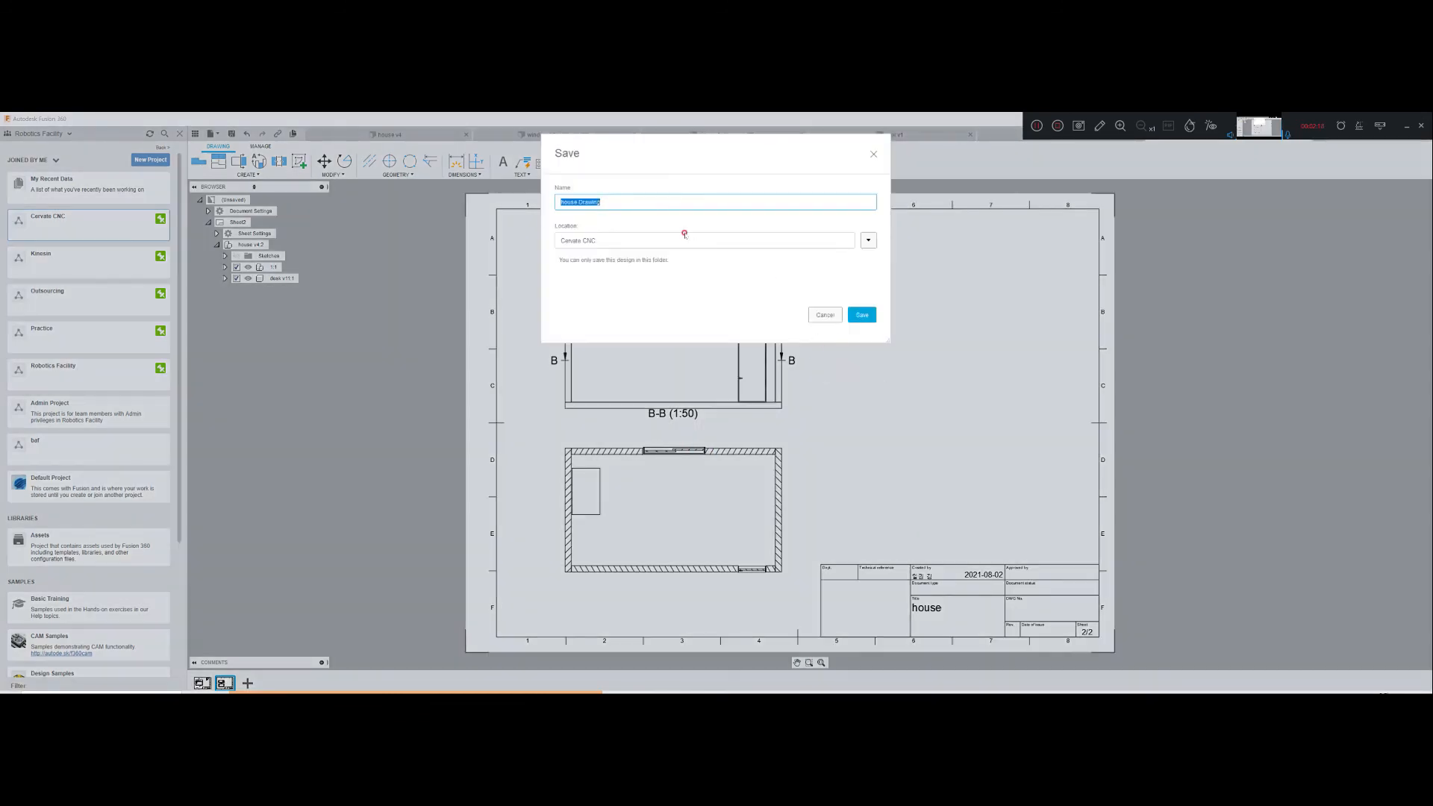
{"action": "left_click", "coordinate": [862, 315]}
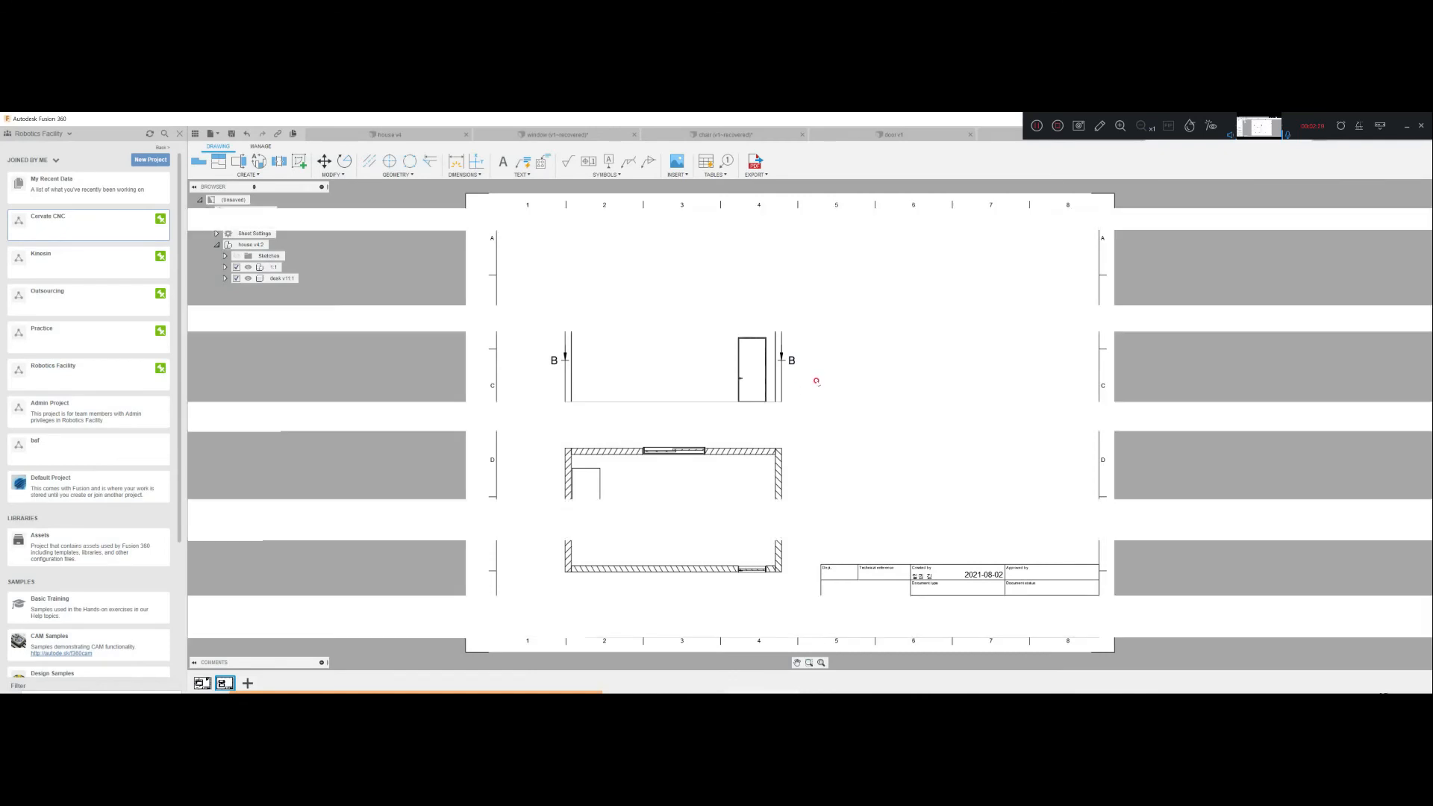
{"action": "left_click", "coordinate": [713, 430]}
{"action": "left_click", "coordinate": [681, 426]}
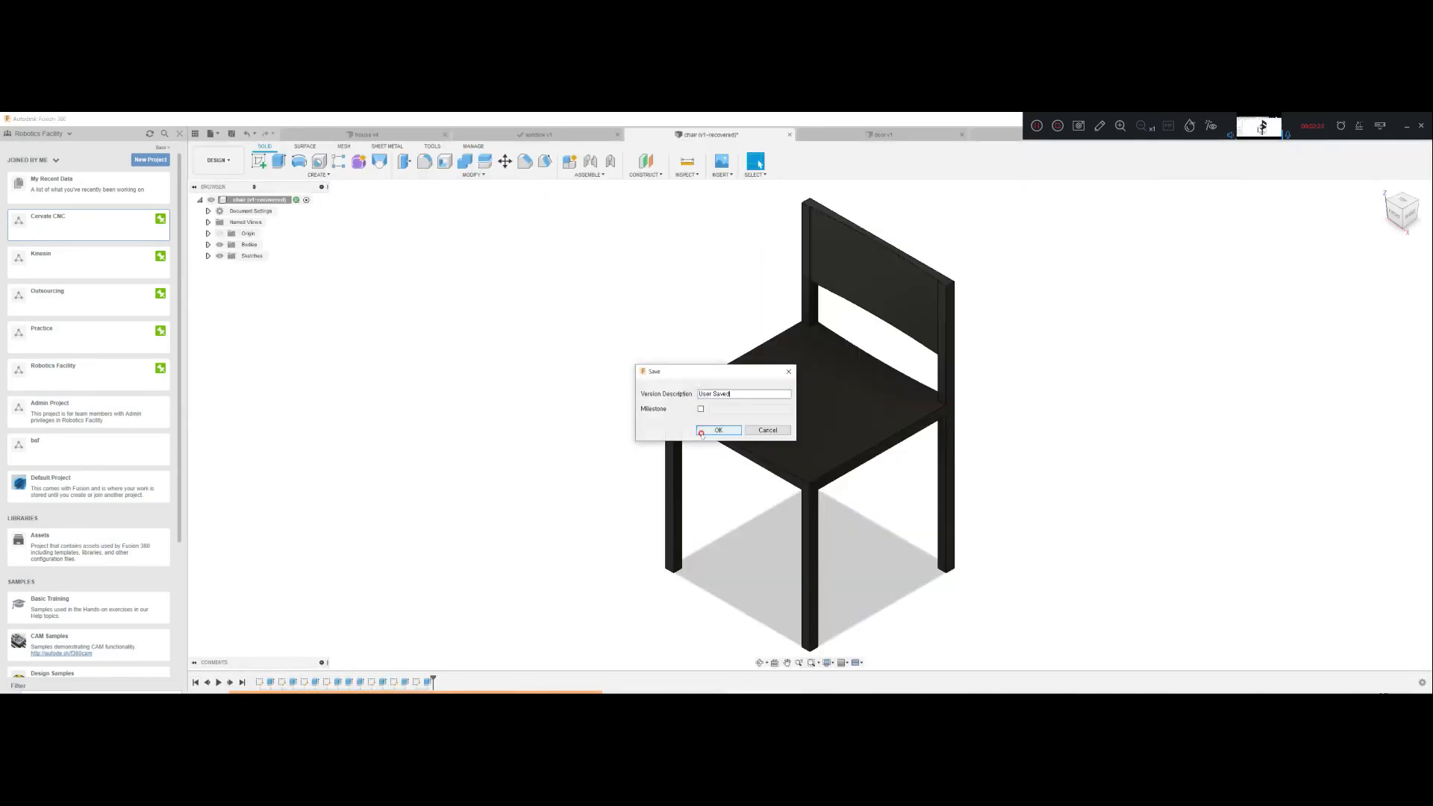
{"action": "left_click", "coordinate": [724, 426]}
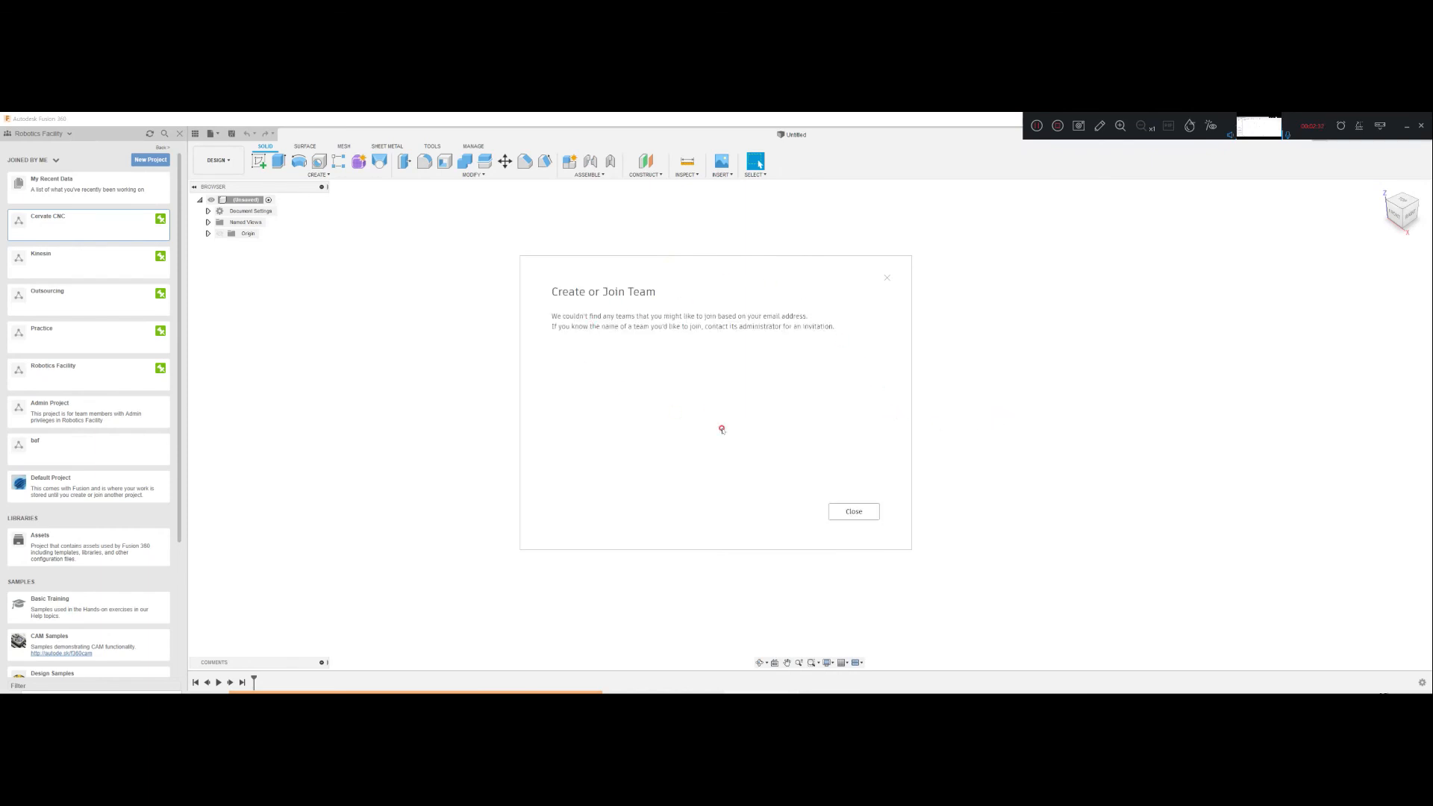
Step: Read and close the Create or Join Team notice, and check the list of available teams without switching
{"action": "left_click_drag", "start_coordinate": [579, 315], "coordinate": [730, 322]}
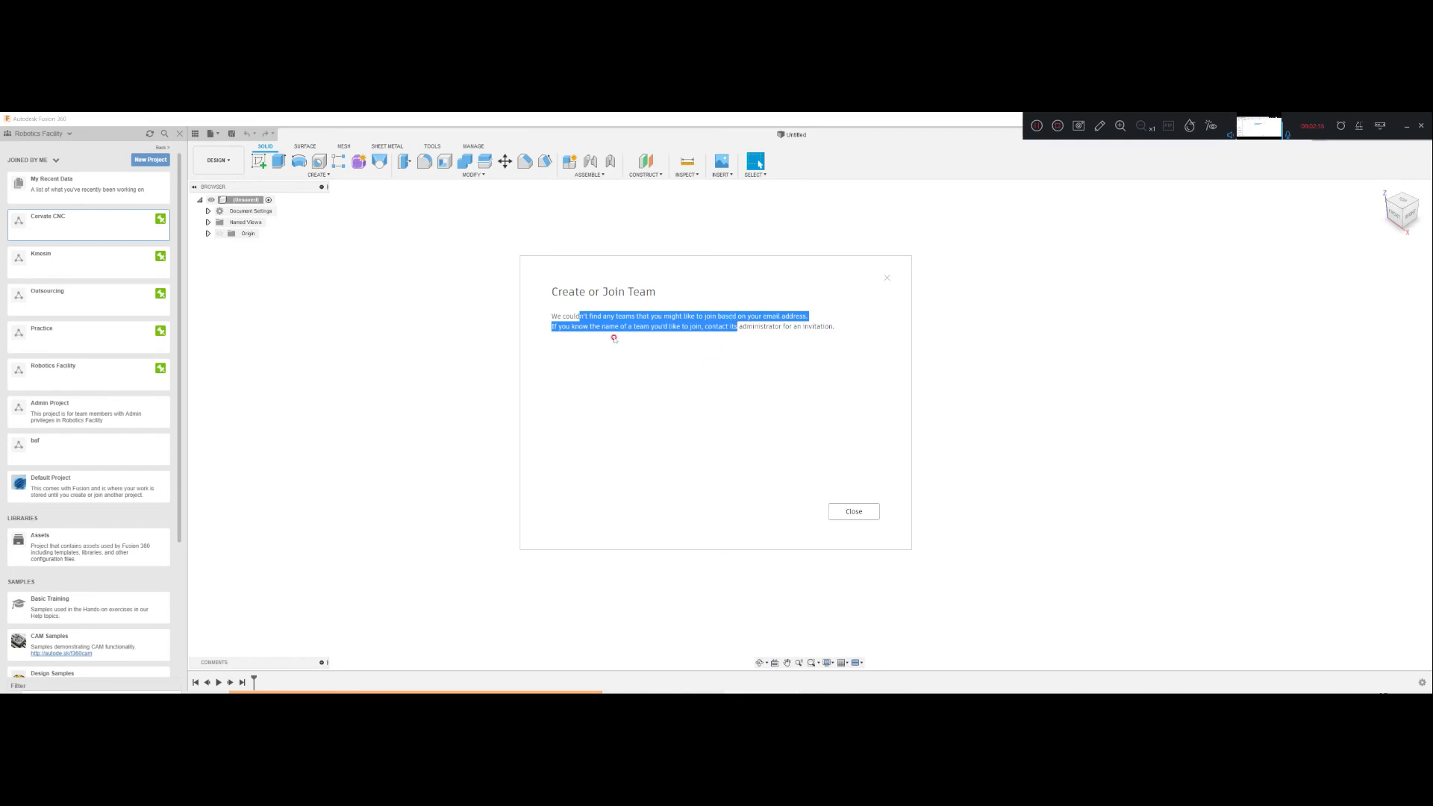
{"action": "left_click", "coordinate": [886, 278]}
{"action": "left_click", "coordinate": [887, 277]}
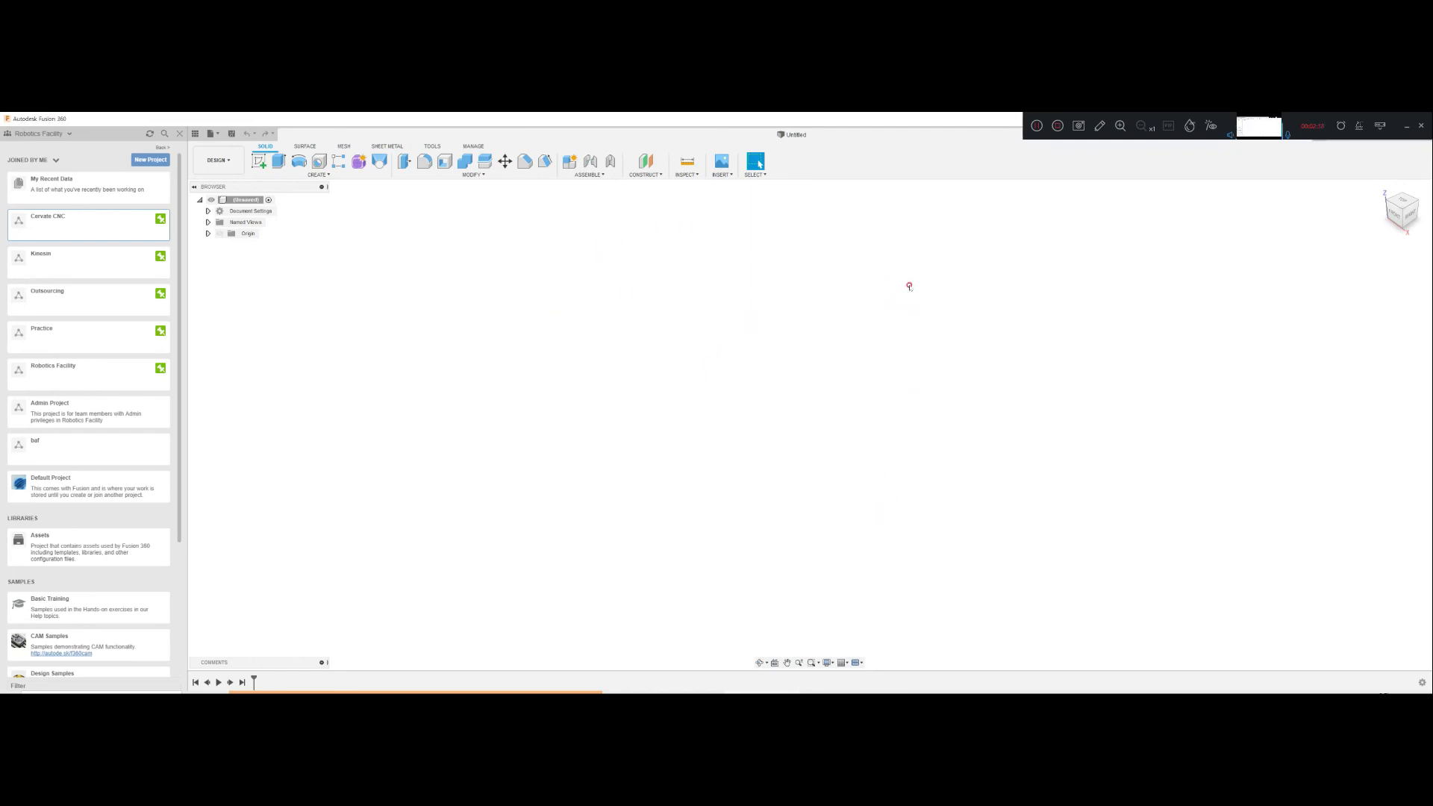
{"action": "left_click", "coordinate": [37, 134]}
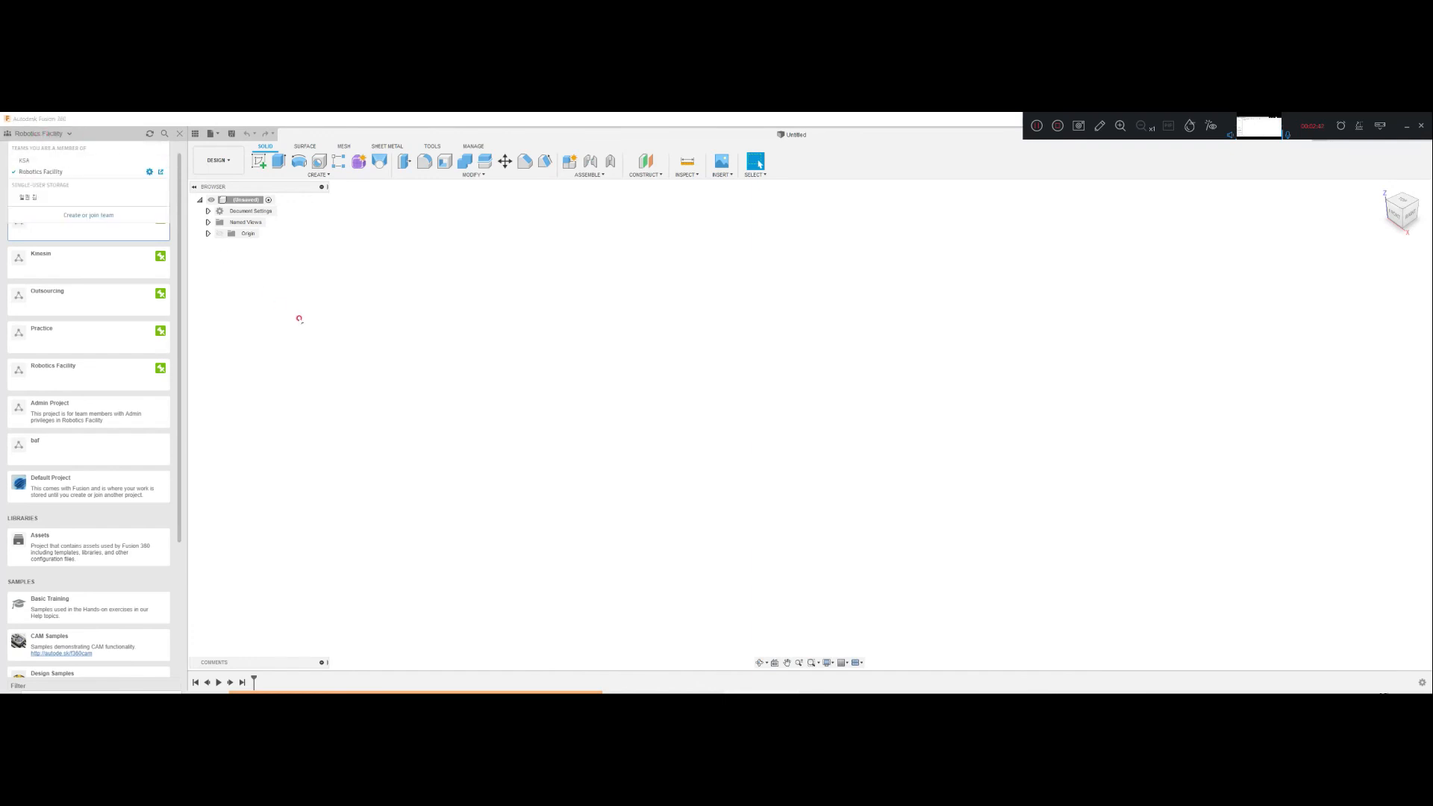
{"action": "left_click", "coordinate": [279, 304]}
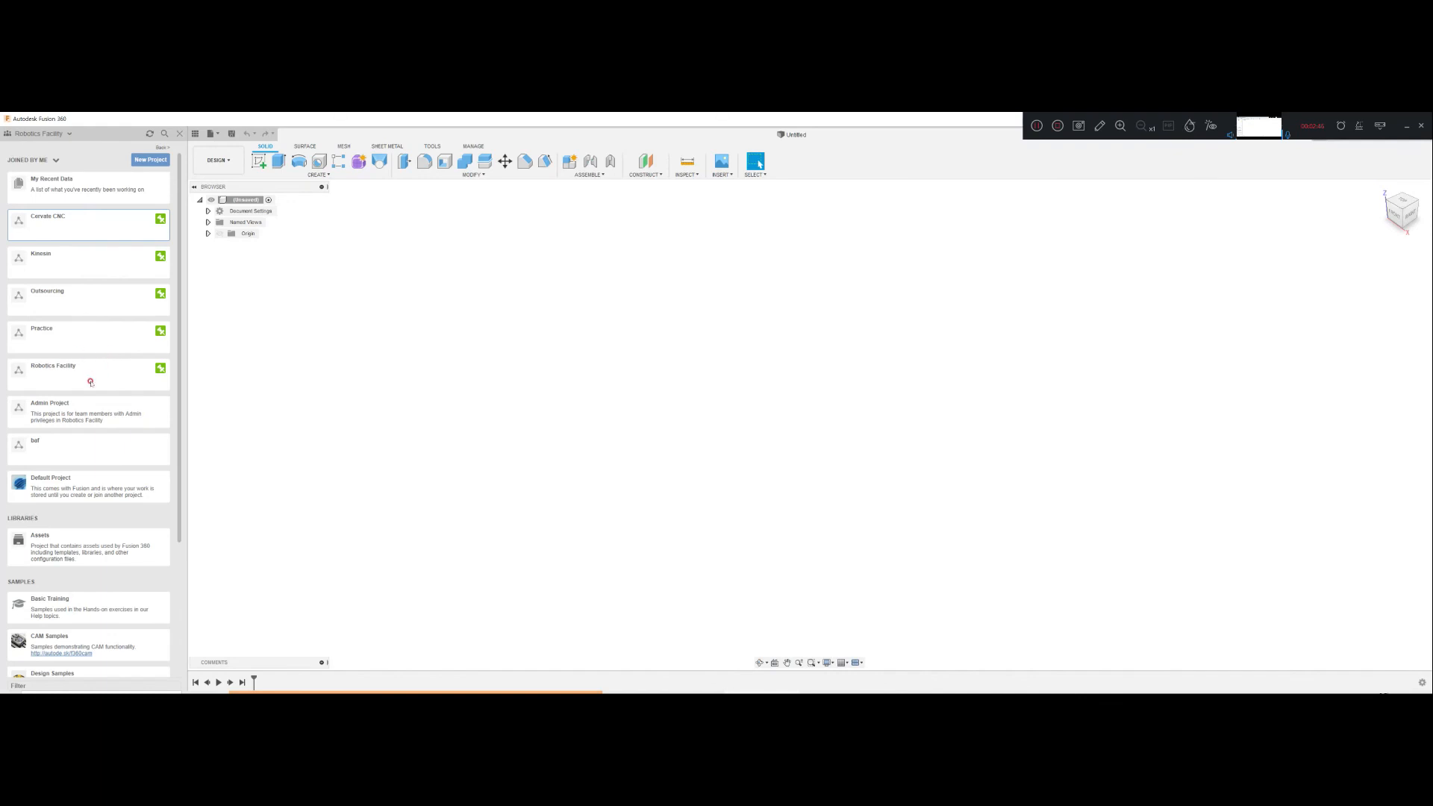
Step: Open the project containing the house and chair designs and examine its files, member list and email invitation field
{"action": "left_click", "coordinate": [76, 459]}
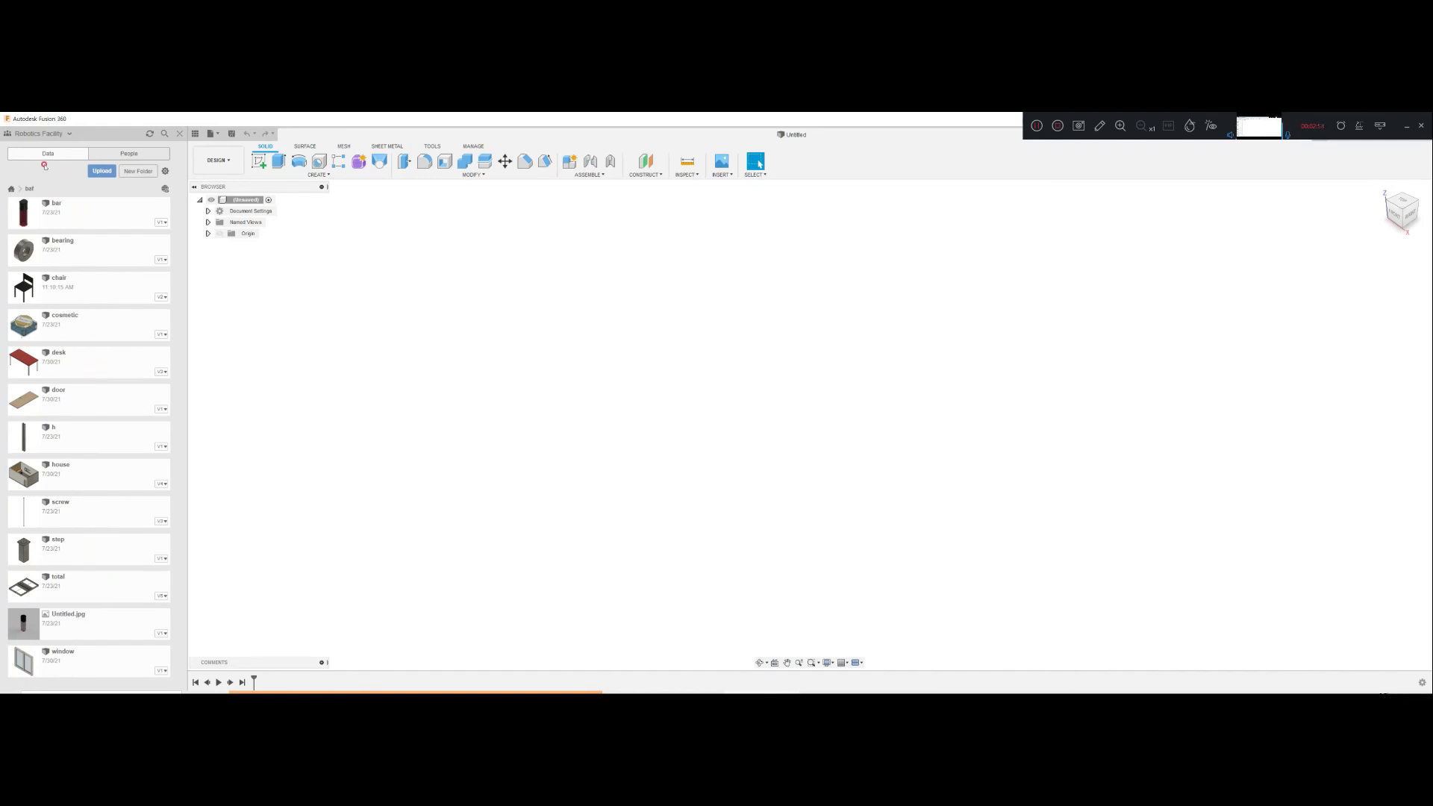
{"action": "left_click", "coordinate": [138, 153]}
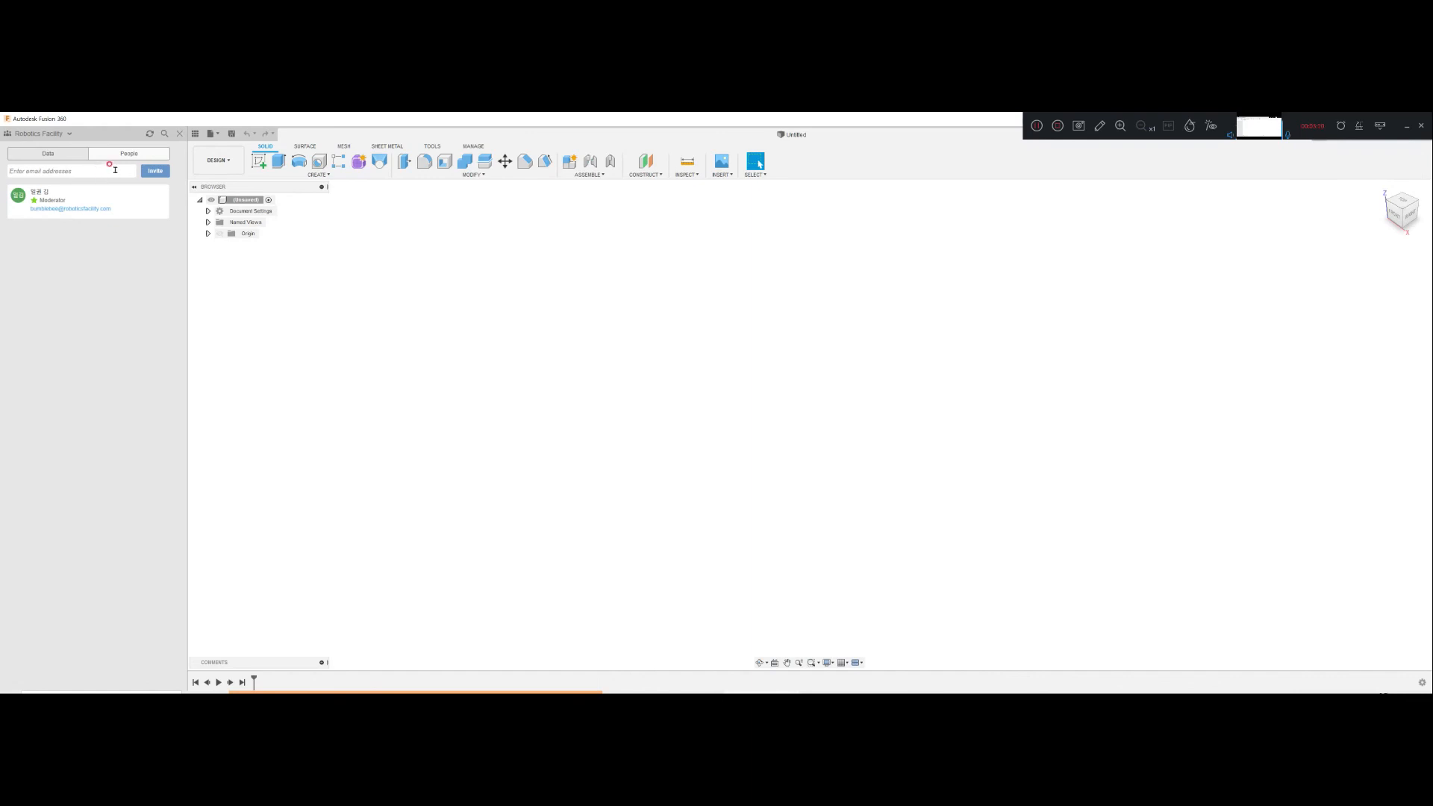
{"action": "left_click", "coordinate": [59, 153]}
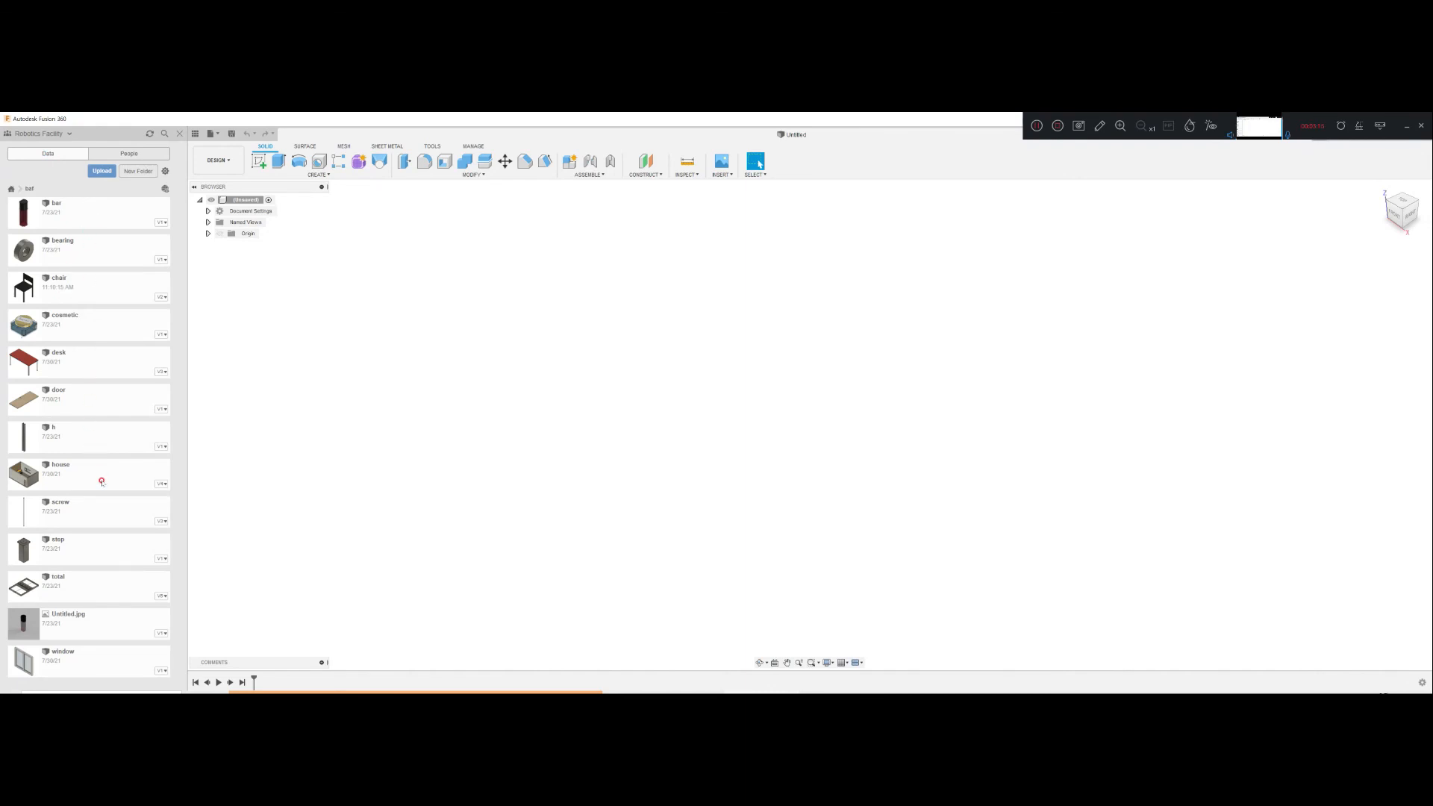
{"action": "left_click", "coordinate": [129, 153]}
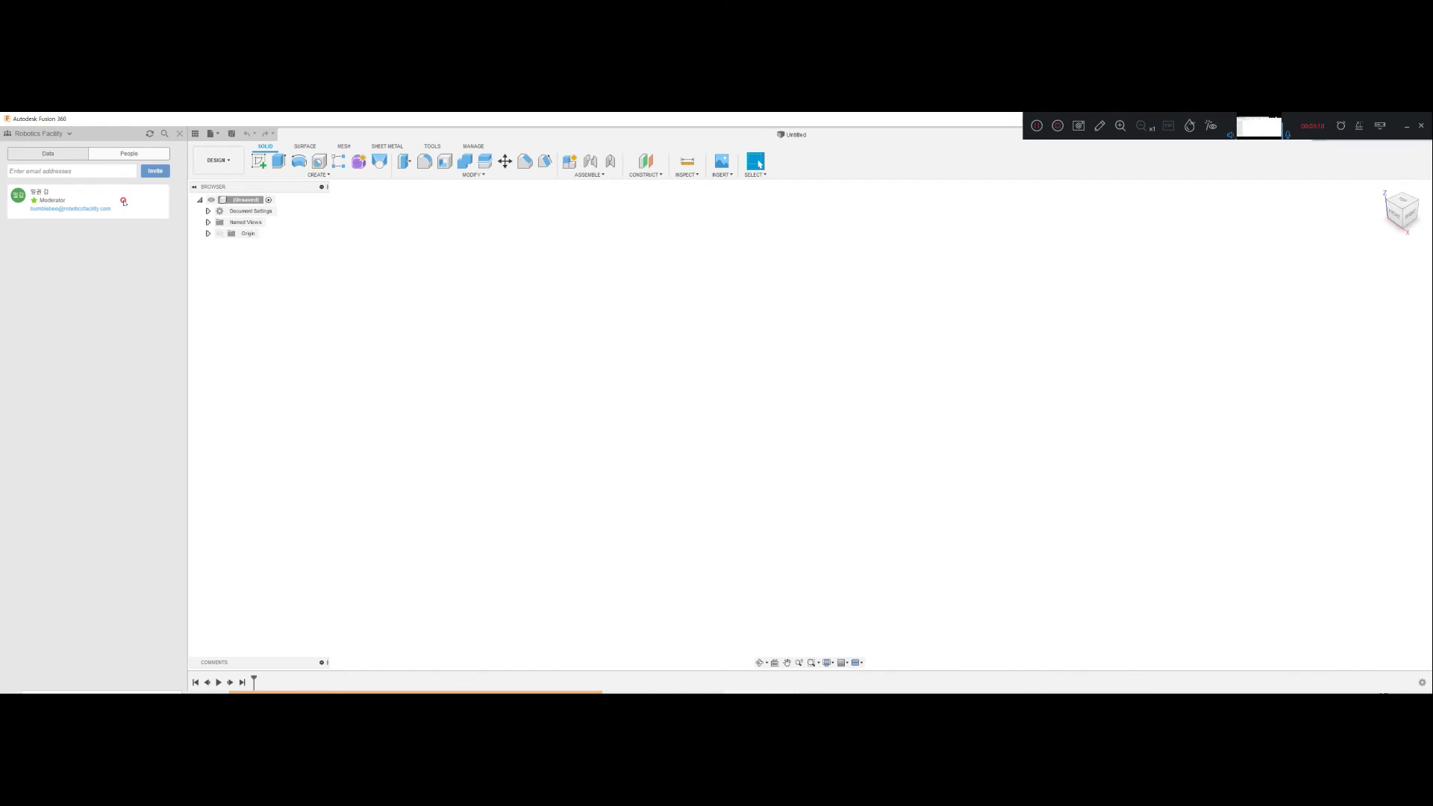
{"action": "left_click", "coordinate": [57, 154]}
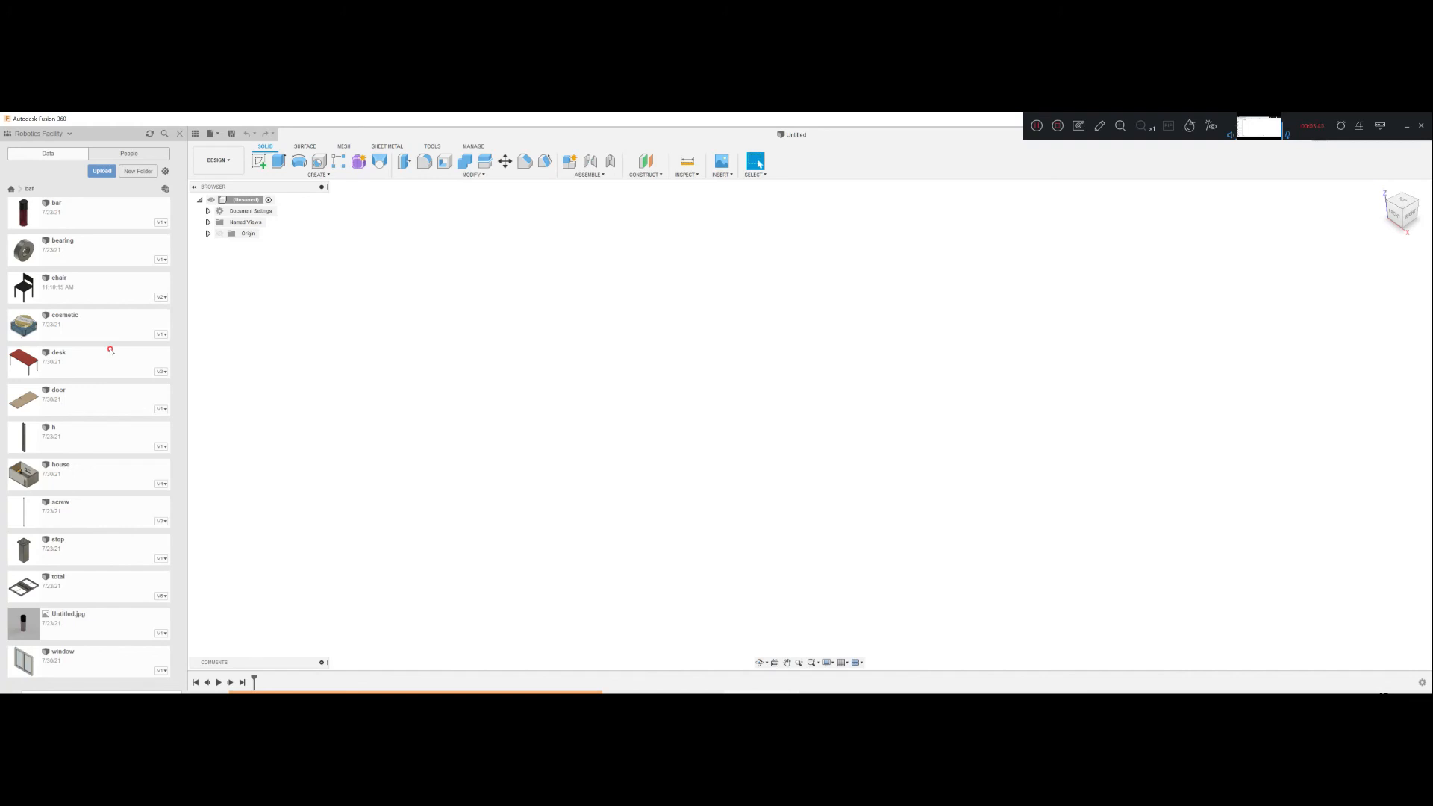
{"action": "left_click", "coordinate": [127, 154]}
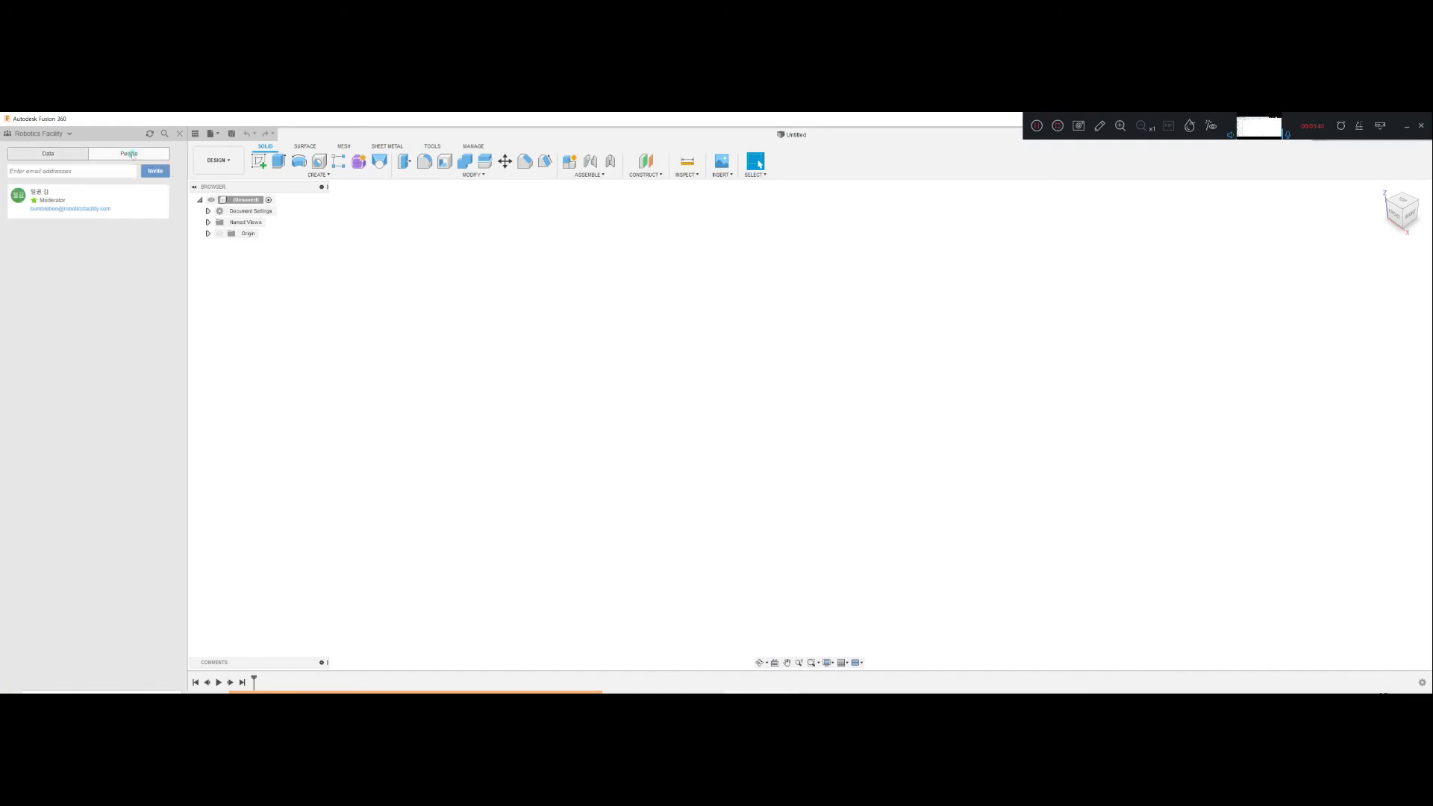
{"action": "left_click", "coordinate": [86, 176]}
{"action": "left_click", "coordinate": [66, 156]}
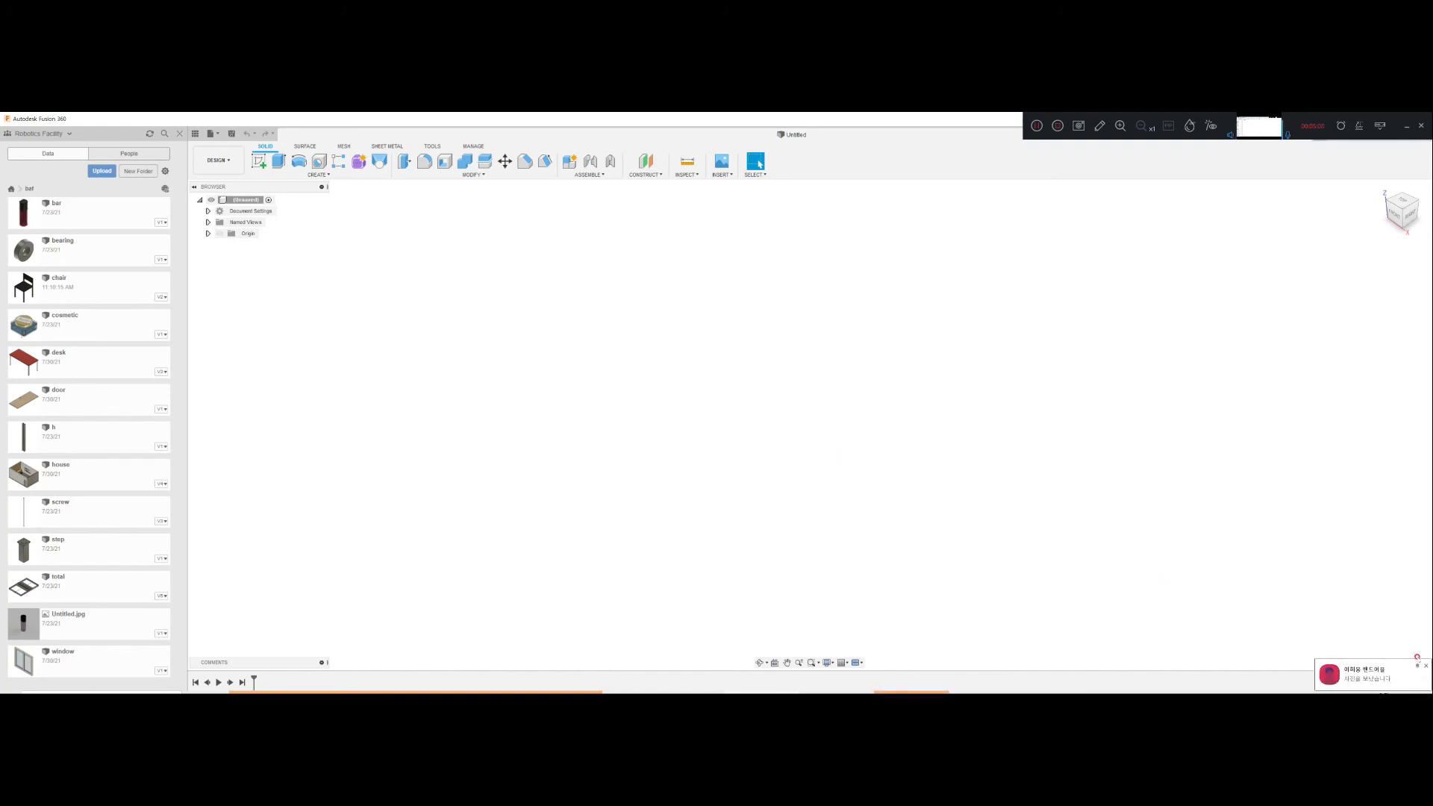
Step: Dismiss the incoming chat message notification and quit the messenger app running in the background
{"action": "left_click", "coordinate": [1423, 664]}
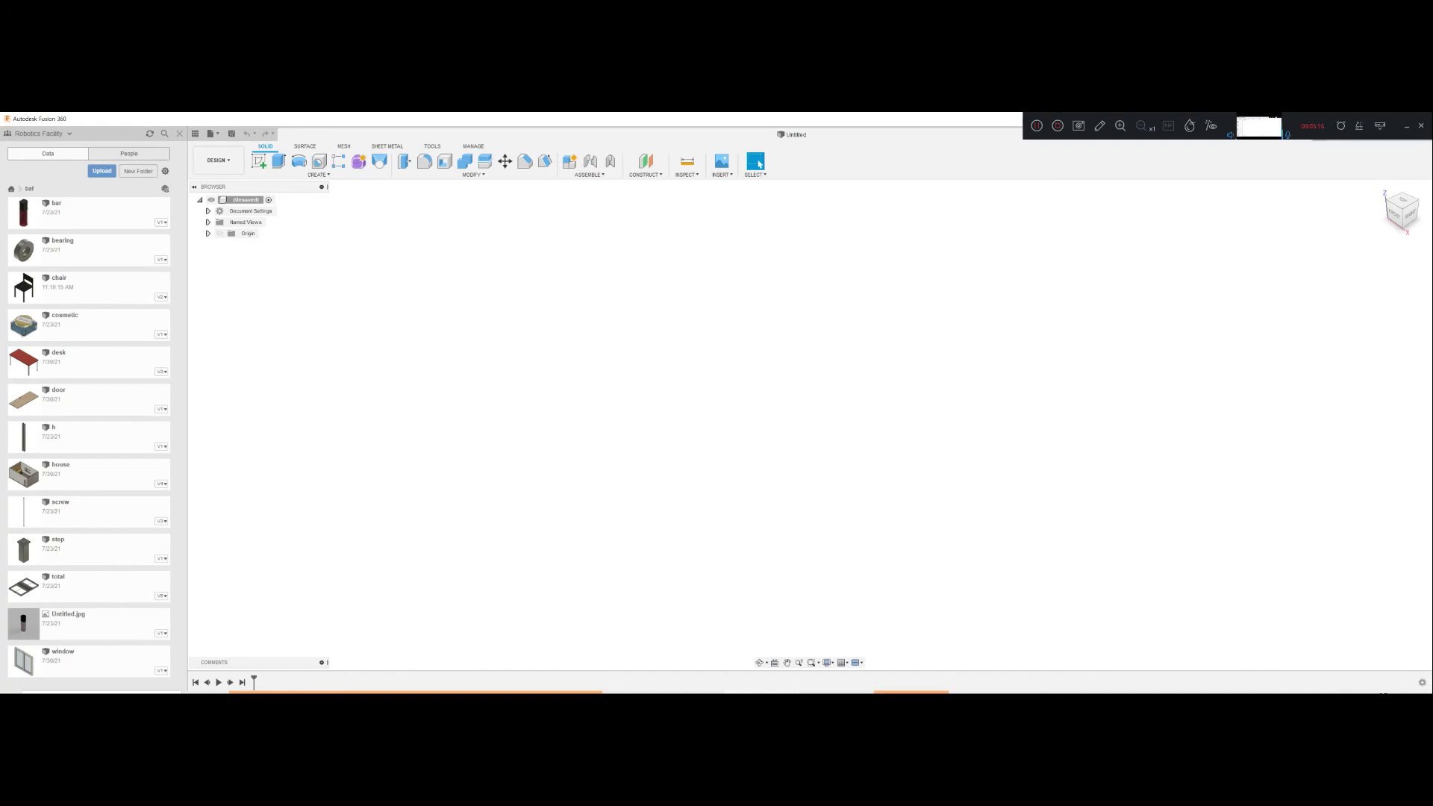
{"action": "right_click", "coordinate": [1277, 692]}
{"action": "left_click", "coordinate": [1313, 672]}
{"action": "left_click", "coordinate": [1277, 693]}
{"action": "right_click", "coordinate": [1282, 664]}
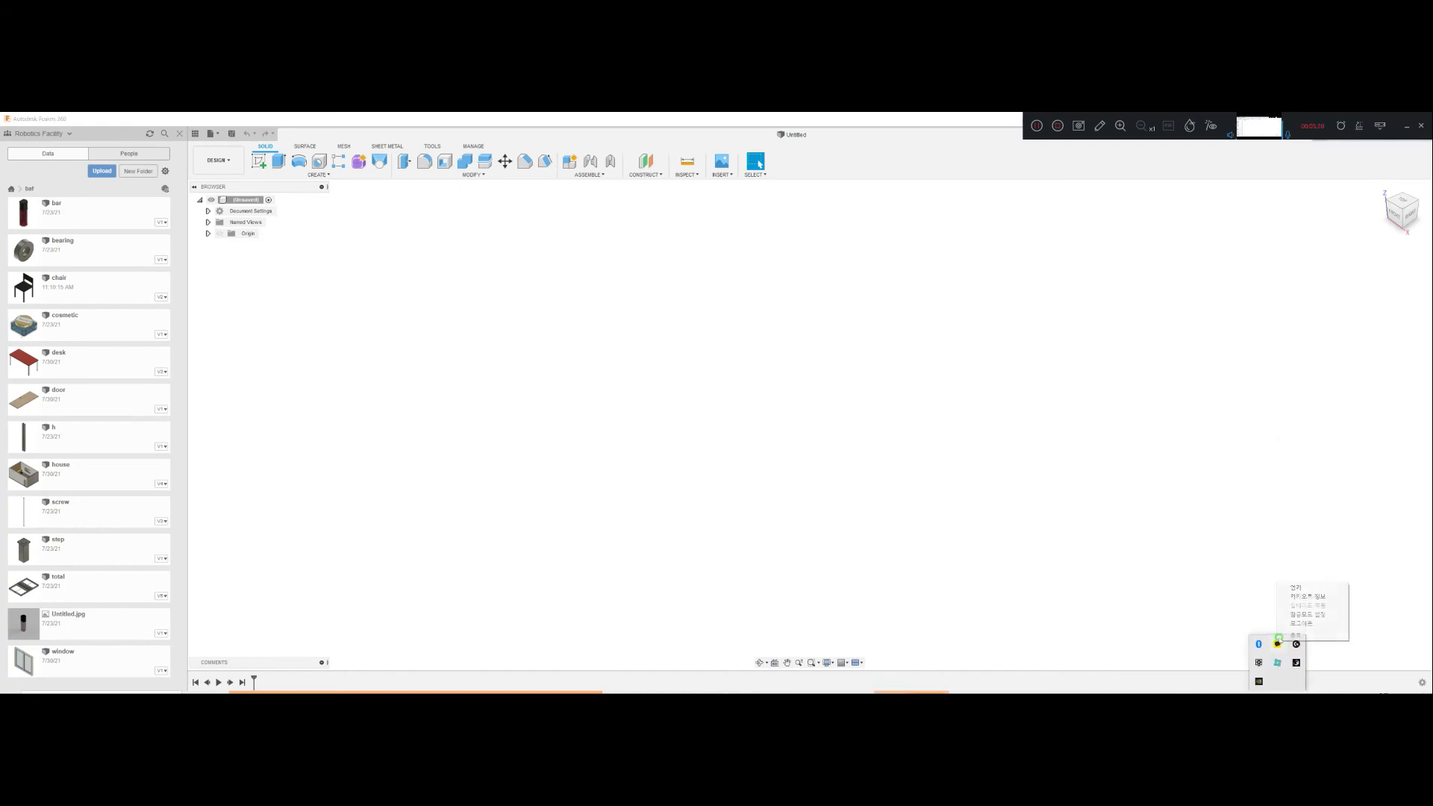
{"action": "left_click", "coordinate": [1279, 635]}
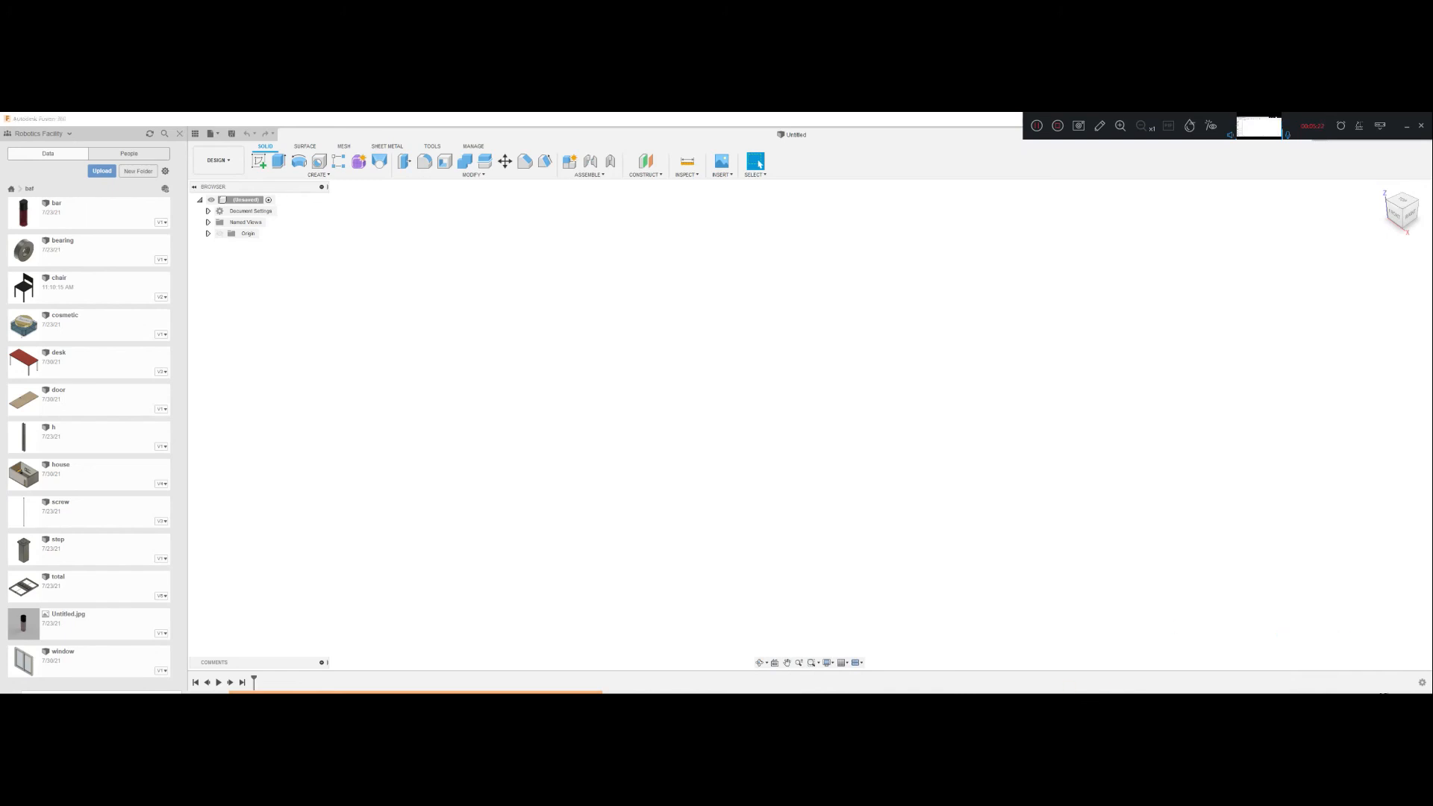